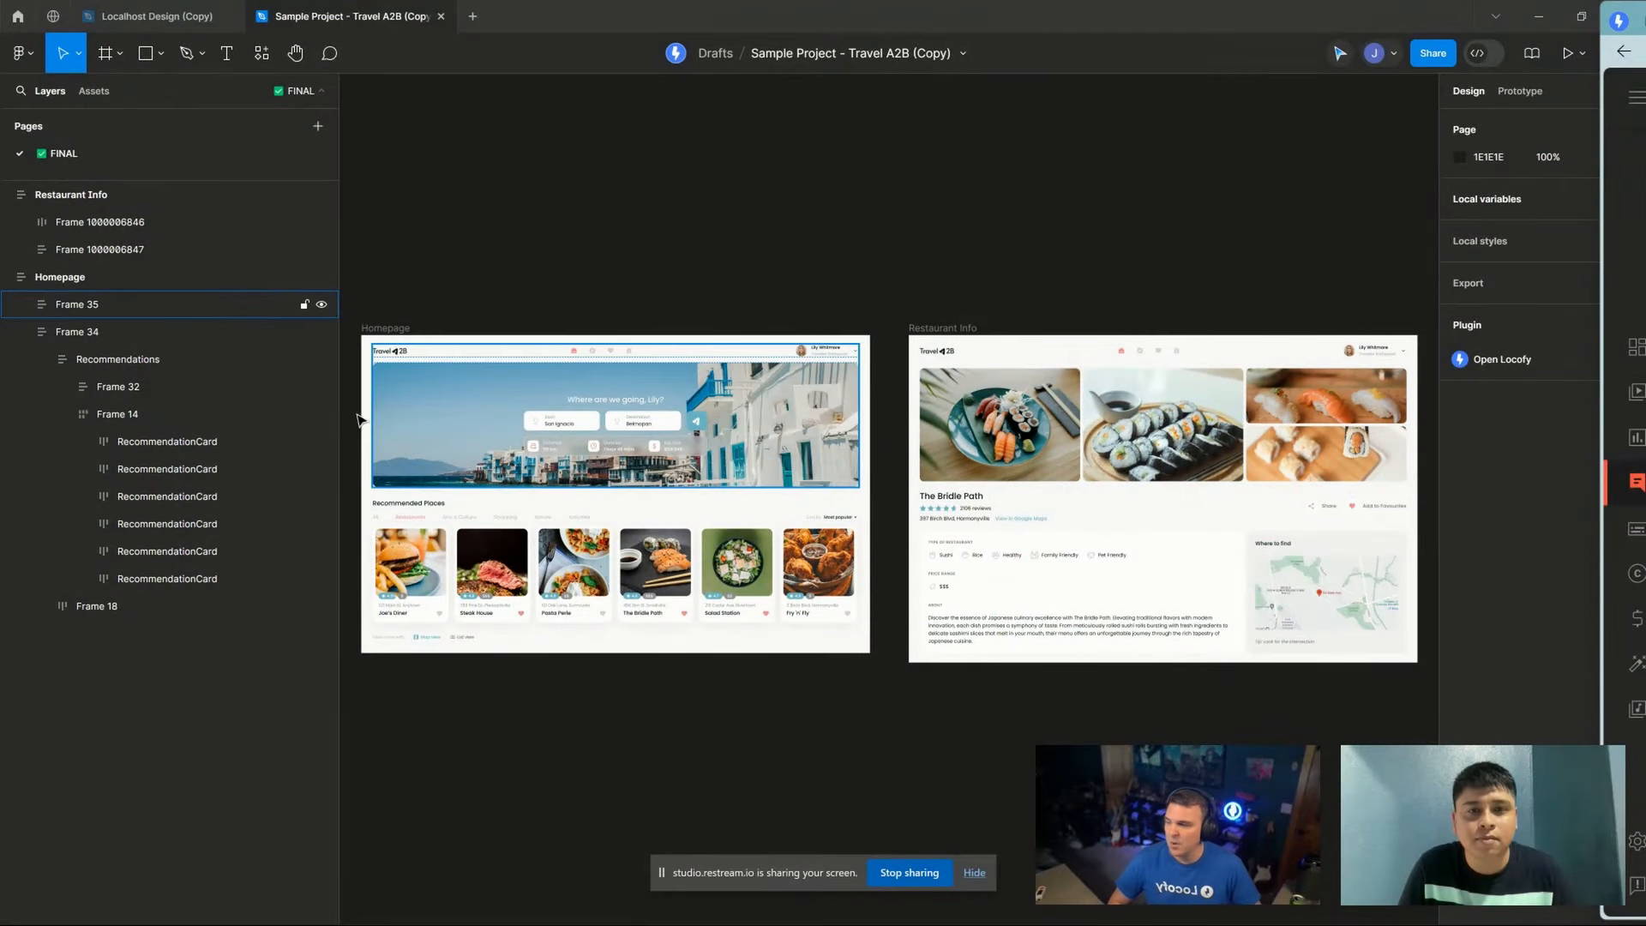
Step: Inspect the travel Homepage design up close, from the search banner to the recommended places cards
scroll(392, 386, up, 3)
scroll(408, 367, up, 2)
scroll(588, 379, down, 1)
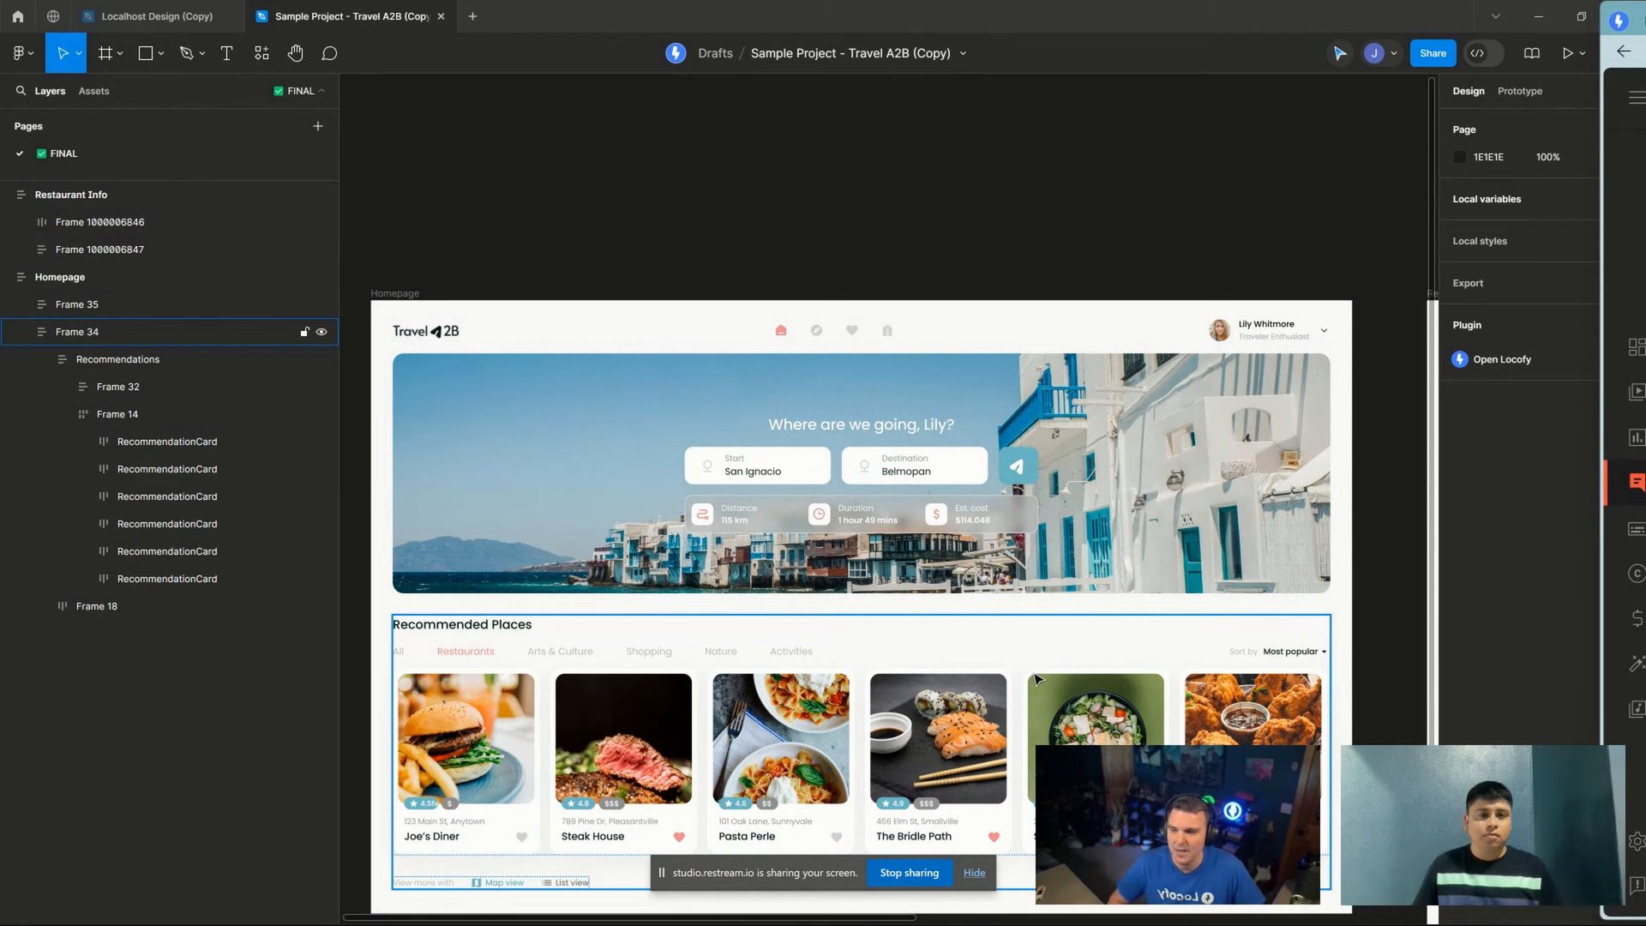
scroll(1063, 609, down, 2)
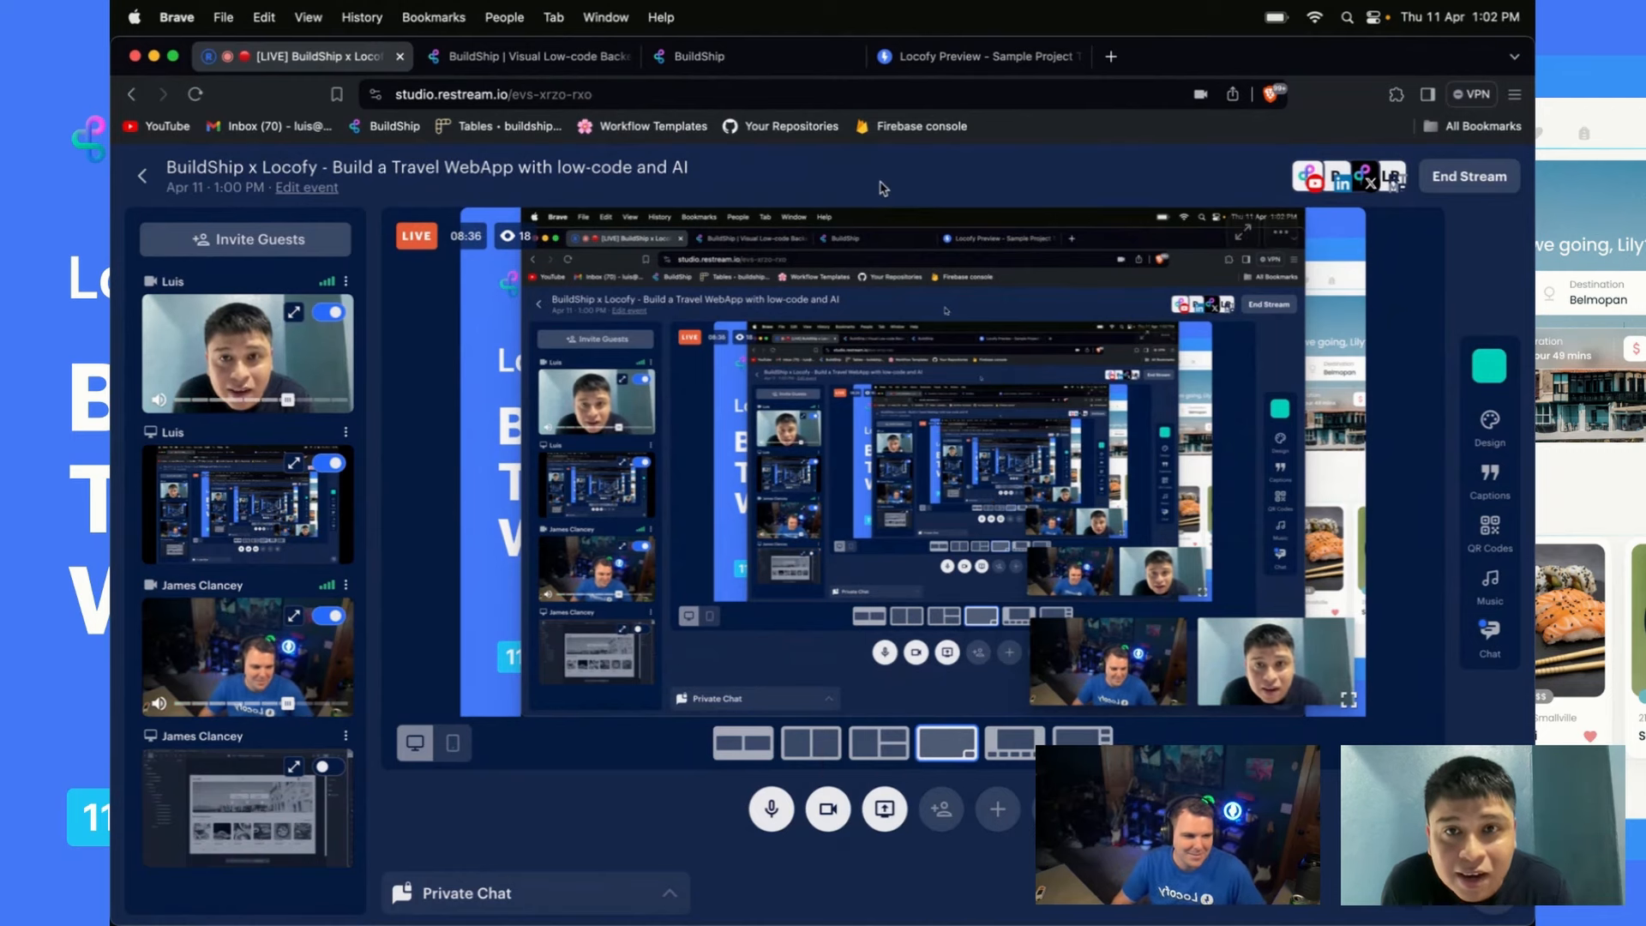
Step: Look over the BuildShip website, the existing temp workflow in BuildShip, and the Locofy preview of the travel app
click(546, 58)
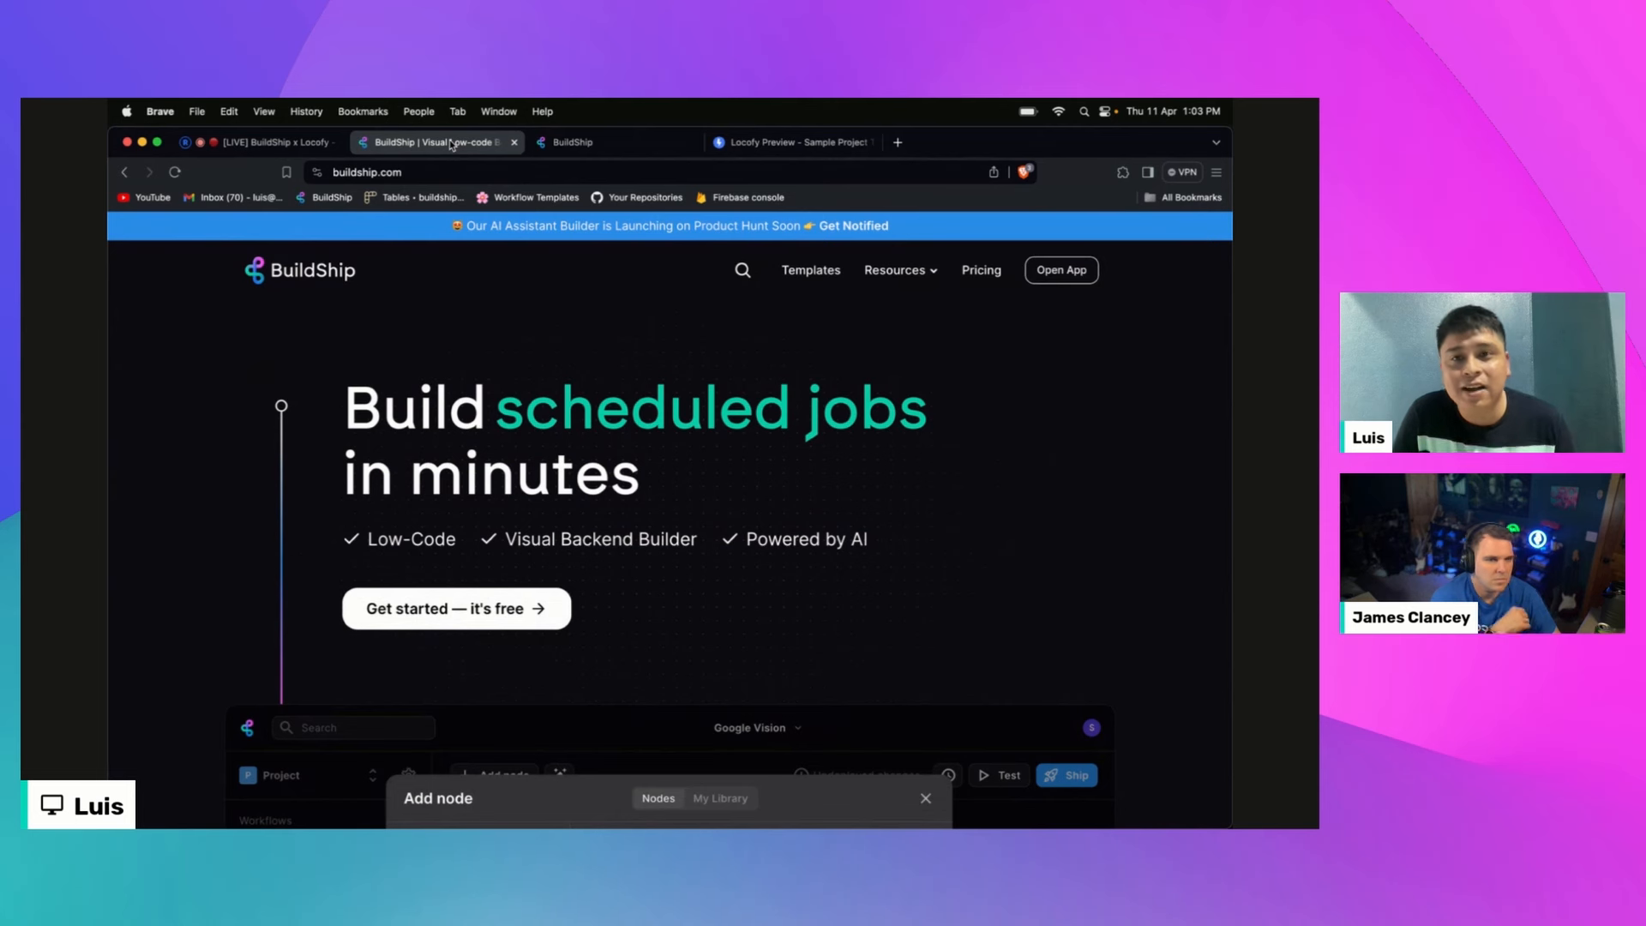
click(578, 144)
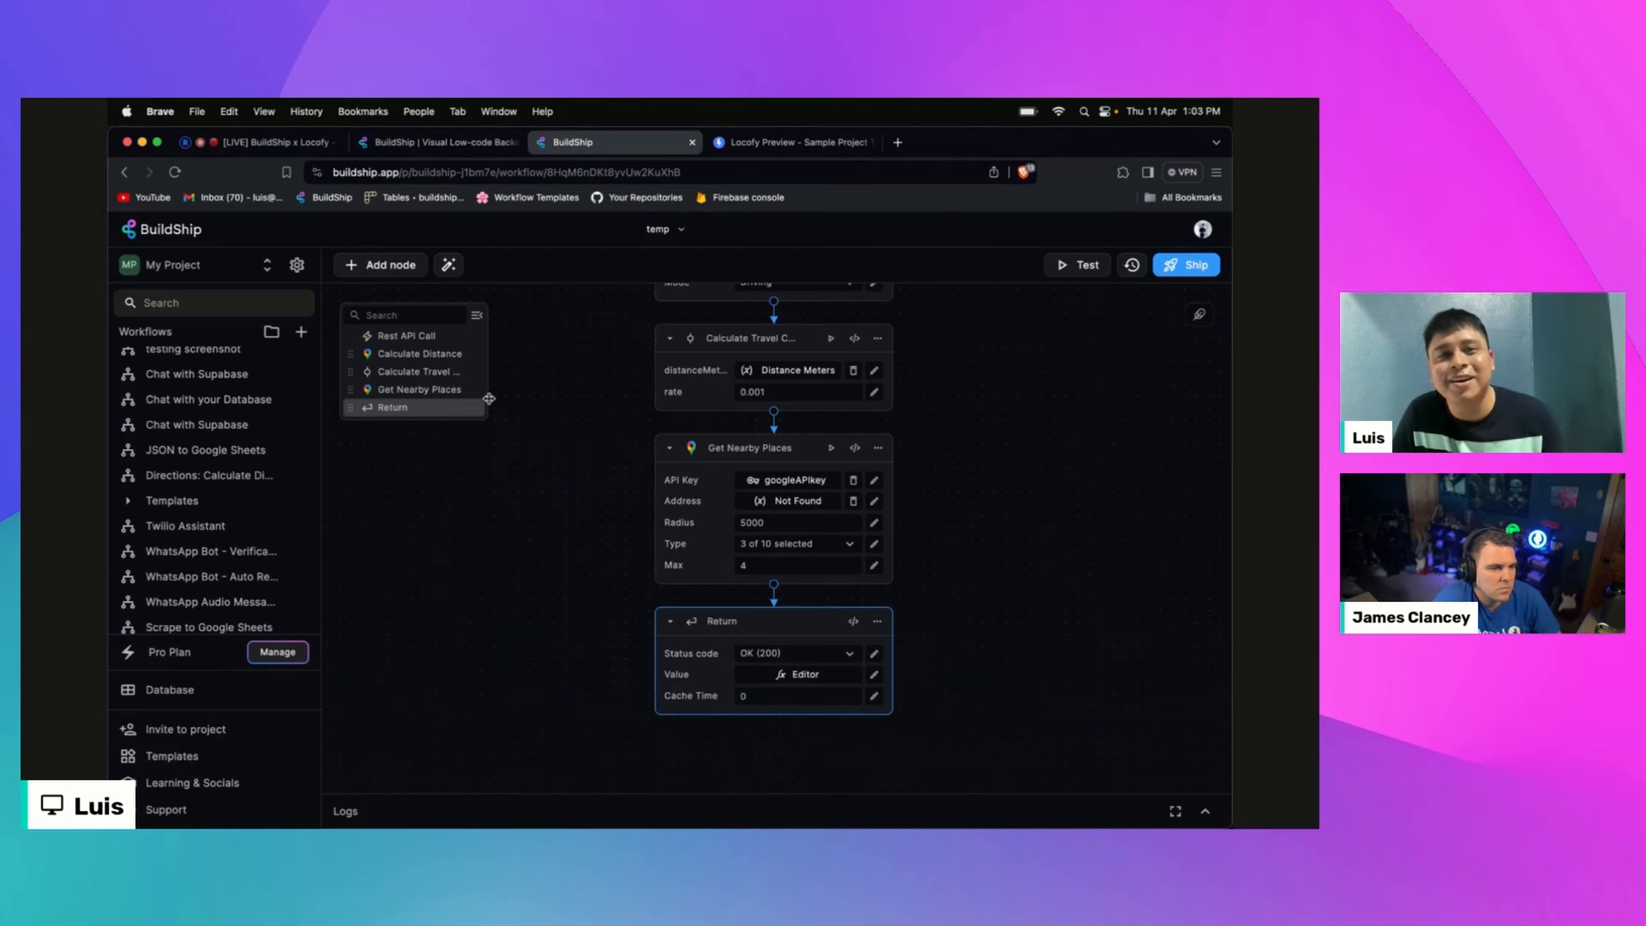
click(775, 146)
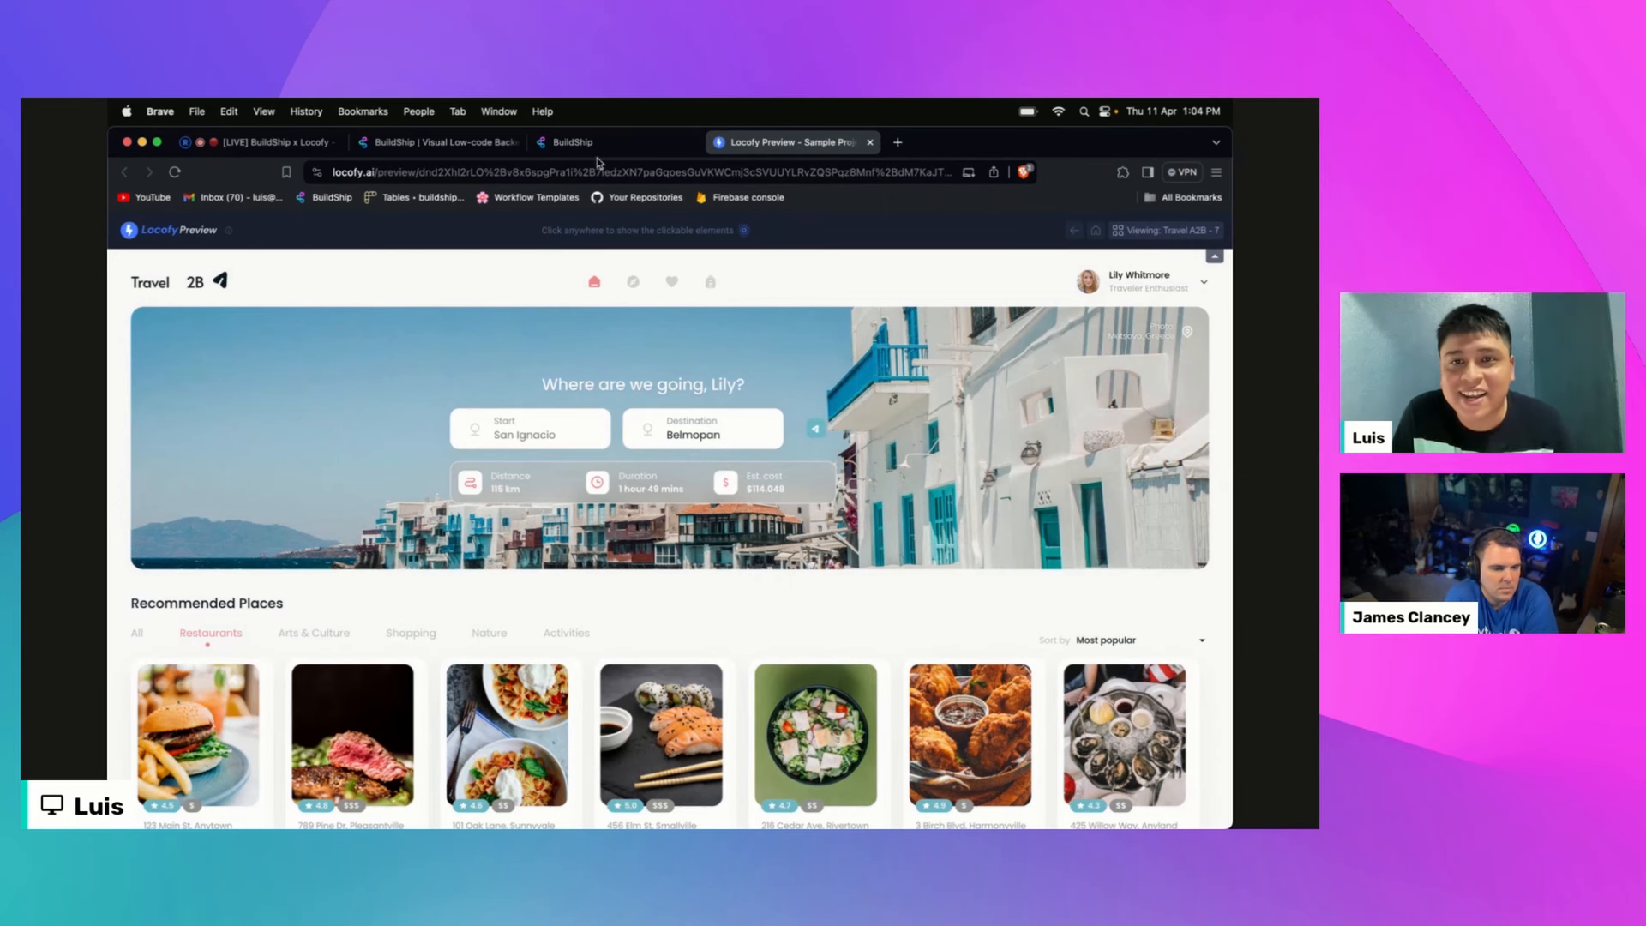
Step: Switch to BuildShip and create a new workflow named "Traveling Backend"
click(590, 150)
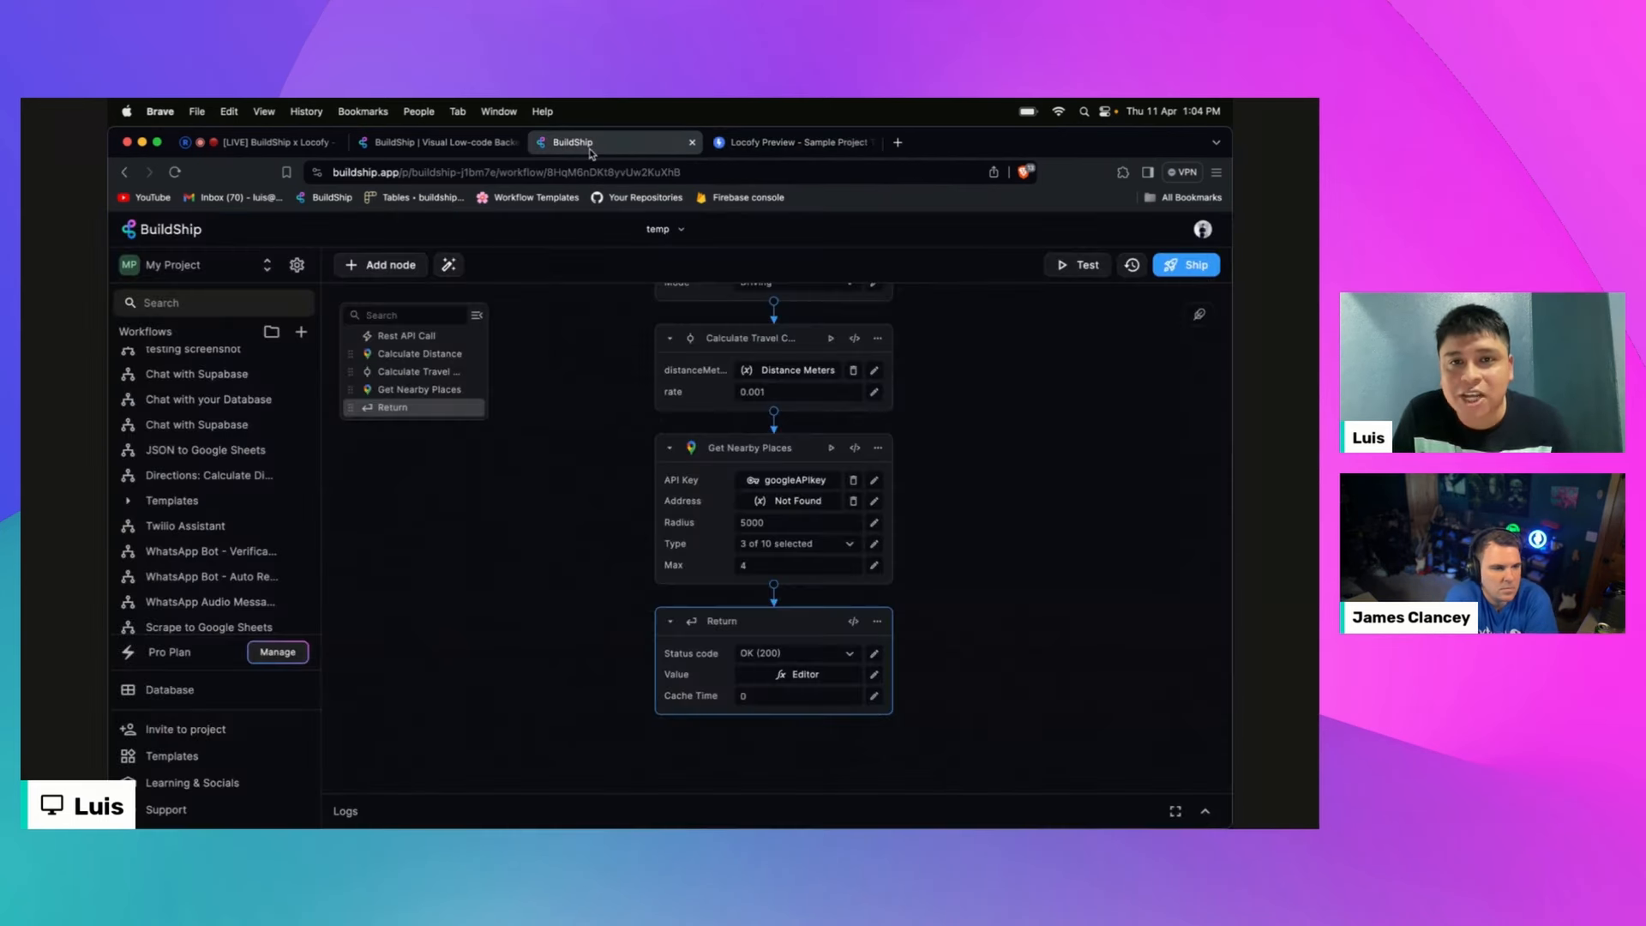
click(301, 332)
drag(572, 529, 387, 535)
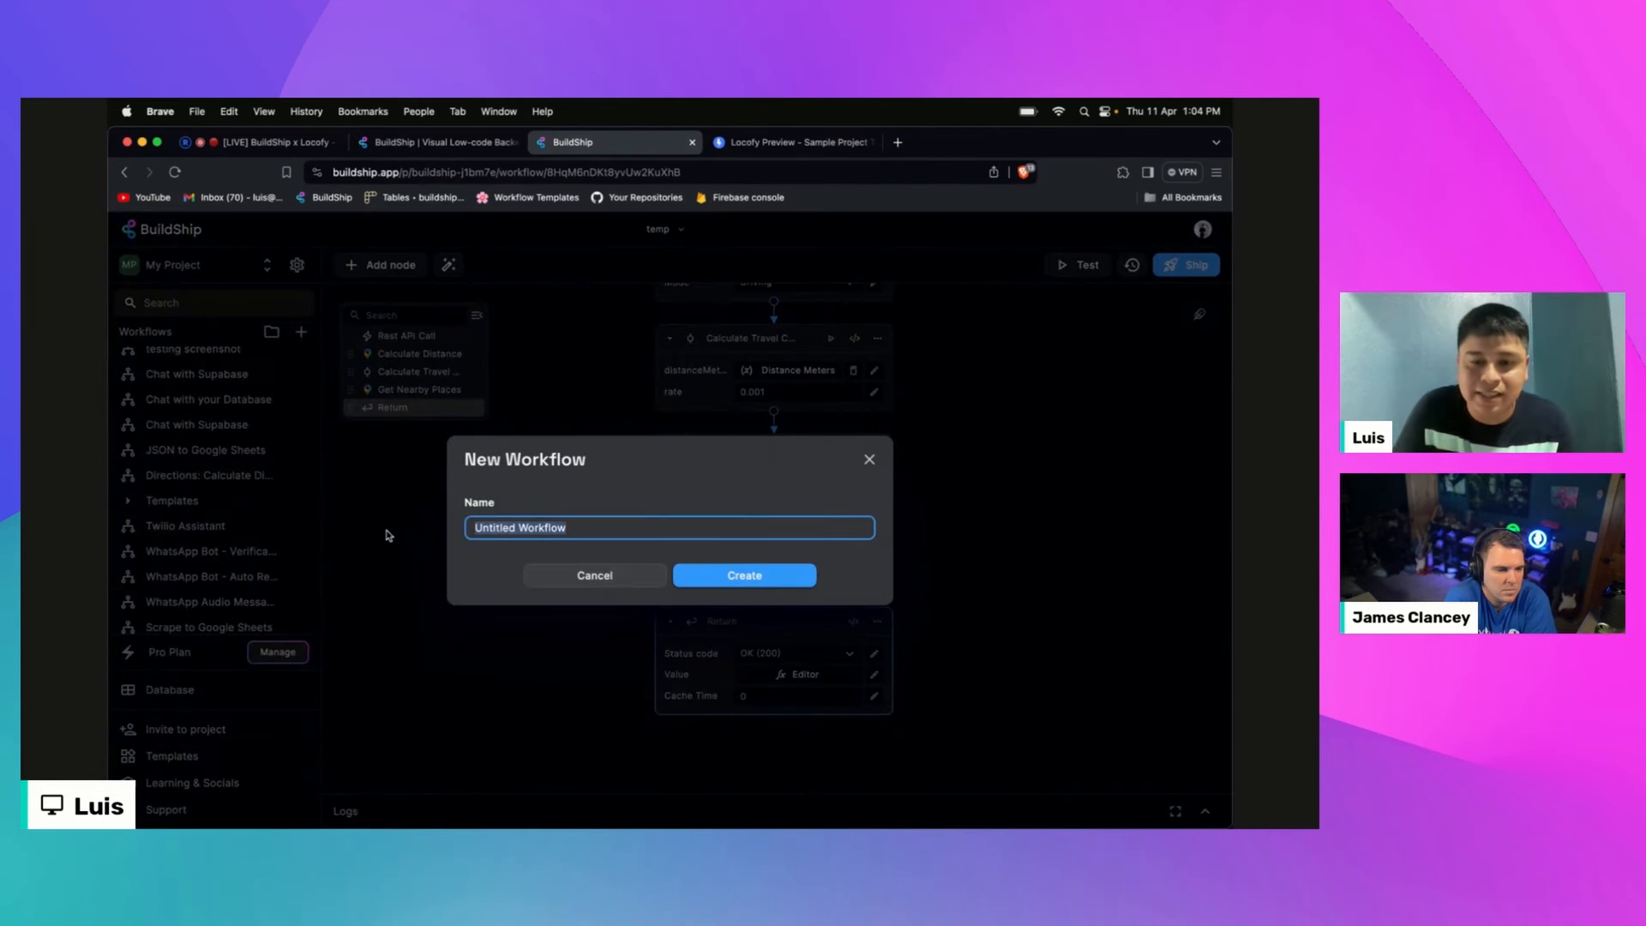
text(Travel)
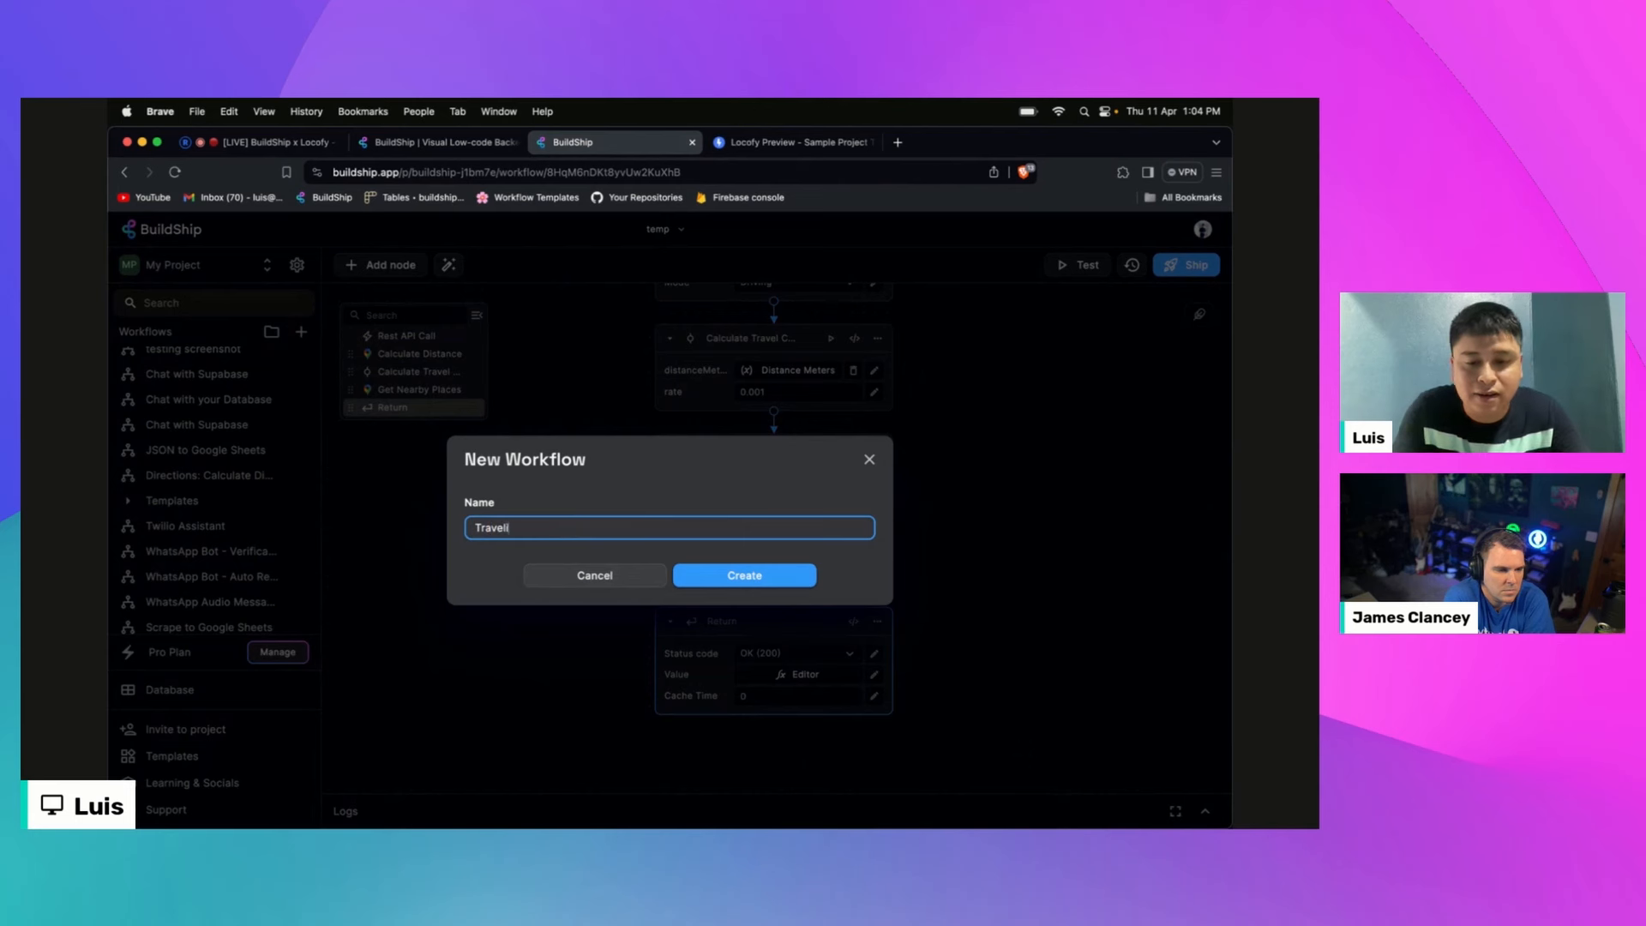
text(ing Backend)
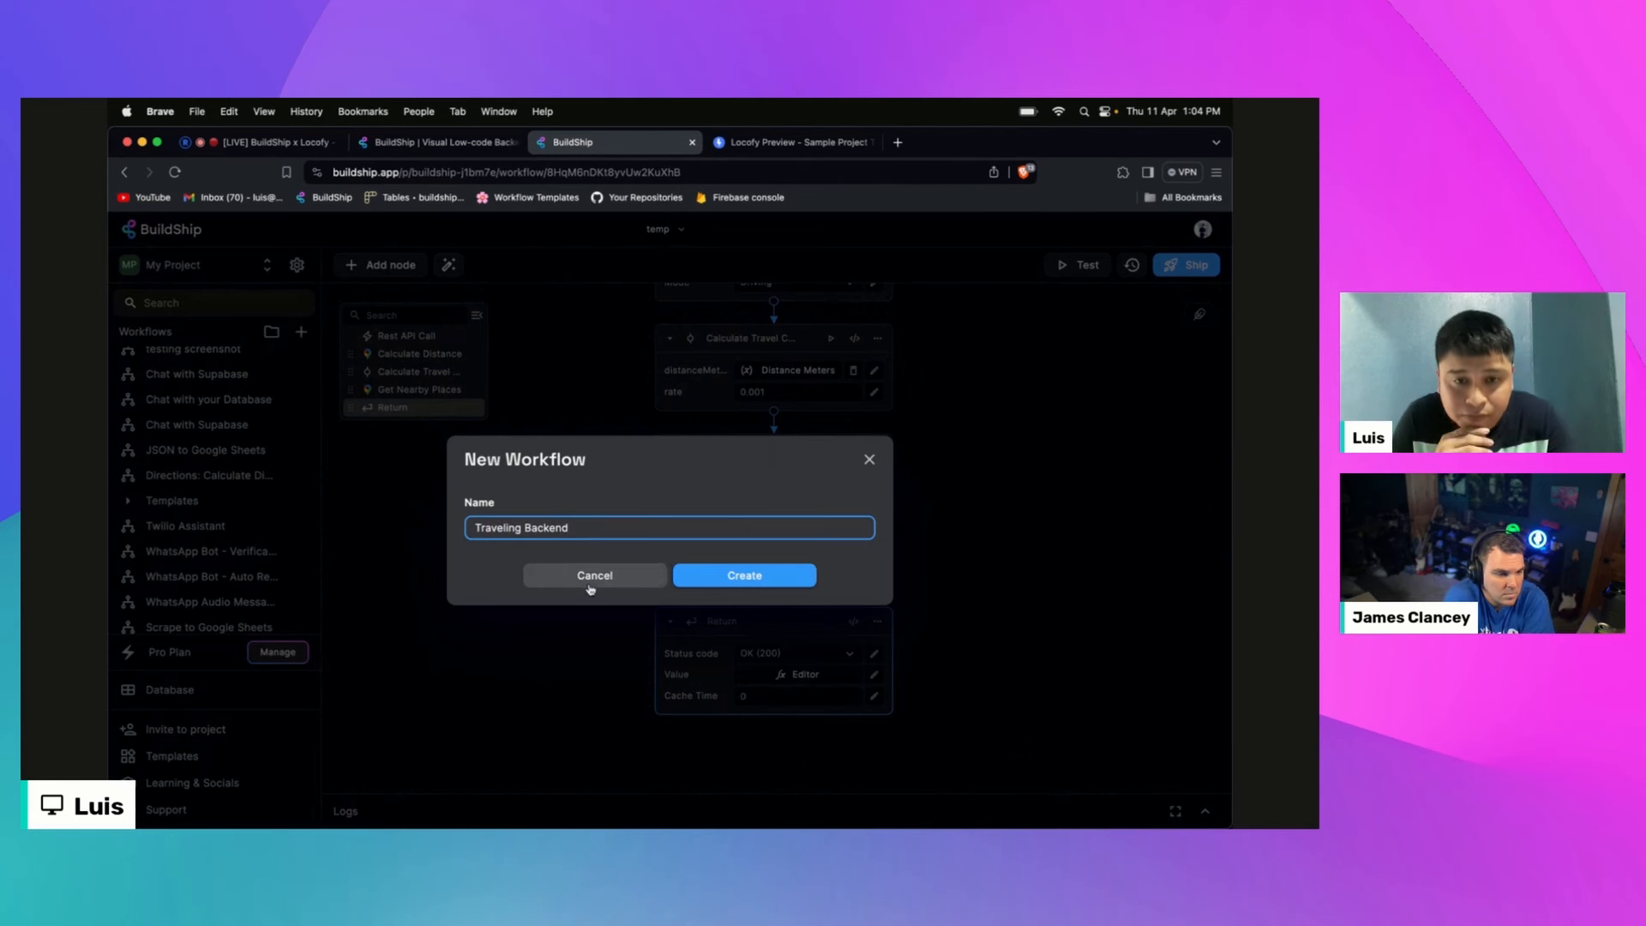
click(711, 576)
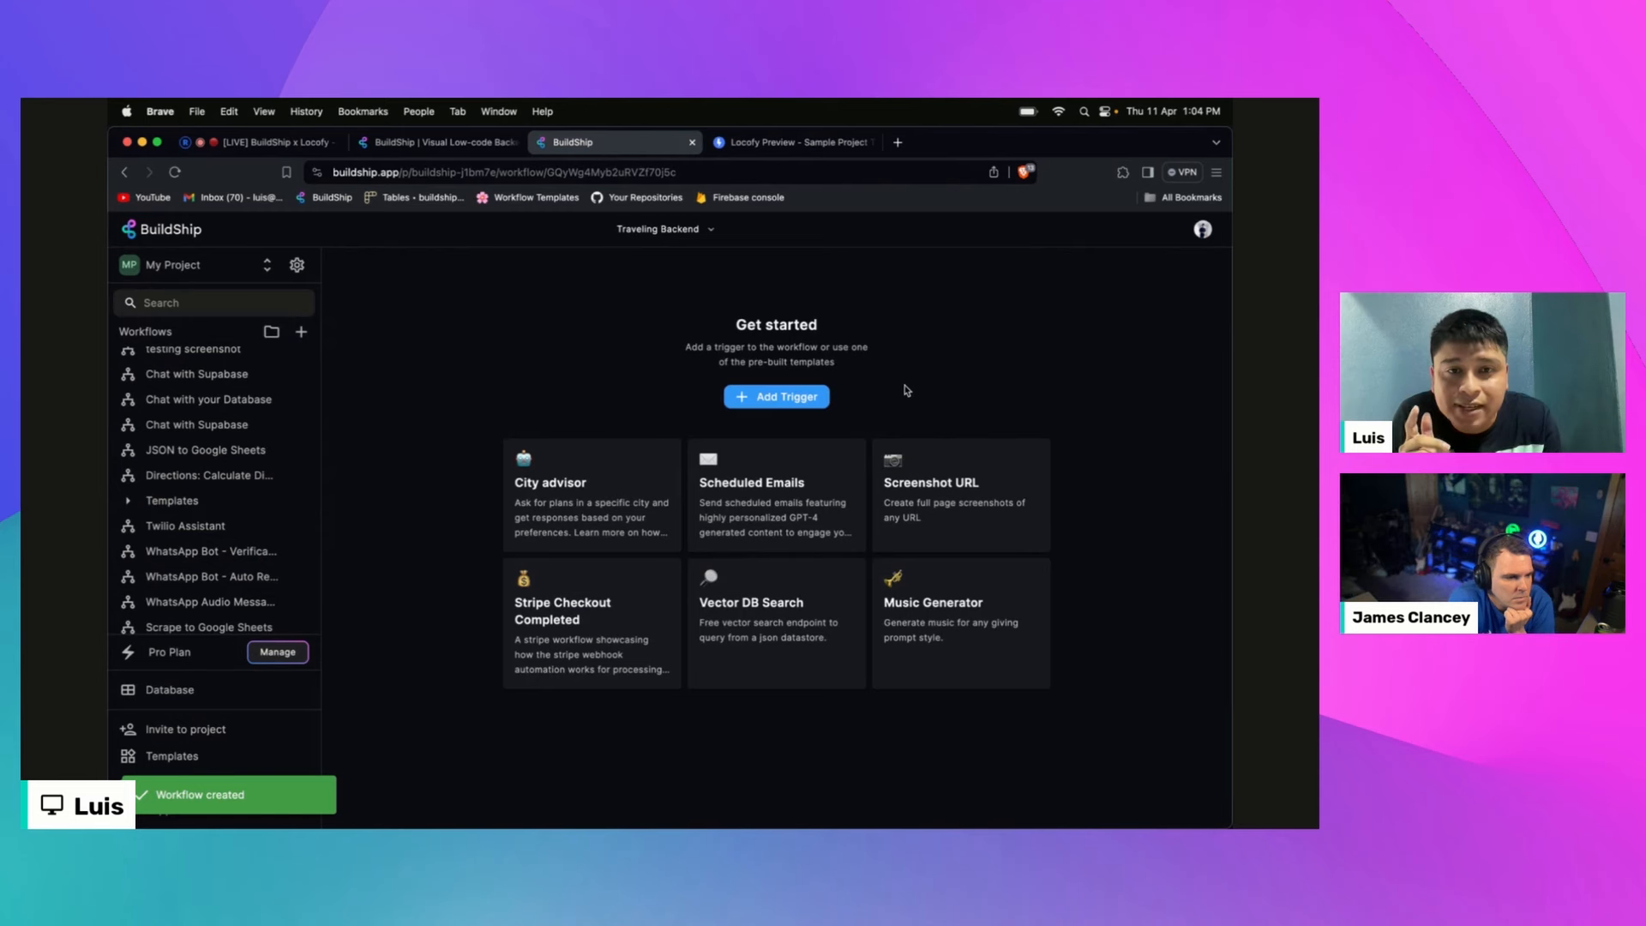
Step: Preview the Schedule (Cron) and Stripe Webhook triggers, and add a Rest API Call trigger to the workflow
click(801, 398)
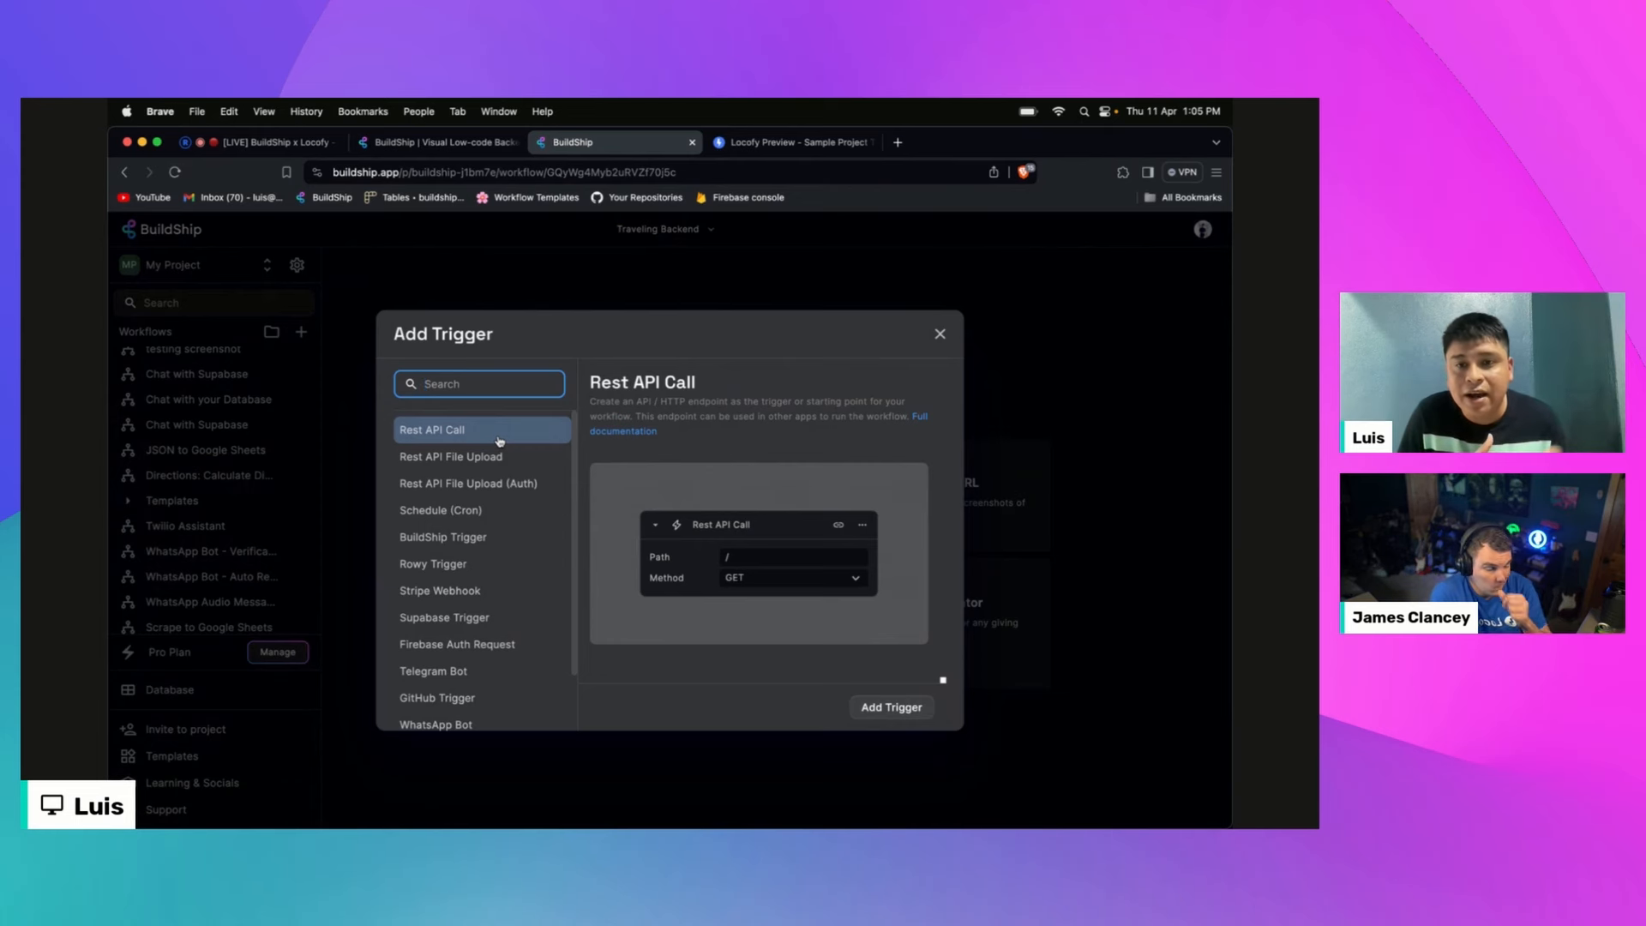
click(497, 510)
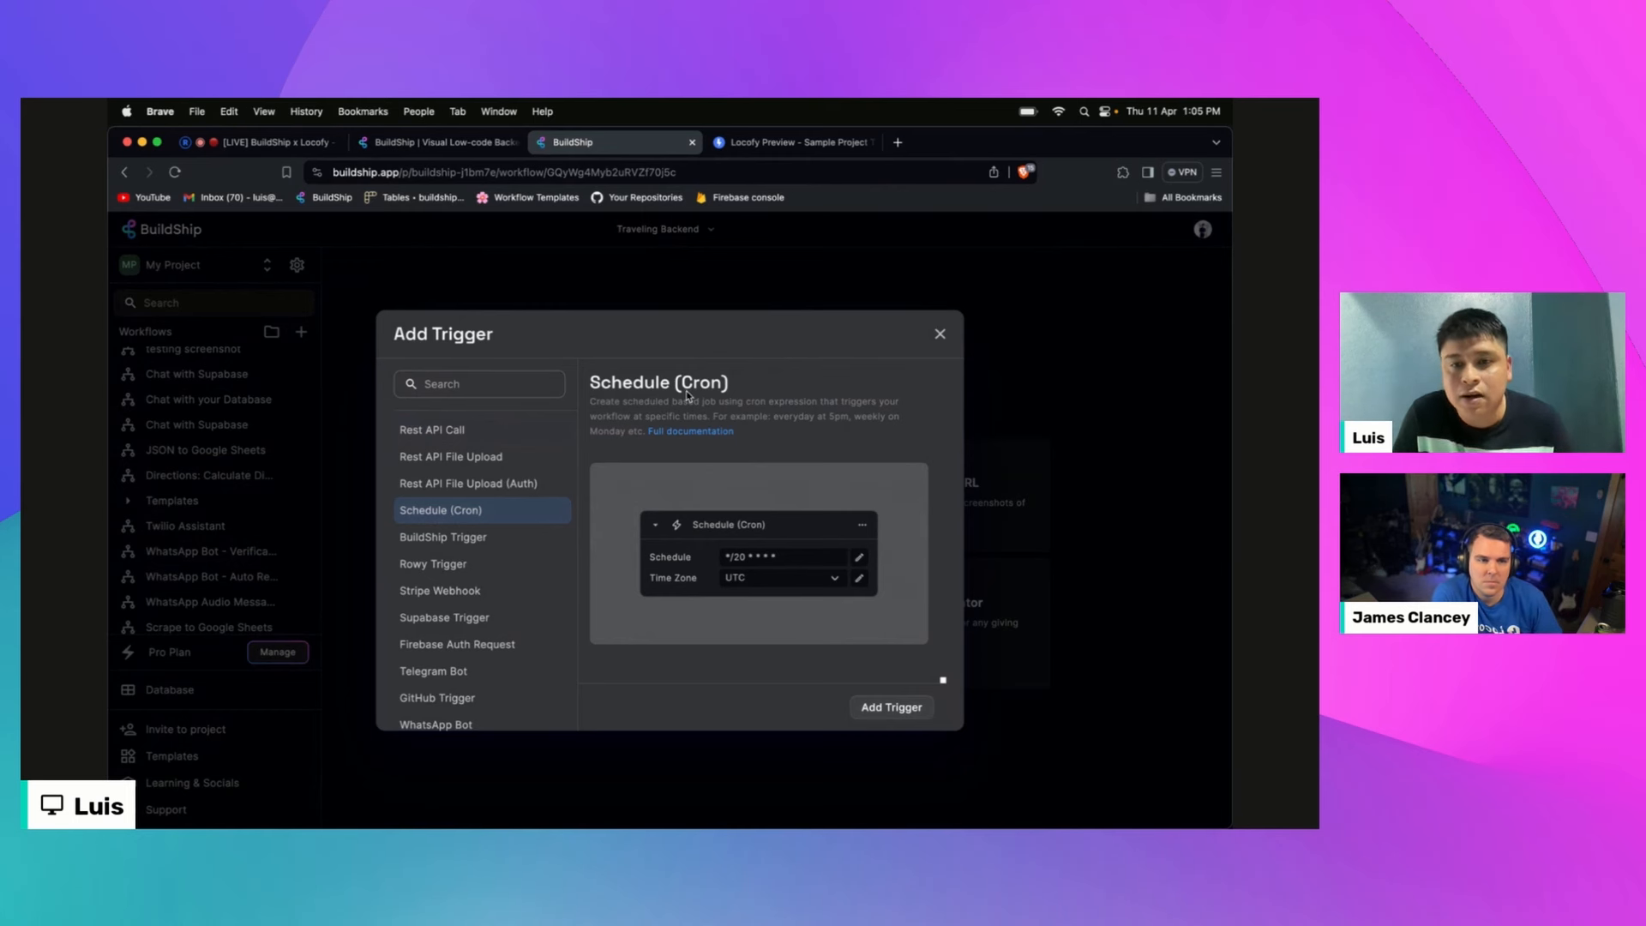
scroll(498, 573, down, 1)
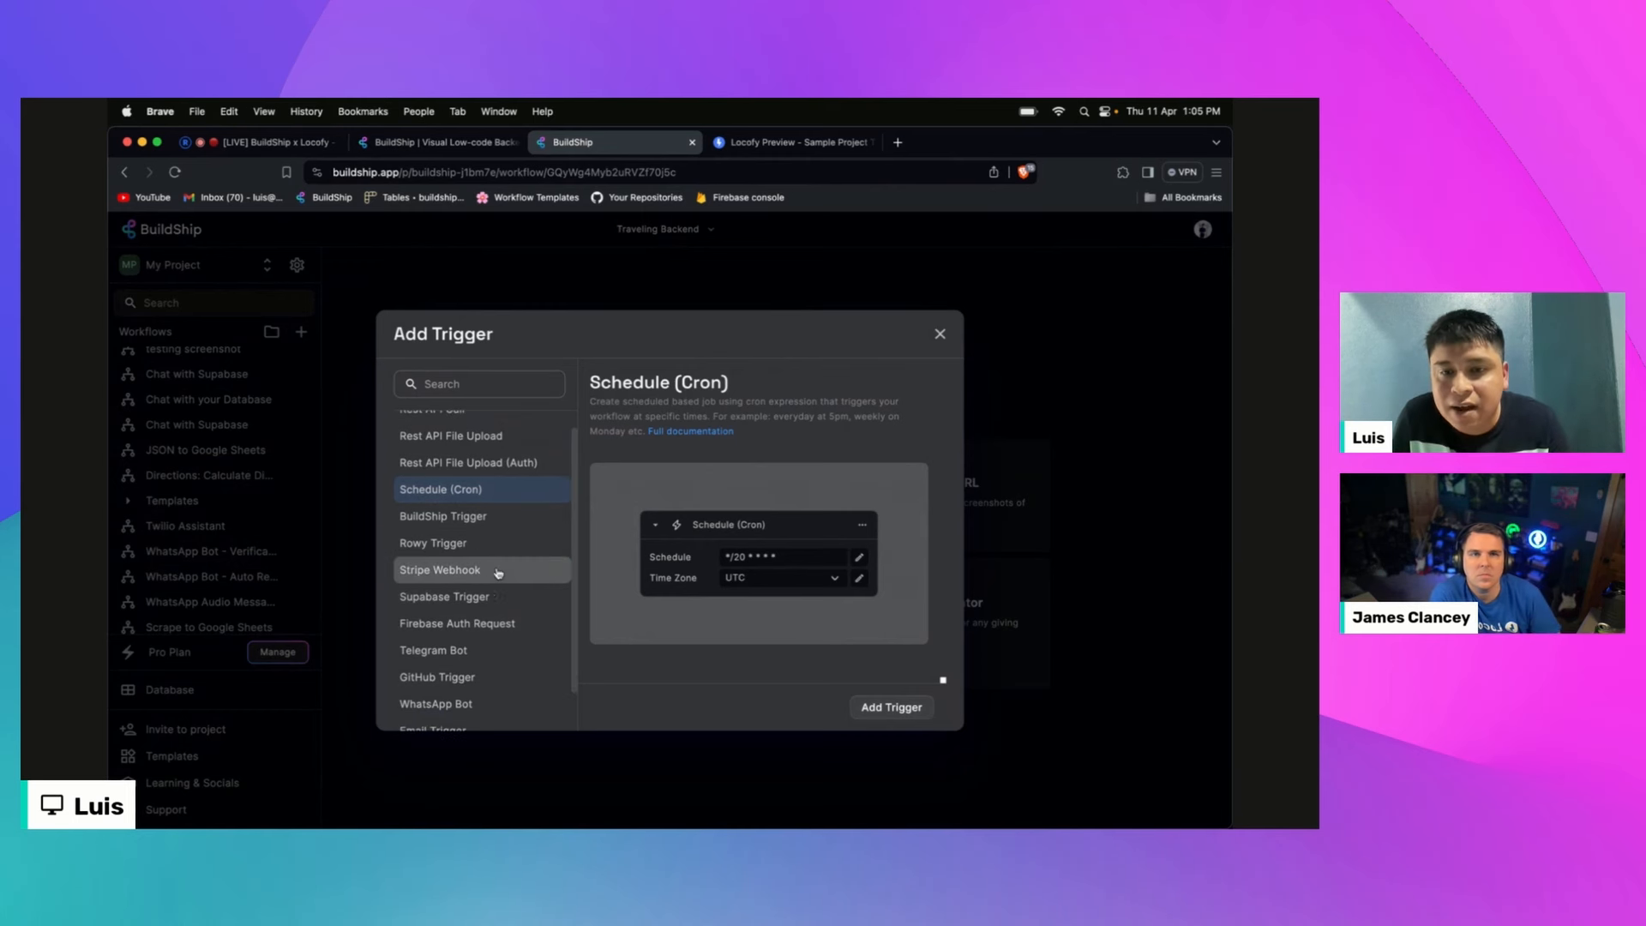
click(498, 572)
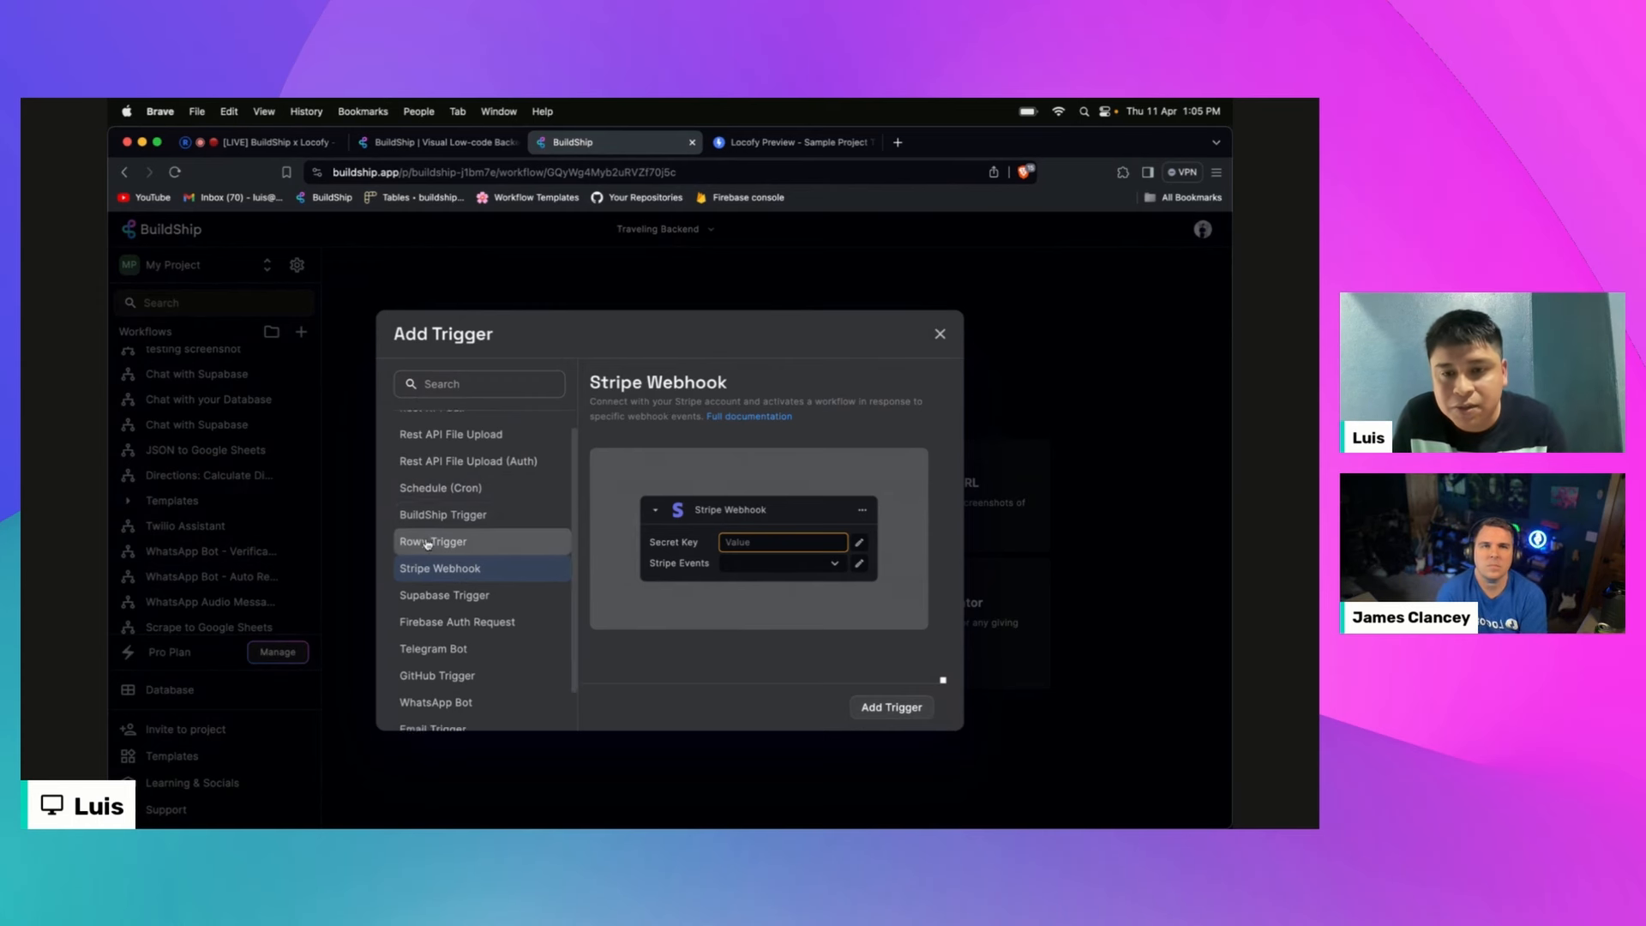
scroll(427, 544, down, 2)
scroll(428, 540, up, 3)
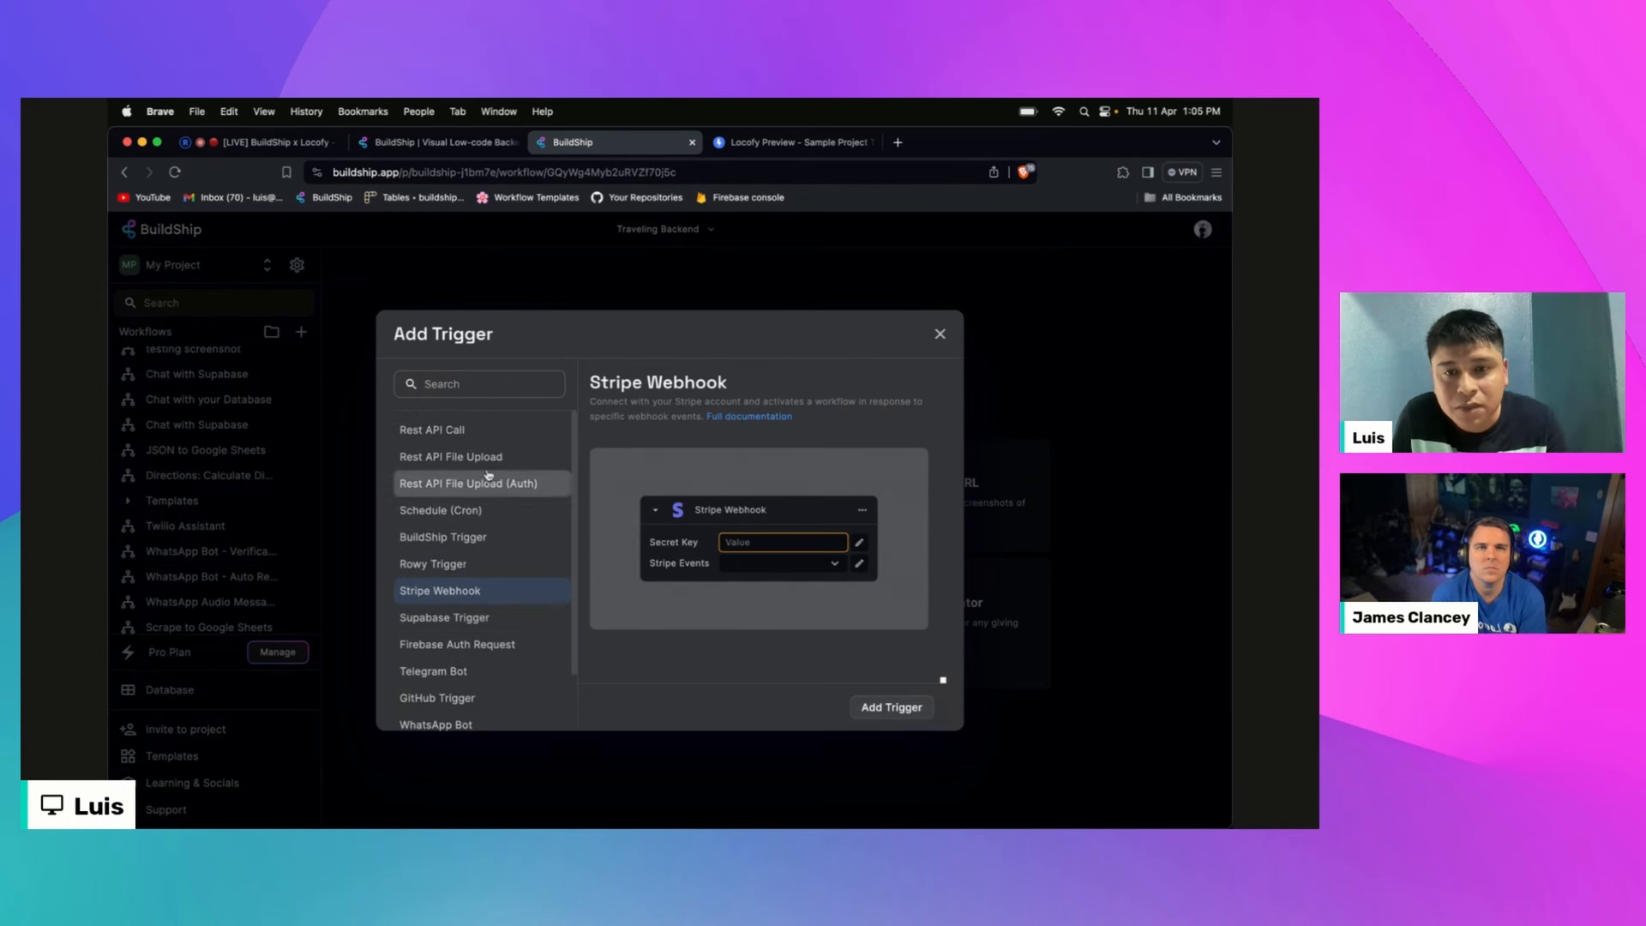
click(470, 433)
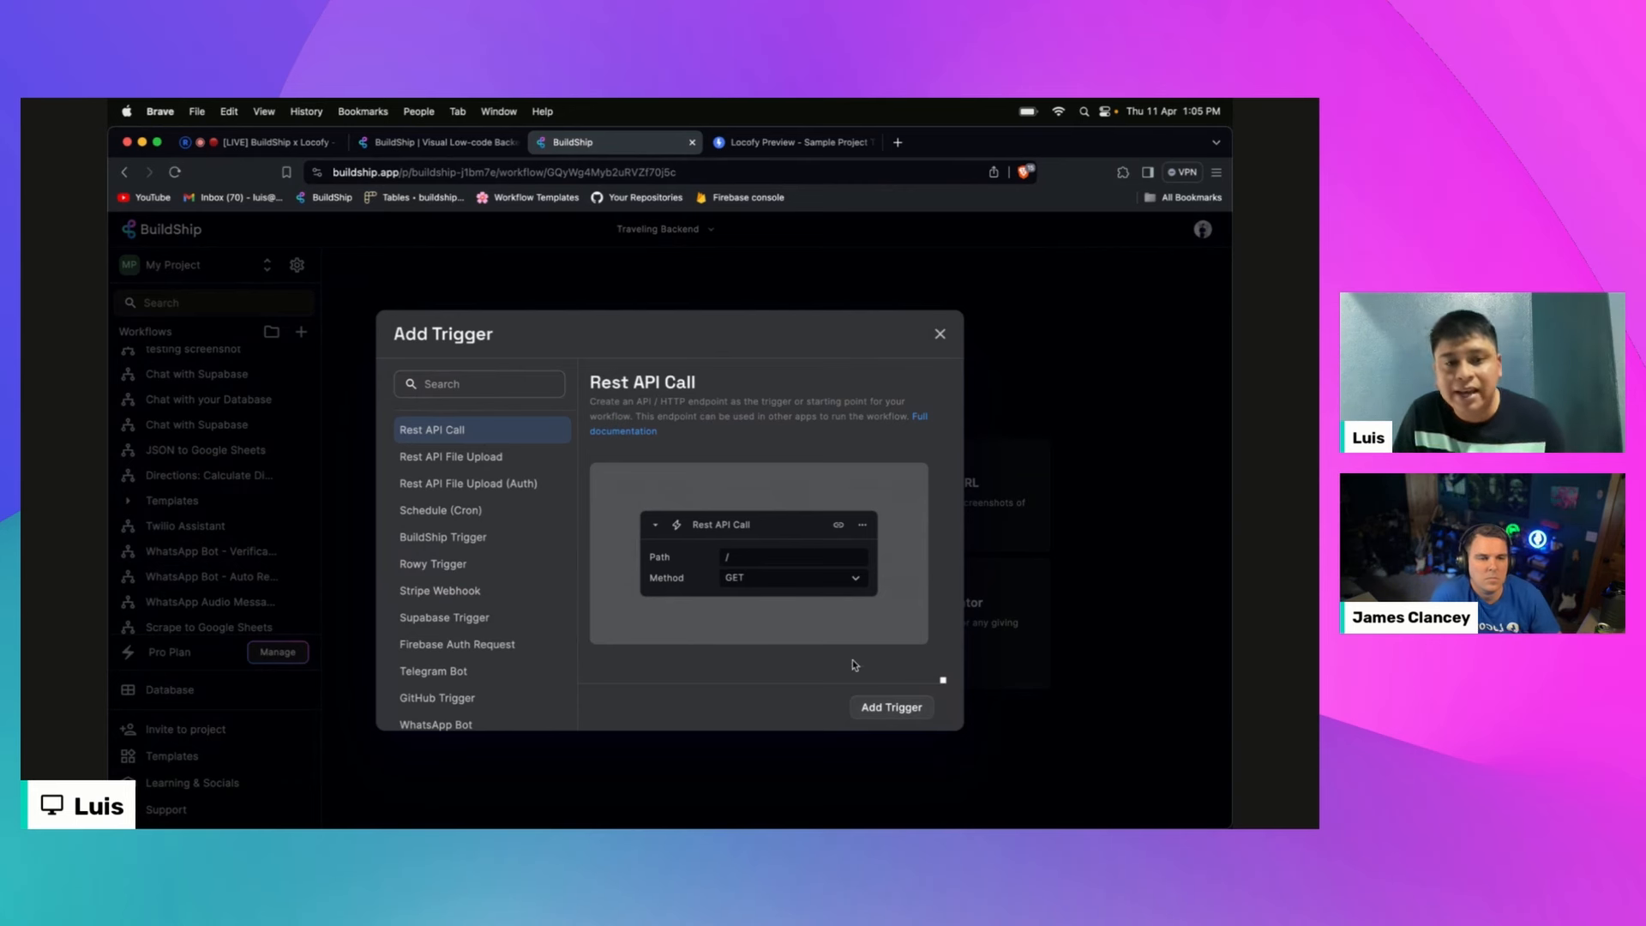
click(896, 706)
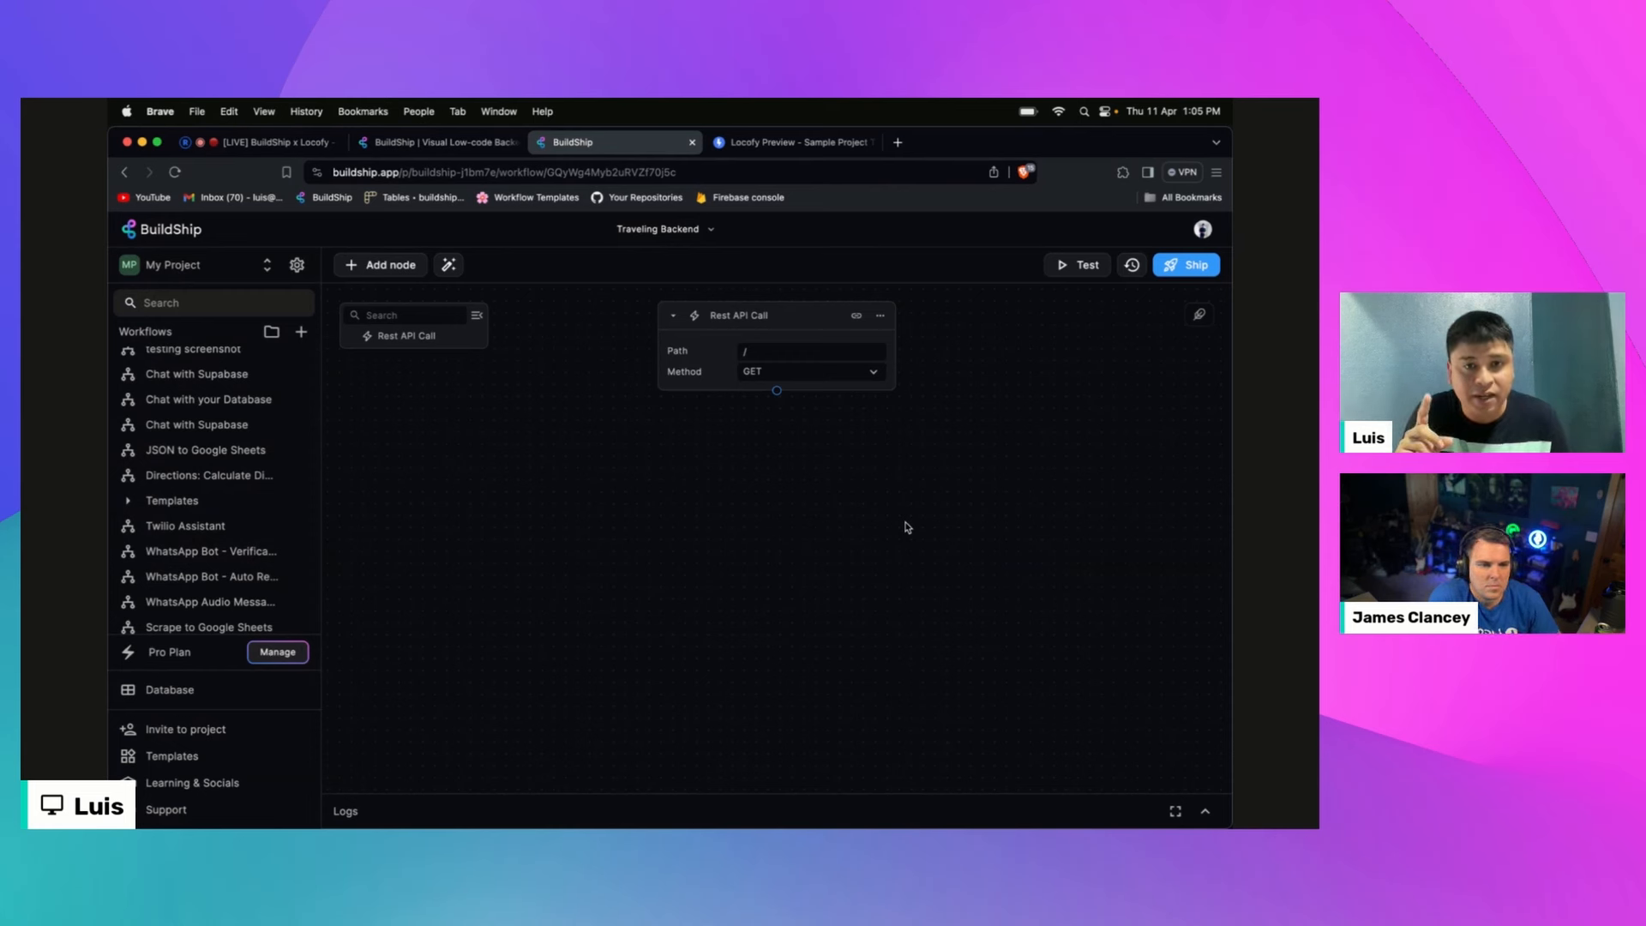
Step: Set the Rest API Call trigger's path to /calculate-distance and its method to POST
click(776, 350)
text(calc)
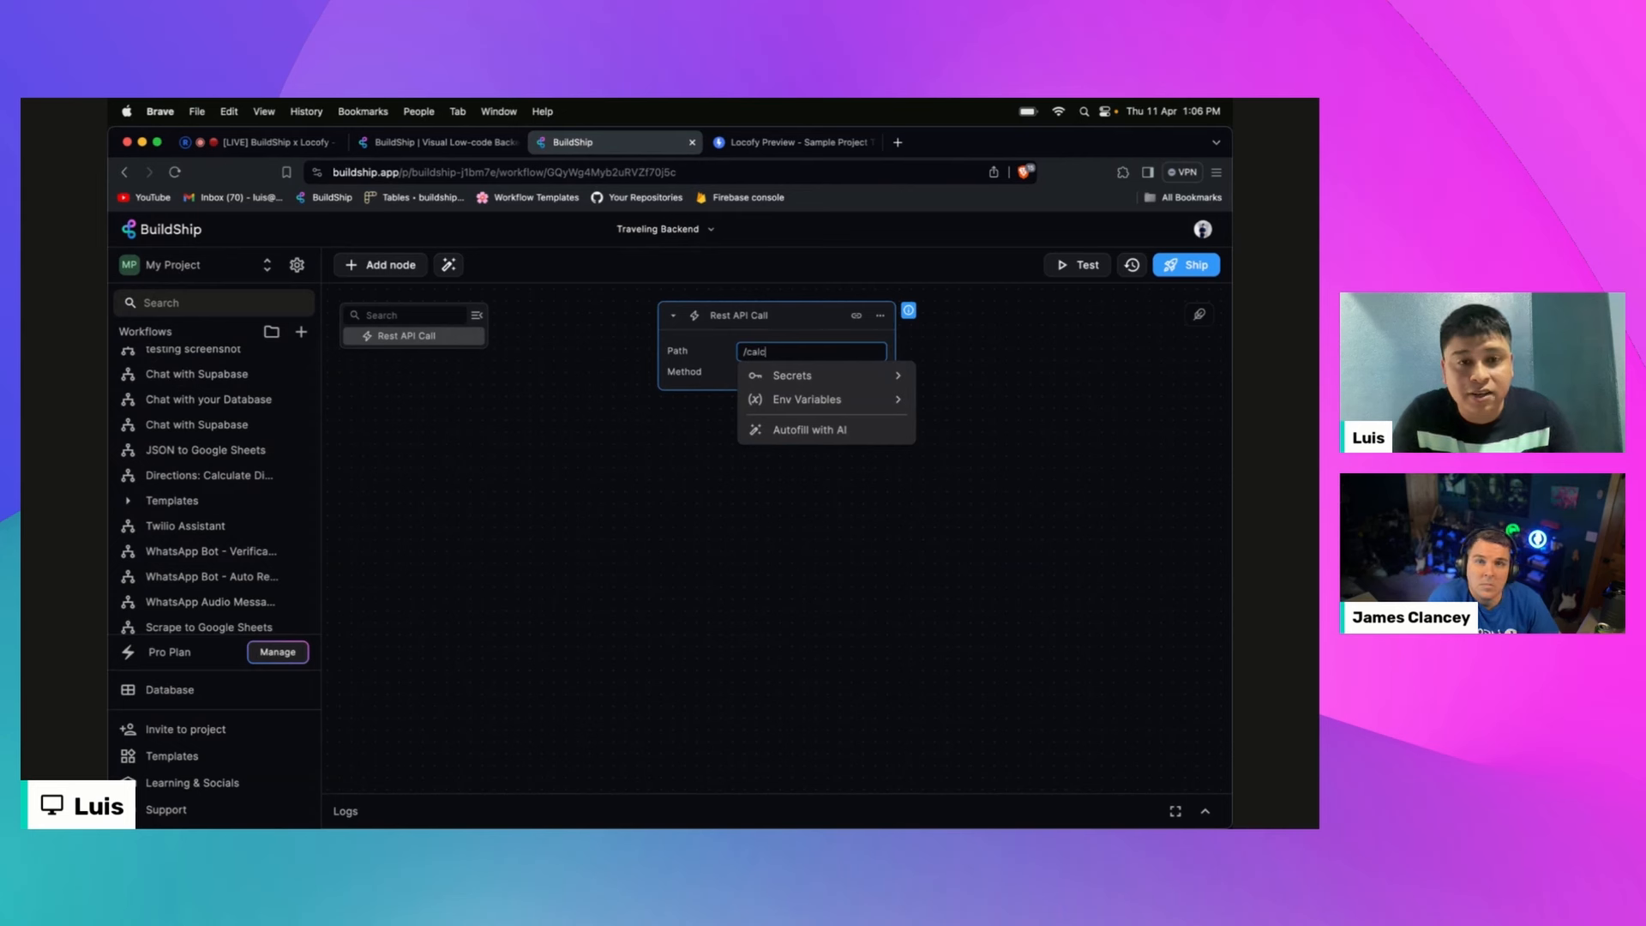
text(ulate)
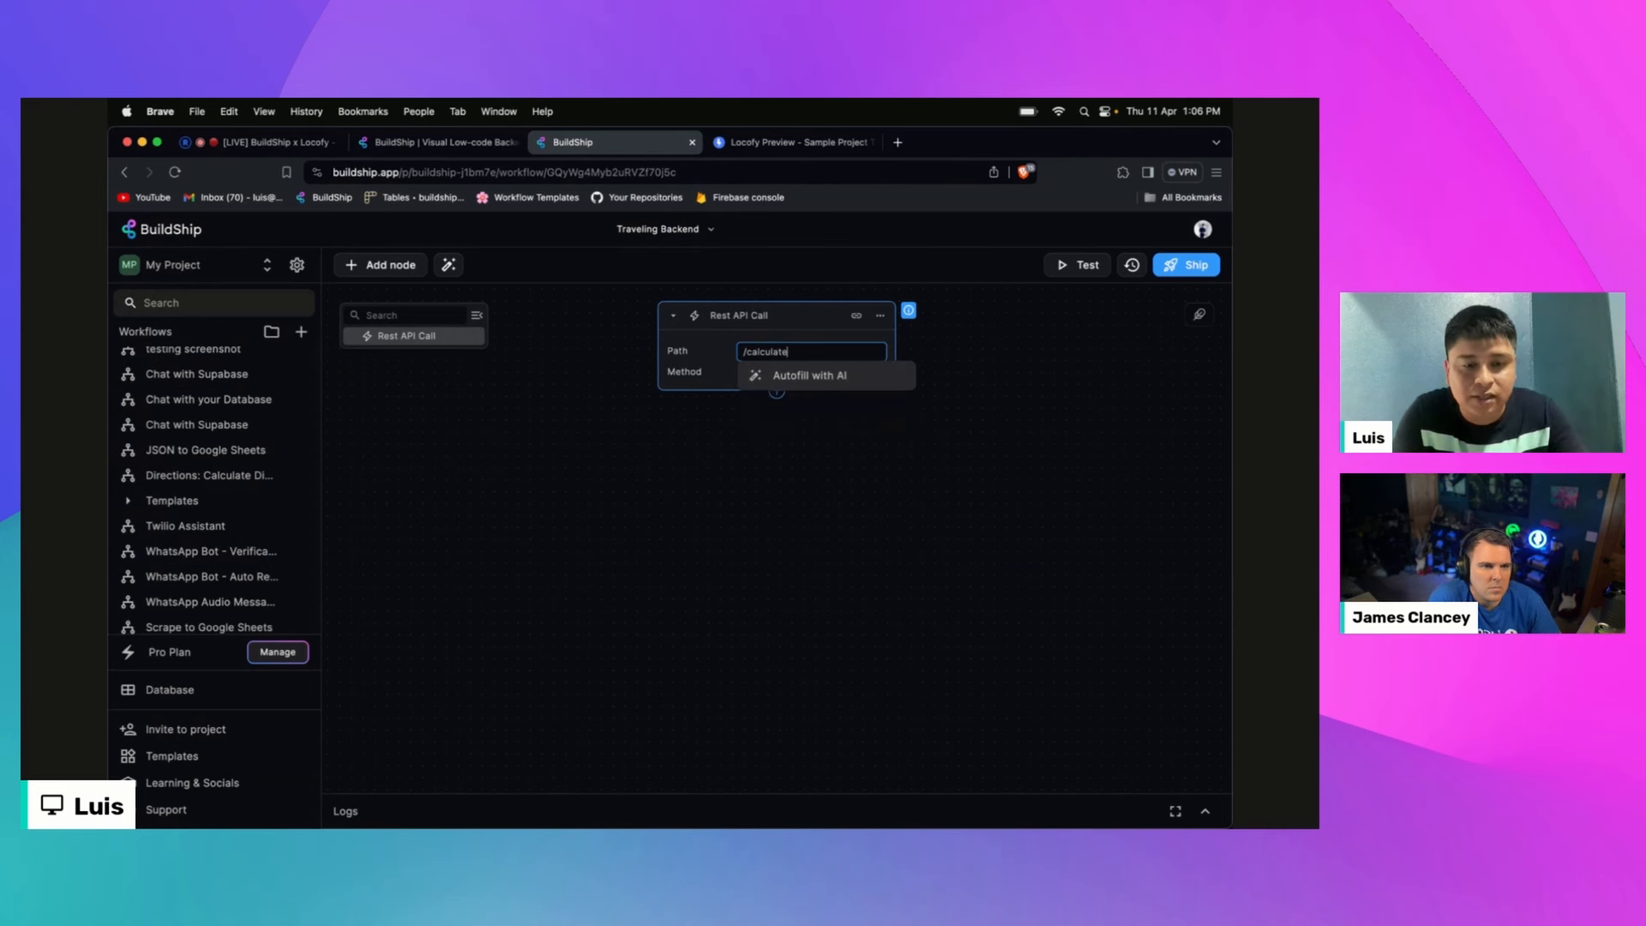
text(-distance)
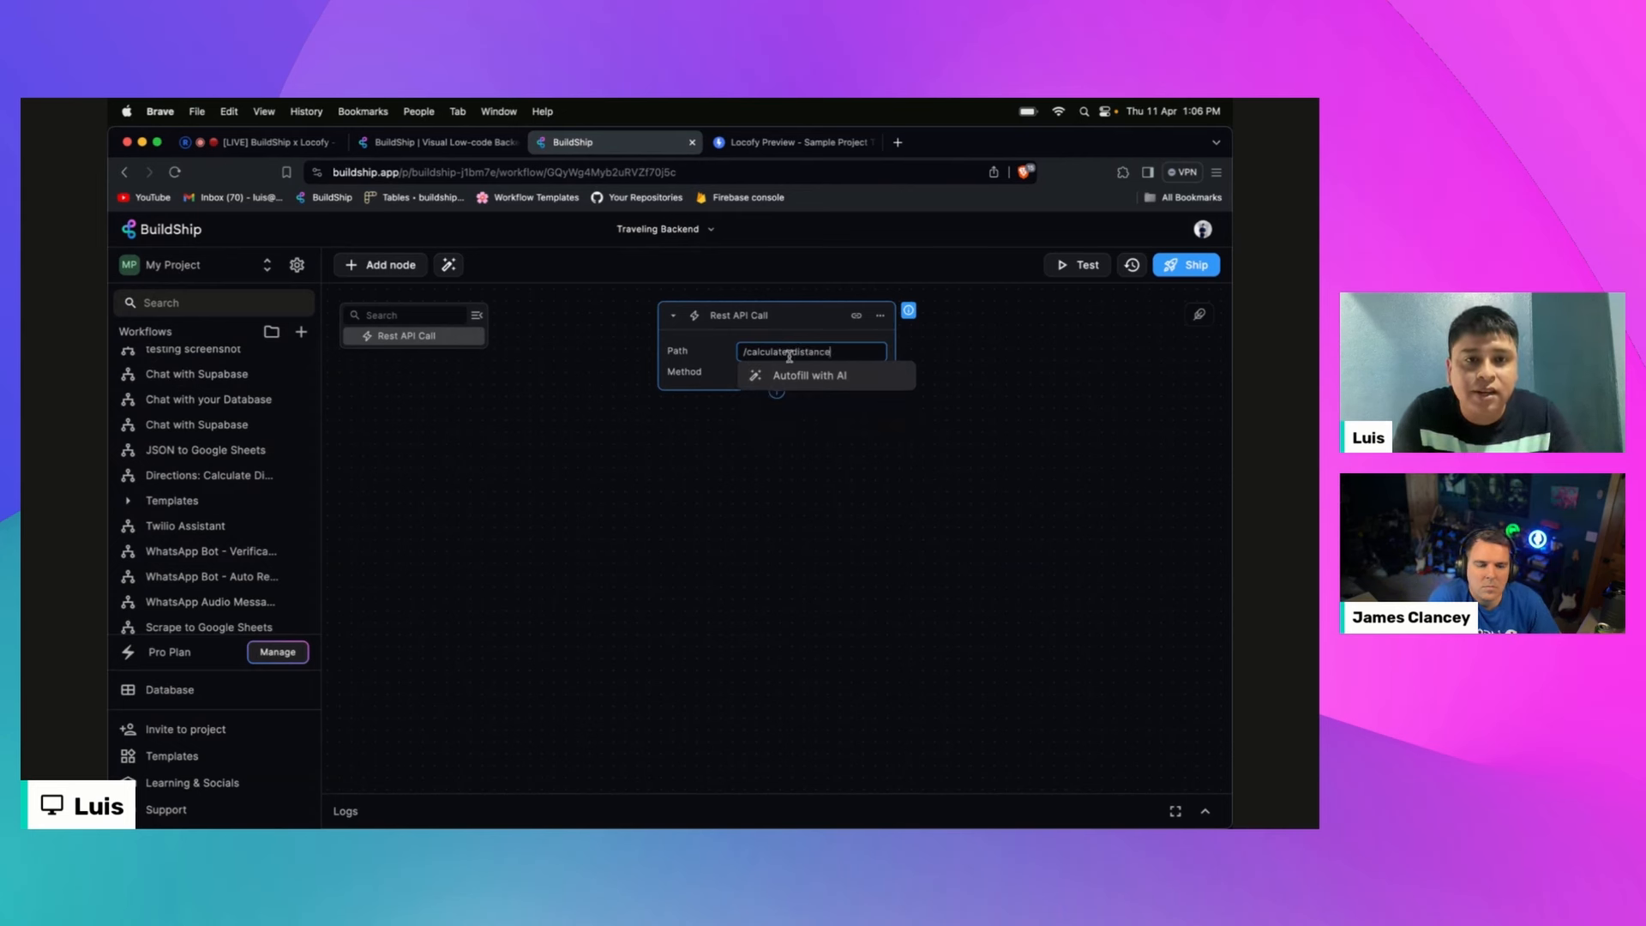
click(871, 511)
click(831, 375)
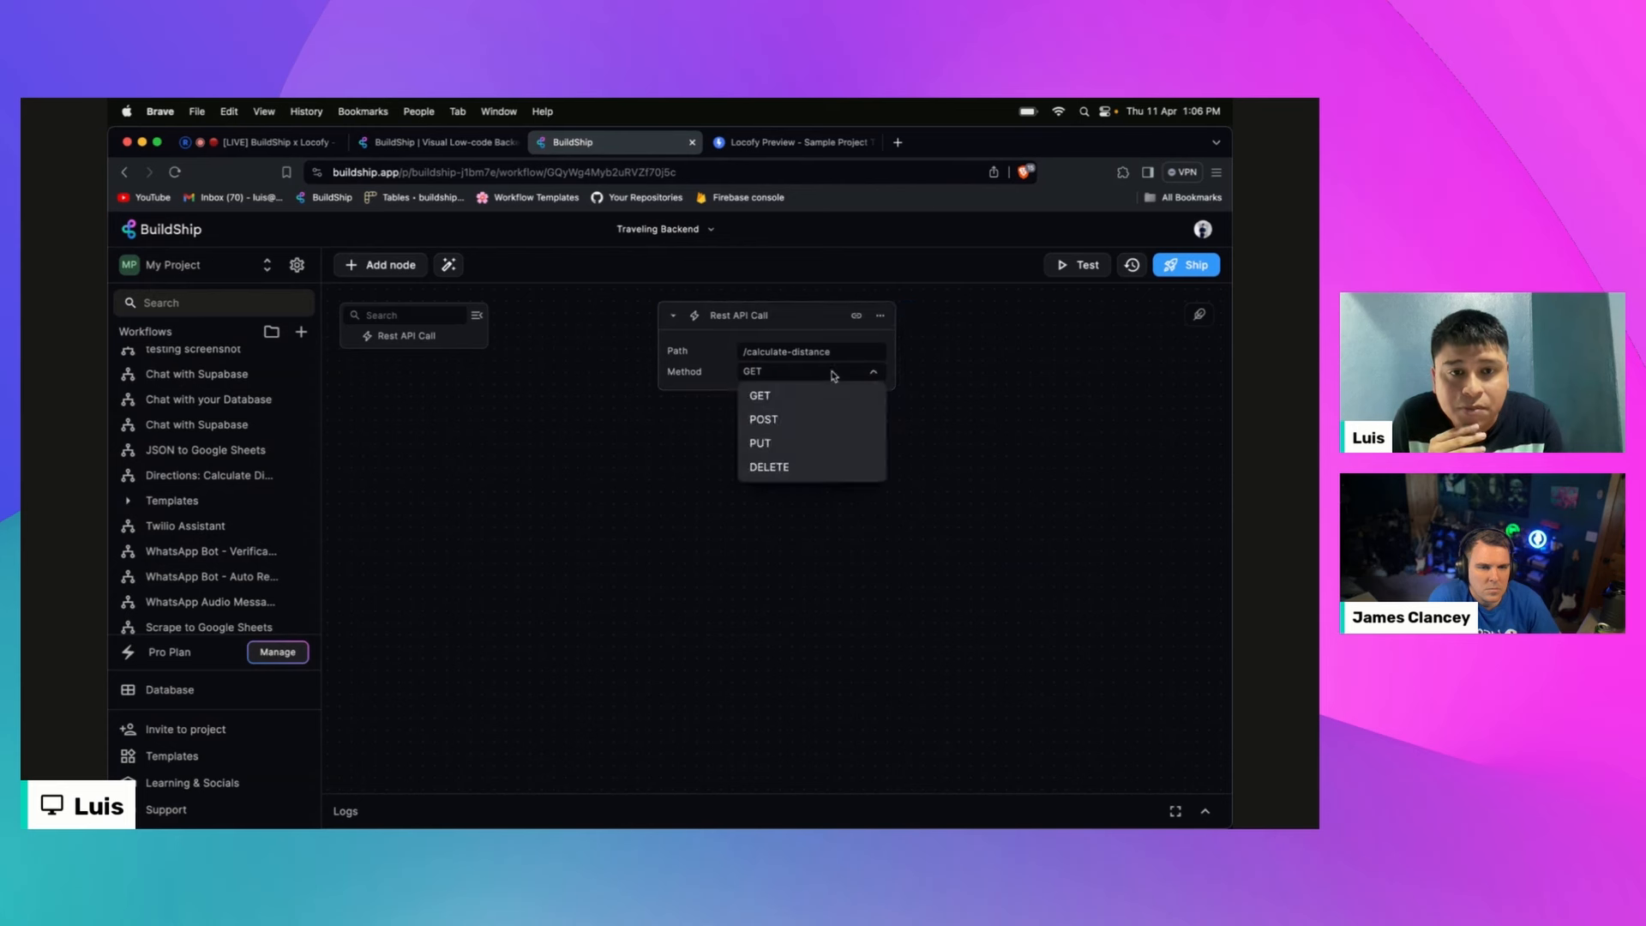
click(816, 423)
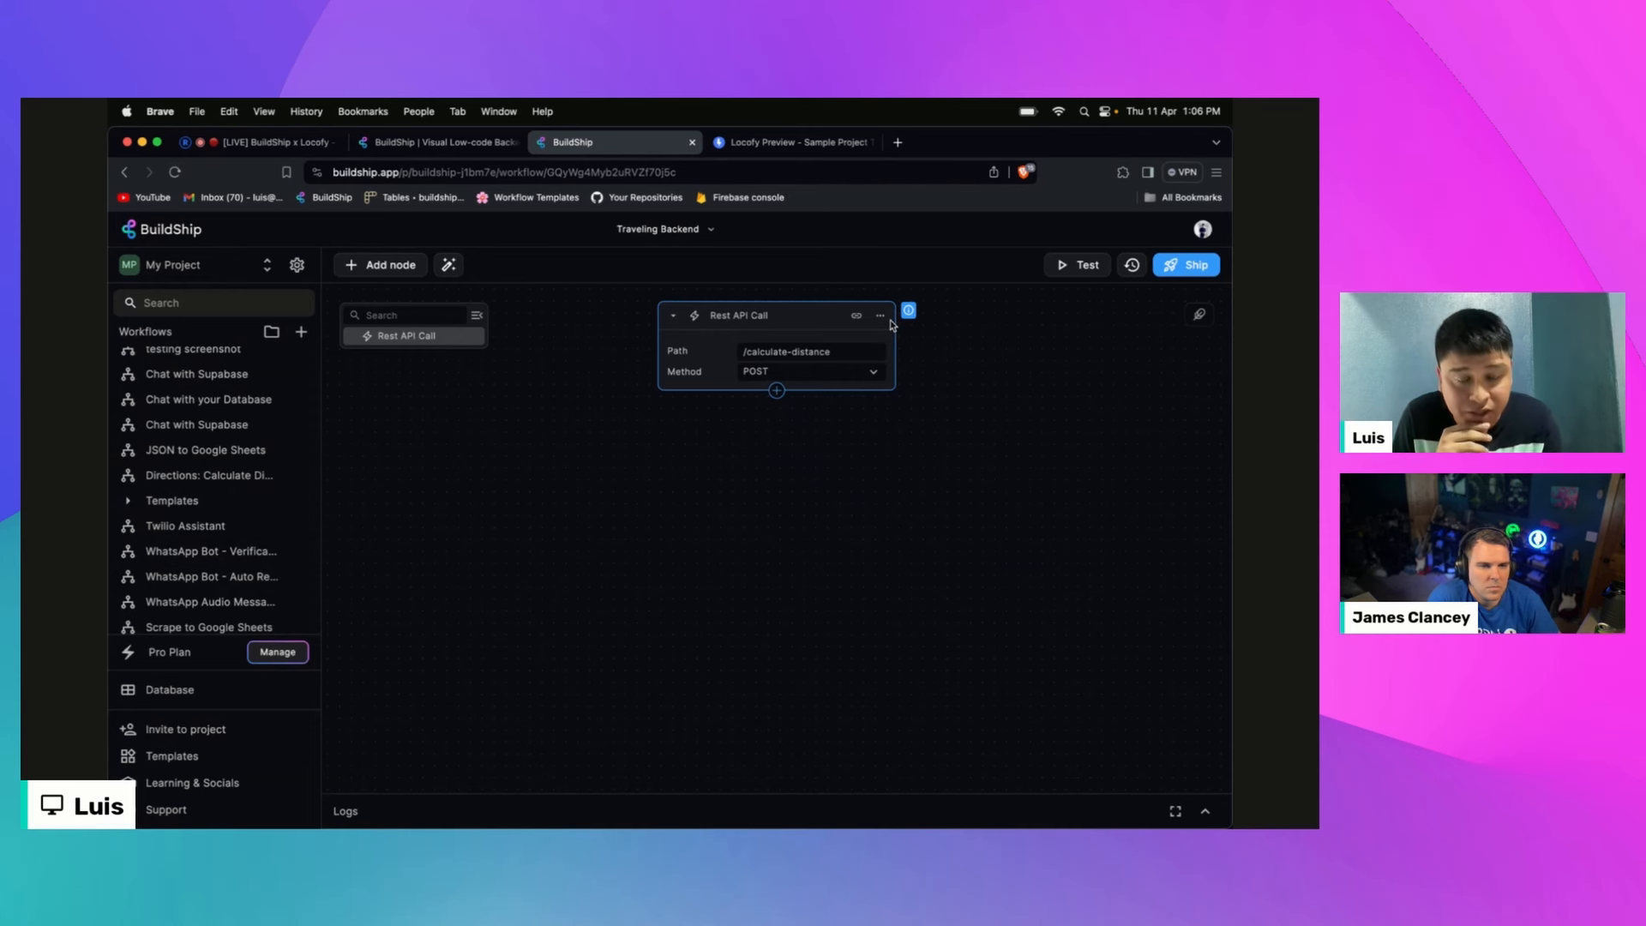
Step: Check the Start and Destination inputs in the Locofy preview, and open the Rest API Call trigger for editing back in BuildShip
click(802, 142)
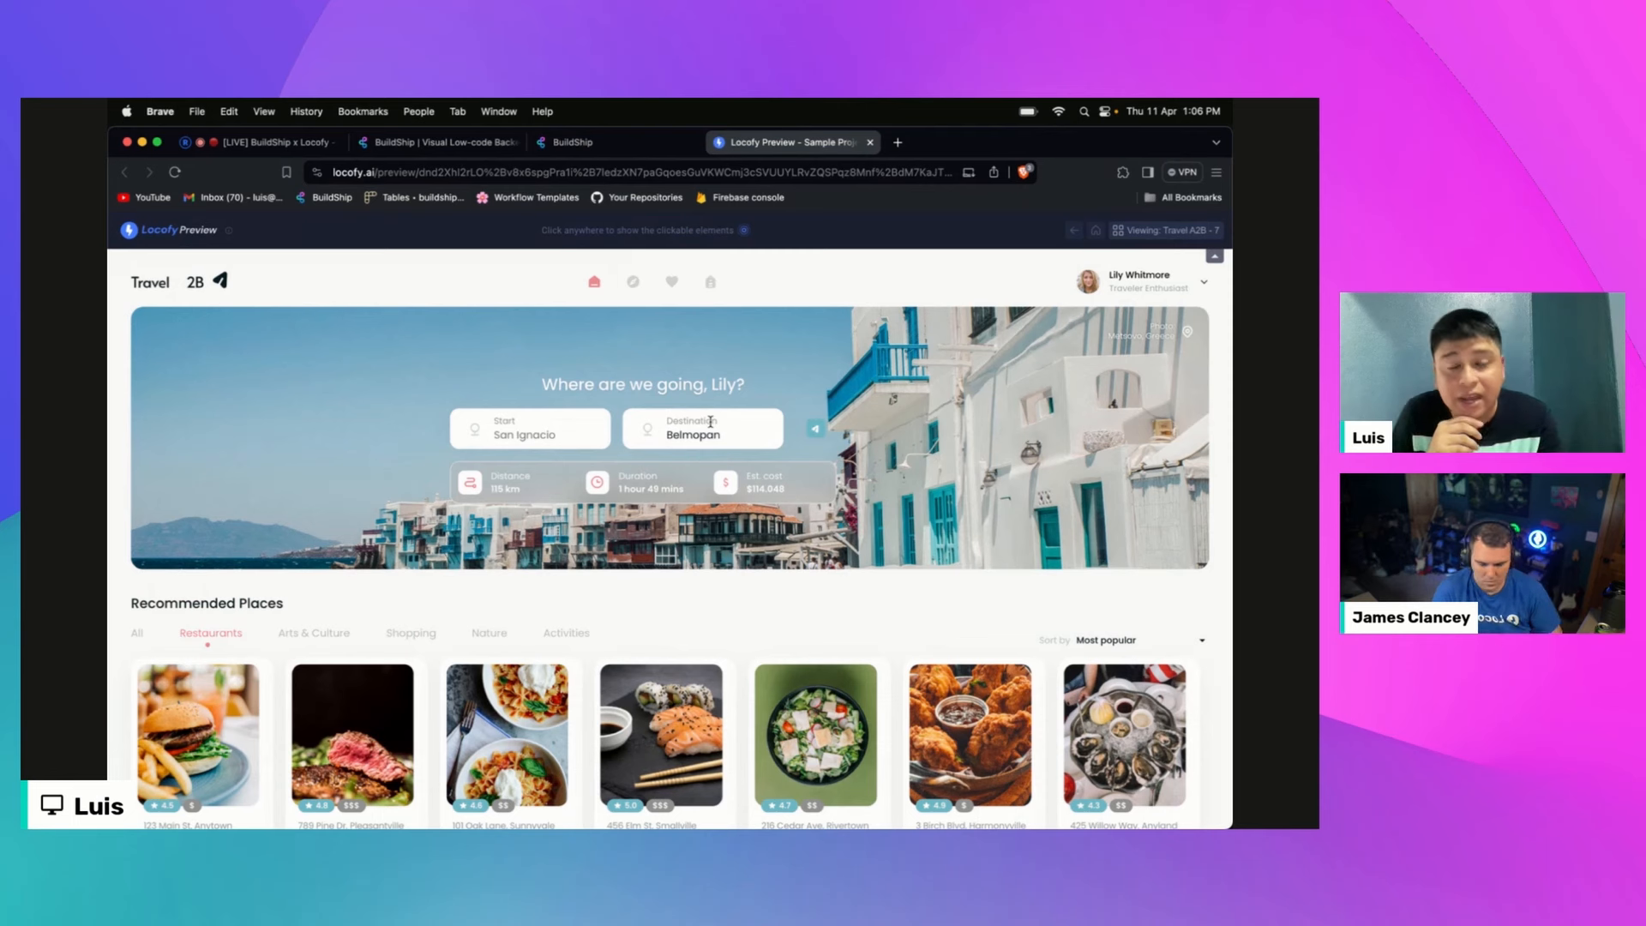
click(631, 146)
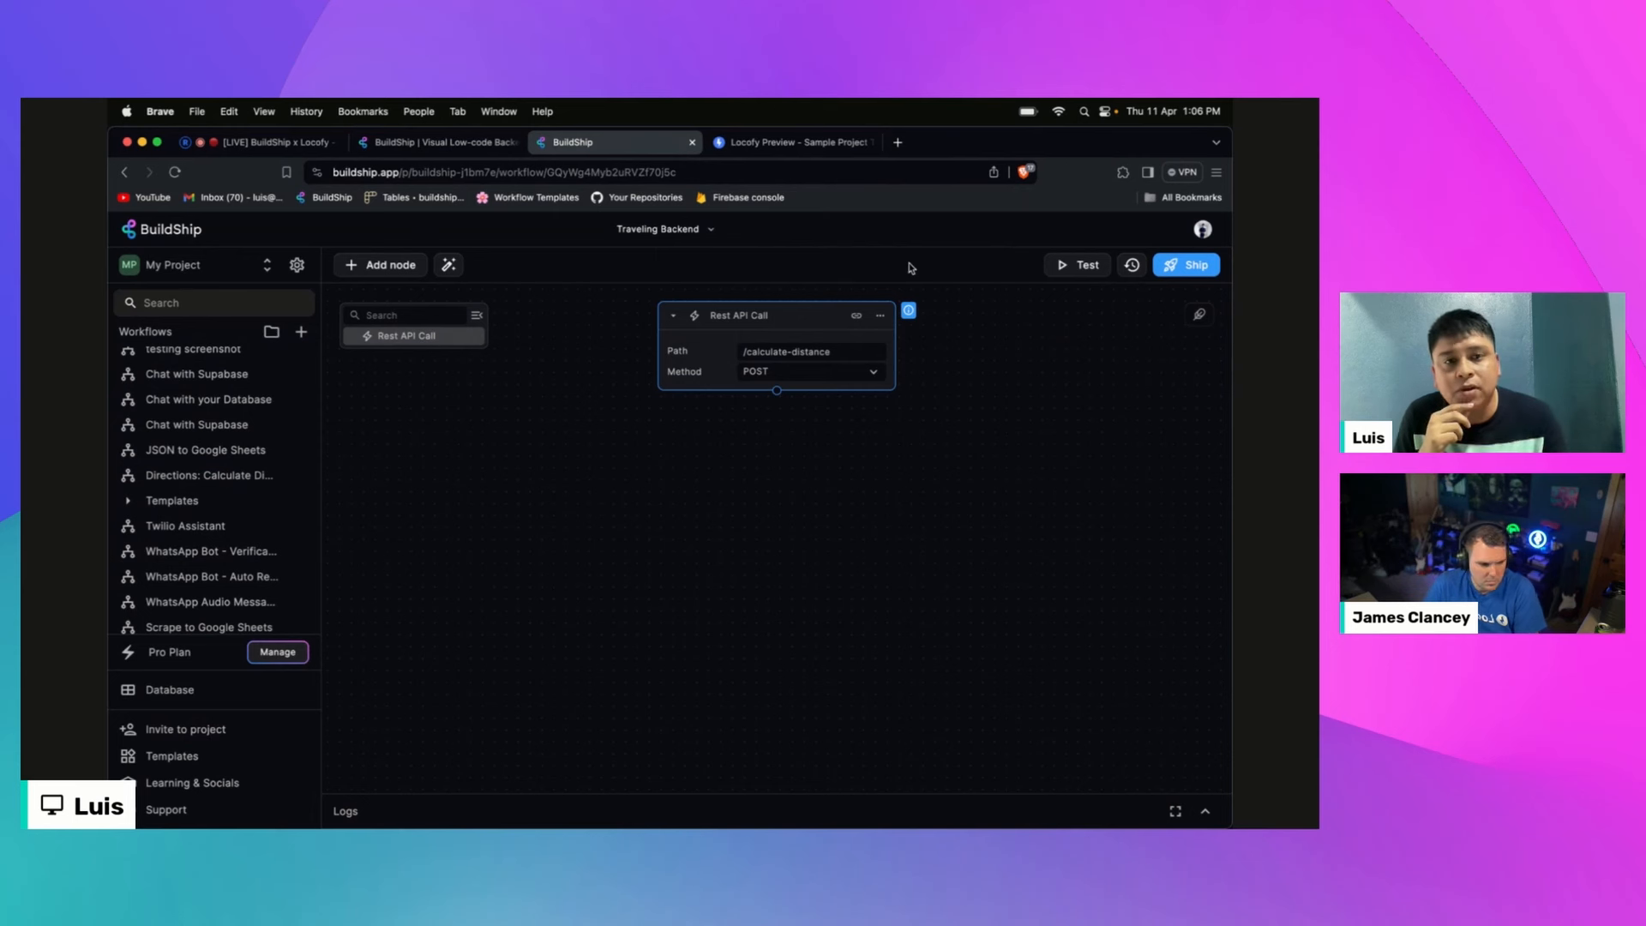
click(880, 315)
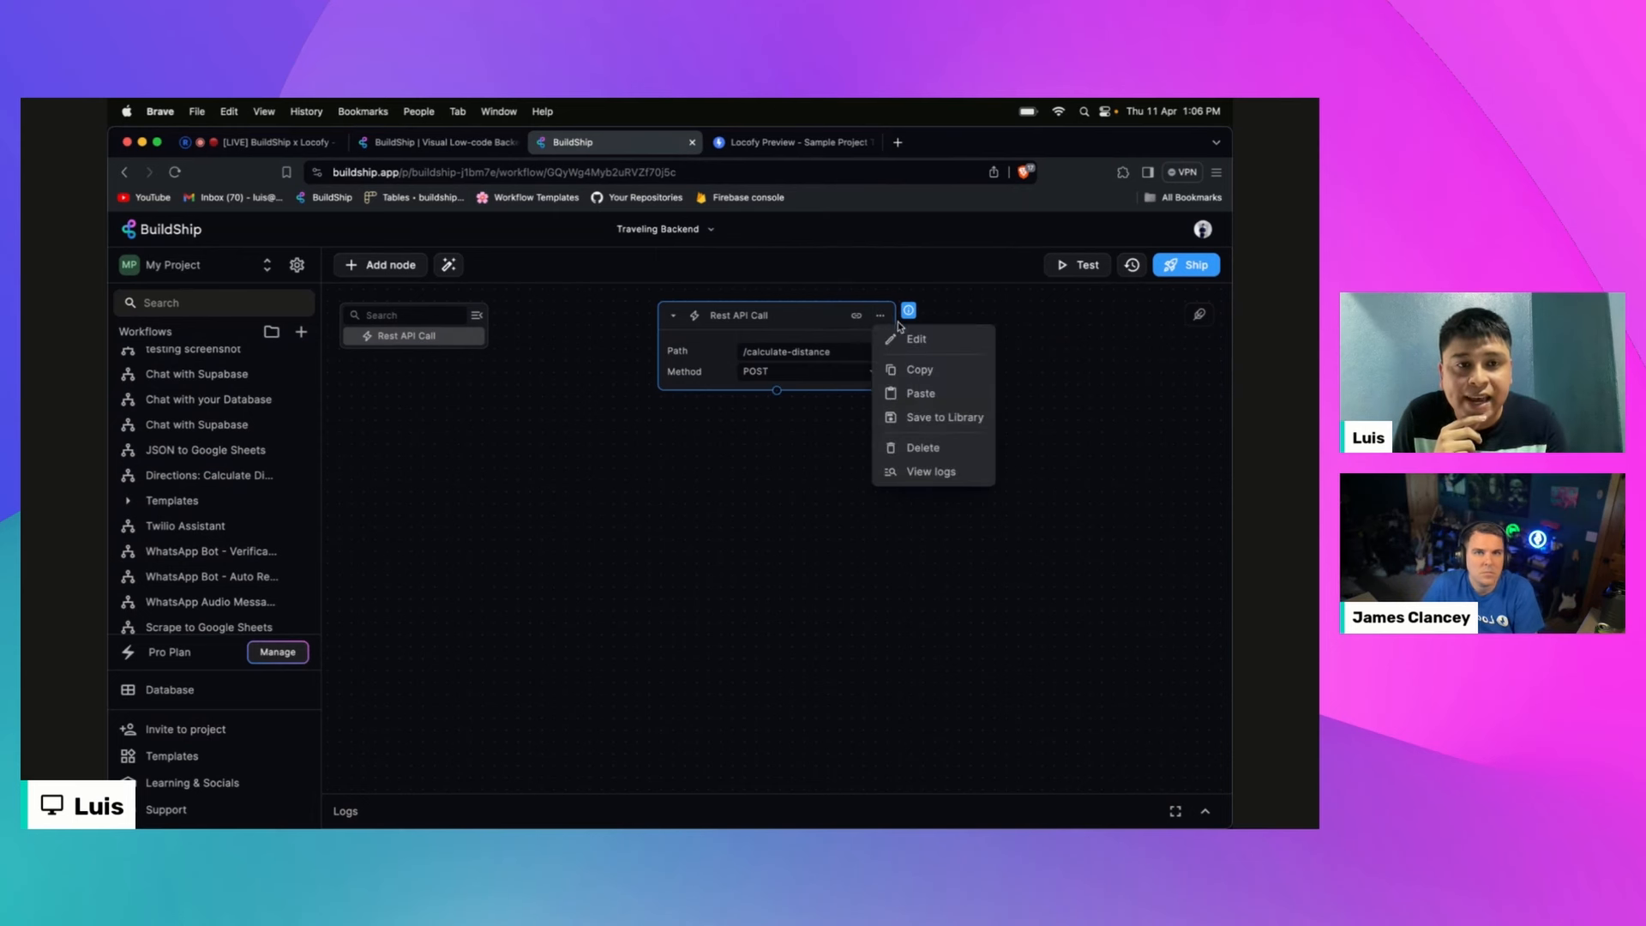
click(913, 339)
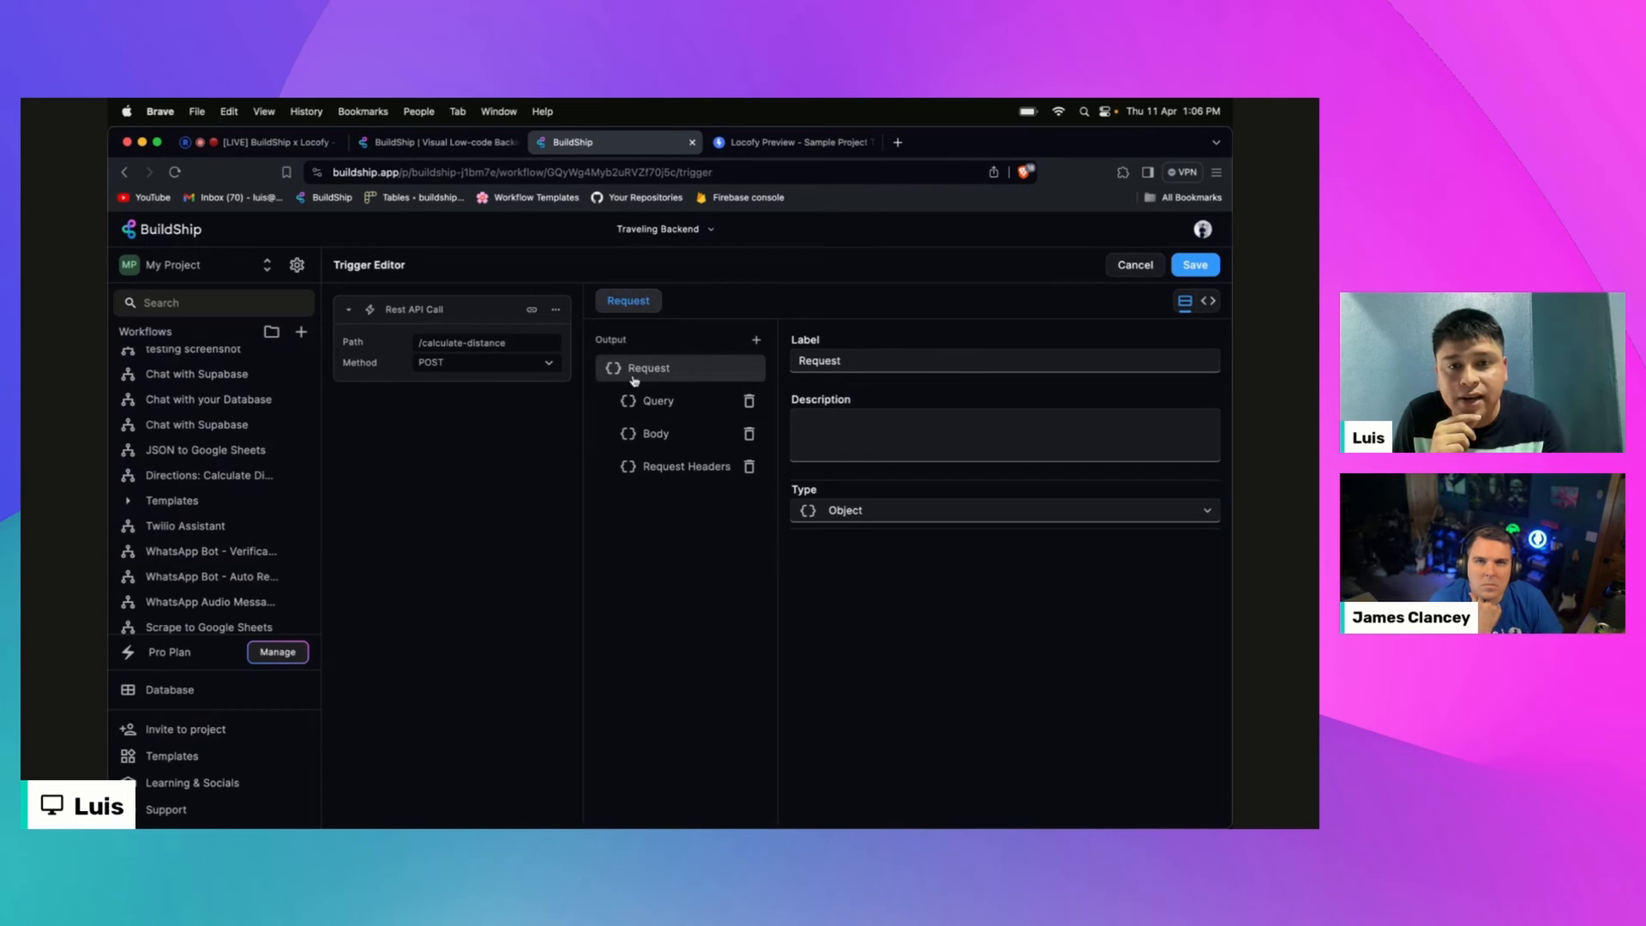
Step: Add an output under the request Body with the key "start" and the label "Start"
click(668, 437)
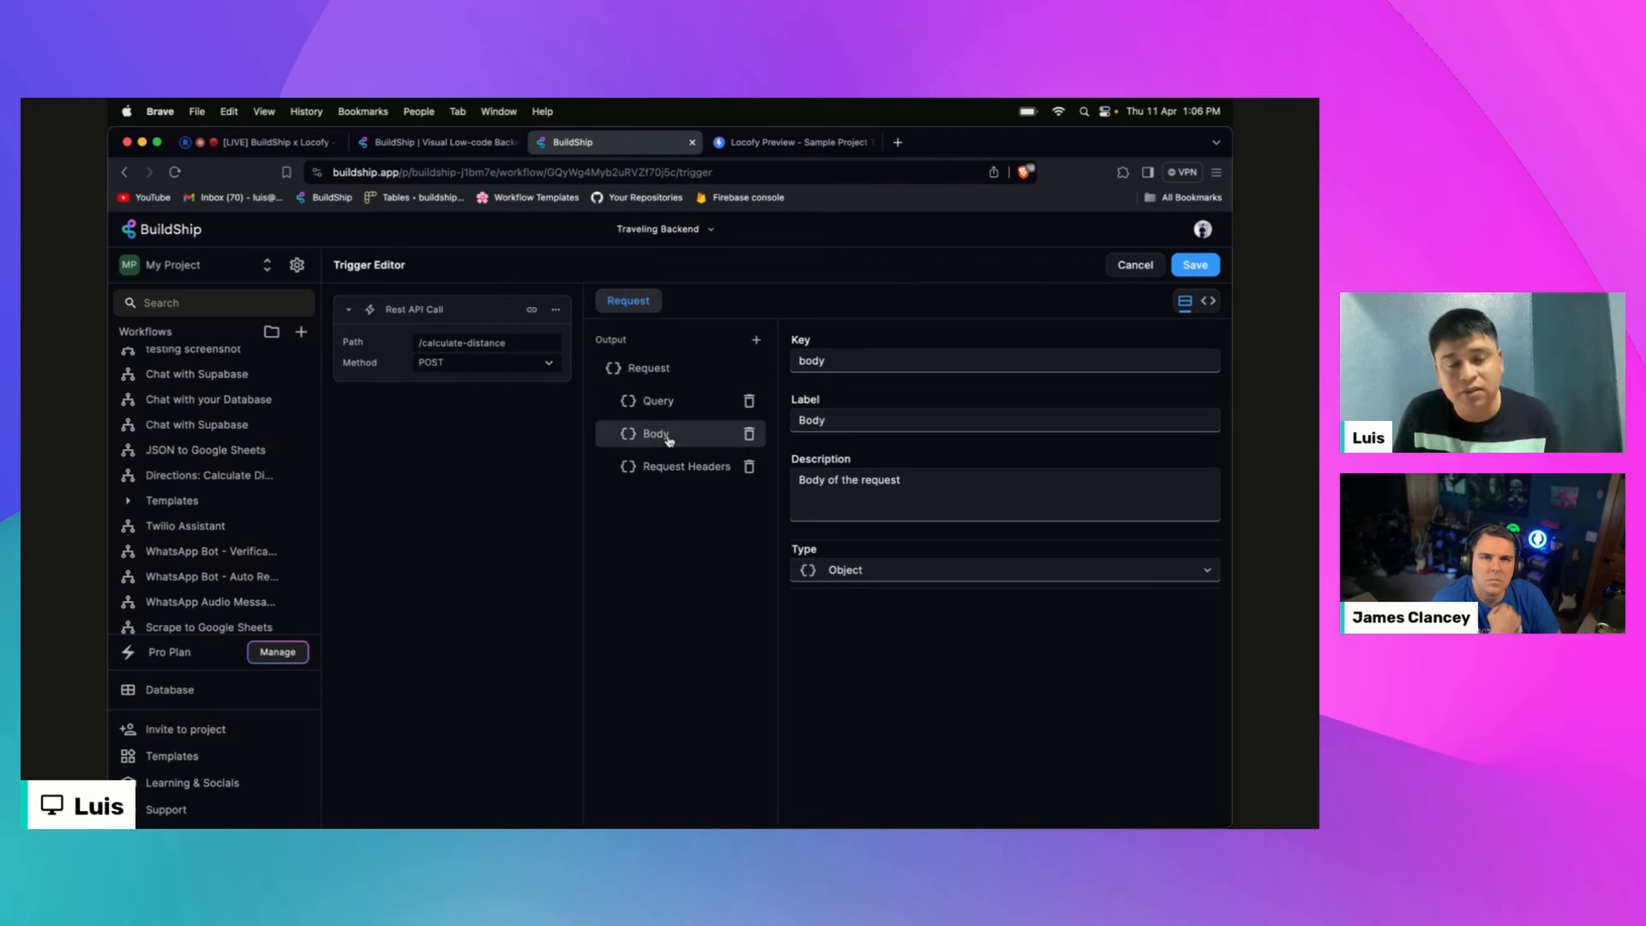
click(756, 340)
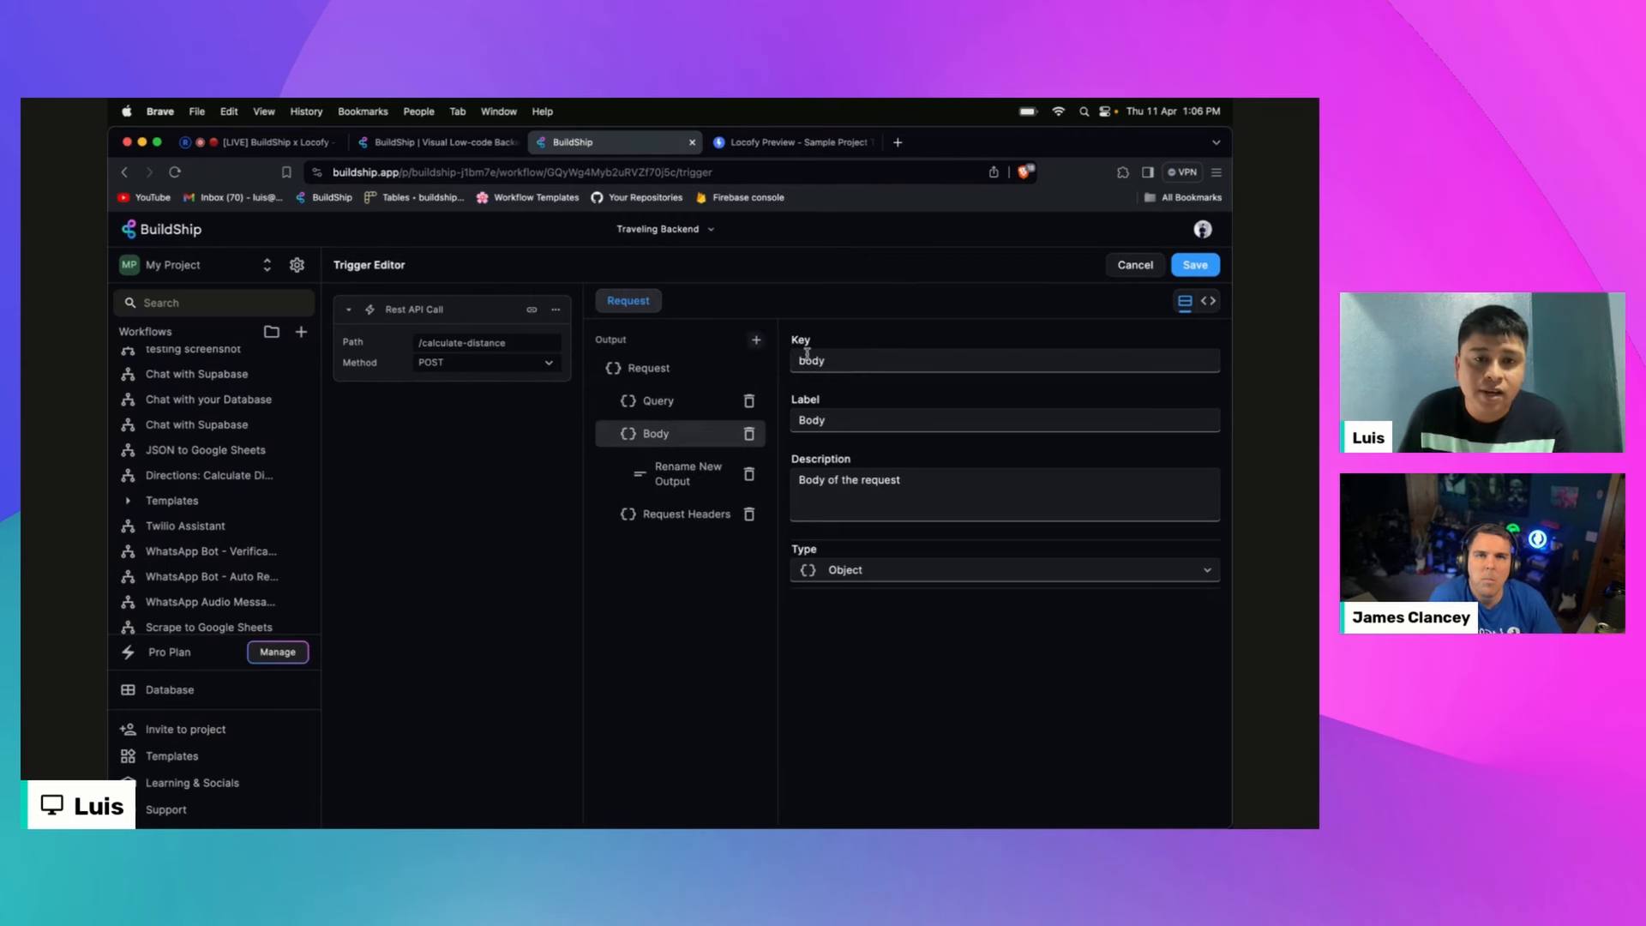
click(650, 478)
click(853, 355)
double_click(853, 355)
text(st)
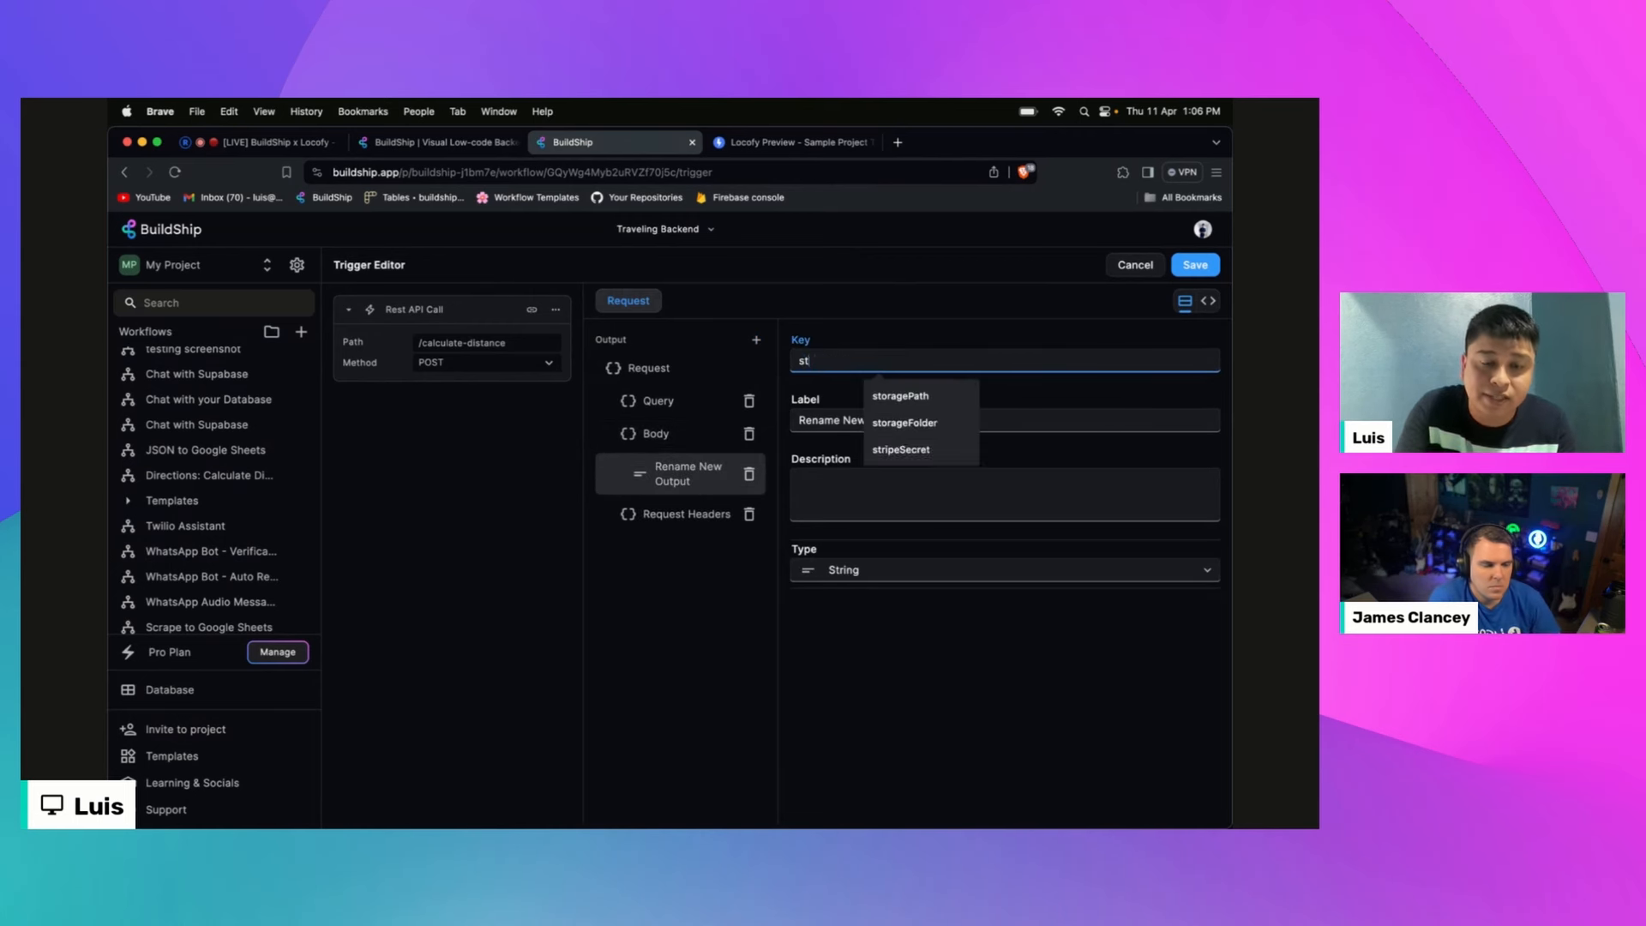
text(art)
triple_click(866, 420)
text(St)
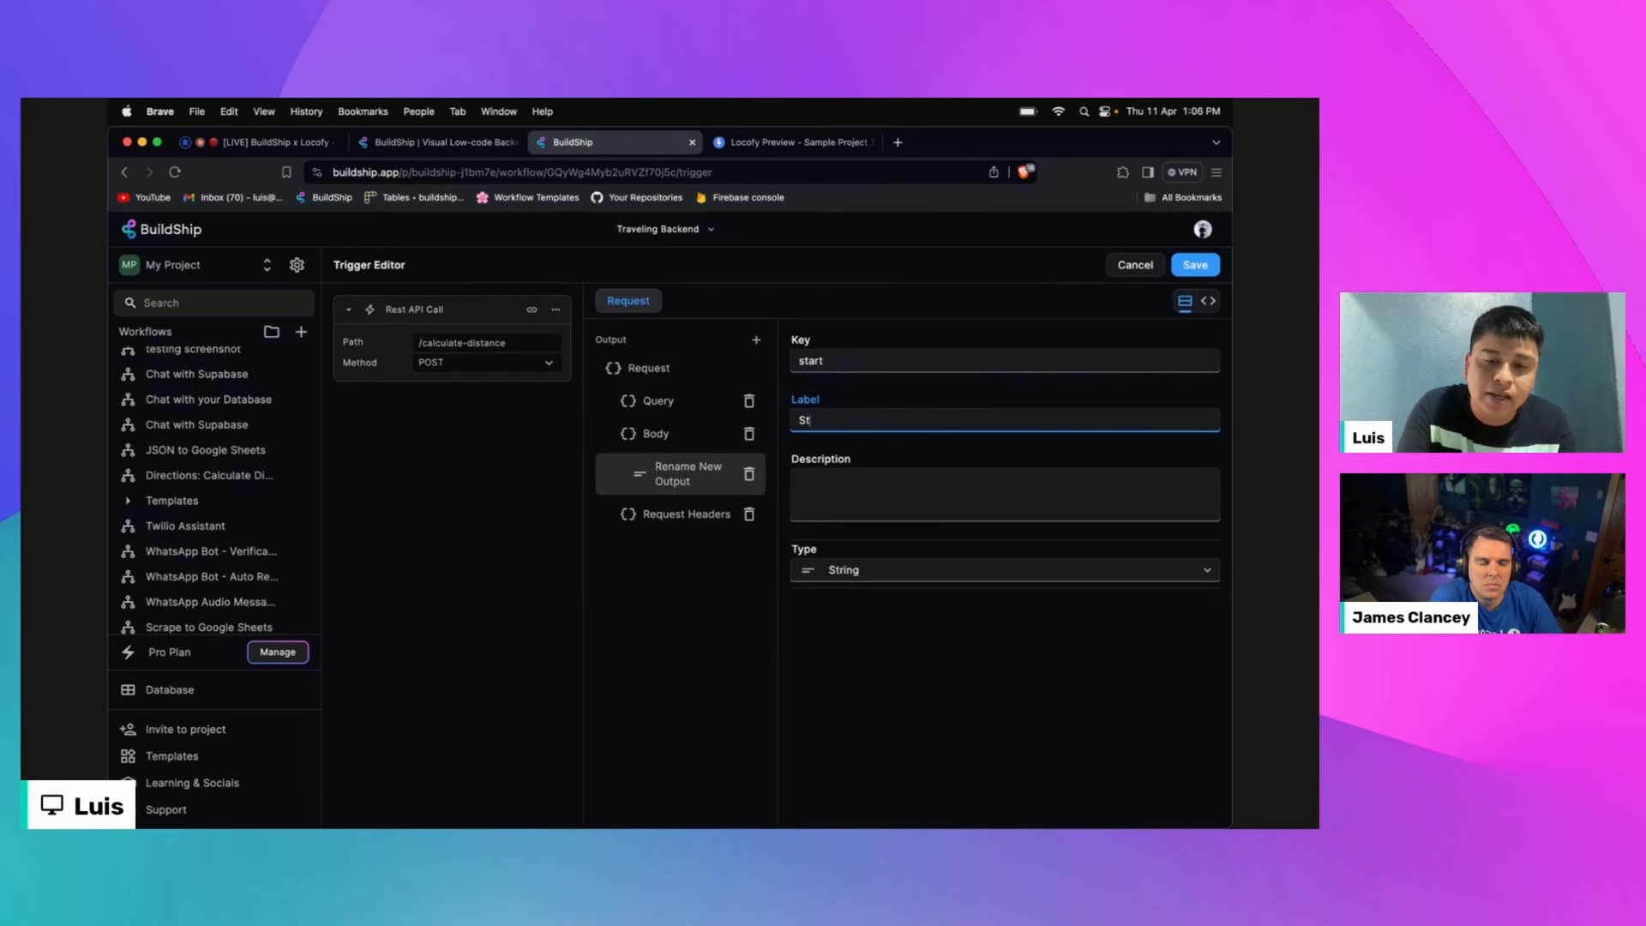
text(art)
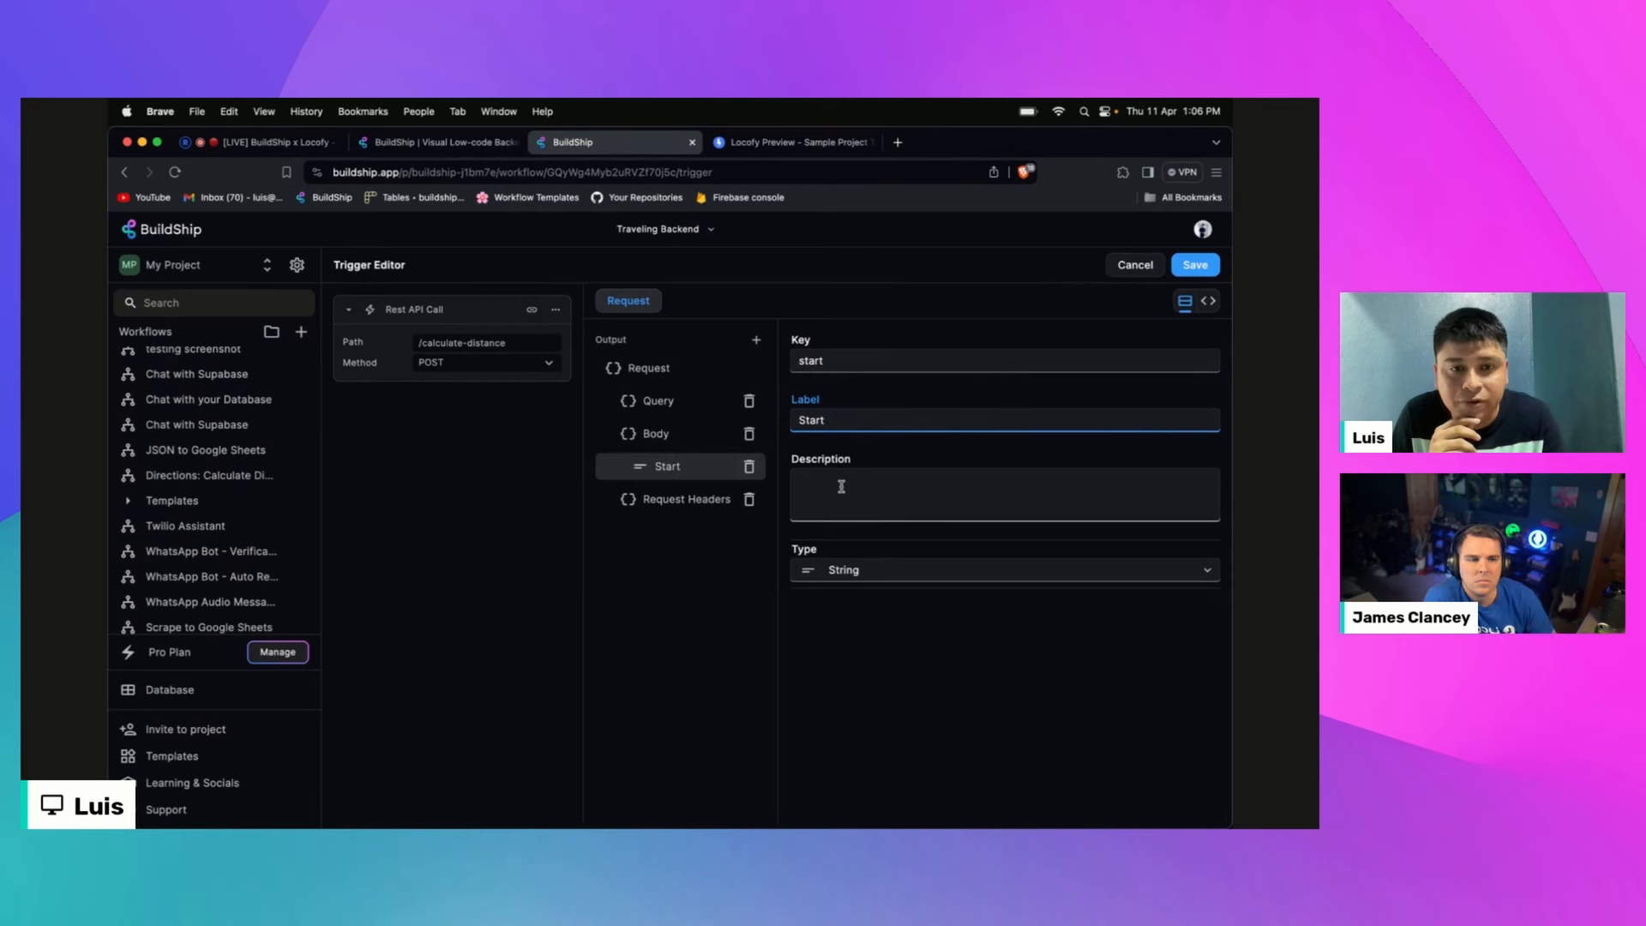
Step: Add a second output under the request Body with the key "end" and the label "End", and save the trigger
click(756, 340)
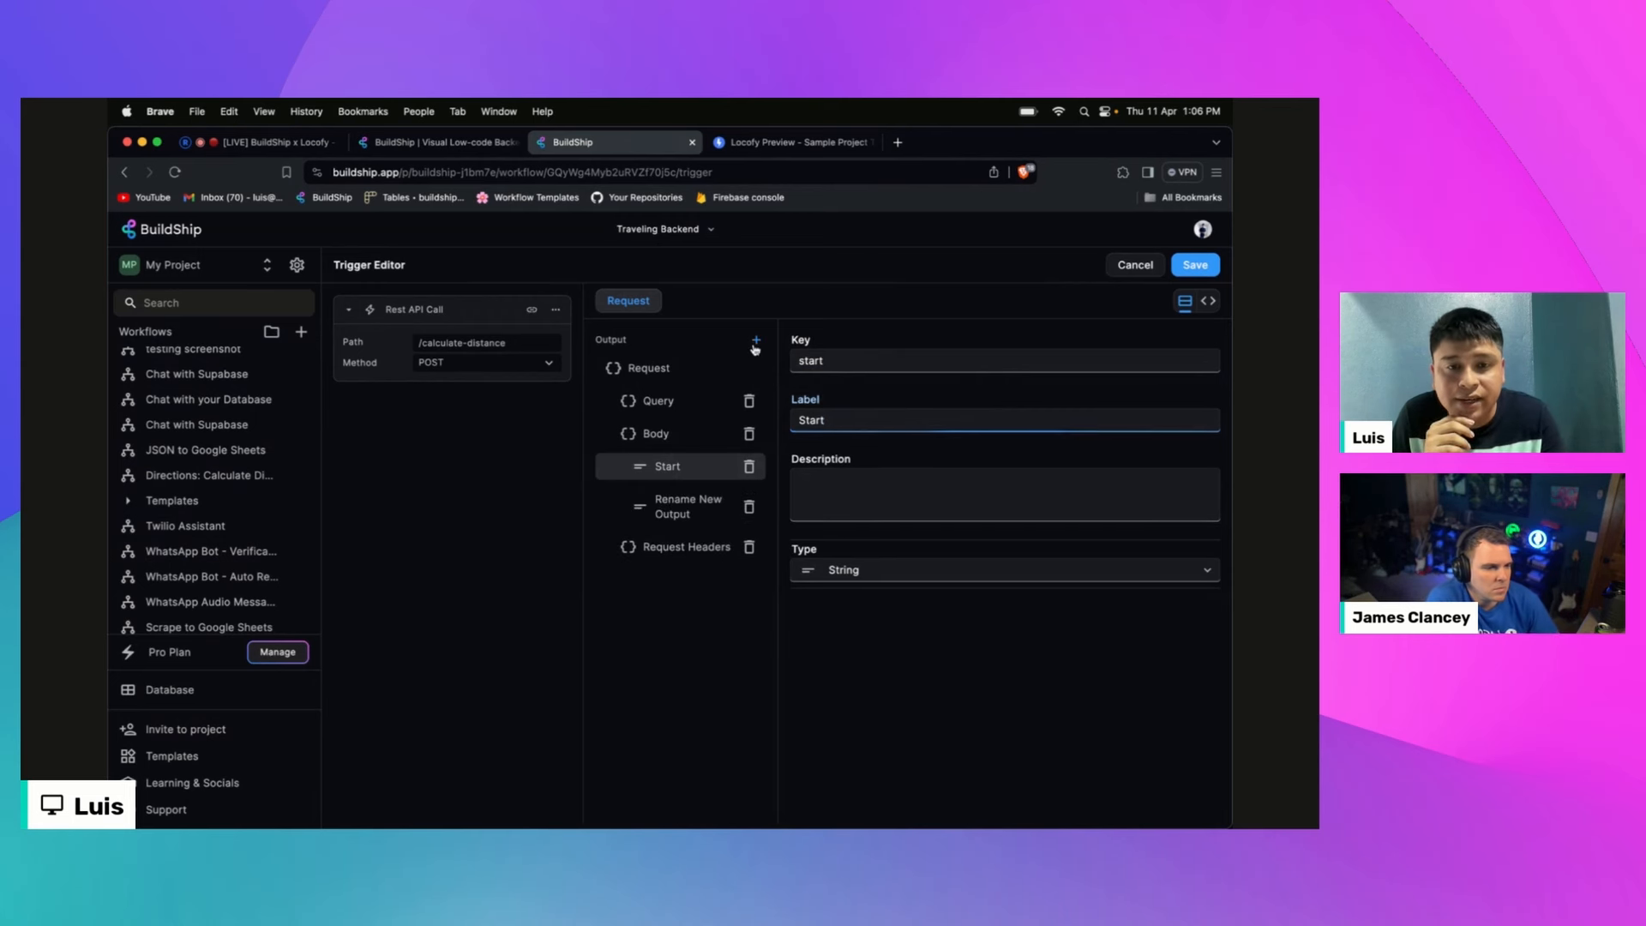
click(718, 497)
double_click(895, 360)
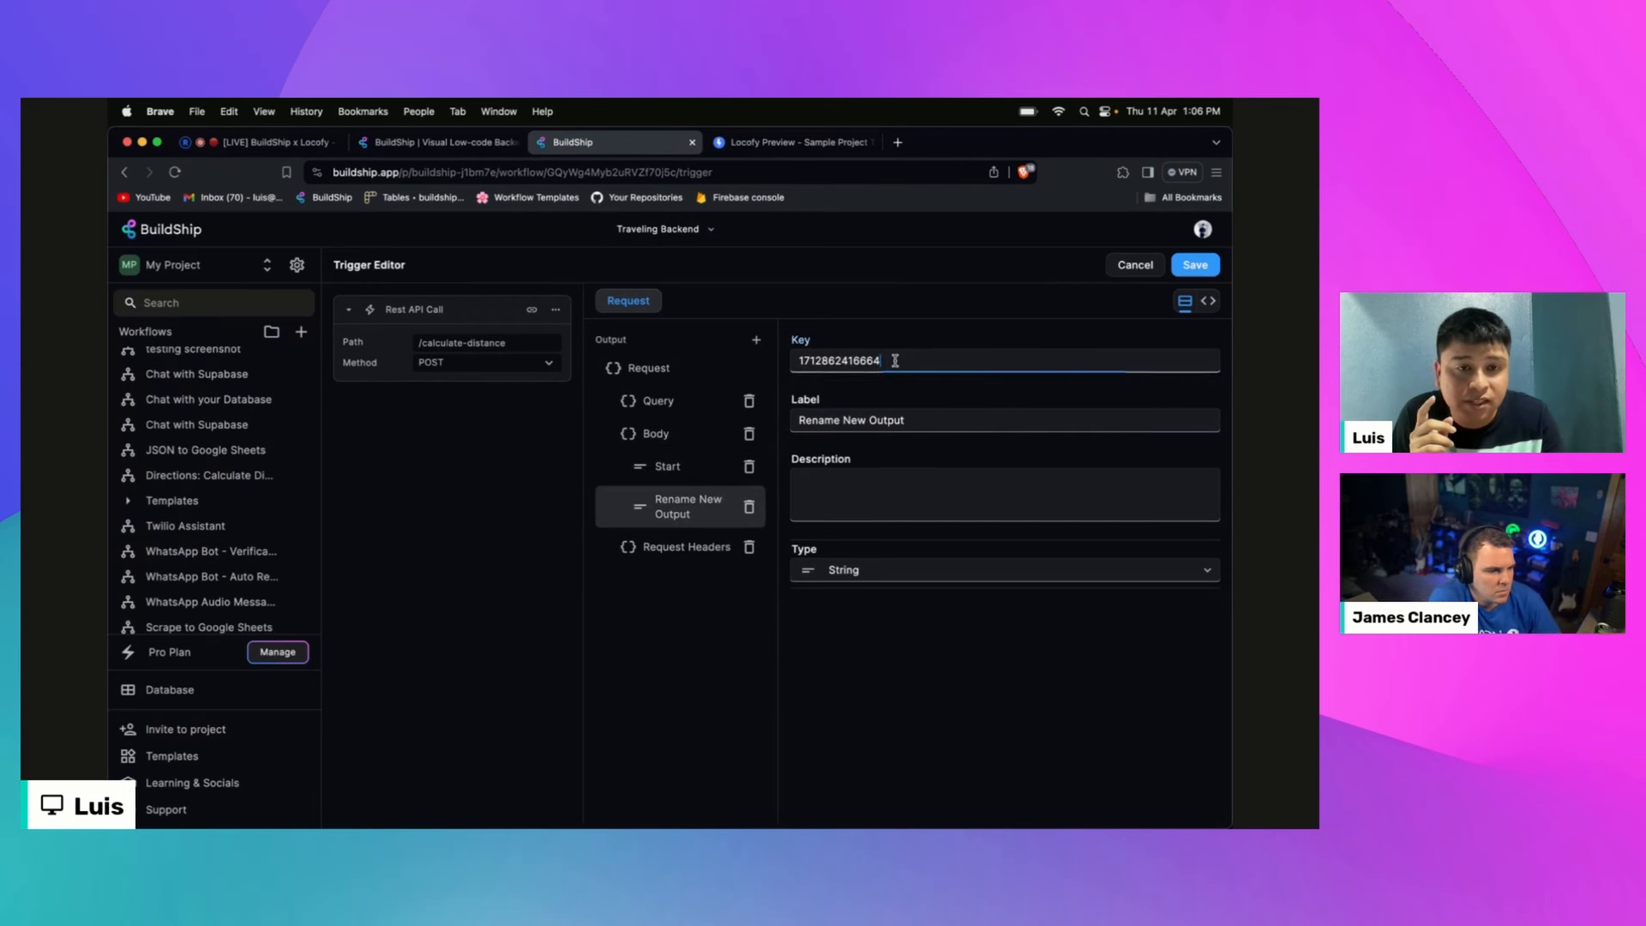
text(end)
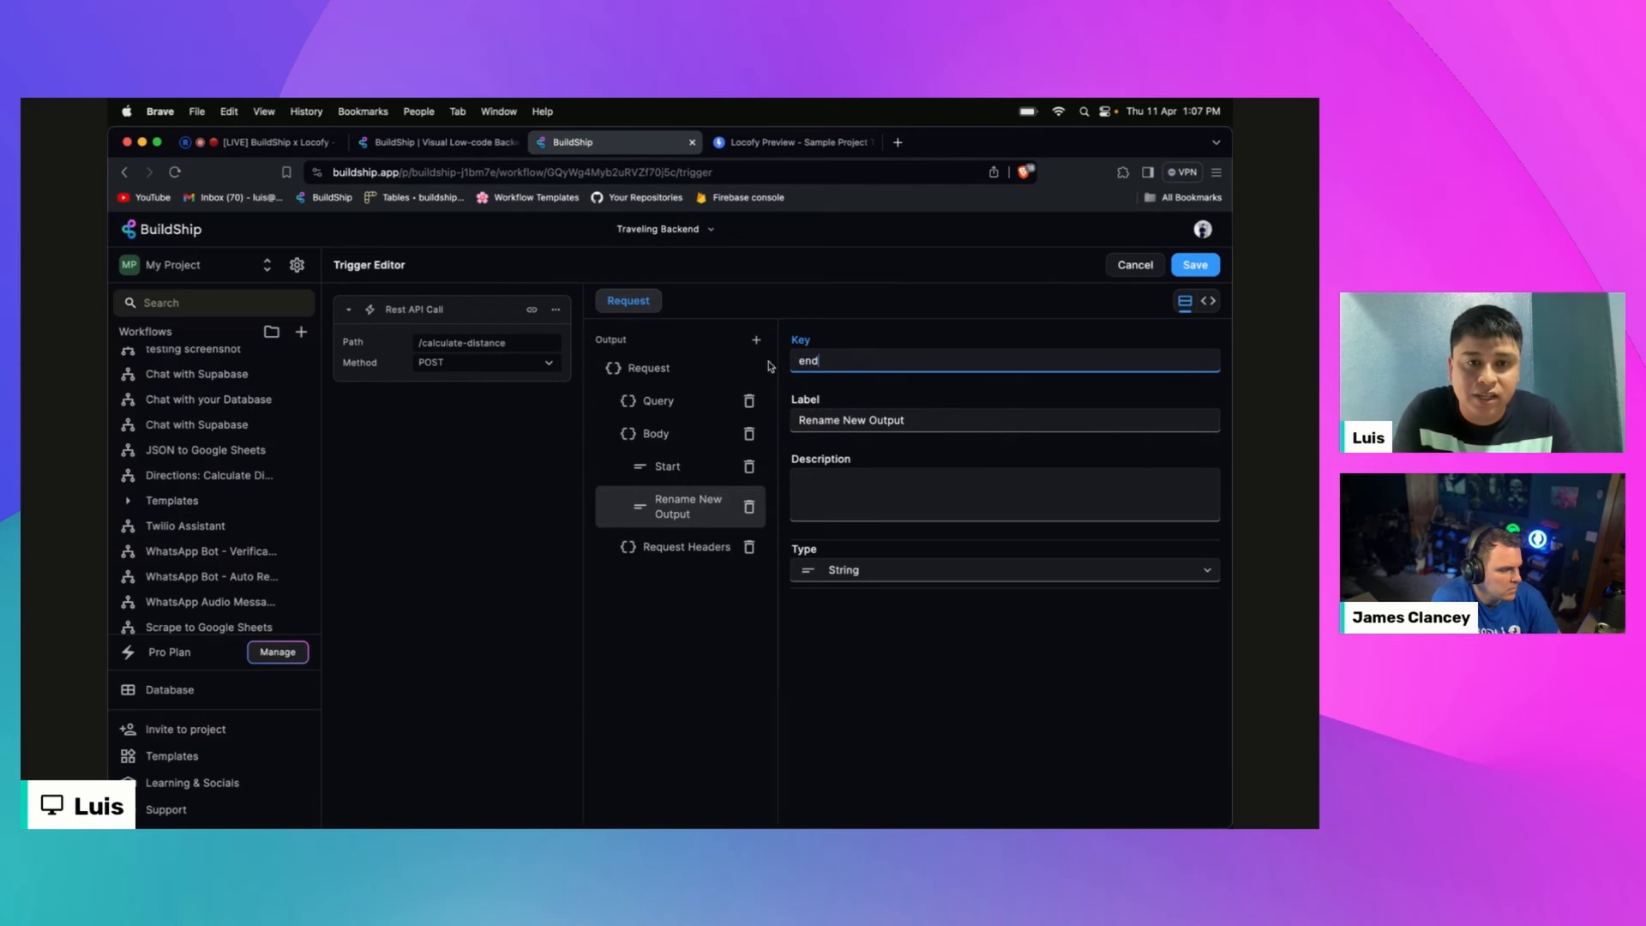
click(825, 419)
key(super+a)
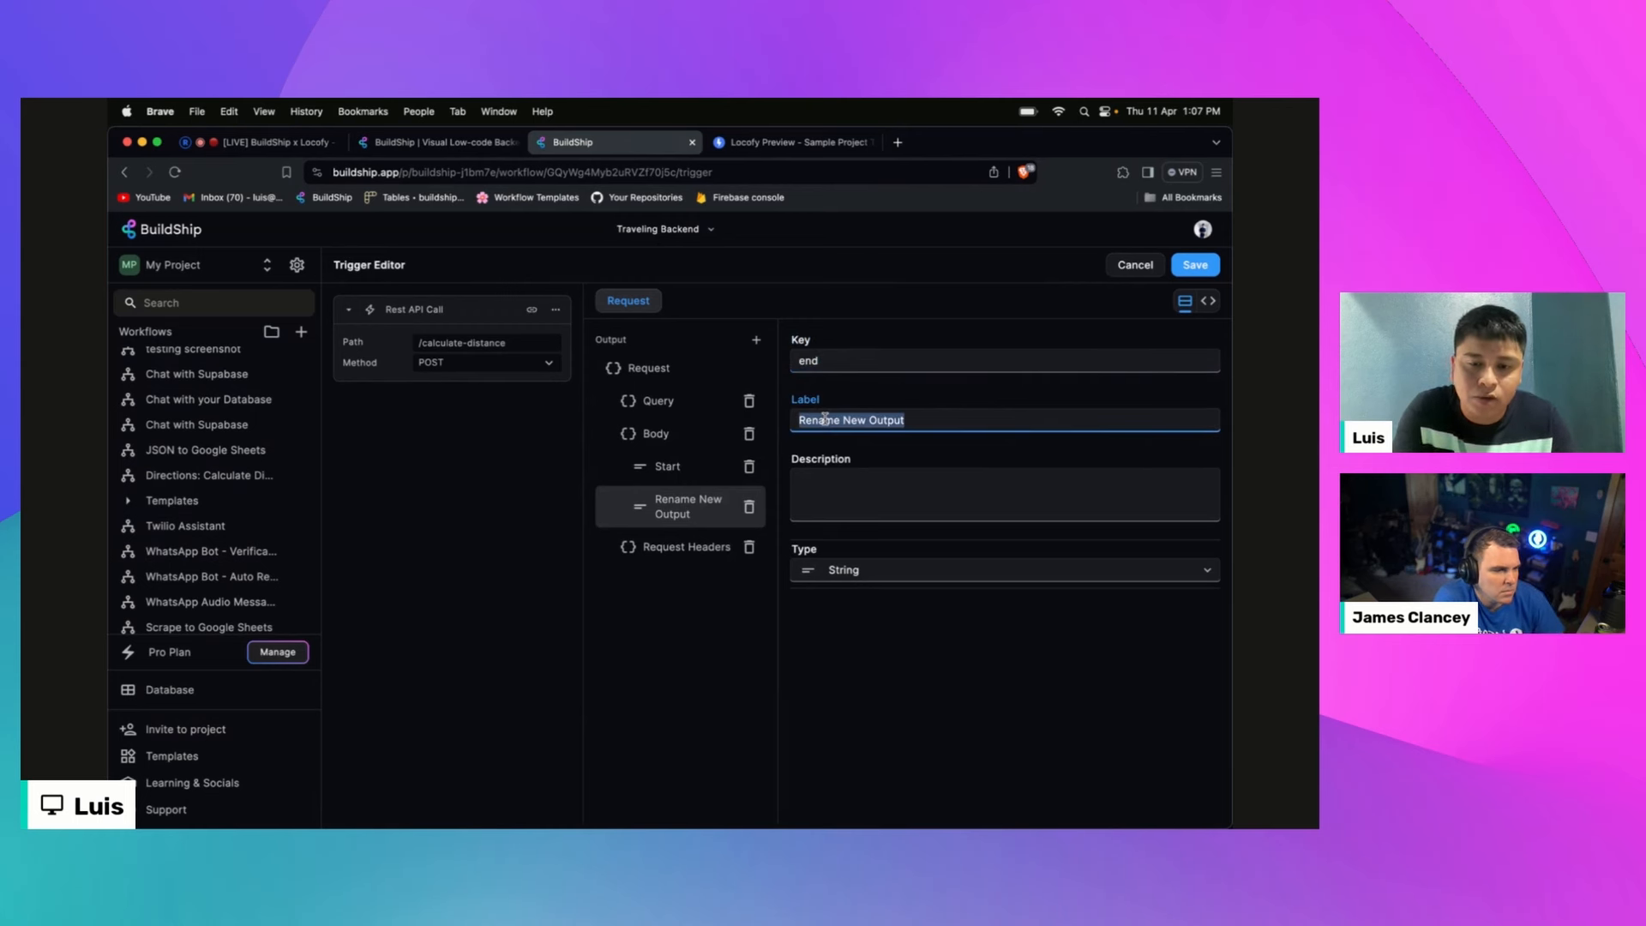
text(End)
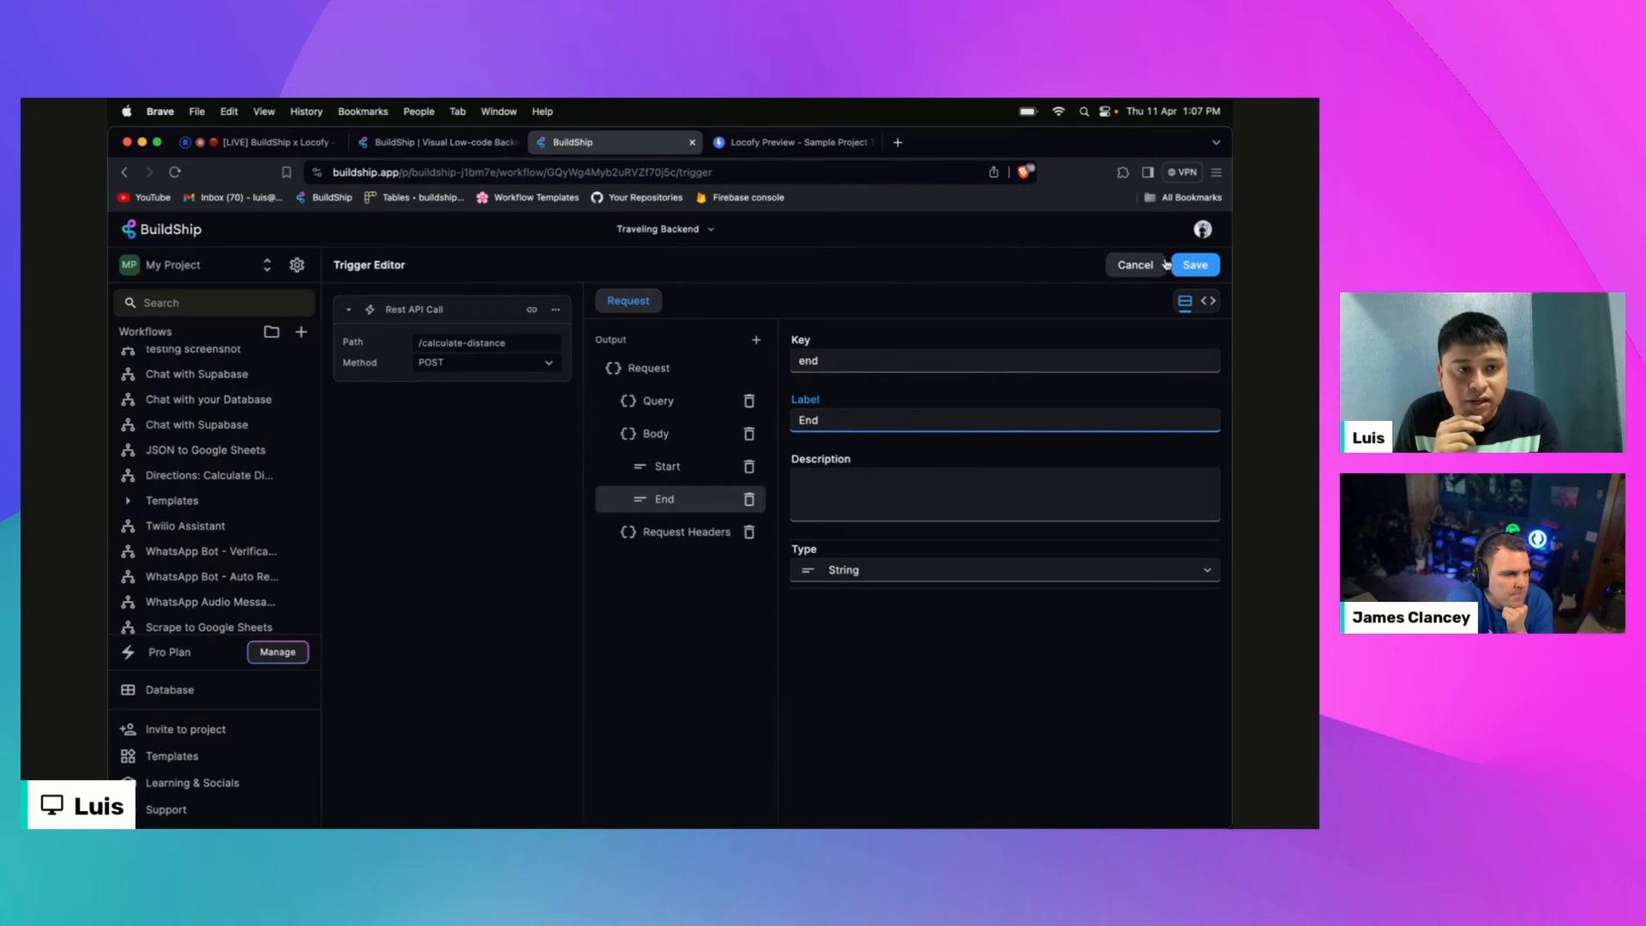
click(1213, 266)
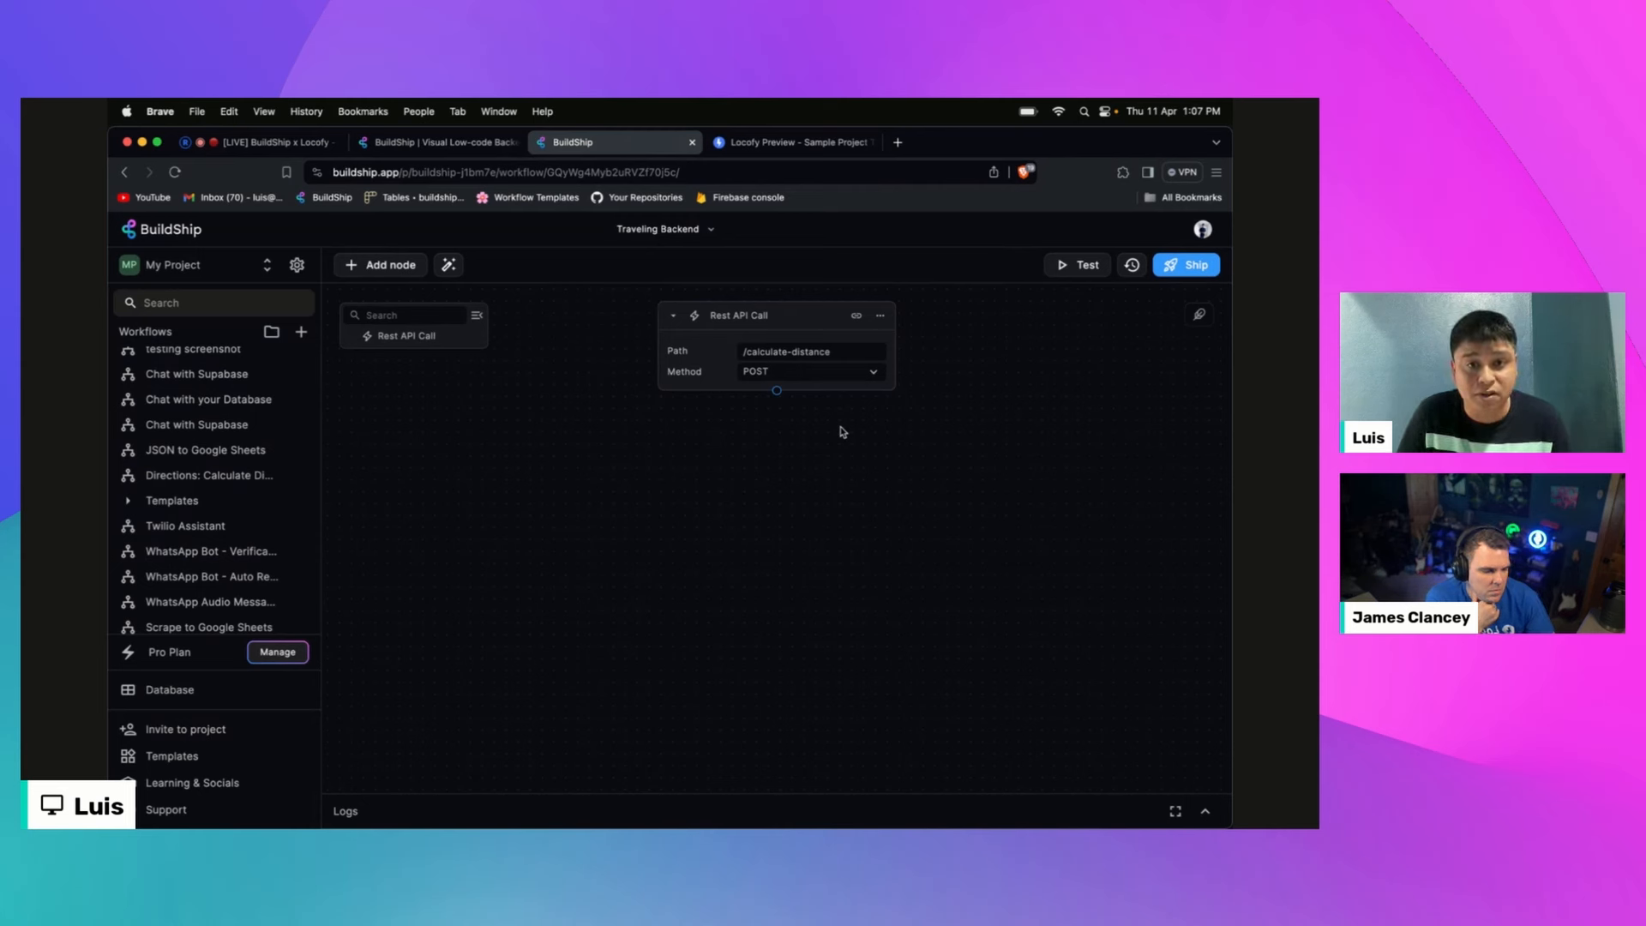
Step: Add the Google Maps Calculate Distance node below the Rest API Call trigger
click(777, 393)
click(864, 259)
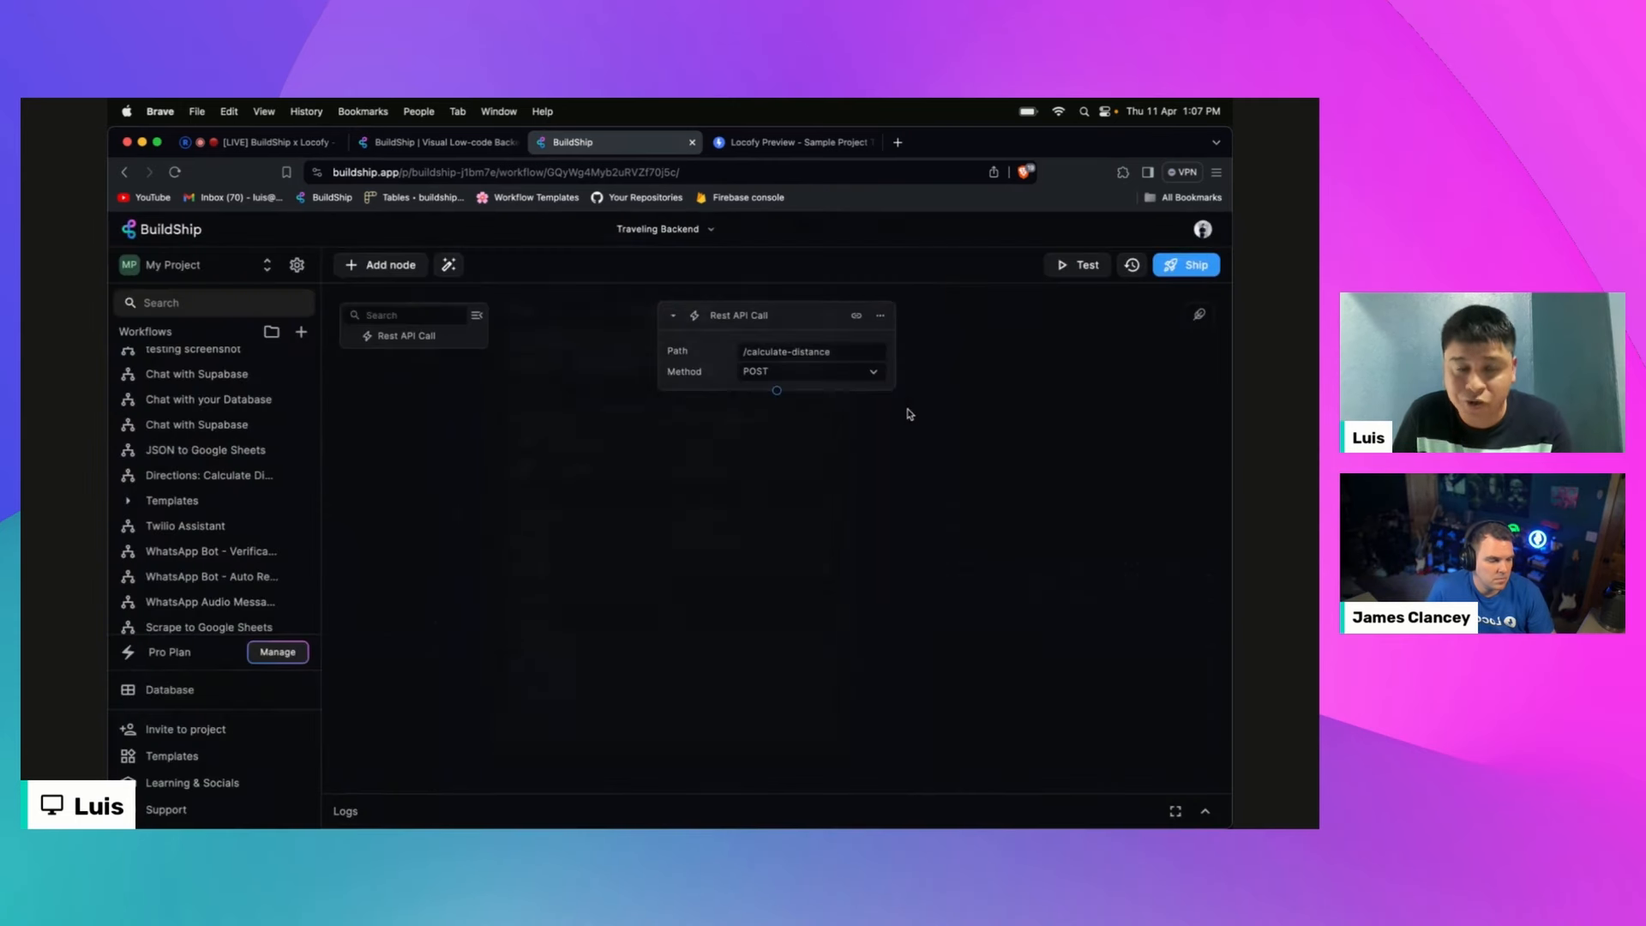
click(777, 393)
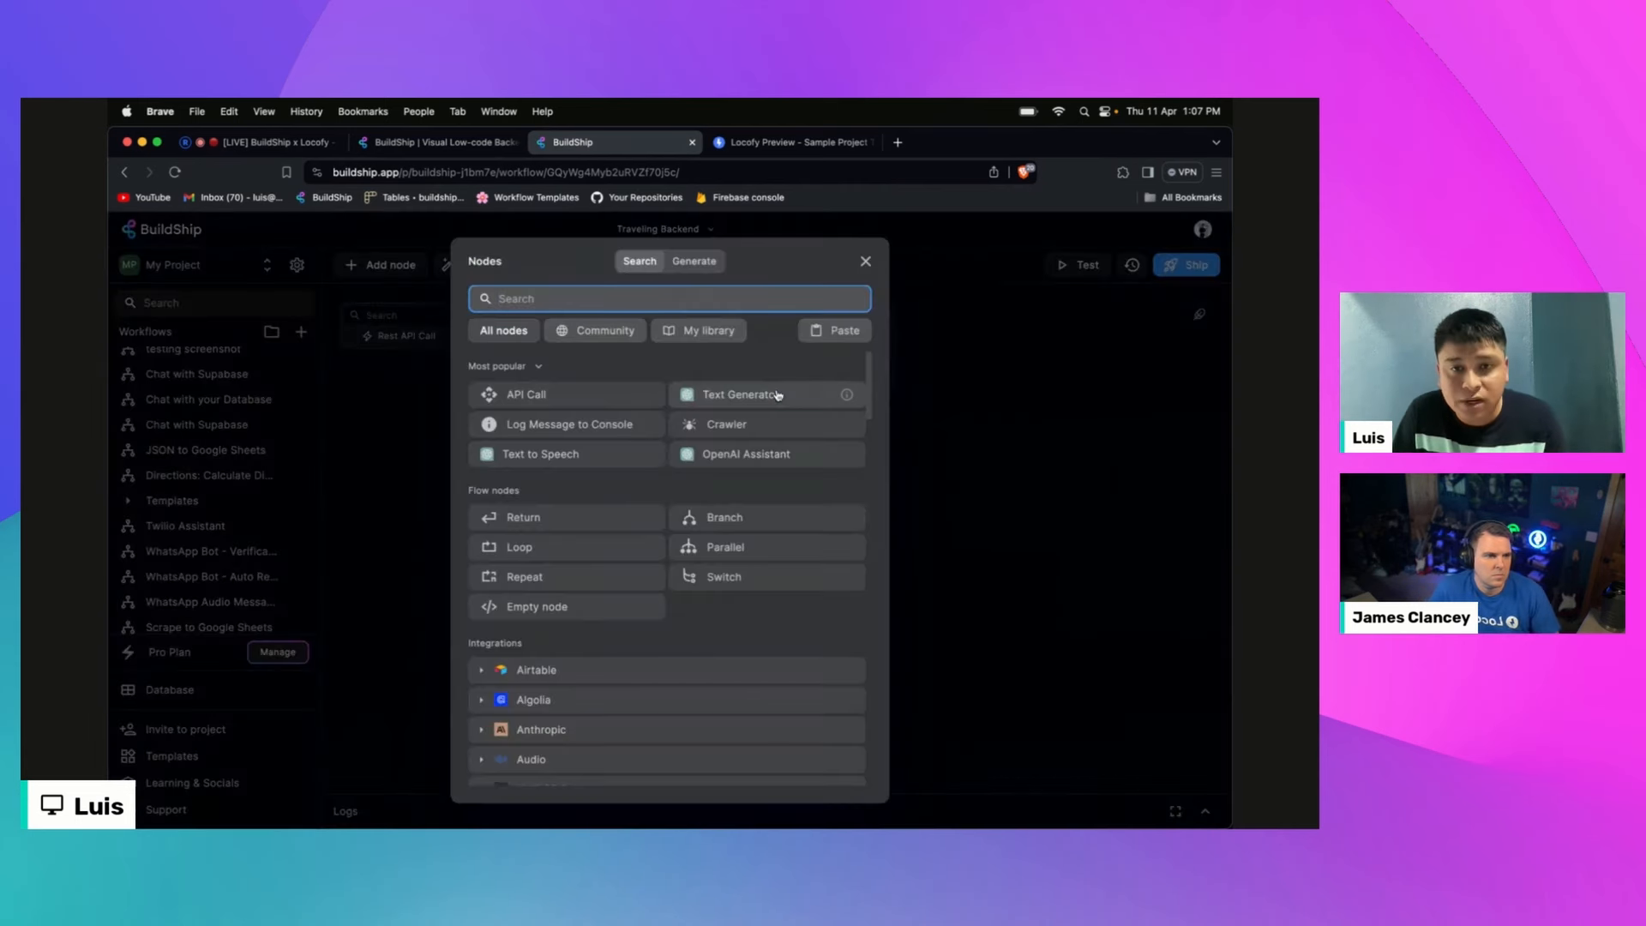
scroll(643, 479, down, 2)
scroll(644, 478, down, 10)
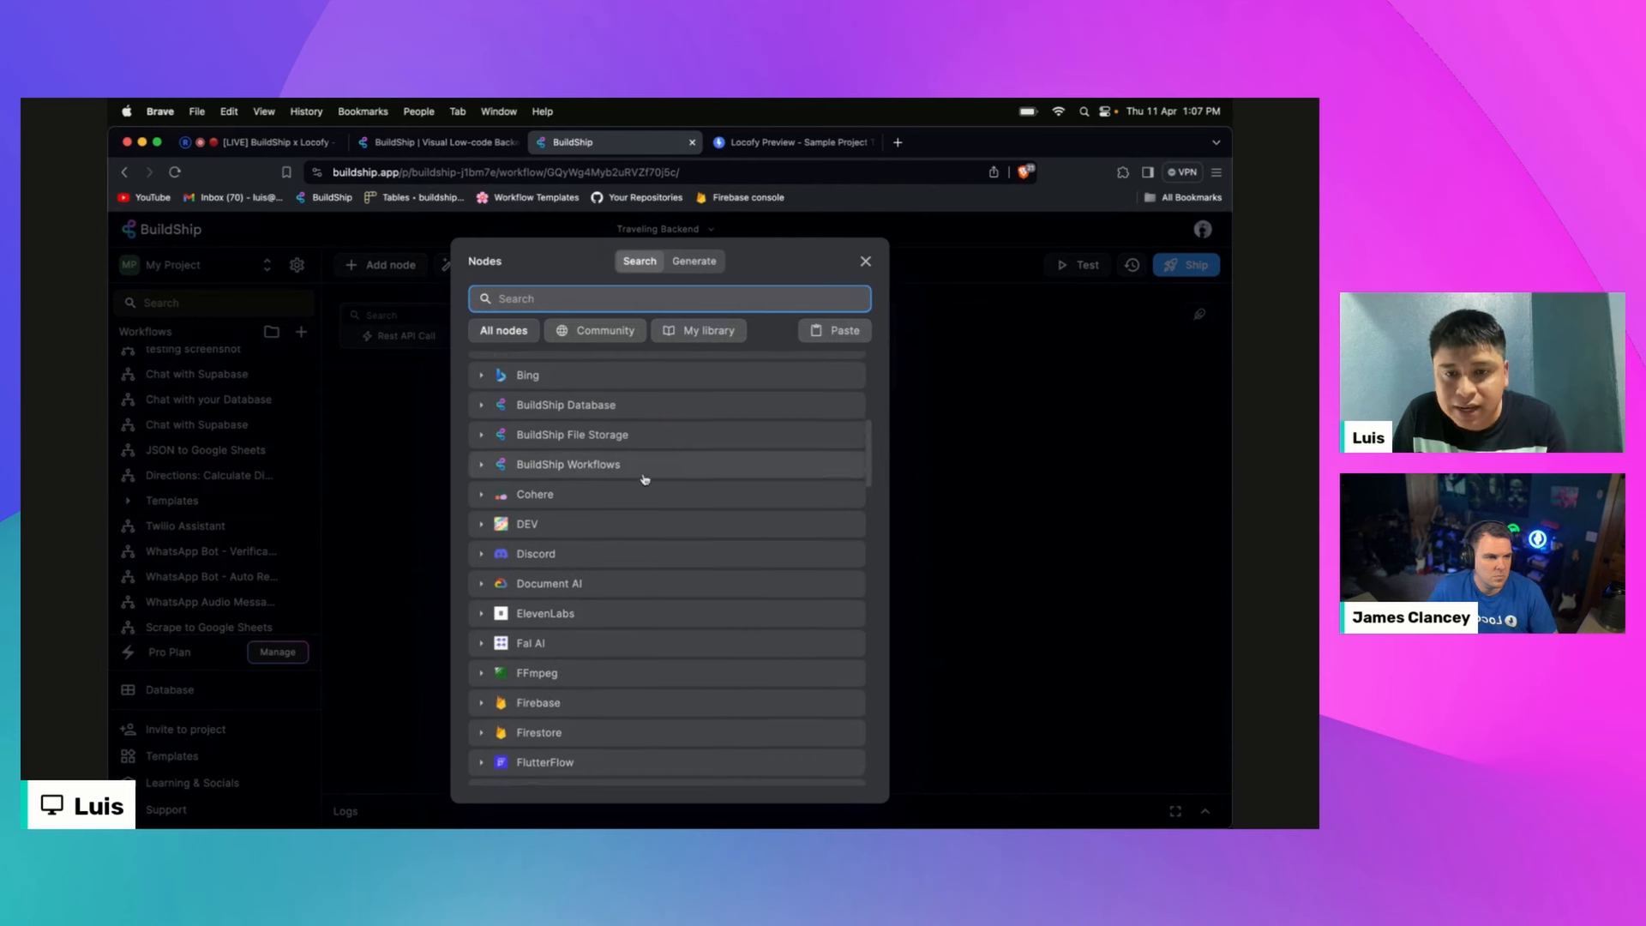
scroll(645, 479, down, 3)
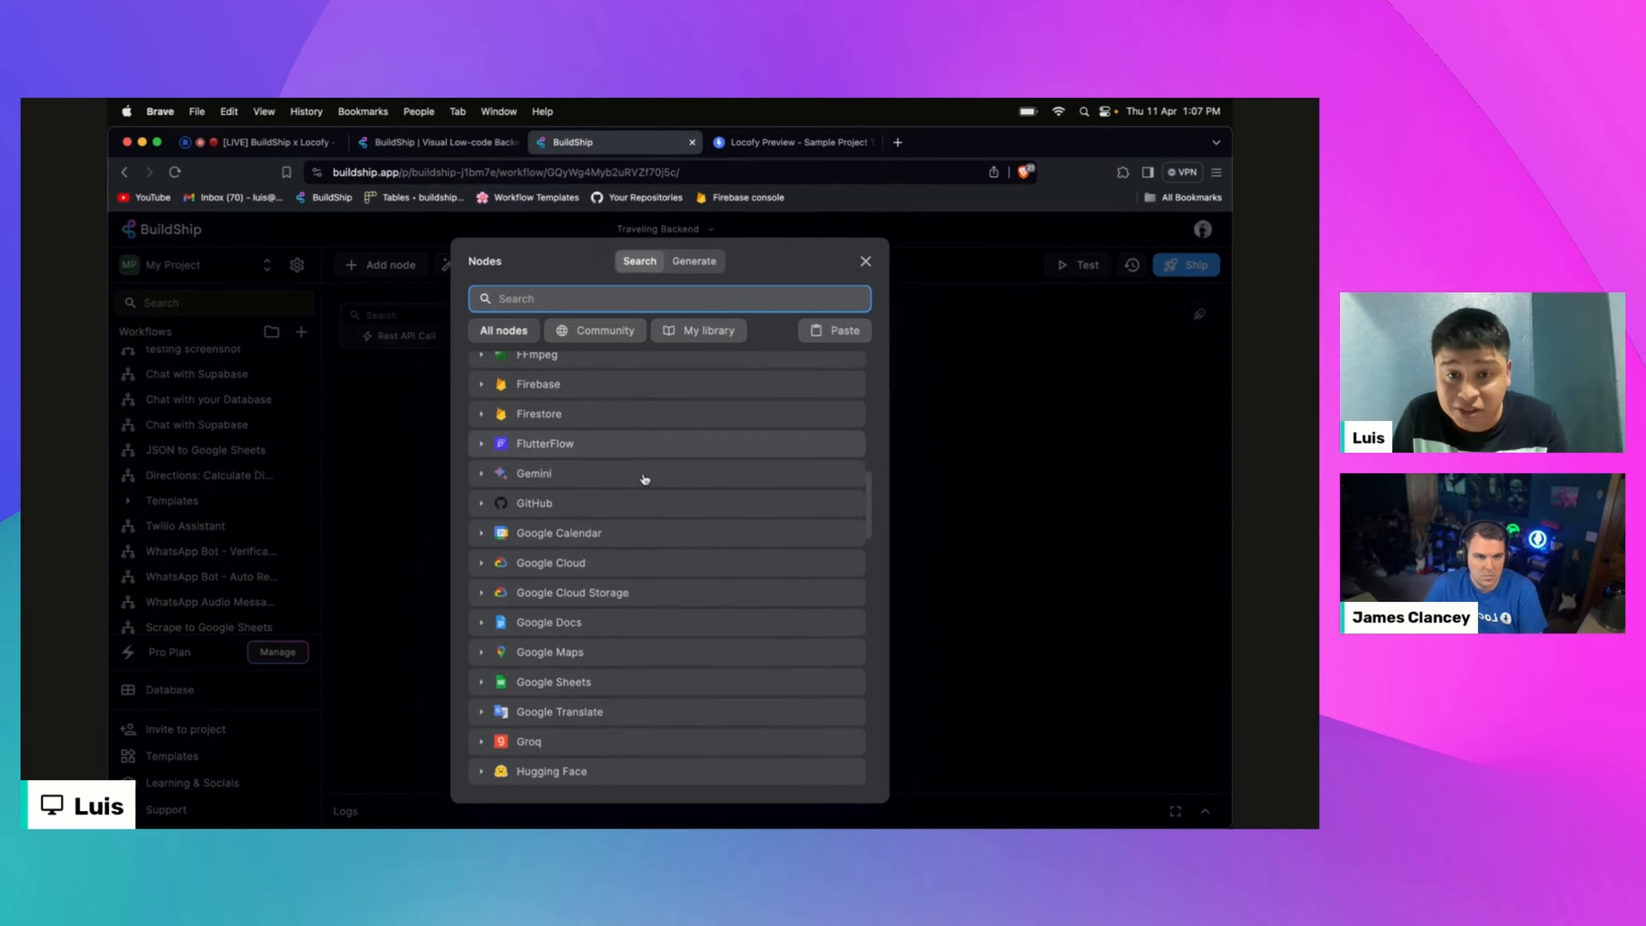
scroll(644, 479, down, 3)
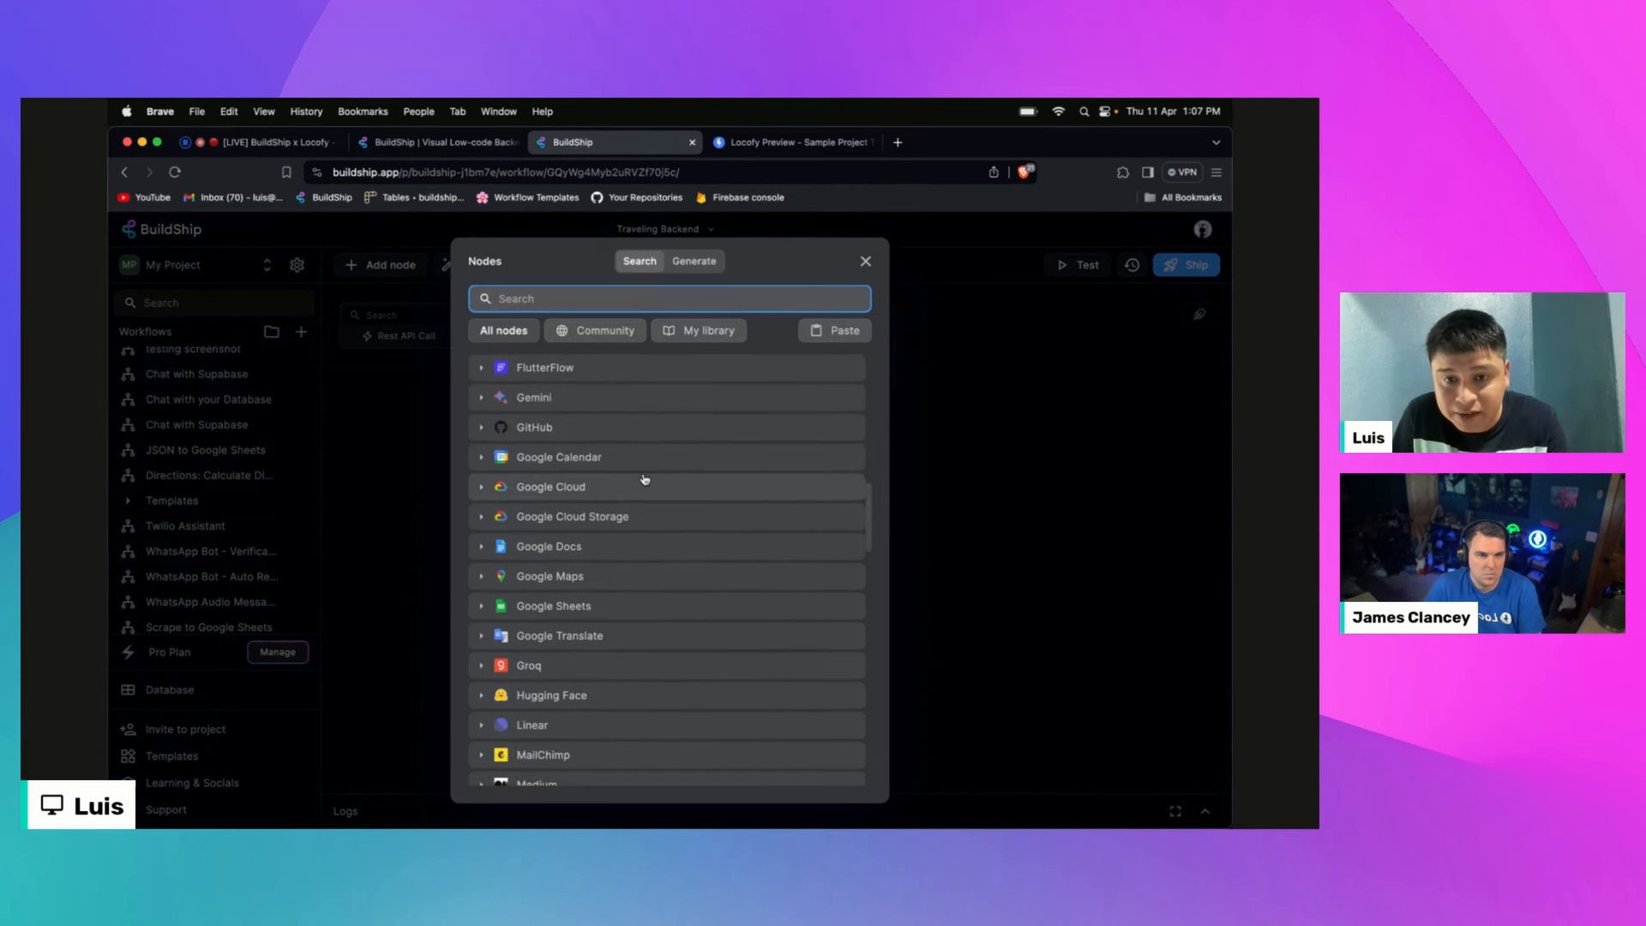
scroll(645, 478, down, 3)
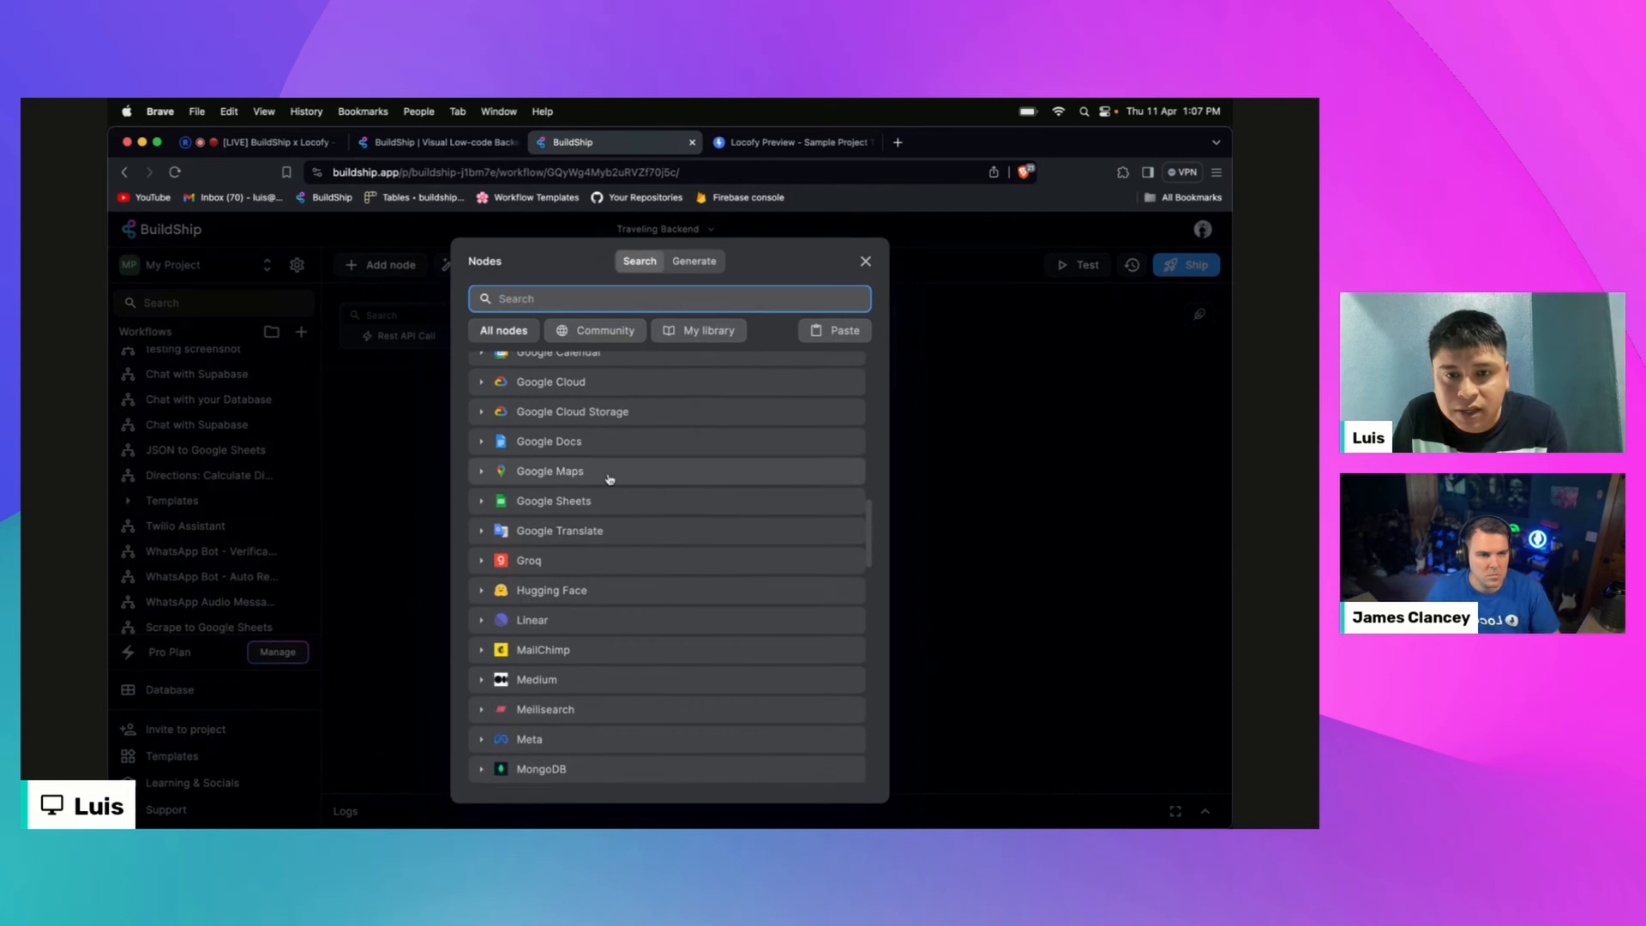
click(622, 477)
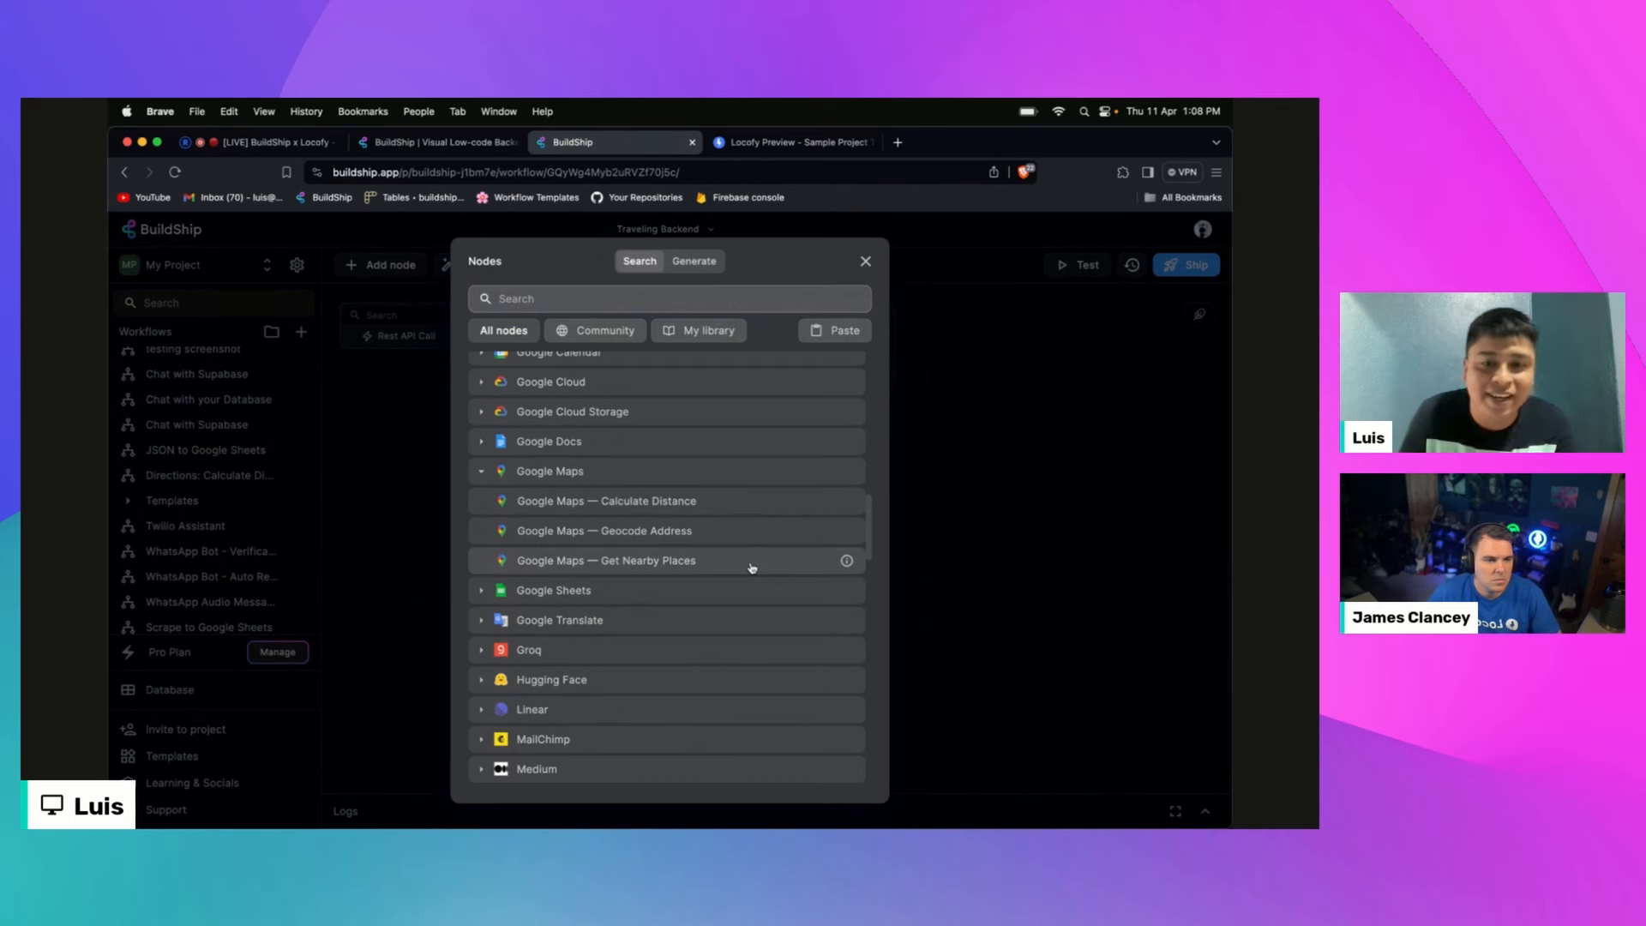
click(722, 505)
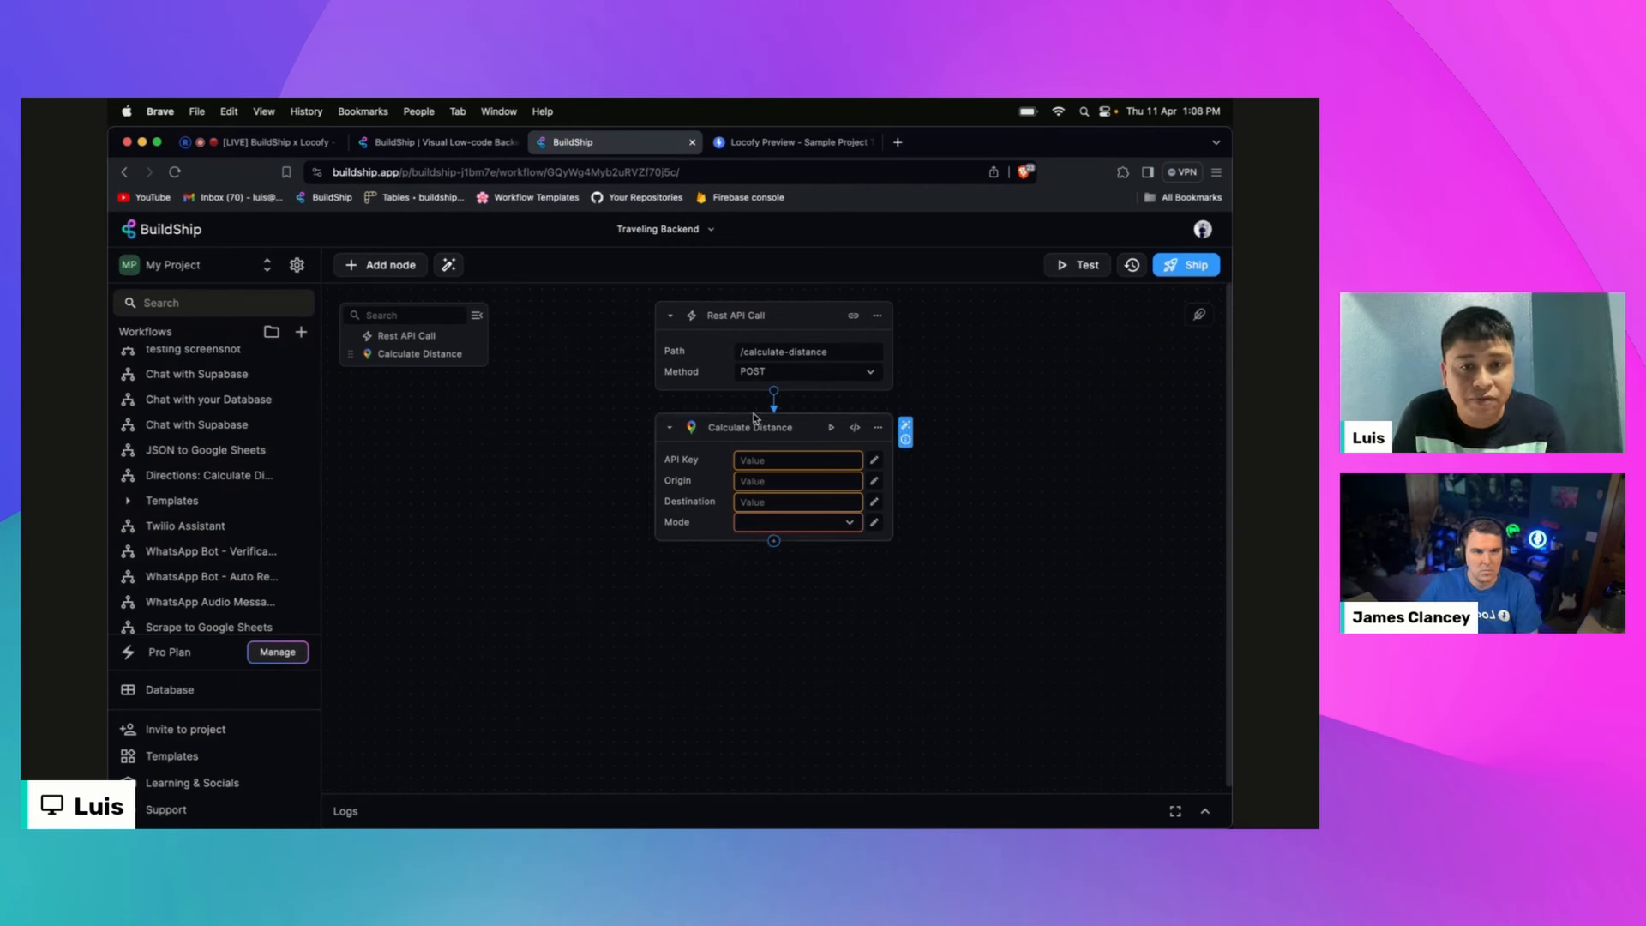
Step: Open the Directions API link from the Calculate Distance node's info, and look up the project ID in BuildShip's URL and project settings
click(906, 441)
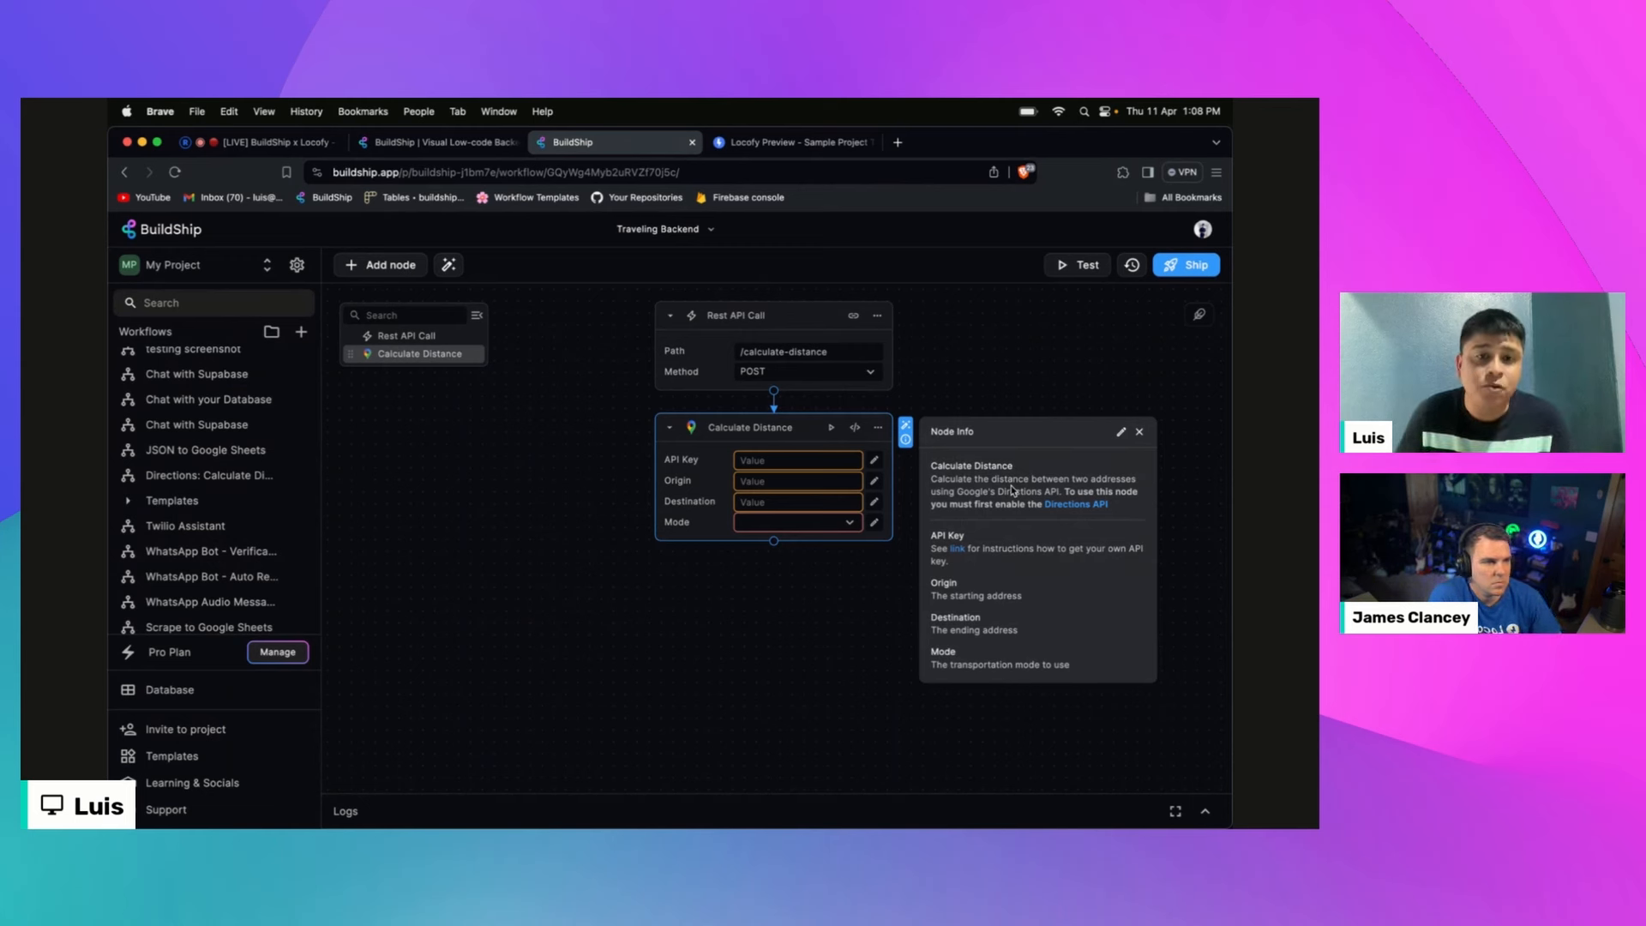
click(1091, 504)
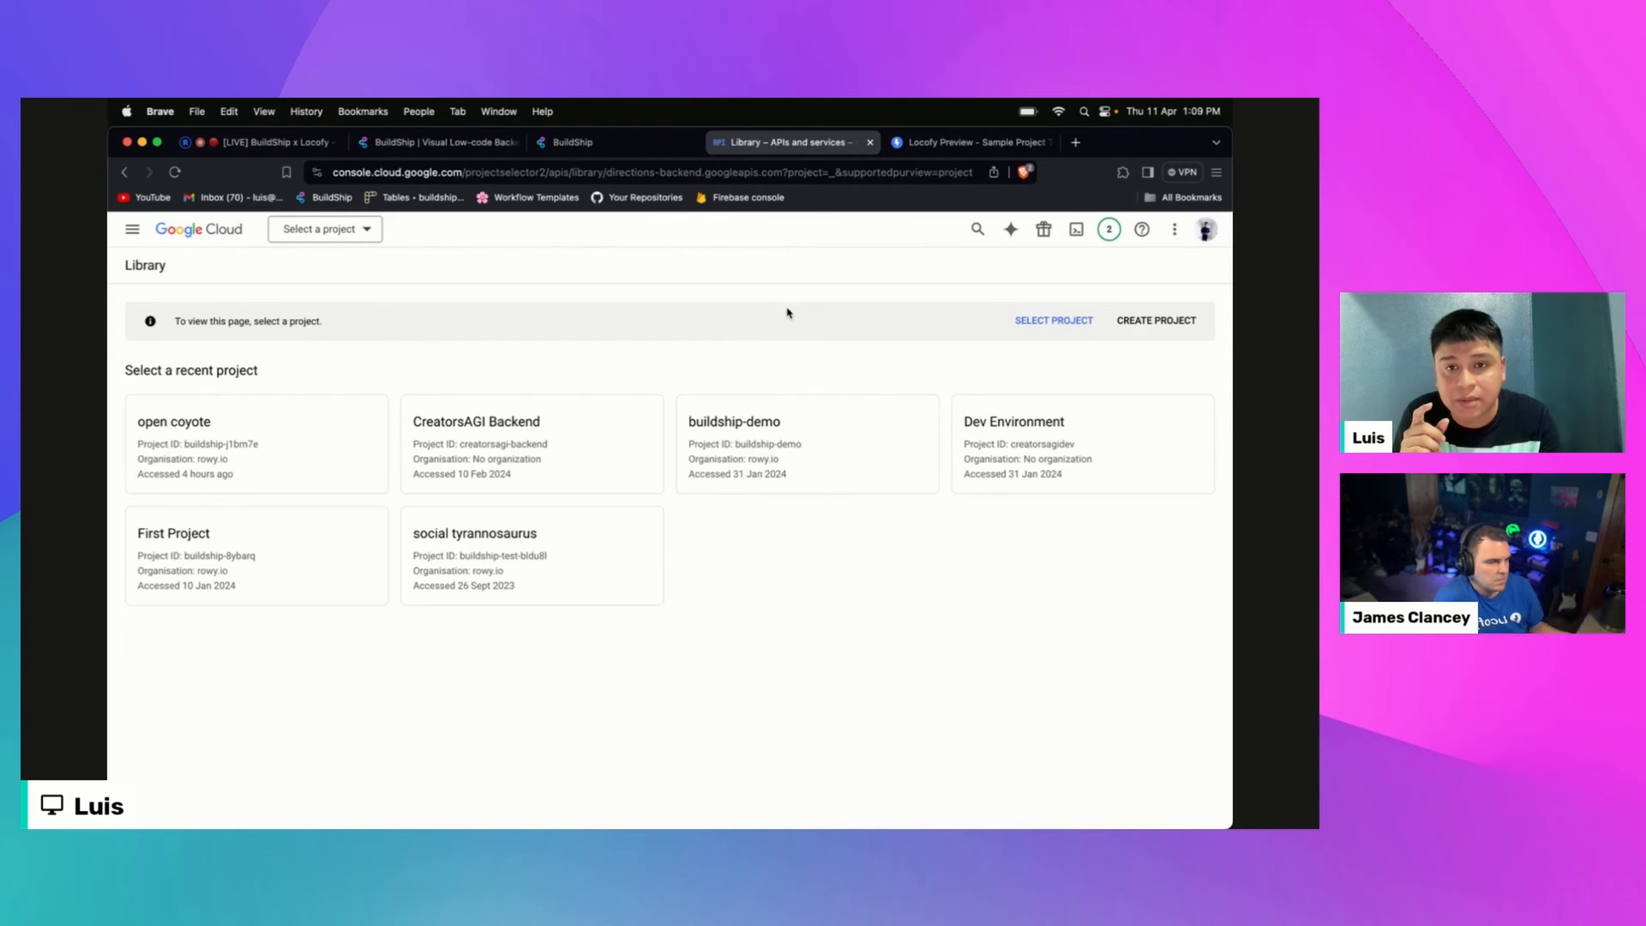
click(608, 148)
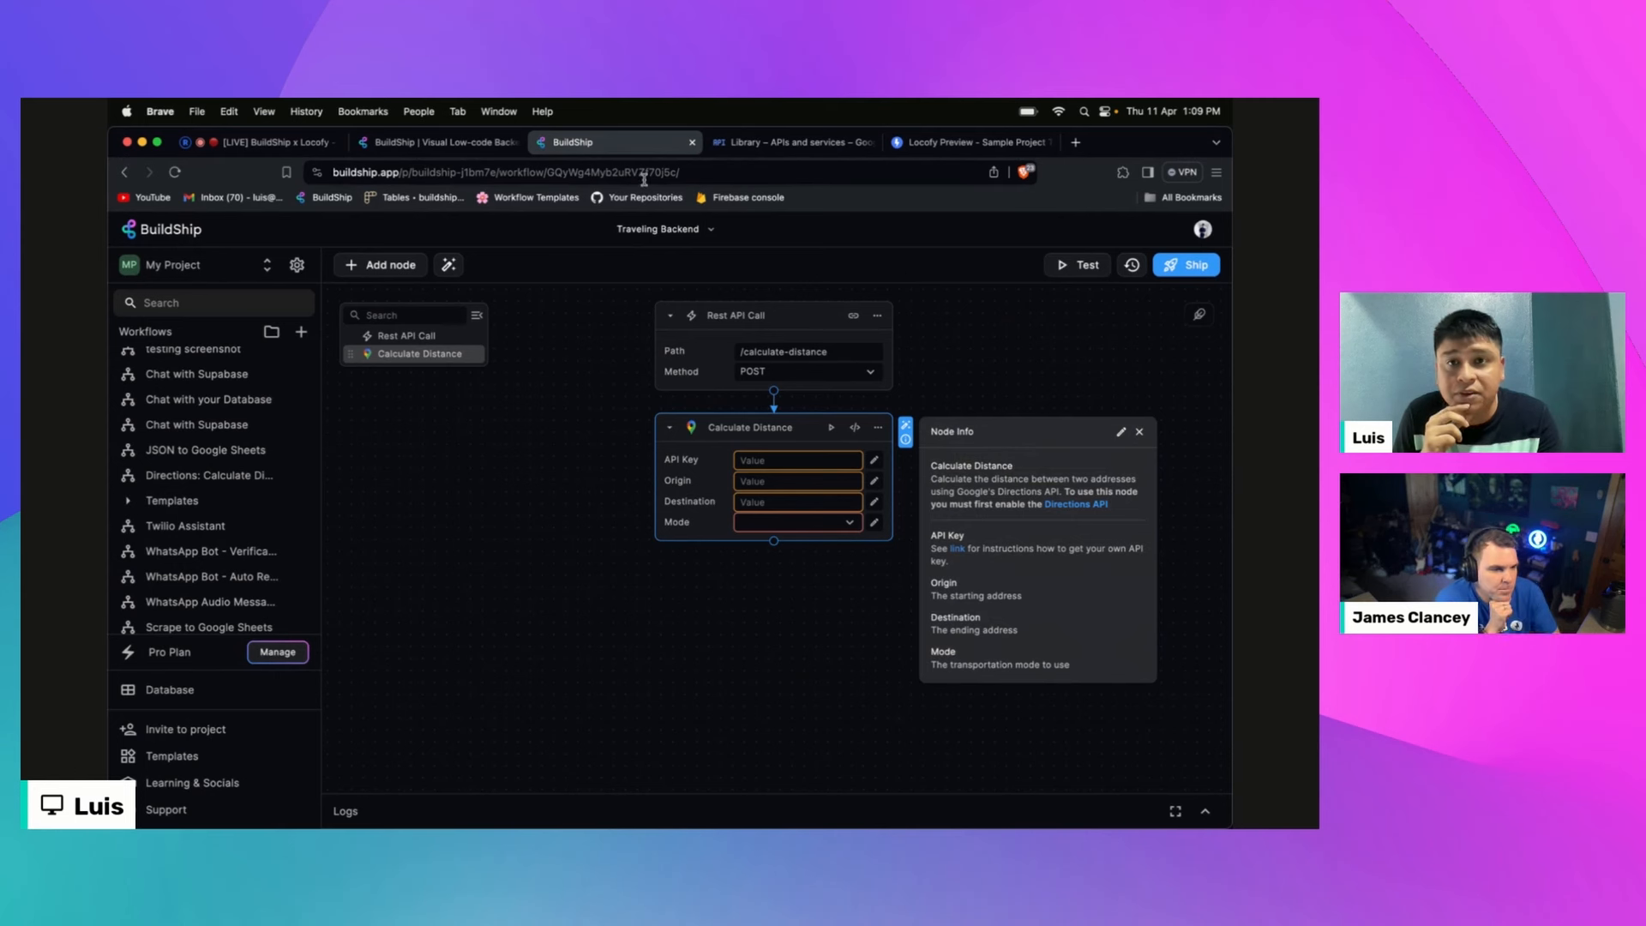
click(505, 174)
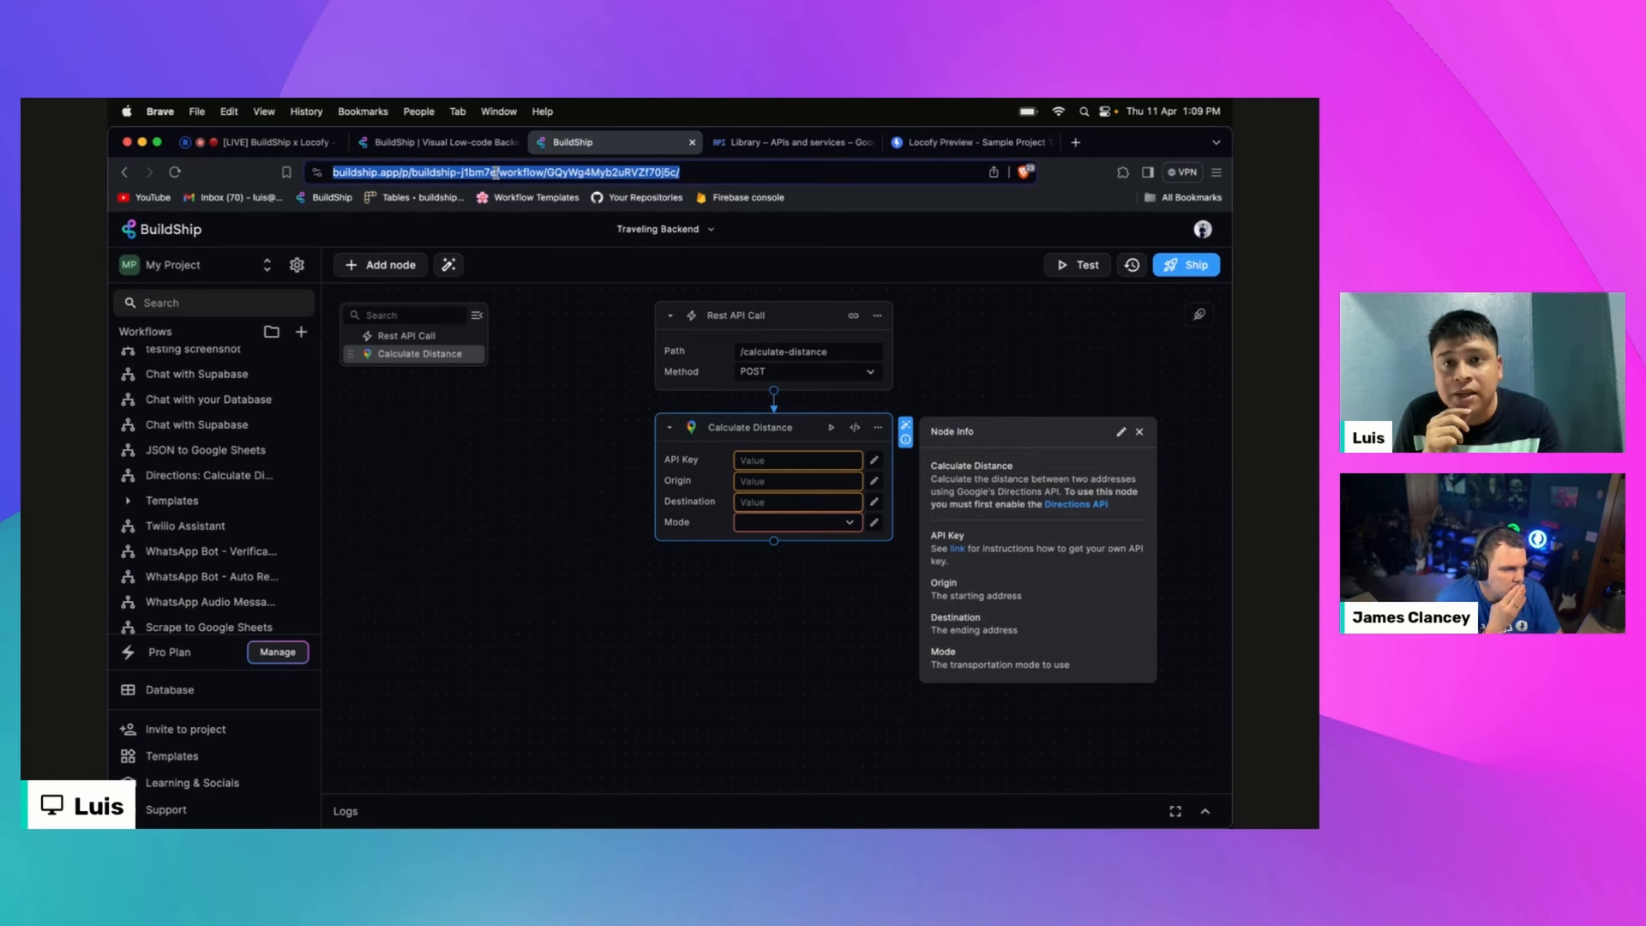
click(506, 175)
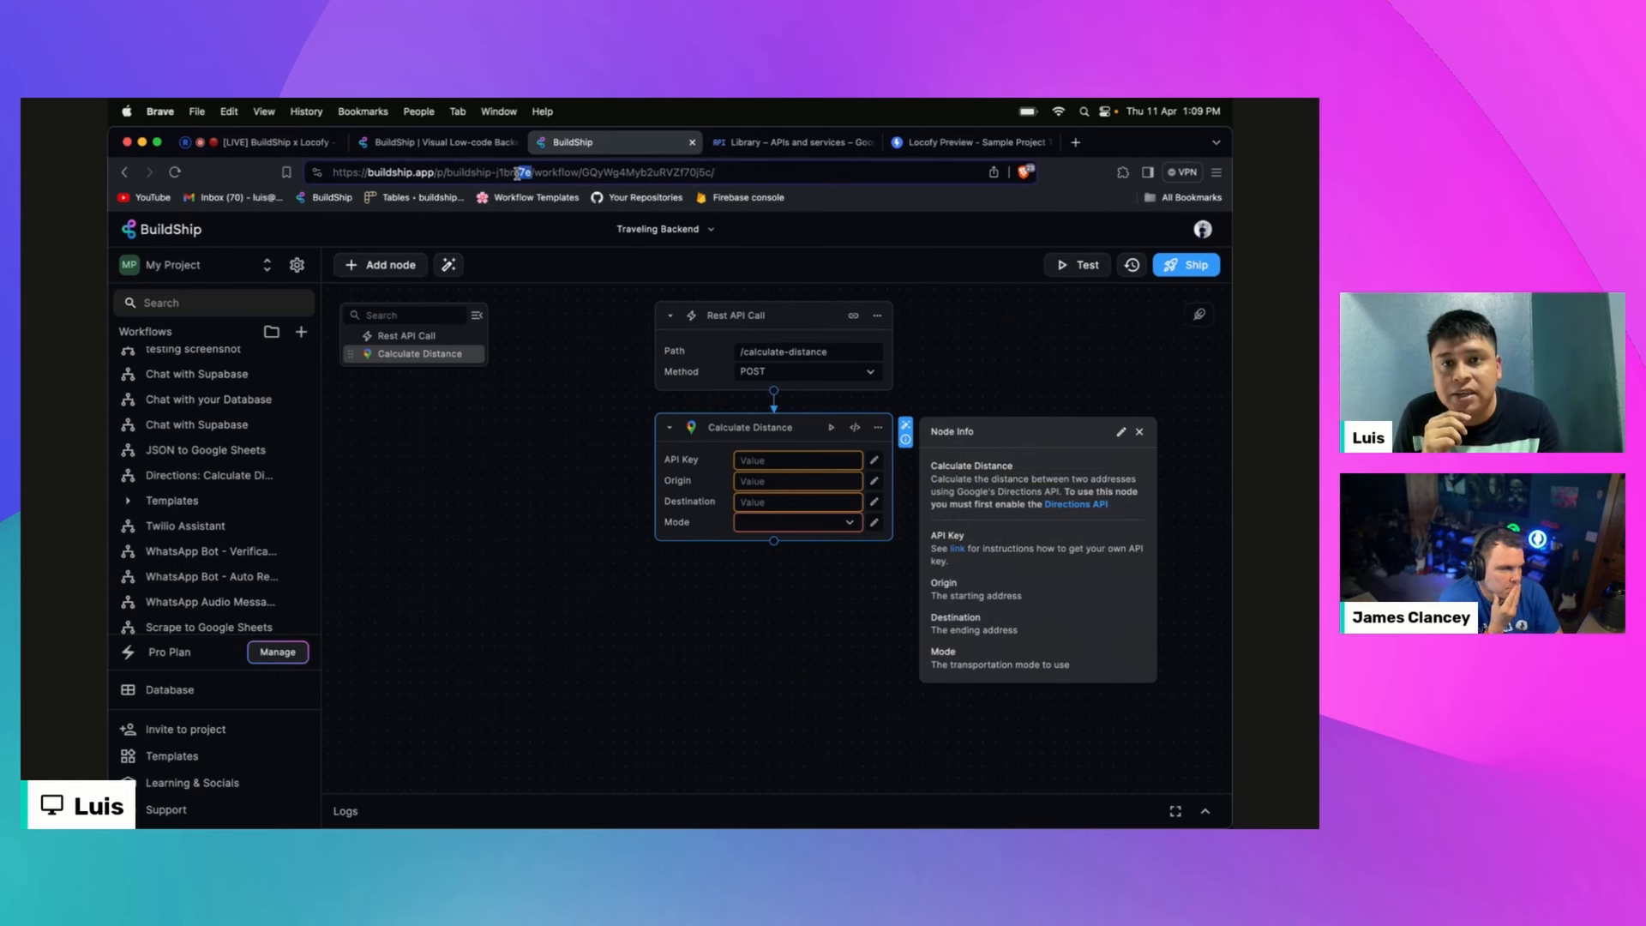
drag(533, 174, 444, 178)
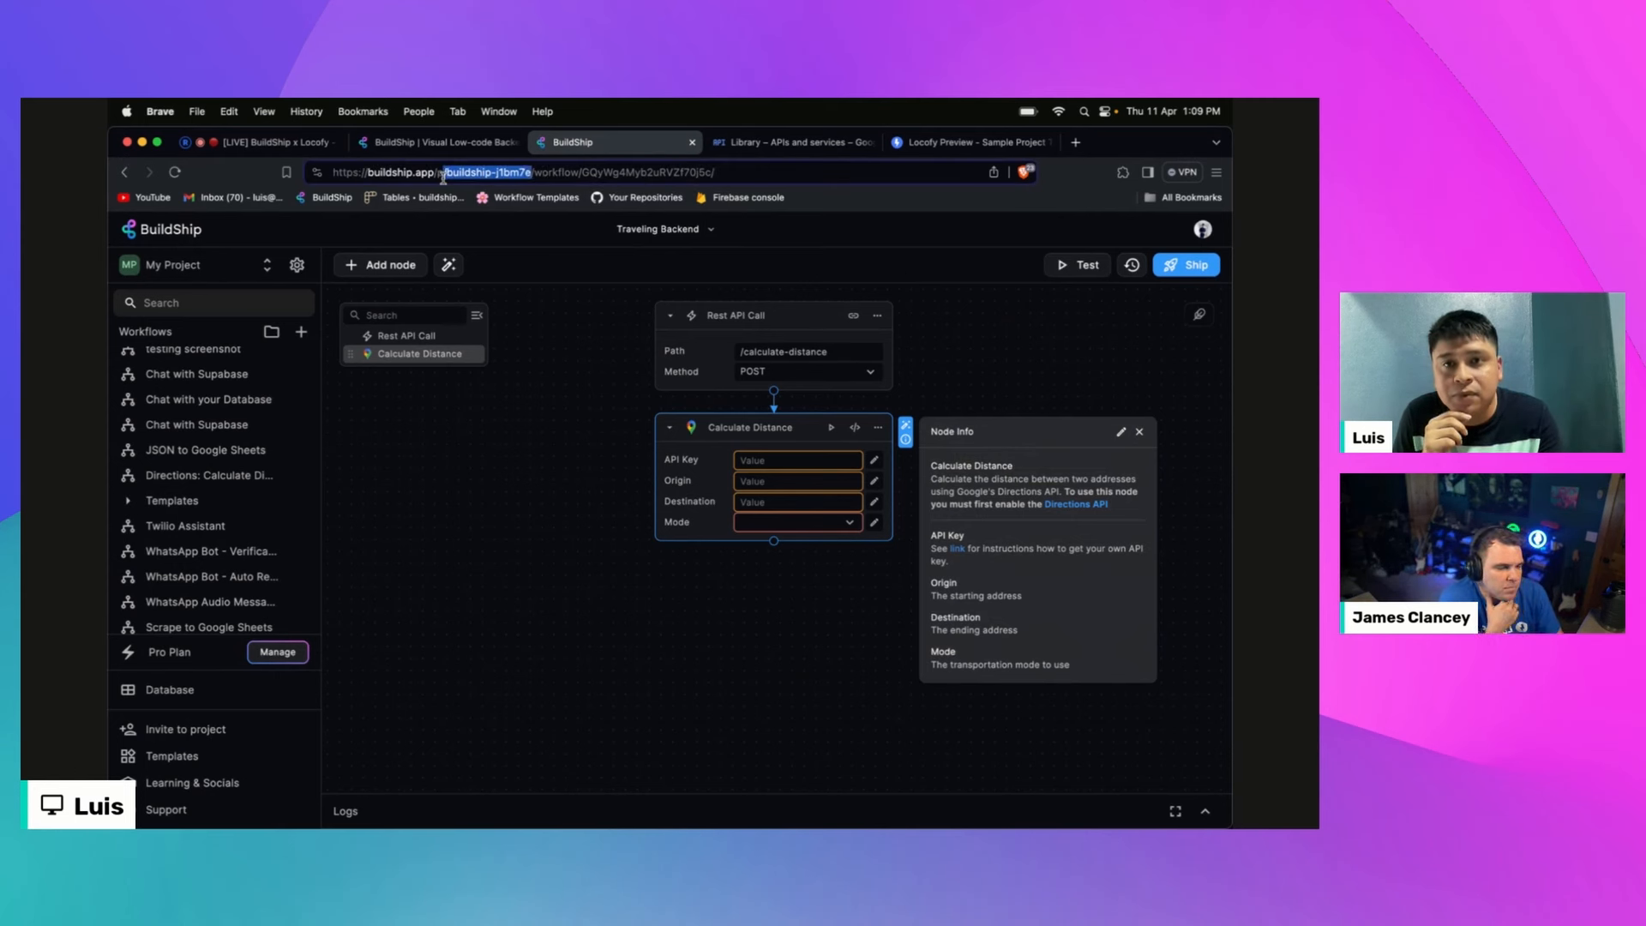
click(297, 265)
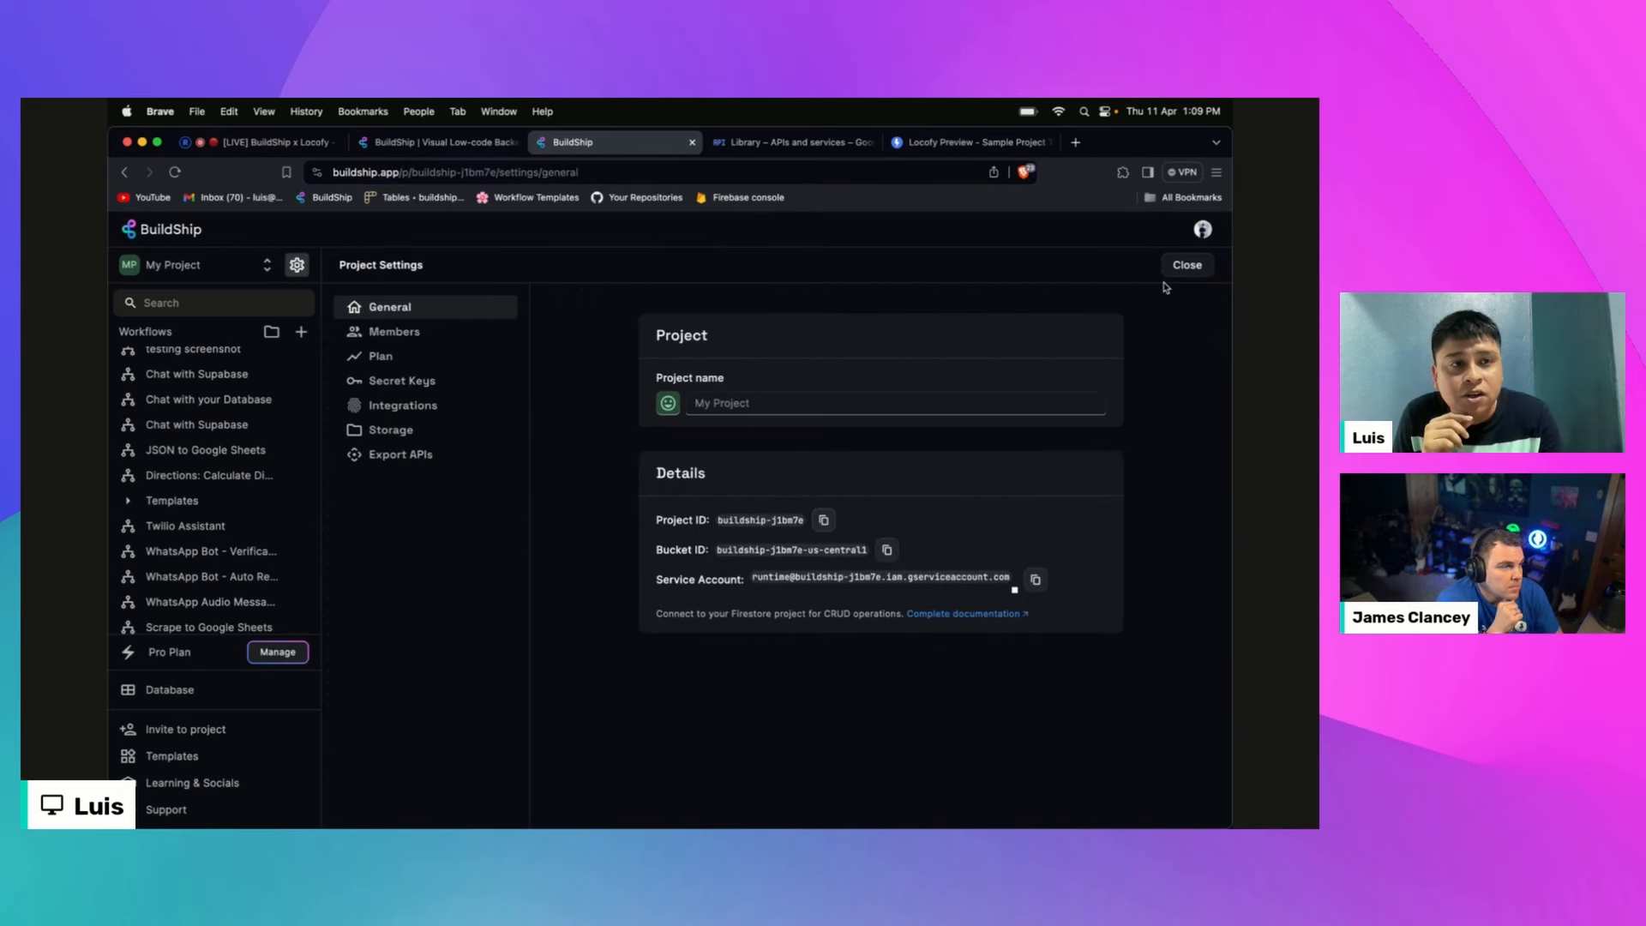
click(1186, 265)
Step: Select the open coyote project for the Directions API page in Google Cloud, and return to BuildShip
click(788, 142)
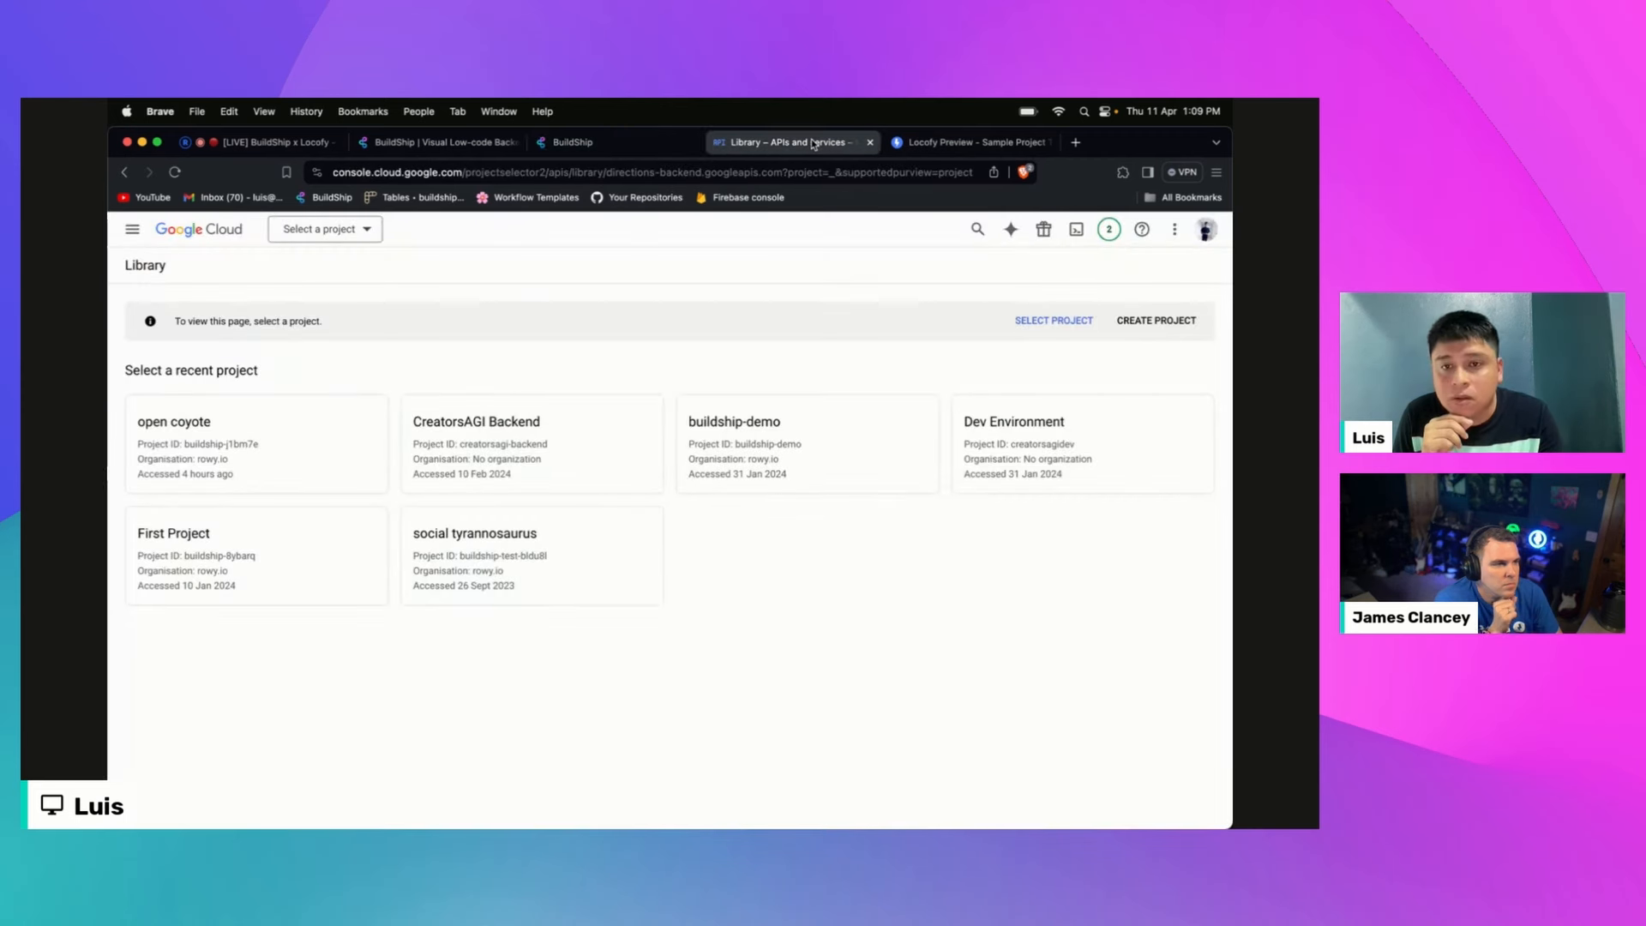
click(248, 446)
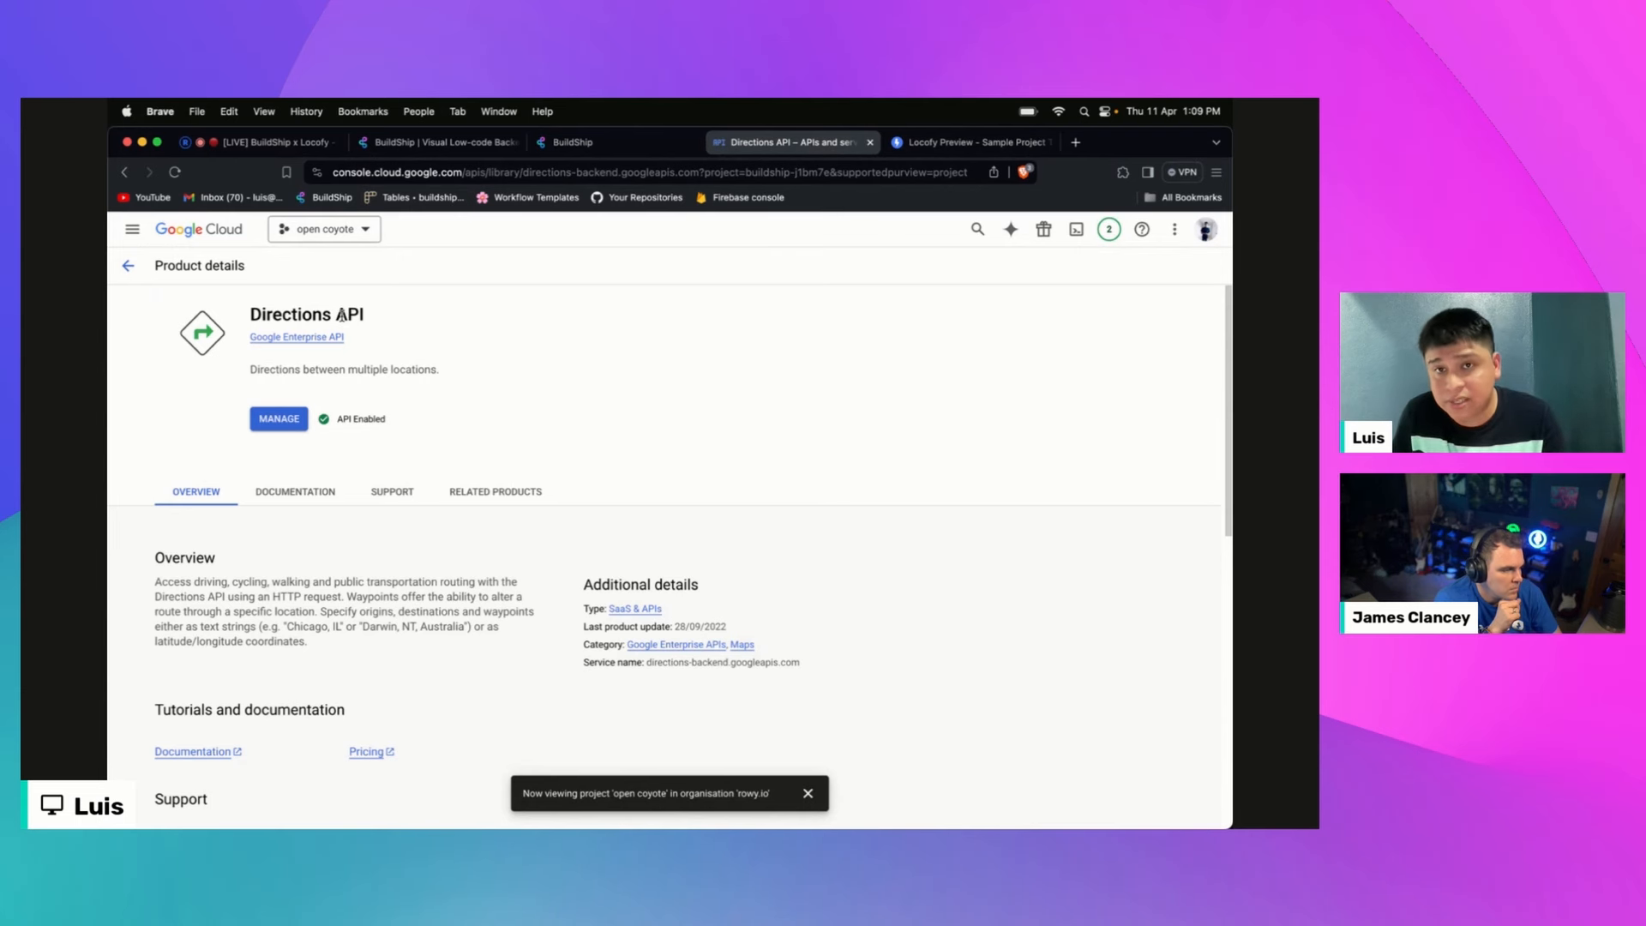
click(612, 150)
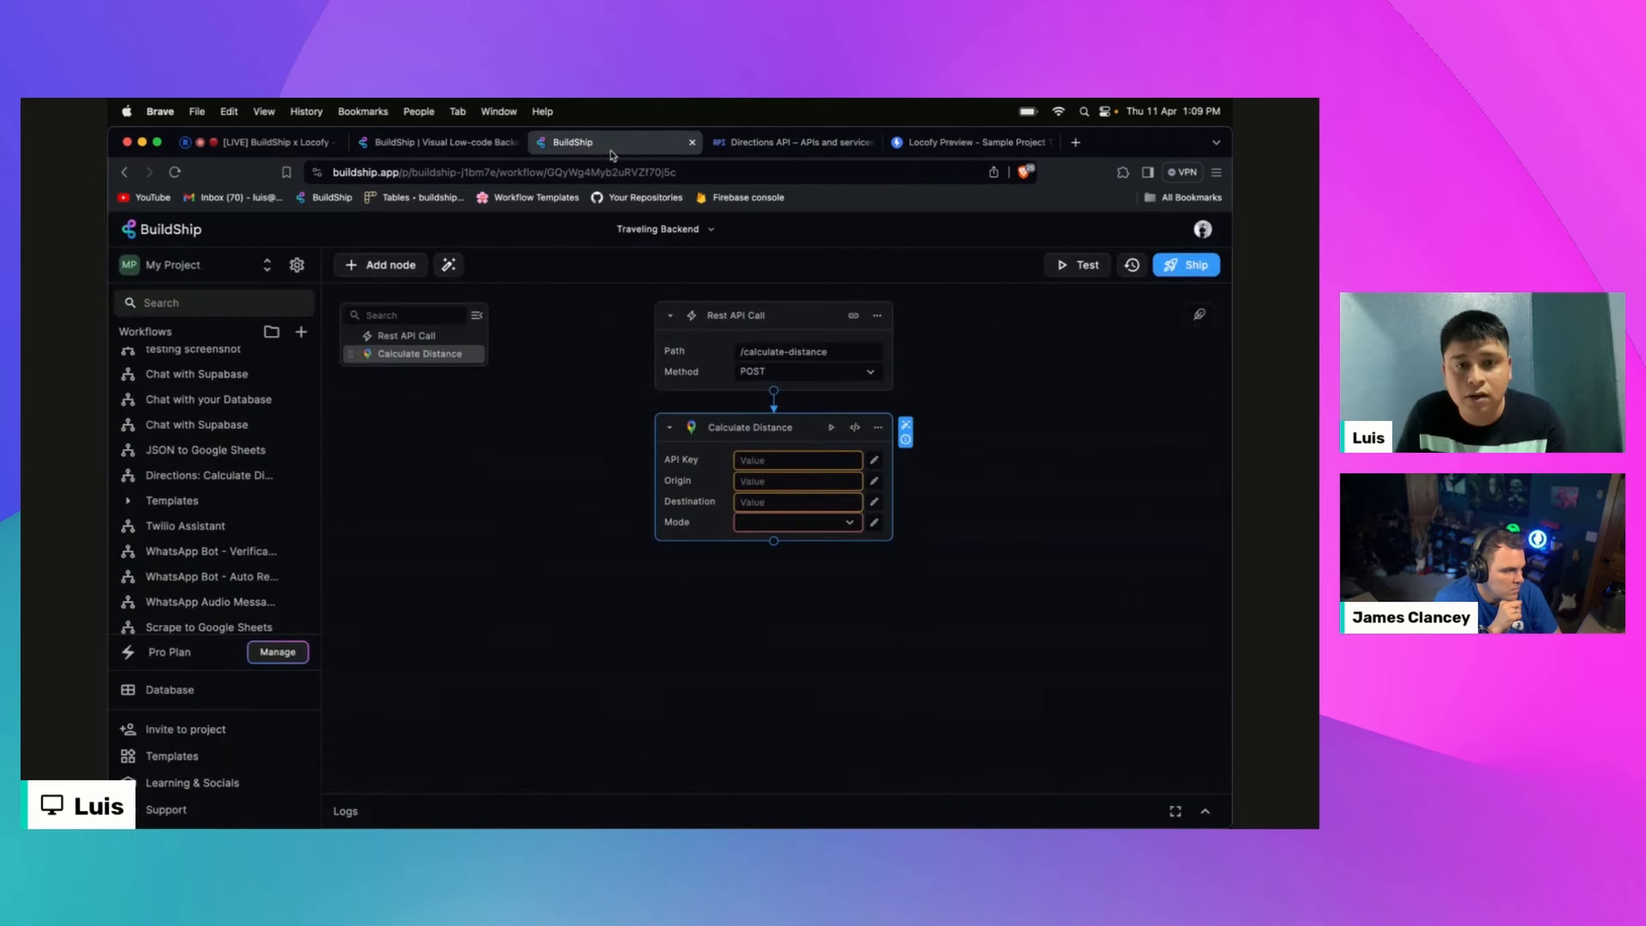
Step: Follow the API key guide linked in the Calculate Distance node's info to the Google Maps Platform credentials page of the open coyote project
click(906, 440)
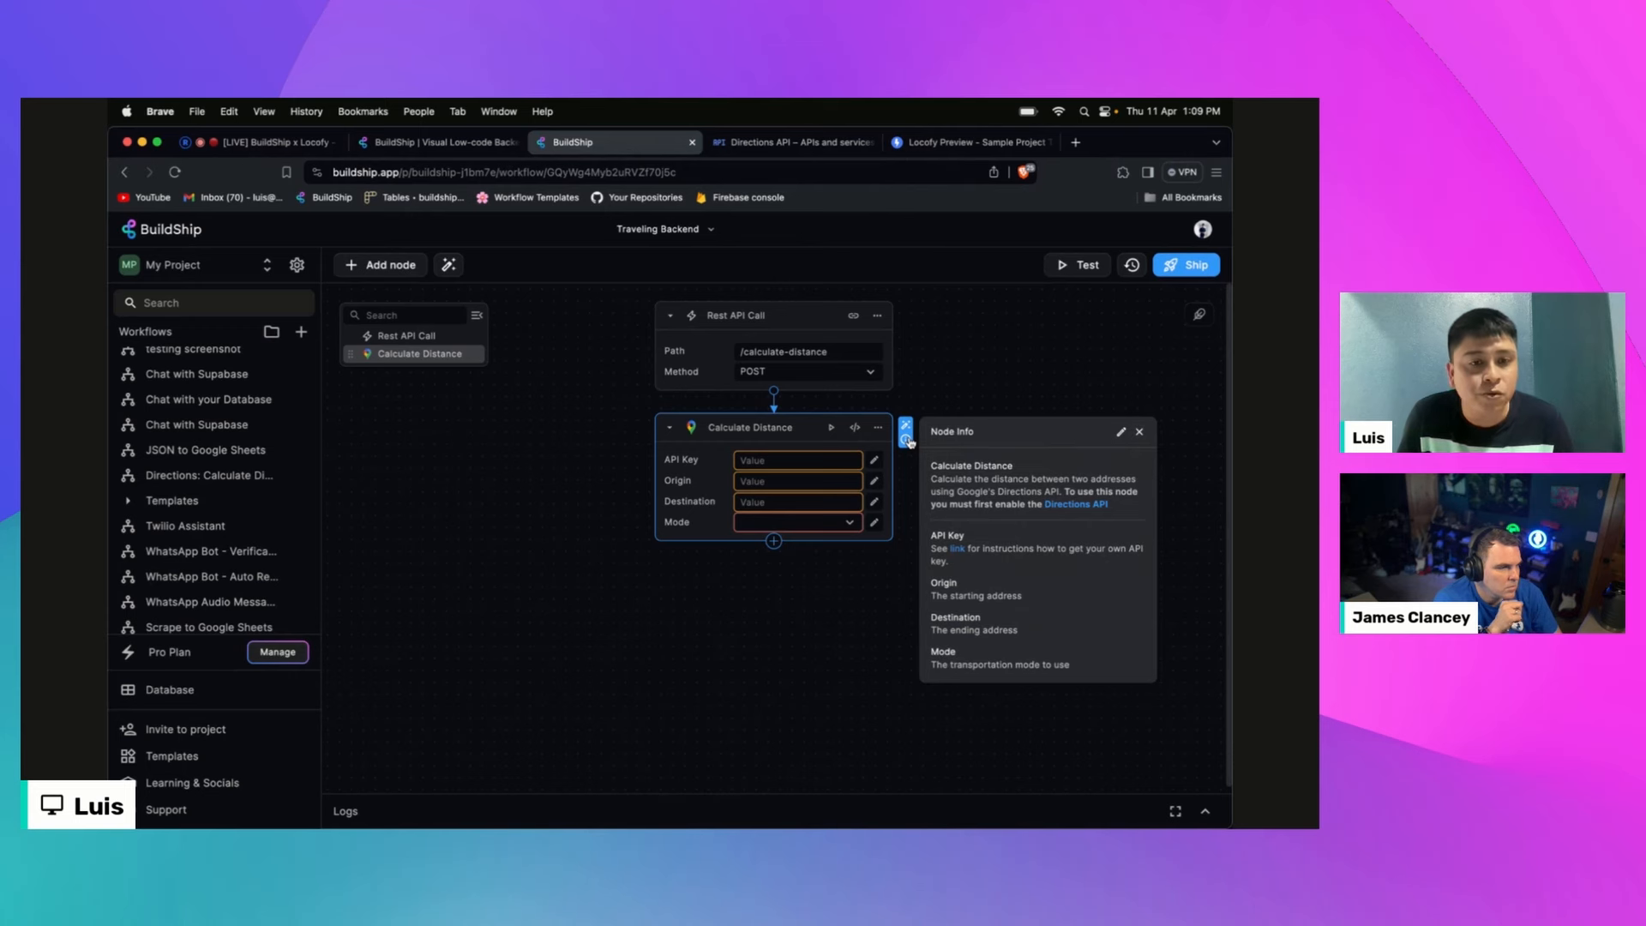
click(958, 548)
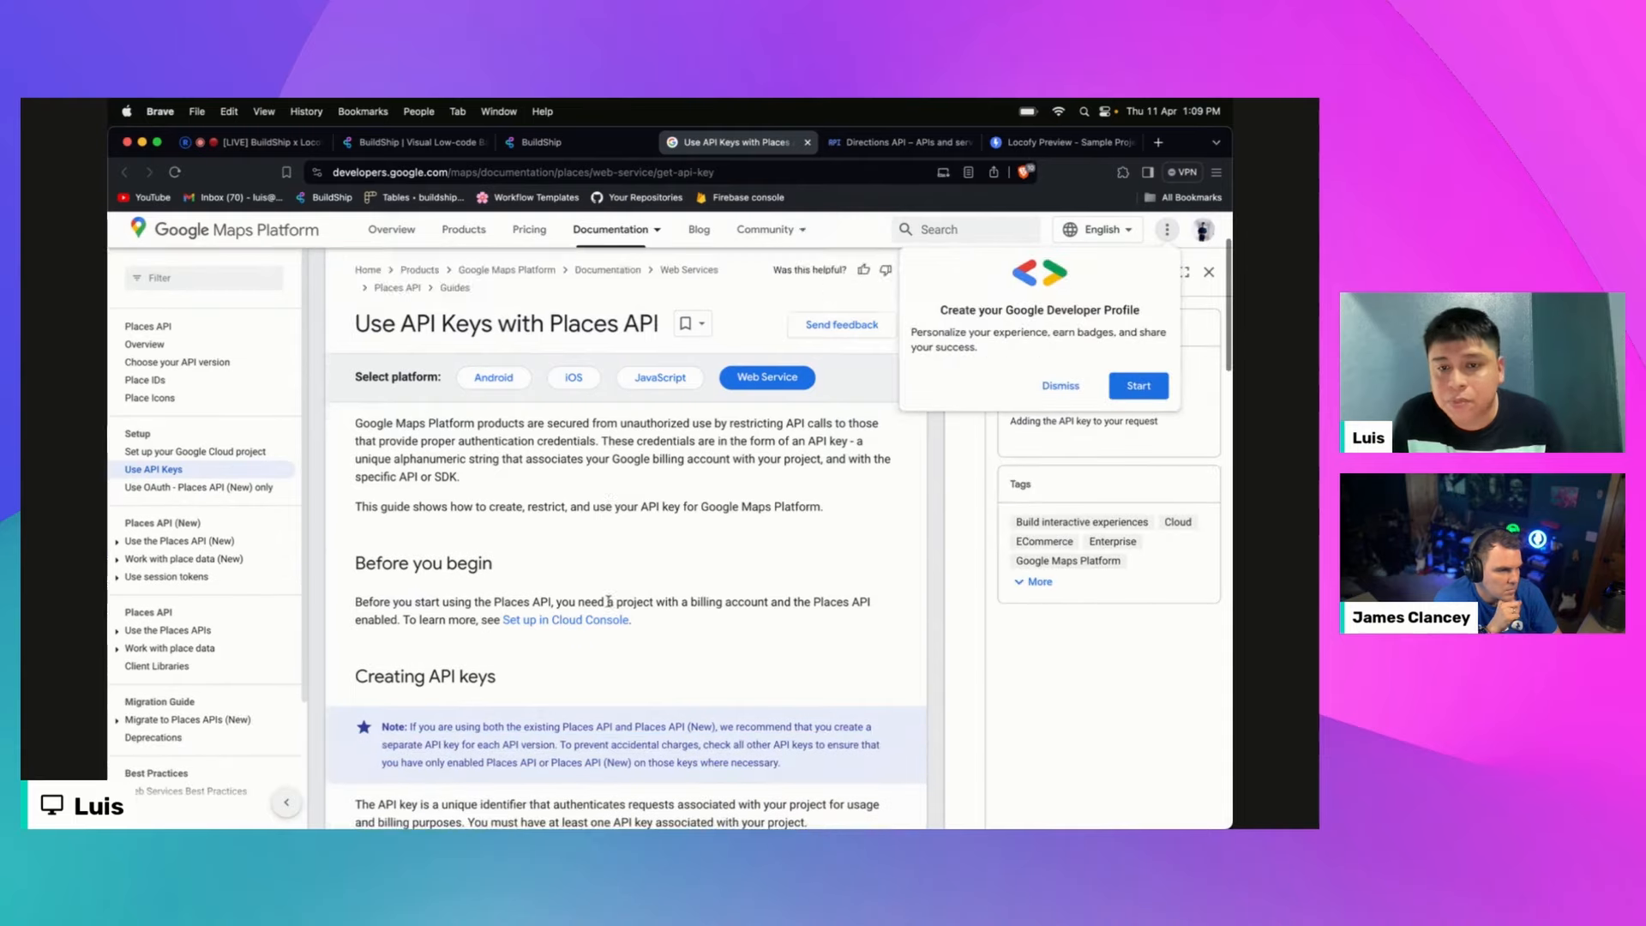
scroll(609, 600, down, 4)
scroll(611, 605, up, 6)
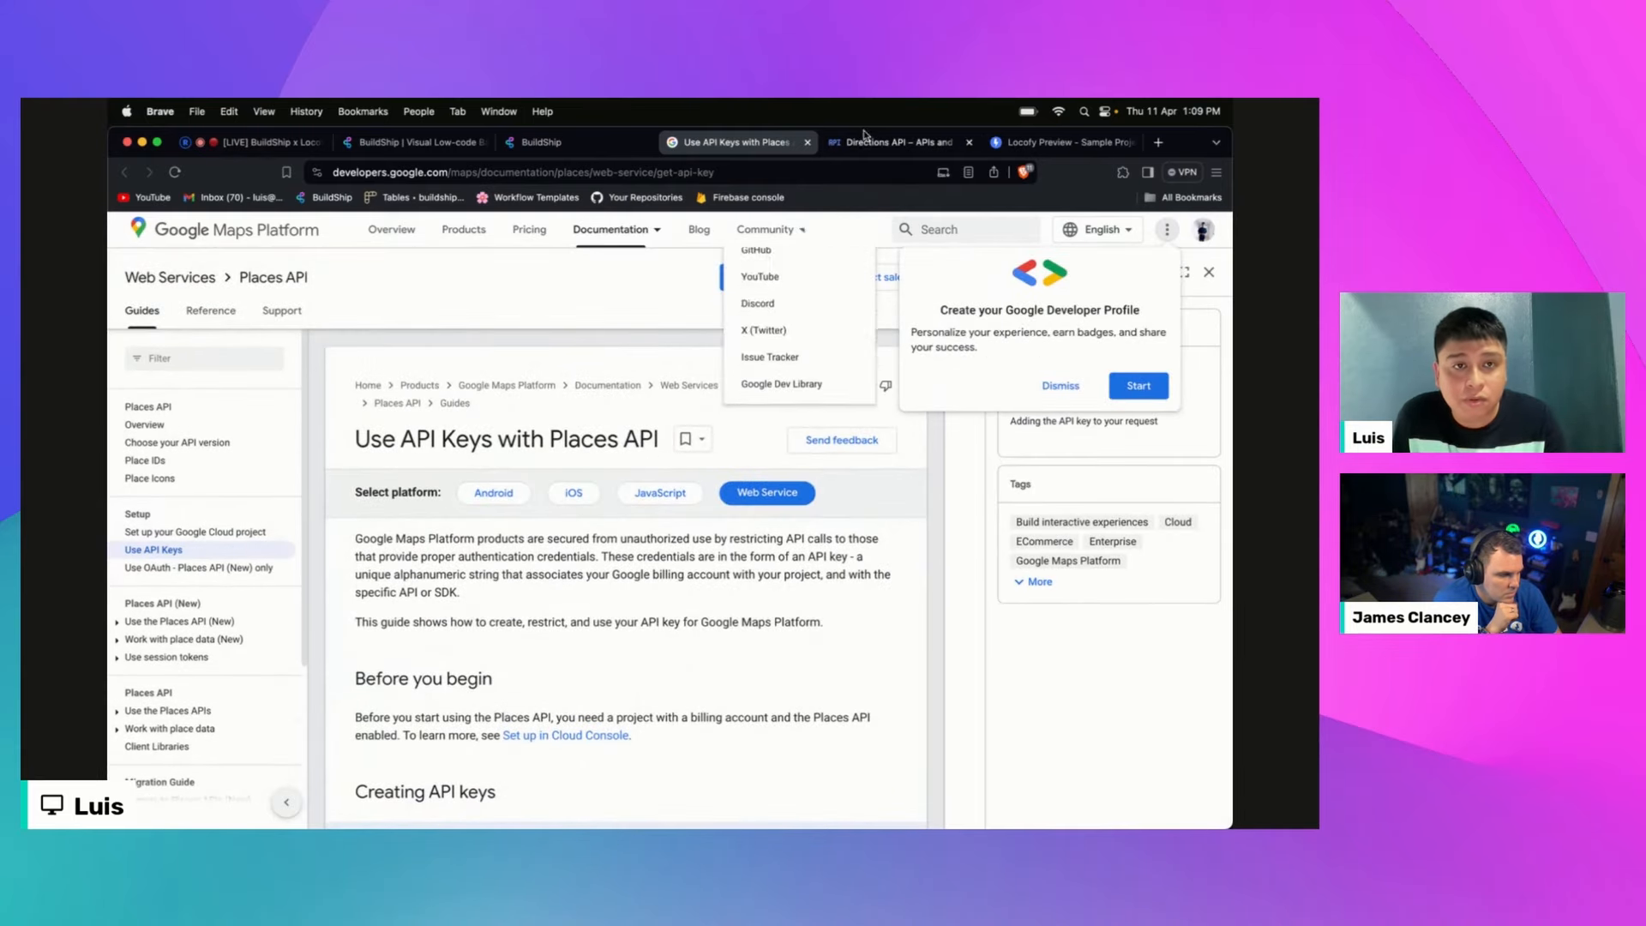
click(891, 143)
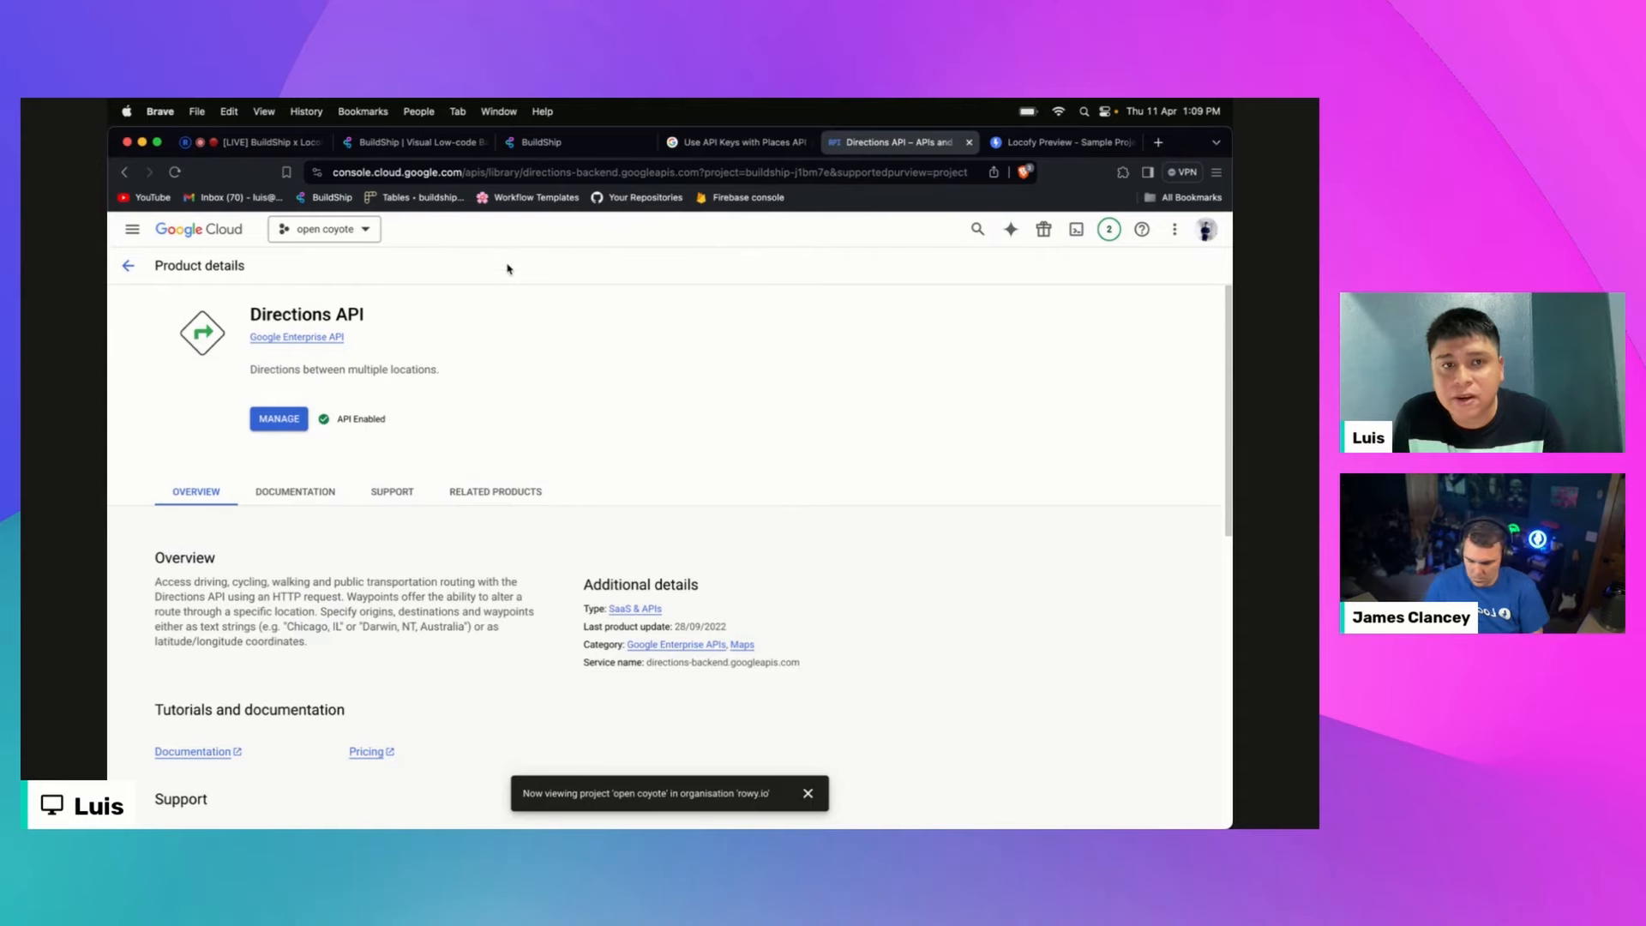
click(738, 143)
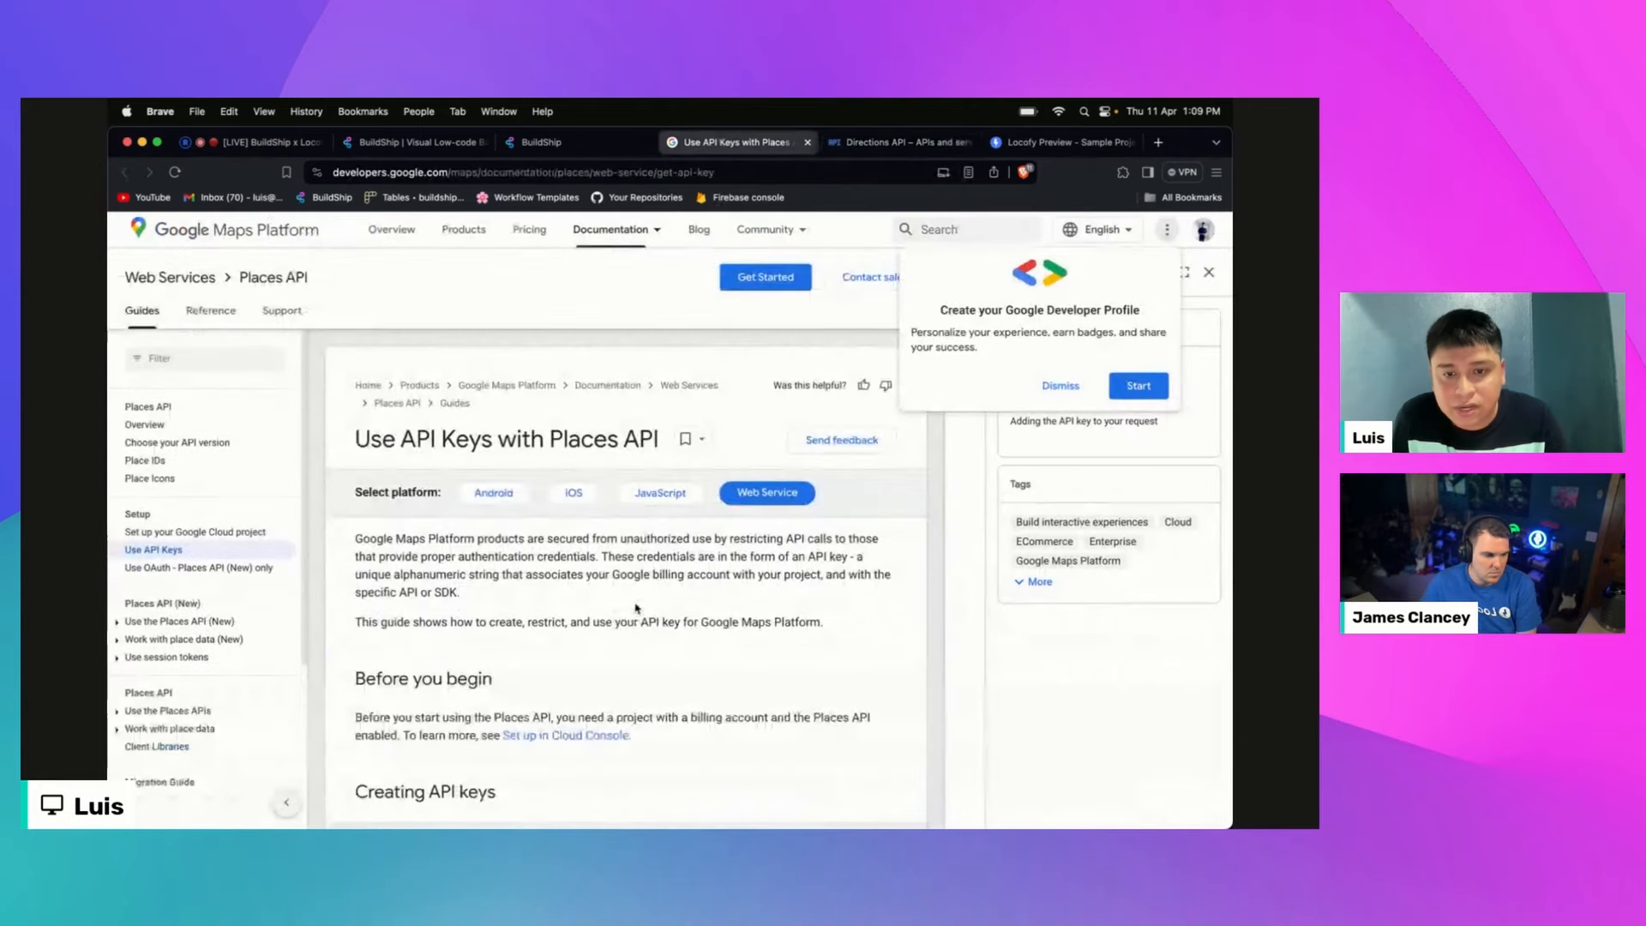
scroll(635, 608, down, 6)
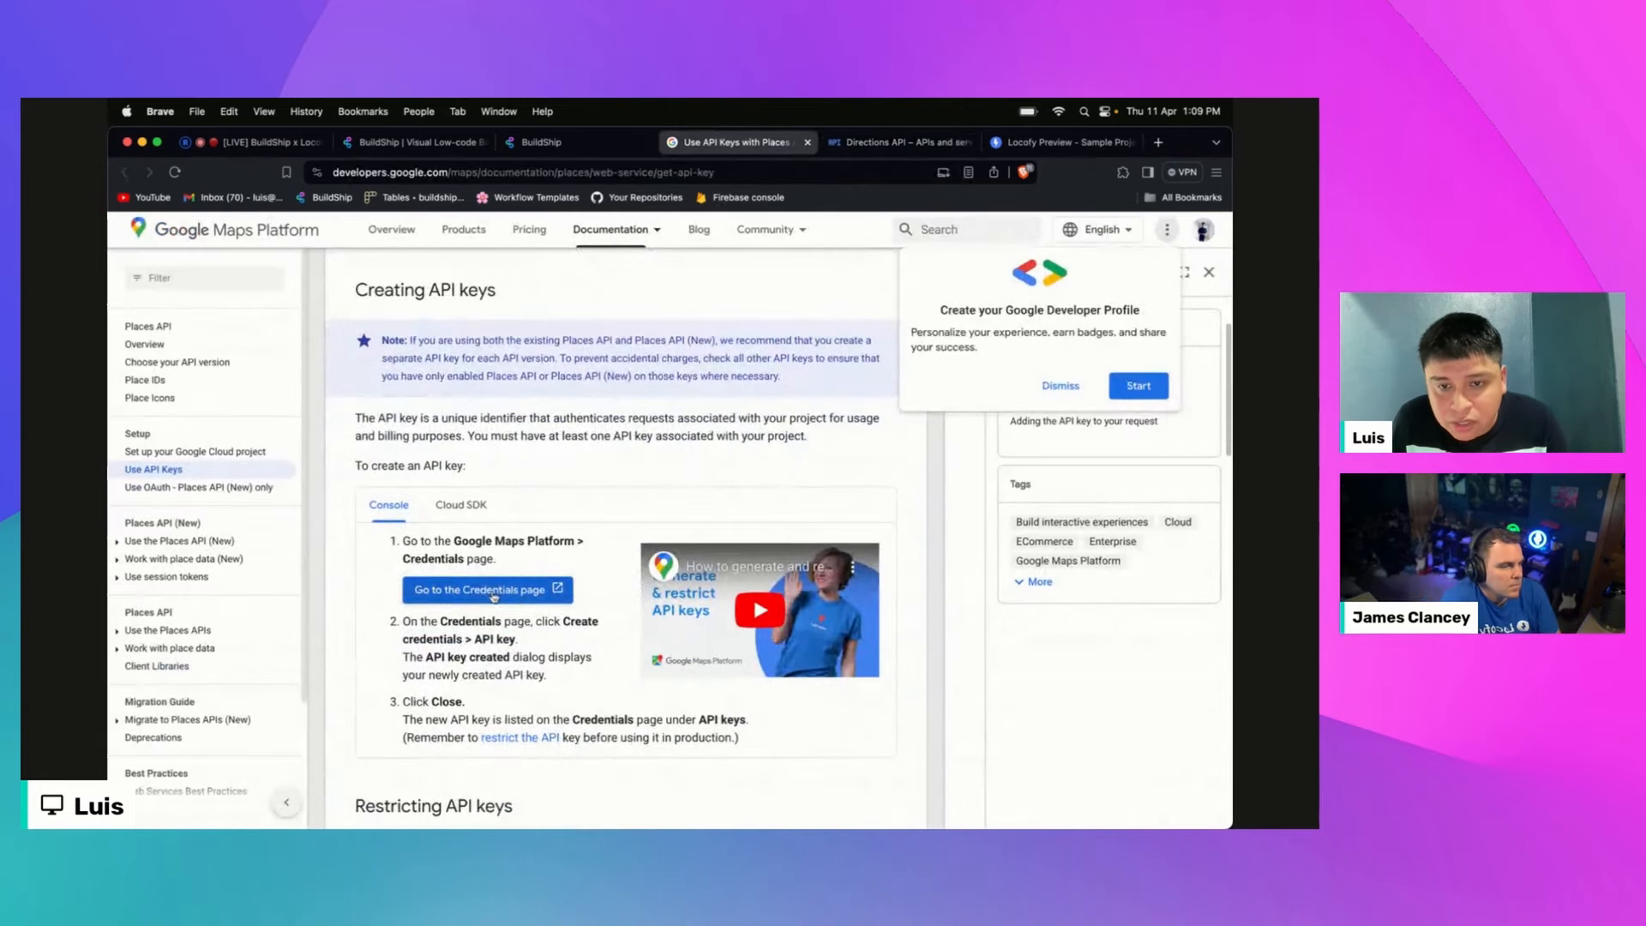
click(491, 591)
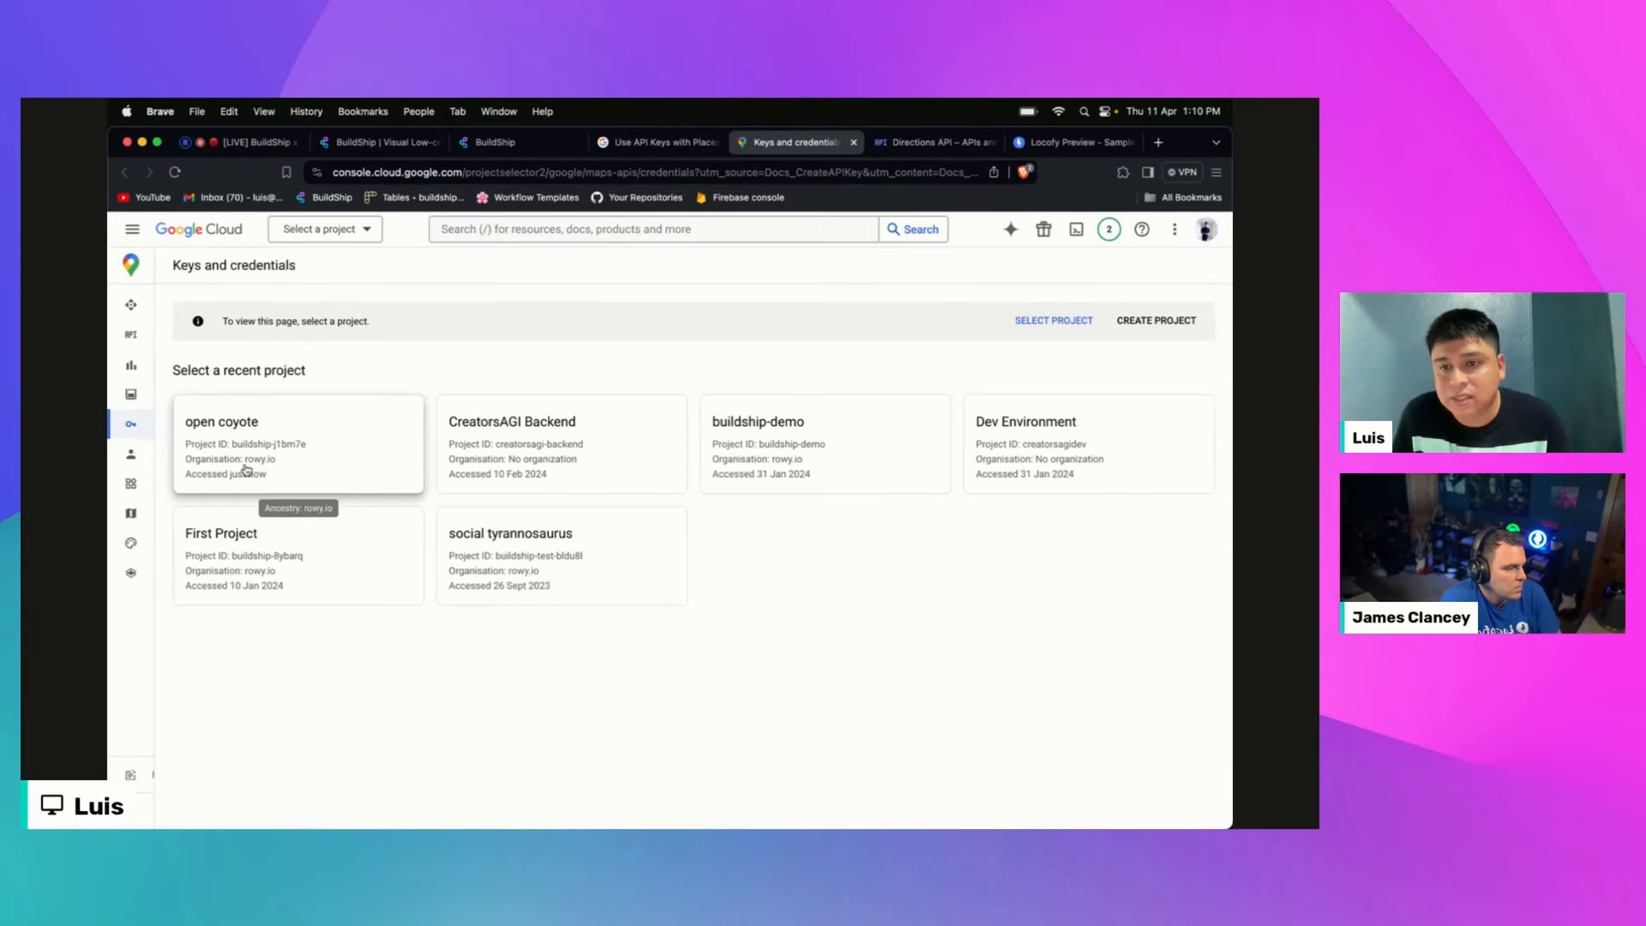
click(246, 470)
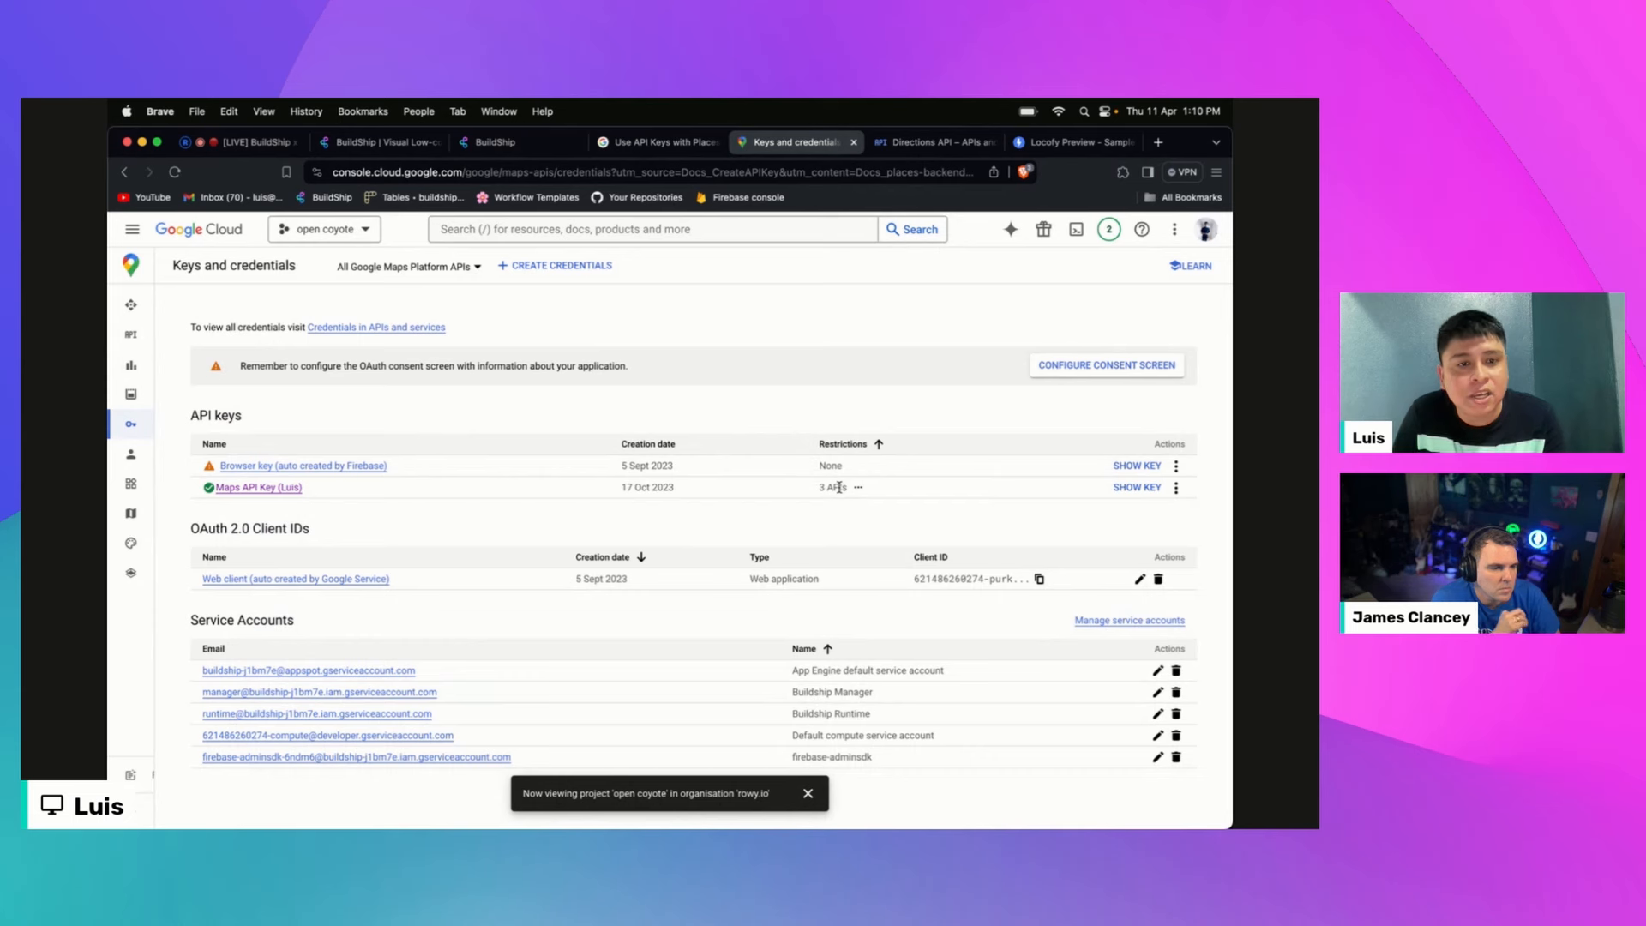
Step: Open the Maps API key for editing and review its API restrictions and selected APIs
click(1176, 487)
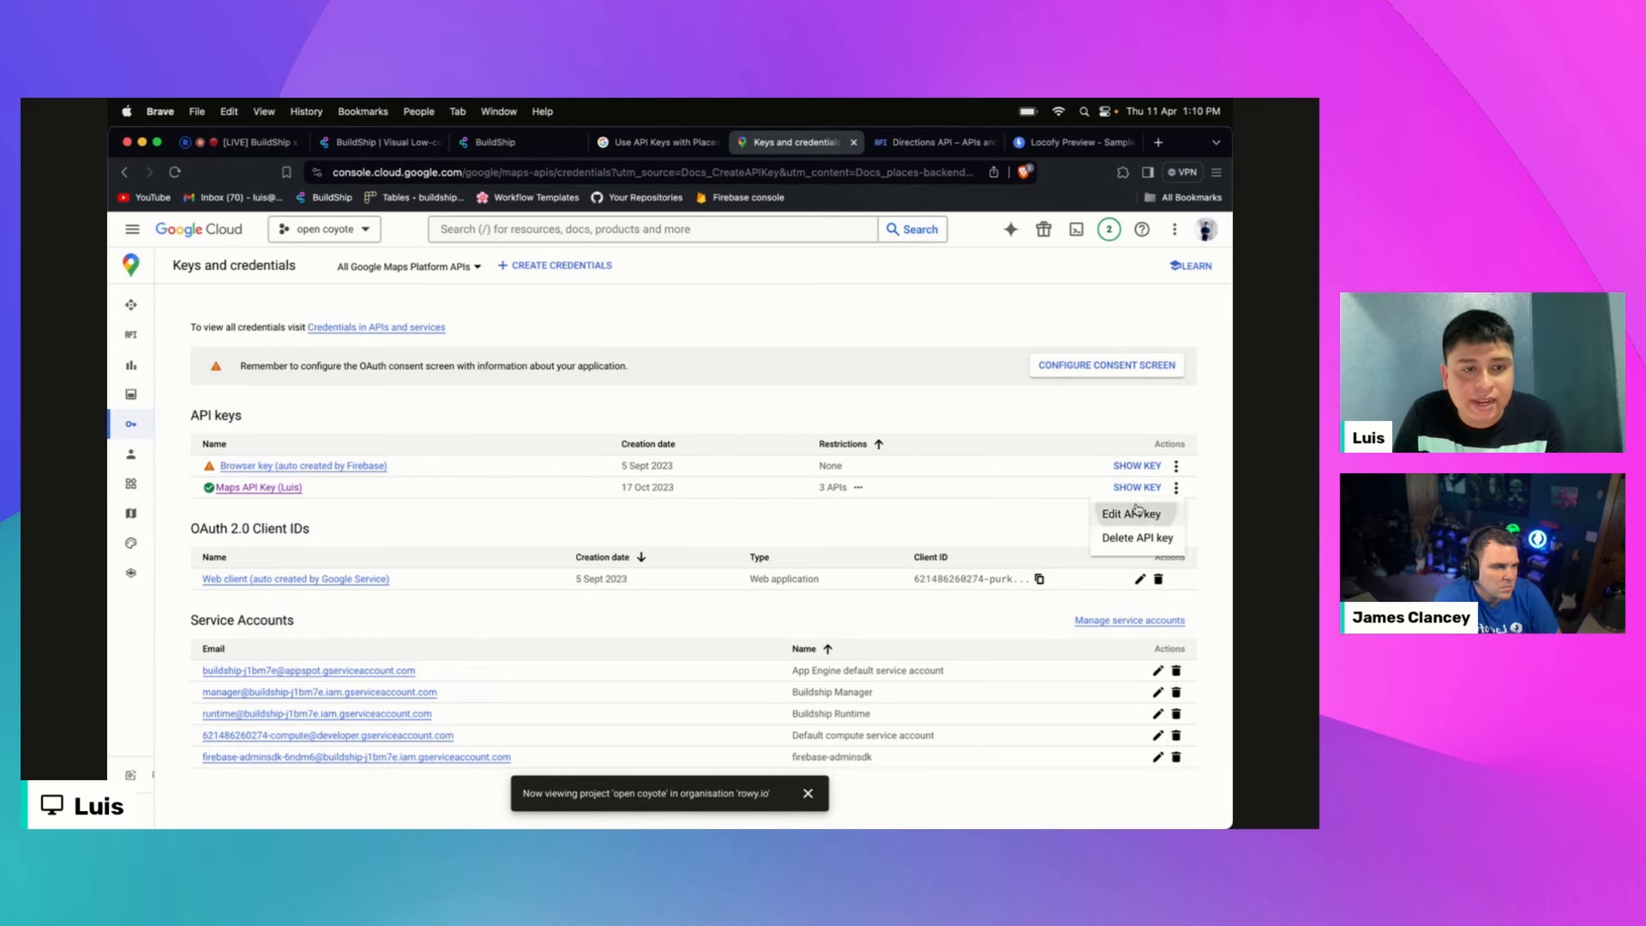
click(1132, 514)
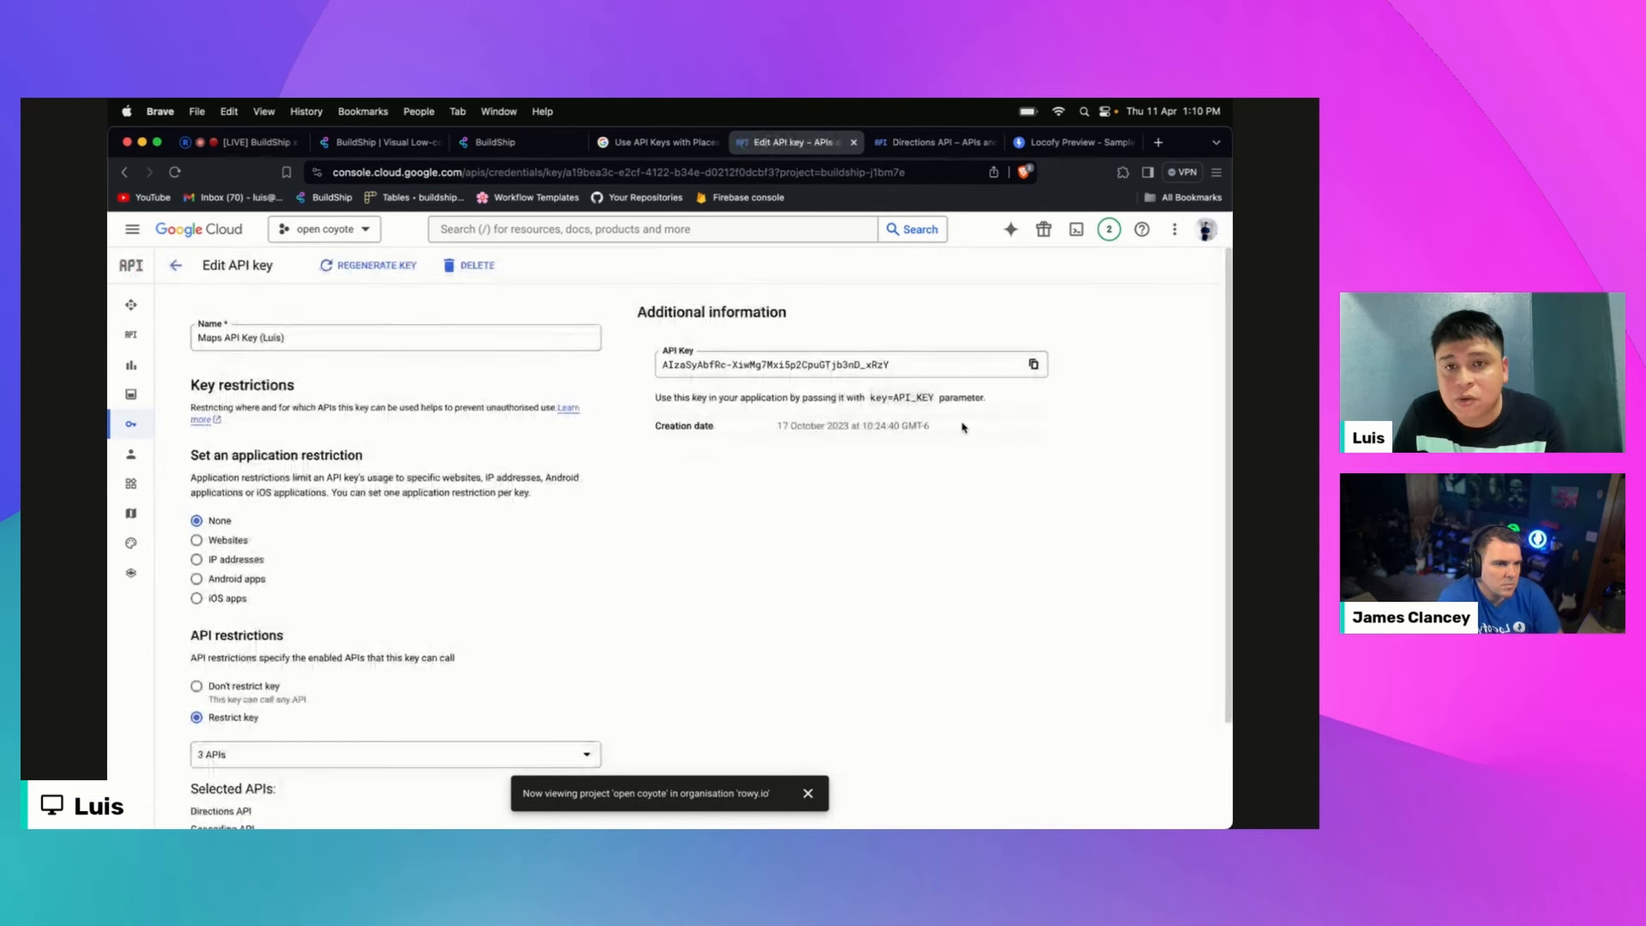
scroll(774, 466, down, 3)
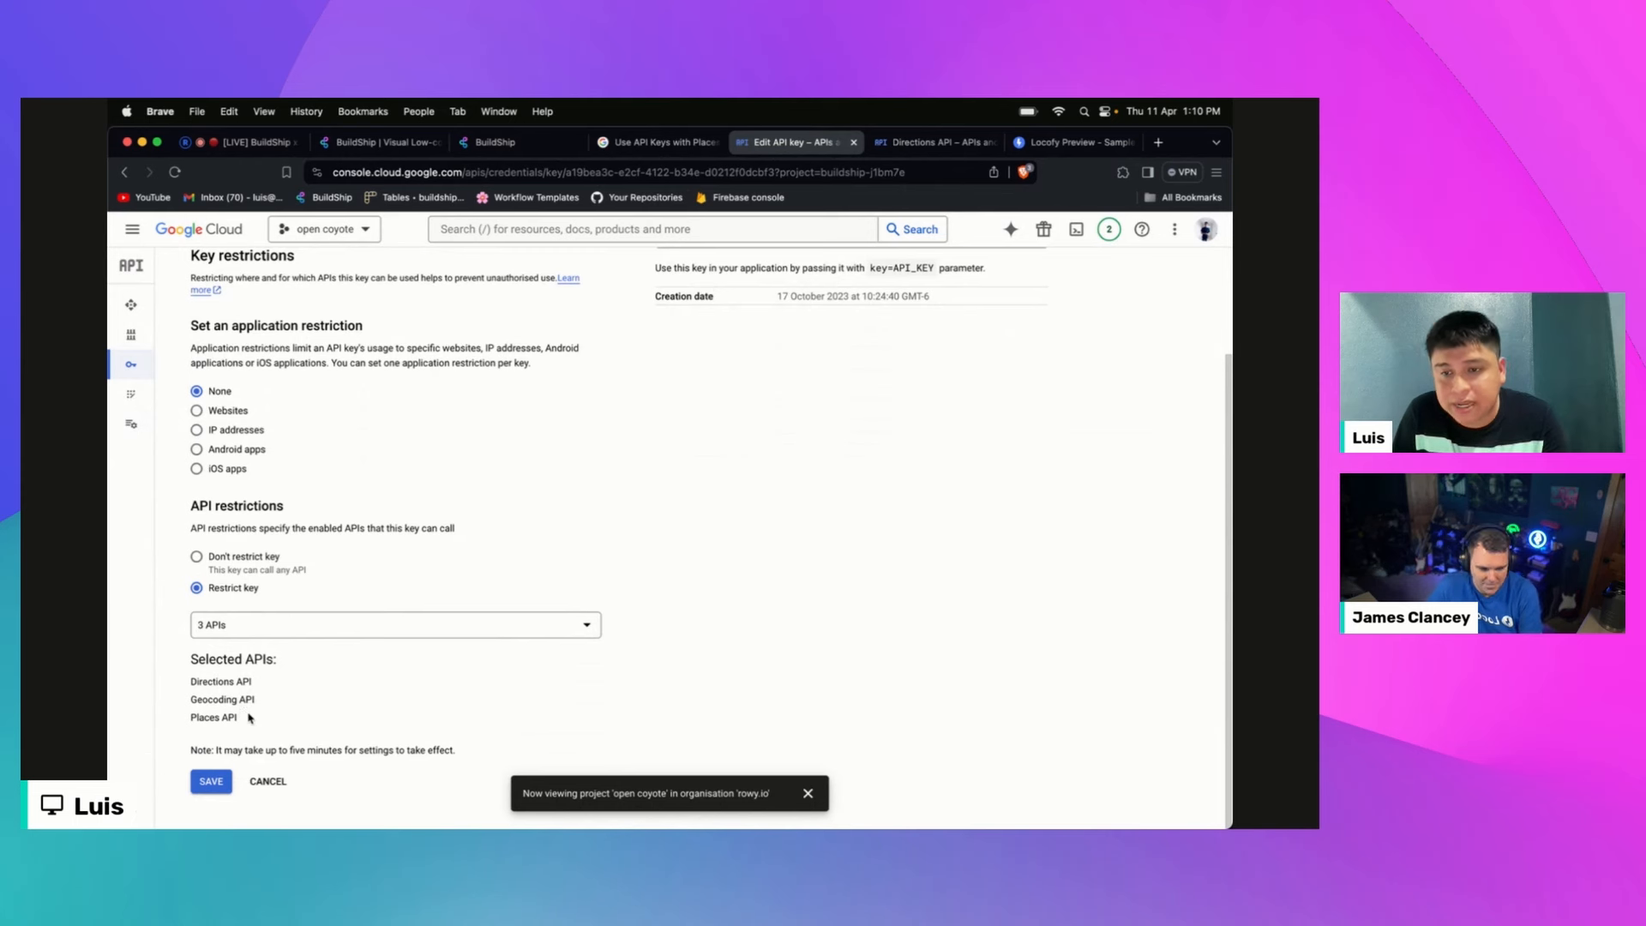
Step: Close the Maps API key without saving, return to BuildShip, and set the Calculate Distance node's API Key to the googleAPIkey secret
click(279, 779)
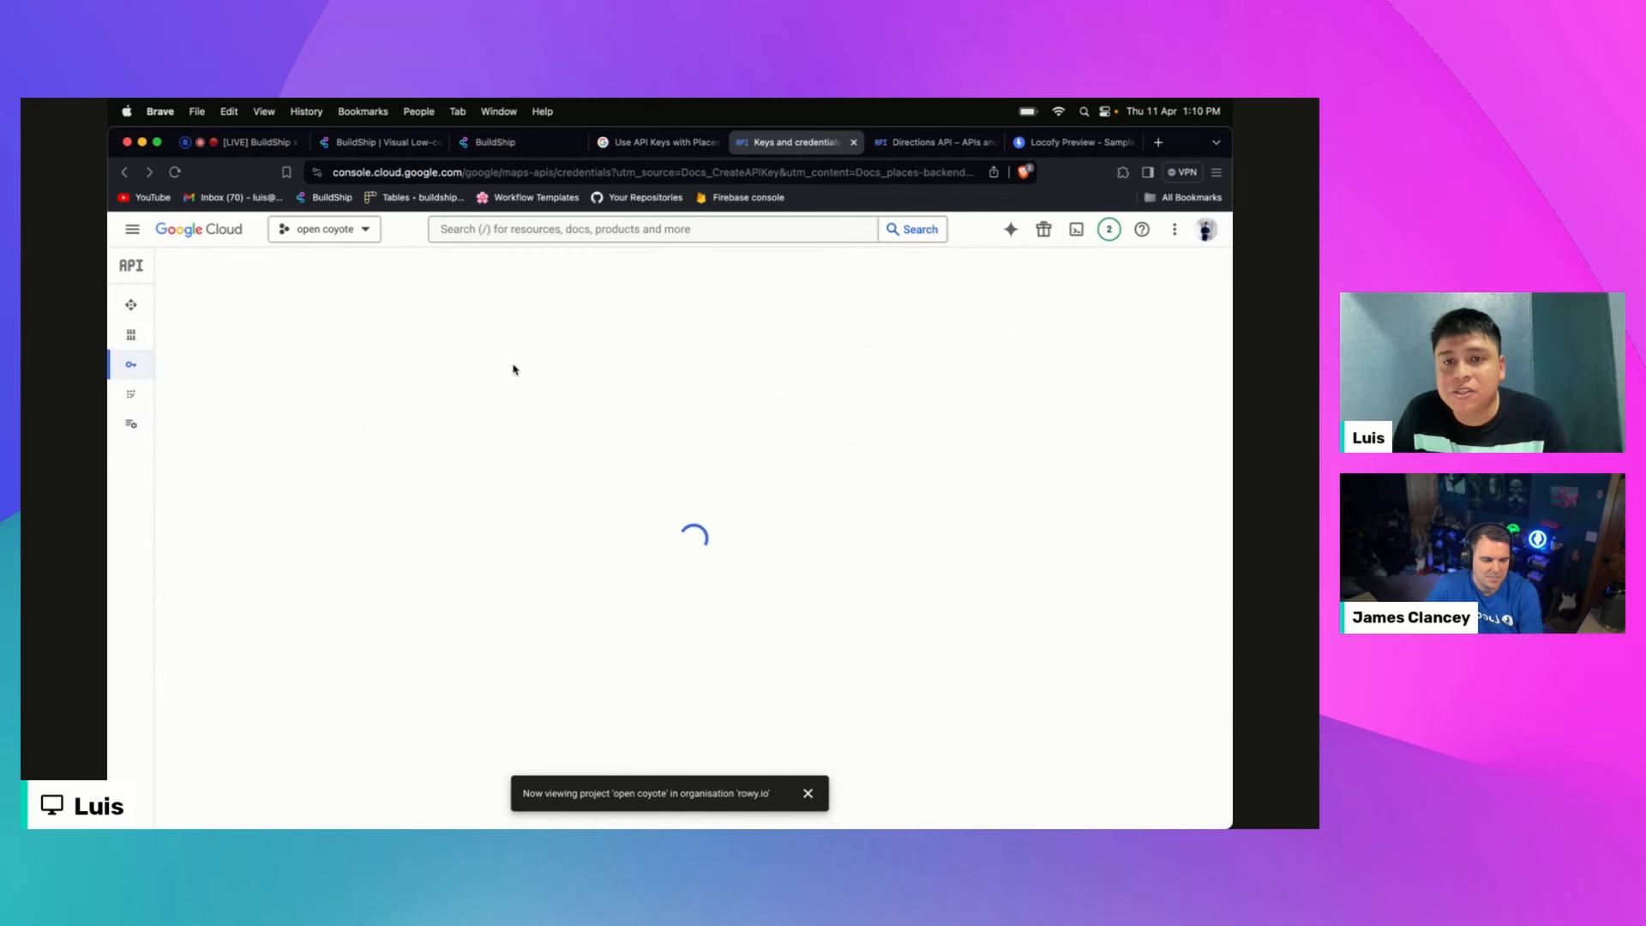
click(531, 150)
click(970, 342)
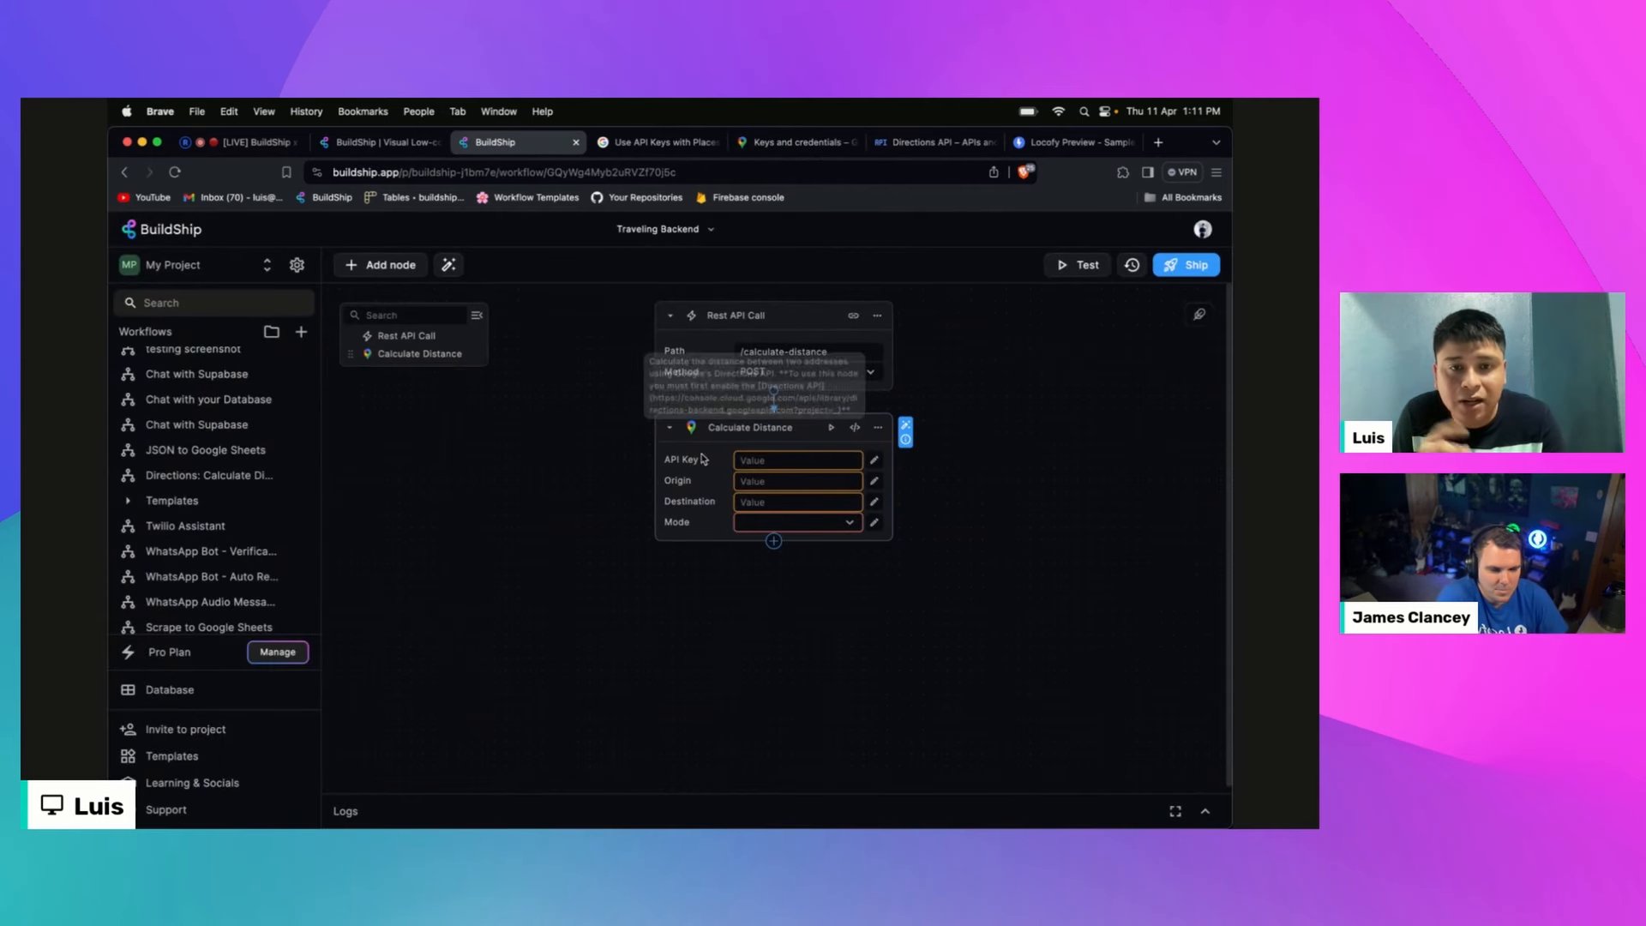
click(874, 461)
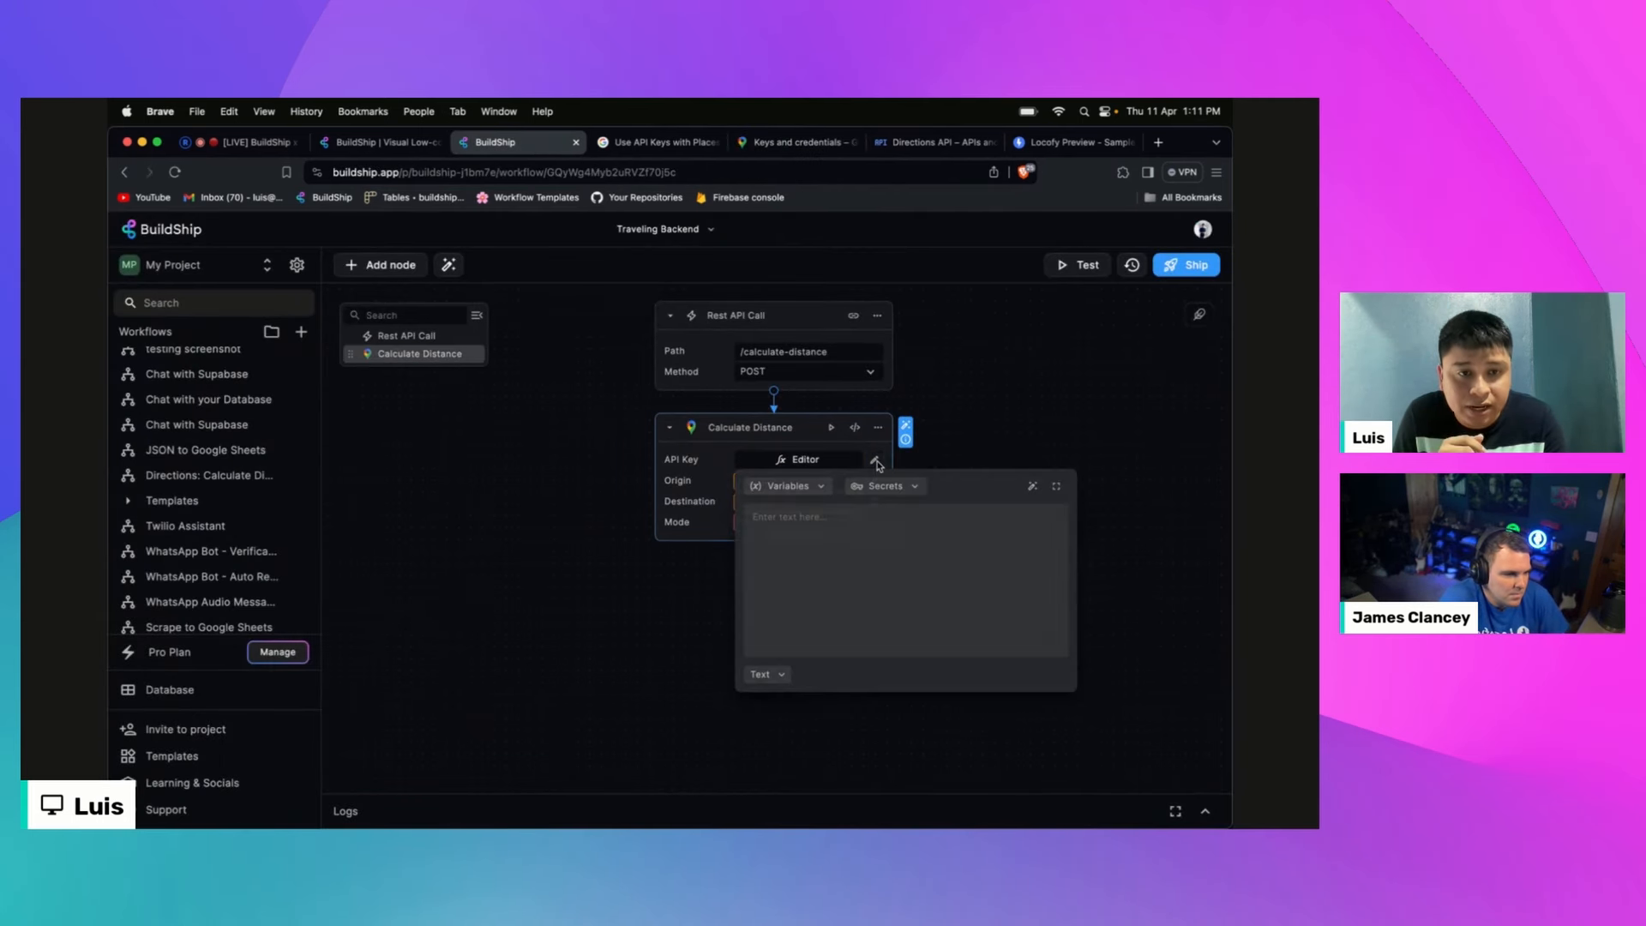
click(899, 487)
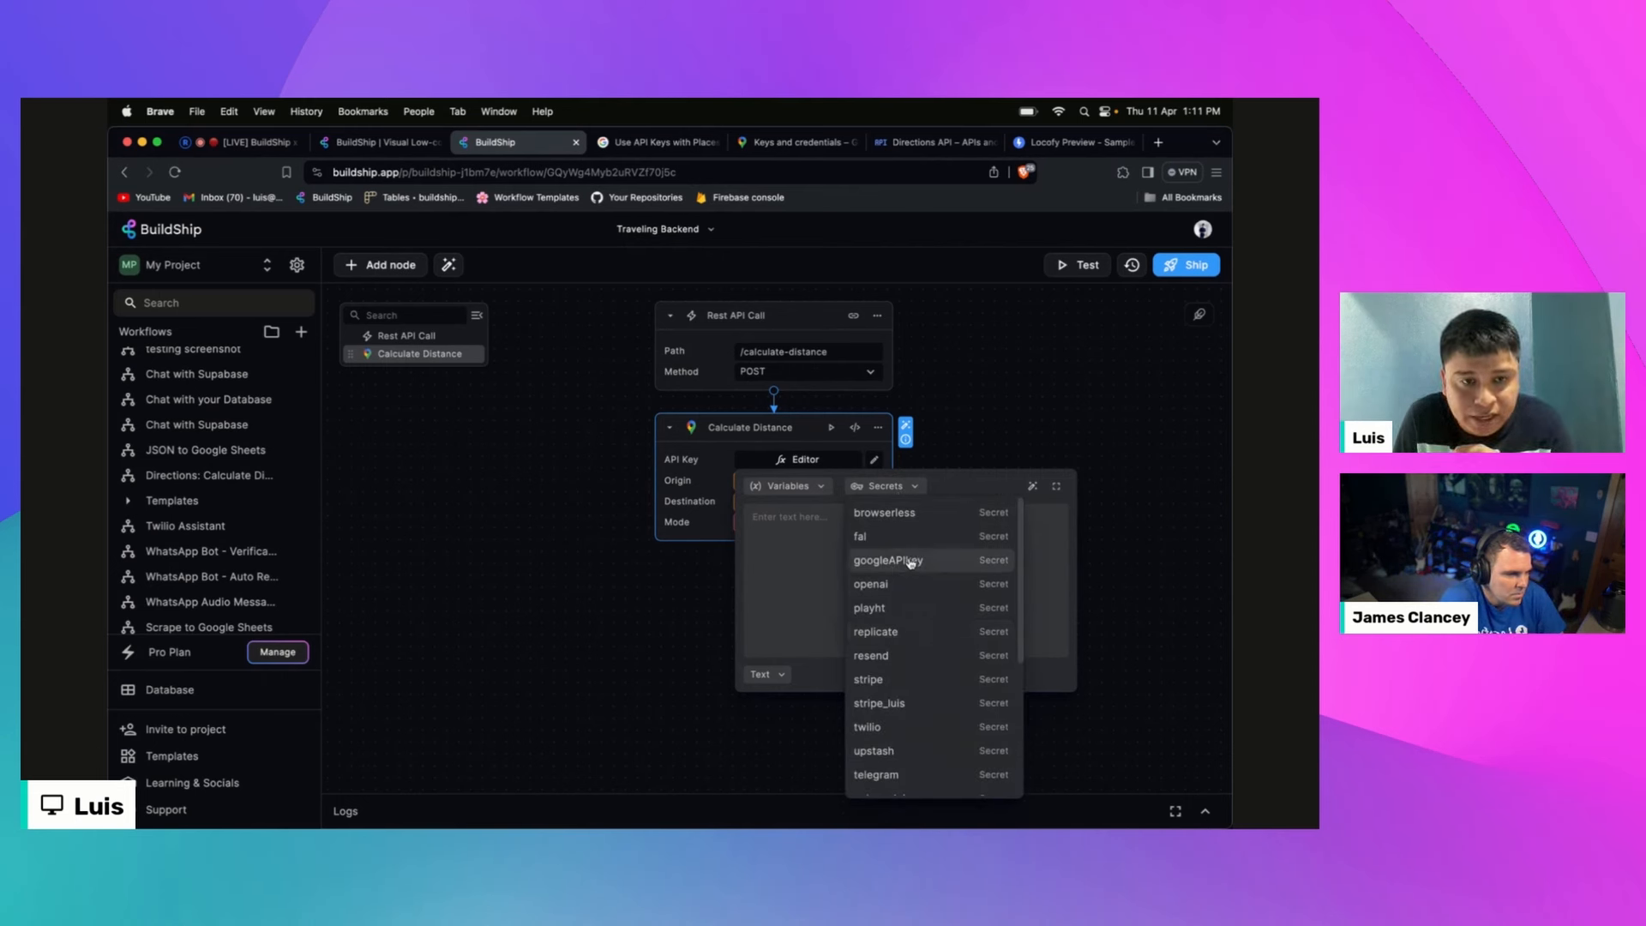
click(911, 562)
Step: Look through the available secrets and open the Secret Manager to review where a secret key is added, then return to the workflow
click(904, 487)
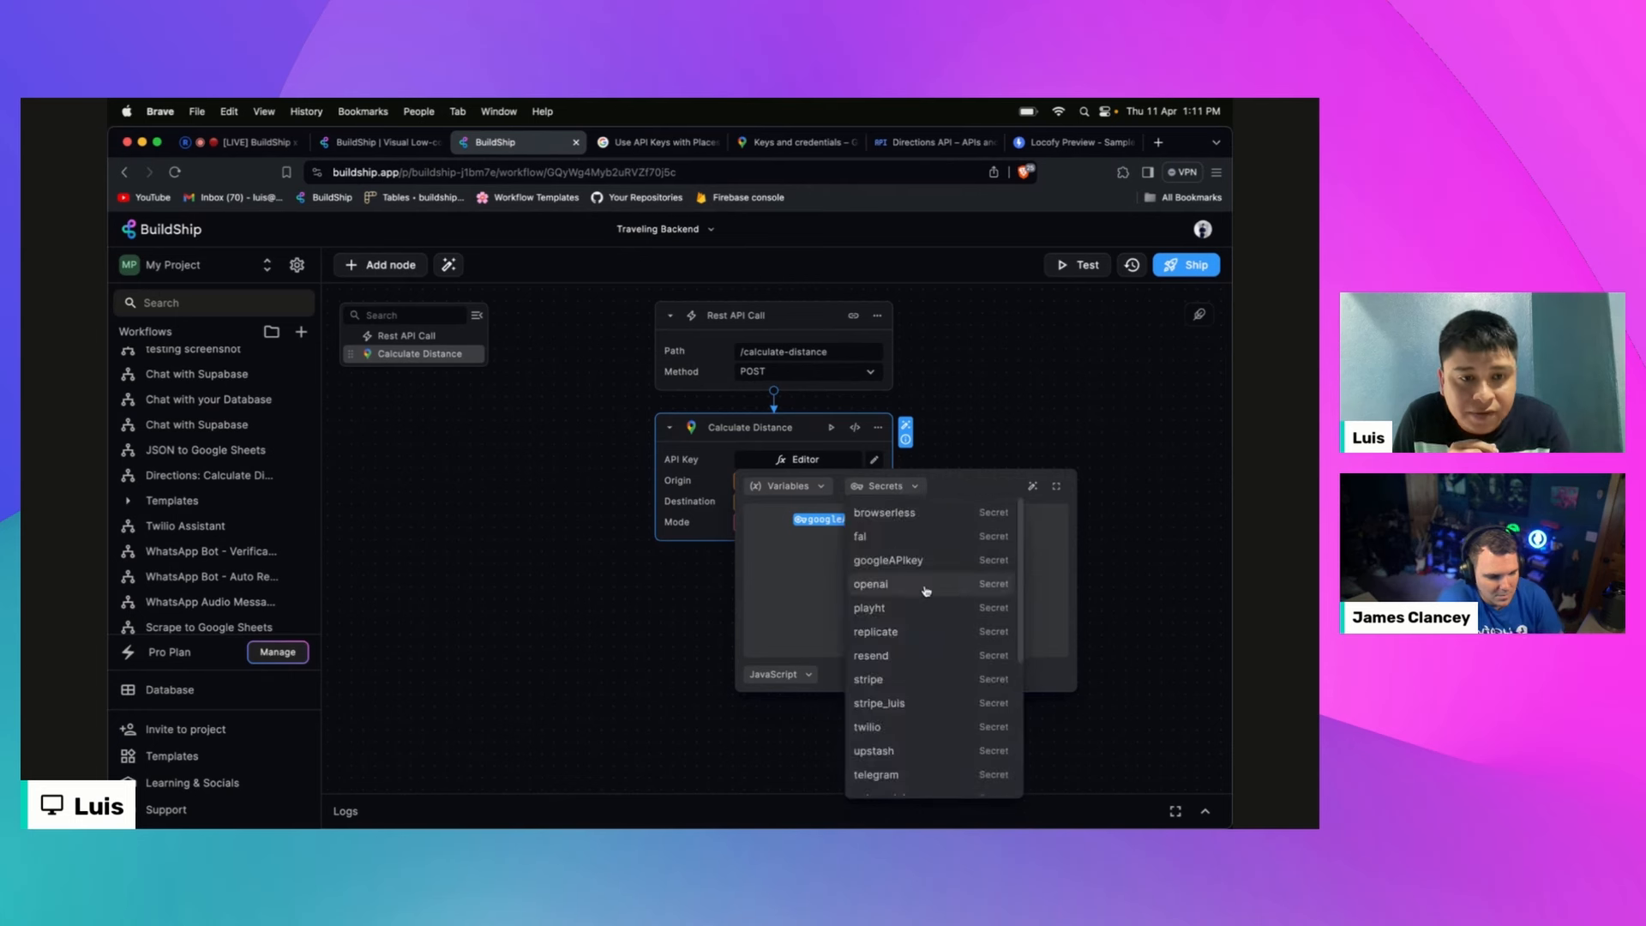
scroll(924, 592, down, 3)
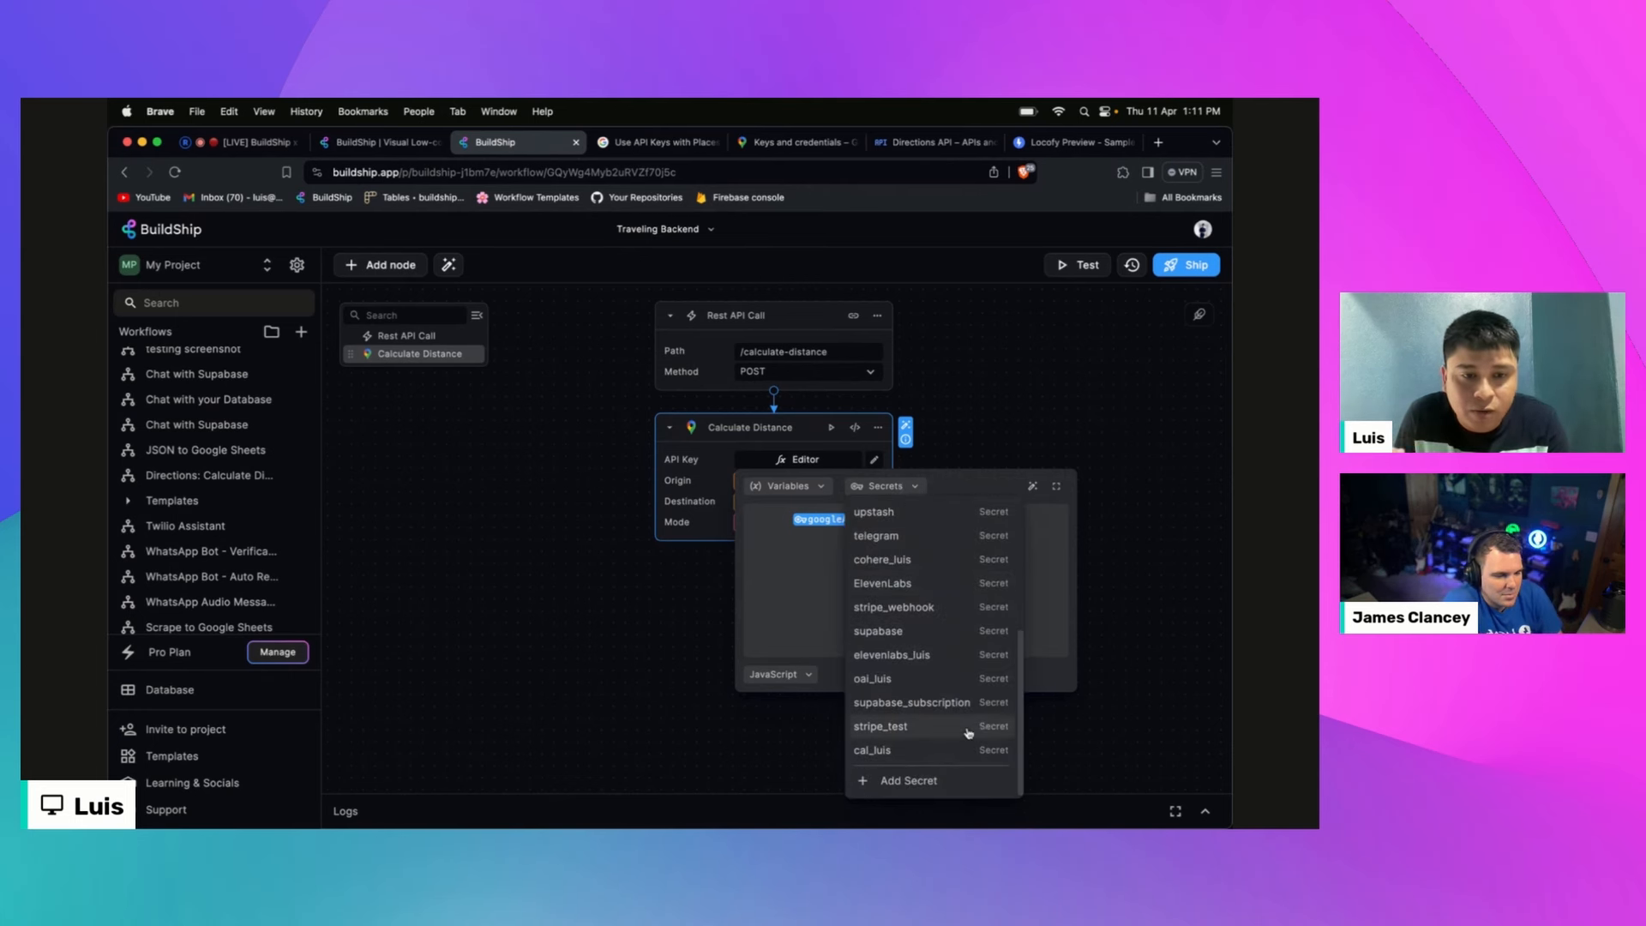
click(916, 781)
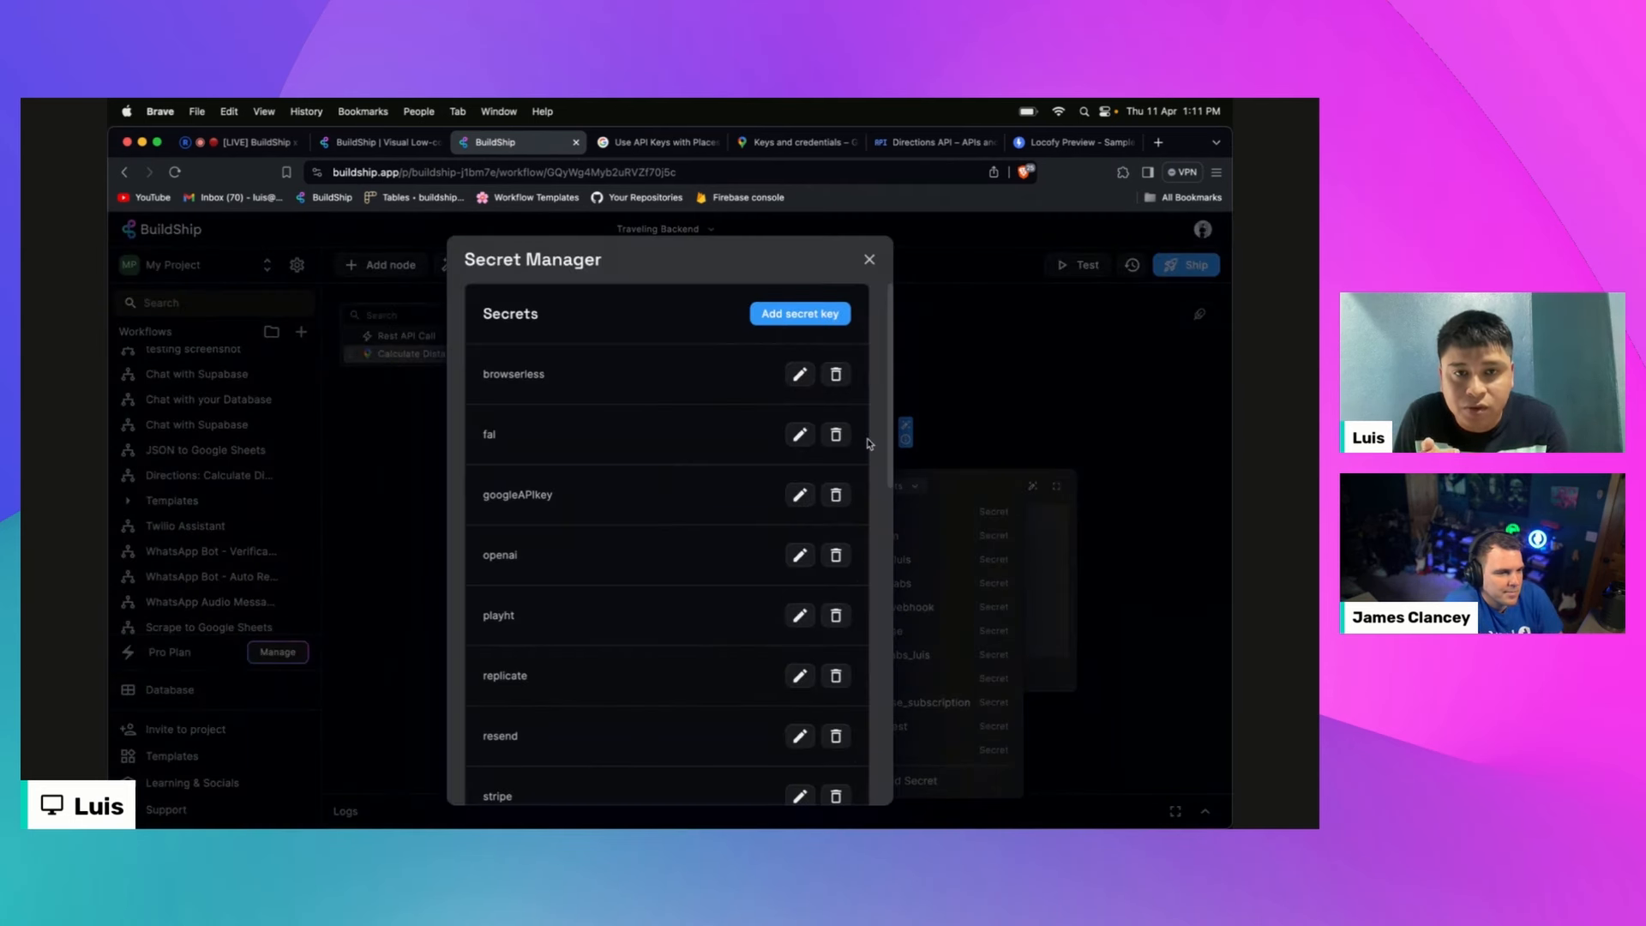
click(805, 319)
click(781, 412)
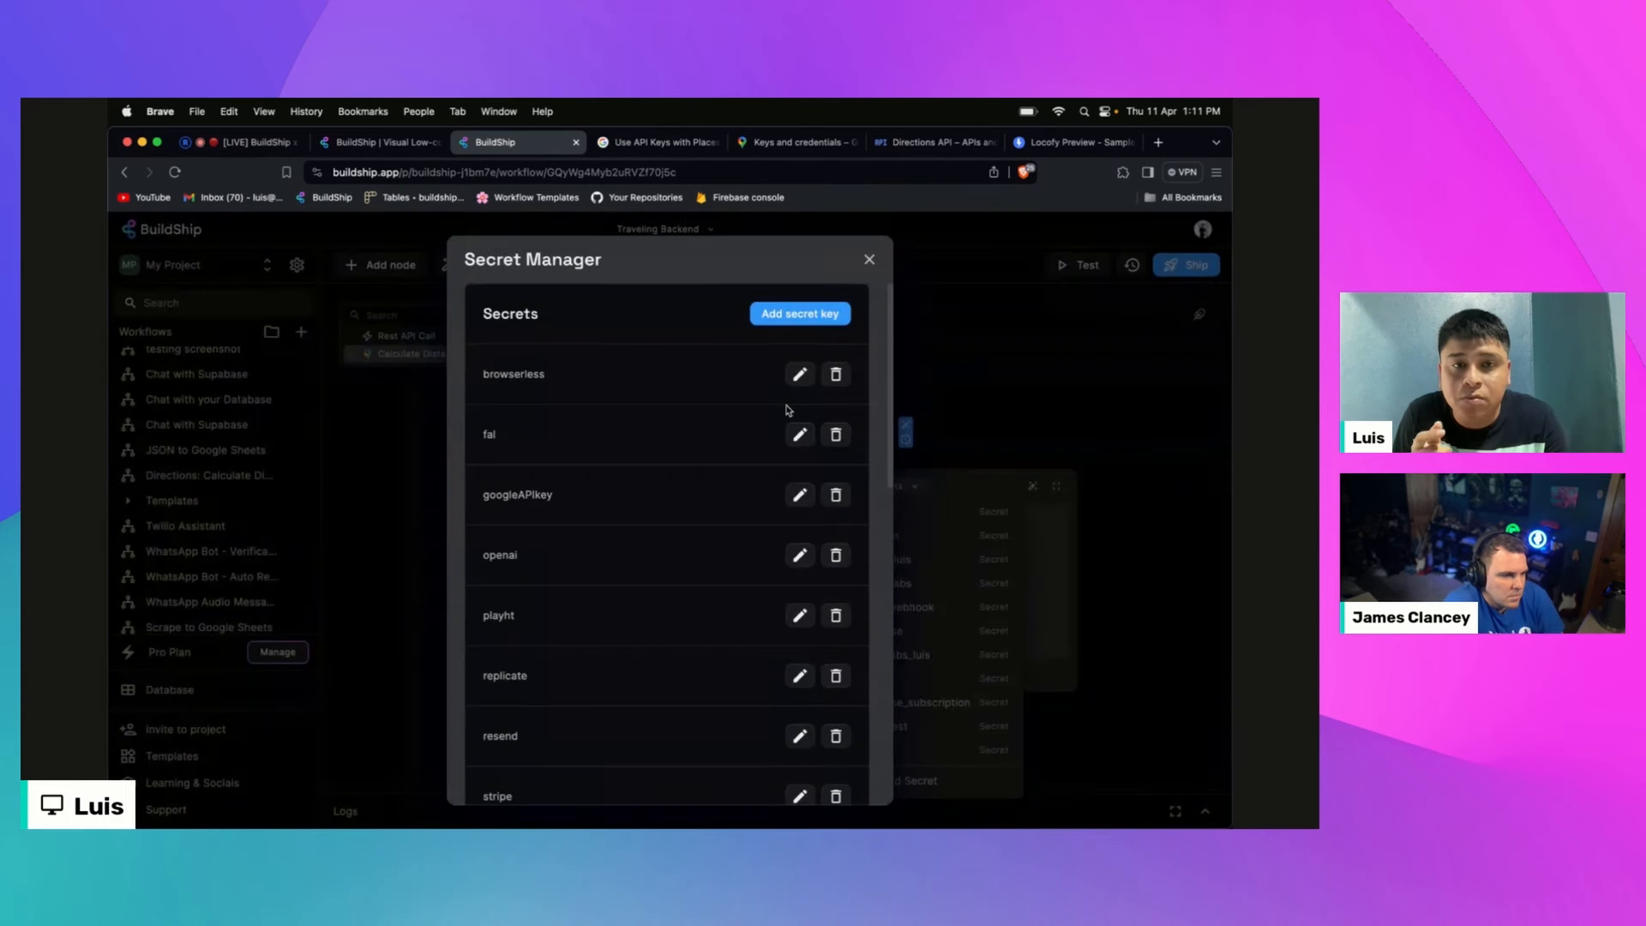
click(868, 259)
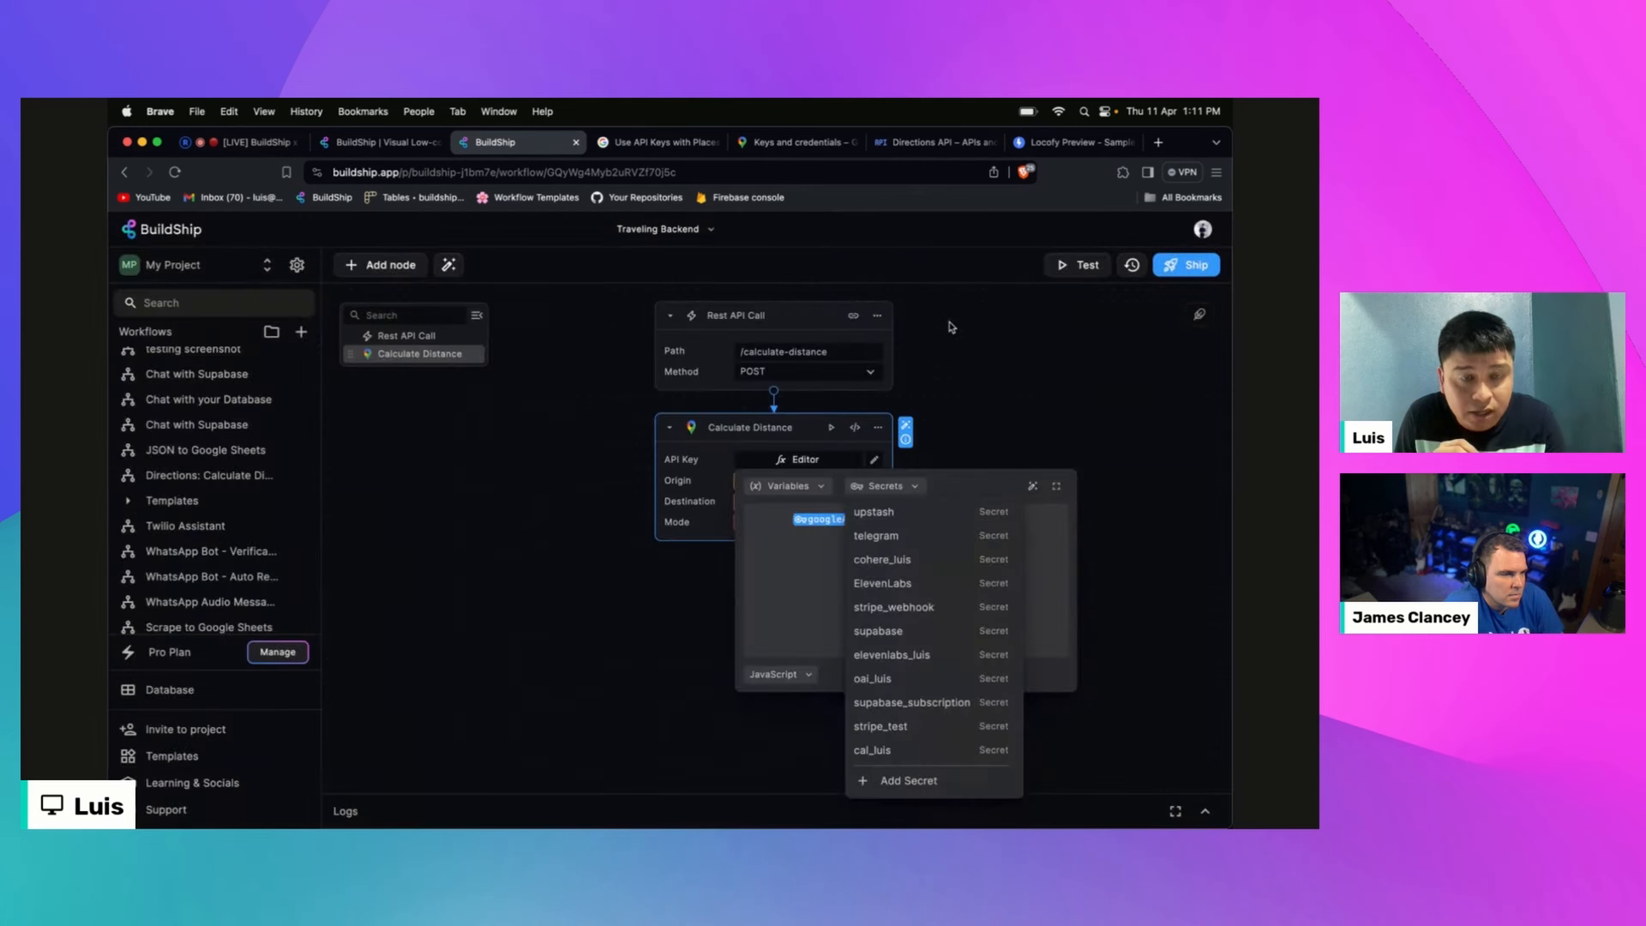
click(961, 344)
click(984, 356)
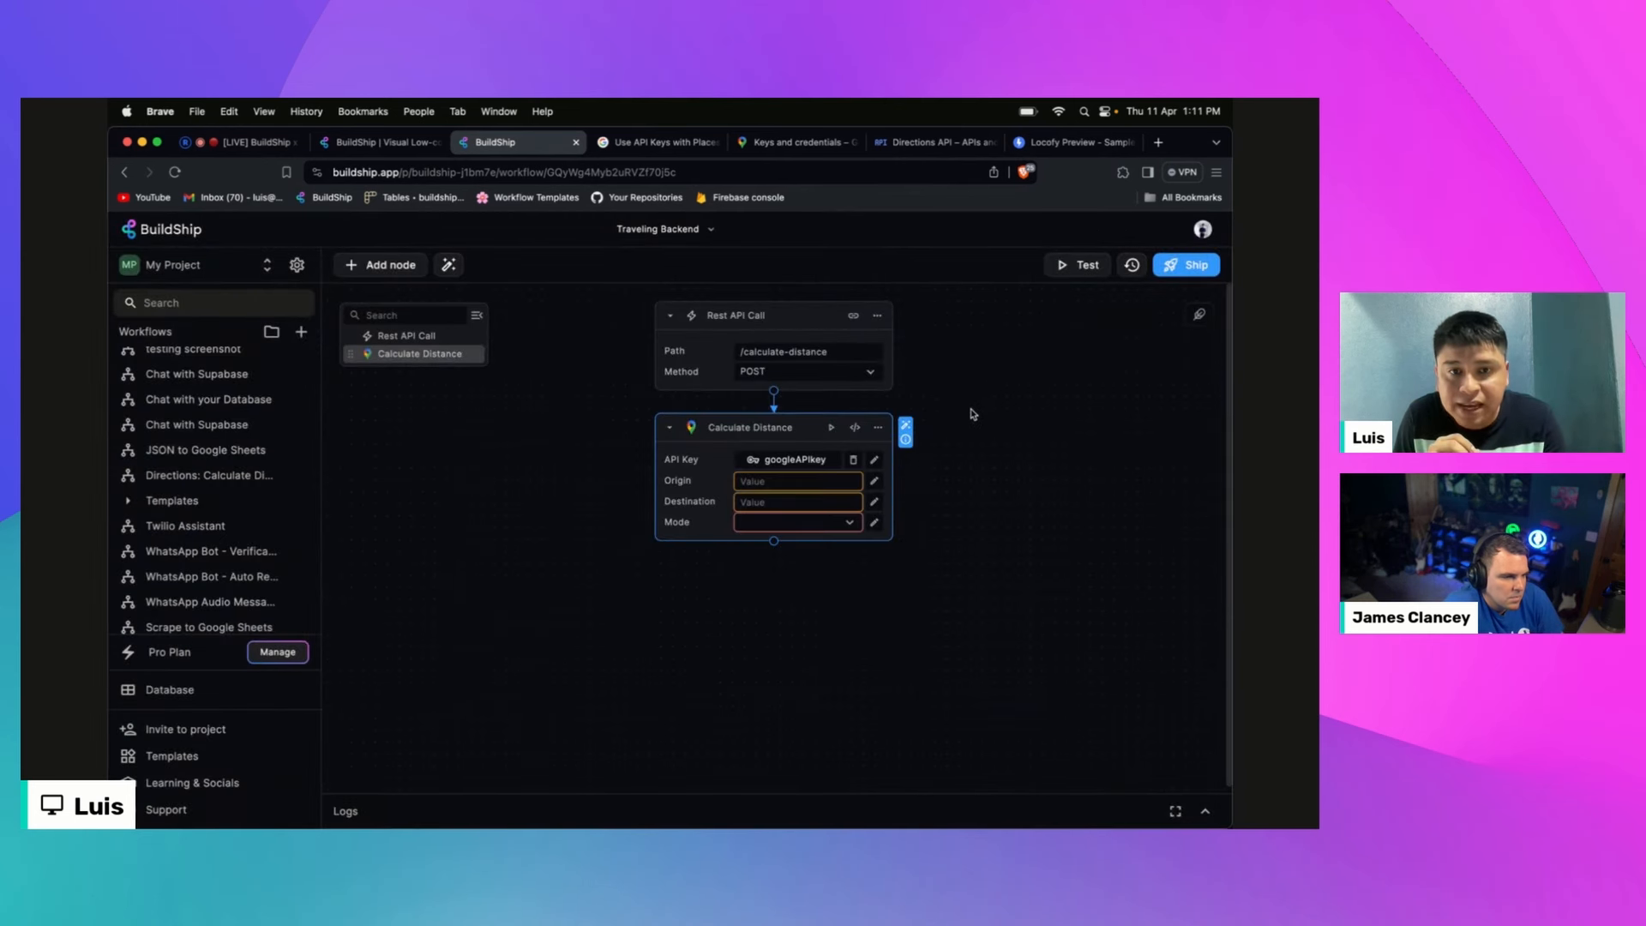
Step: Set the Calculate Distance node's Mode to Driving
scroll(1018, 412, down, 1)
mouse_move(686, 479)
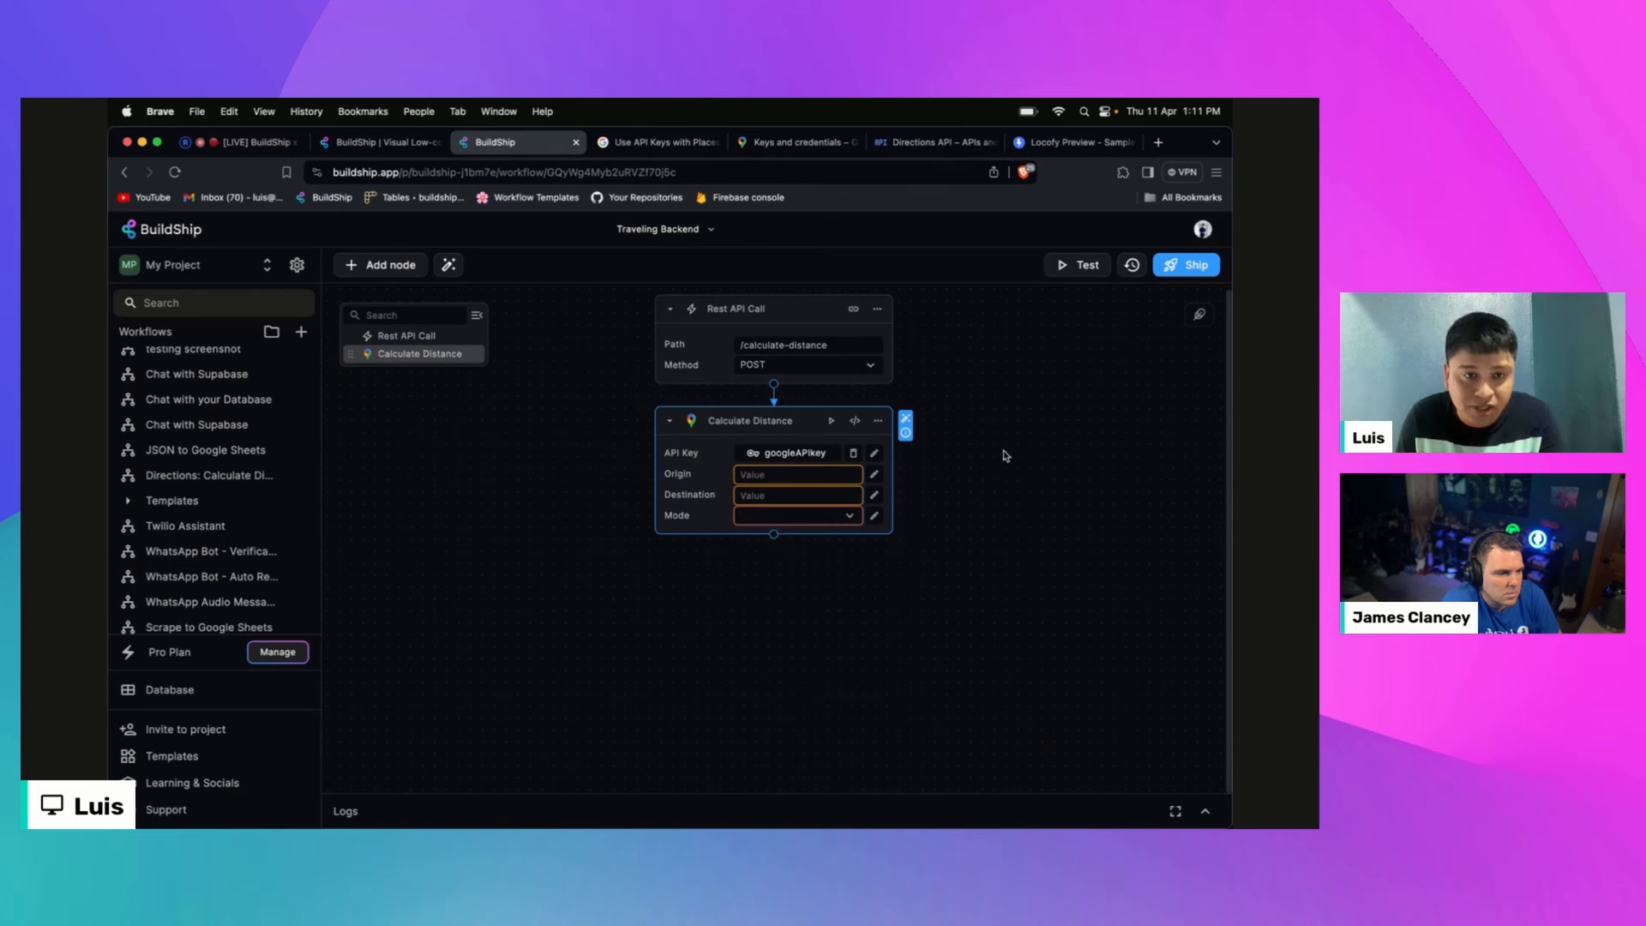
click(855, 515)
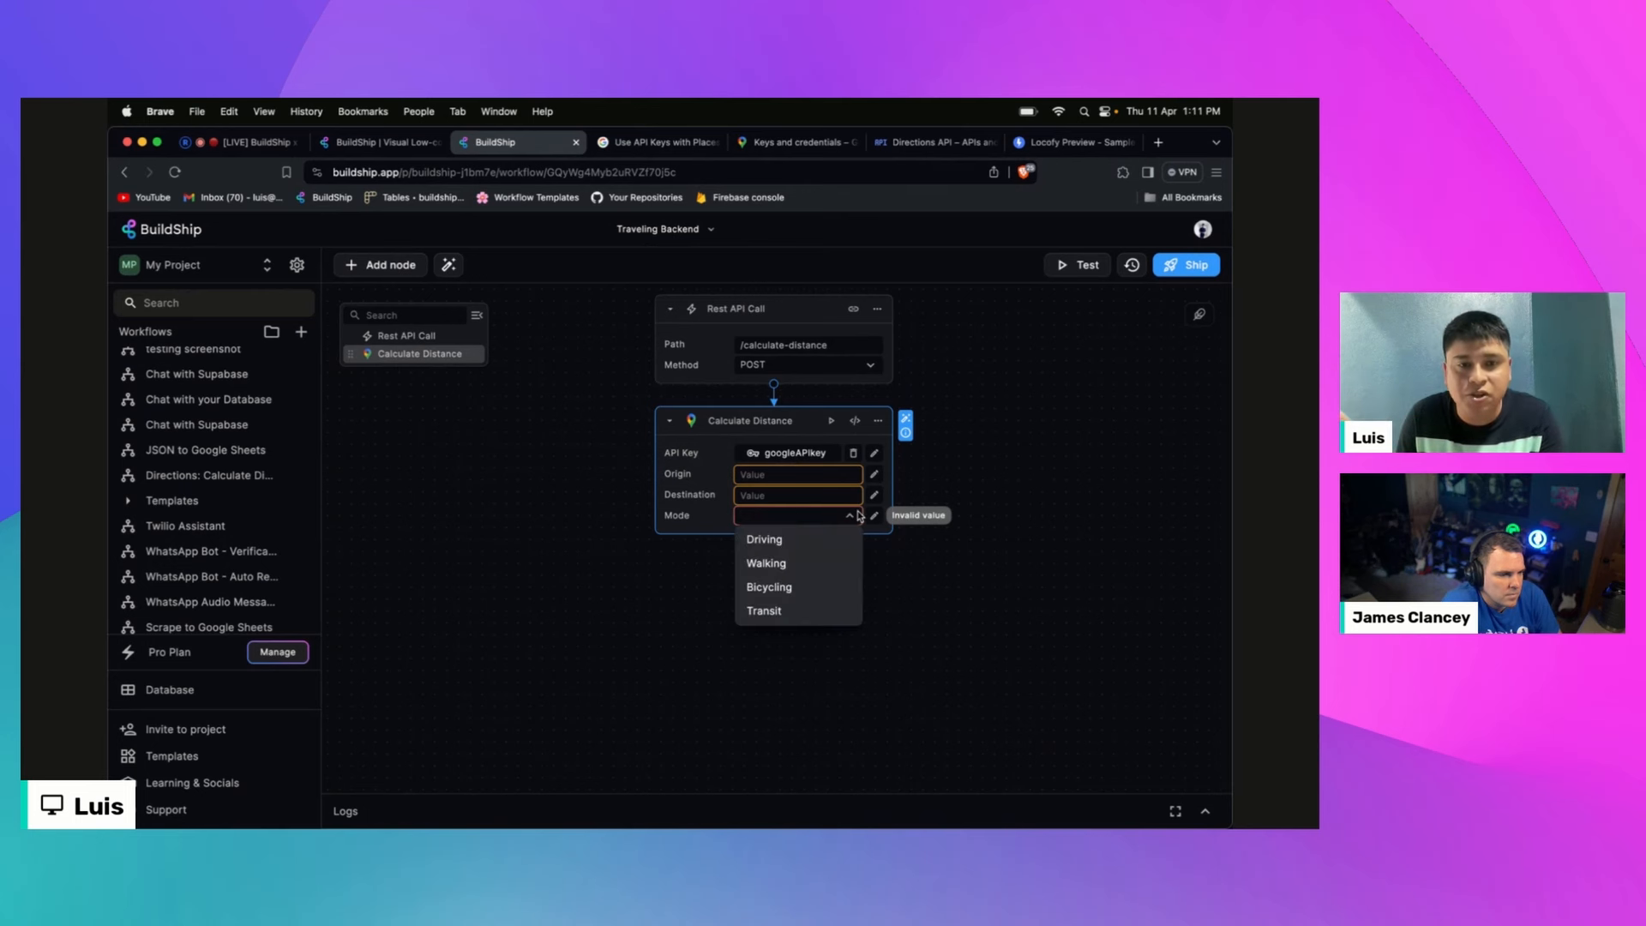
click(810, 539)
click(1031, 417)
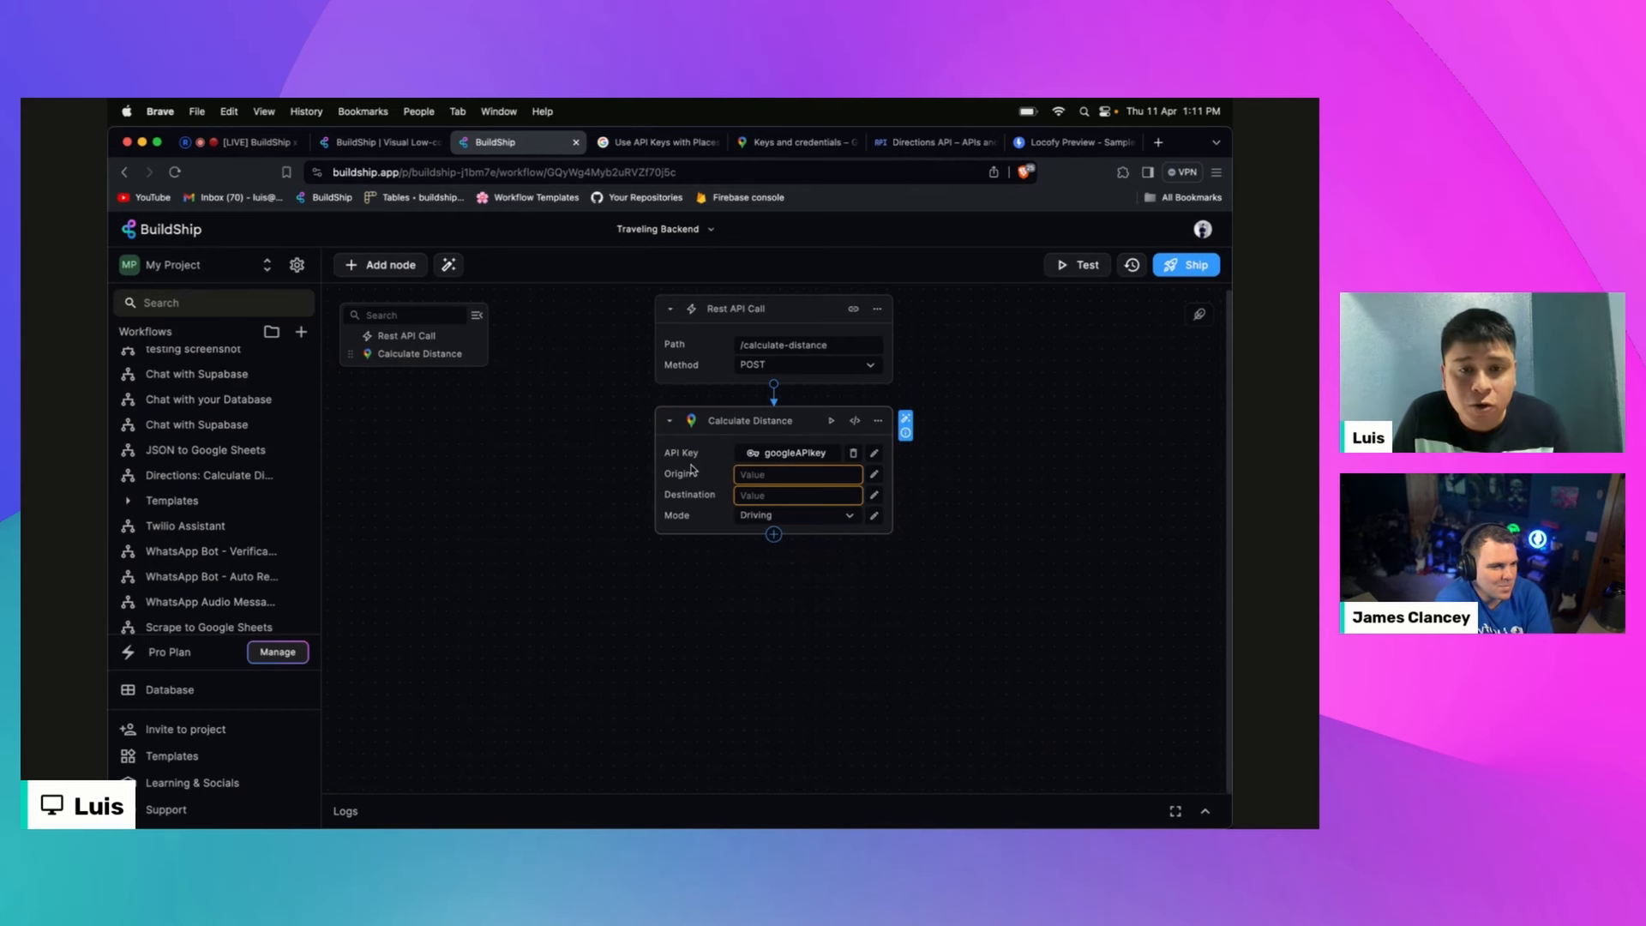
Step: Set the Calculate Distance node's Origin to the Start variable from the request body
scroll(1048, 402, up, 1)
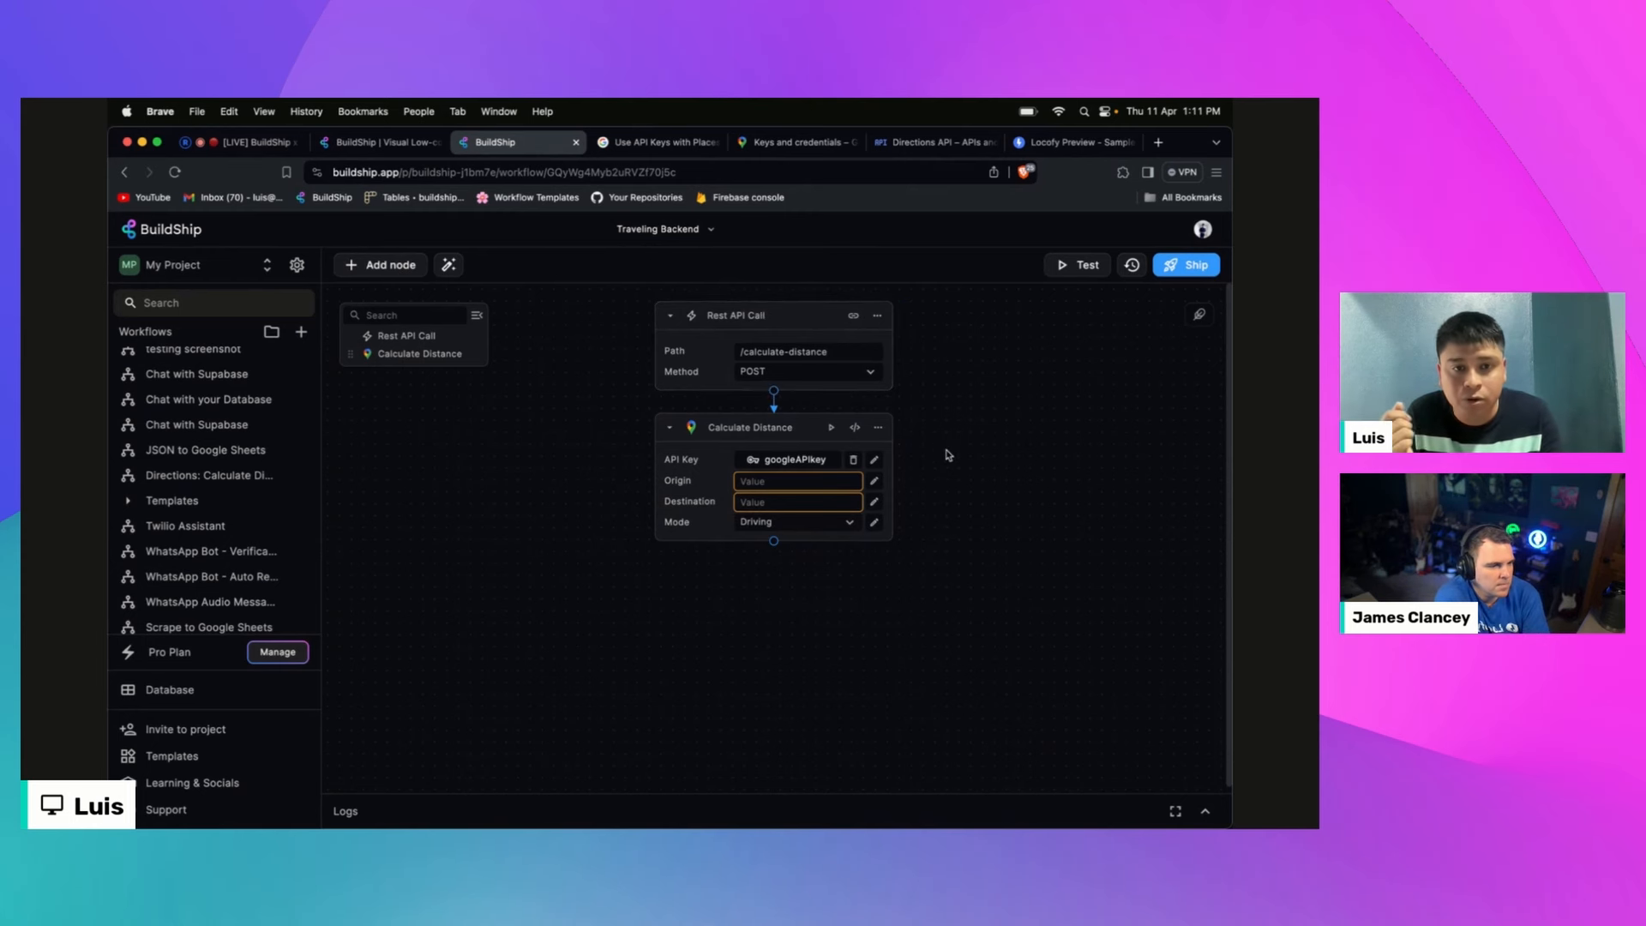
click(874, 481)
click(819, 507)
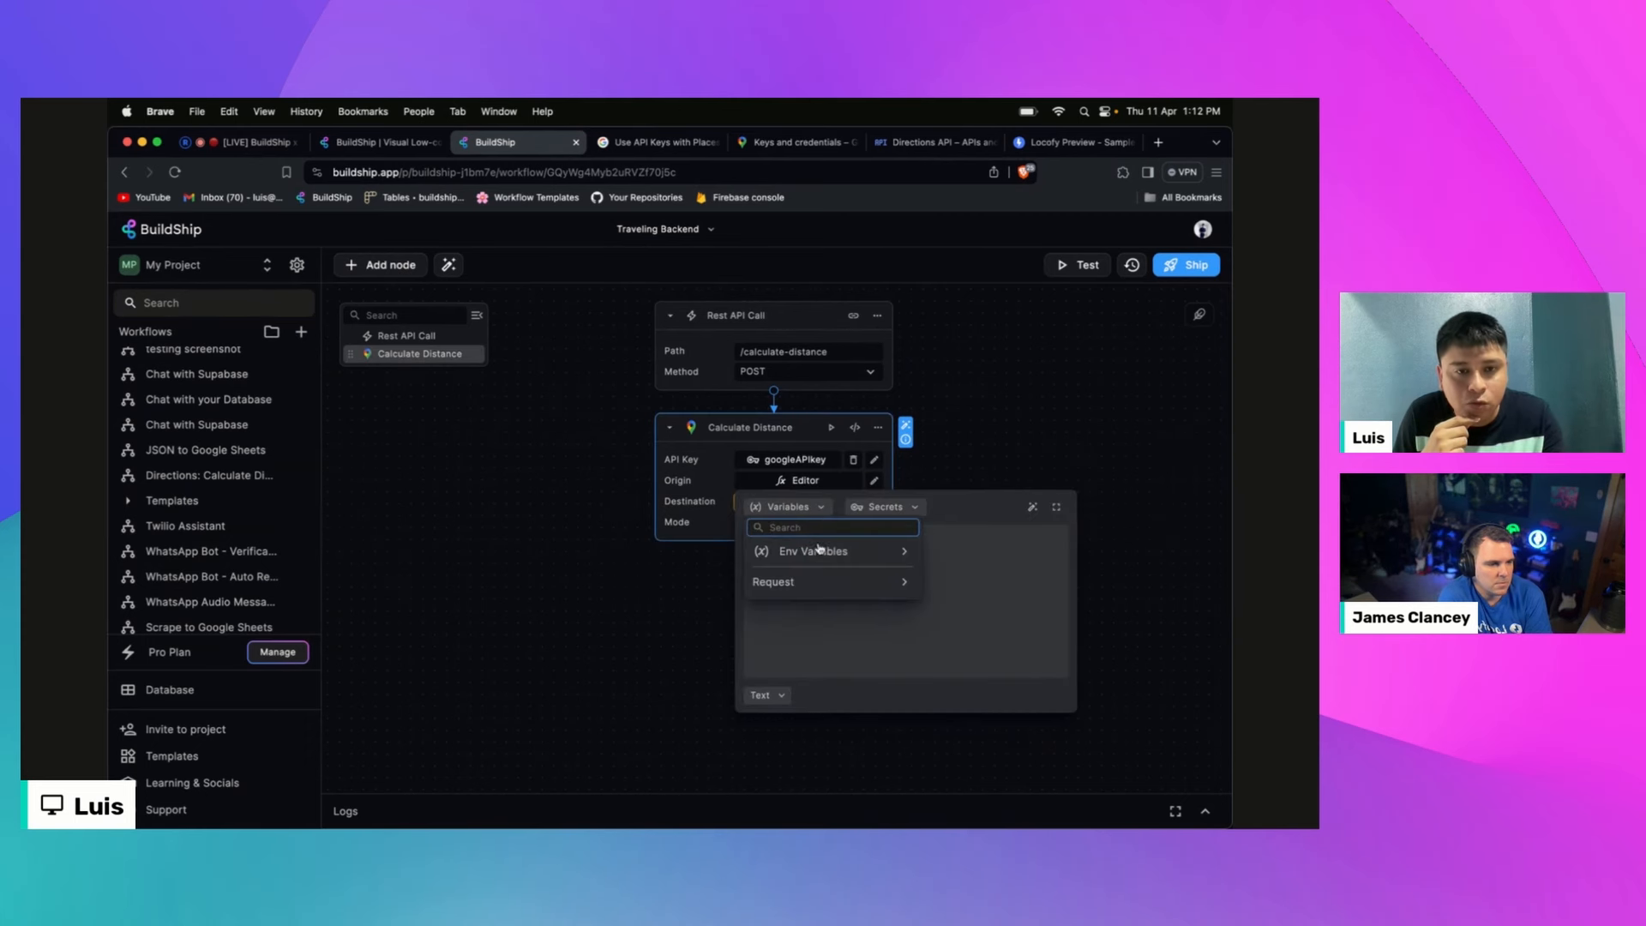
click(822, 582)
click(835, 601)
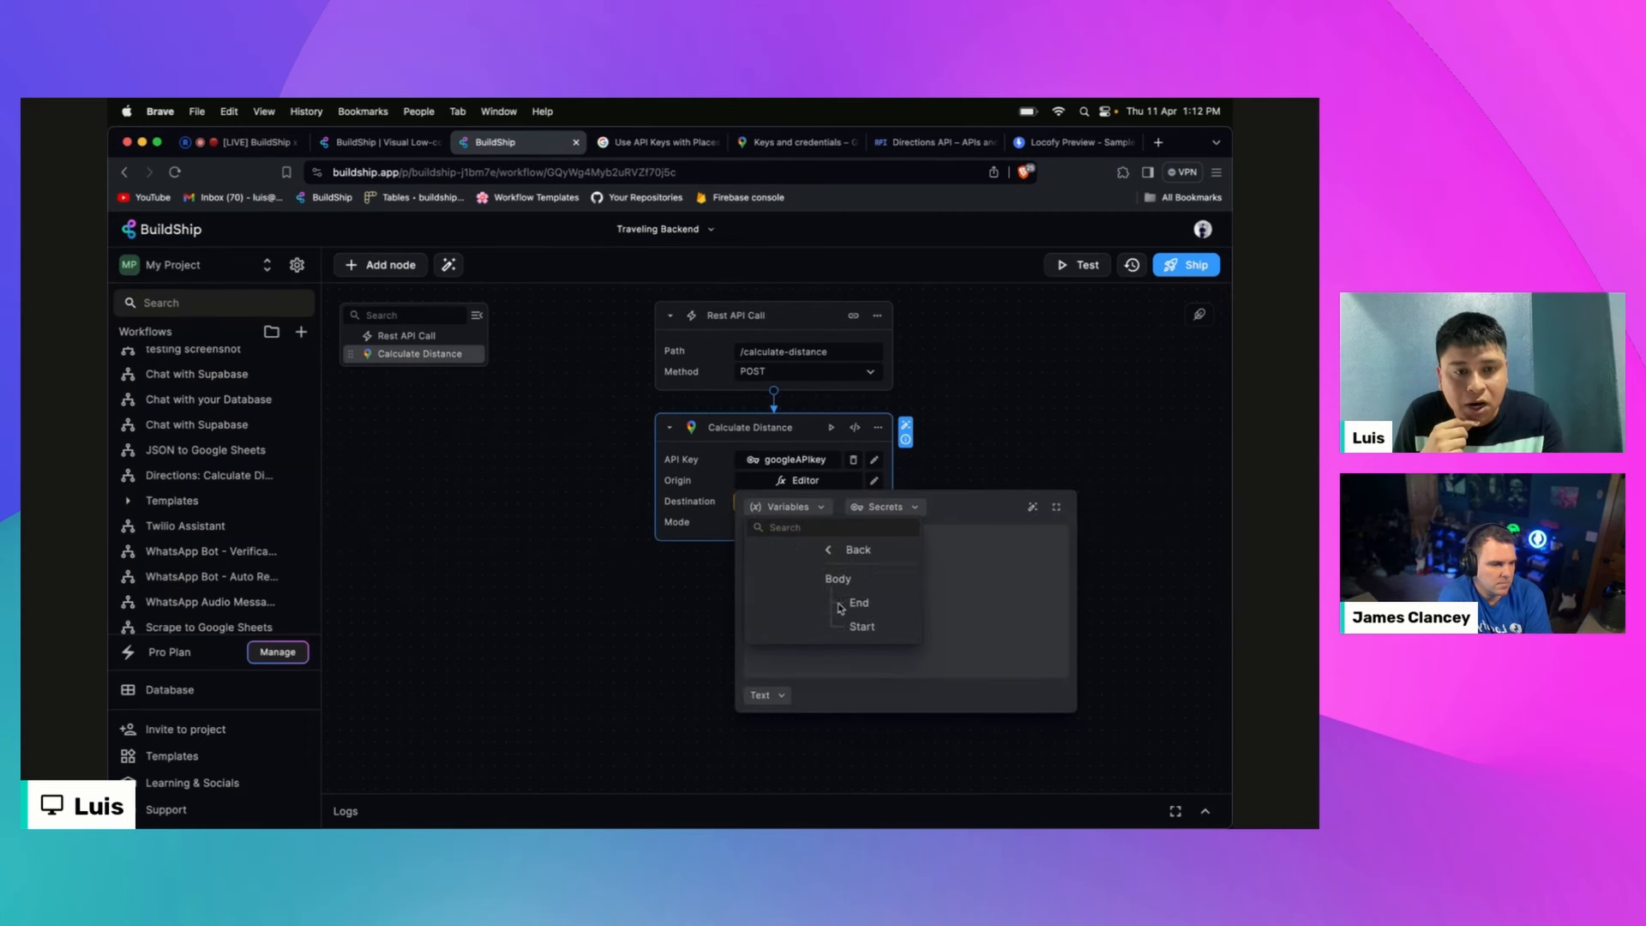
click(857, 627)
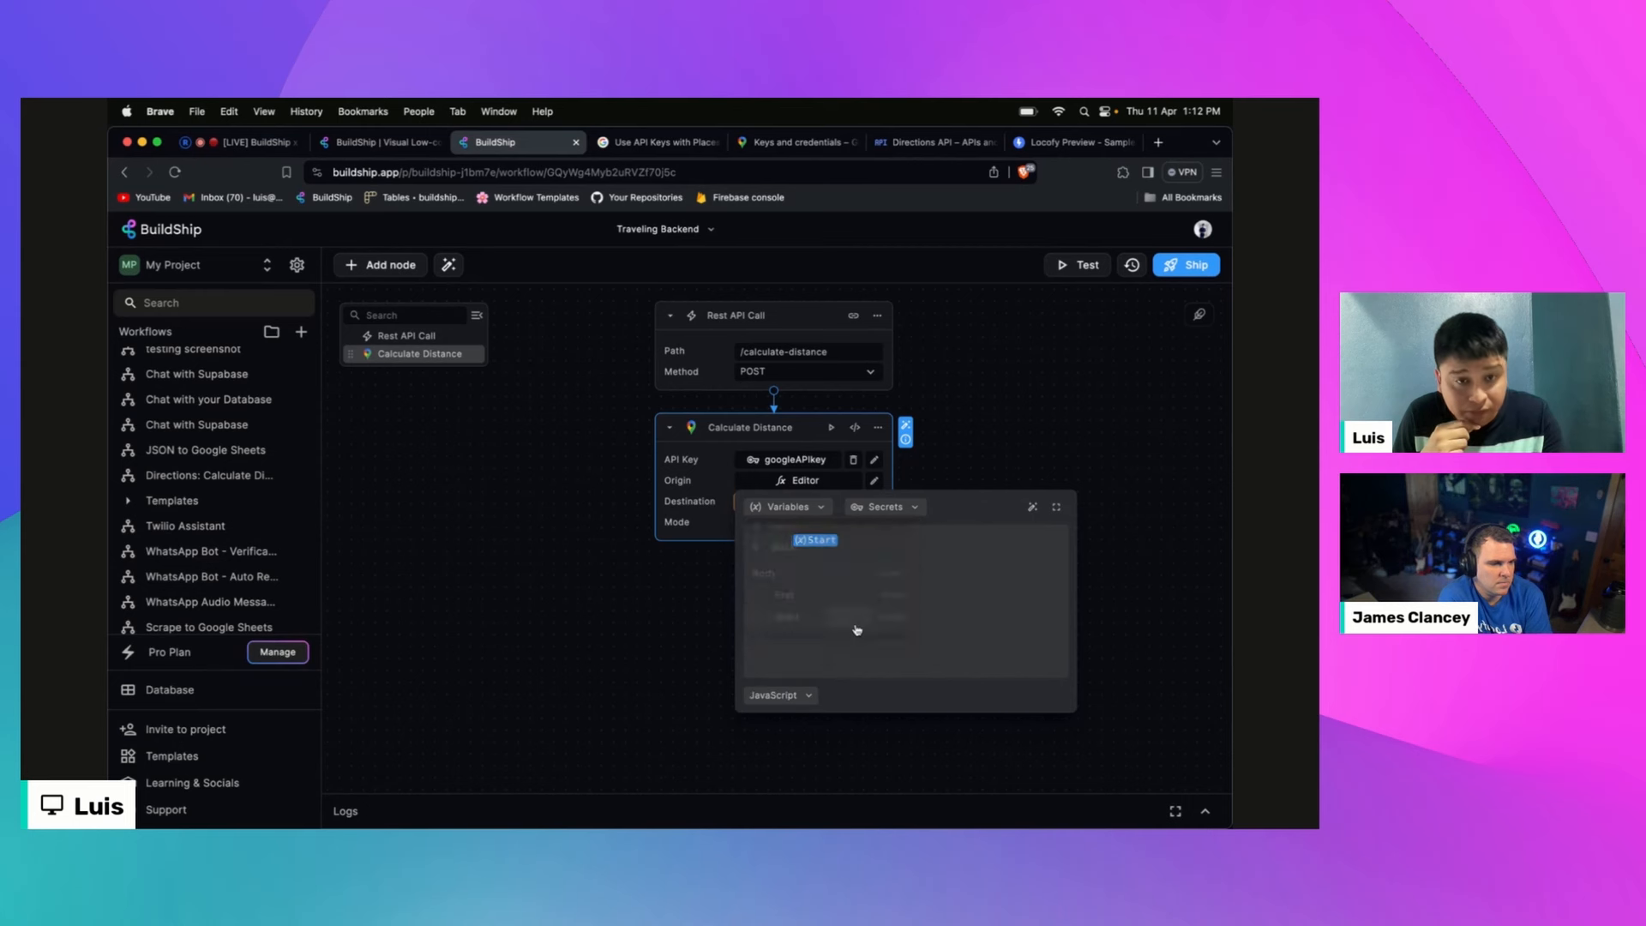
click(1028, 425)
Step: Set the Calculate Distance node's Destination to the End variable from the request body
click(874, 501)
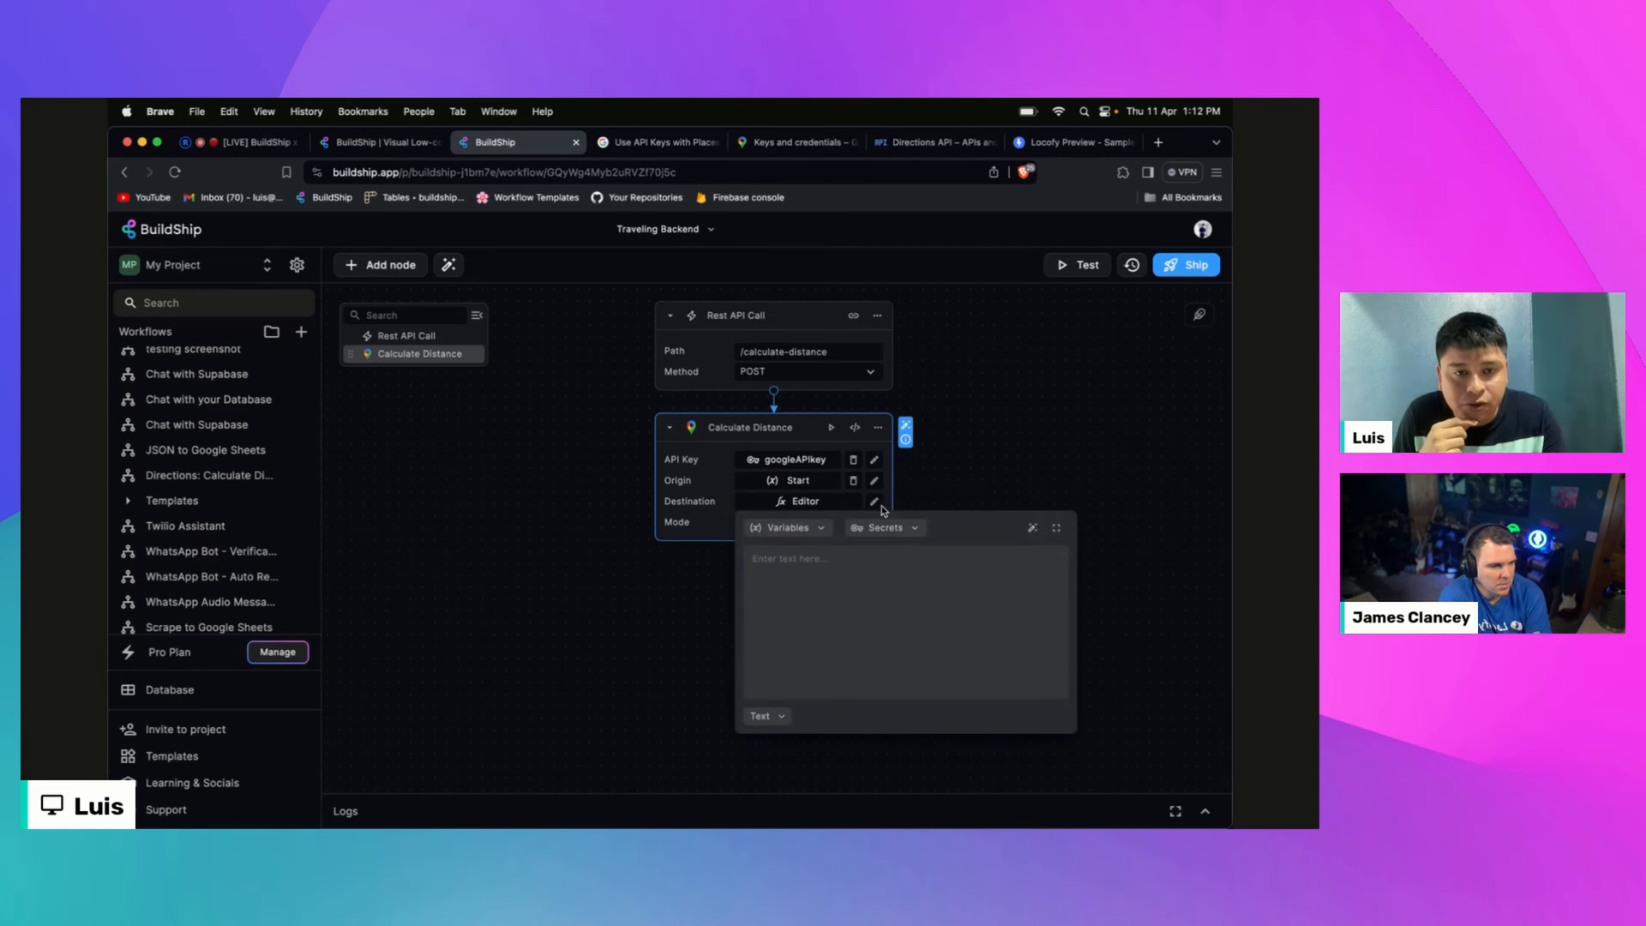
click(820, 530)
click(853, 599)
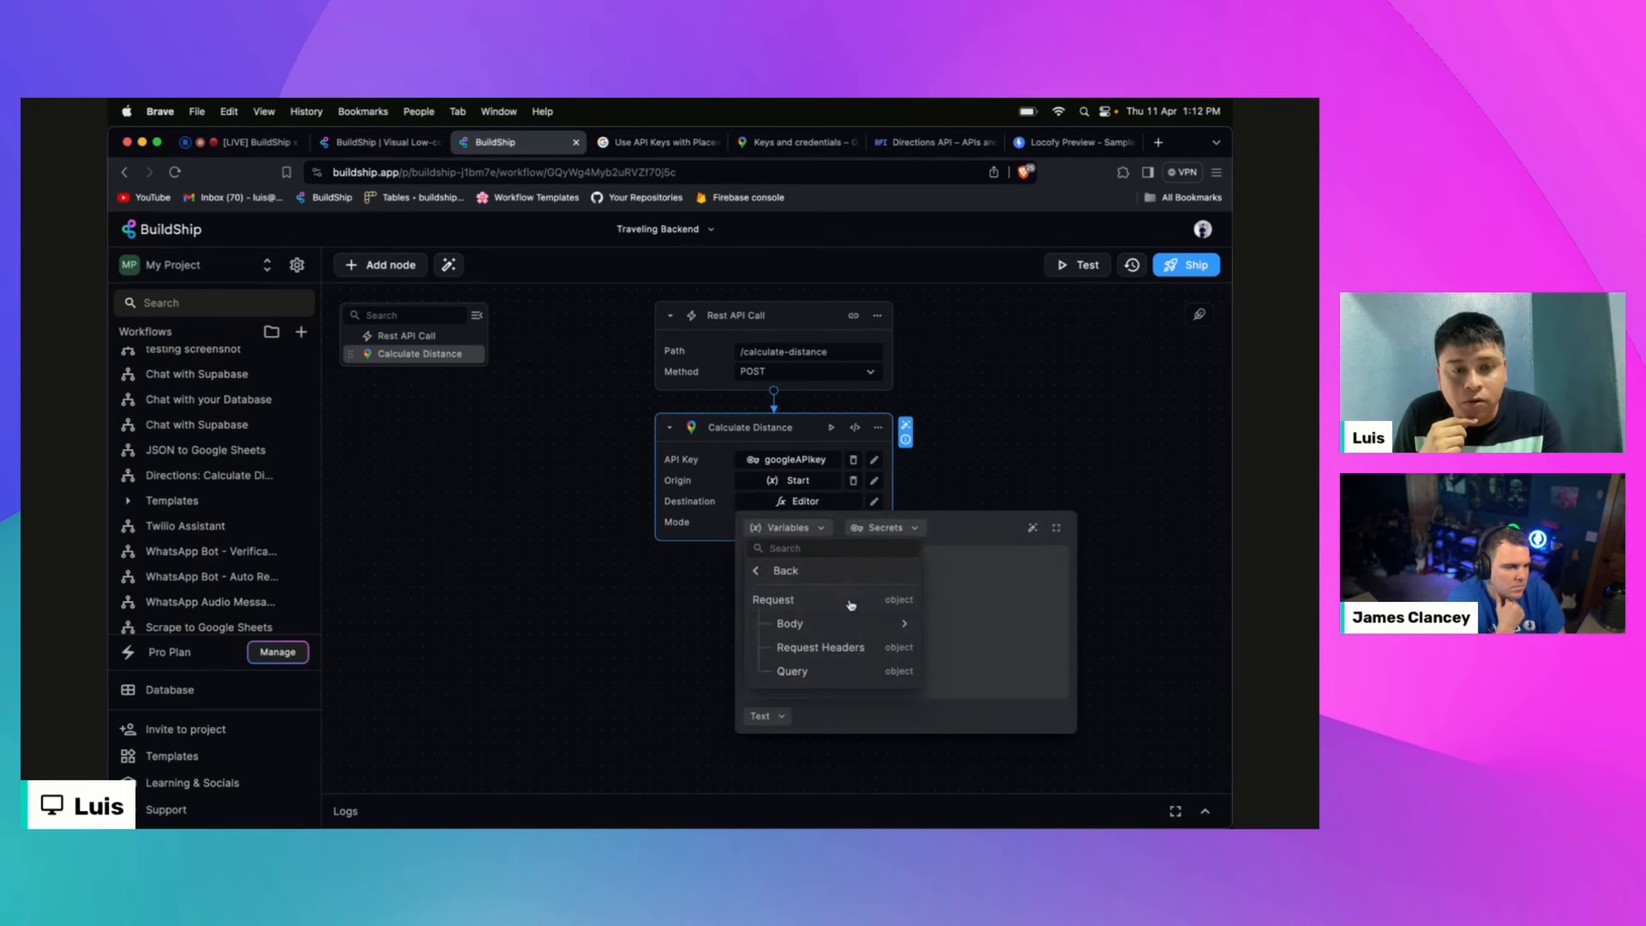
click(850, 621)
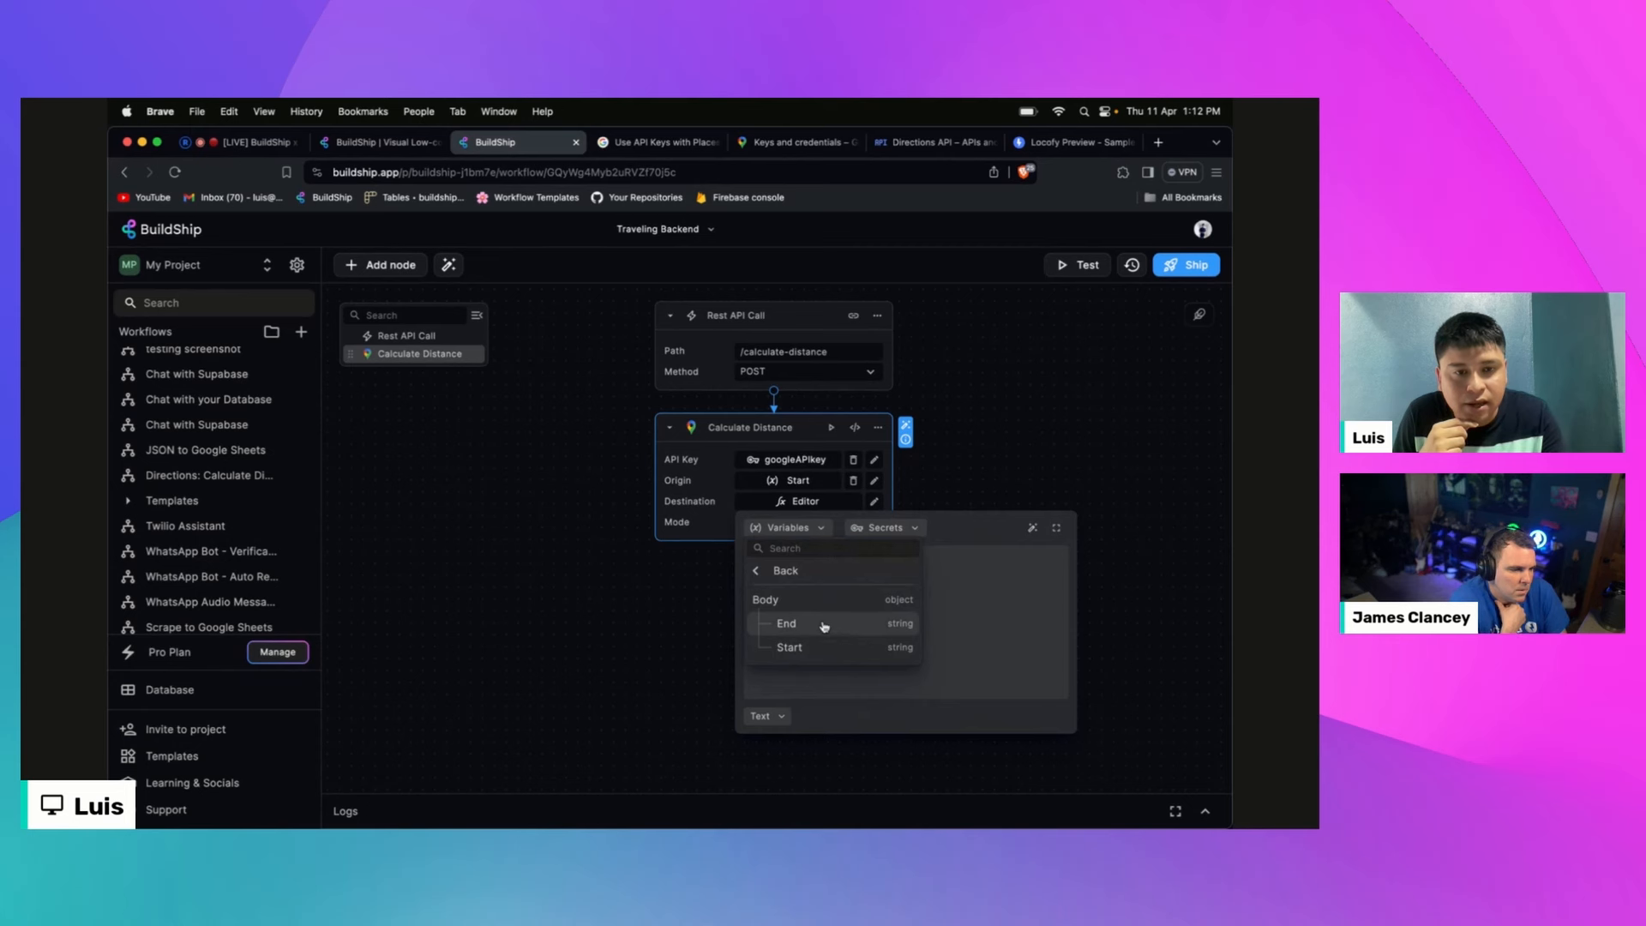
click(824, 626)
click(1047, 390)
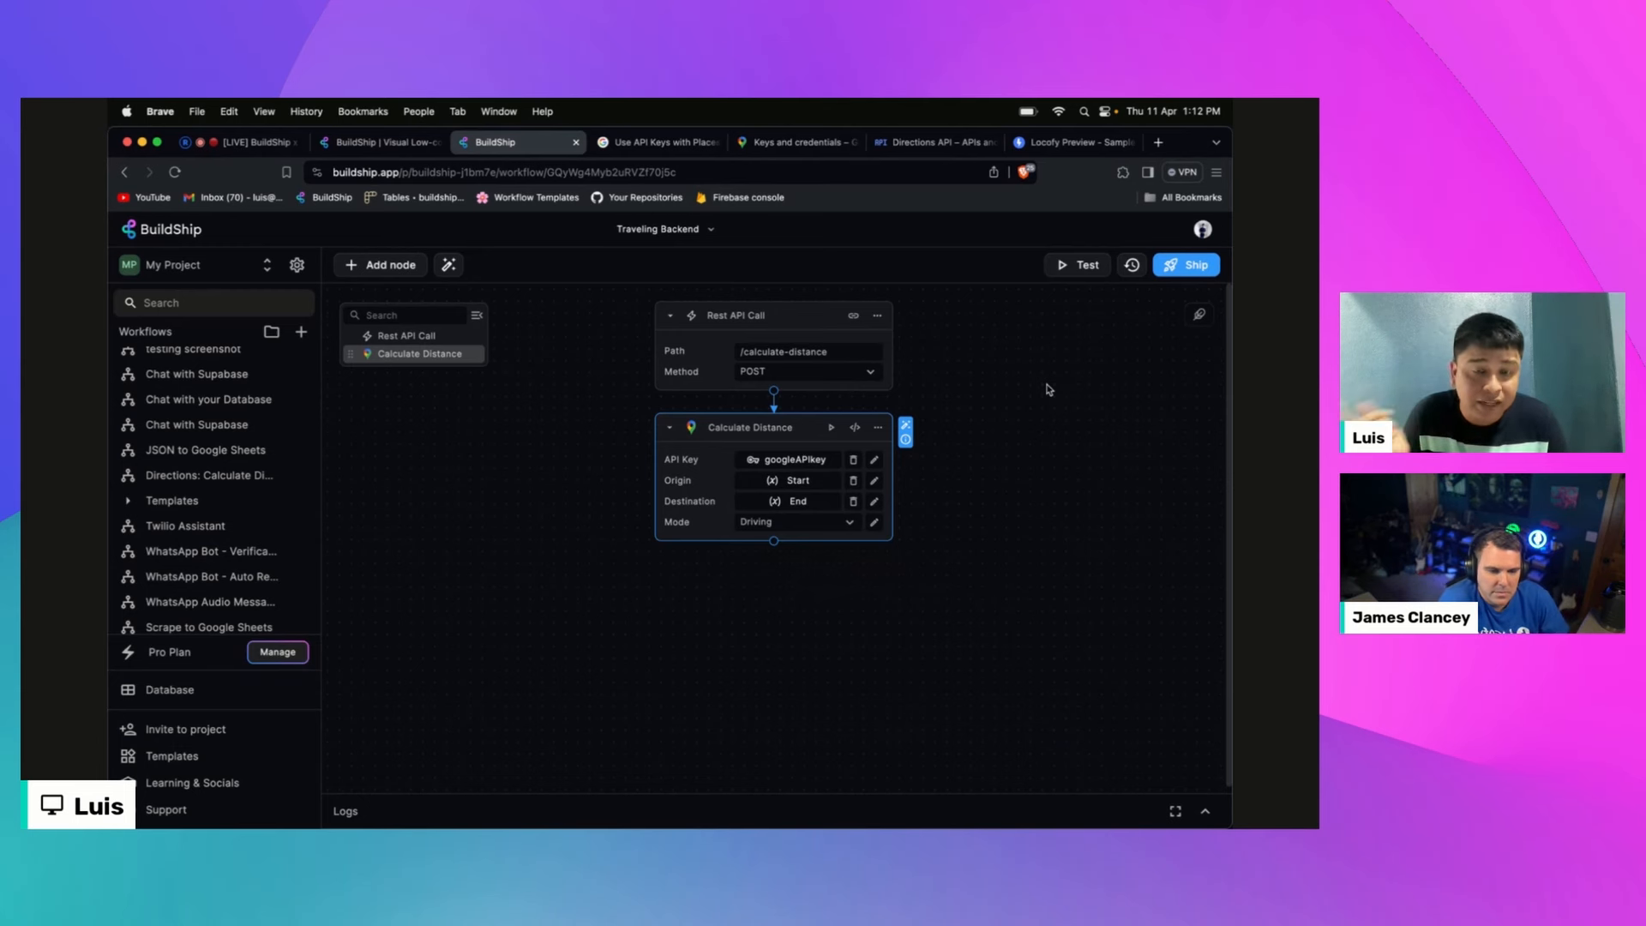
Step: Search the node library for "object" between the Rest API Call and Calculate Distance nodes, and close it without adding a node
click(770, 396)
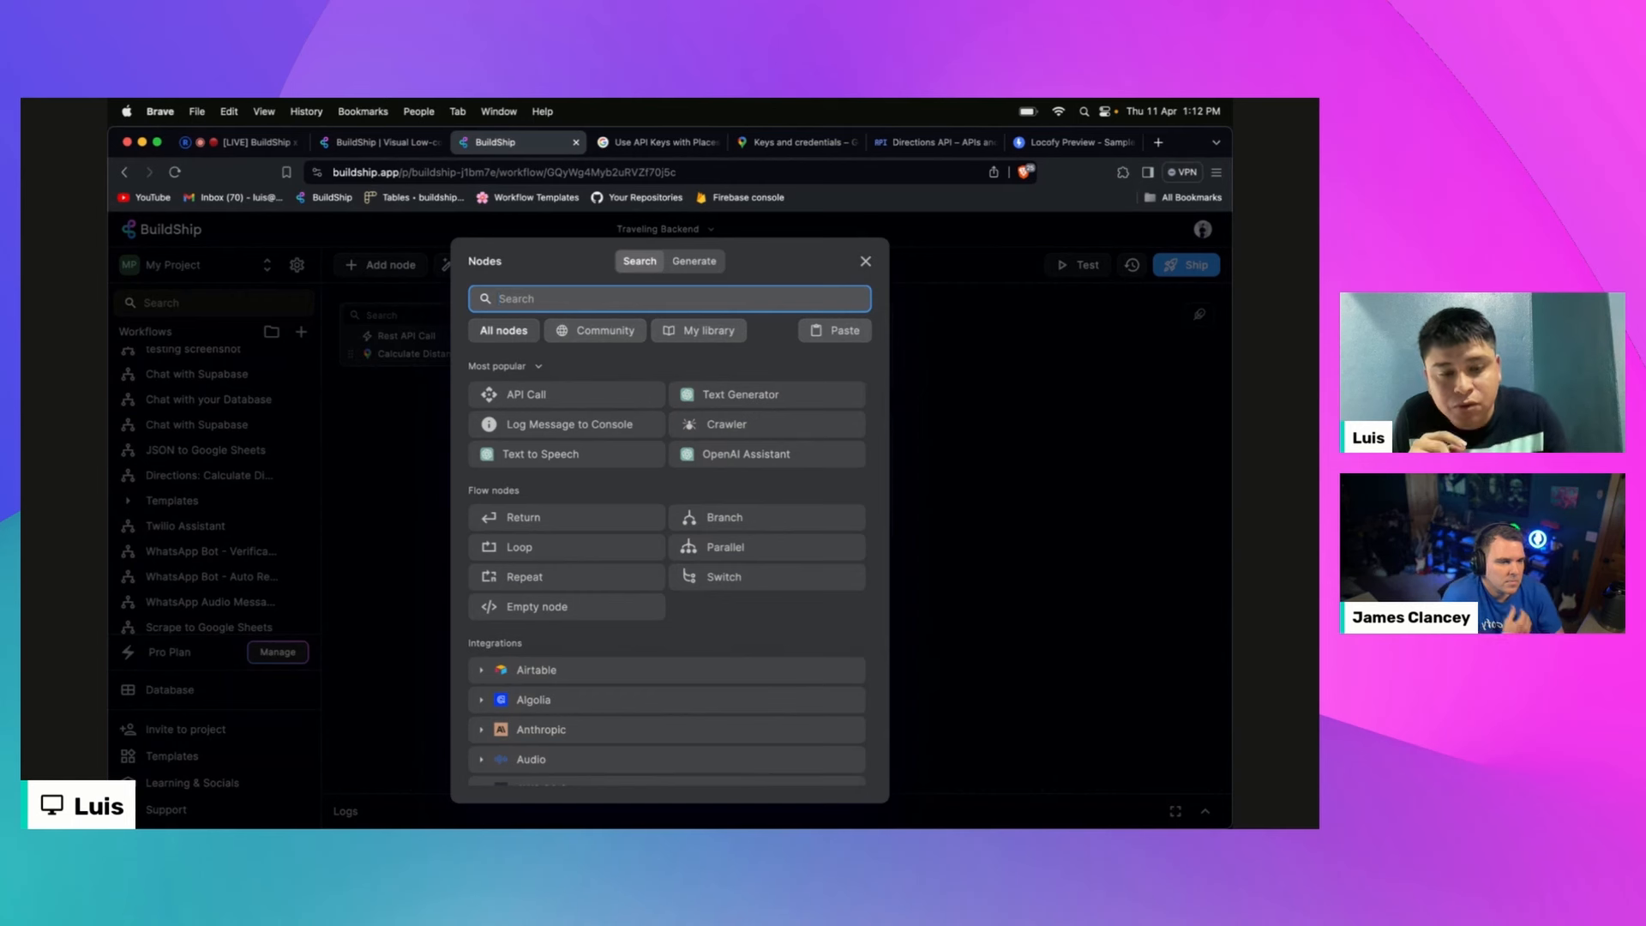
text(object)
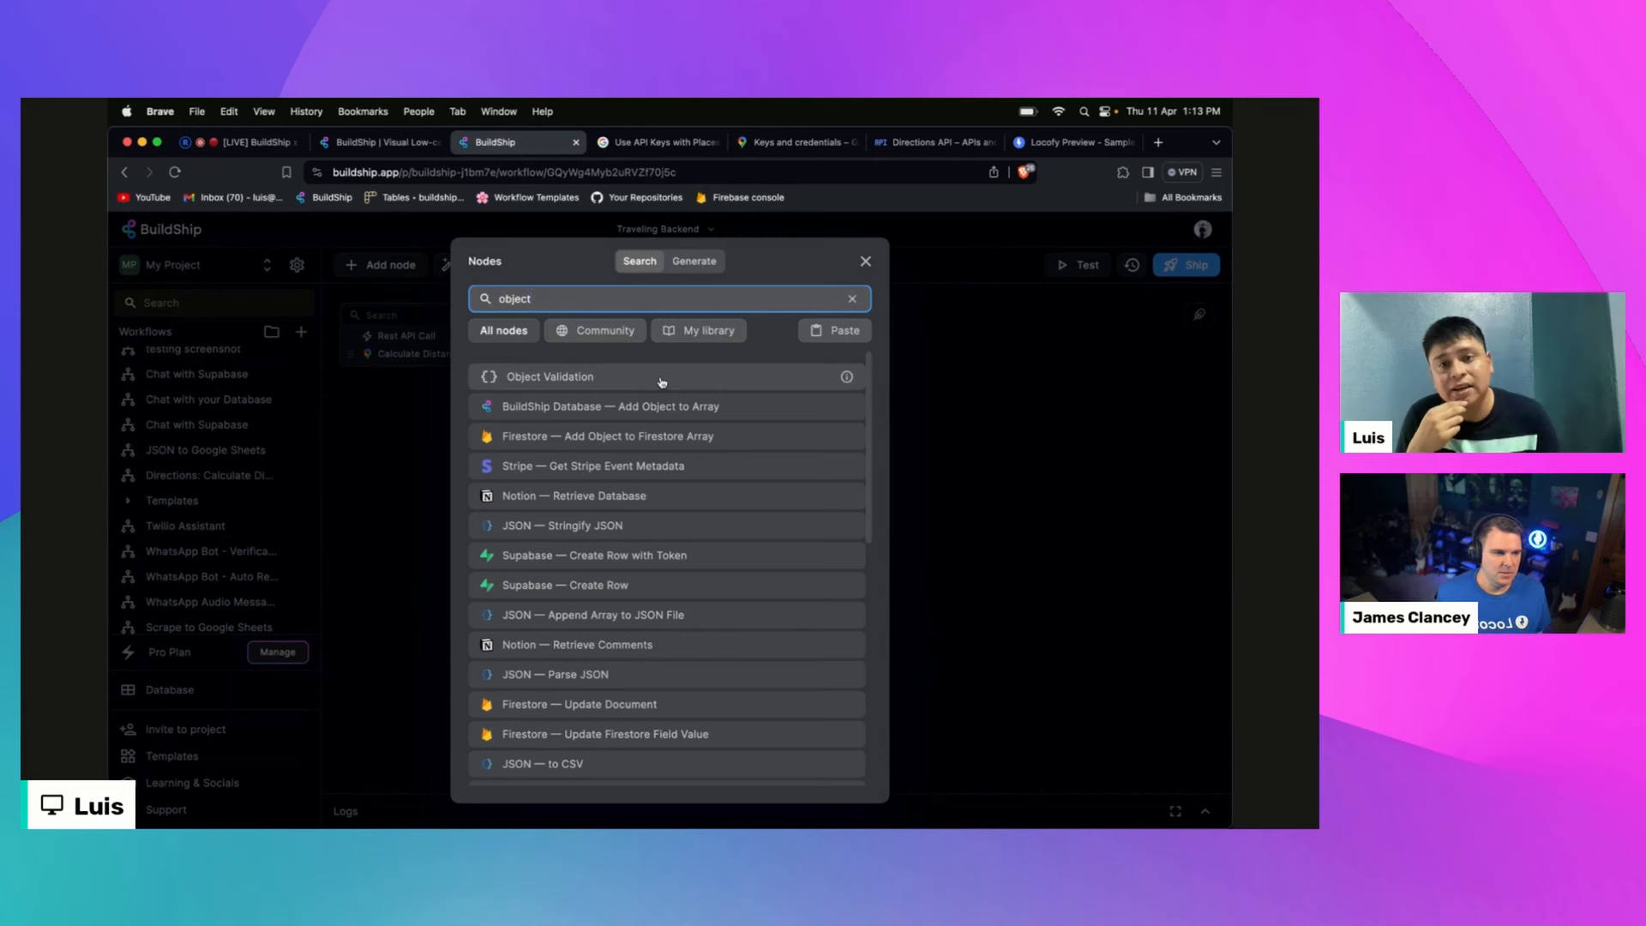
click(864, 263)
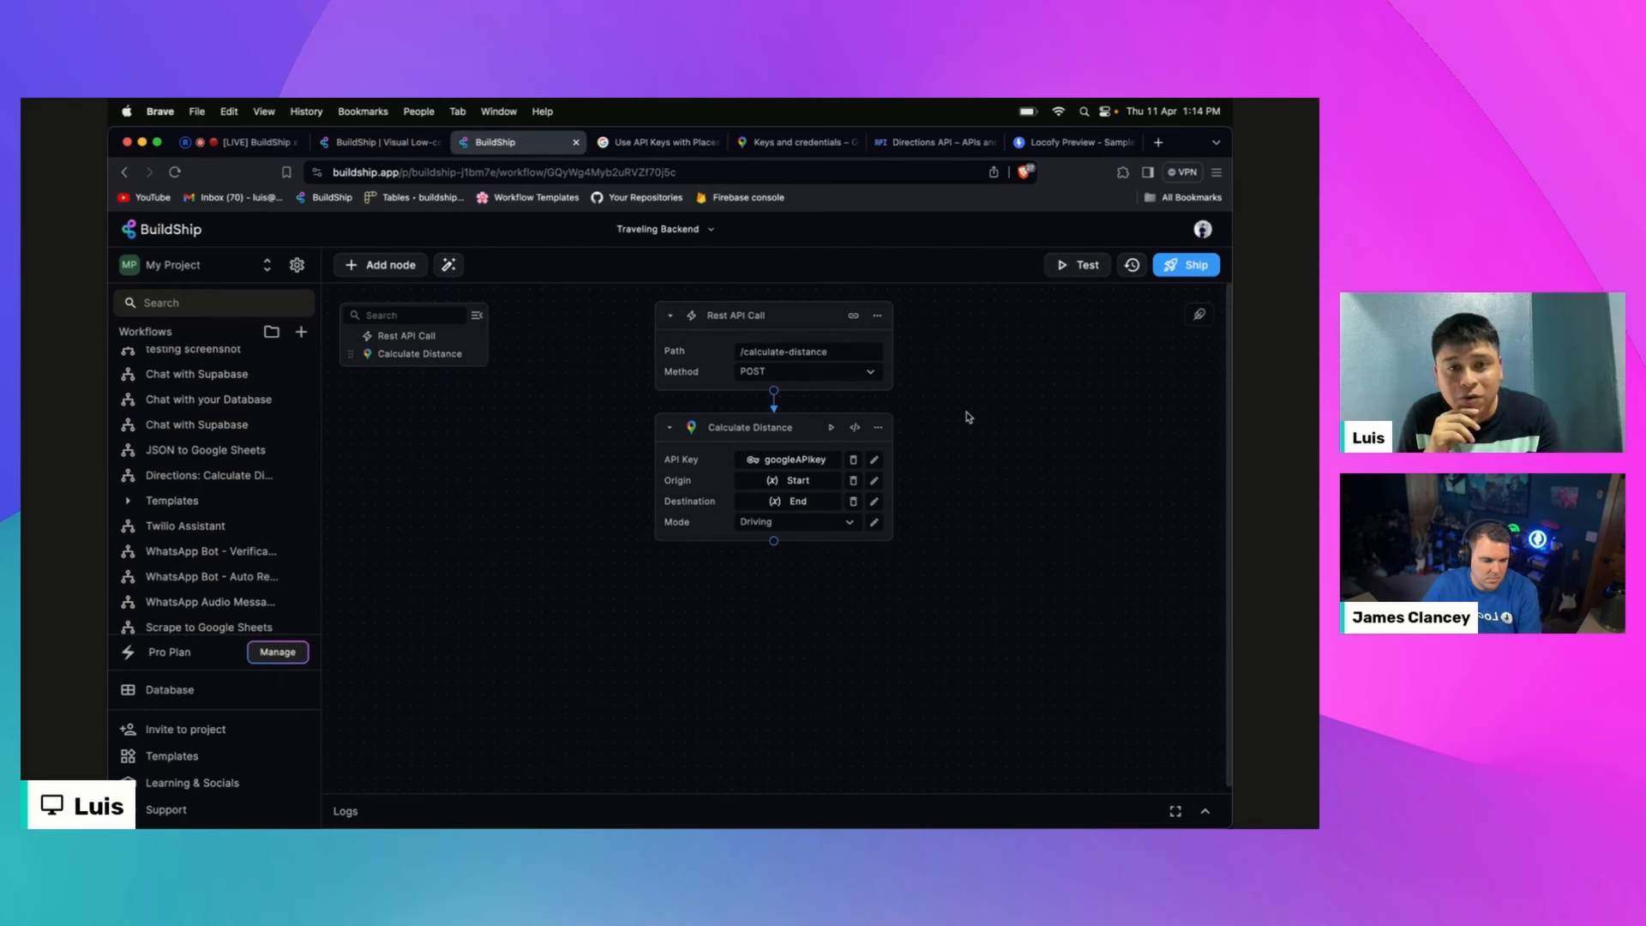
Step: Review the Calculate Distance node's code, info and selectable axios package versions, and leave the node editor without saving
mouse_move(753, 430)
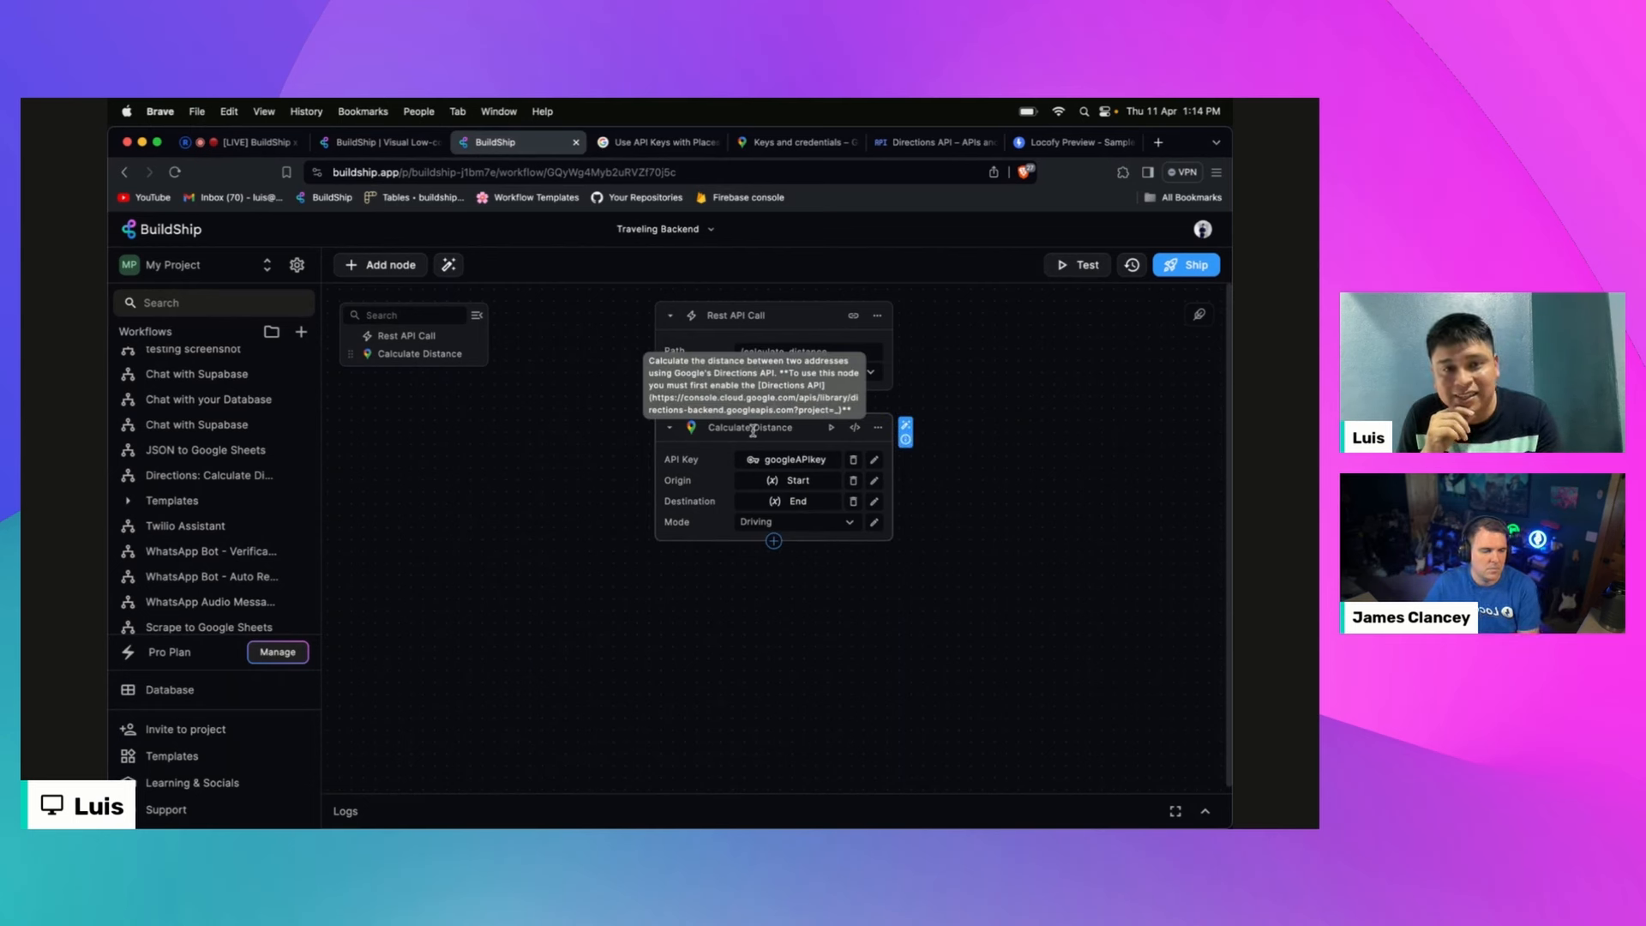
click(855, 428)
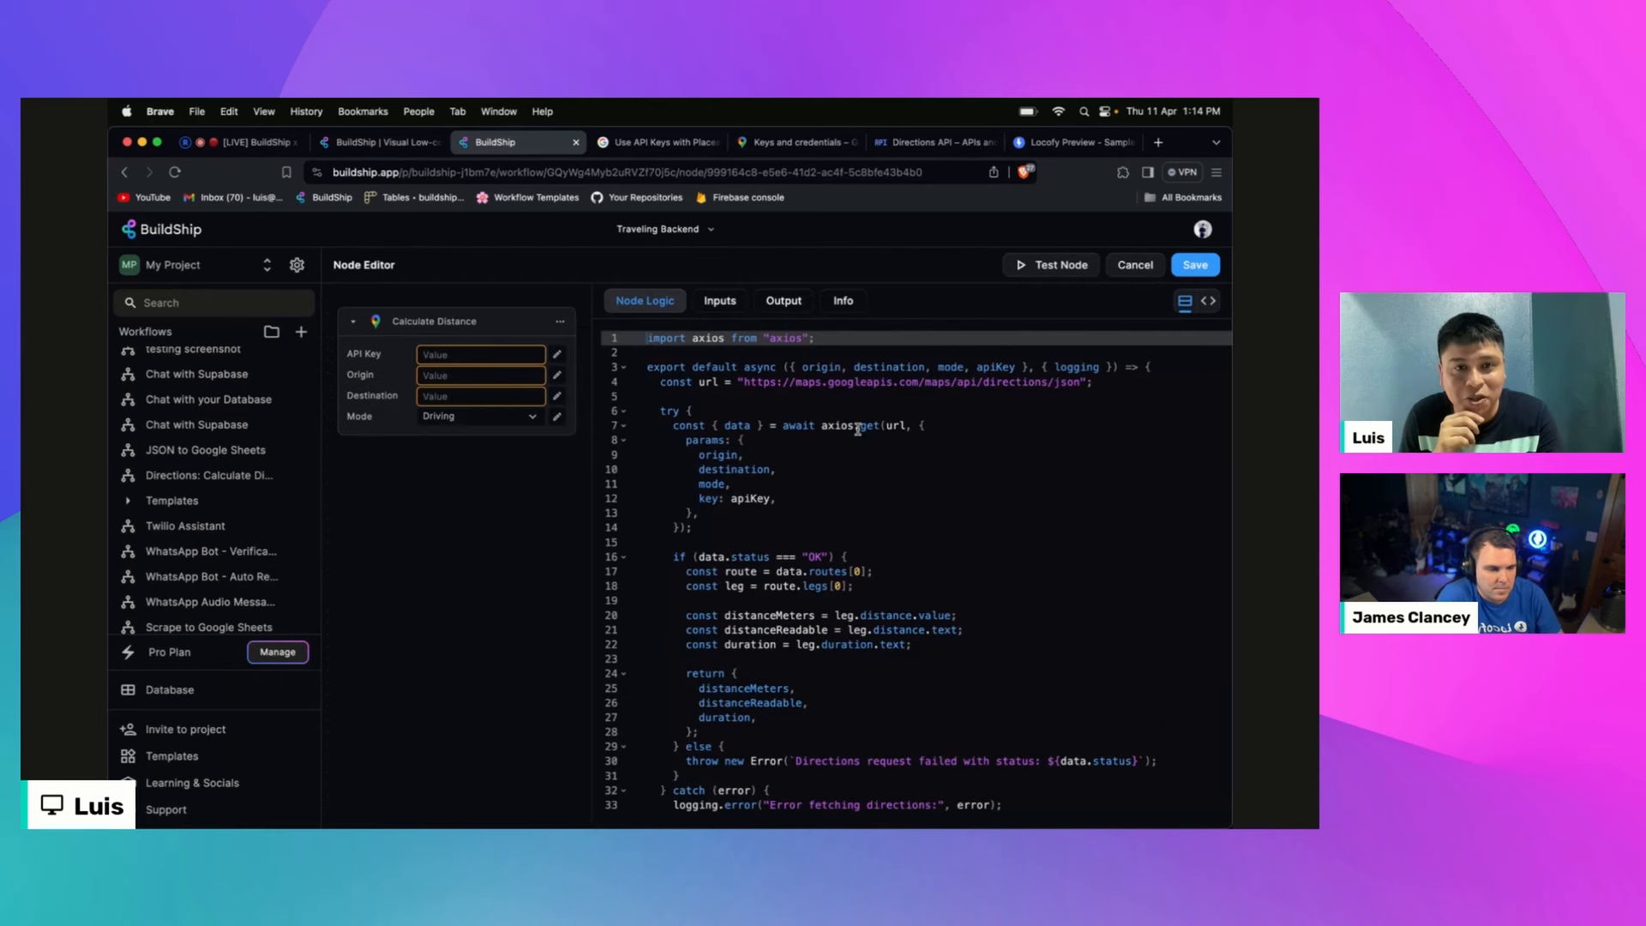
scroll(911, 466, down, 1)
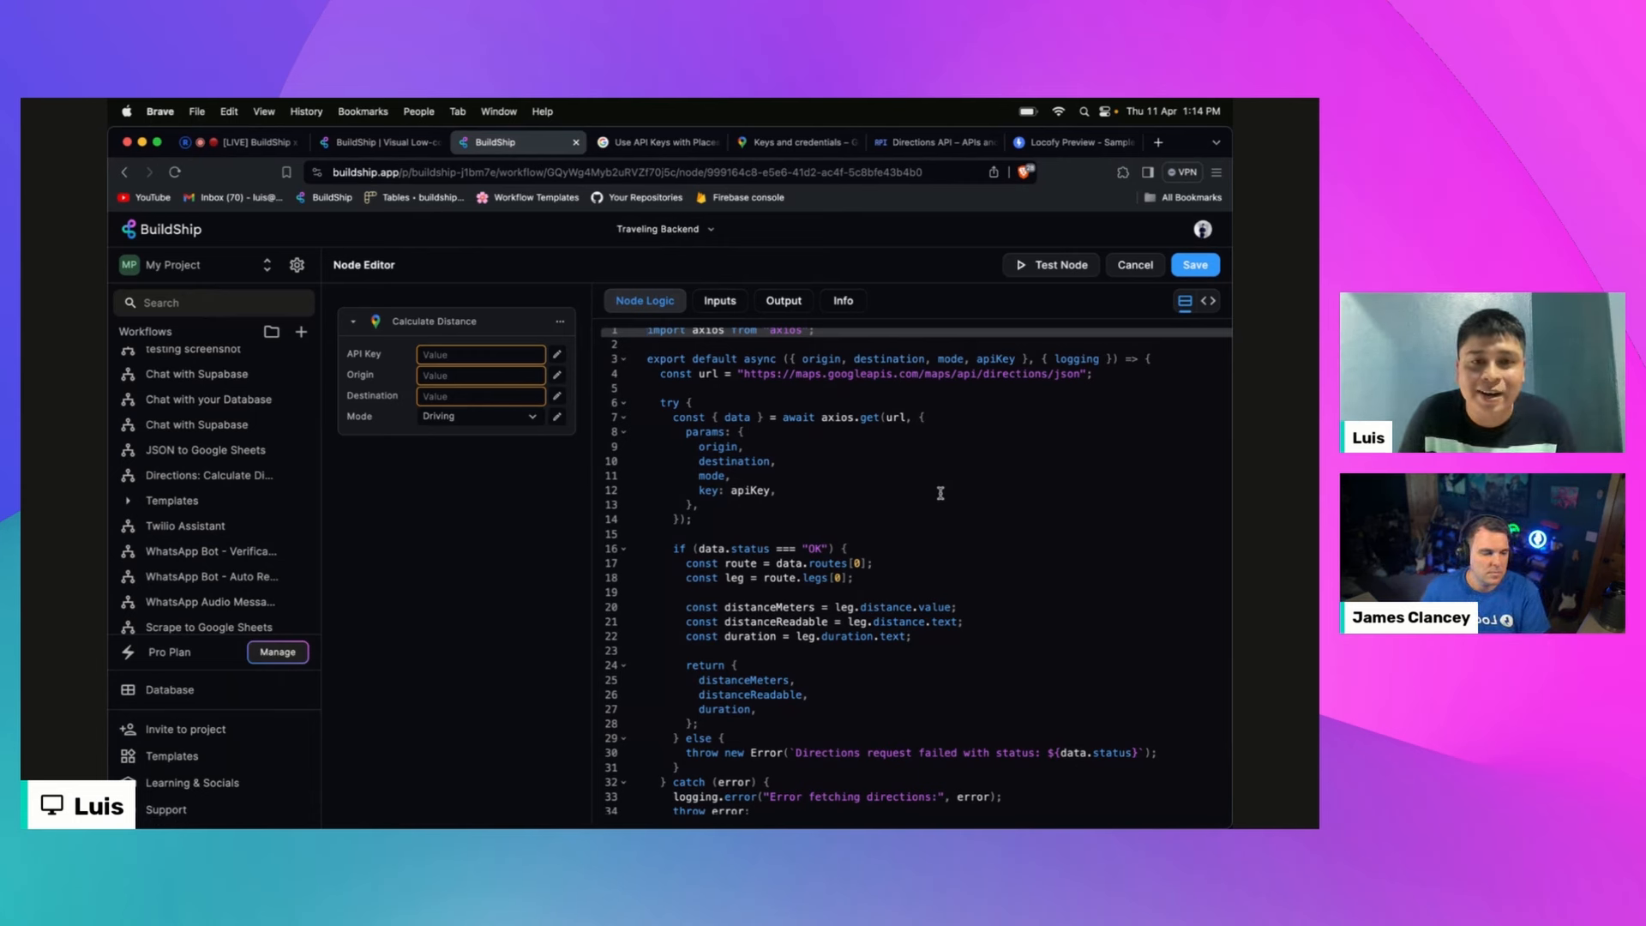
scroll(940, 493, up, 1)
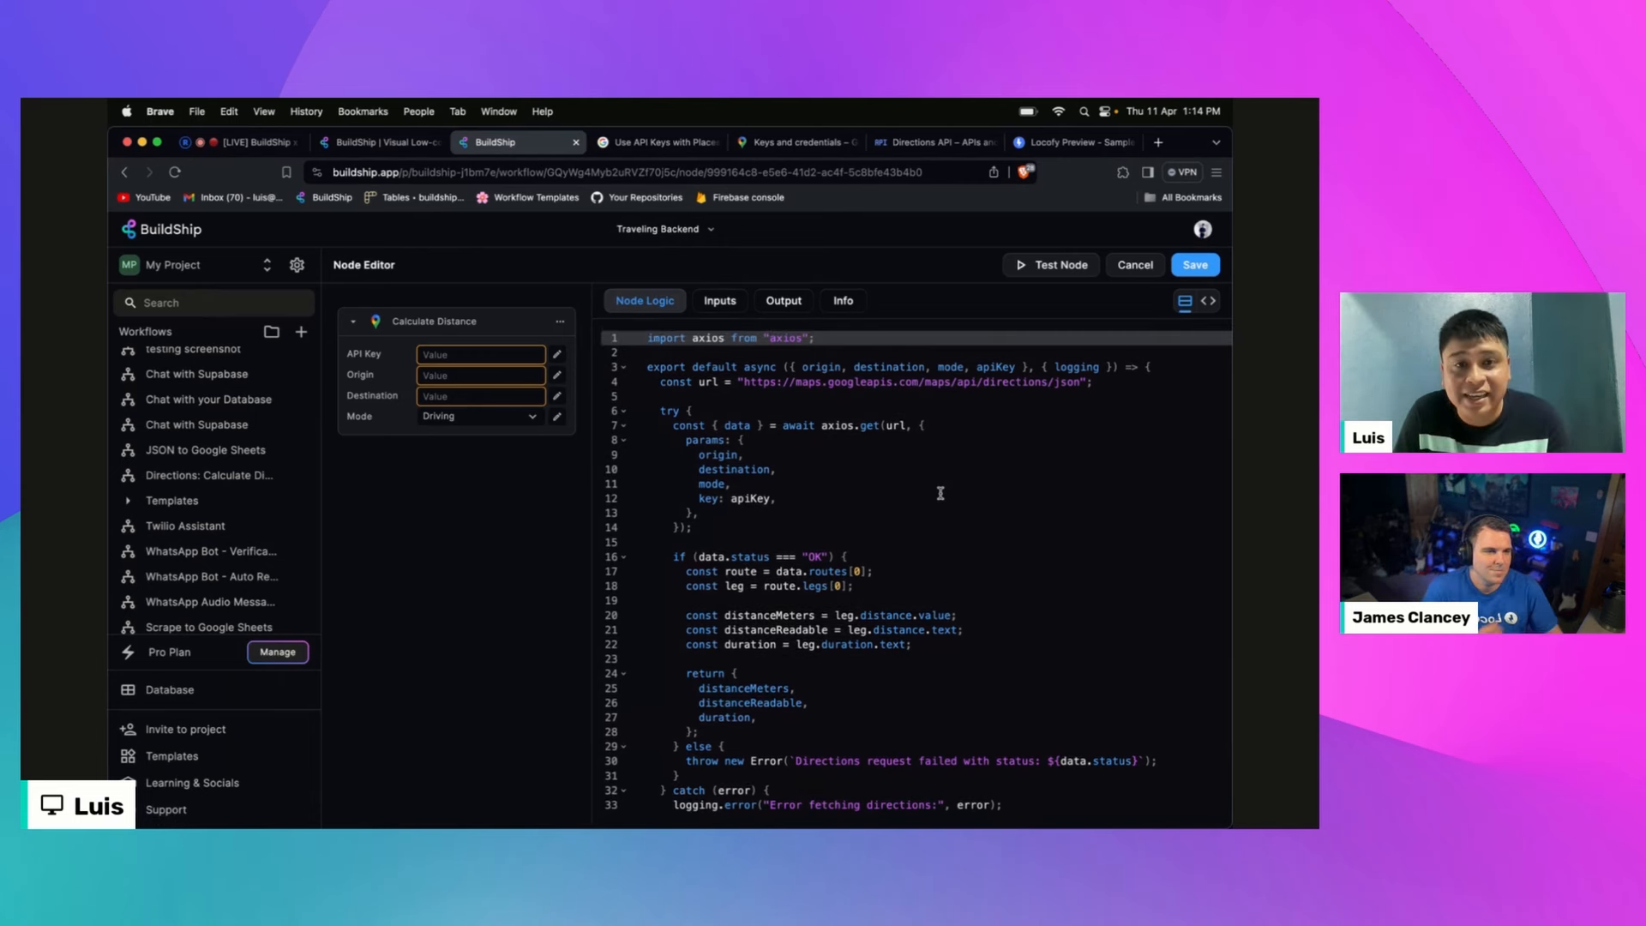
click(847, 301)
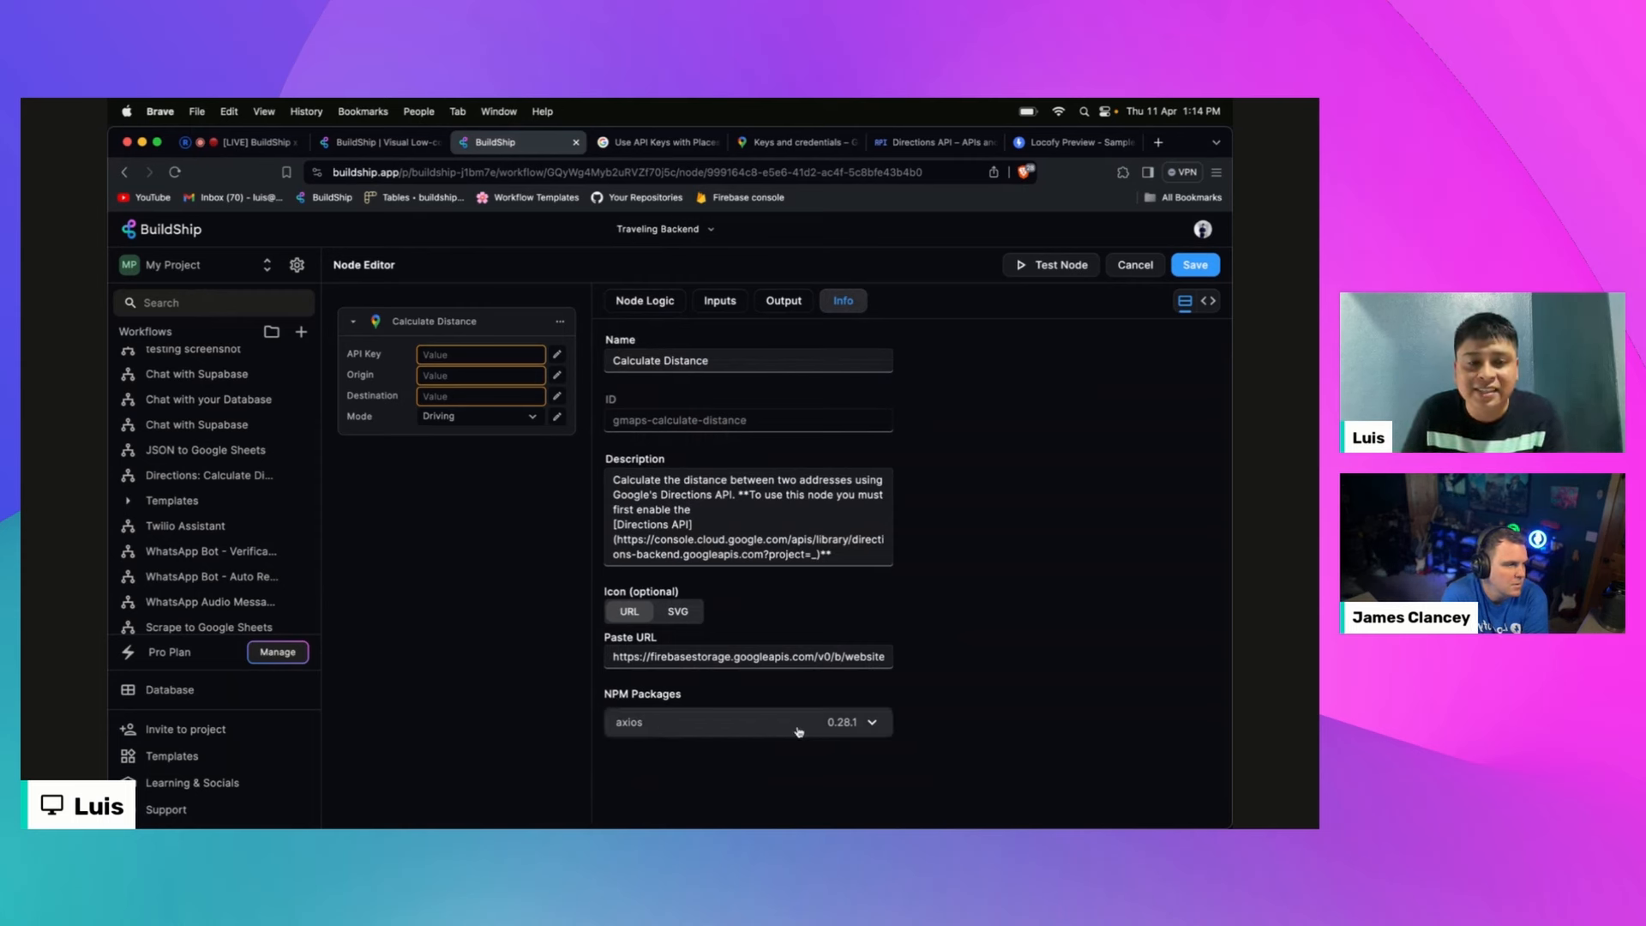
click(847, 726)
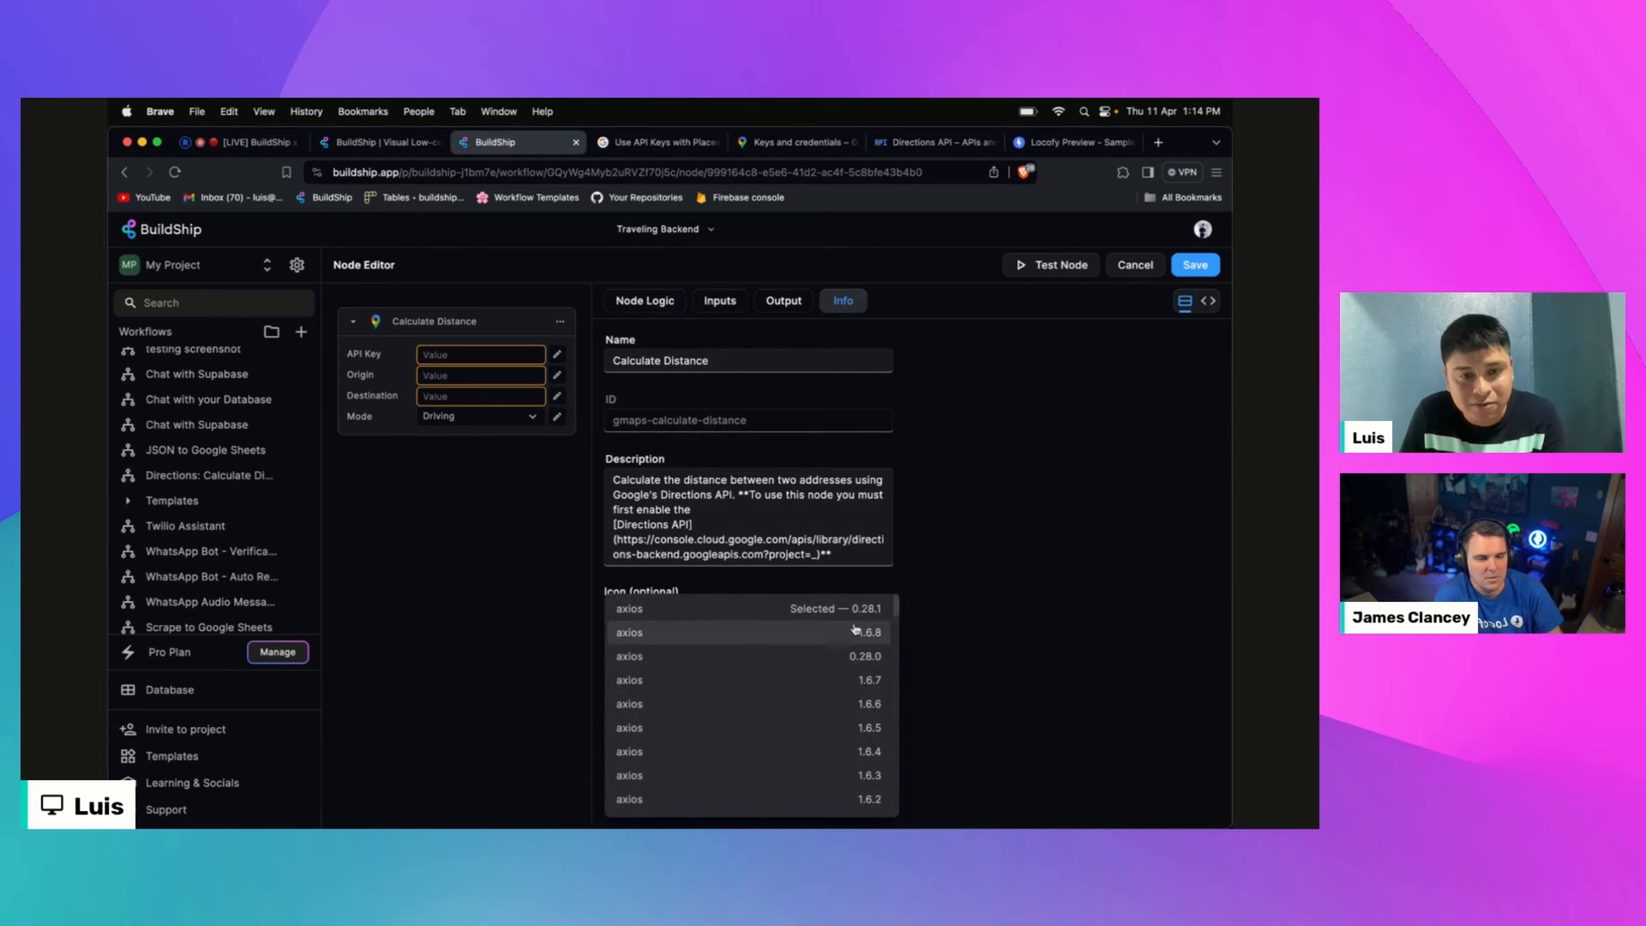
click(984, 580)
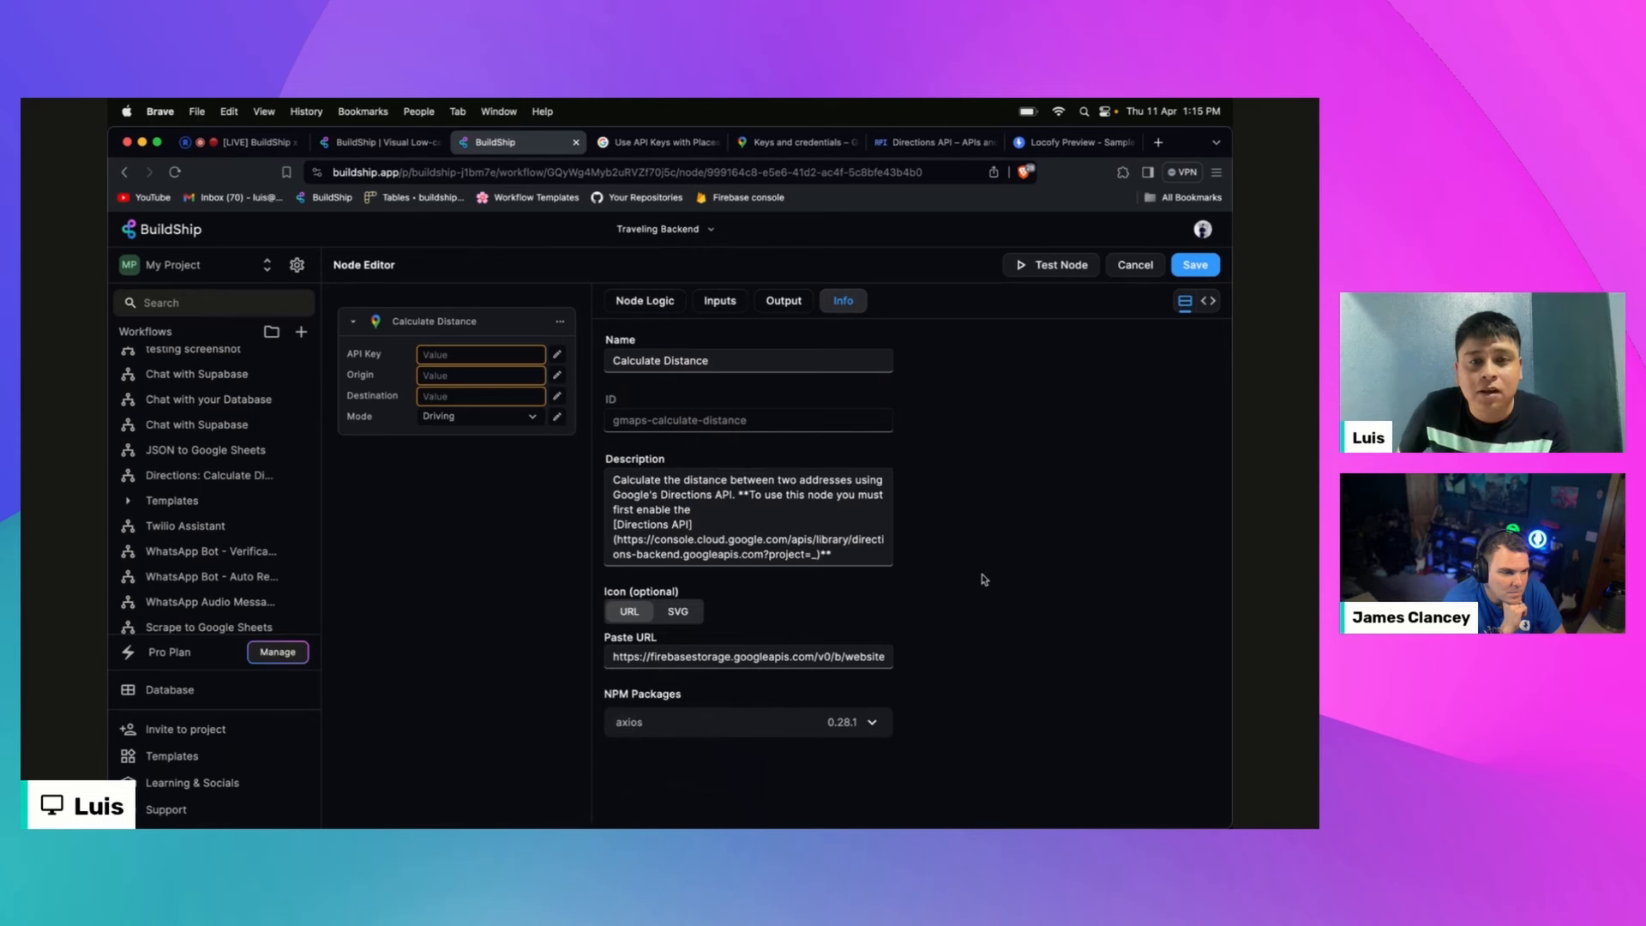
click(1153, 264)
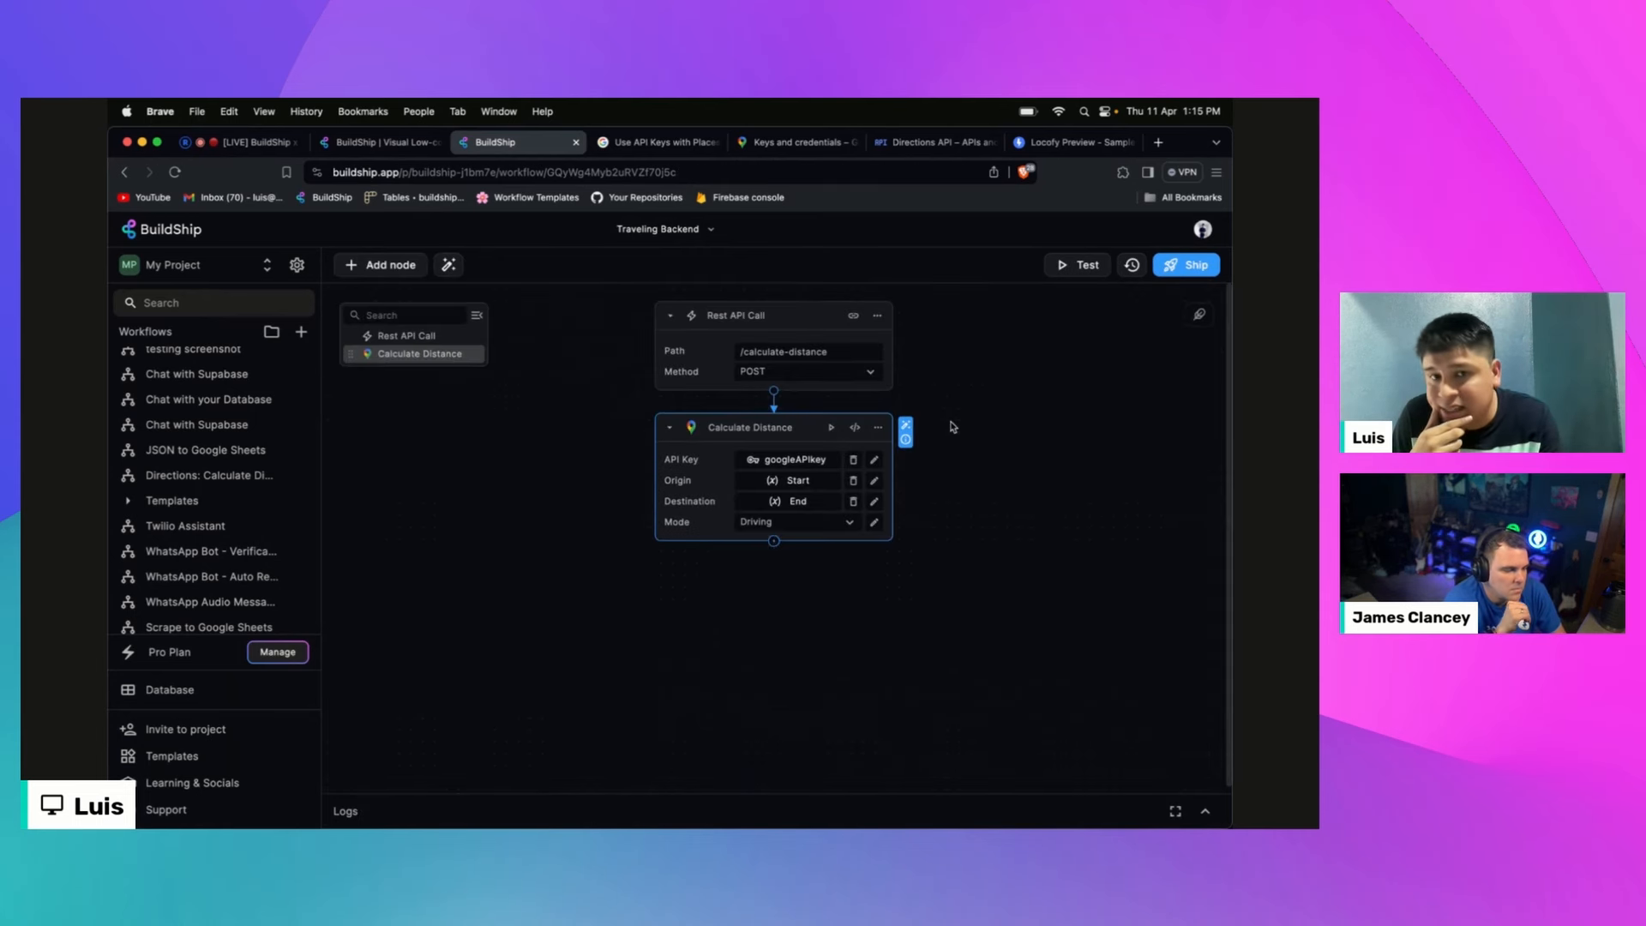
Step: Open the Calculate Distance node's test and set its Origin to "Belmopan, Belize"
click(832, 428)
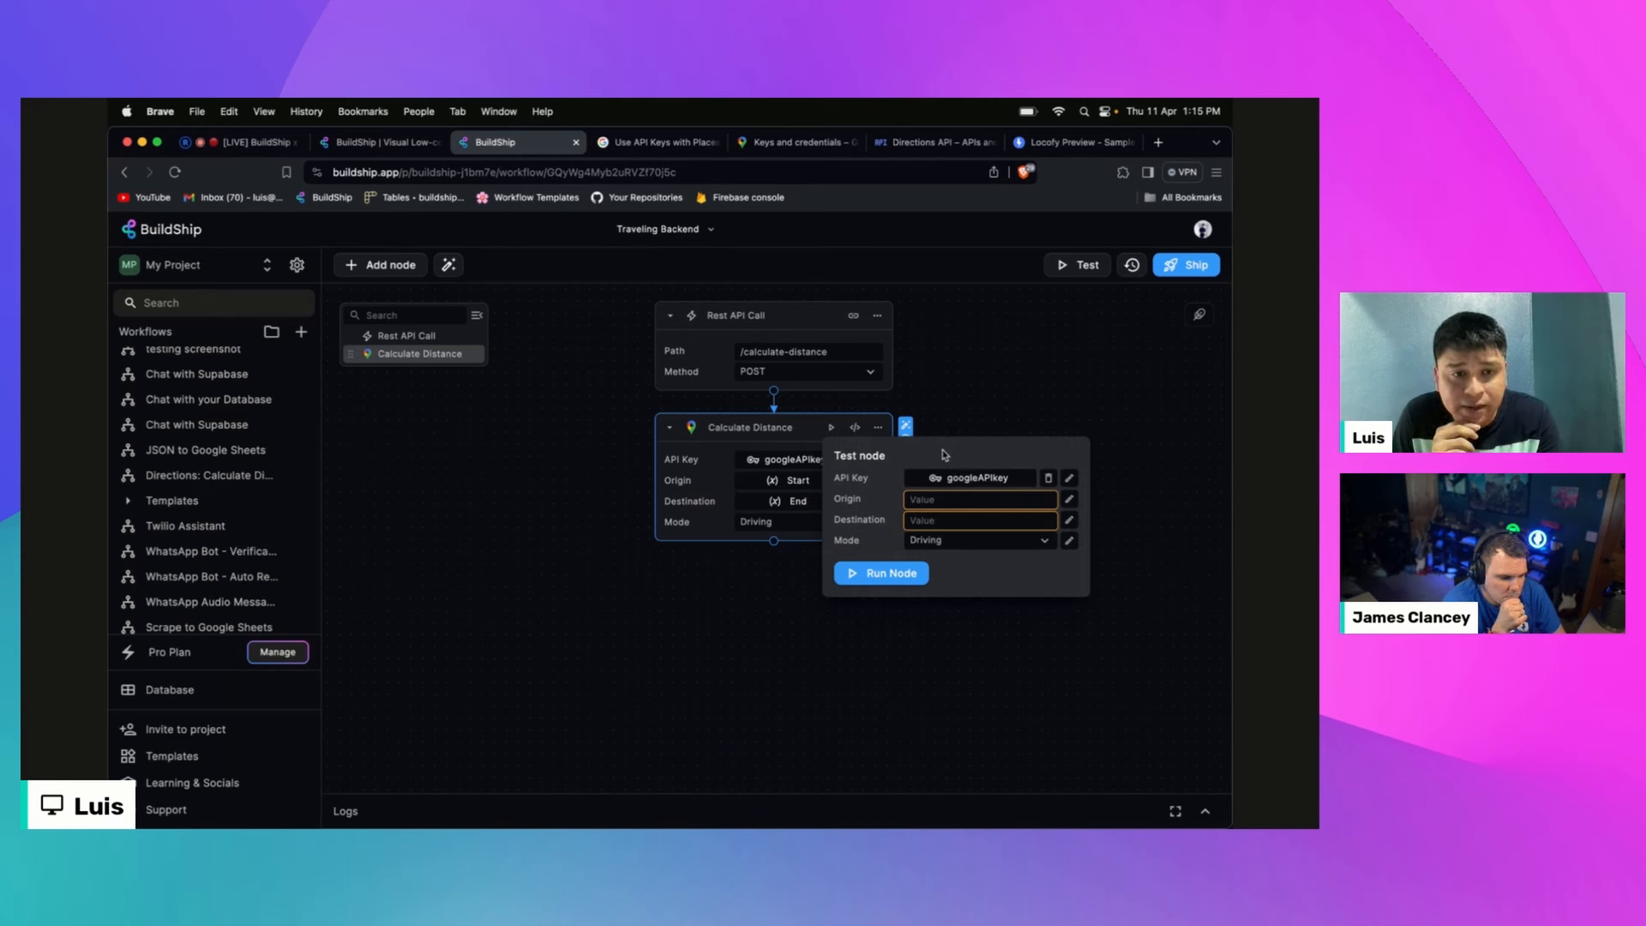
click(950, 501)
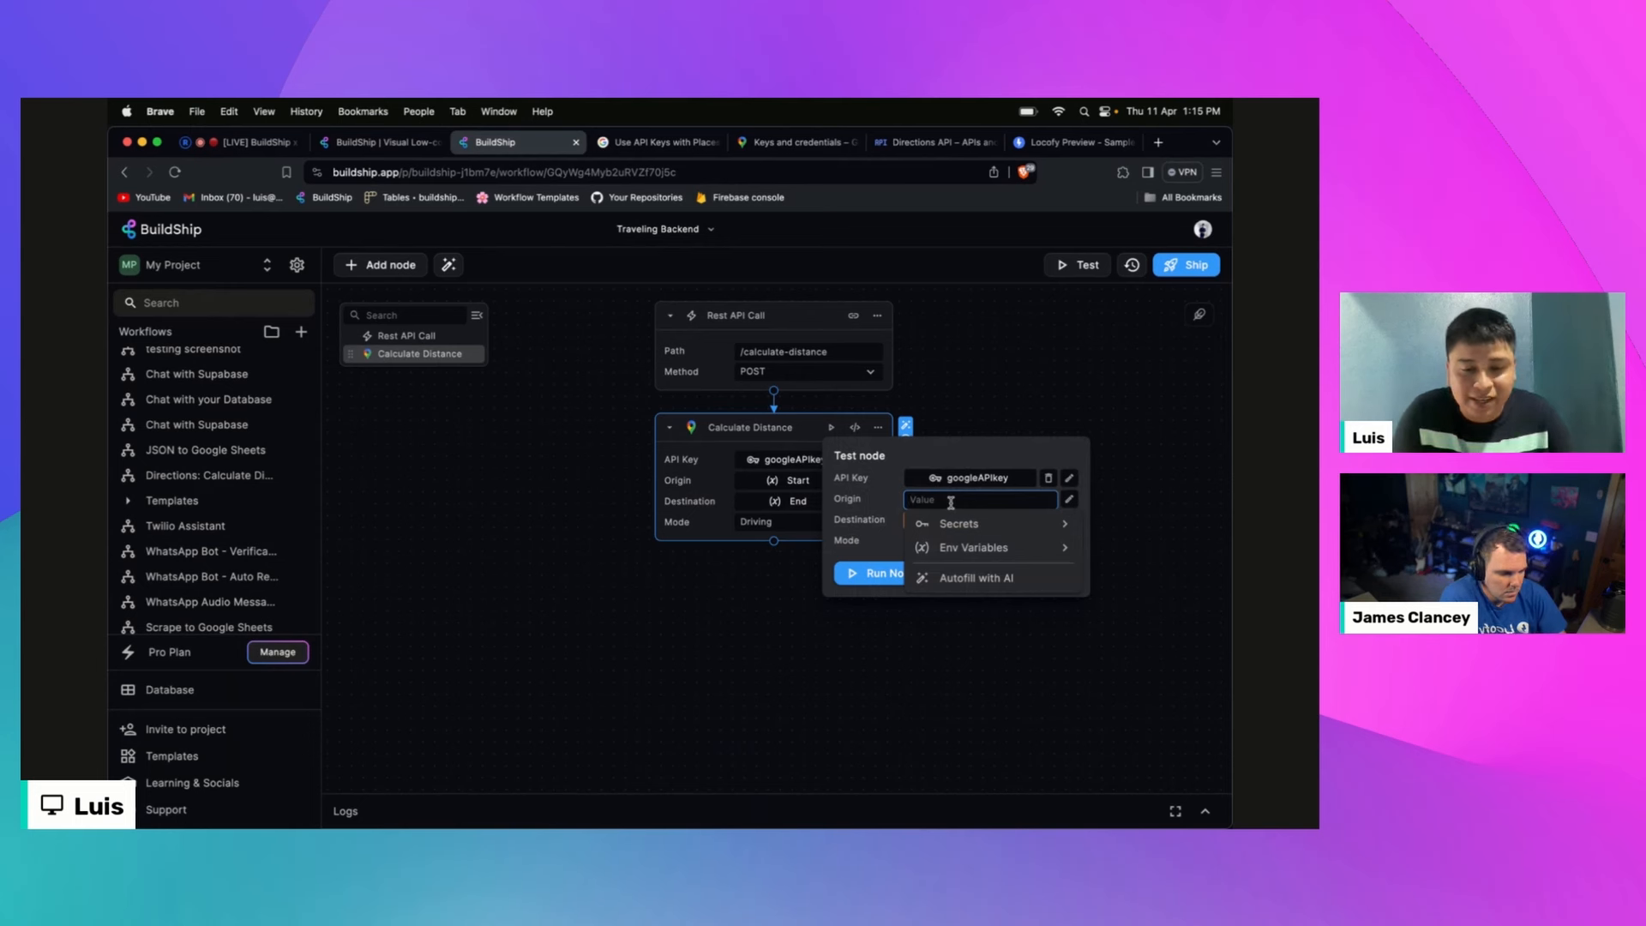
text(Sa)
key(BackSpace)
key(BackSpace)
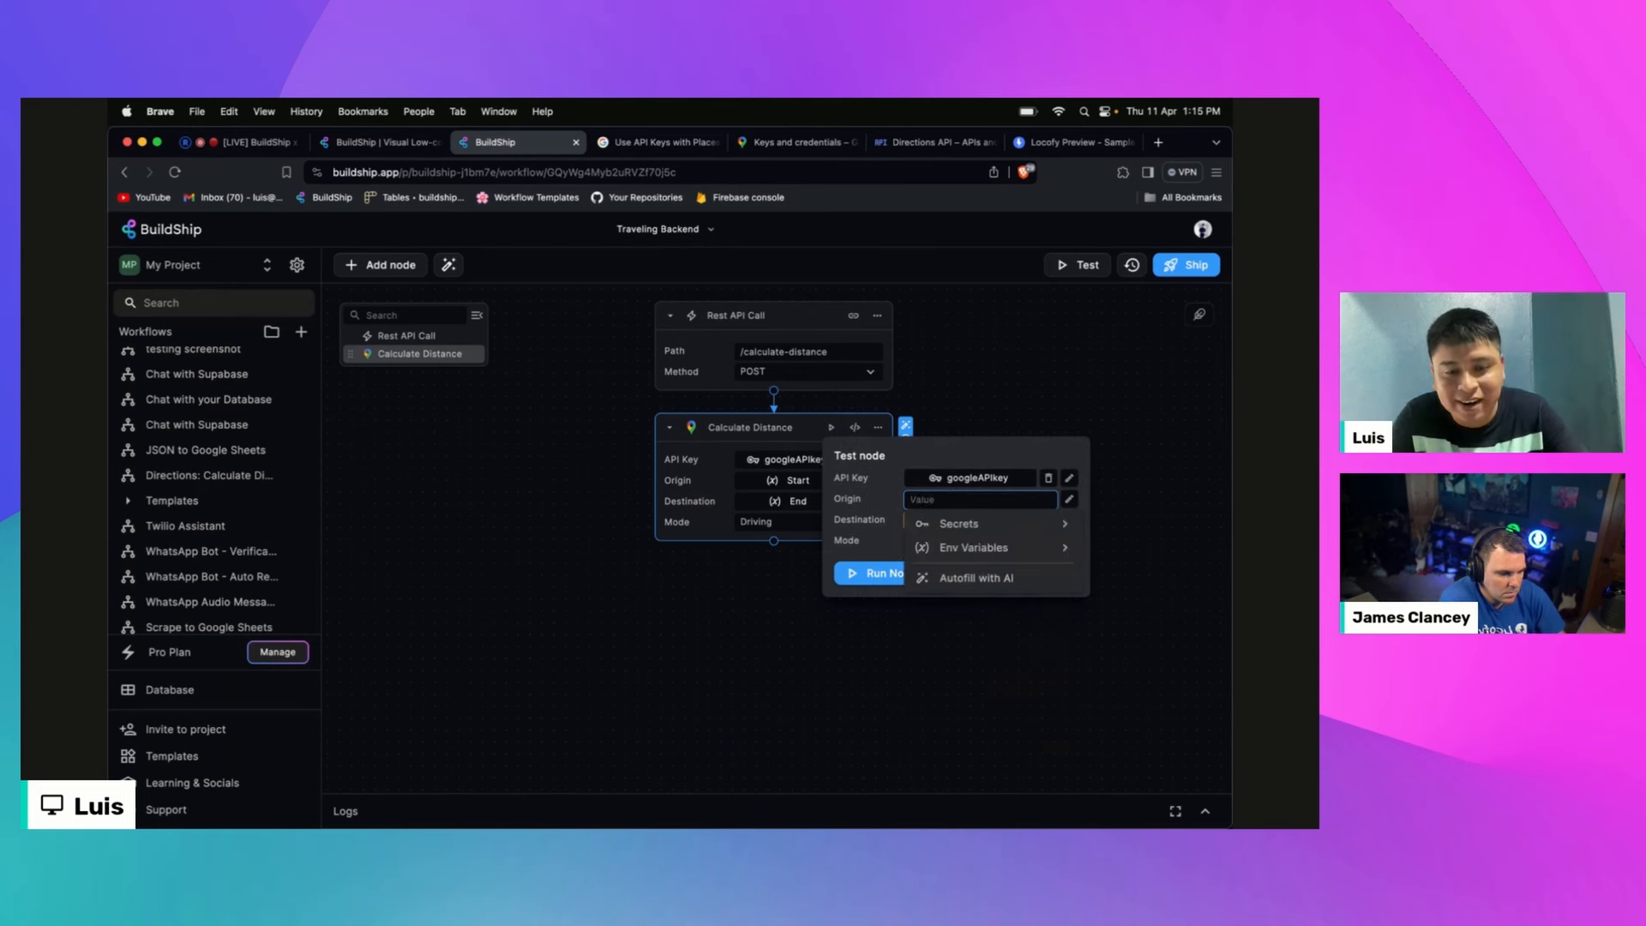
text(Bal)
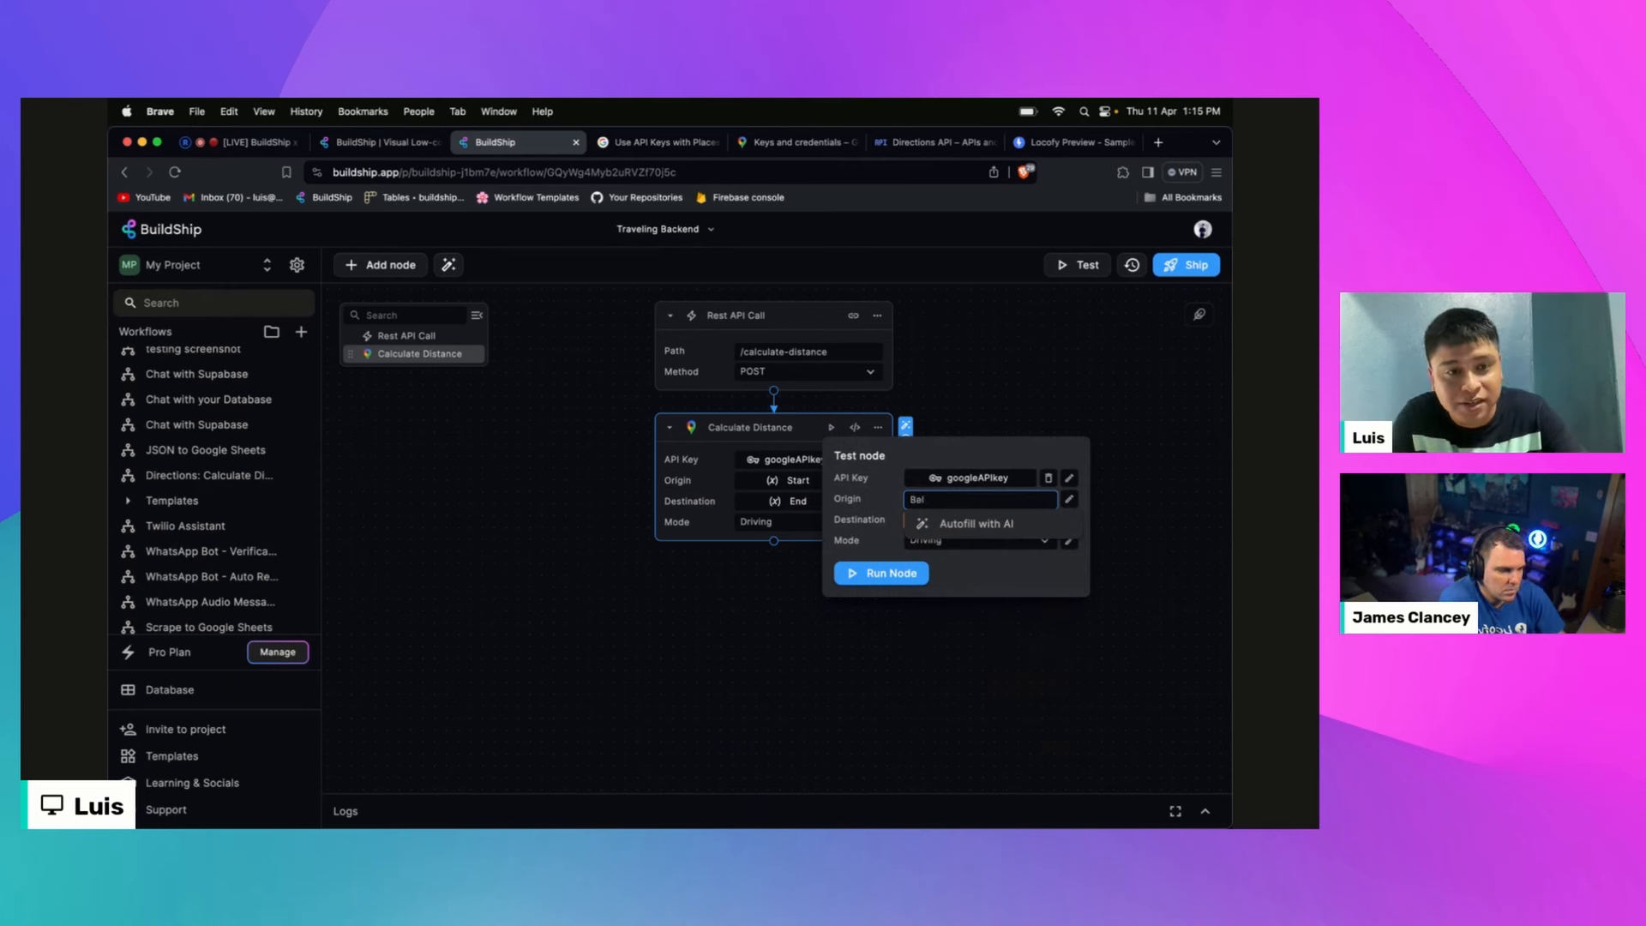
text(mop)
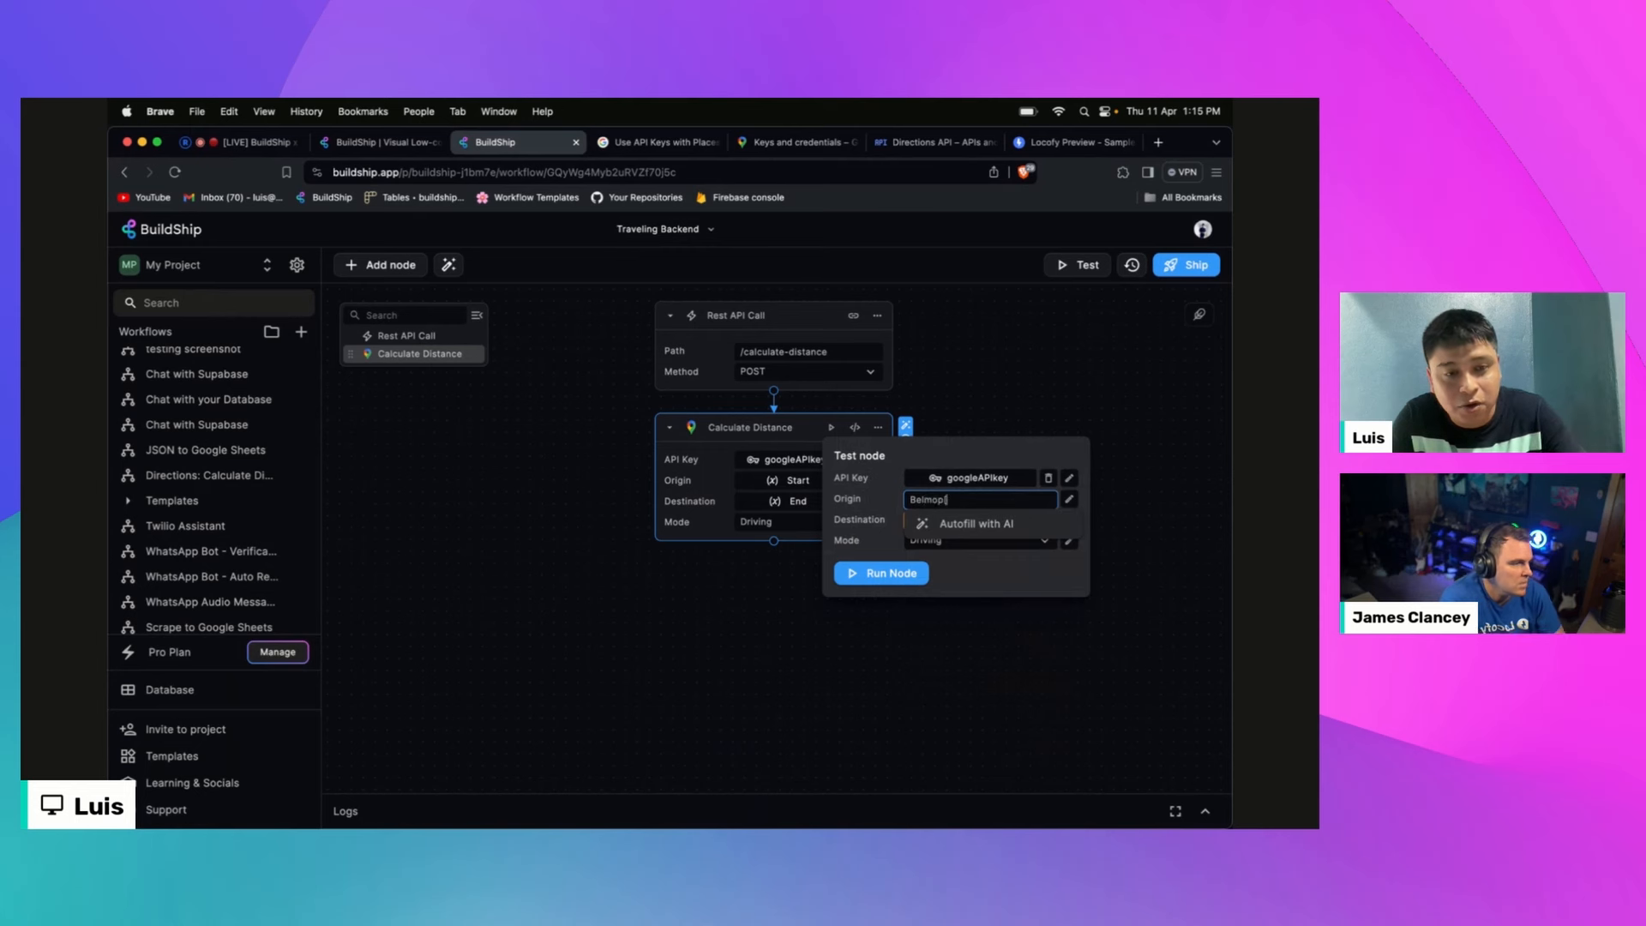
text(an)
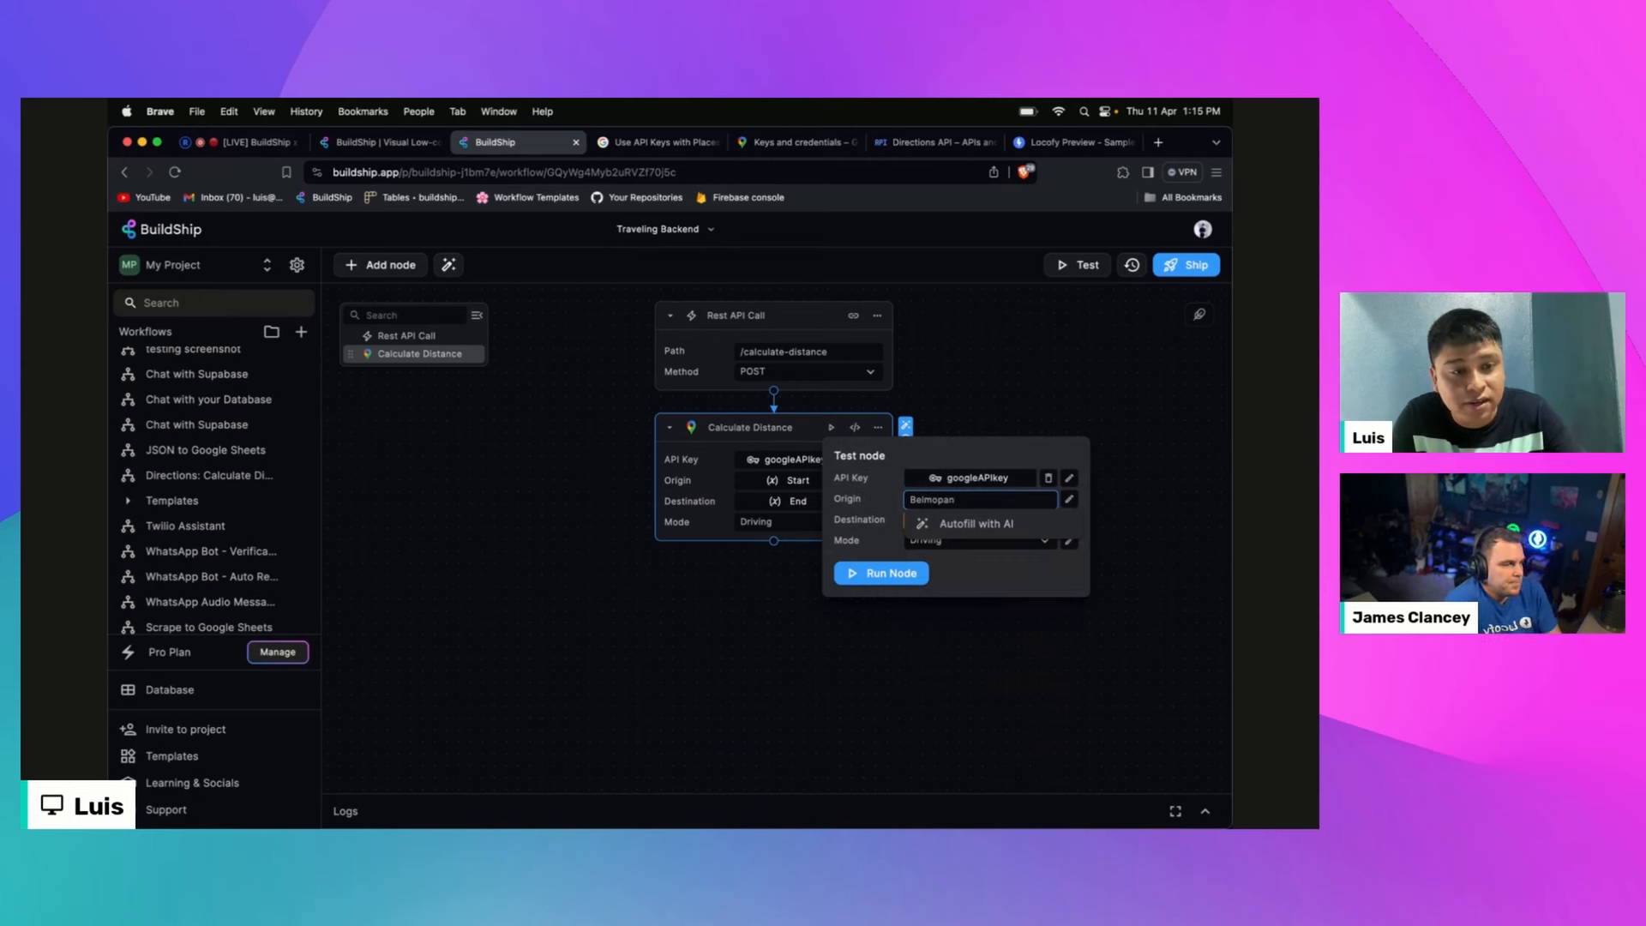
text(, Belize)
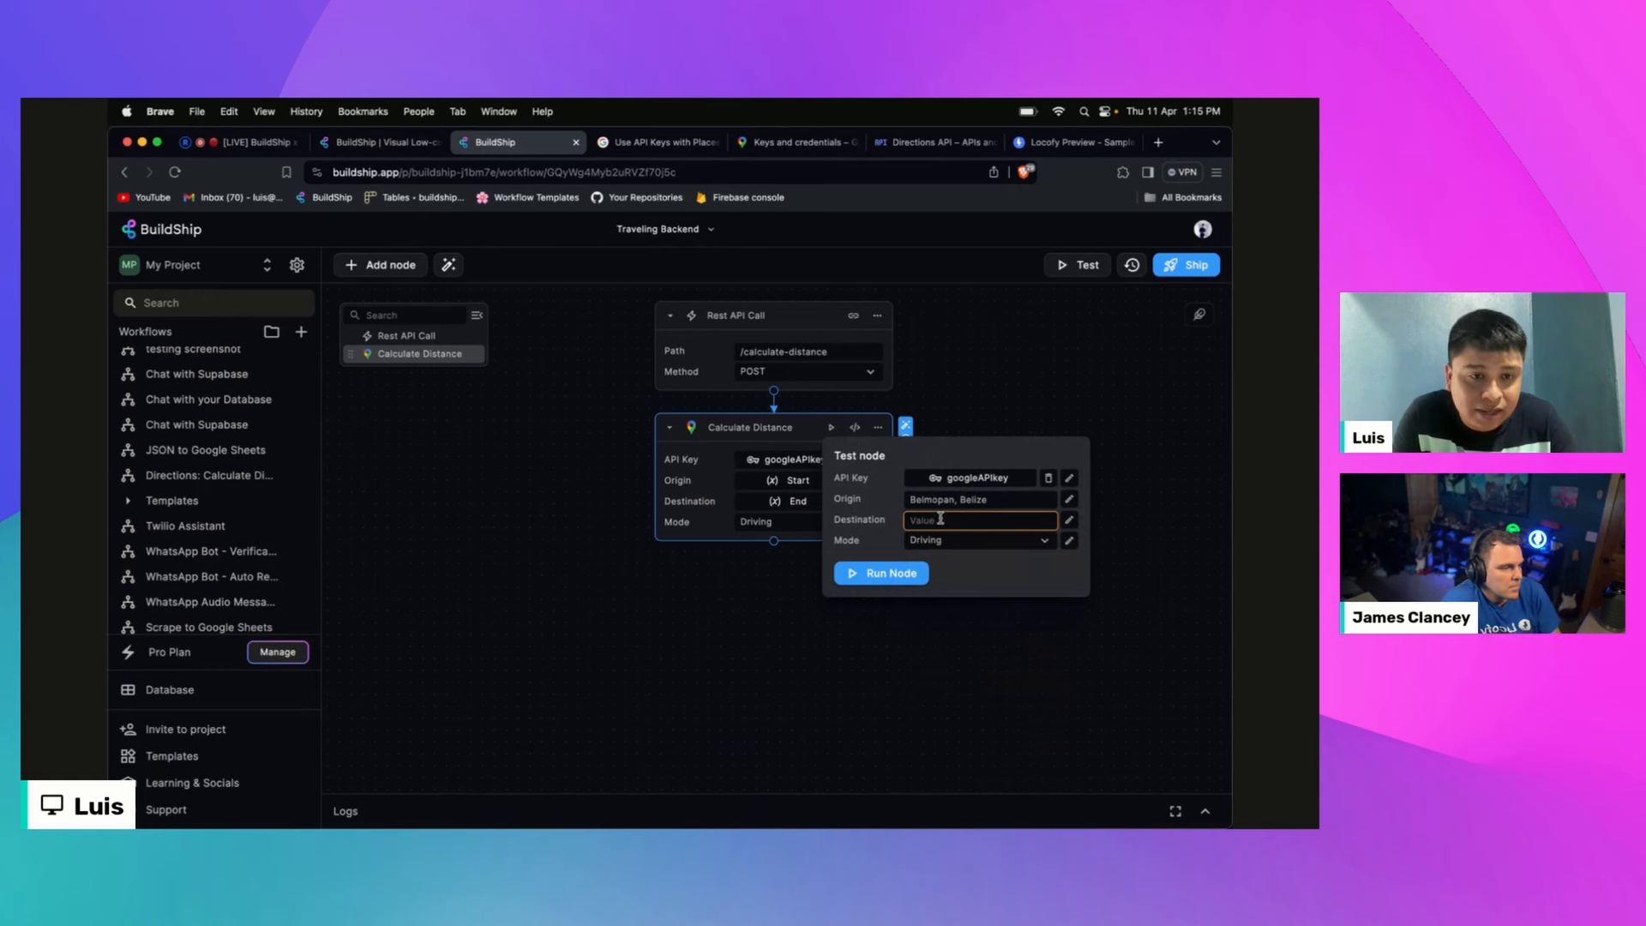
Step: Set the test Destination to "Belize city", run the Calculate Distance node in Driving mode, and close the test
click(941, 519)
text(Beliz)
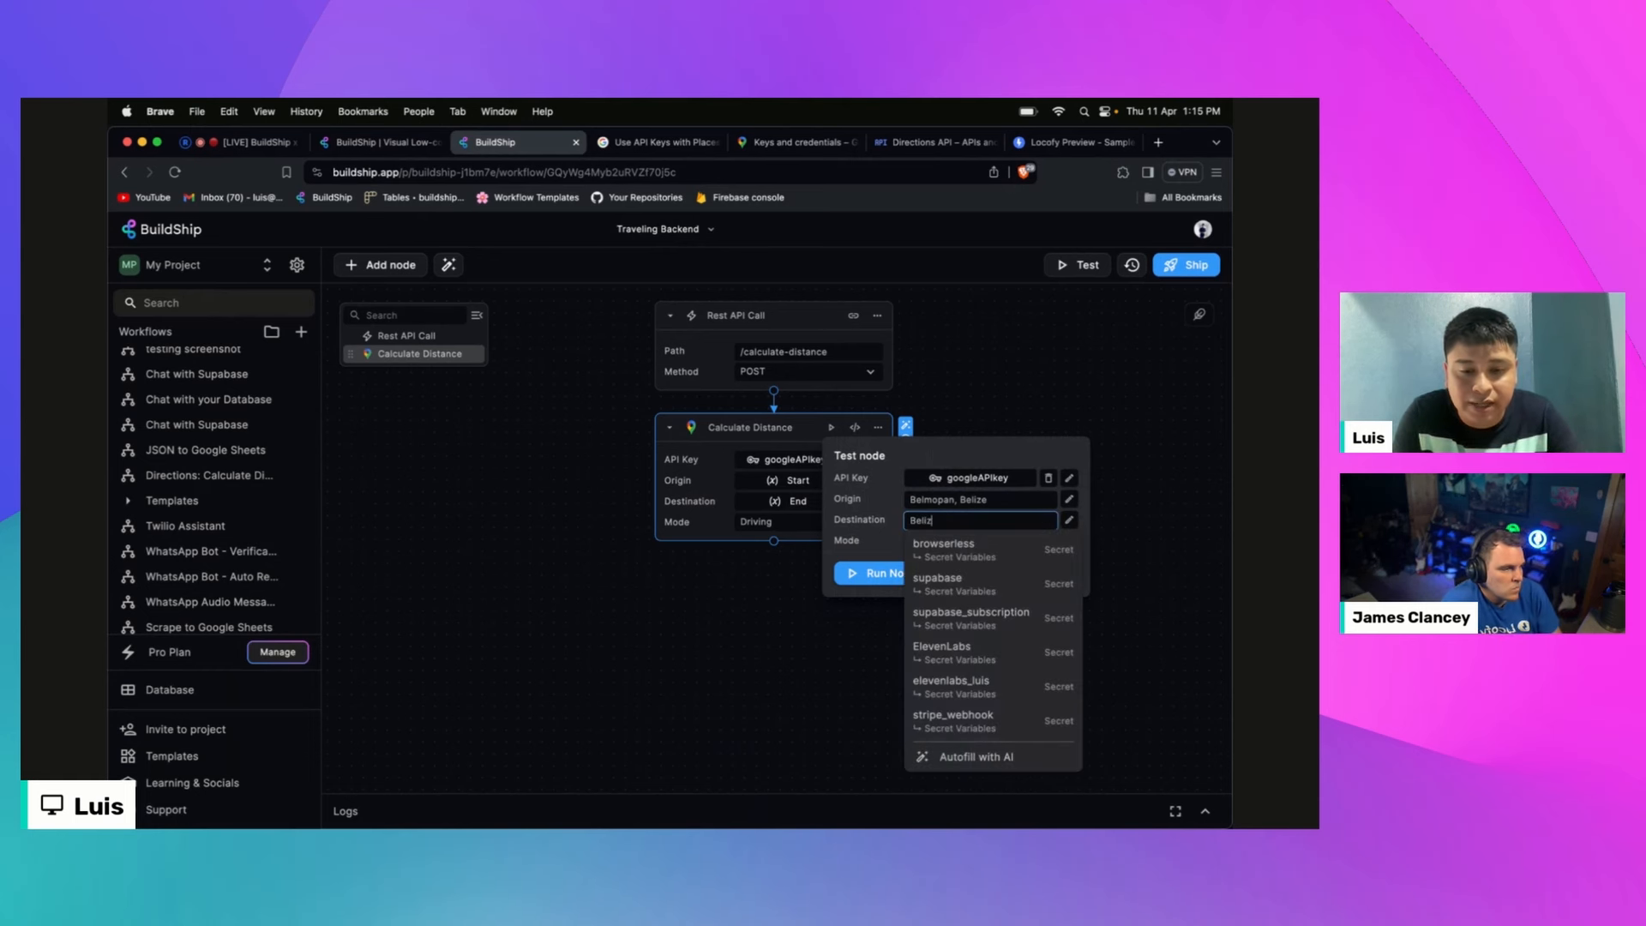
text(e city)
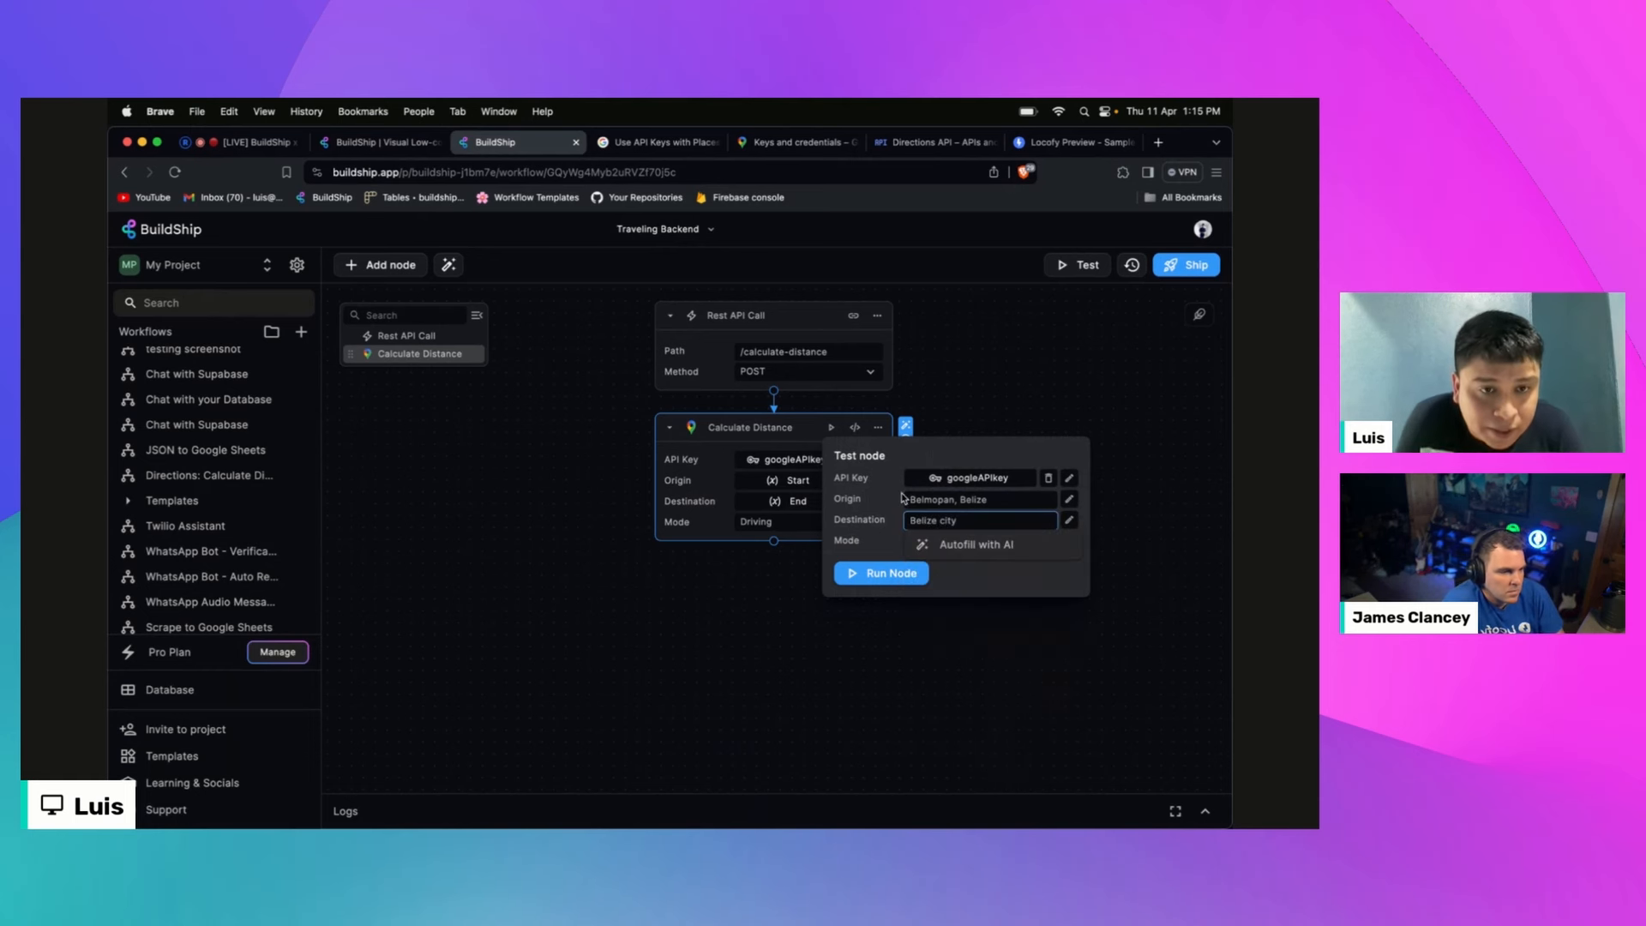
click(900, 455)
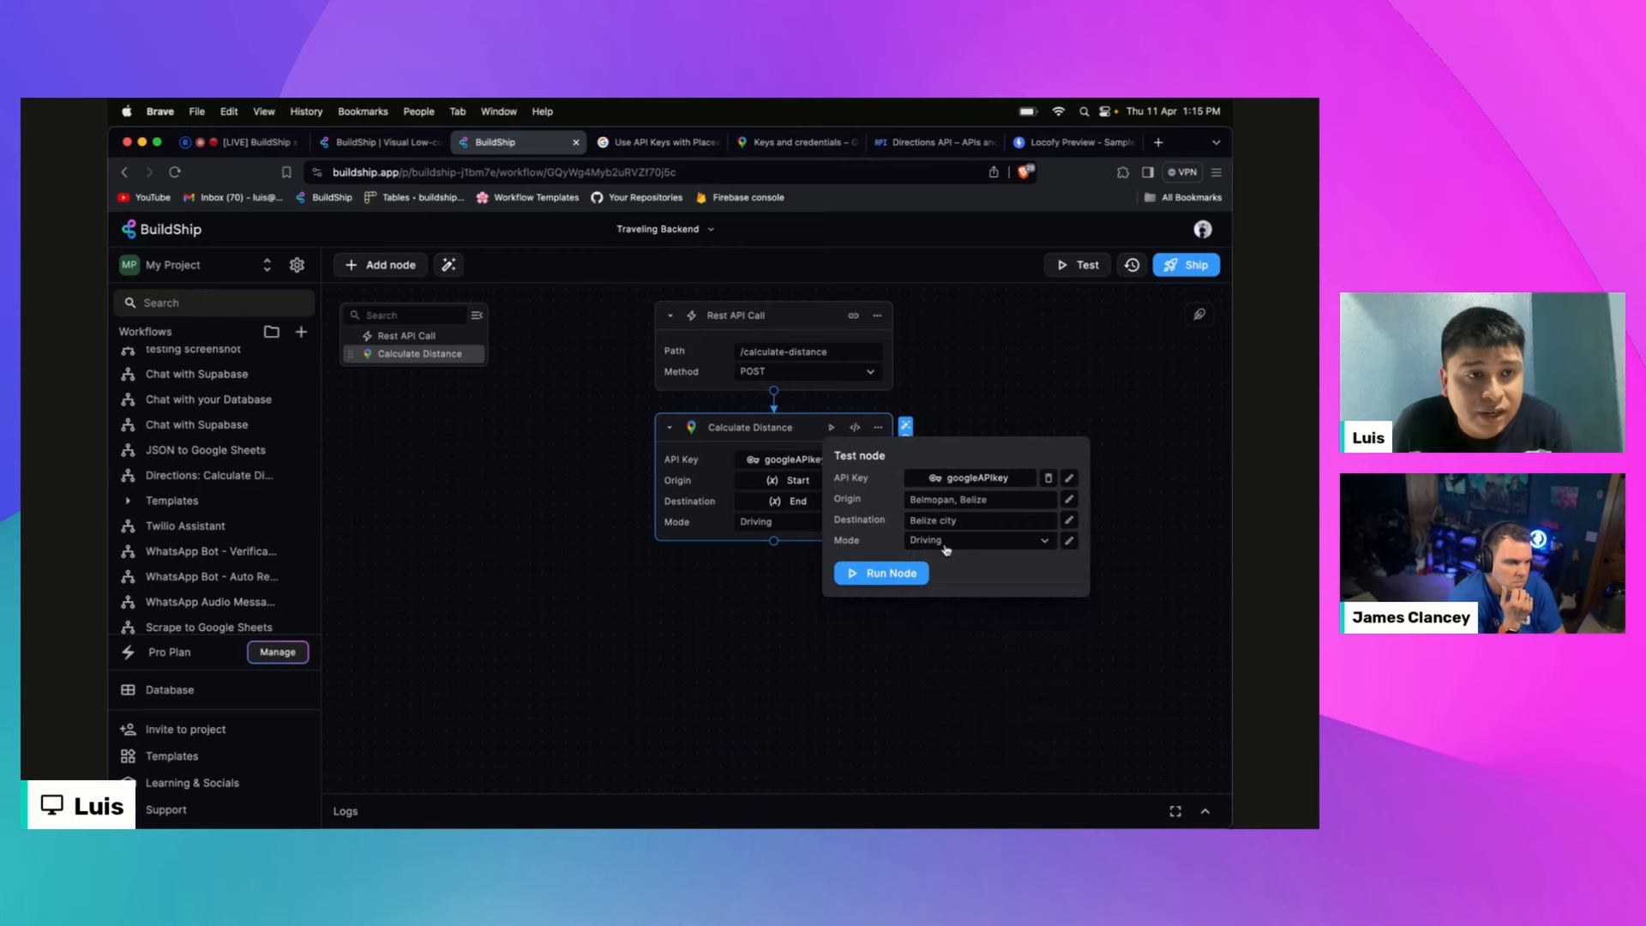
click(896, 573)
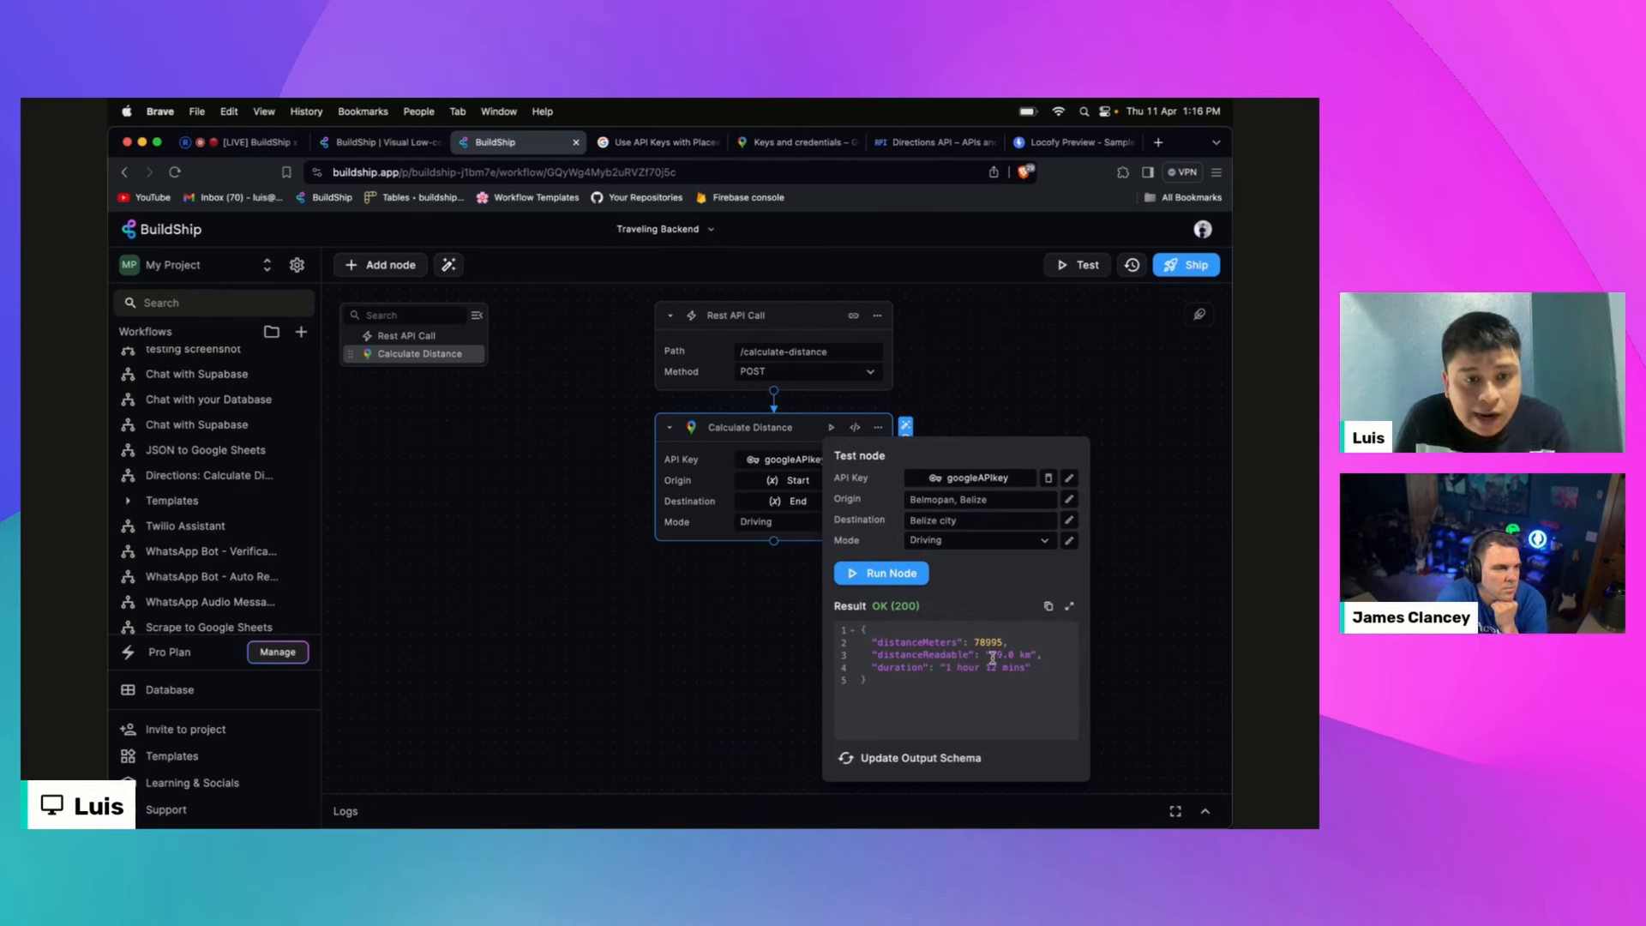
drag(885, 690, 855, 634)
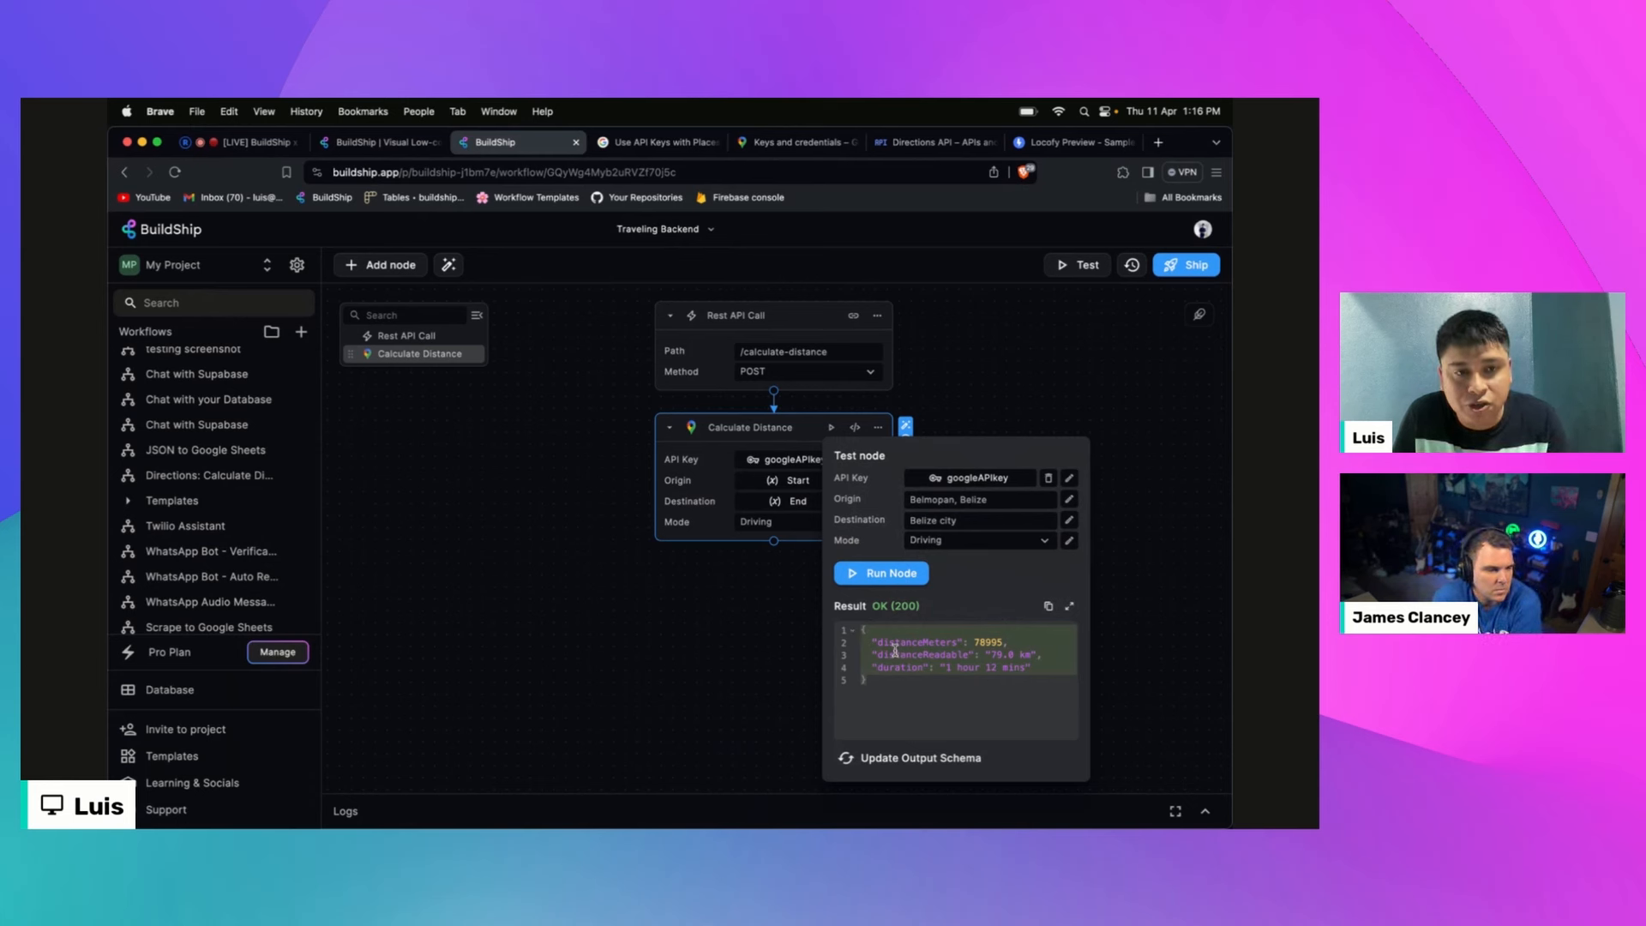
click(984, 368)
Step: Review the Calculate Distance node's output definitions for Distance Meters, Distance Readable and Duration, and leave the node editor without saving
click(855, 427)
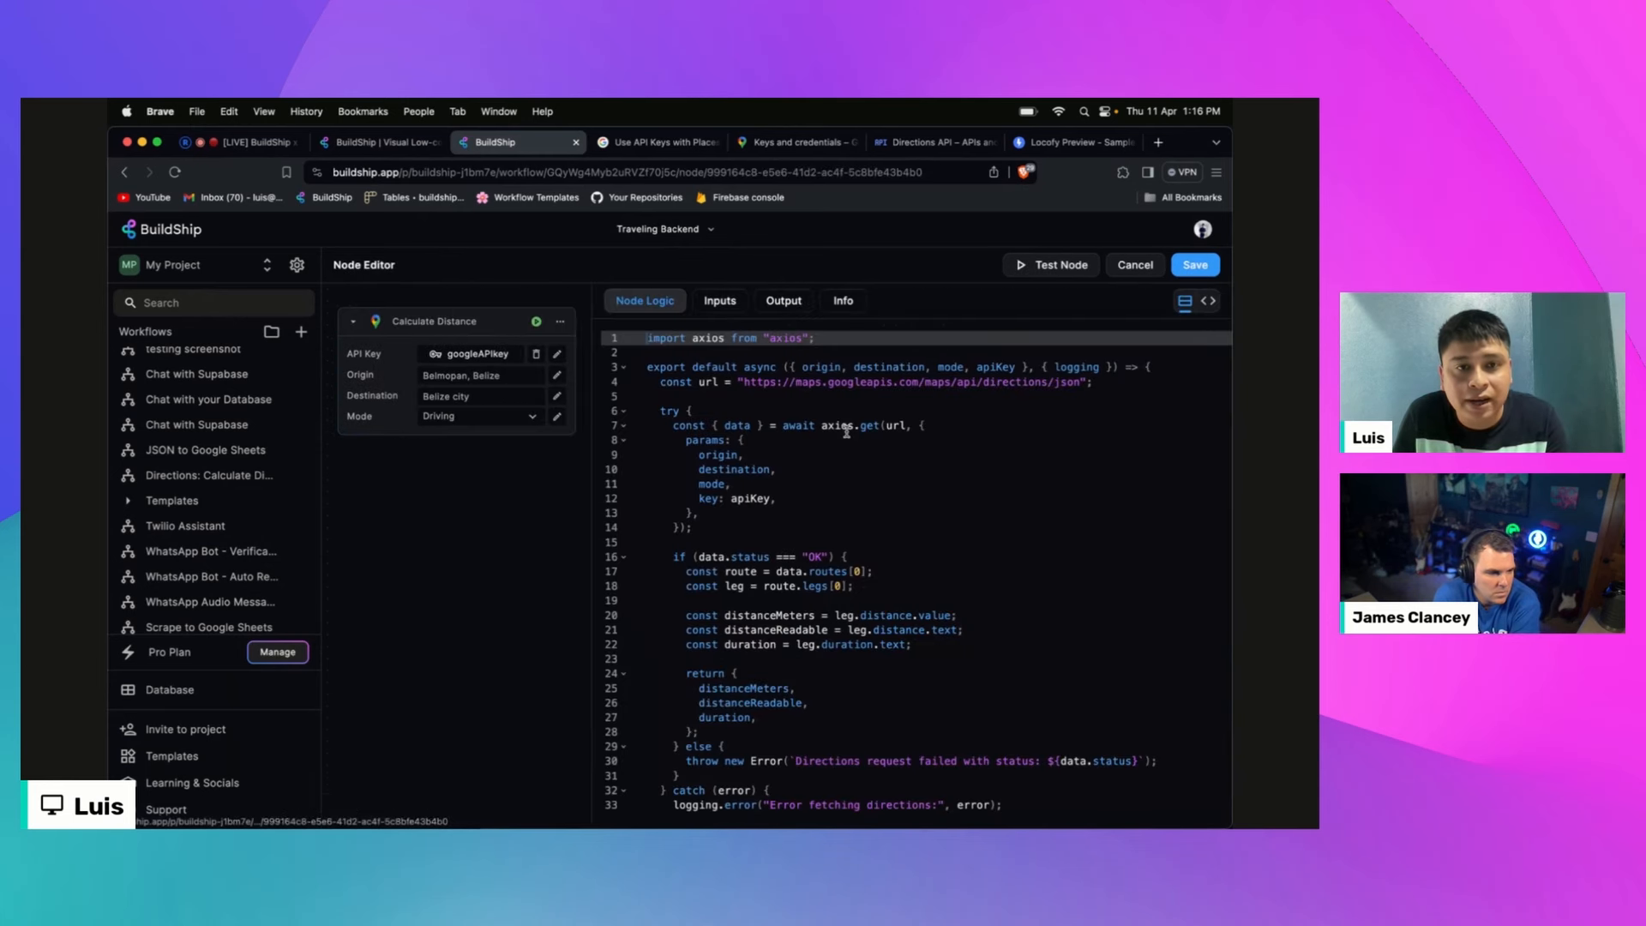
click(785, 300)
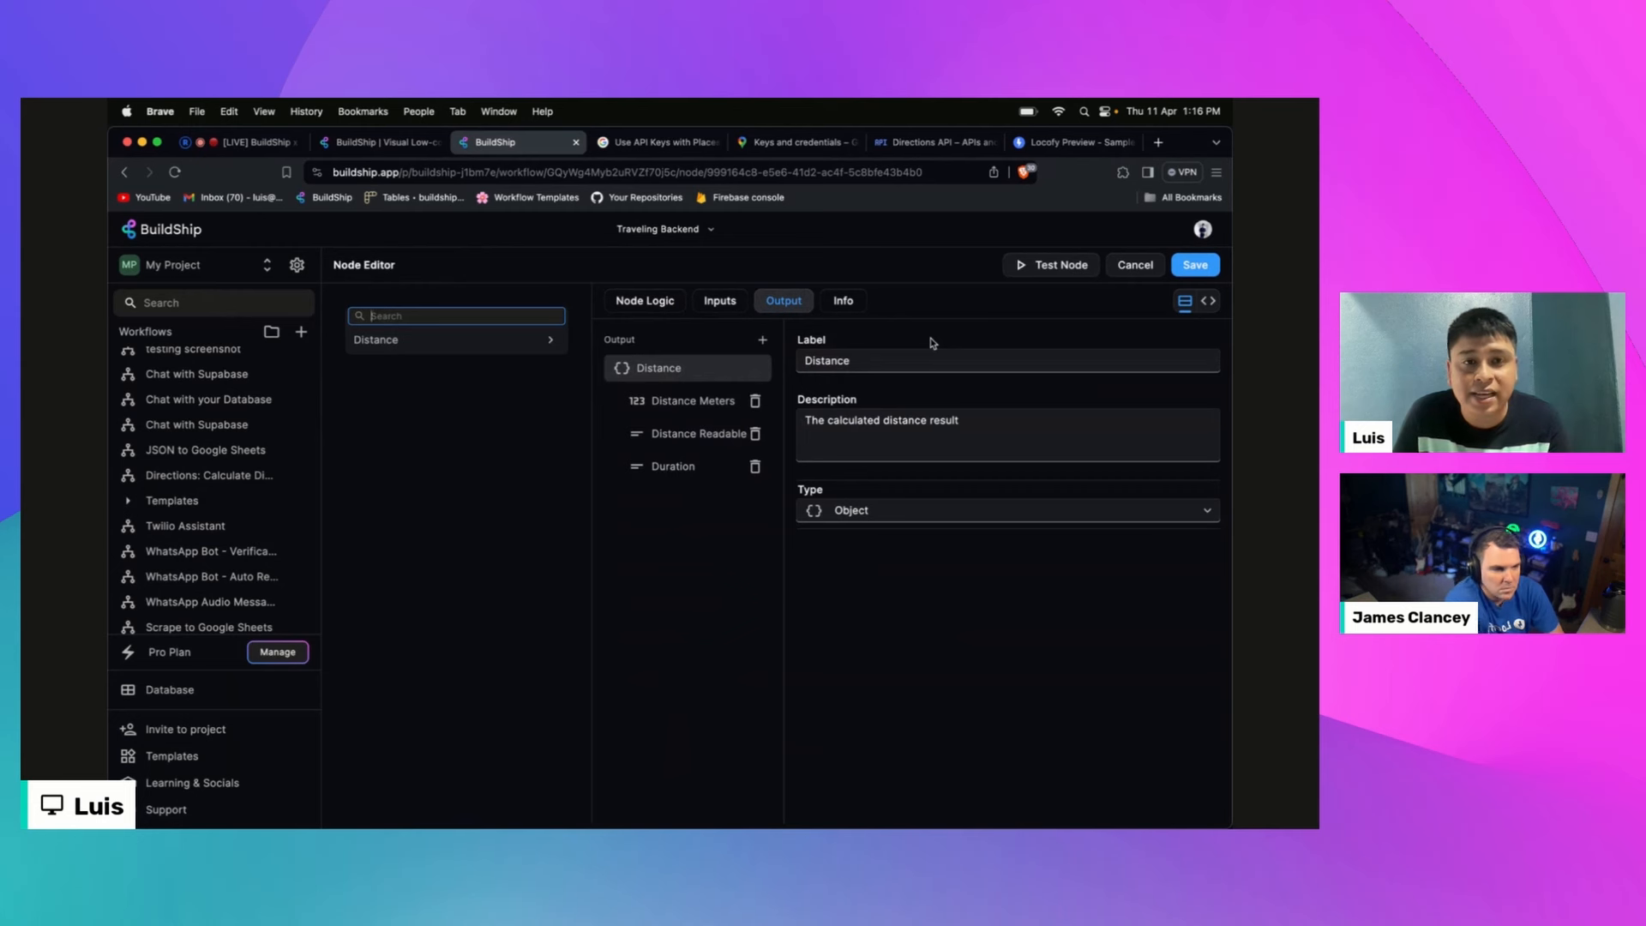
click(694, 402)
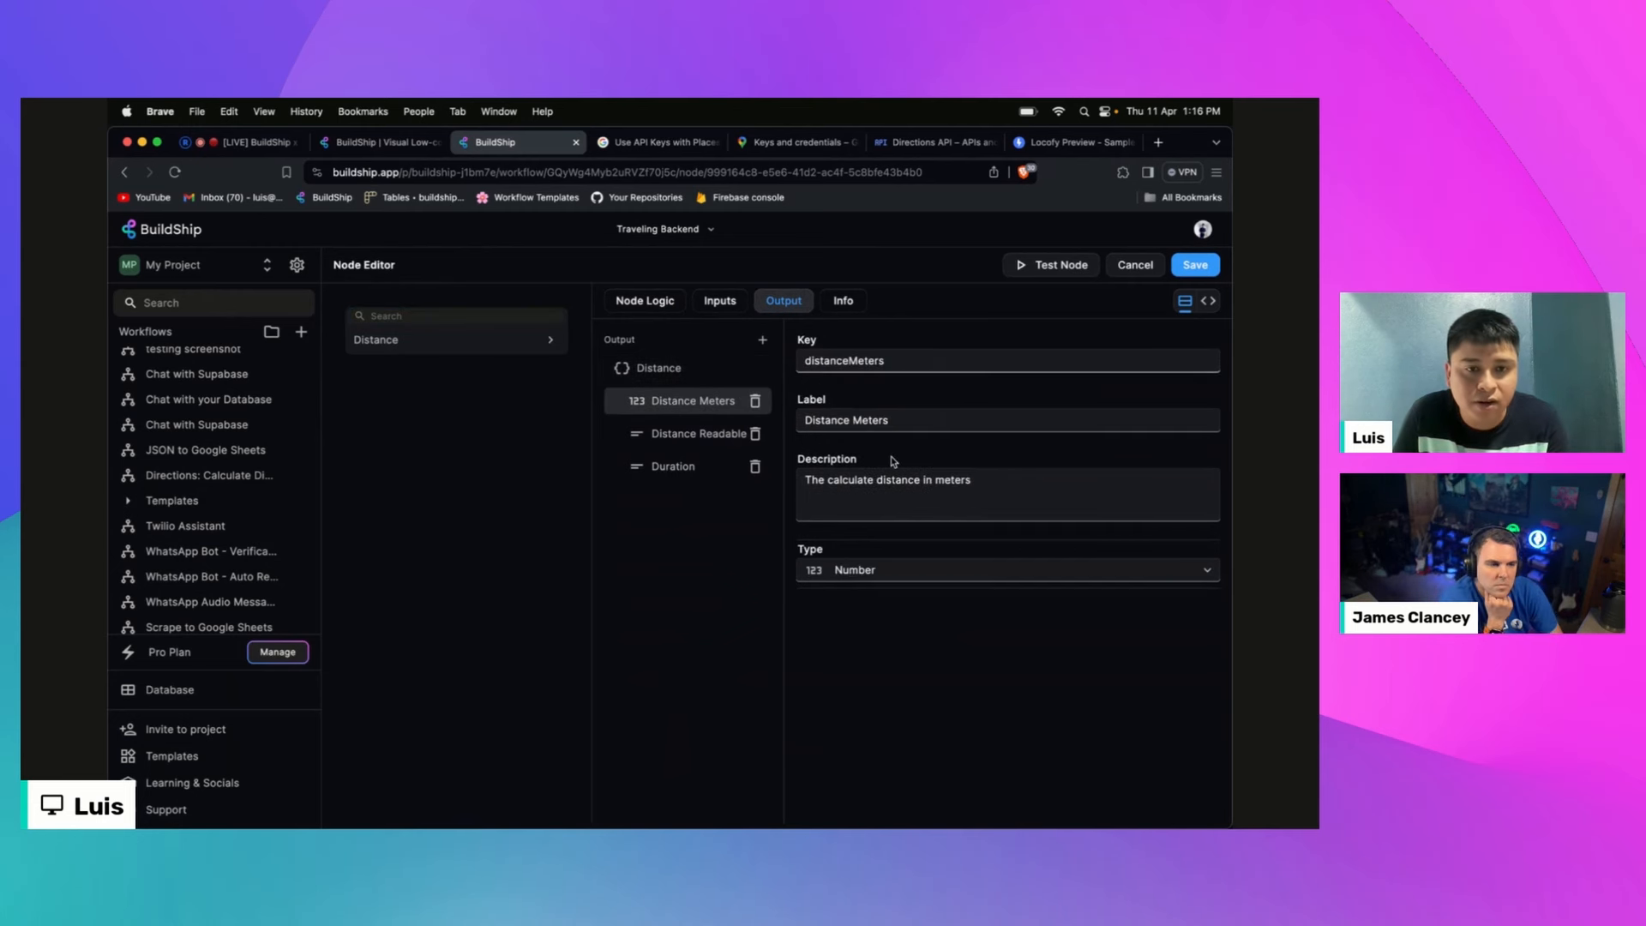
click(696, 435)
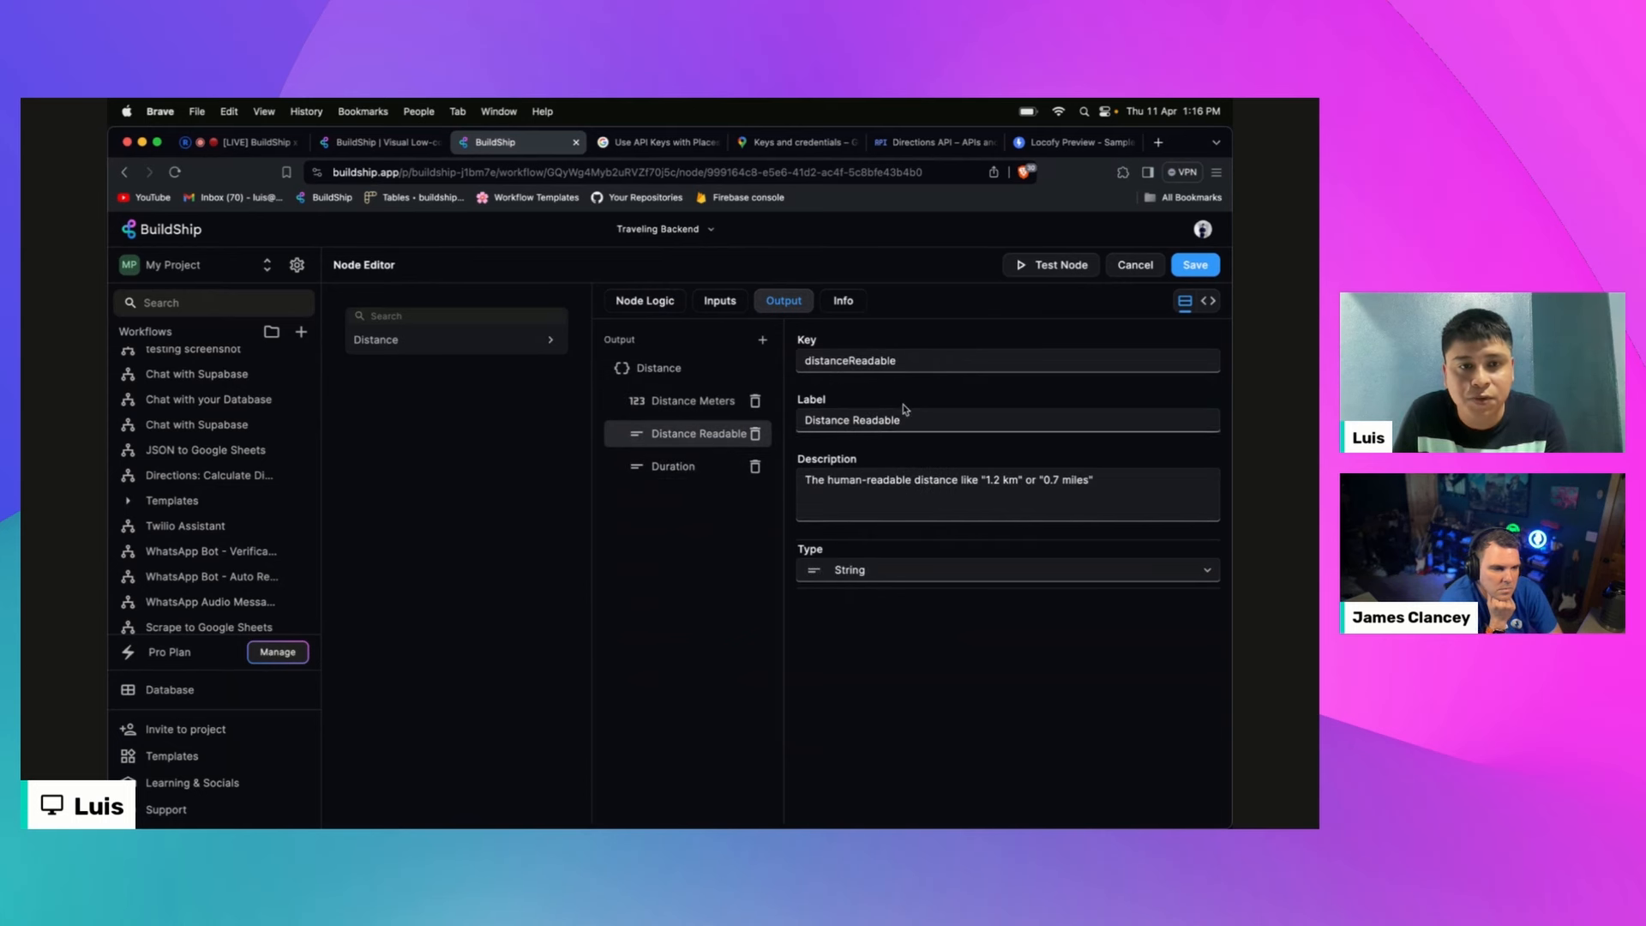
click(673, 467)
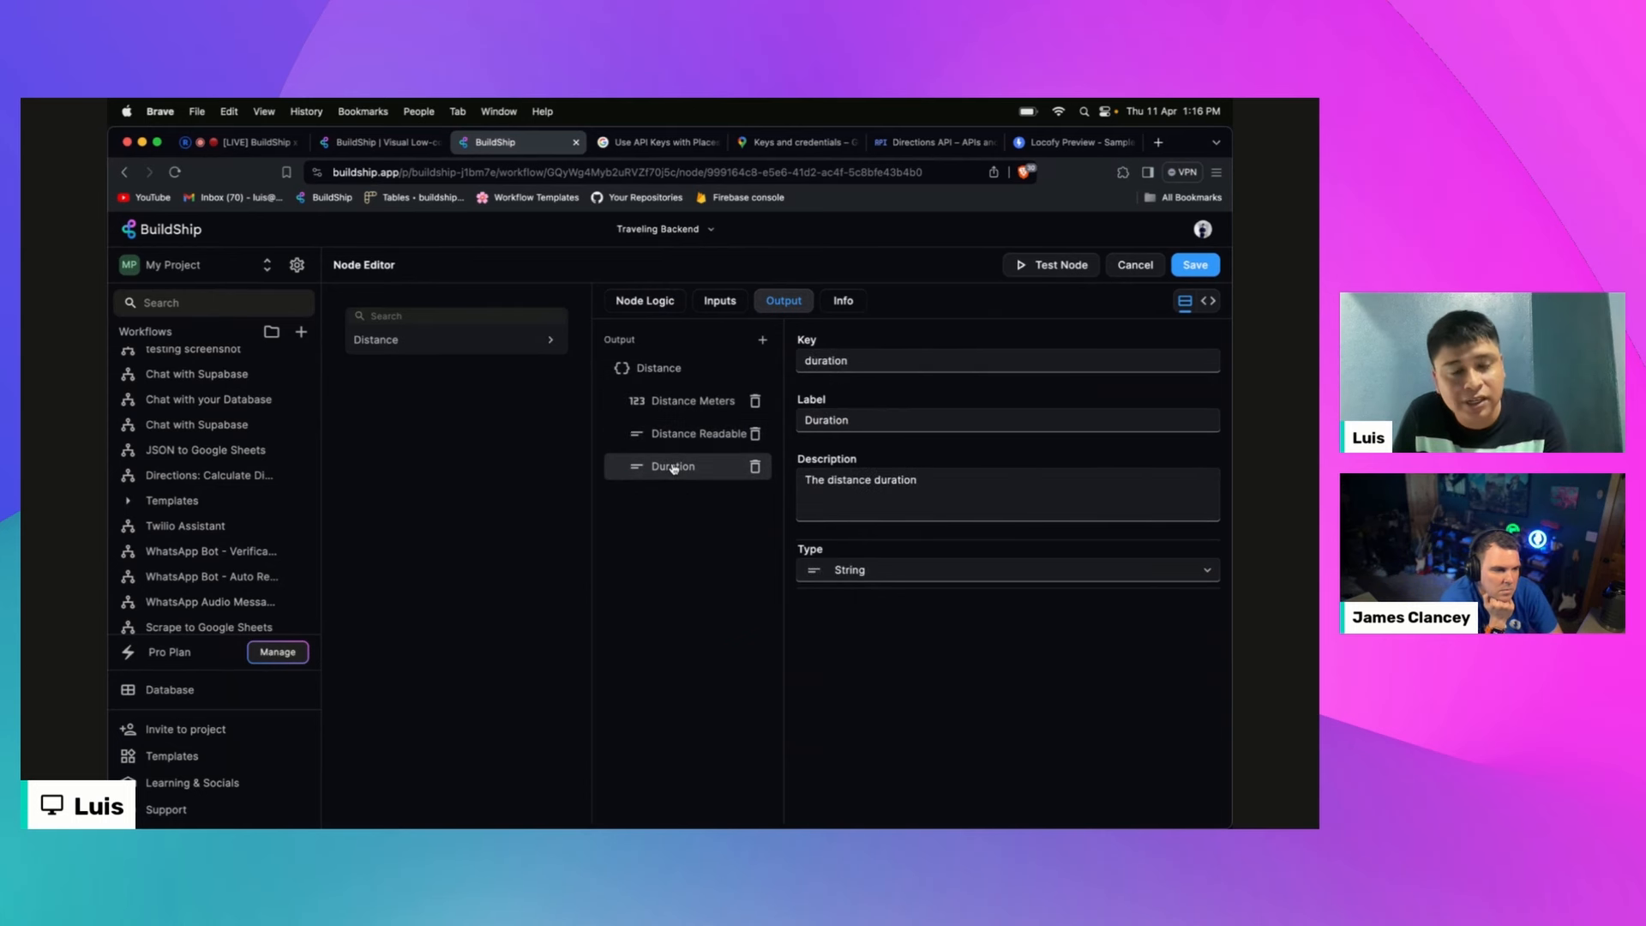
click(1136, 265)
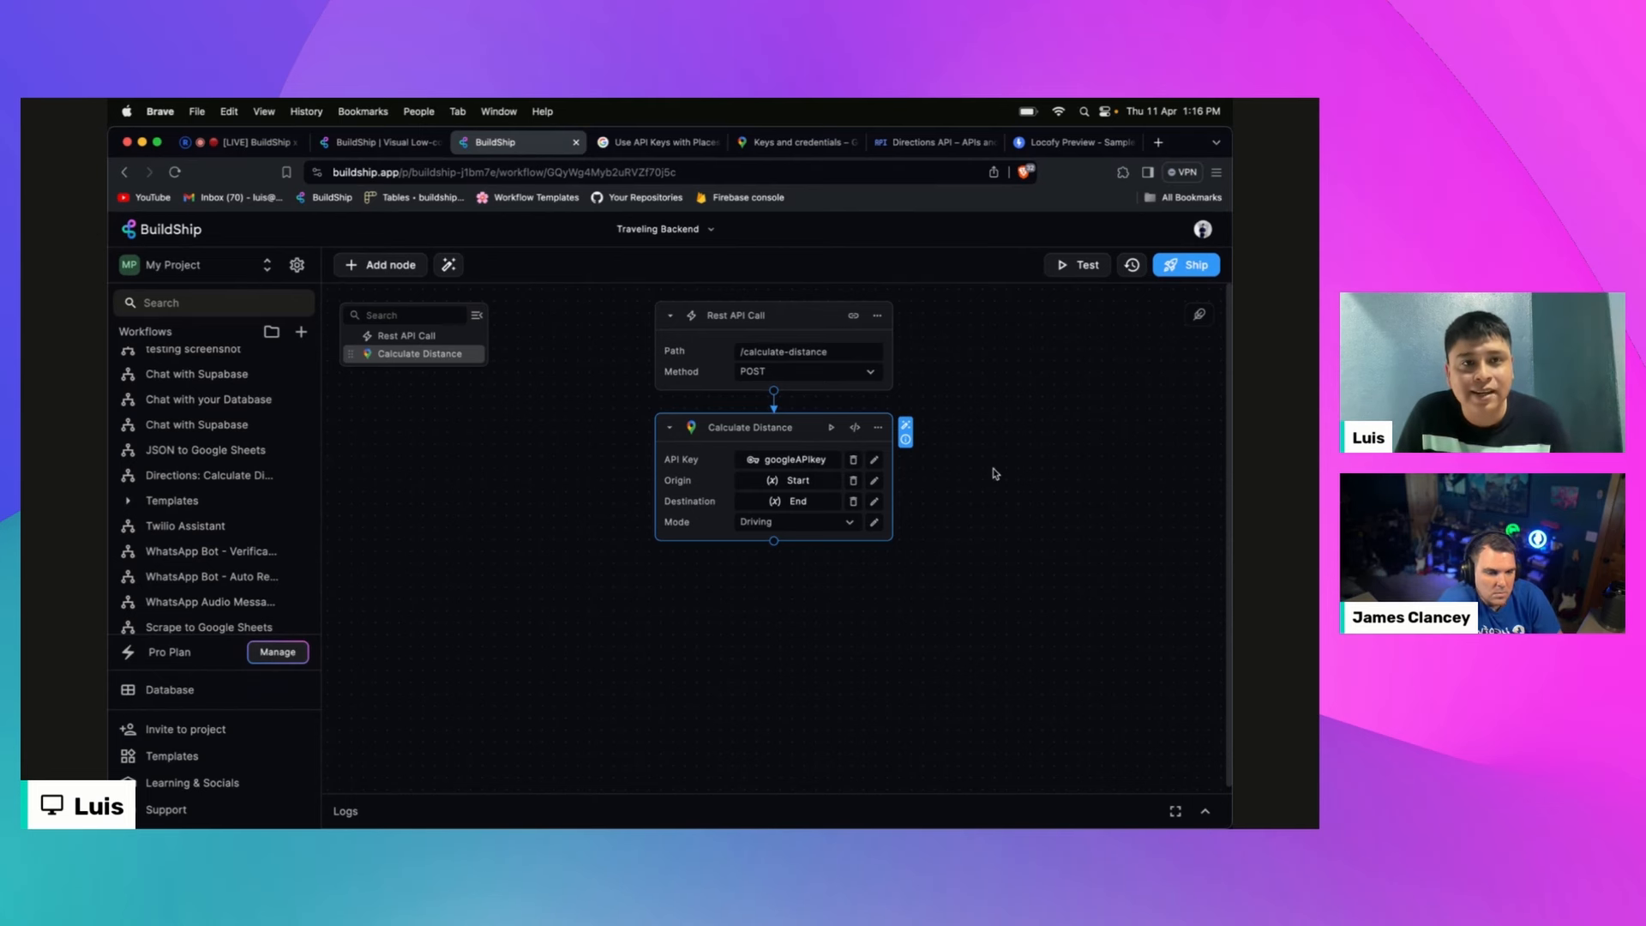
Step: Switch to the Locofy travel page preview to check its distance, duration and estimated cost fields, and return to the BuildShip workflow
click(1056, 152)
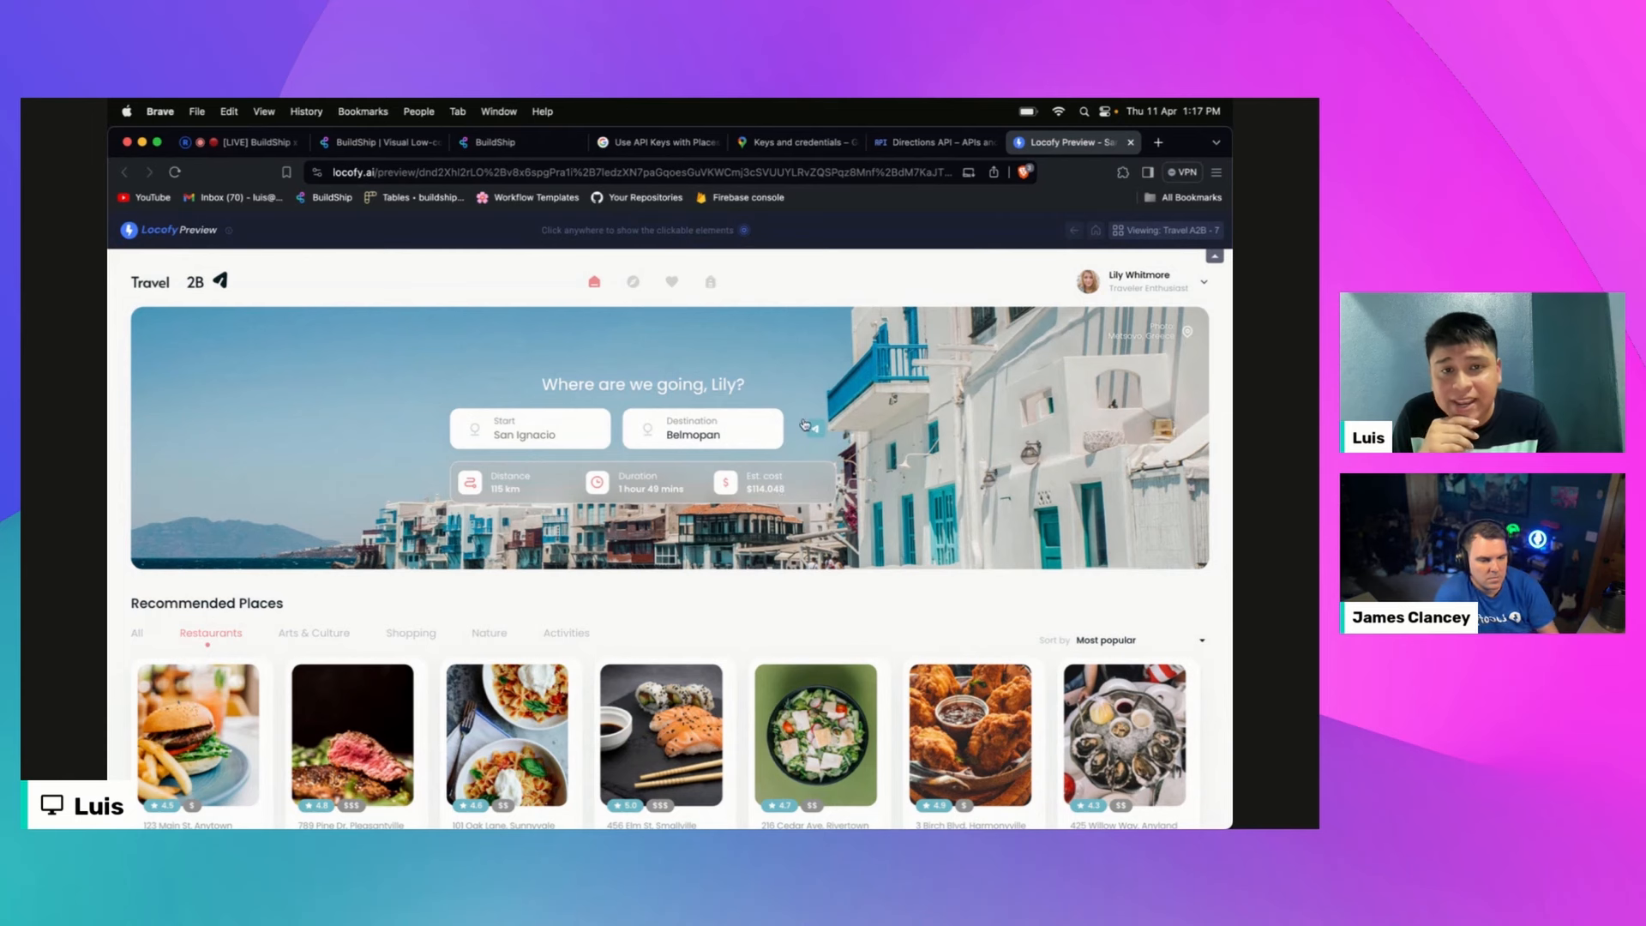
click(518, 142)
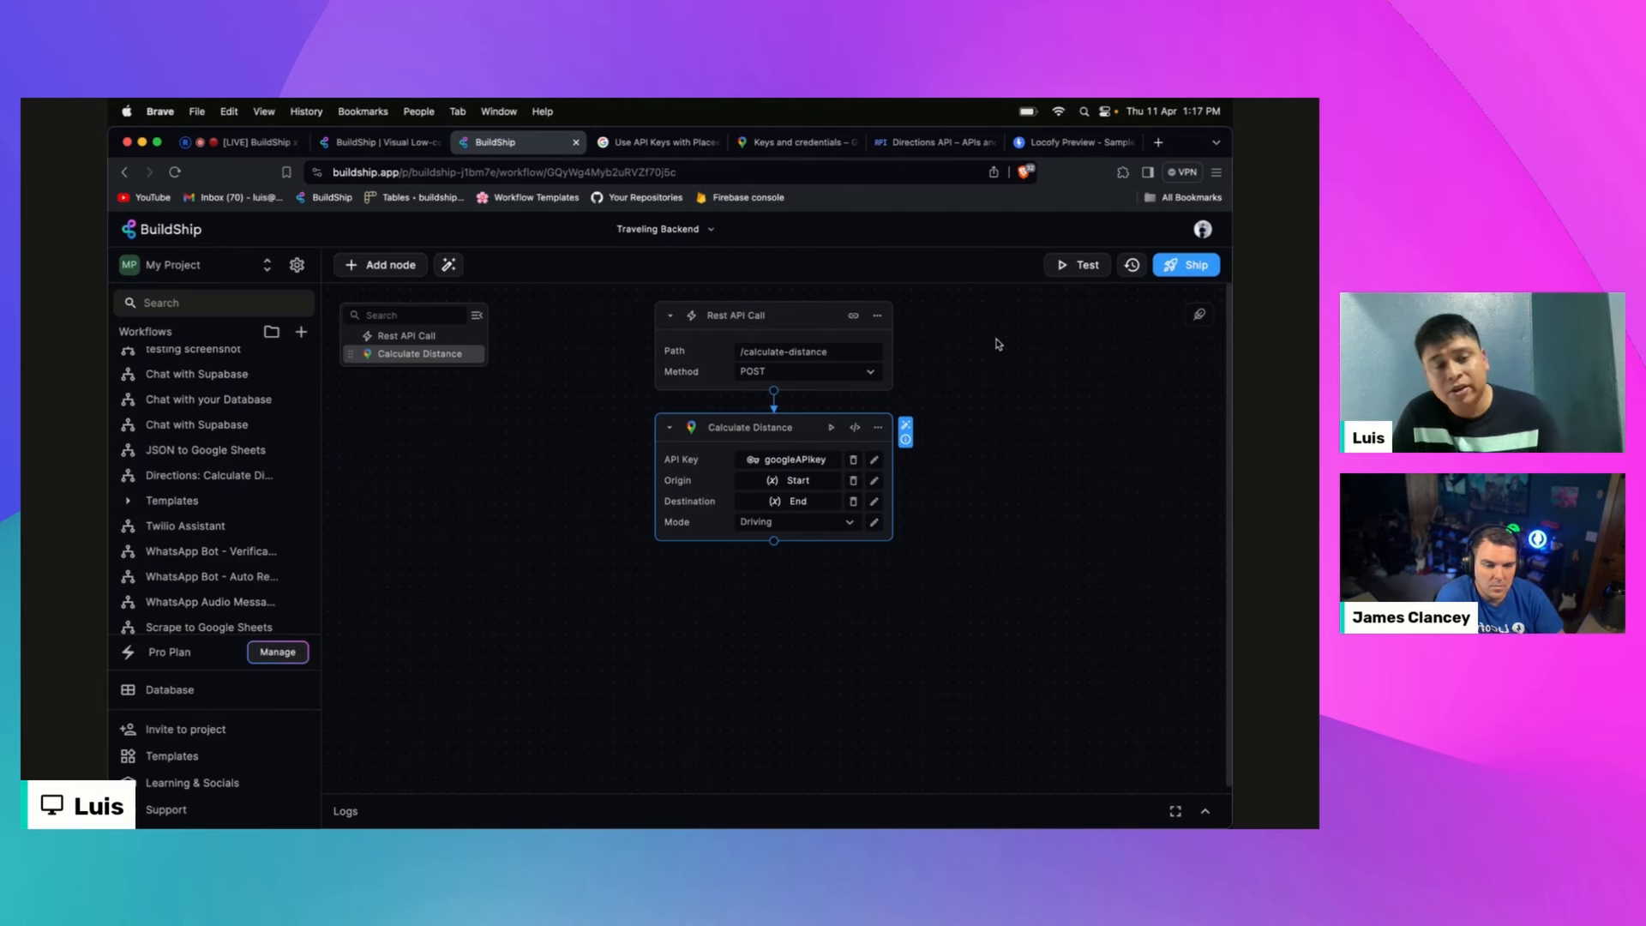
Step: Start an AI-generated node after Calculate Distance and describe its given input as "a distance traveled in meters"
click(774, 542)
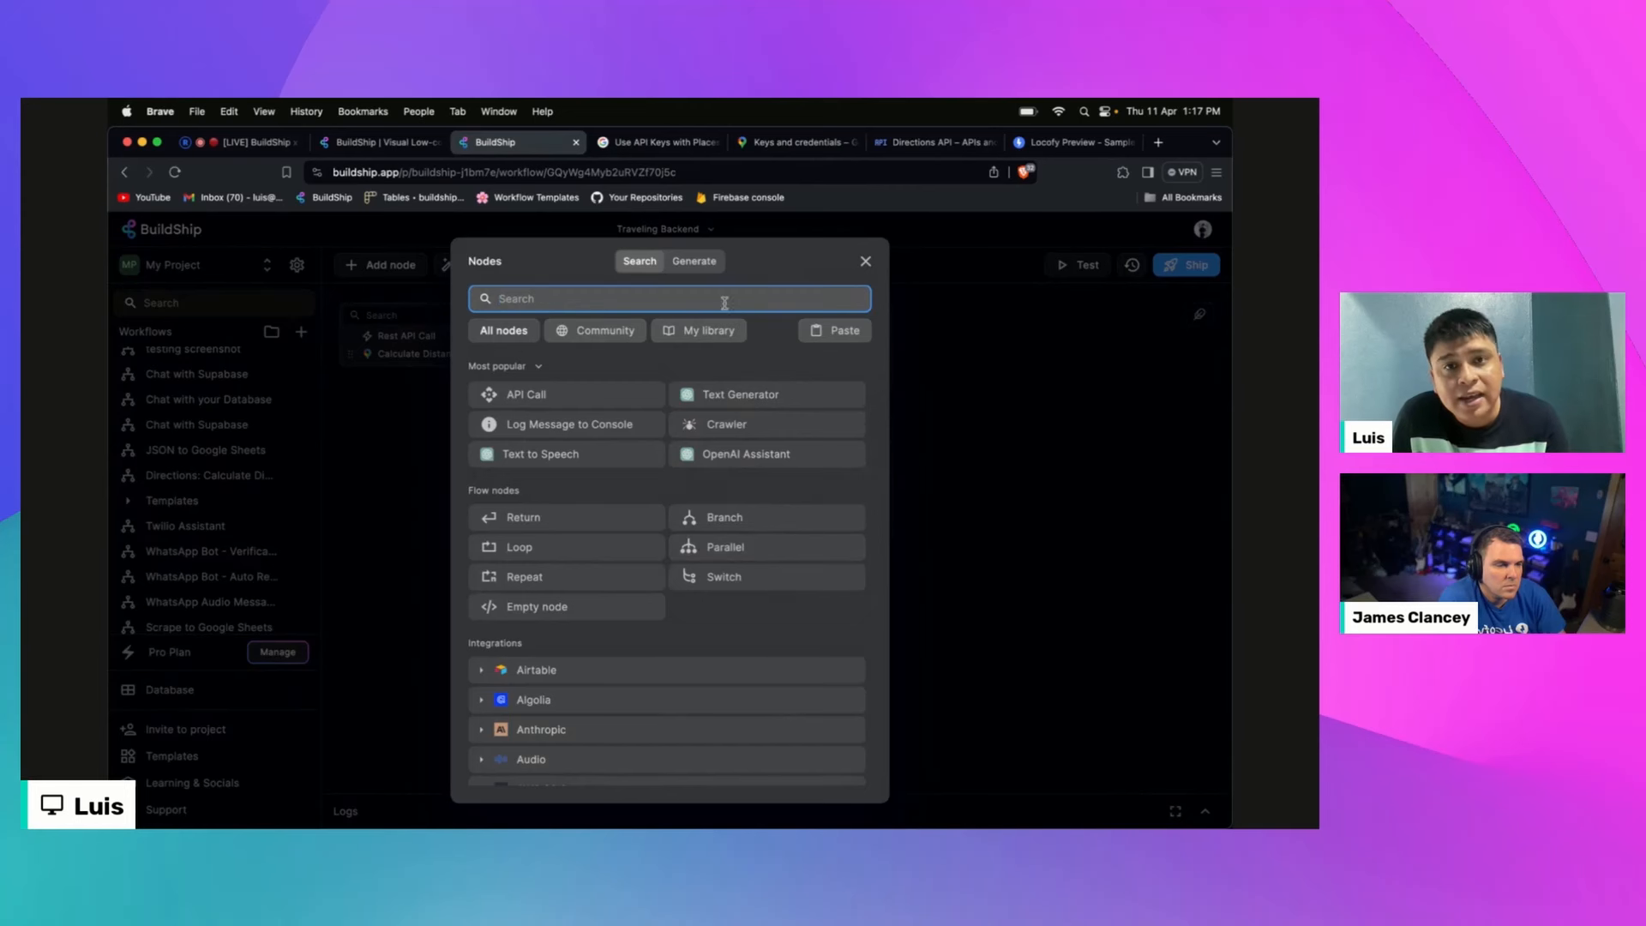
click(700, 267)
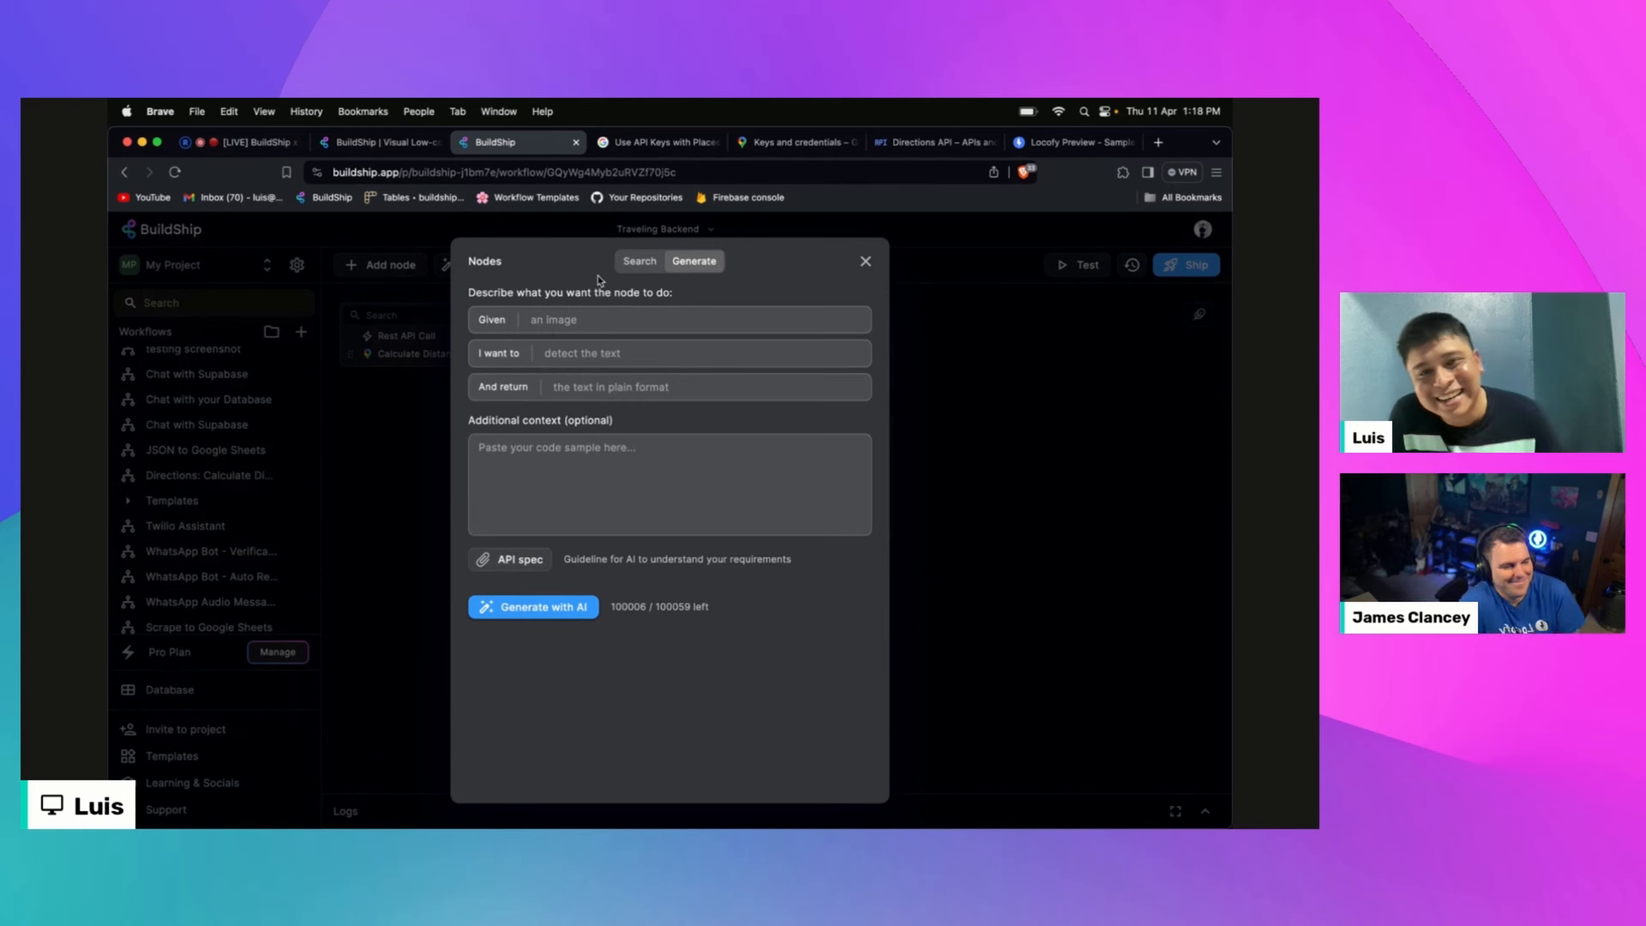
click(607, 323)
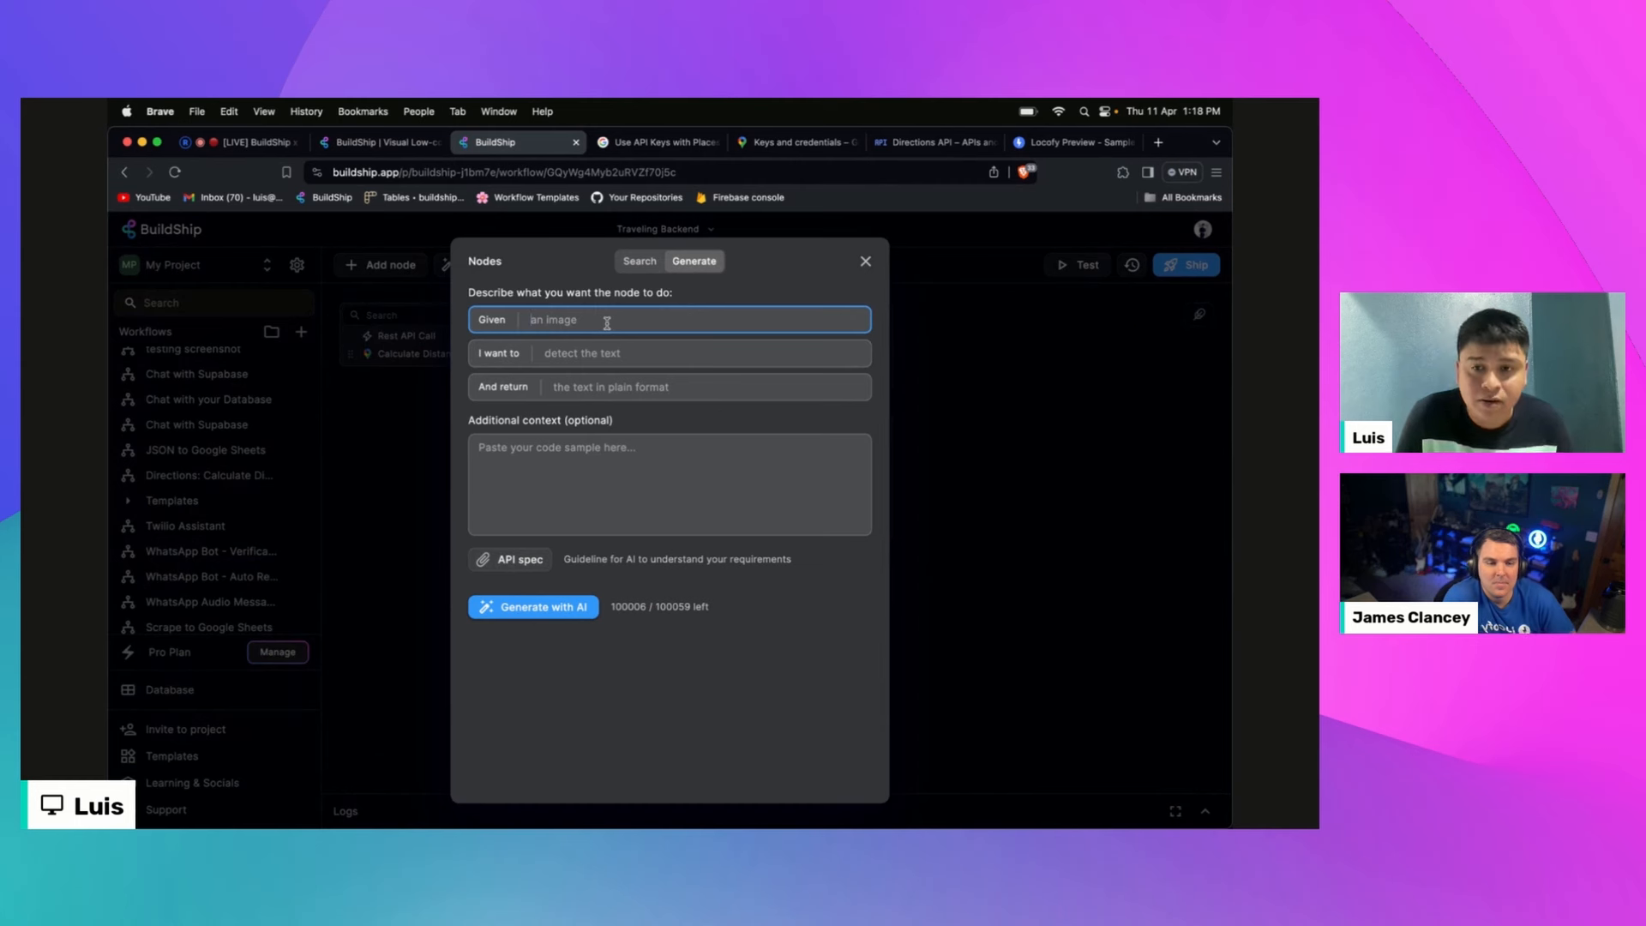
text(a dist)
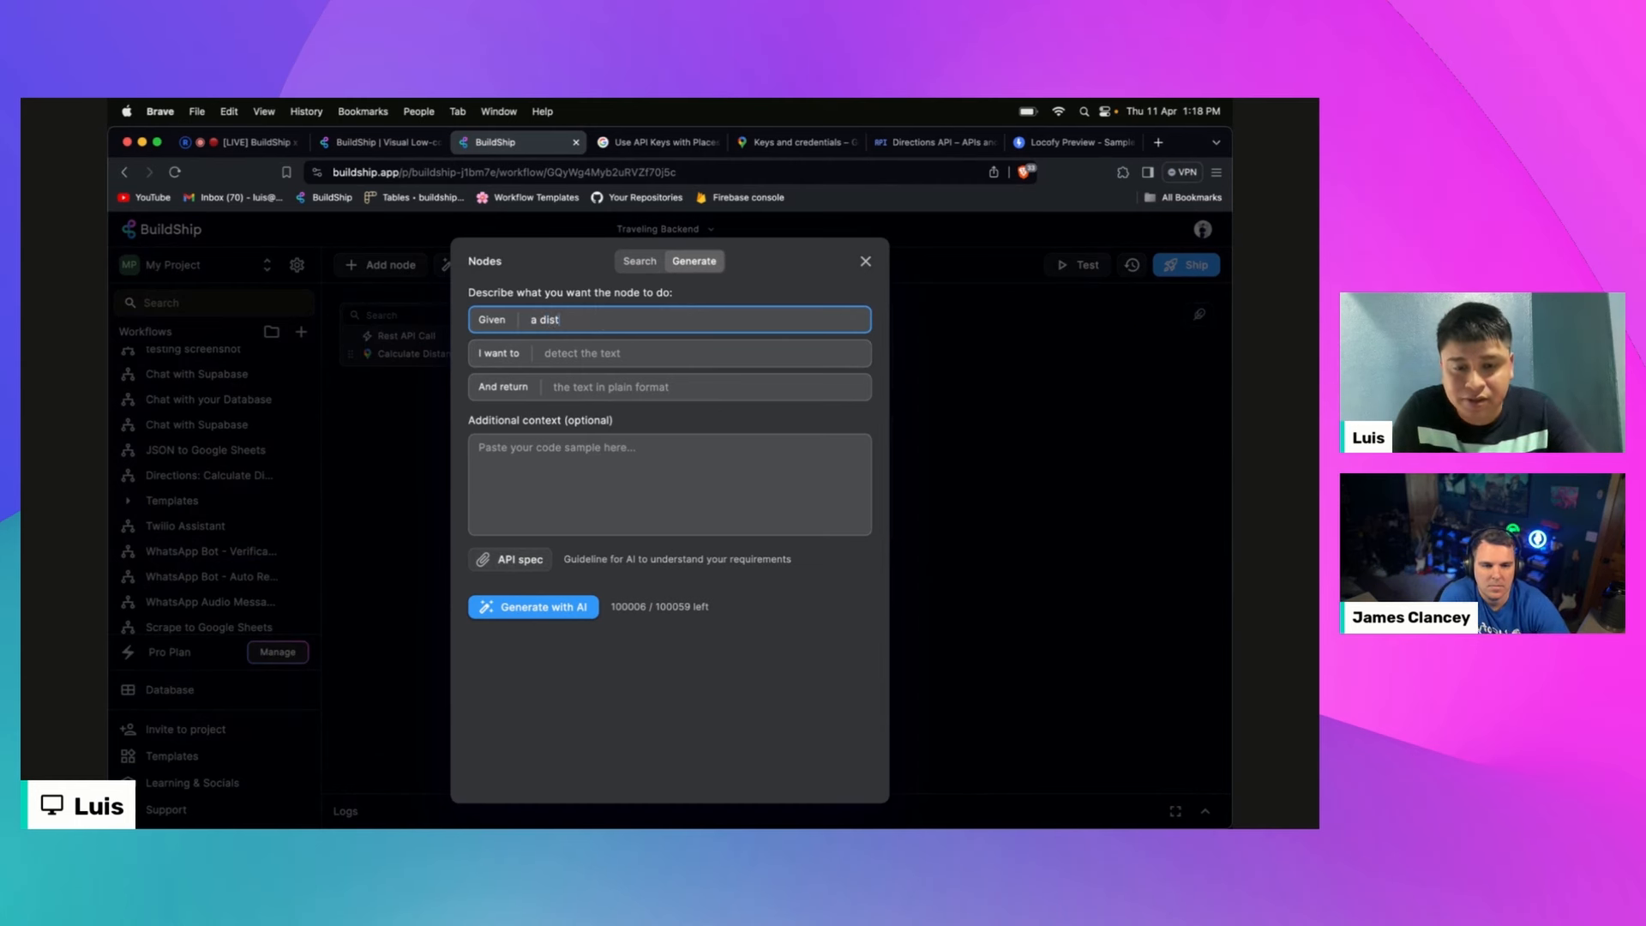
text(ance travele)
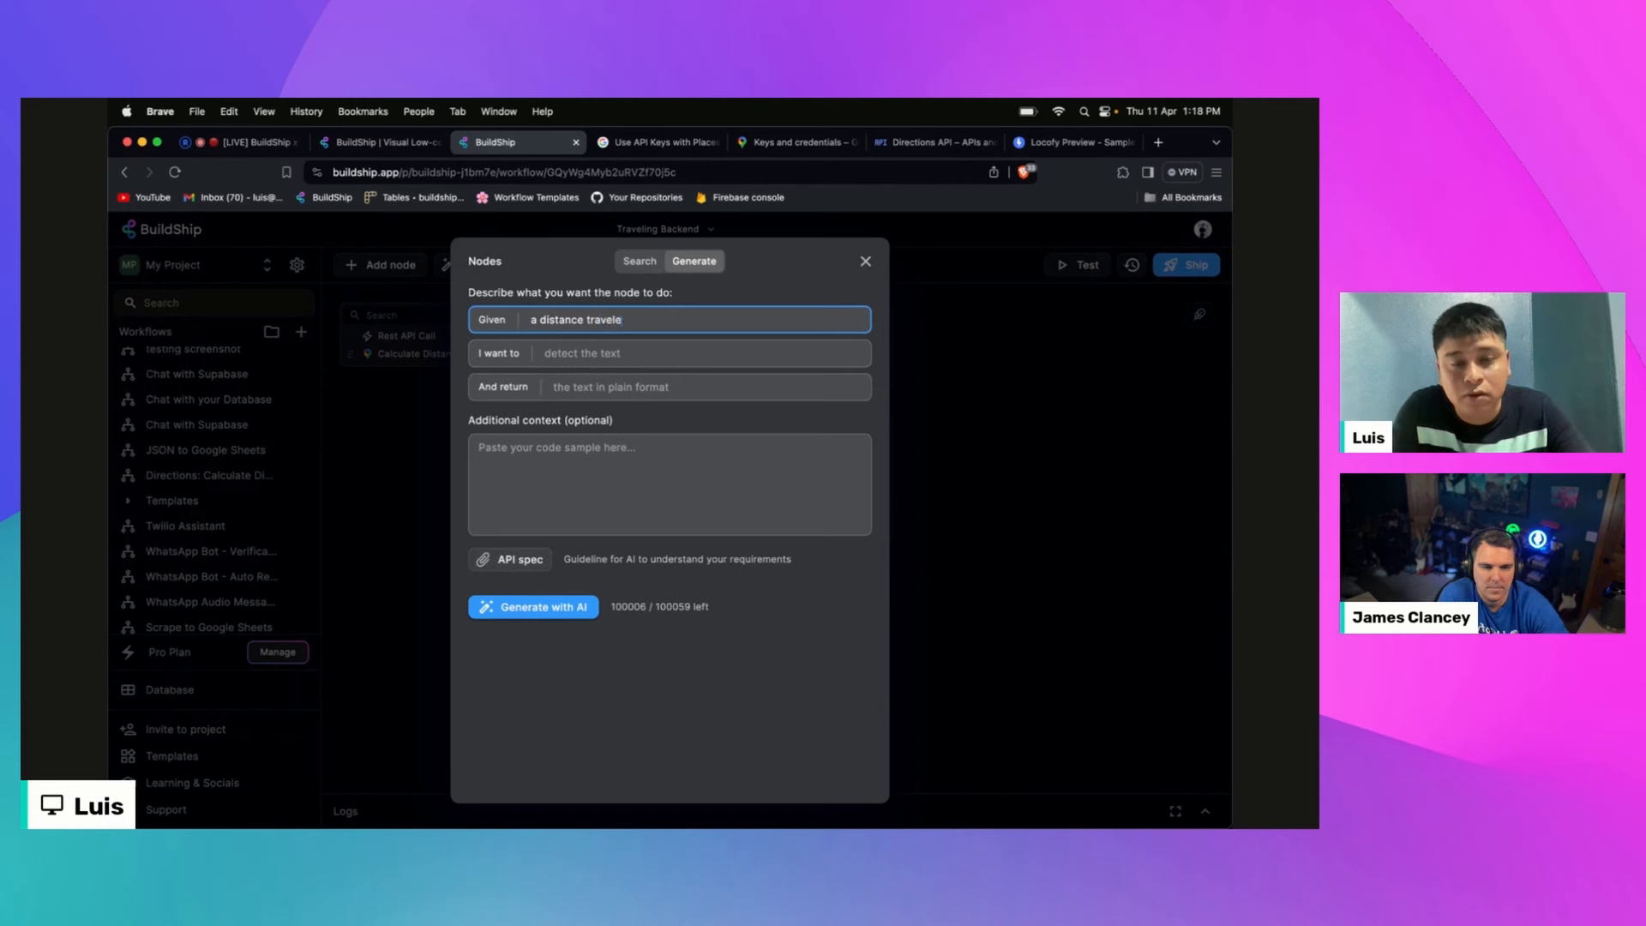
text(d in meter)
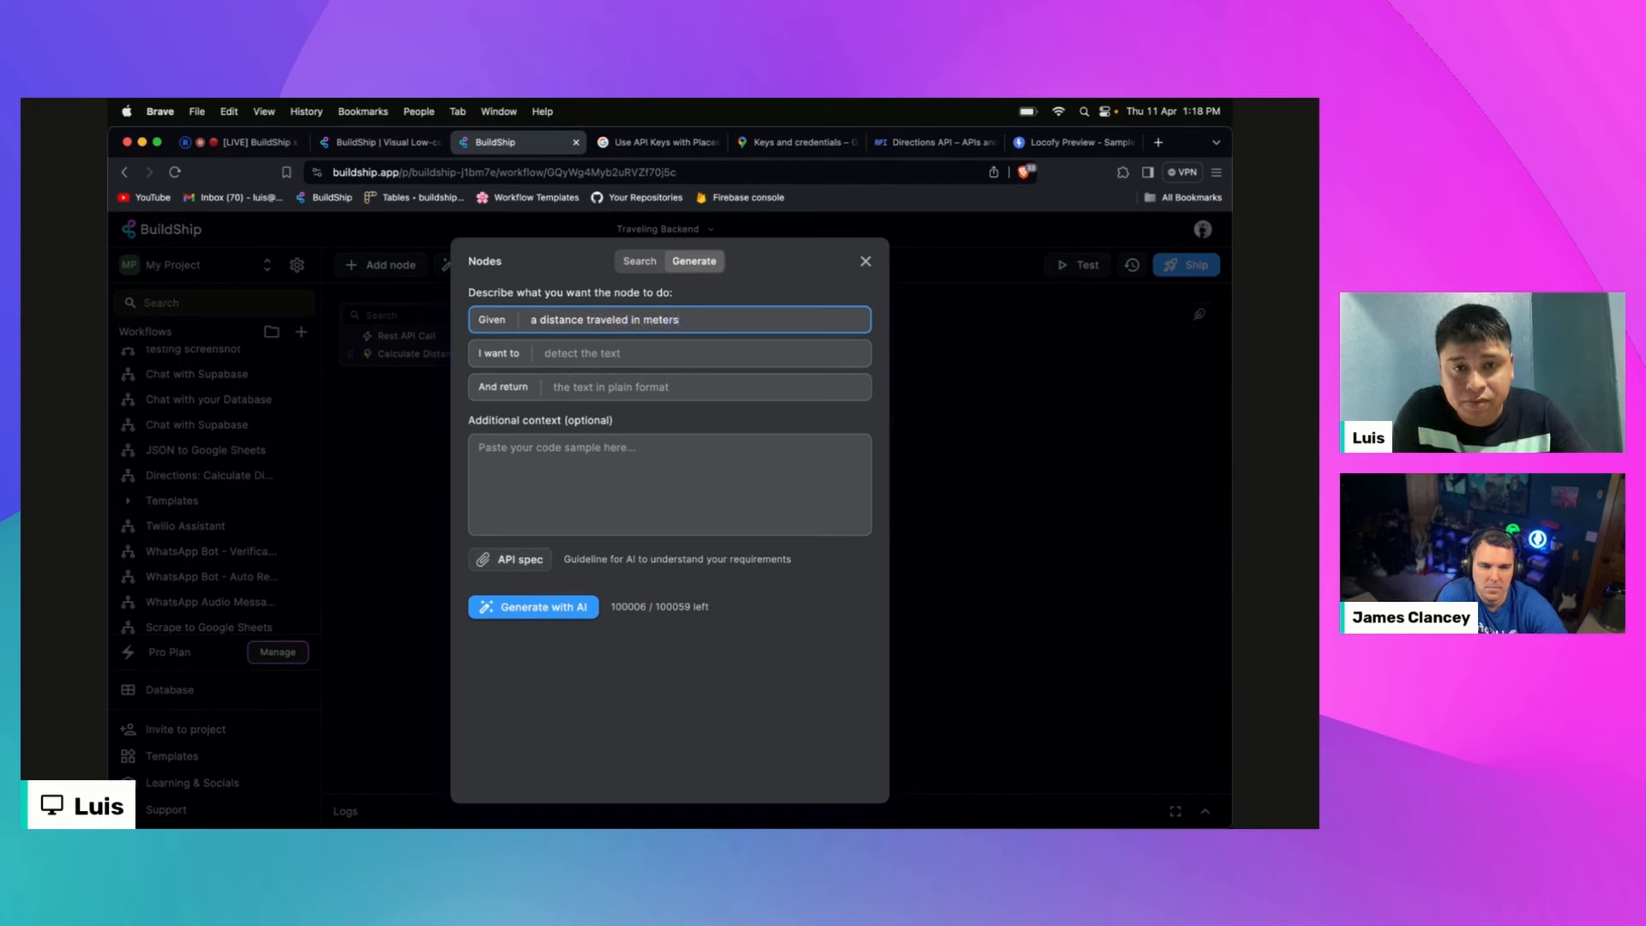
text(s)
Step: Describe the generated node's task as "calculate the cost of the distance traveled using a linear rate"
key(Tab)
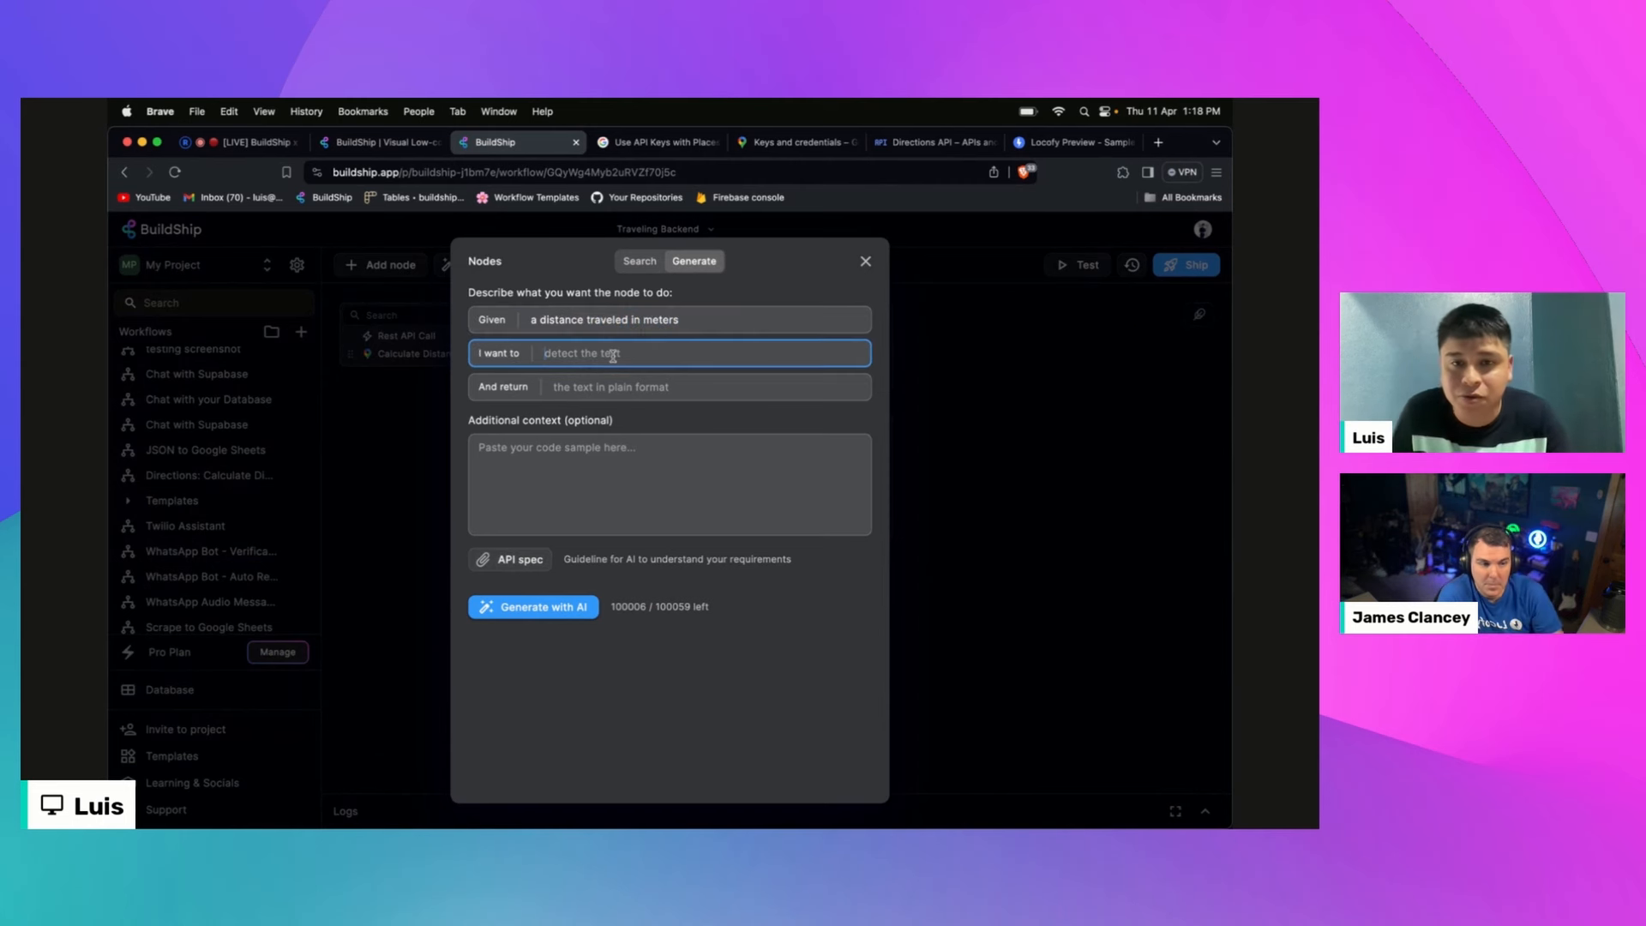
text(cal)
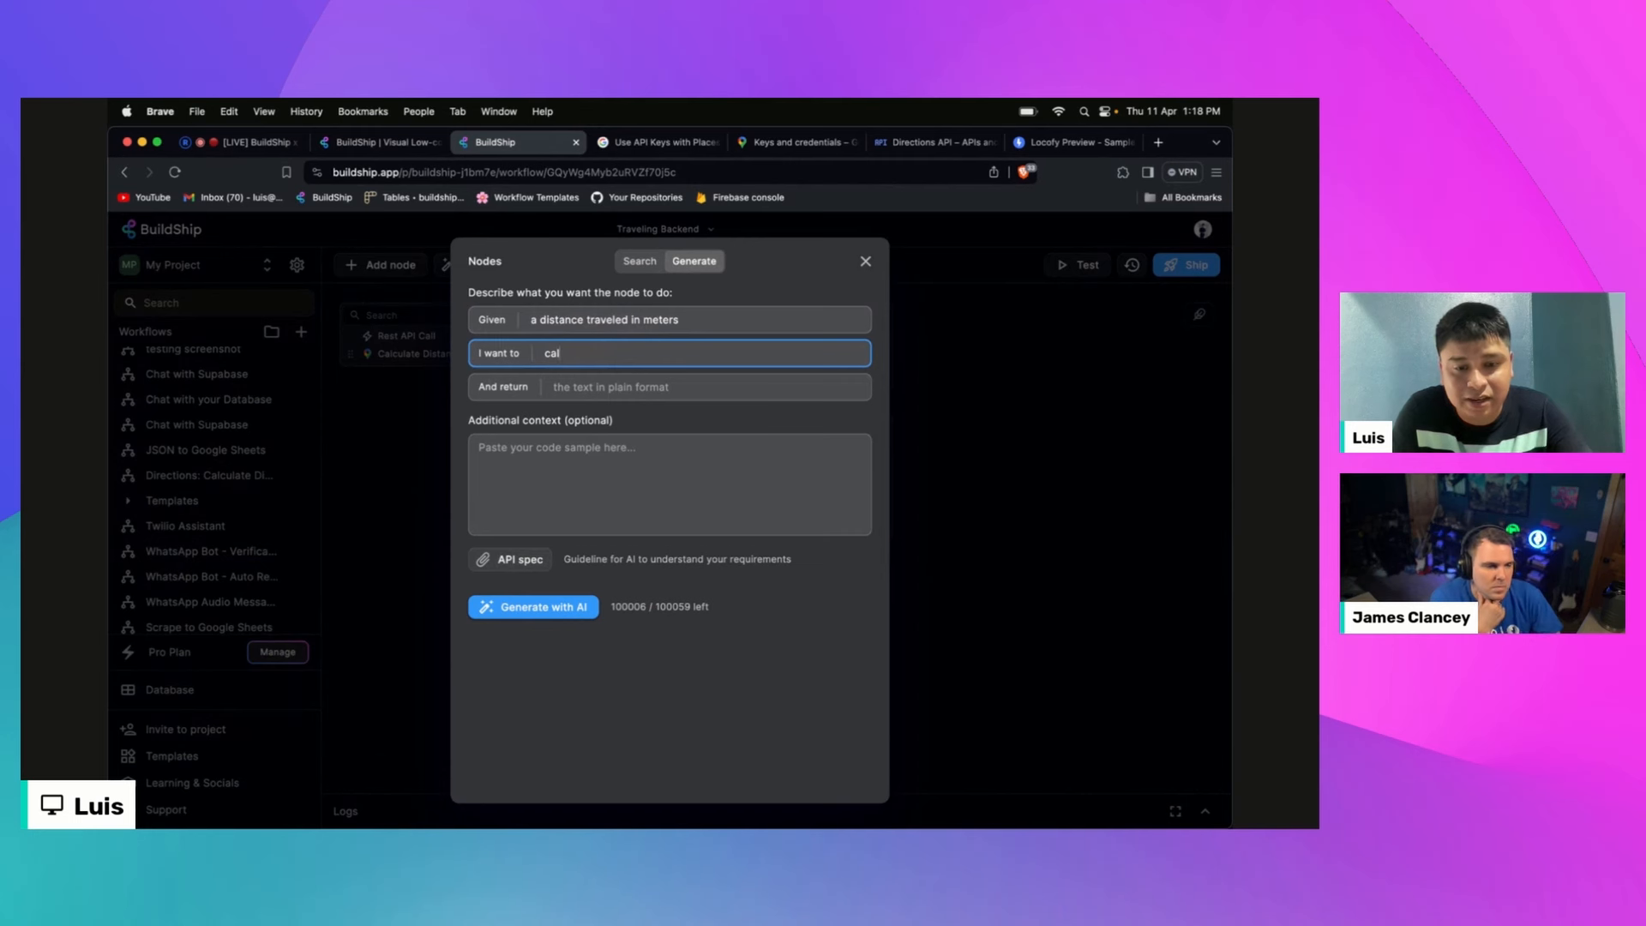
text(culate the)
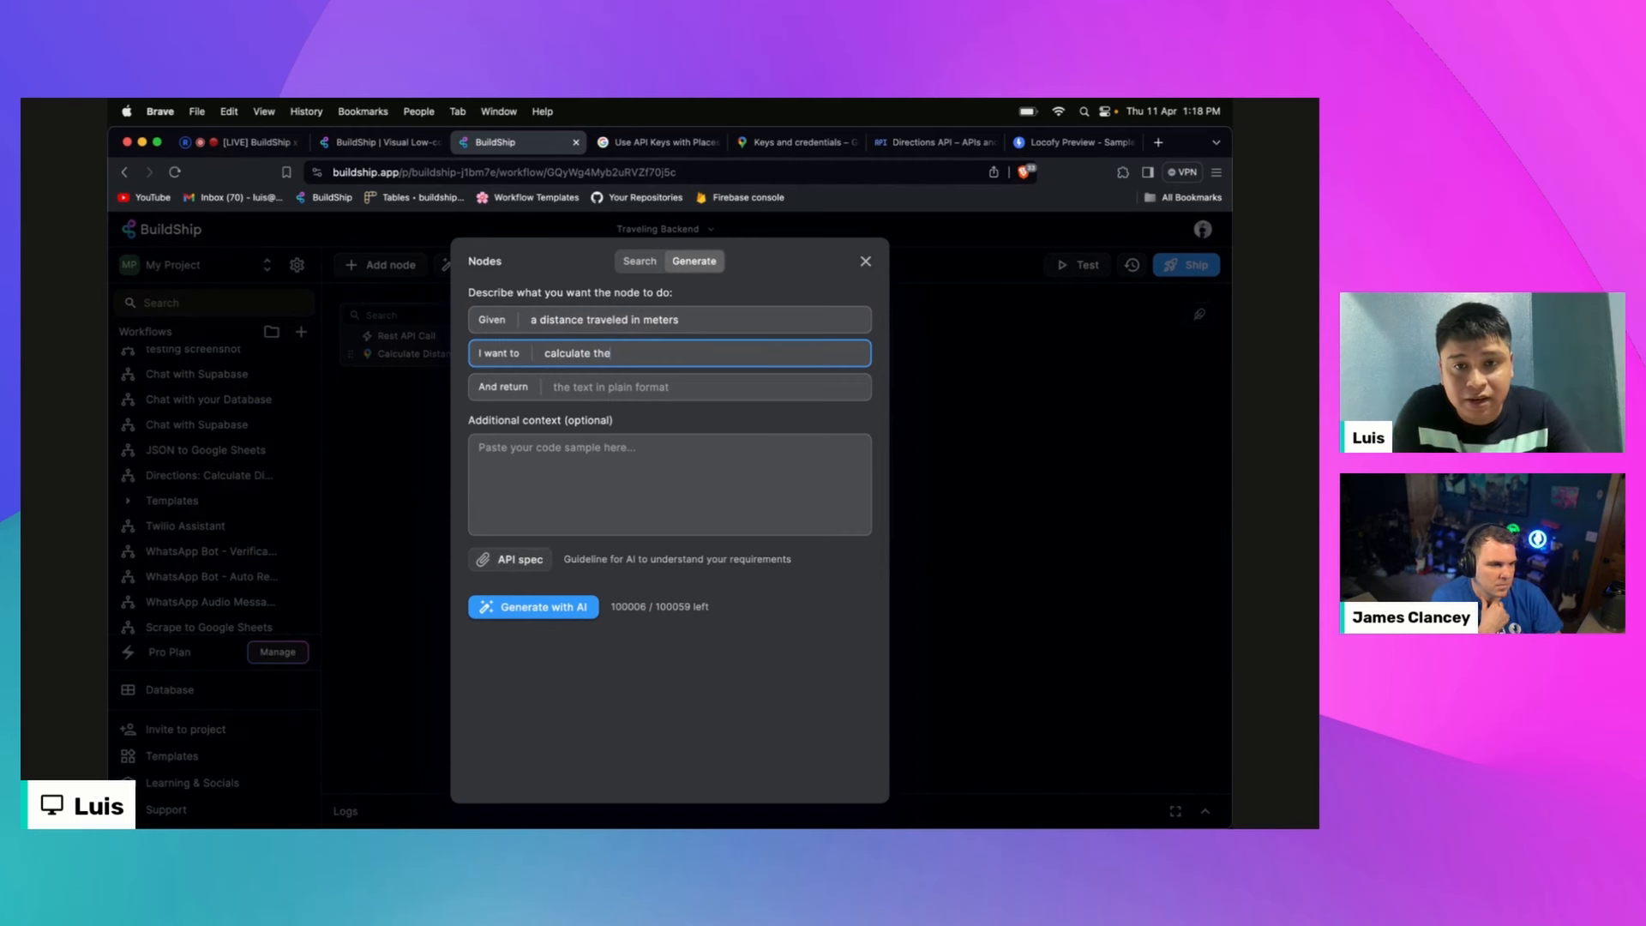
text( cost of the dist)
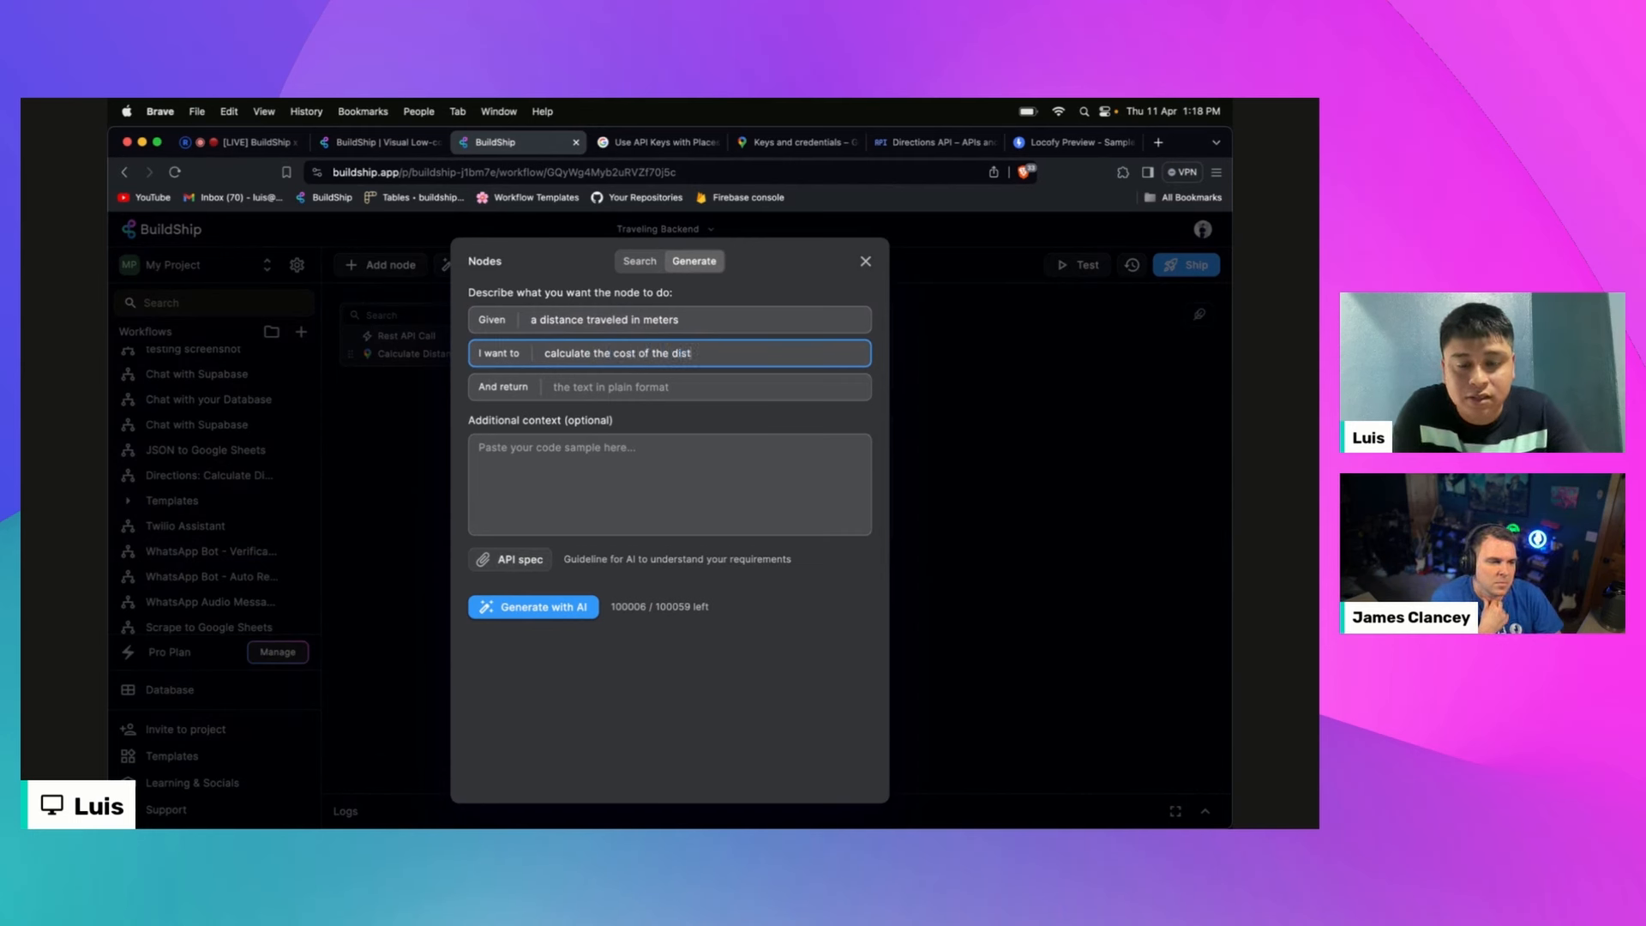
text(ance travel)
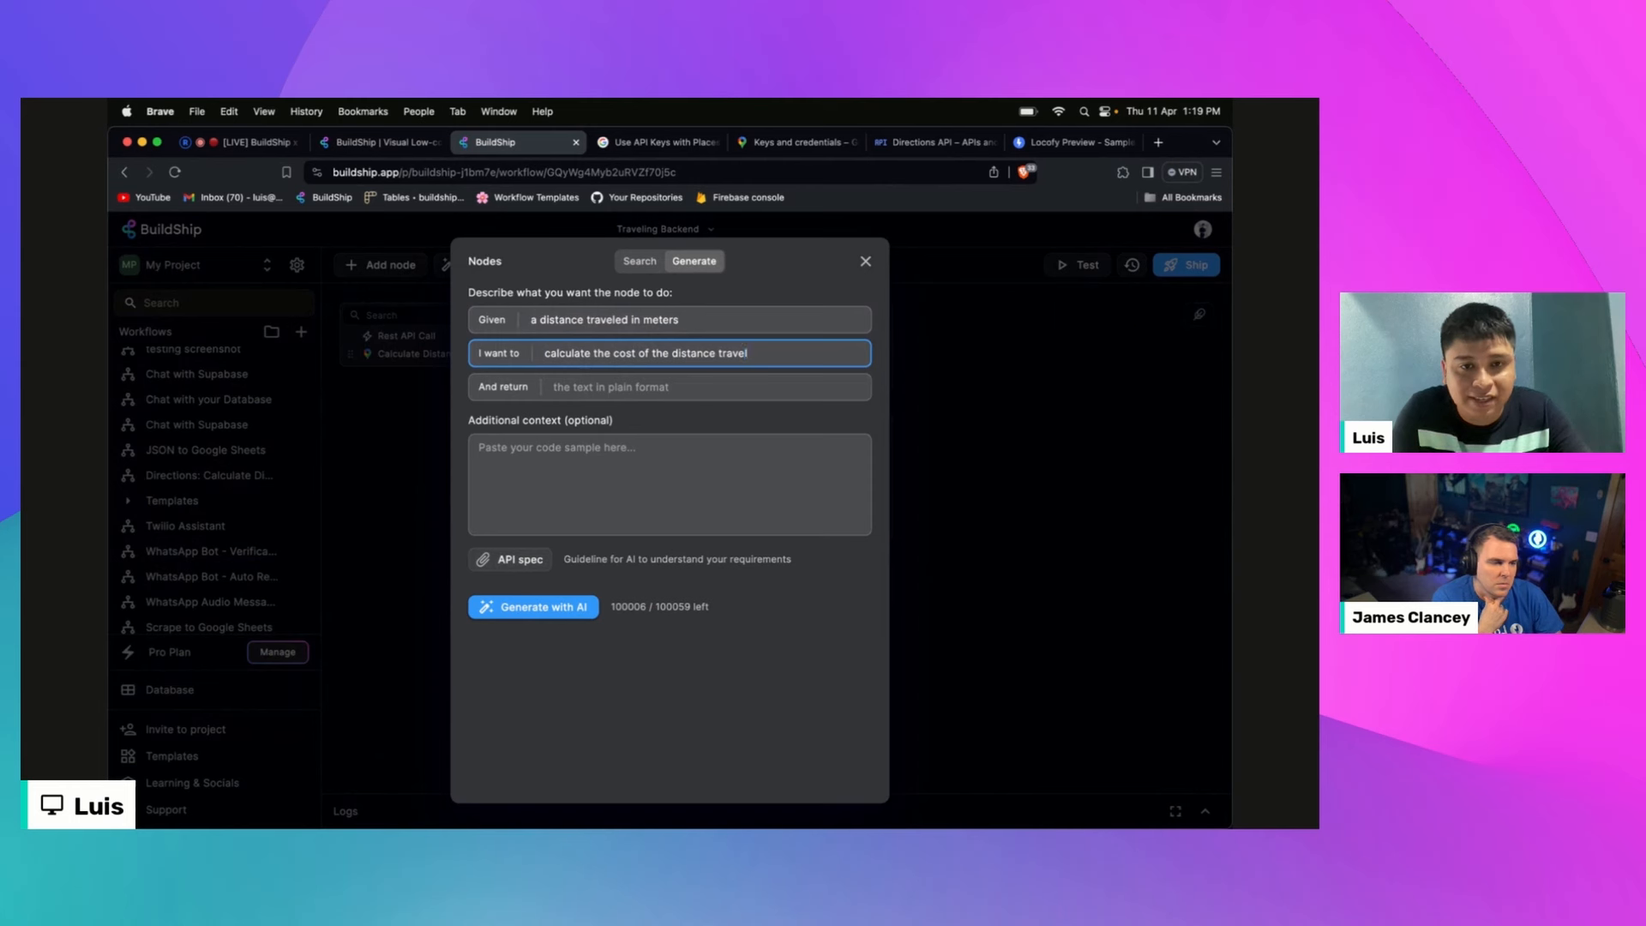
text(ed using a line)
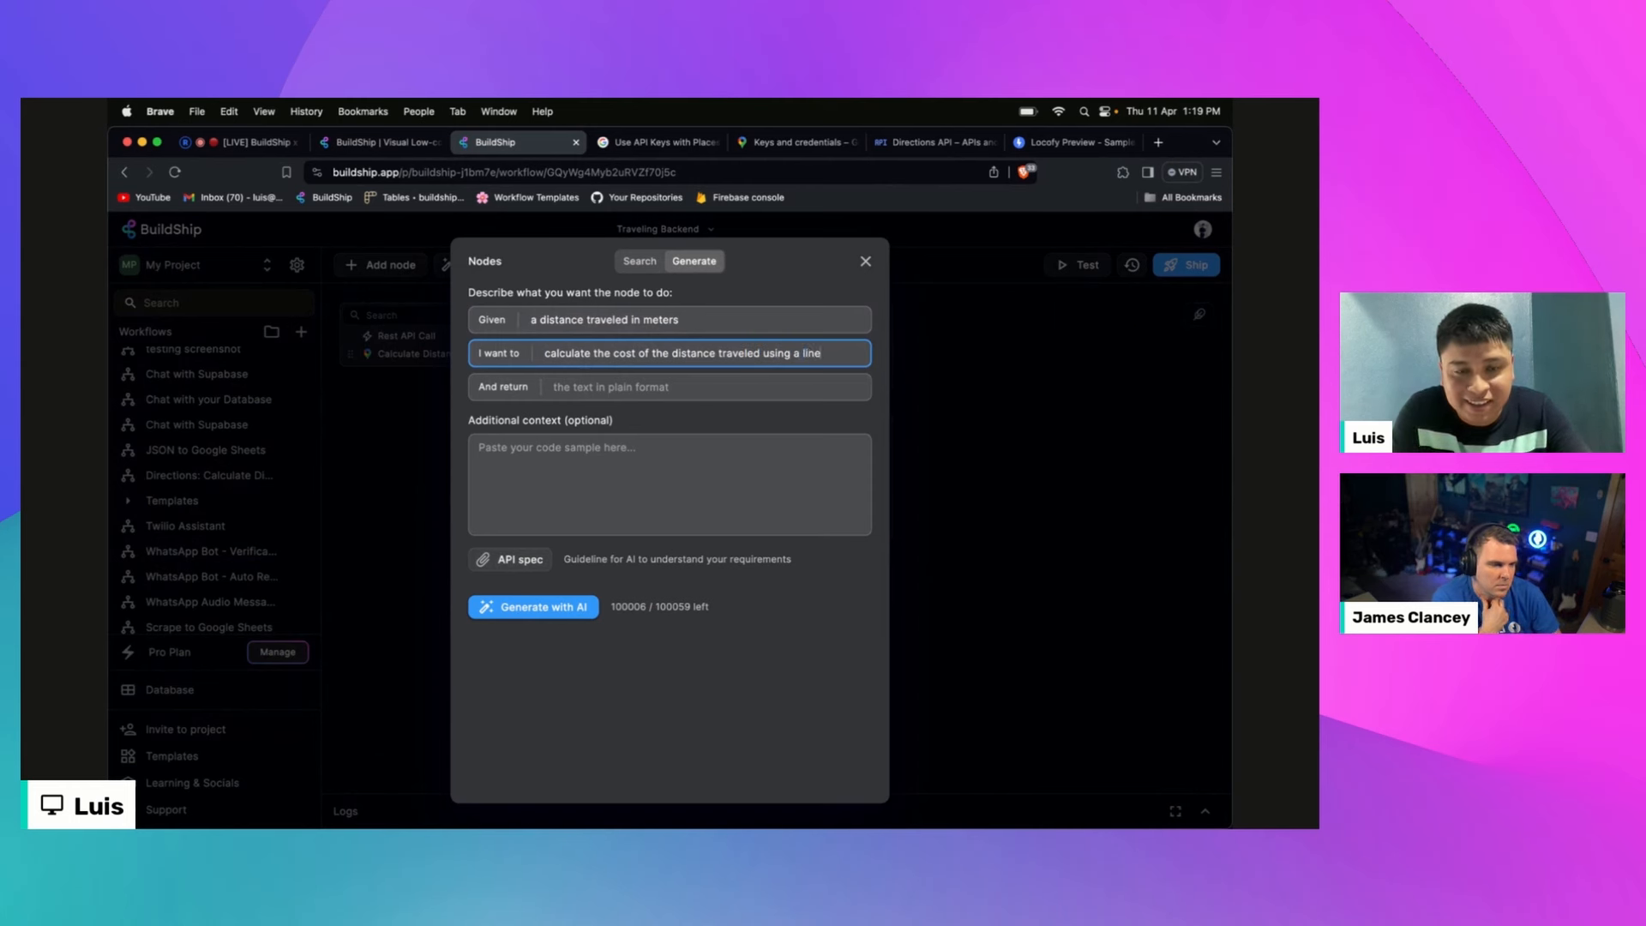
text(ar rate)
Step: Describe the generated node's return value as "the calculate cost" and generate the node with AI, leaving the additional context empty
click(650, 392)
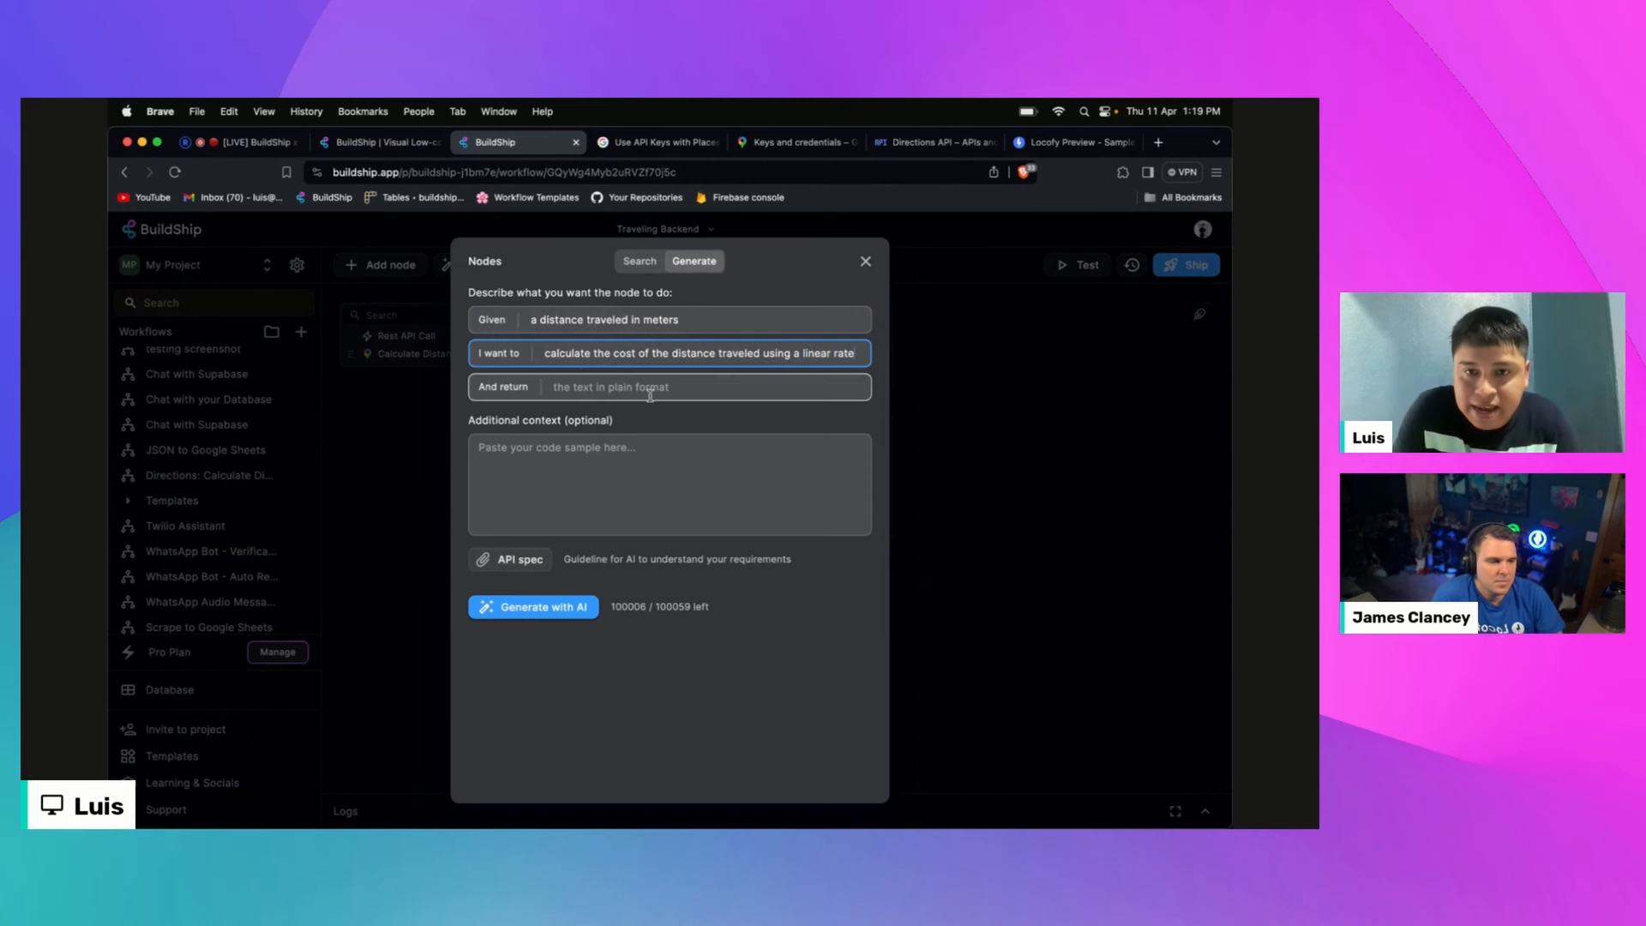
click(714, 387)
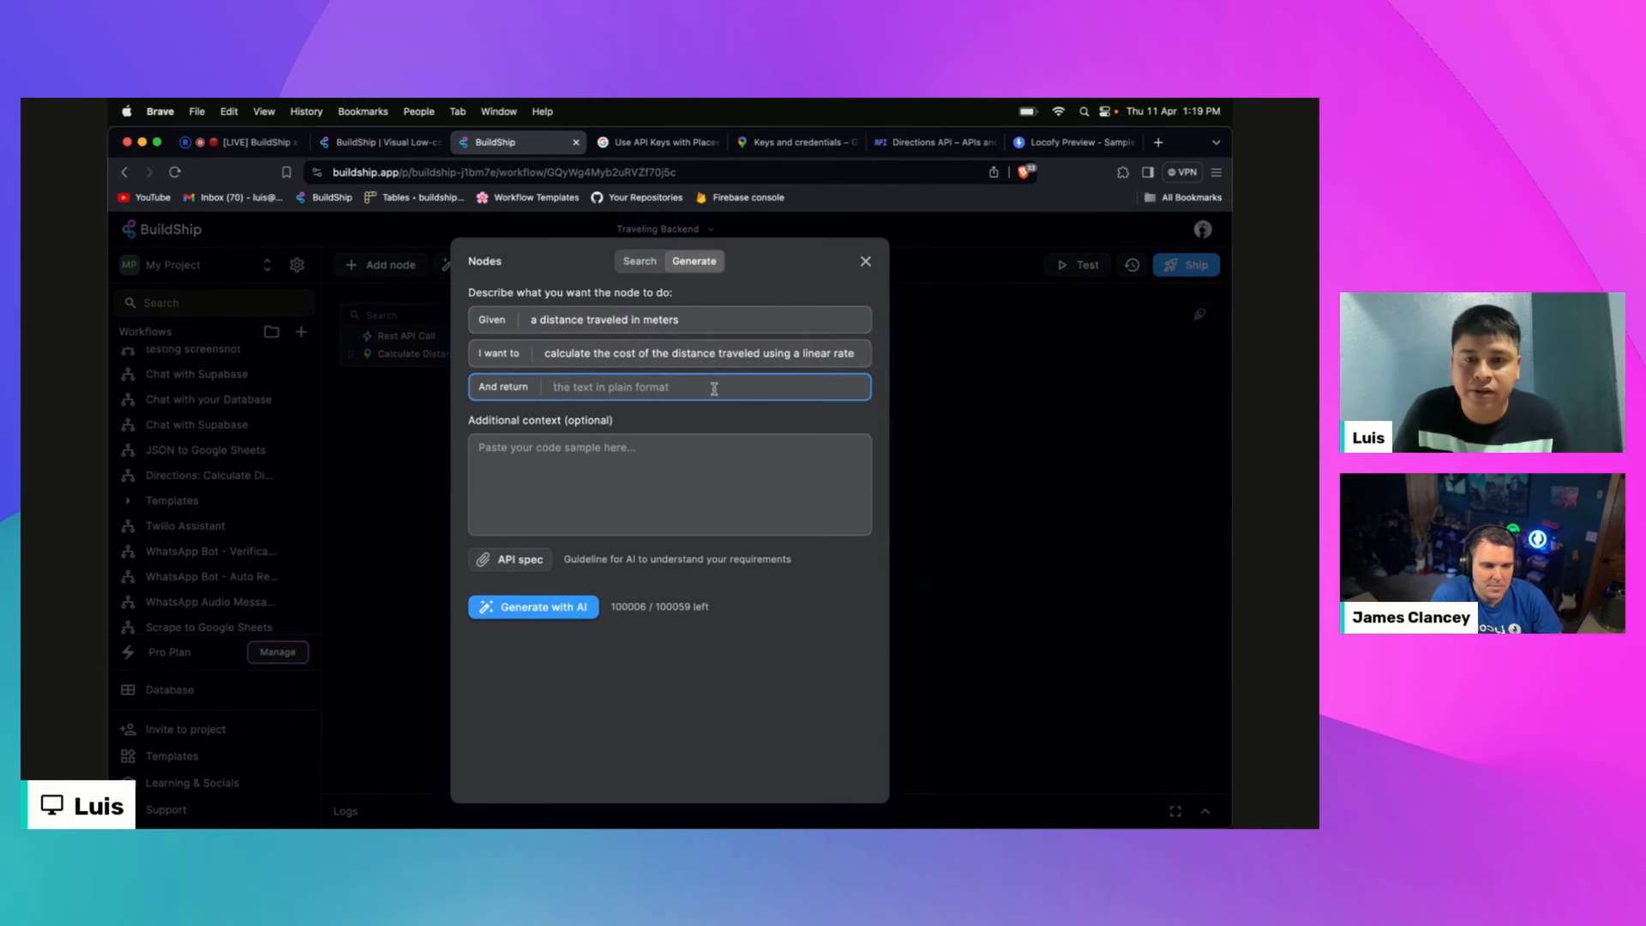
text(the calcula)
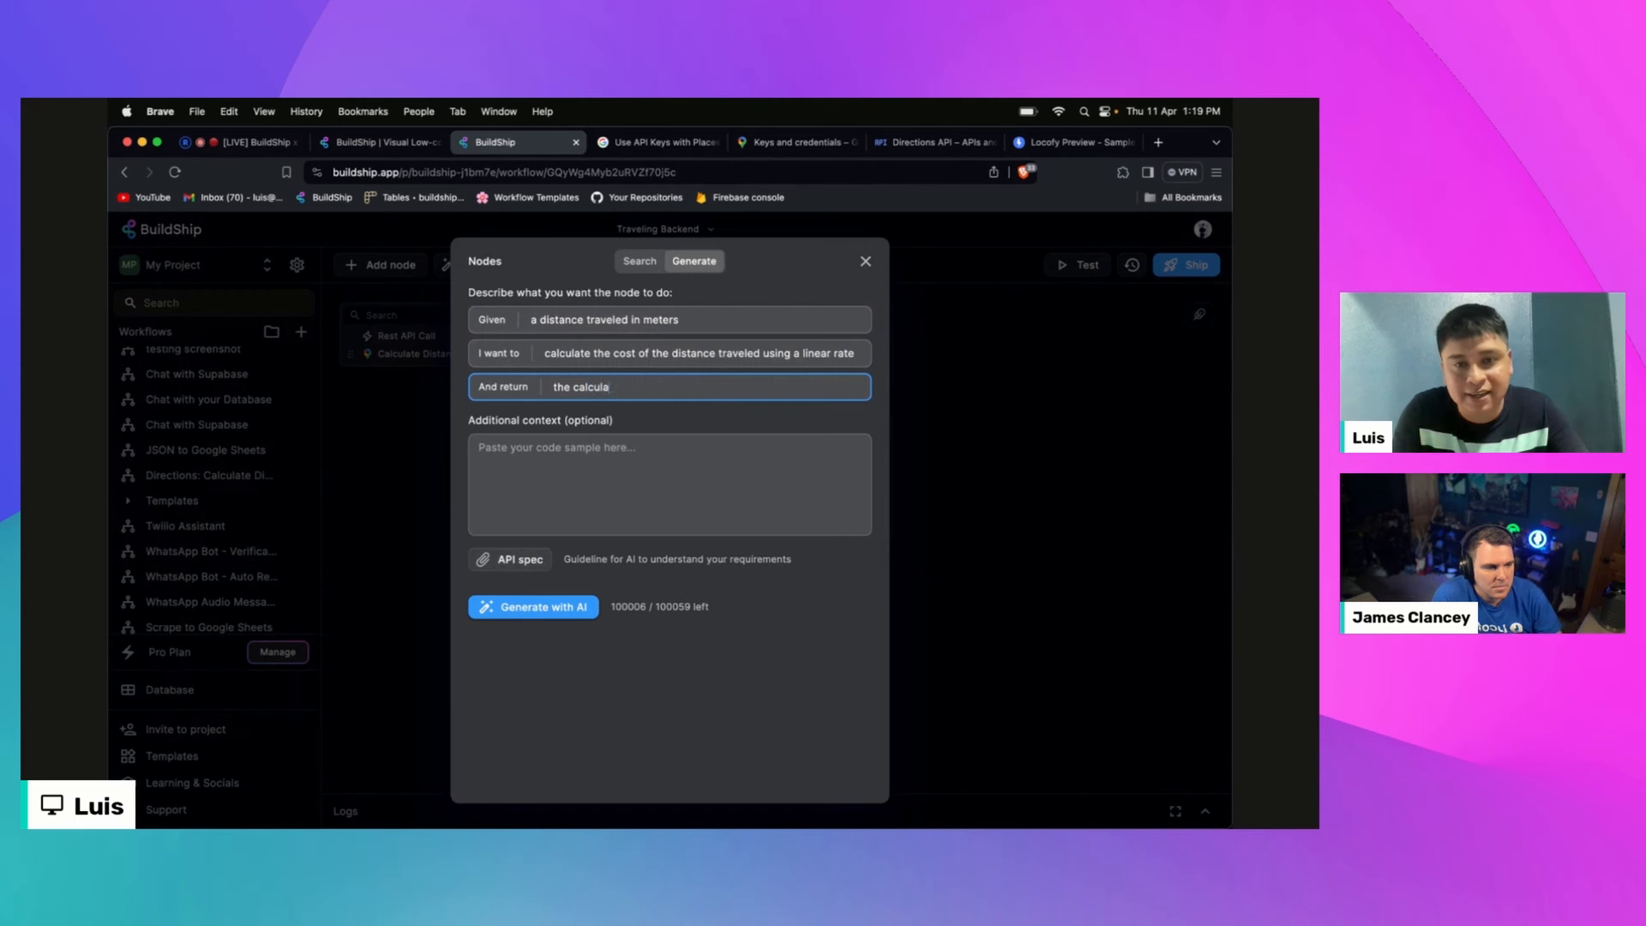
text(te cost)
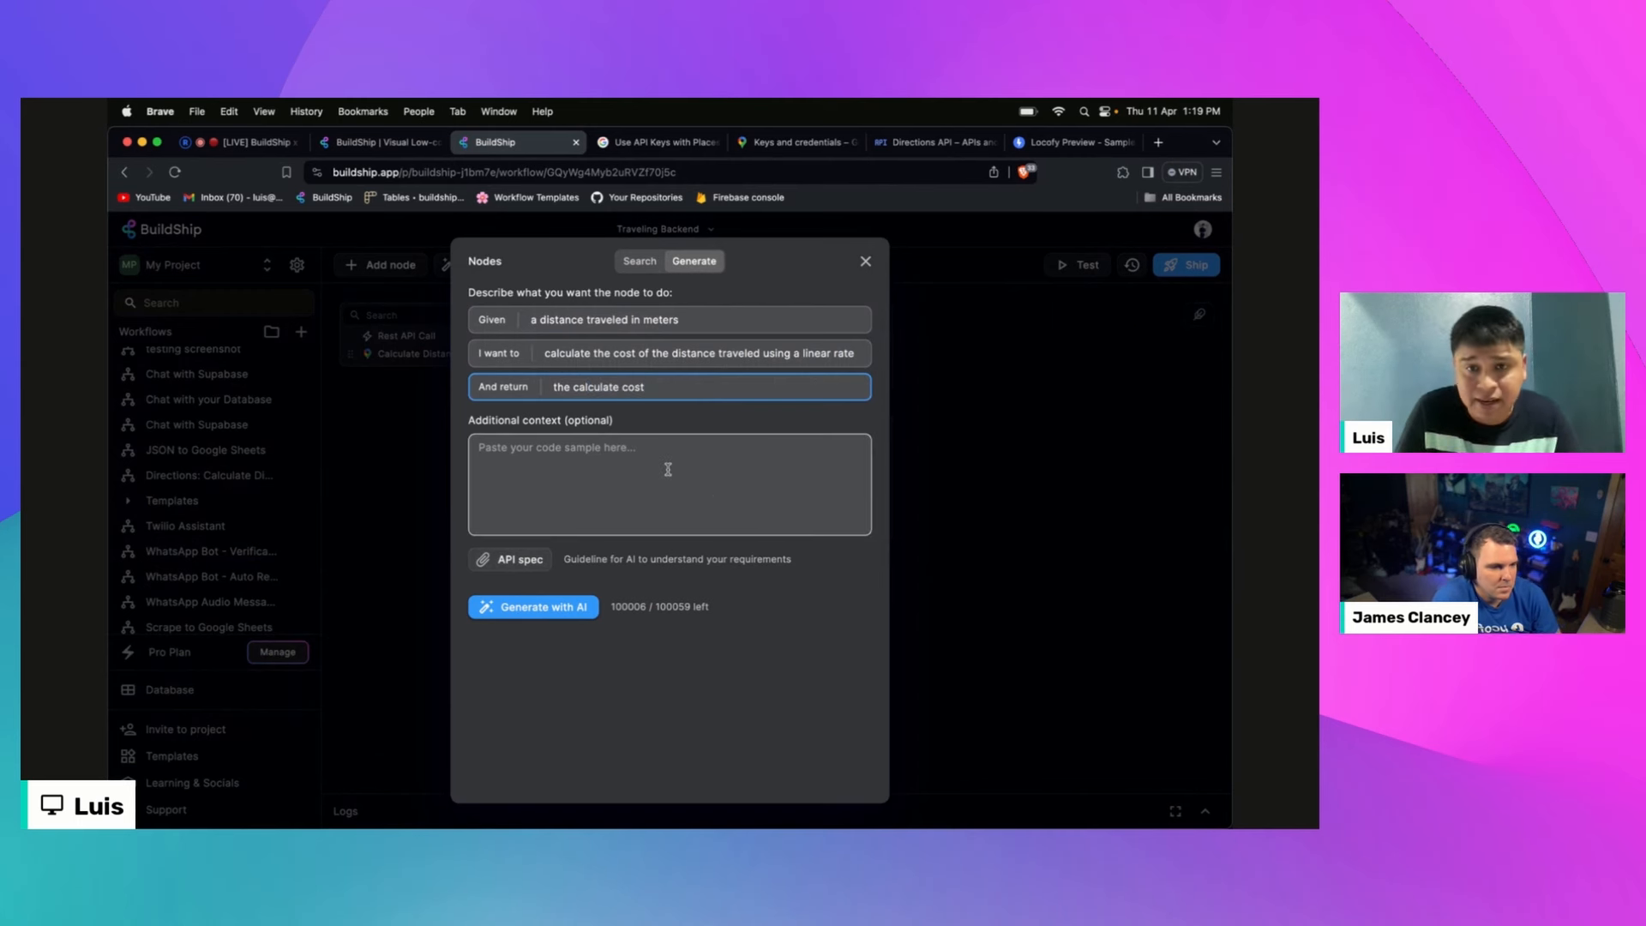
click(668, 469)
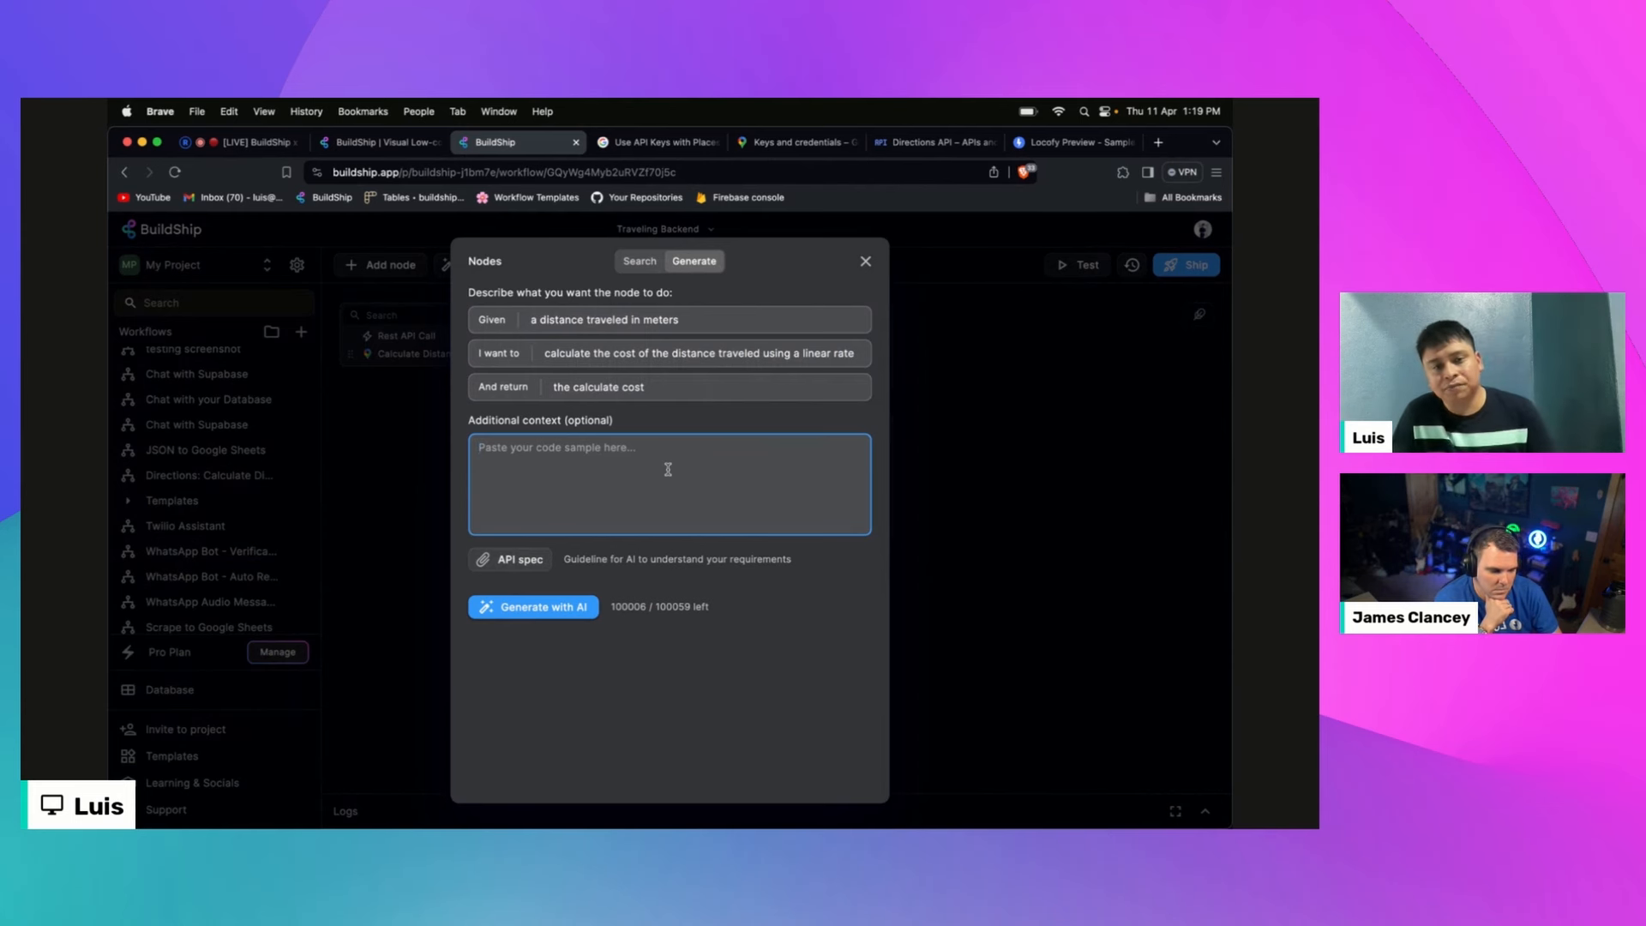
click(539, 616)
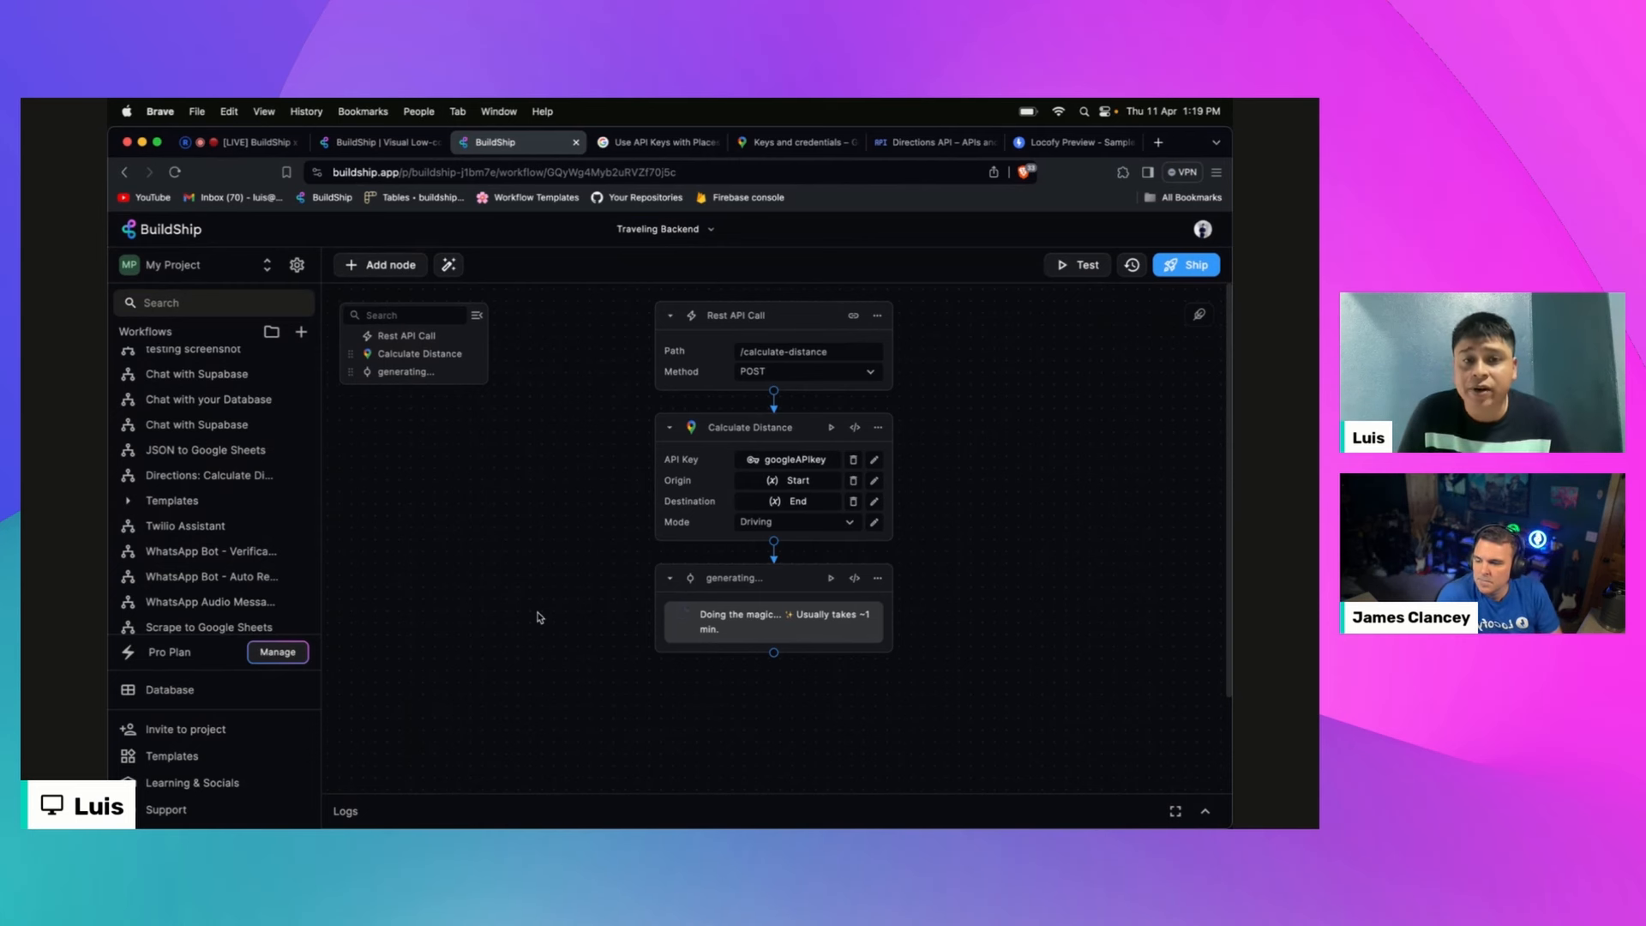
Step: Check the Calculate Distance node's logic without saving, and view the value sources offered for the new node's distanceMeters input
click(854, 427)
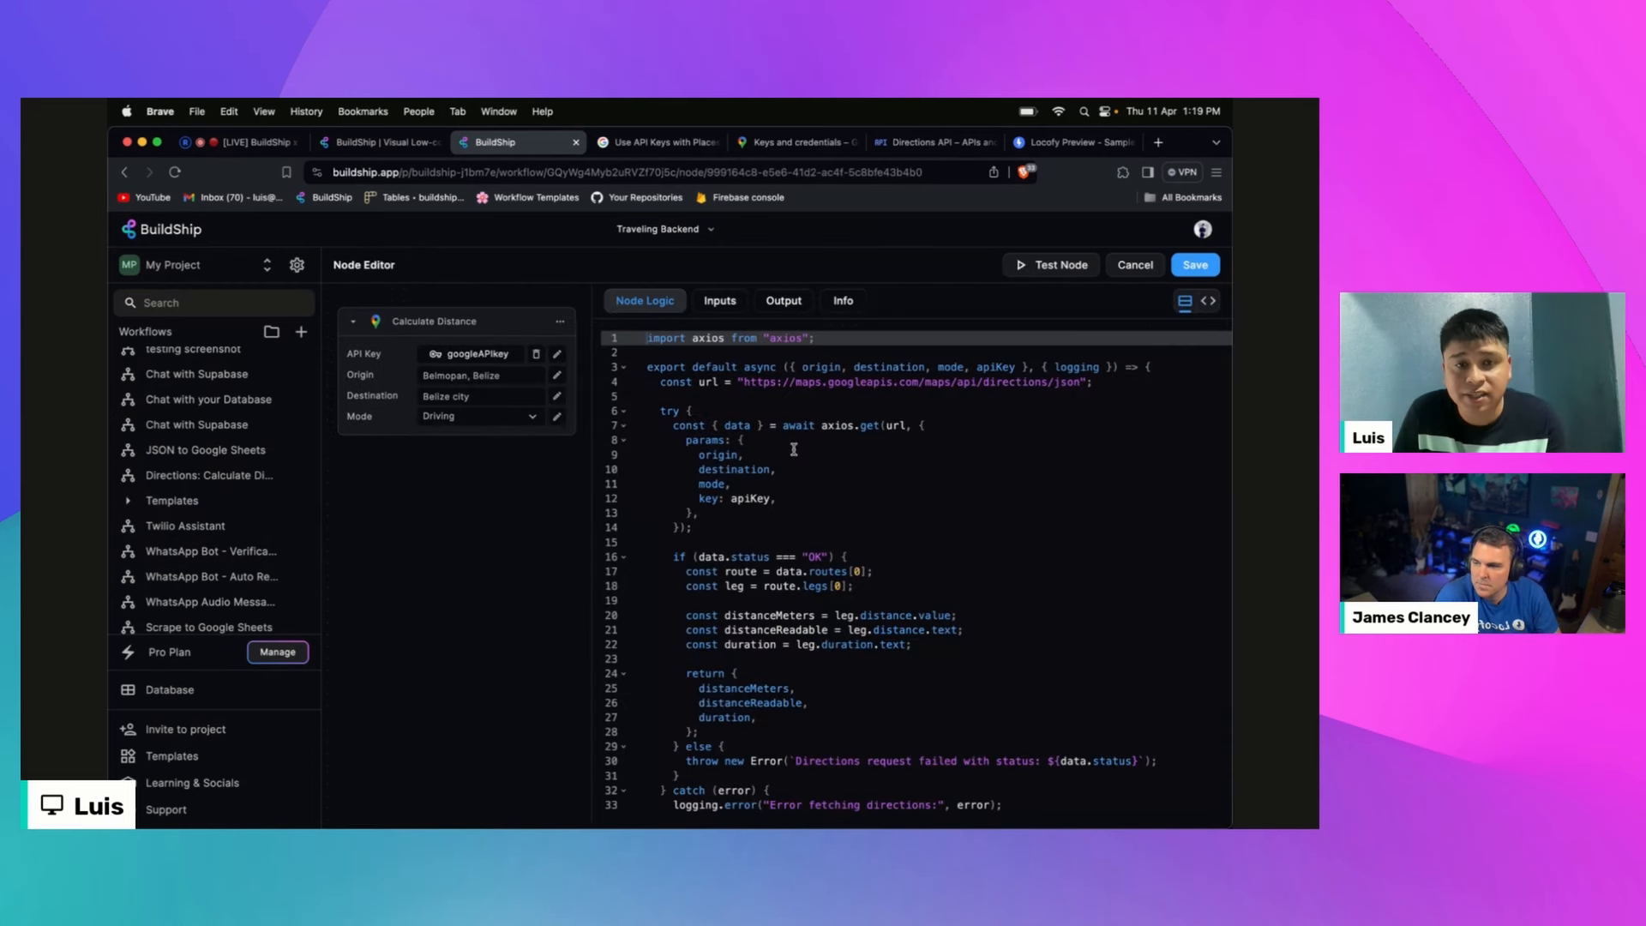
click(1132, 266)
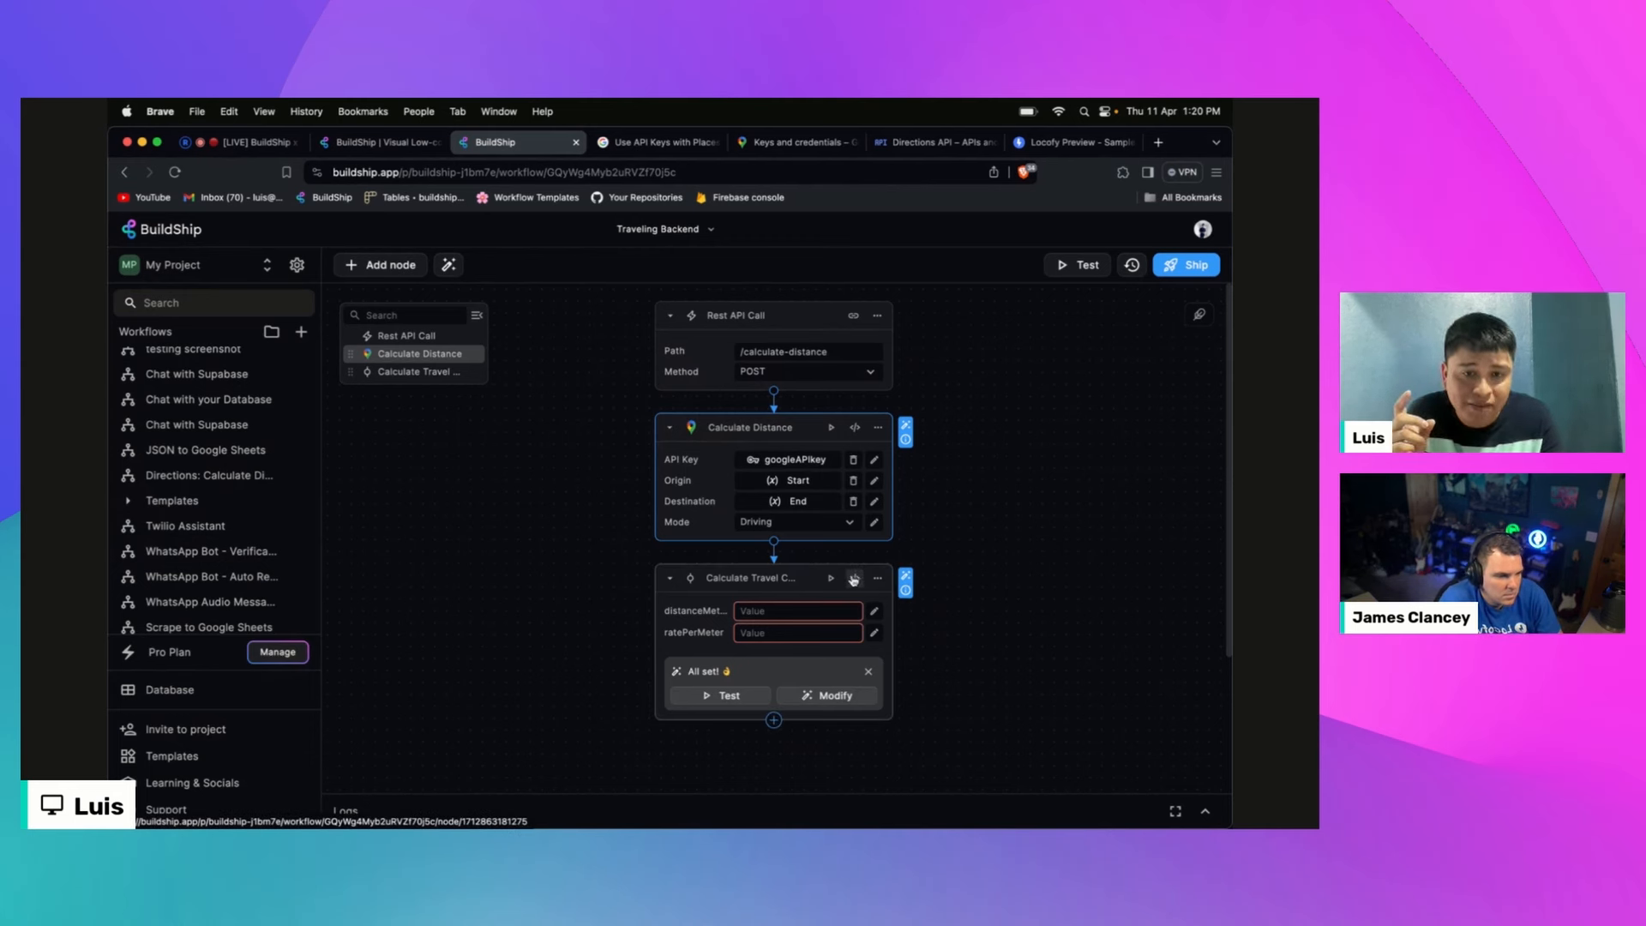
click(703, 615)
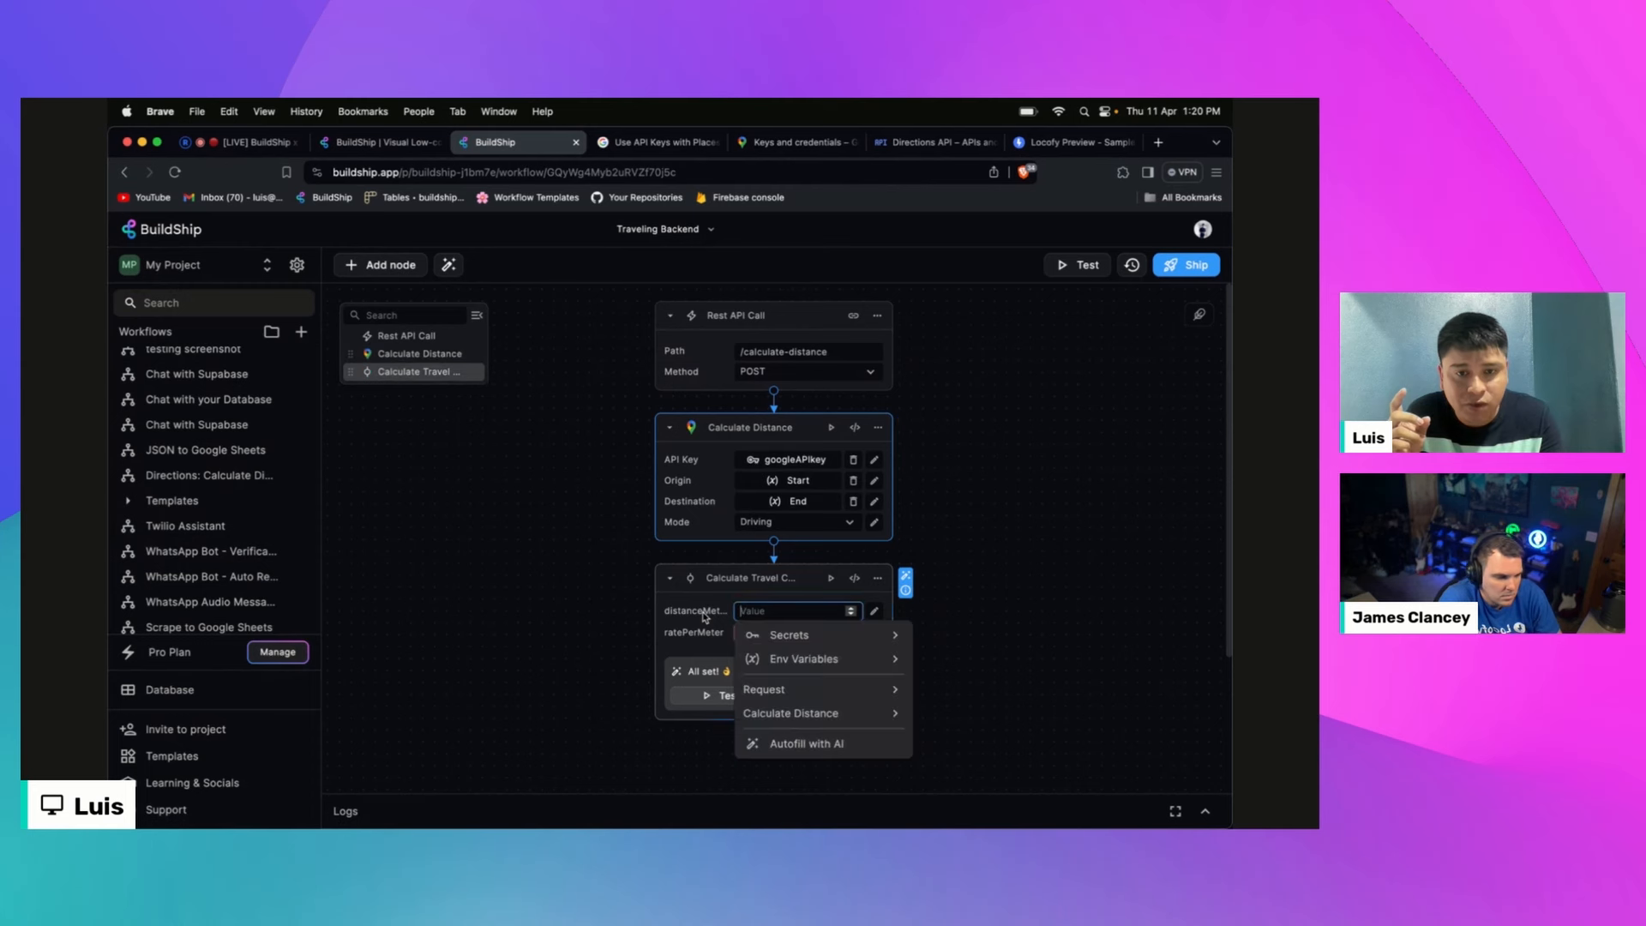
click(1022, 551)
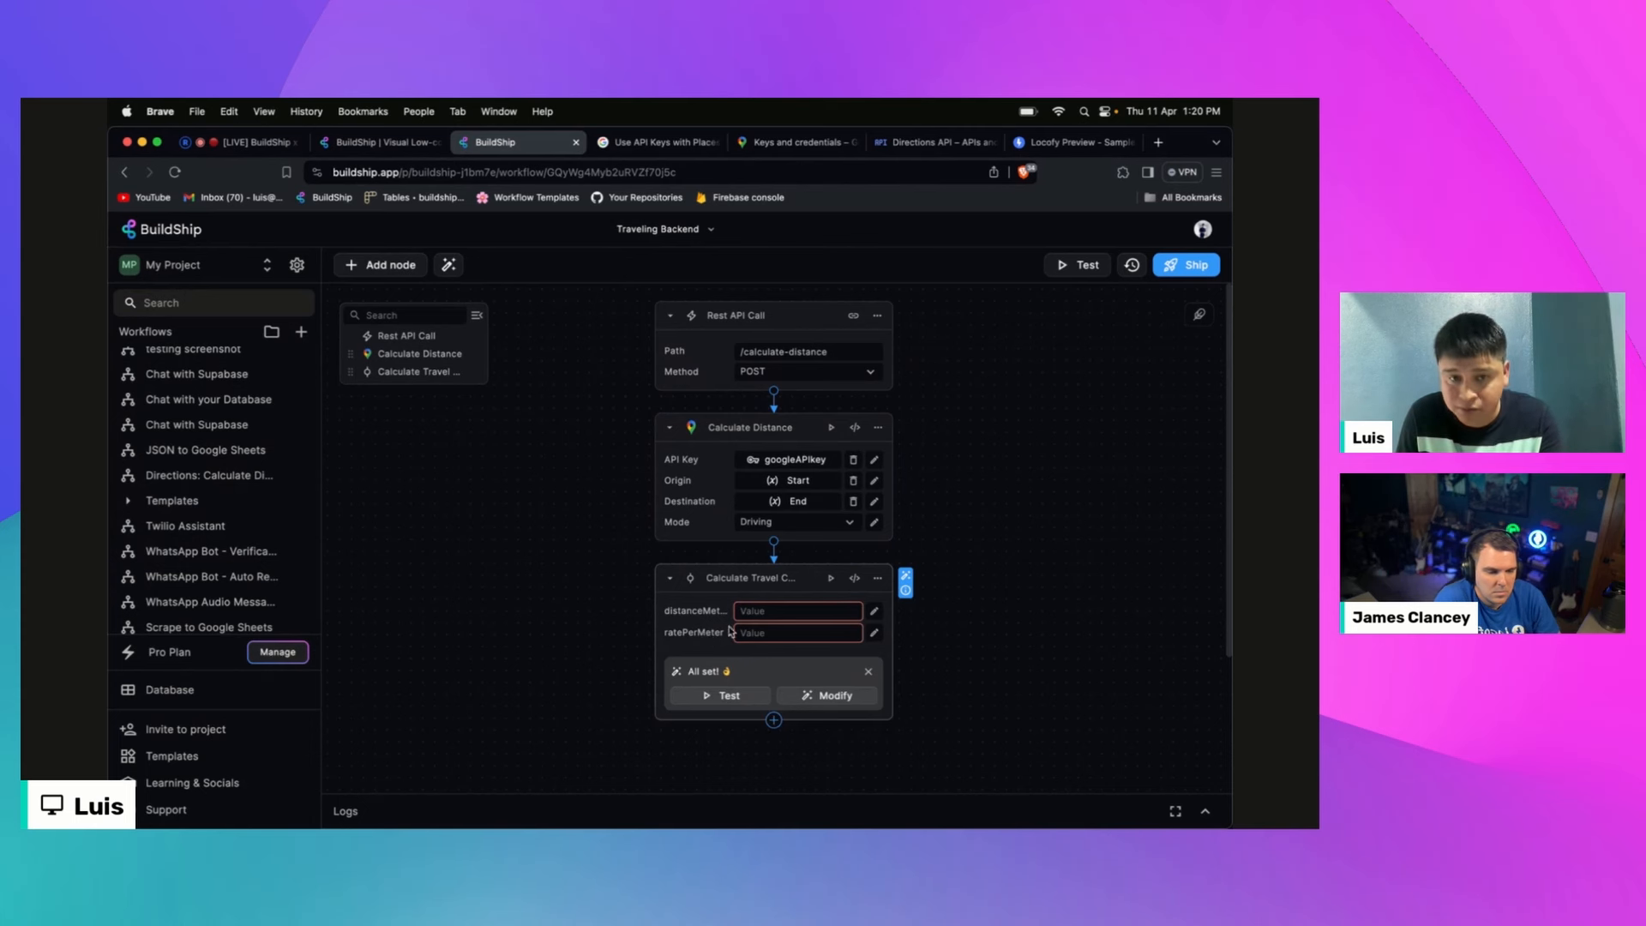
Step: Review the Calculate Travel Cost node's generated code, its distanceMeters and ratePerMeter input definitions, and its output definition
click(856, 578)
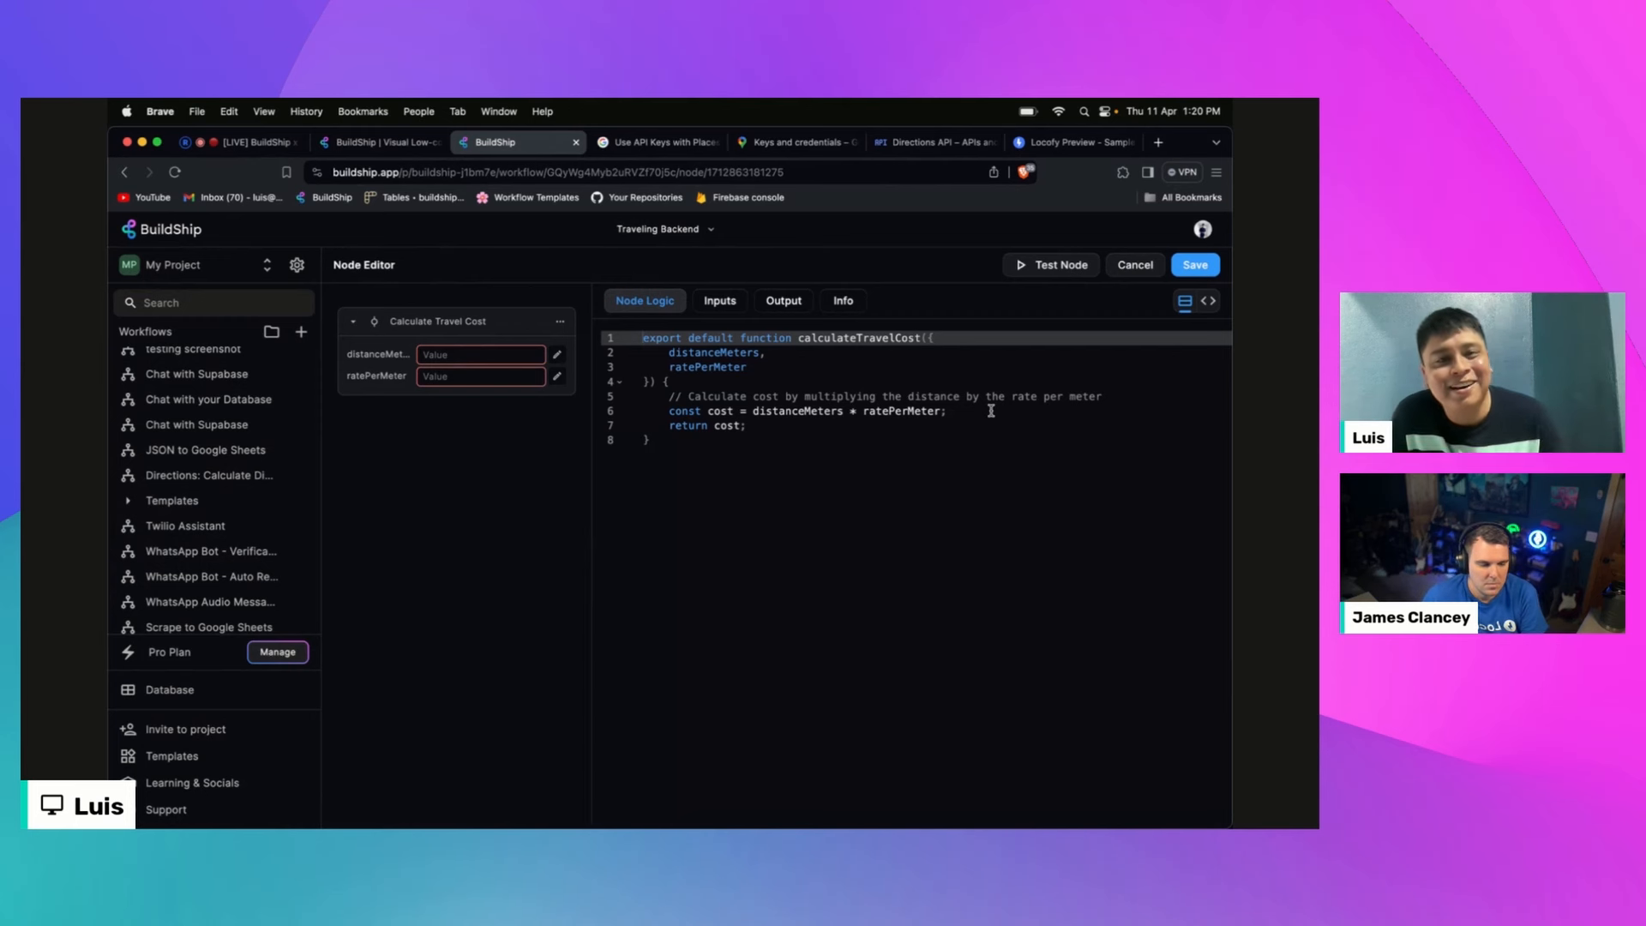
click(727, 304)
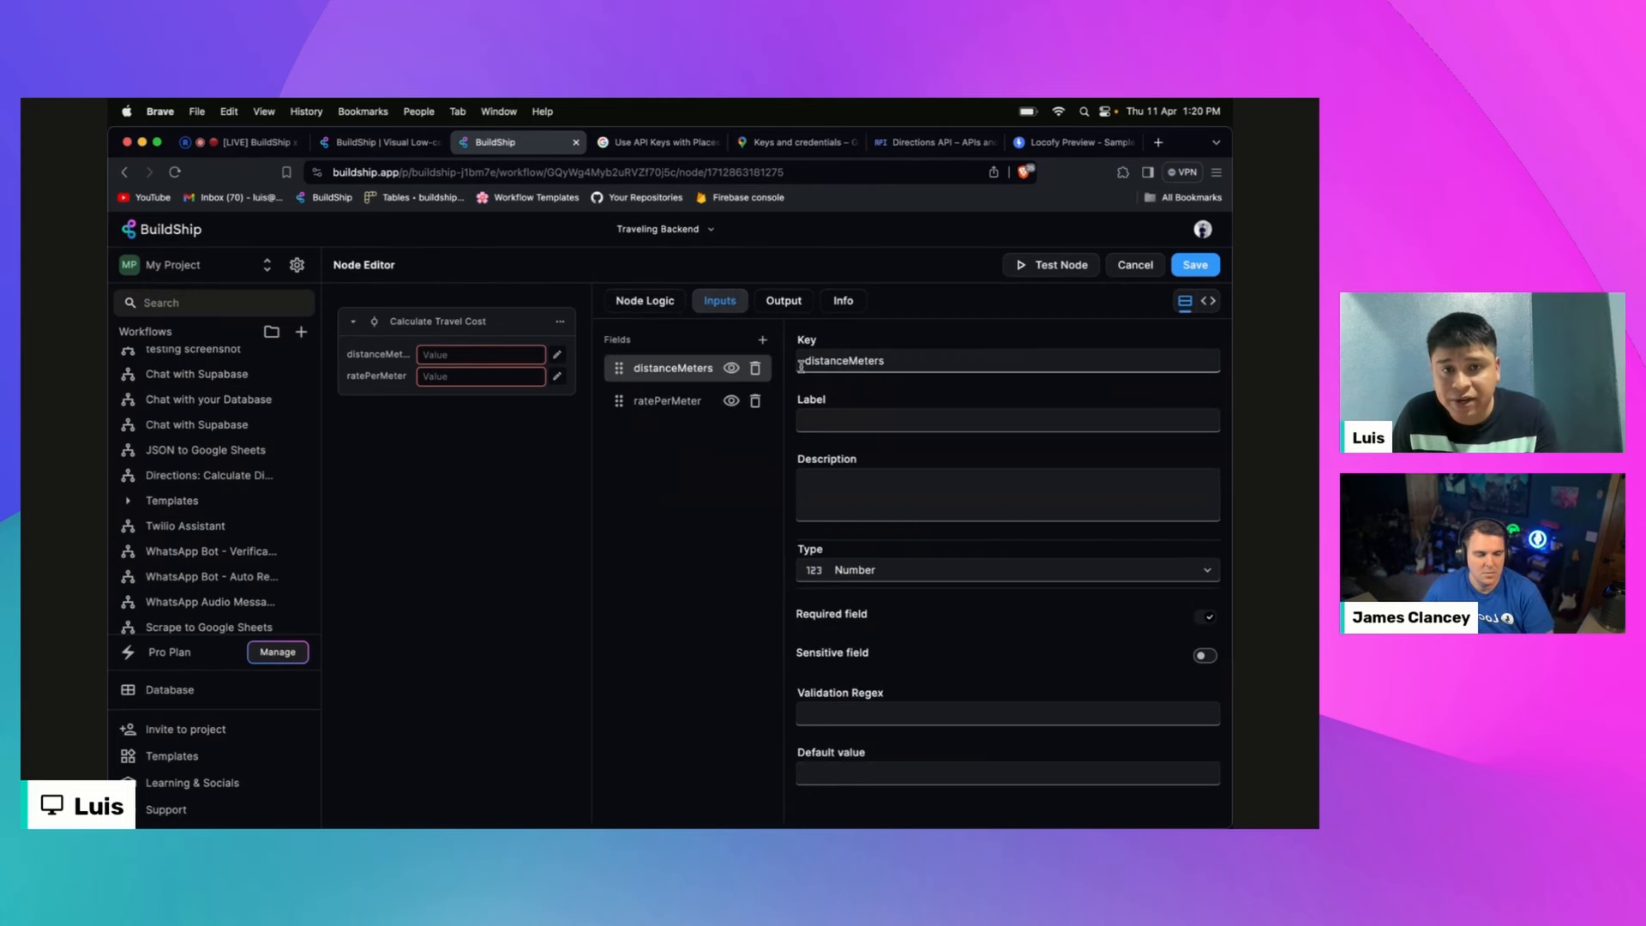
click(684, 412)
click(665, 366)
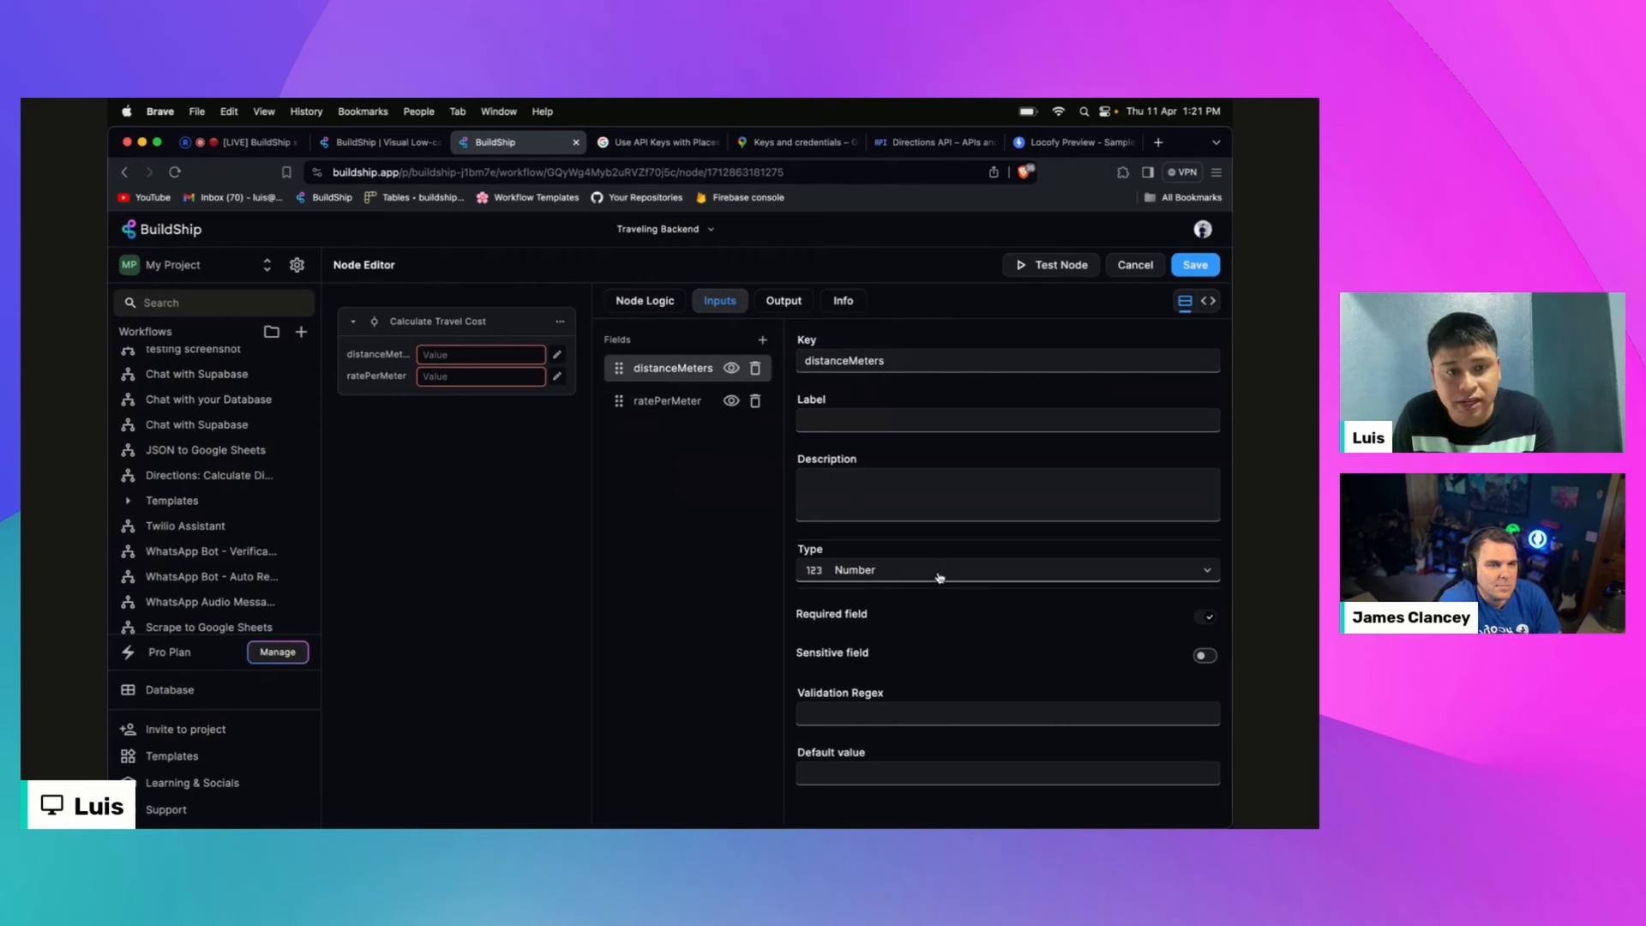
click(669, 400)
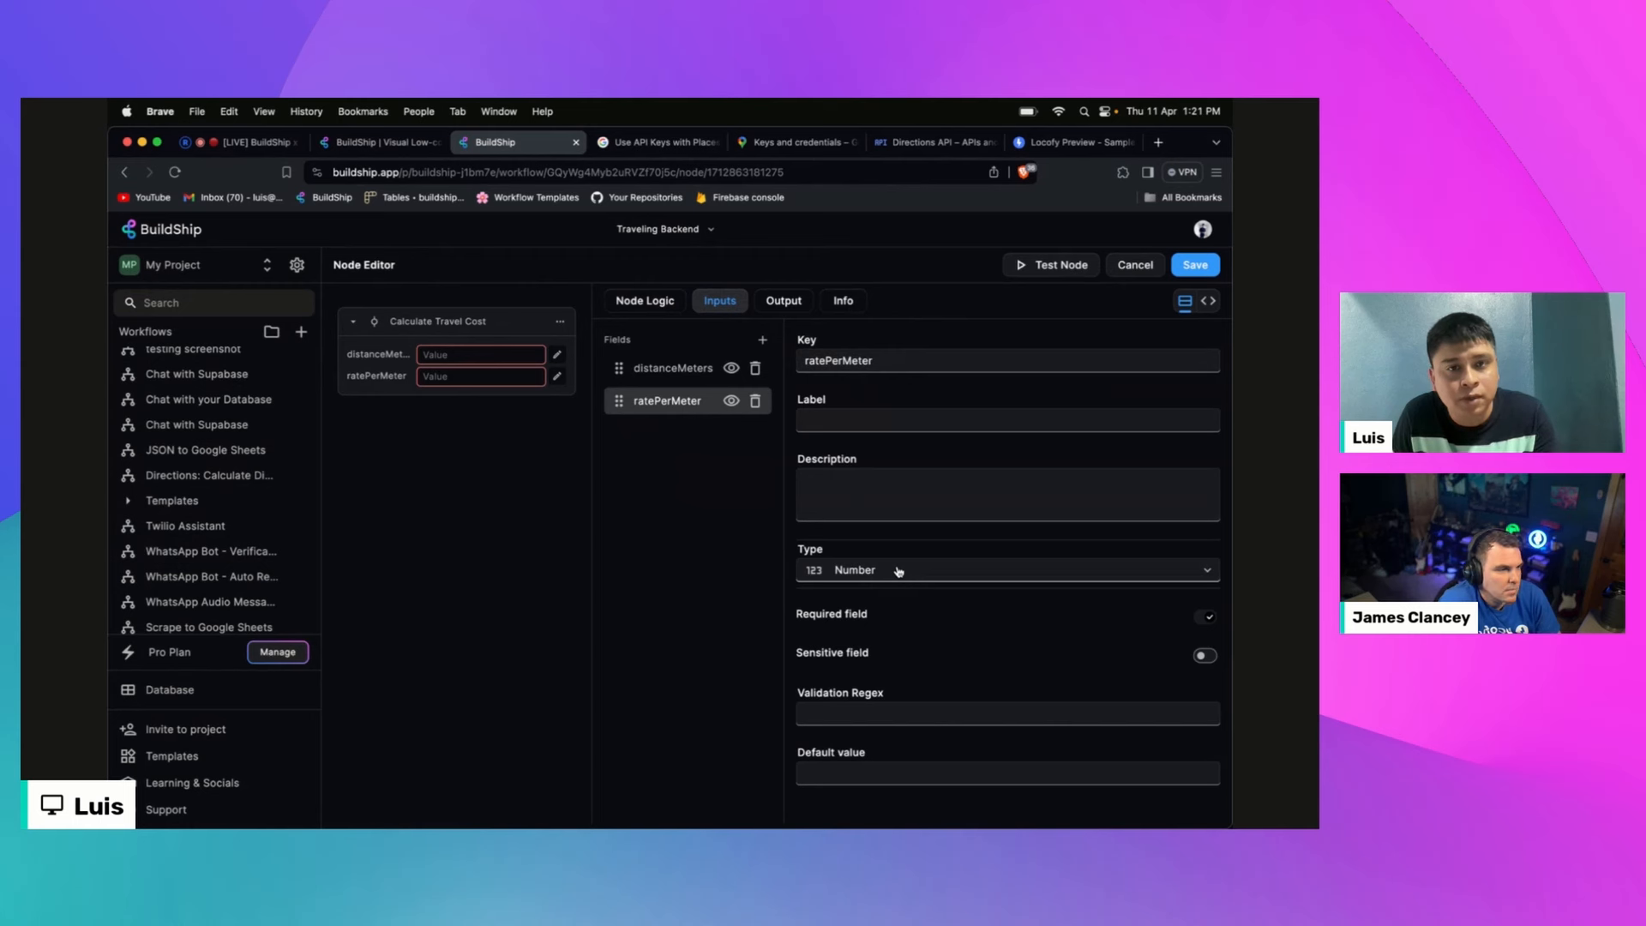
click(775, 299)
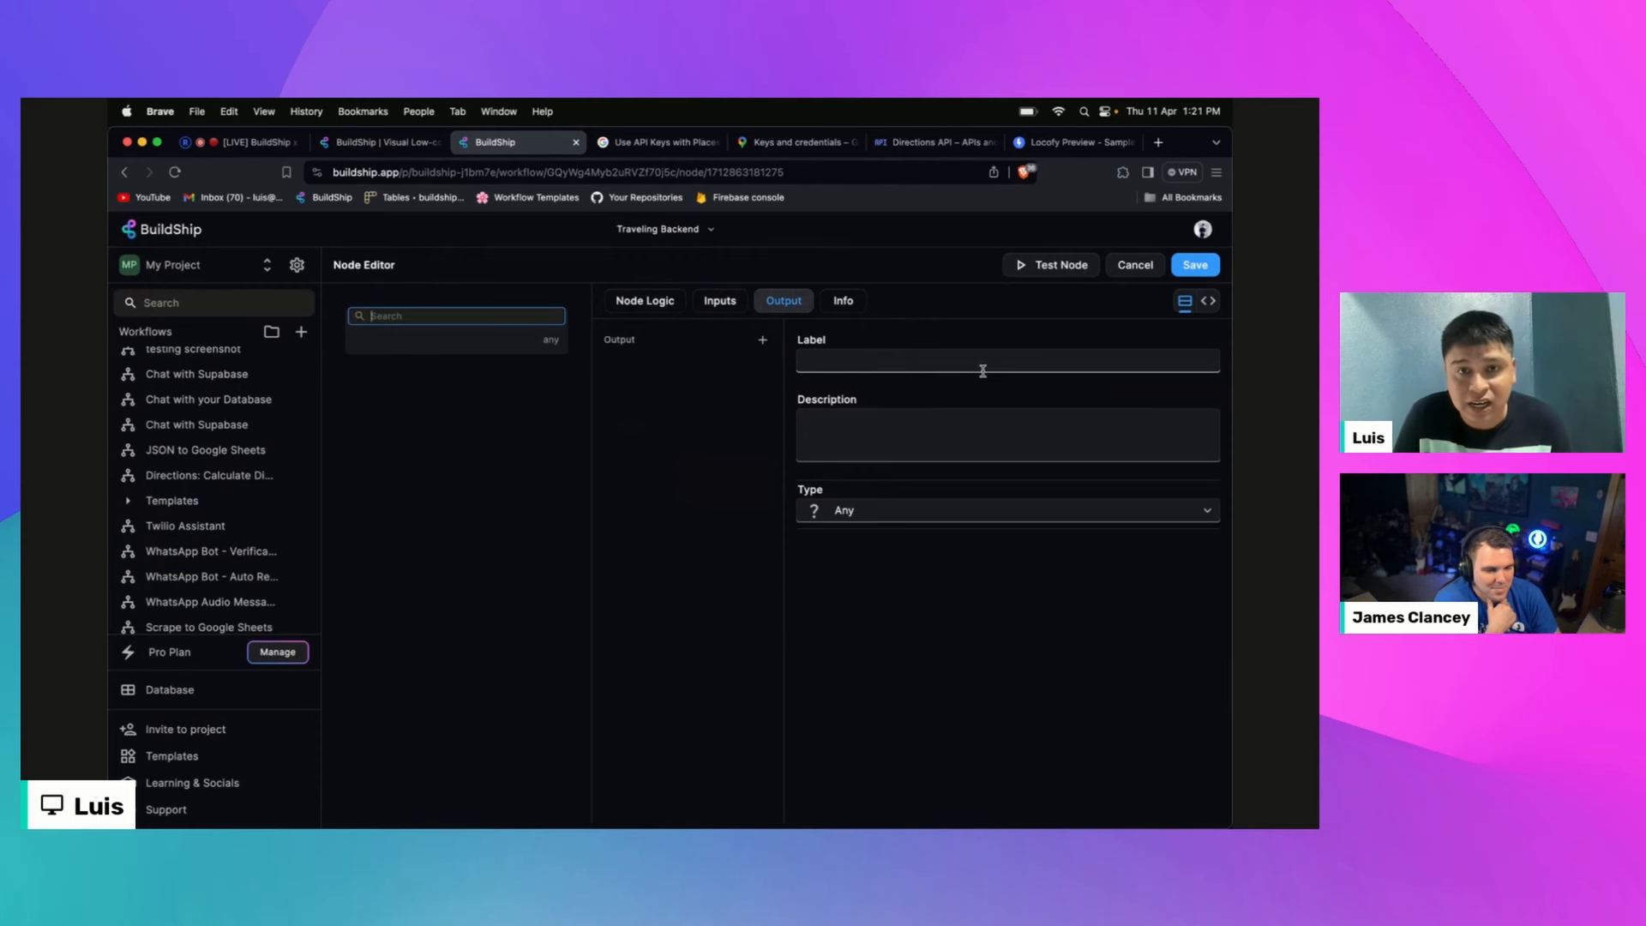
click(675, 307)
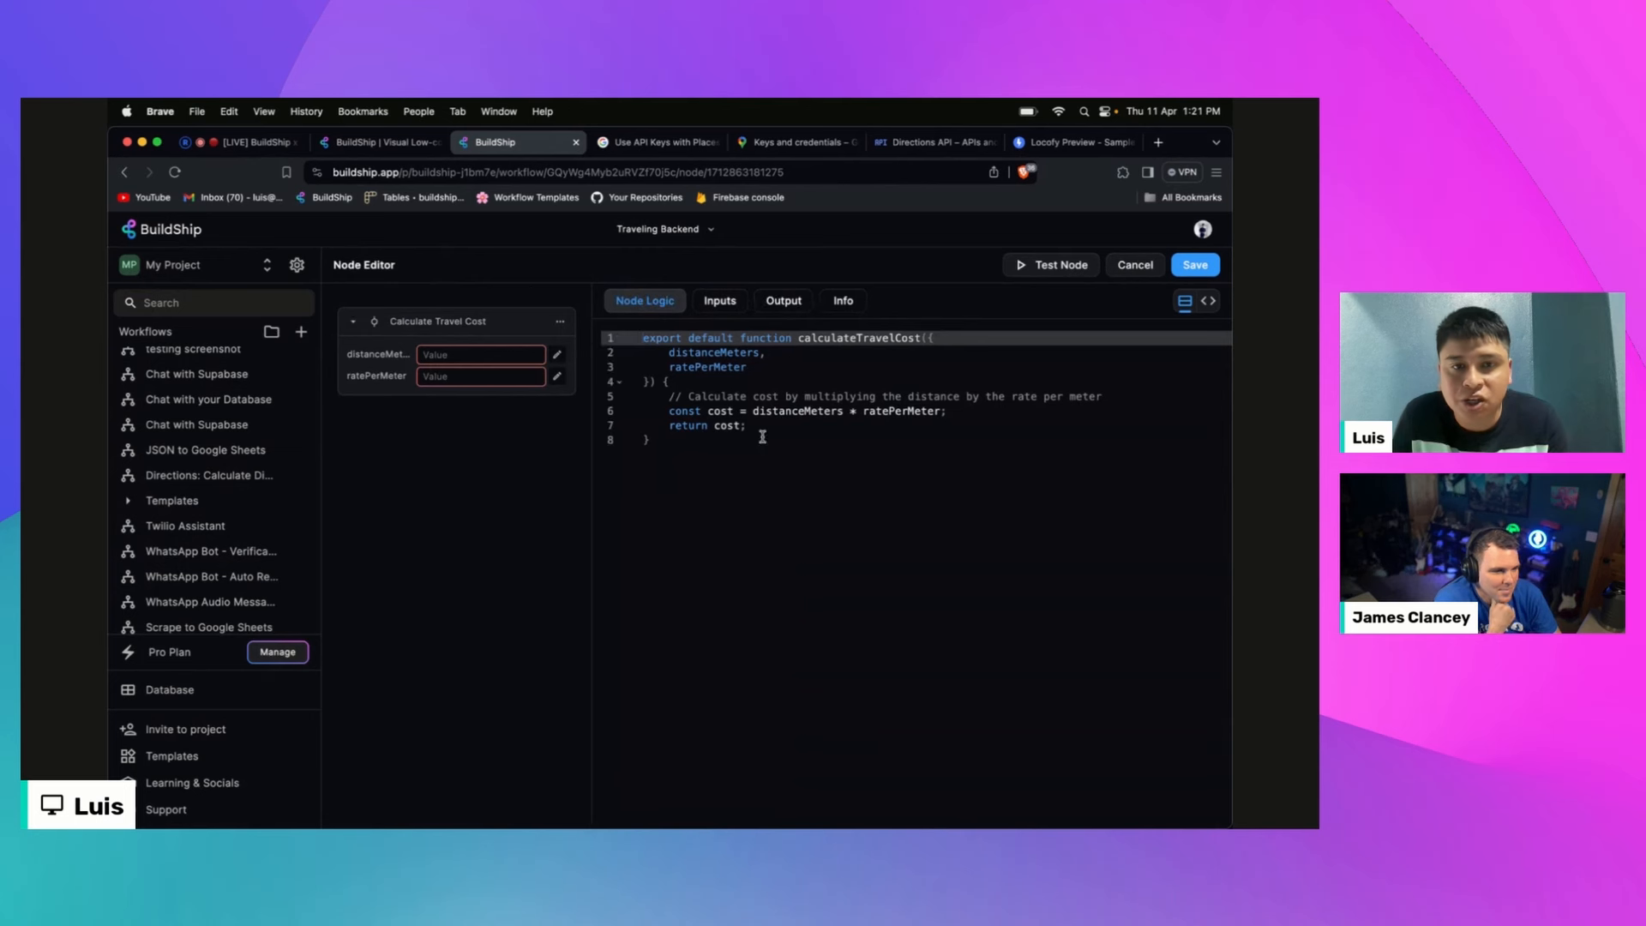
drag(772, 422, 670, 415)
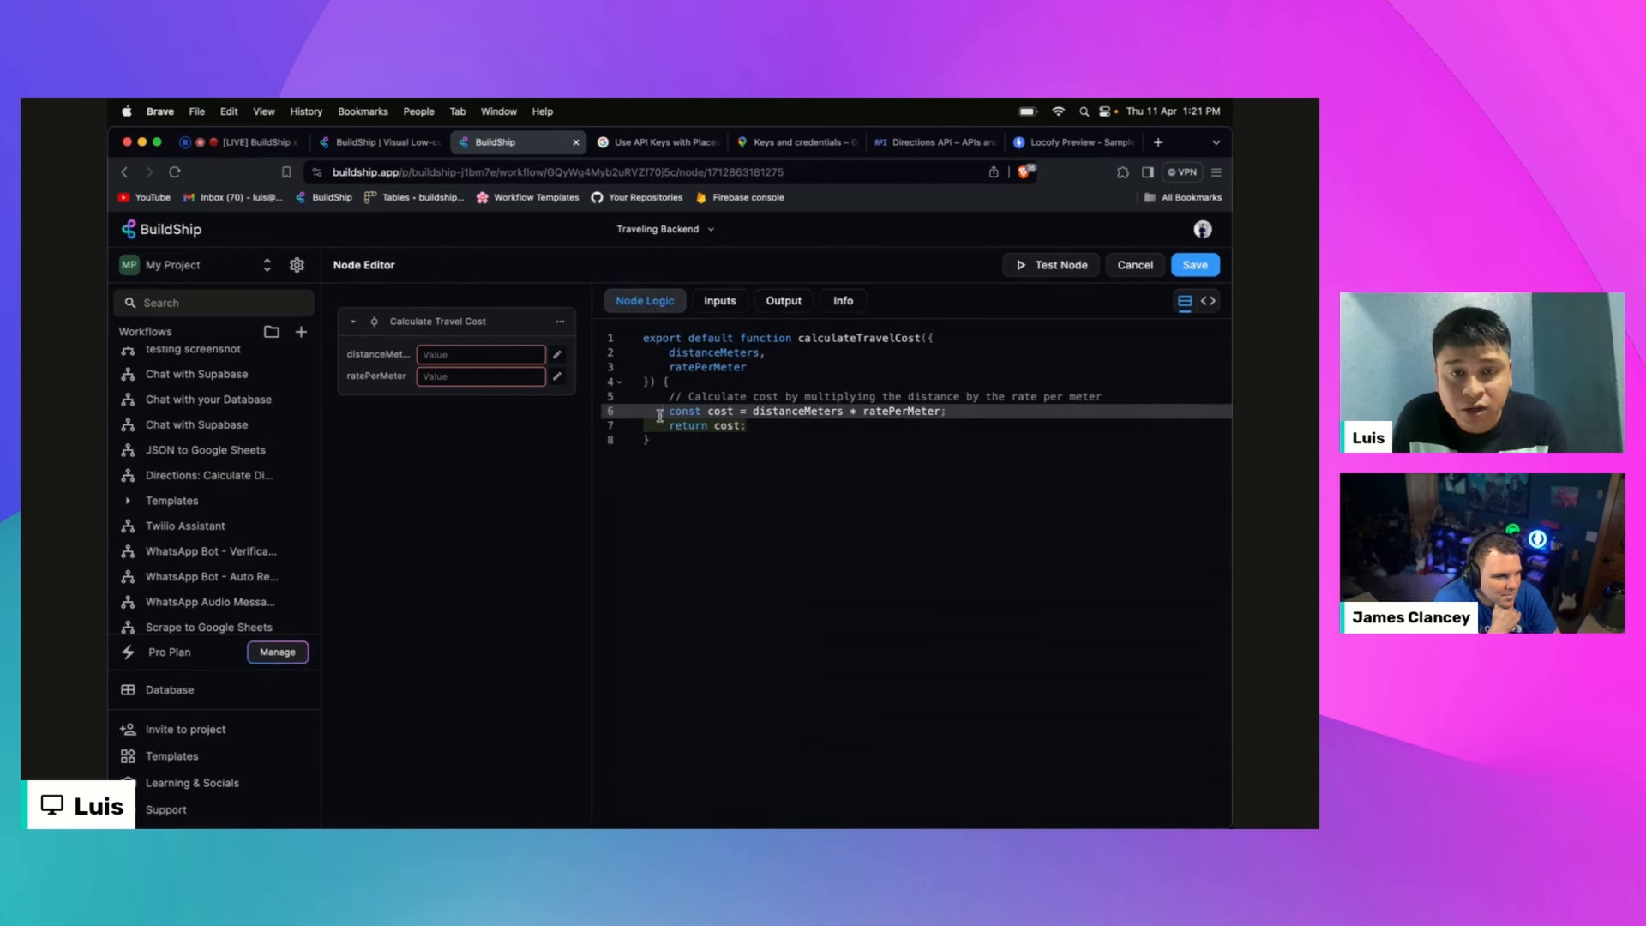
Step: Define the Calculate Travel Cost node's output with the label "Calcuated Cost" and type Number, and save the node
click(784, 300)
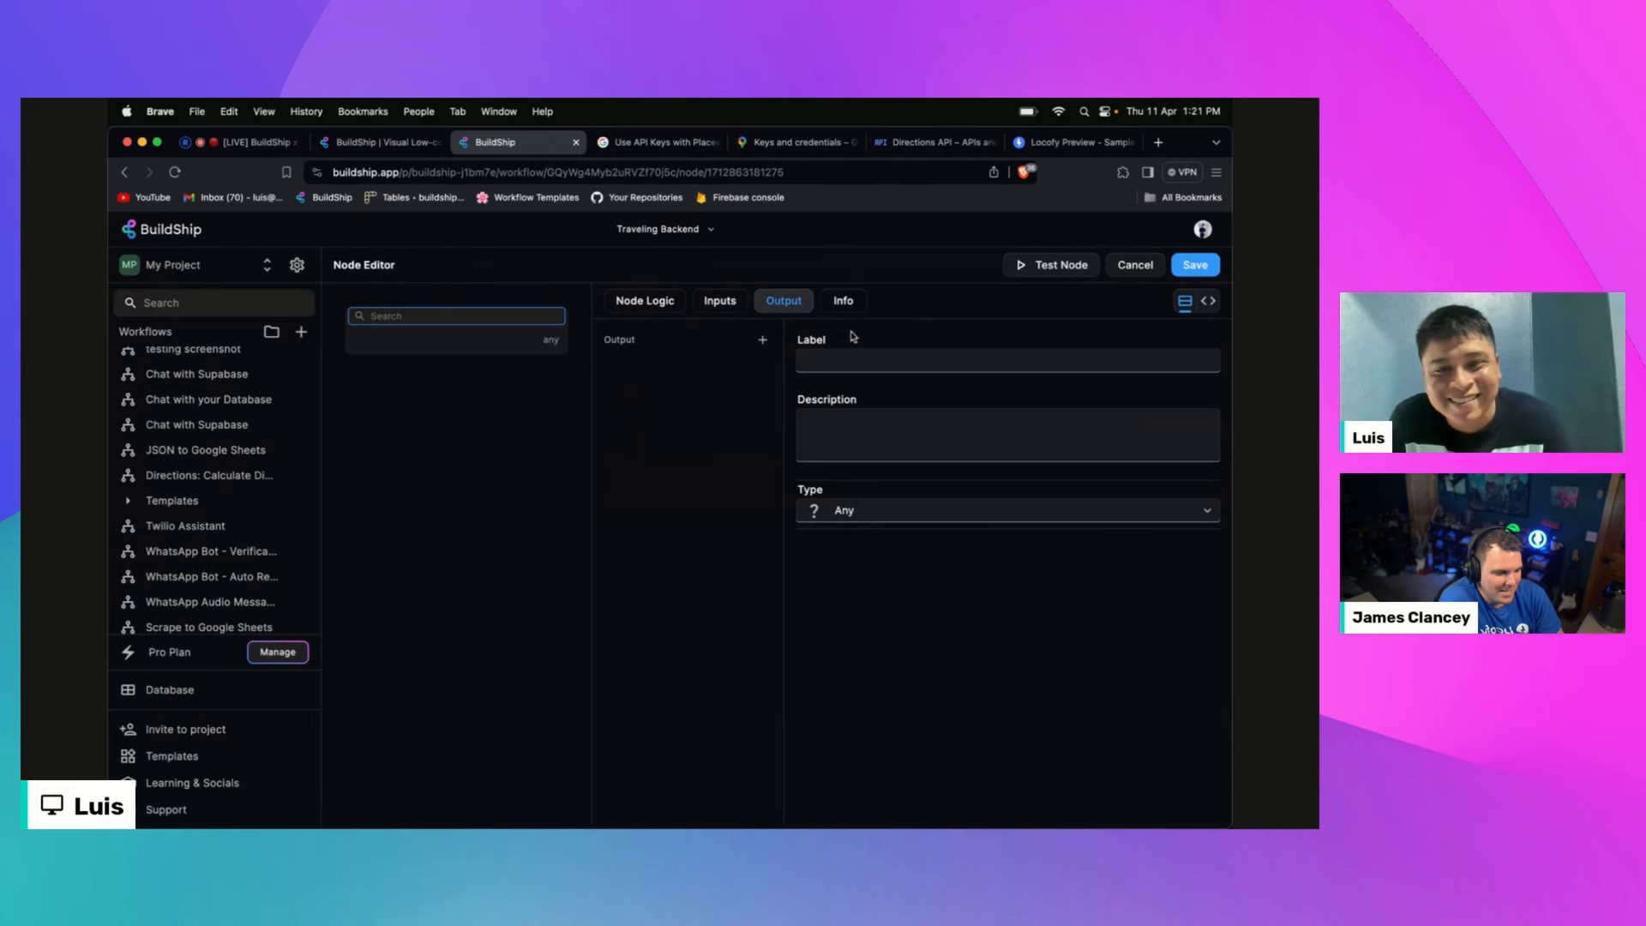
click(928, 338)
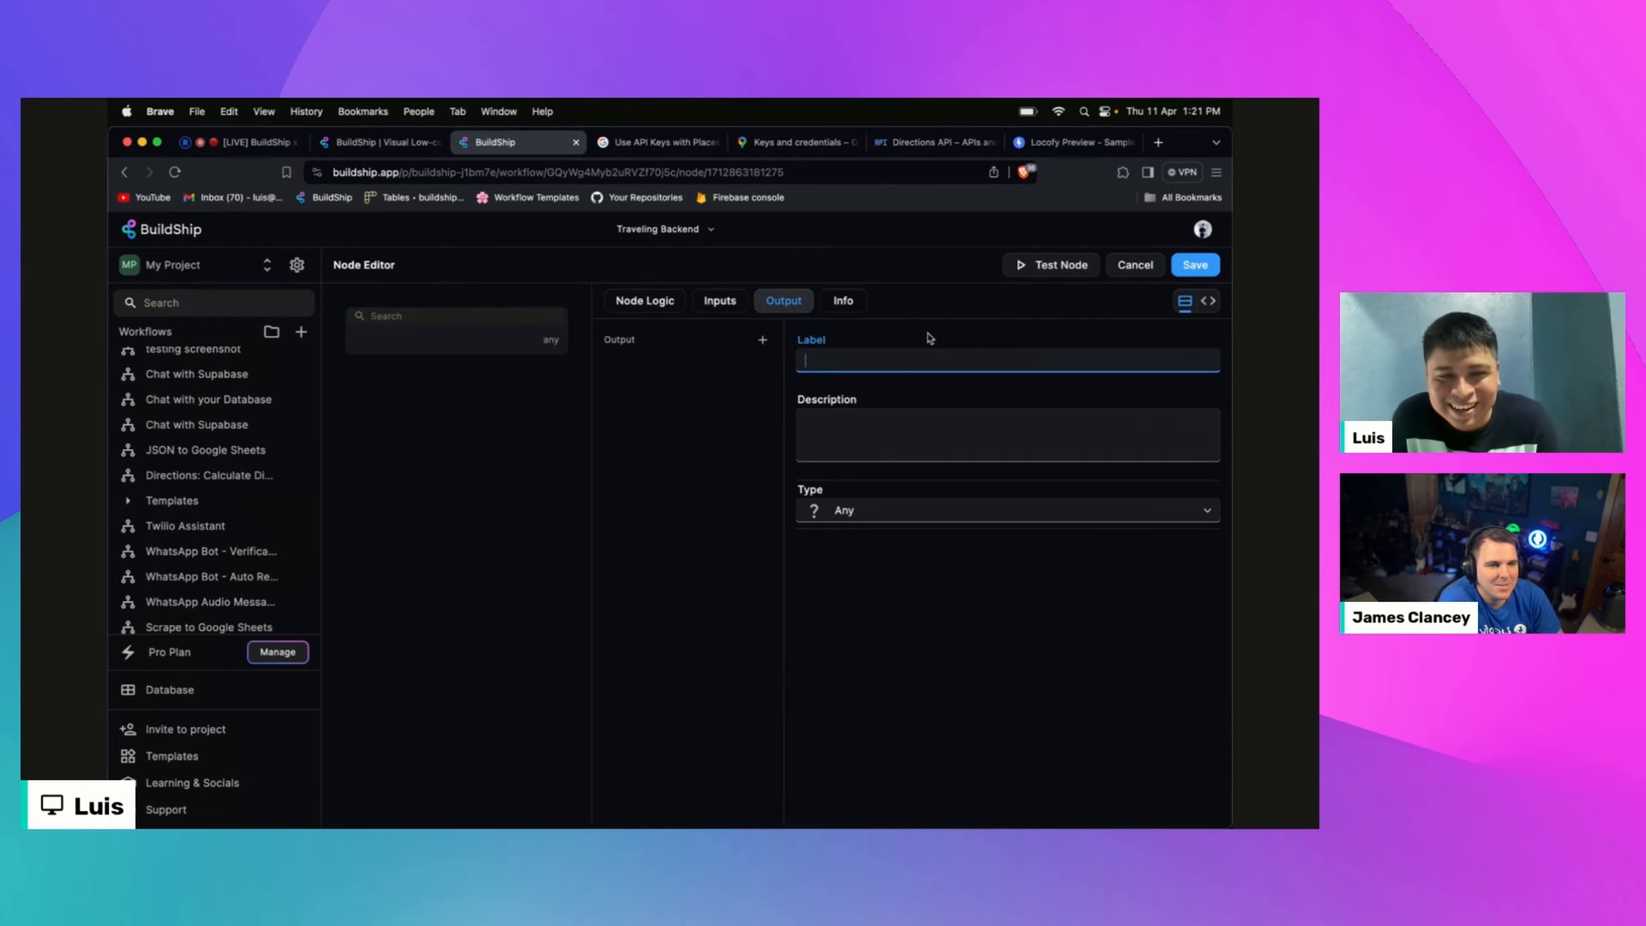
click(763, 343)
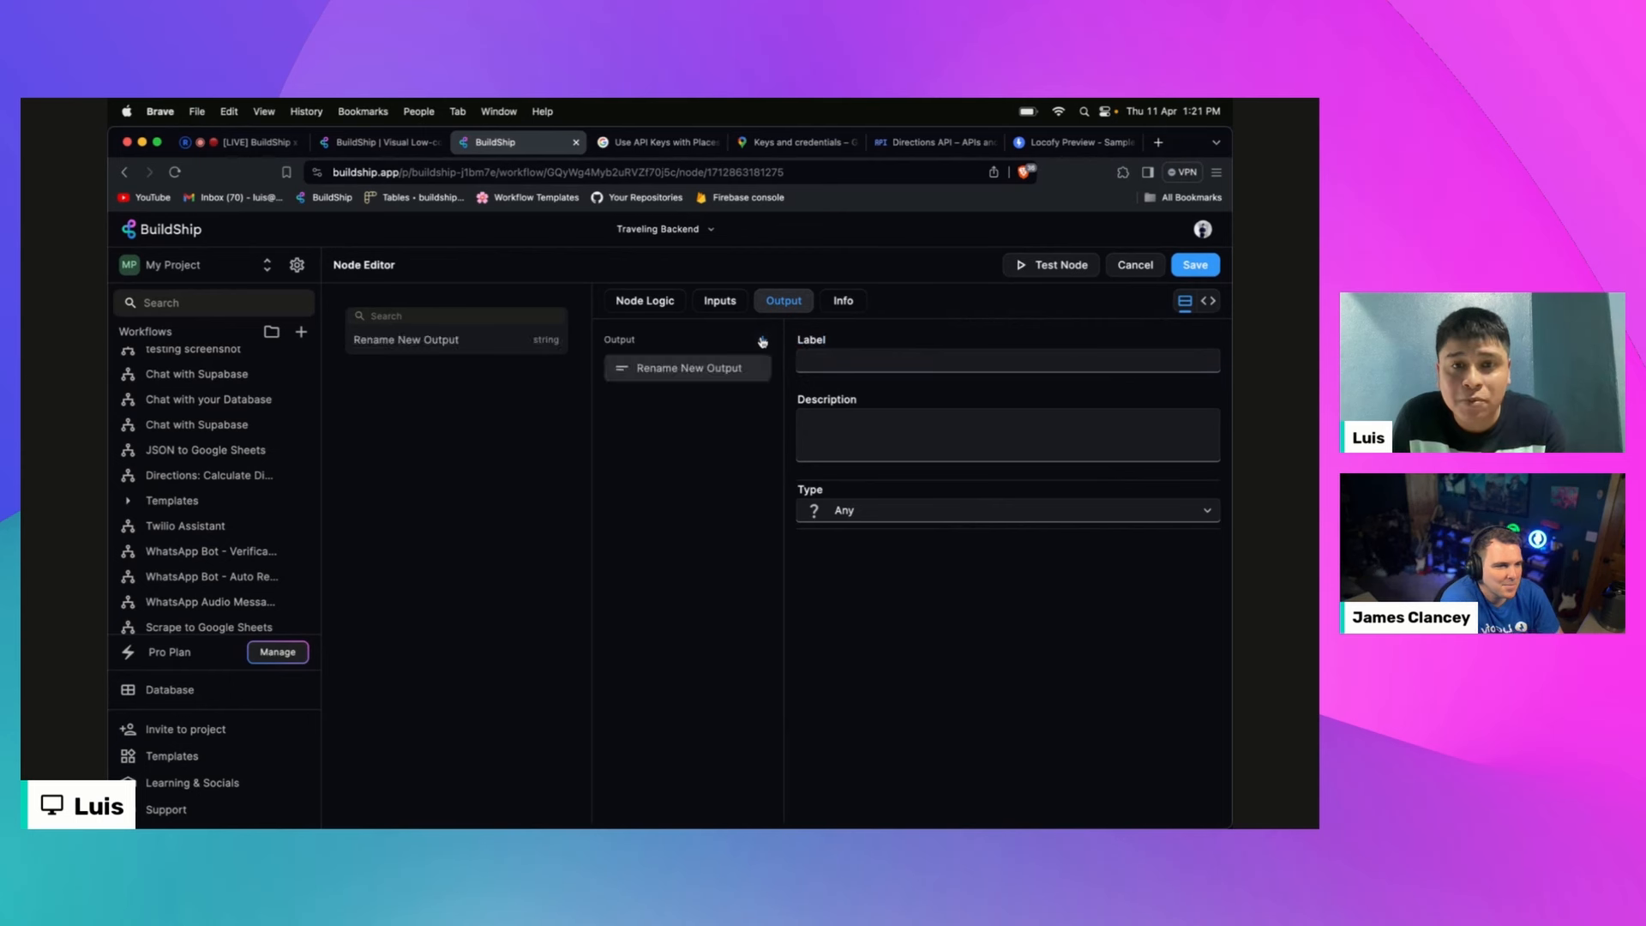
click(863, 360)
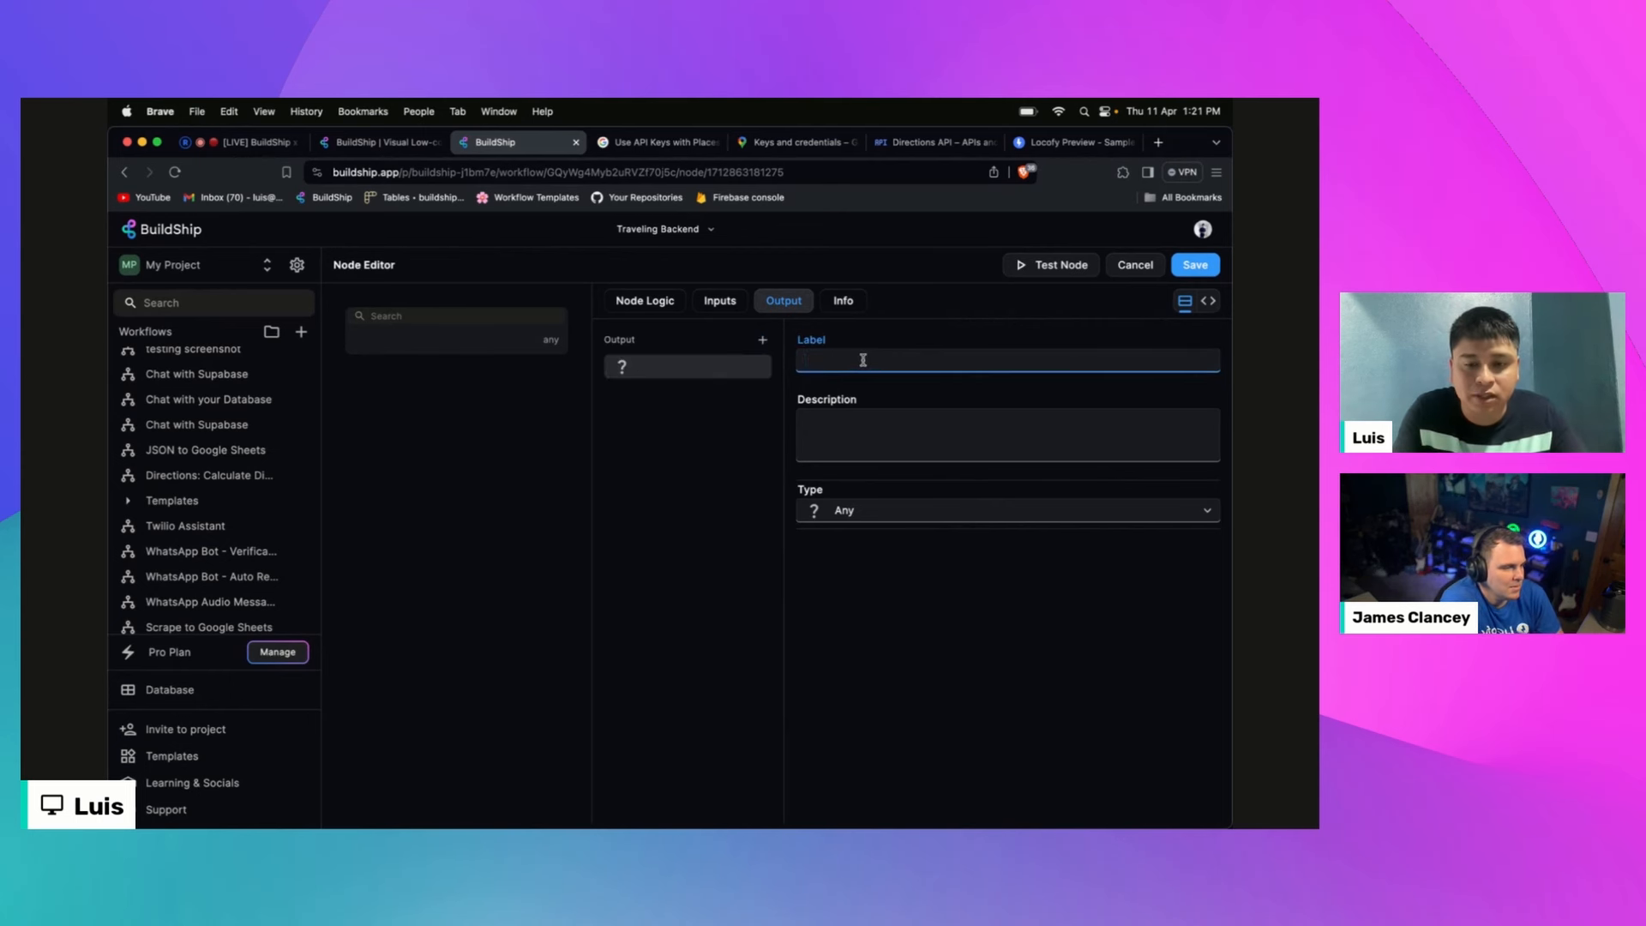
text(Calcuated)
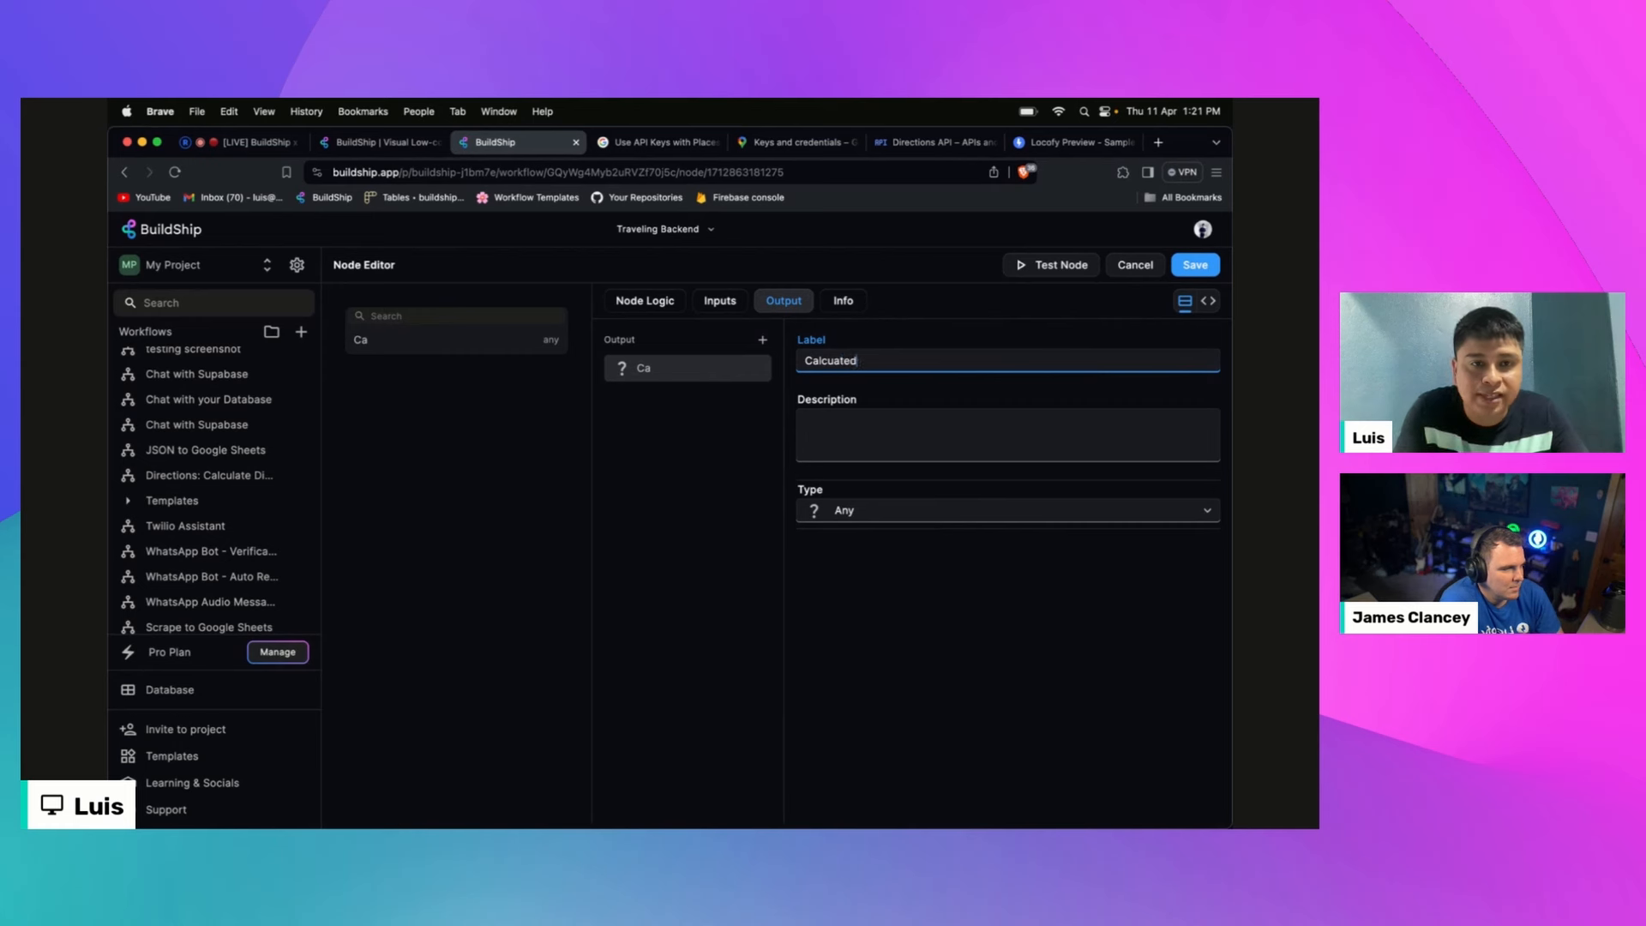
text( Cost)
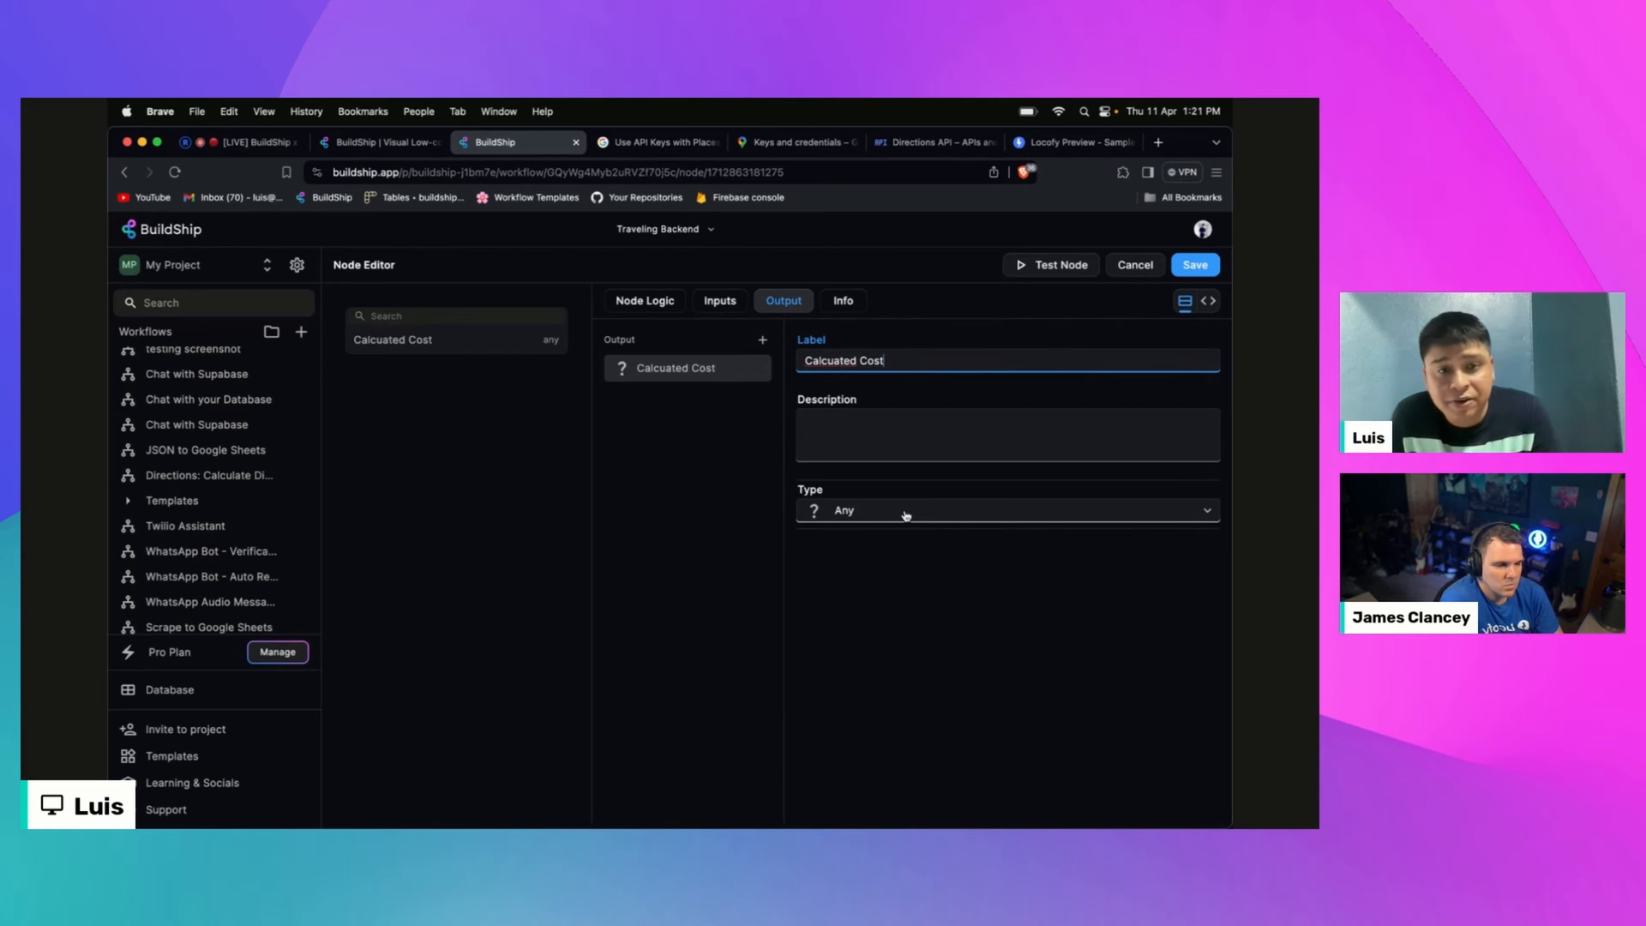
click(906, 515)
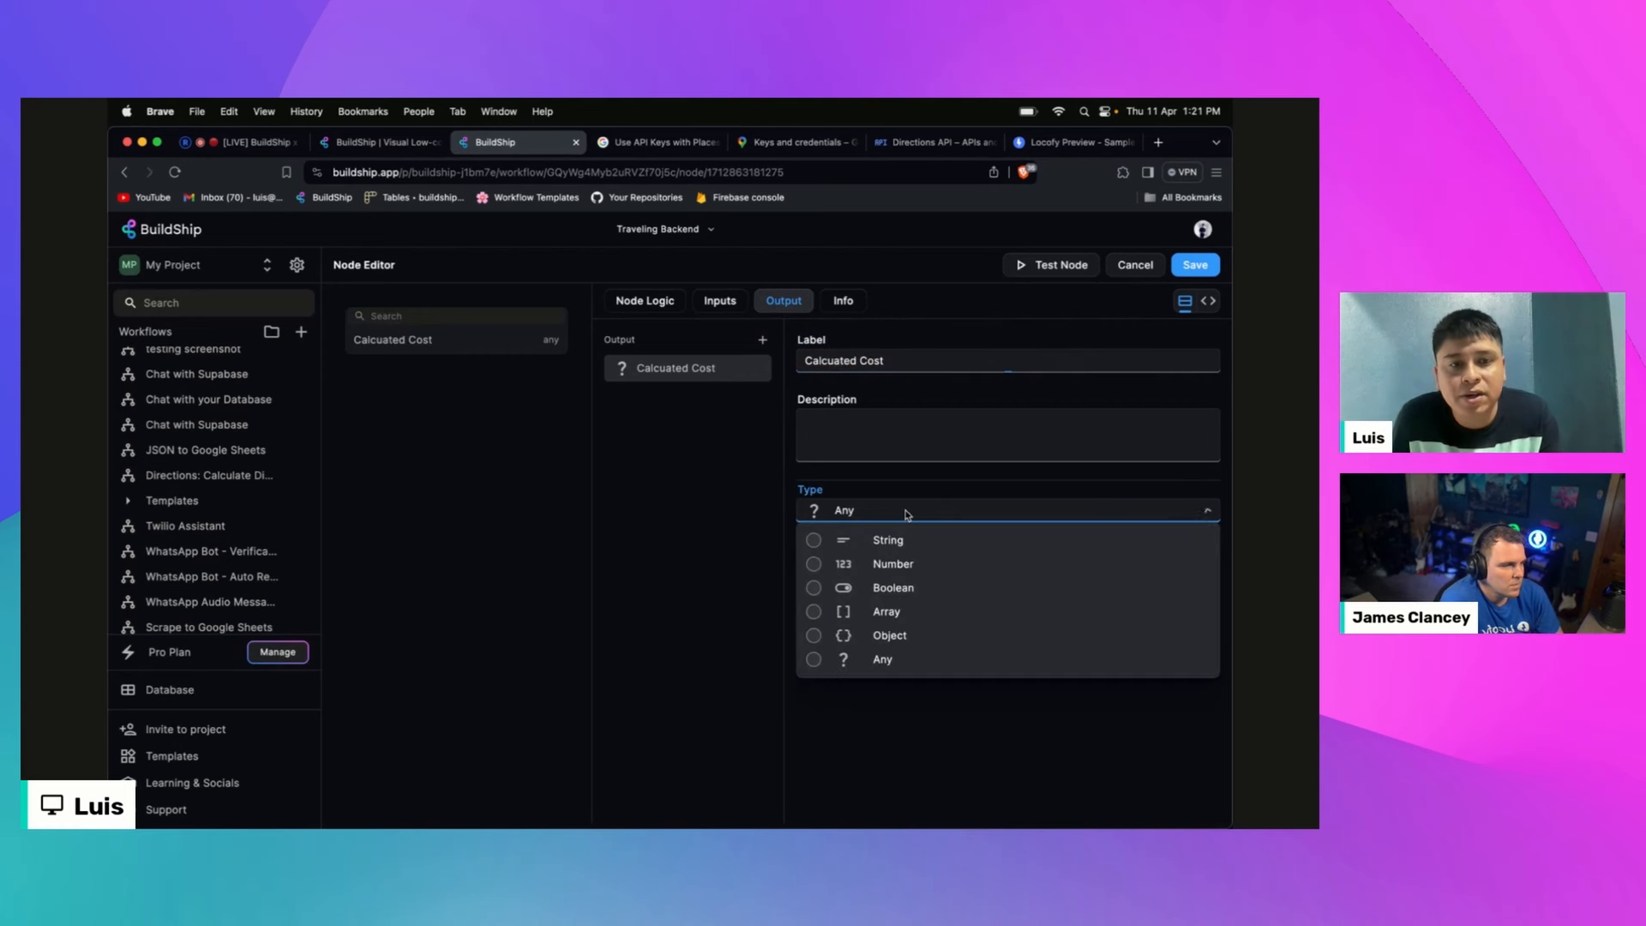
click(909, 565)
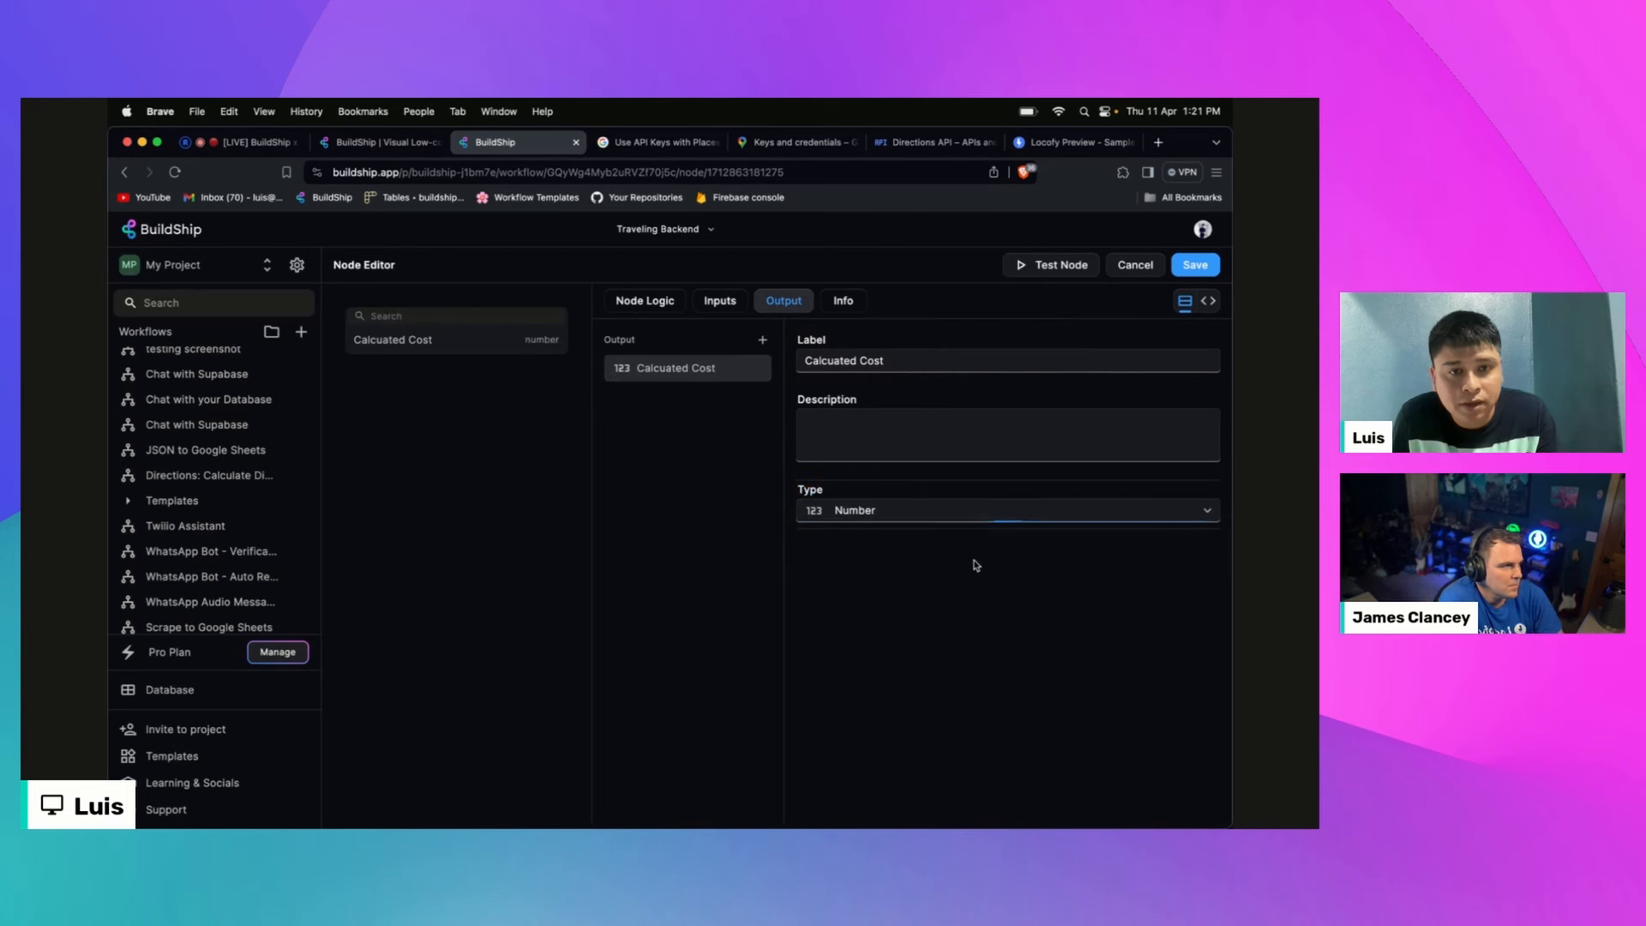
click(1195, 265)
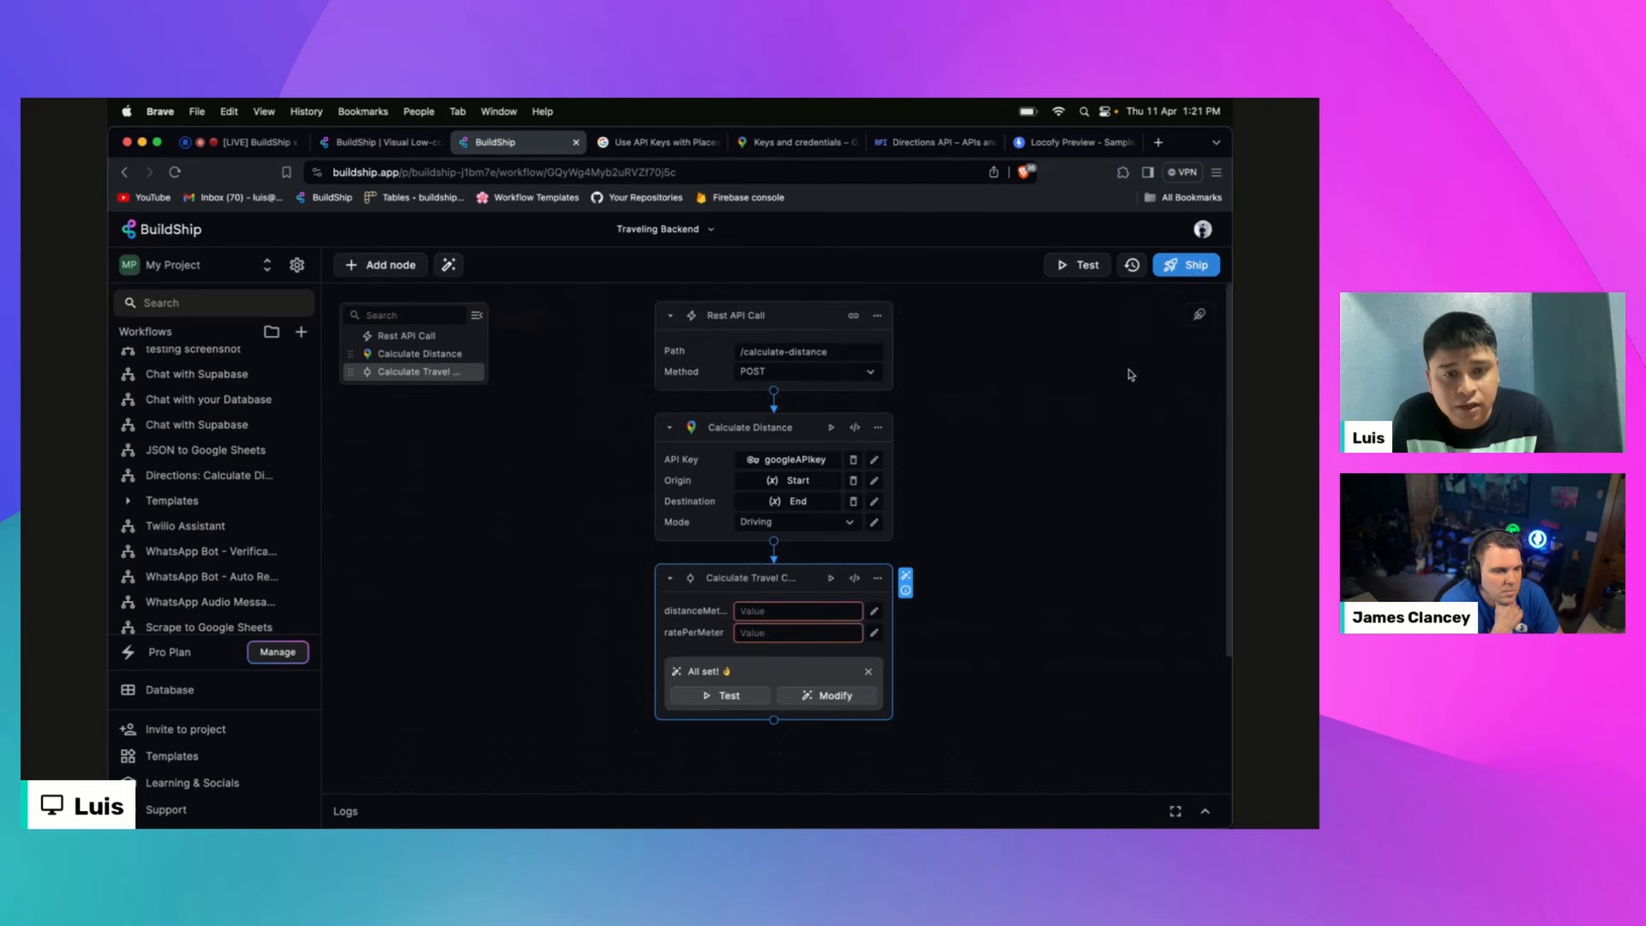
Step: Dismiss the node's generation notice and link its distanceMeters input to the Distance Meters output of Calculate Distance
click(867, 673)
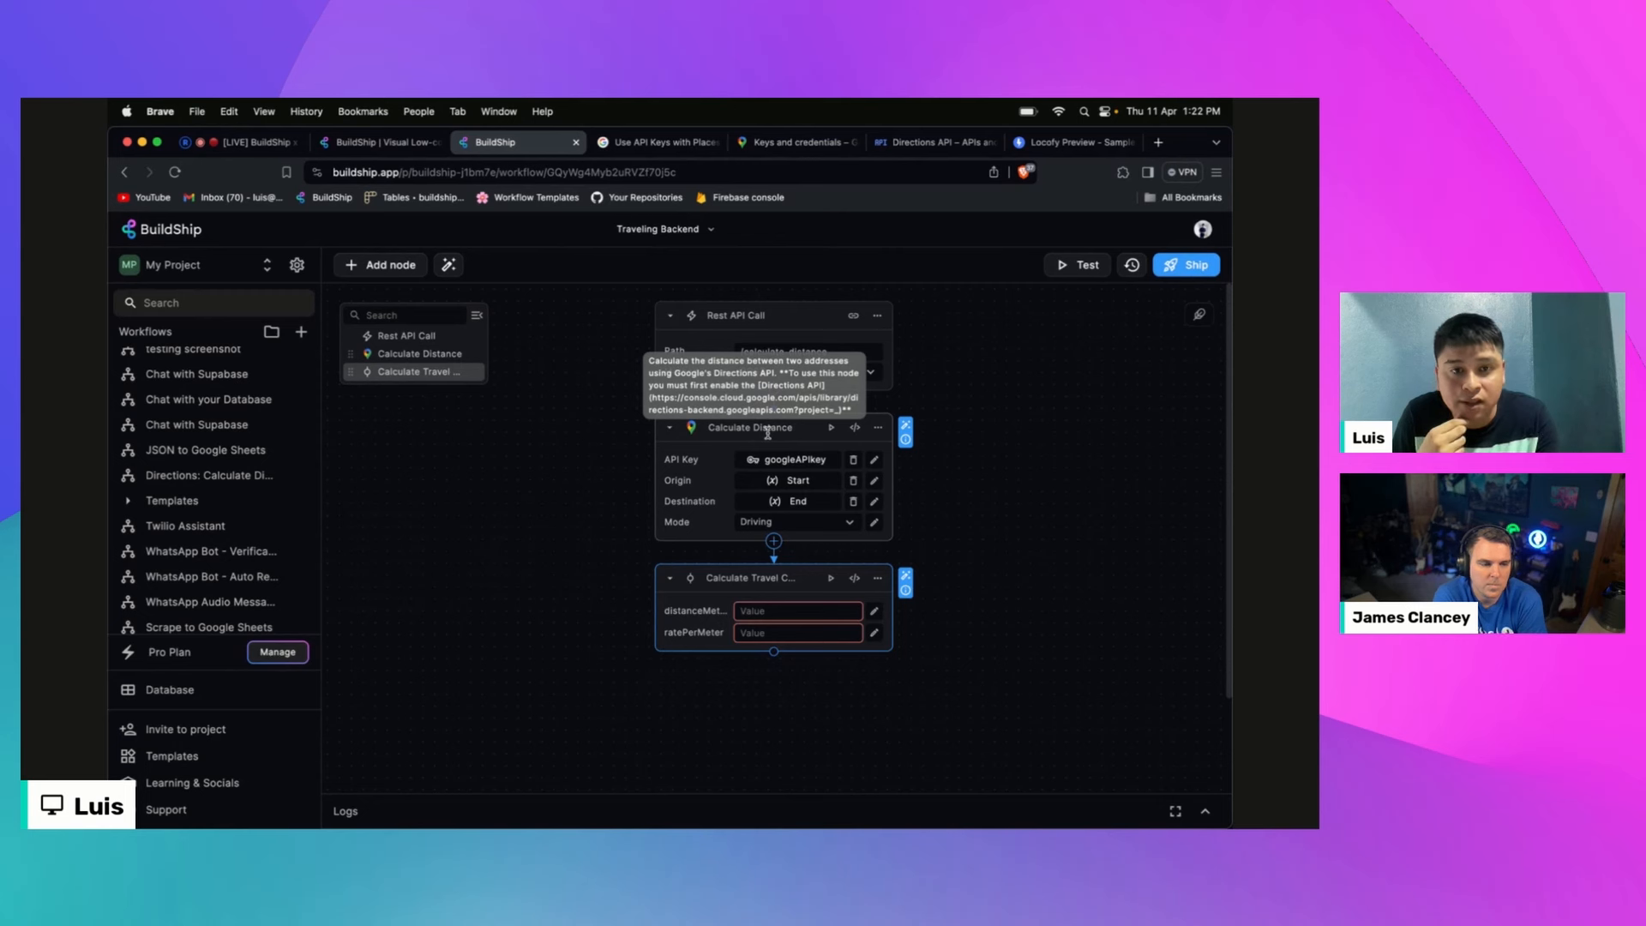
click(874, 611)
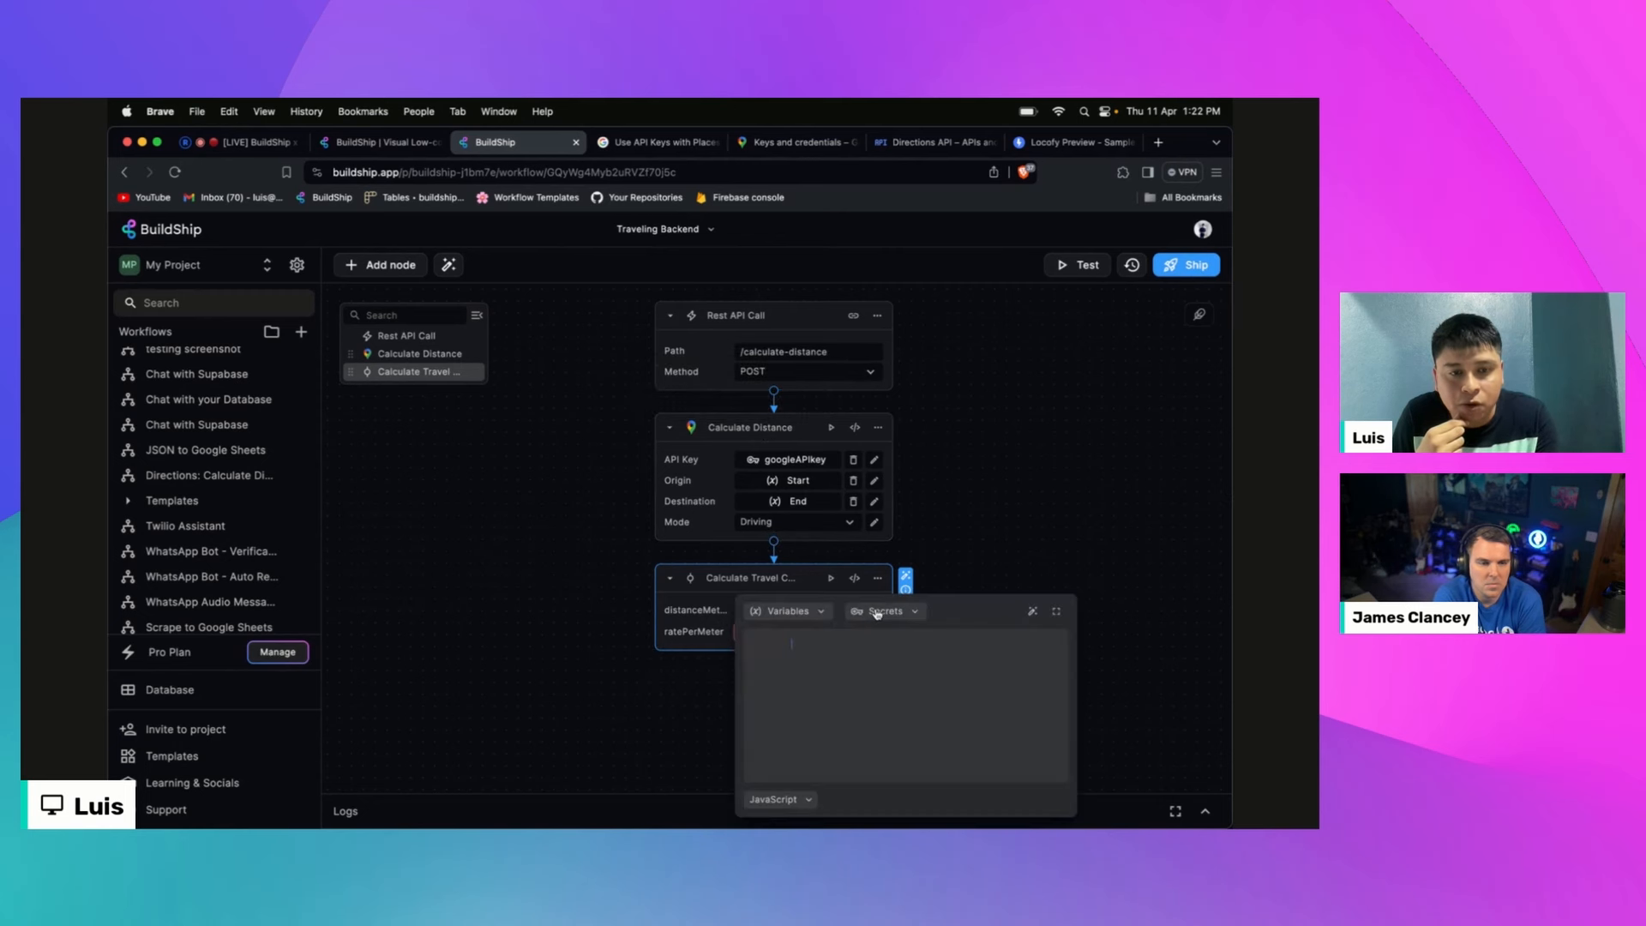
click(800, 616)
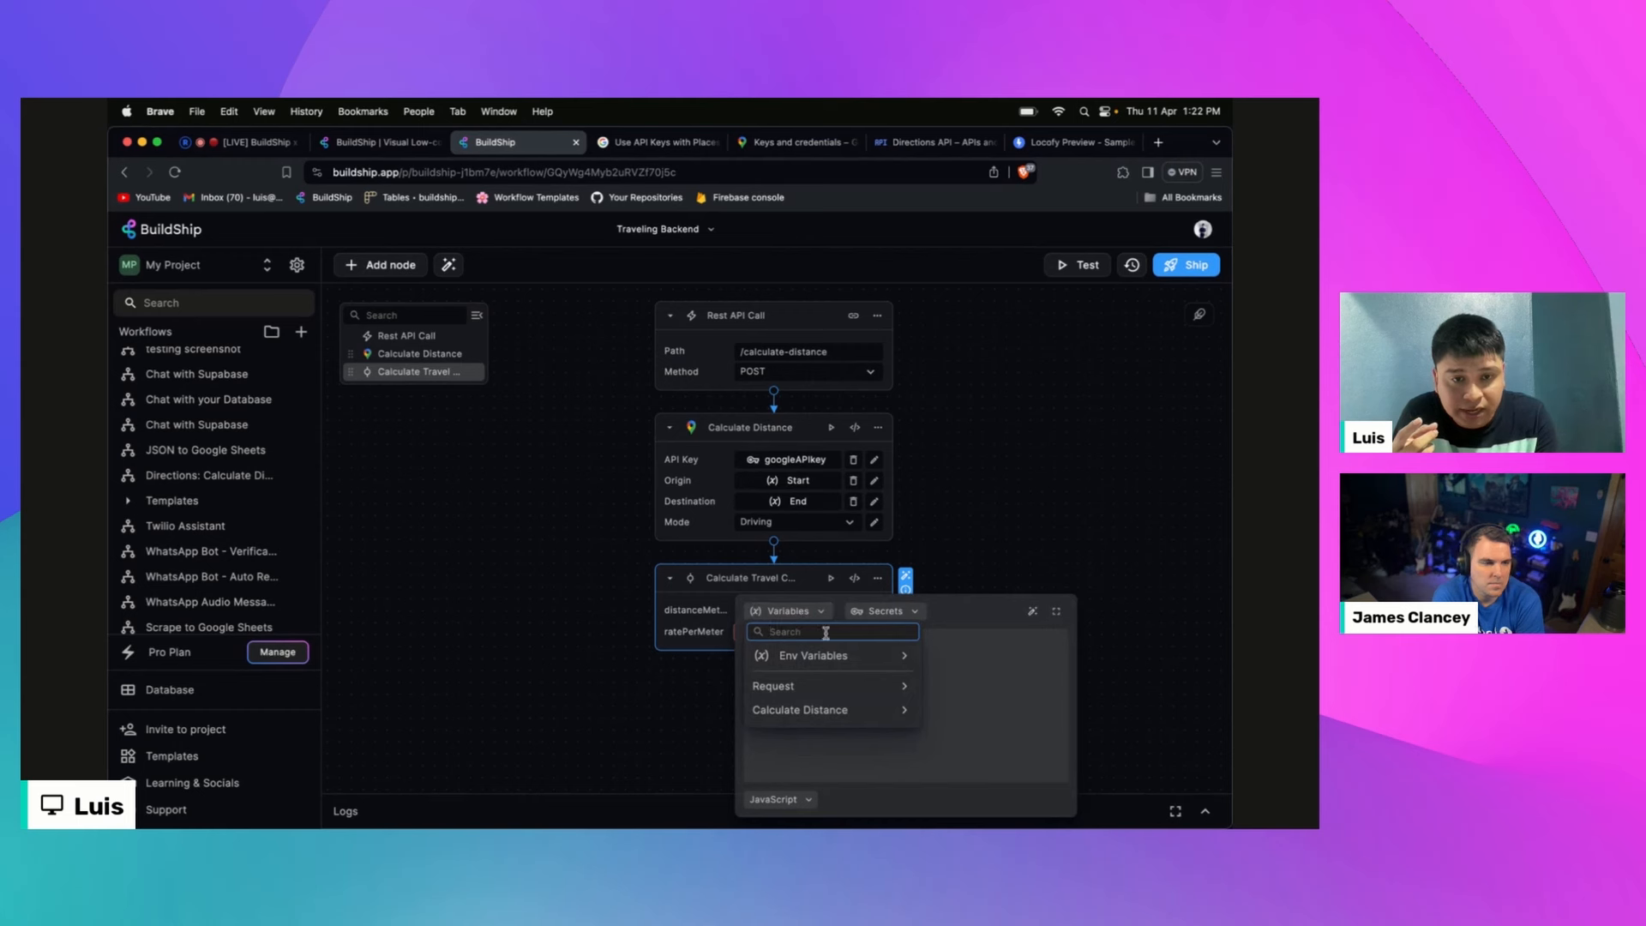
click(842, 710)
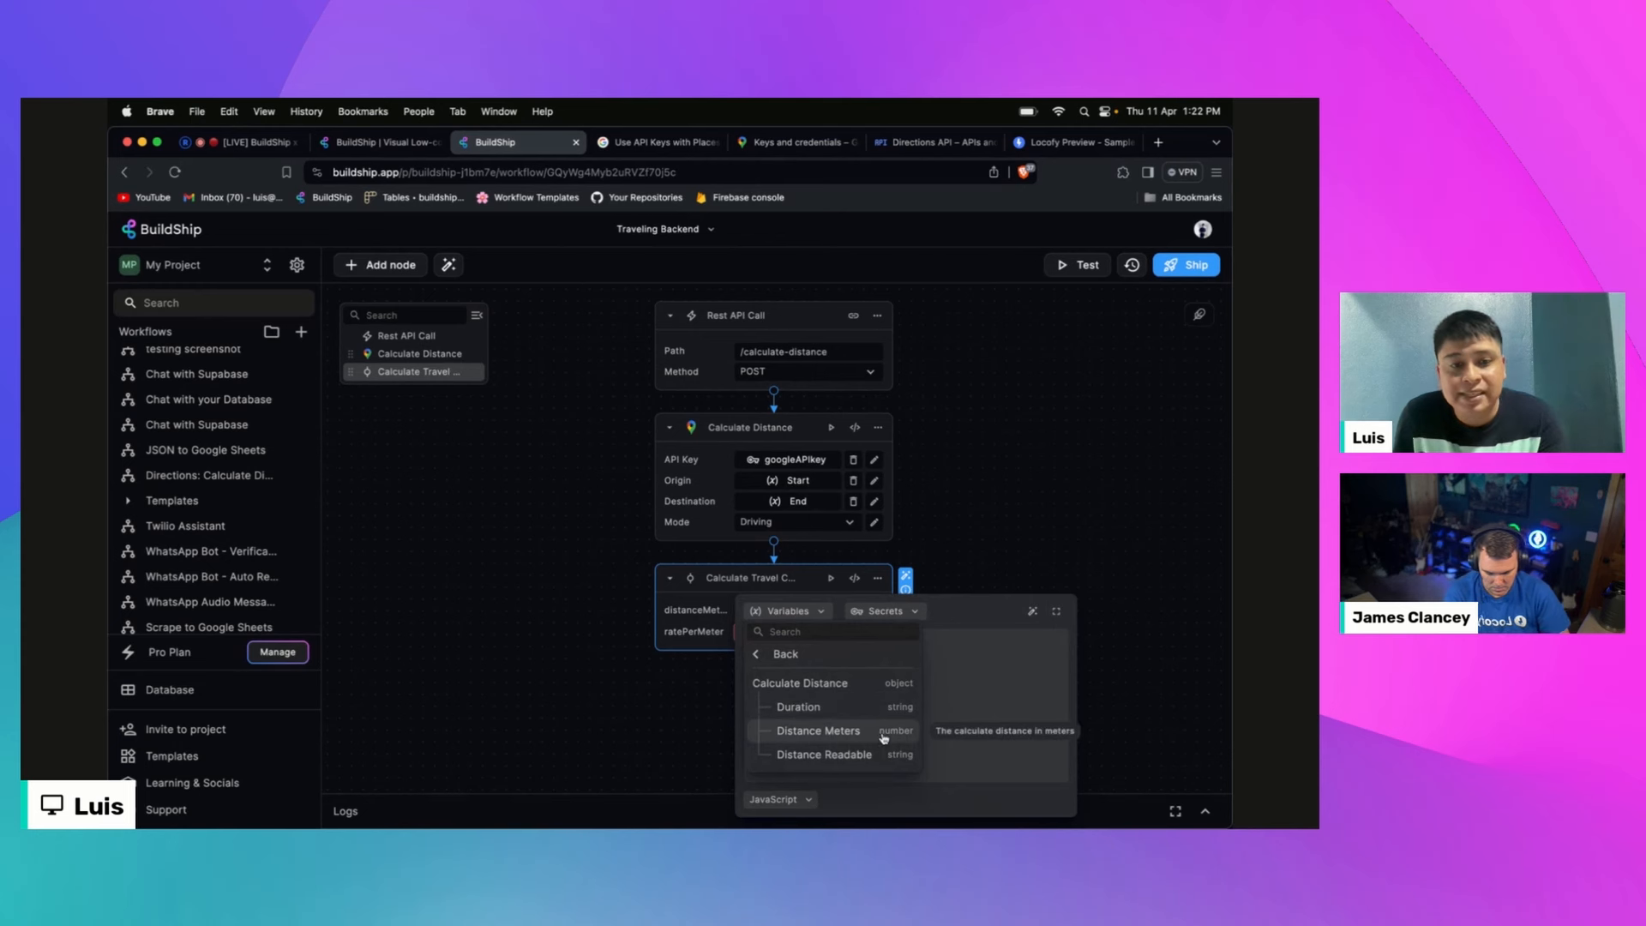
click(875, 735)
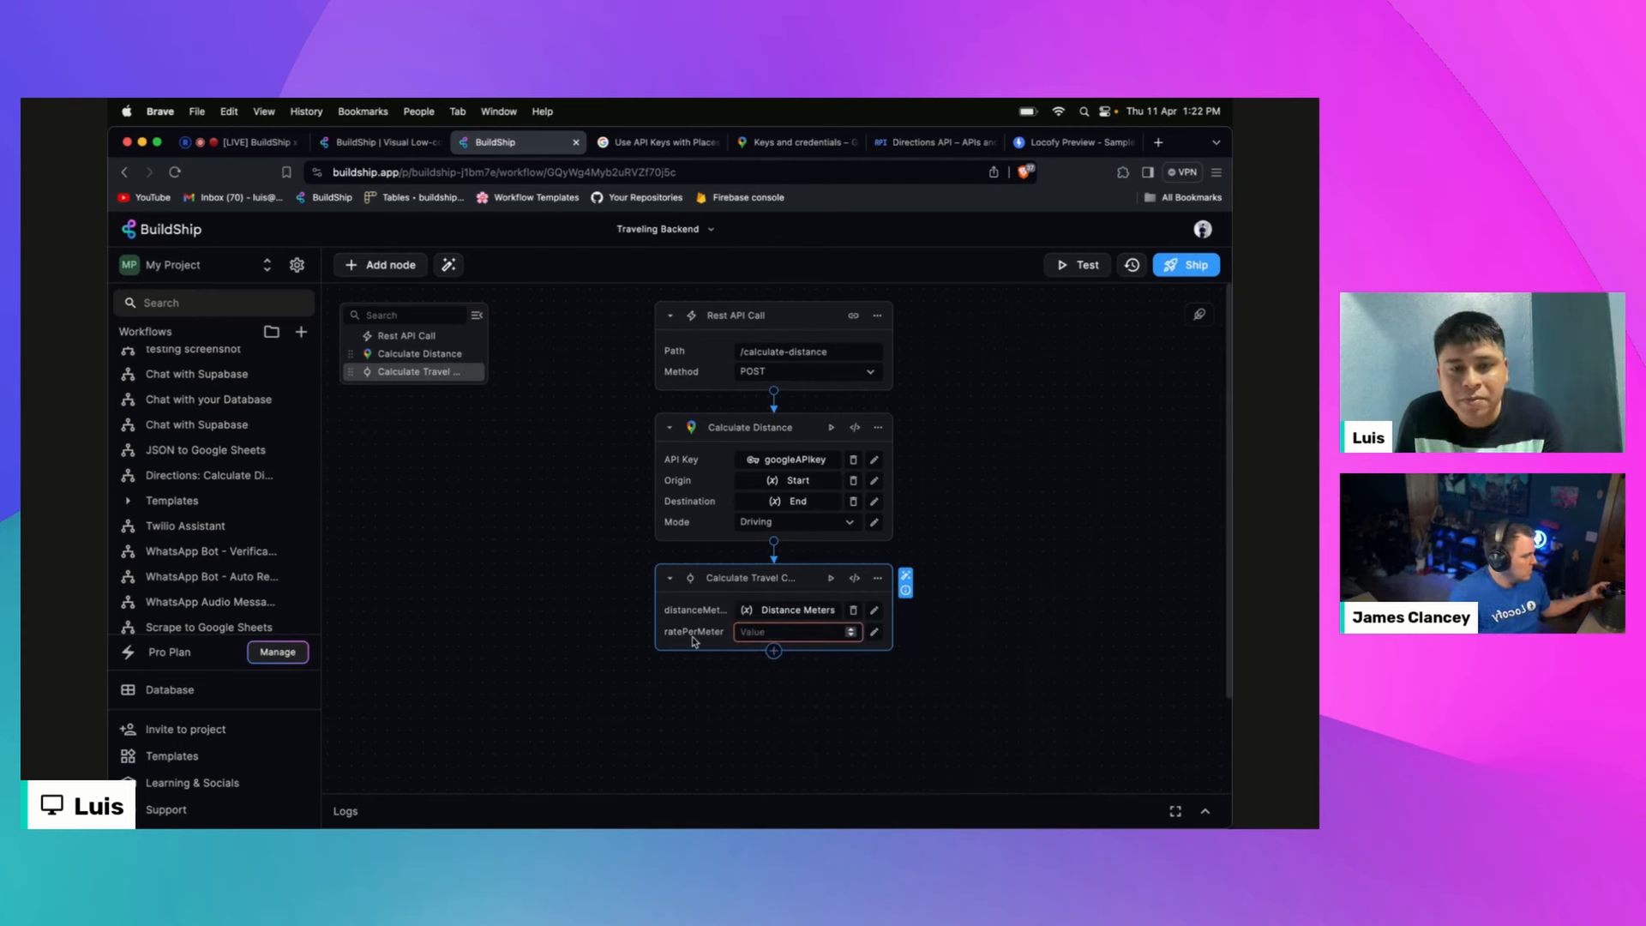
Step: Set the Calculate Travel Cost node's ratePerMeter input to 0.01
click(774, 632)
text(0.01)
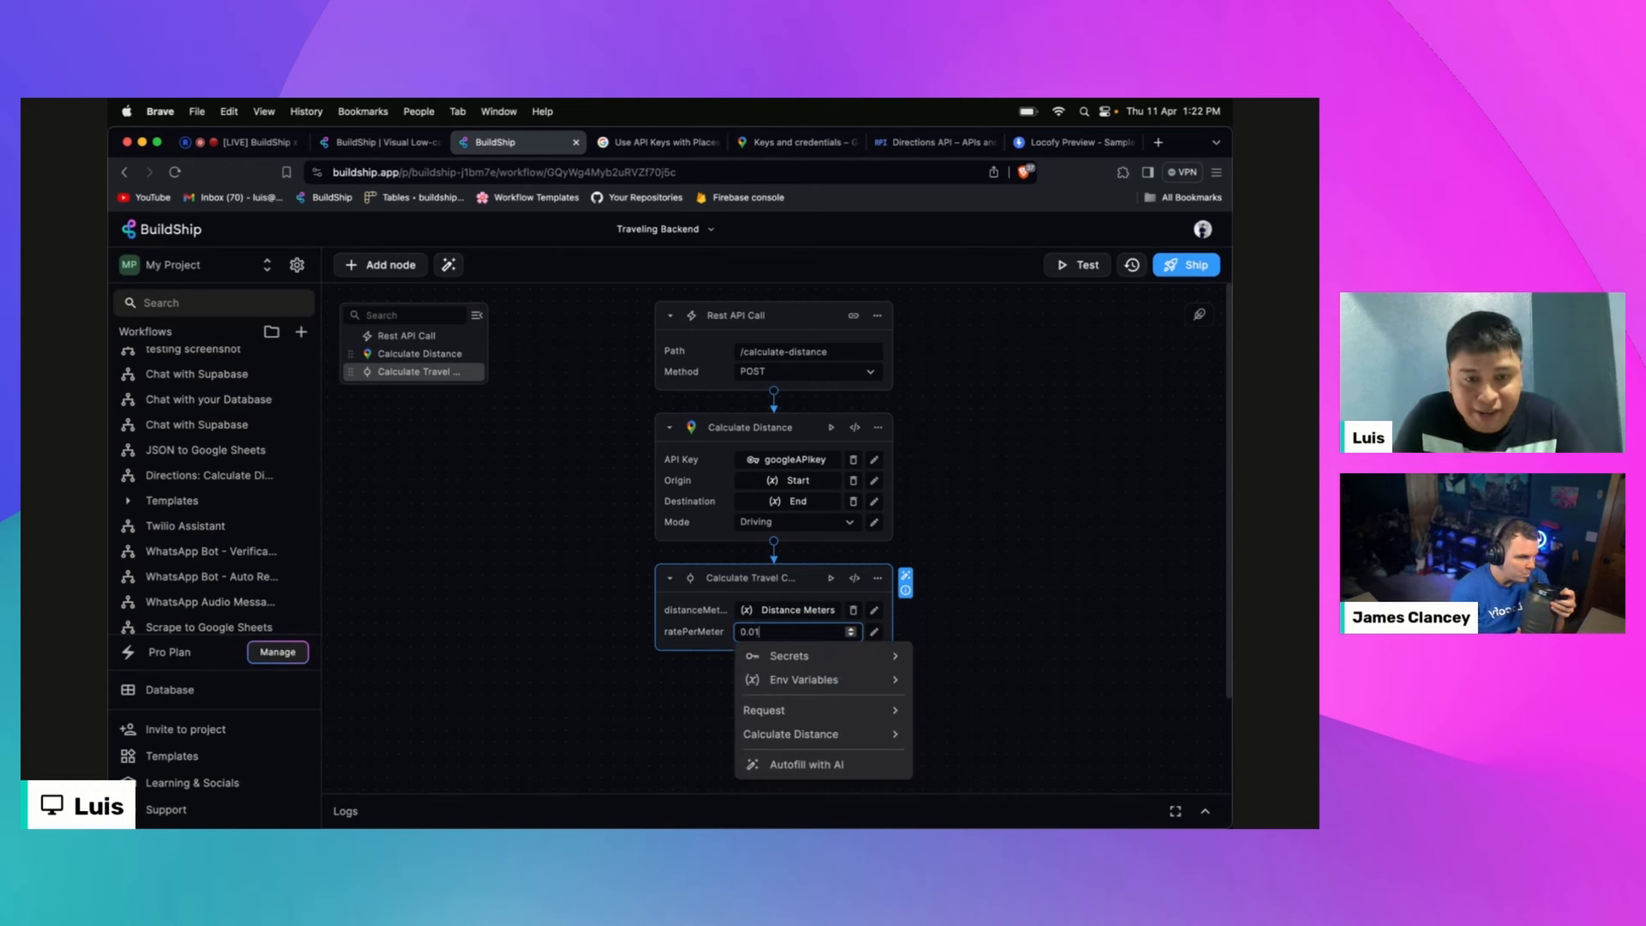
click(1035, 566)
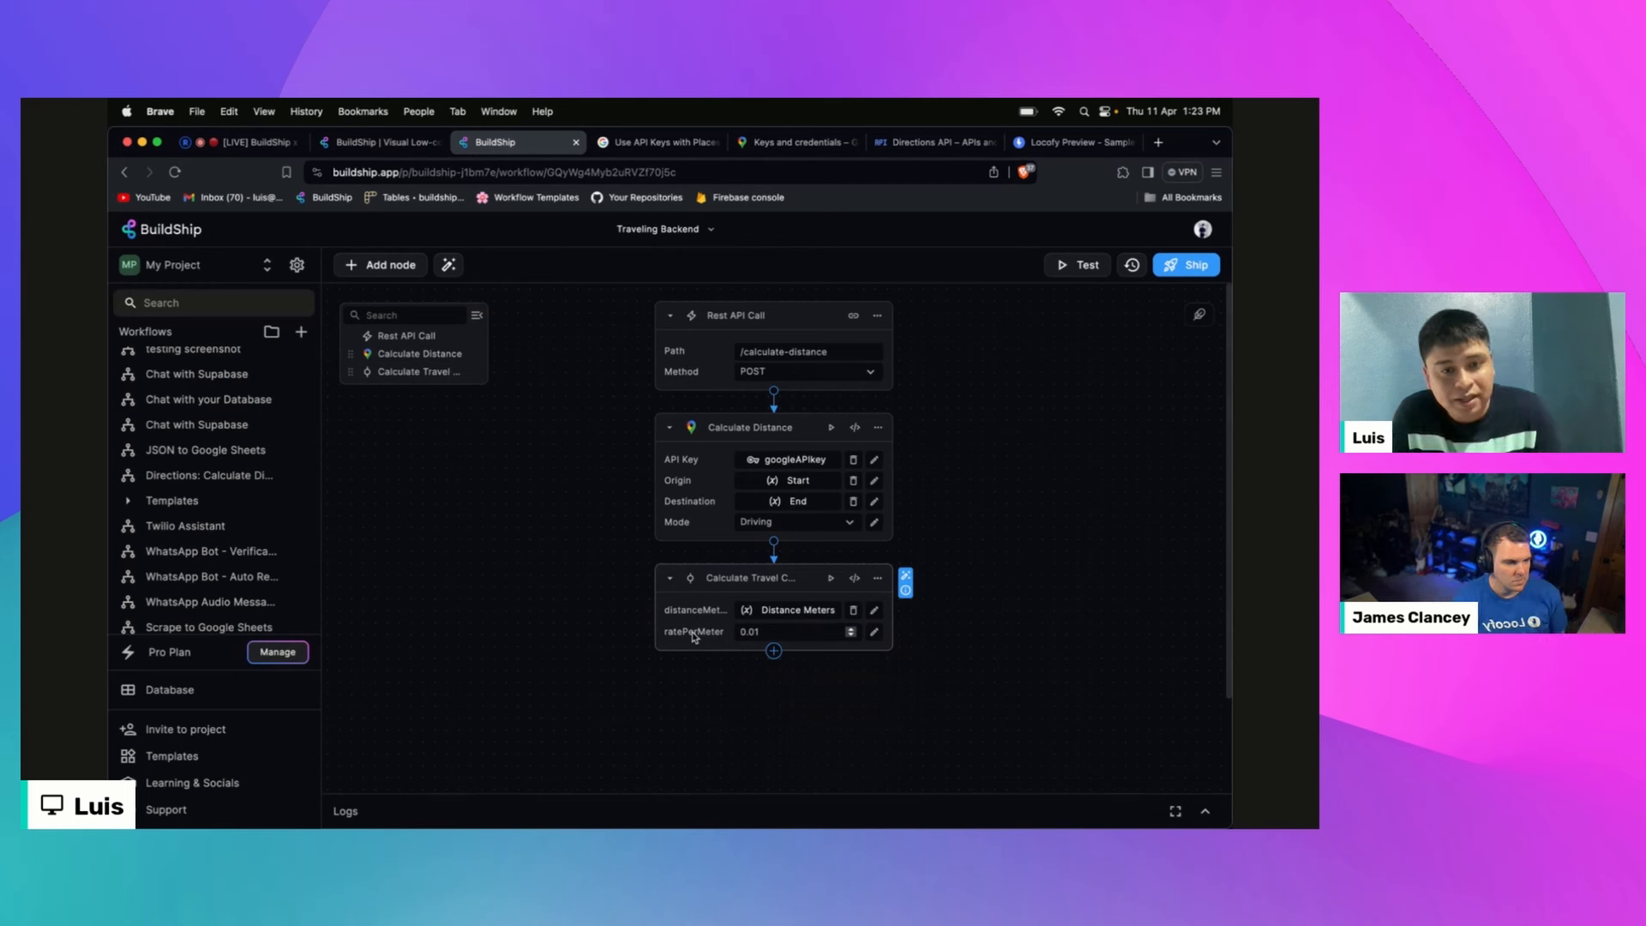
click(878, 580)
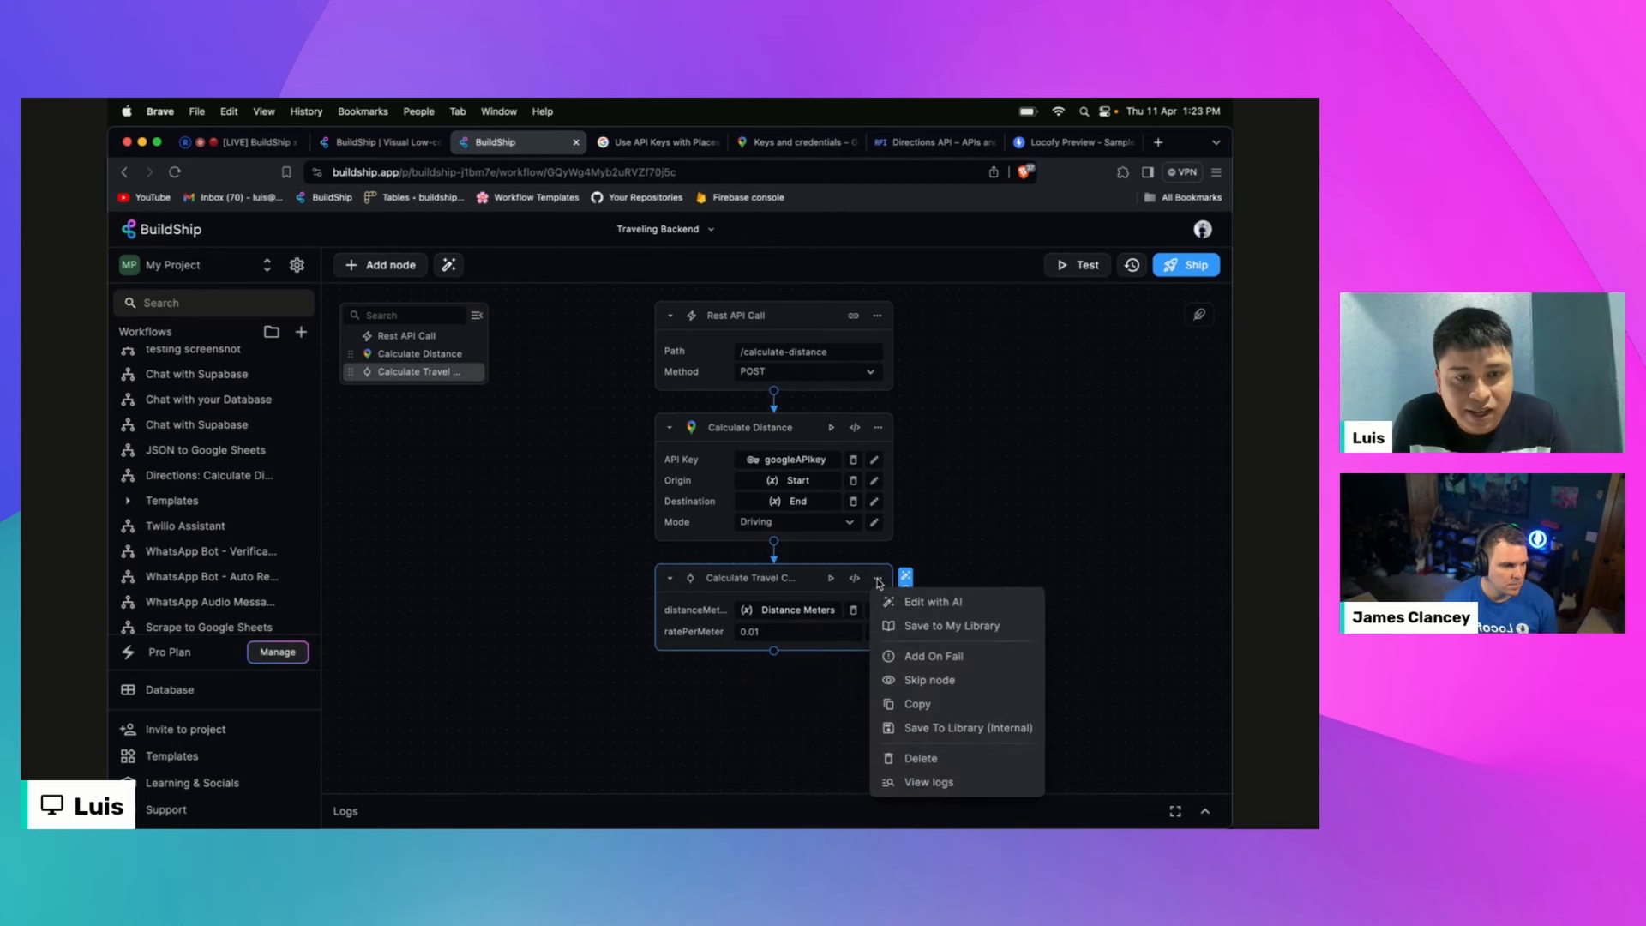
click(994, 537)
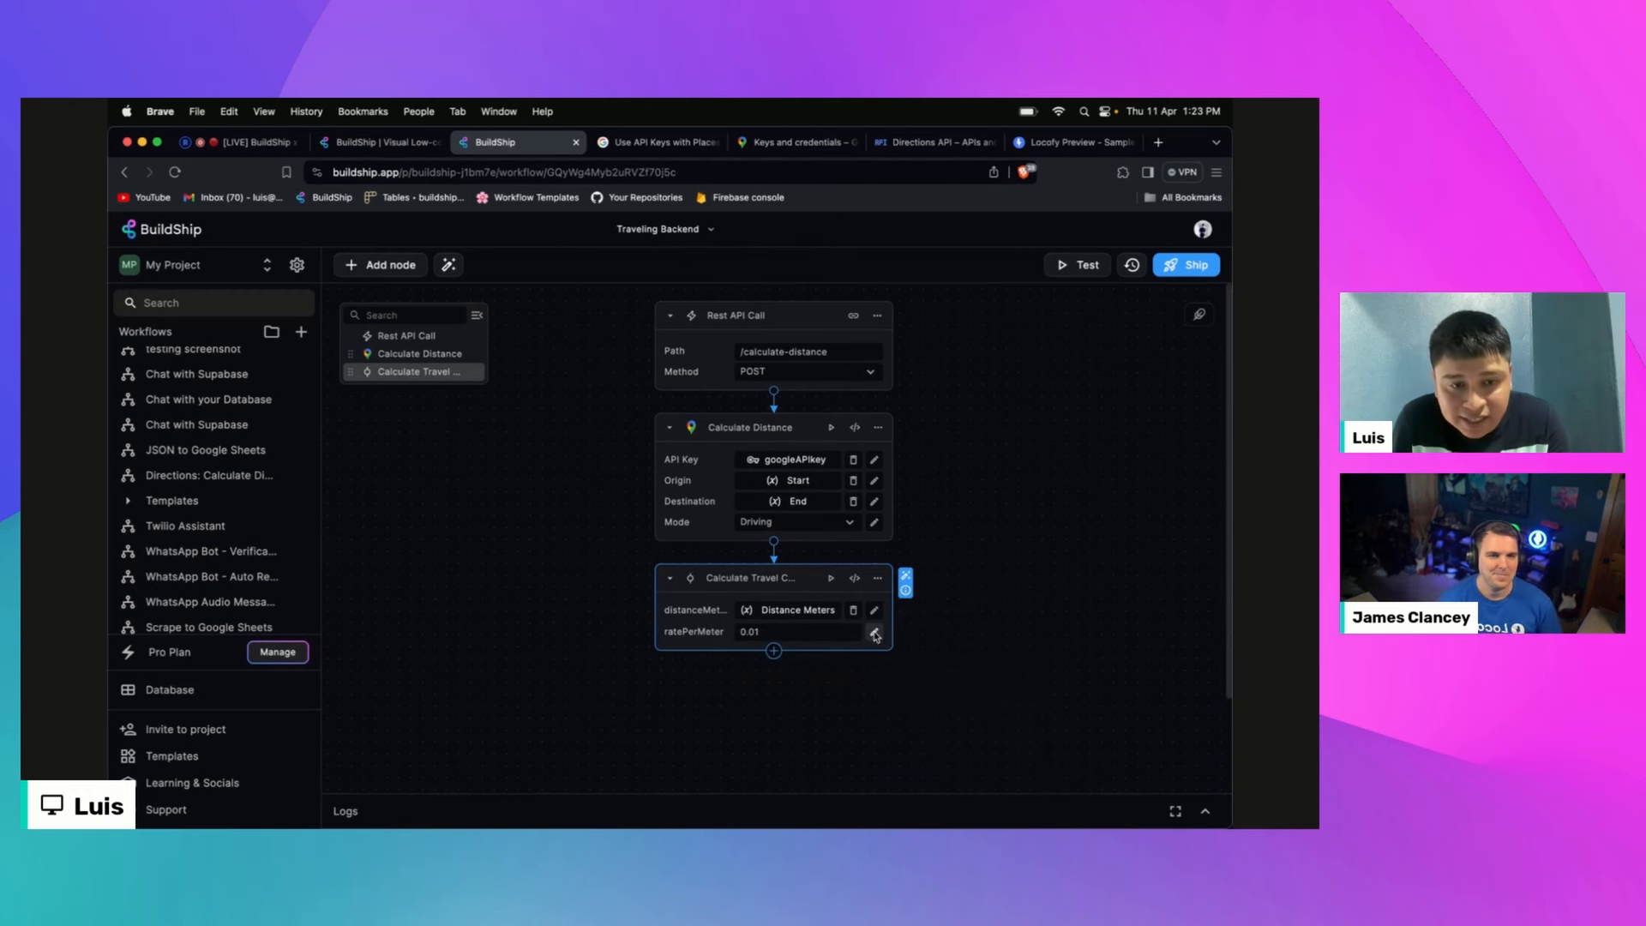
Step: Examine the variables, secrets and environment variable sources available for the Calculate Travel Cost node's ratePerMeter input
click(874, 632)
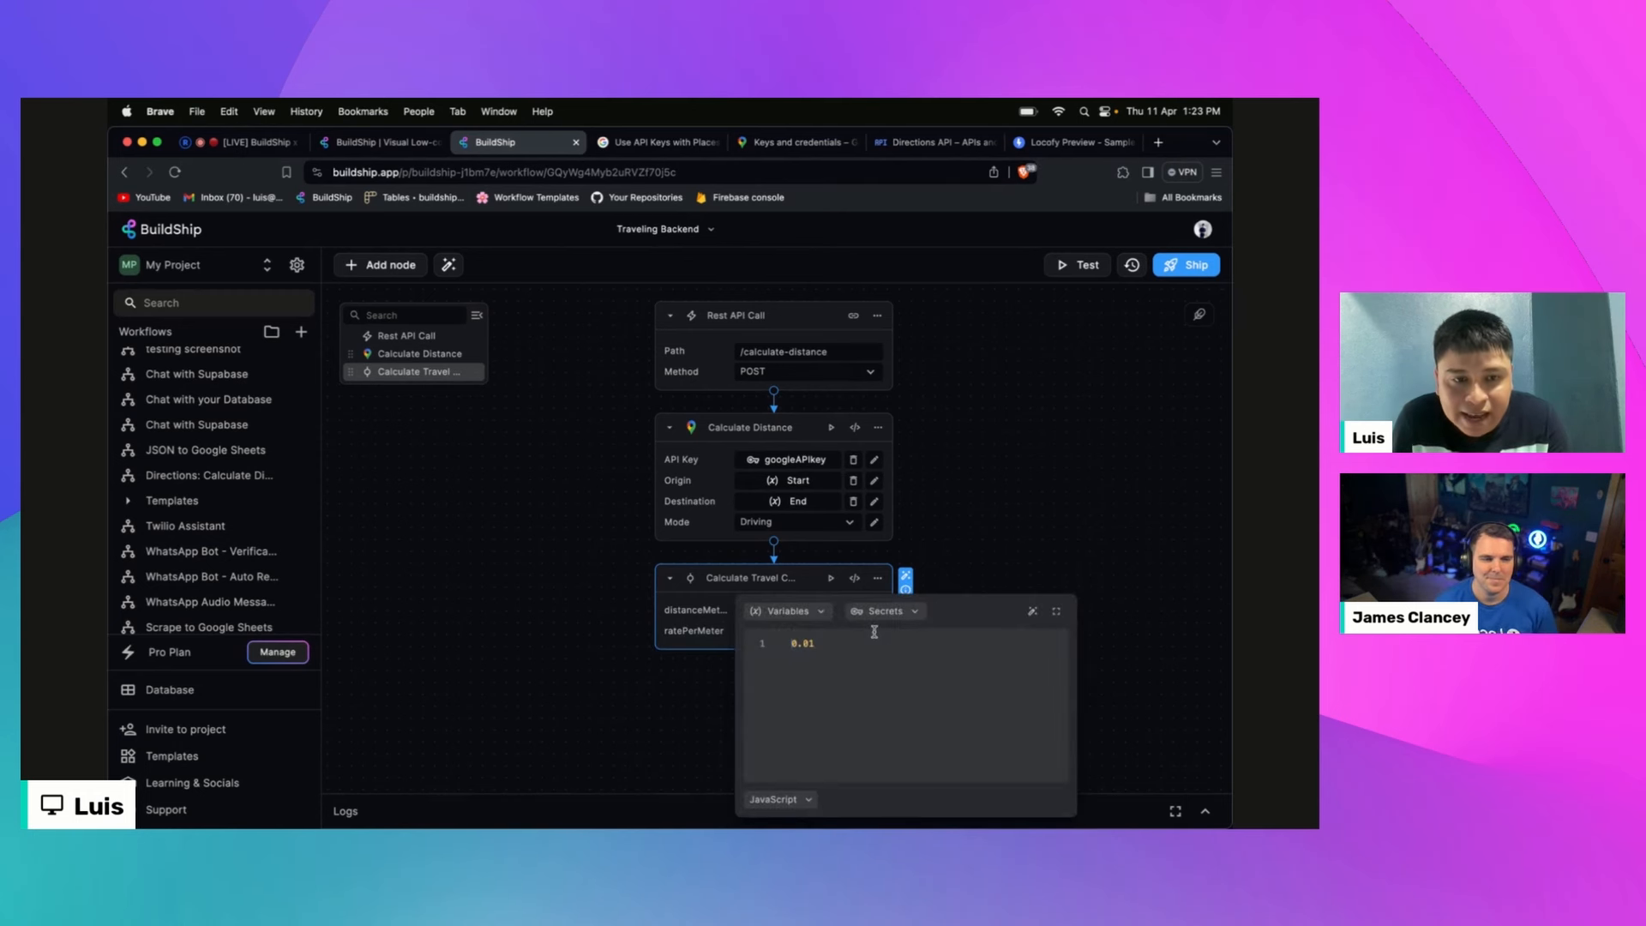
click(787, 611)
click(1015, 636)
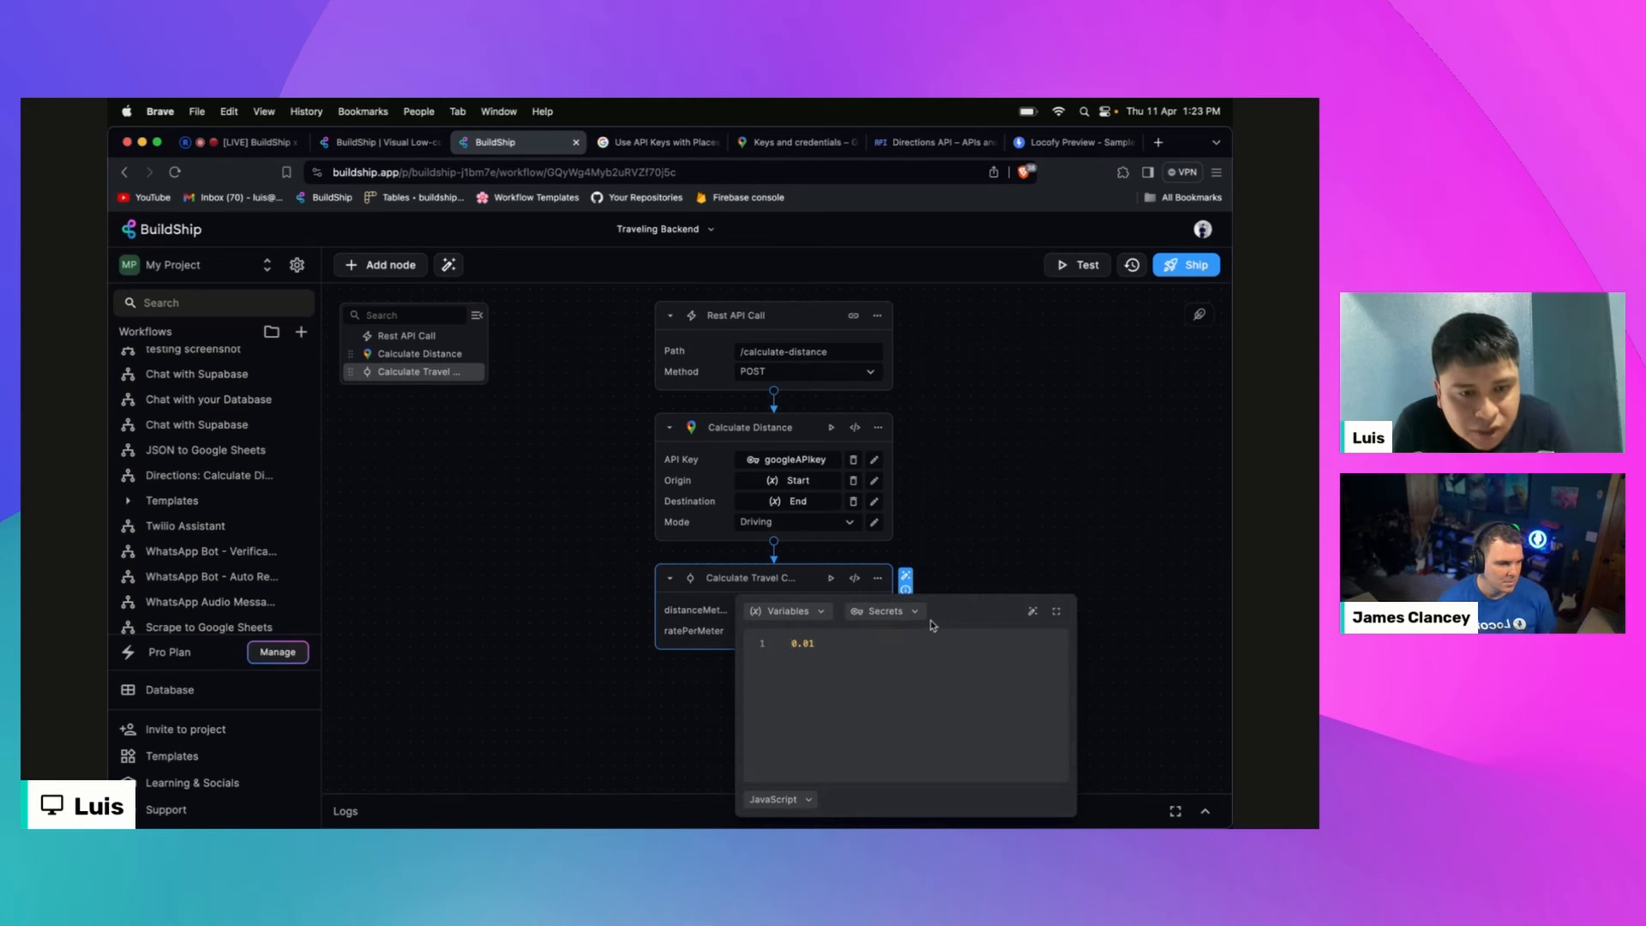
click(897, 615)
scroll(901, 634, down, 5)
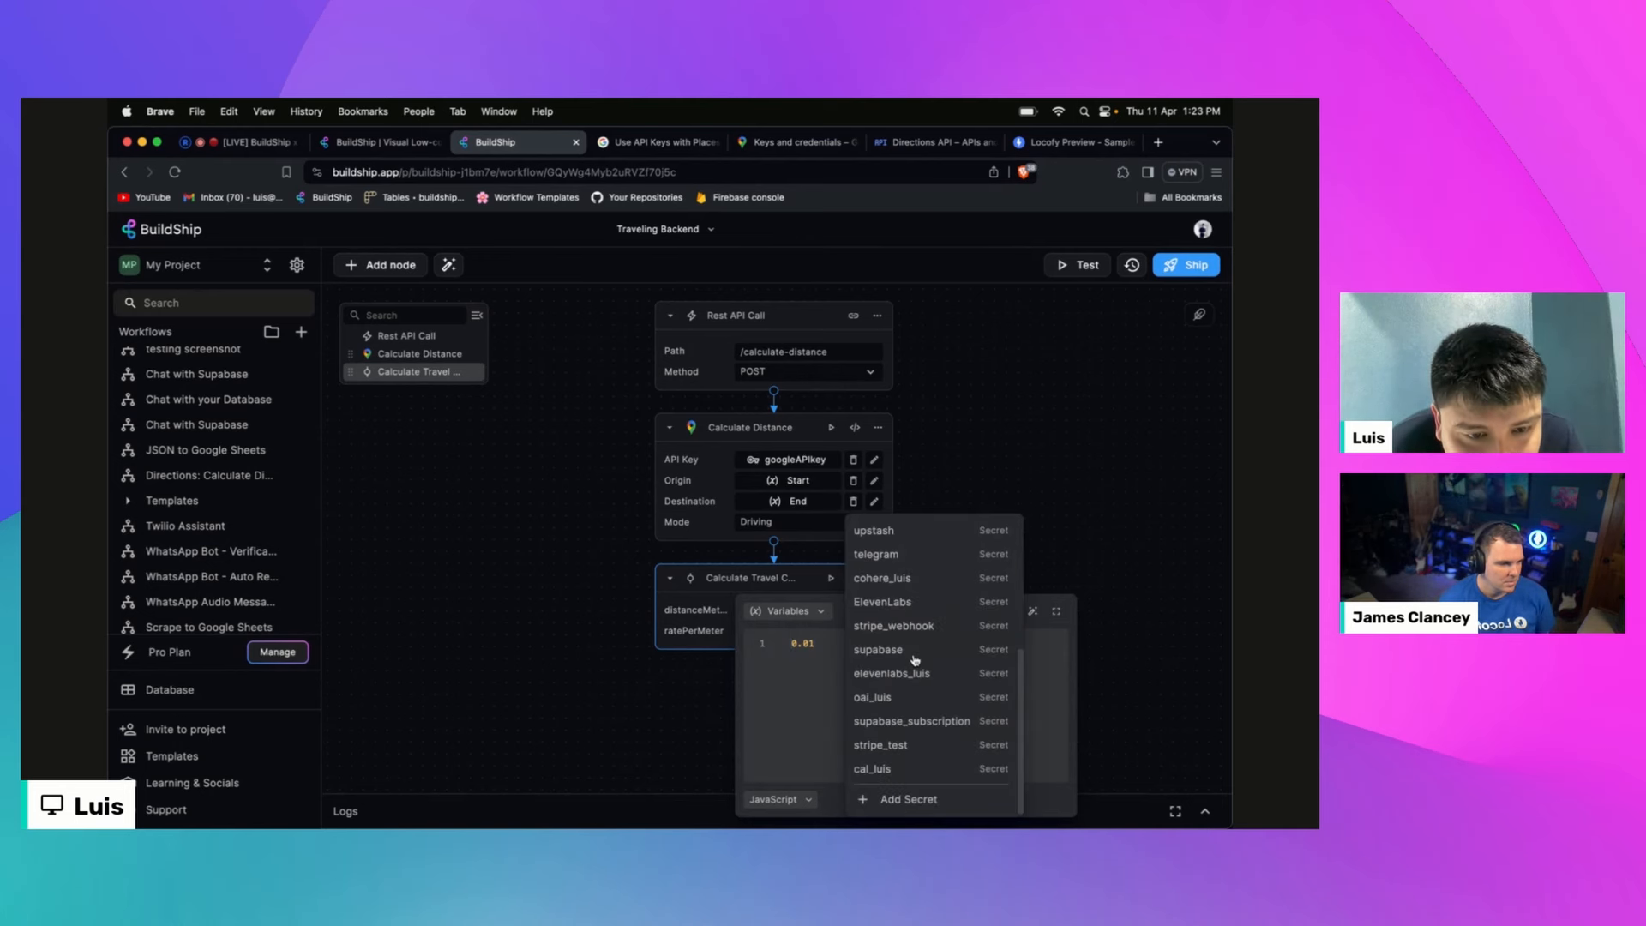
click(1084, 492)
click(1028, 516)
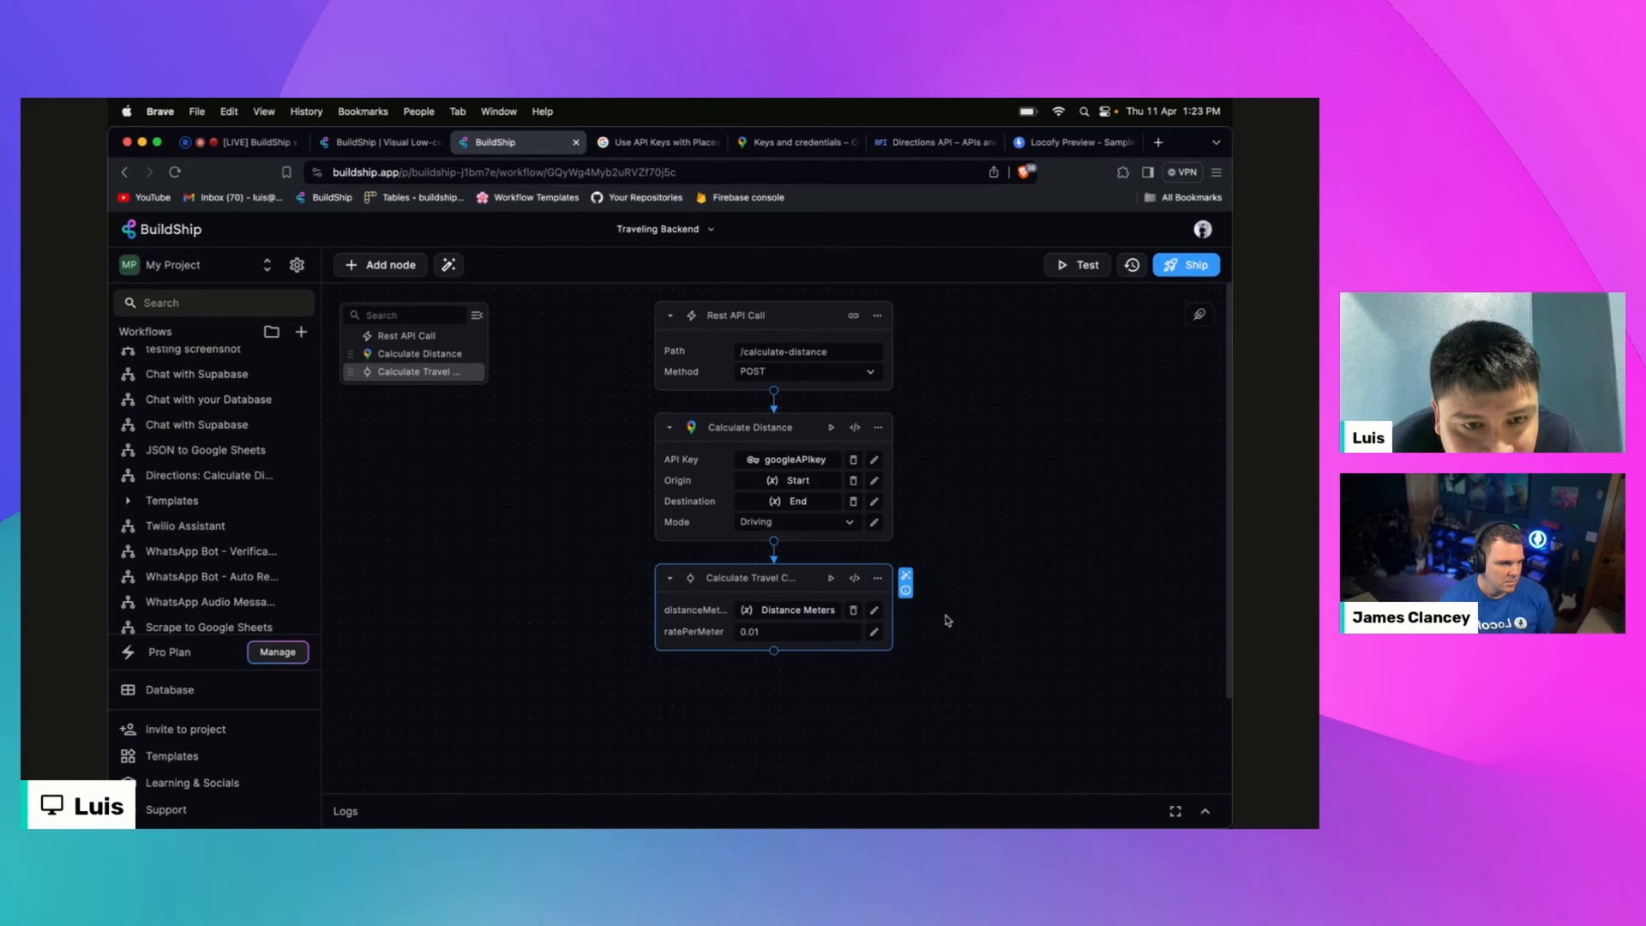
click(813, 634)
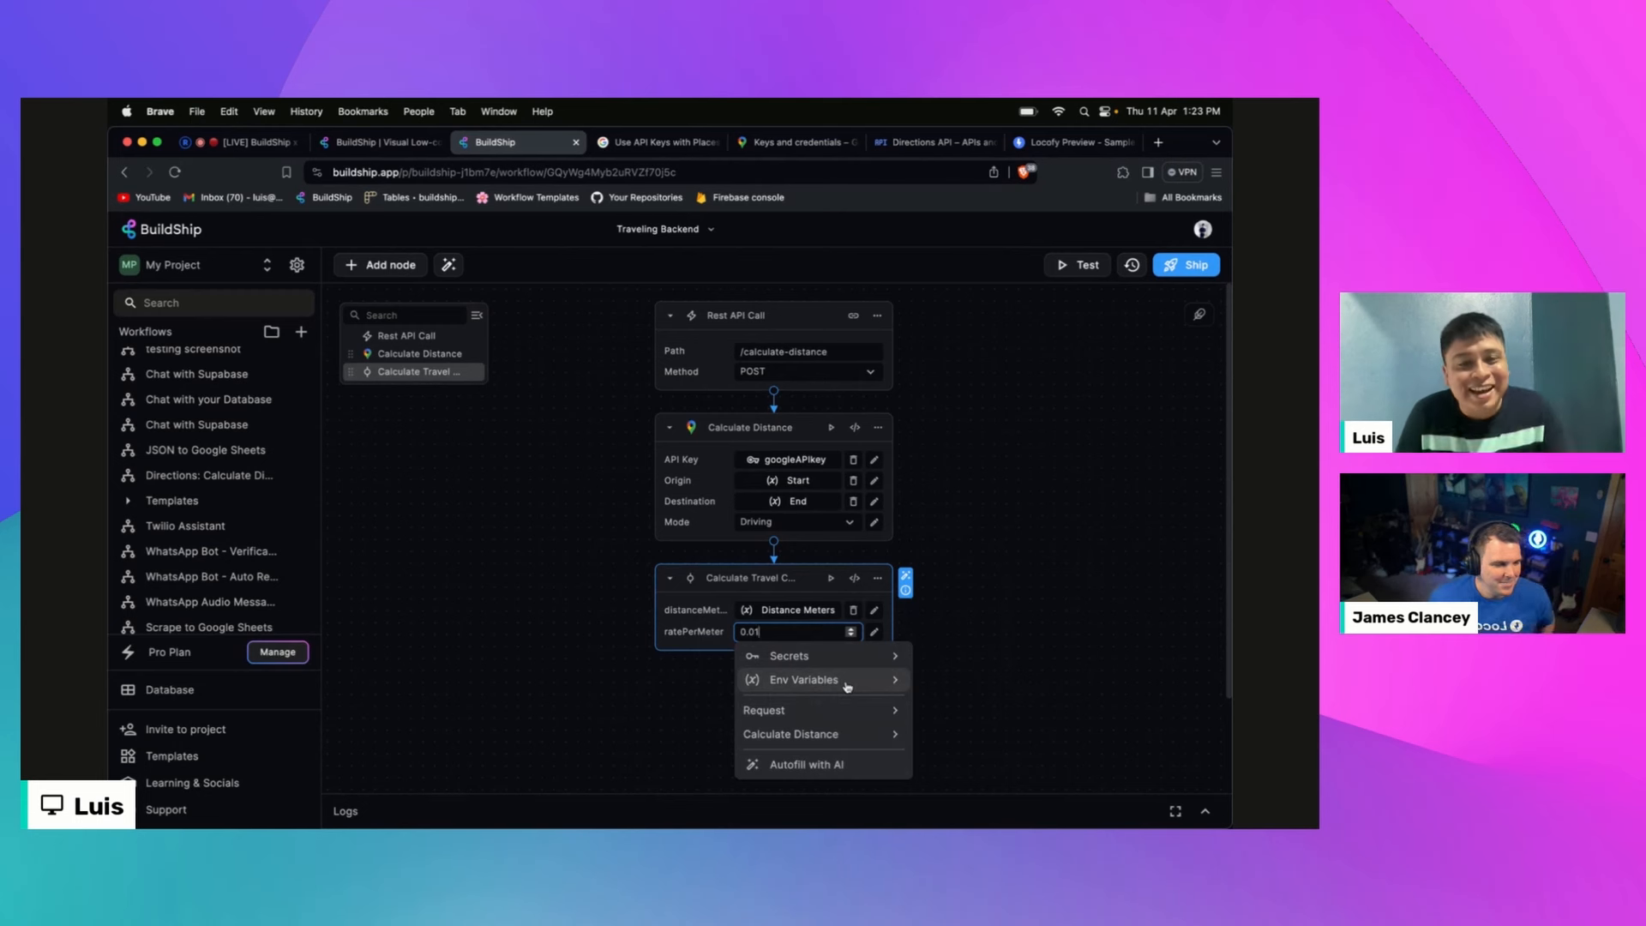
click(1136, 550)
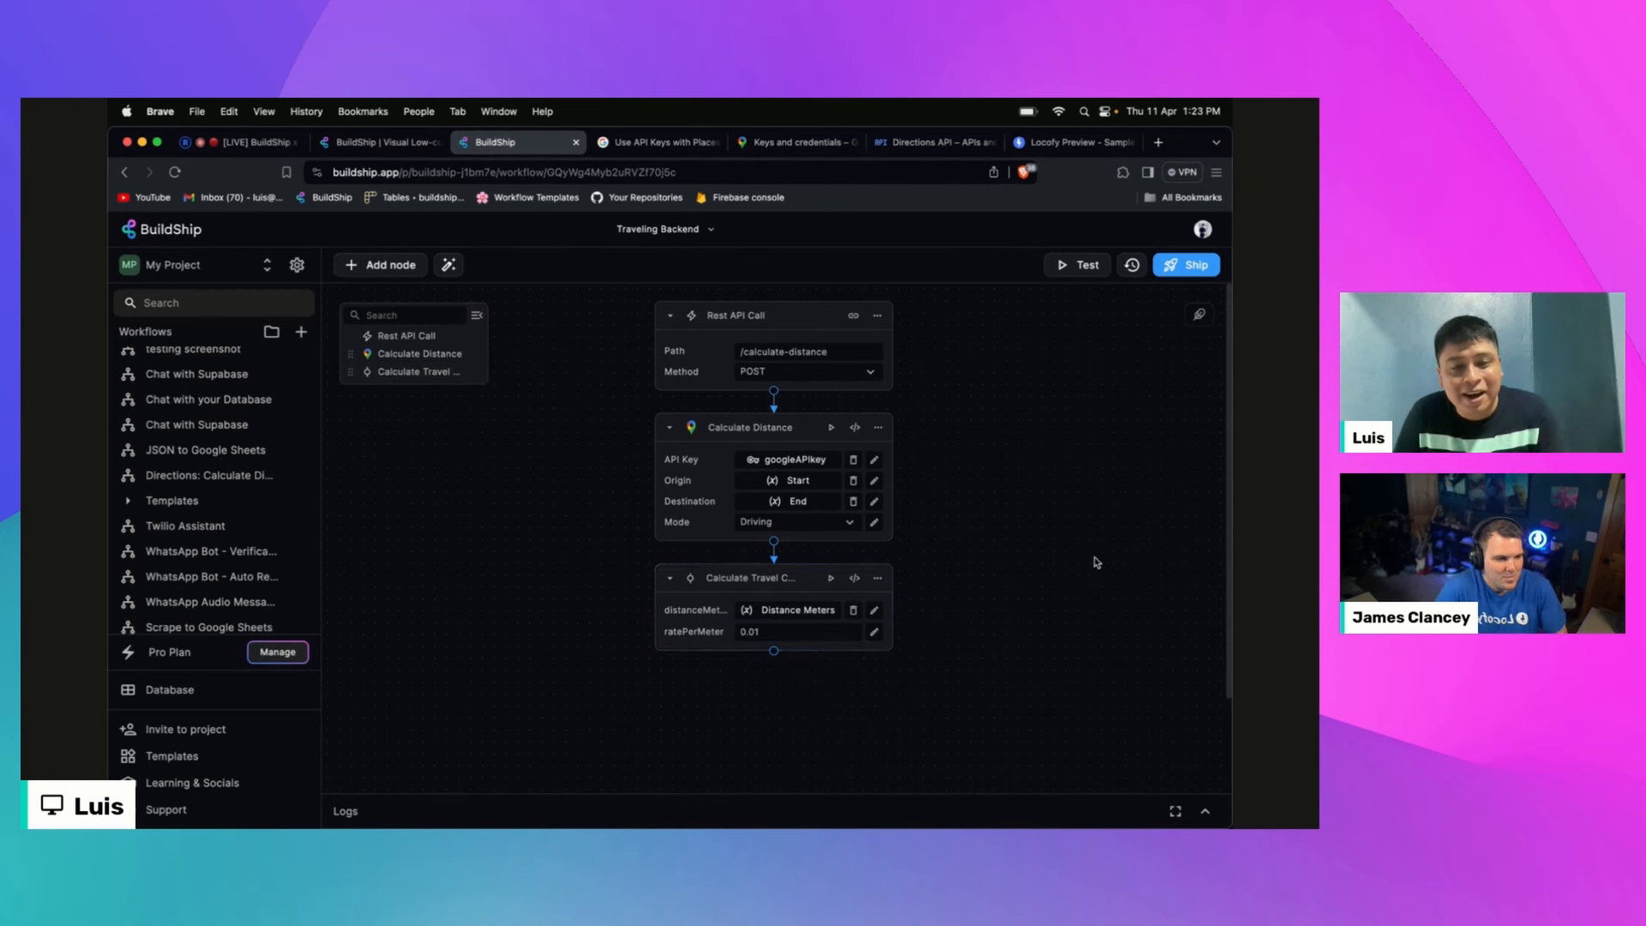
Step: Start a new environment variable from the ratePerMeter input's value sources and set its key to rate
click(790, 633)
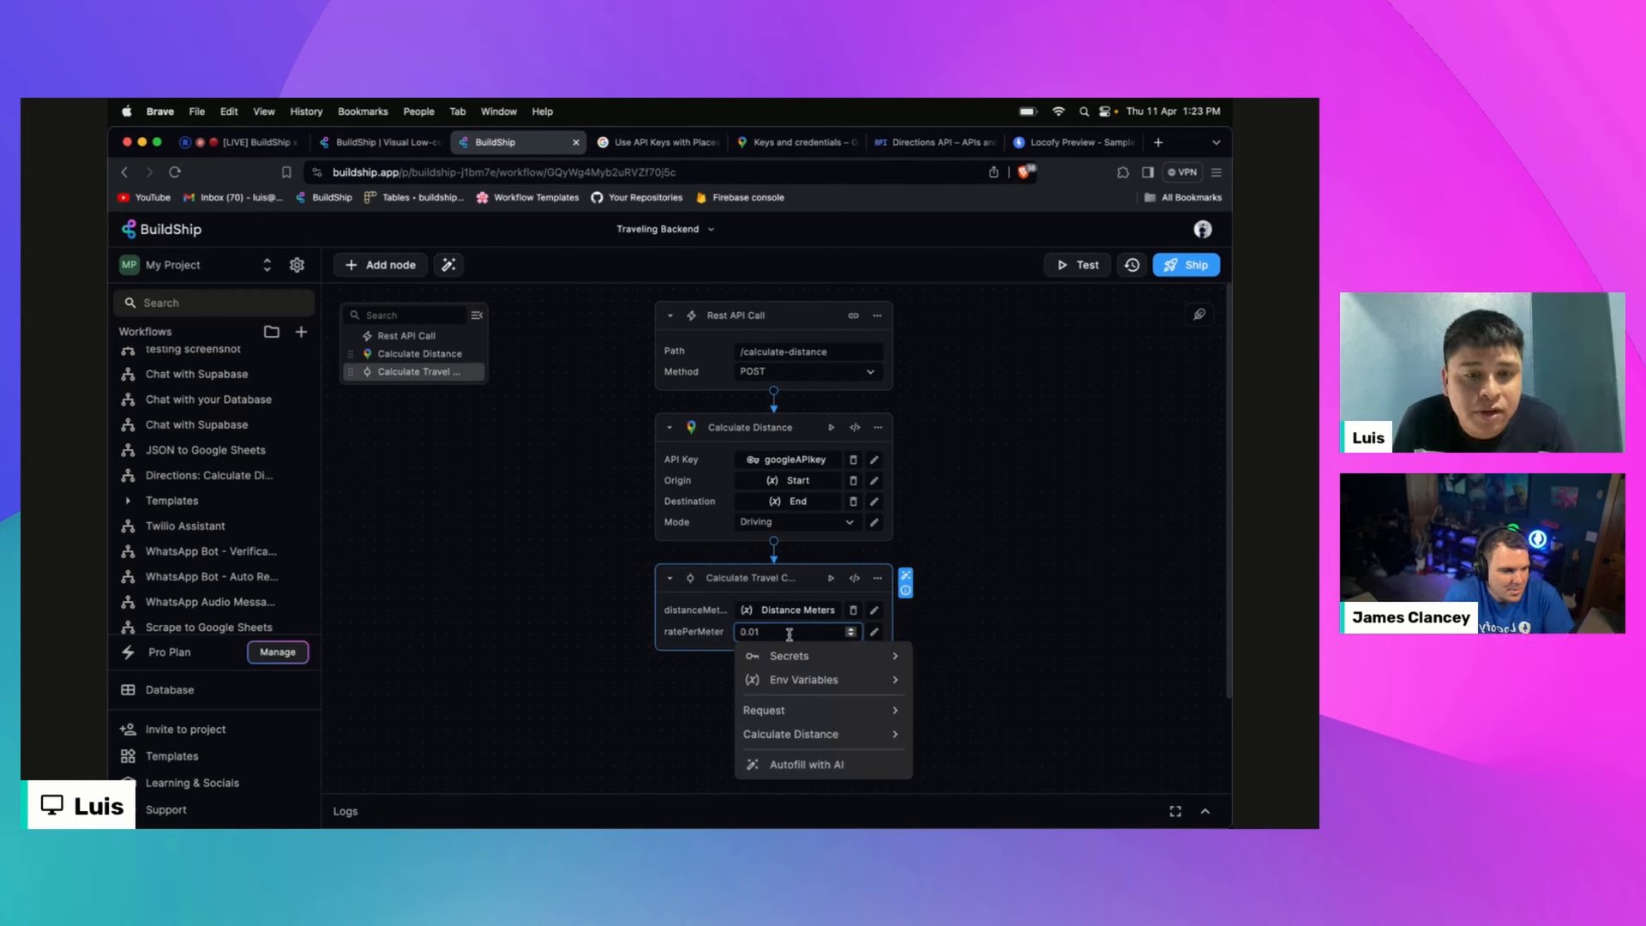
click(828, 683)
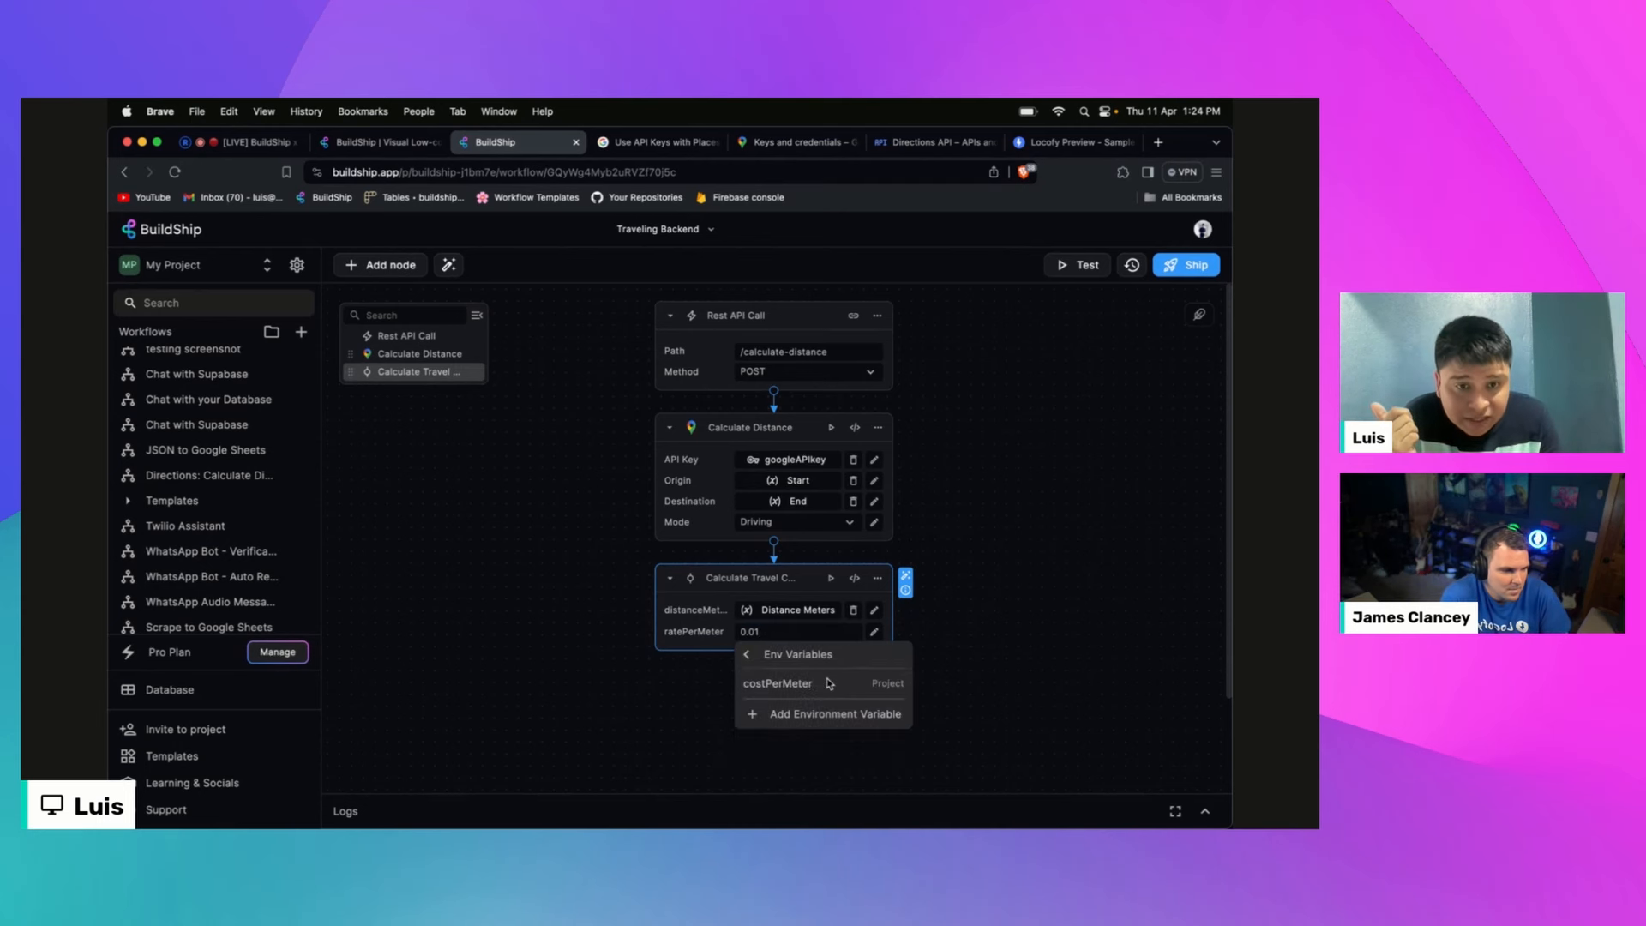
right_click(874, 714)
click(837, 711)
click(854, 715)
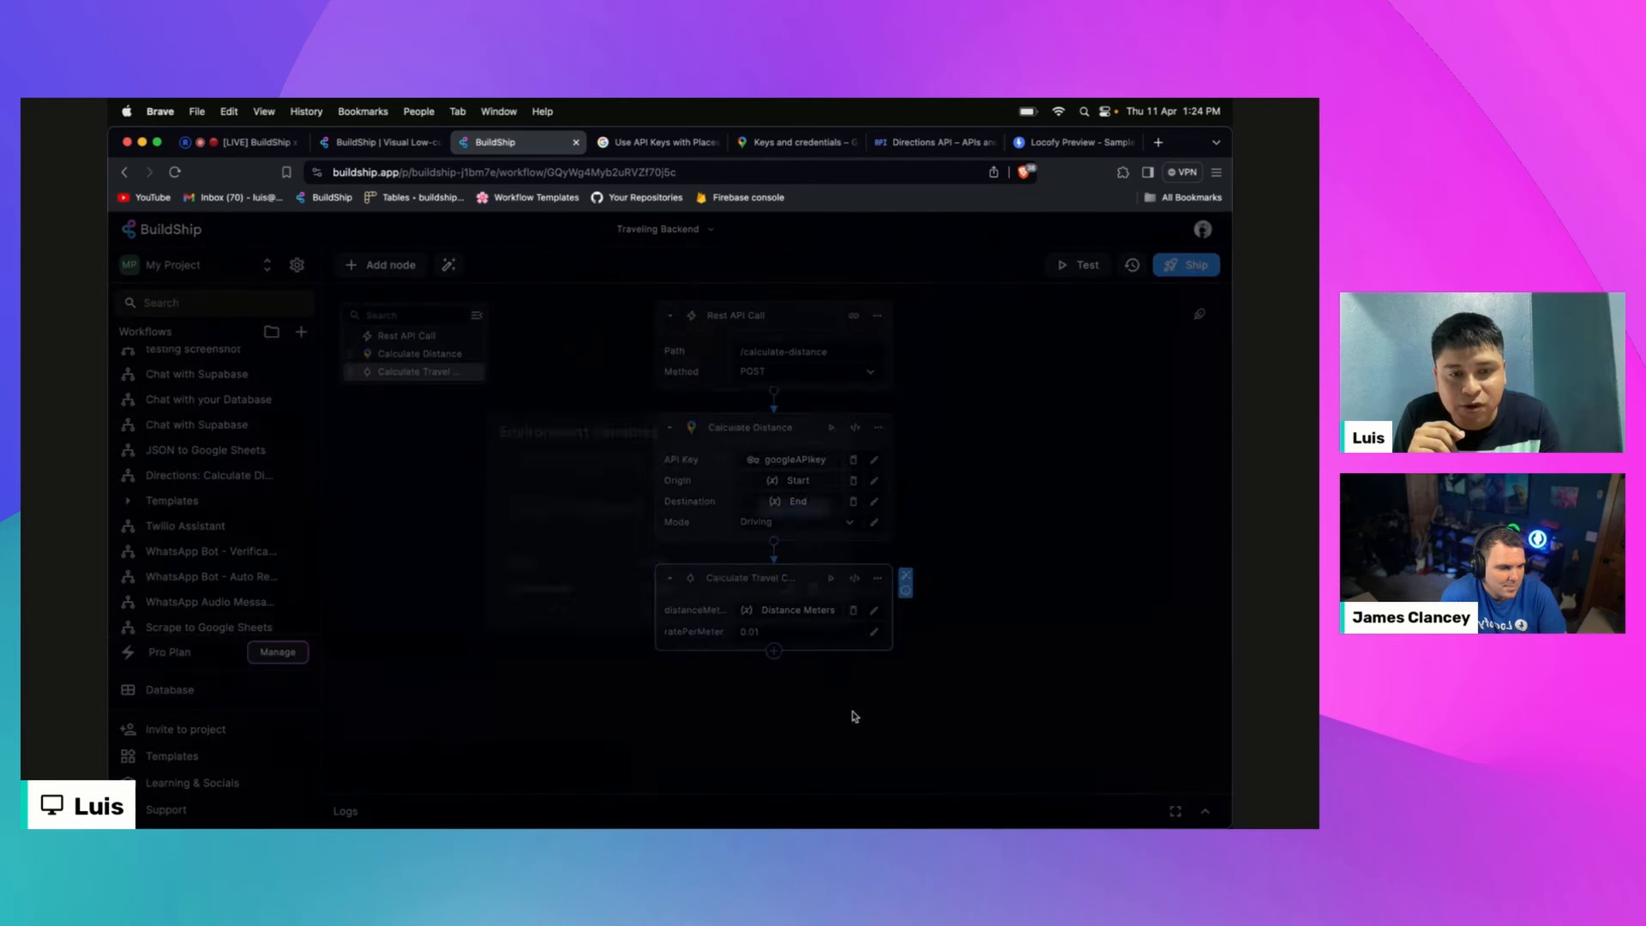
click(815, 513)
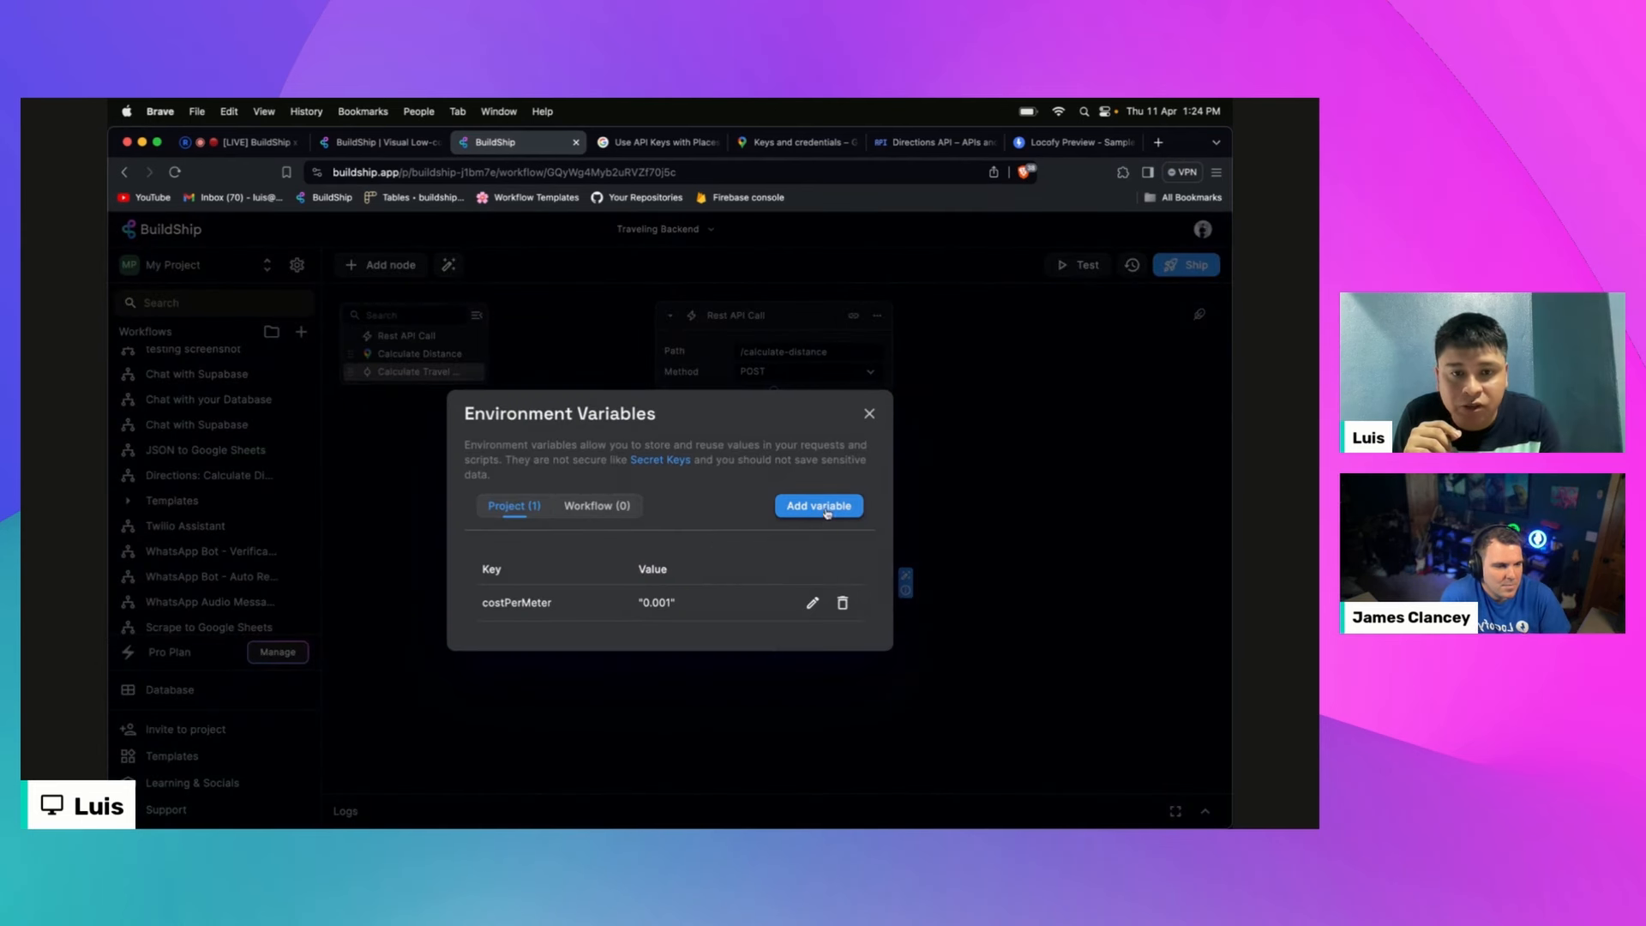
click(515, 462)
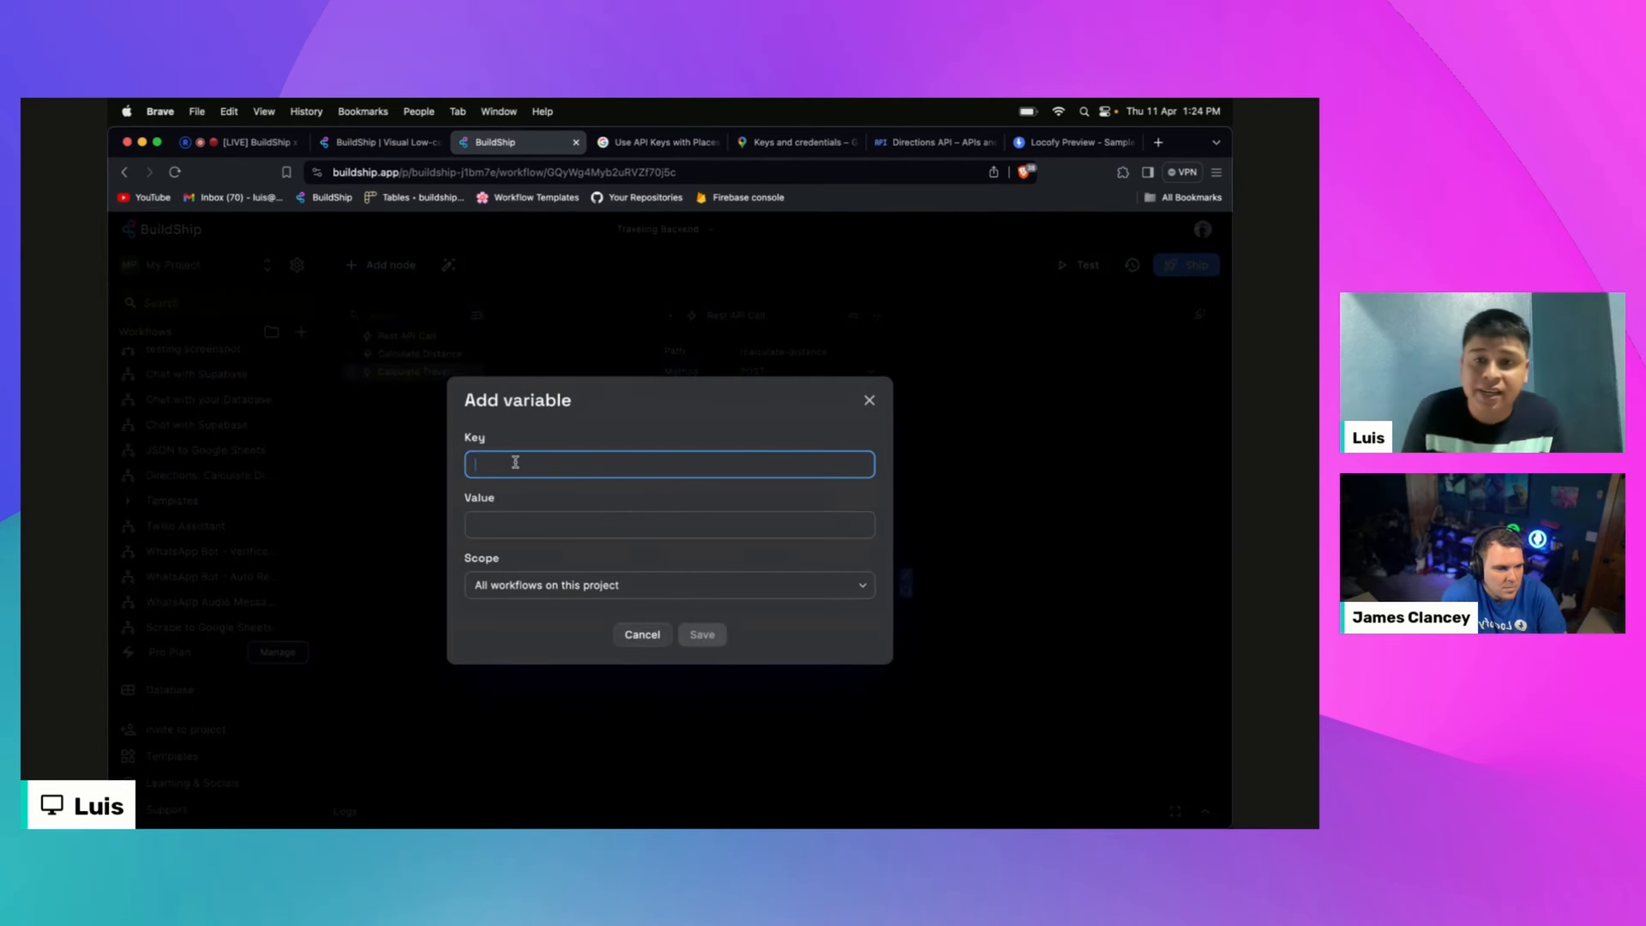
text(rate)
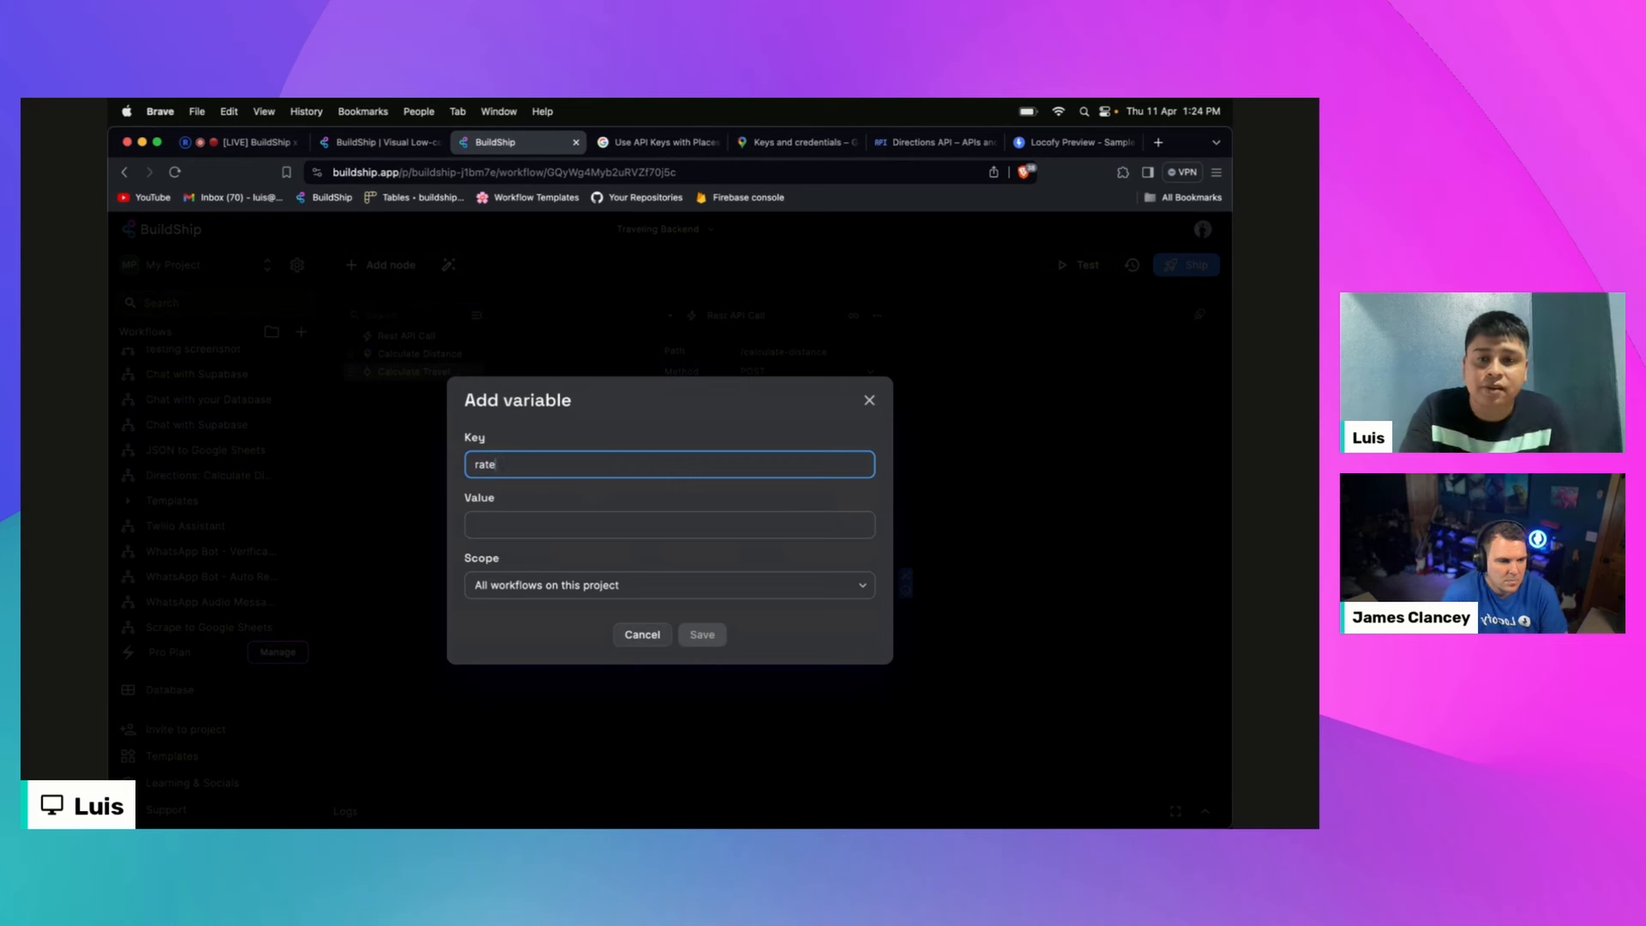
Step: Give the rate variable the value 0.01 and the scope "All workflows on this project", save it, and close the environment variables
click(552, 524)
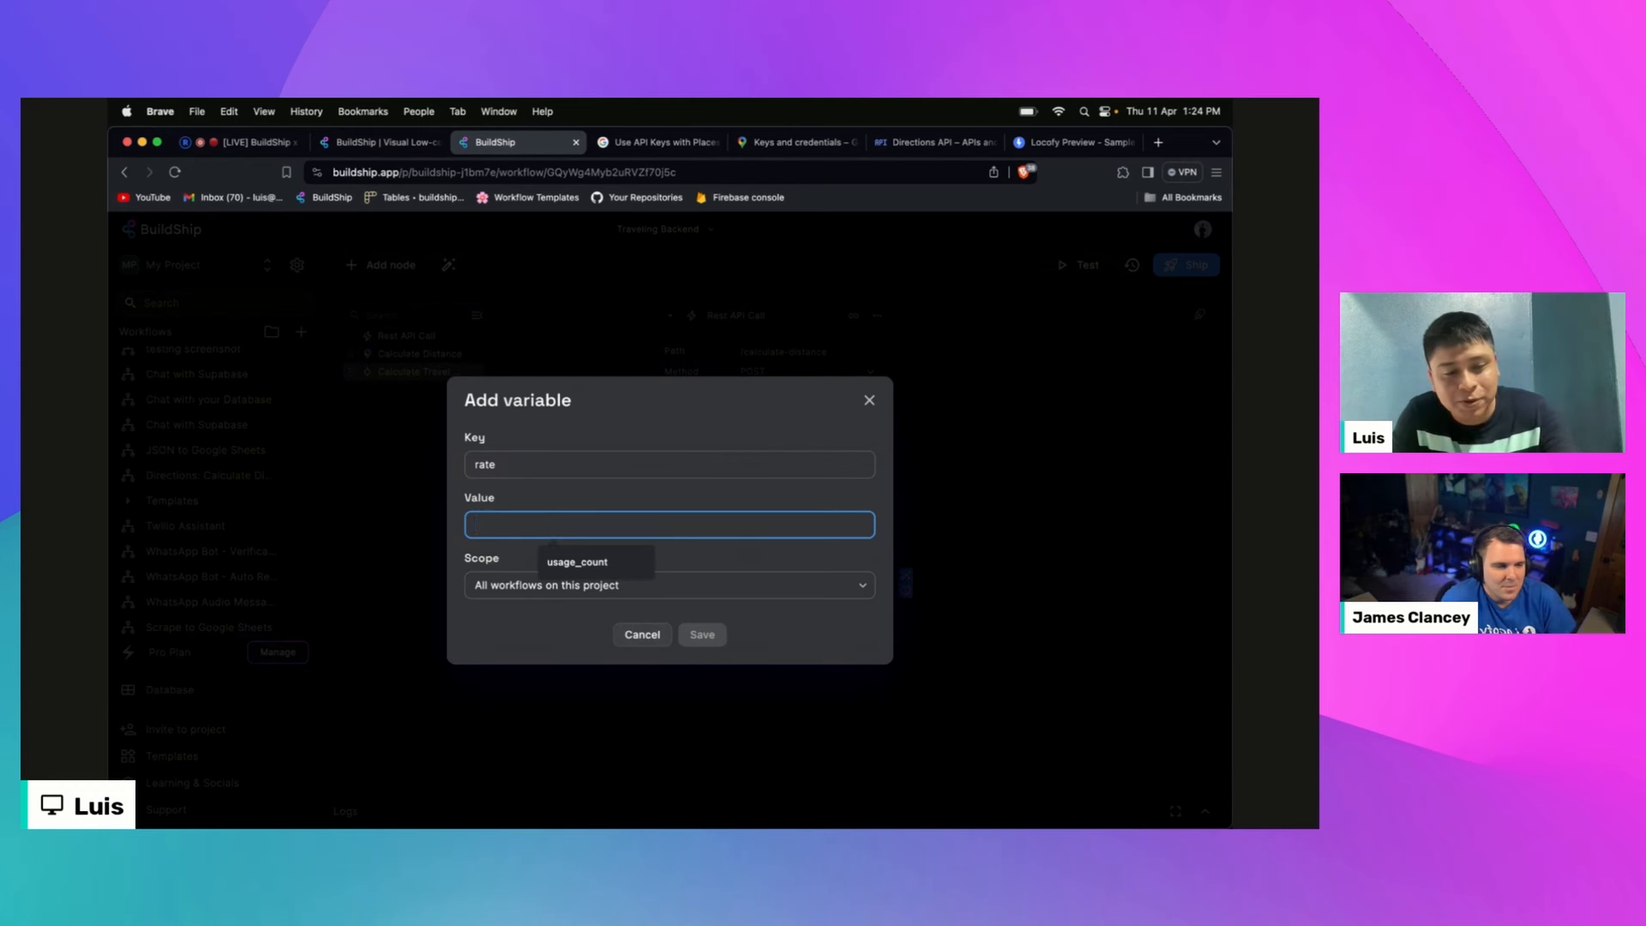
text(0)
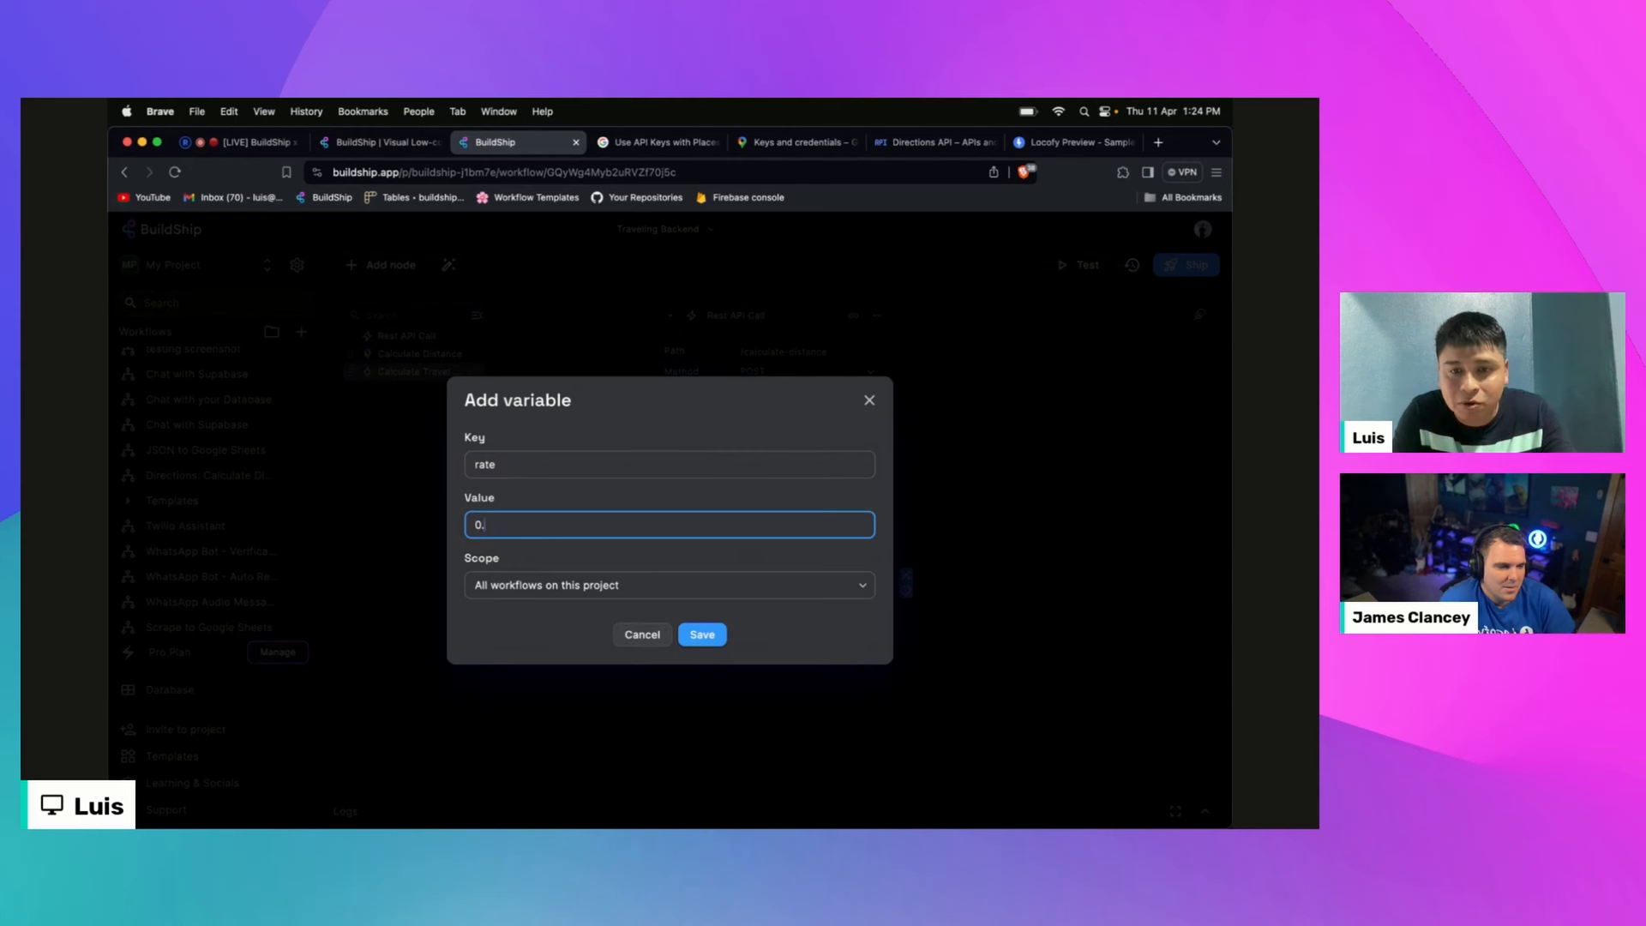
text(.01)
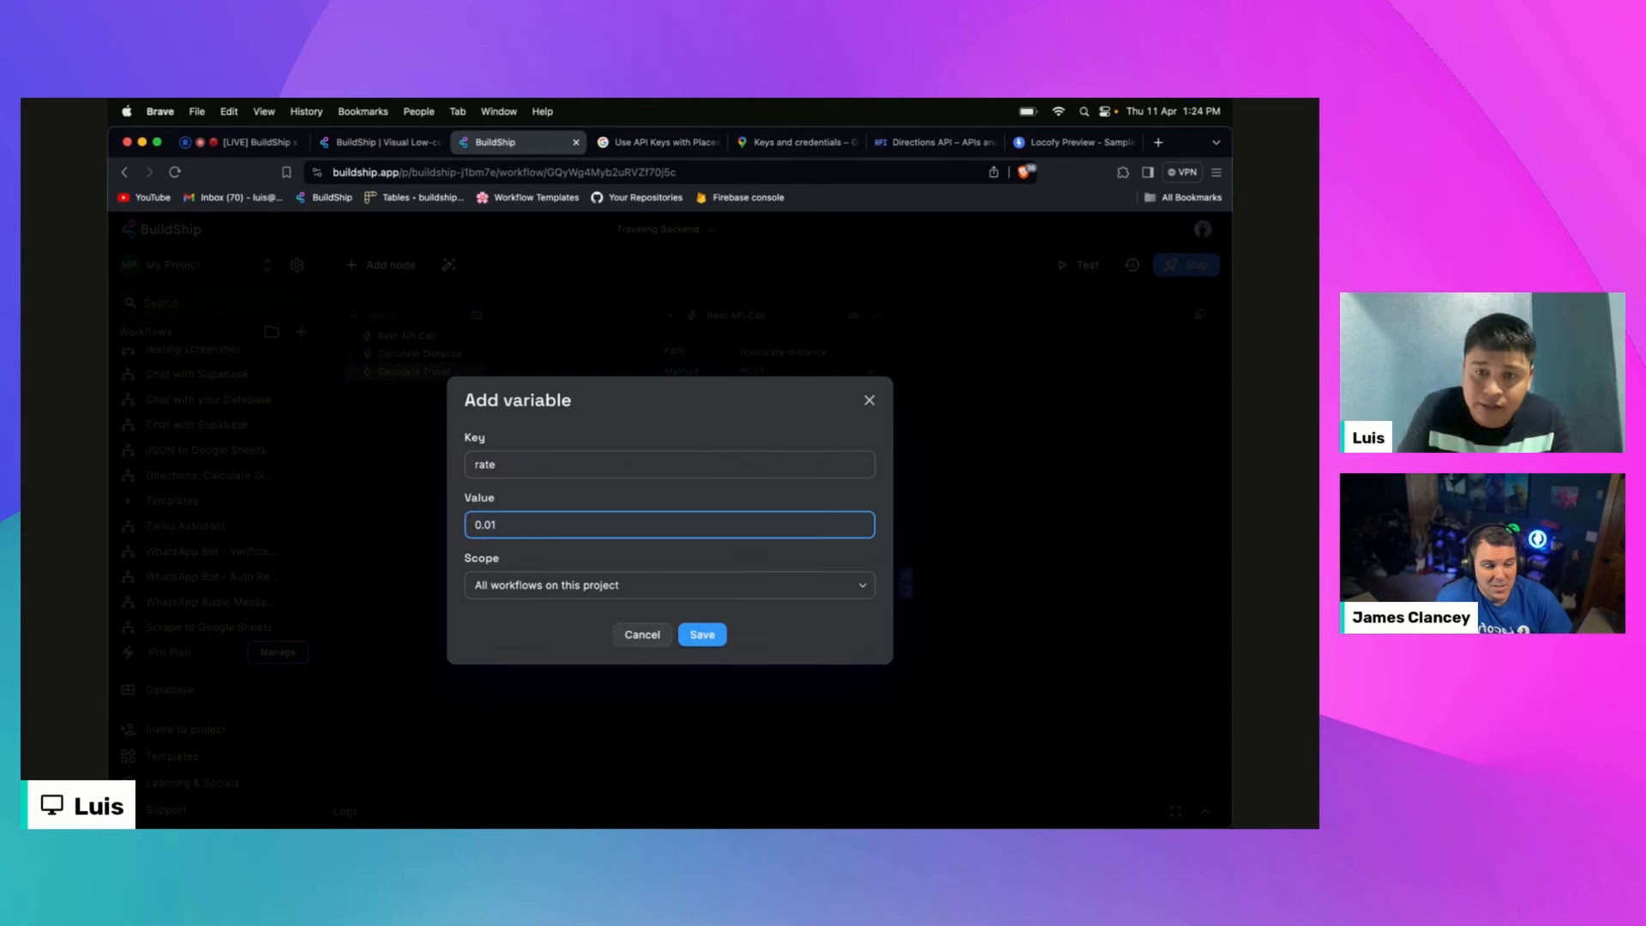
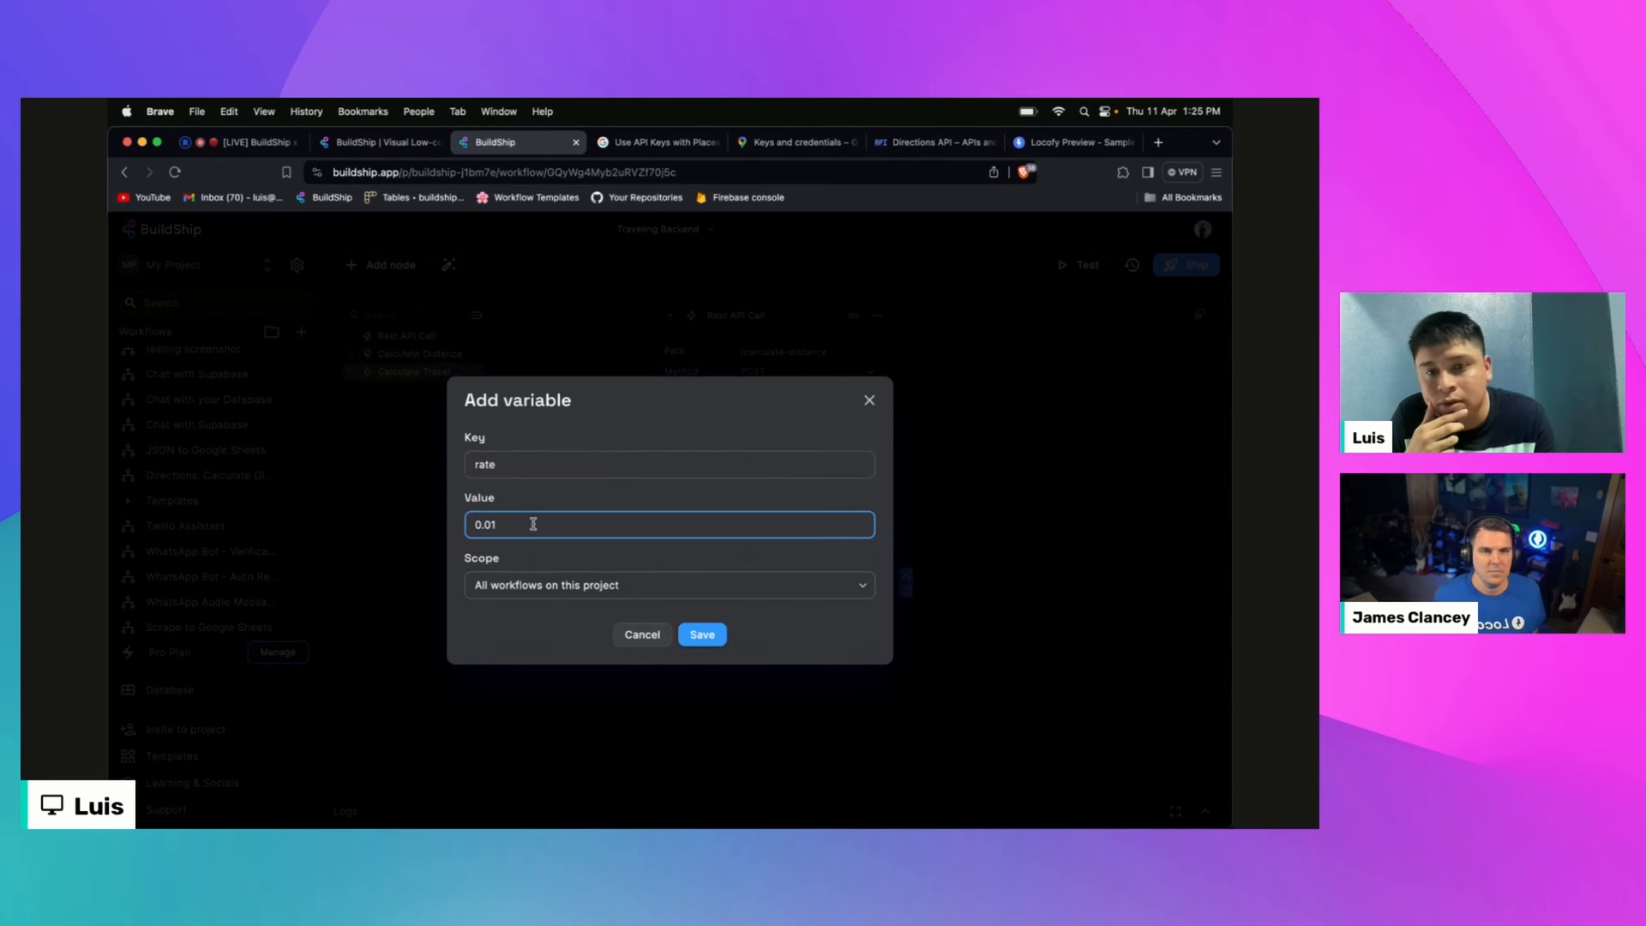
click(579, 586)
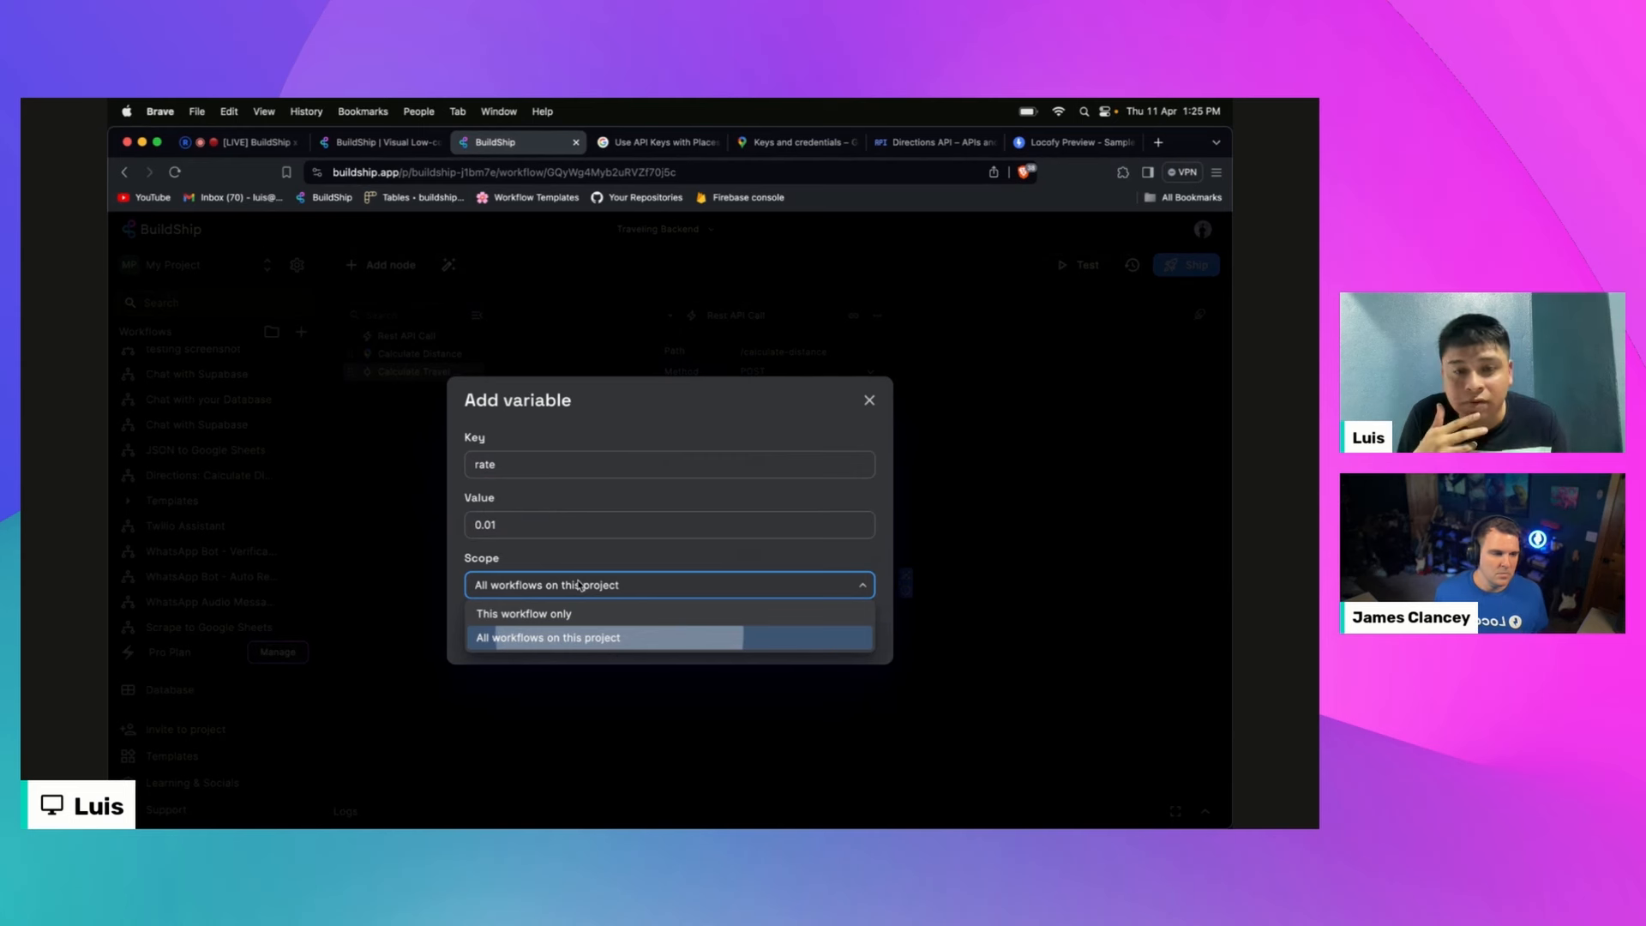
click(608, 638)
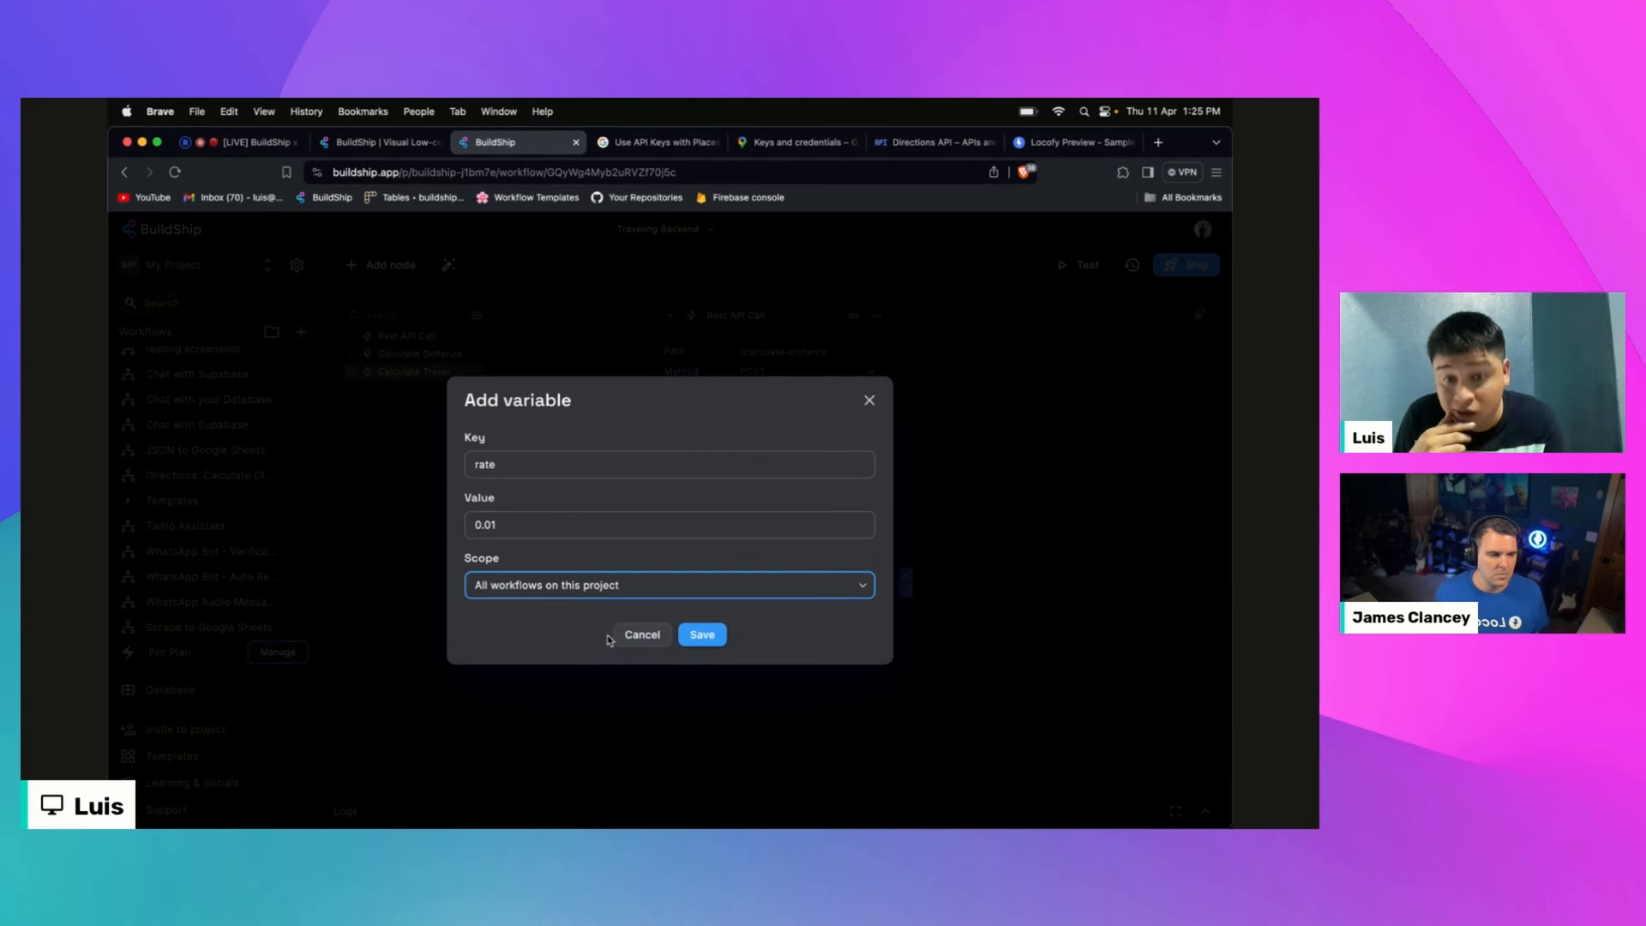
click(687, 632)
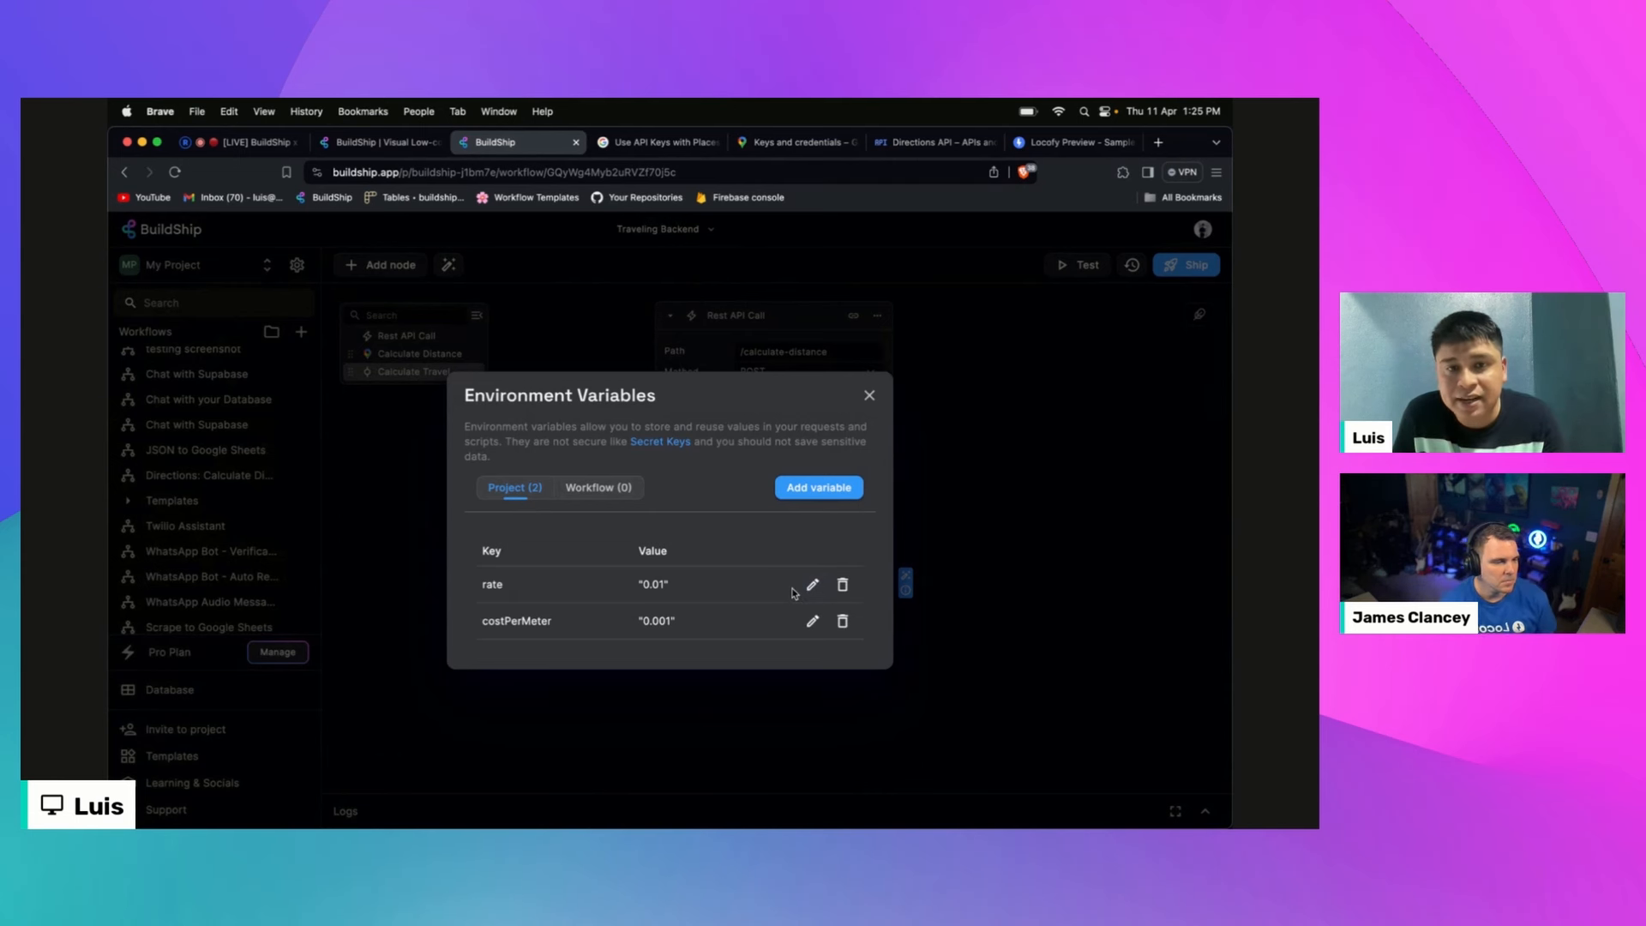
click(870, 396)
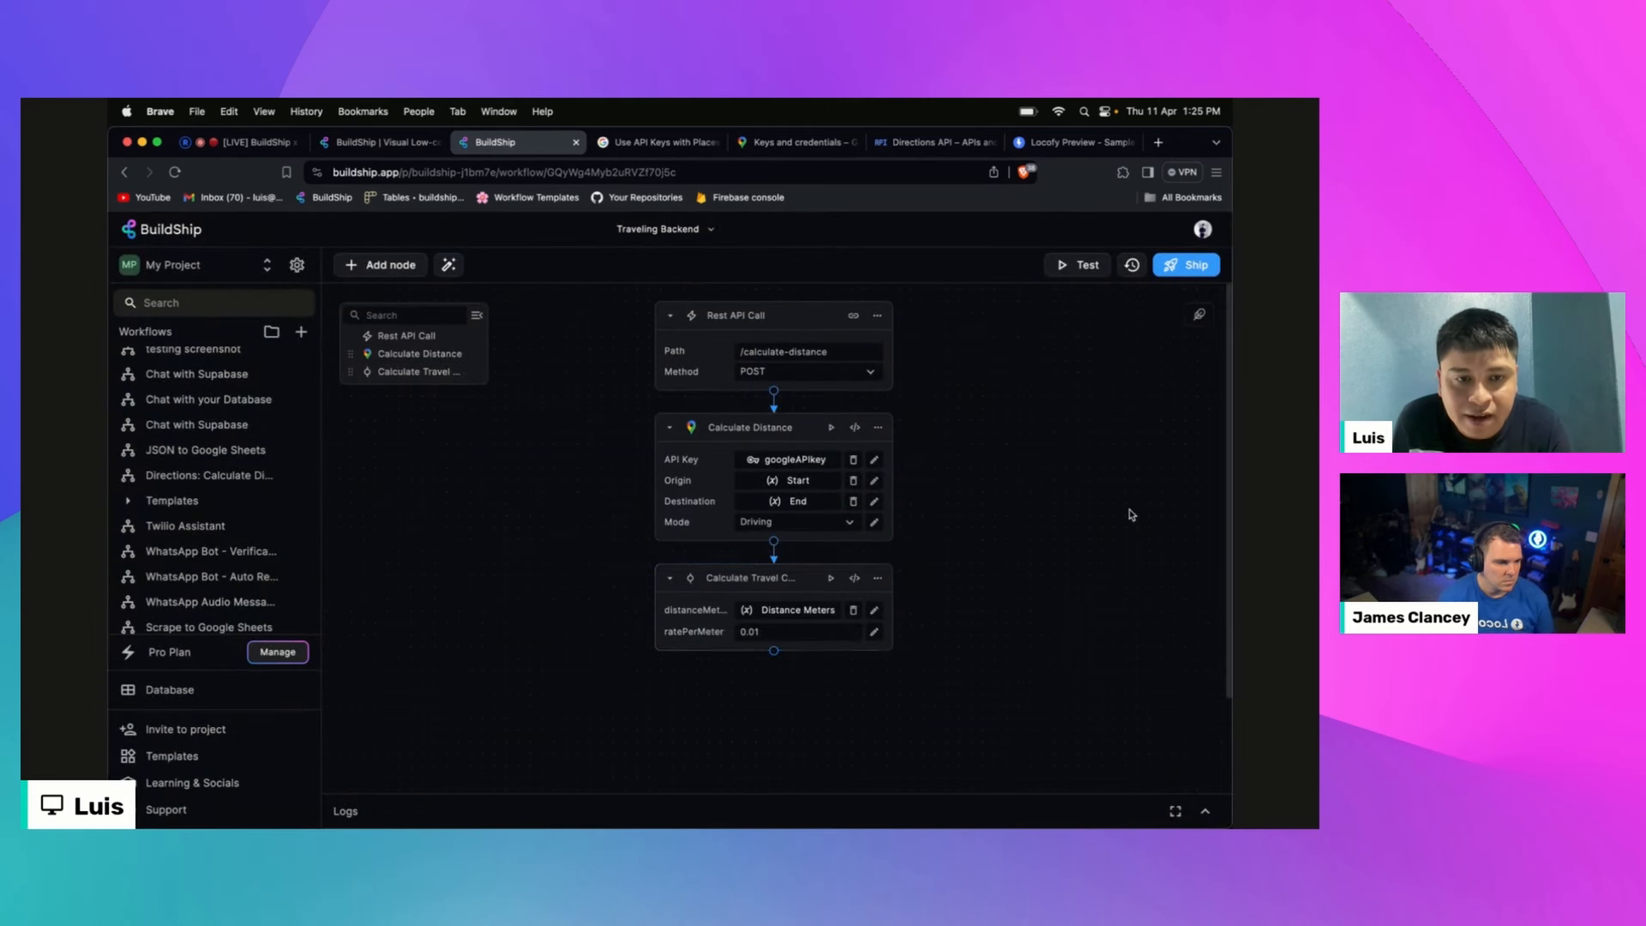
Step: Clear the fixed value of Calculate Travel Cost's ratePerMeter input and link it to the rate environment variable
click(873, 635)
click(1039, 564)
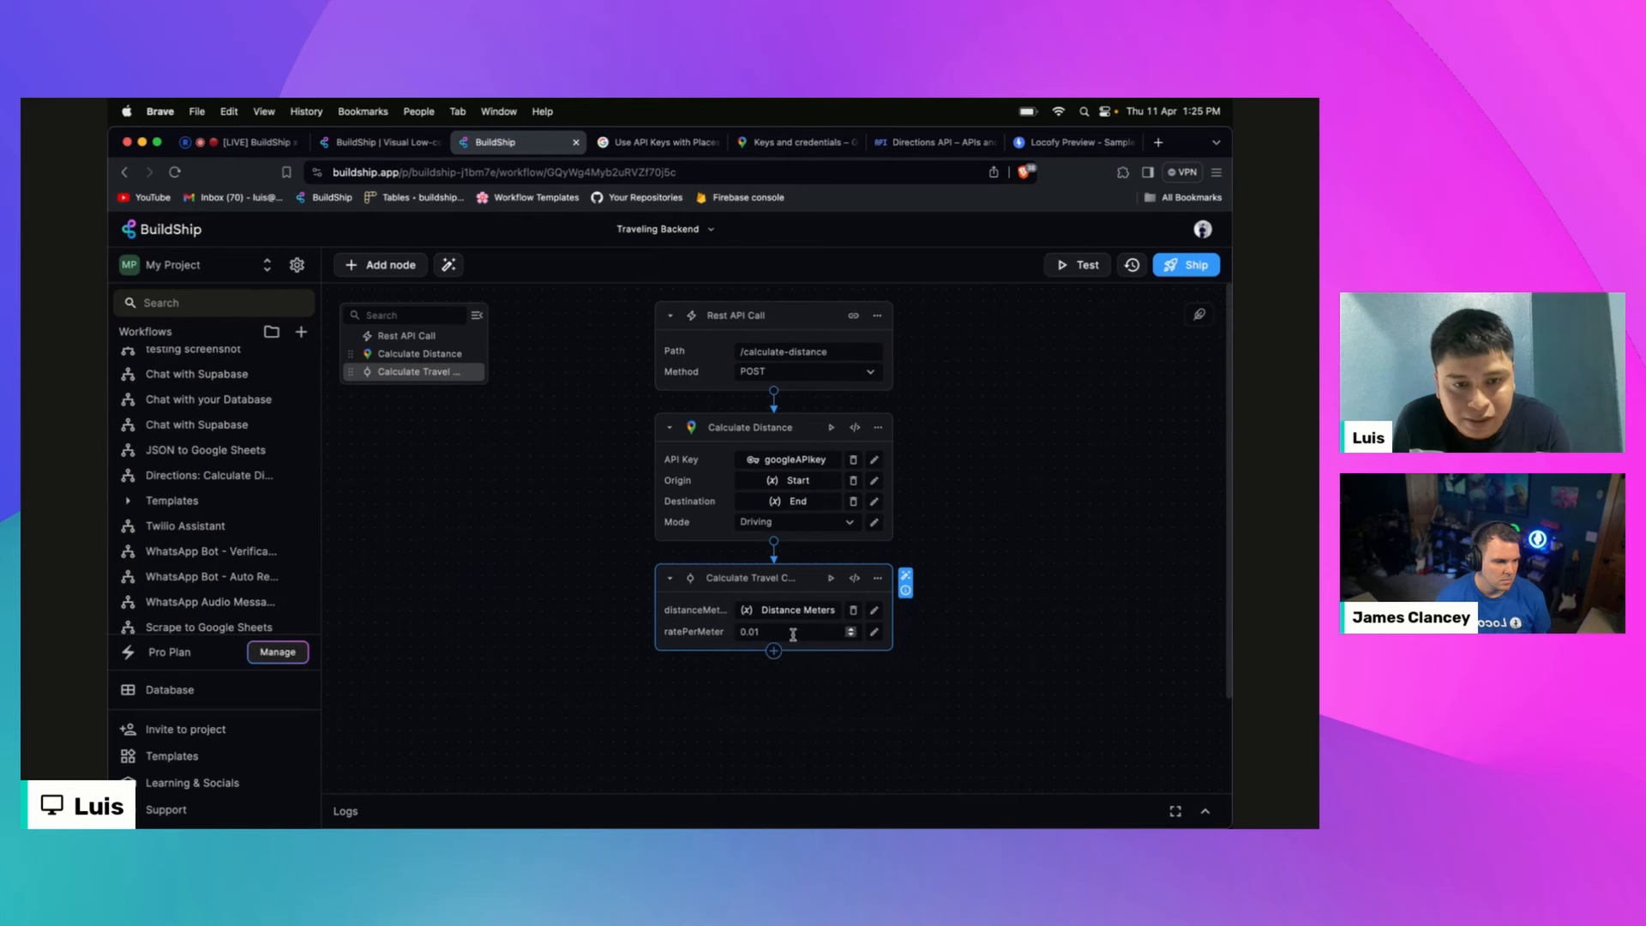
drag(791, 636, 682, 632)
key(BackSpace)
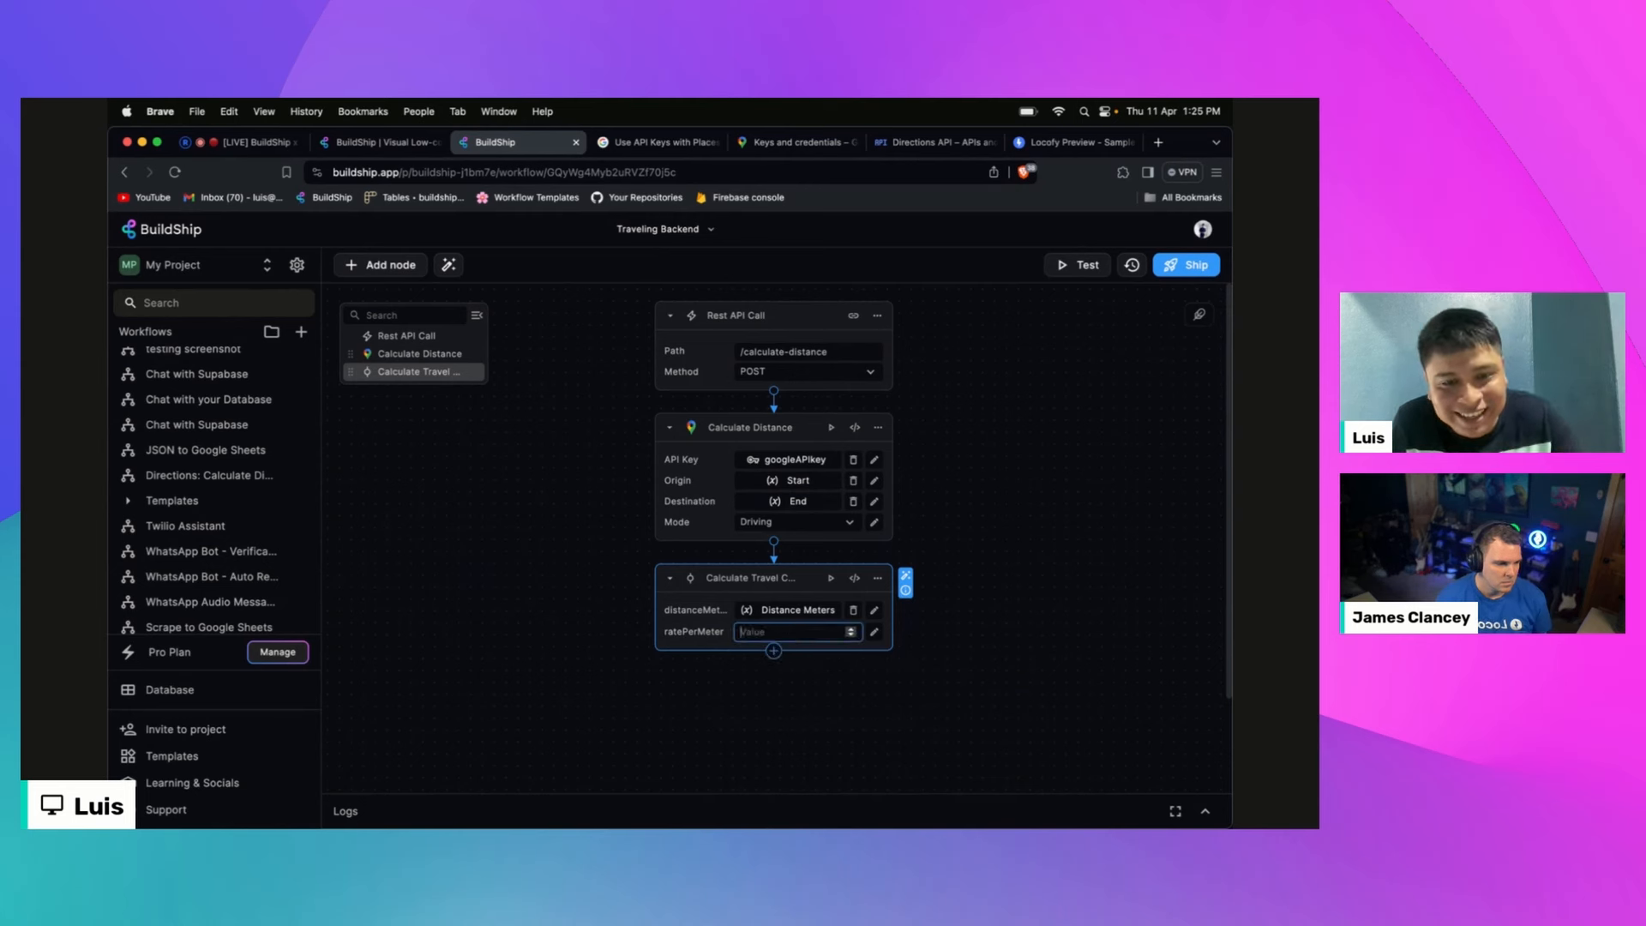
click(794, 636)
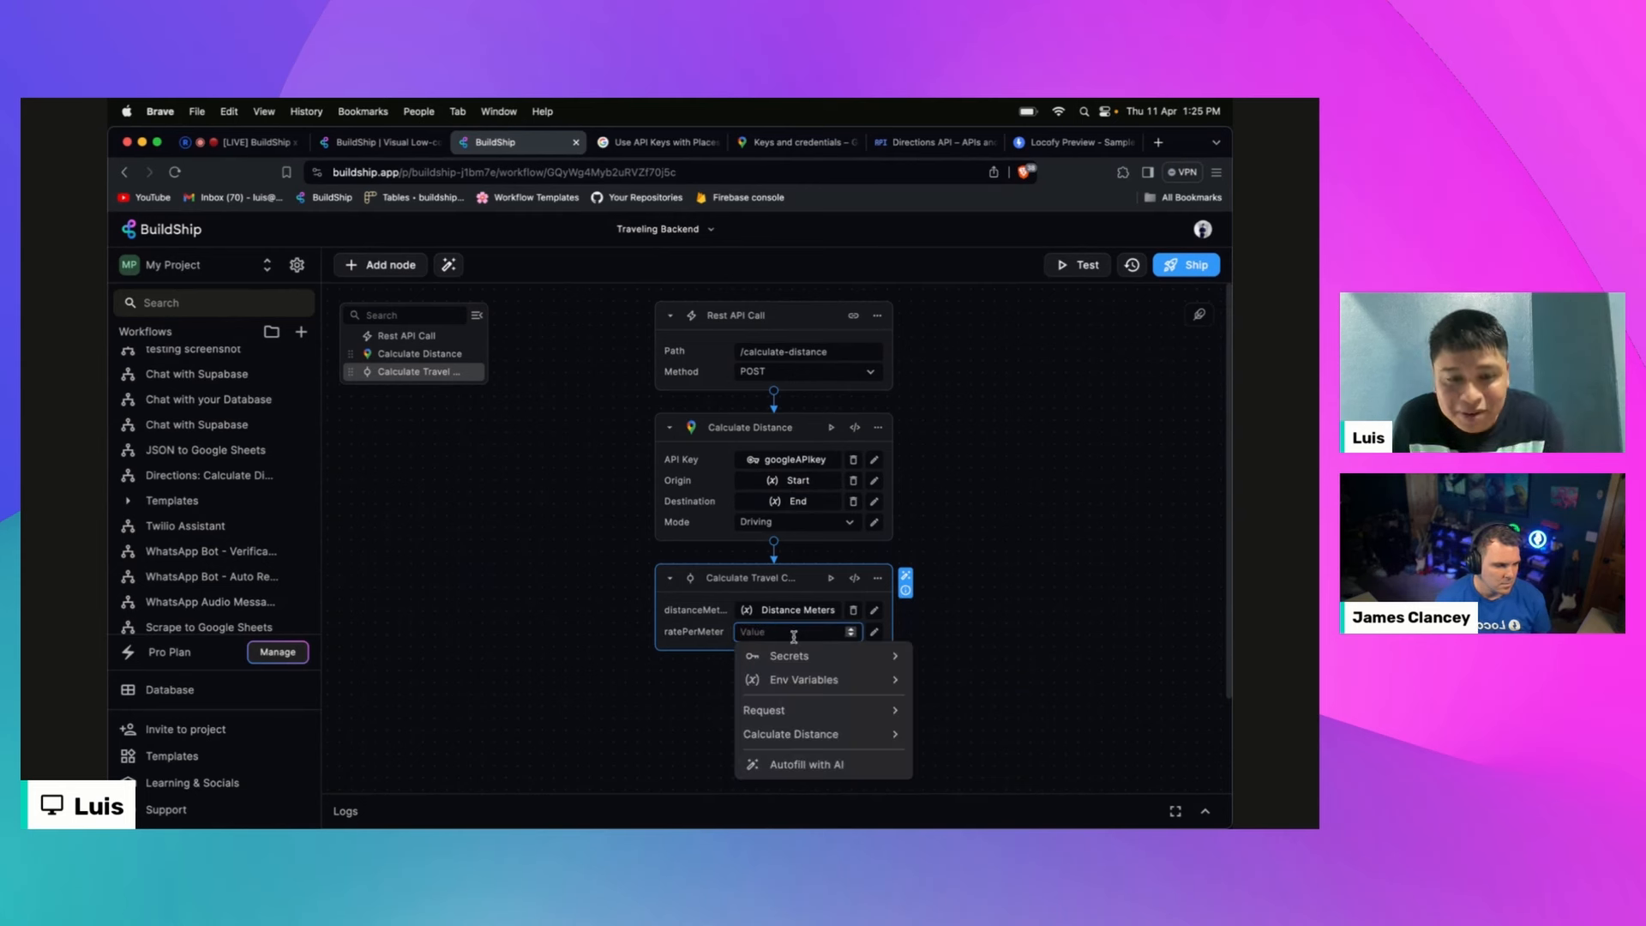
click(831, 681)
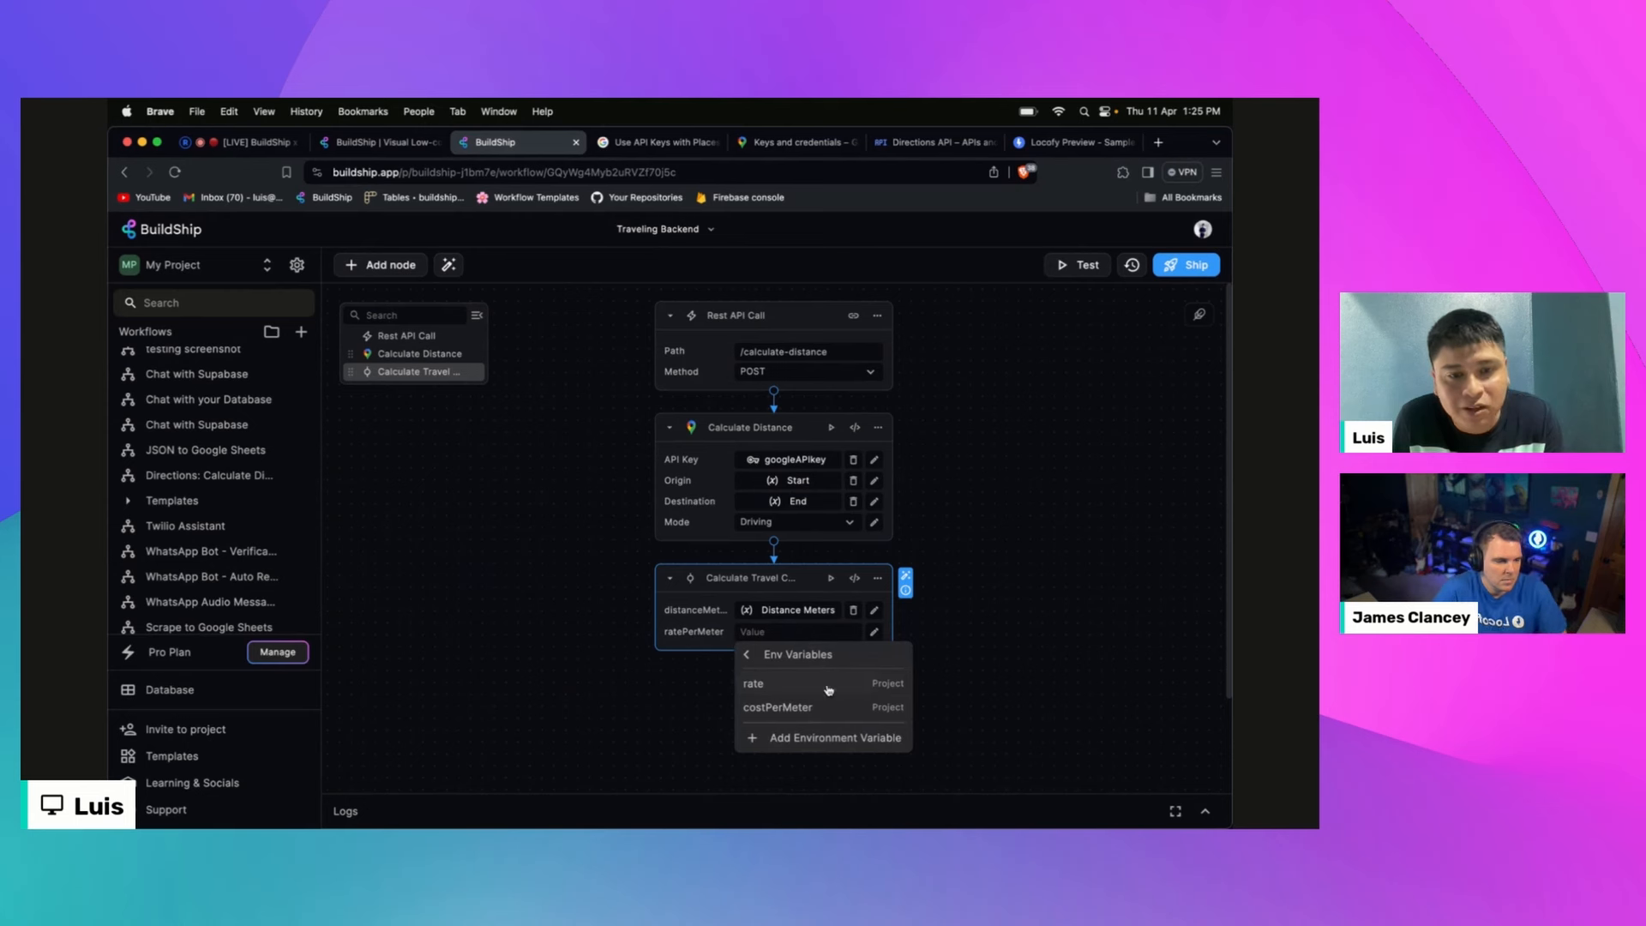
click(814, 691)
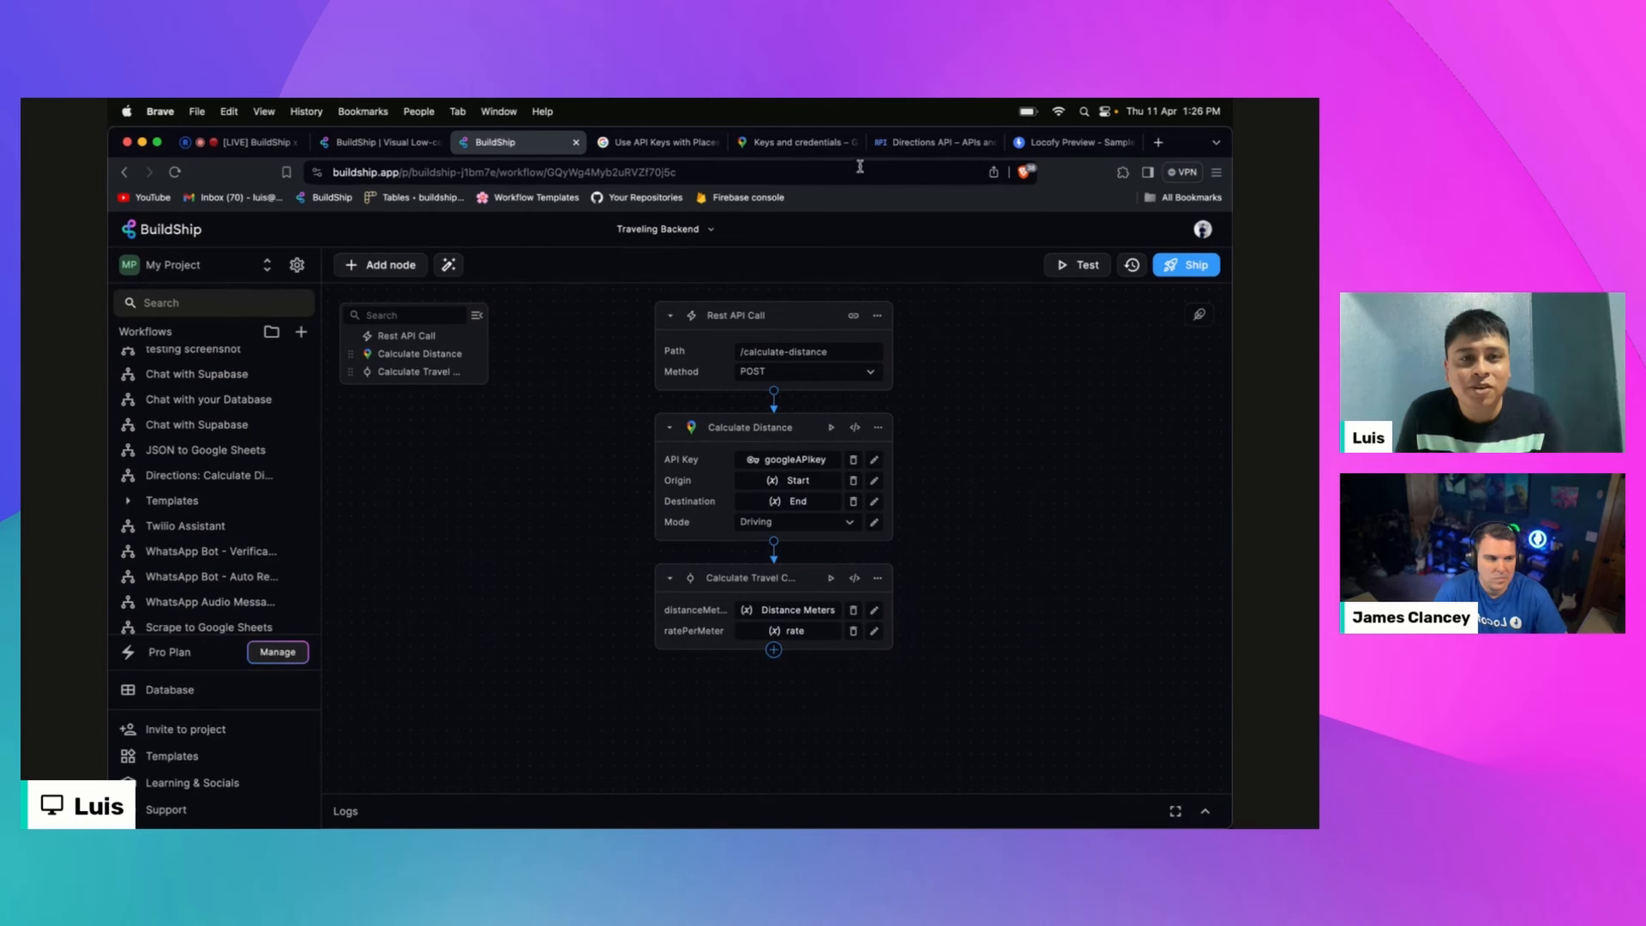
Step: Switch to the Locofy preview and examine the travel page's distance, duration and estimated cost fields
click(1029, 147)
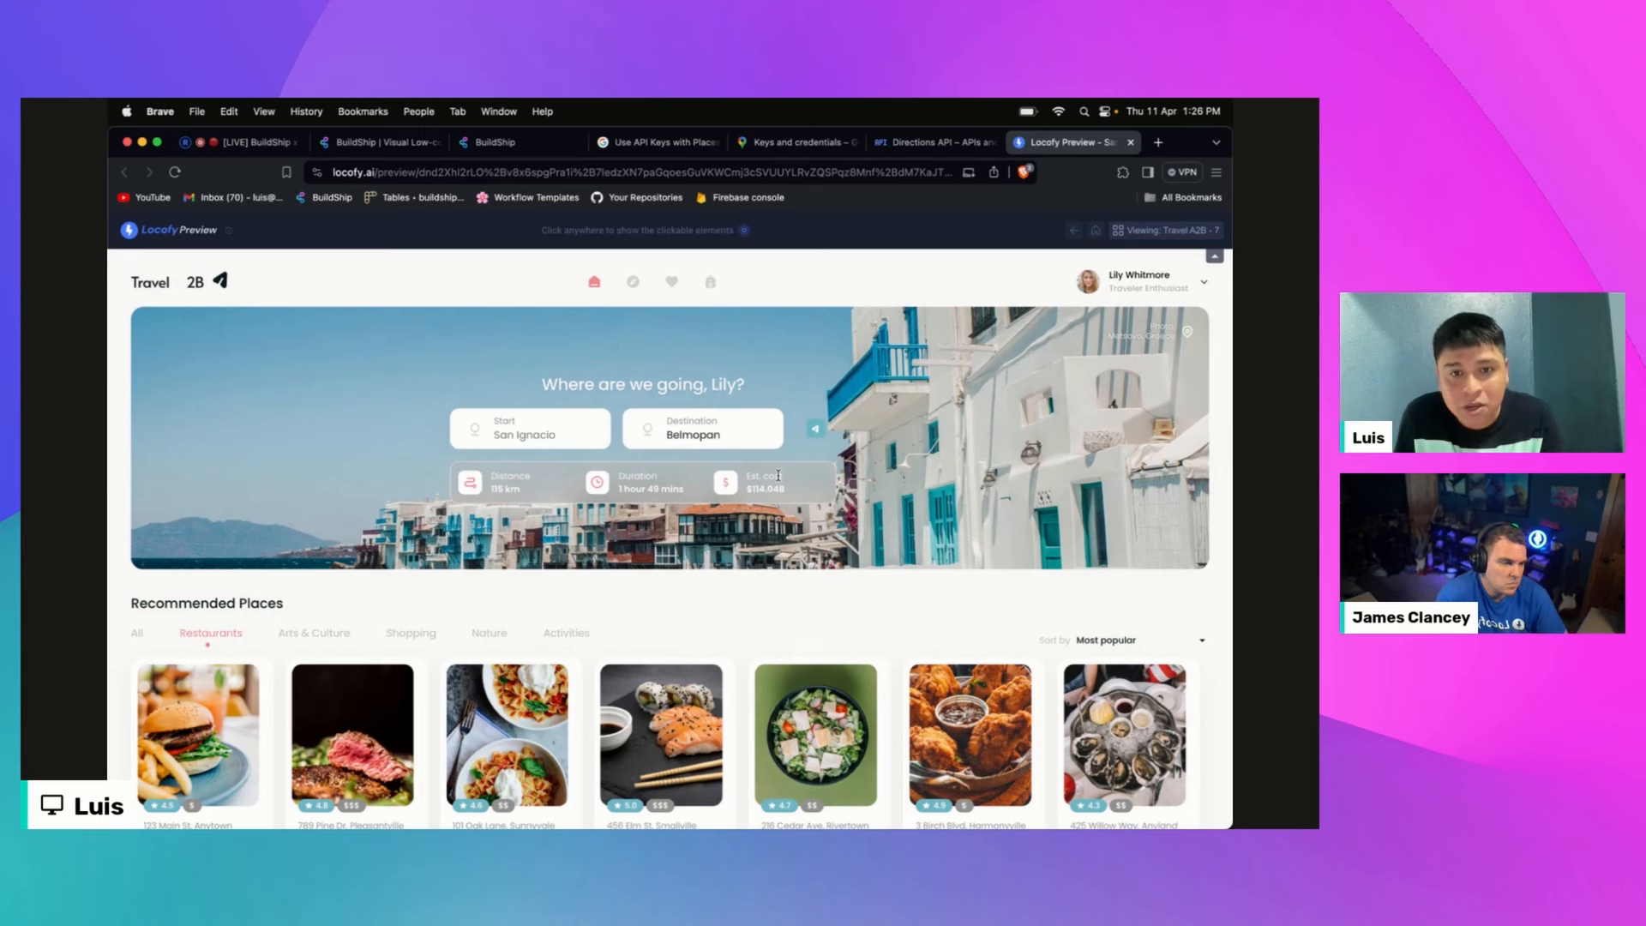
scroll(777, 475, down, 2)
scroll(778, 475, down, 2)
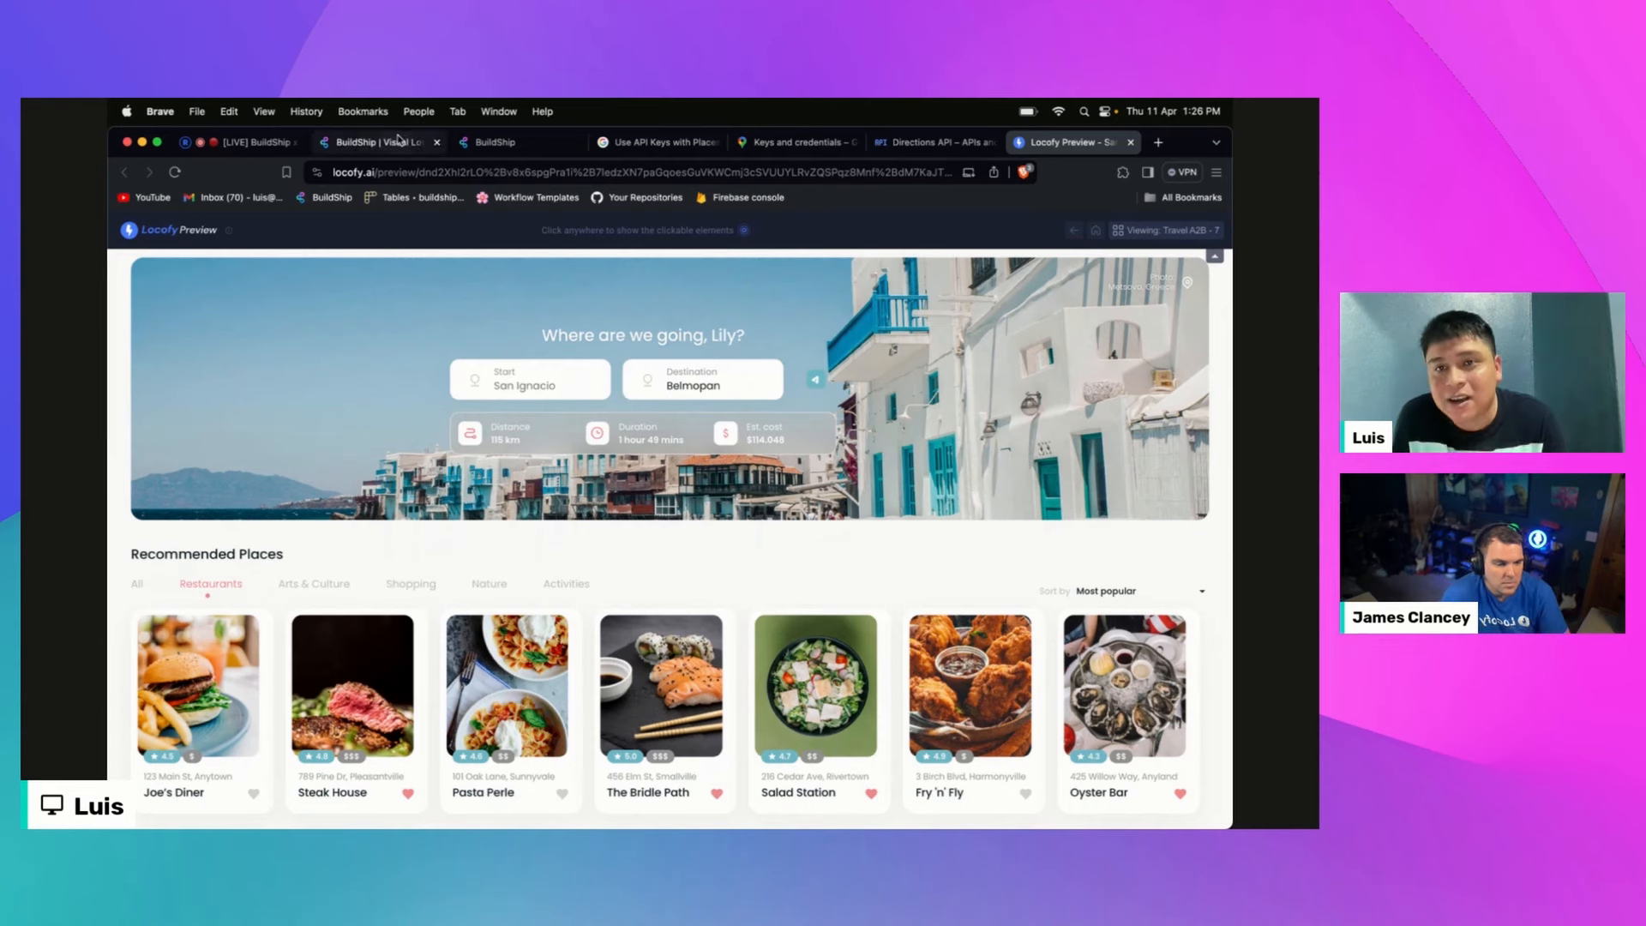
Step: Switch back to the BuildShip workflow and add an Empty node after Calculate Travel Cost
click(527, 143)
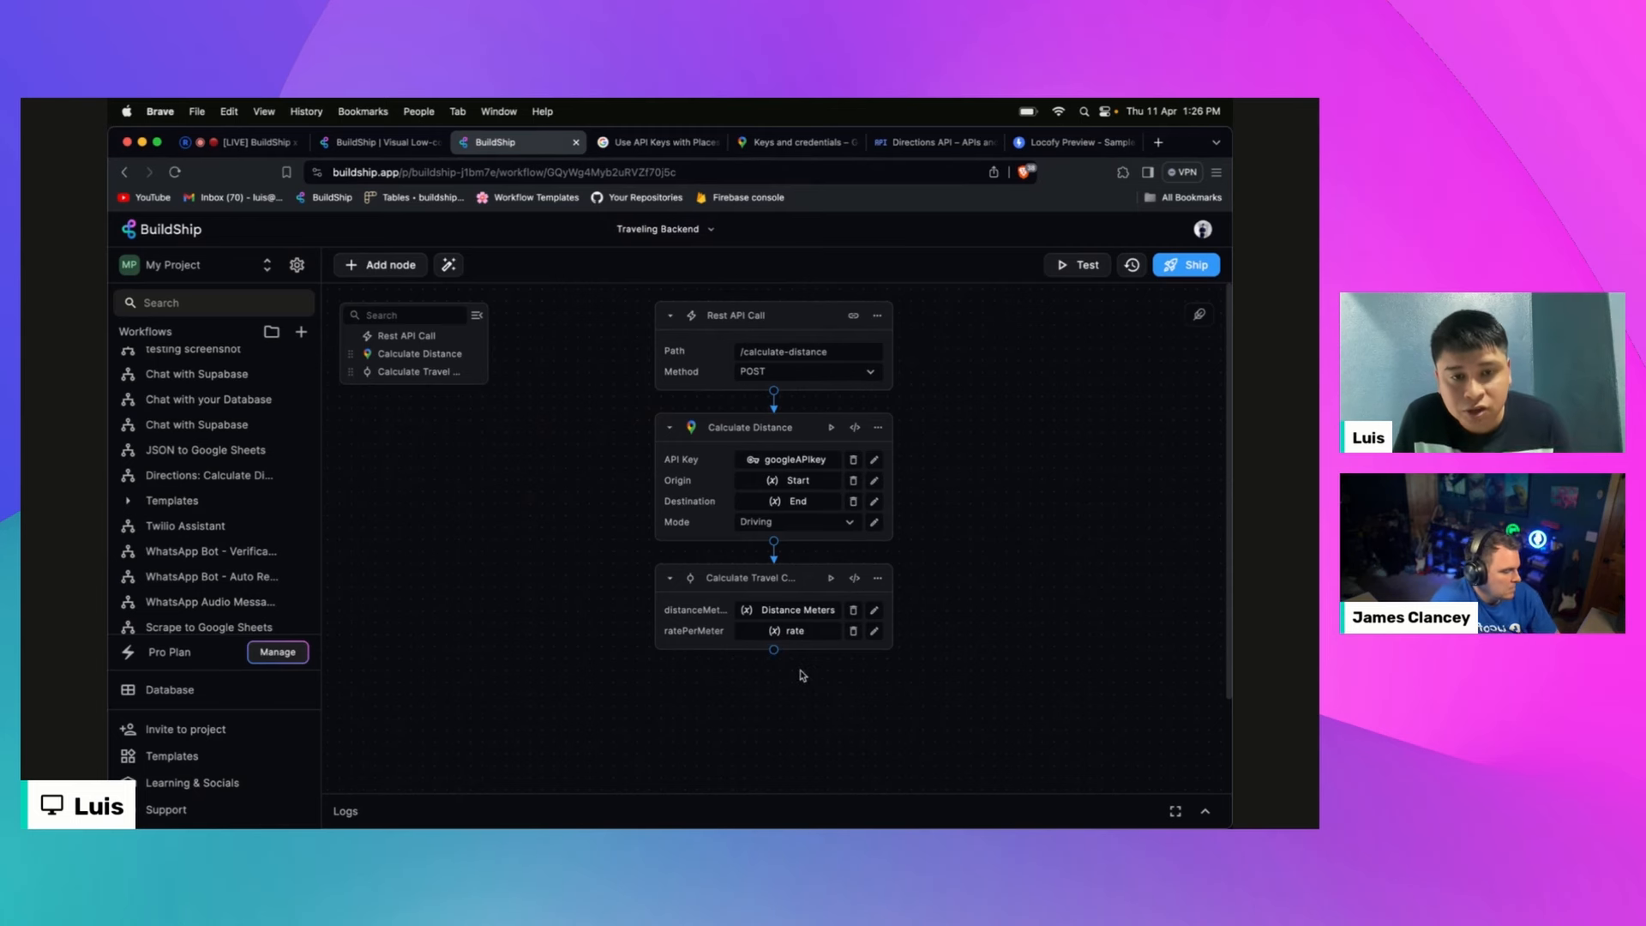
click(773, 651)
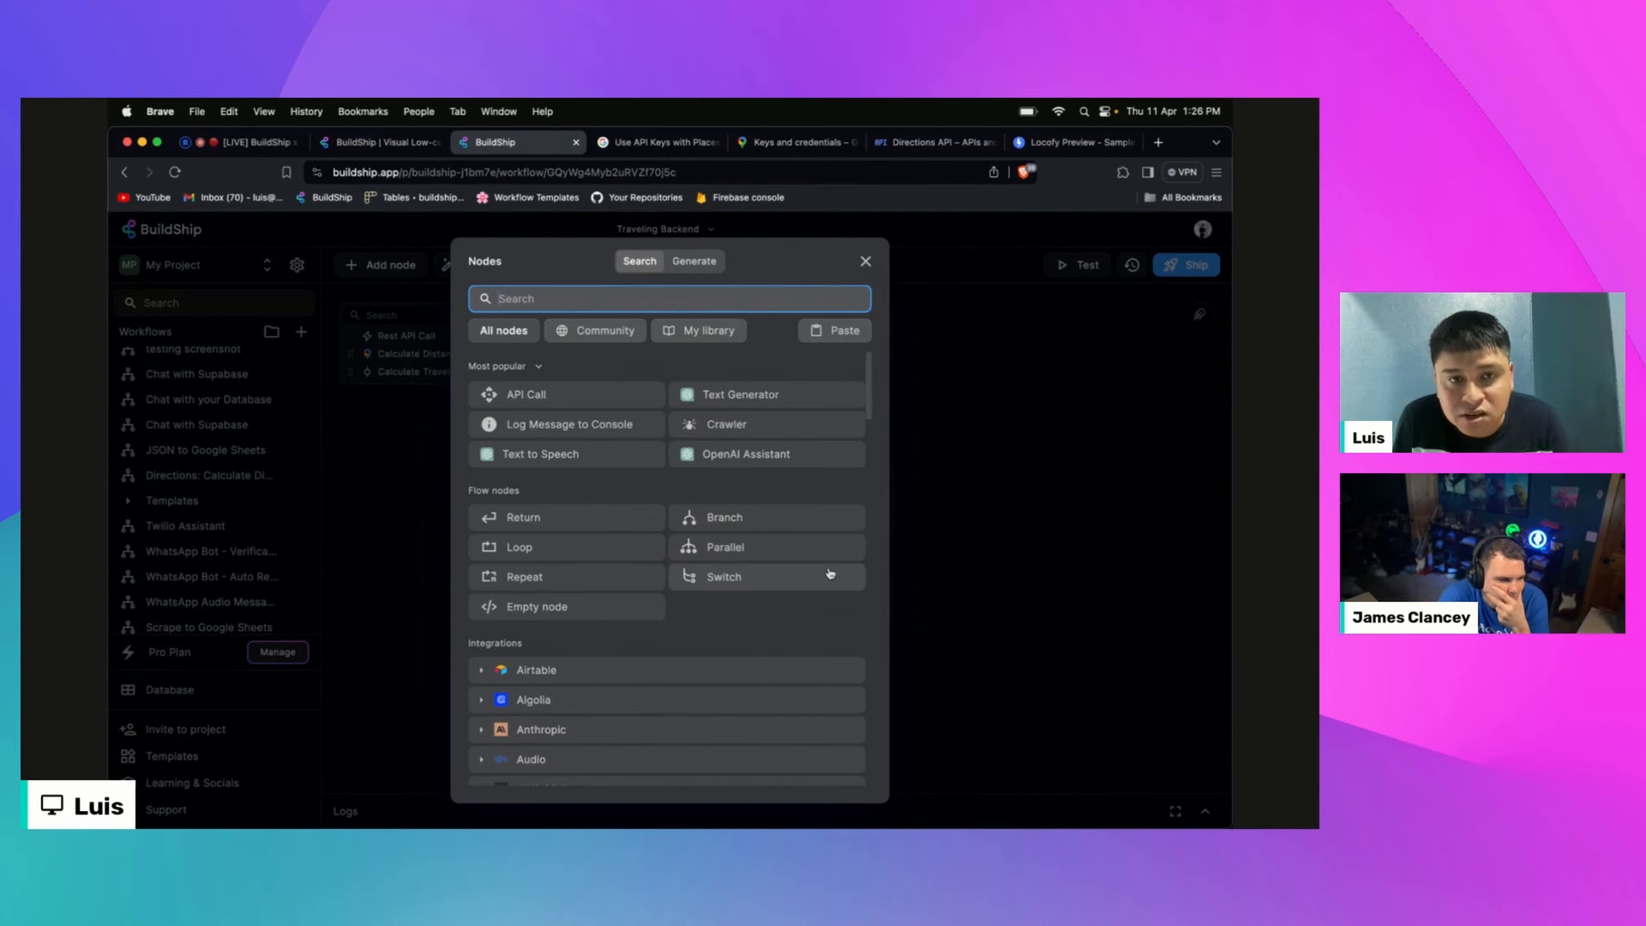
click(591, 615)
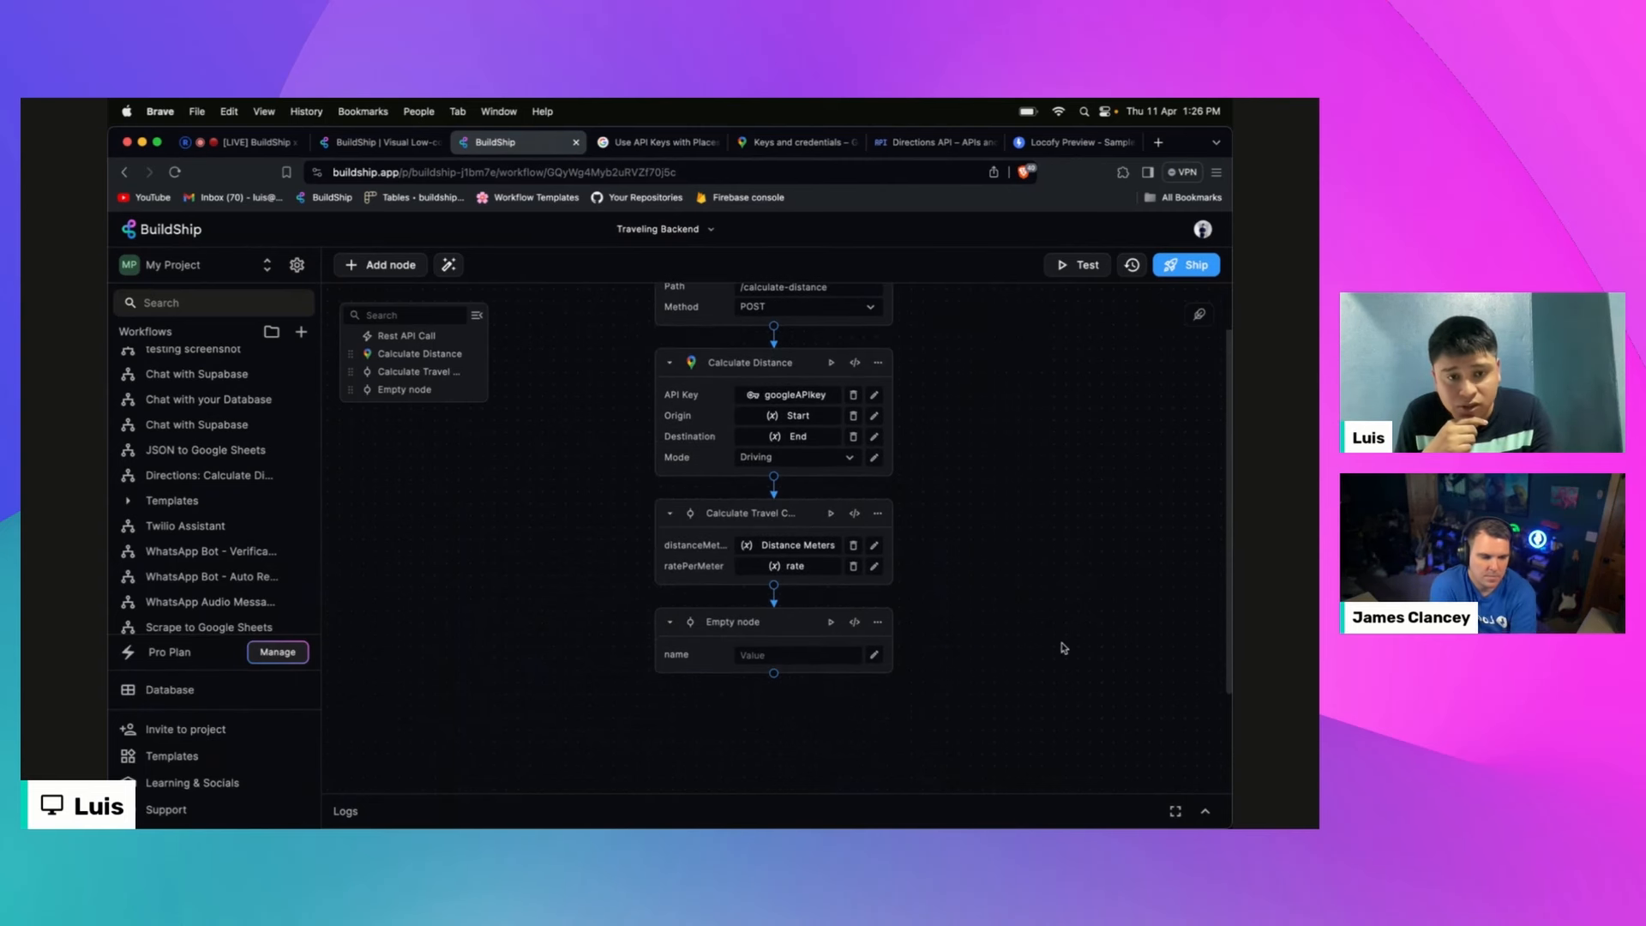
Step: Open the Empty node's code editor and change the key of its name input to rate
click(853, 623)
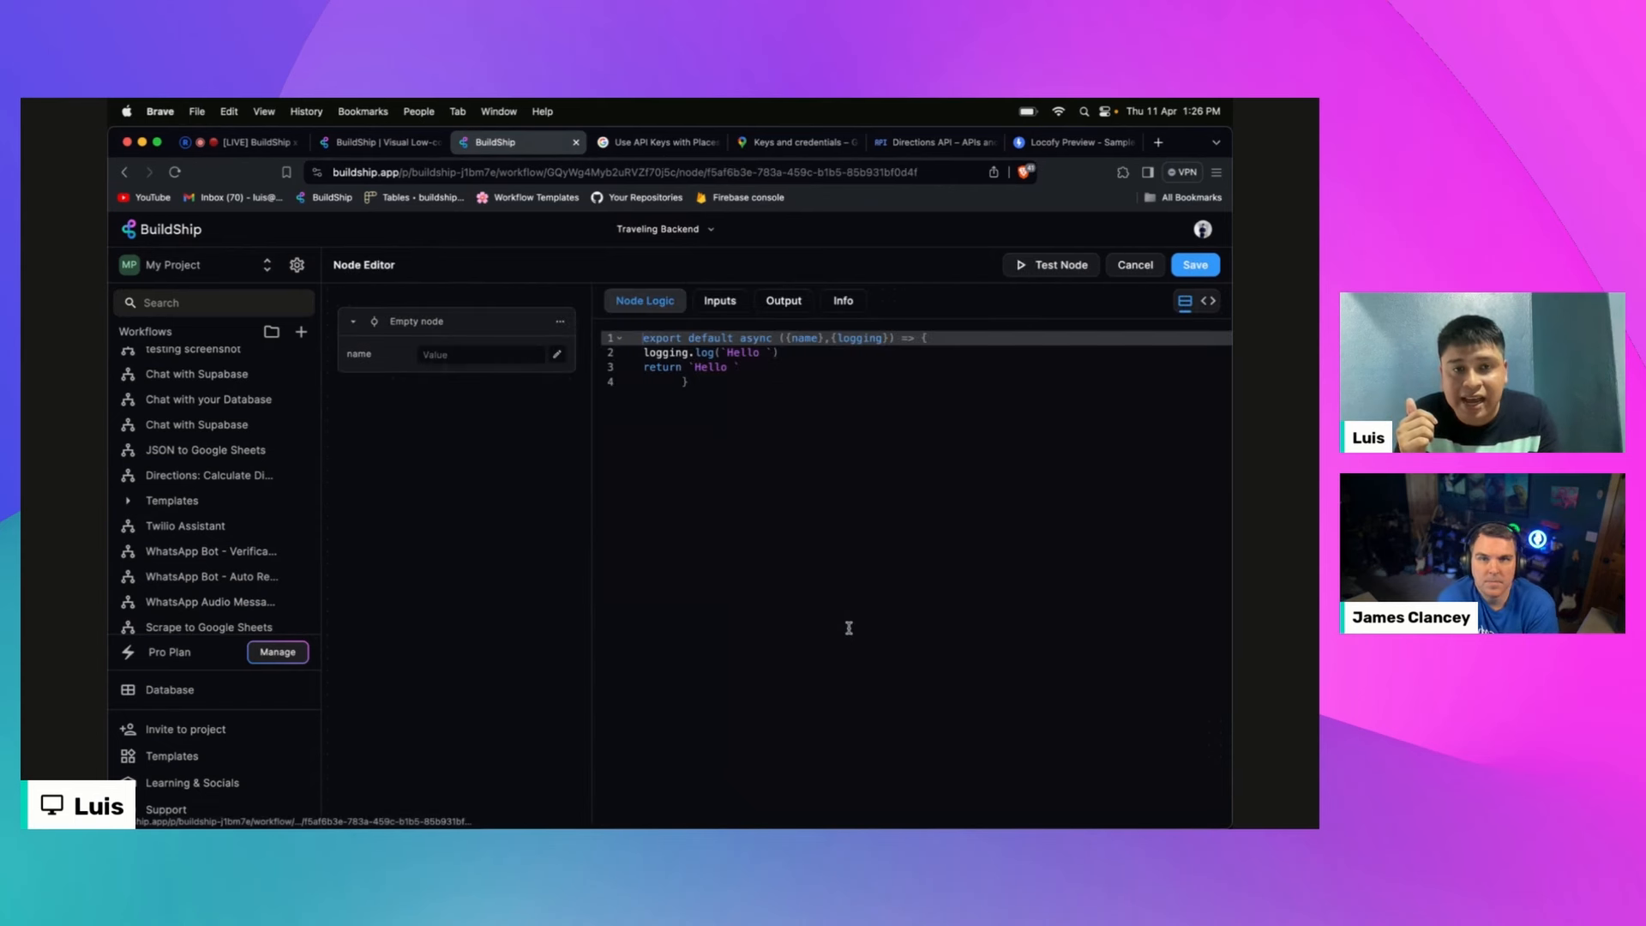
click(720, 301)
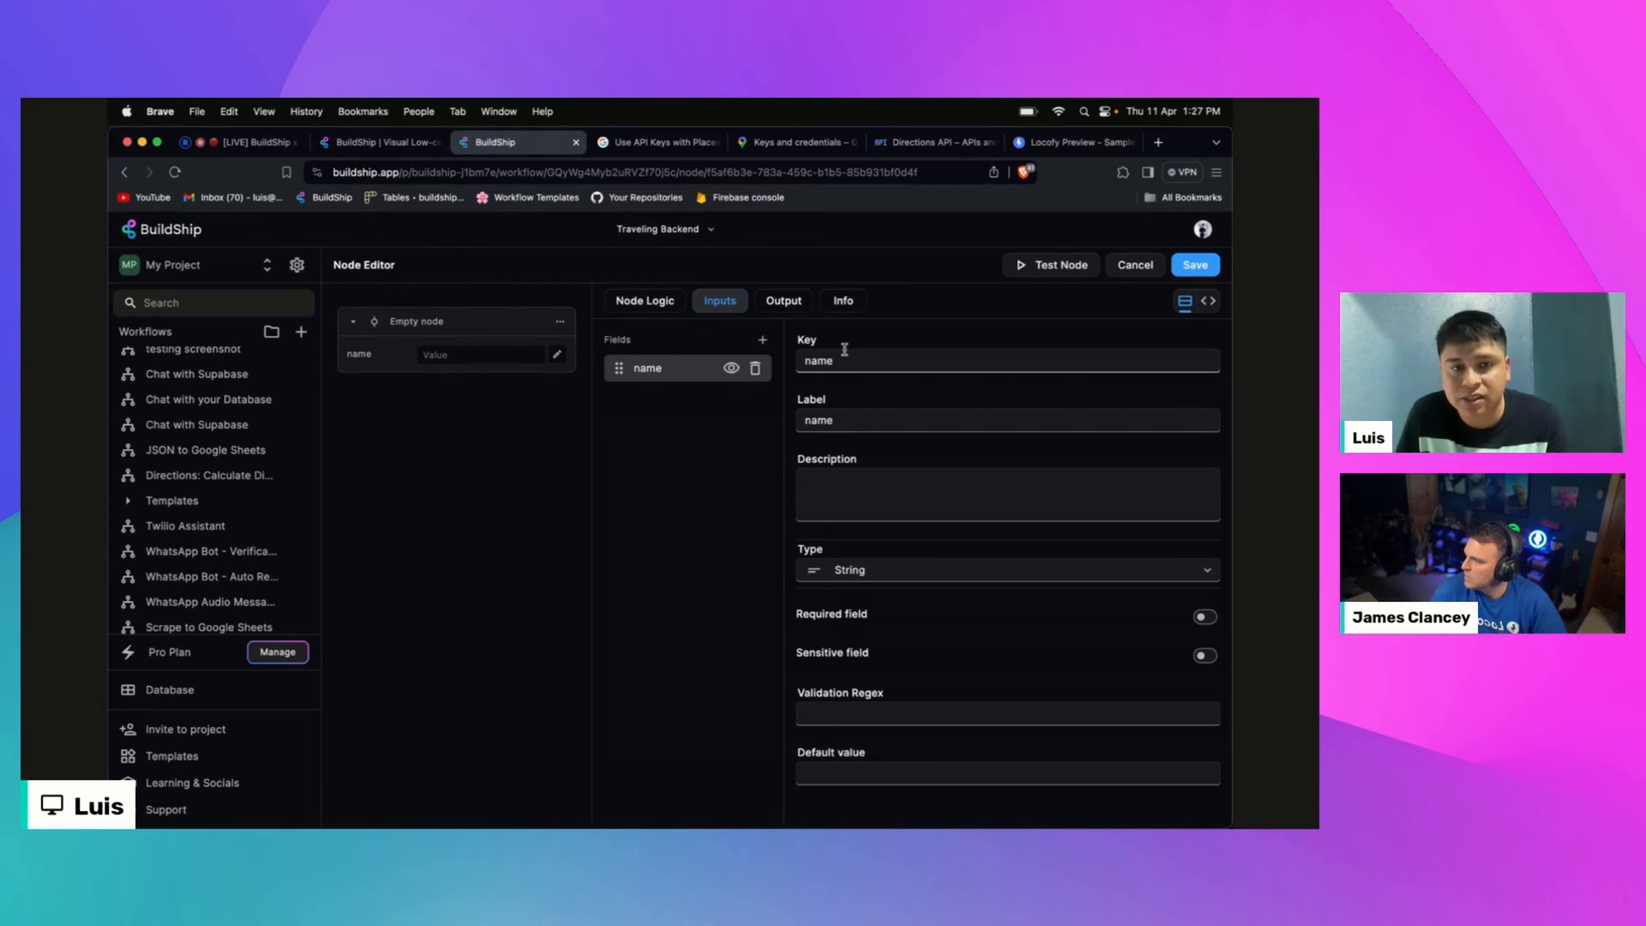
drag(857, 360, 779, 366)
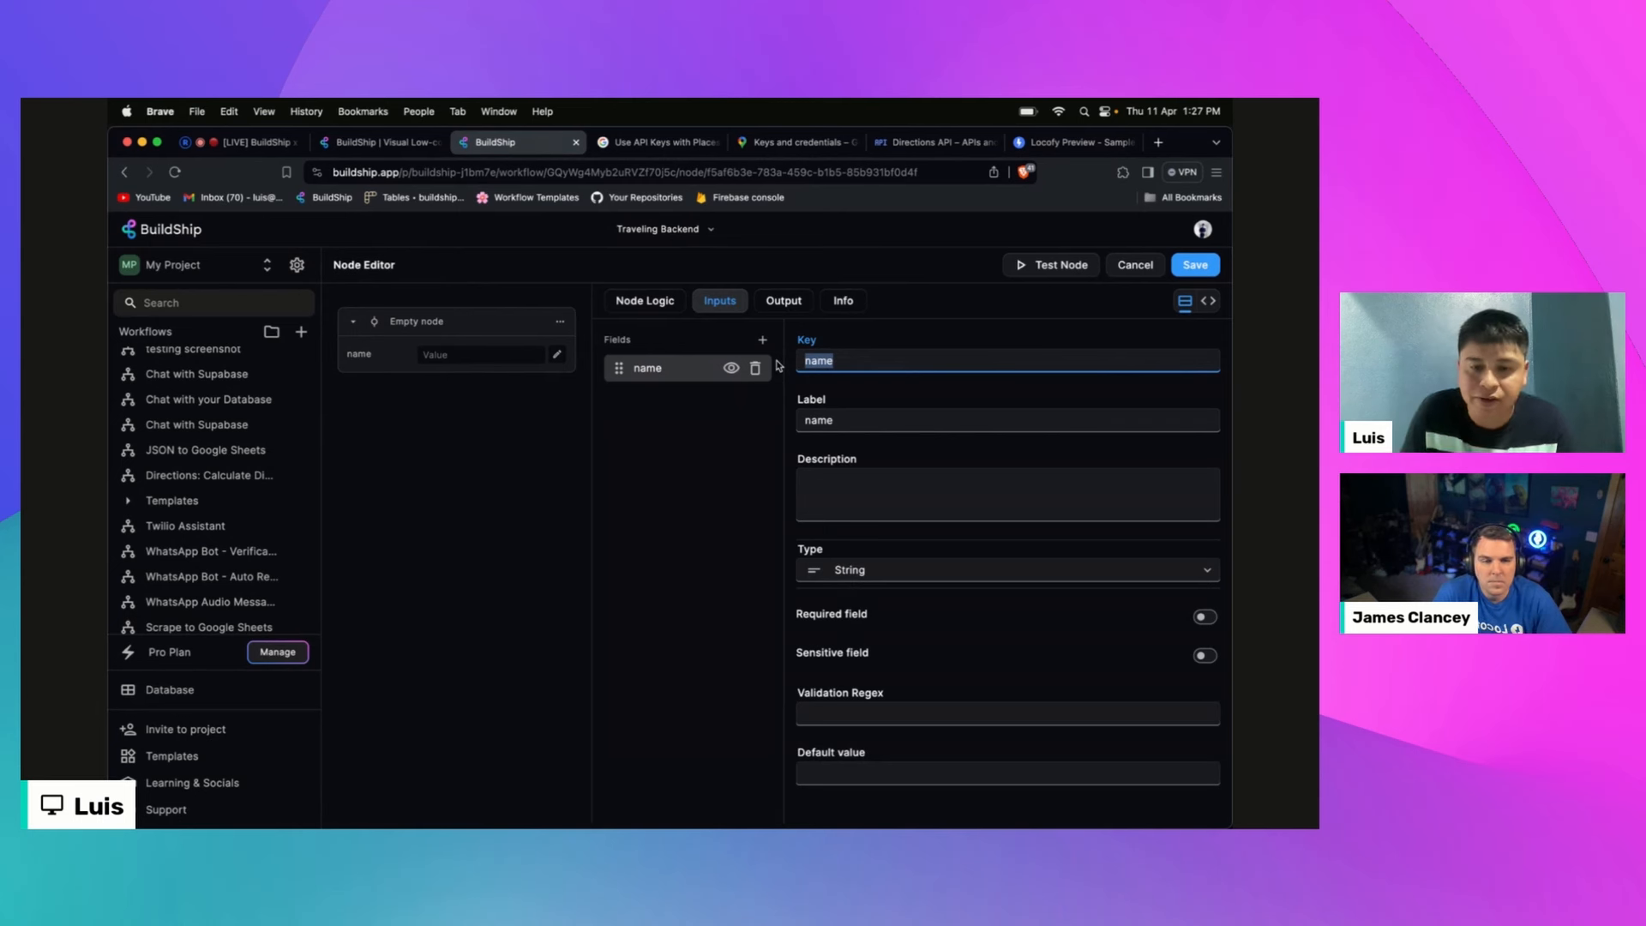
text(rate)
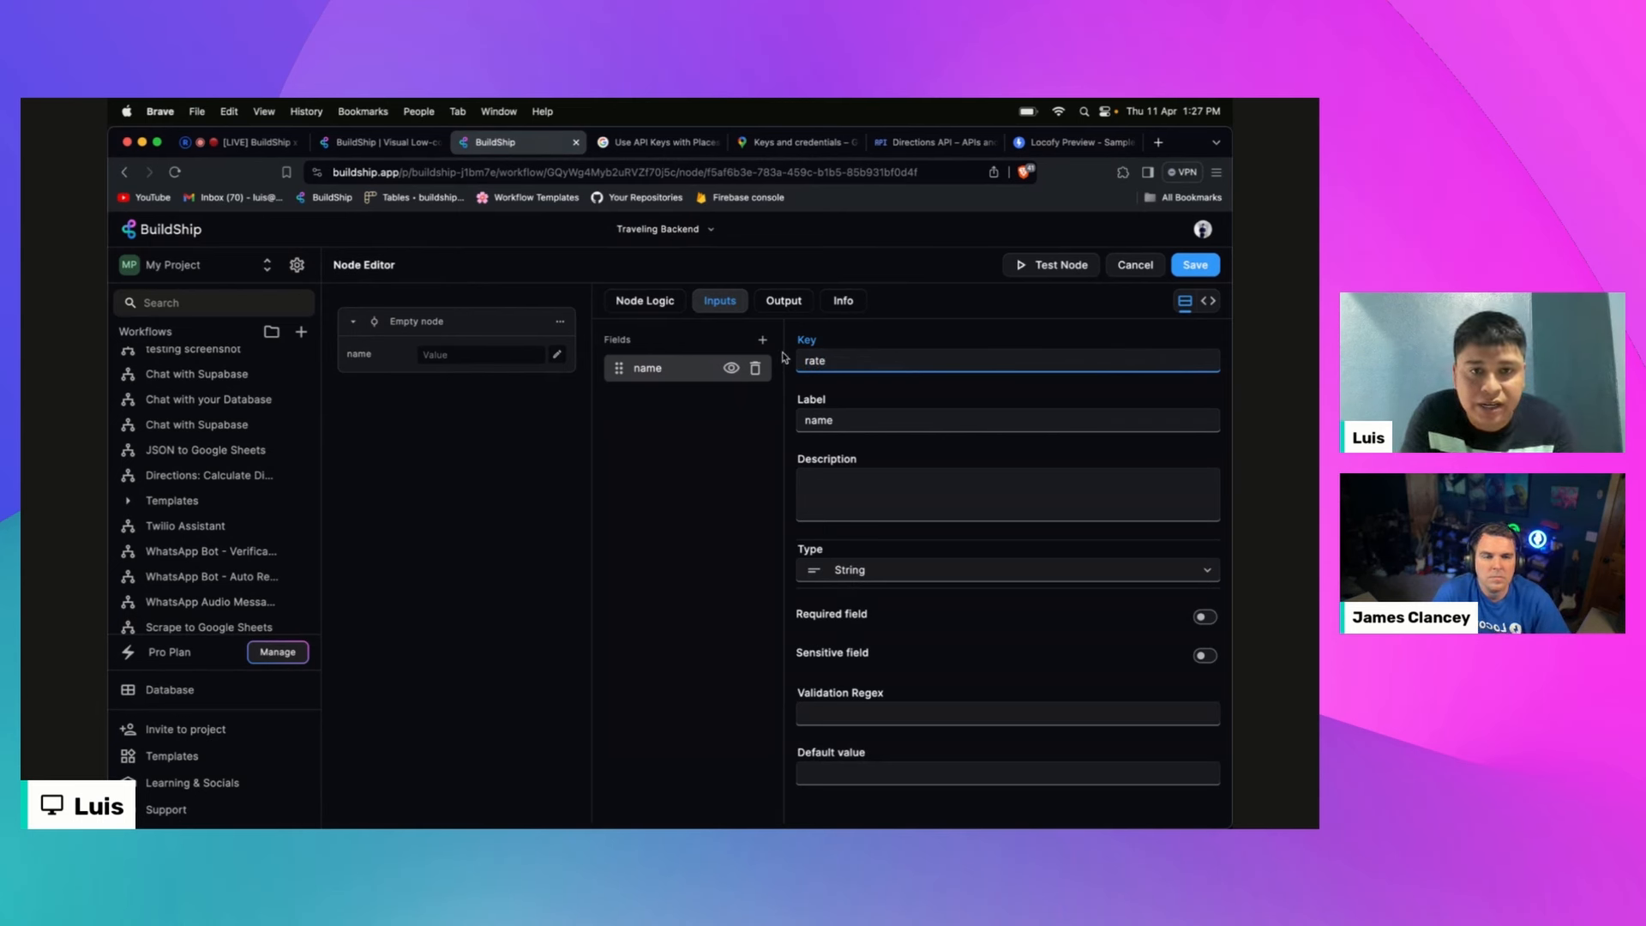
Step: Add a second input field to the Empty node and set its key to distance
click(762, 340)
click(665, 400)
click(864, 360)
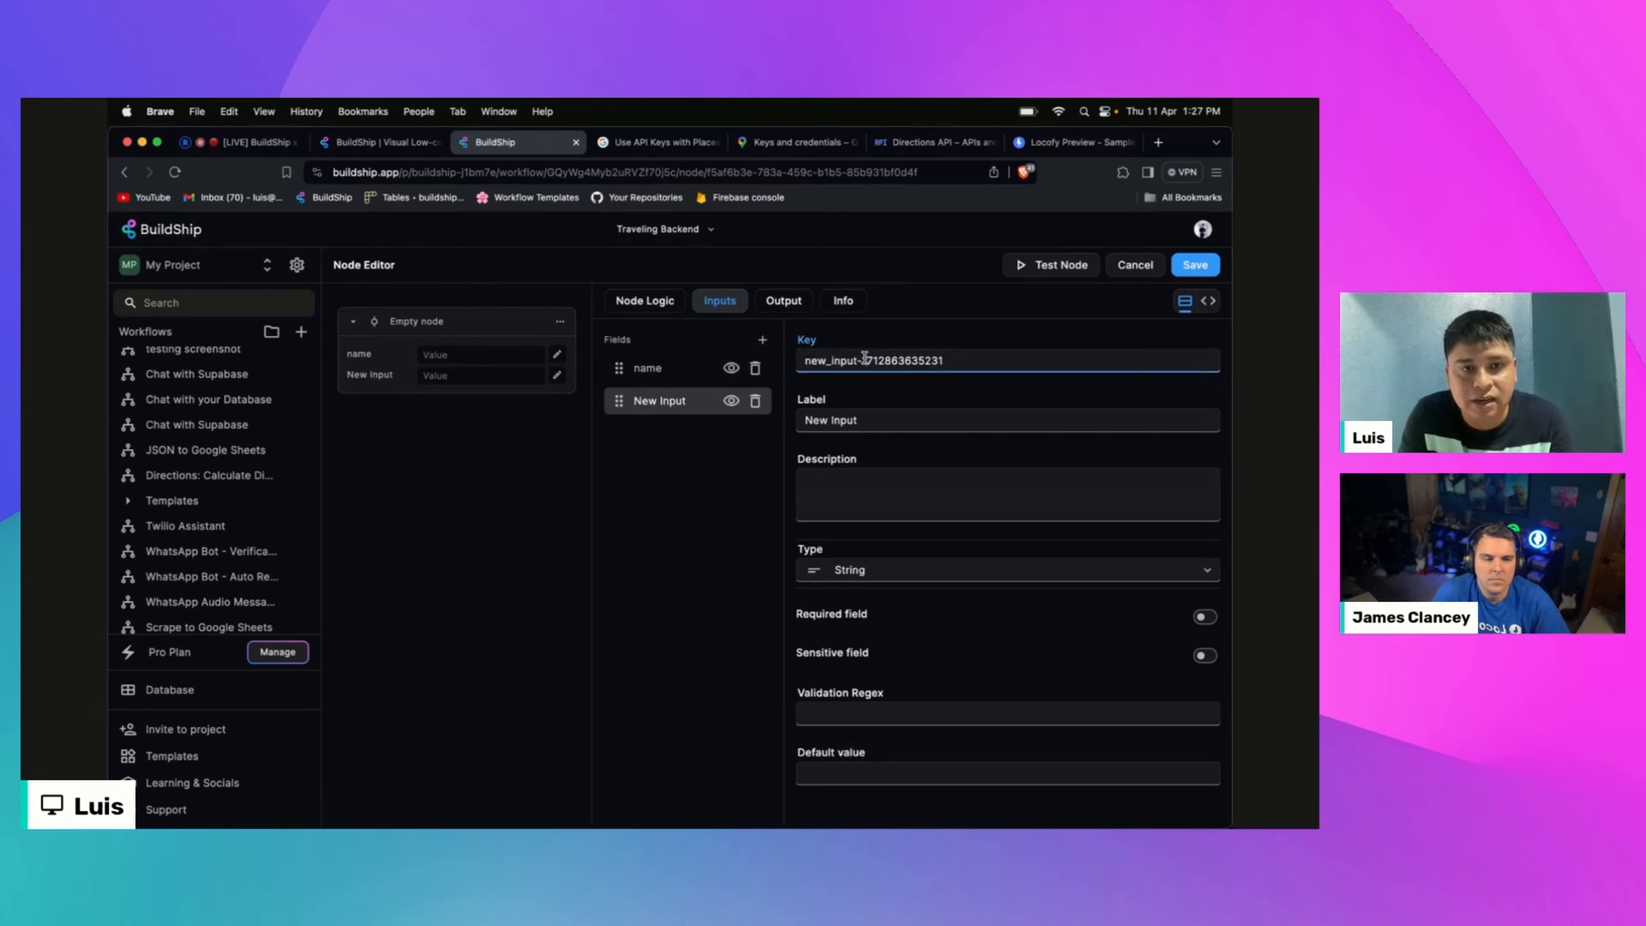
key(super+a)
text(distance)
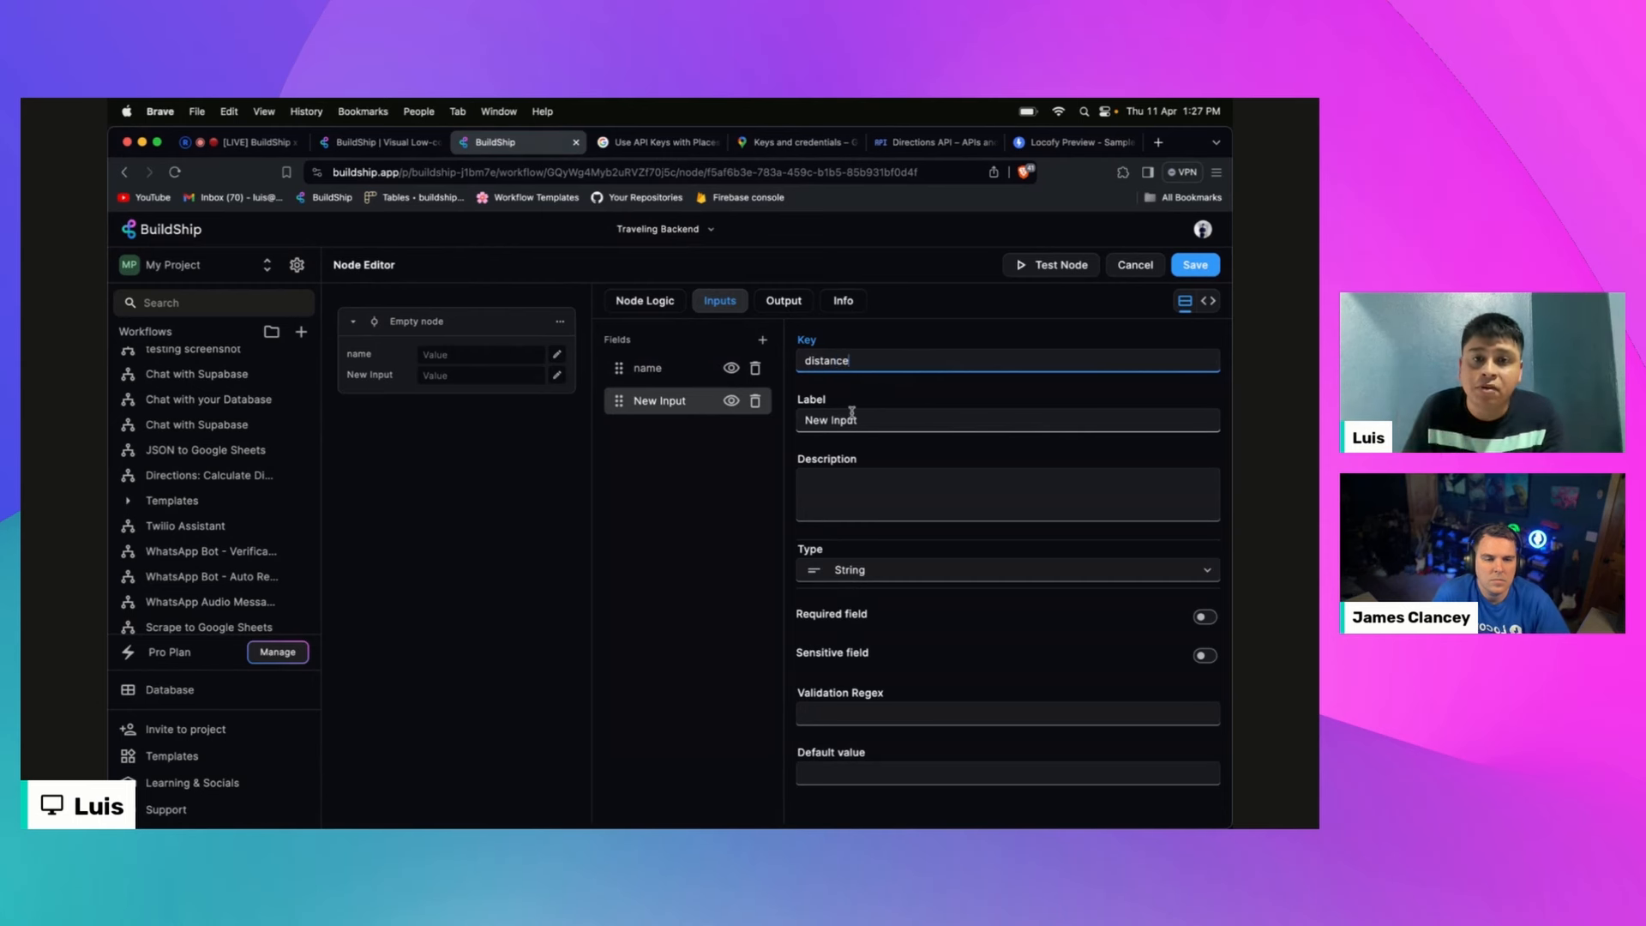
click(903, 271)
Step: Examine the Empty node's logic code and the data types available for its output
click(645, 300)
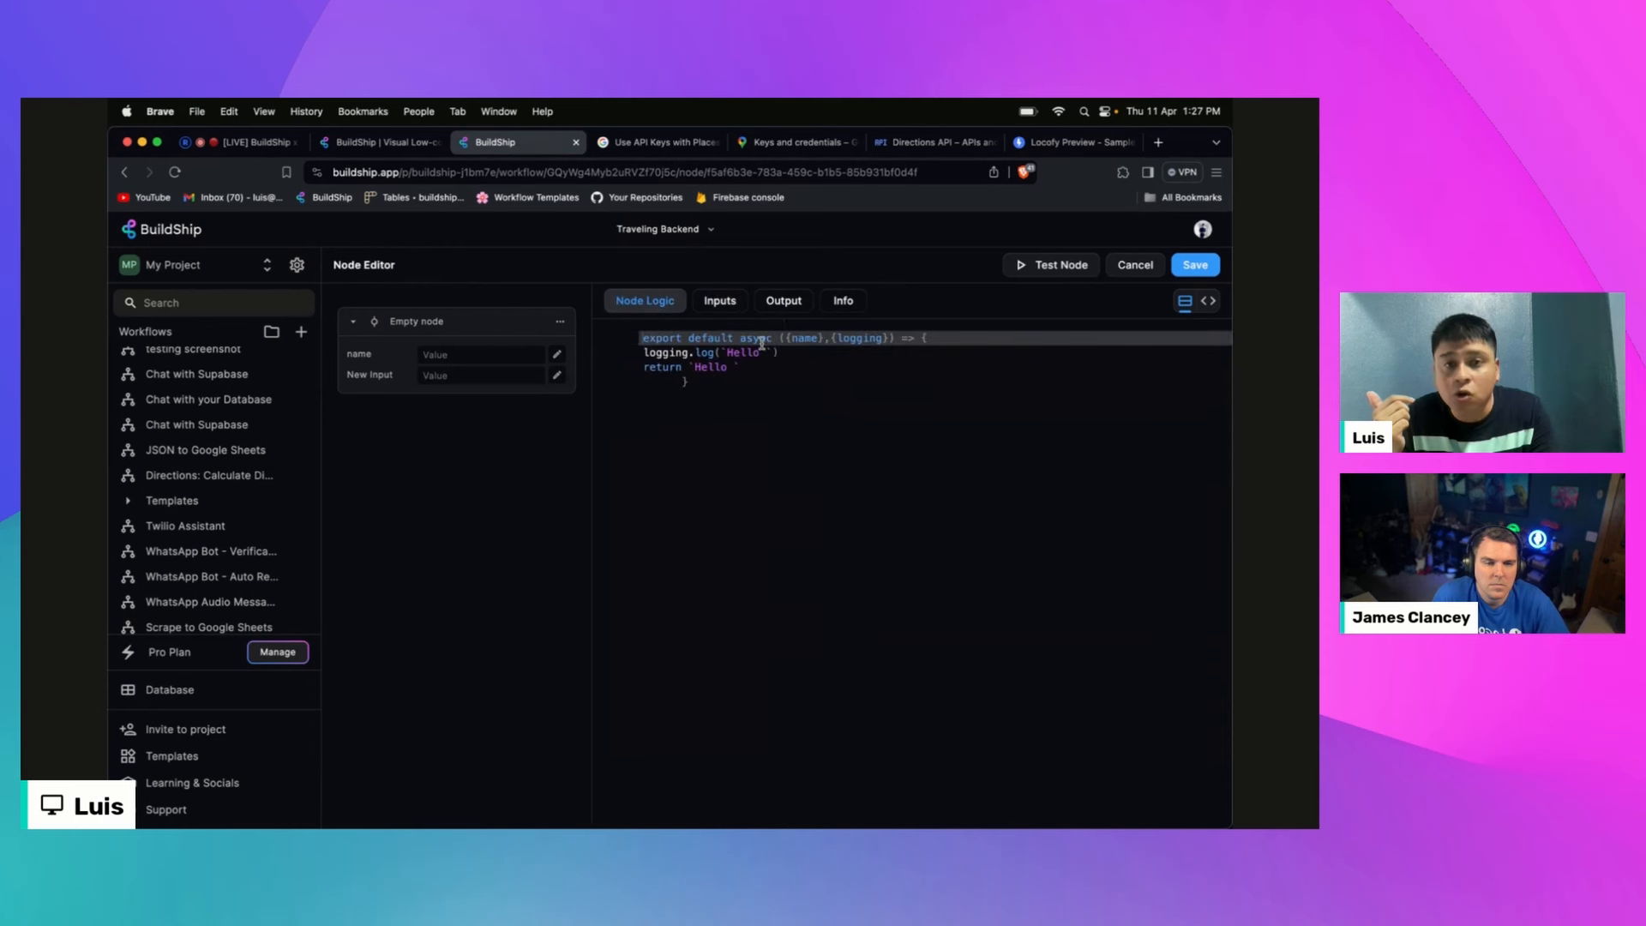
click(758, 369)
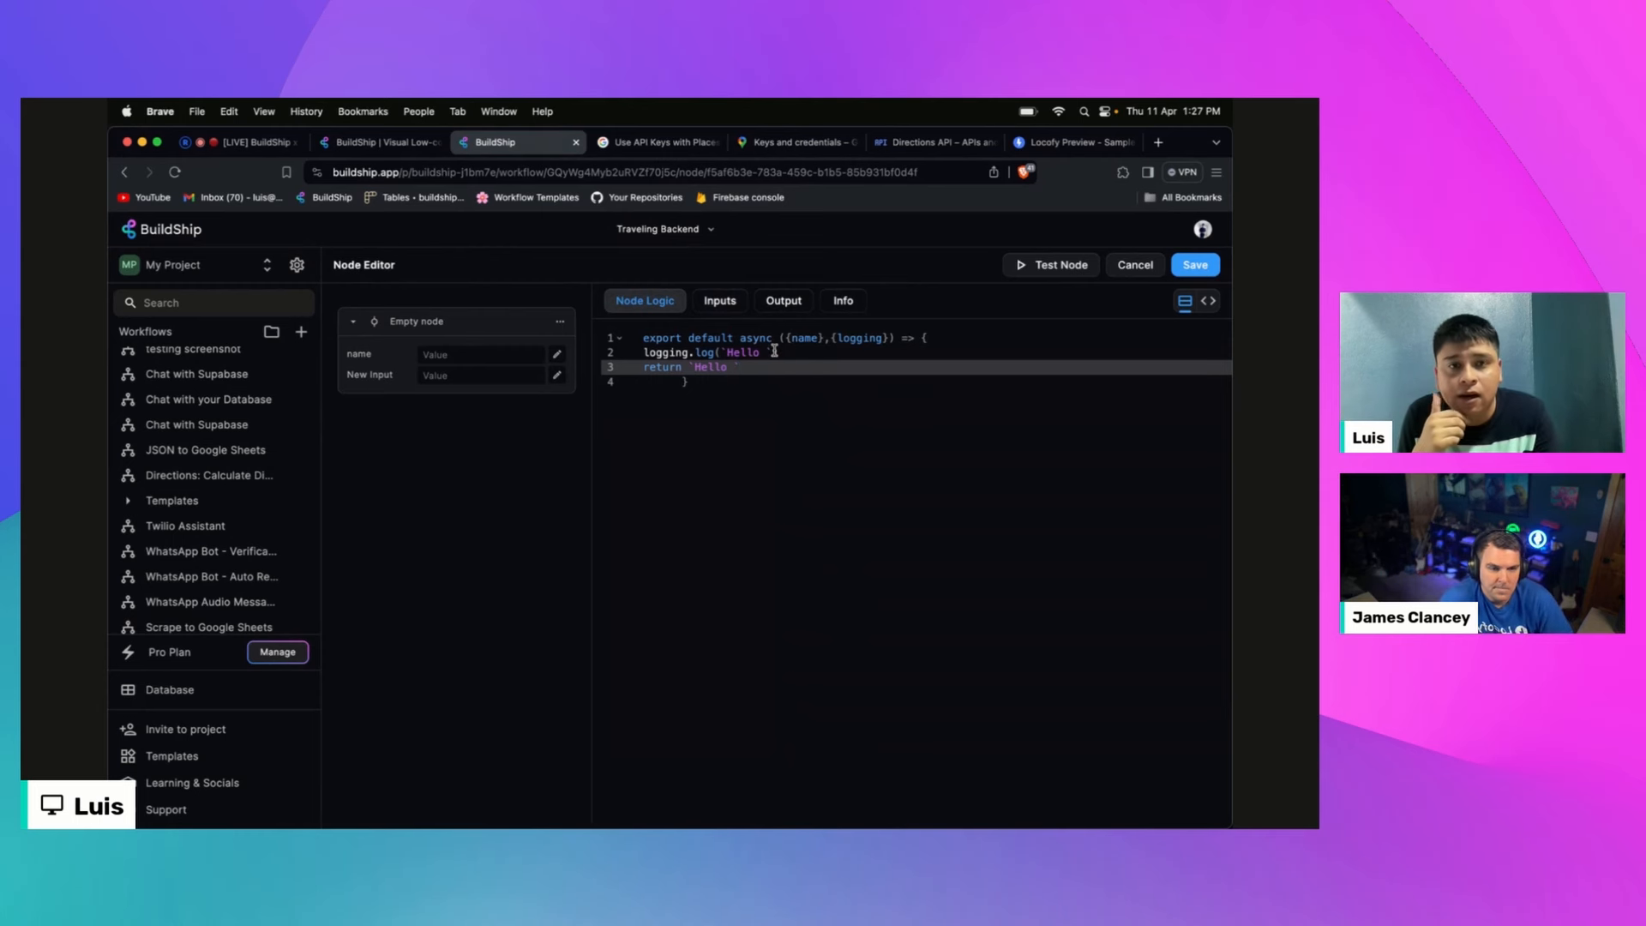
click(787, 301)
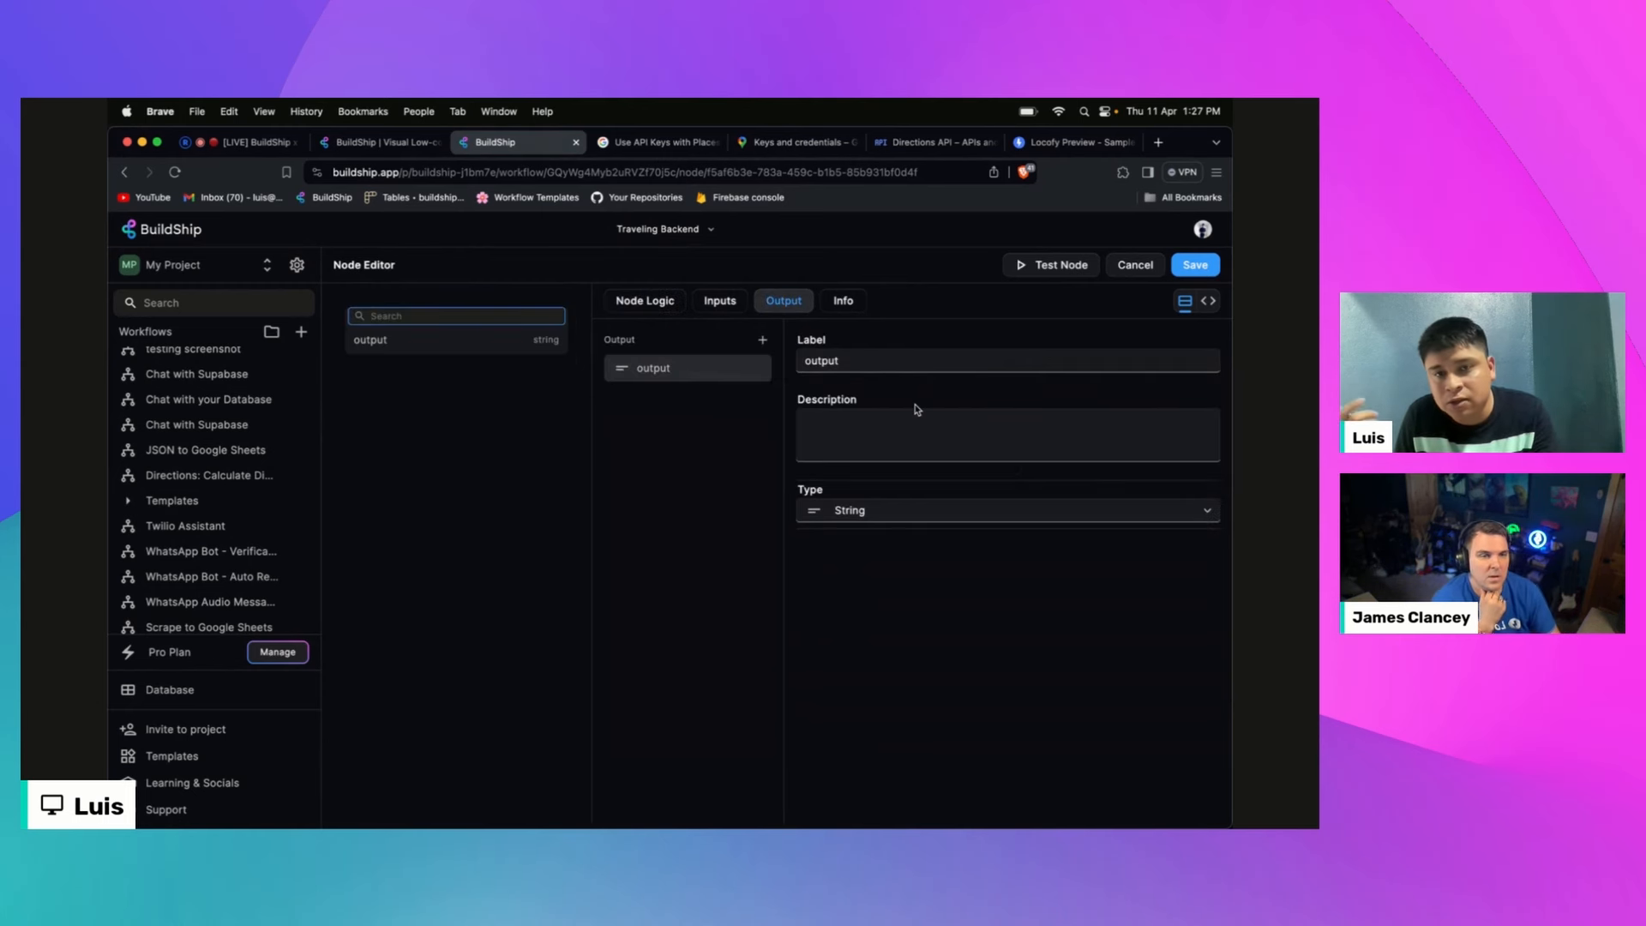
click(887, 512)
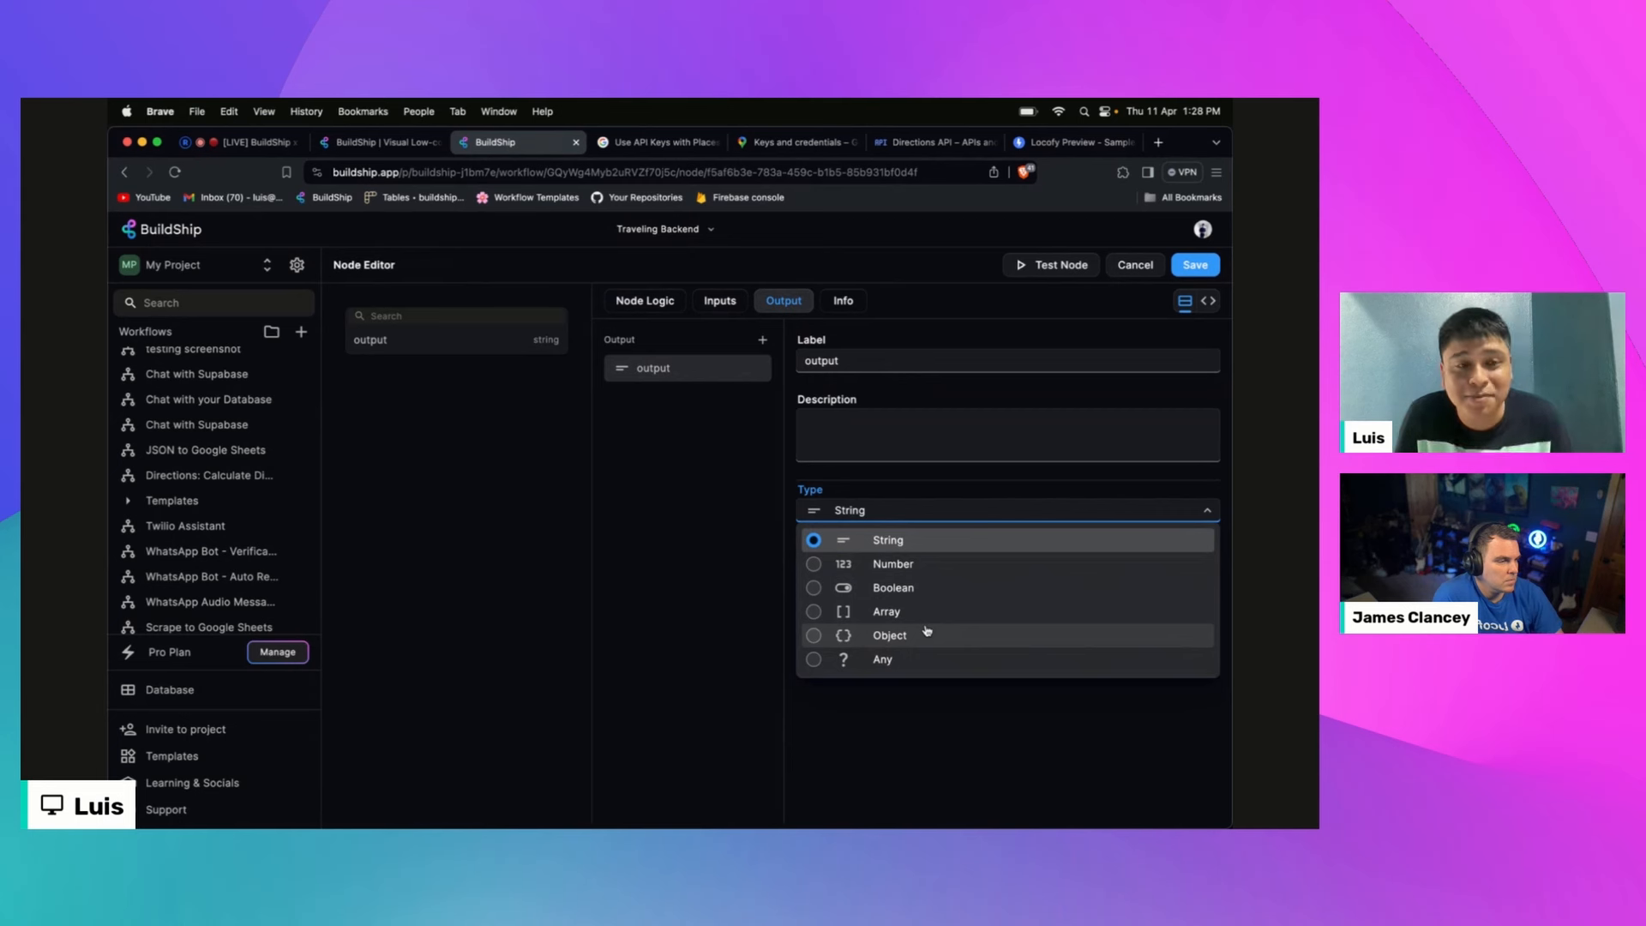
click(851, 266)
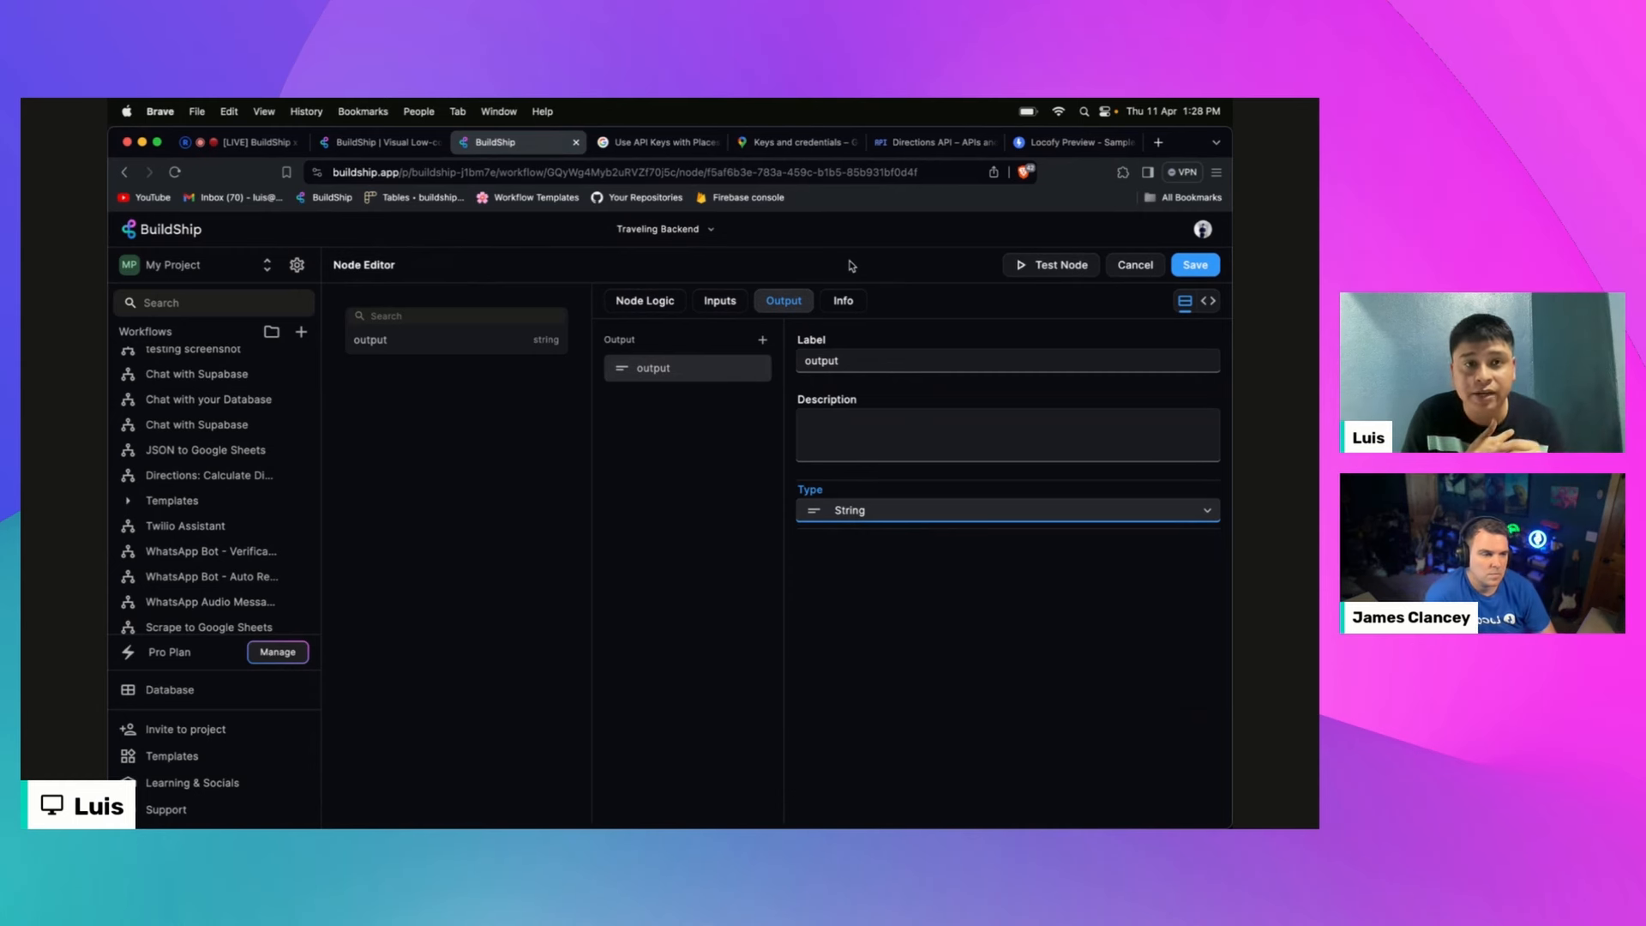
Step: Discard the Empty node's code editor changes and delete the node from the workflow
click(1122, 272)
click(634, 568)
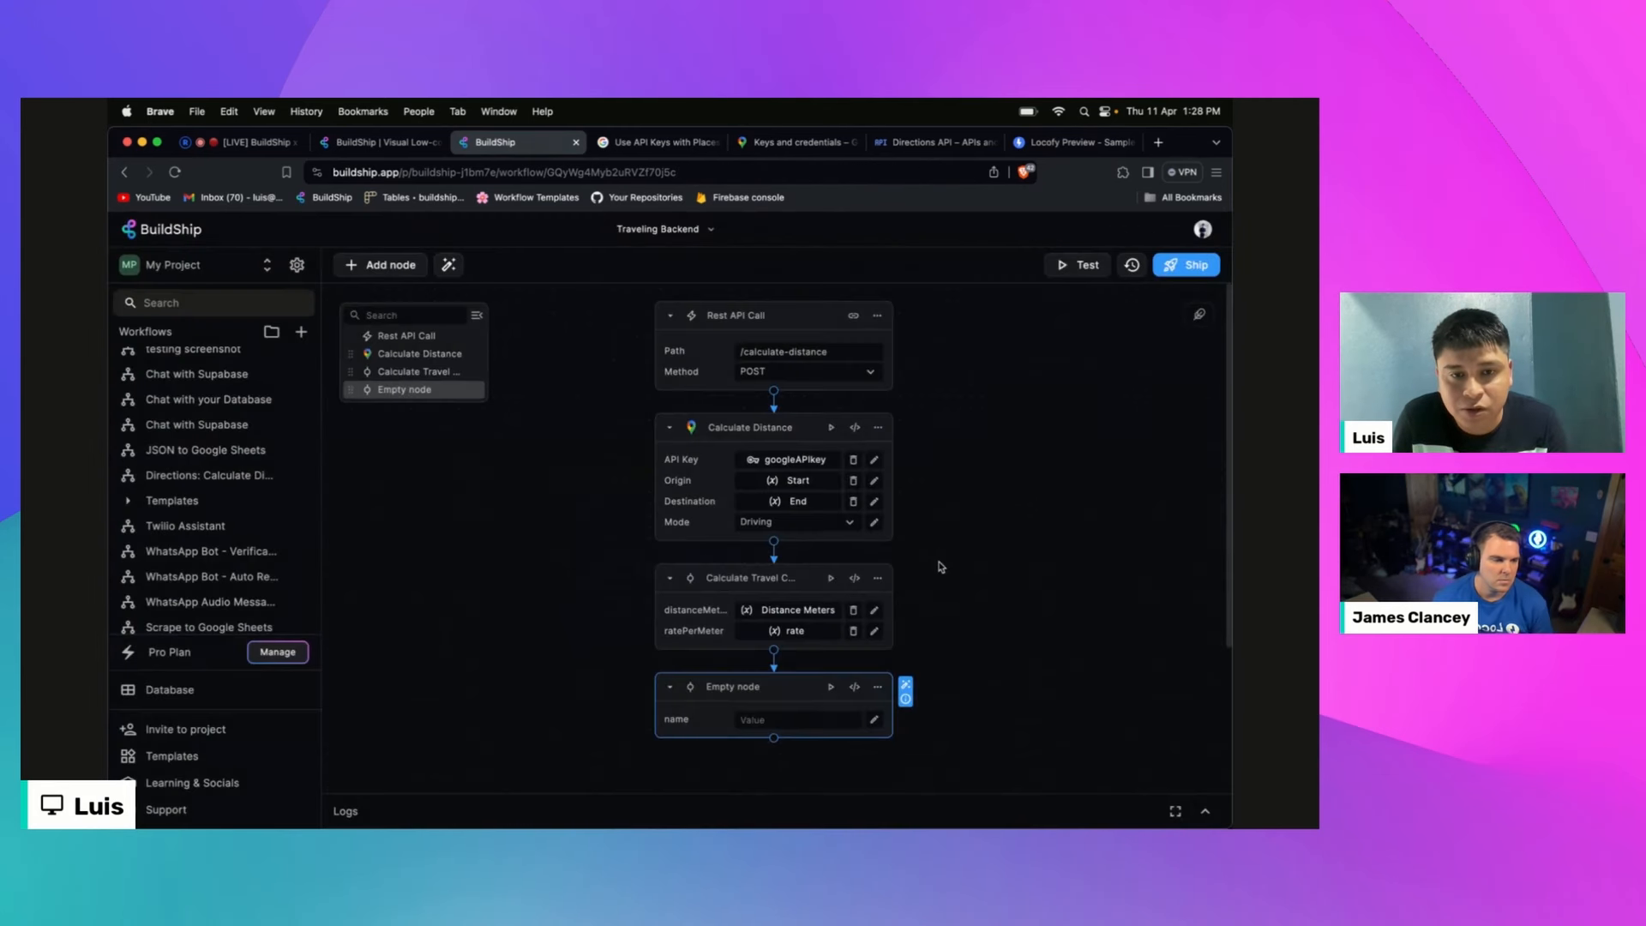
scroll(940, 566, down, 3)
click(877, 573)
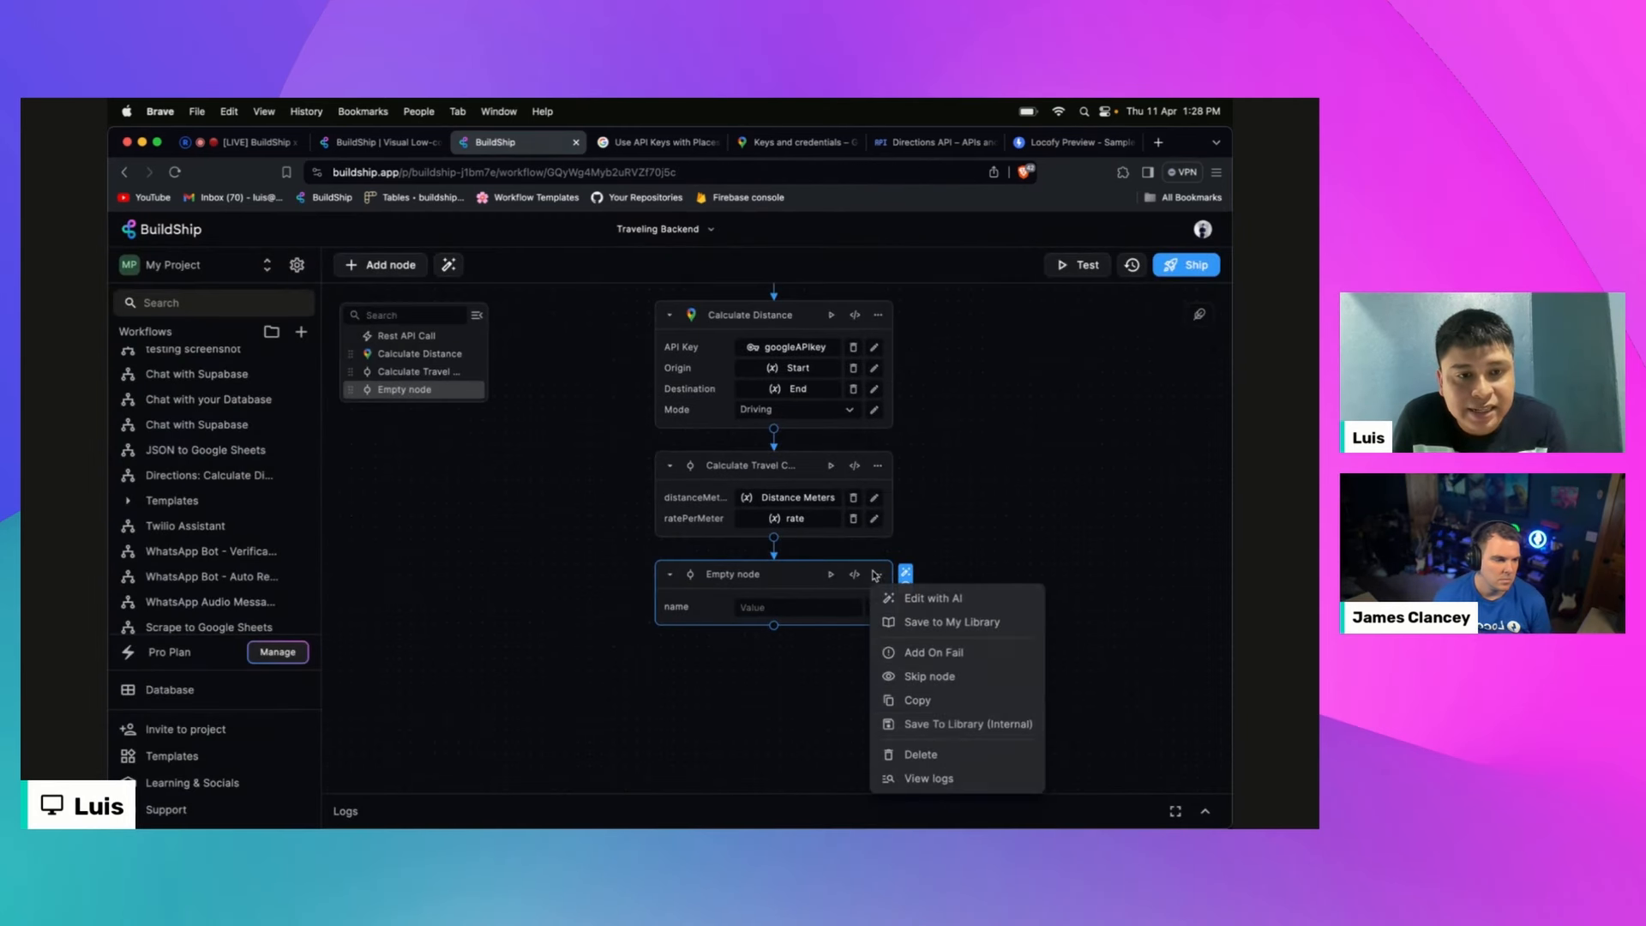
click(940, 751)
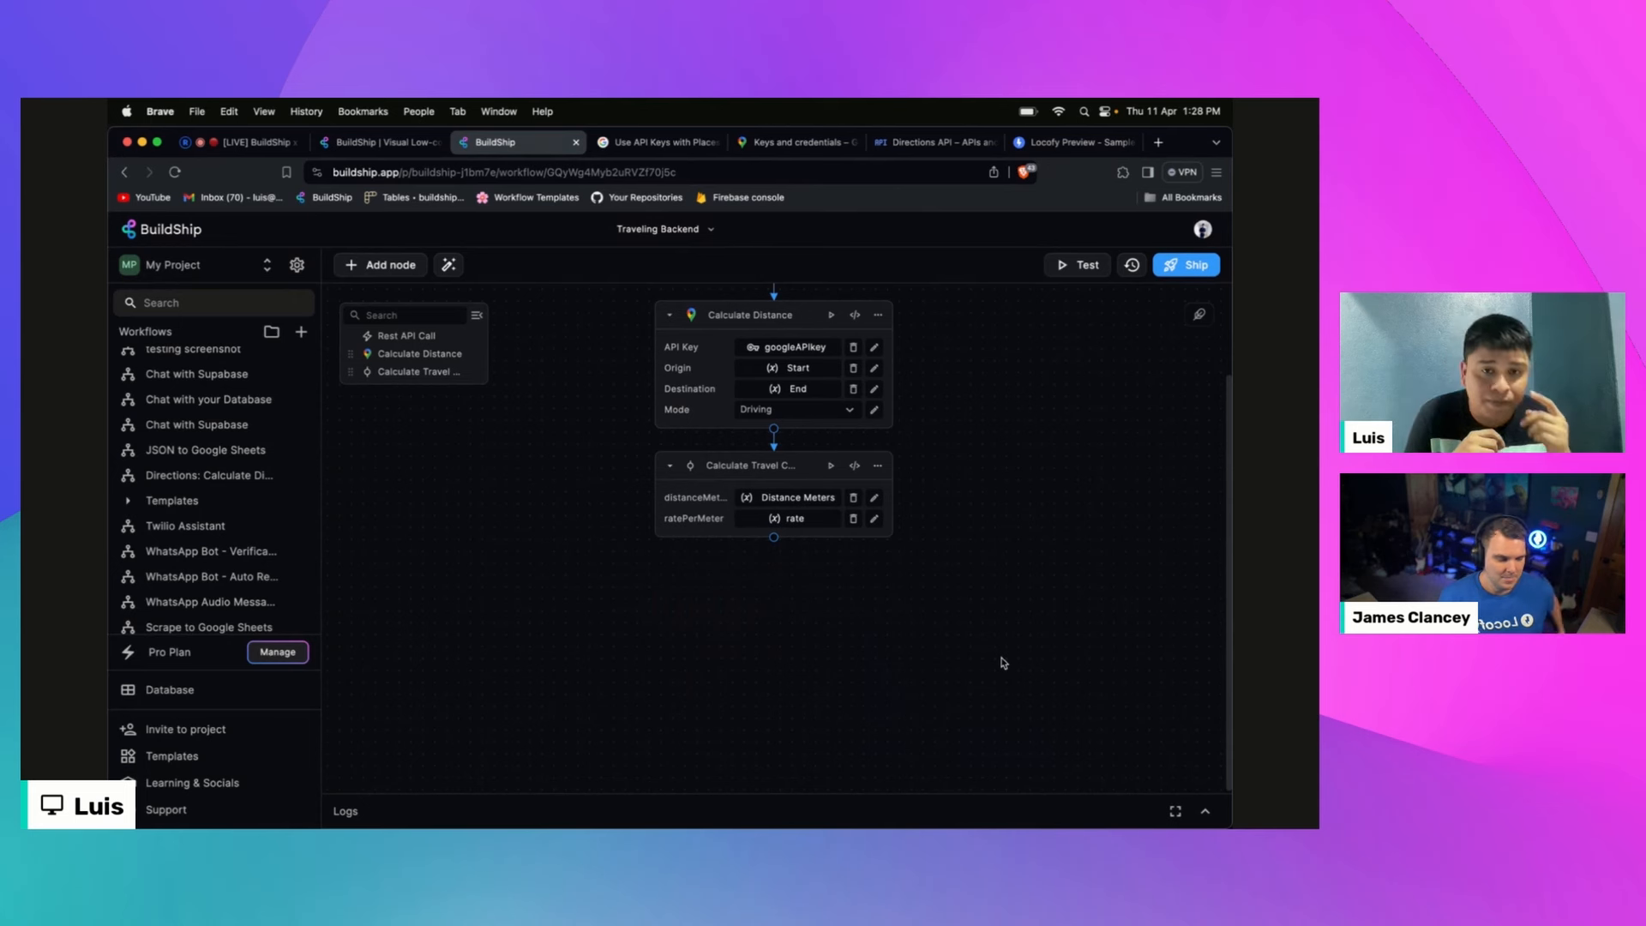
Step: Browse the node integrations and add the Google Maps Get Nearby Places node after Calculate Travel Cost
click(774, 538)
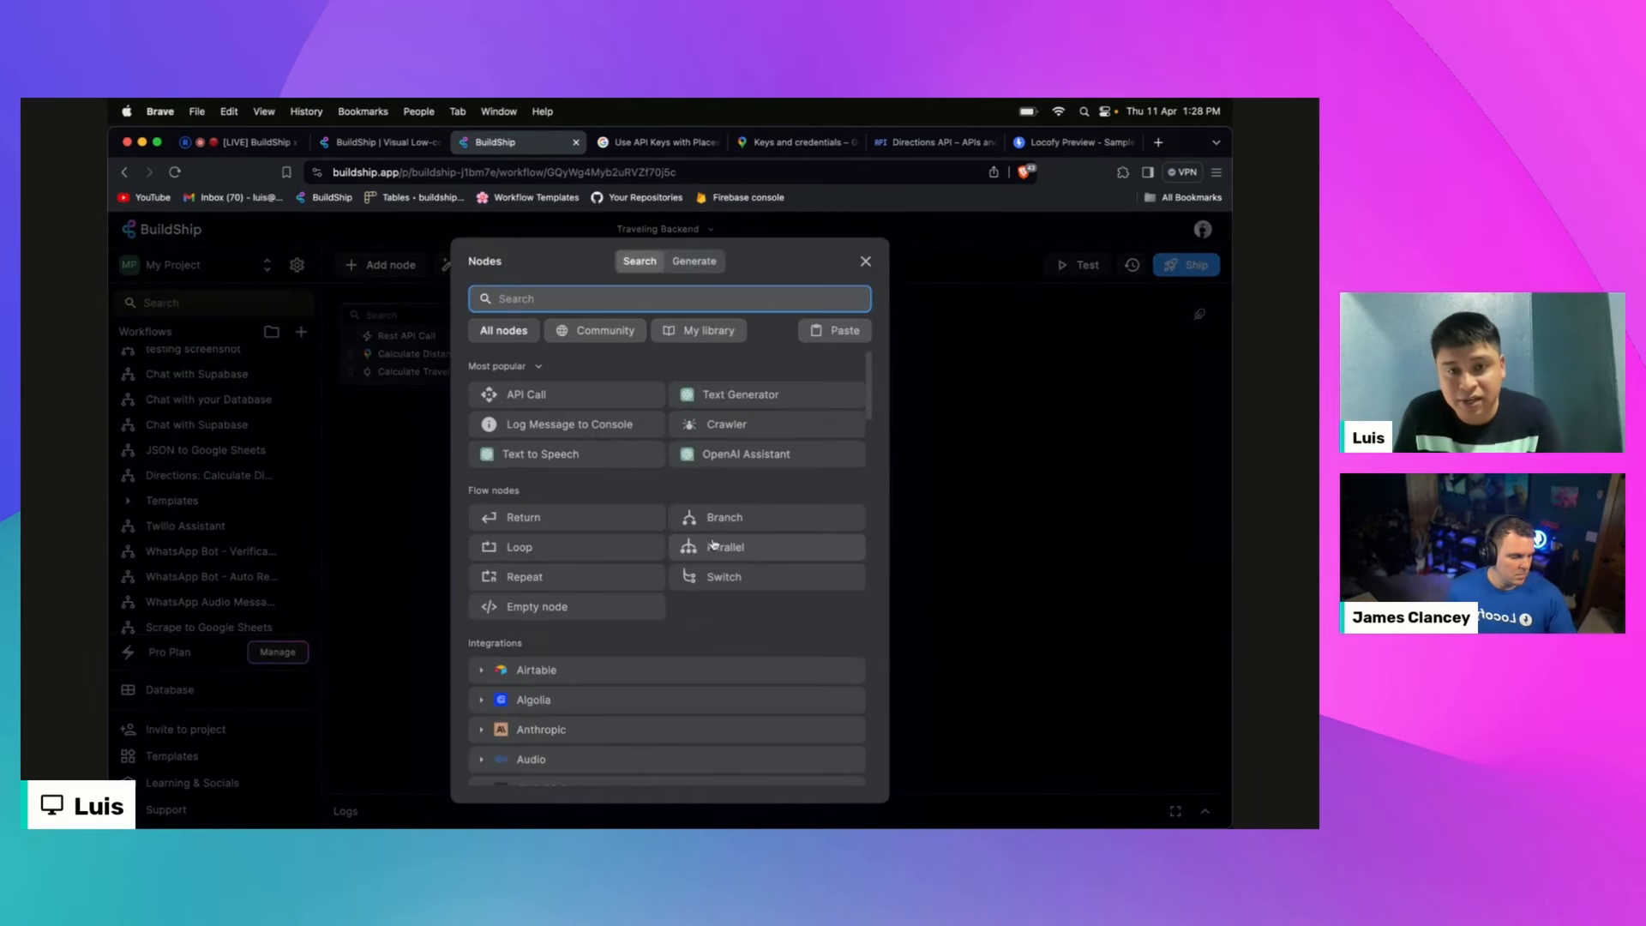
scroll(676, 604, down, 10)
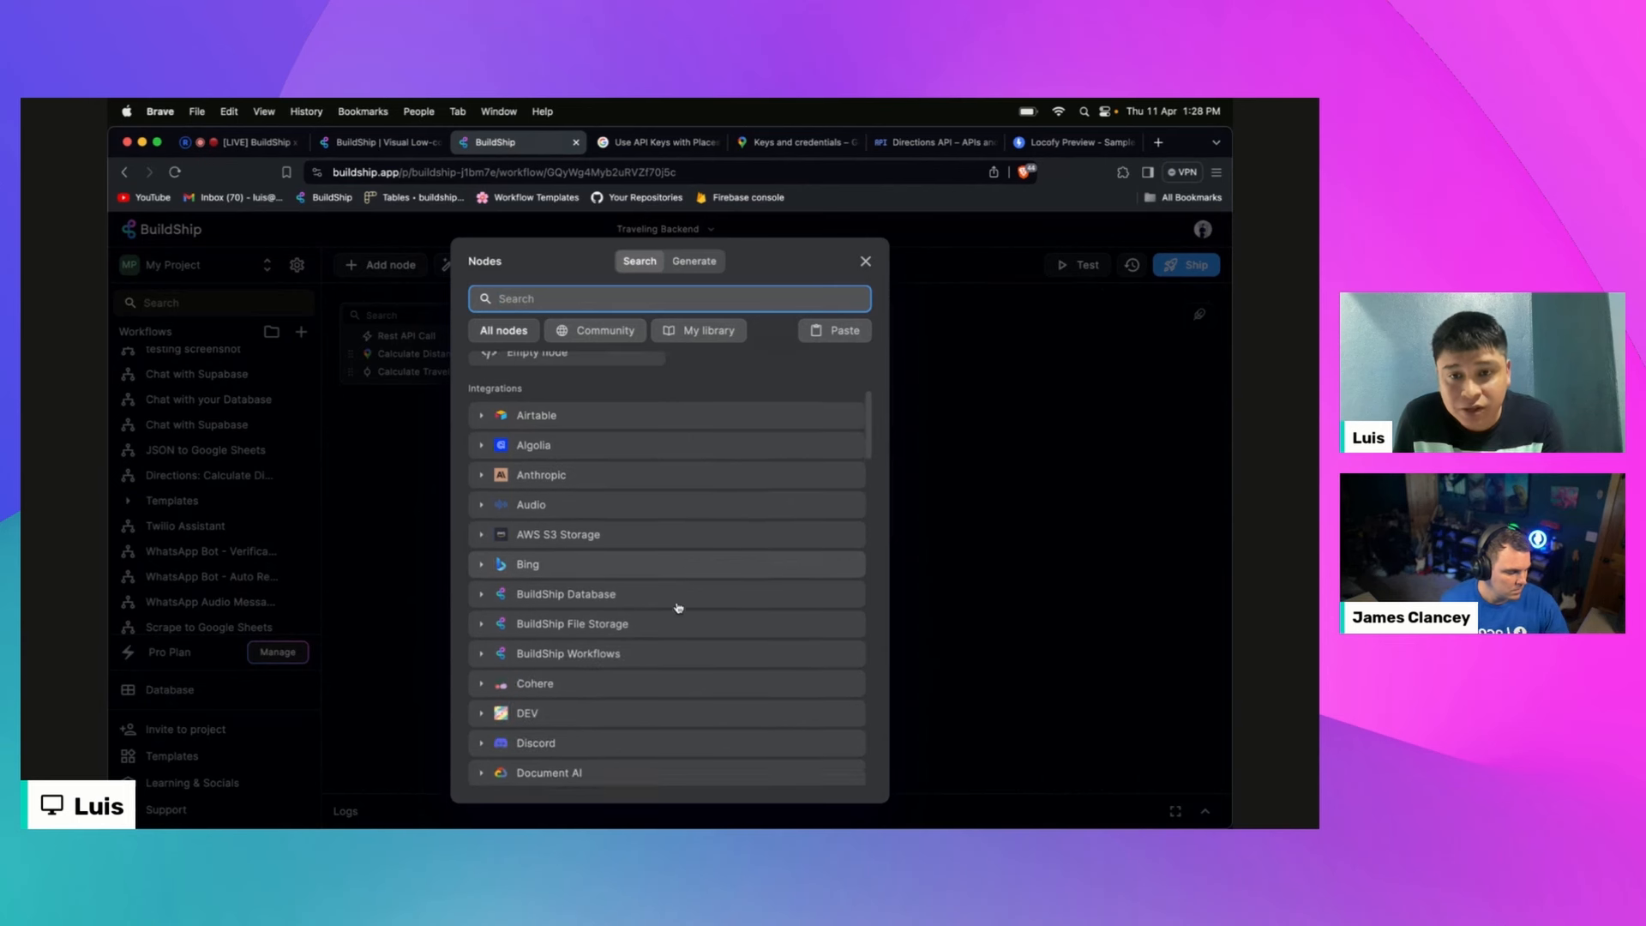
scroll(678, 607, down, 4)
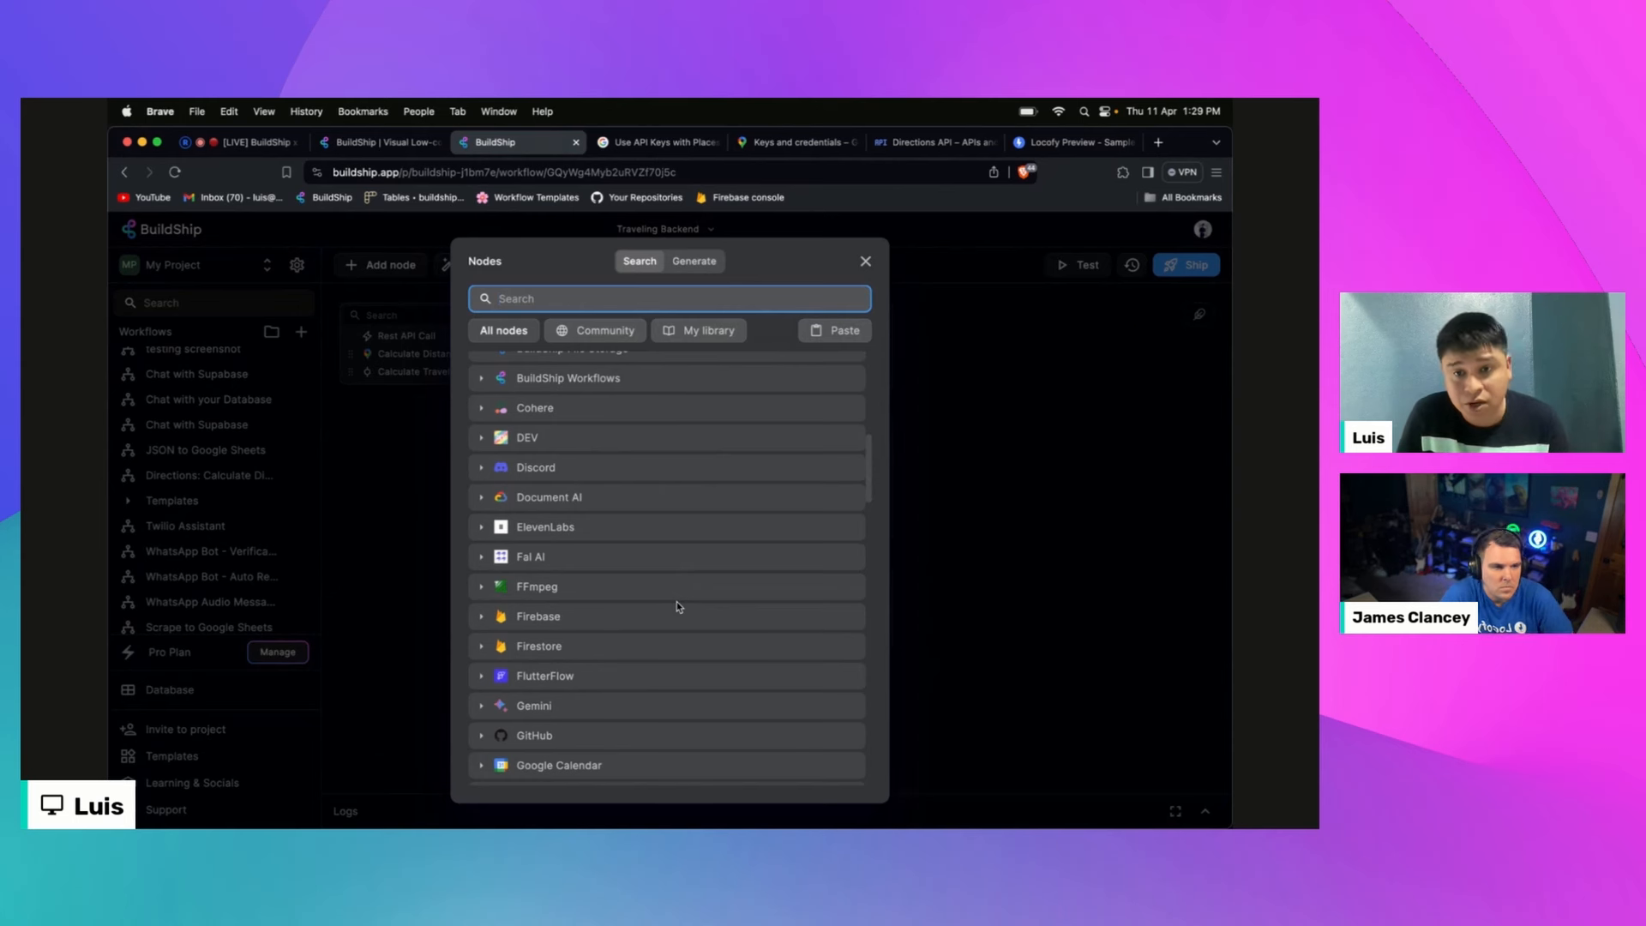
scroll(677, 607, down, 5)
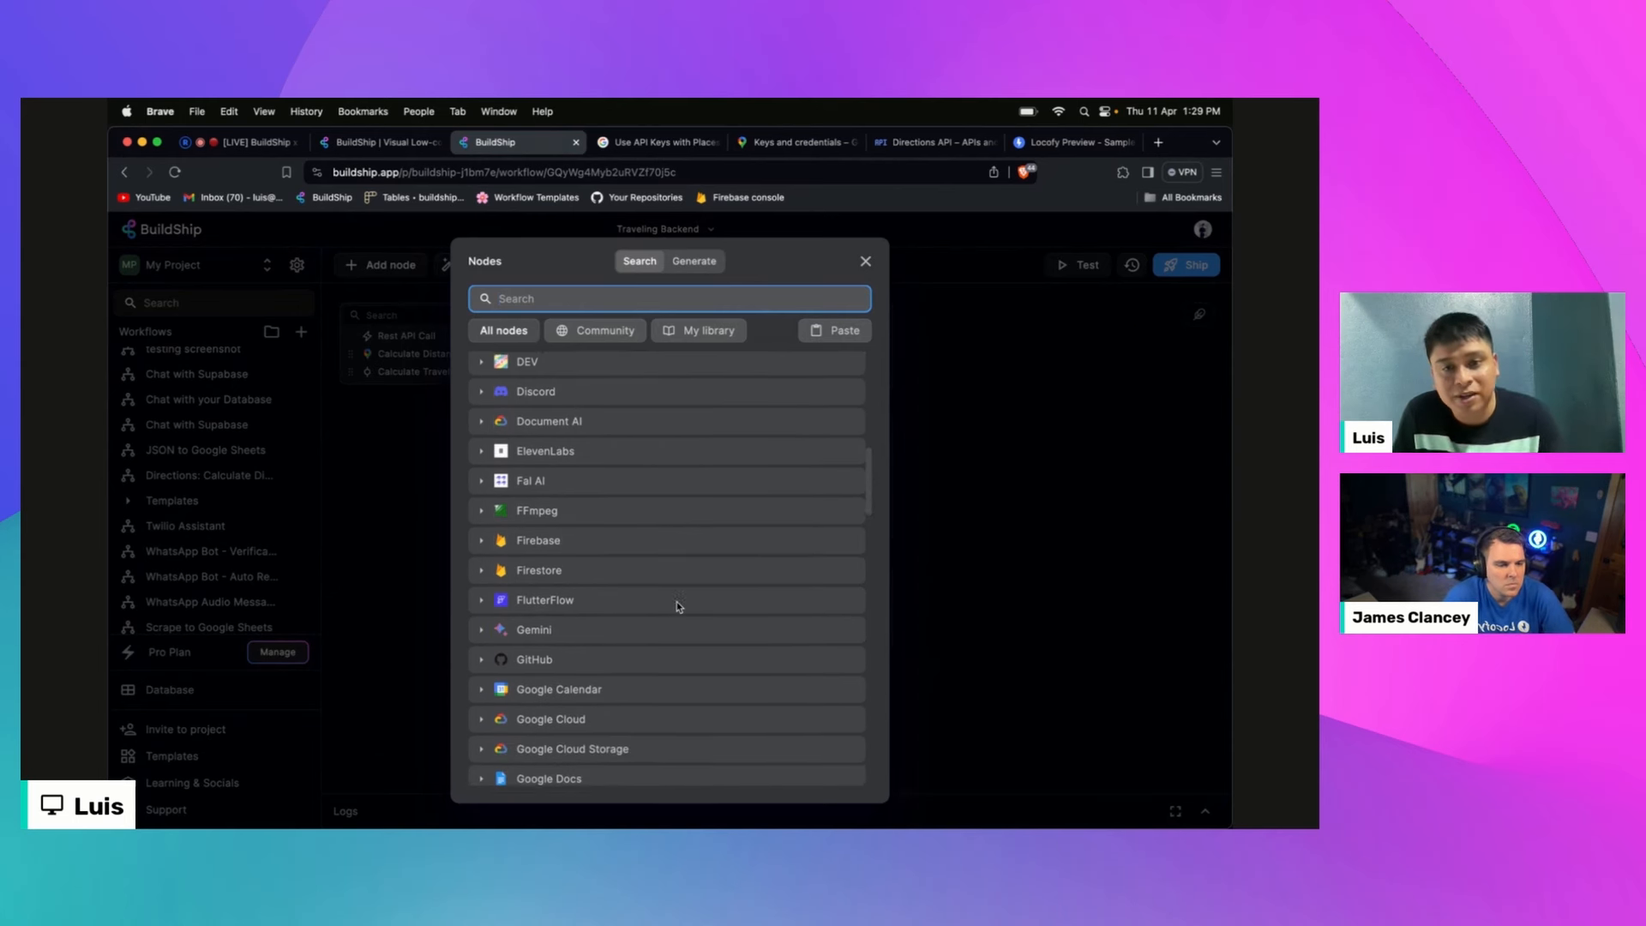
scroll(678, 607, down, 3)
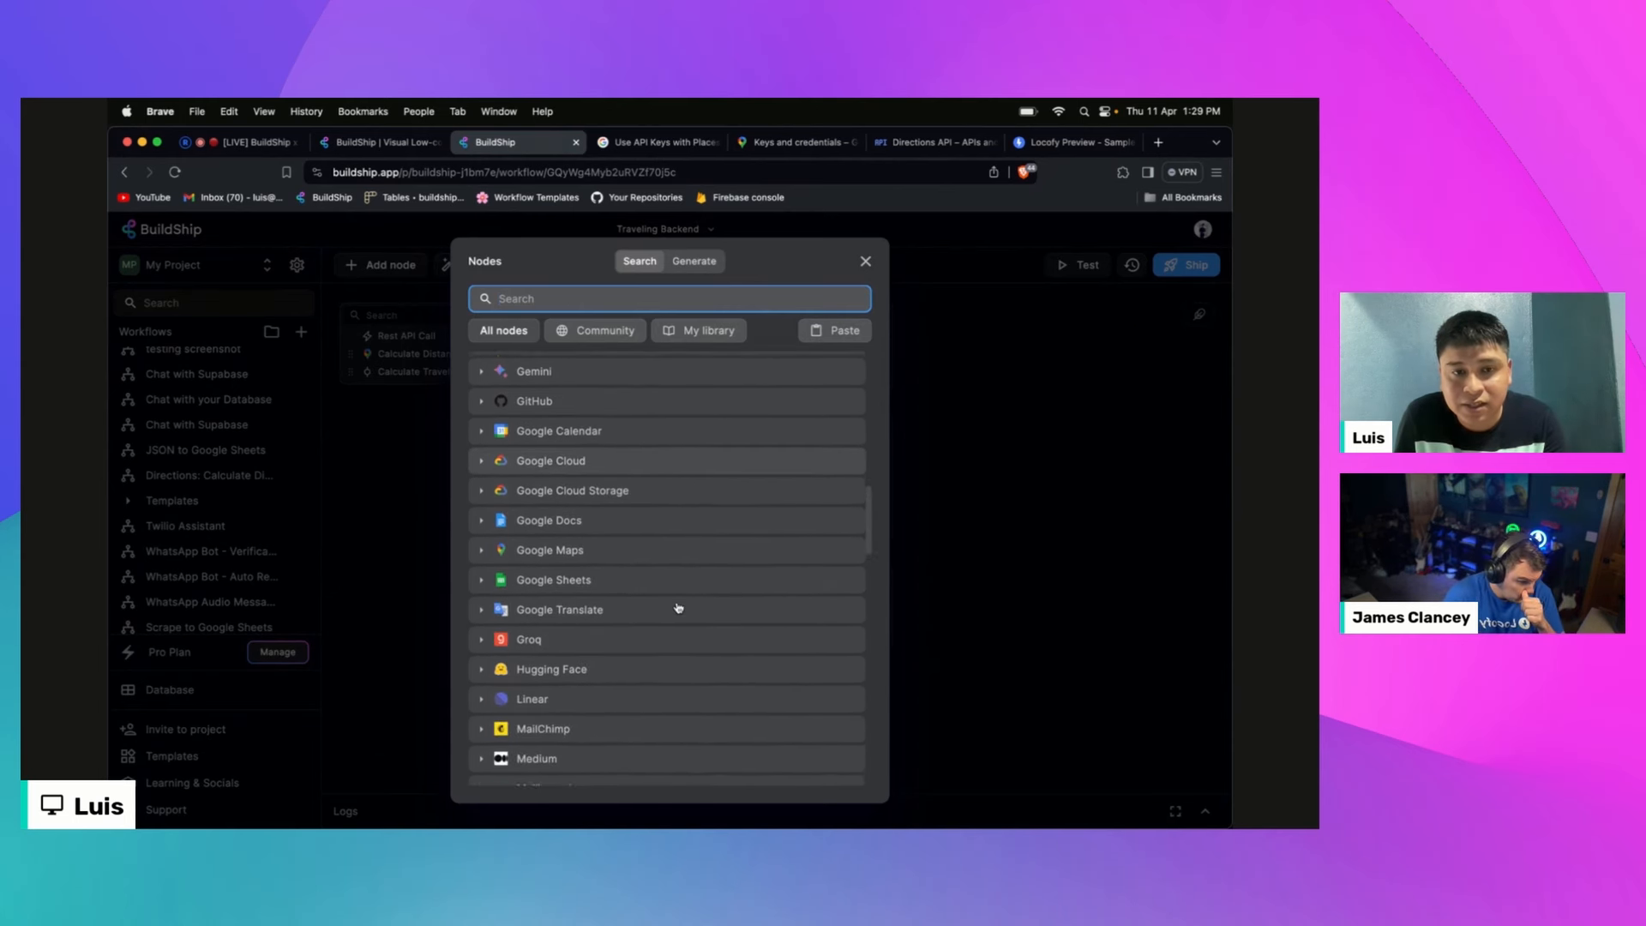
scroll(678, 607, down, 3)
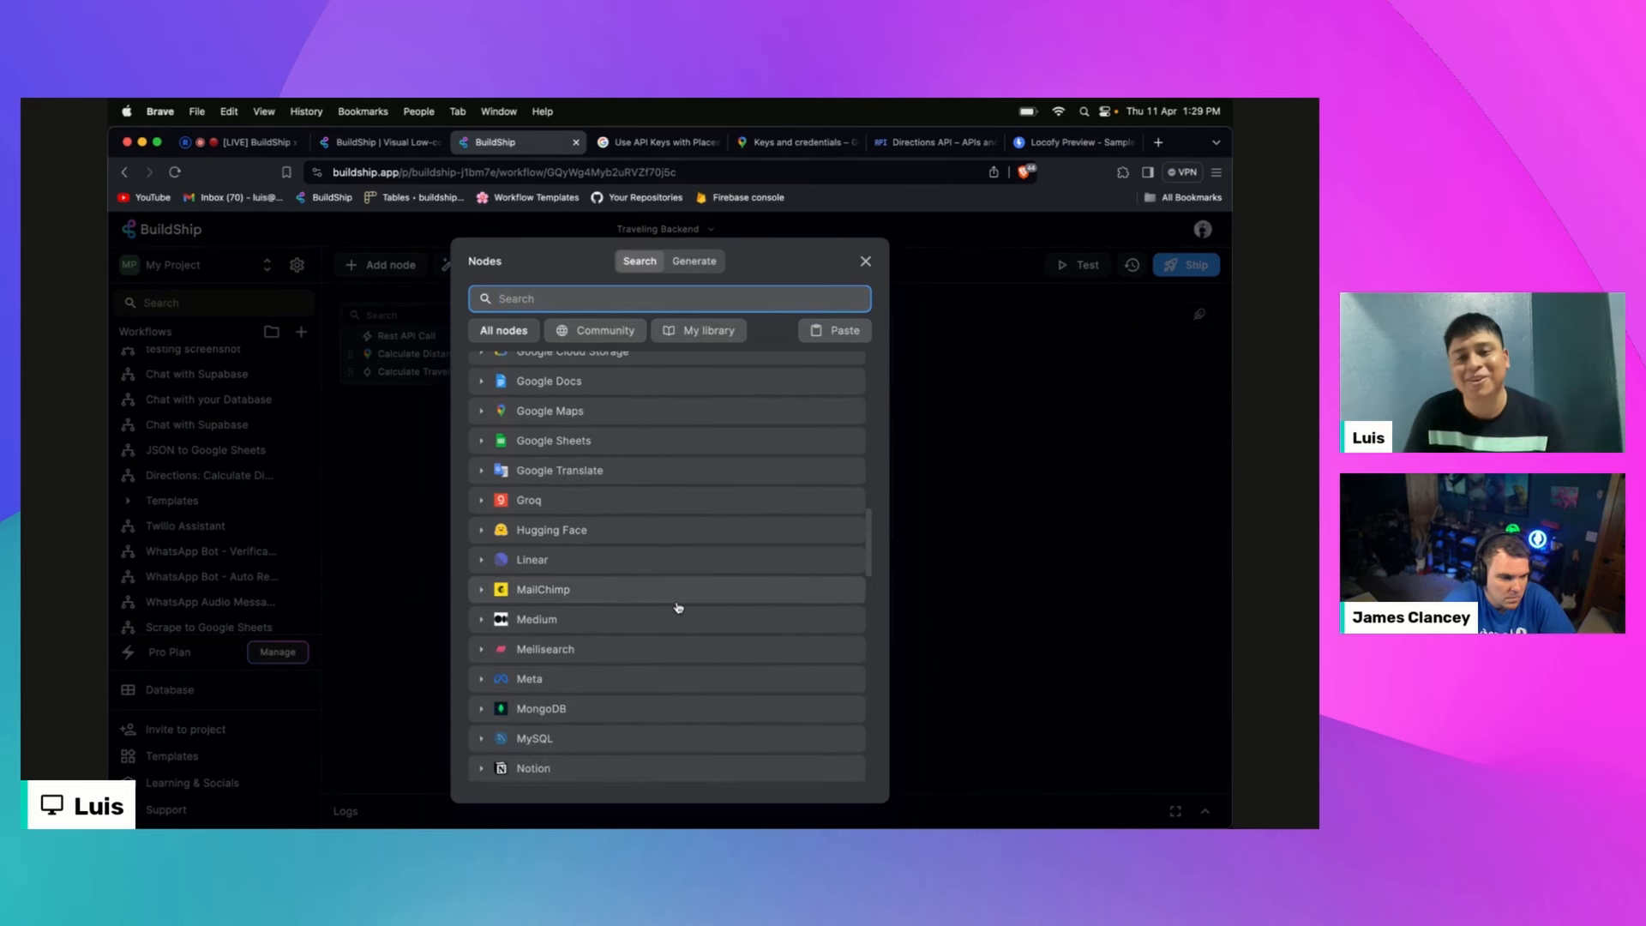
scroll(678, 607, down, 10)
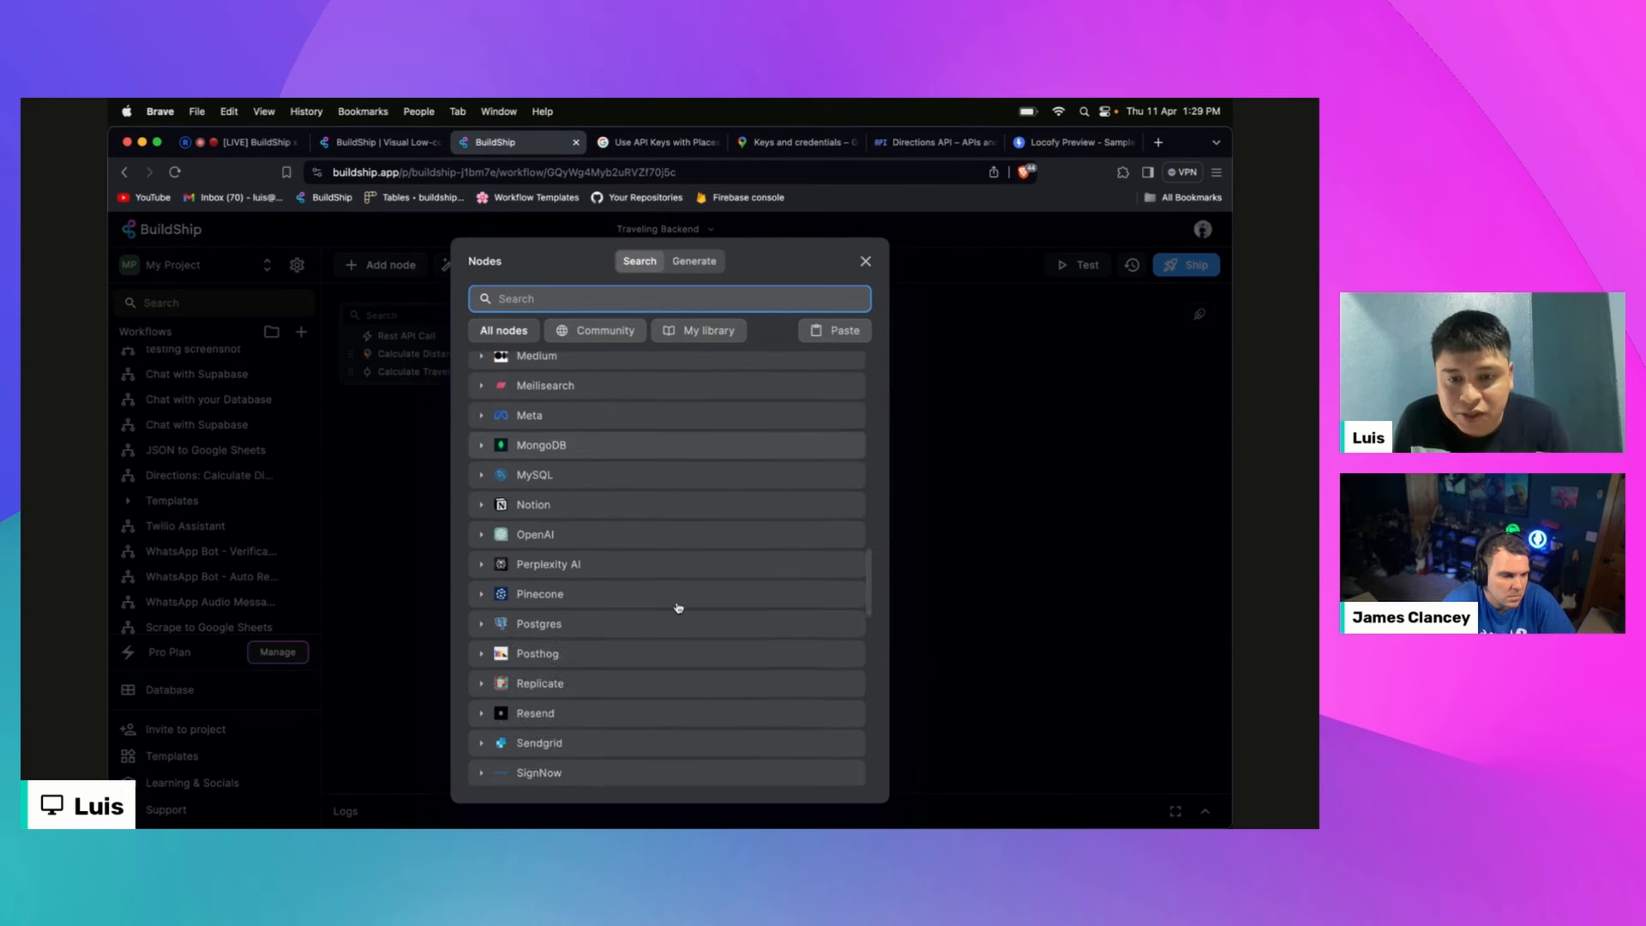
scroll(678, 607, down, 3)
scroll(678, 607, up, 15)
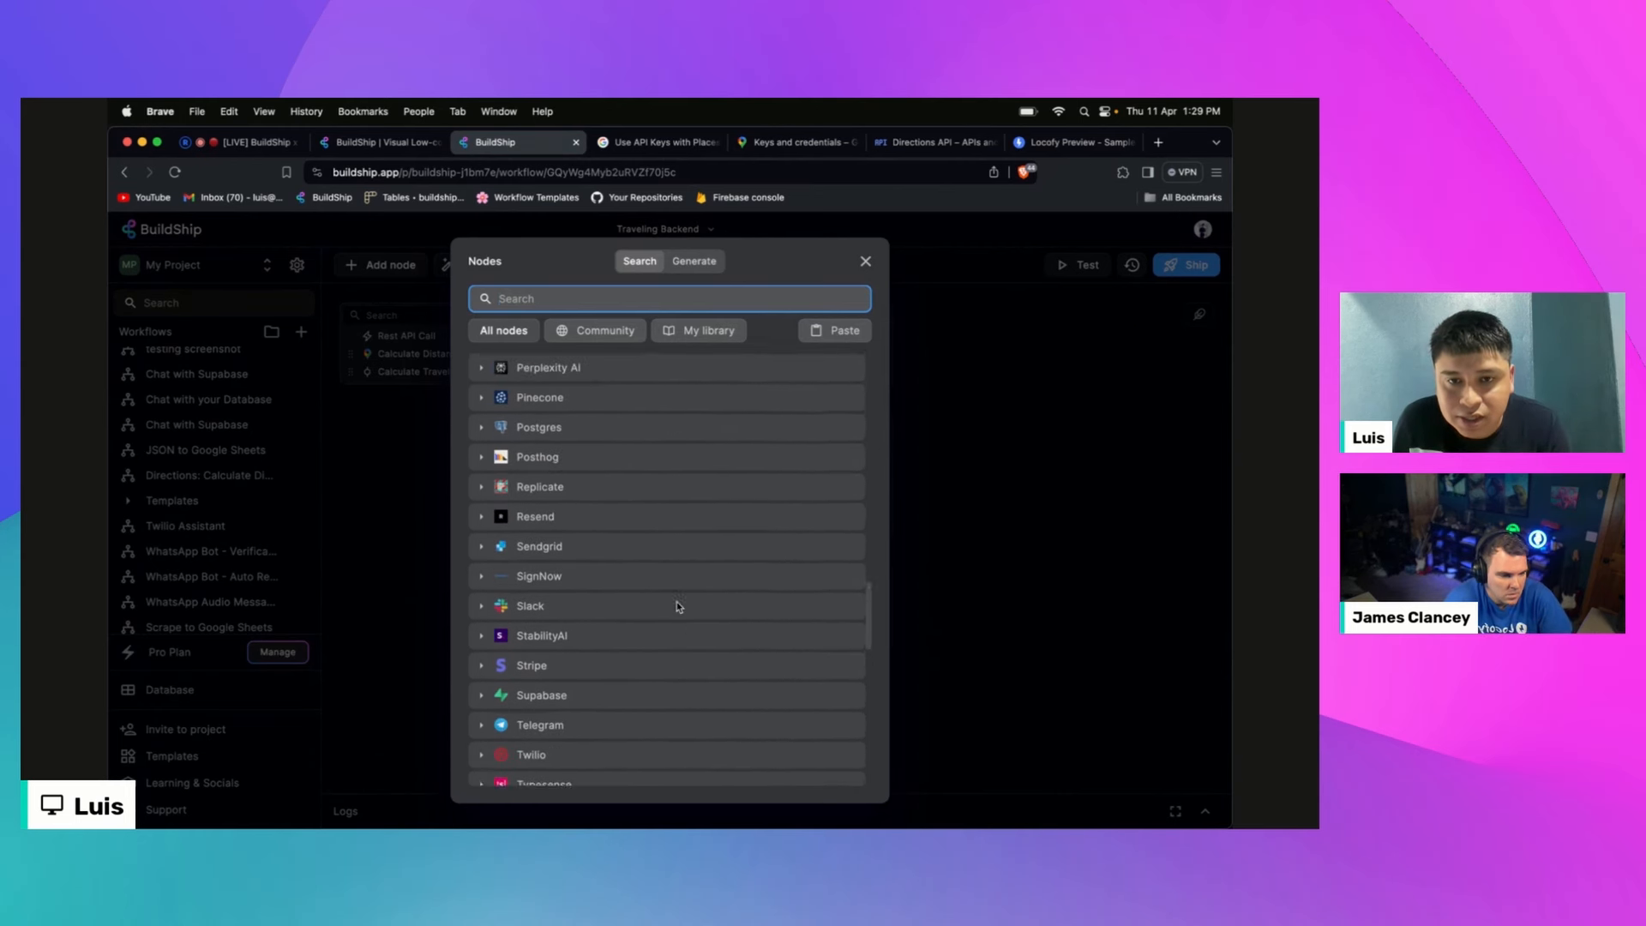
scroll(678, 607, up, 7)
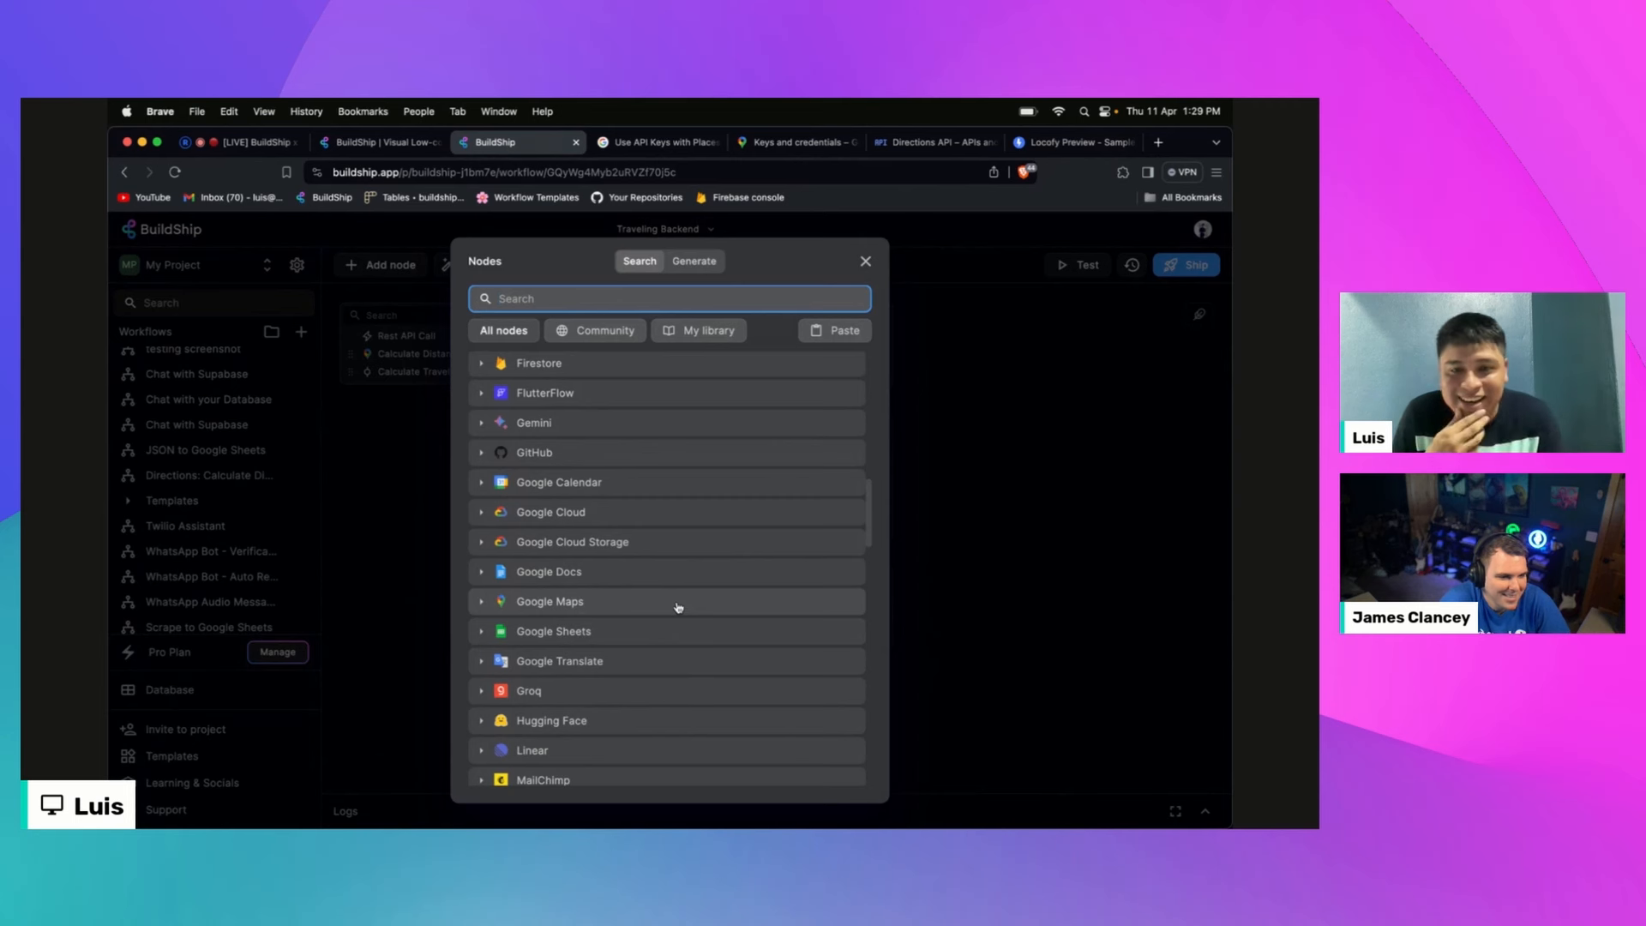
click(593, 608)
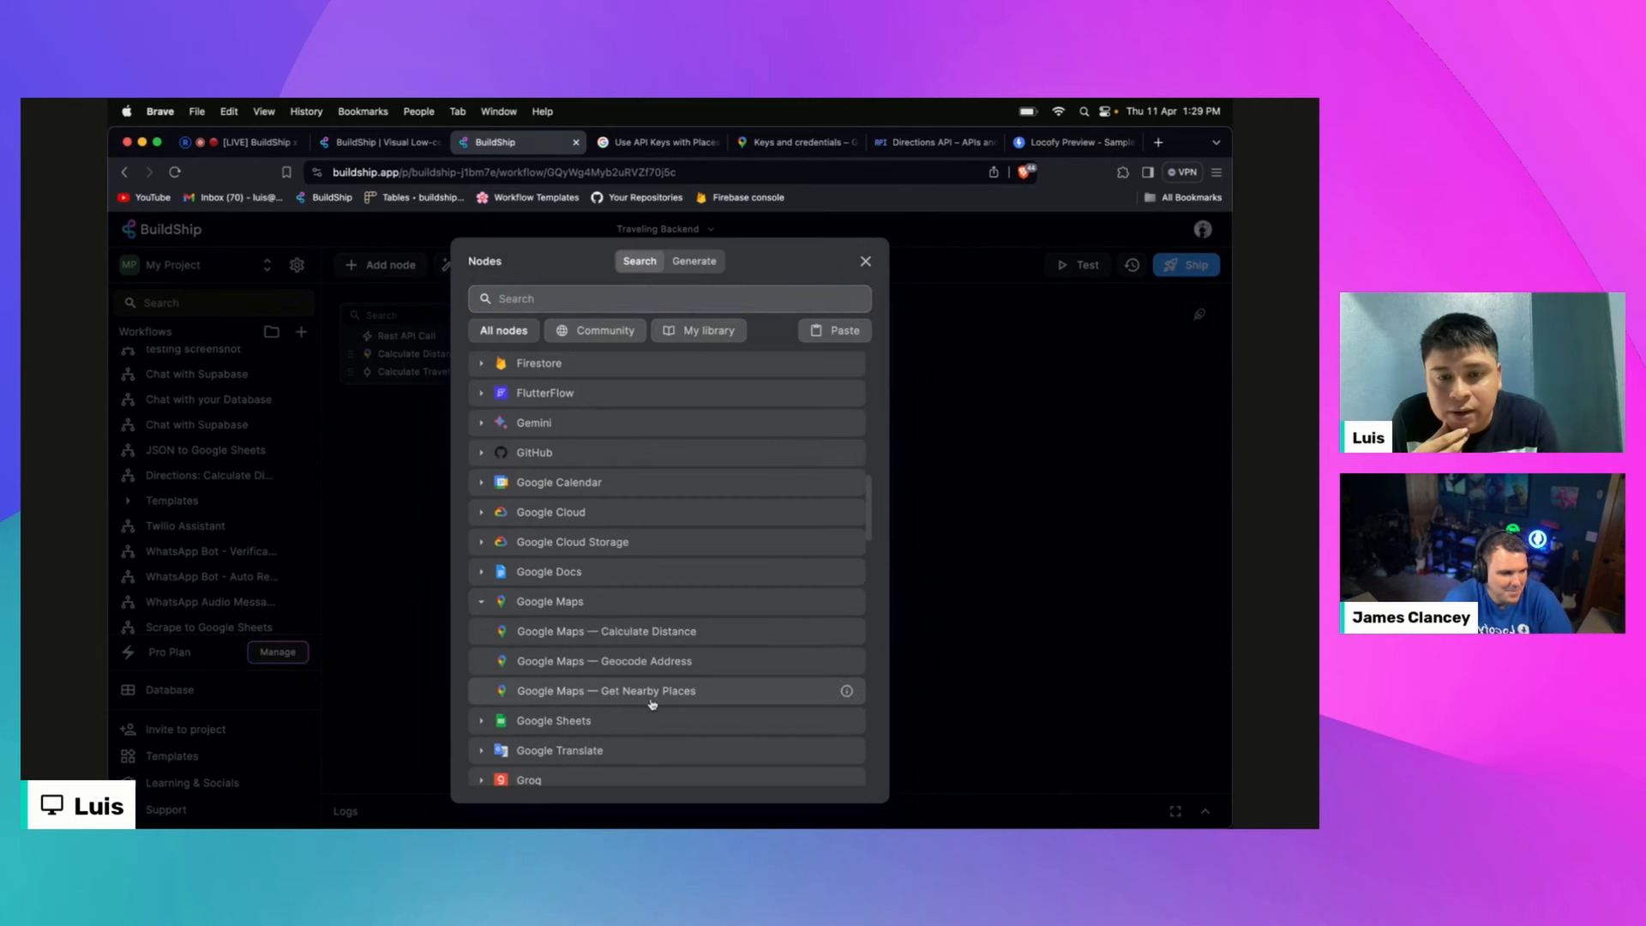
click(800, 695)
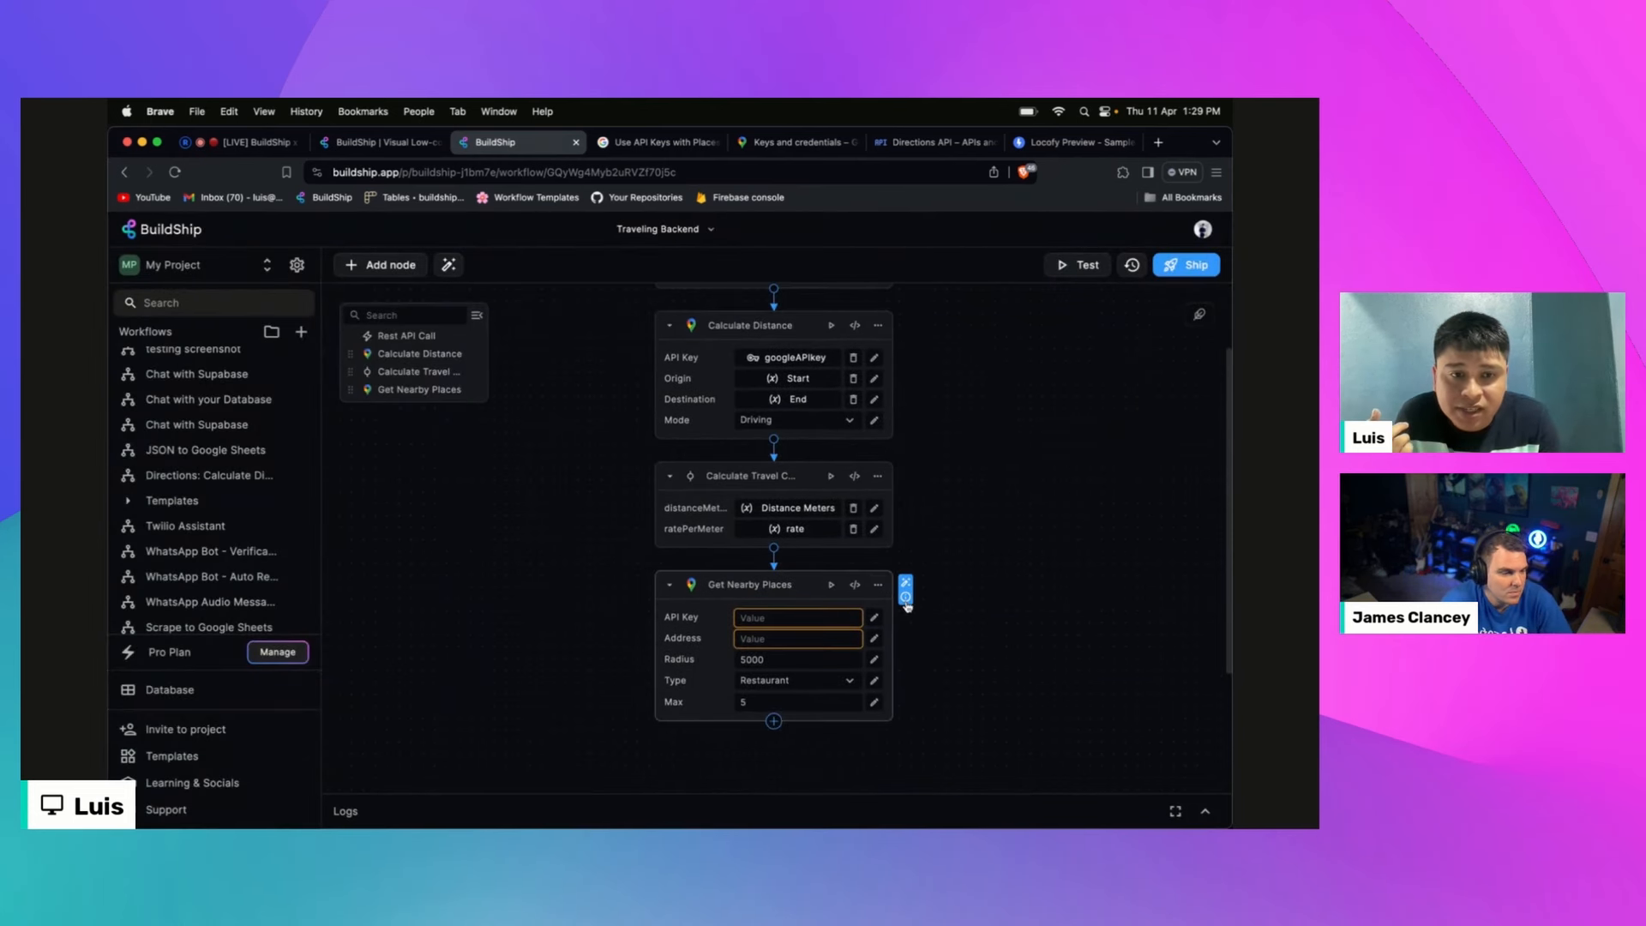
Step: Review the Get Nearby Places node's info and assign the googleAPIkey secret to its API Key
click(906, 599)
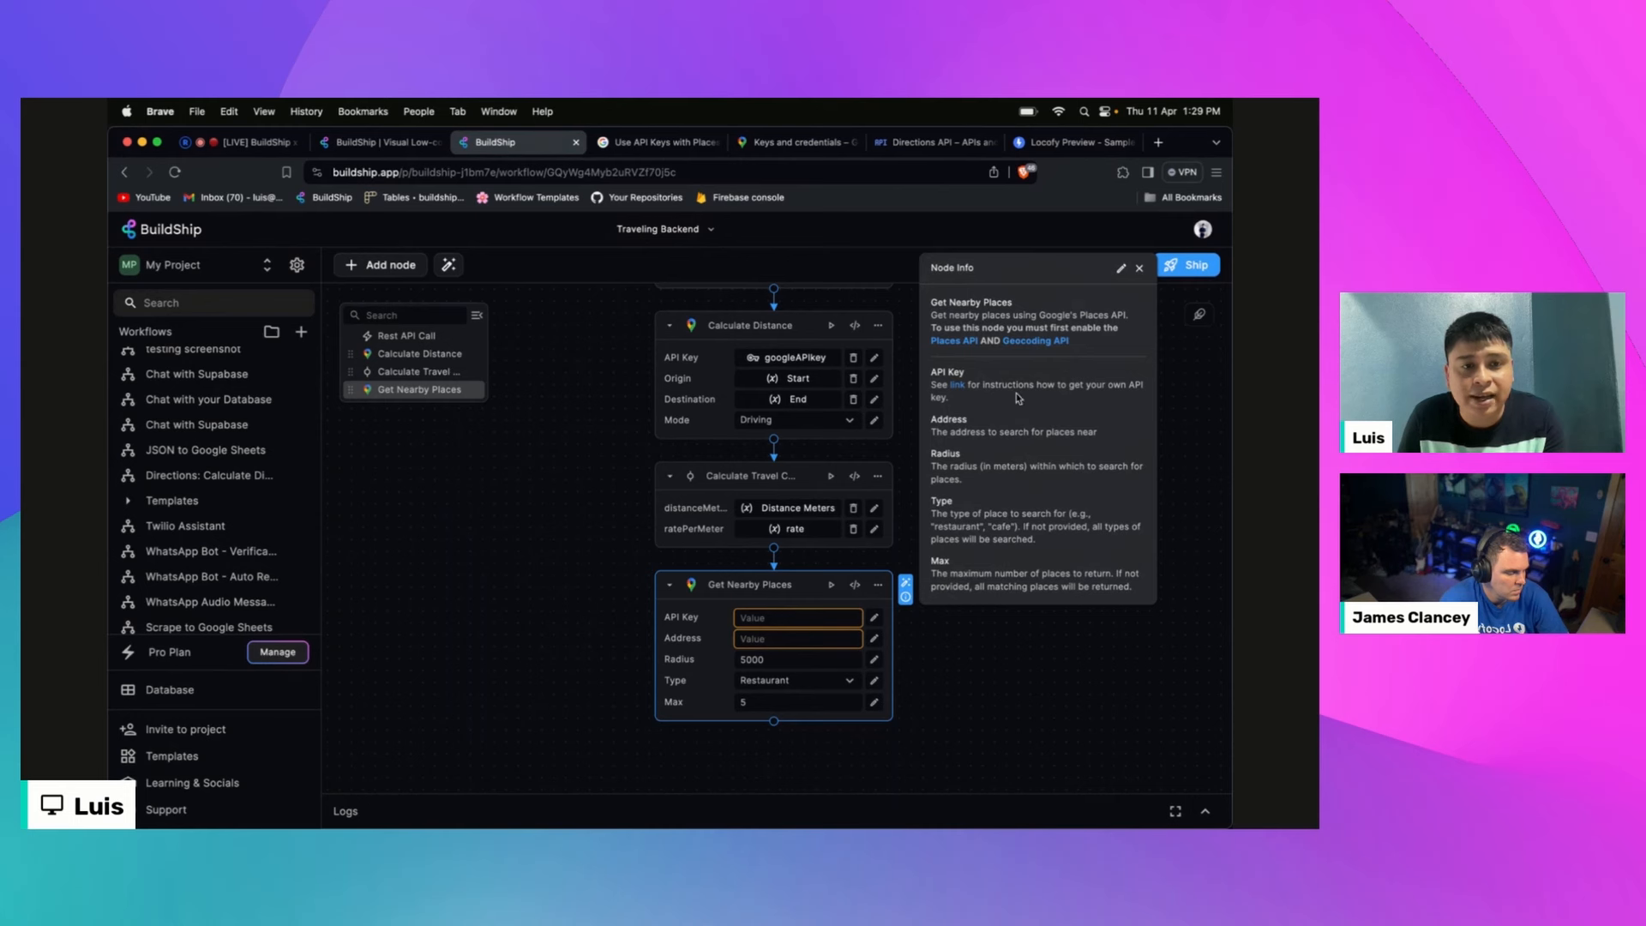
click(997, 689)
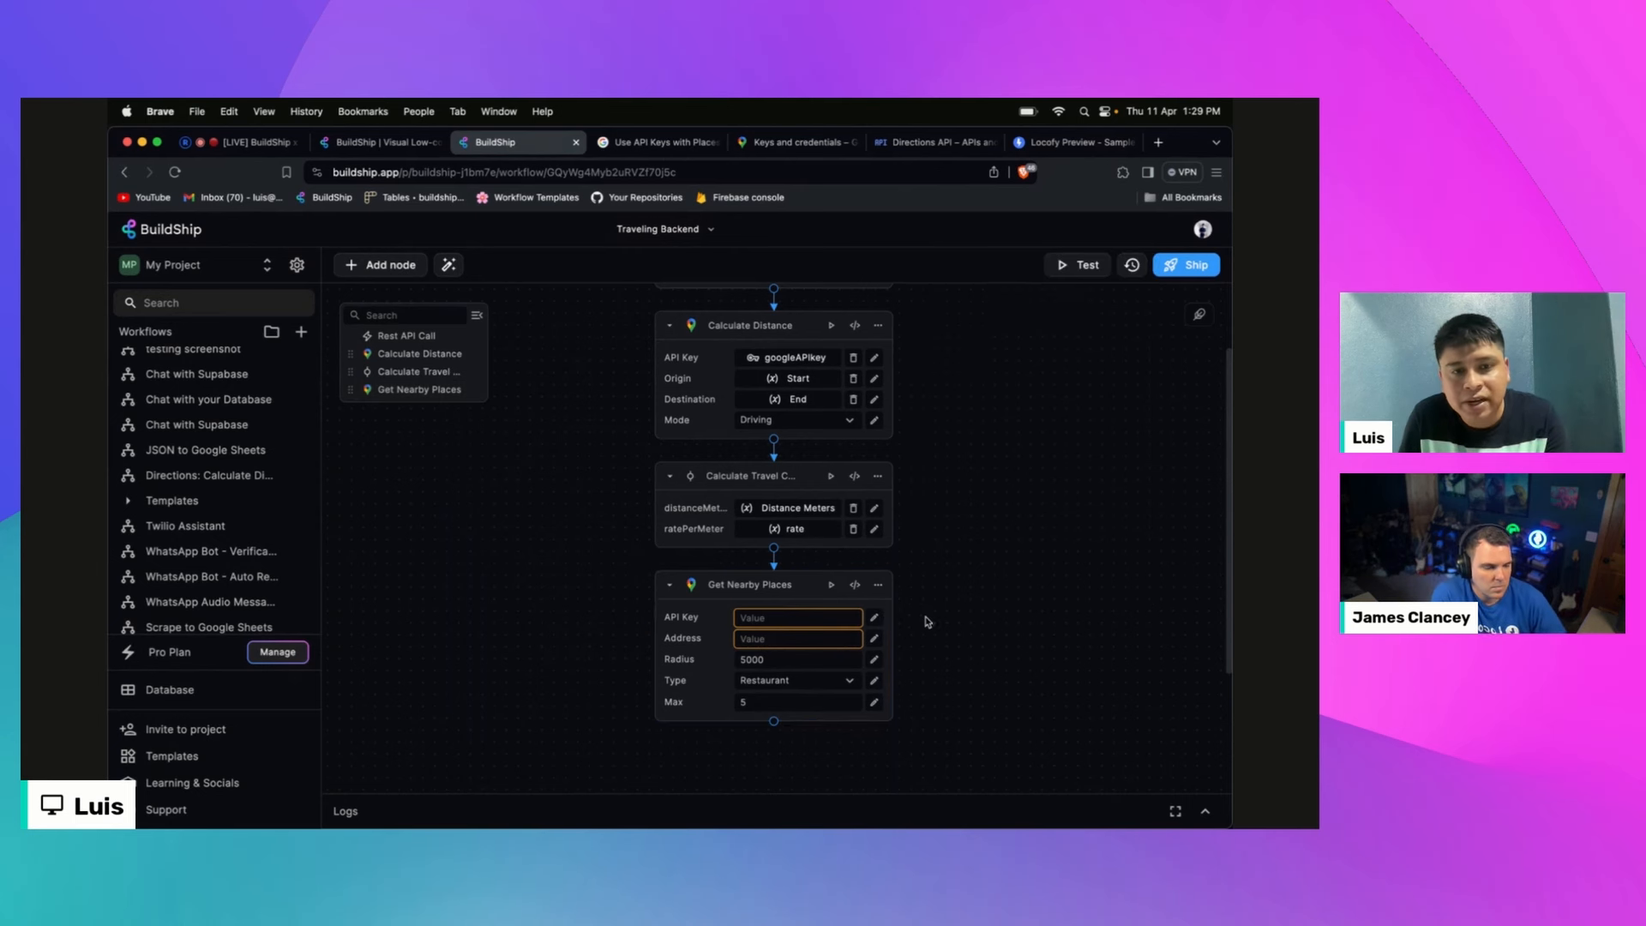
click(876, 618)
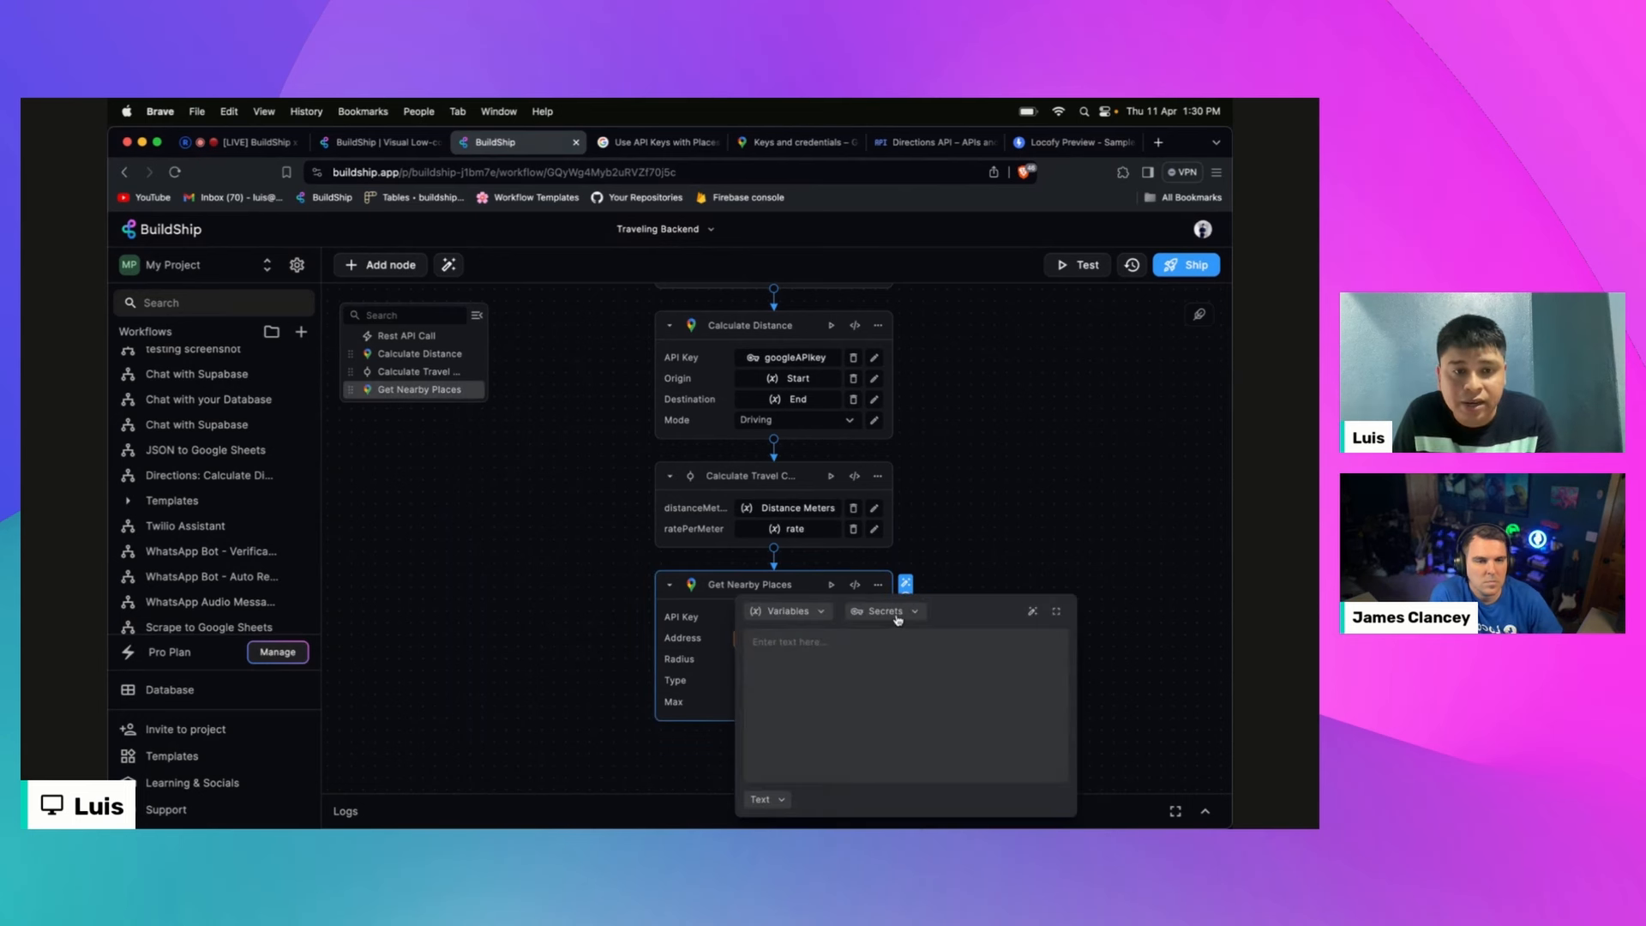
click(896, 613)
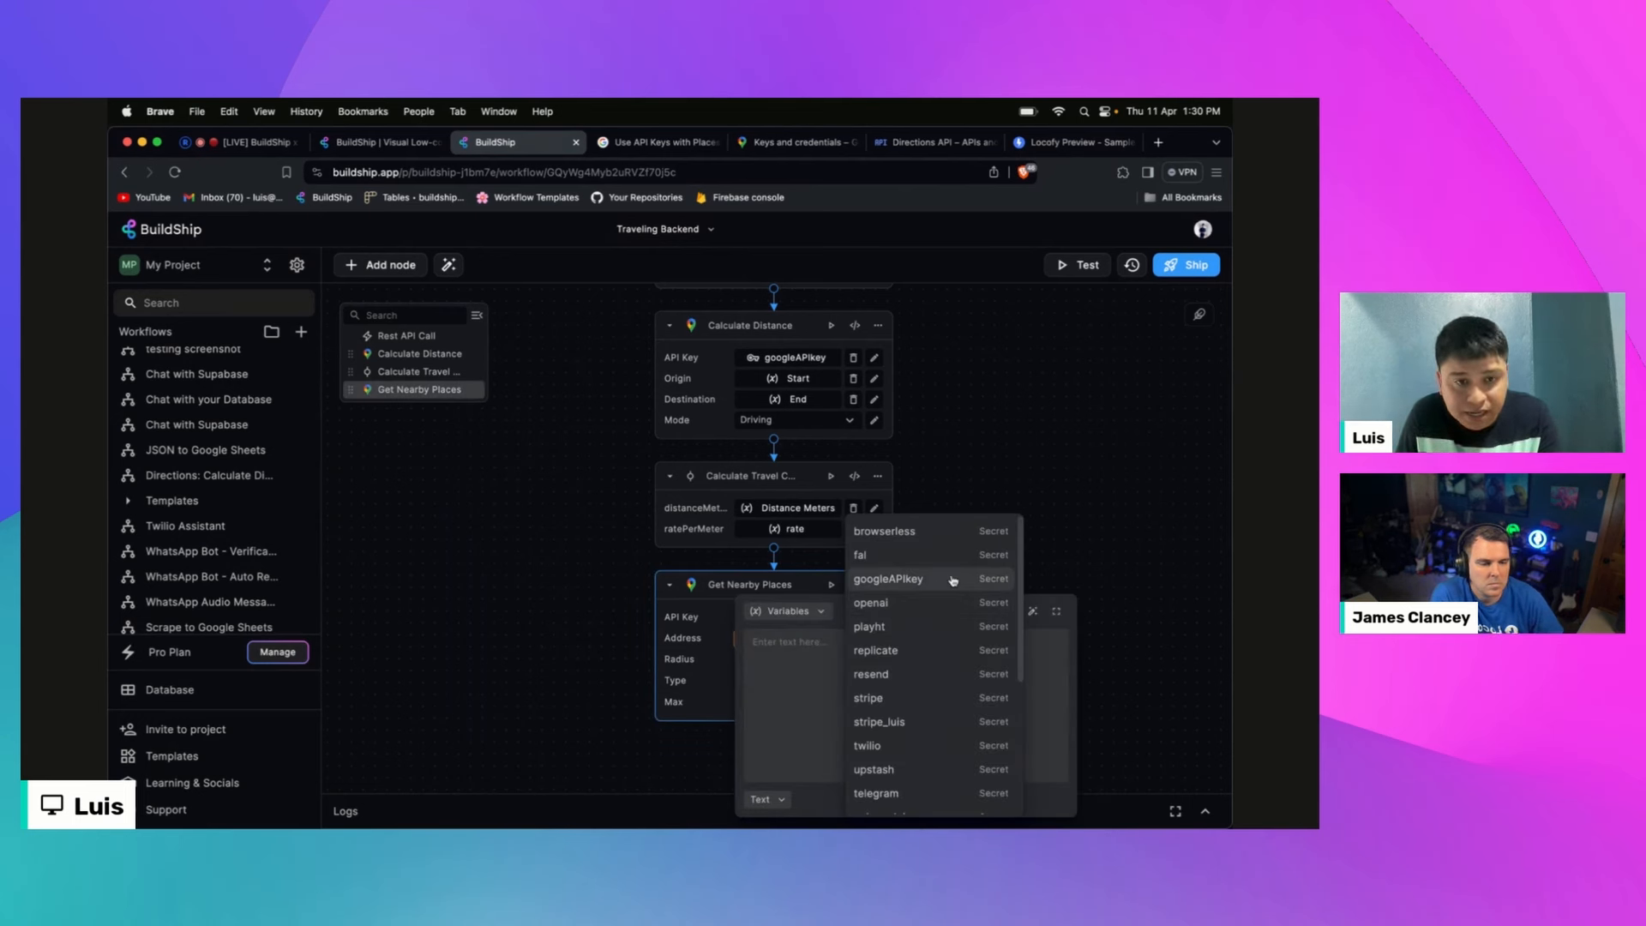
click(923, 584)
click(1026, 460)
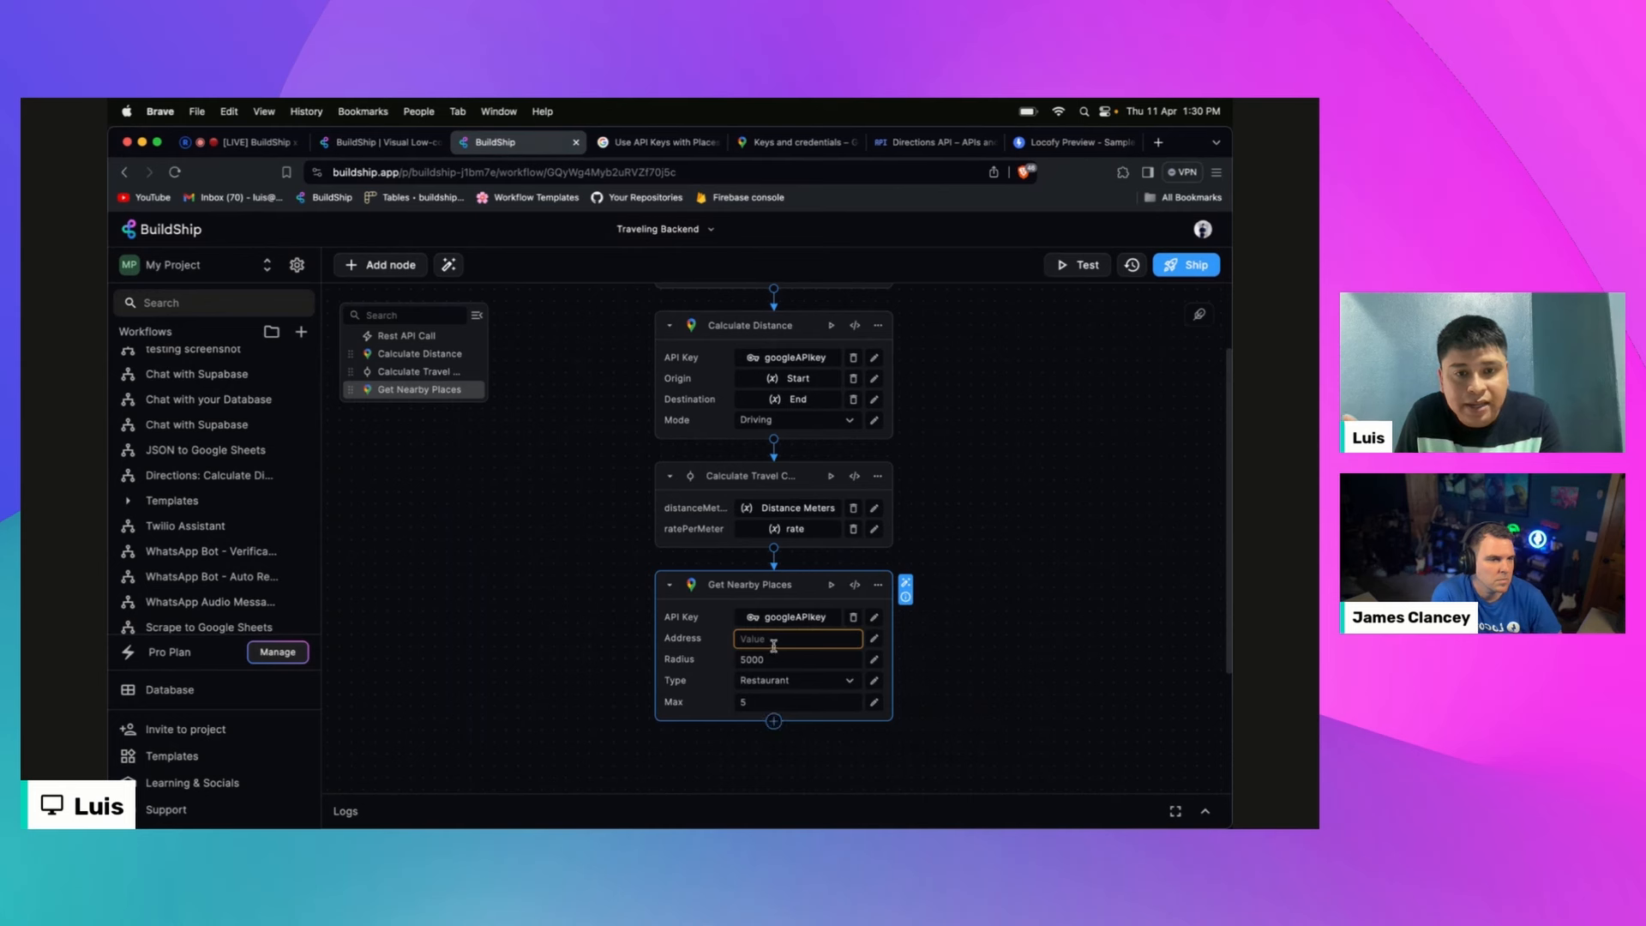
Step: Link the Get Nearby Places node's Address to the End variable from the request body
mouse_move(669, 644)
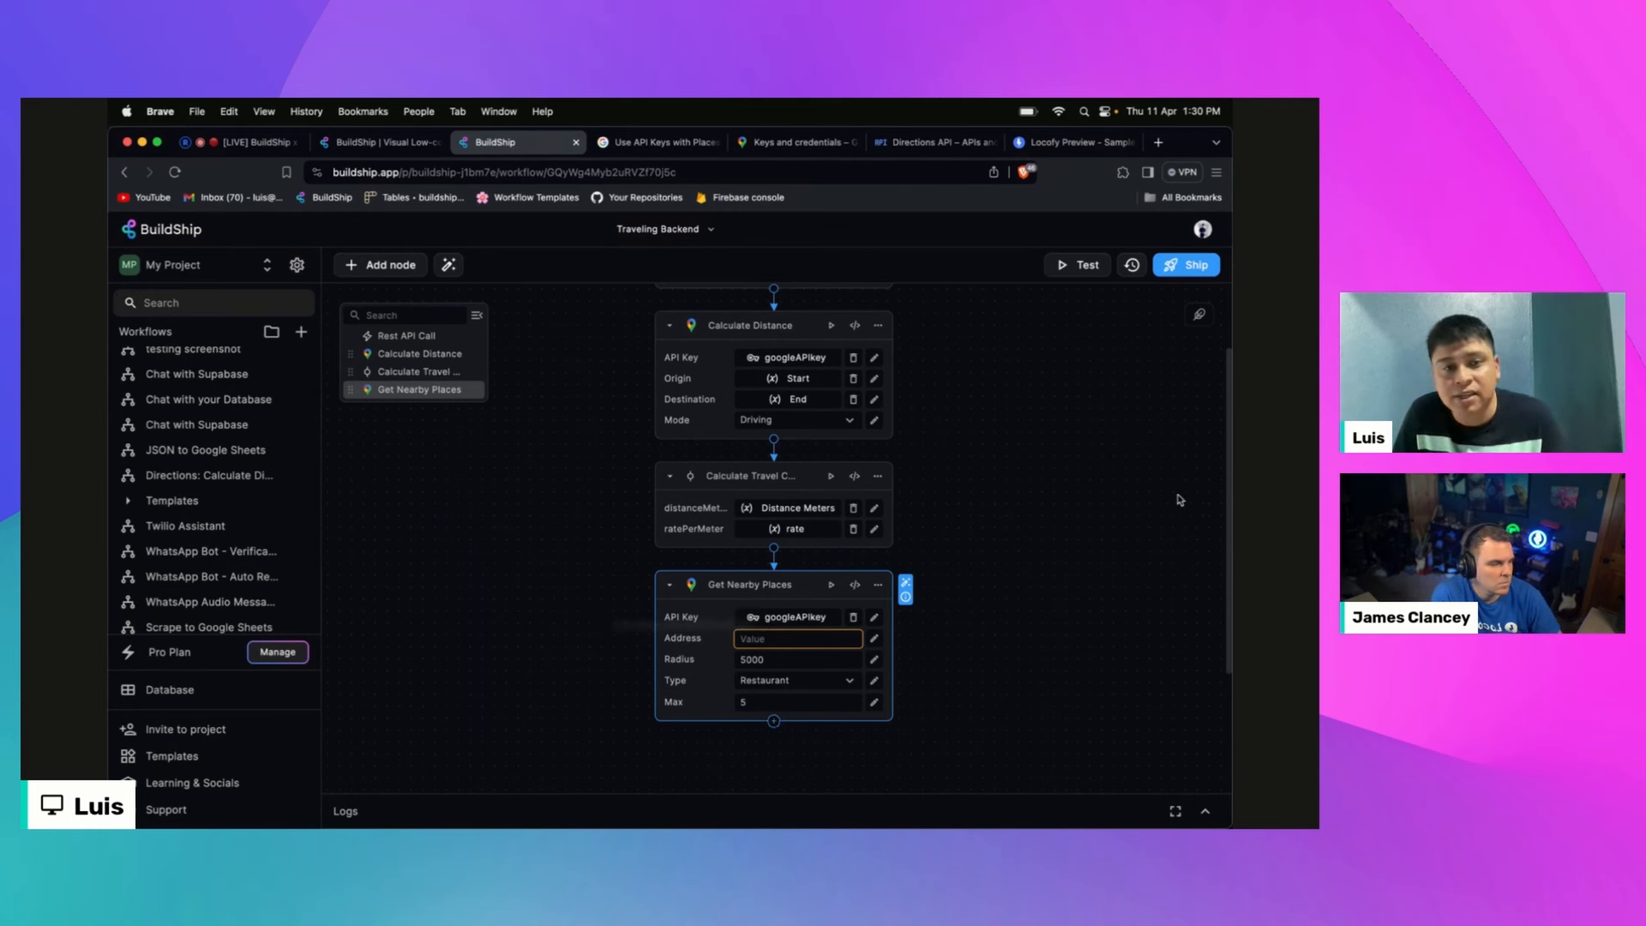
click(875, 641)
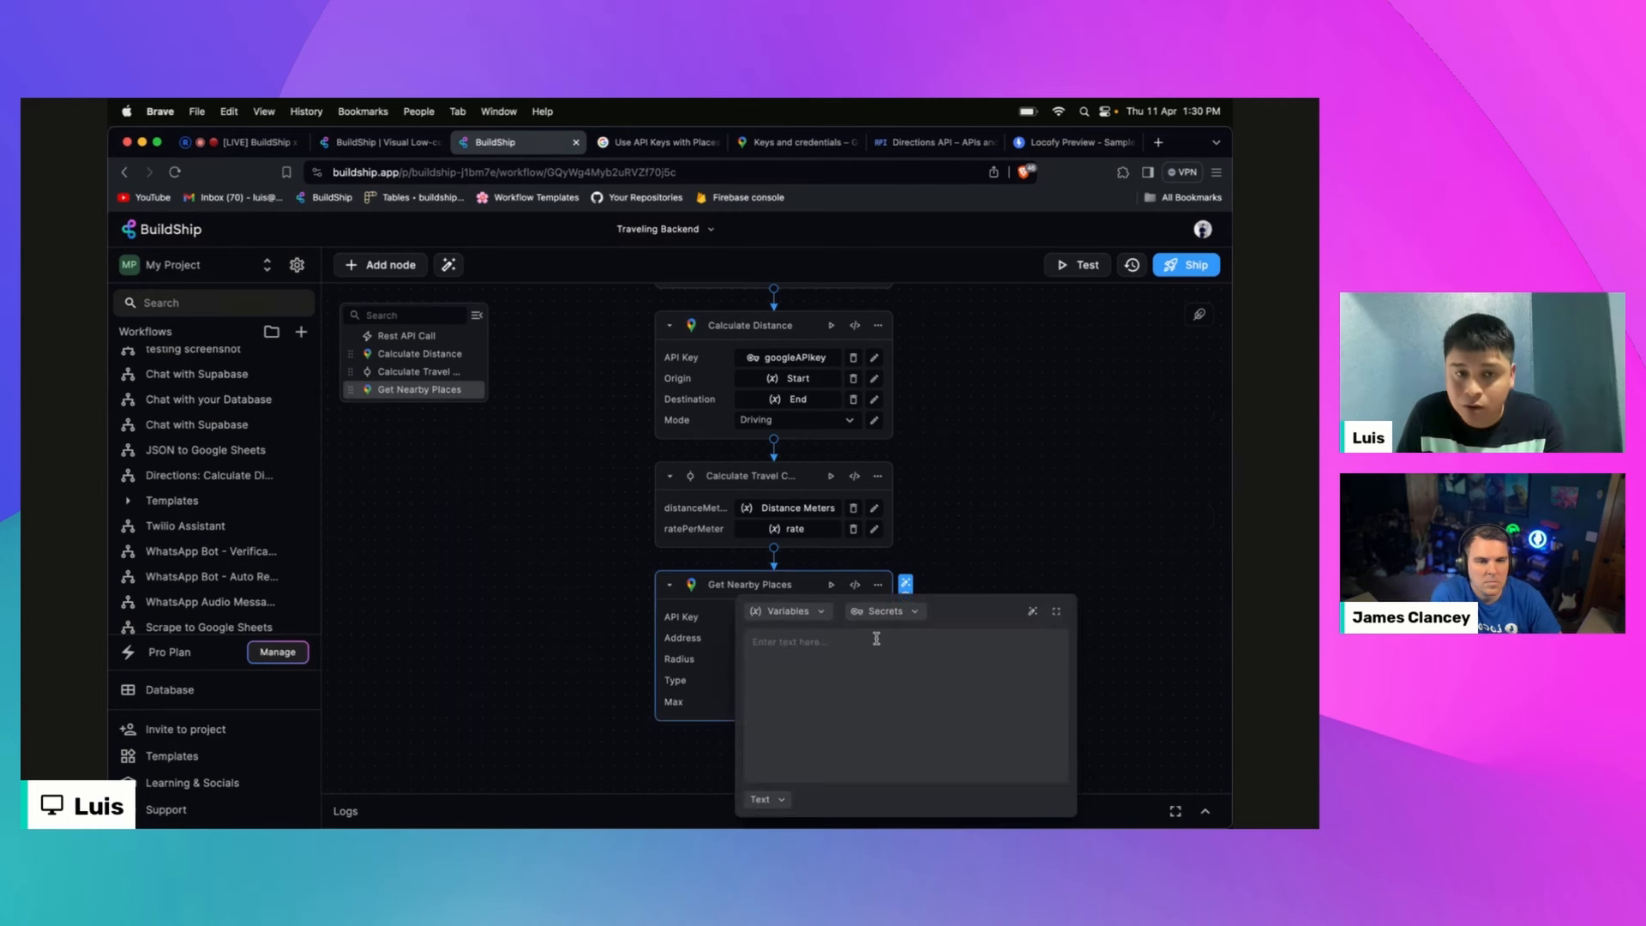
click(781, 613)
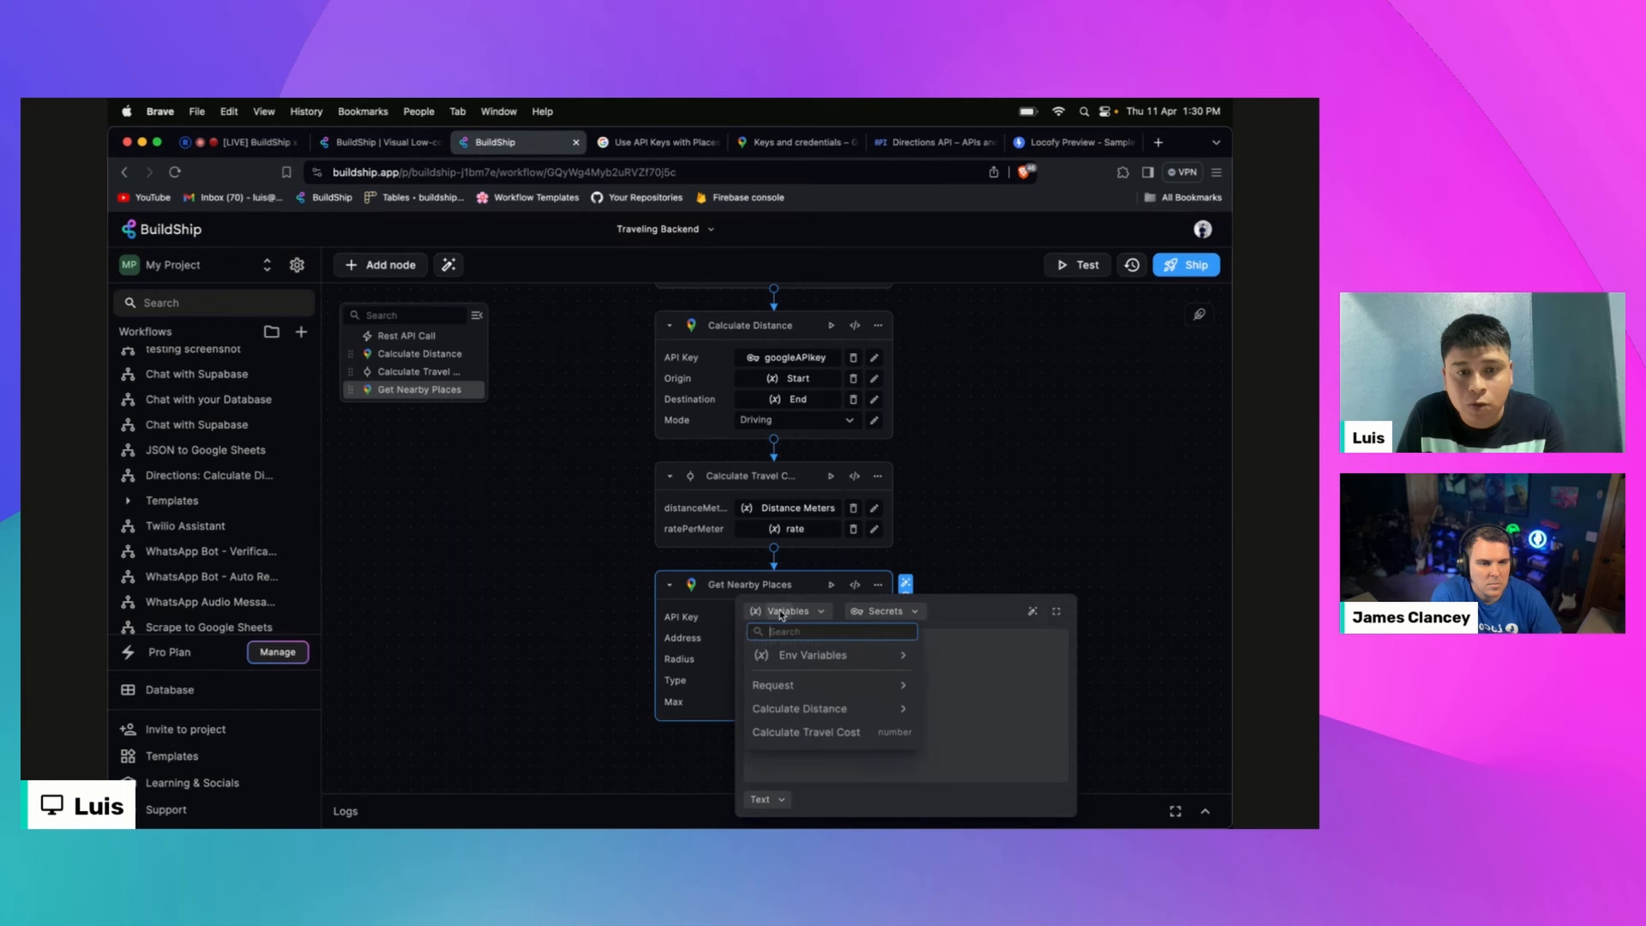
click(818, 685)
click(845, 712)
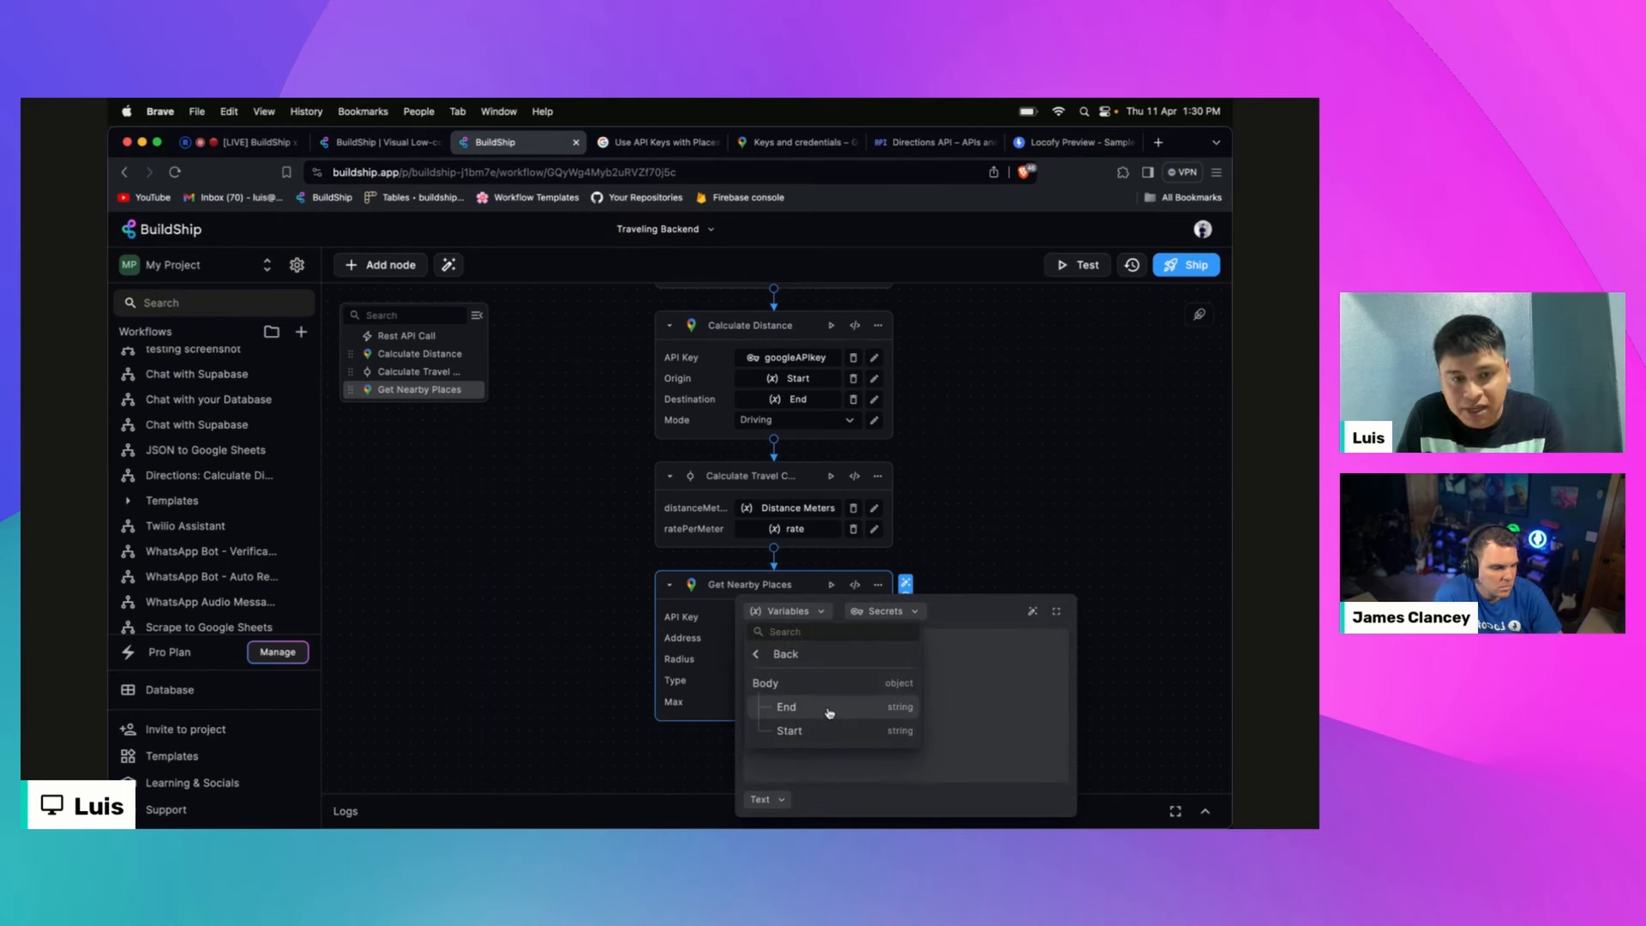
click(830, 710)
click(1106, 386)
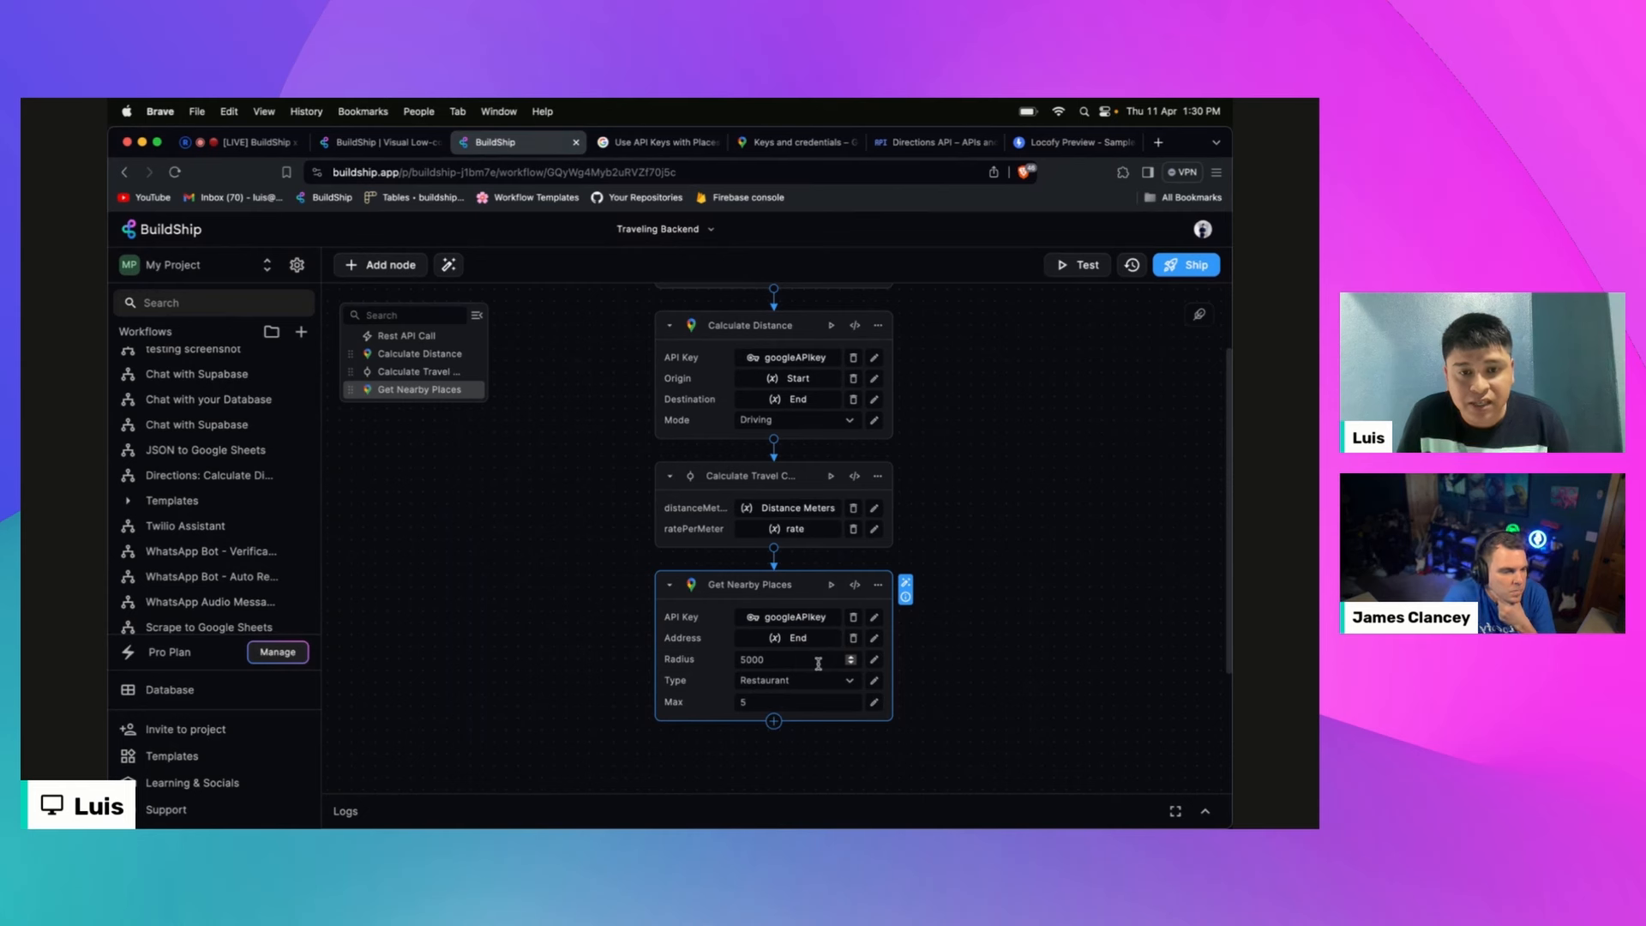
Step: Add Store and Hotel to the Get Nearby Places node's Type selection, keeping Restaurant selected
mouse_move(680, 662)
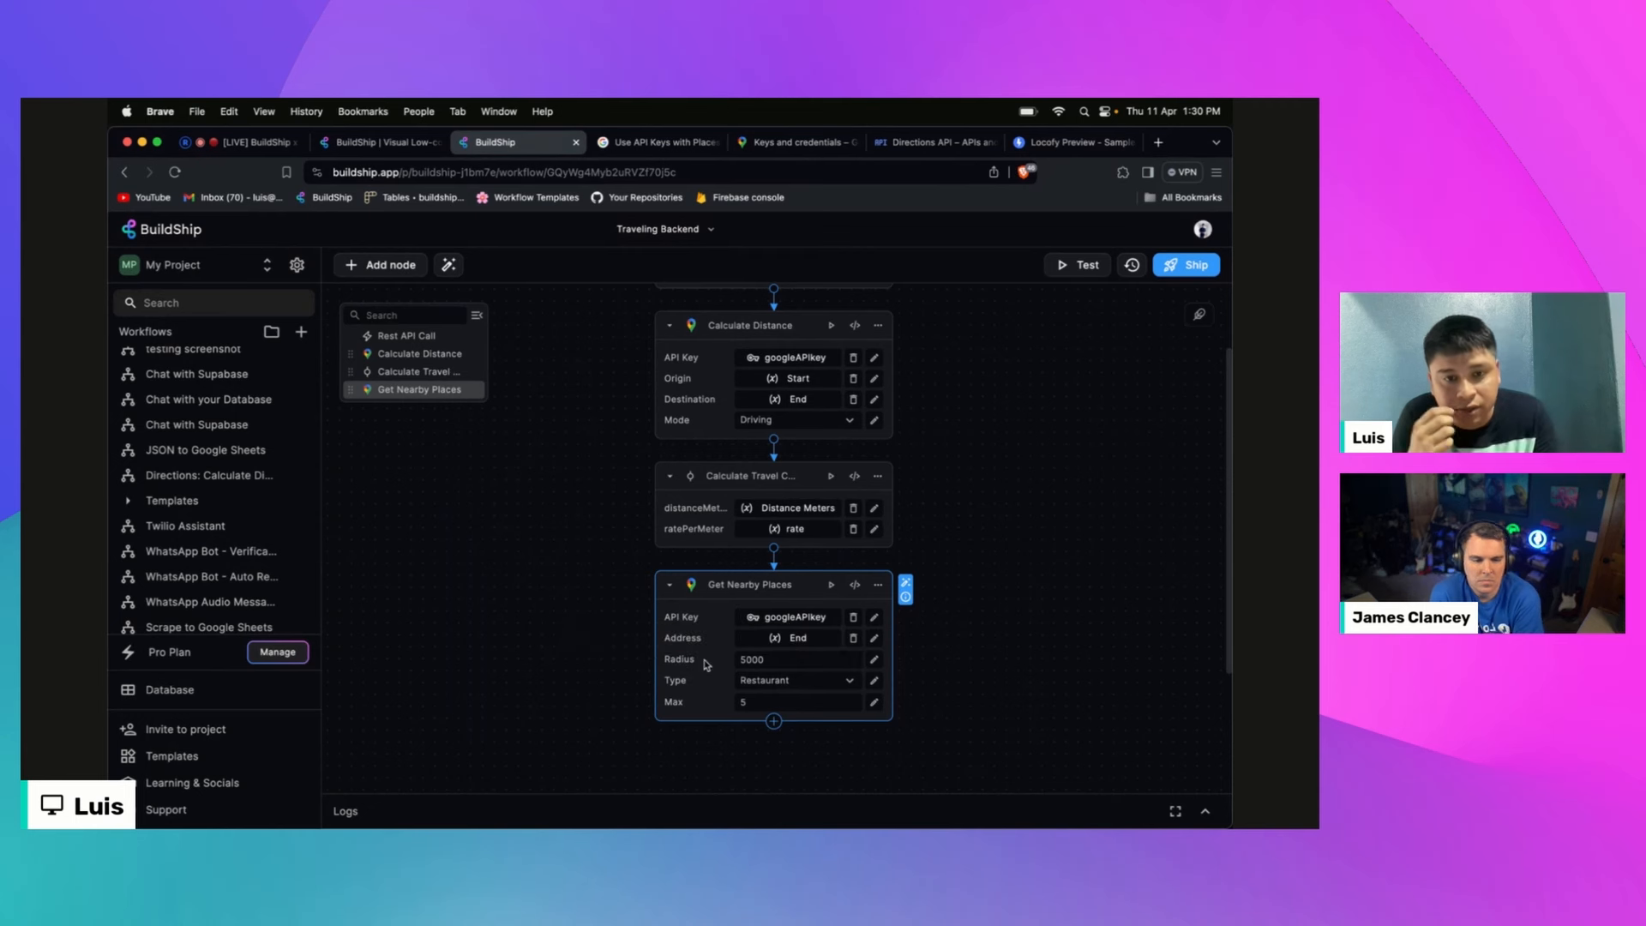
click(803, 680)
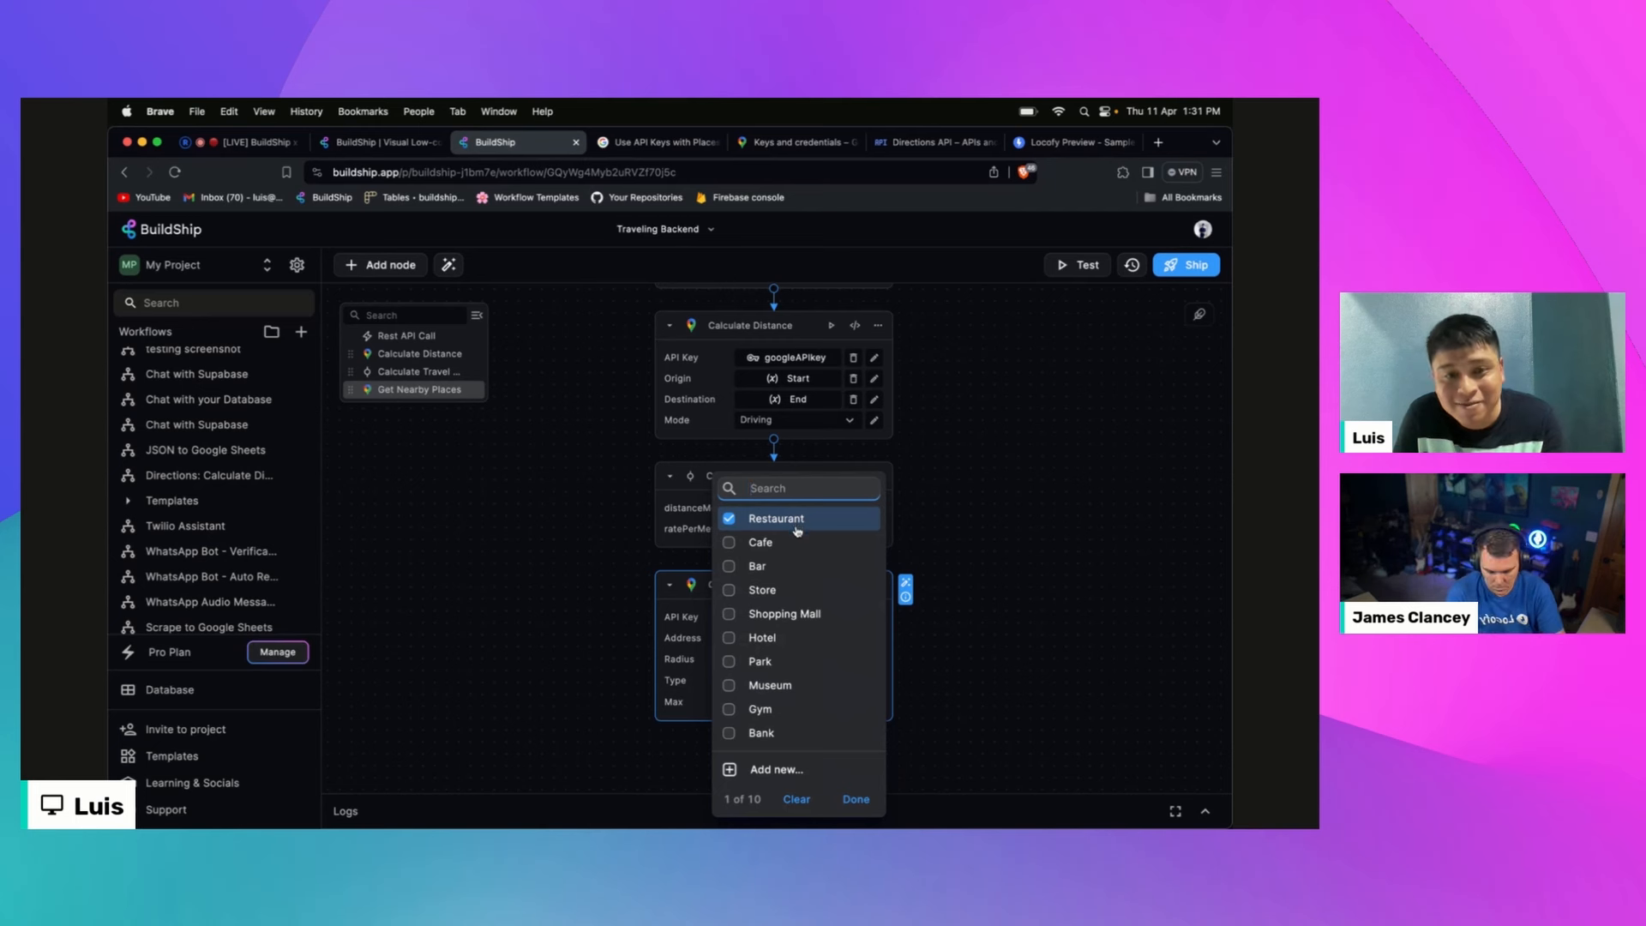
click(770, 592)
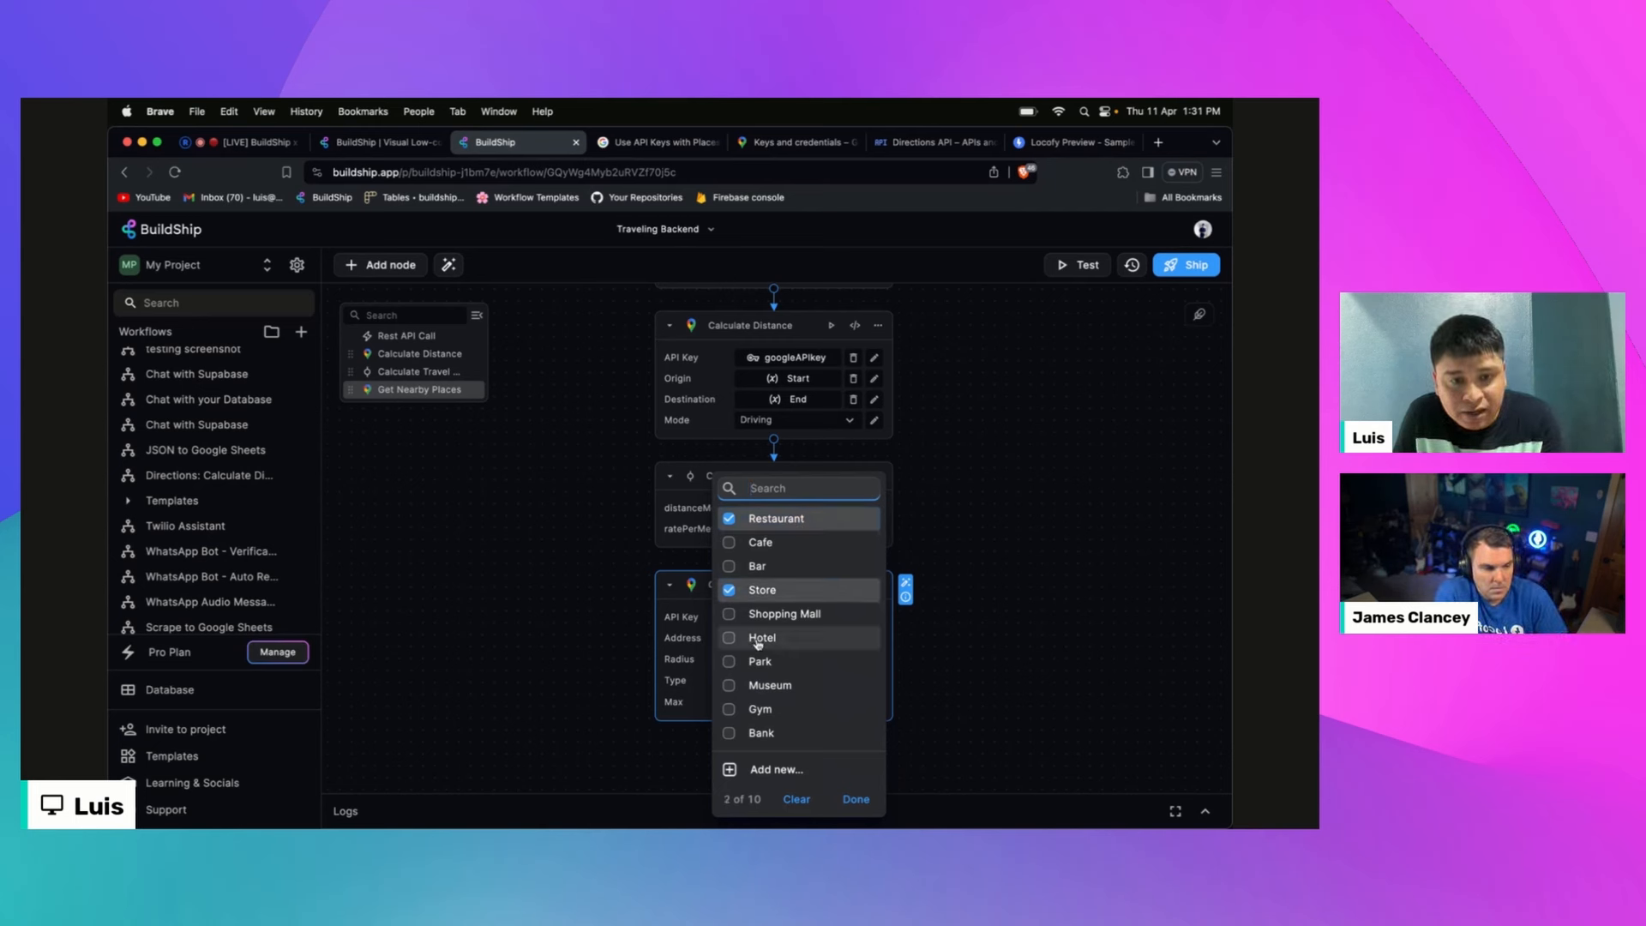
click(757, 642)
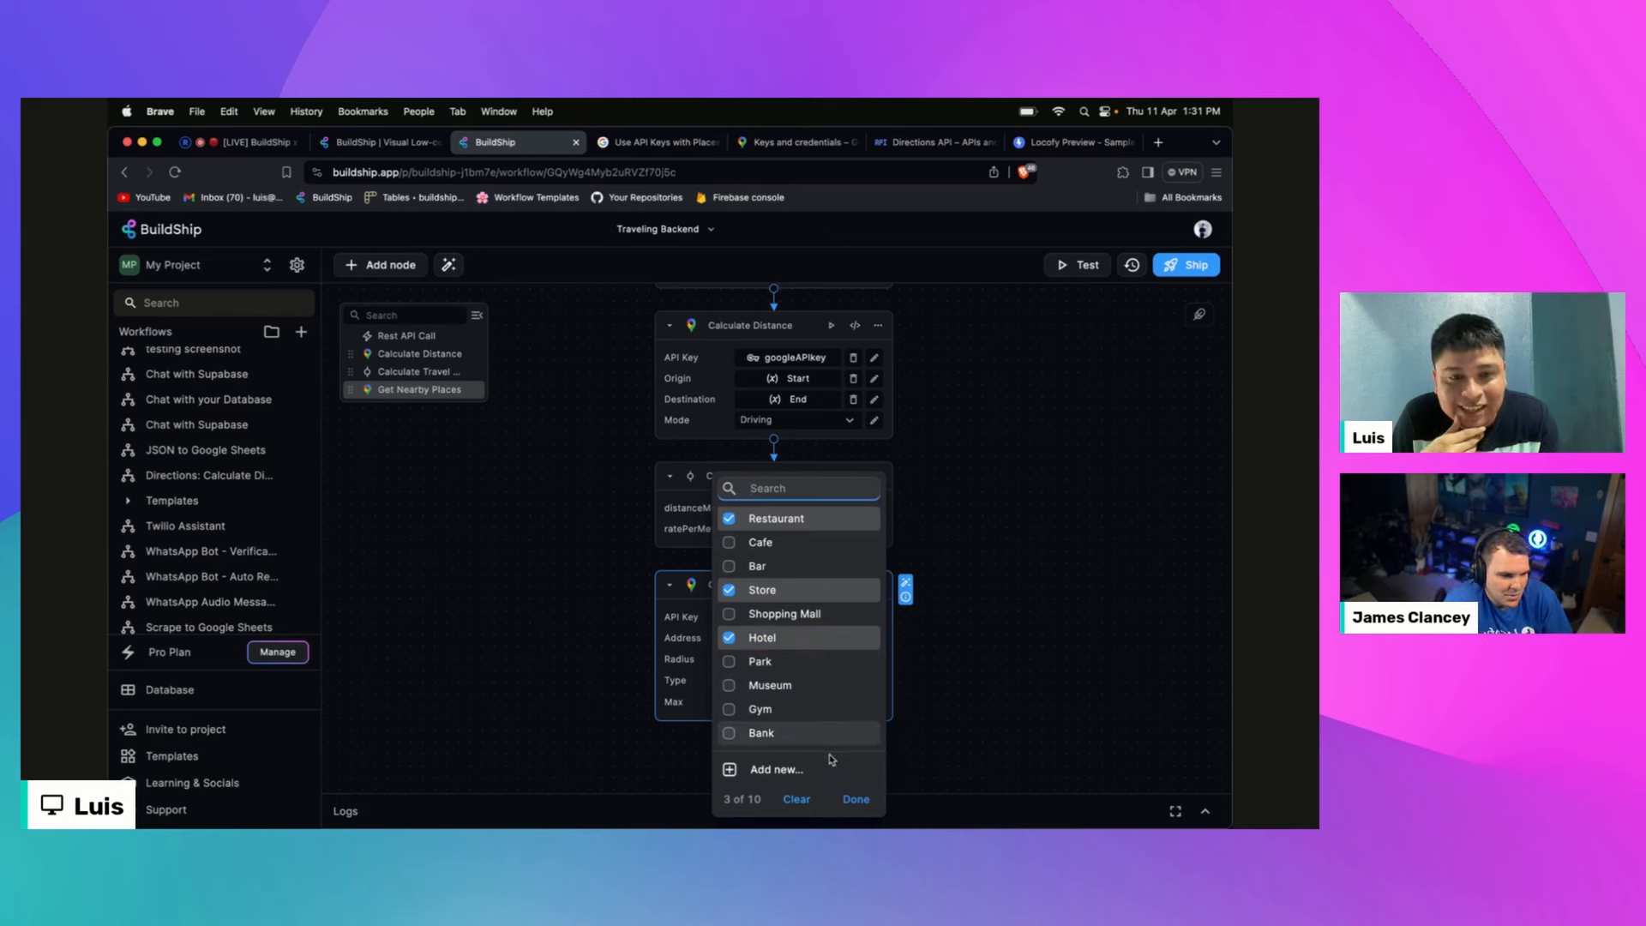
click(858, 798)
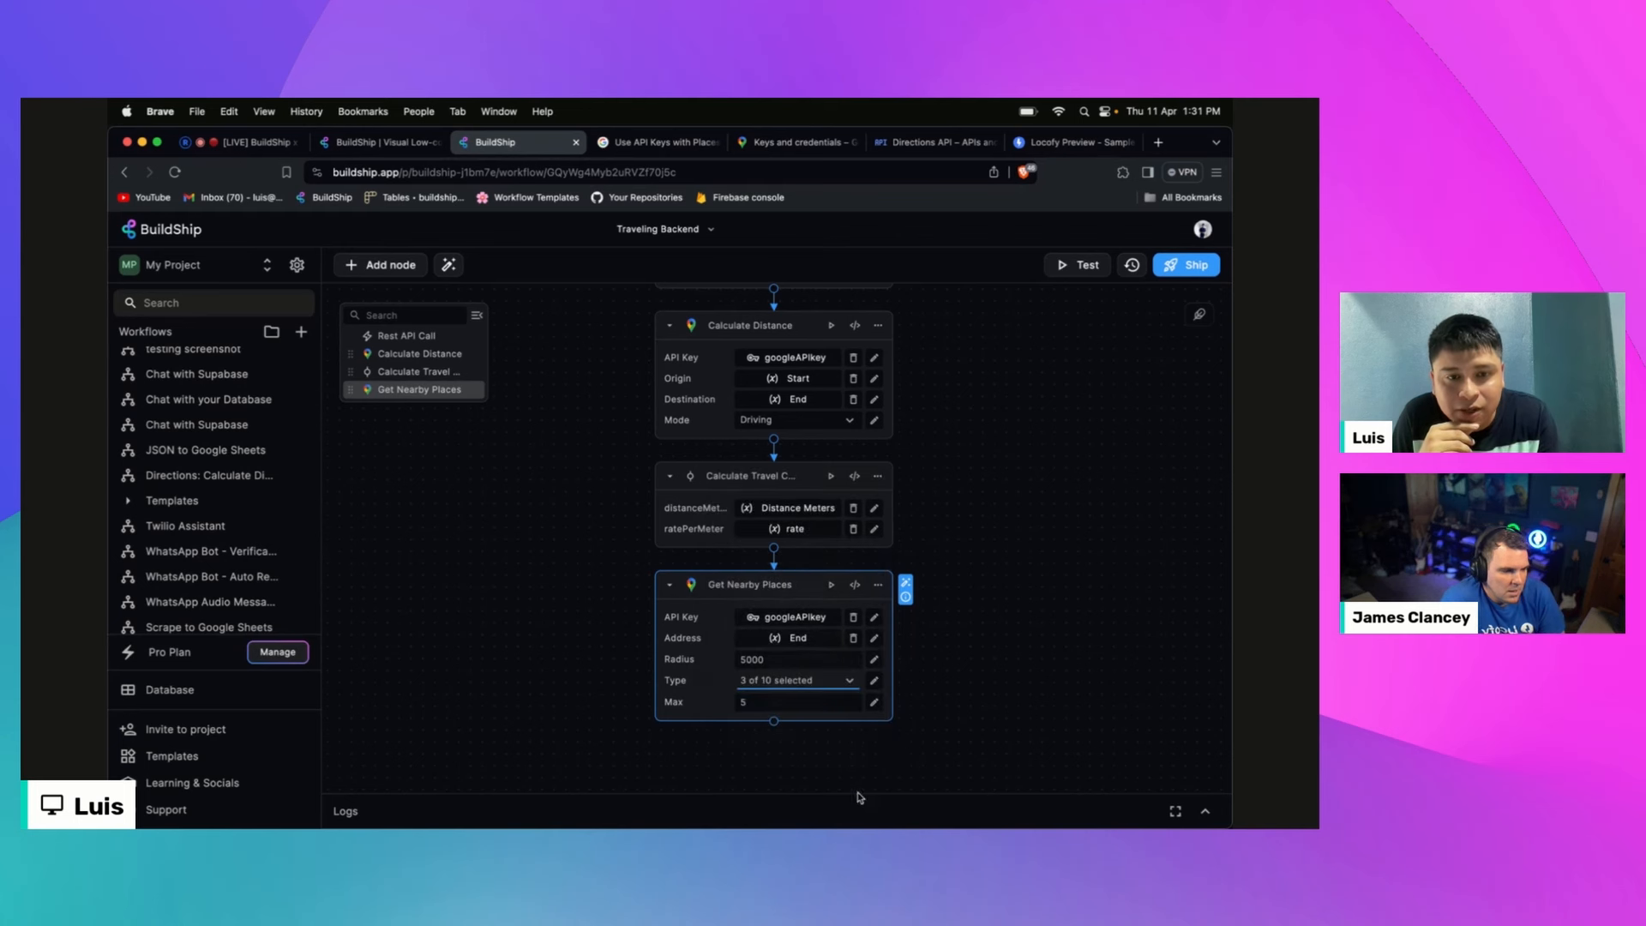
click(992, 658)
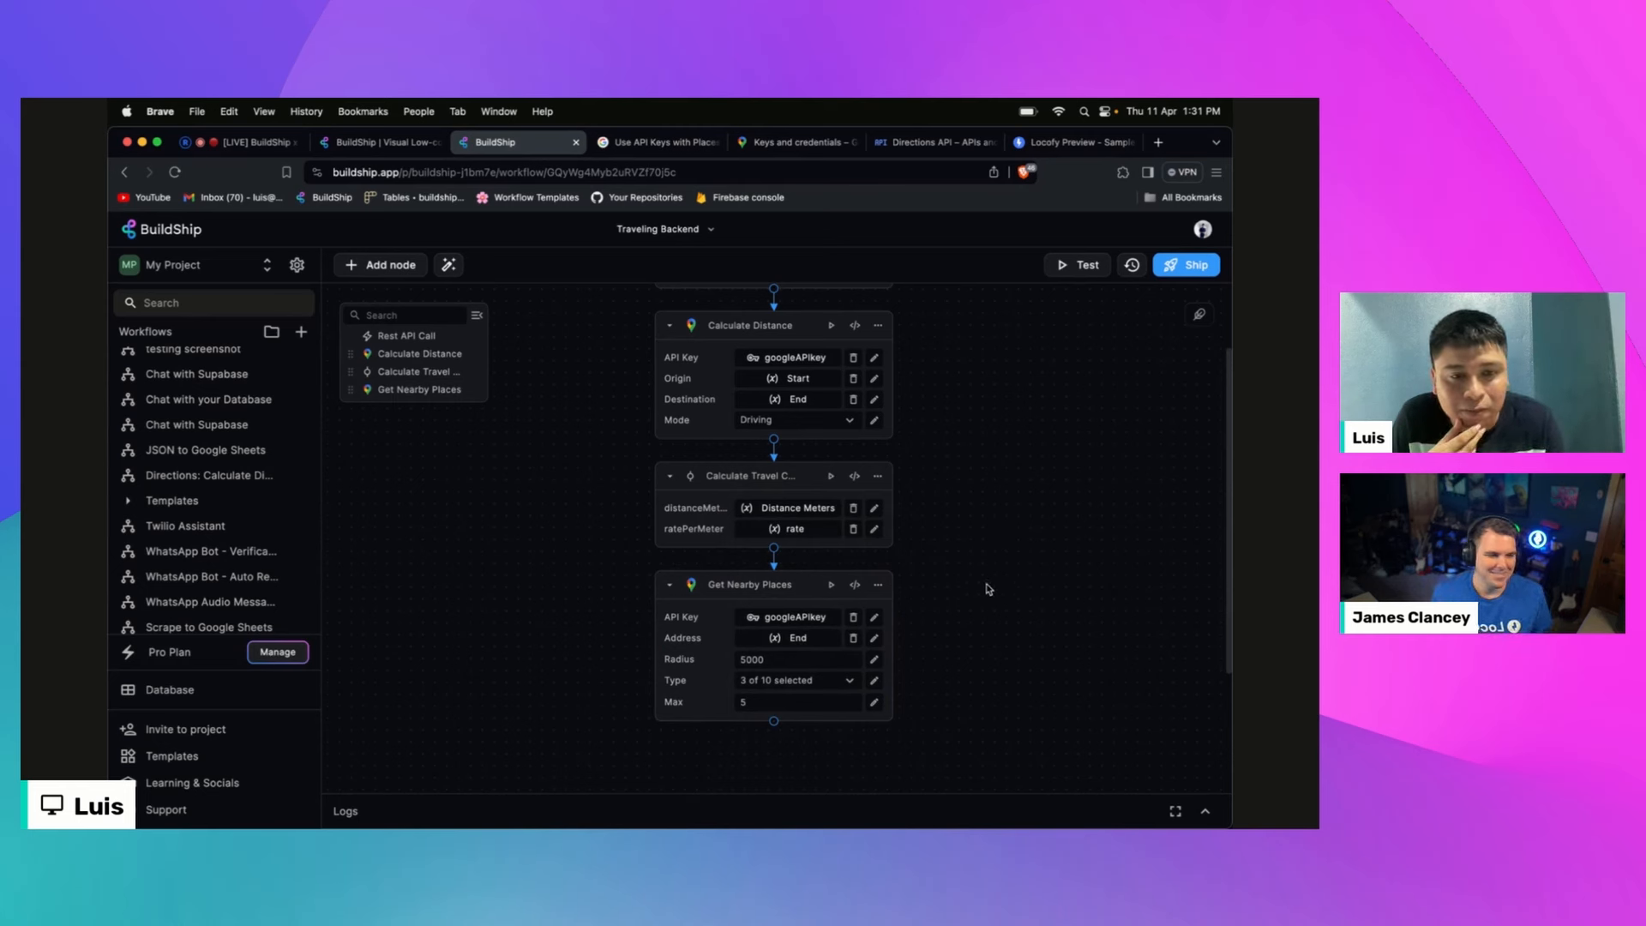
Step: Run a test of the Get Nearby Places node with Belize city as the Address
mouse_move(790, 589)
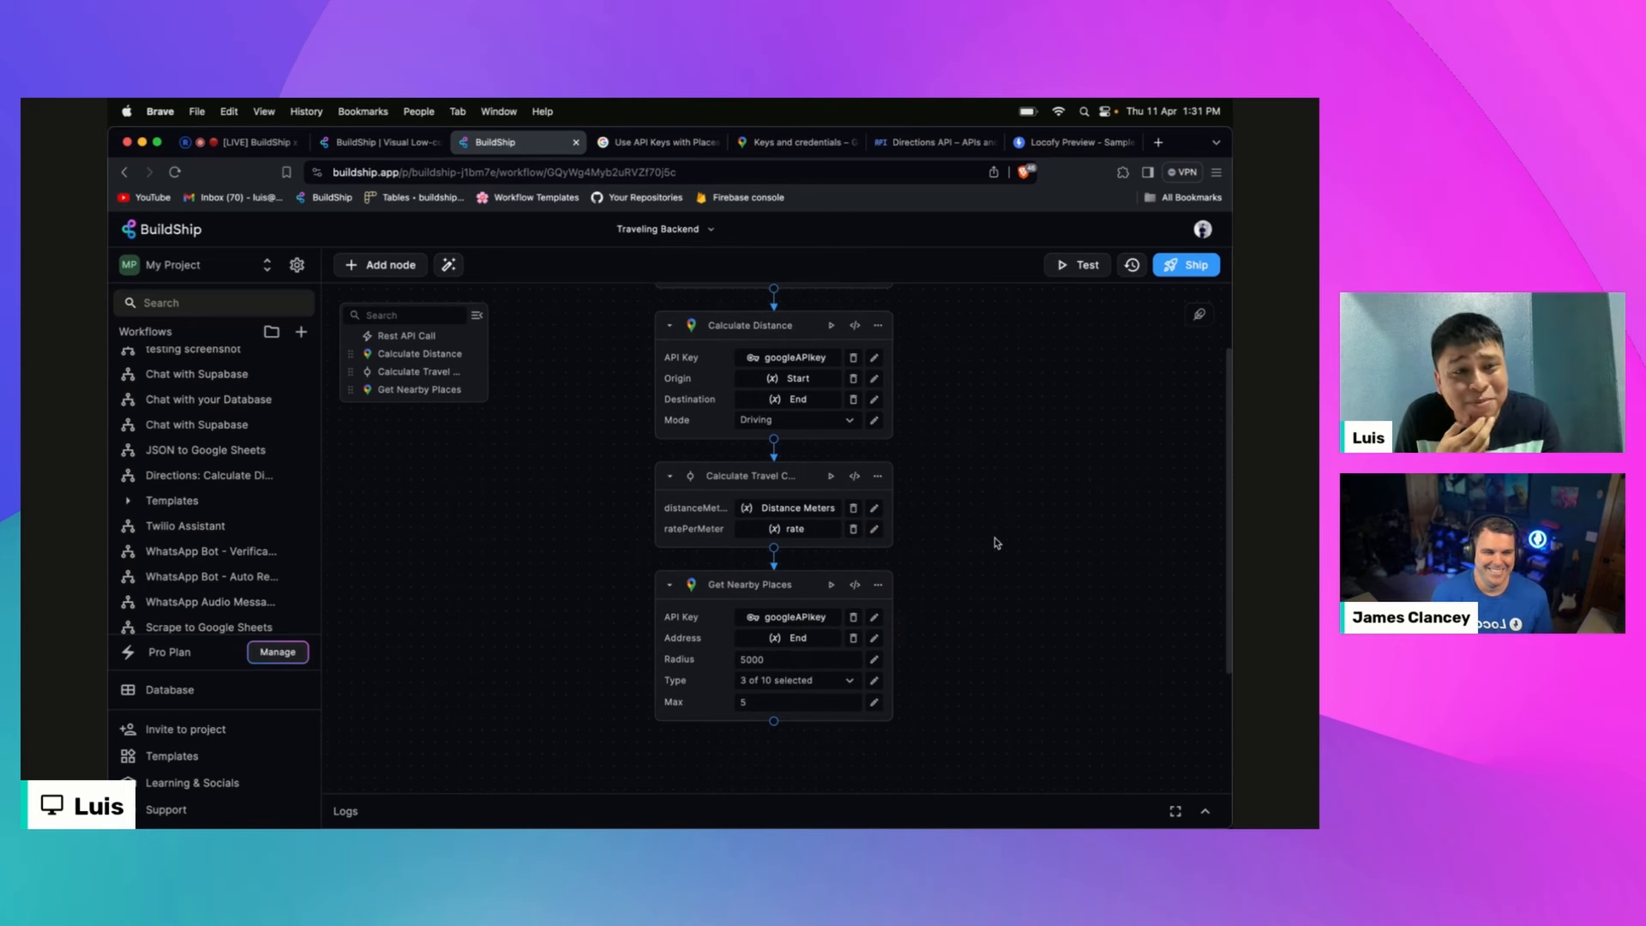
click(831, 585)
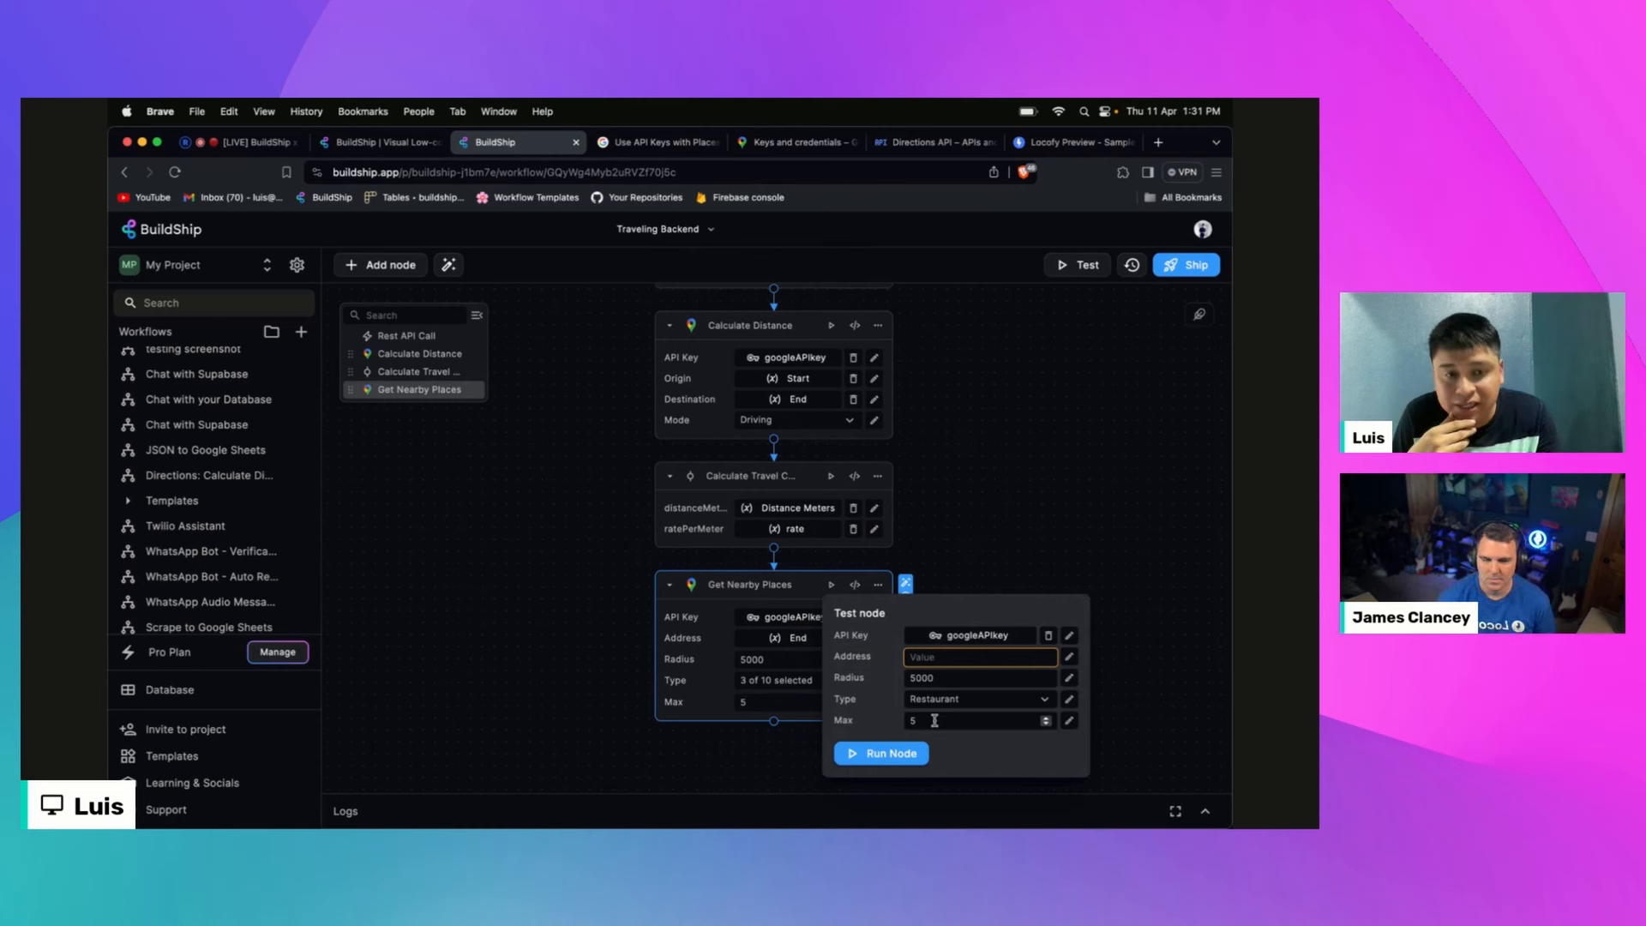
click(952, 655)
text(Beliz)
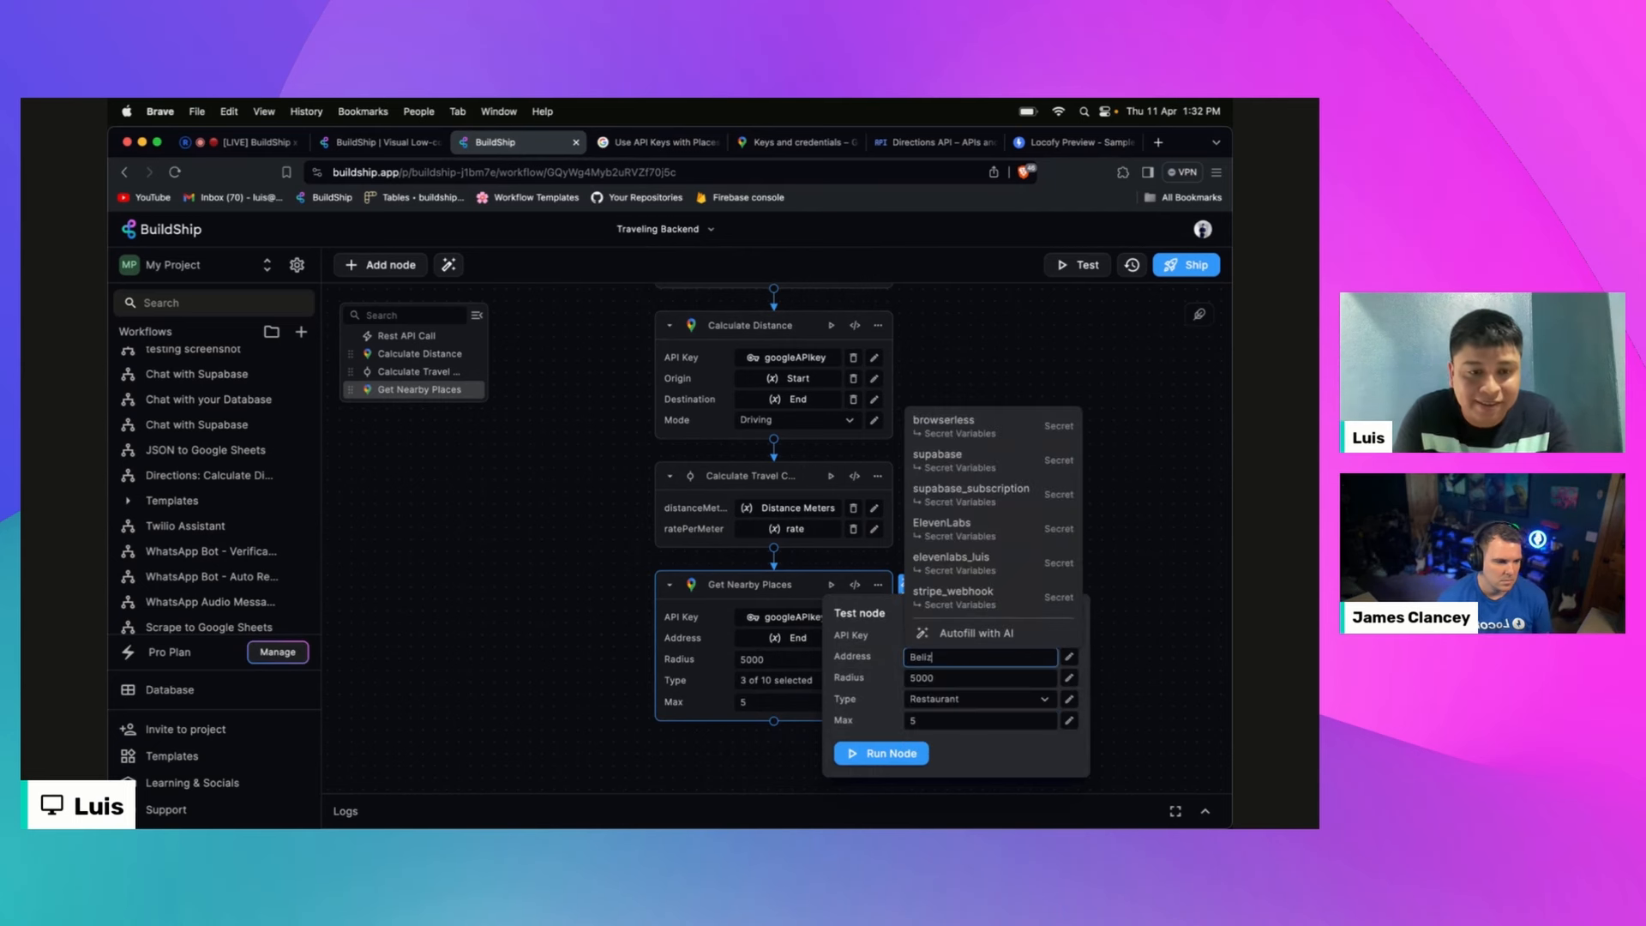
text(e city)
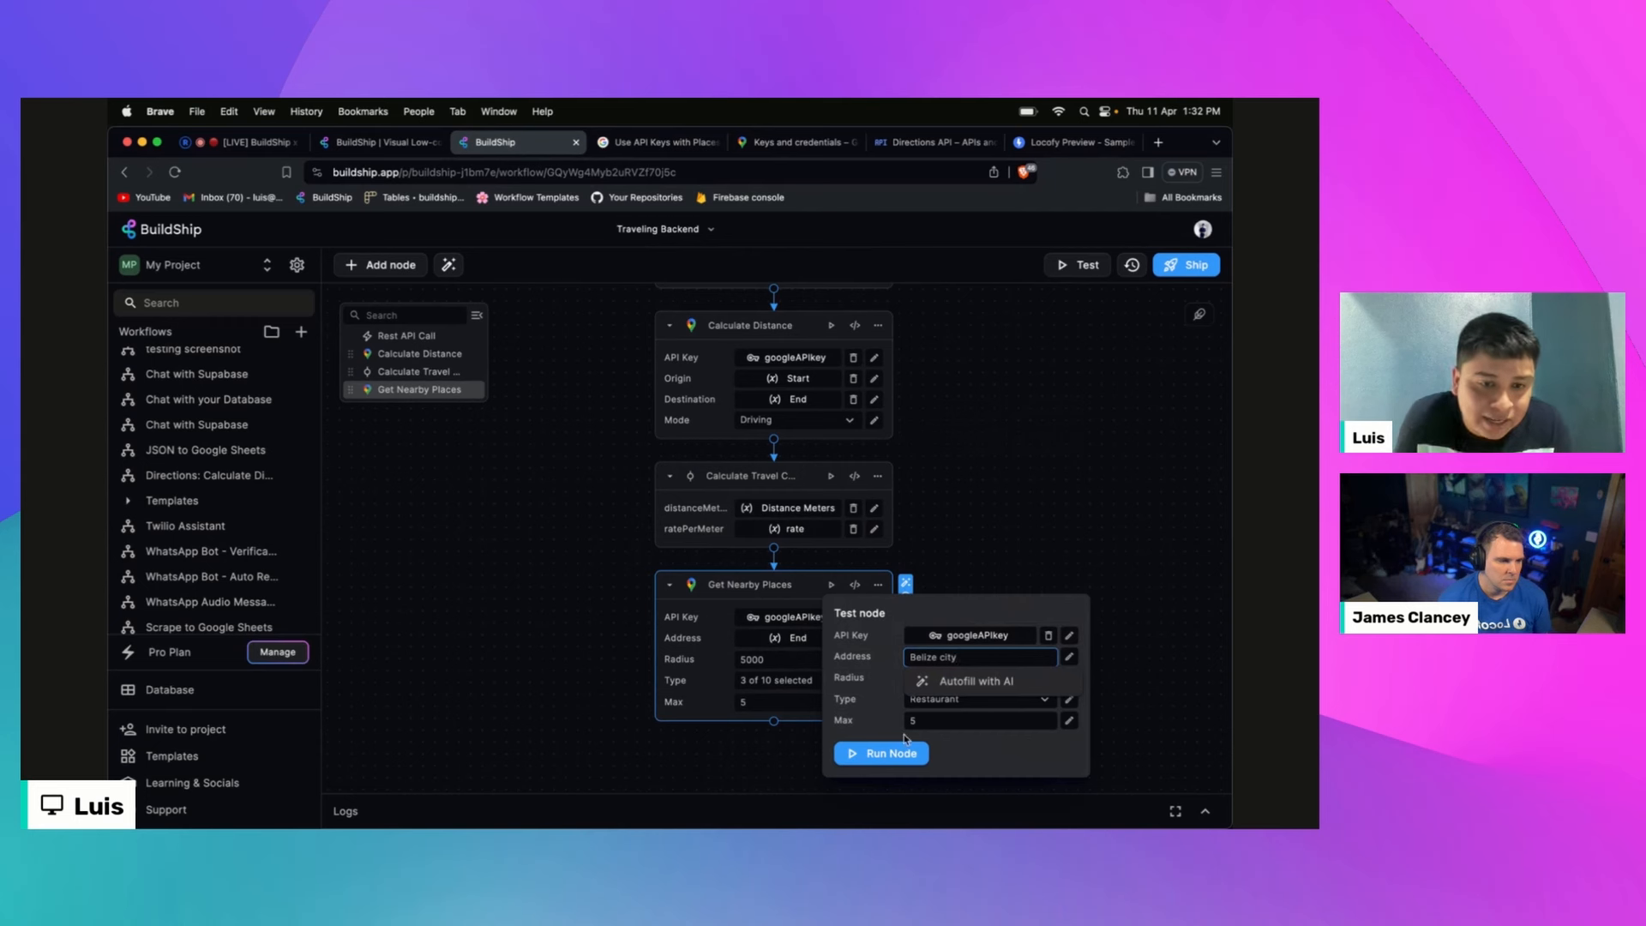
click(887, 753)
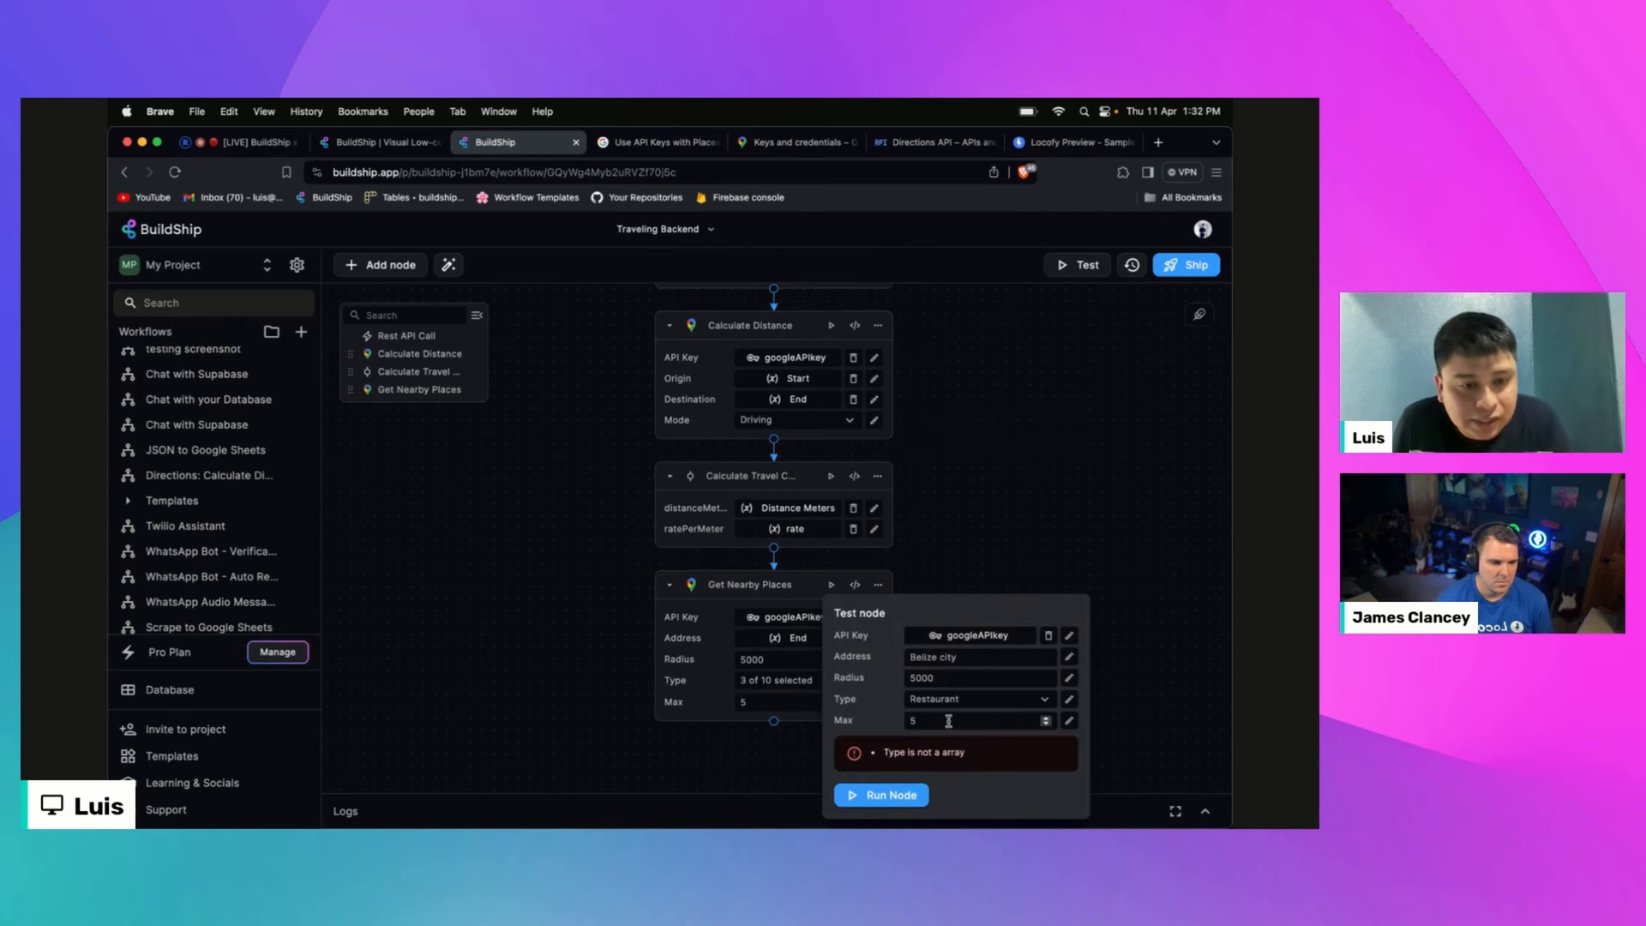
key(Escape)
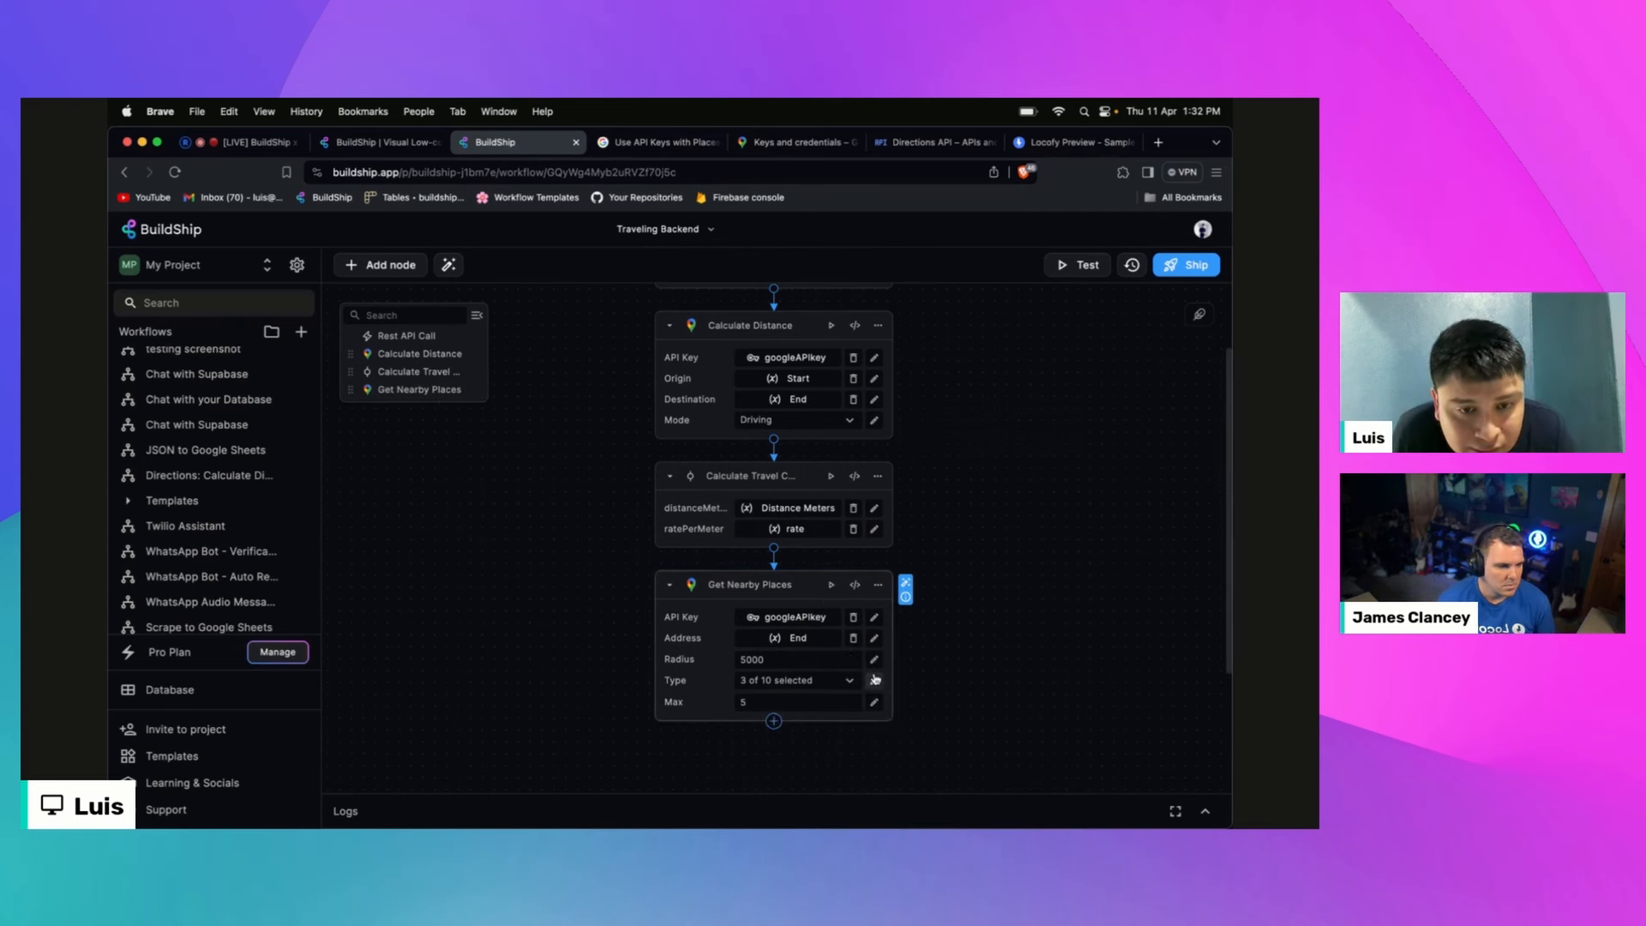
Step: Clear the "restaurant" string from the Type expression in the Get Nearby Places node's test inputs
click(835, 584)
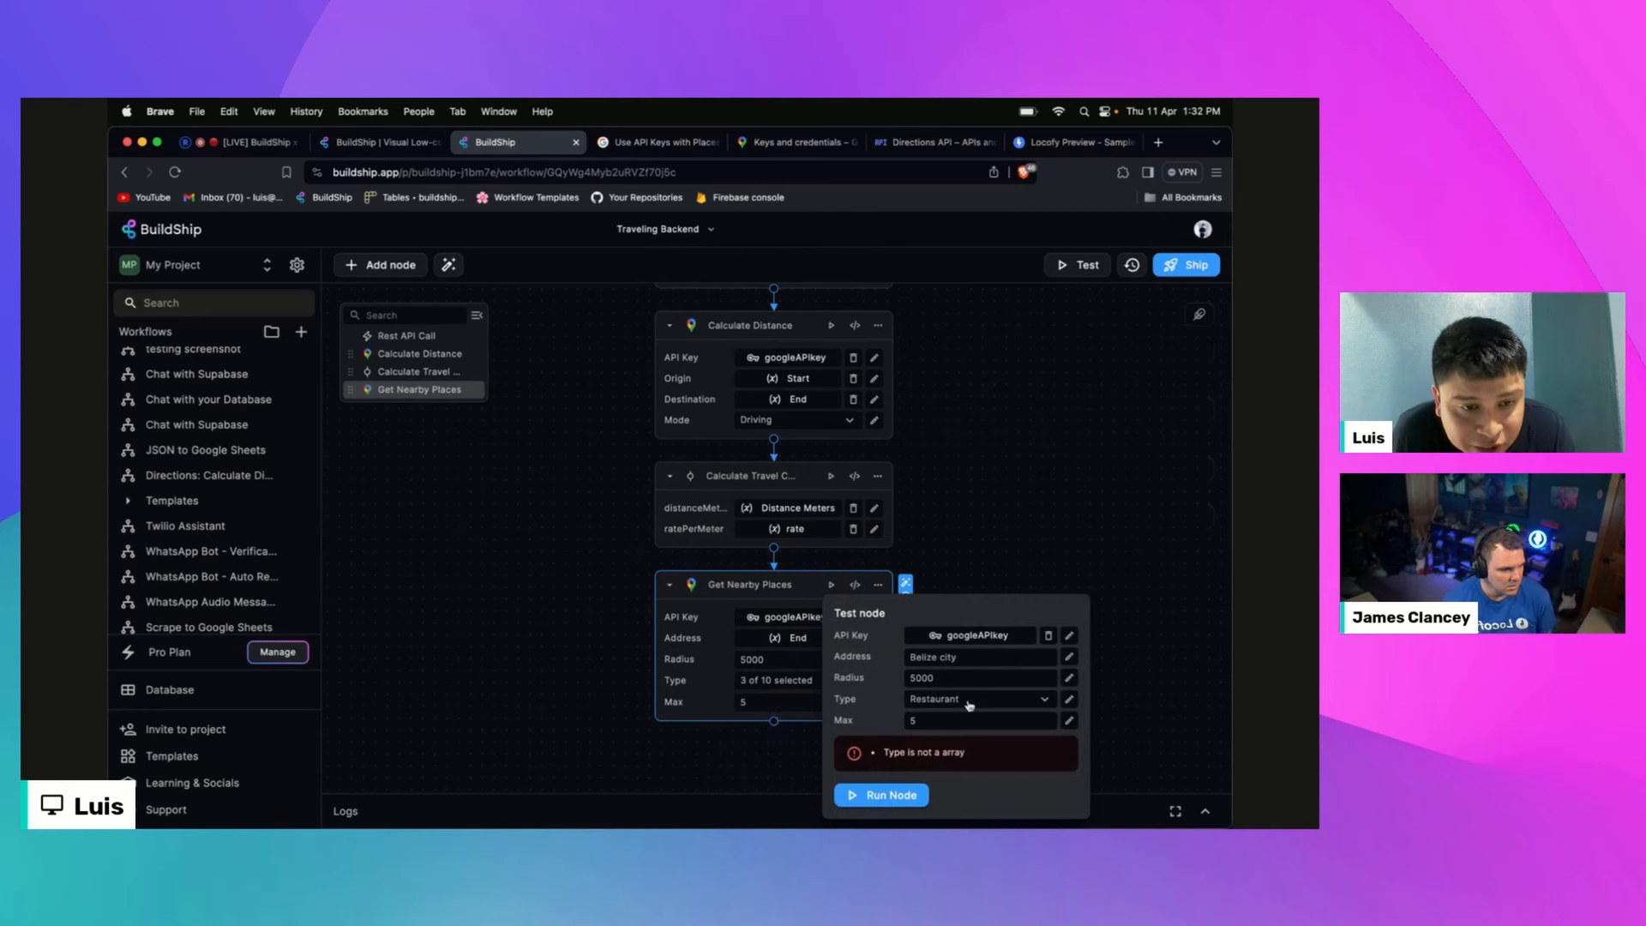
click(832, 586)
click(830, 587)
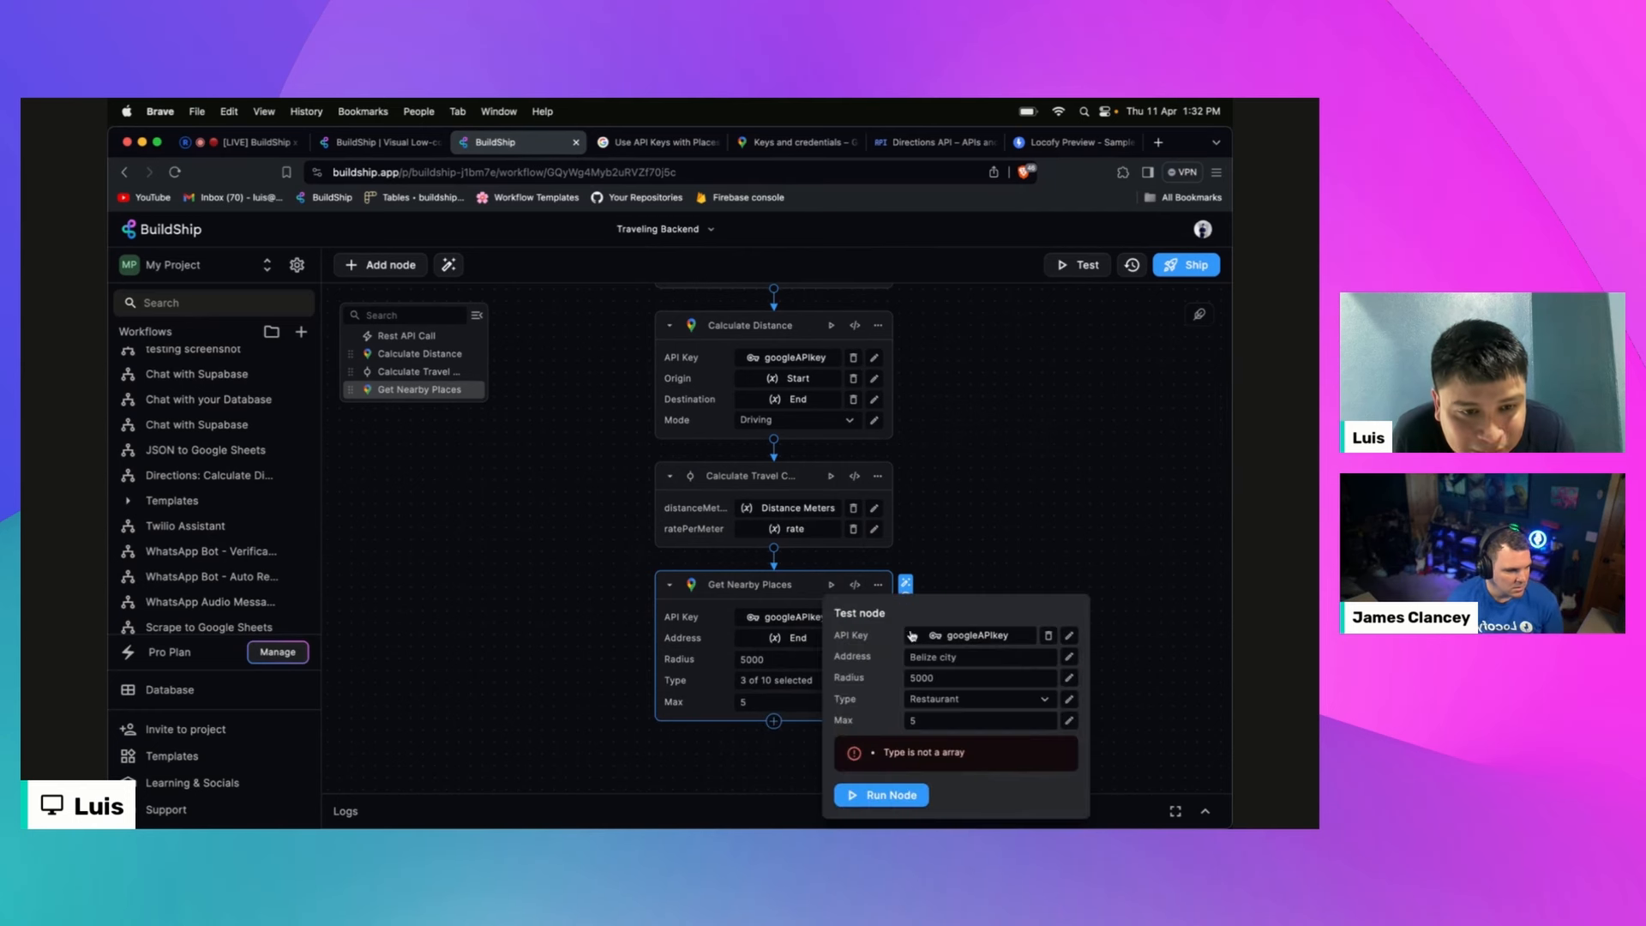
click(1069, 698)
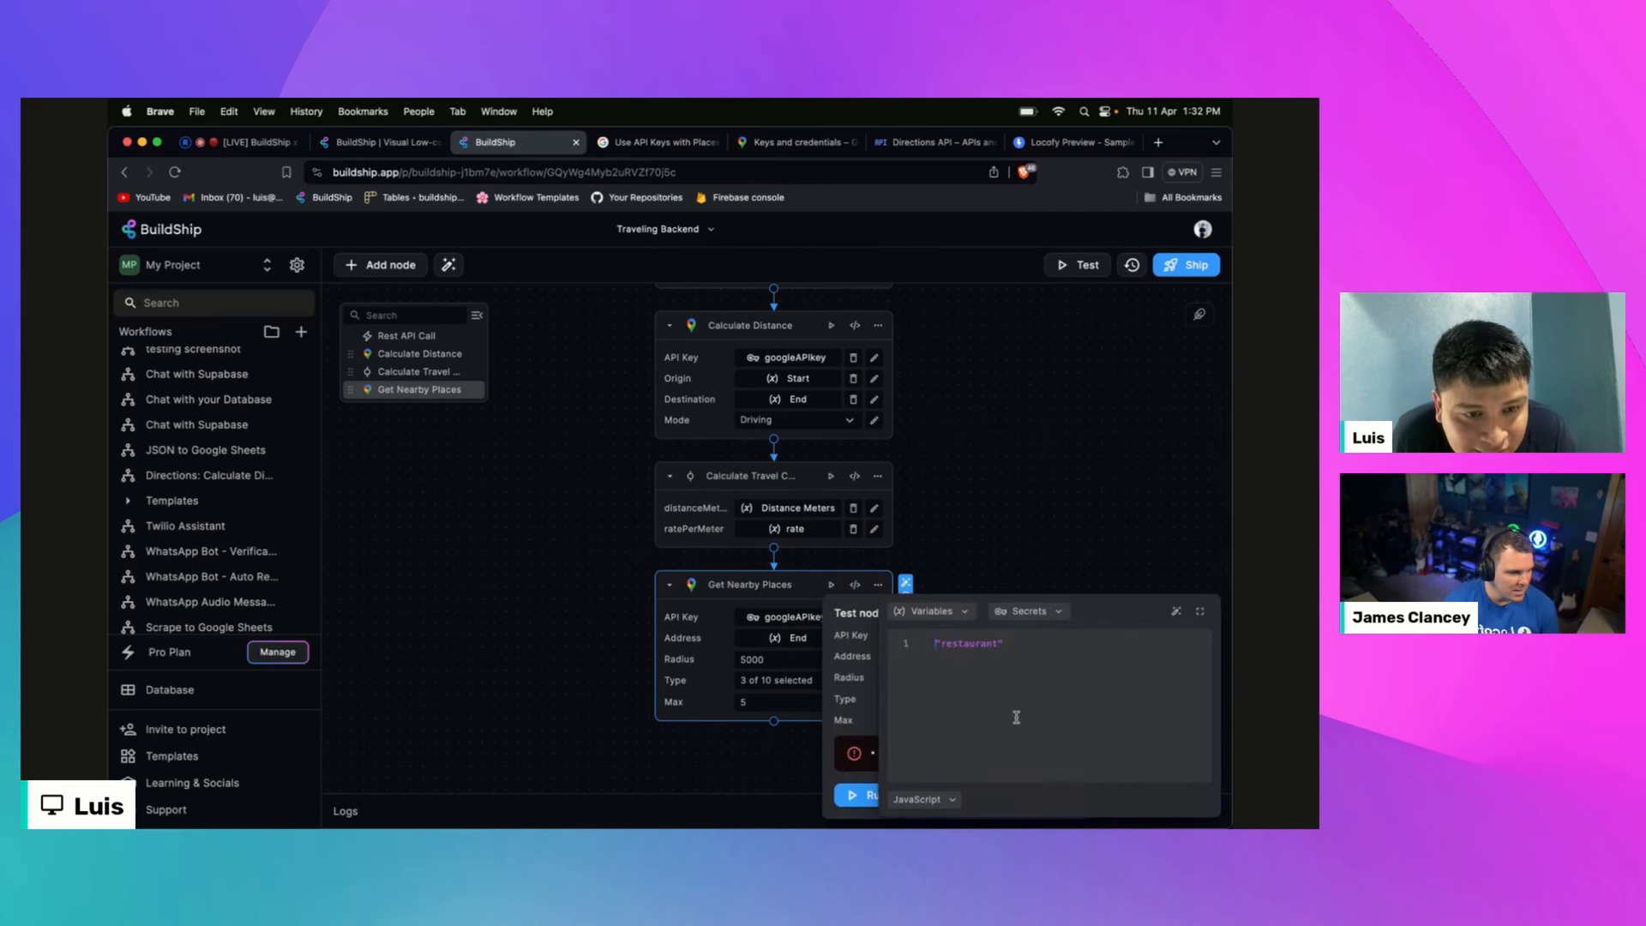
drag(1032, 646, 902, 638)
text(\)
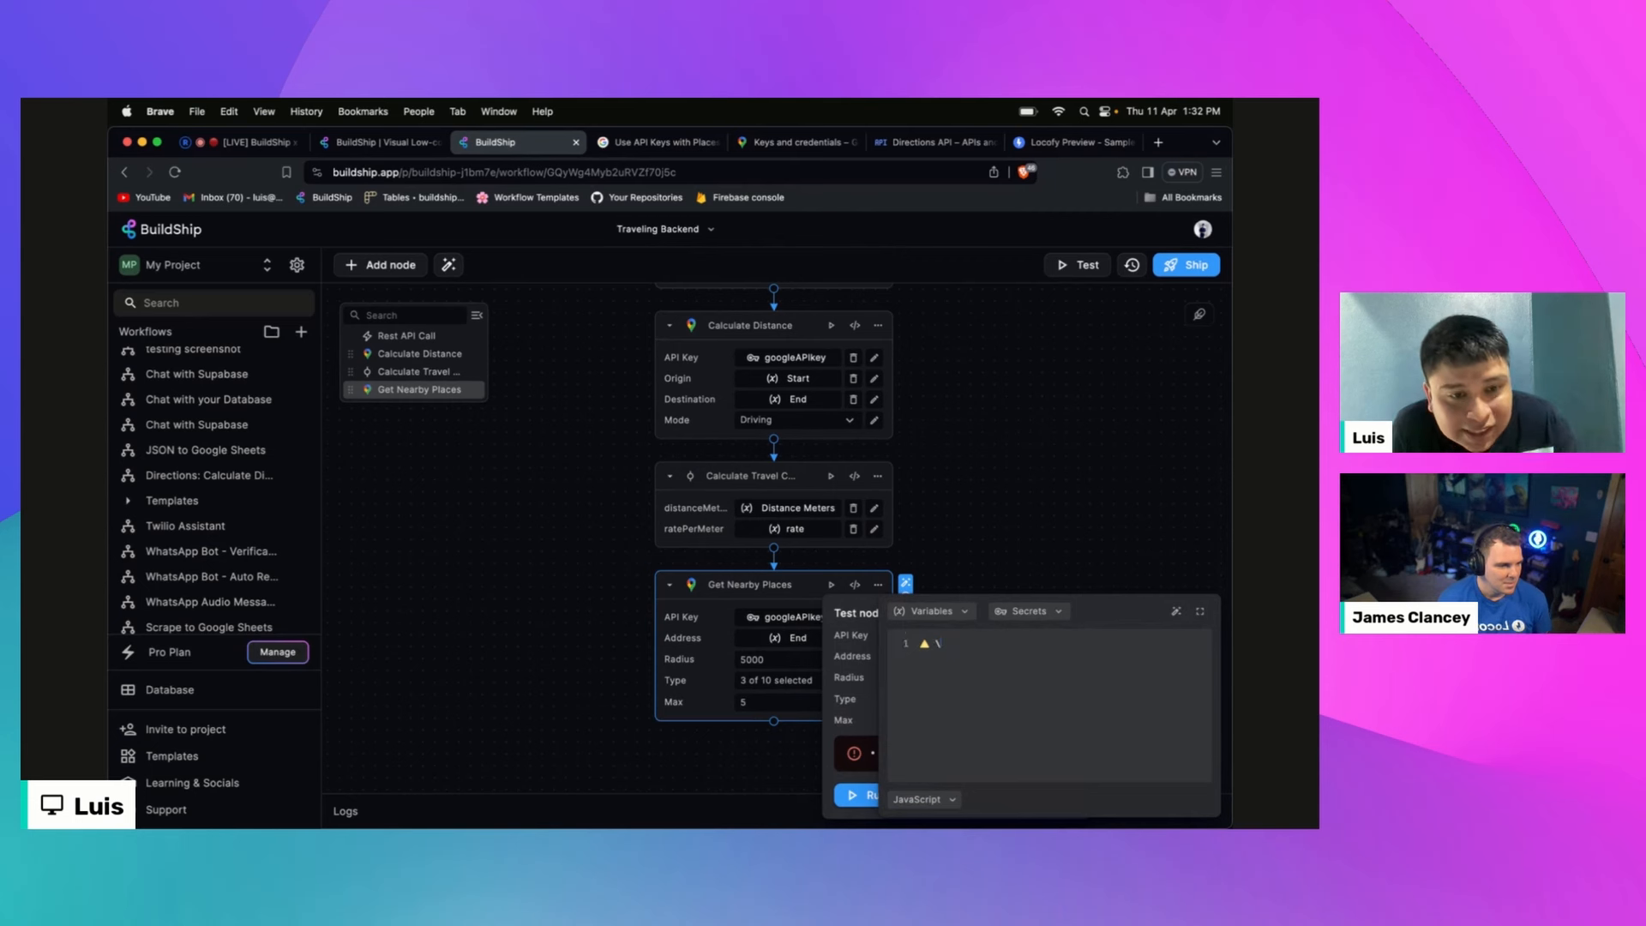
click(833, 728)
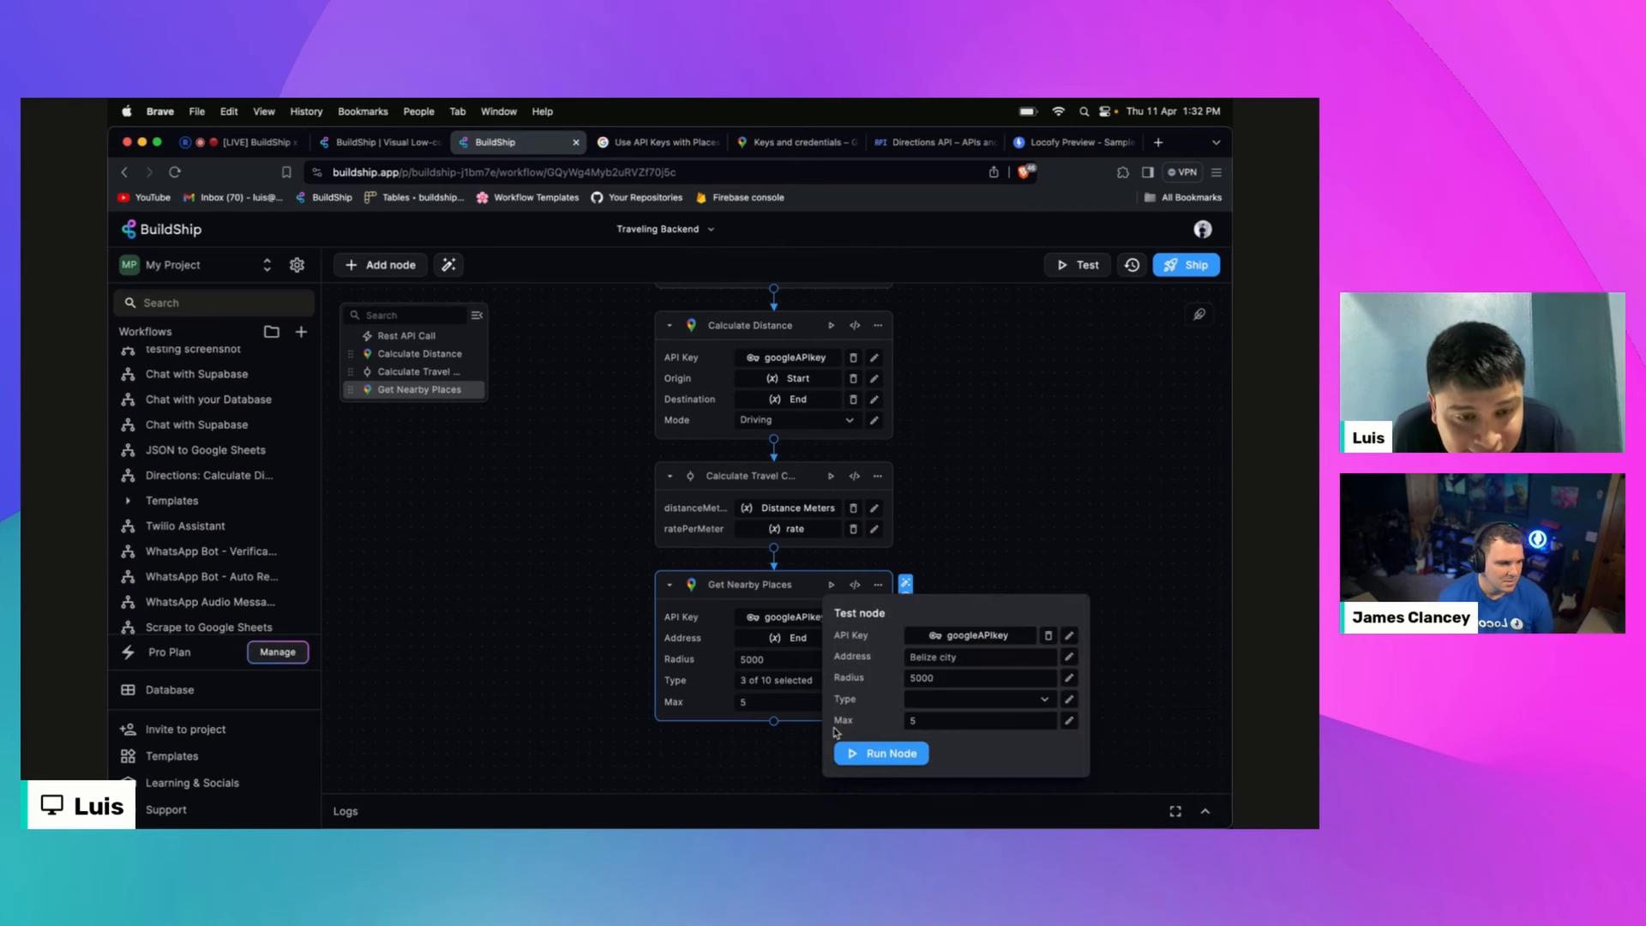
Step: Try to choose a Type from the option list in the Get Nearby Places node's test inputs
click(1035, 698)
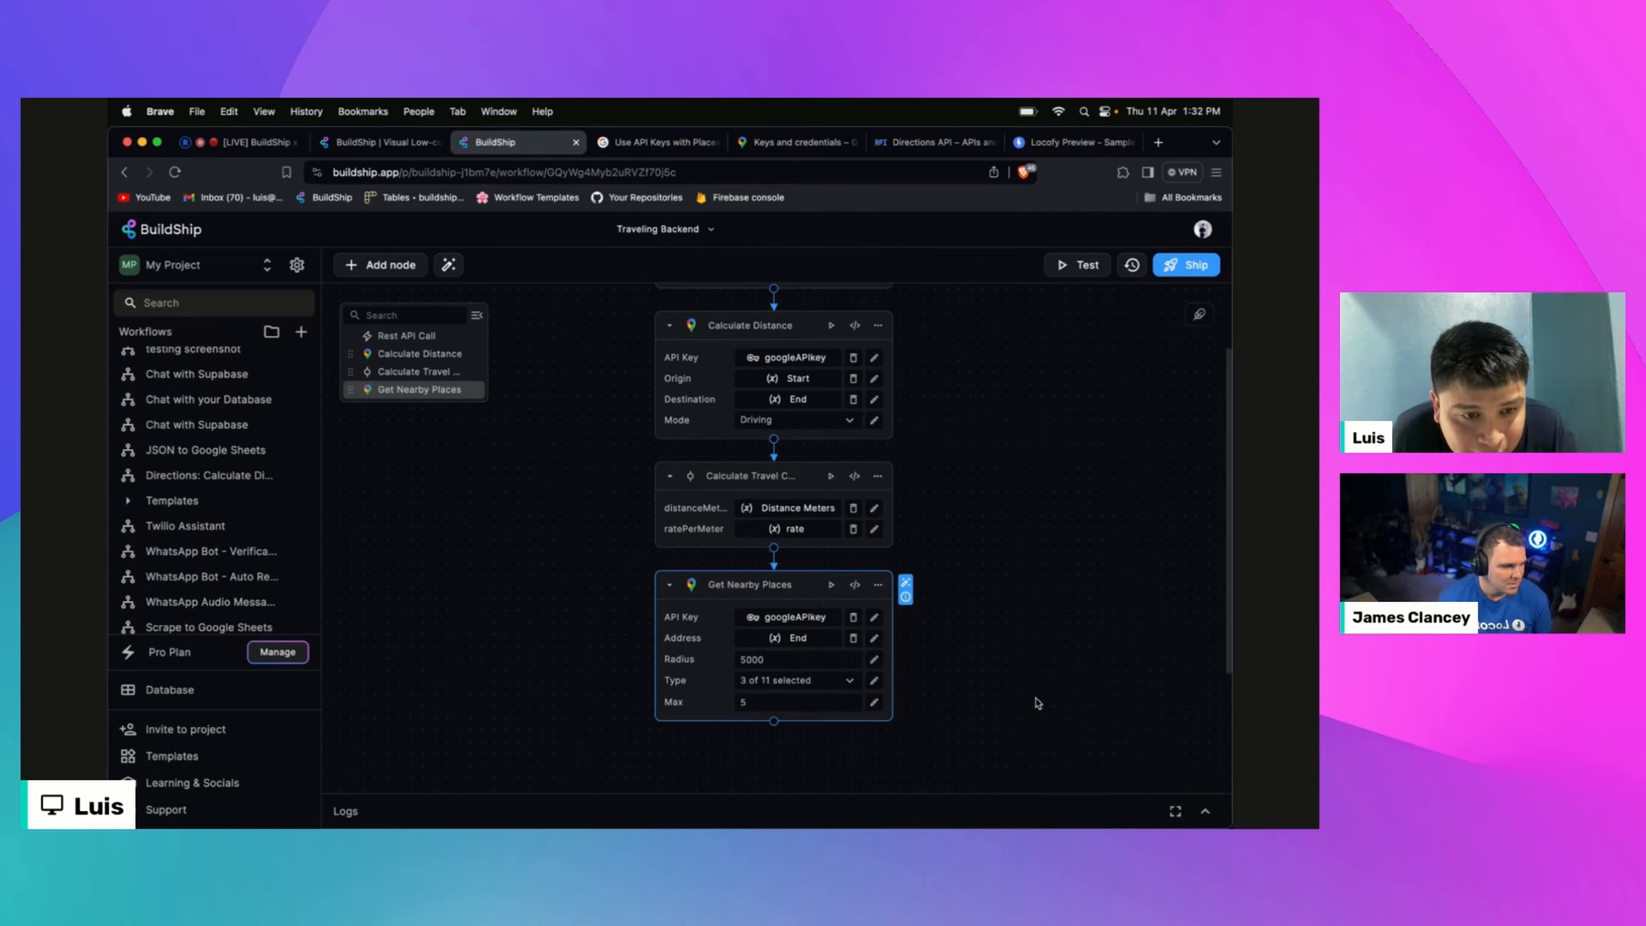
click(830, 584)
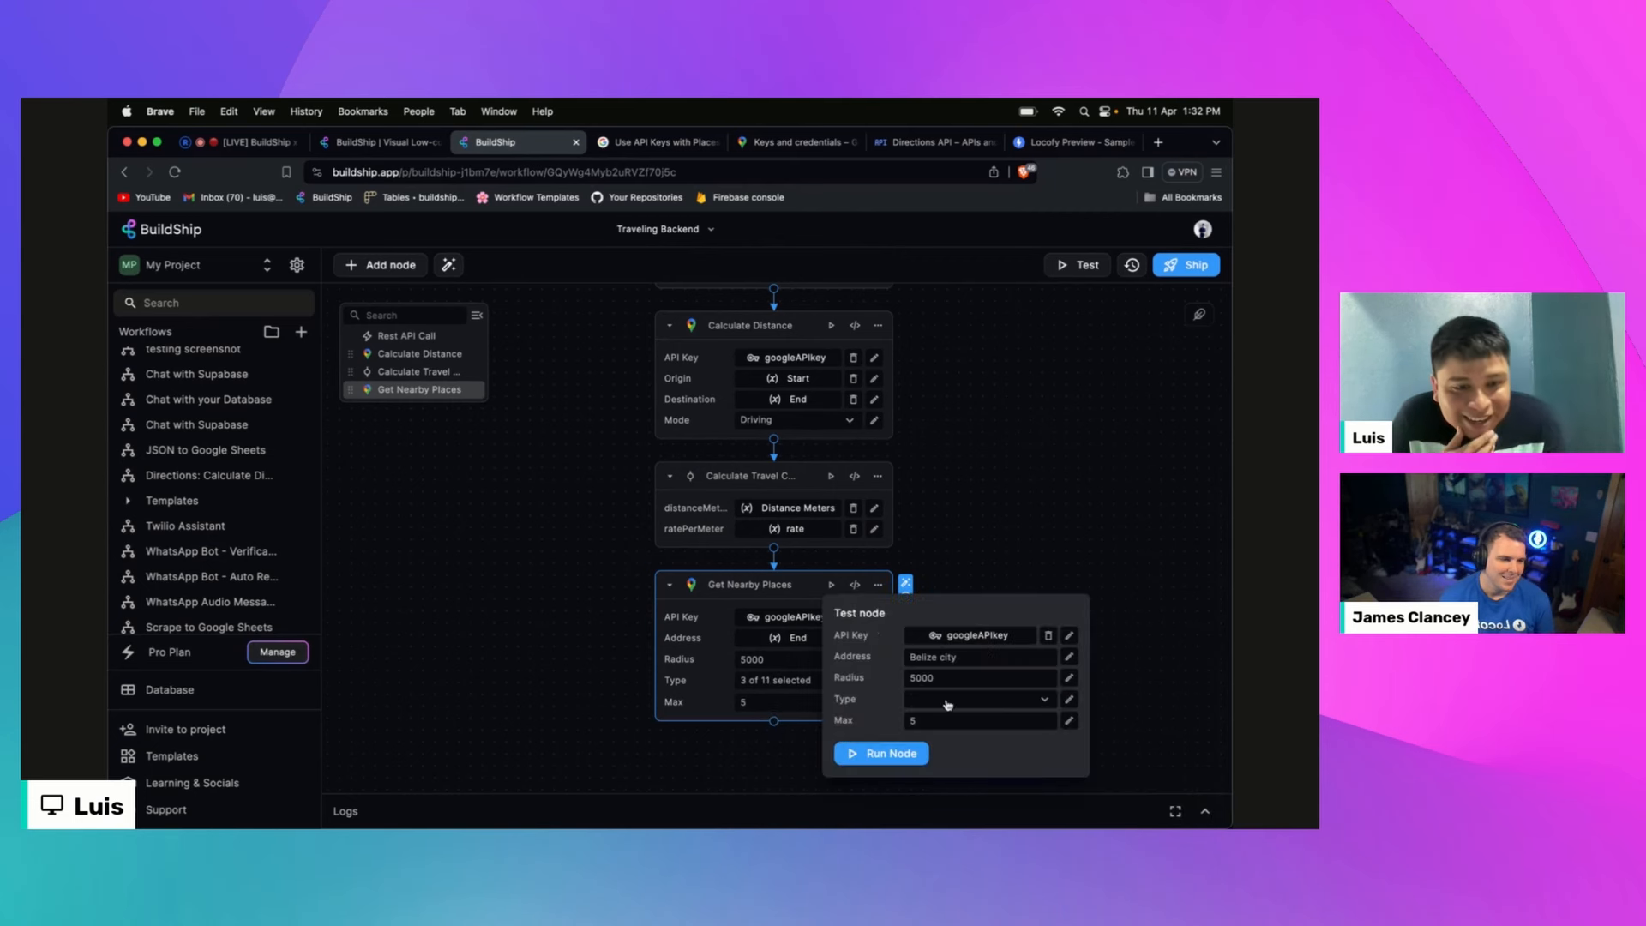
click(1046, 701)
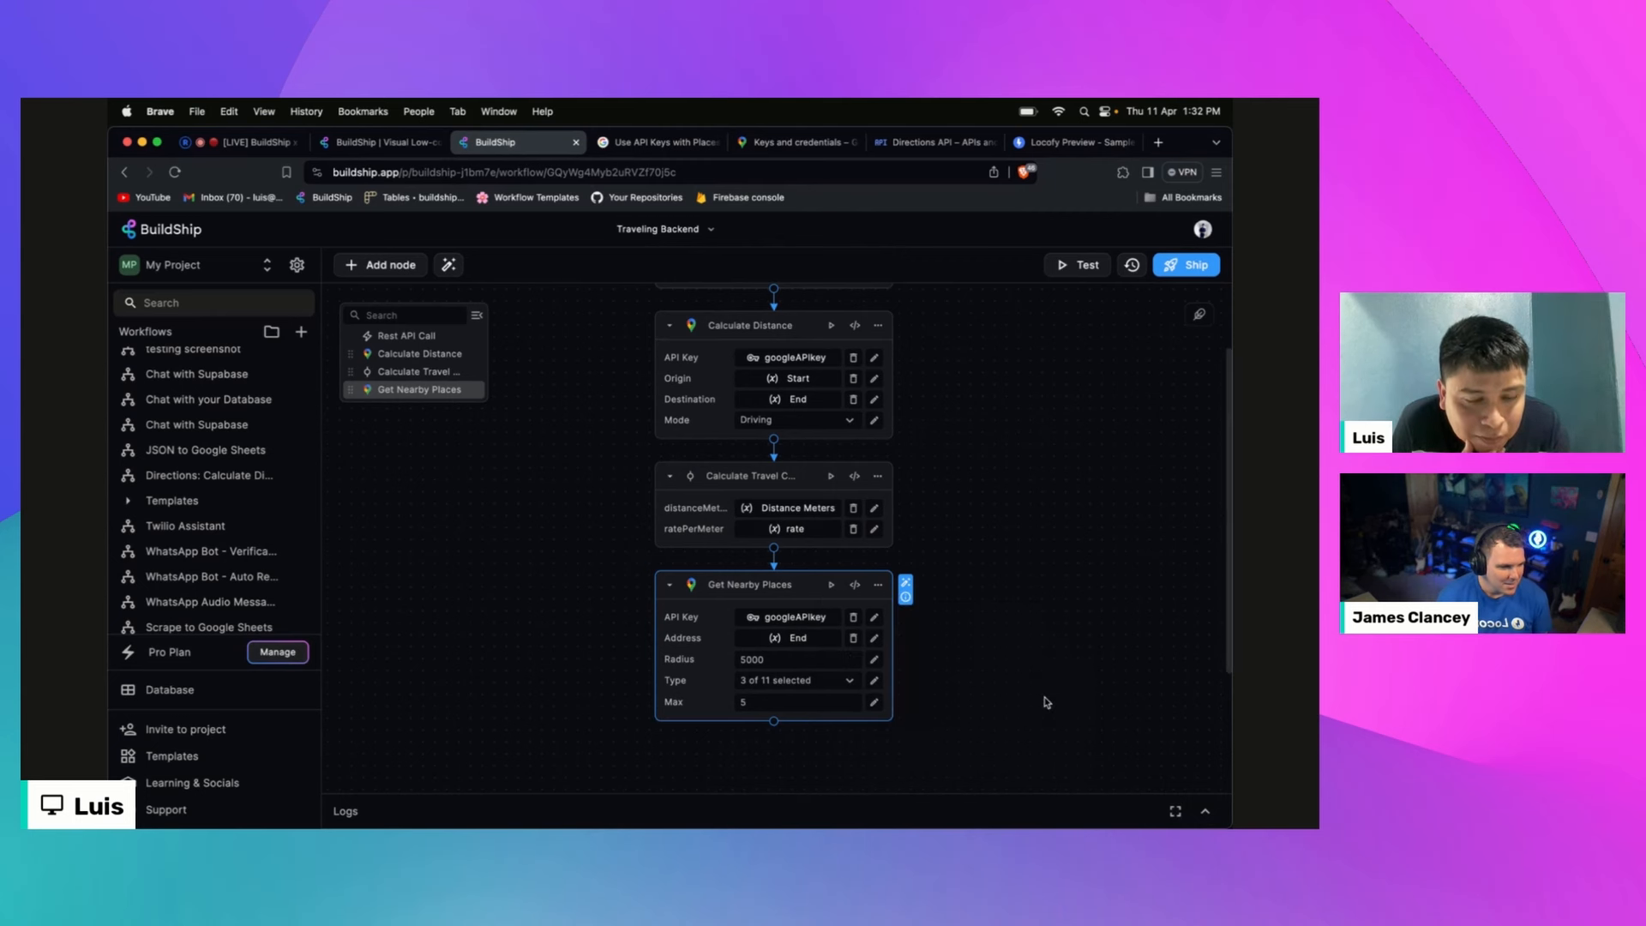
Step: Set the test Type to the array ["restaurant"] and run the Get Nearby Places node
click(833, 584)
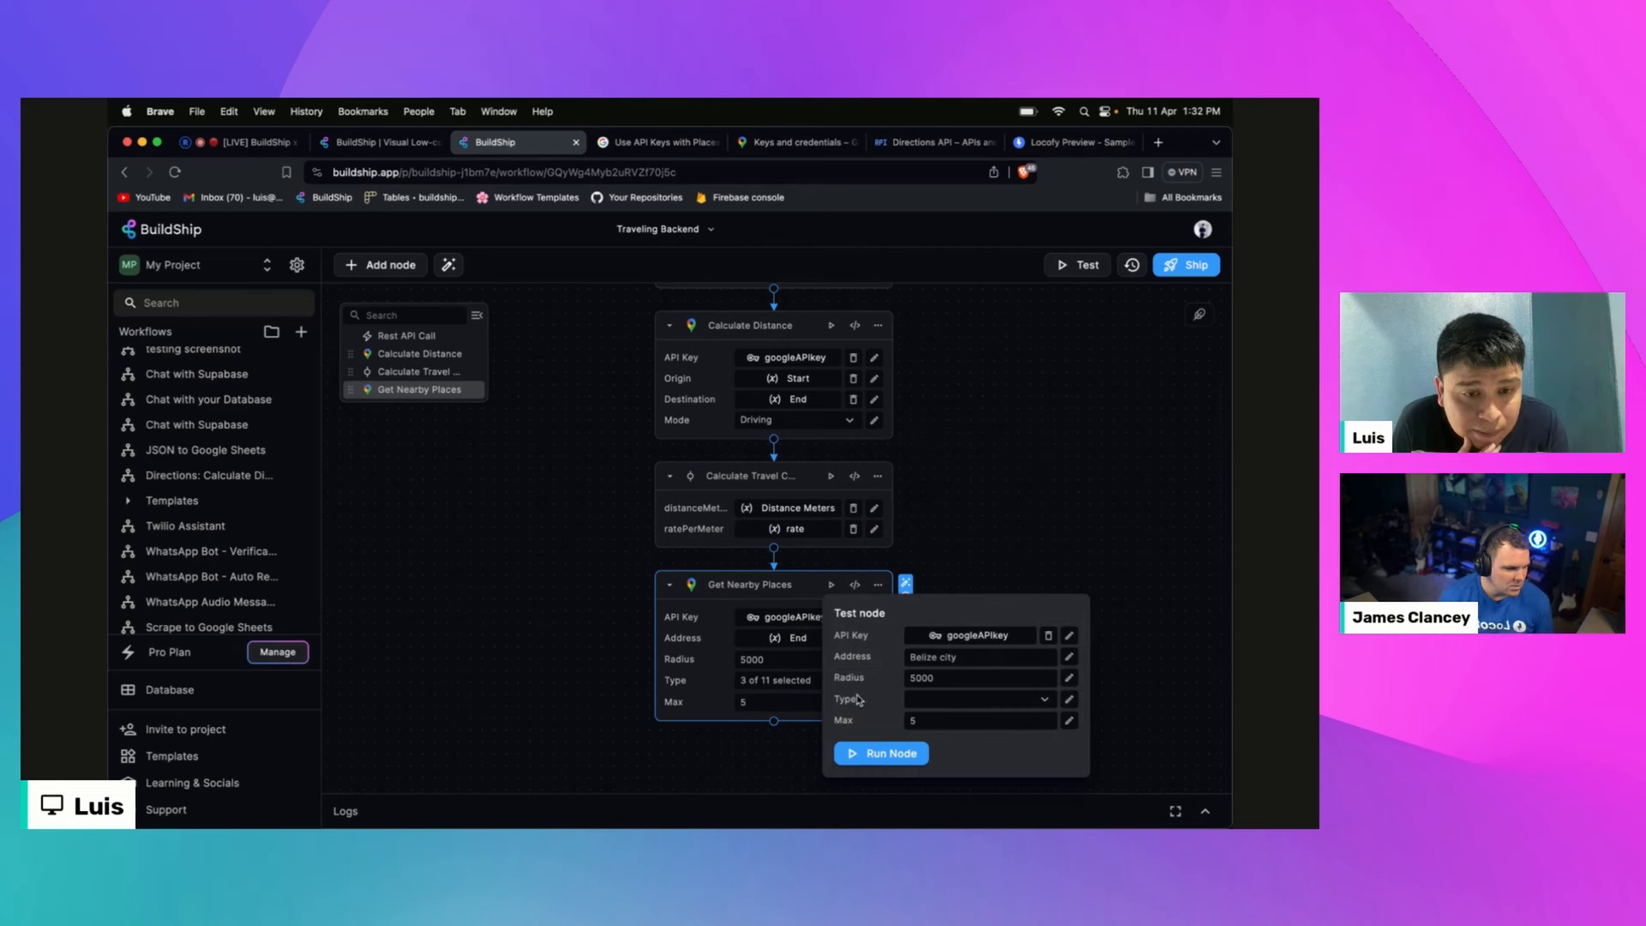
click(1069, 703)
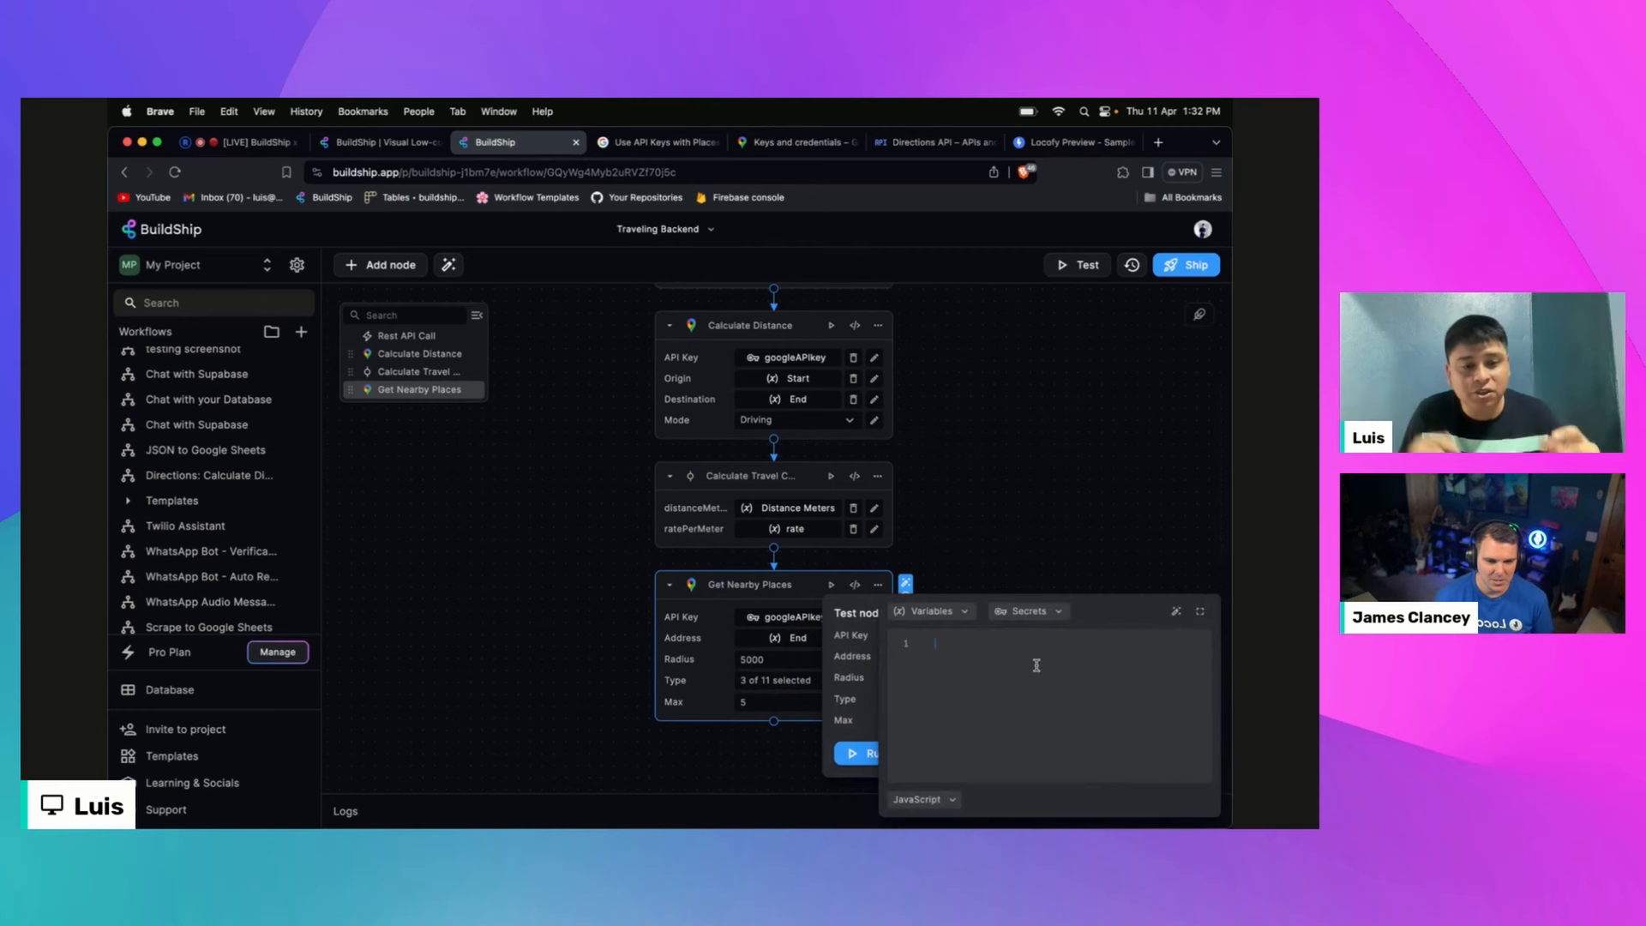
text([)
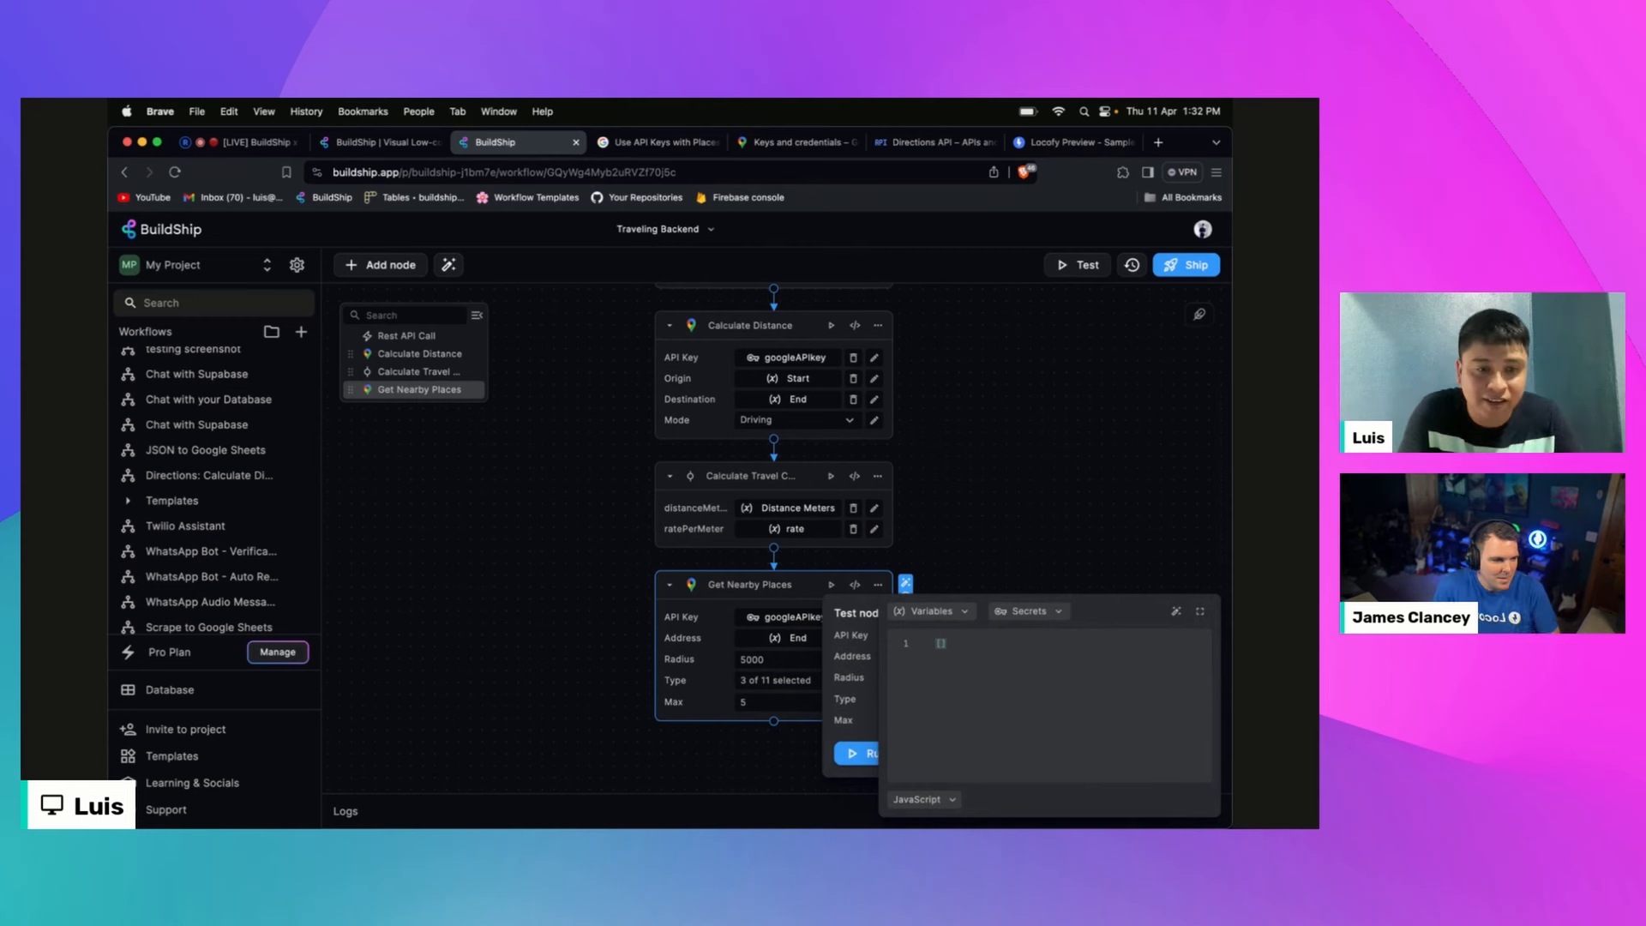
text(")
text(resta)
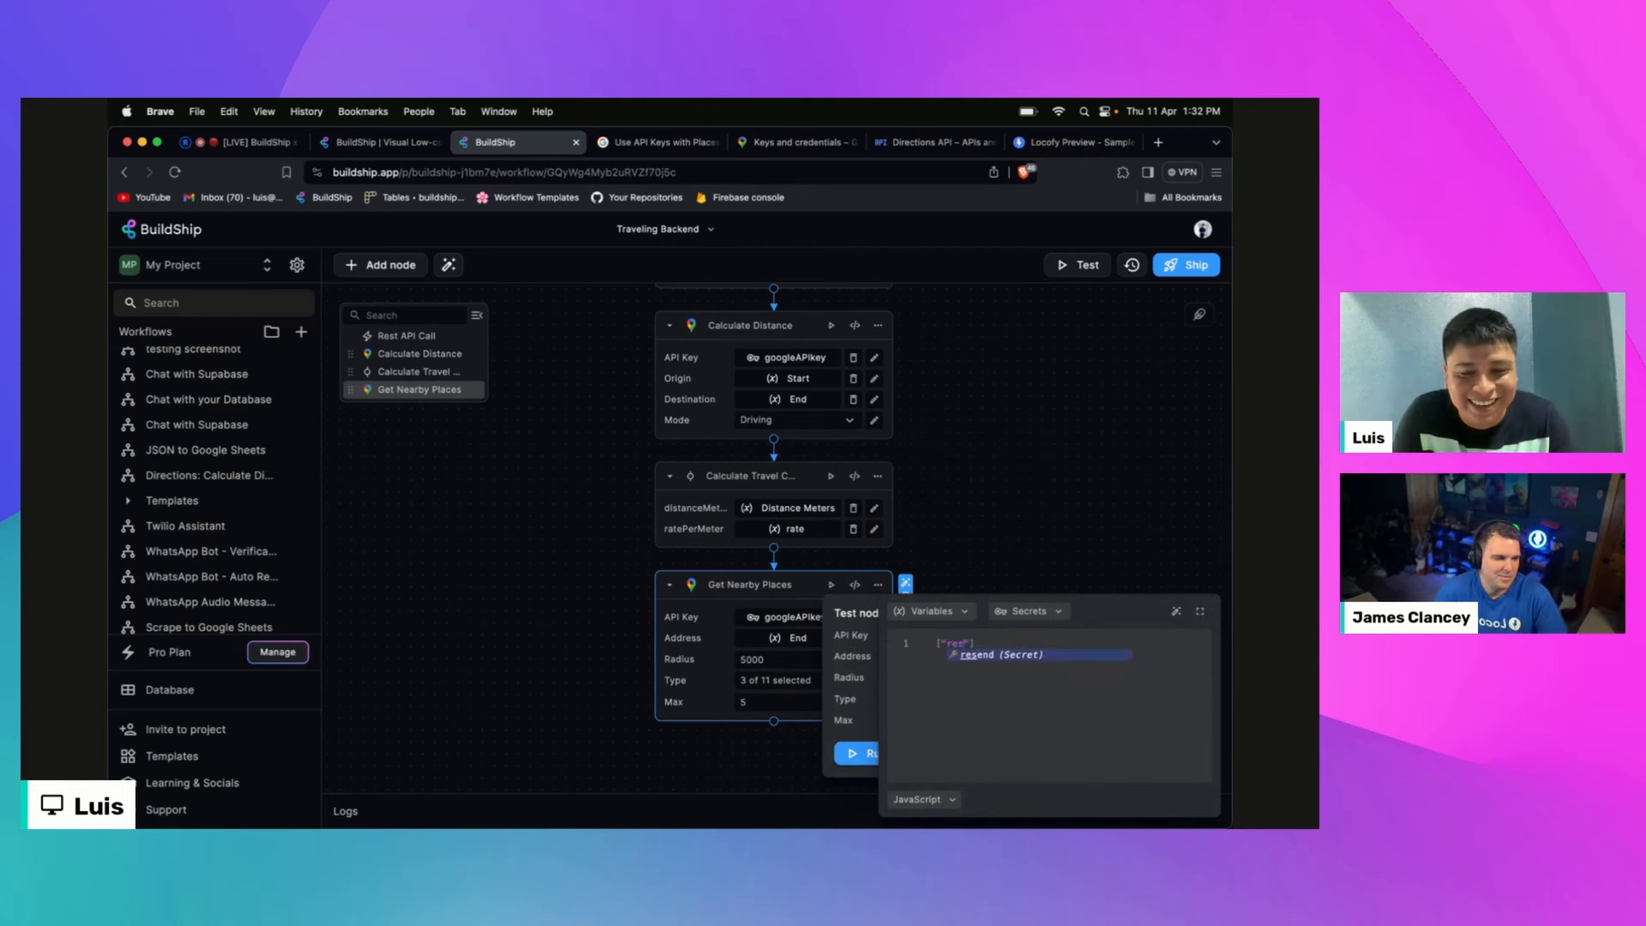
text(urant)
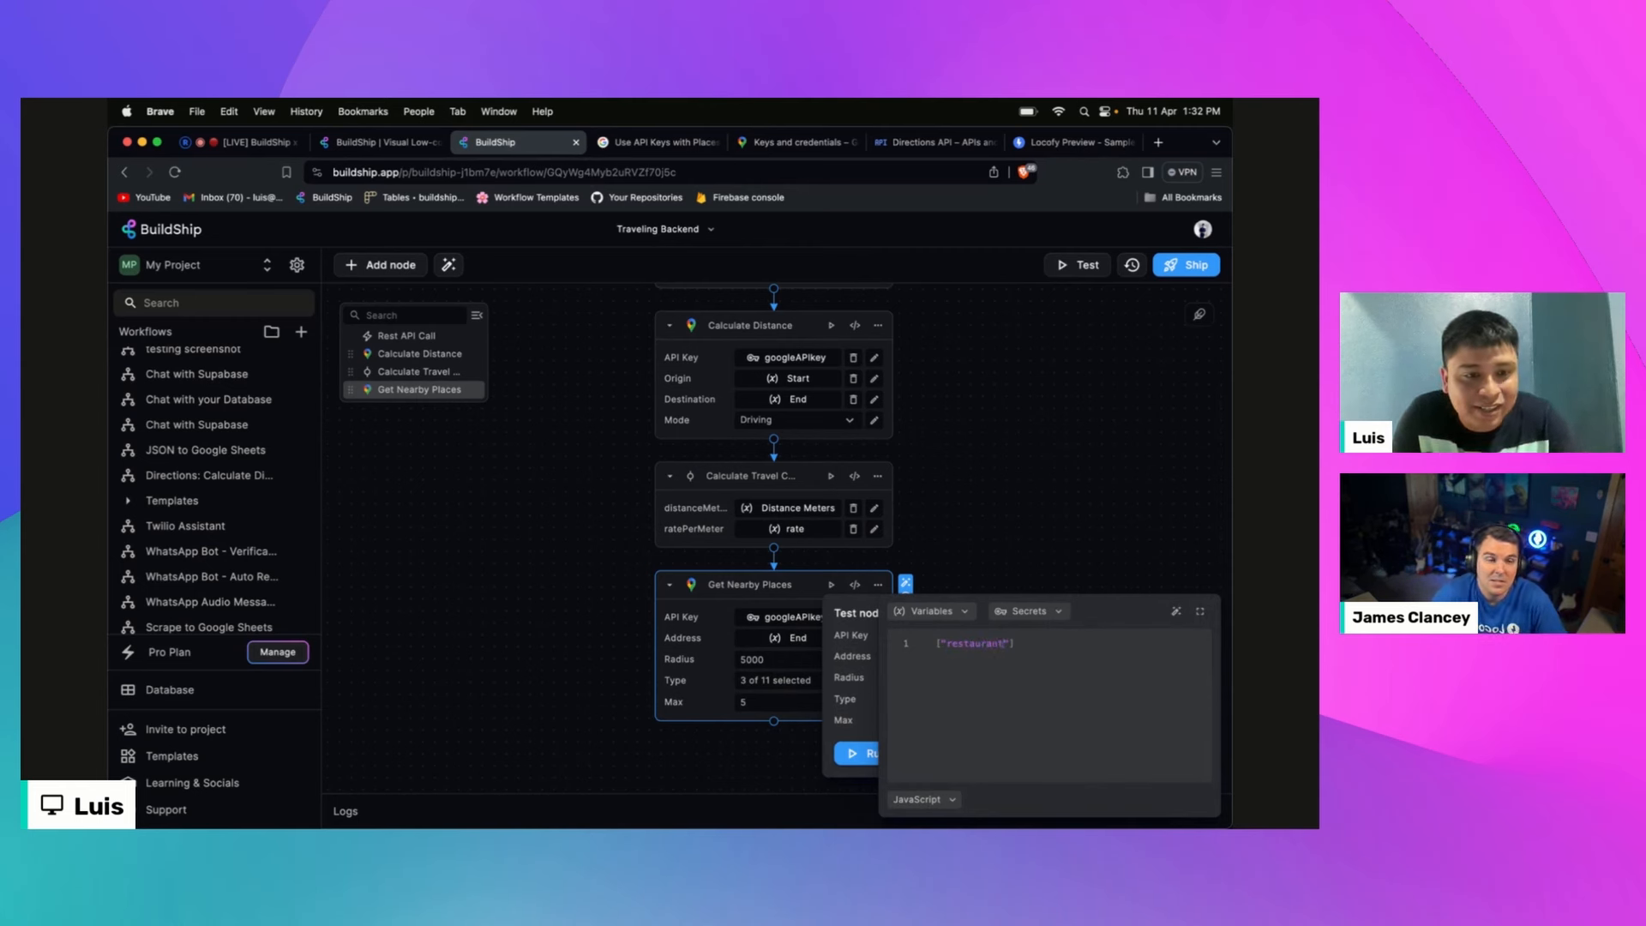
click(853, 623)
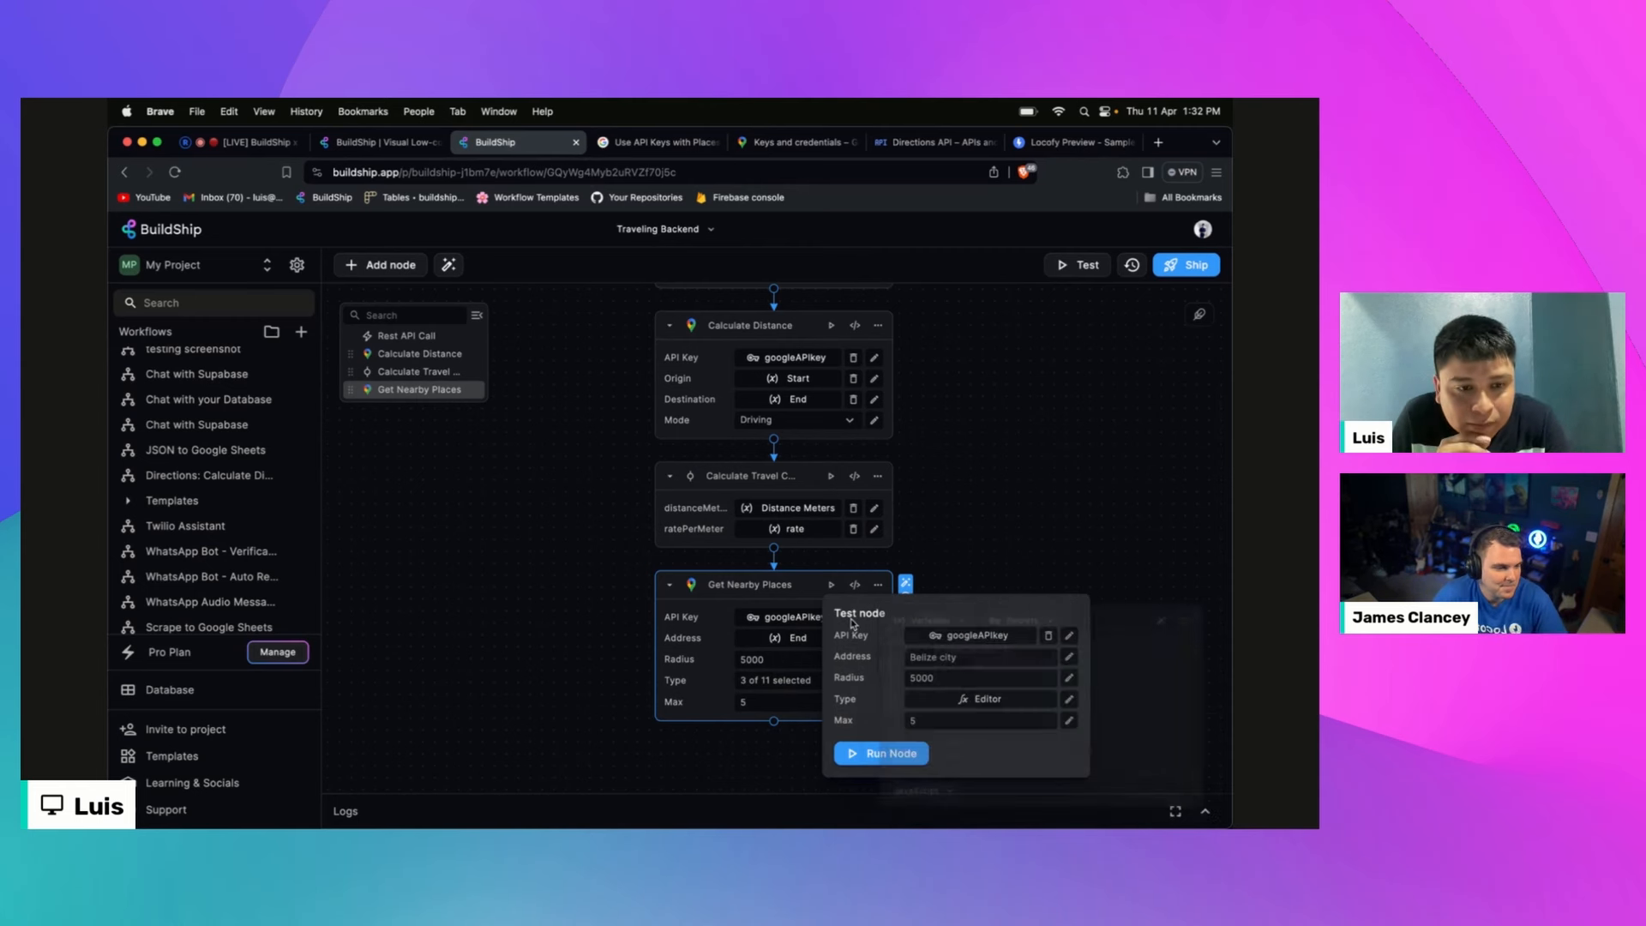
click(886, 762)
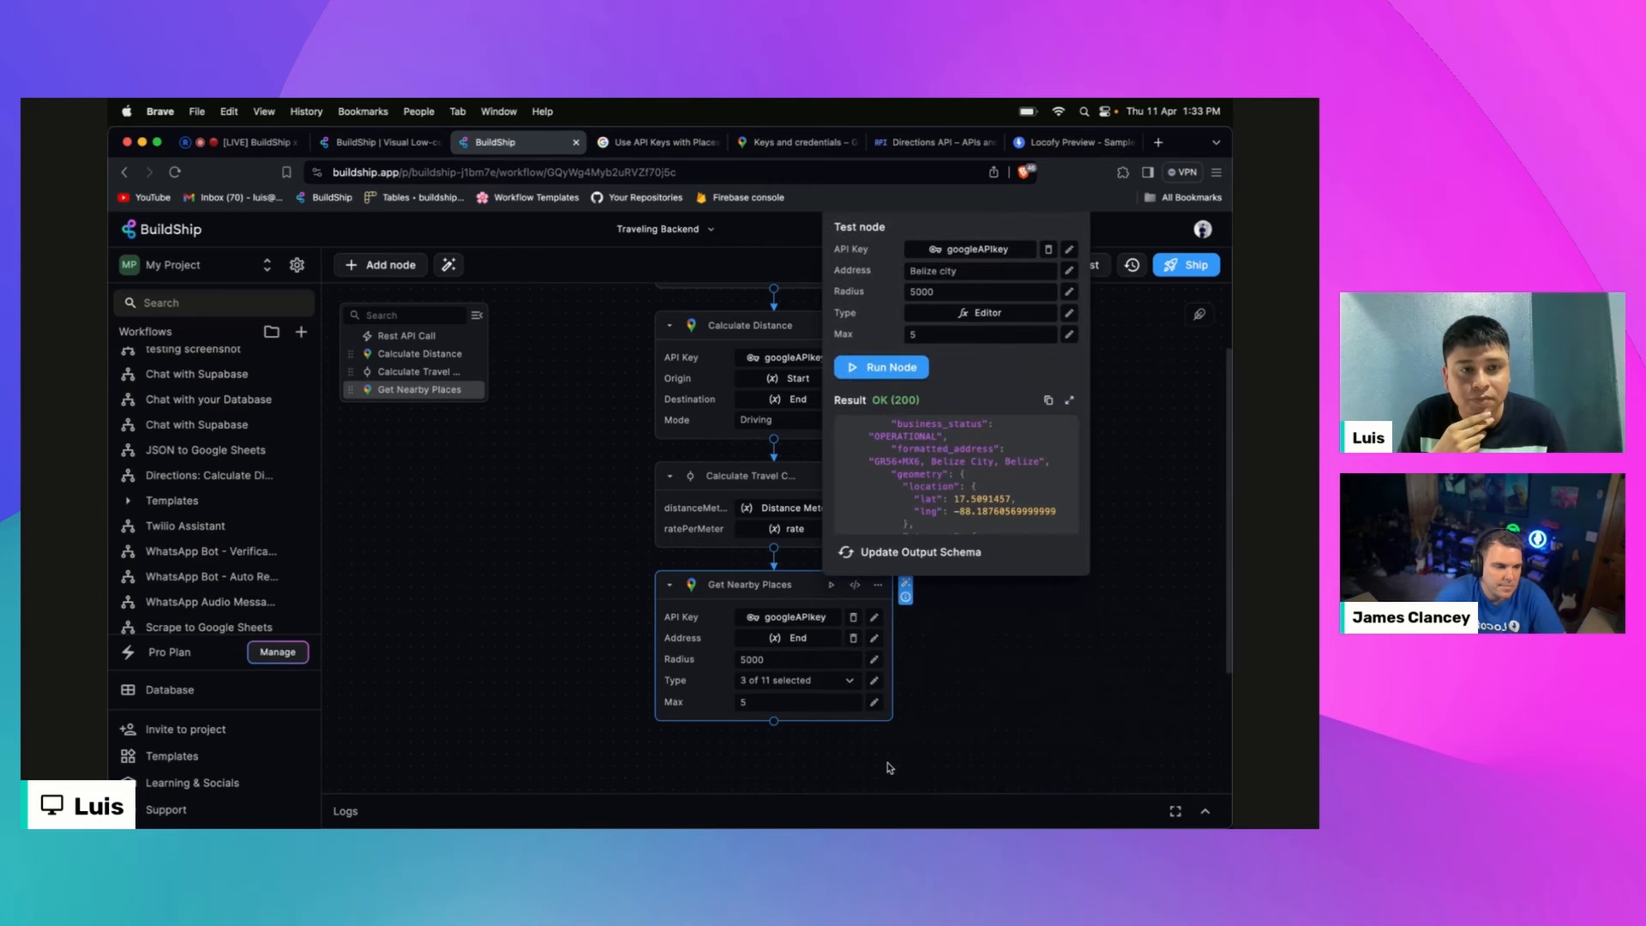
Step: Examine the enlarged Get Nearby Places test result, including each place's formatted address and name, and close it
click(1069, 400)
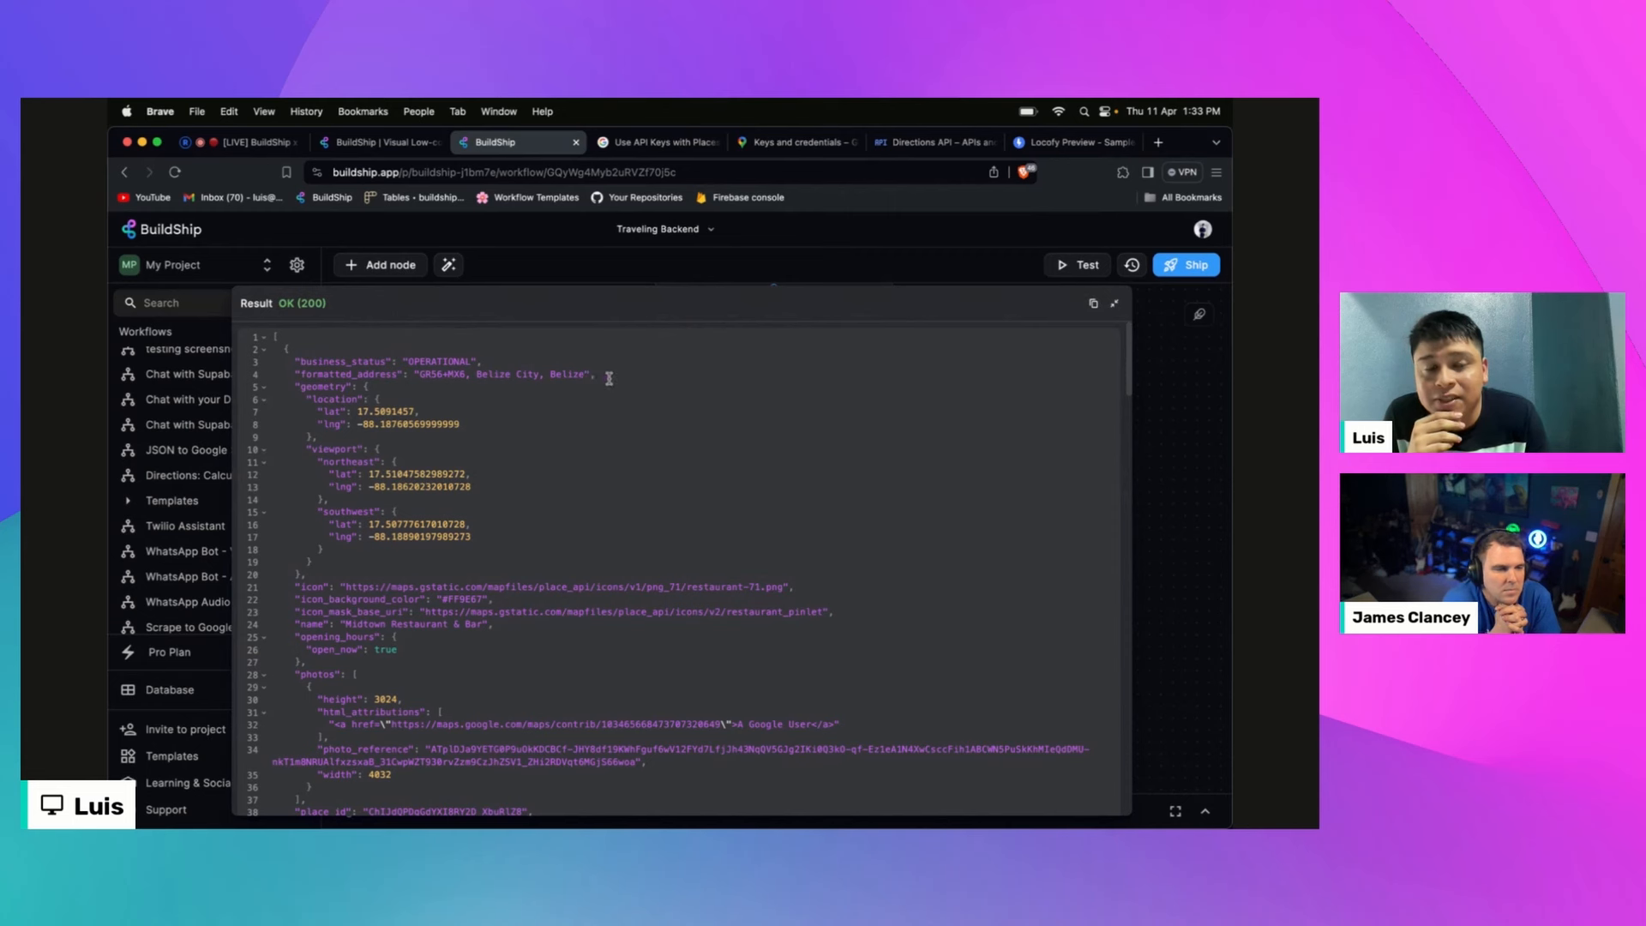
drag(588, 375, 288, 379)
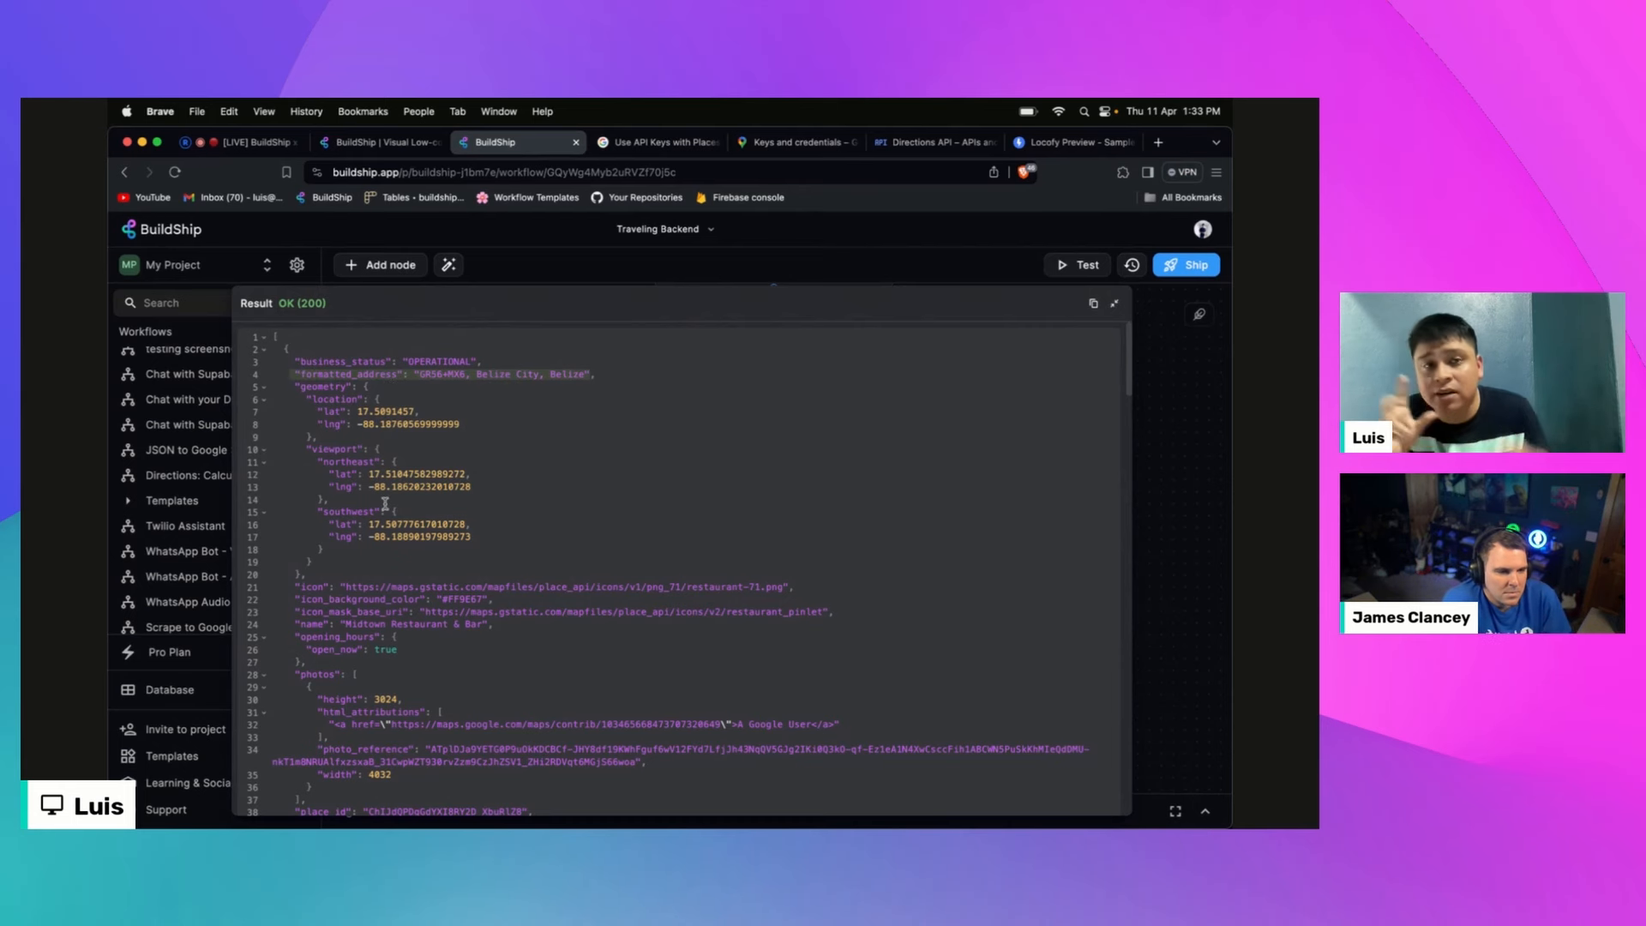
scroll(399, 513, down, 2)
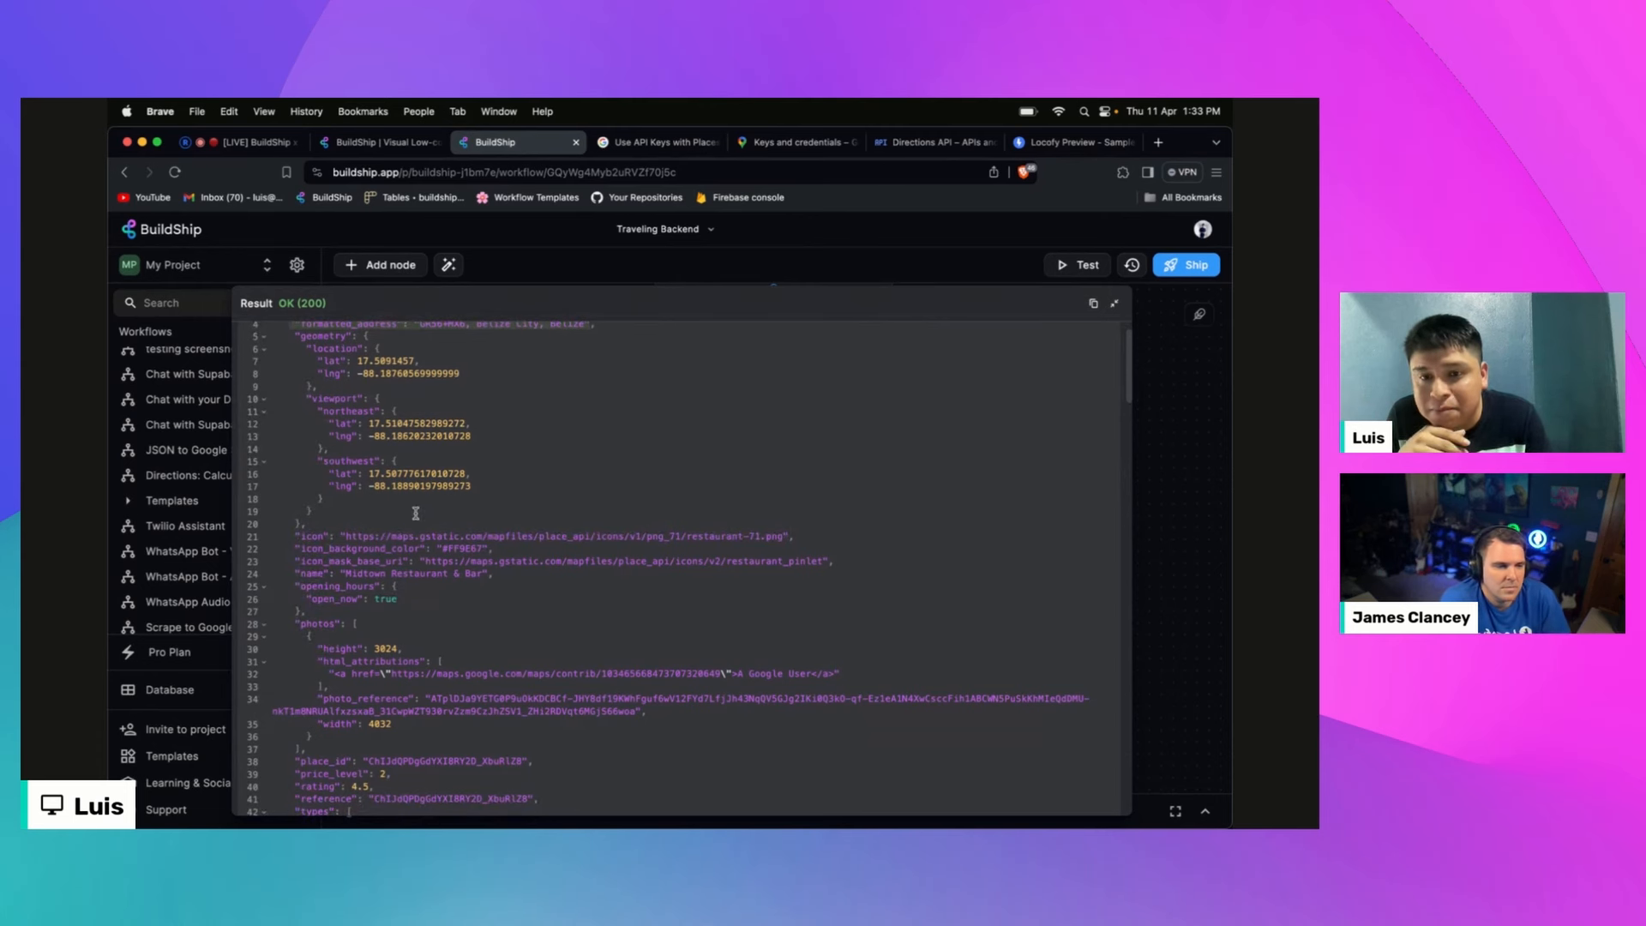
scroll(415, 513, down, 1)
drag(487, 549, 345, 546)
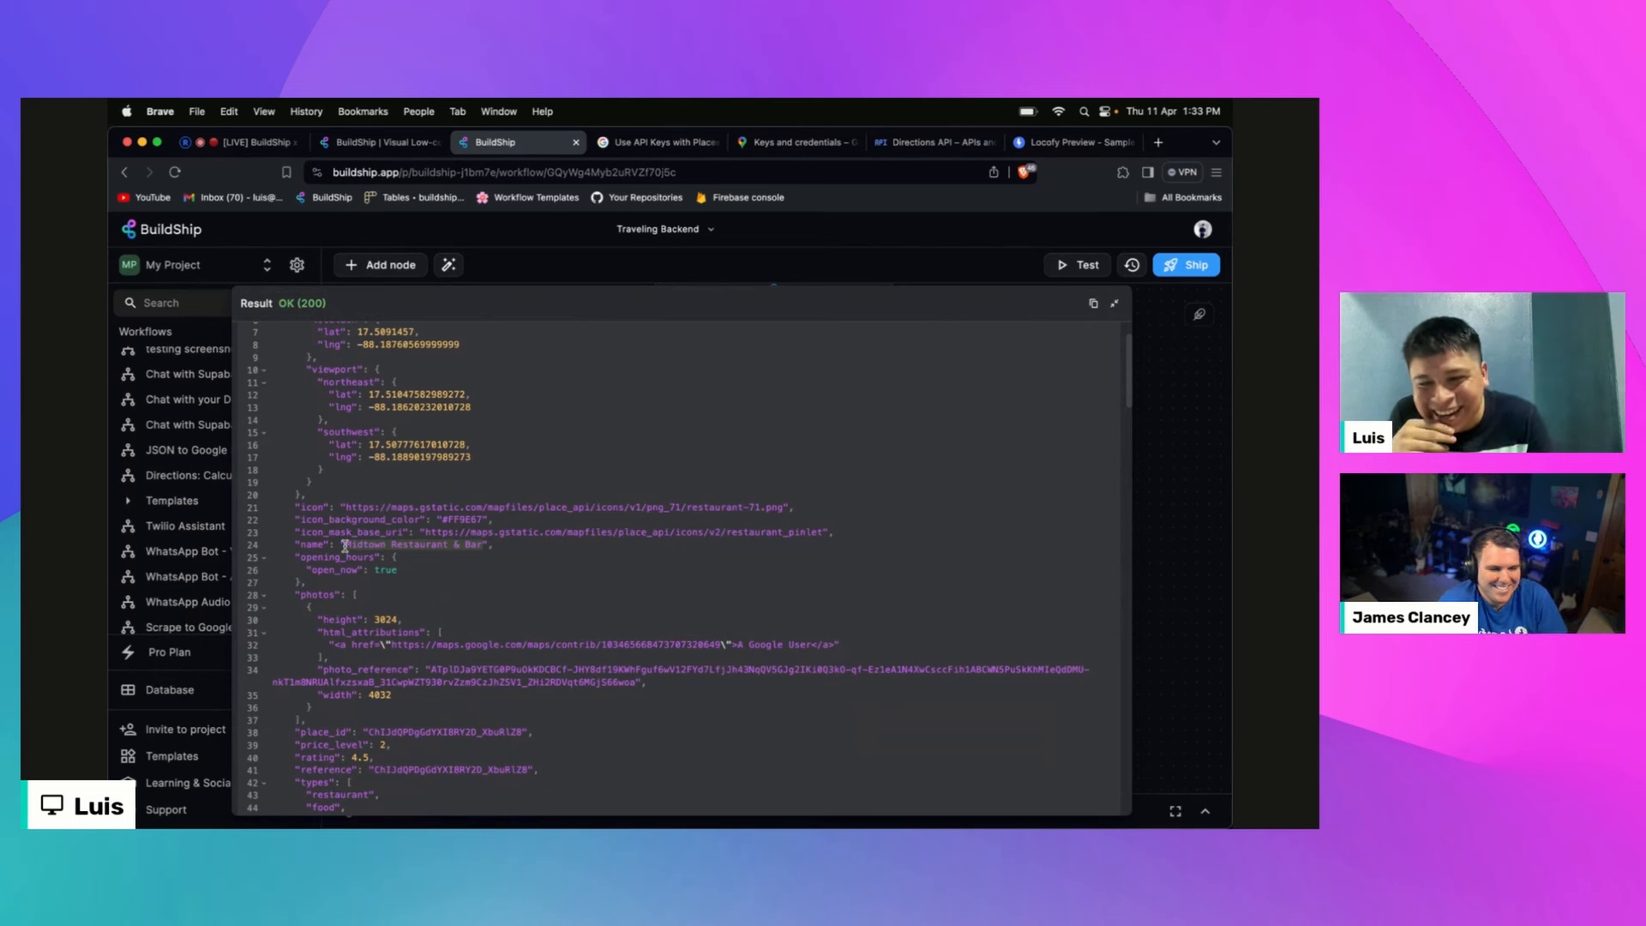
scroll(505, 582, down, 3)
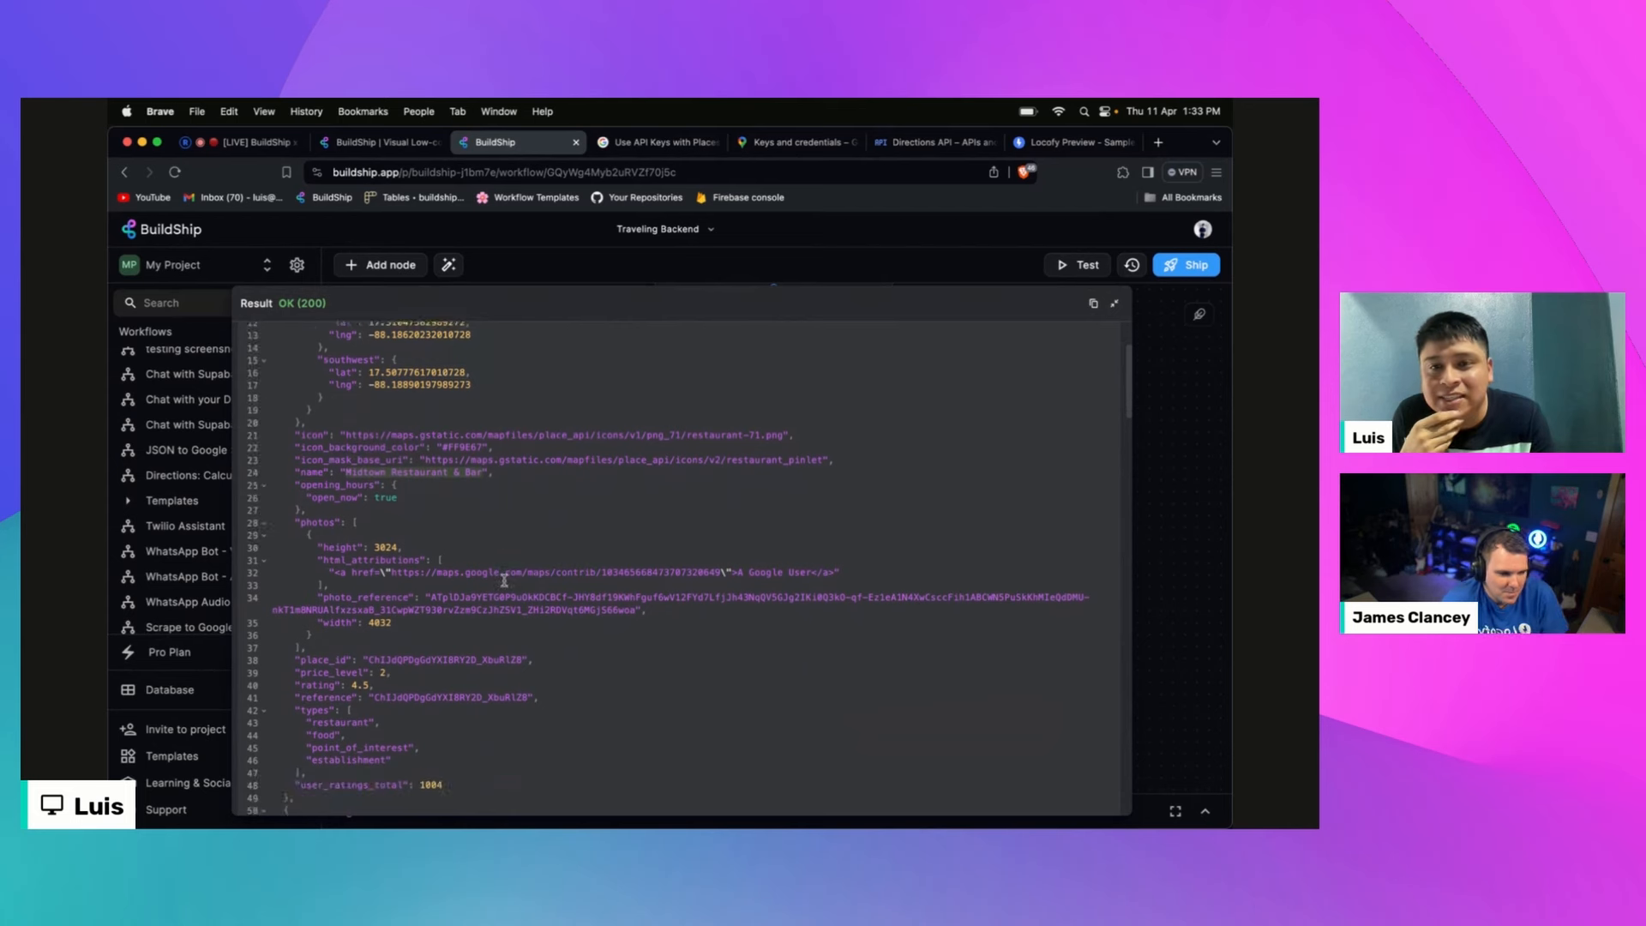
scroll(504, 581, up, 5)
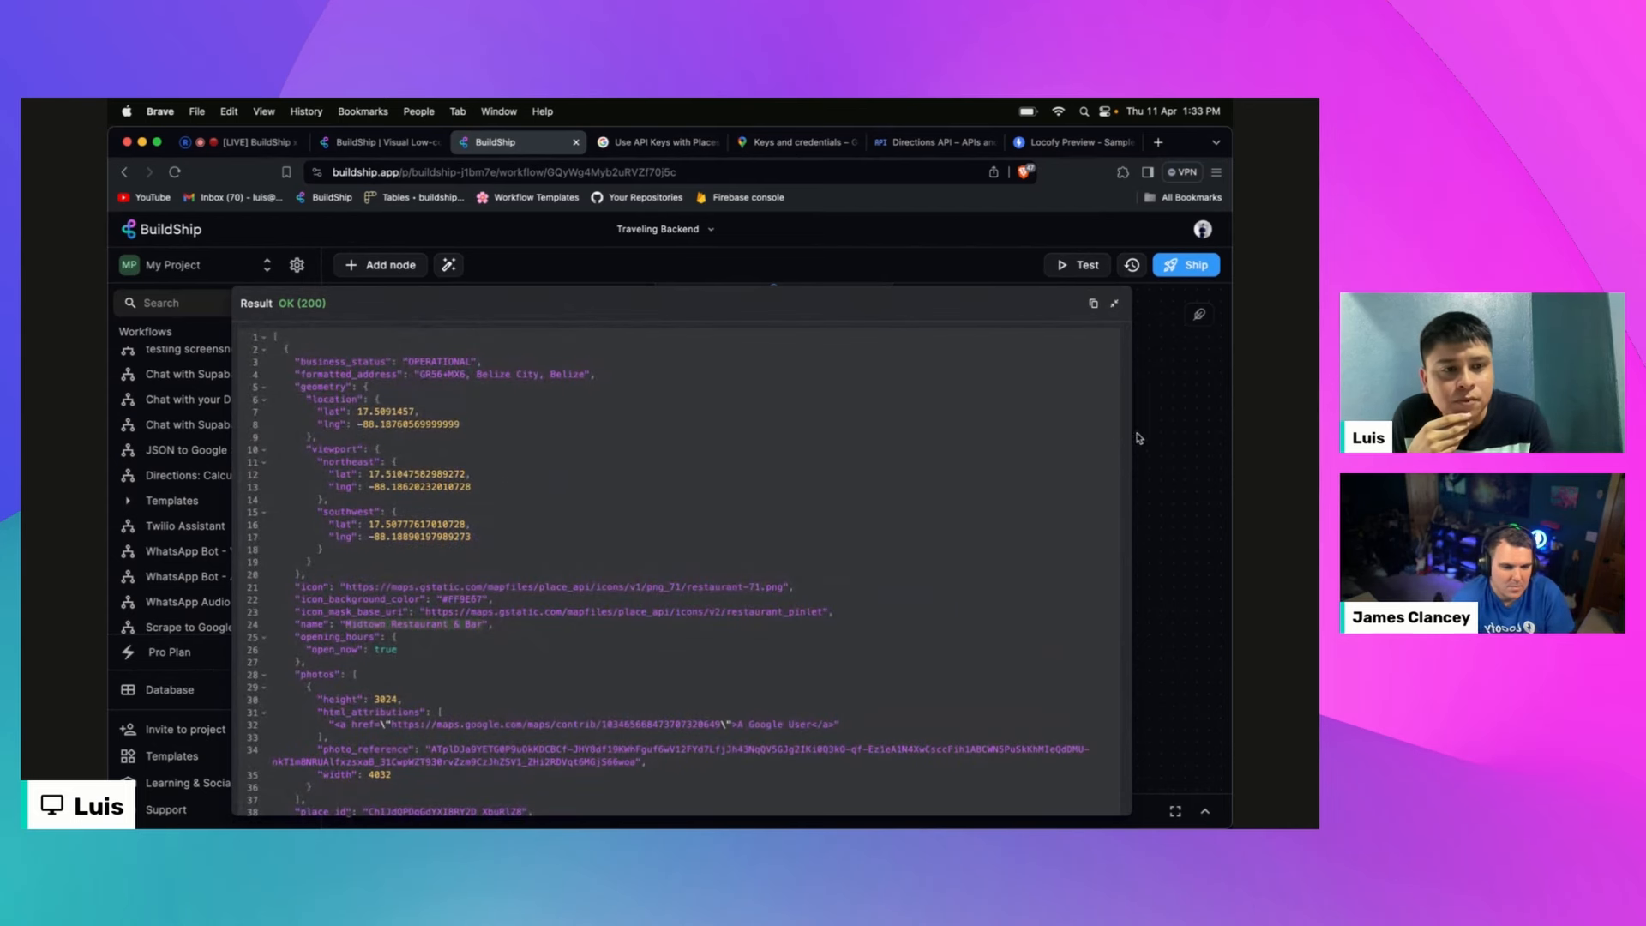
click(1188, 442)
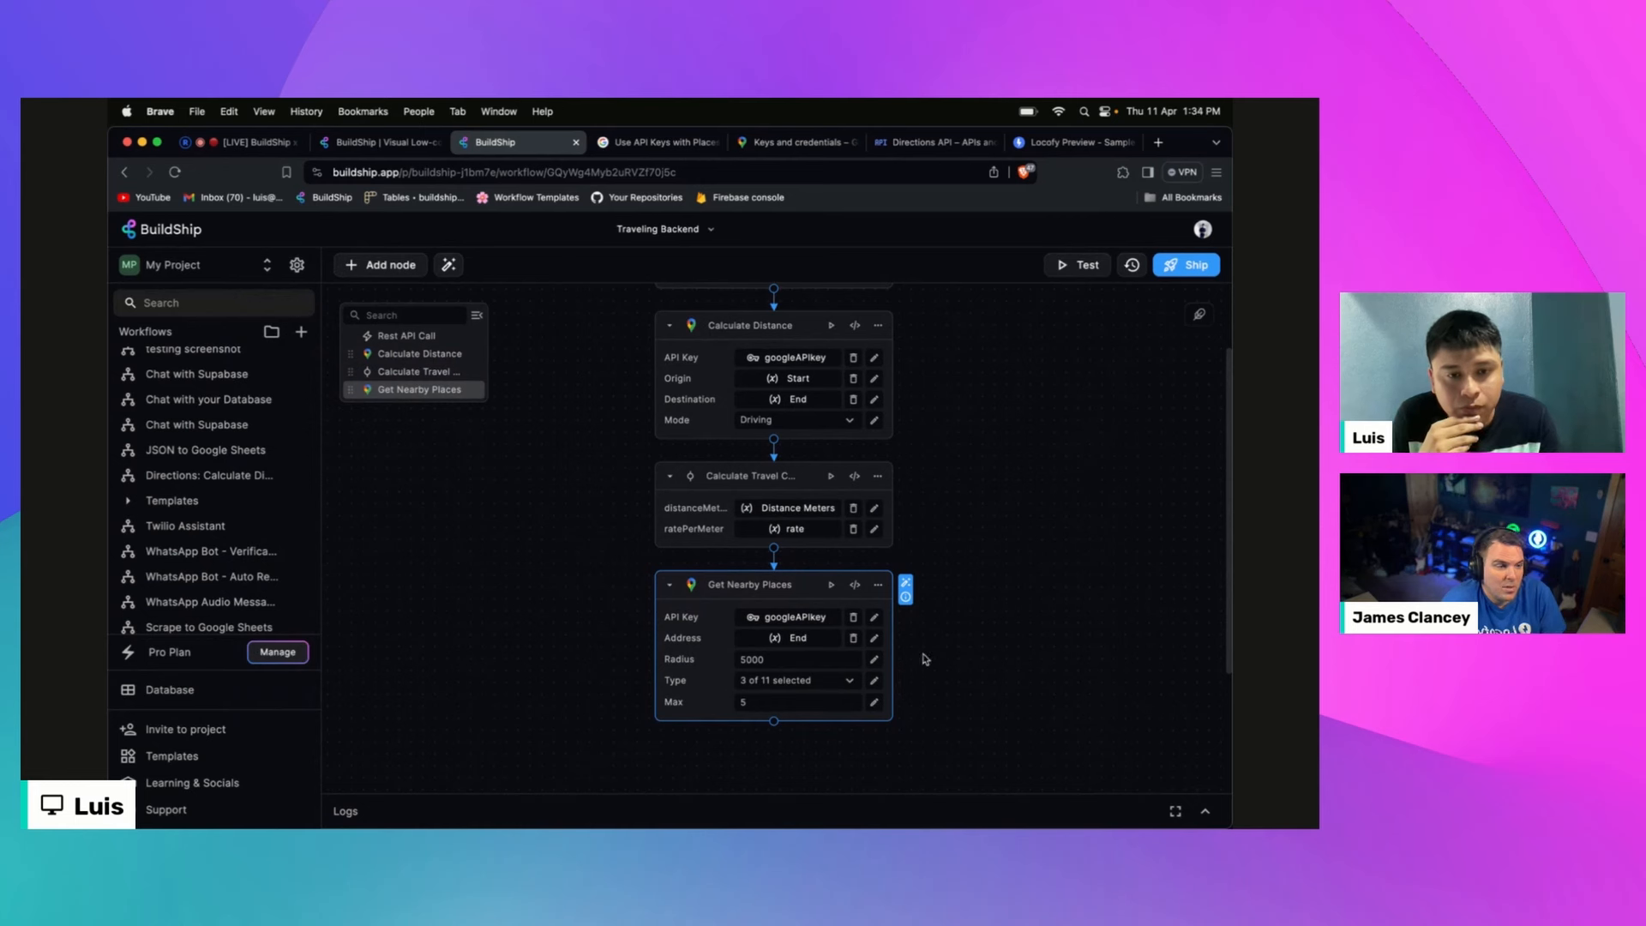
scroll(994, 617, up, 2)
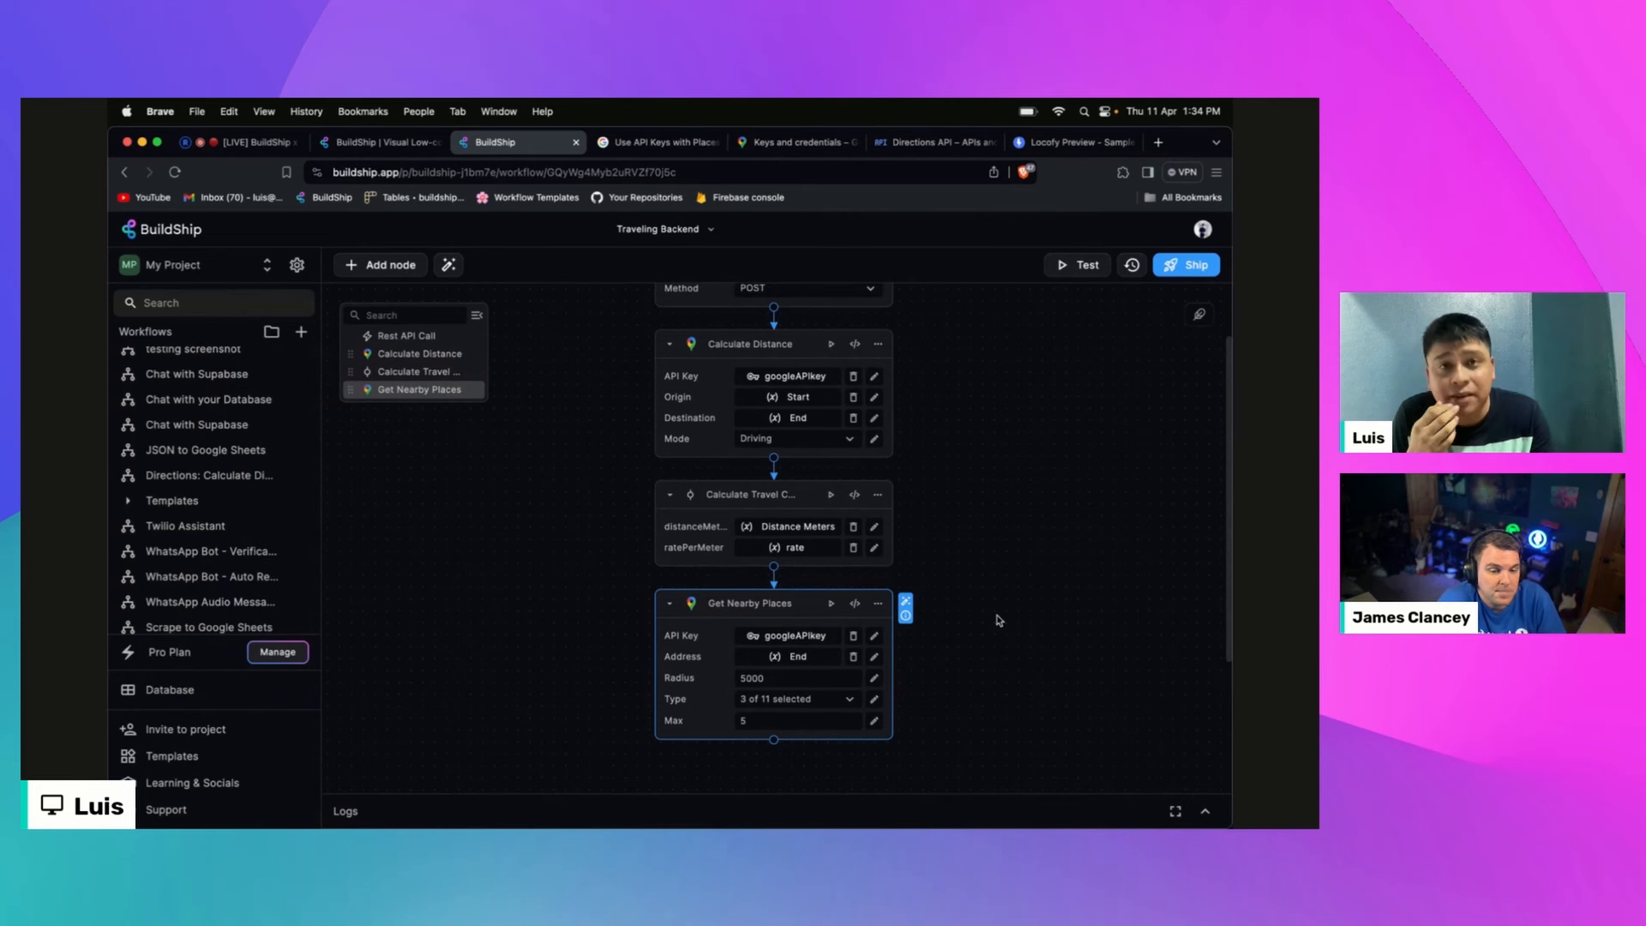
Step: Add a Return flow node at the end of the workflow, after Get Nearby Places
scroll(998, 620, down, 5)
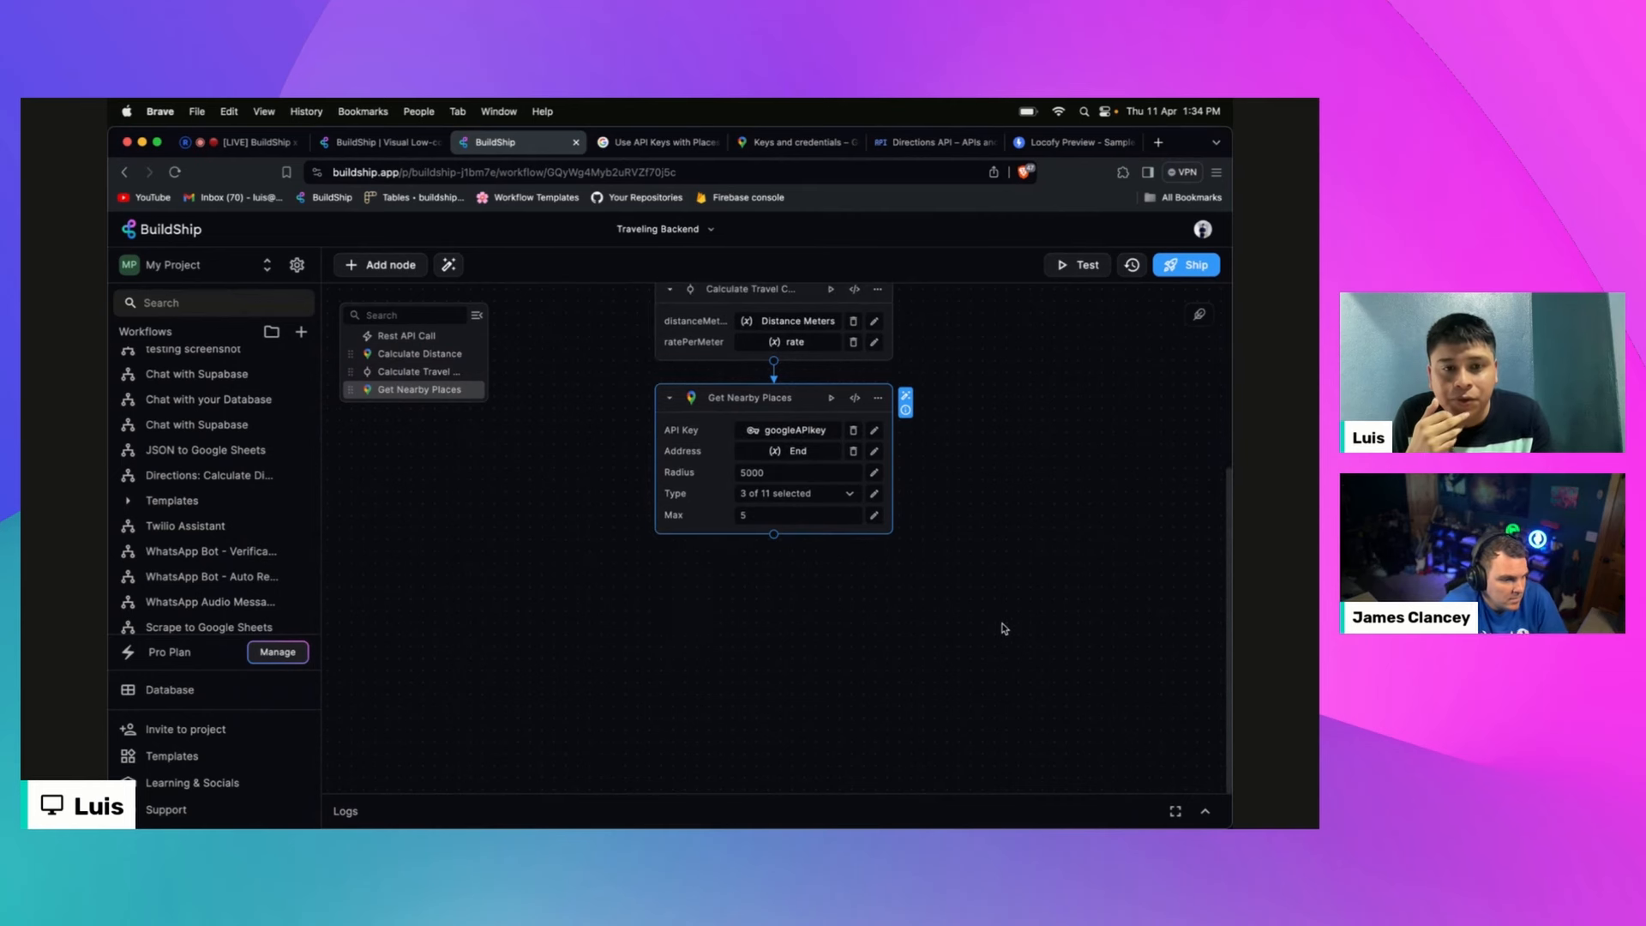
click(773, 535)
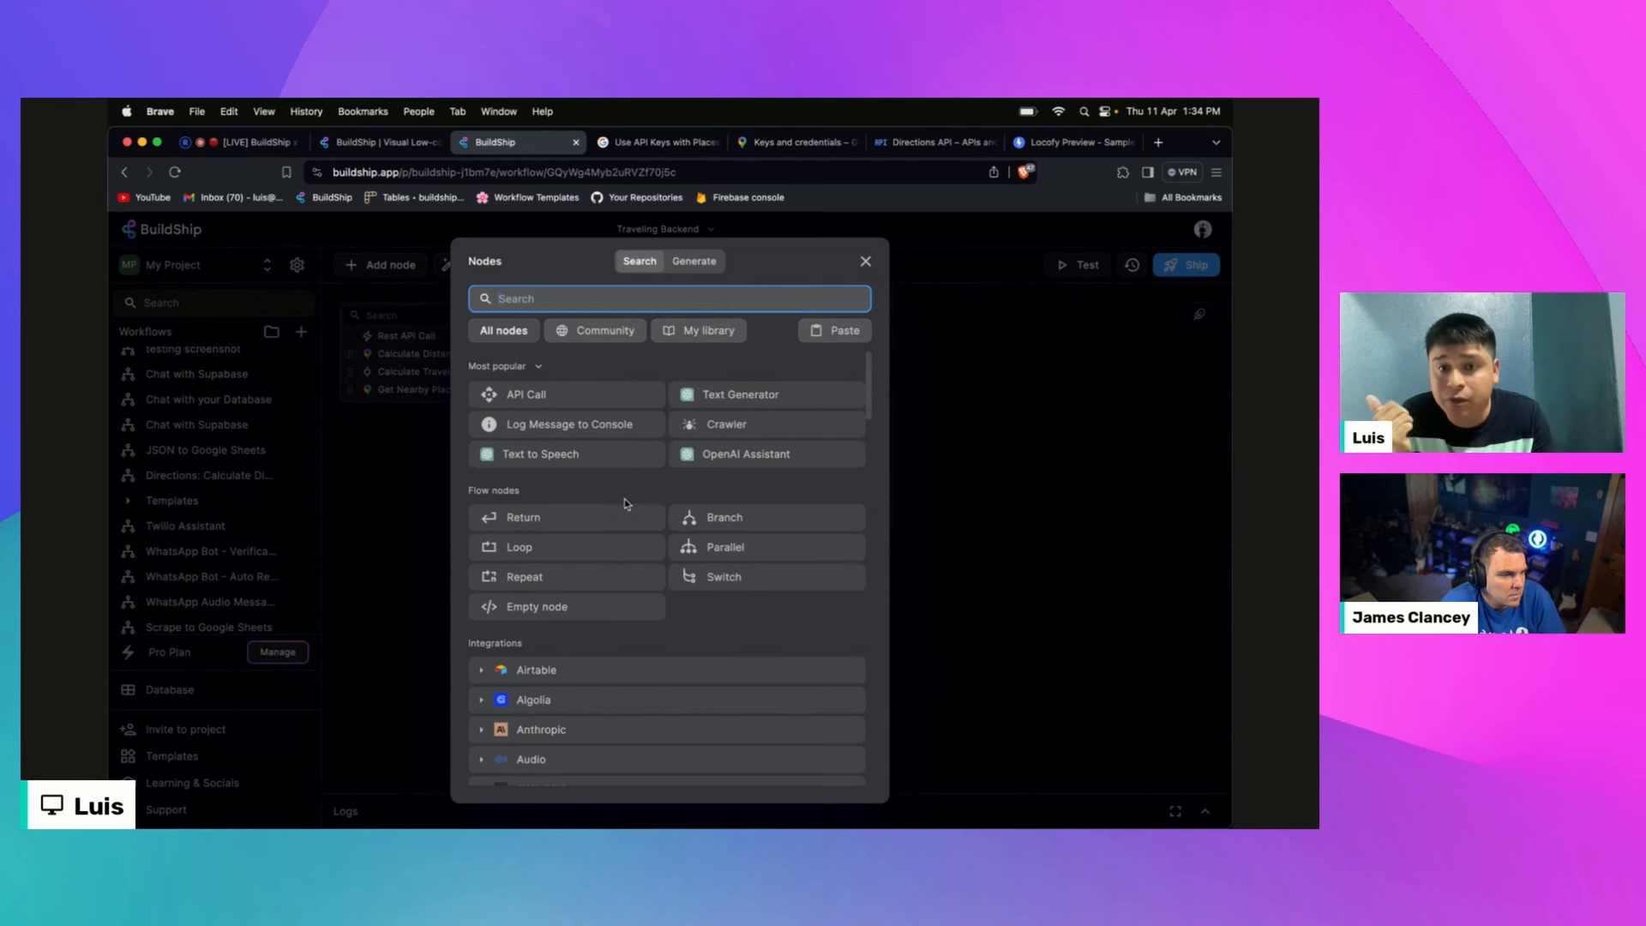
click(626, 525)
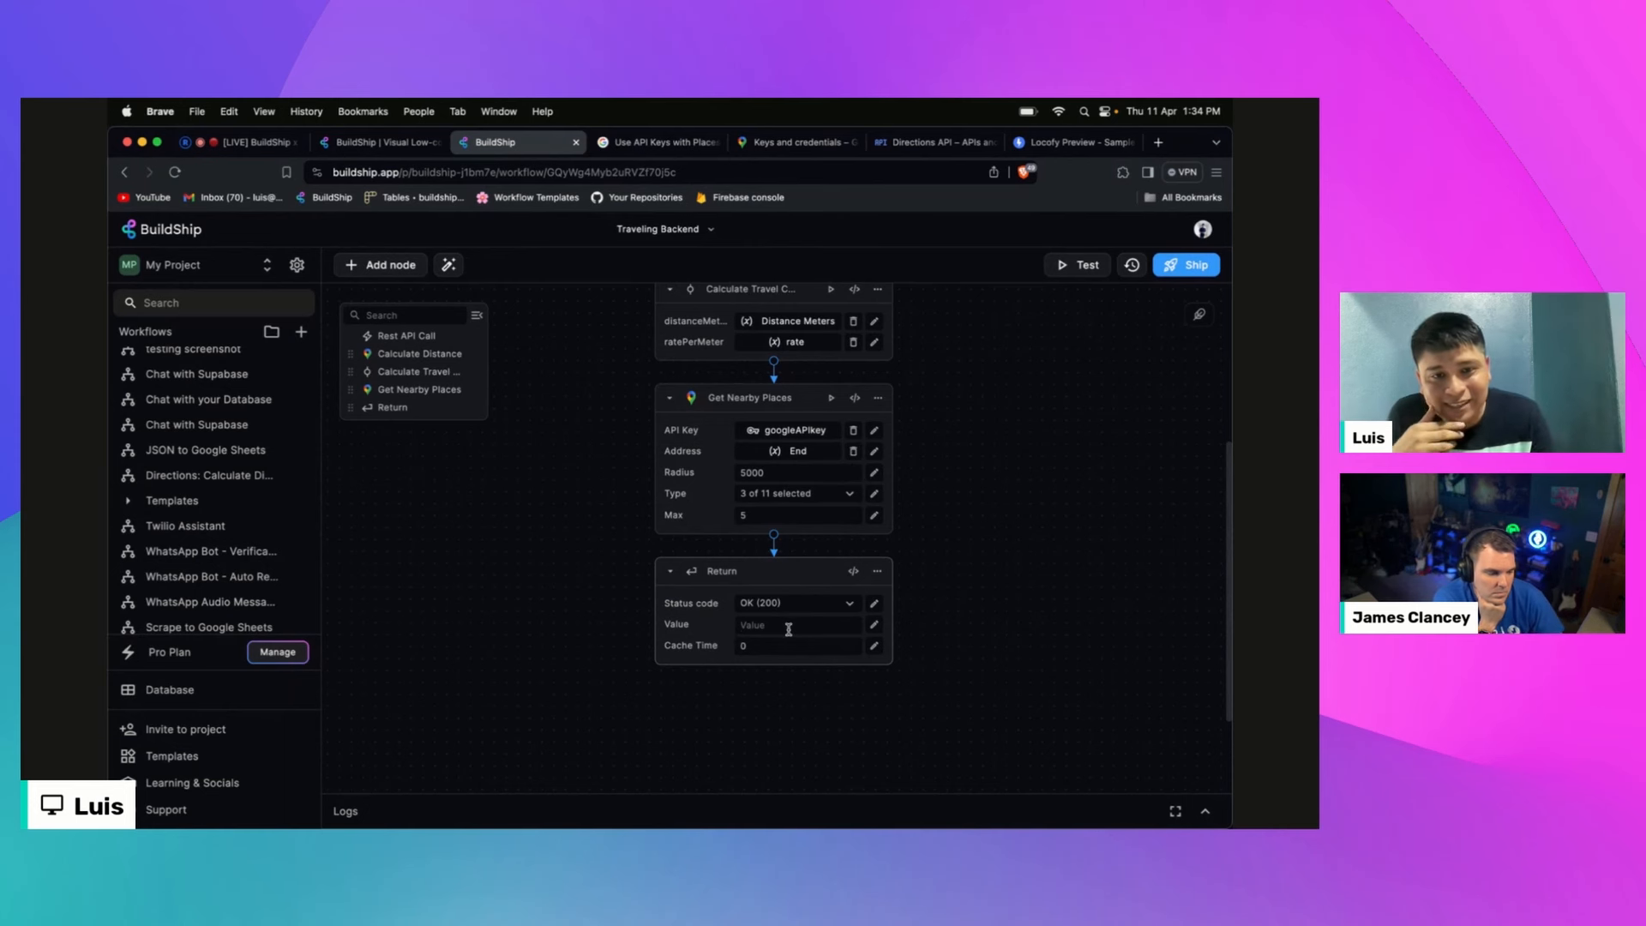
scroll(1014, 513, up, 5)
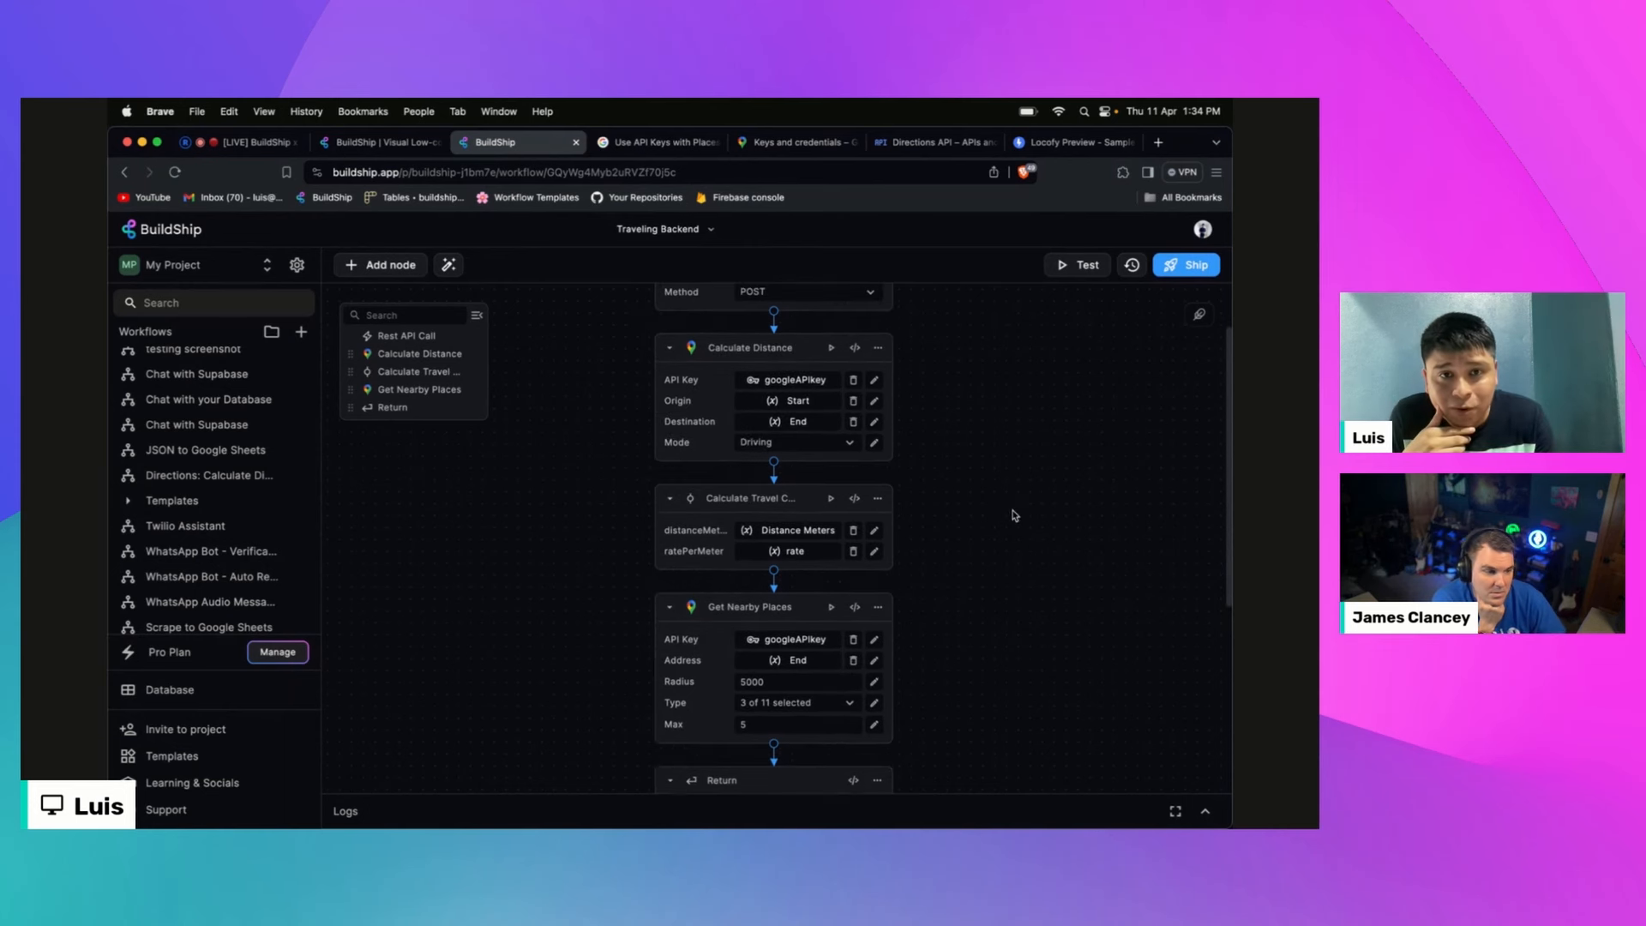
scroll(1014, 515, up, 1)
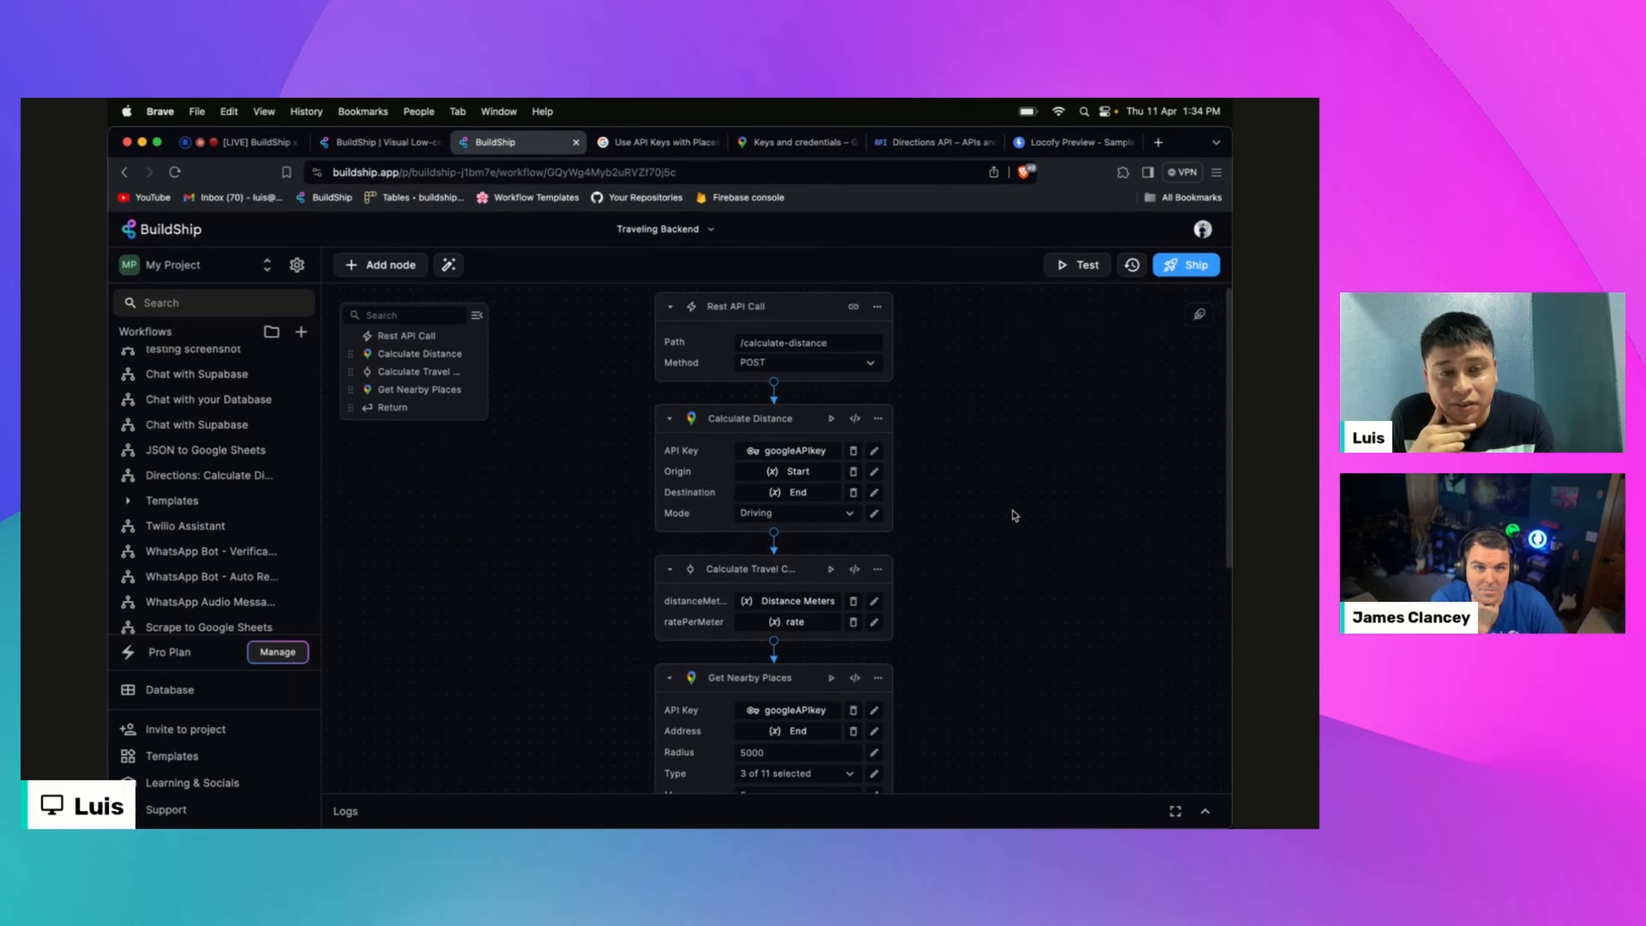
Step: Close the Google Cloud Keys and credentials and Directions API browser tabs, and return to the Traveling Backend workflow
click(798, 143)
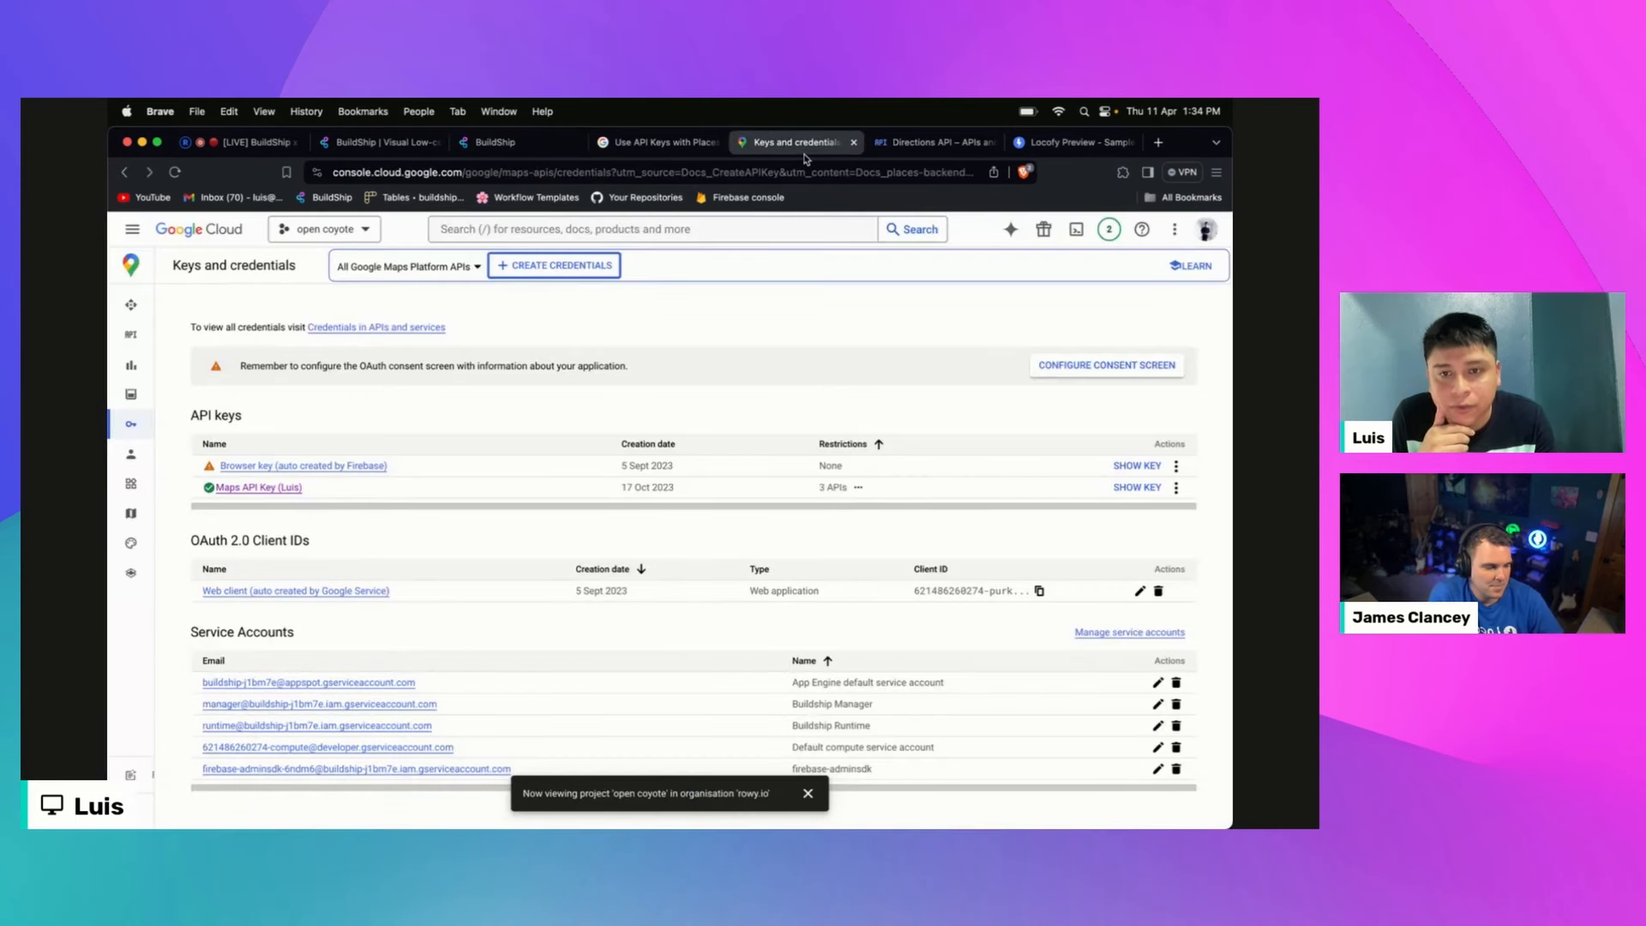
click(853, 143)
click(853, 143)
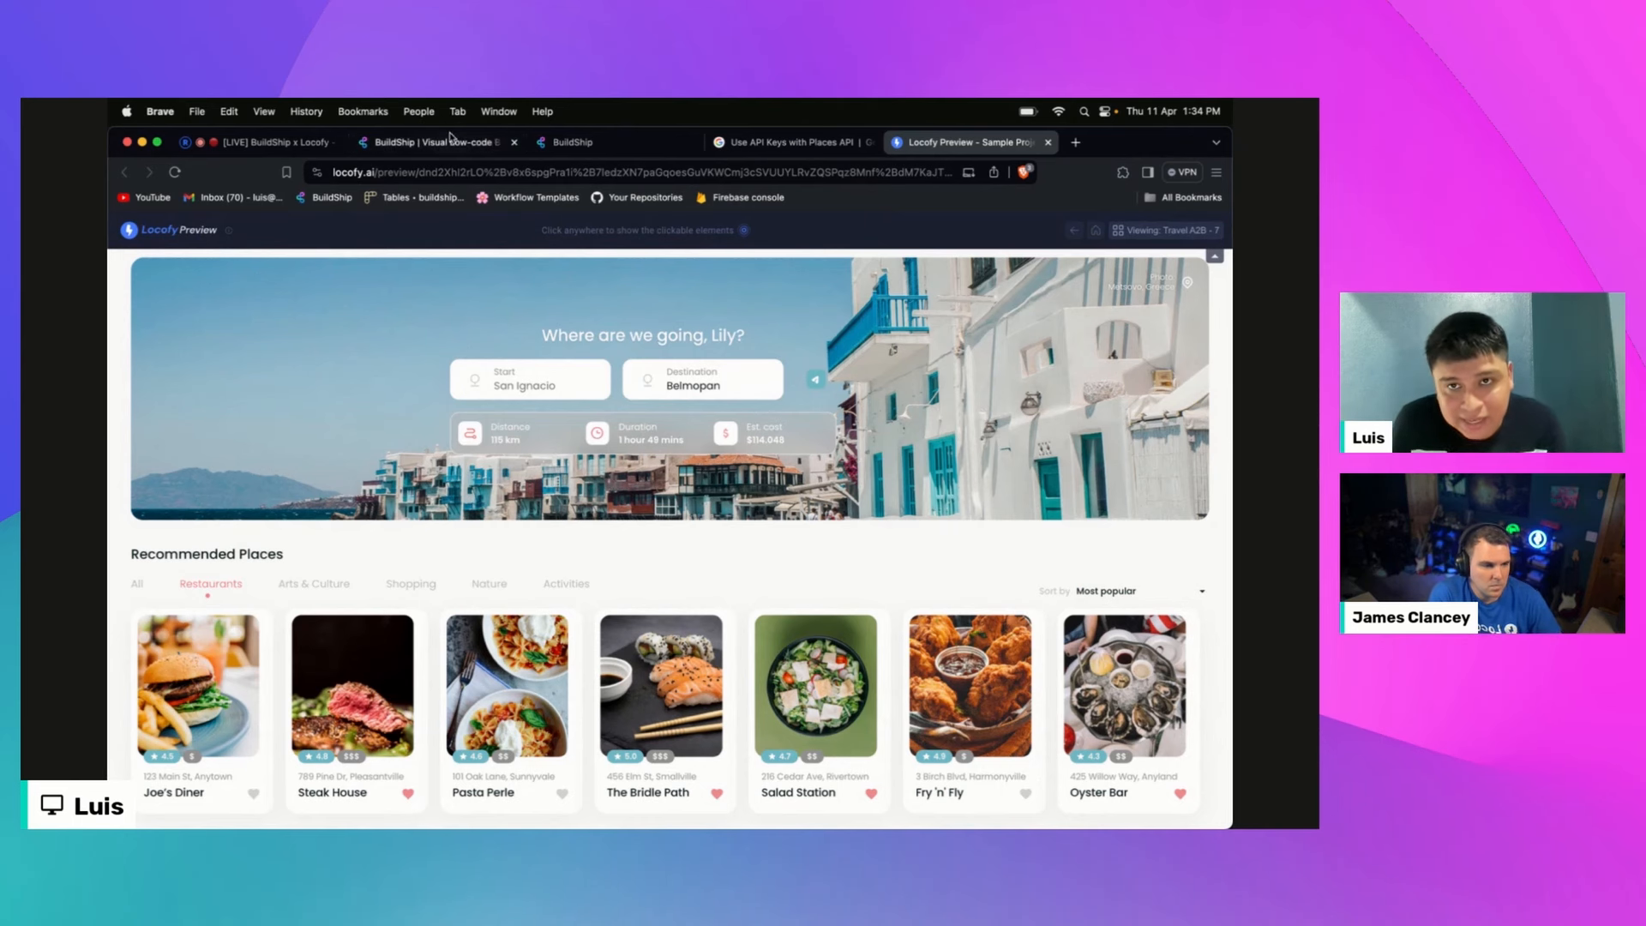
click(447, 144)
click(573, 142)
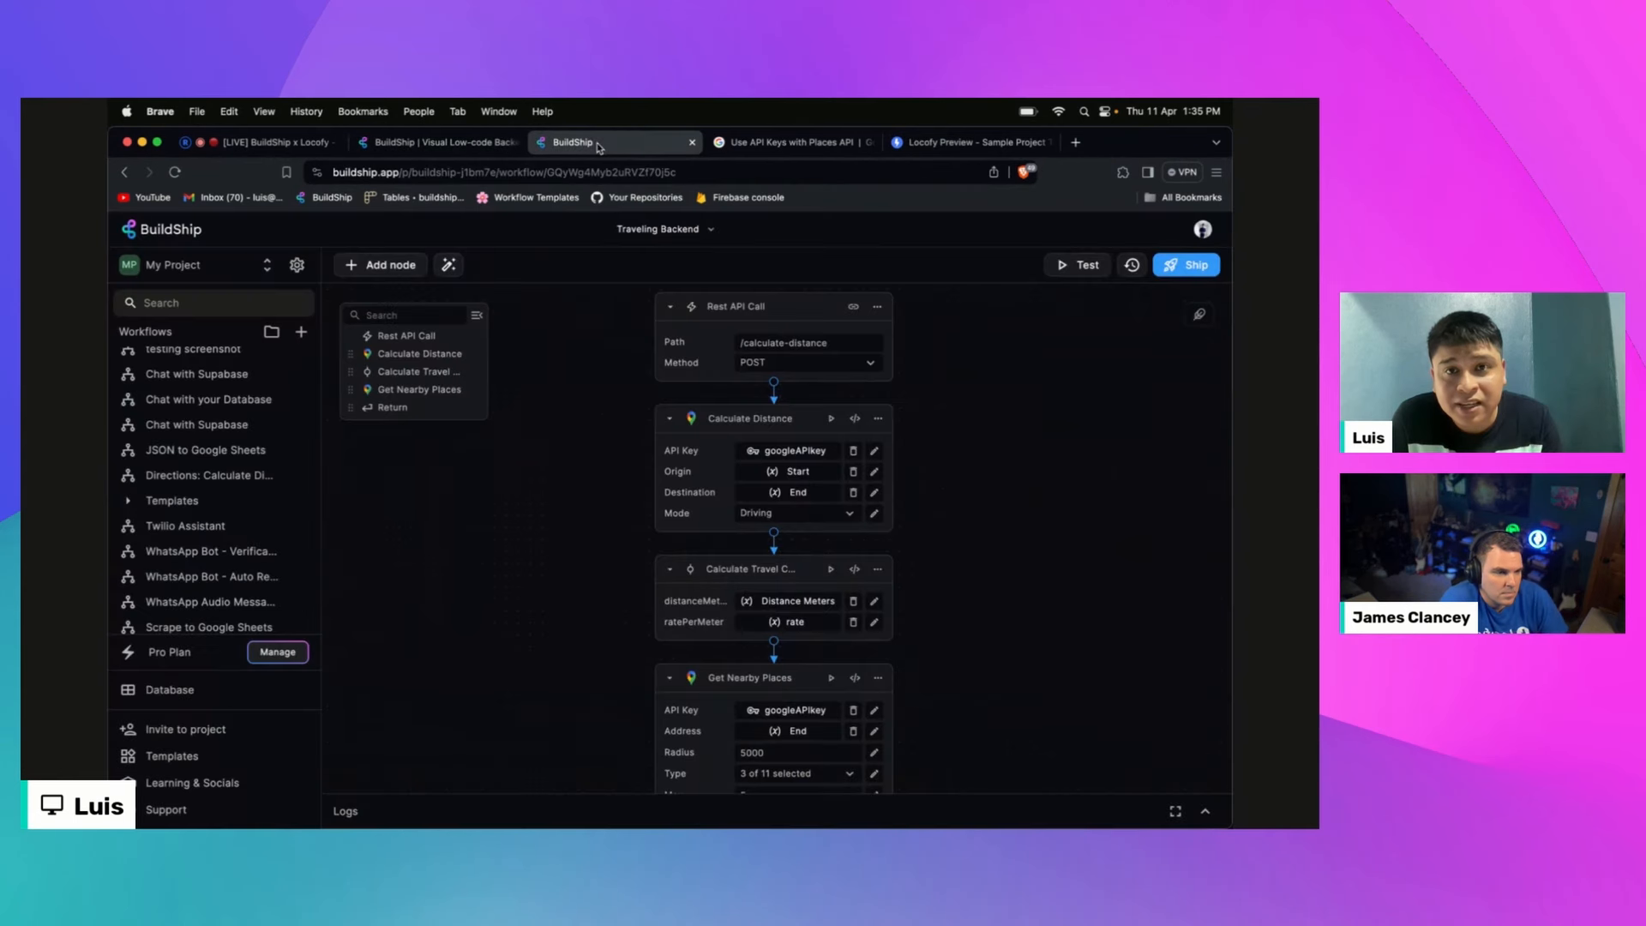
Step: Autofill the Return node's Value with AI from the description "the calculated cost, distance traveled, duration, and nearby places"
scroll(1078, 518, down, 5)
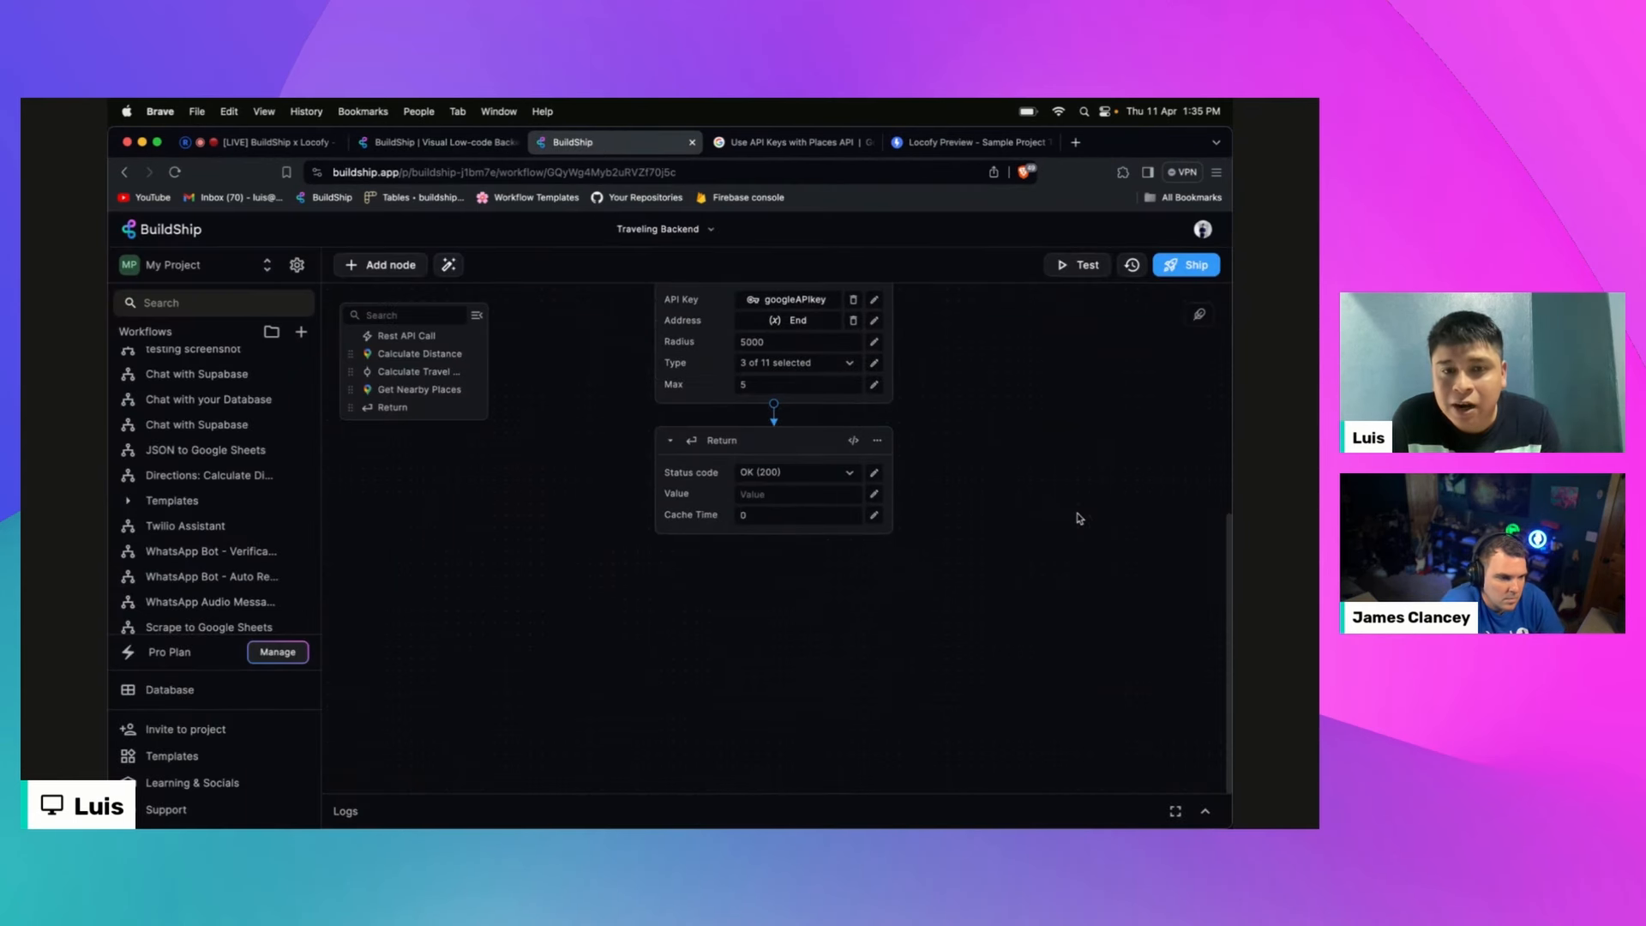
click(777, 496)
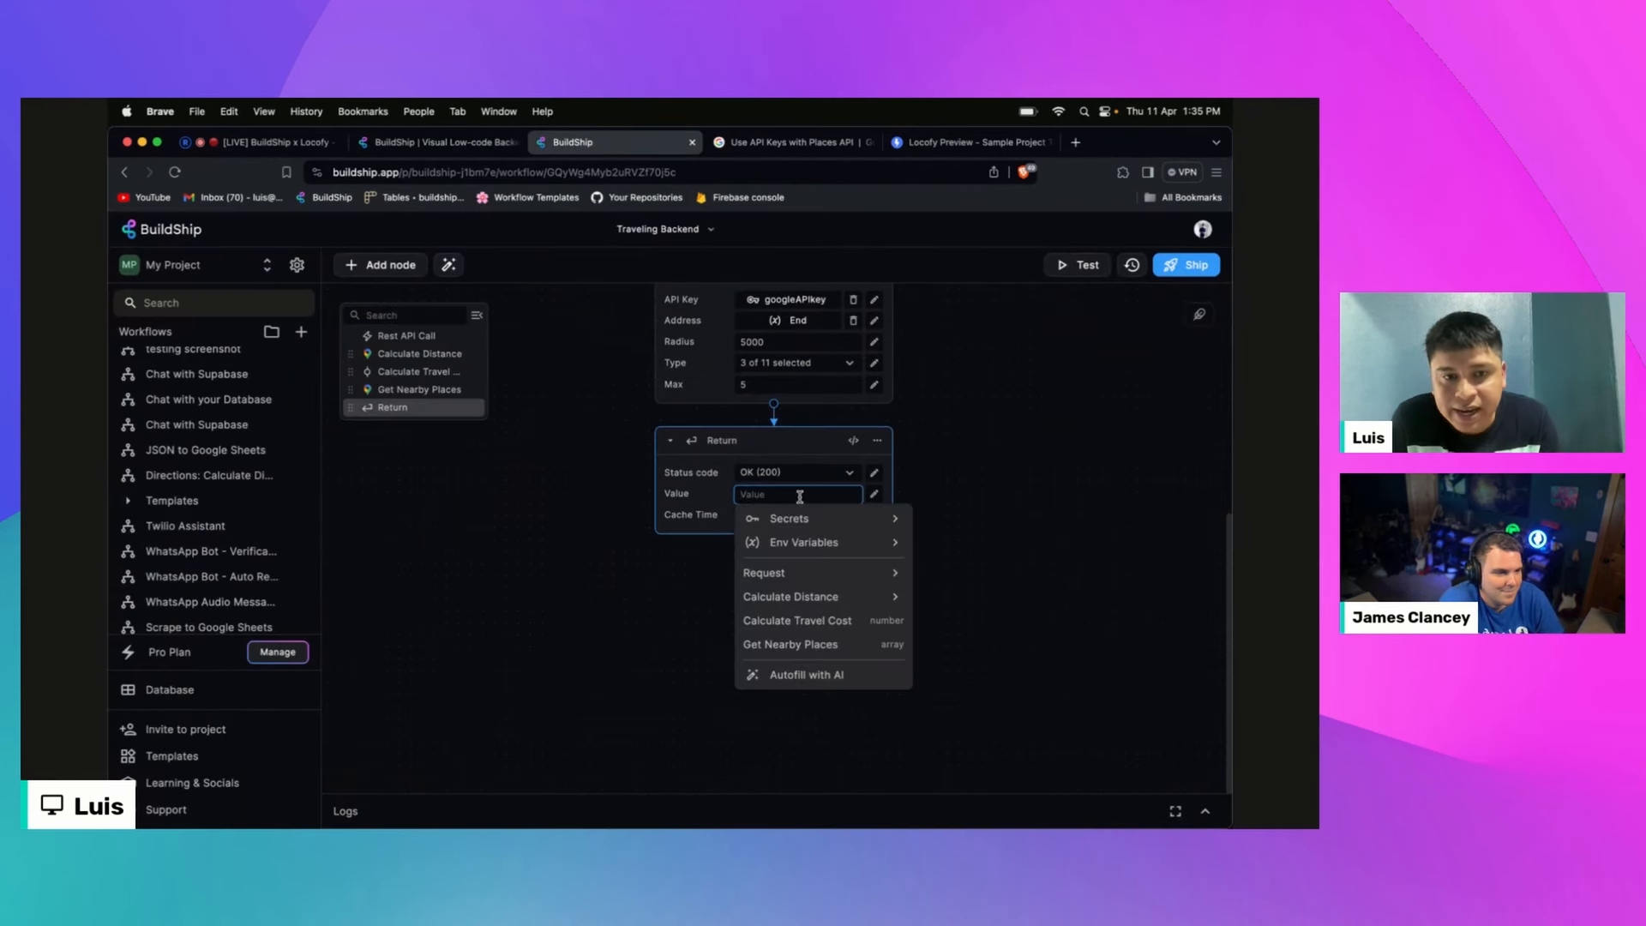
click(845, 676)
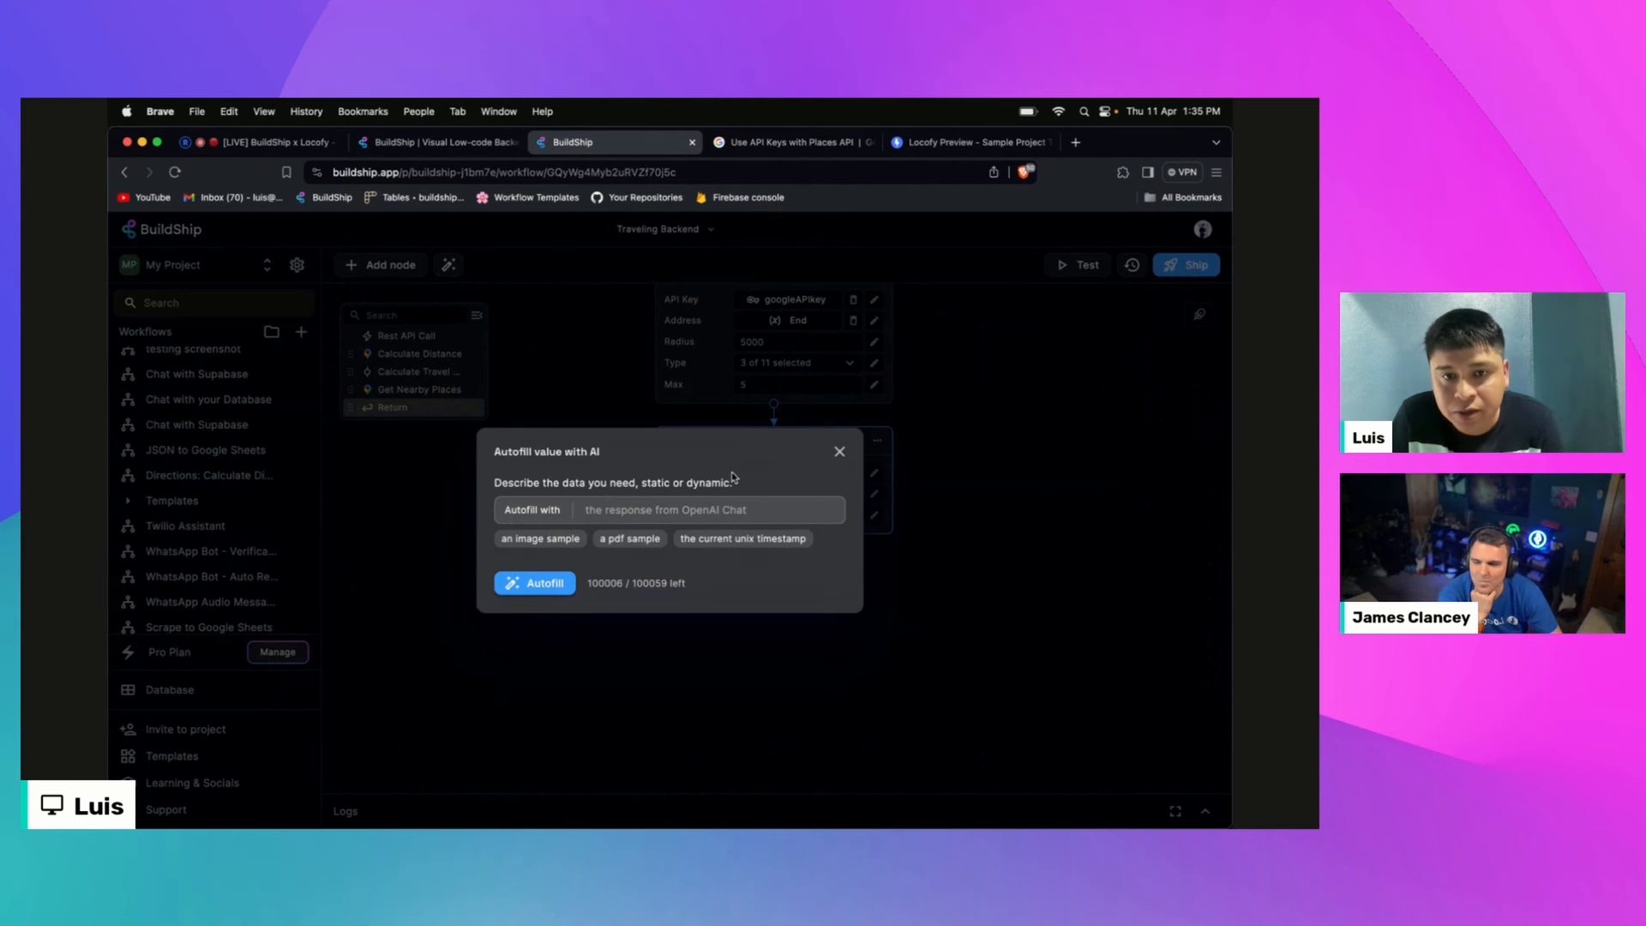
click(674, 512)
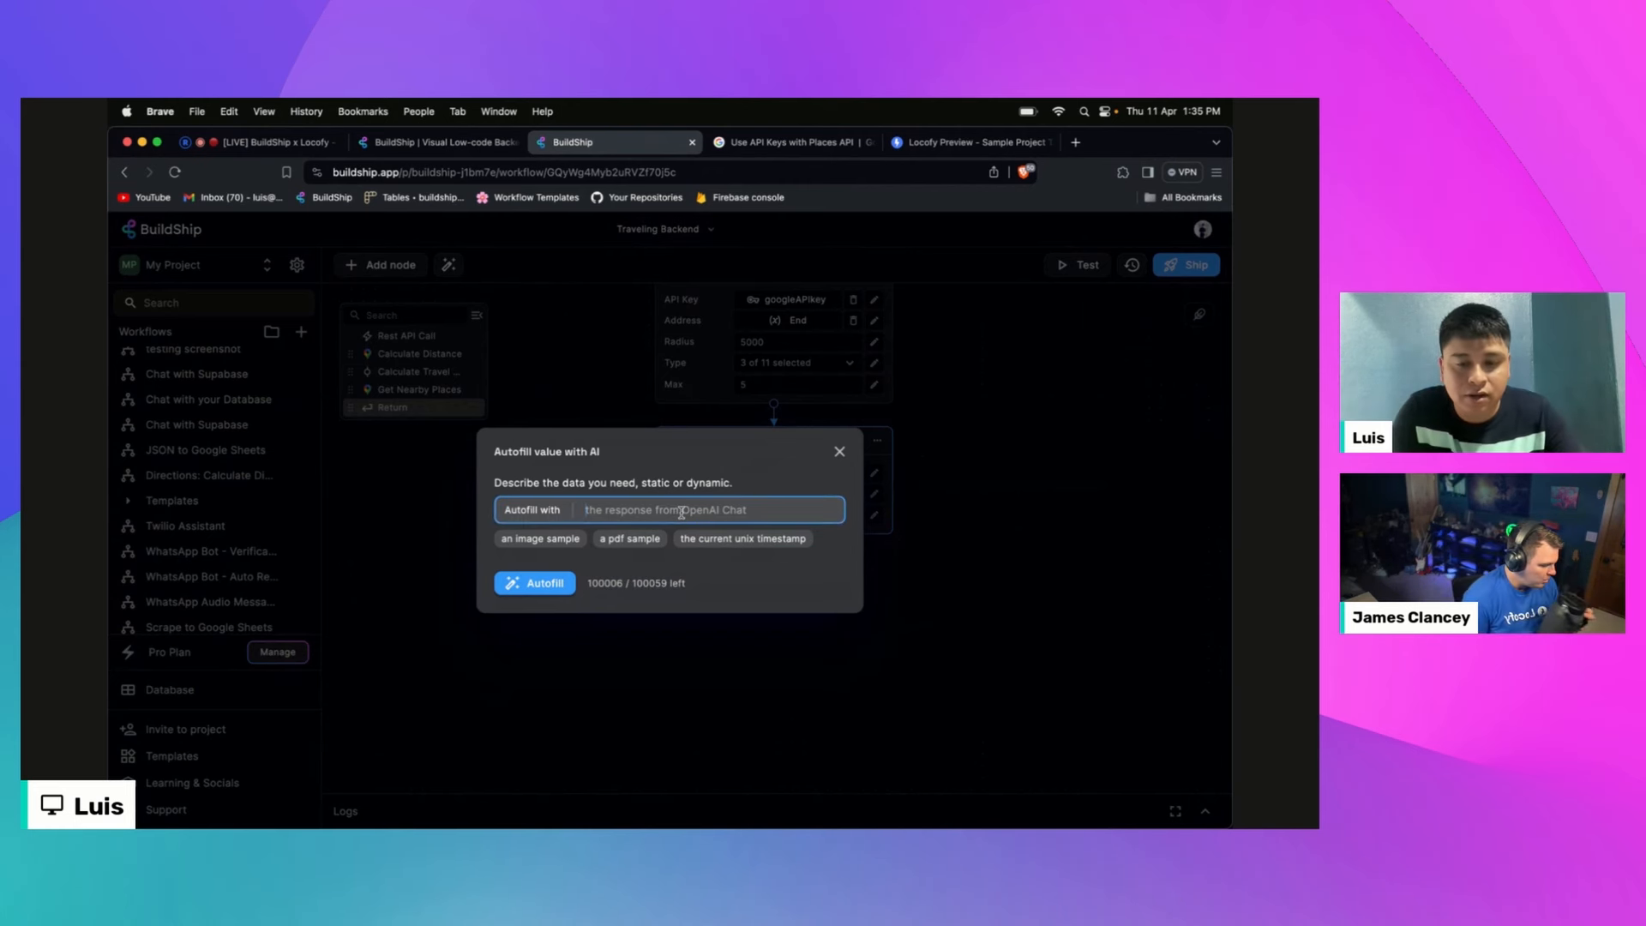
text(the cl)
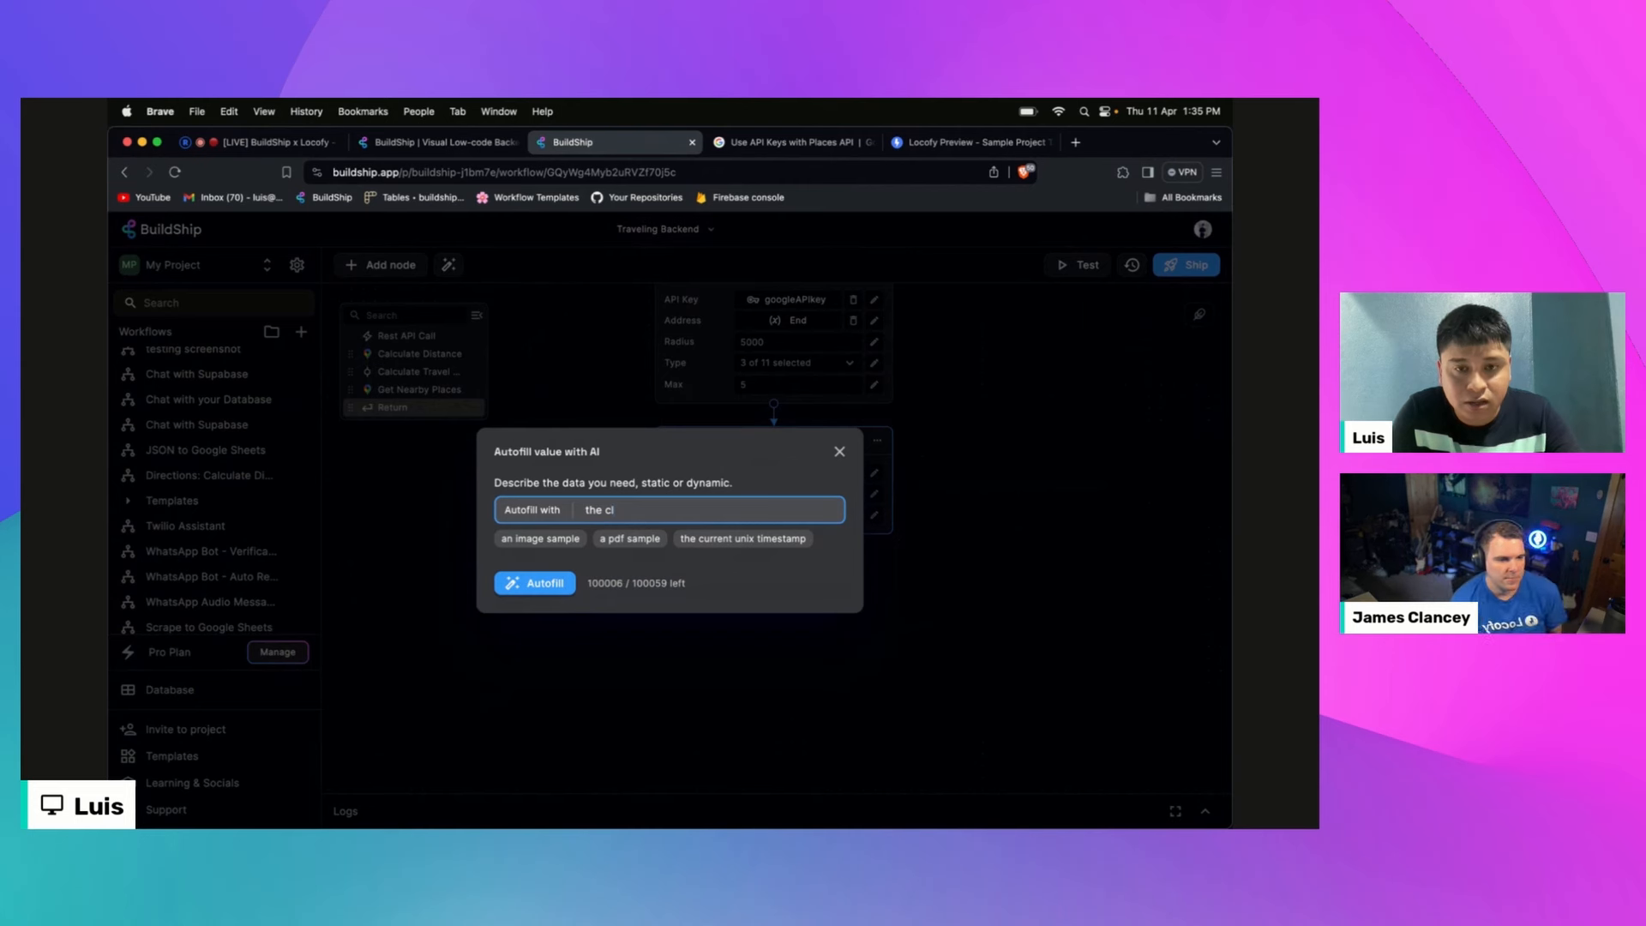
key(BackSpace)
text(alculate)
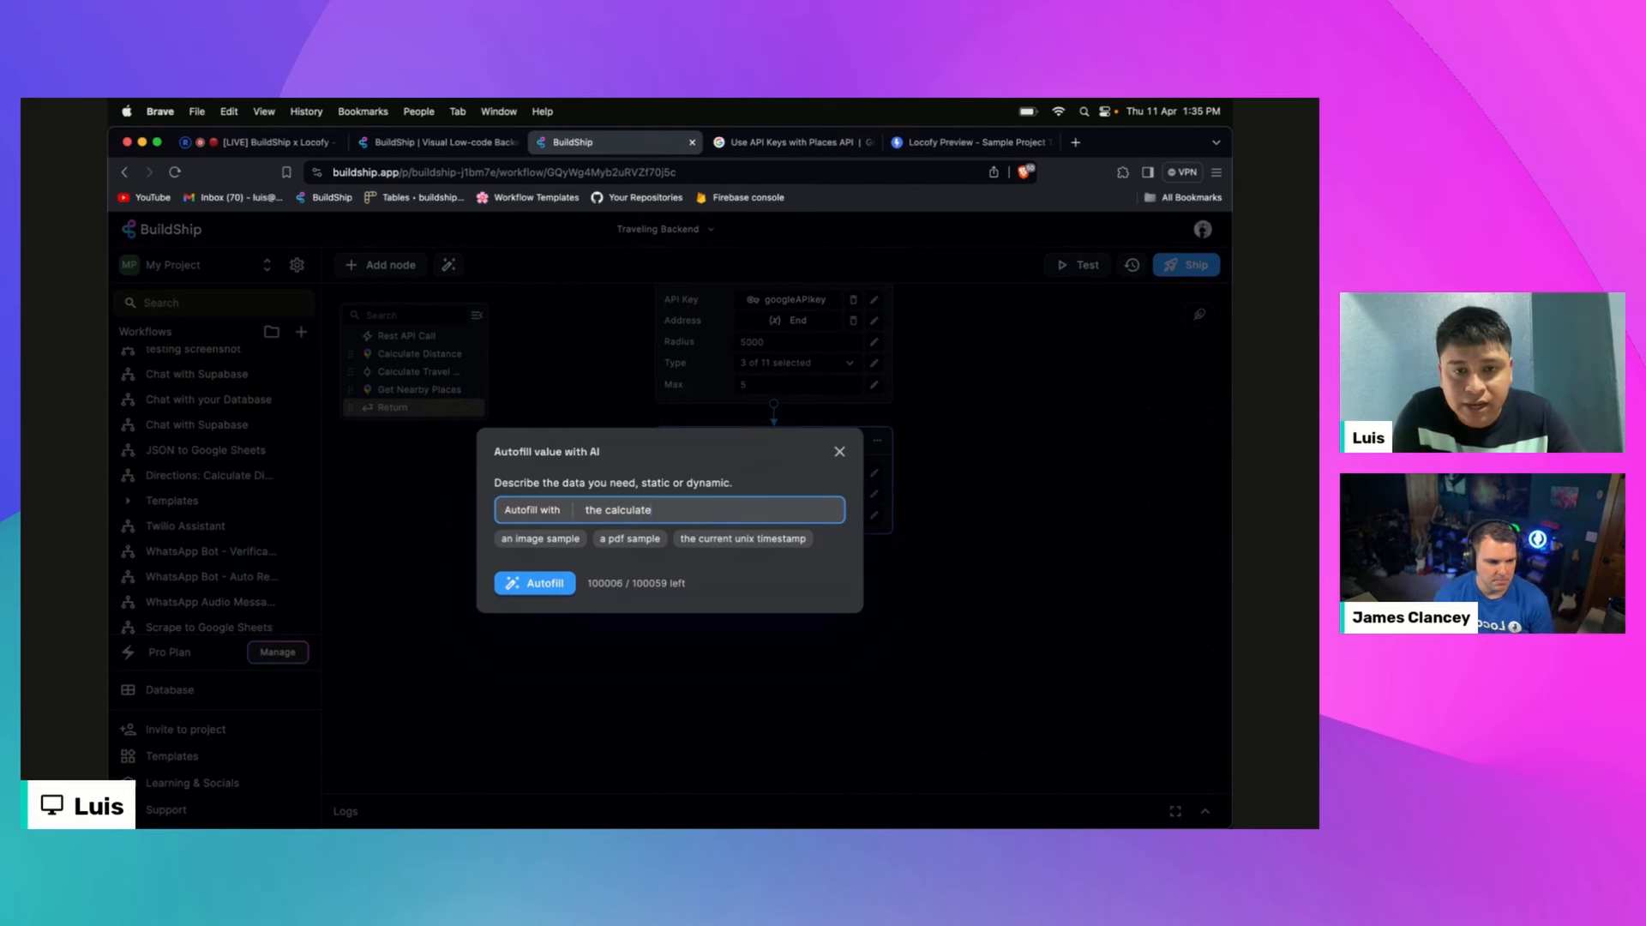
text(d cost, )
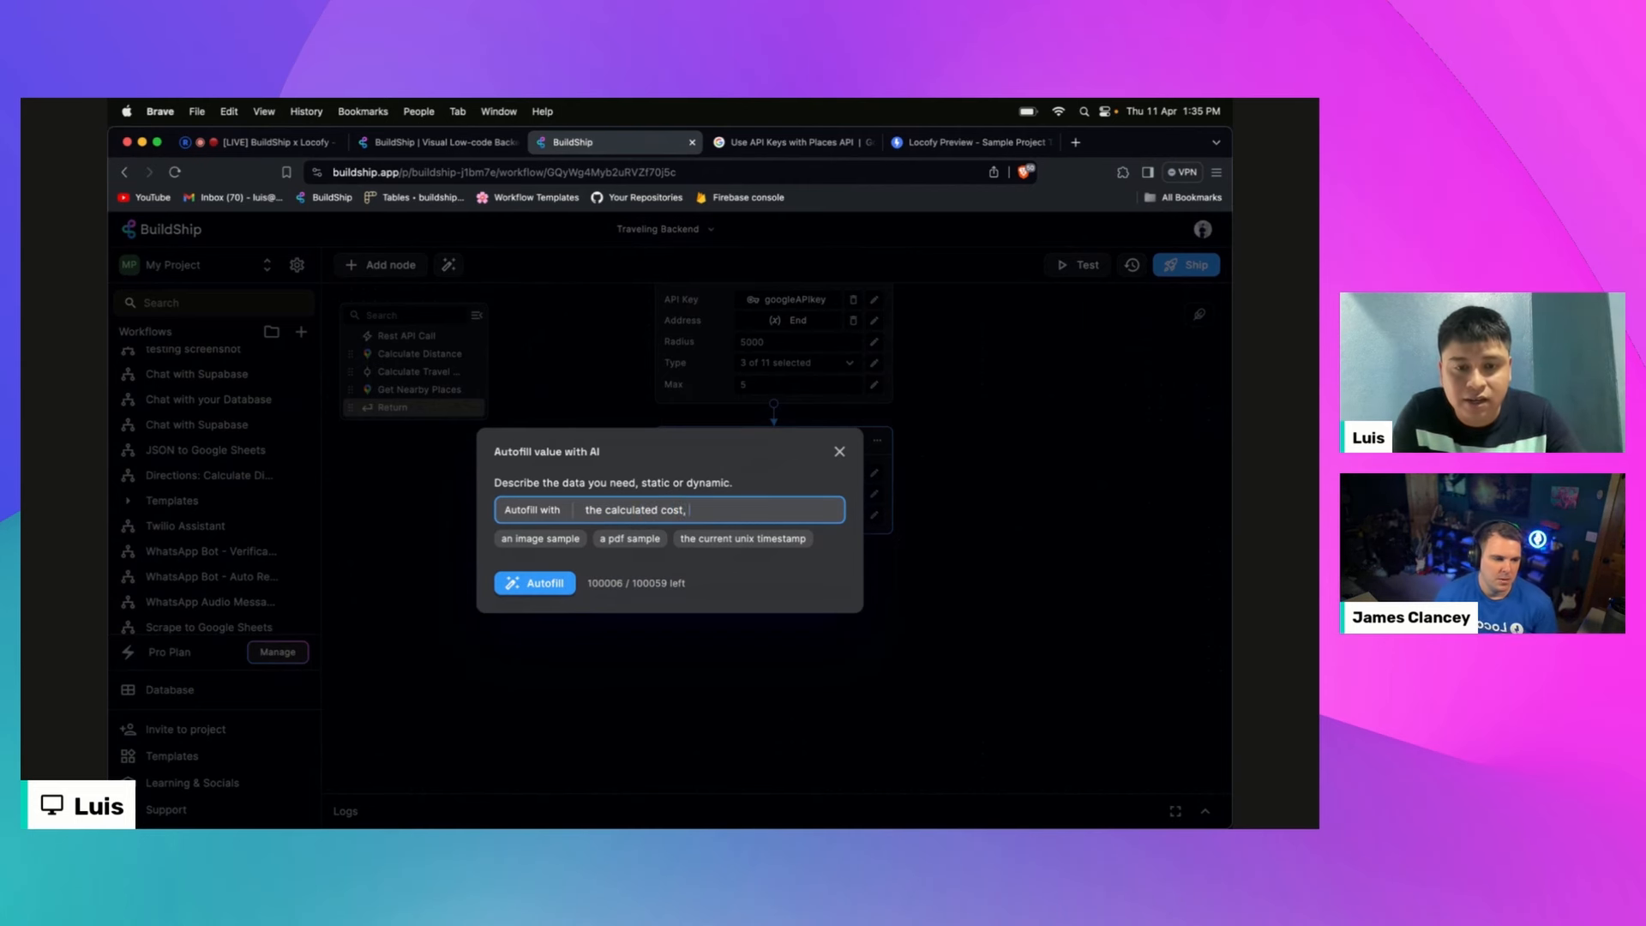
text(distance)
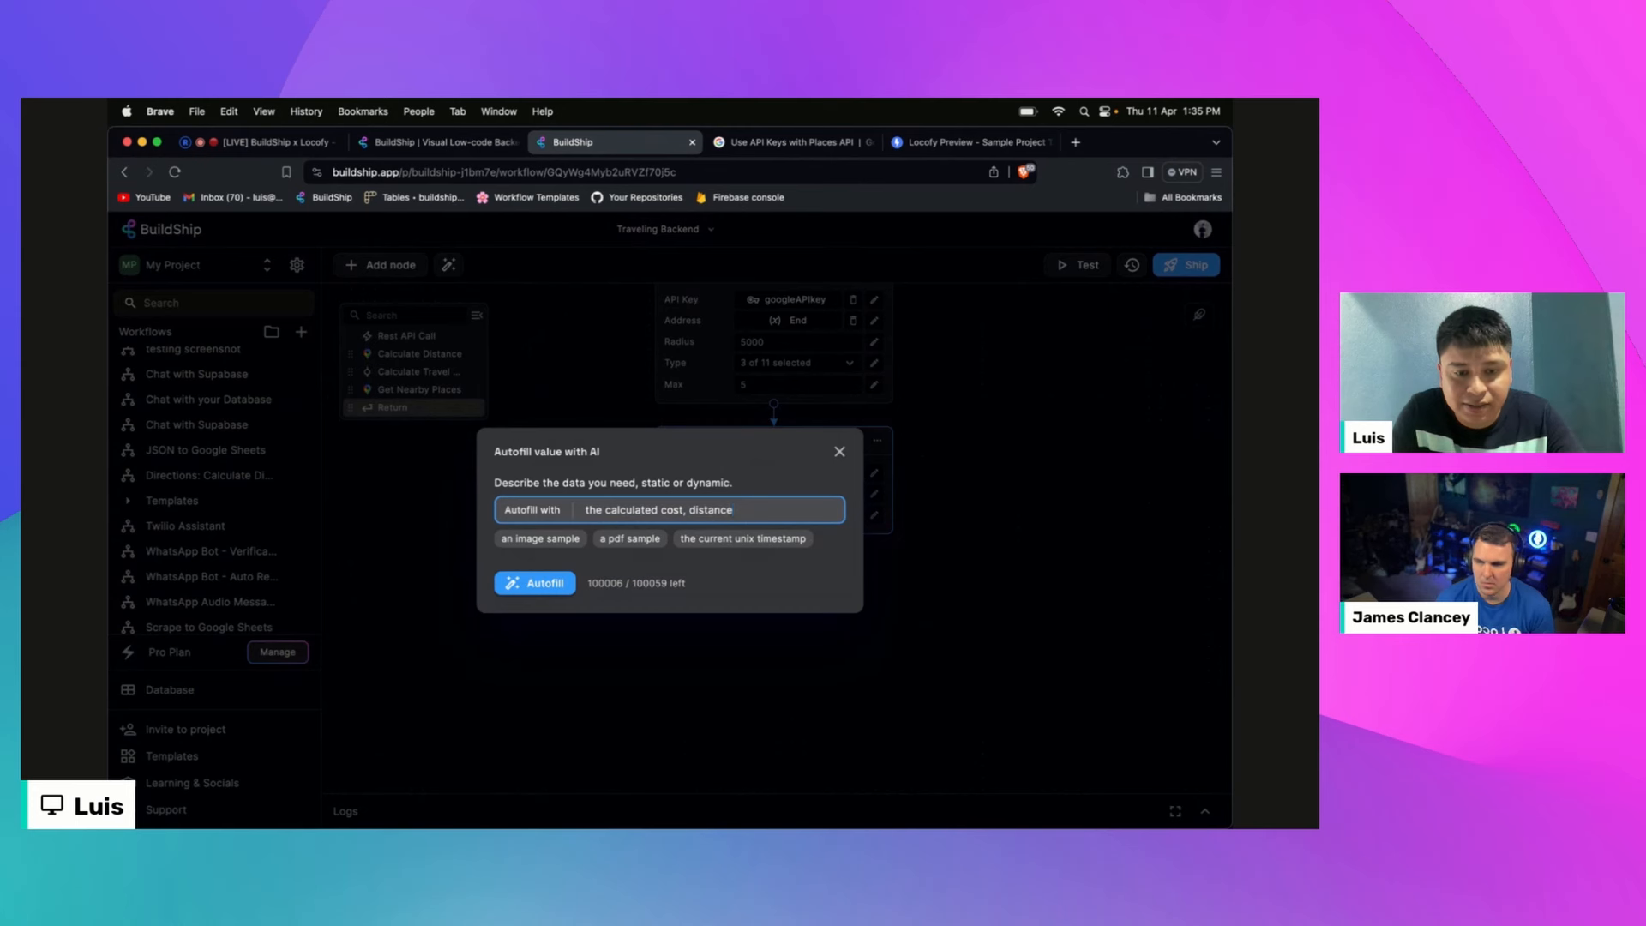
text( trave)
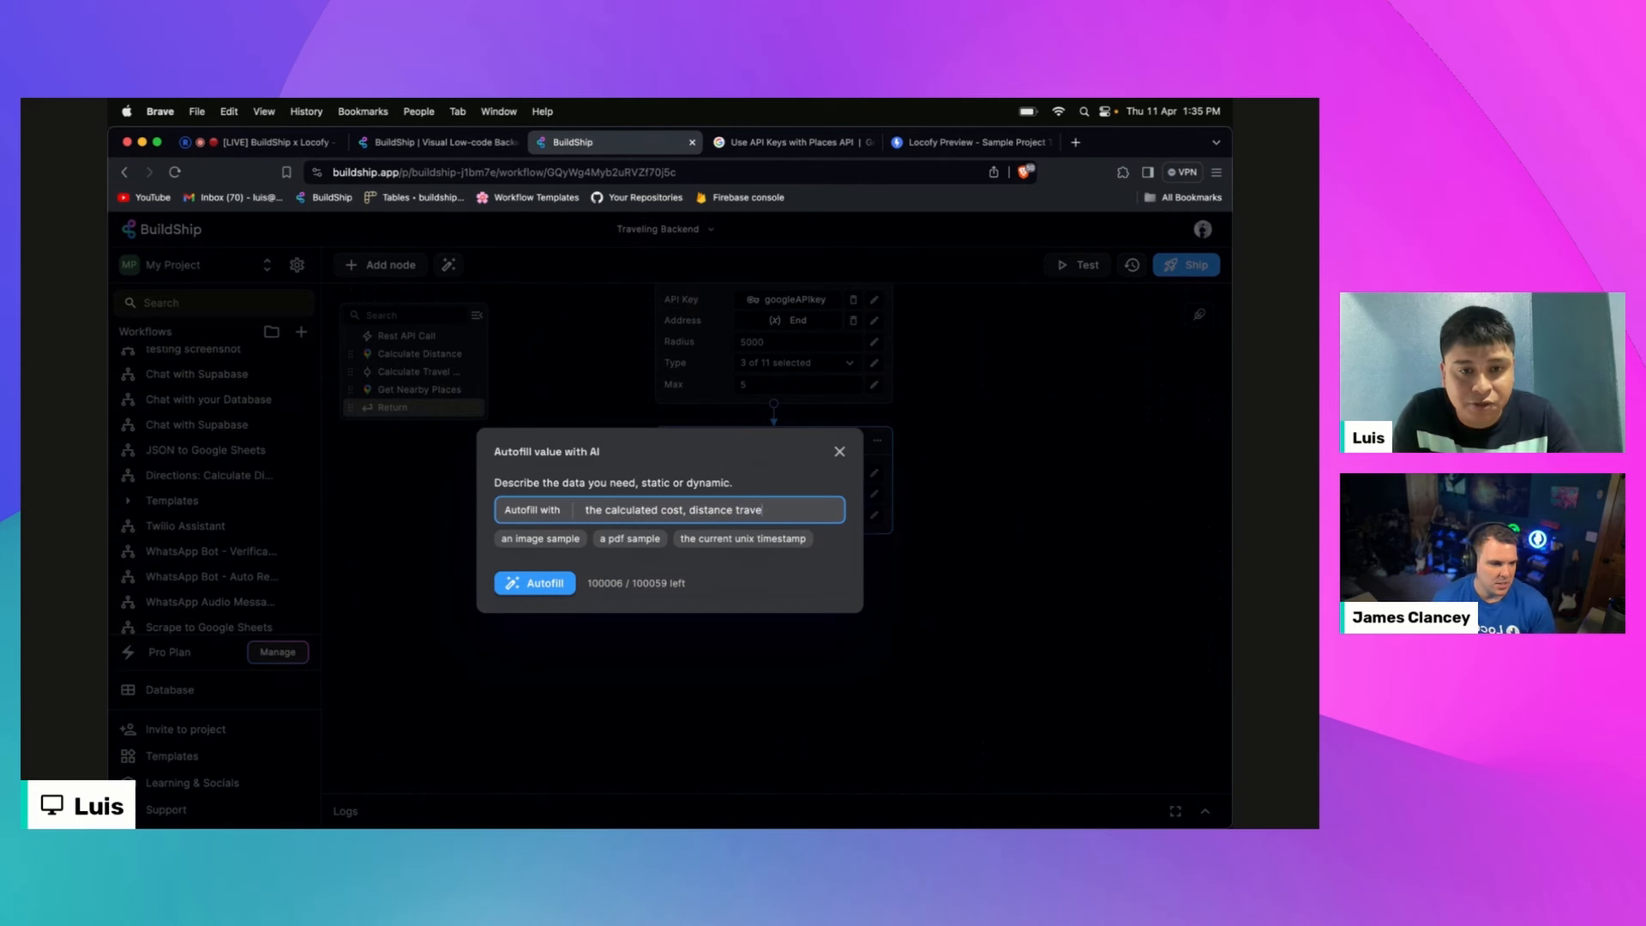
text(led, du)
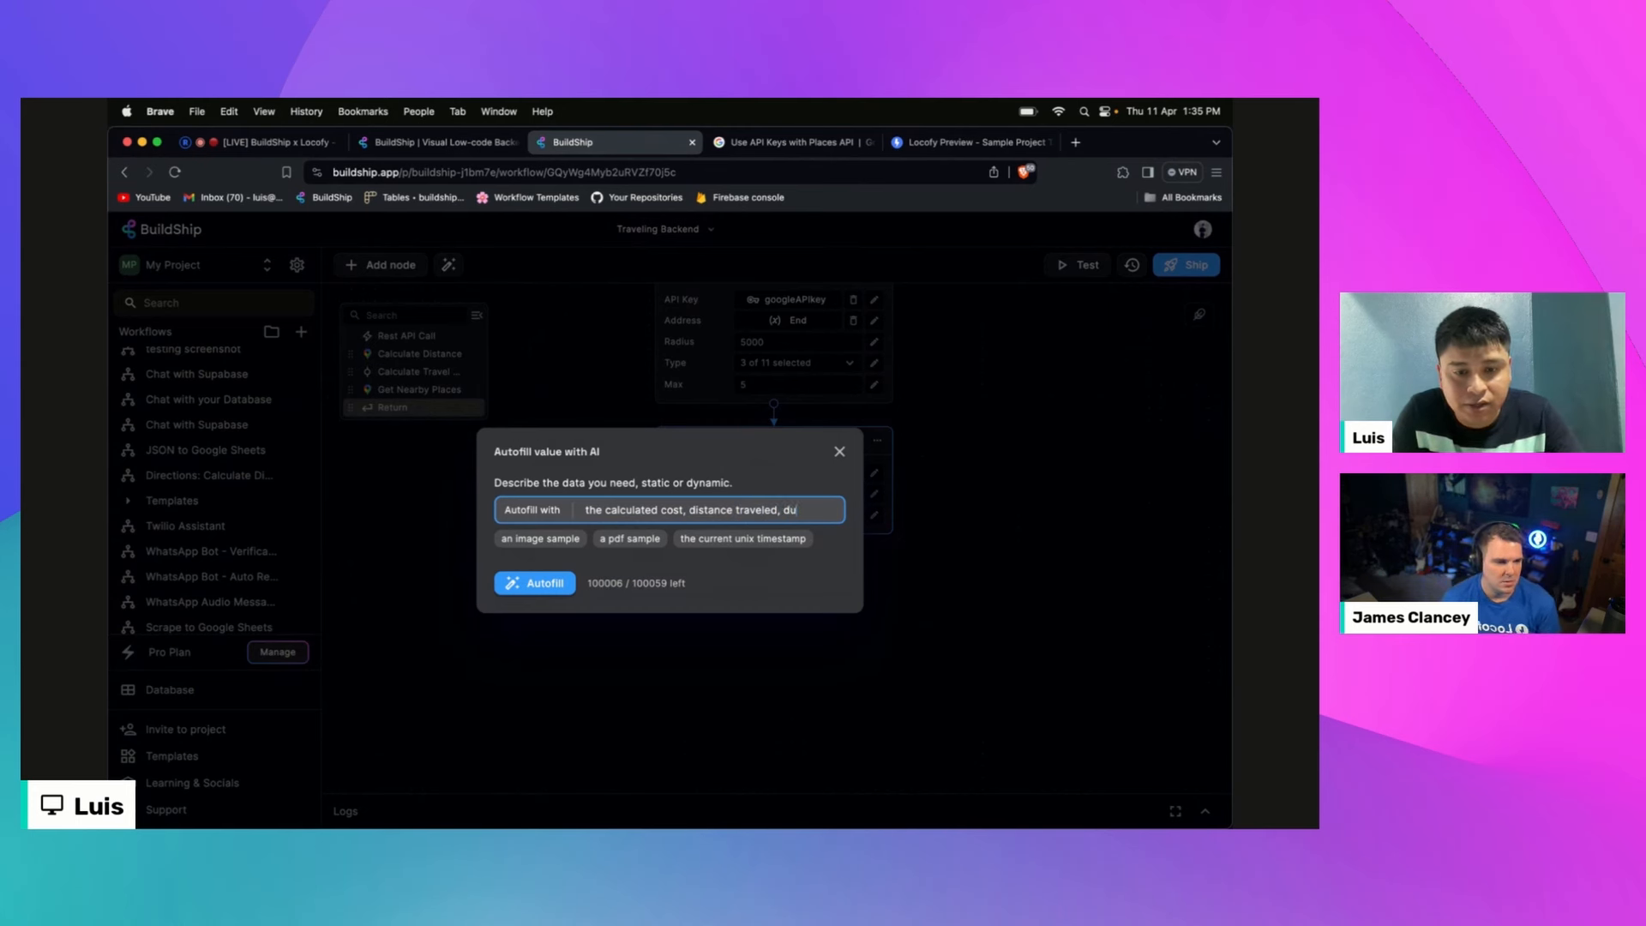
text(ration, and)
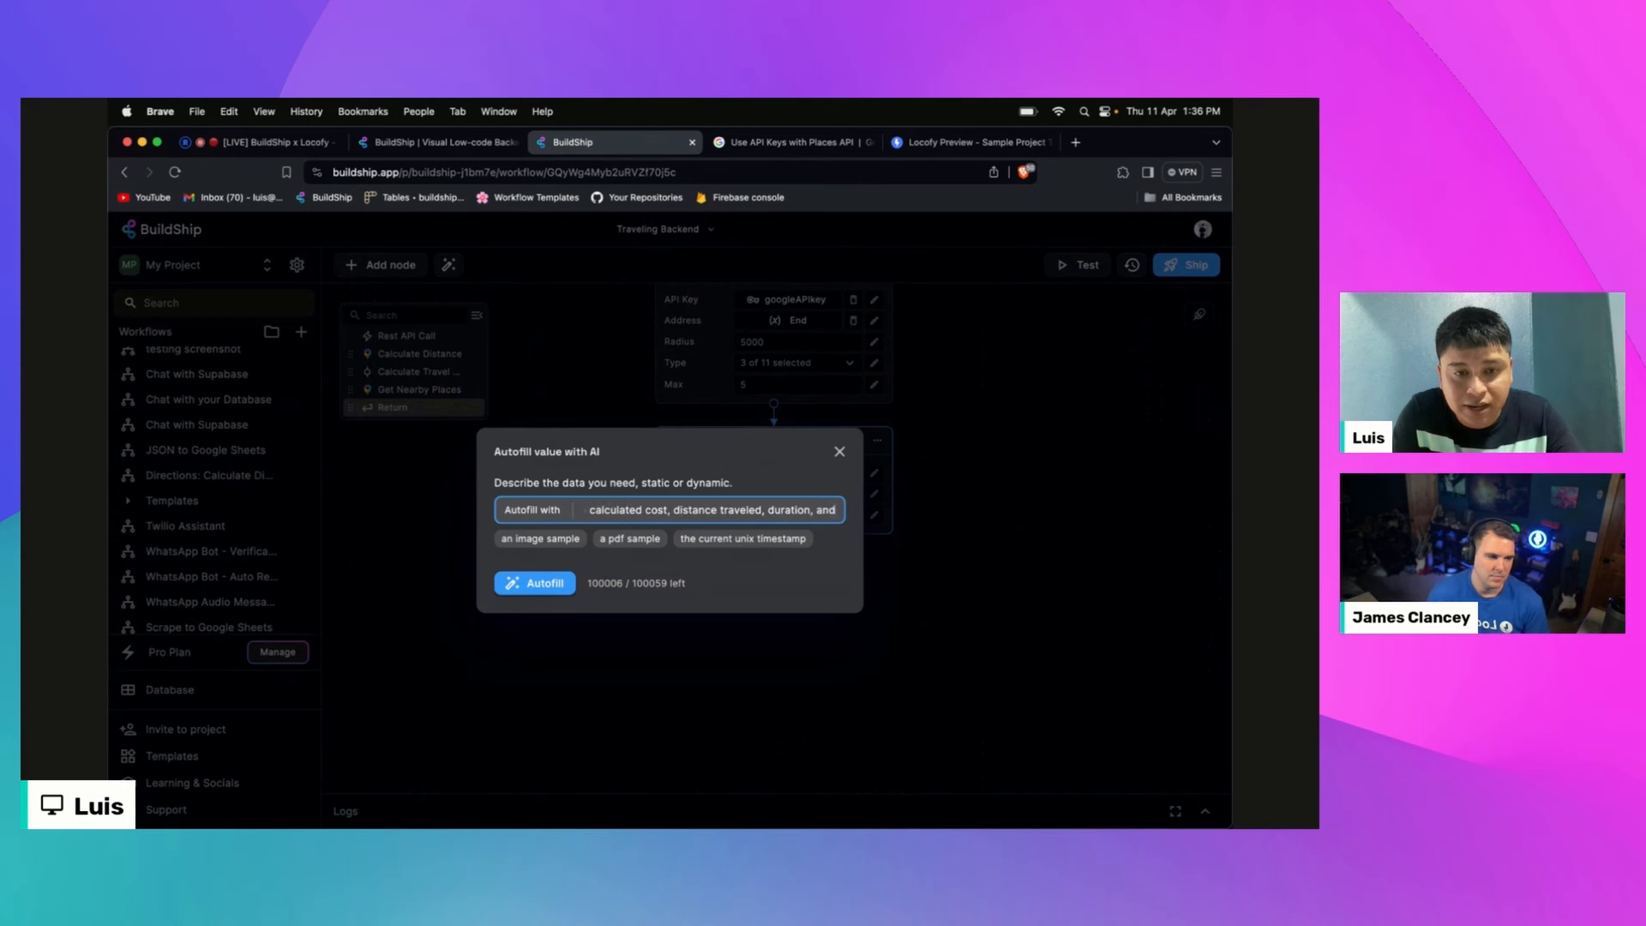
text( near)
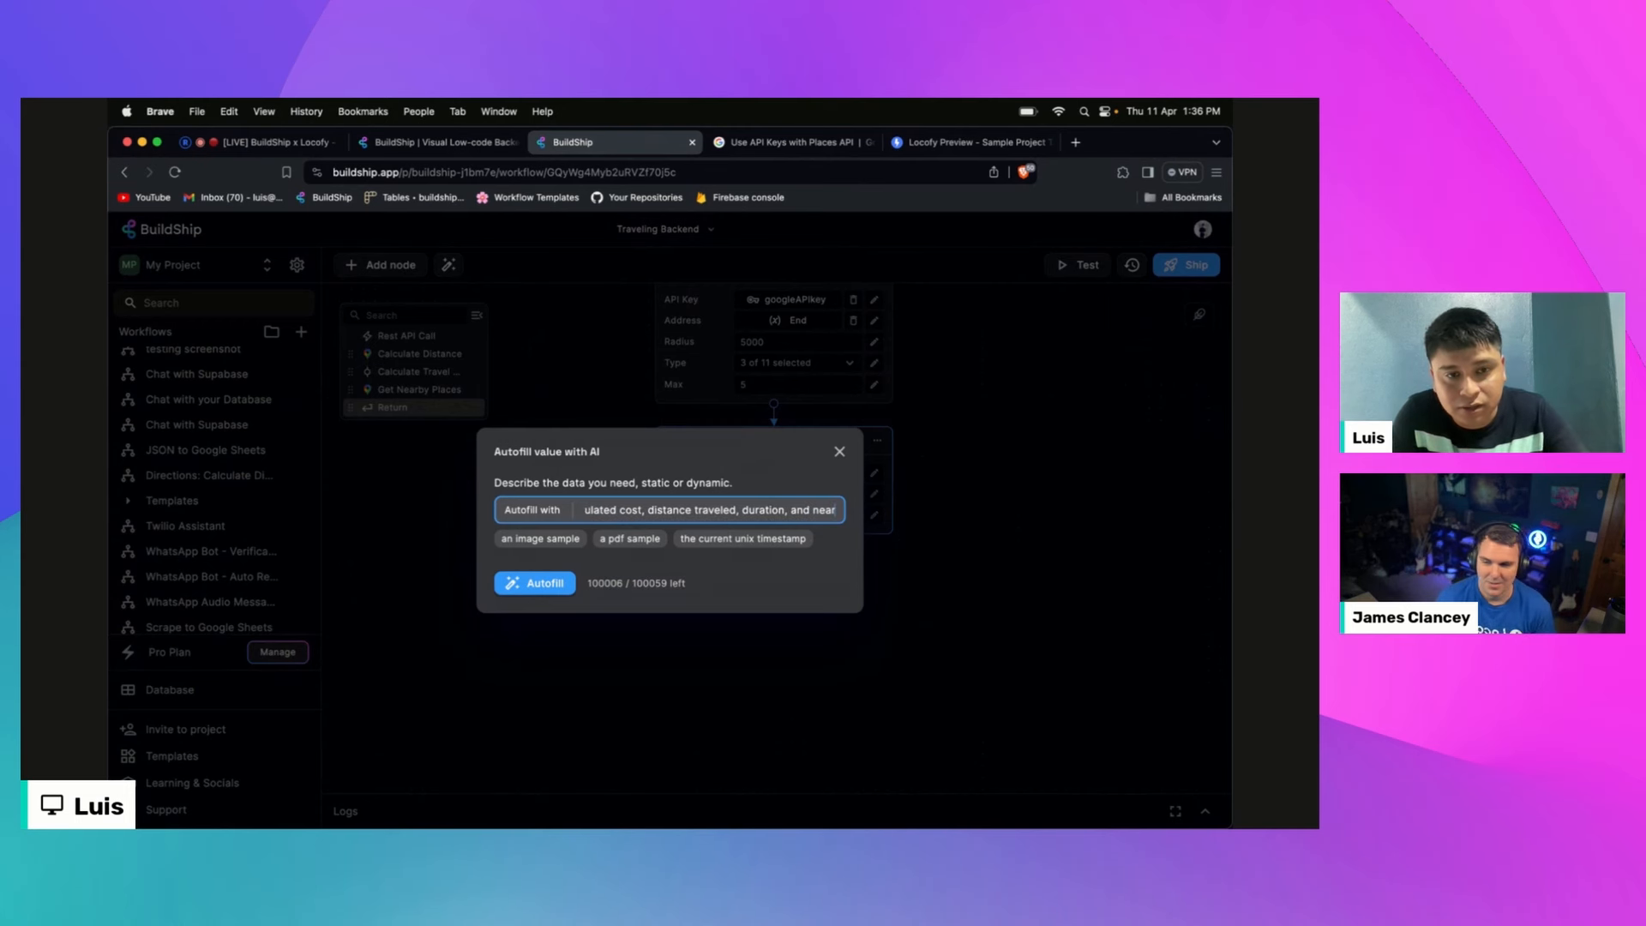
text(by places)
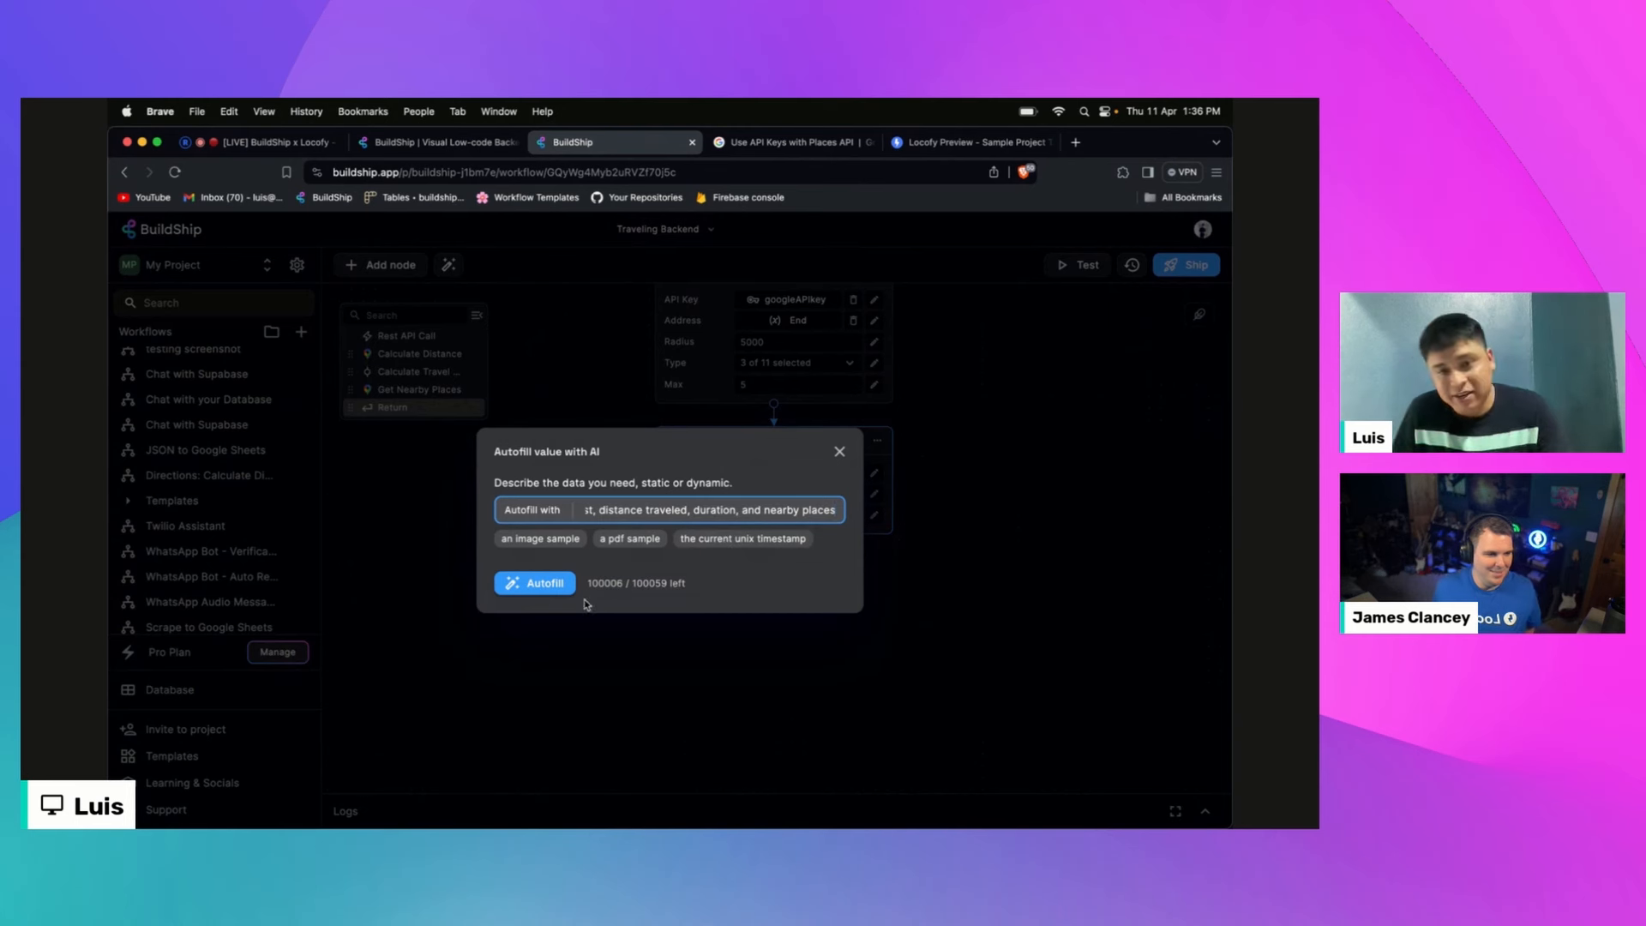
click(530, 583)
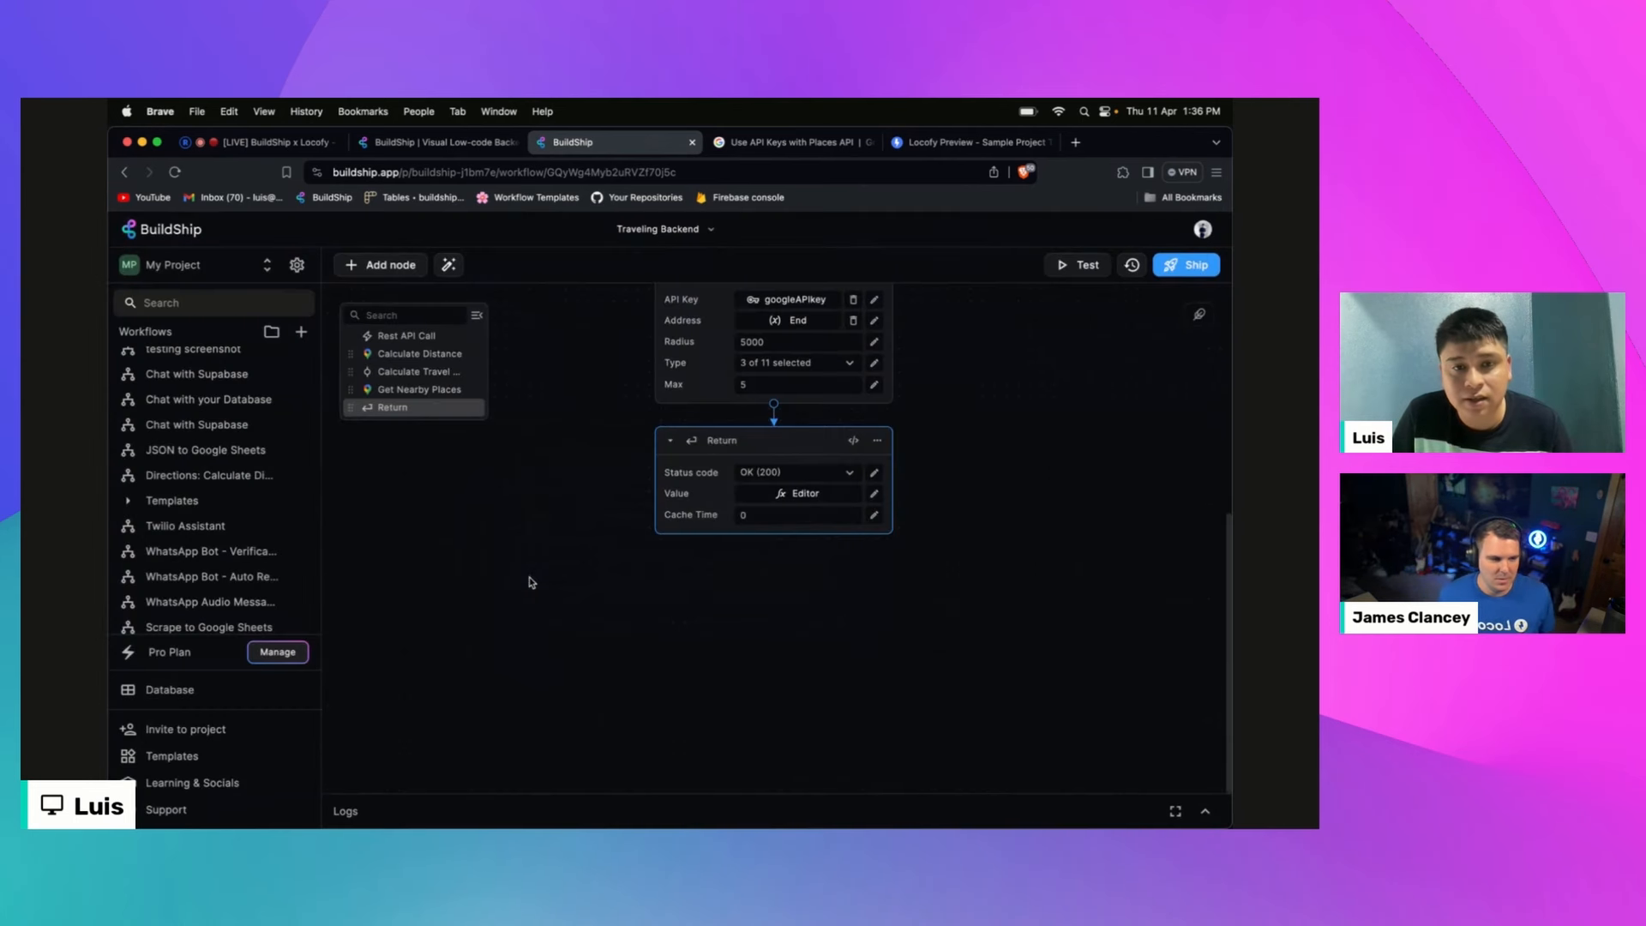
Step: Open the Return node's Value expression in the enlarged editor and examine the whole generated line
click(793, 500)
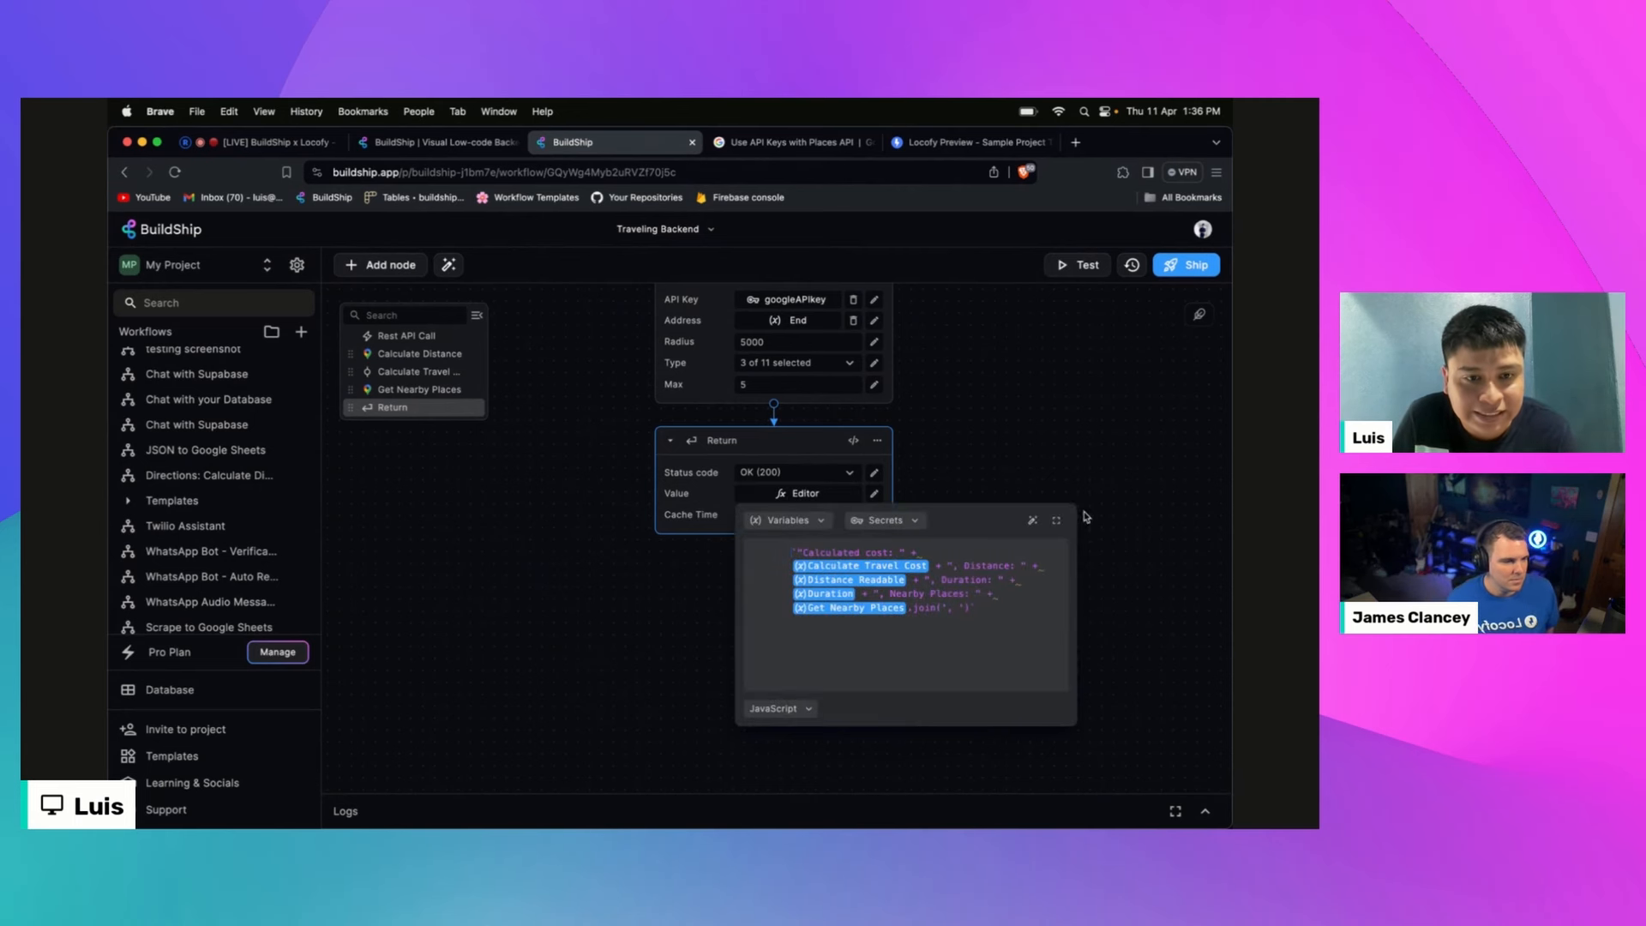
click(1058, 520)
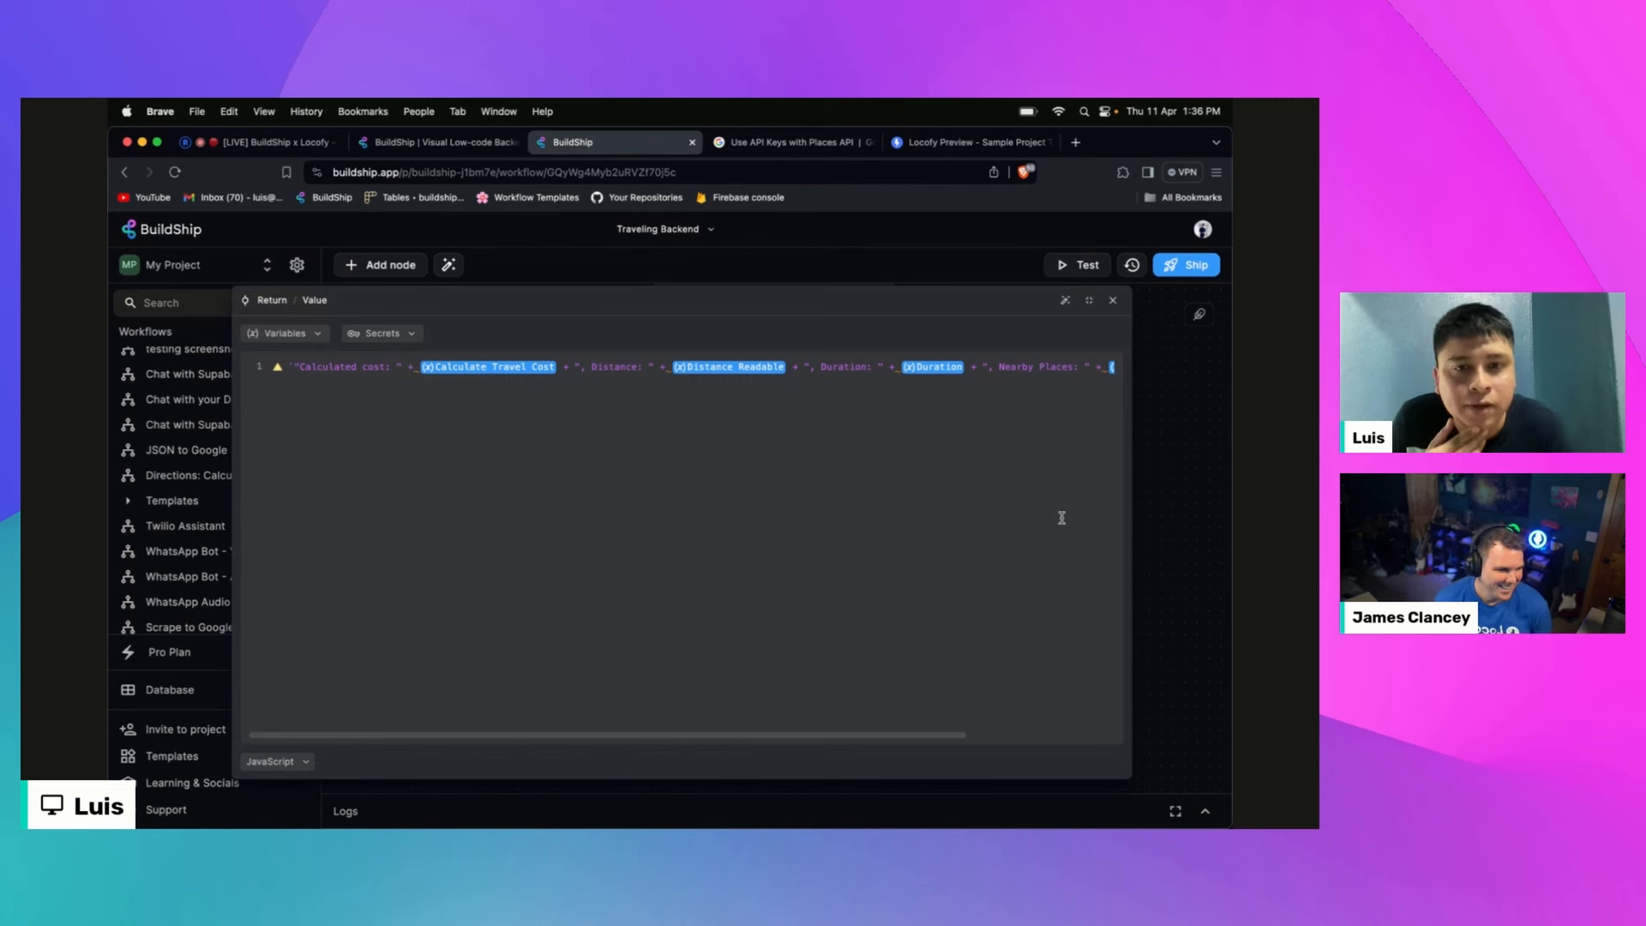
scroll(1061, 517, right, 5)
scroll(1061, 518, left, 5)
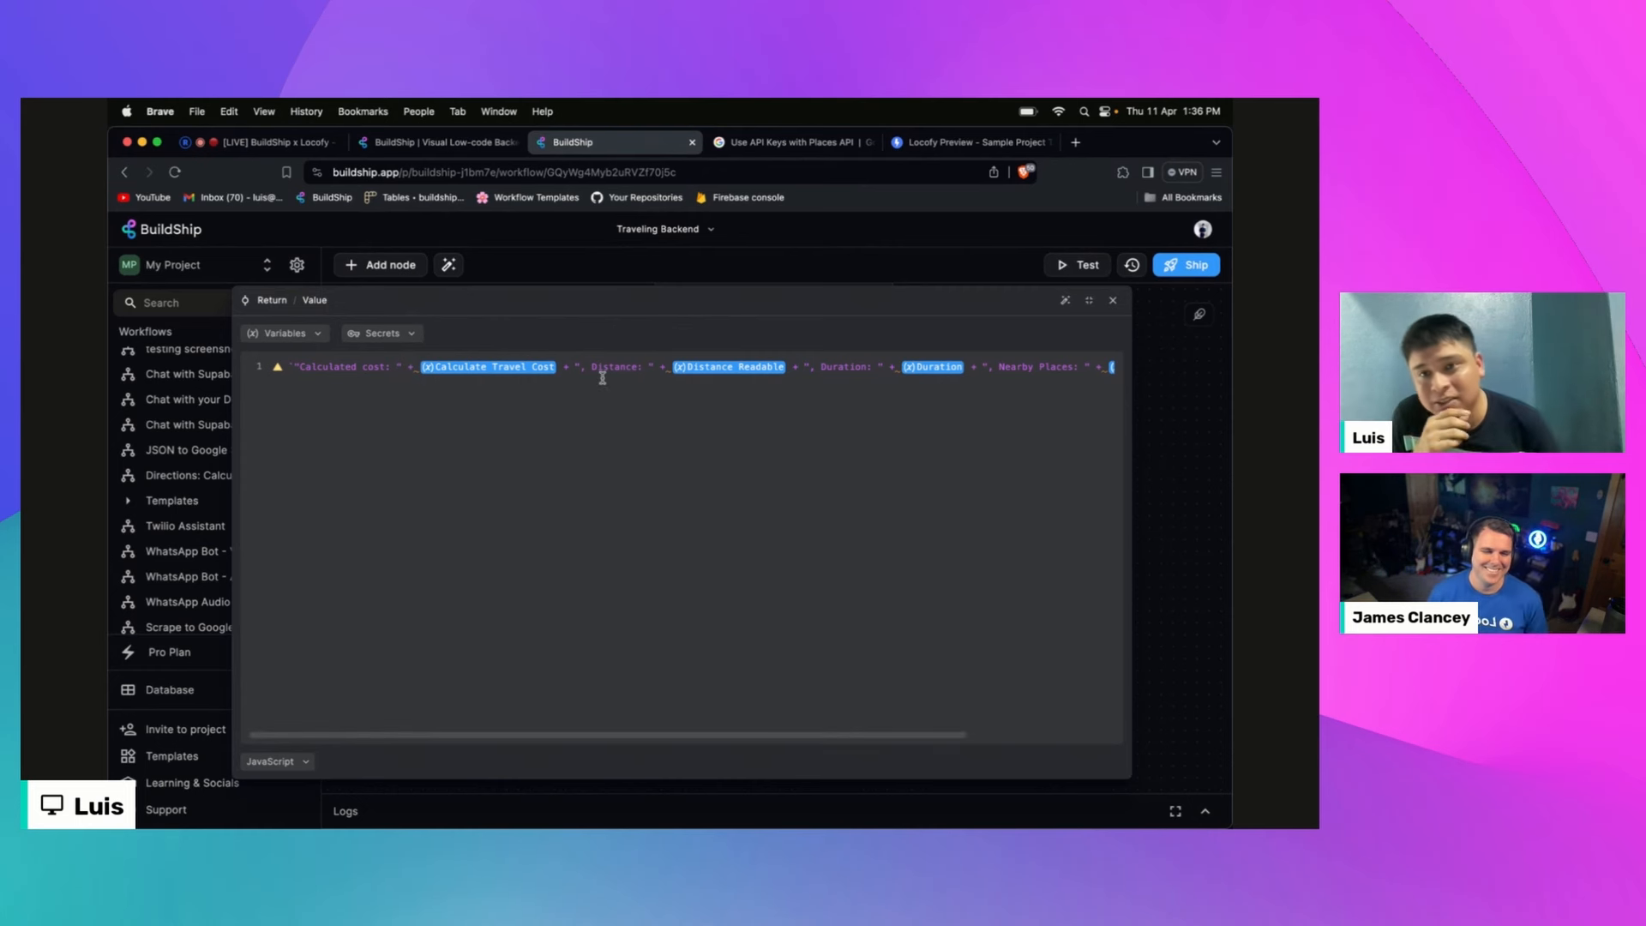
scroll(757, 375, right, 5)
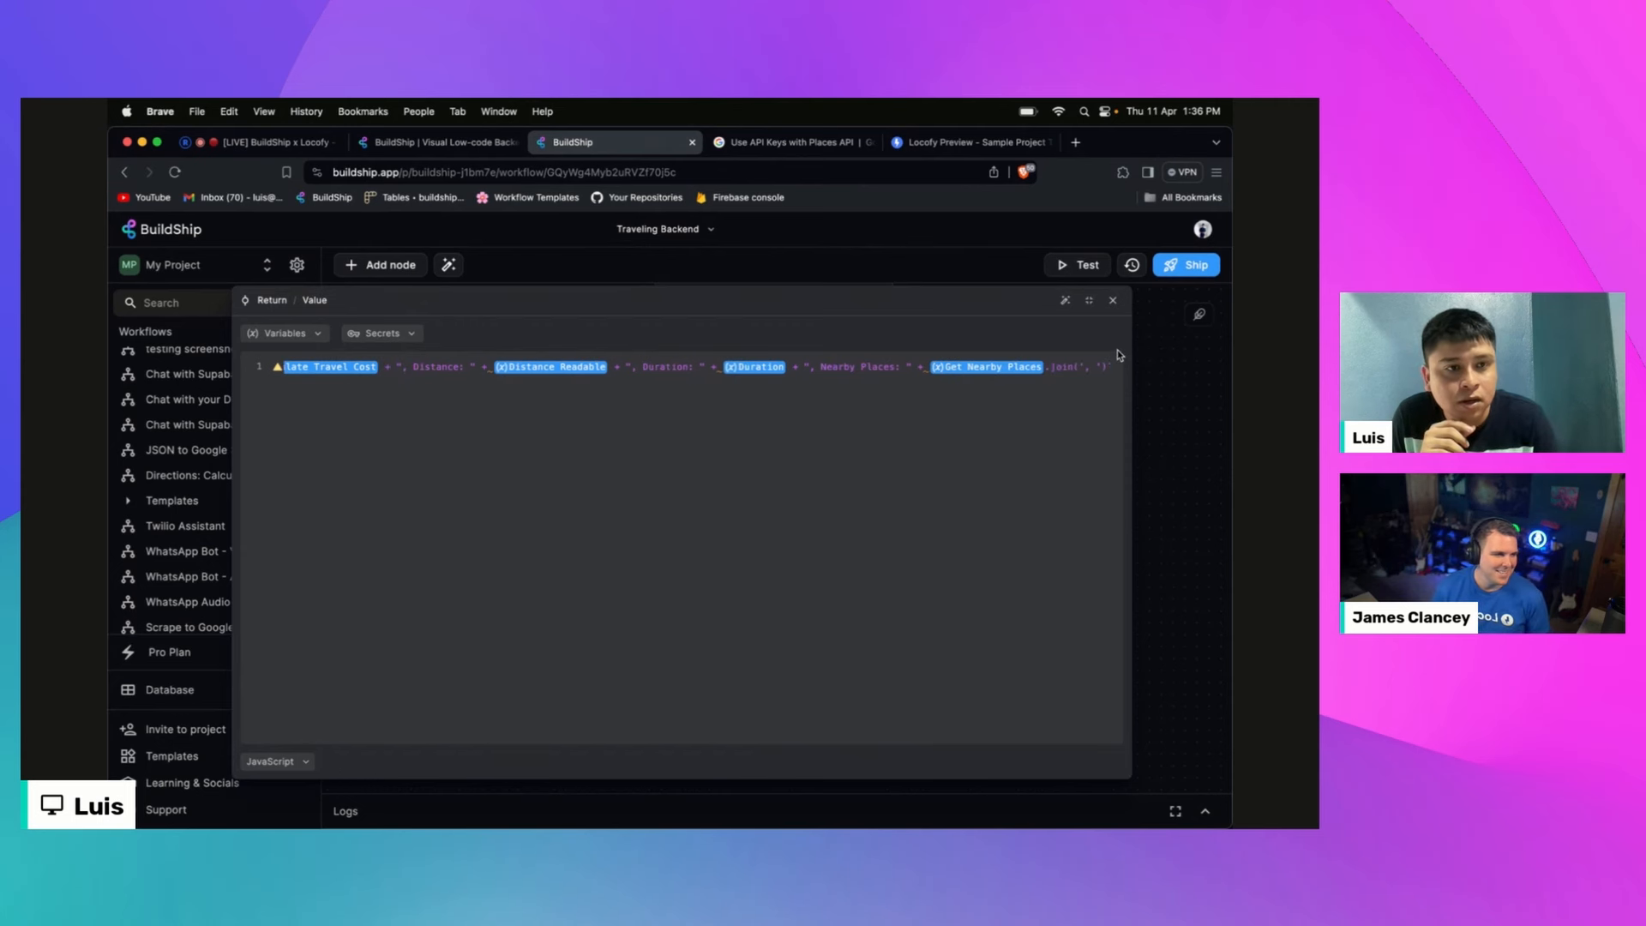
Step: Start an object below the generated expression, with a calculatedCost property set to the Calculate Travel Cost variable
key(Return)
text({"Calculated cost: " + Calcu)
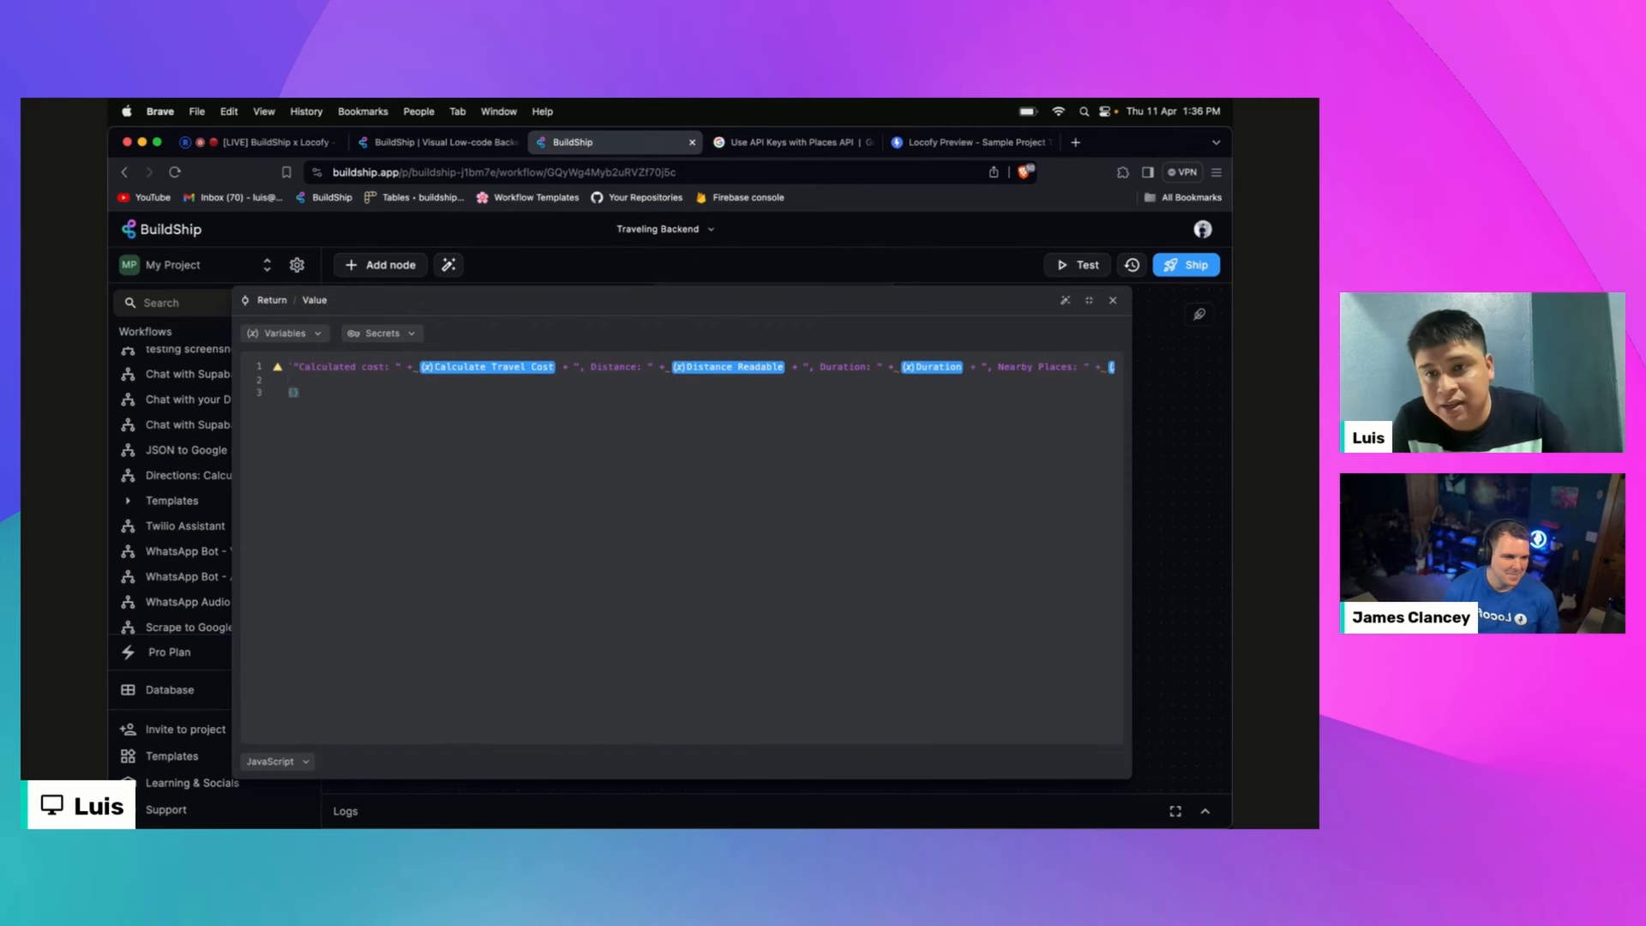
key(Return)
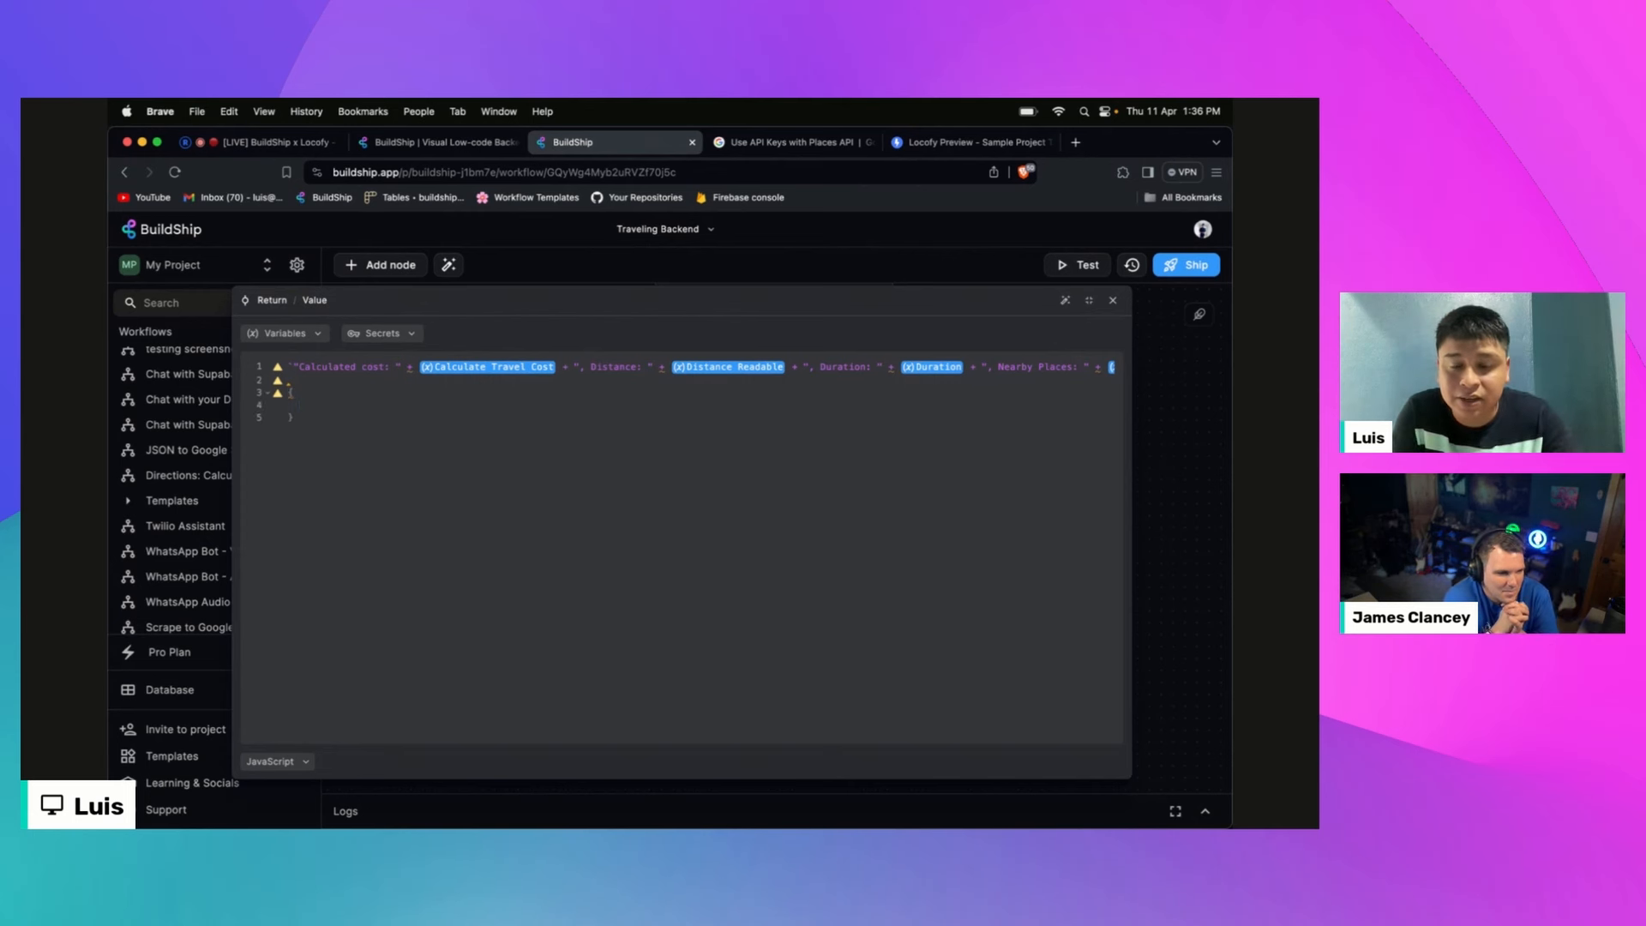
text(calcu)
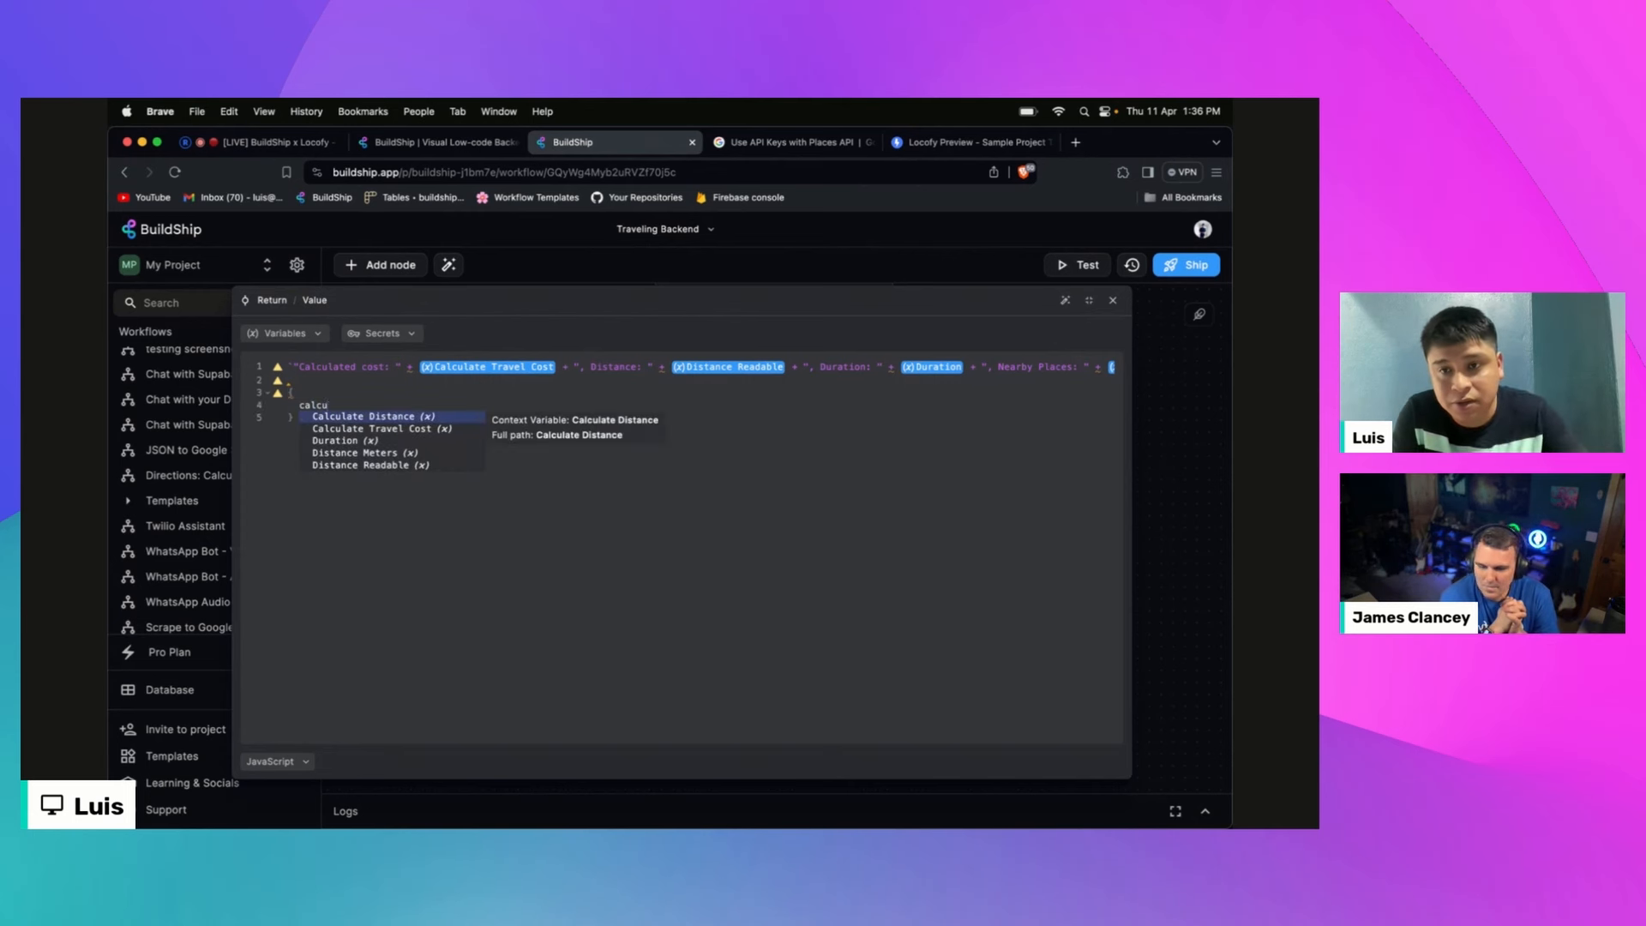
text(latedCost:)
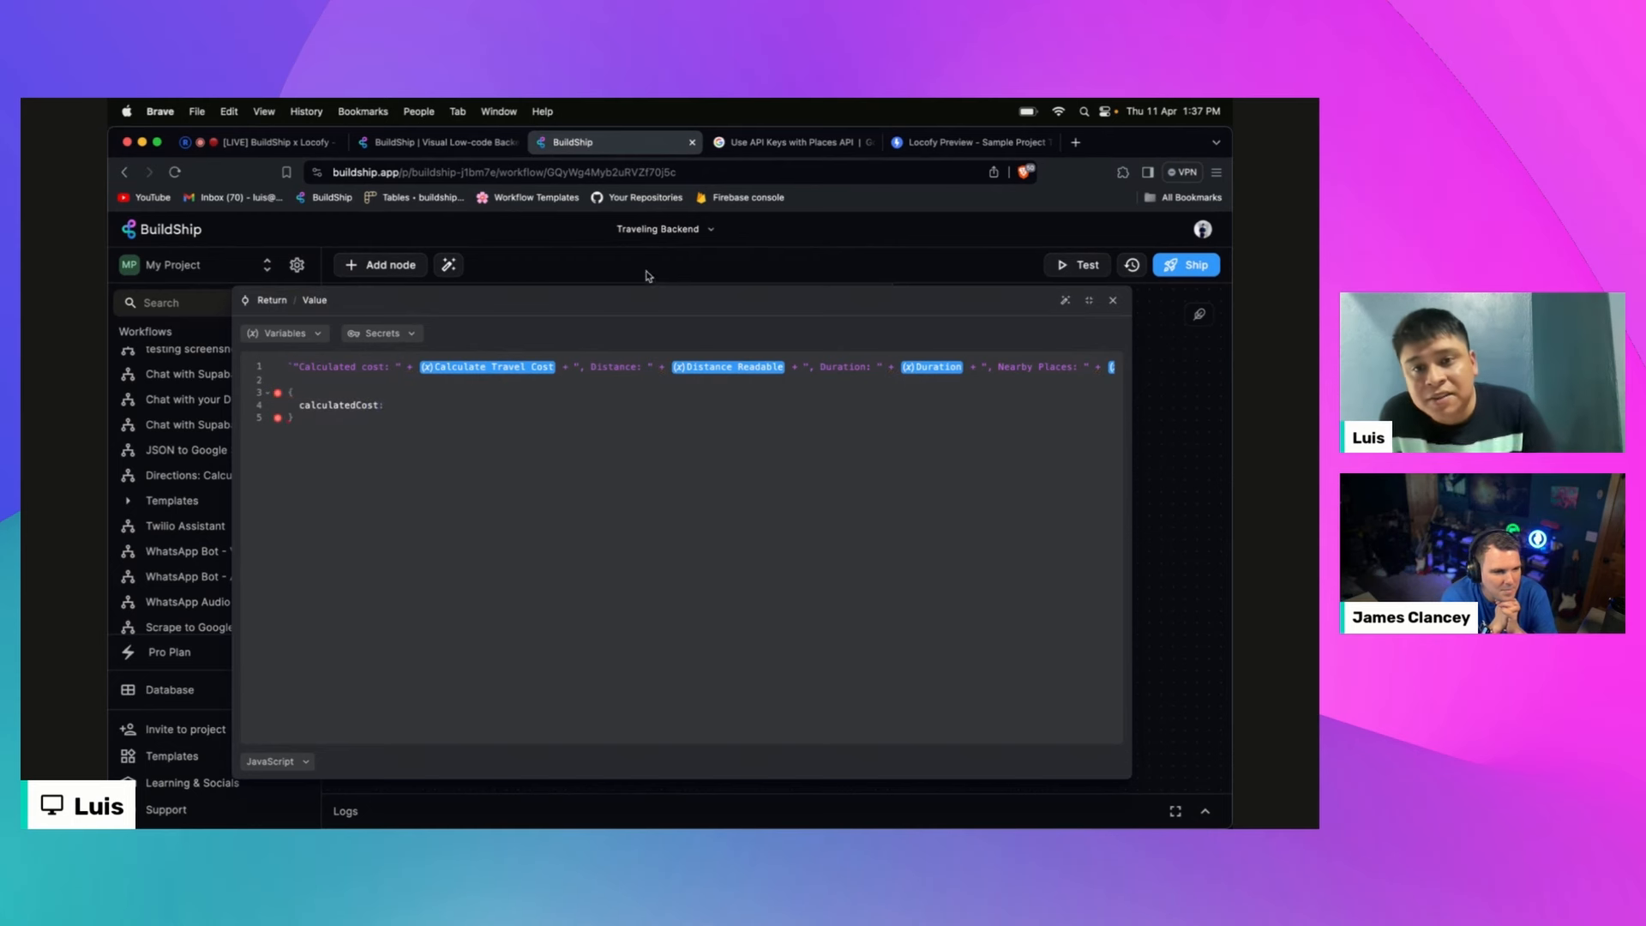
mouse_move(474, 373)
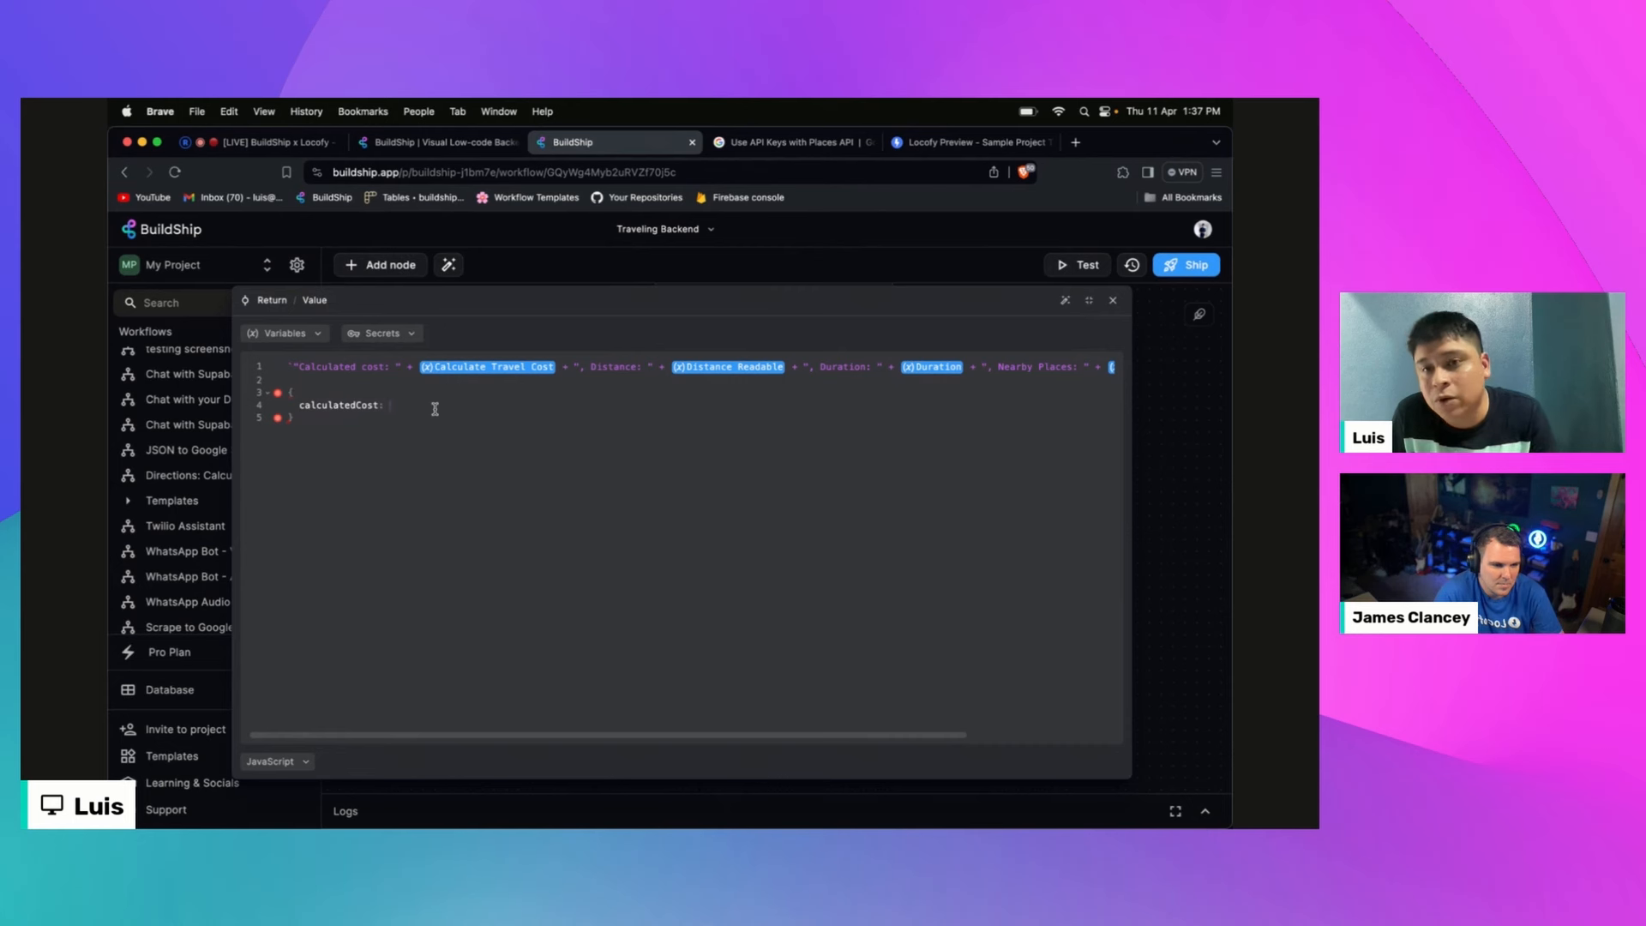
click(288, 334)
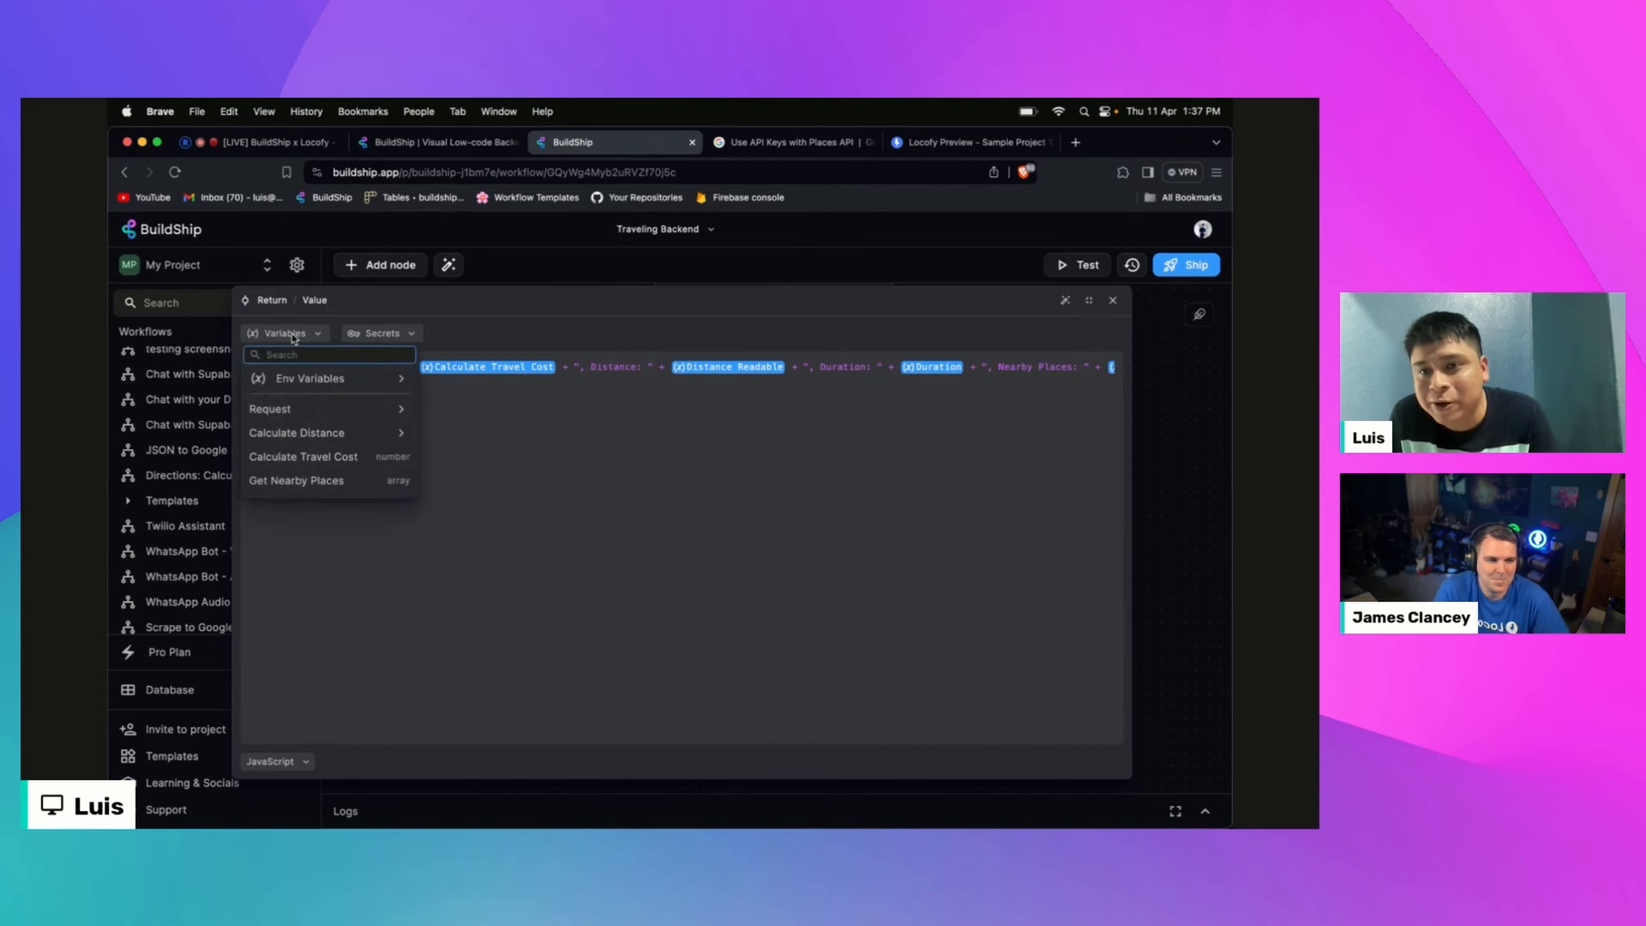
click(392, 459)
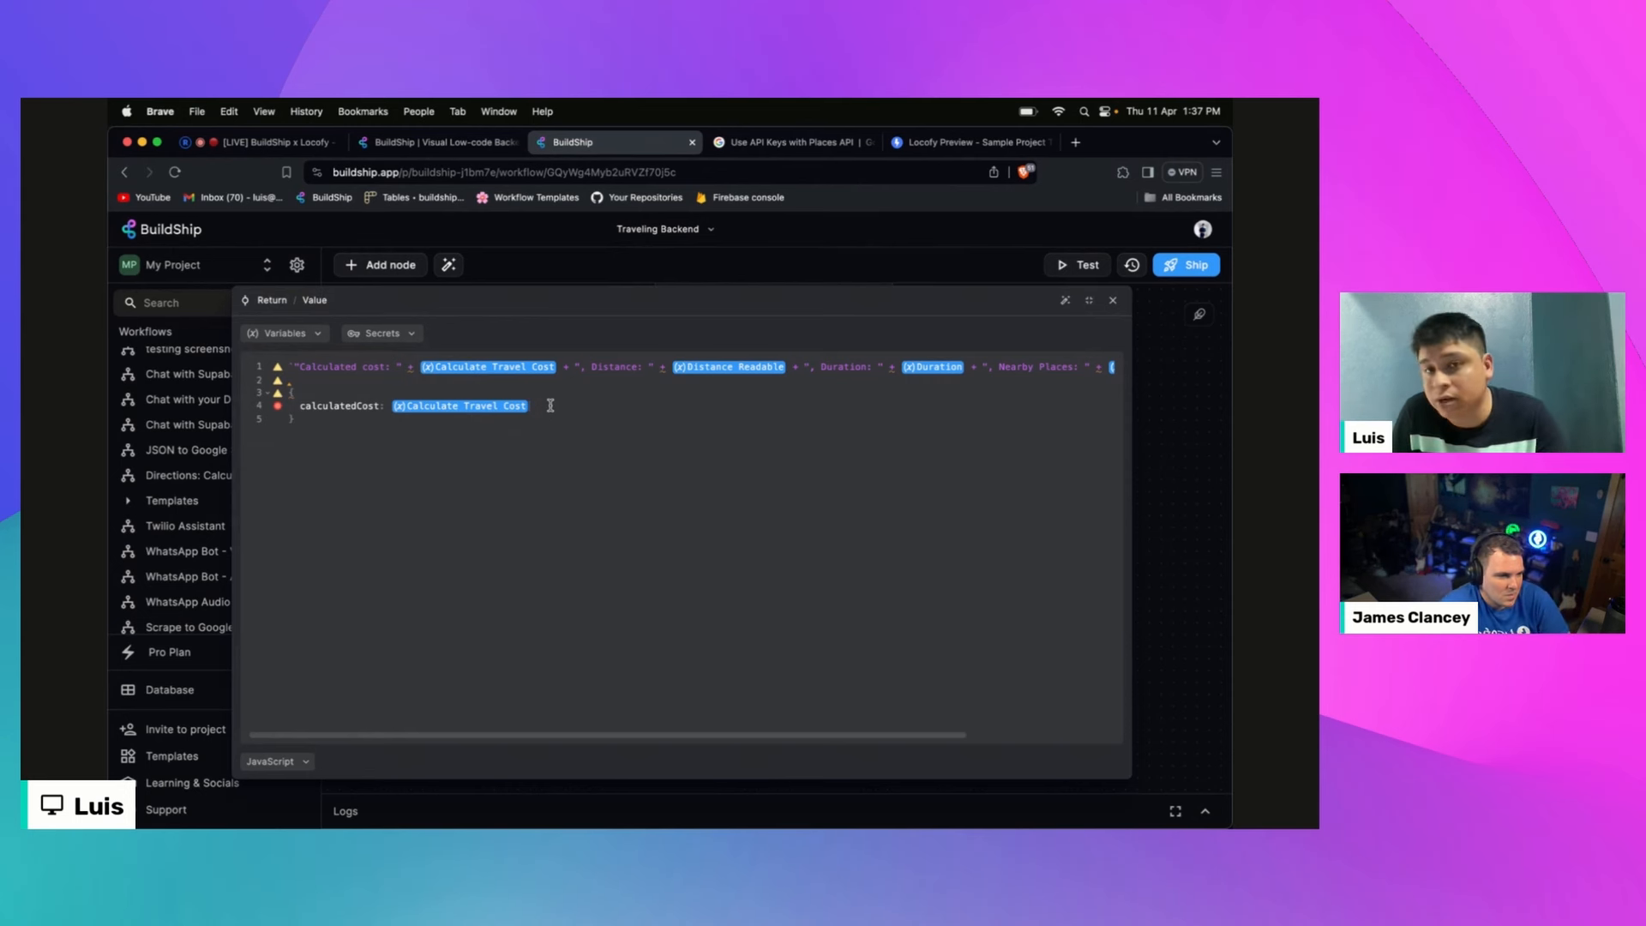
Step: Add a distance property set to Calculate Distance's Distance Readable variable, checking the distance format in the Locofy preview before choosing it
text(,   )
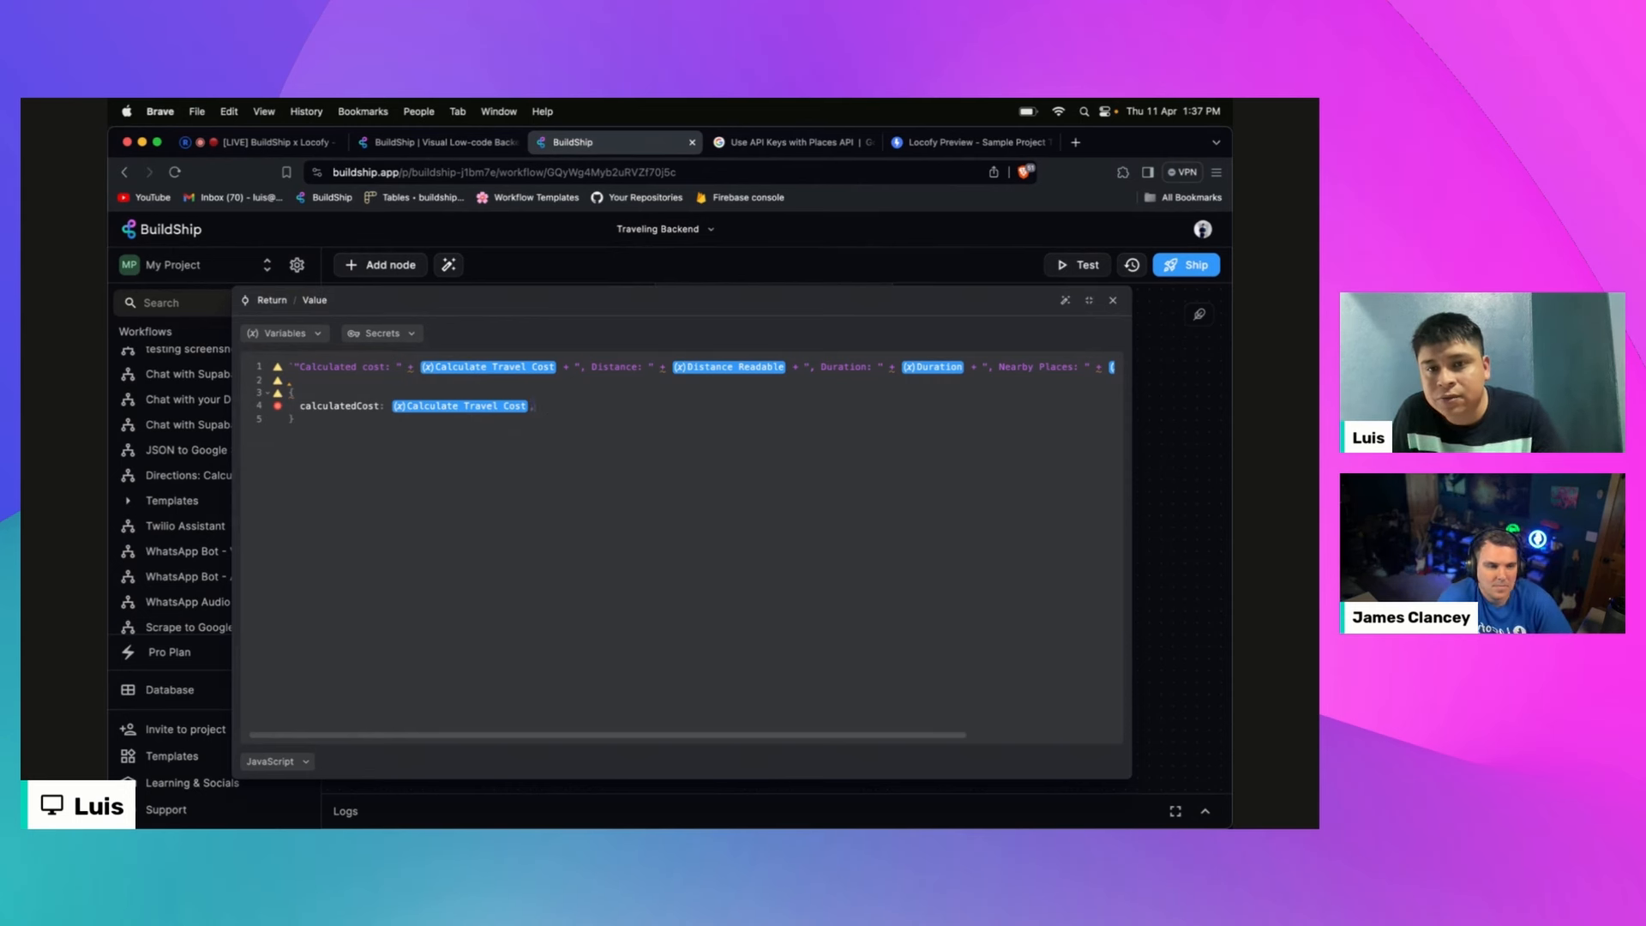
text(distance:)
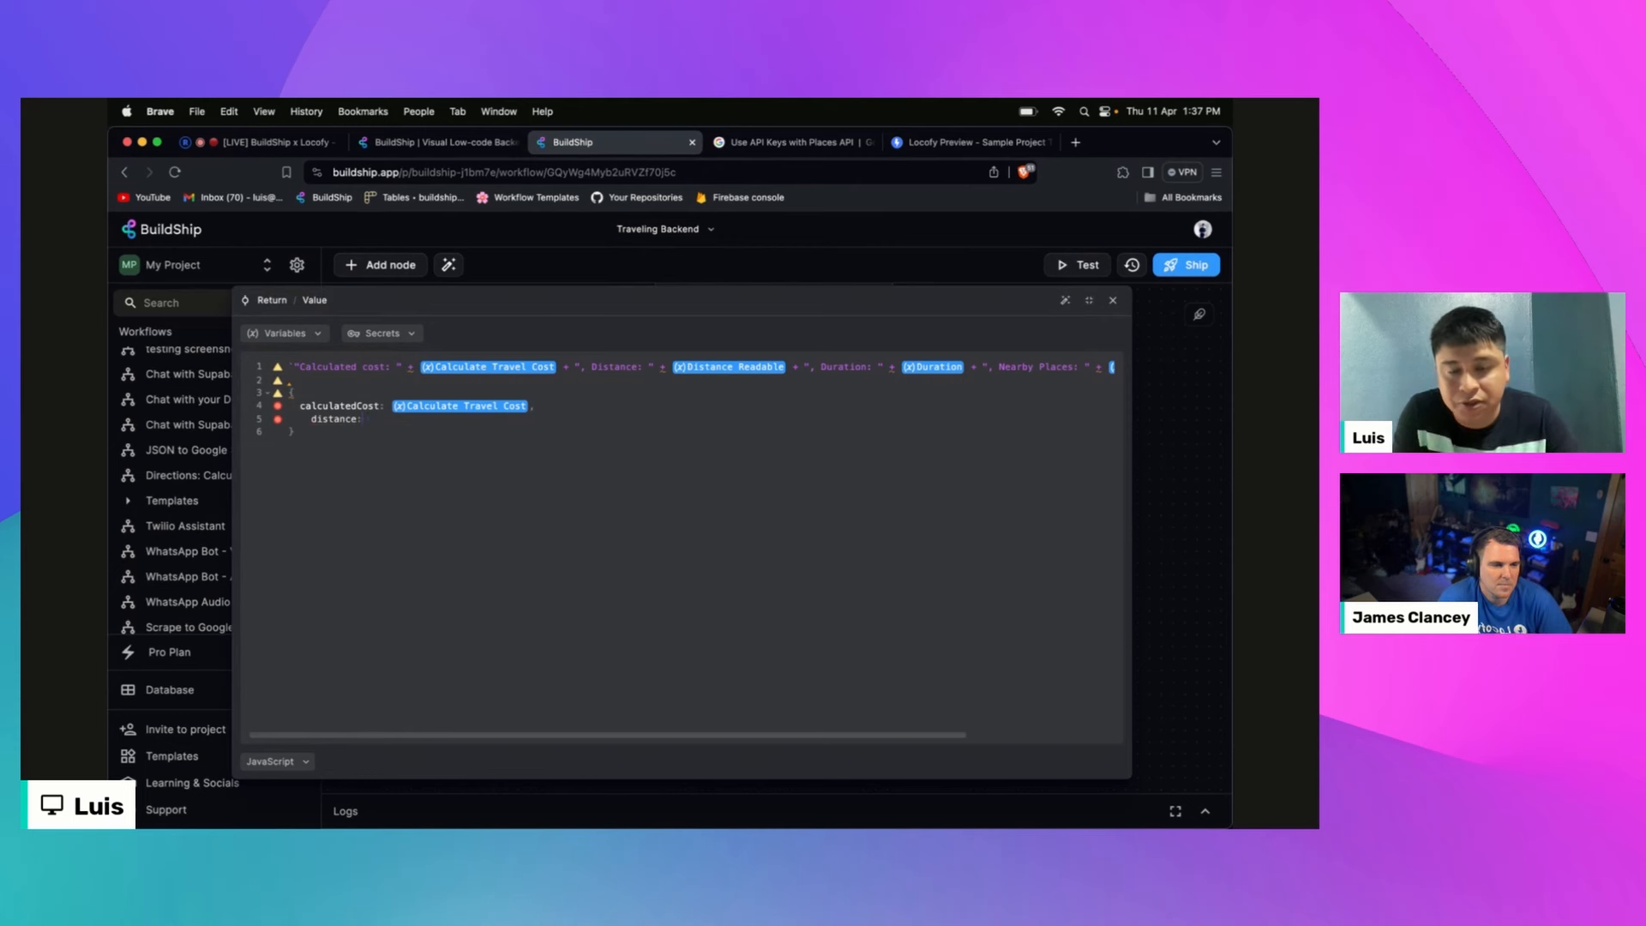
click(290, 336)
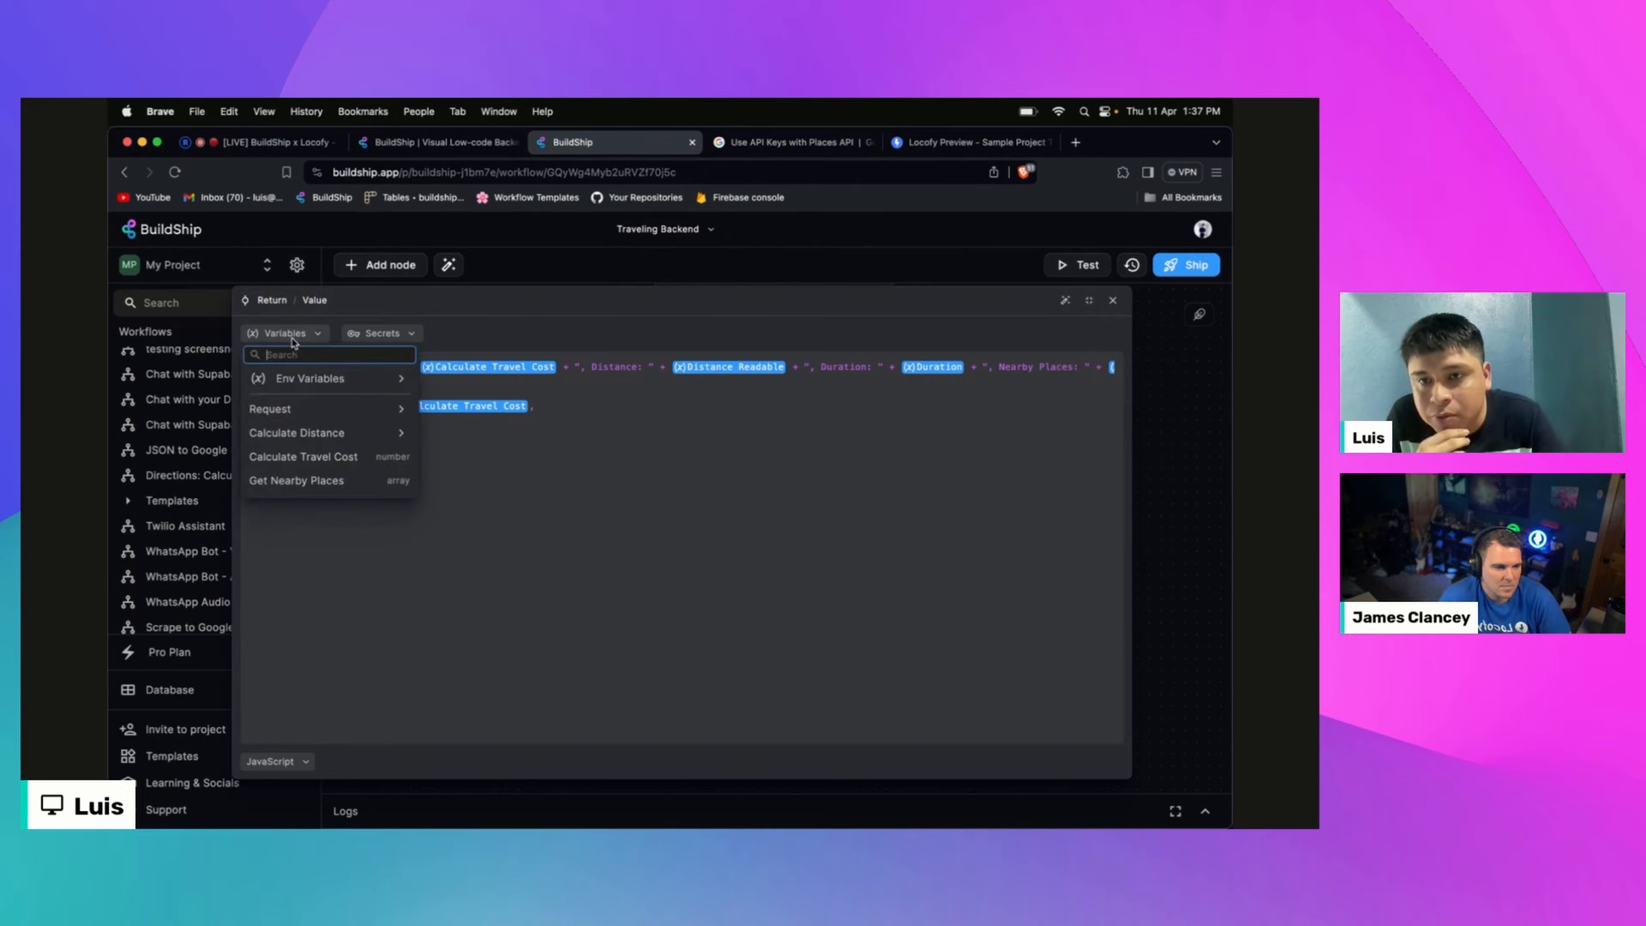
click(325, 436)
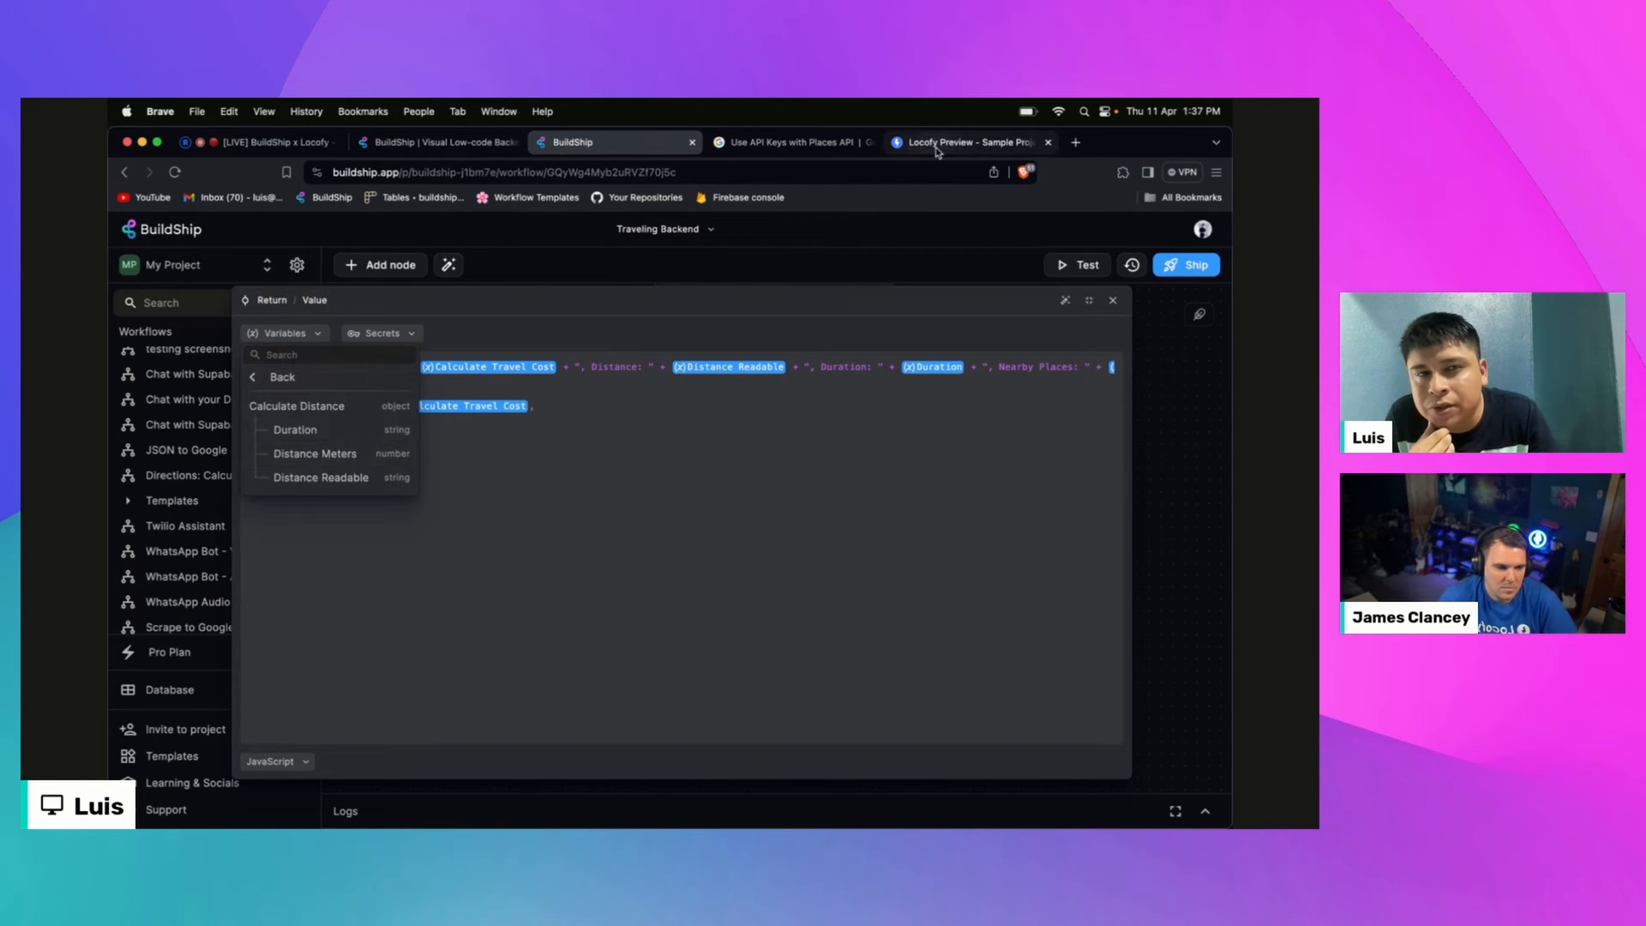
click(969, 142)
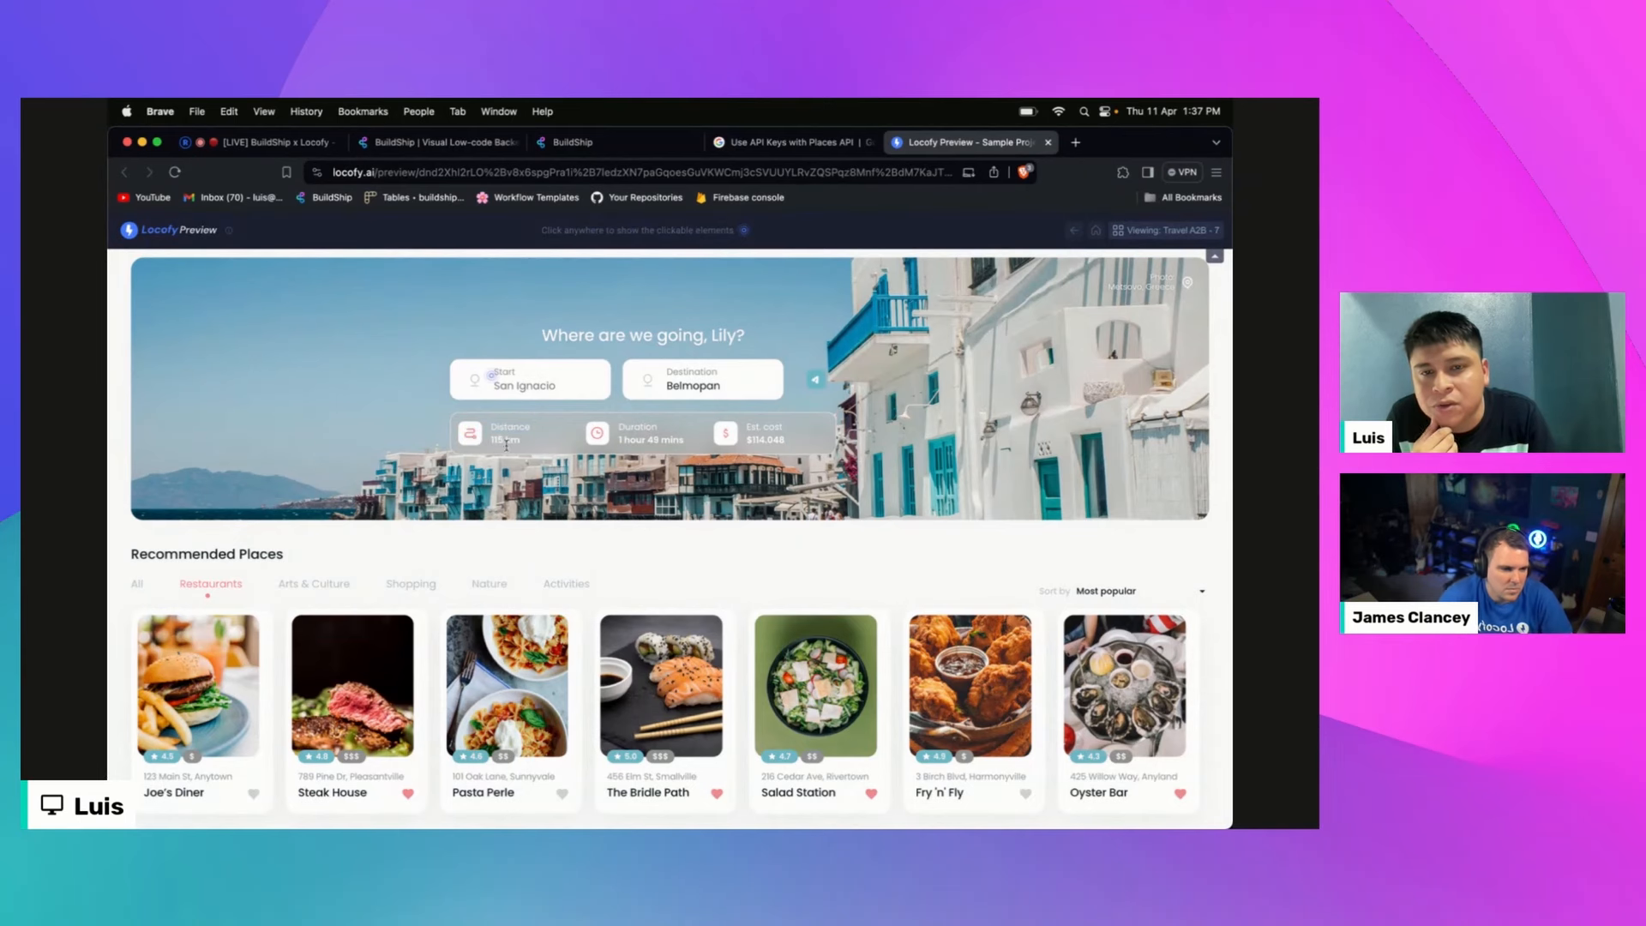
click(431, 139)
click(570, 142)
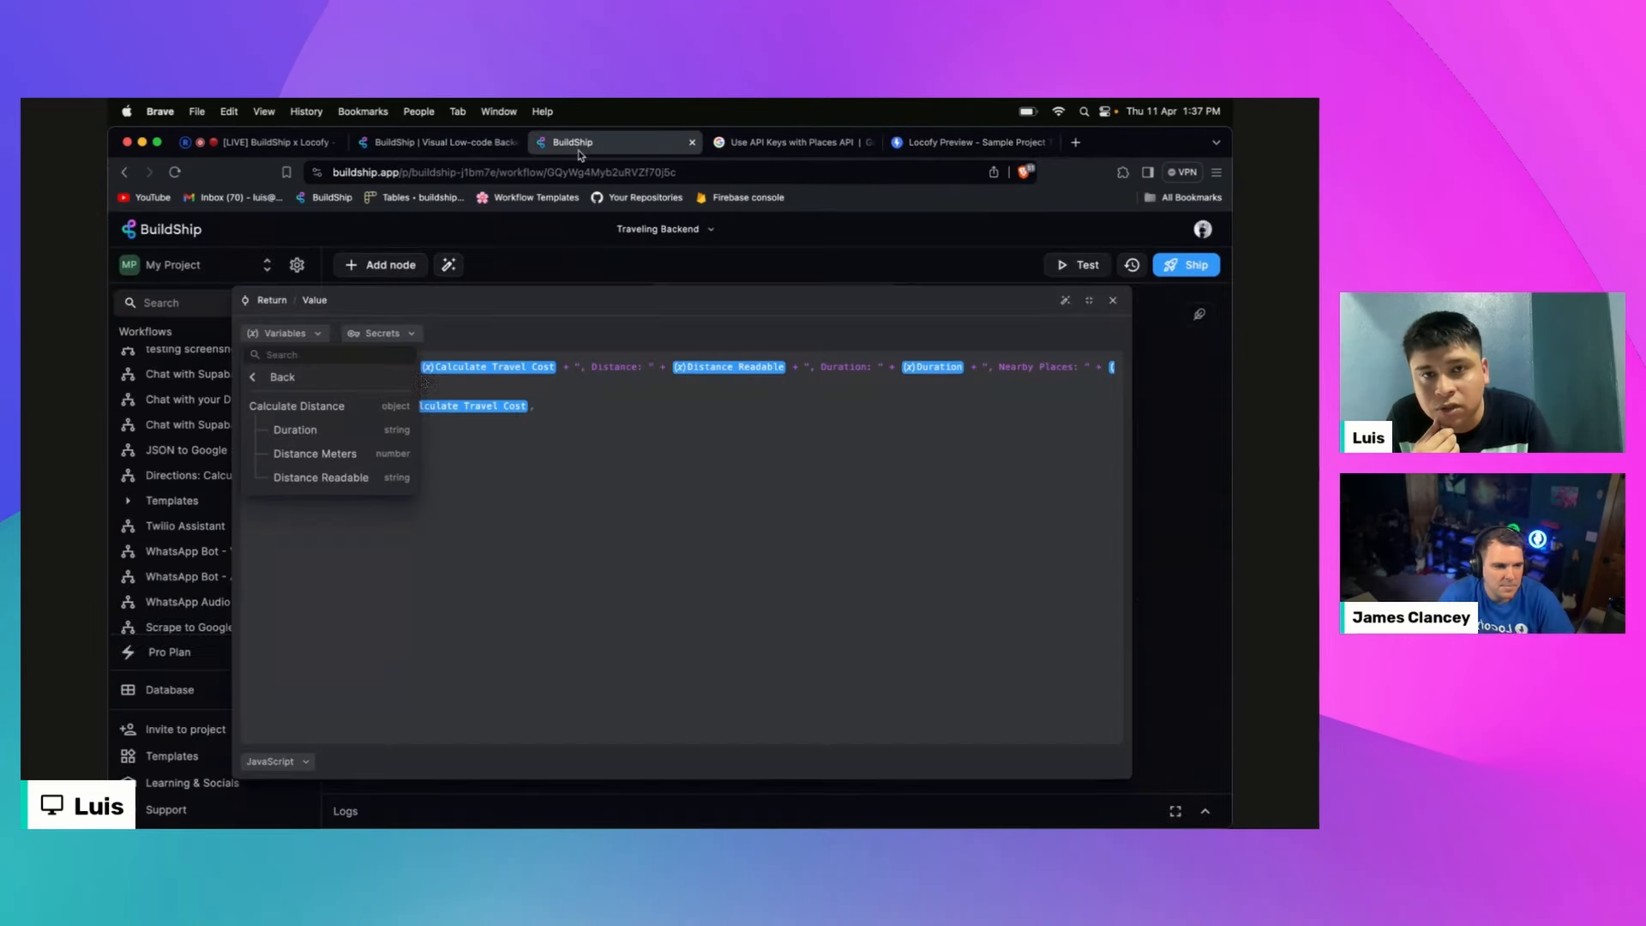
click(349, 477)
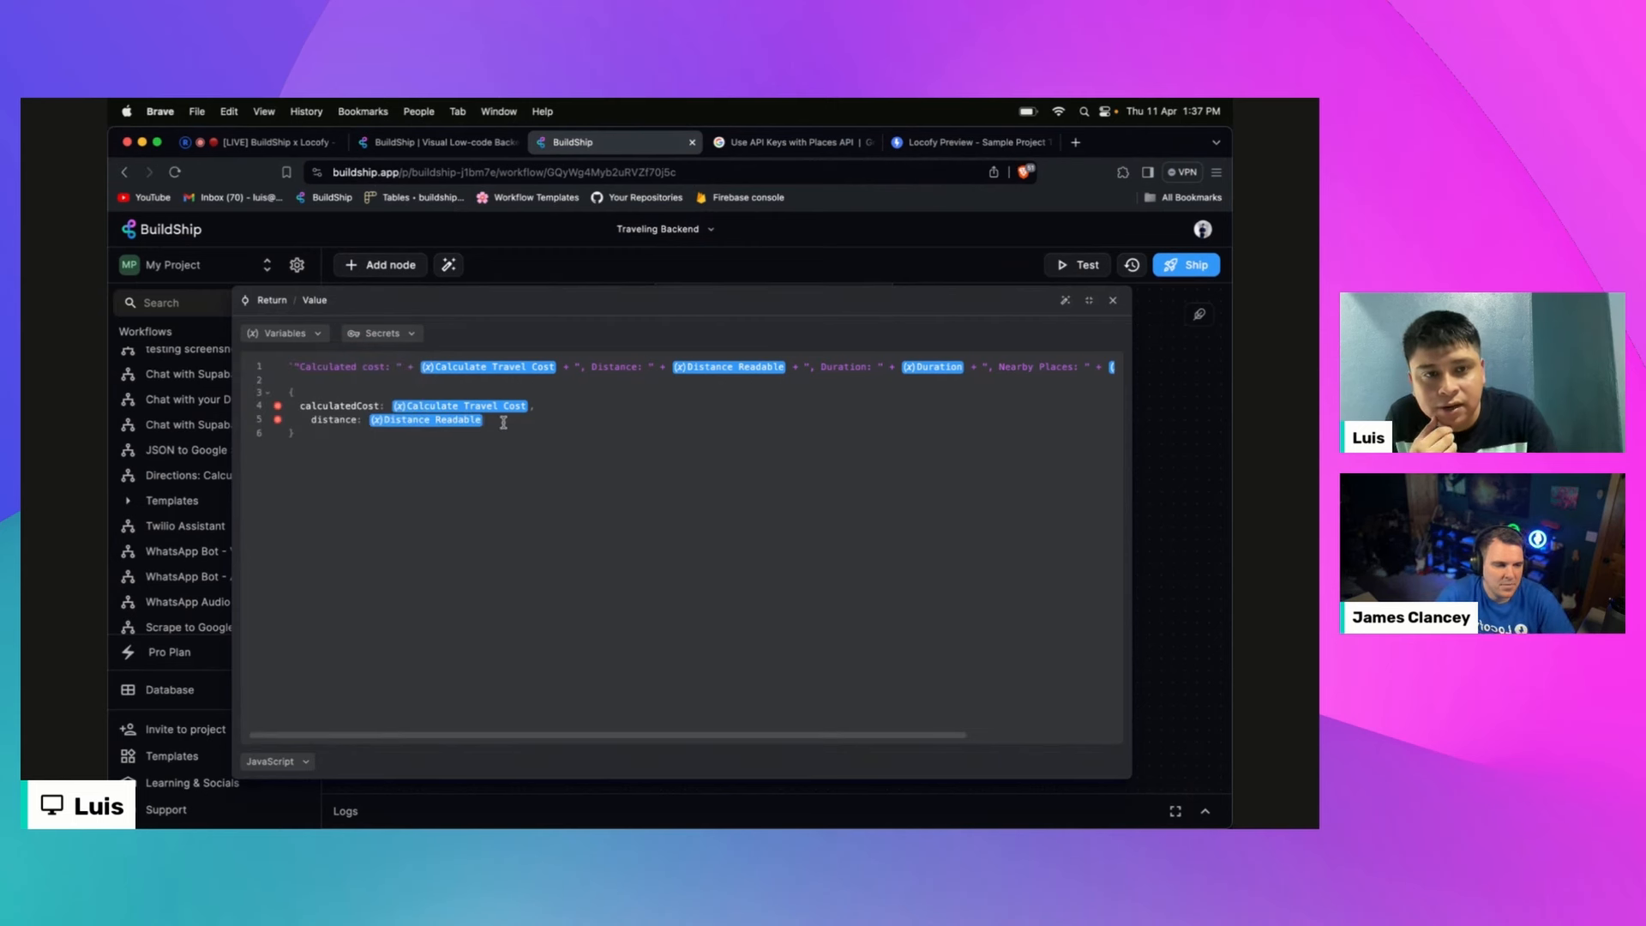
Step: Add a duration property below distance in the returned object, set to Calculate Distance's Duration variable
text(,)
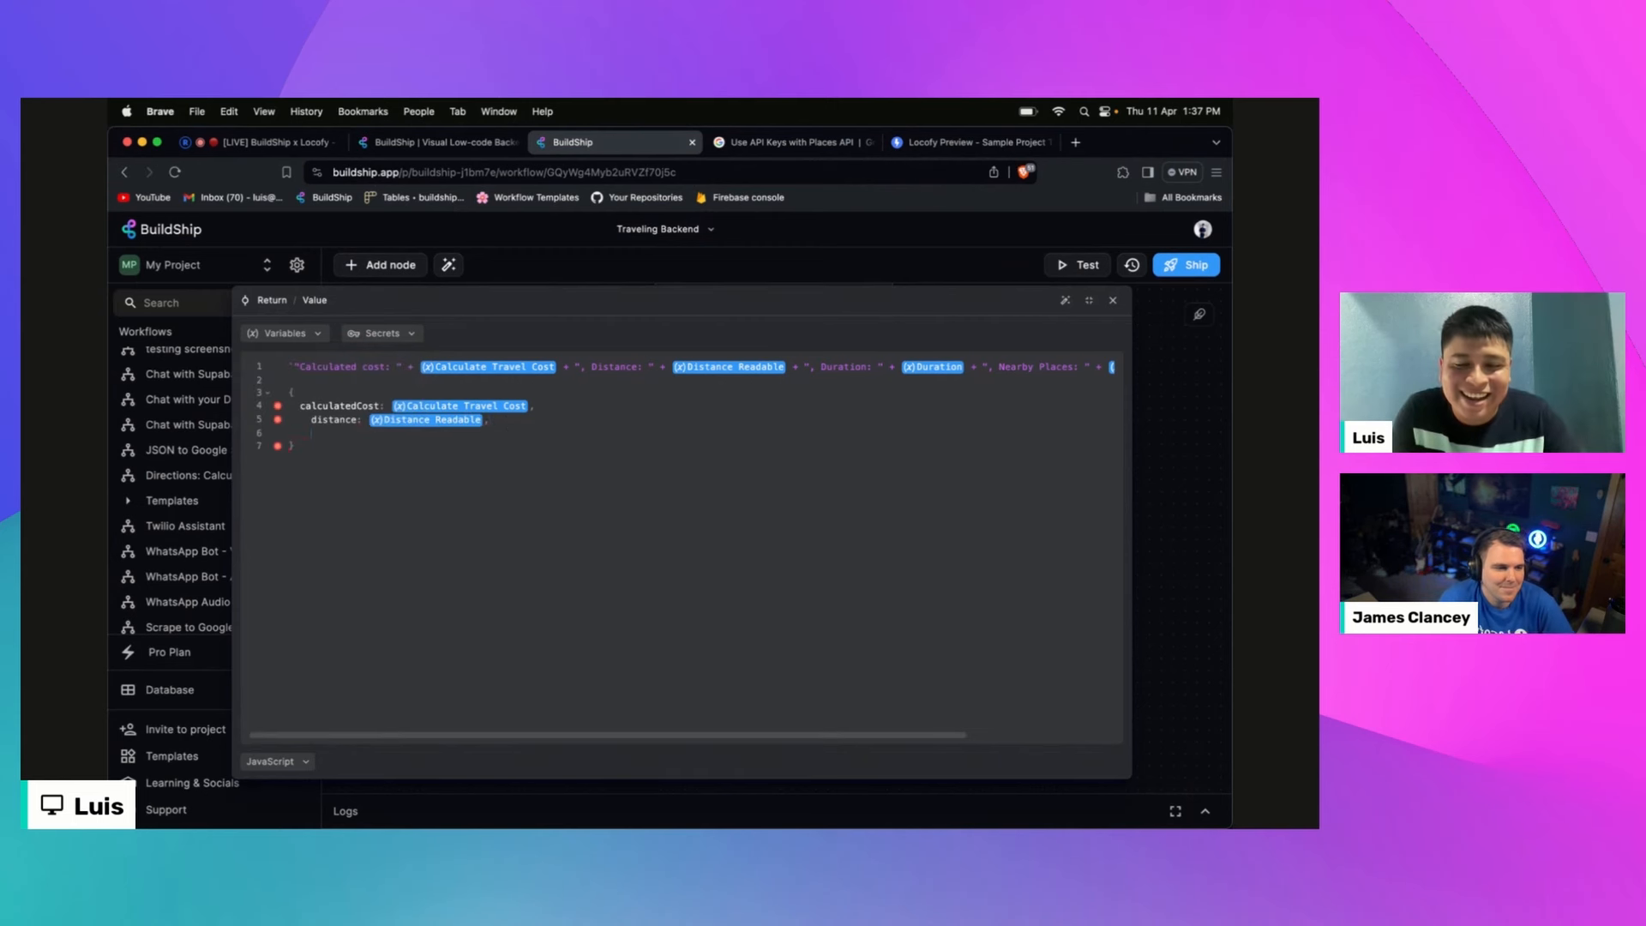
text(duration:)
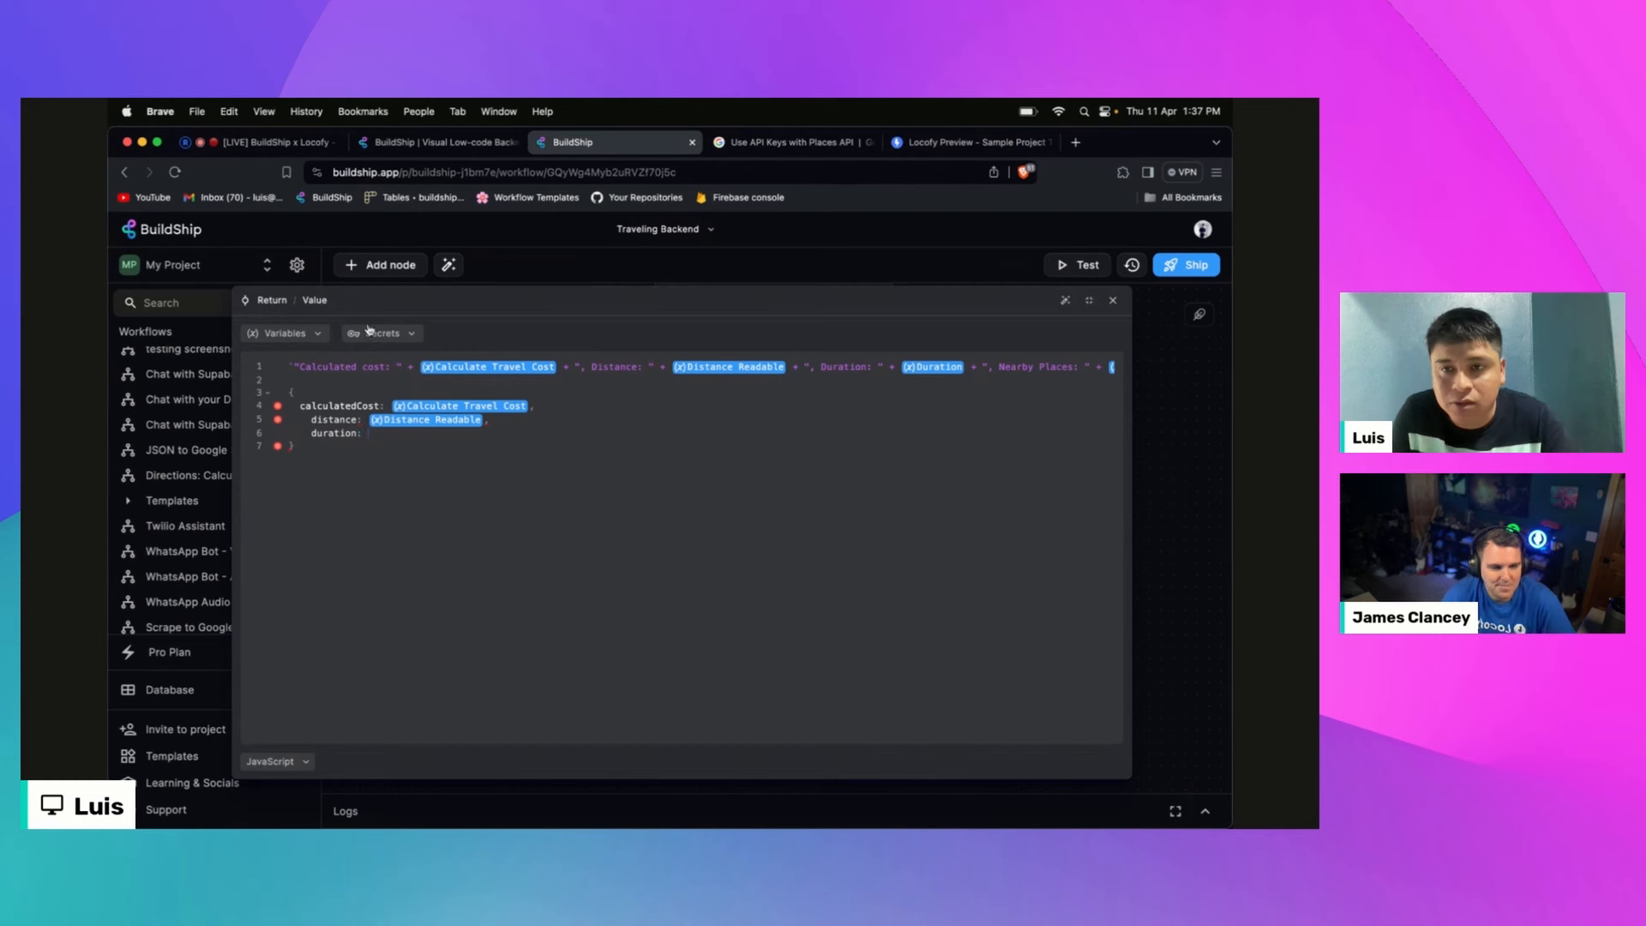
click(293, 332)
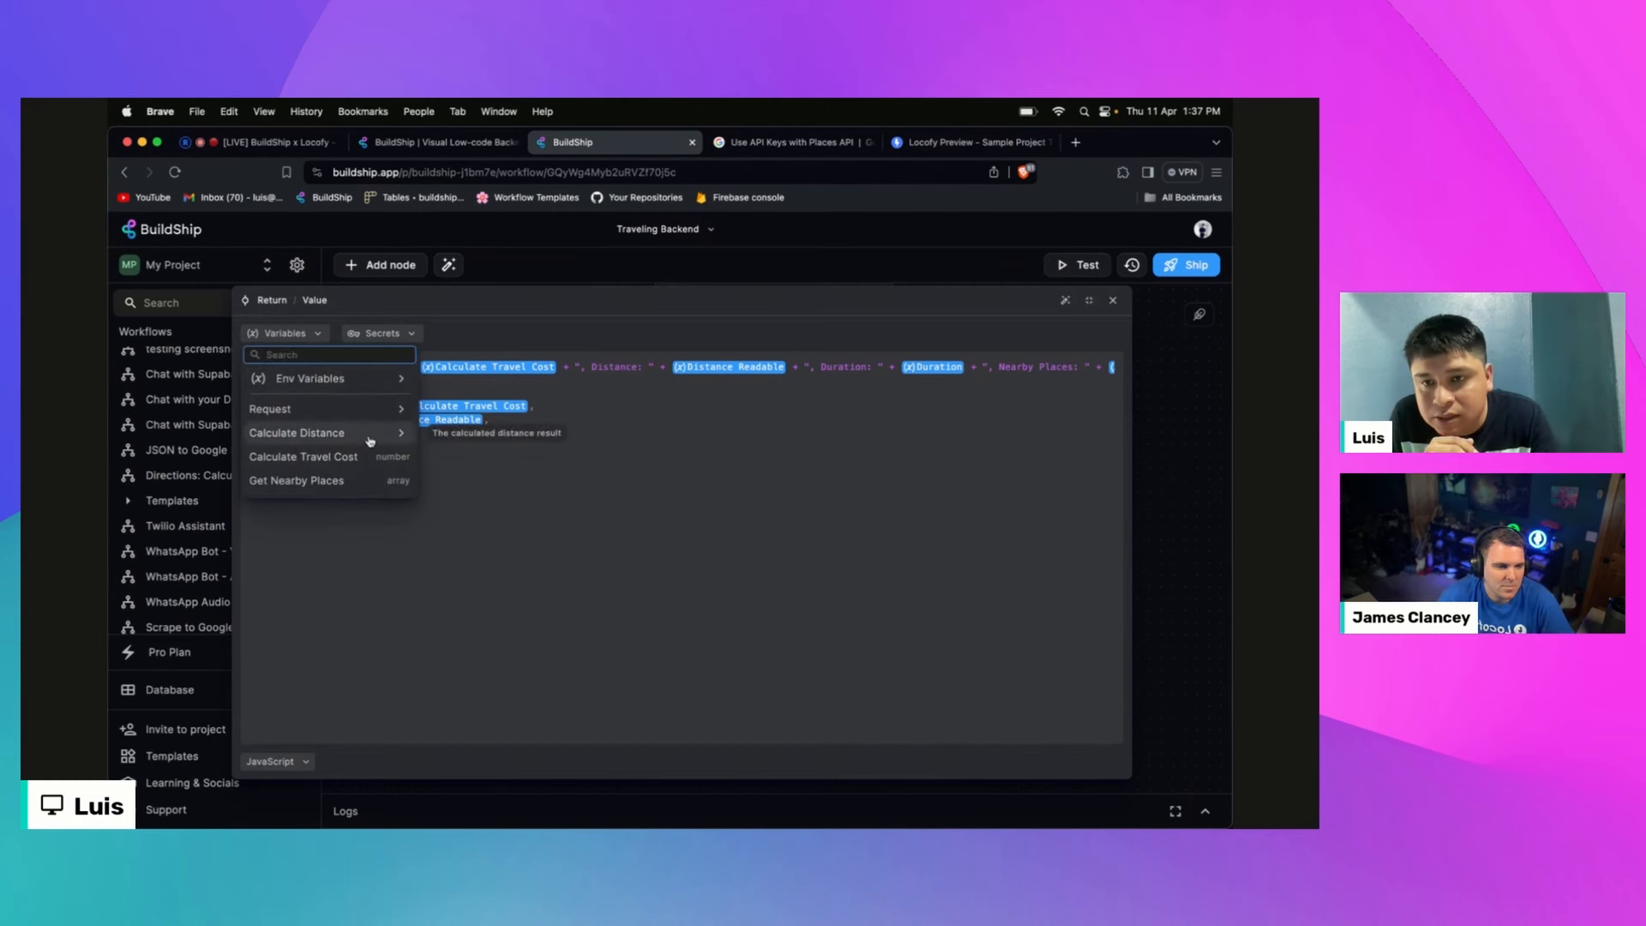
click(369, 438)
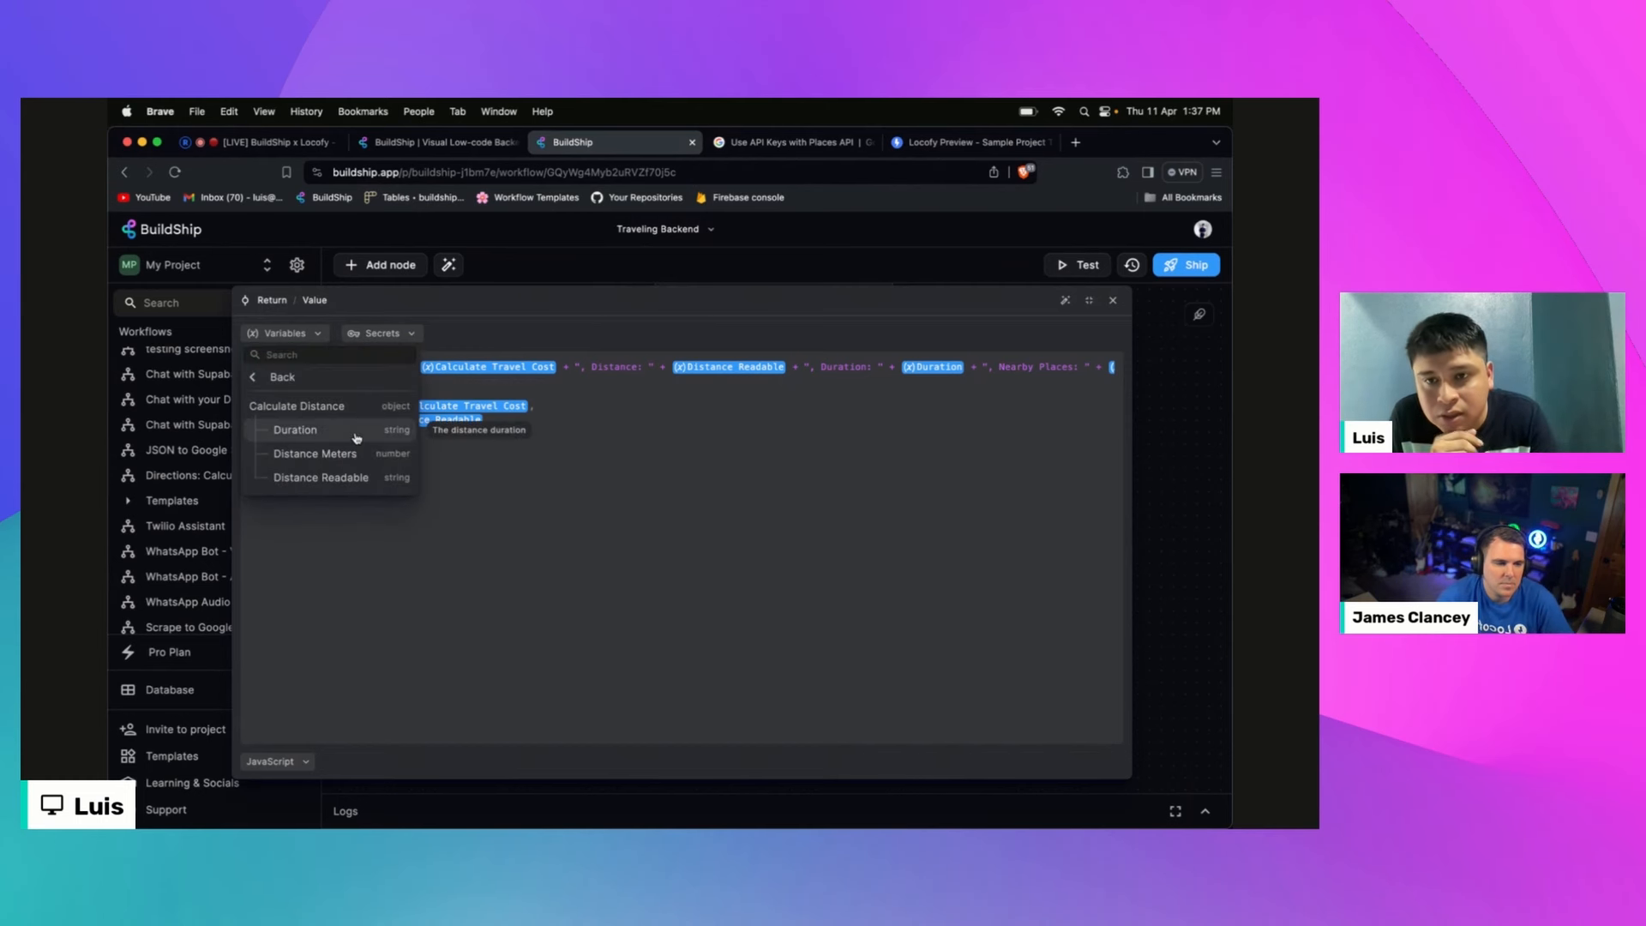
click(359, 436)
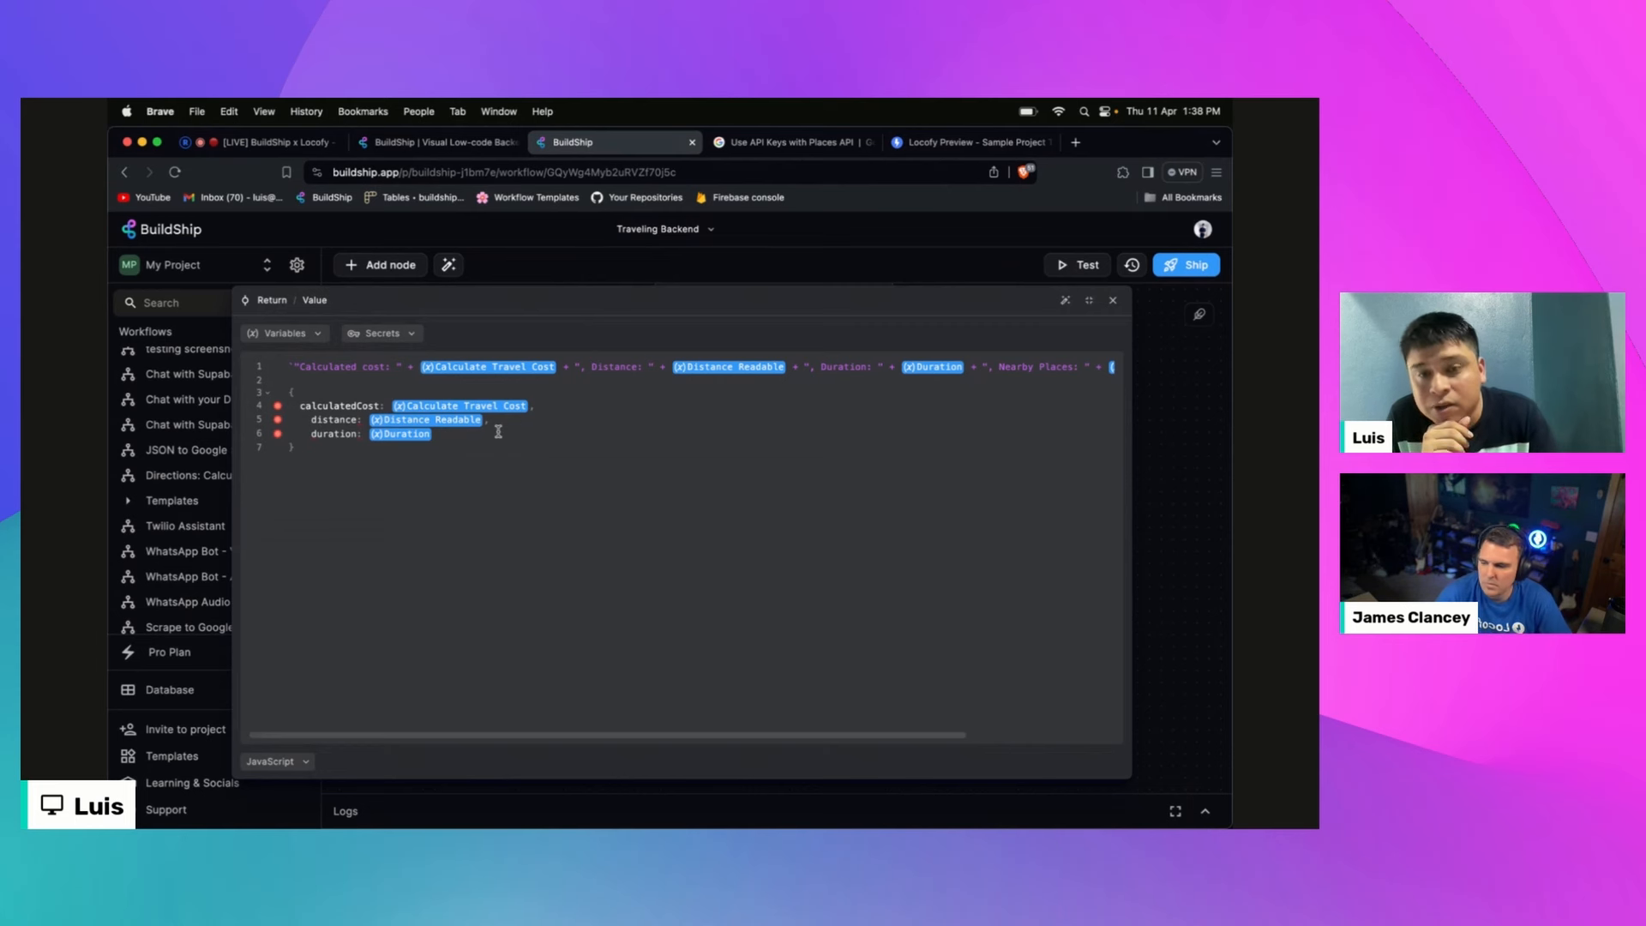
Step: Add a places property to the Return value object, mapped to the Get Nearby Places variable
text(,)
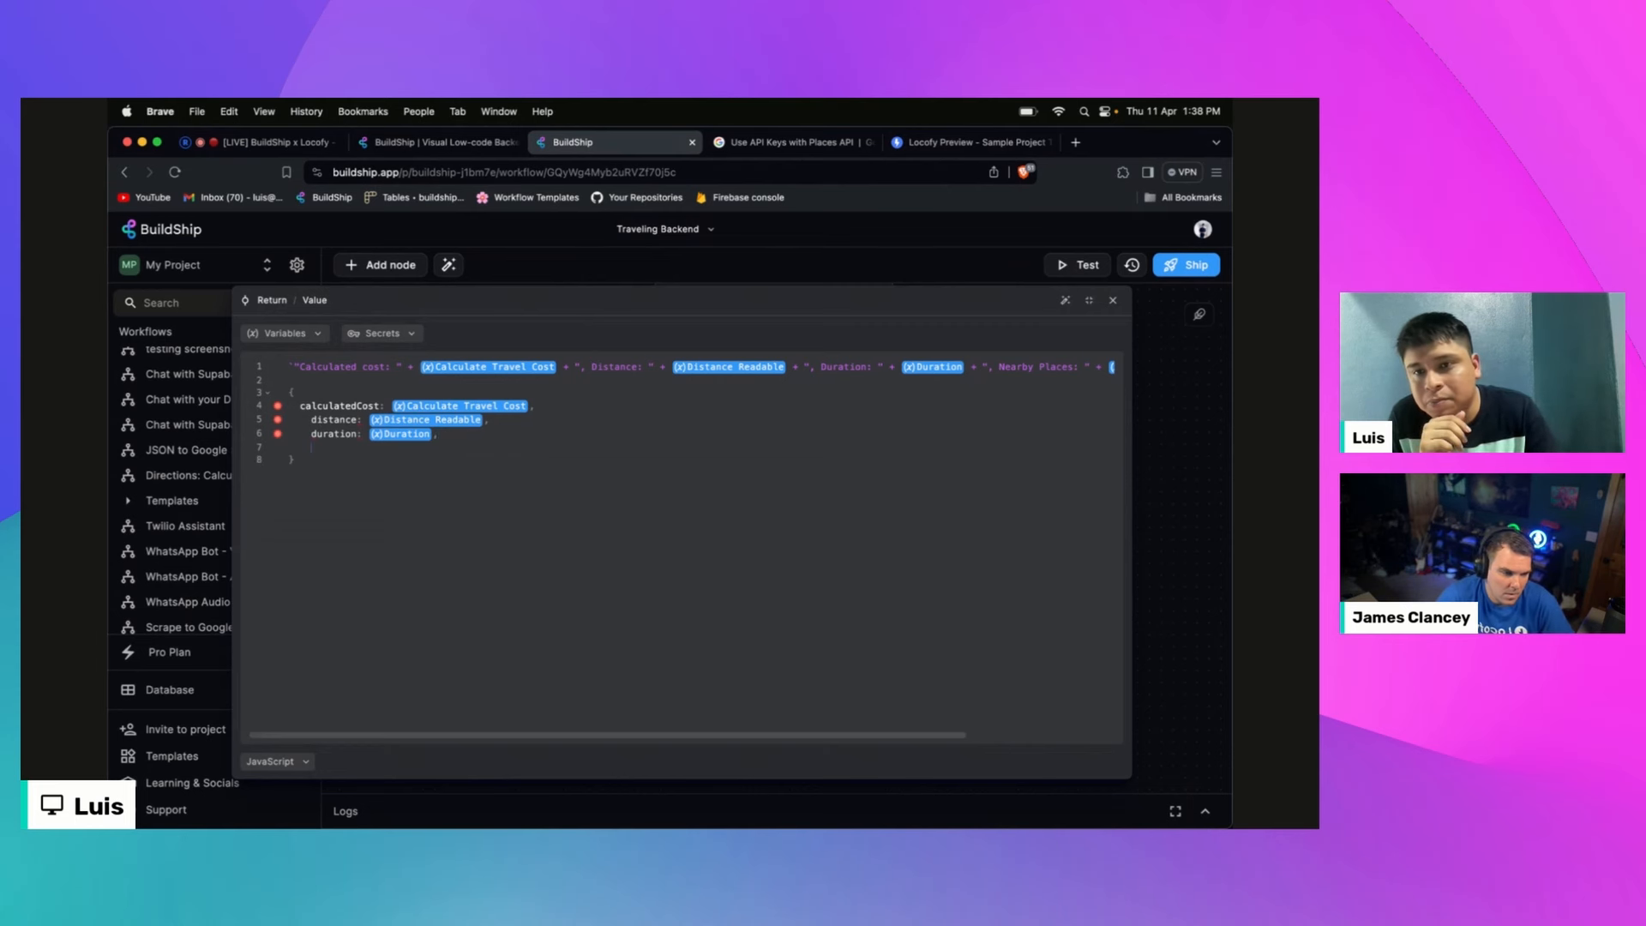
text(place)
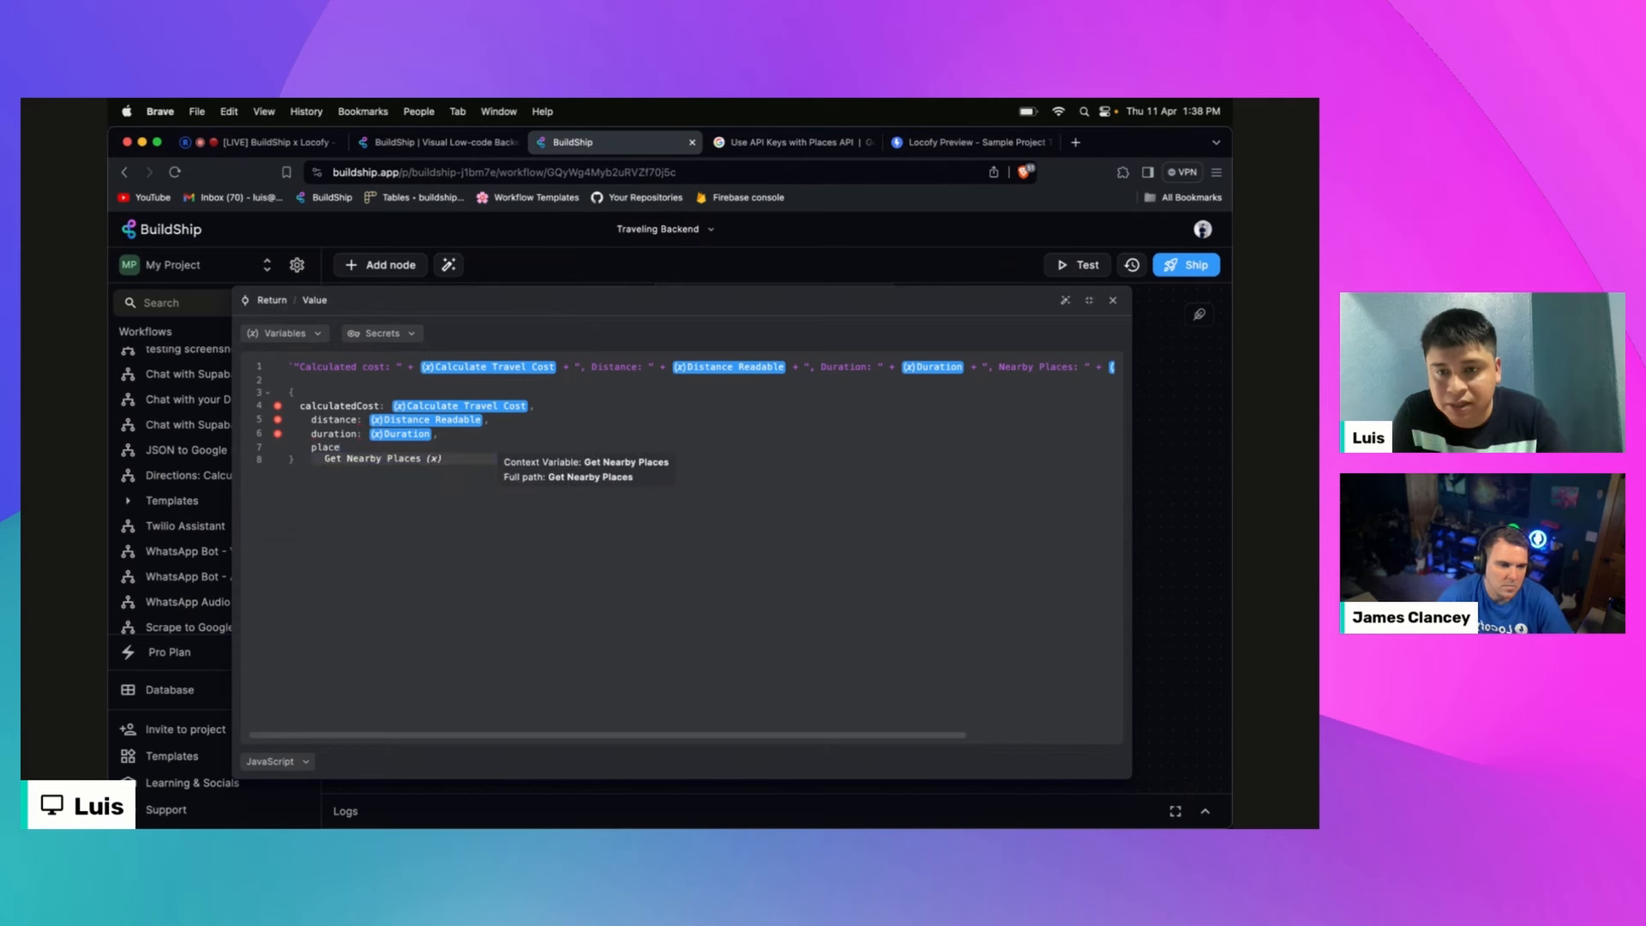
text(s:)
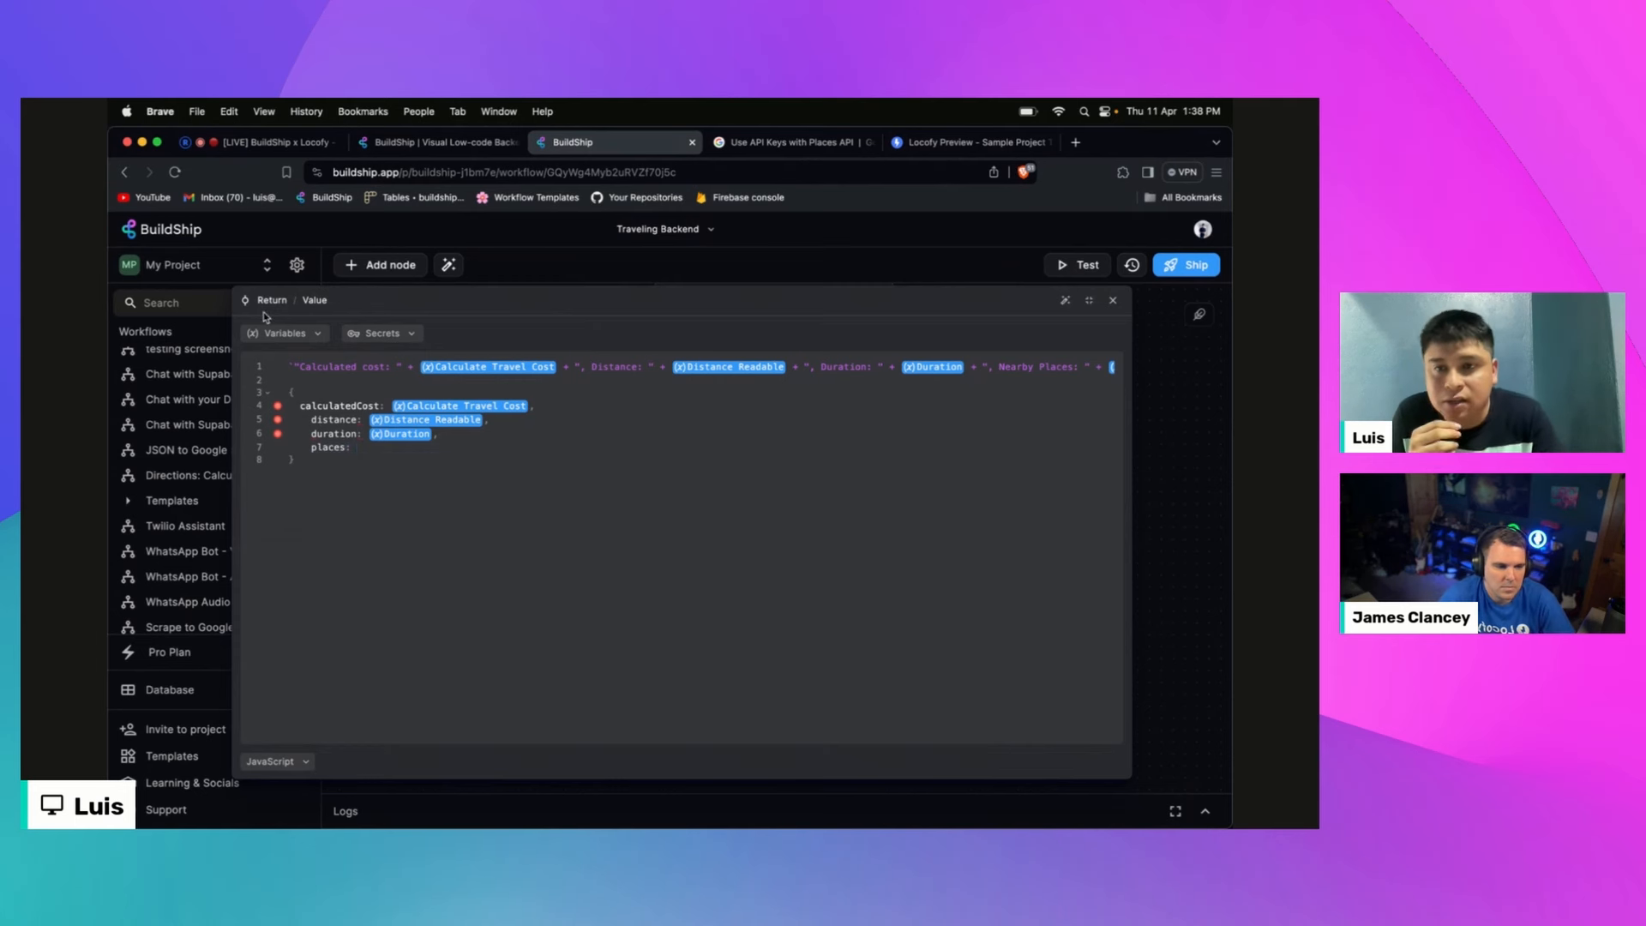
click(291, 336)
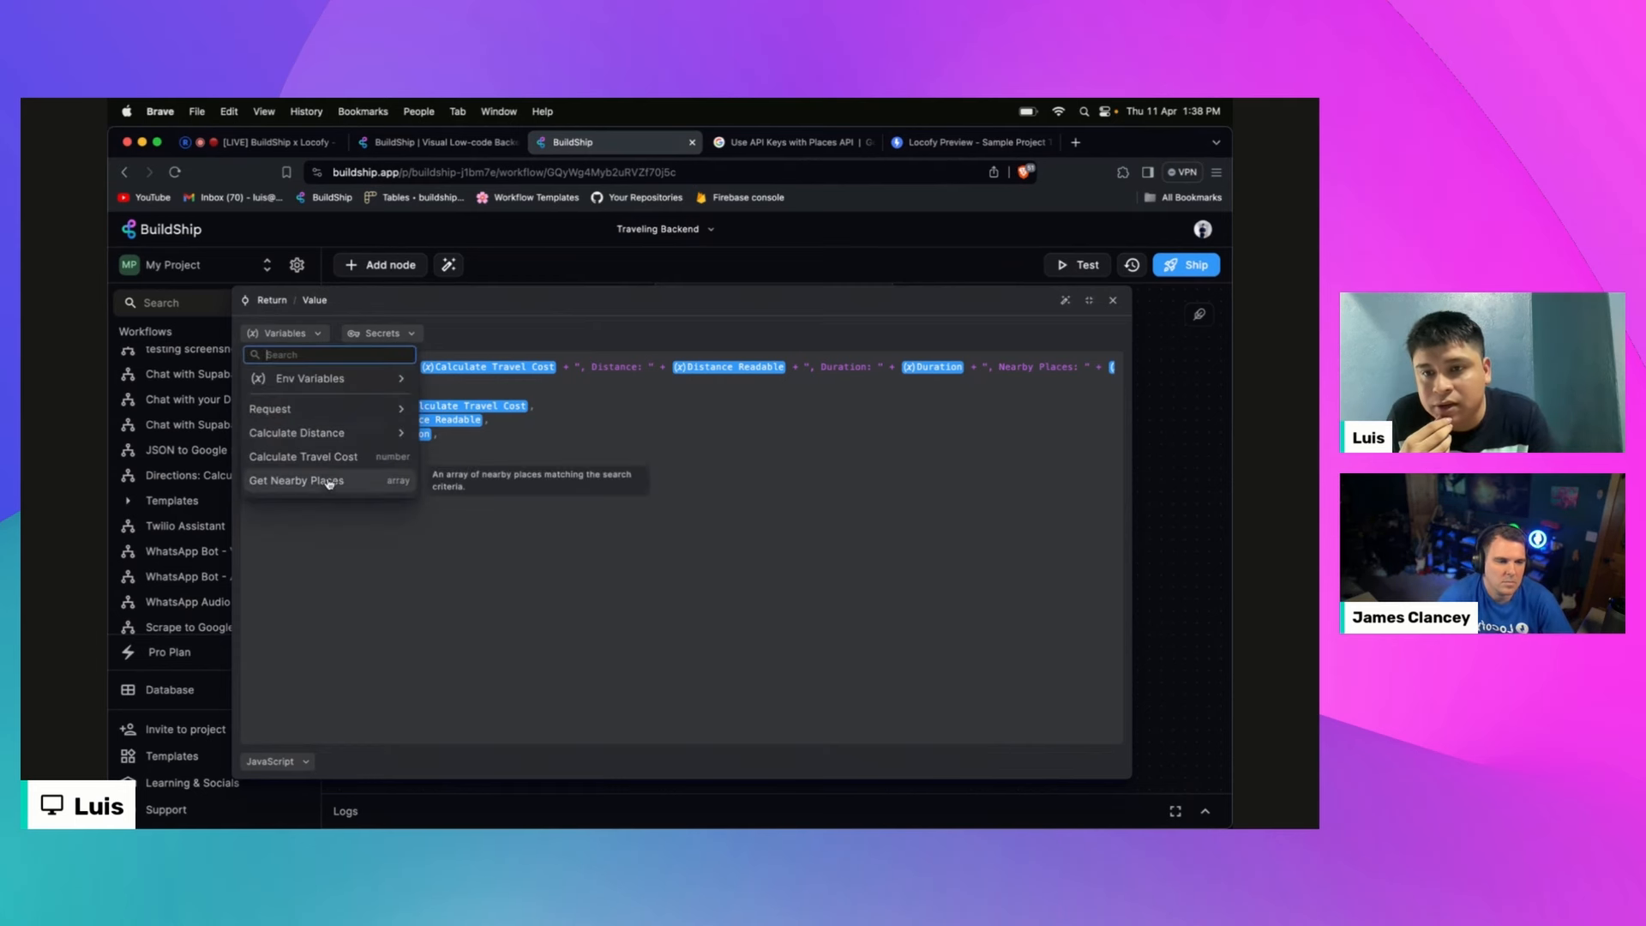
click(374, 480)
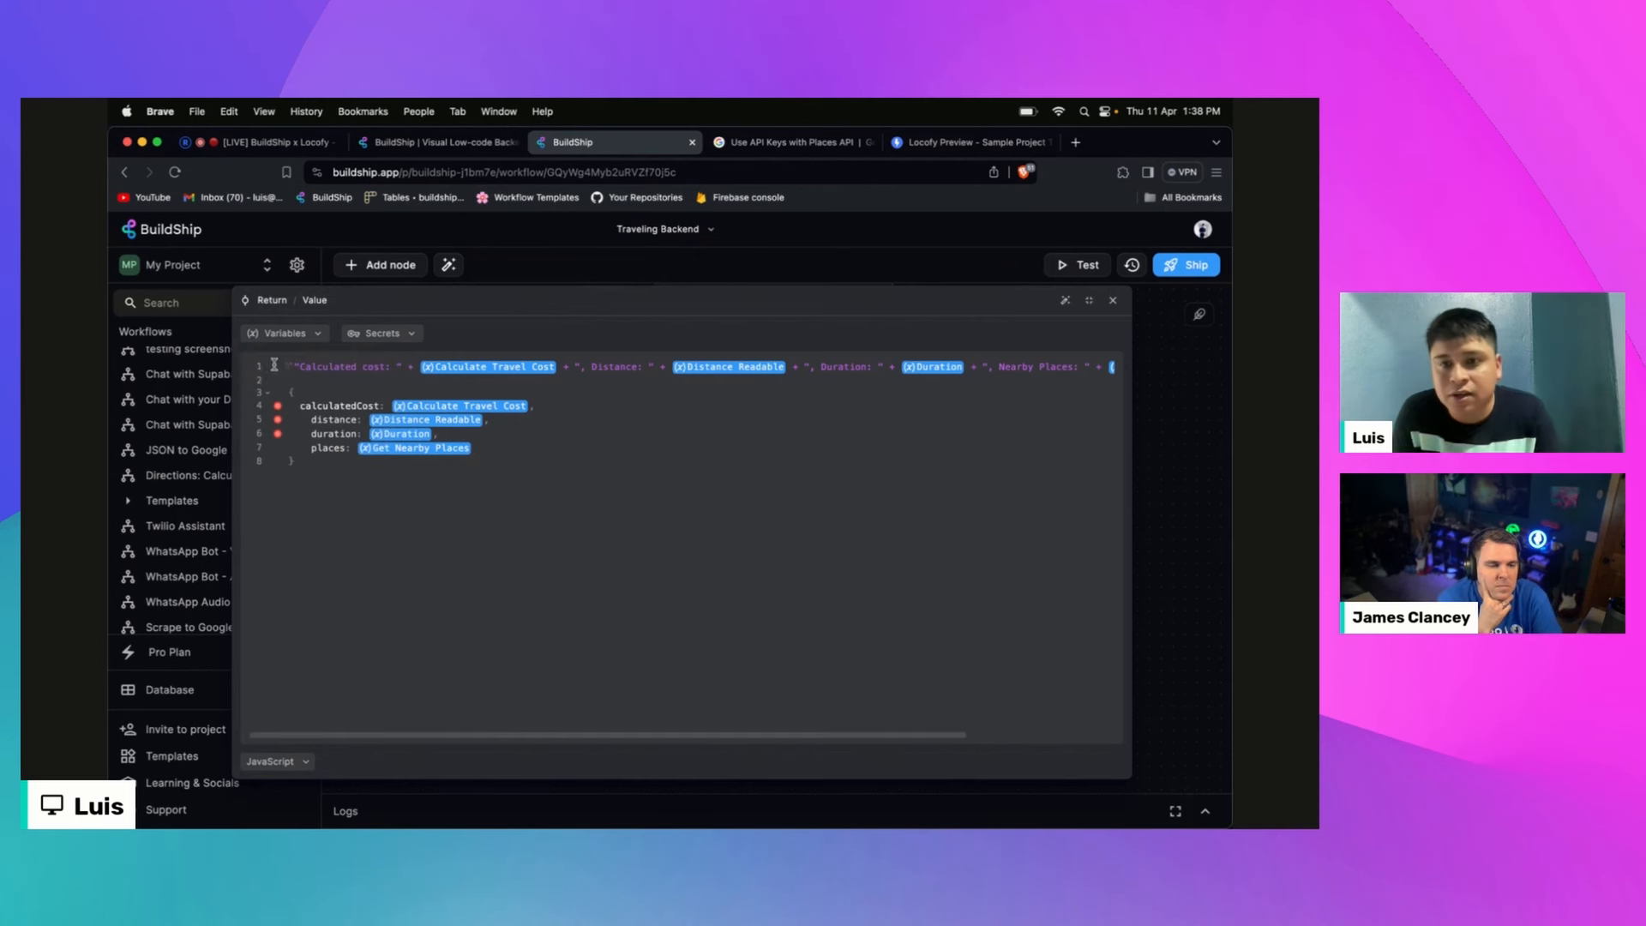
Step: Delete the old "Calculated cost" string expression above the object and close the Return value editor
triple_click(373, 356)
key(BackSpace)
click(448, 519)
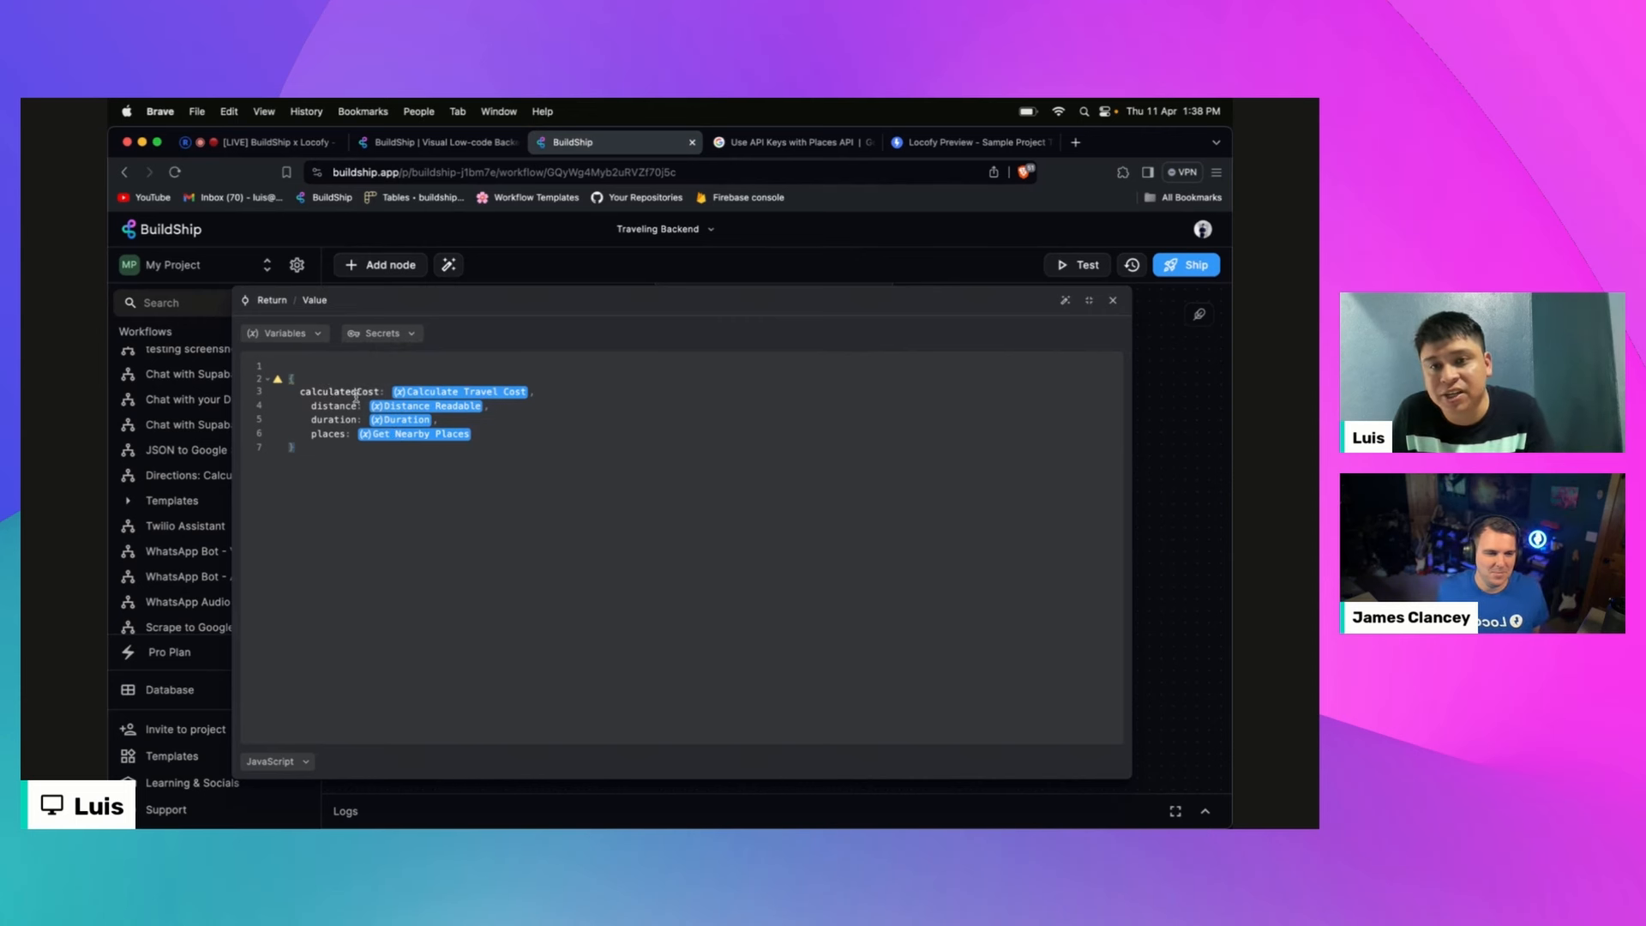
click(1182, 432)
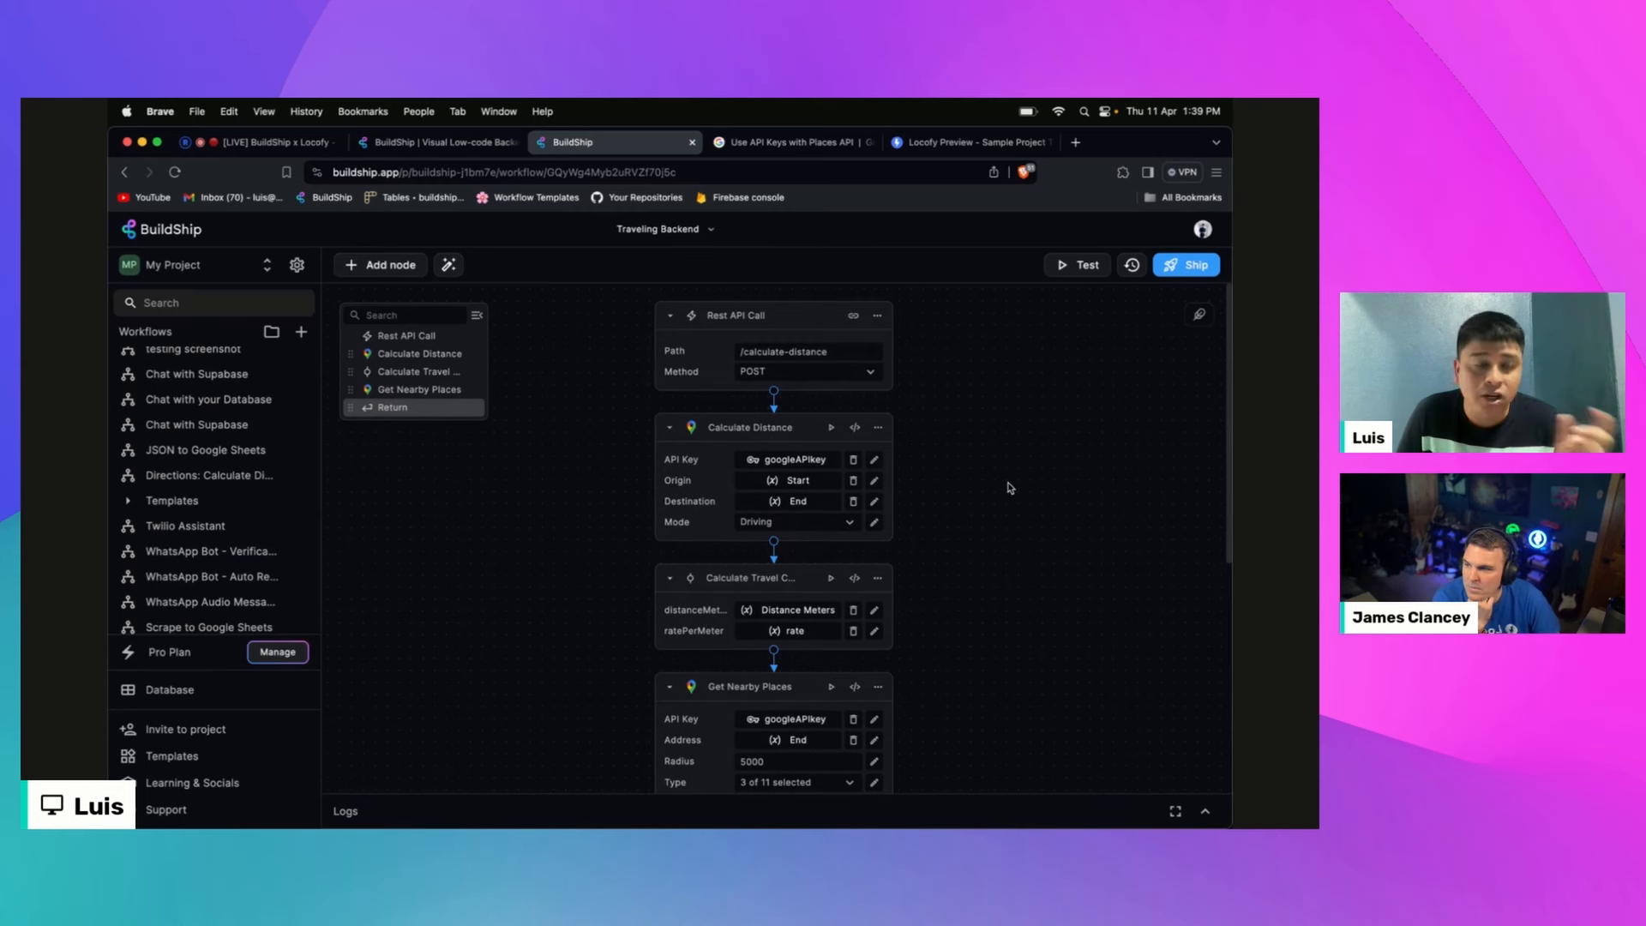
Step: Try to ship the workflow, then change the Rest API Call path to /calculate-distance-traveled
click(1197, 268)
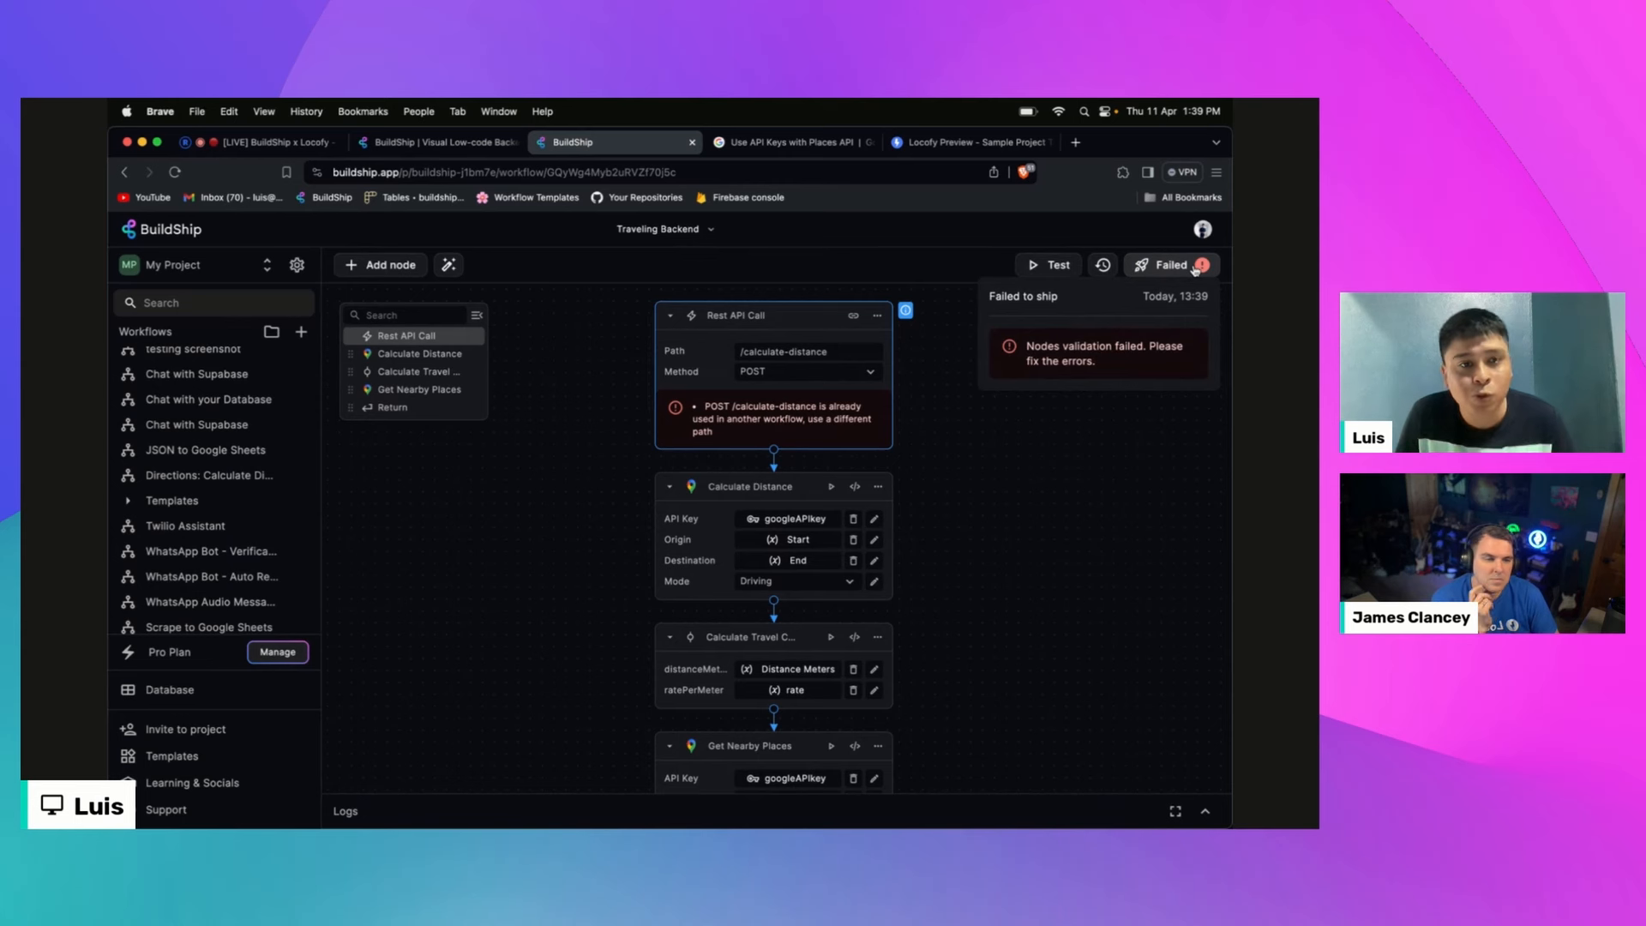
click(1076, 441)
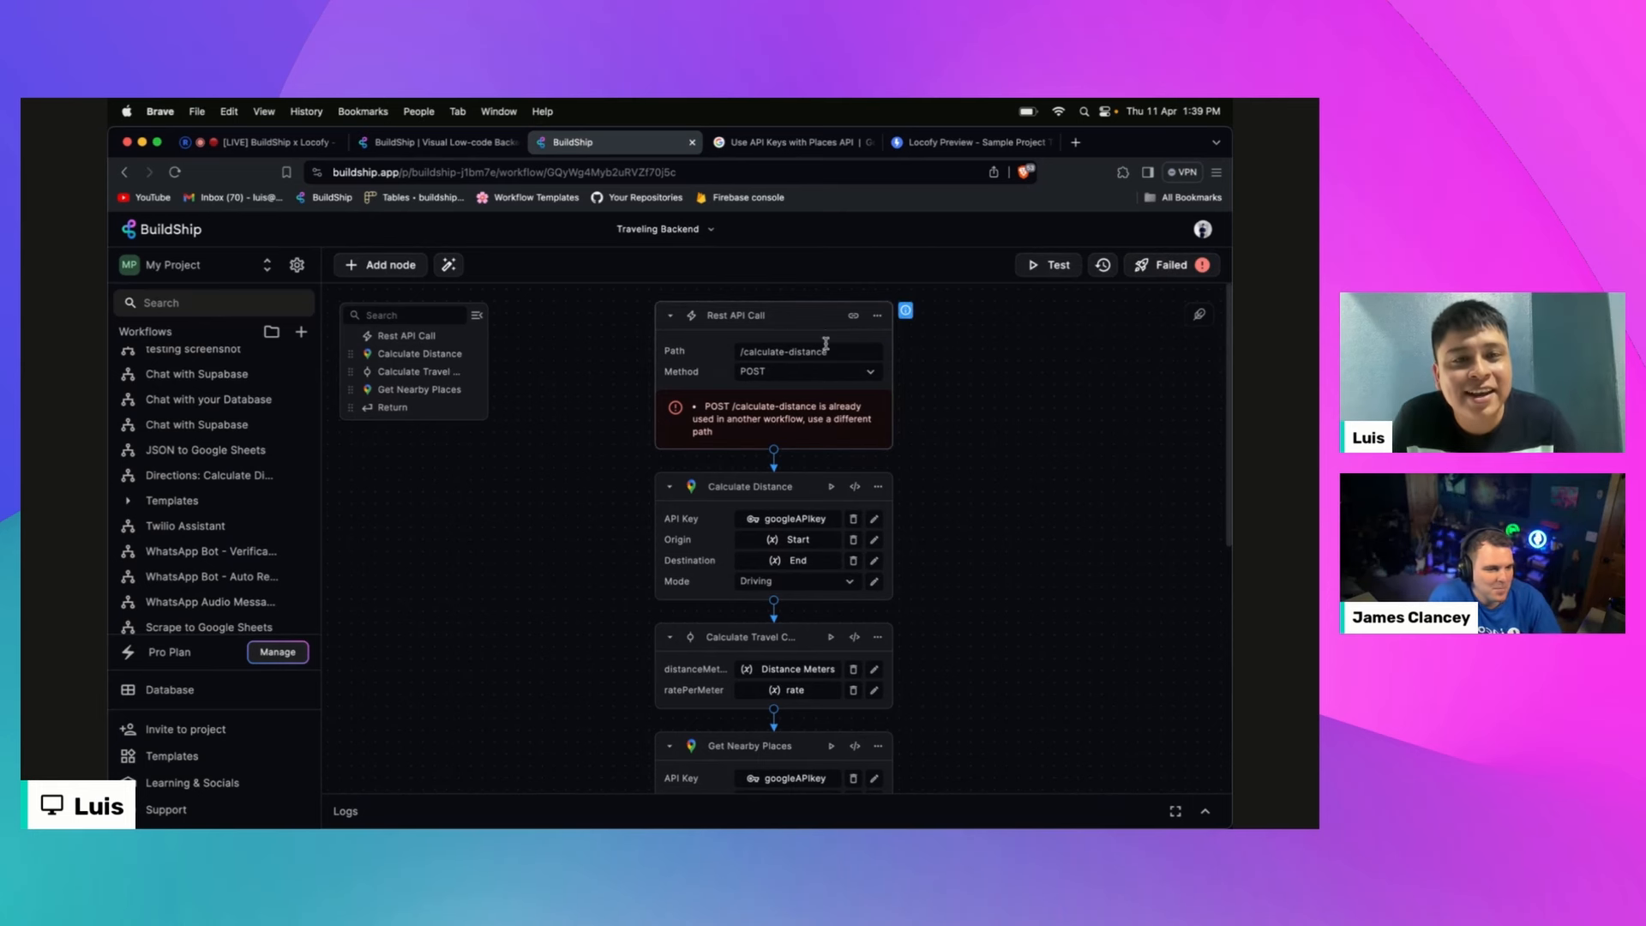
click(850, 358)
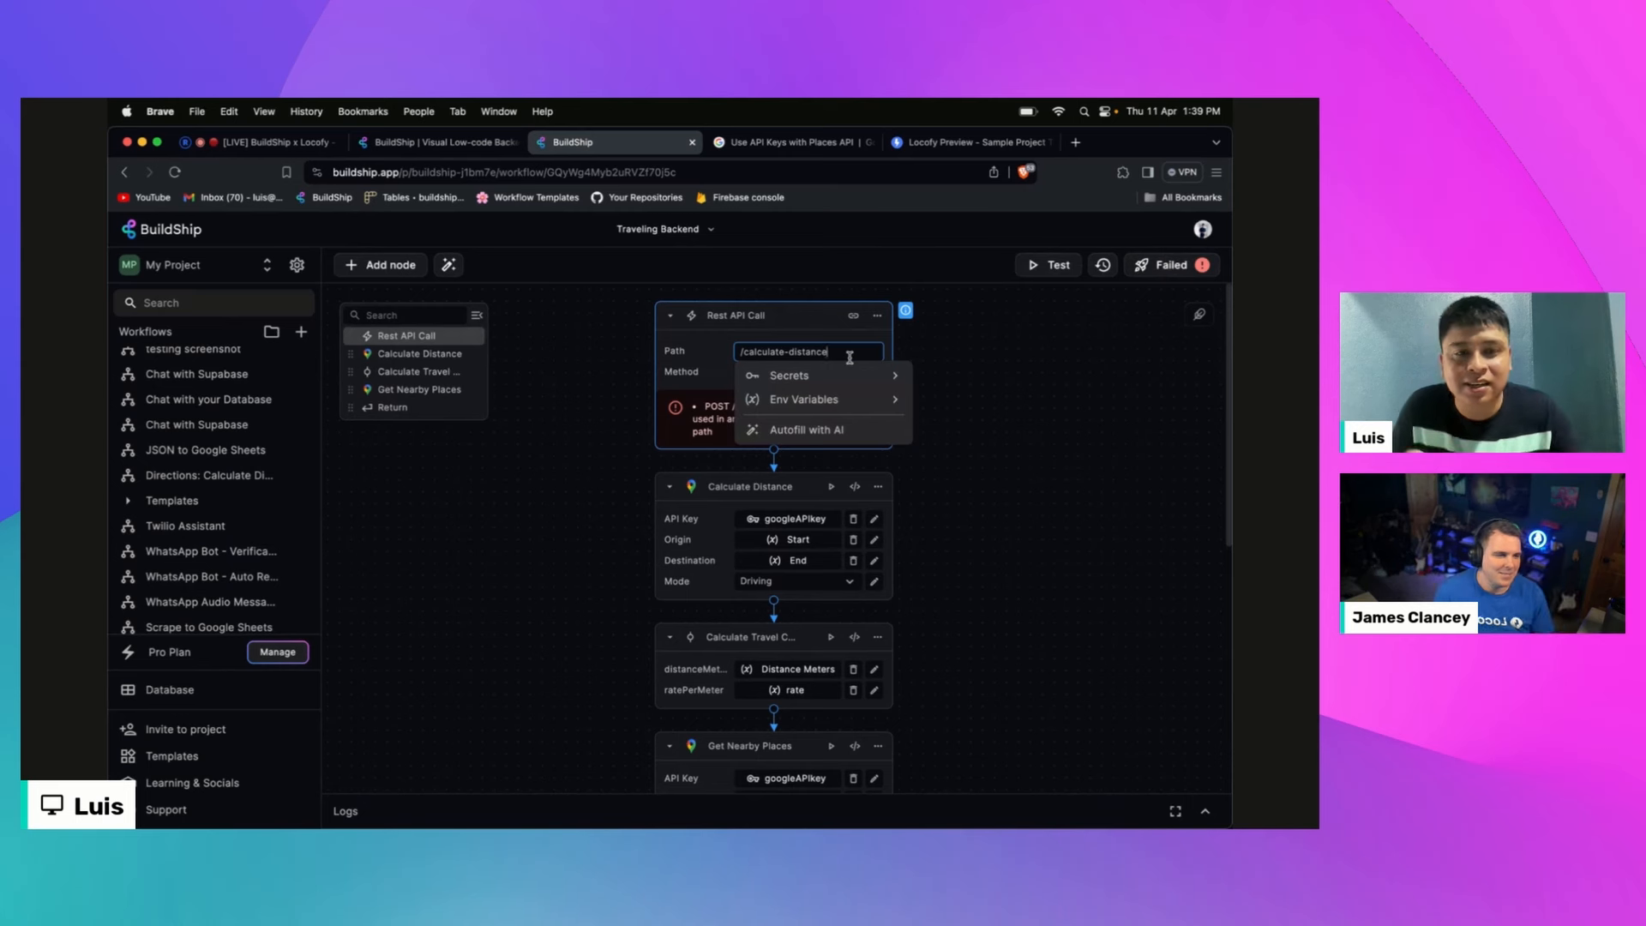
text(-traveled)
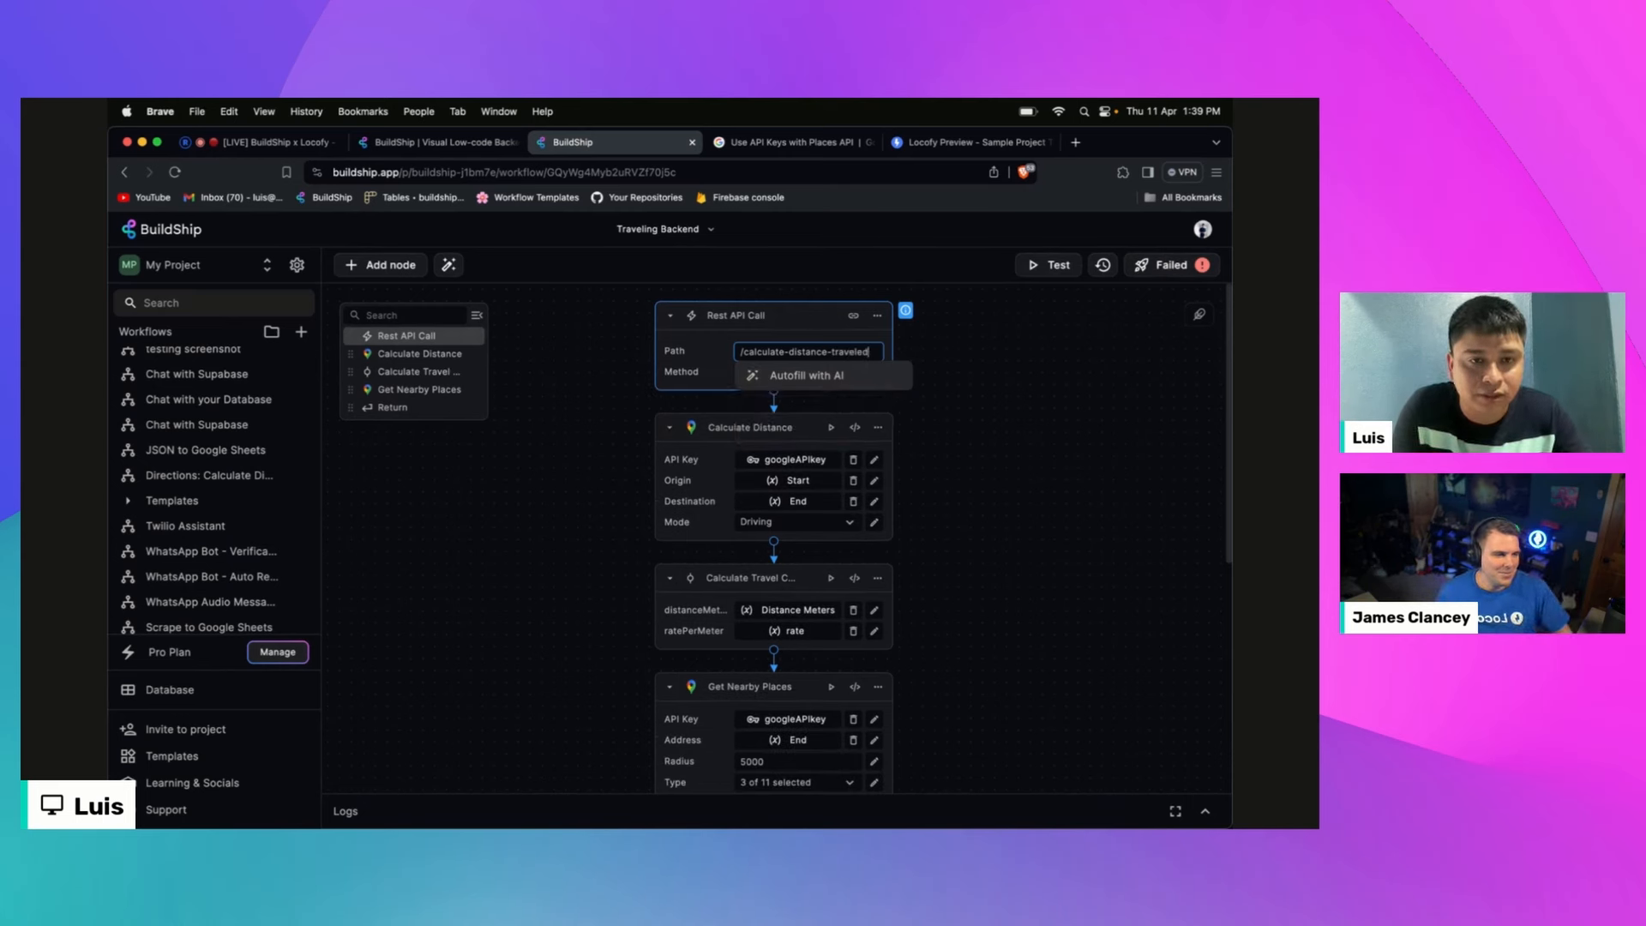
click(1062, 416)
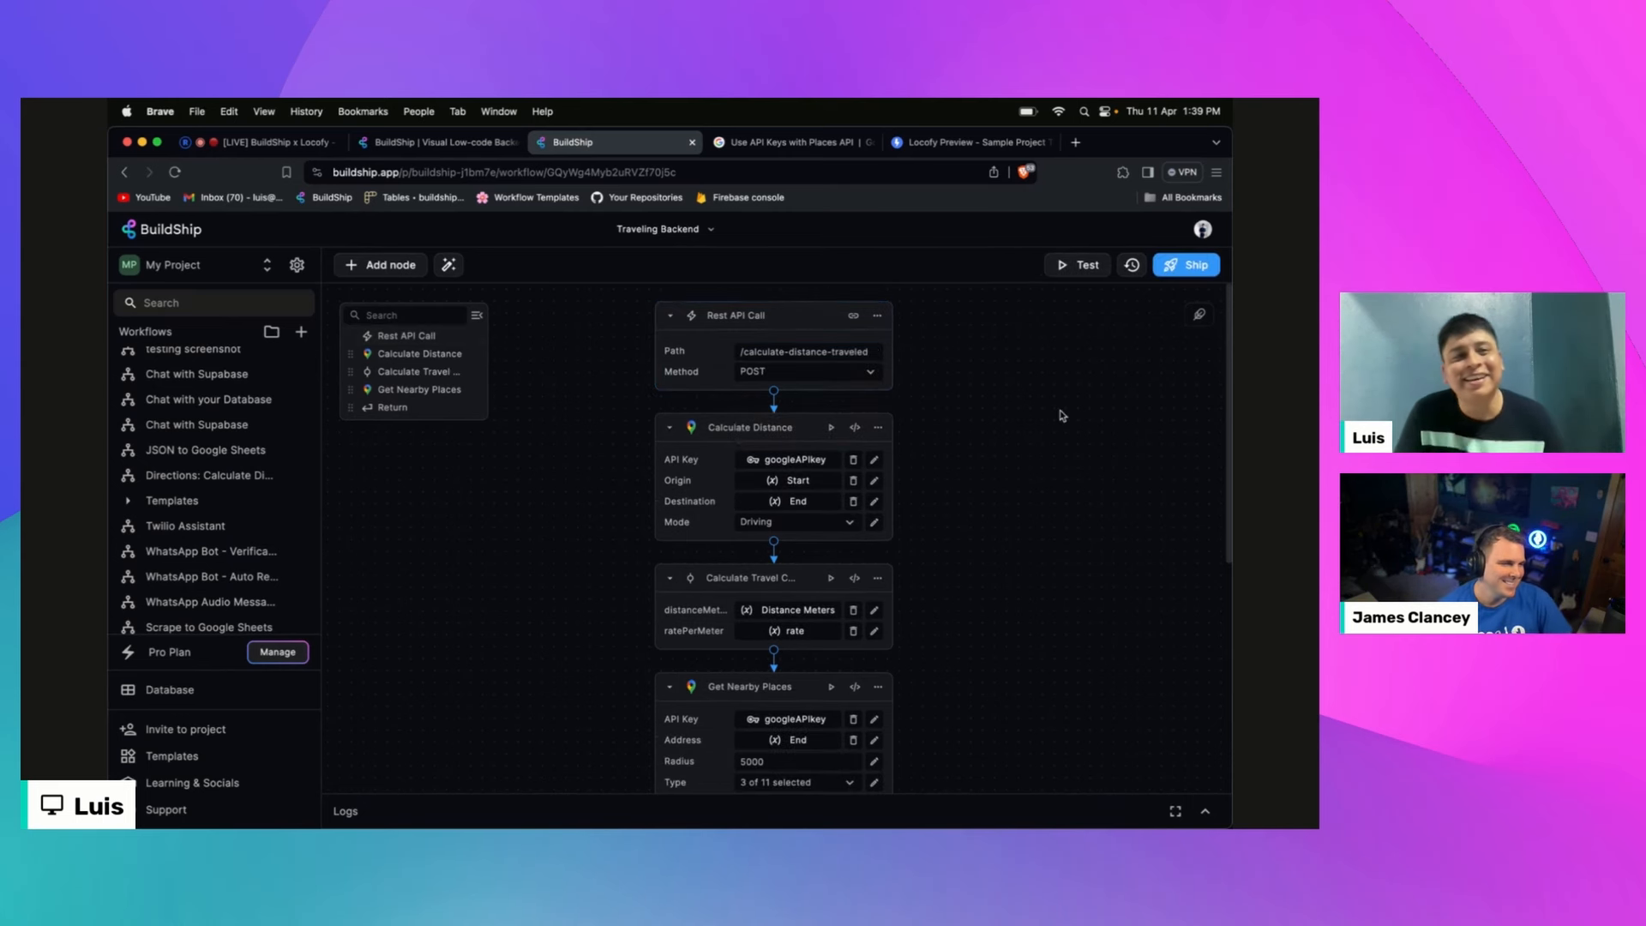
Step: Ship the workflow and review the full URL of its deployed endpoint
click(1183, 267)
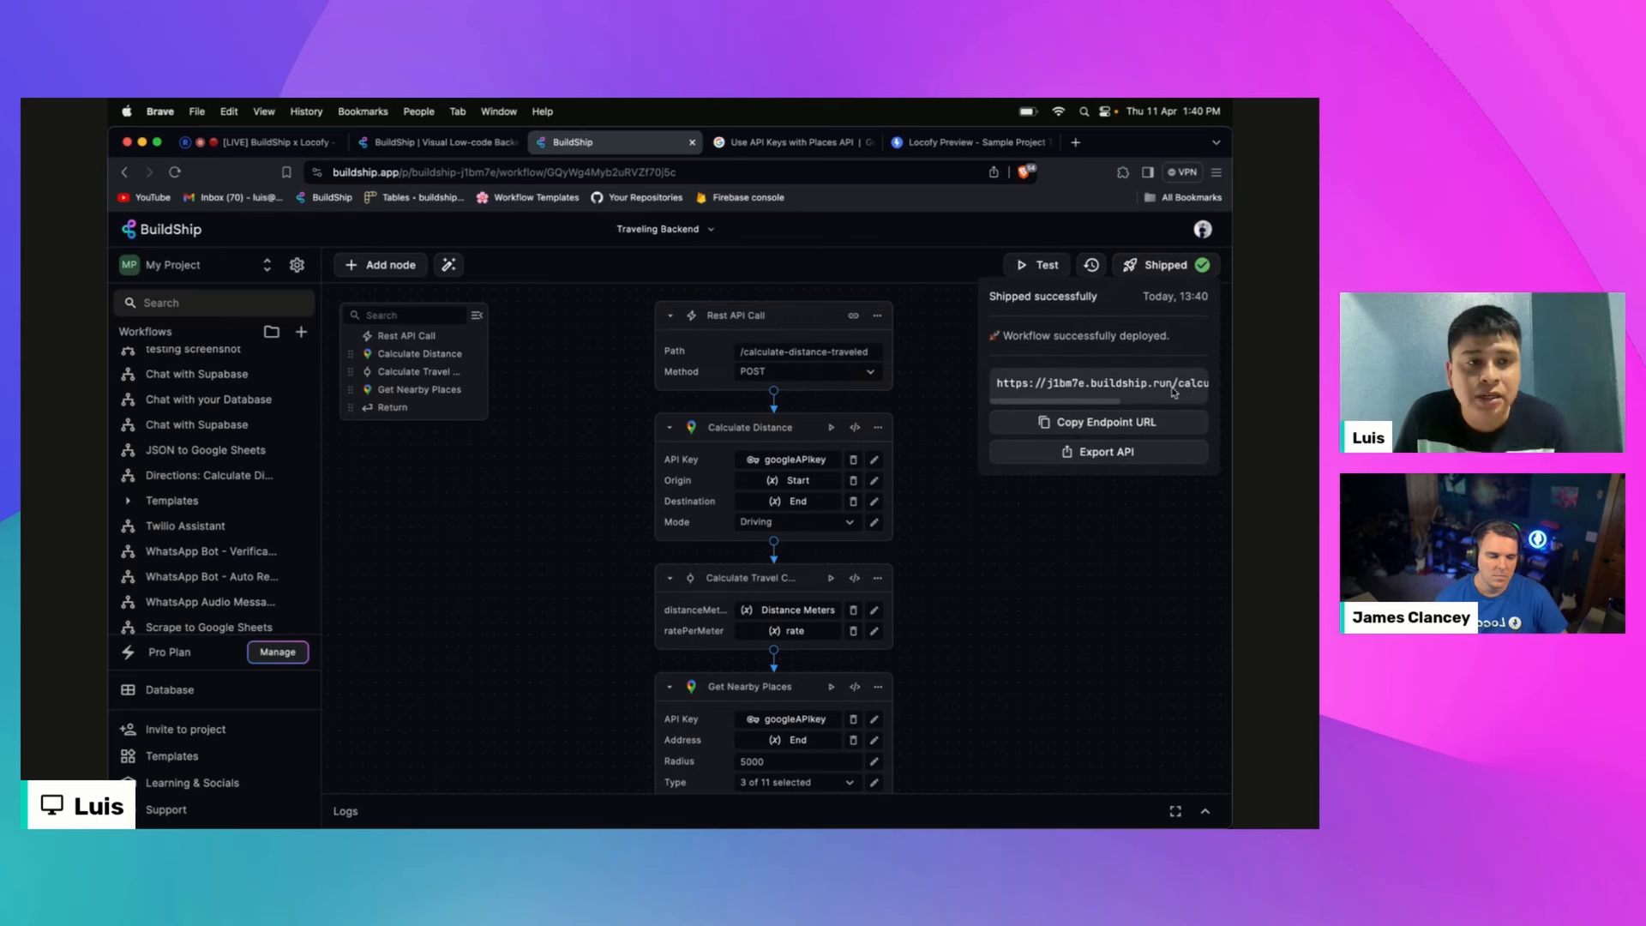
scroll(1158, 380, right, 2)
scroll(1158, 381, right, 3)
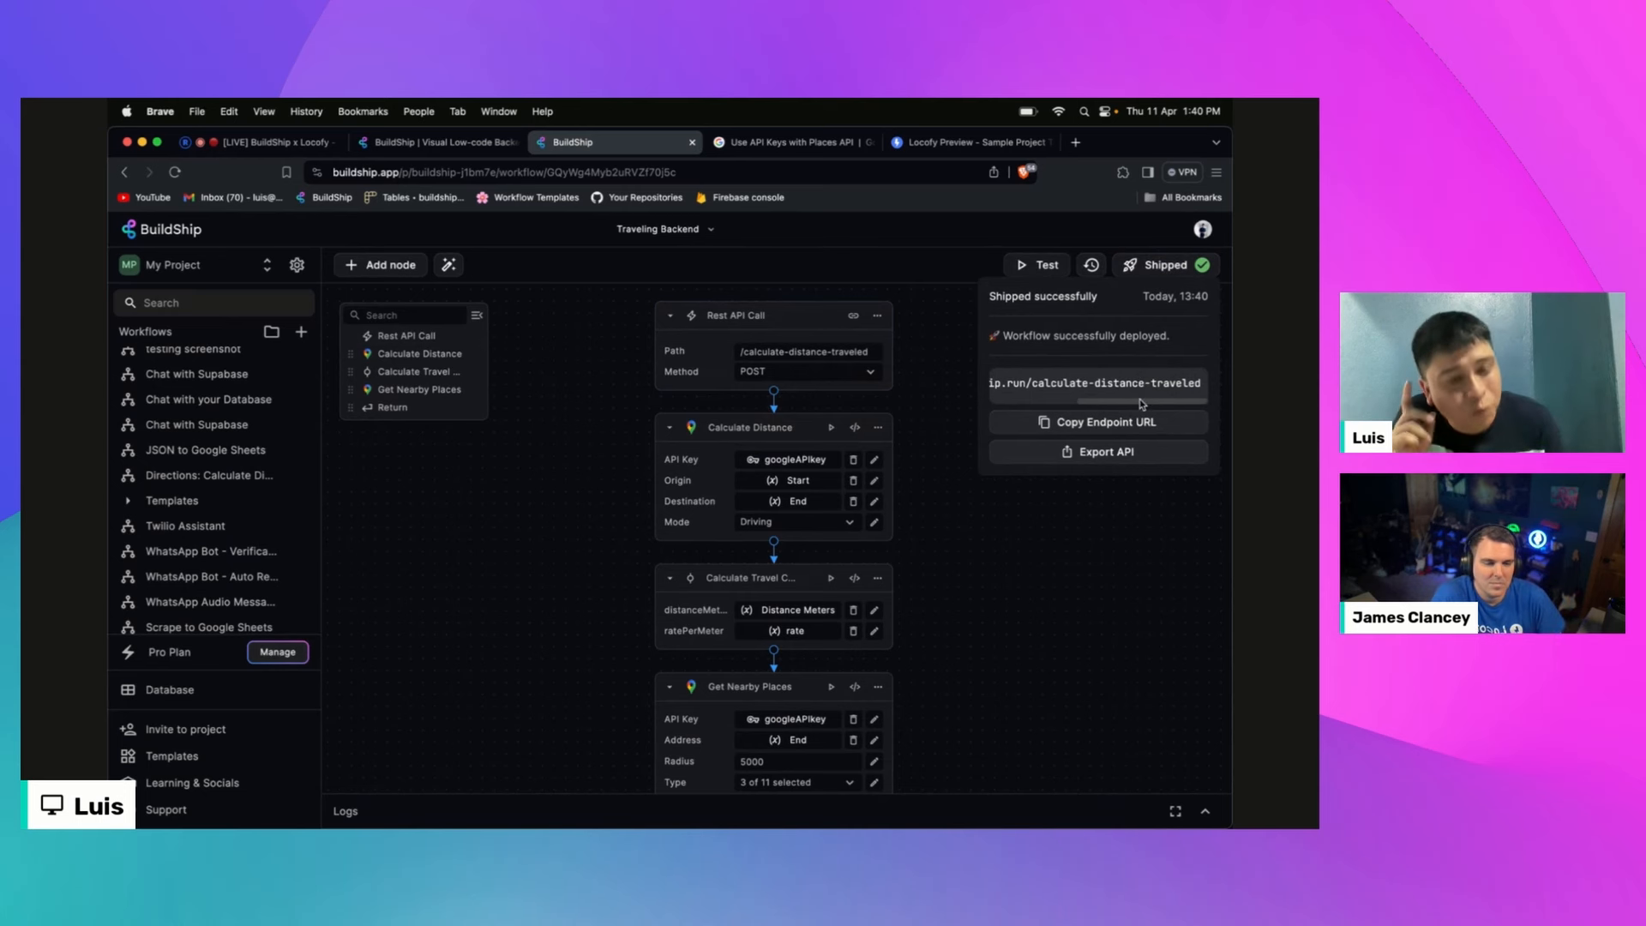
click(1075, 642)
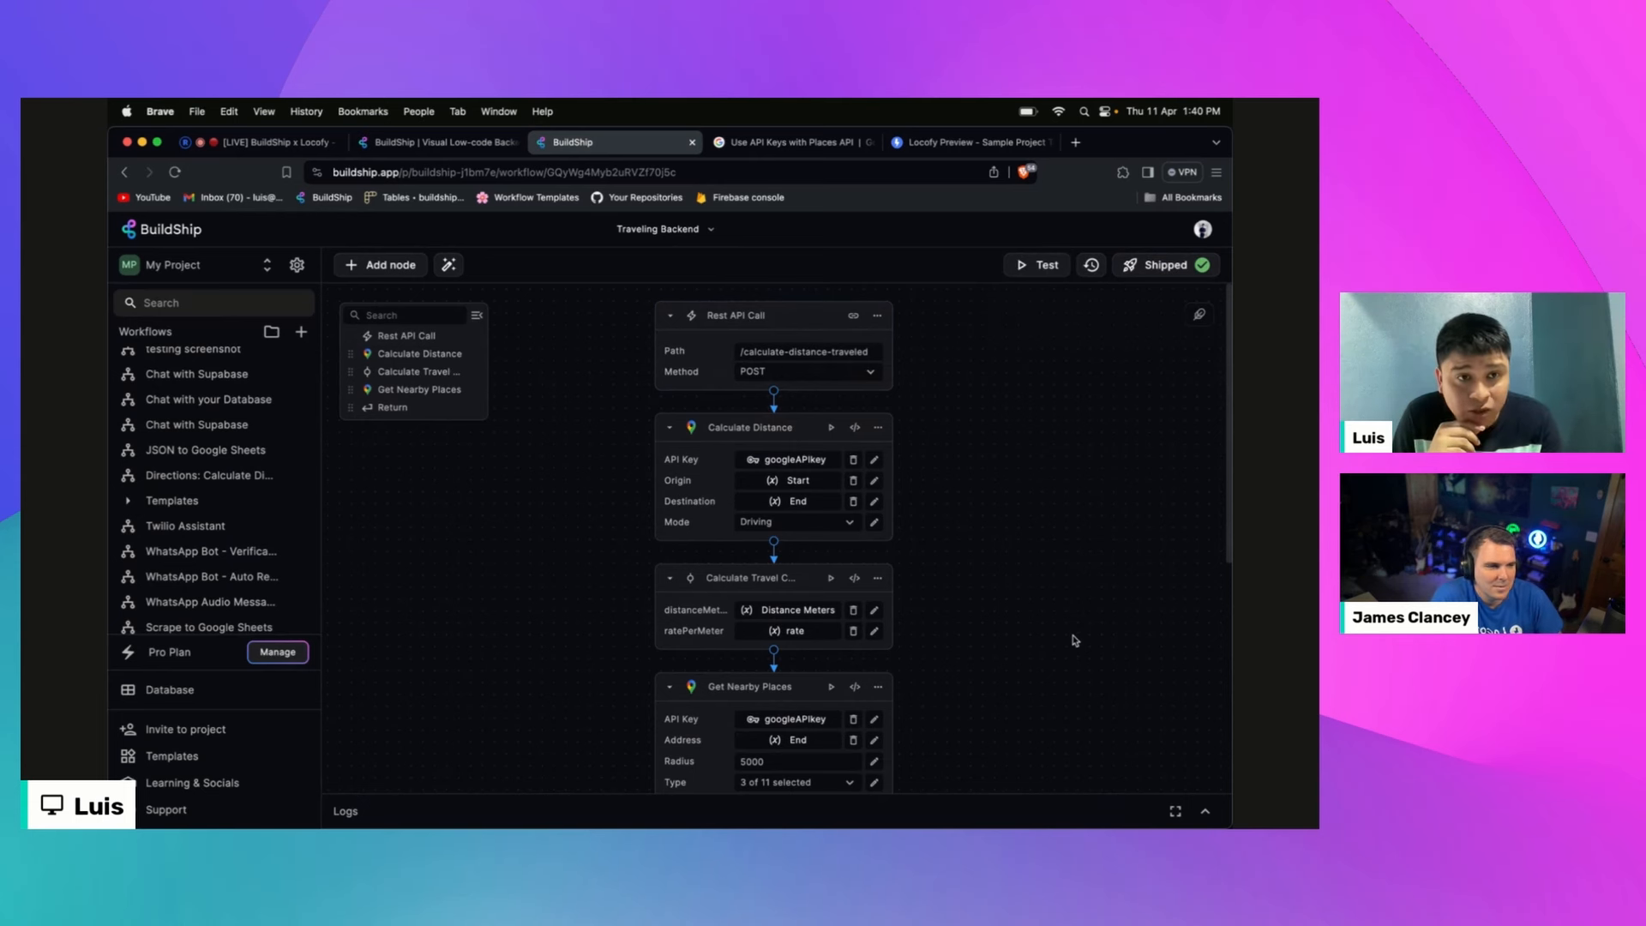
Step: Start a JSON request body for the workflow test with "start" set to "San Ignacio, Belize"
click(1040, 268)
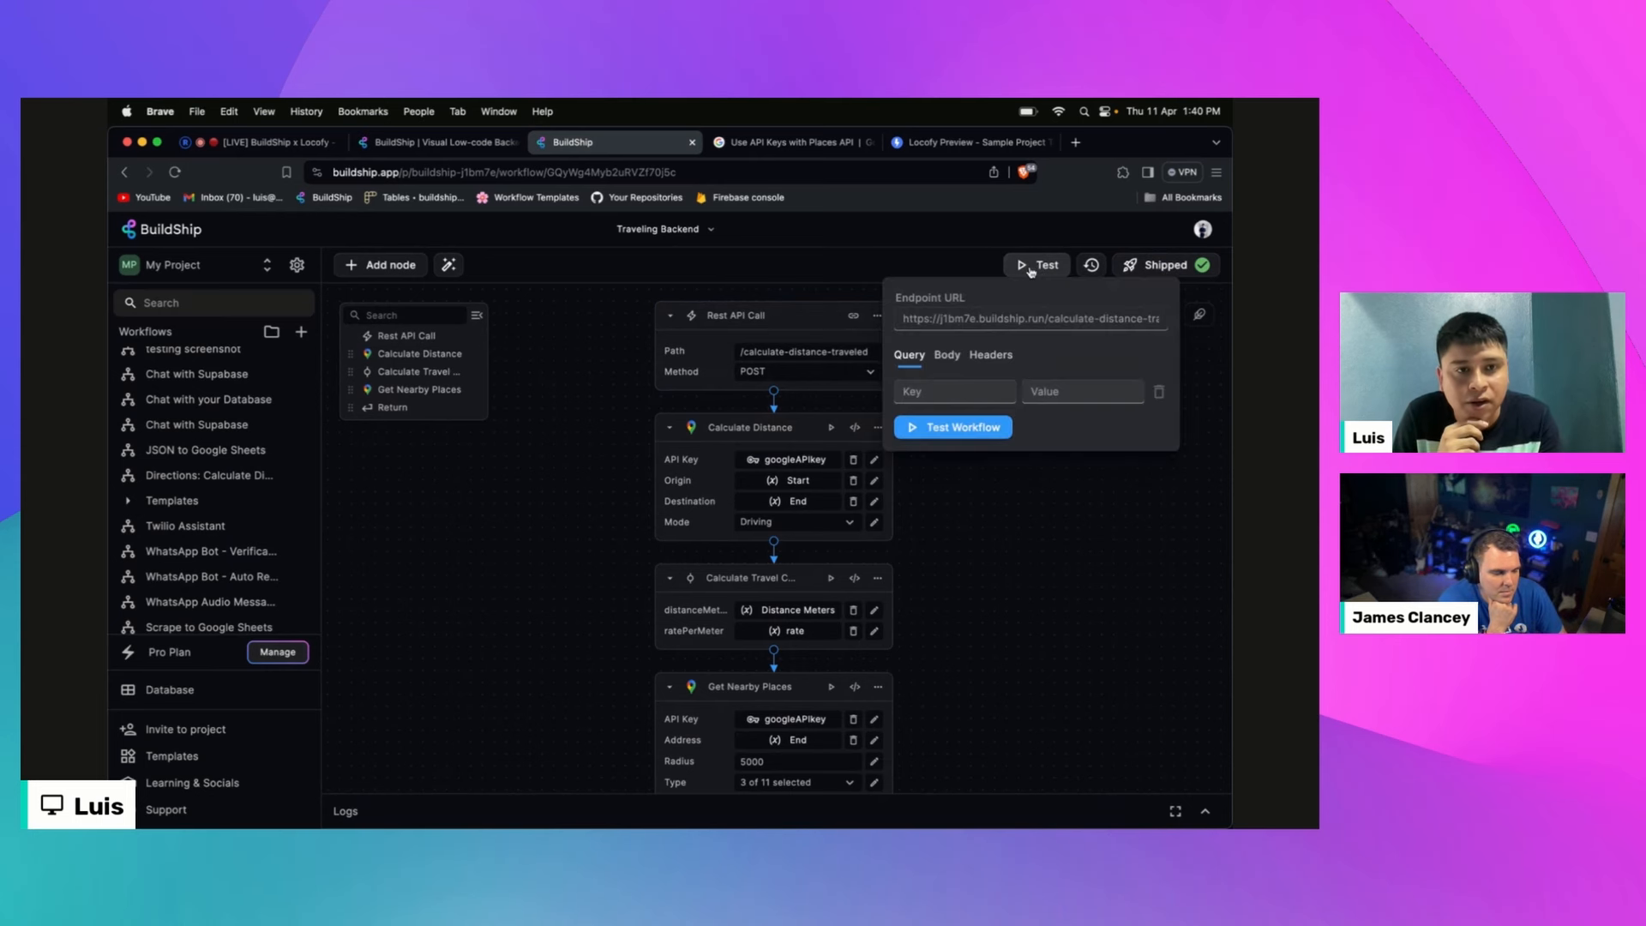
click(948, 360)
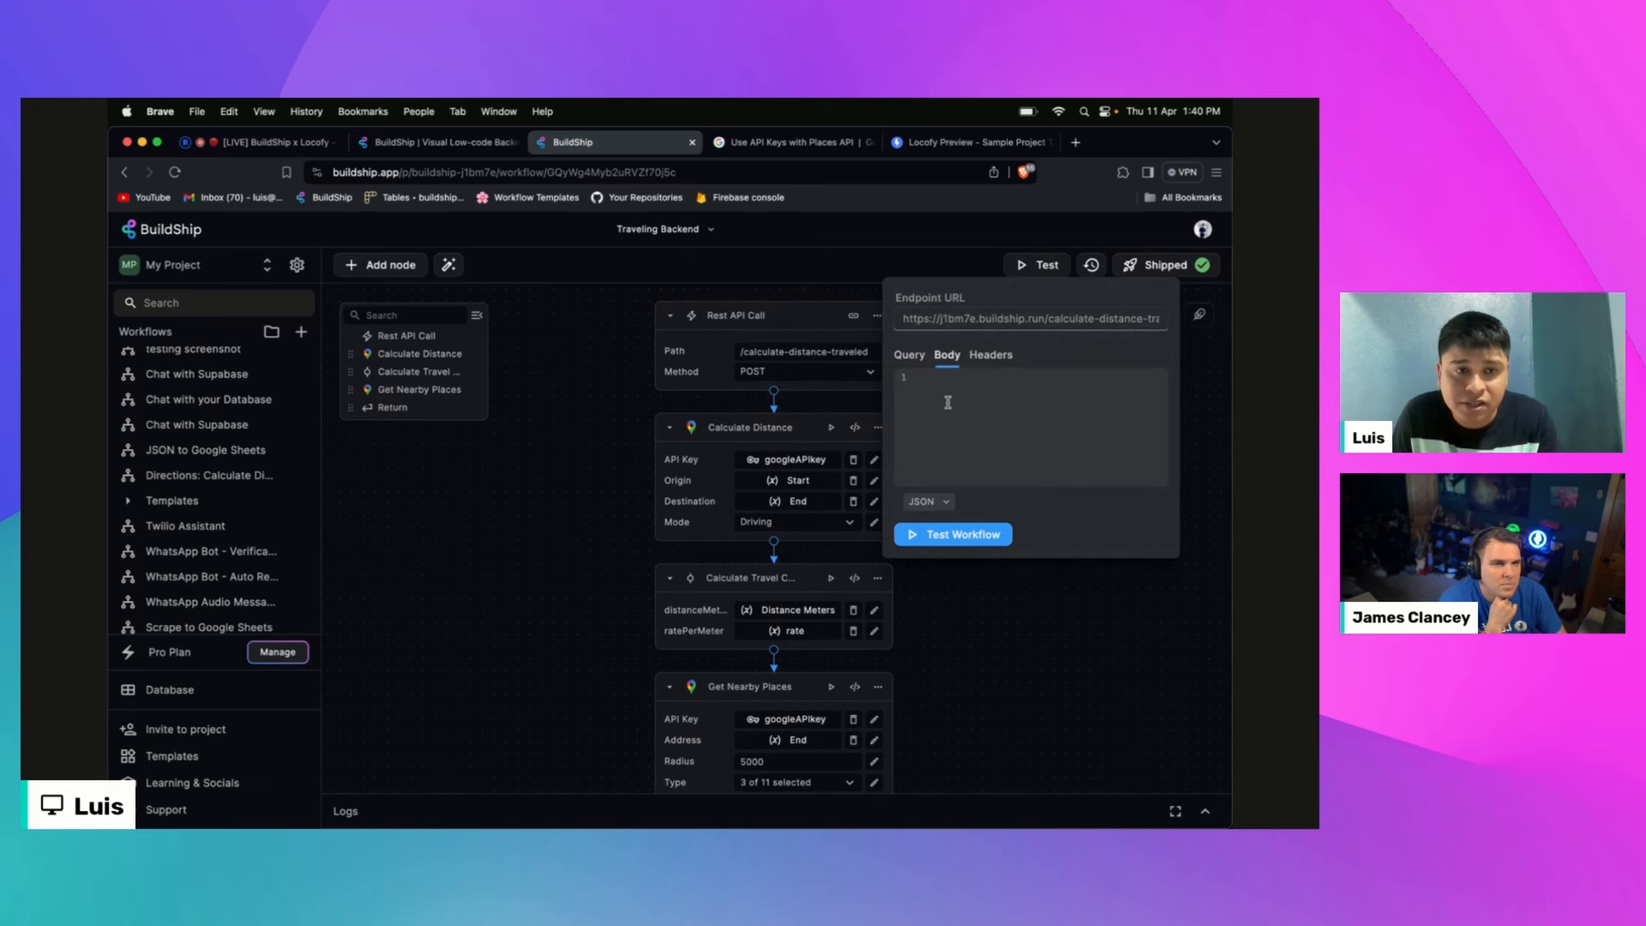
text({)
key(Return)
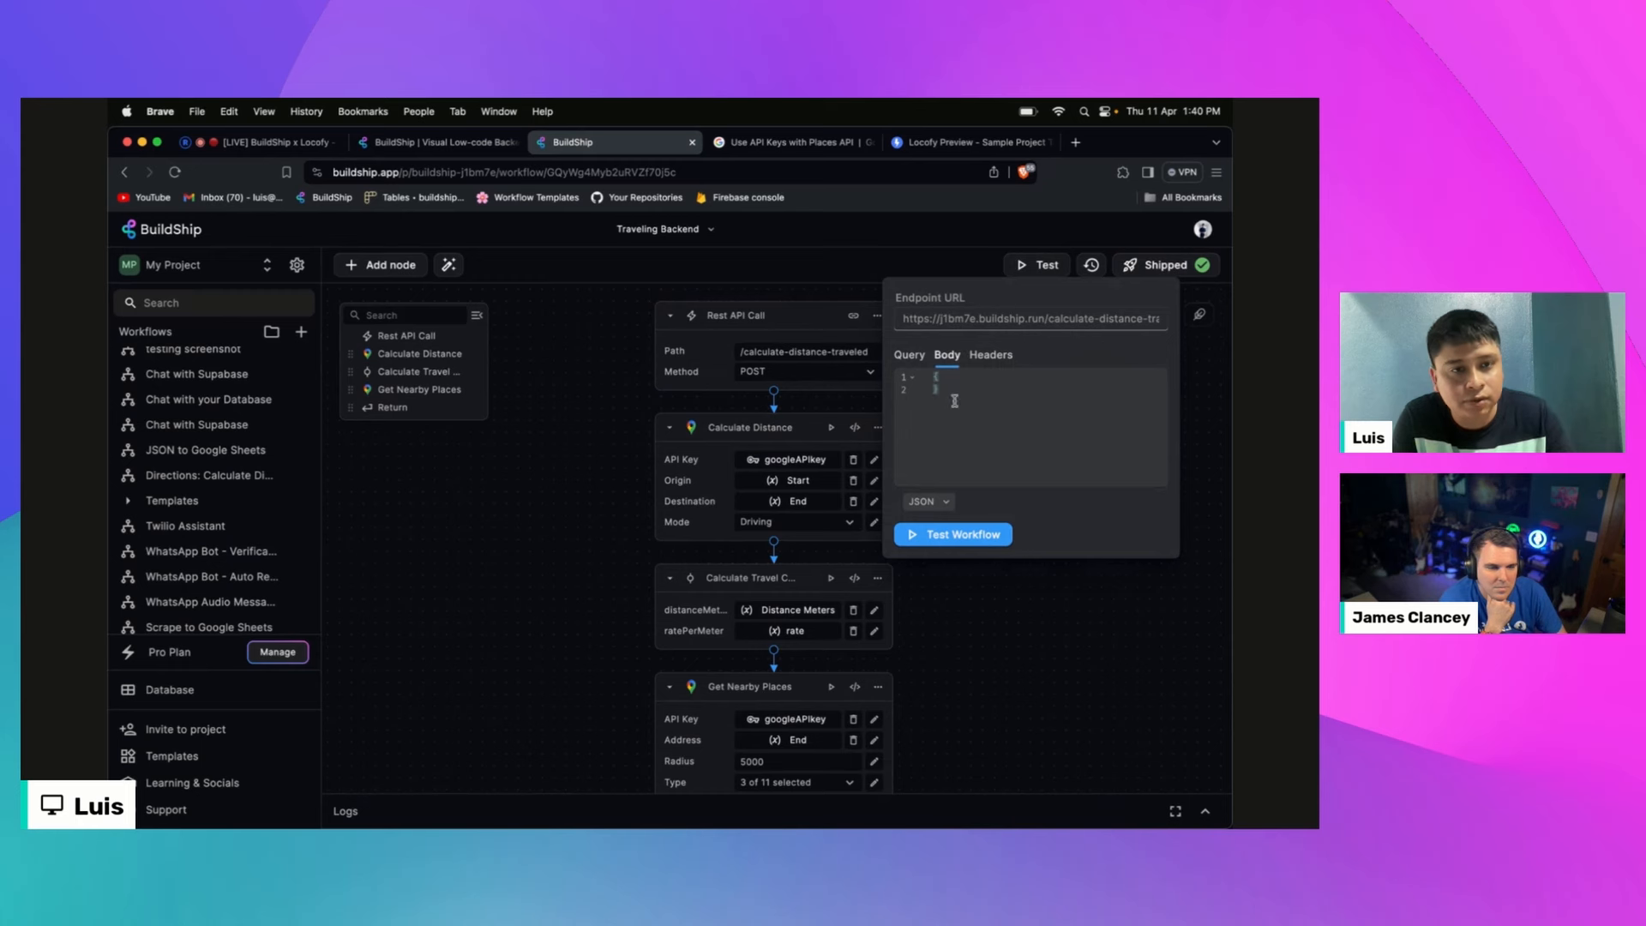
click(946, 376)
key(Return)
text("st)
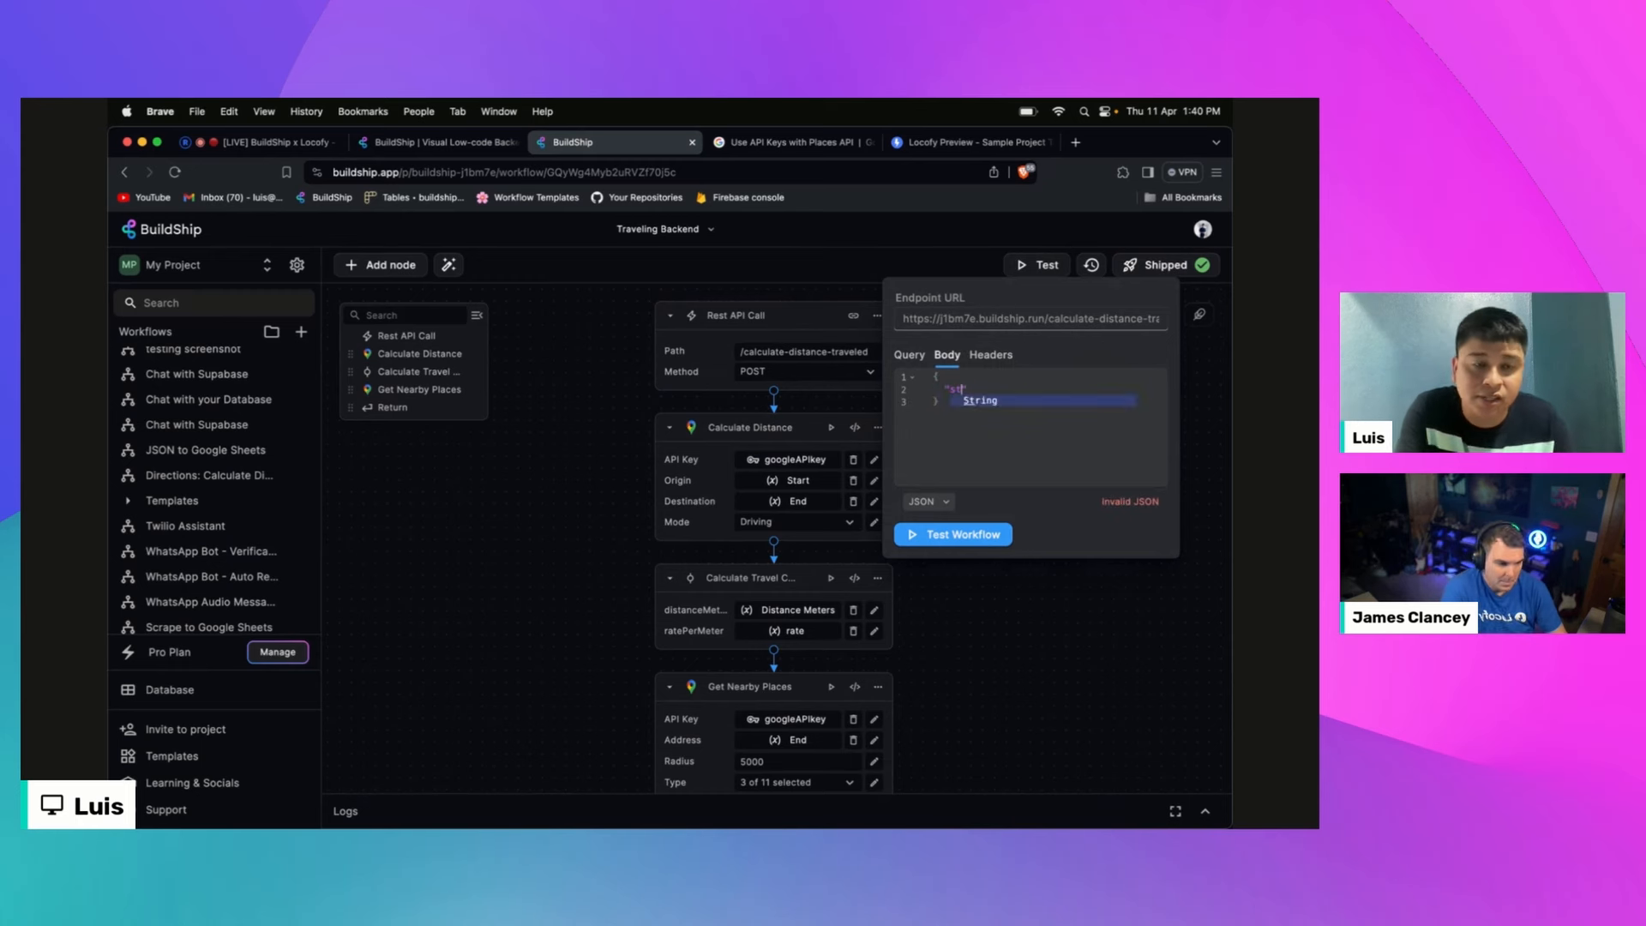
text(art": ")
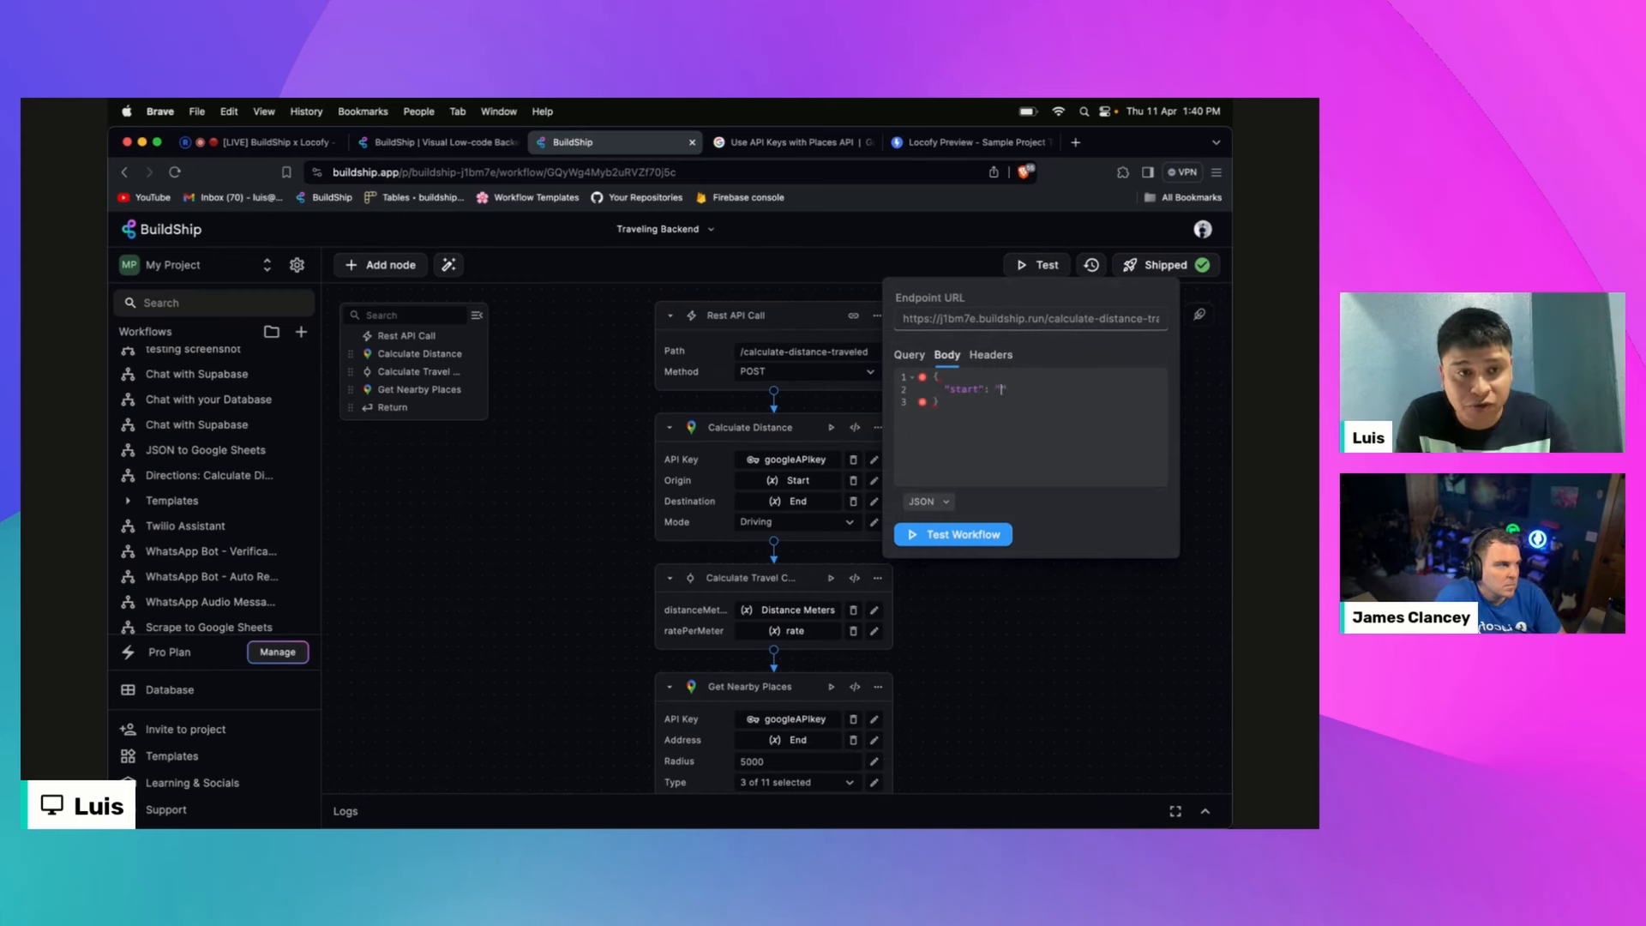
text(San Ign)
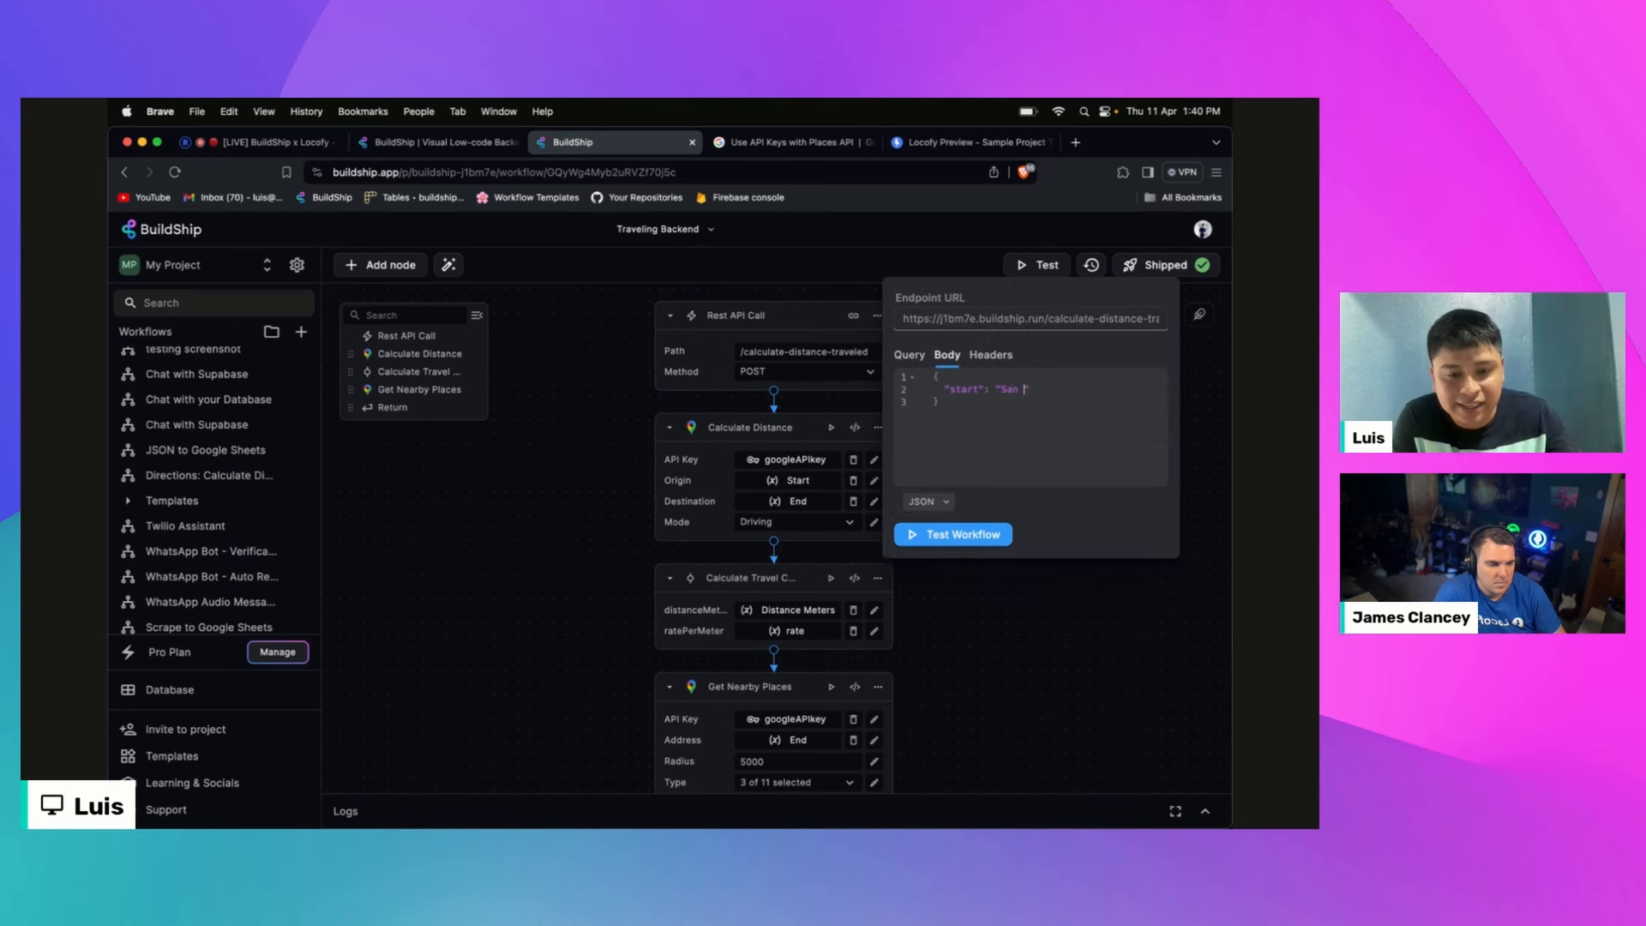
text(acio, Bel)
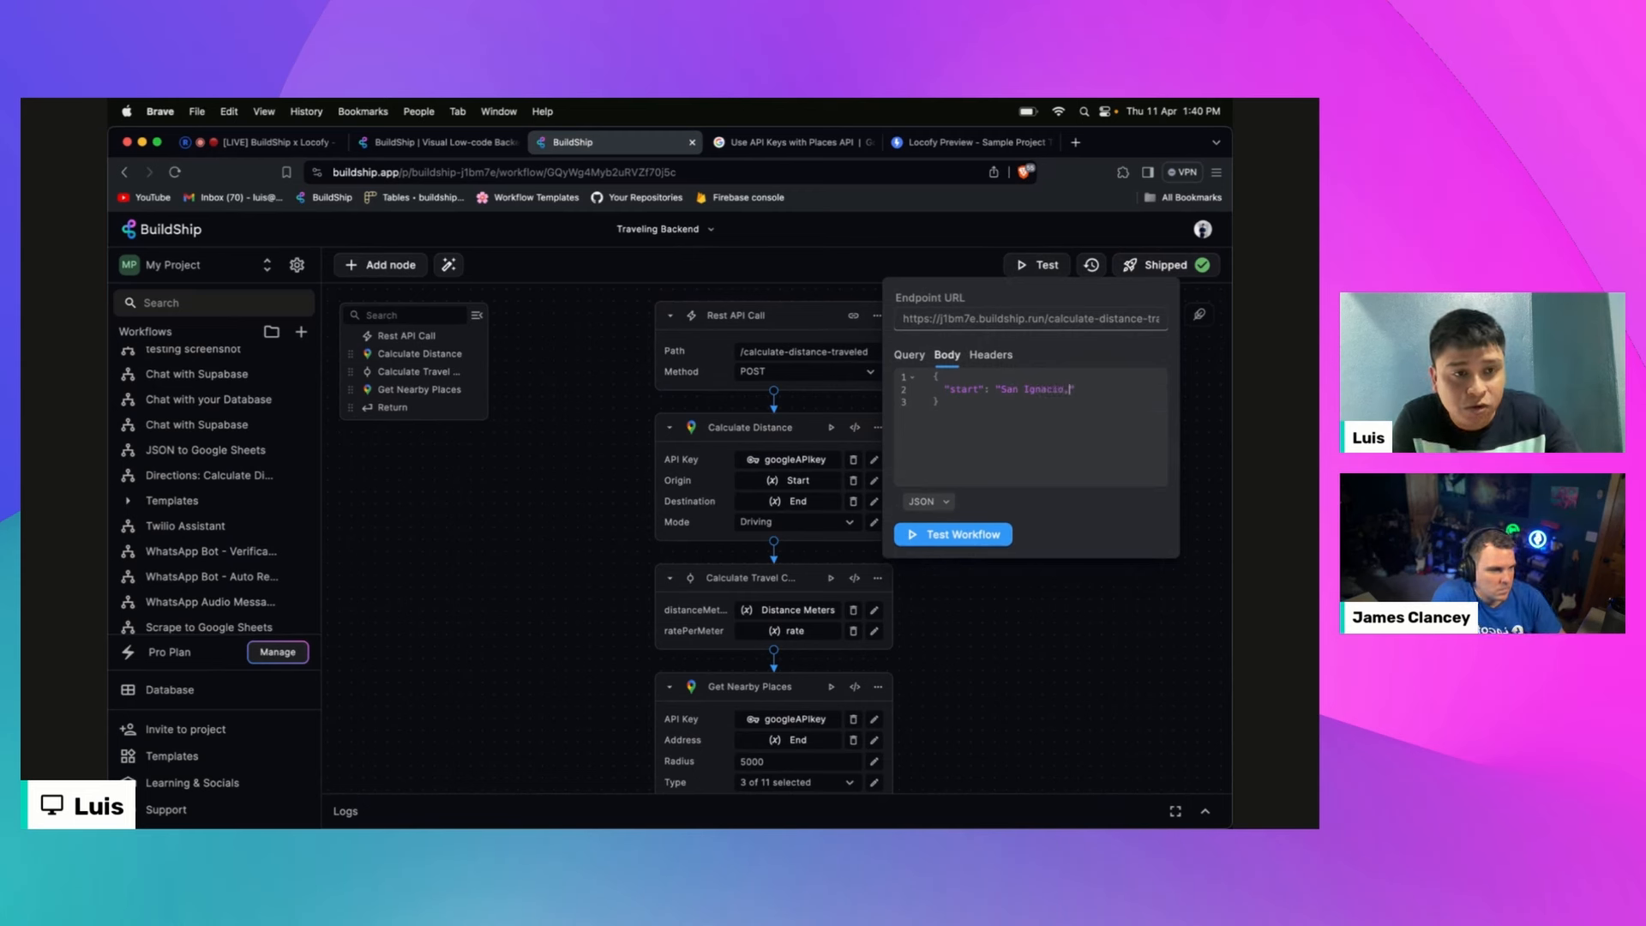
text(ize)
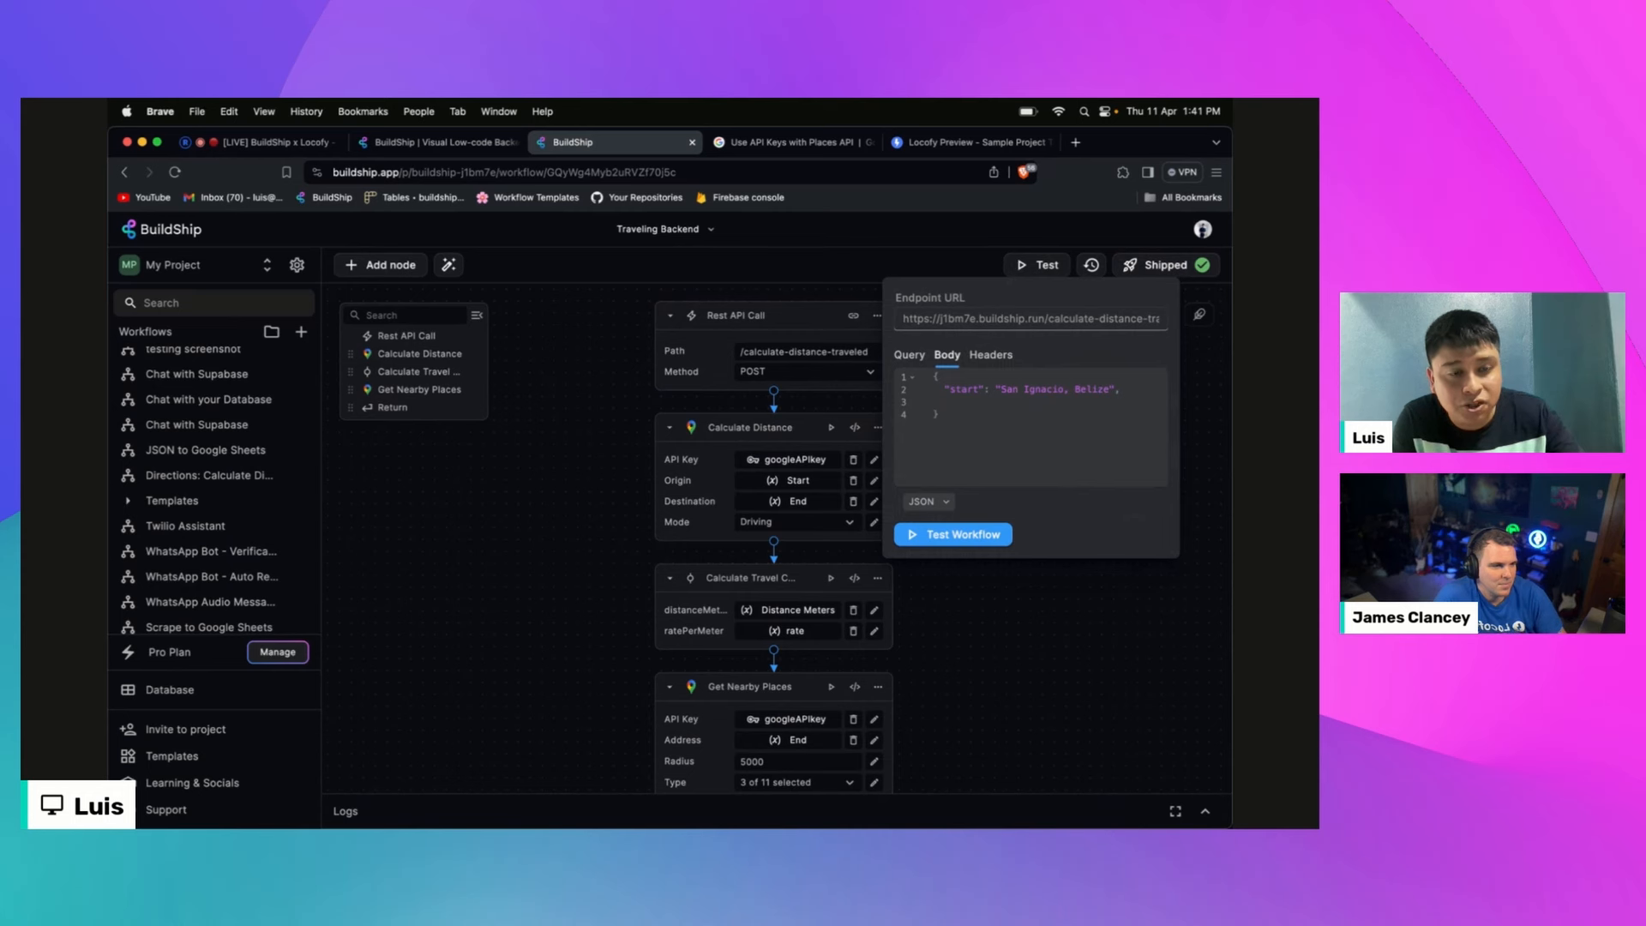
Step: Add "end": "Anchorage, AK" to the test's JSON body and run the workflow test
text(")
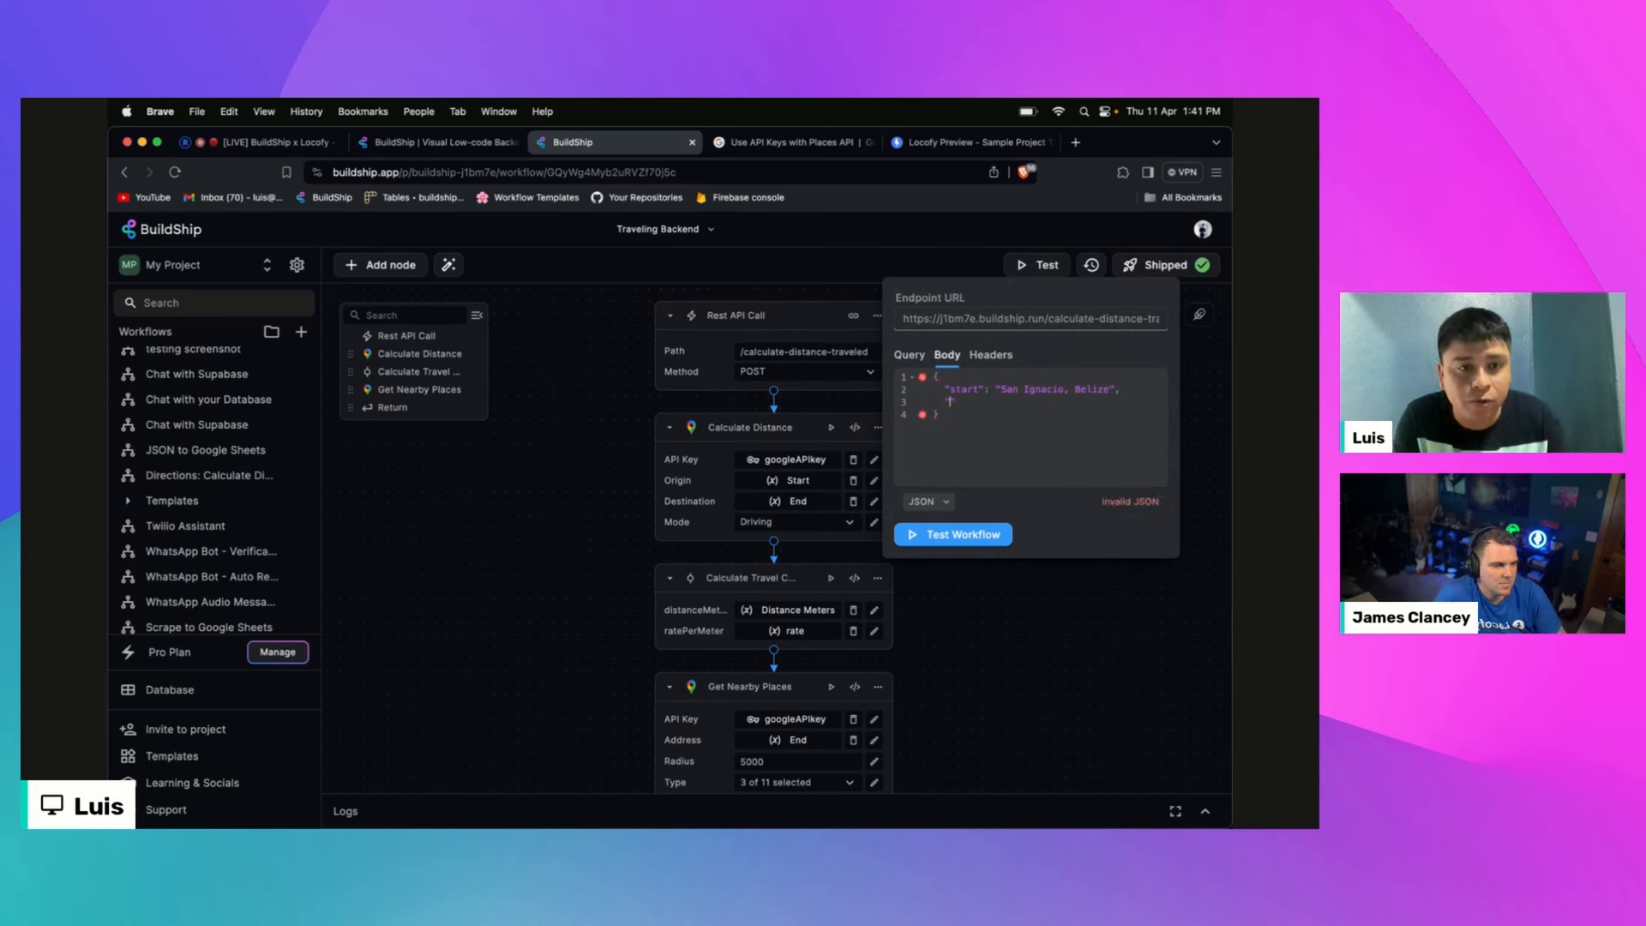
text(,   "end": )
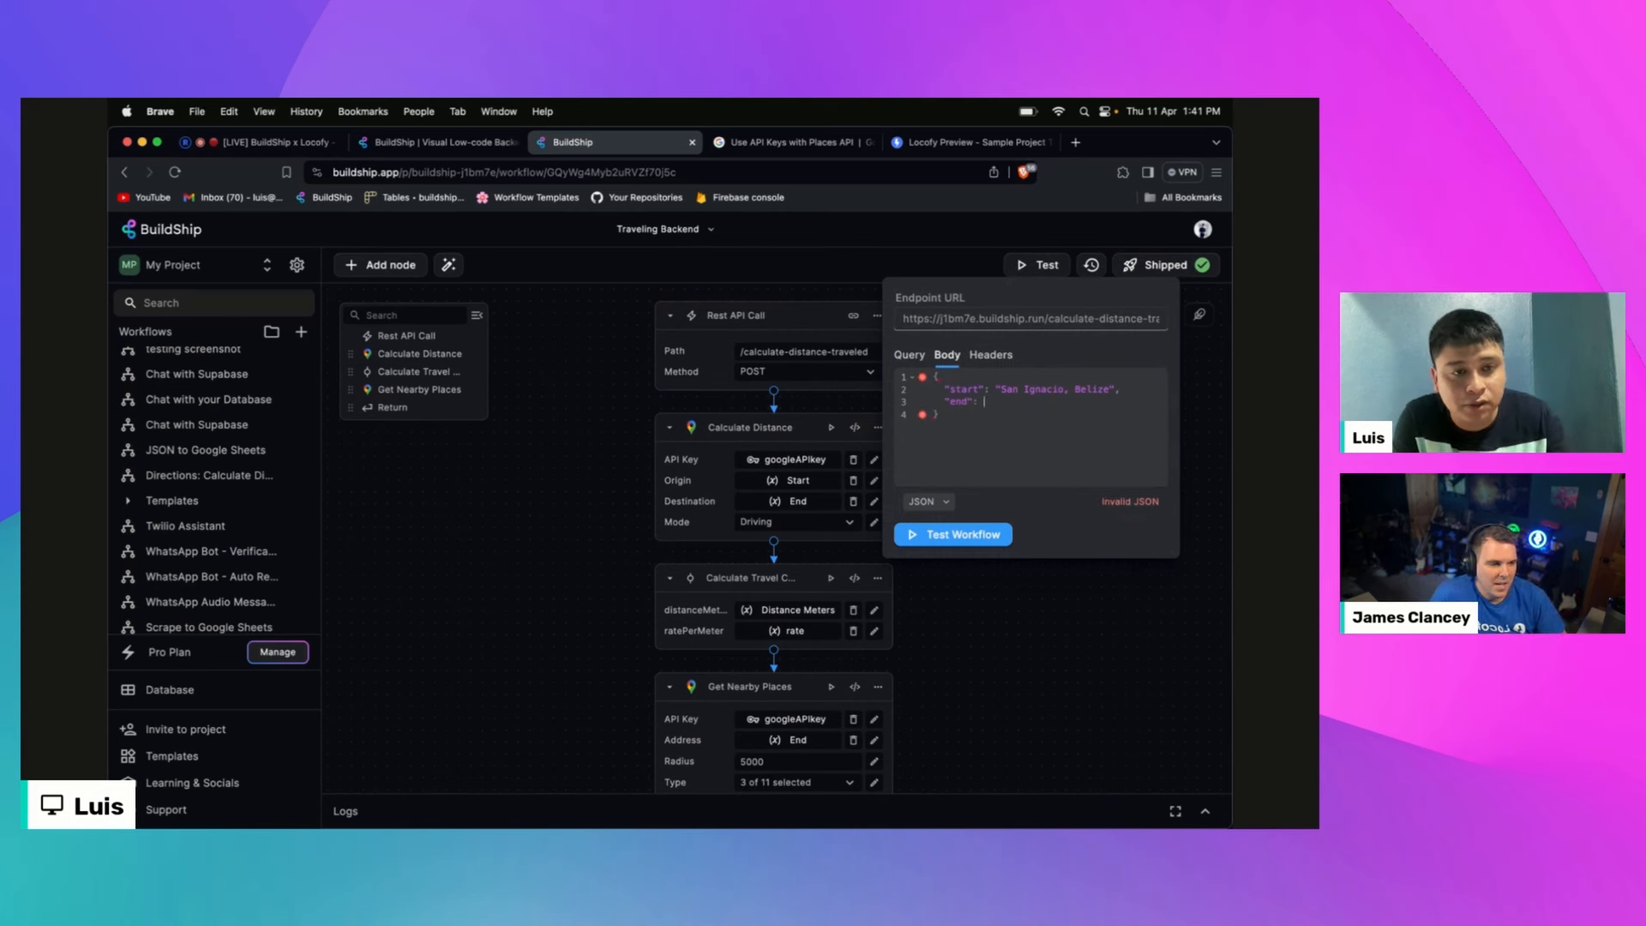
text("")
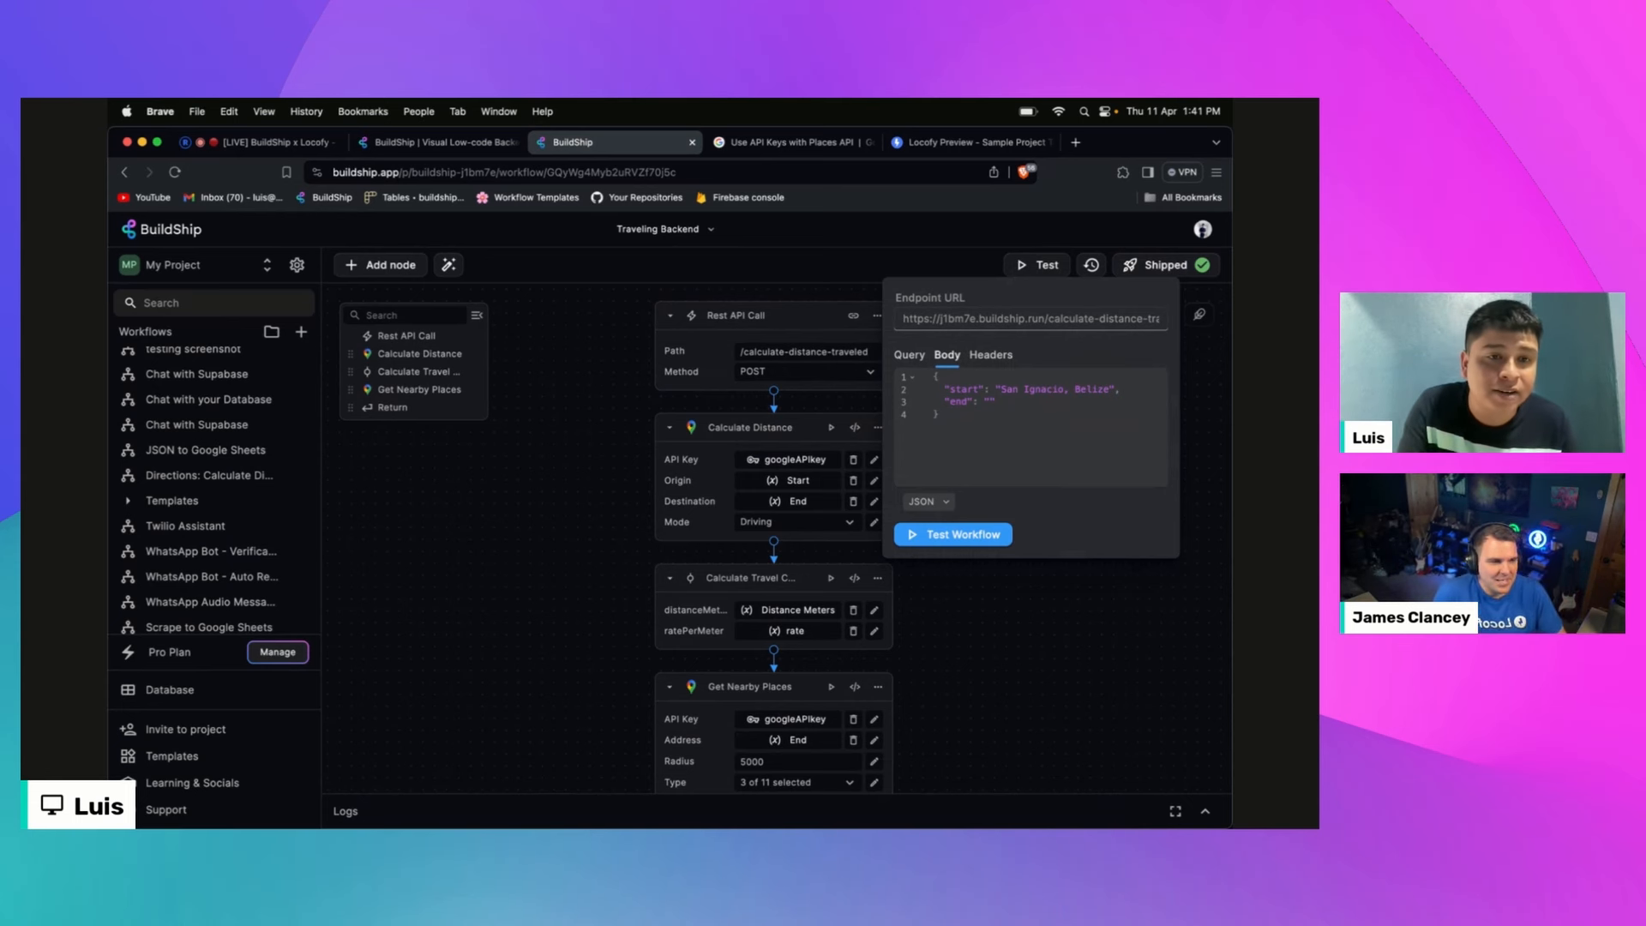
text(An)
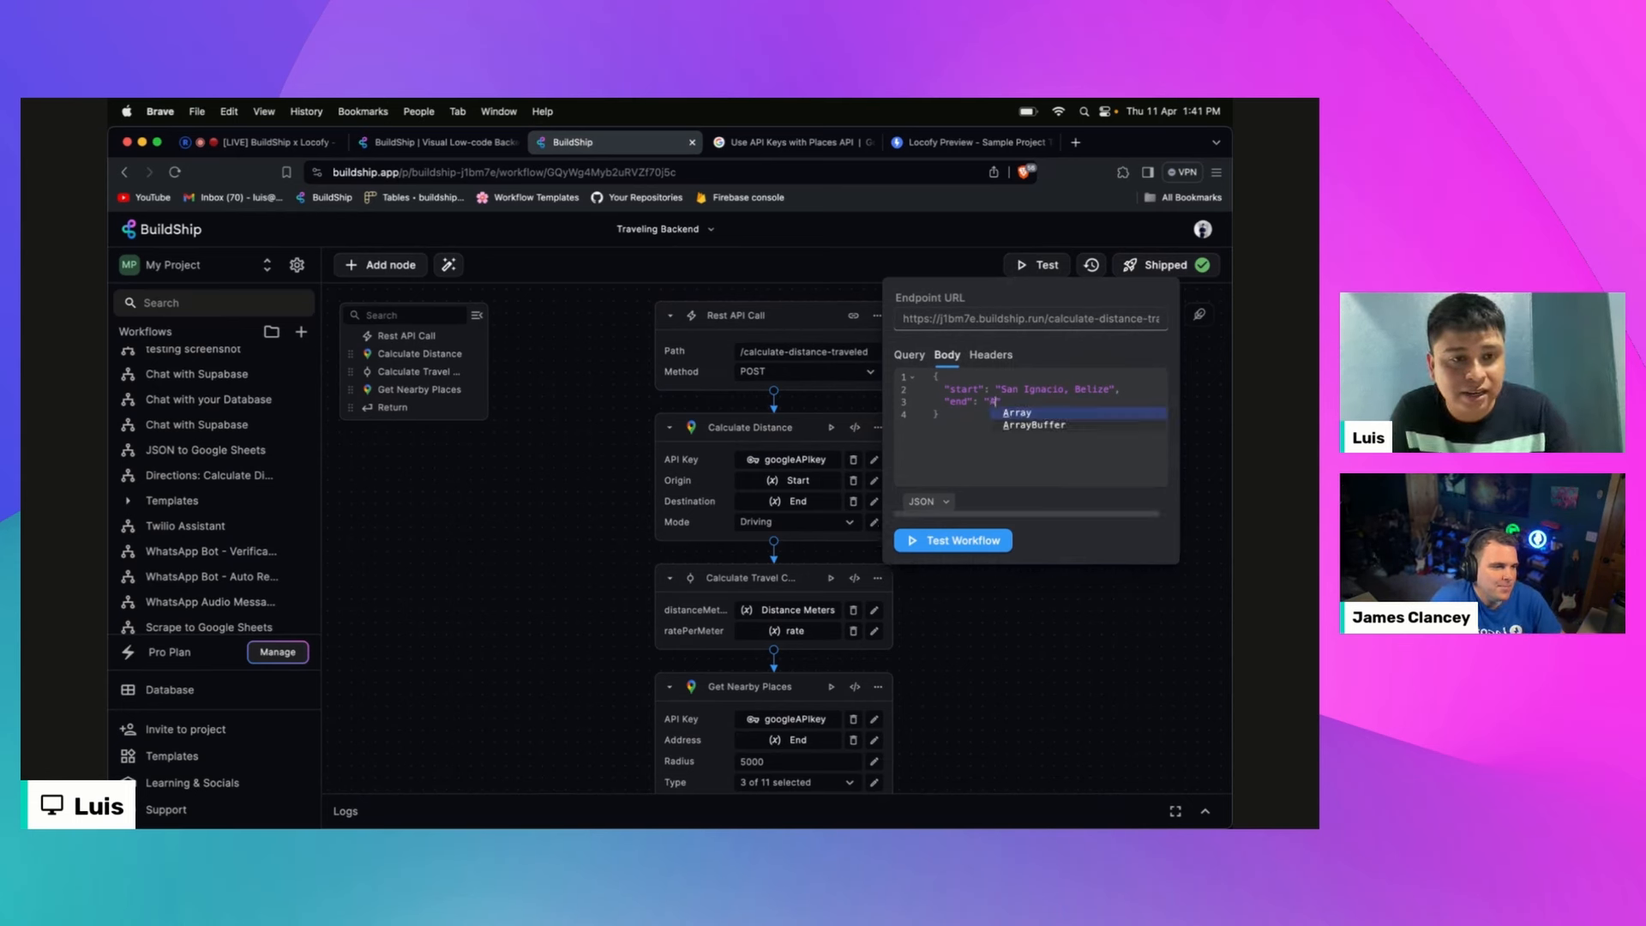
text(ch)
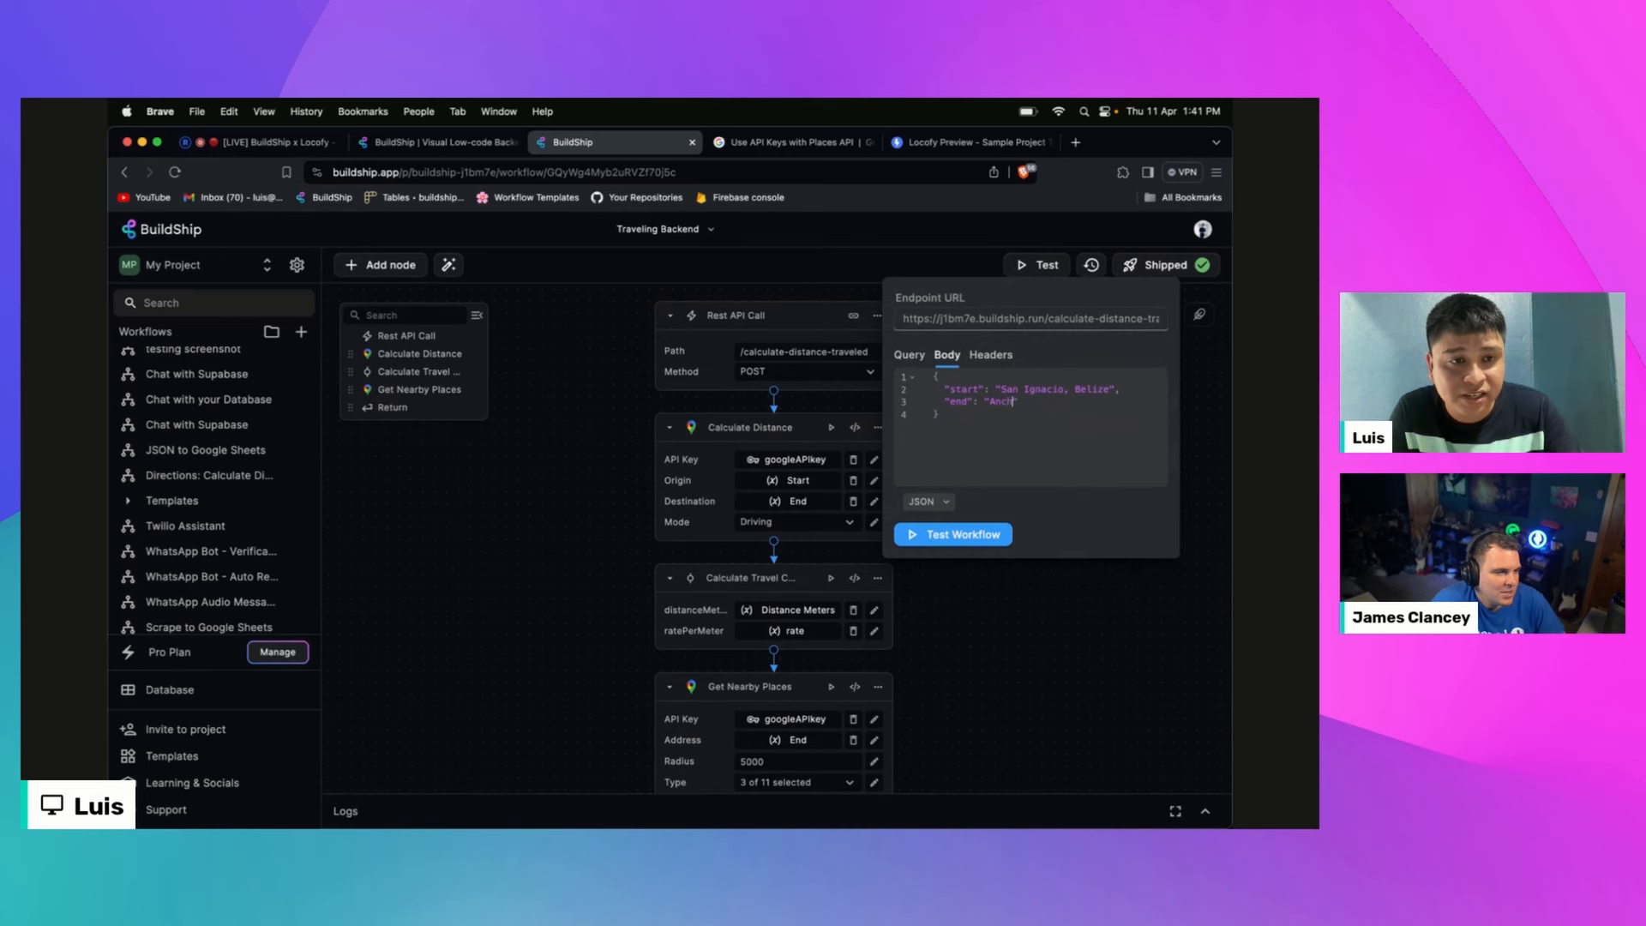
text(or)
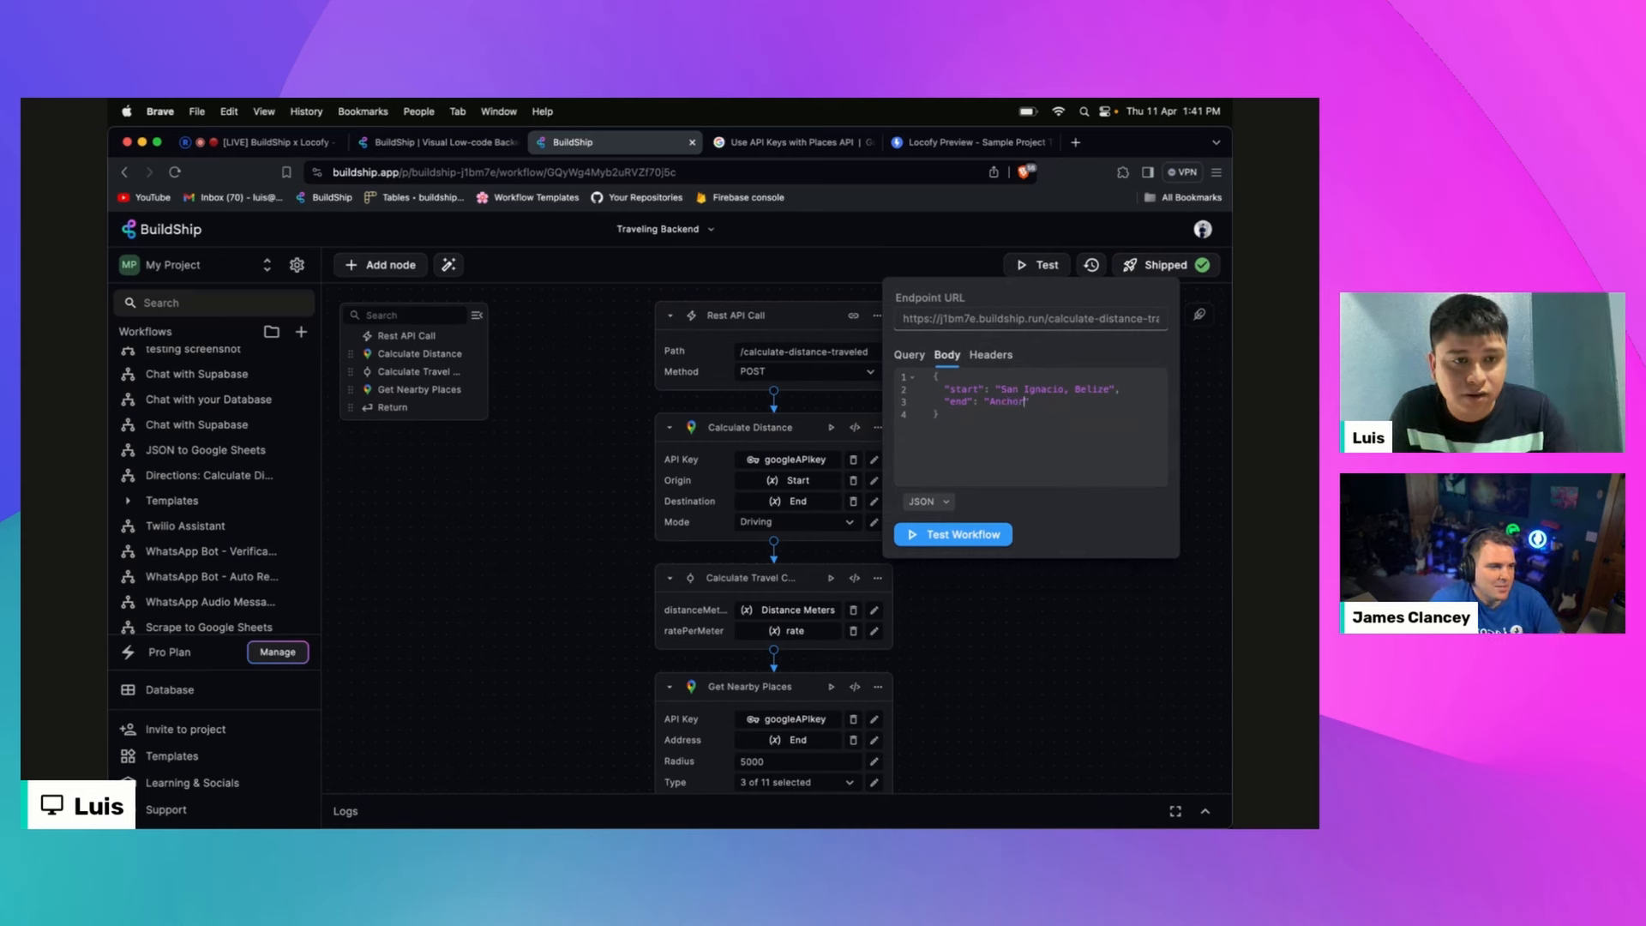
text(a)
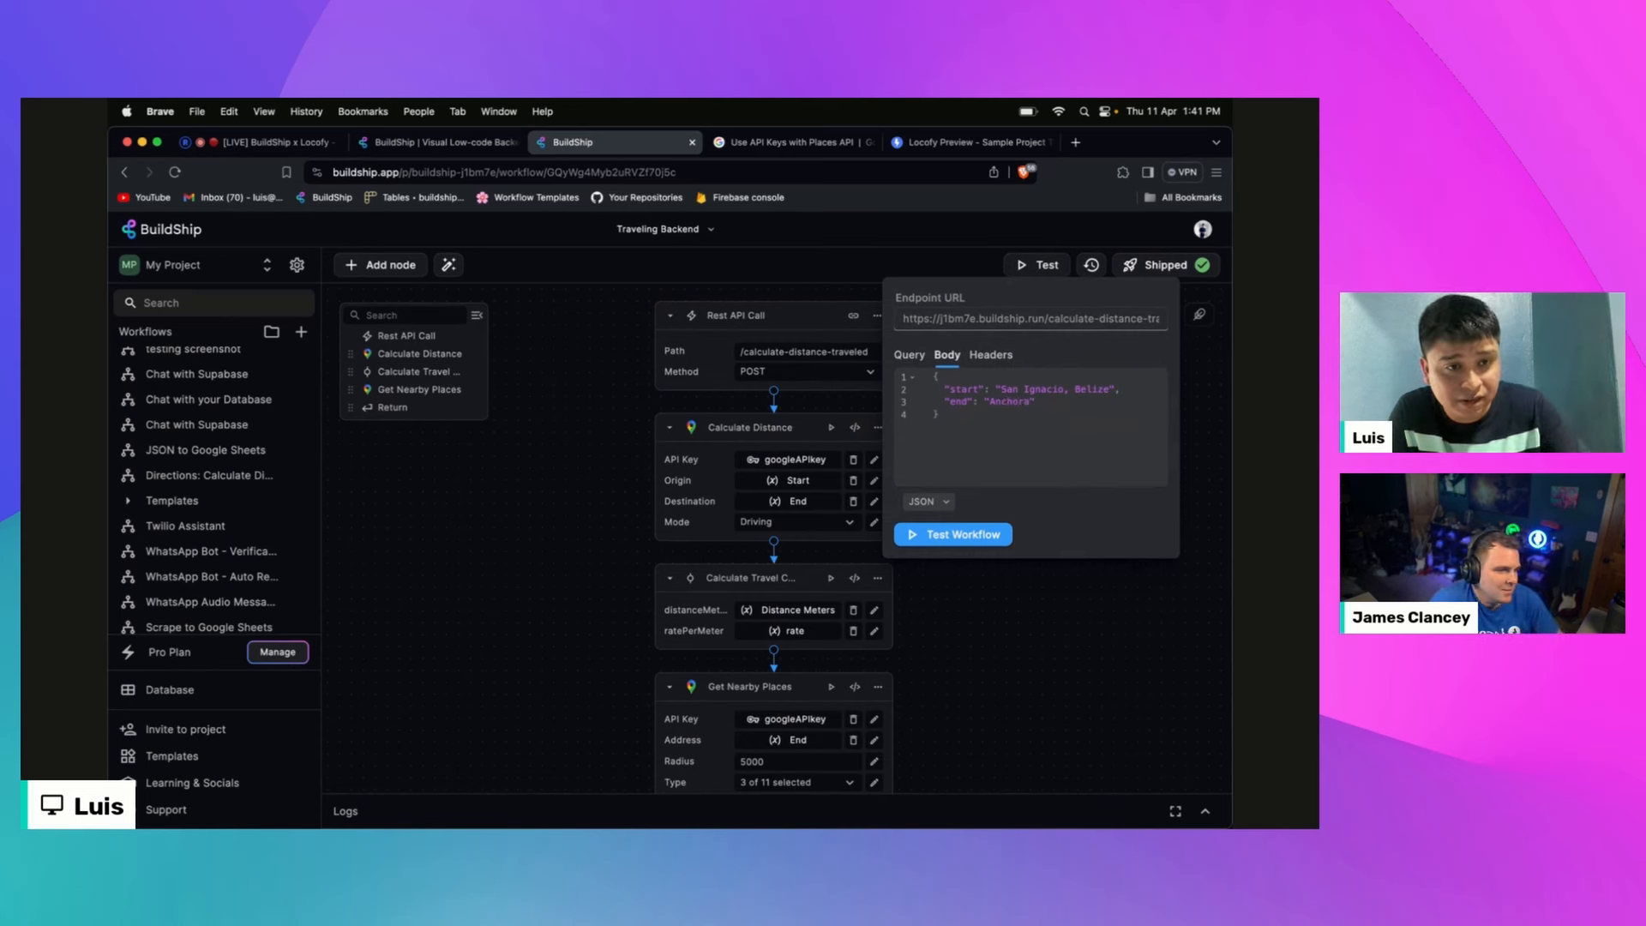
text(g)
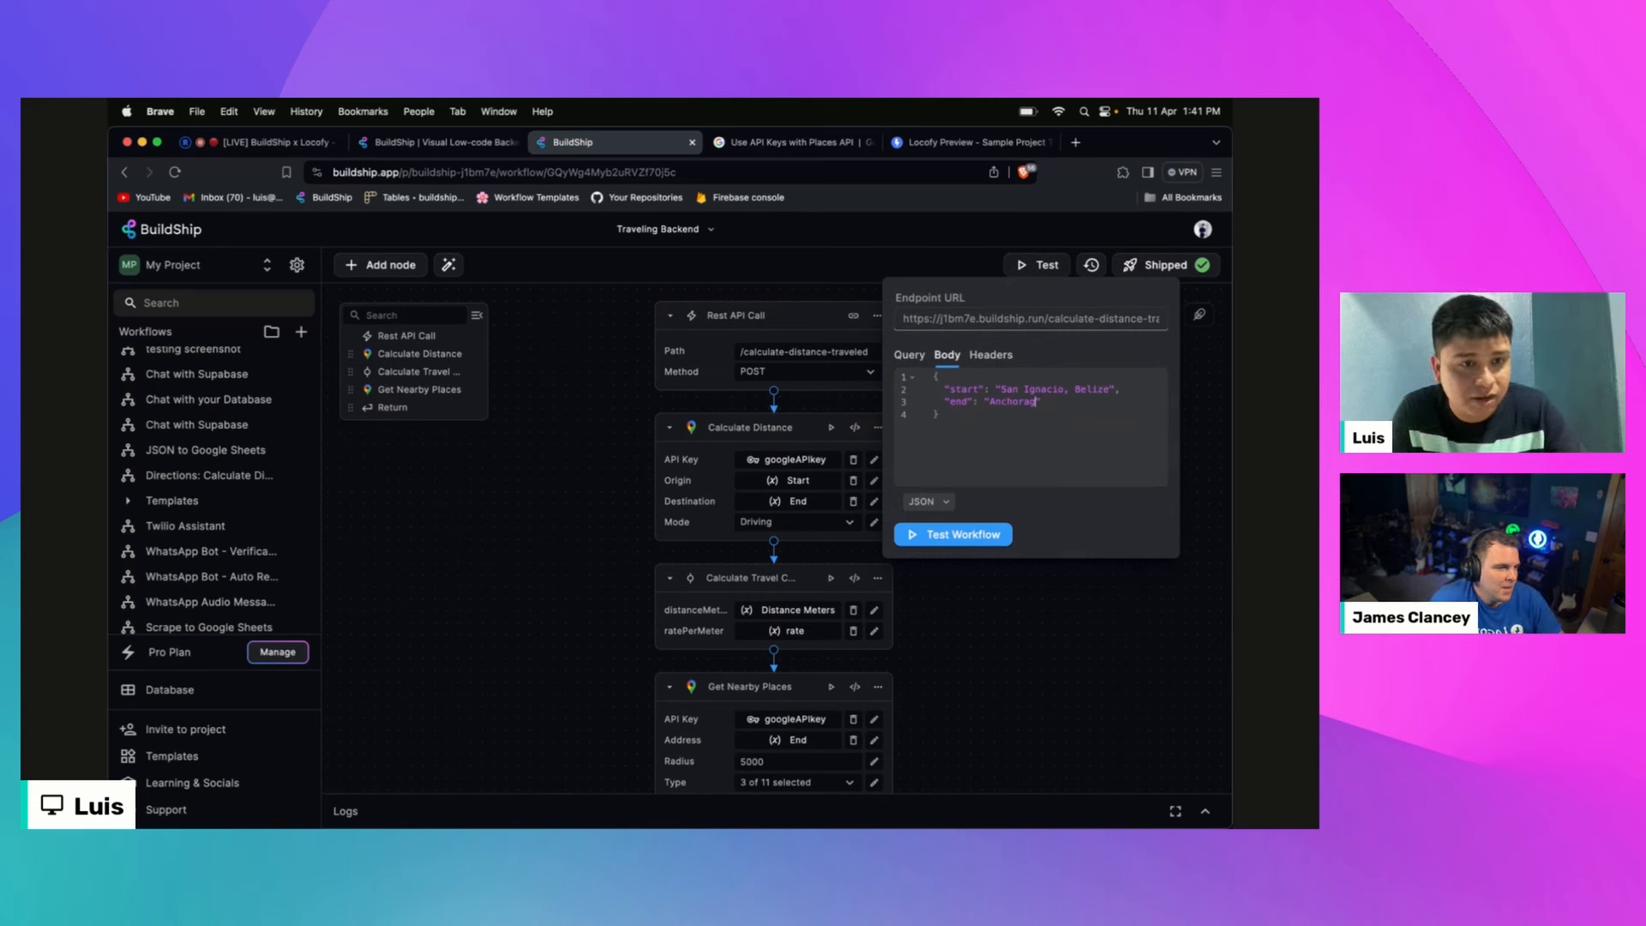
text(e)
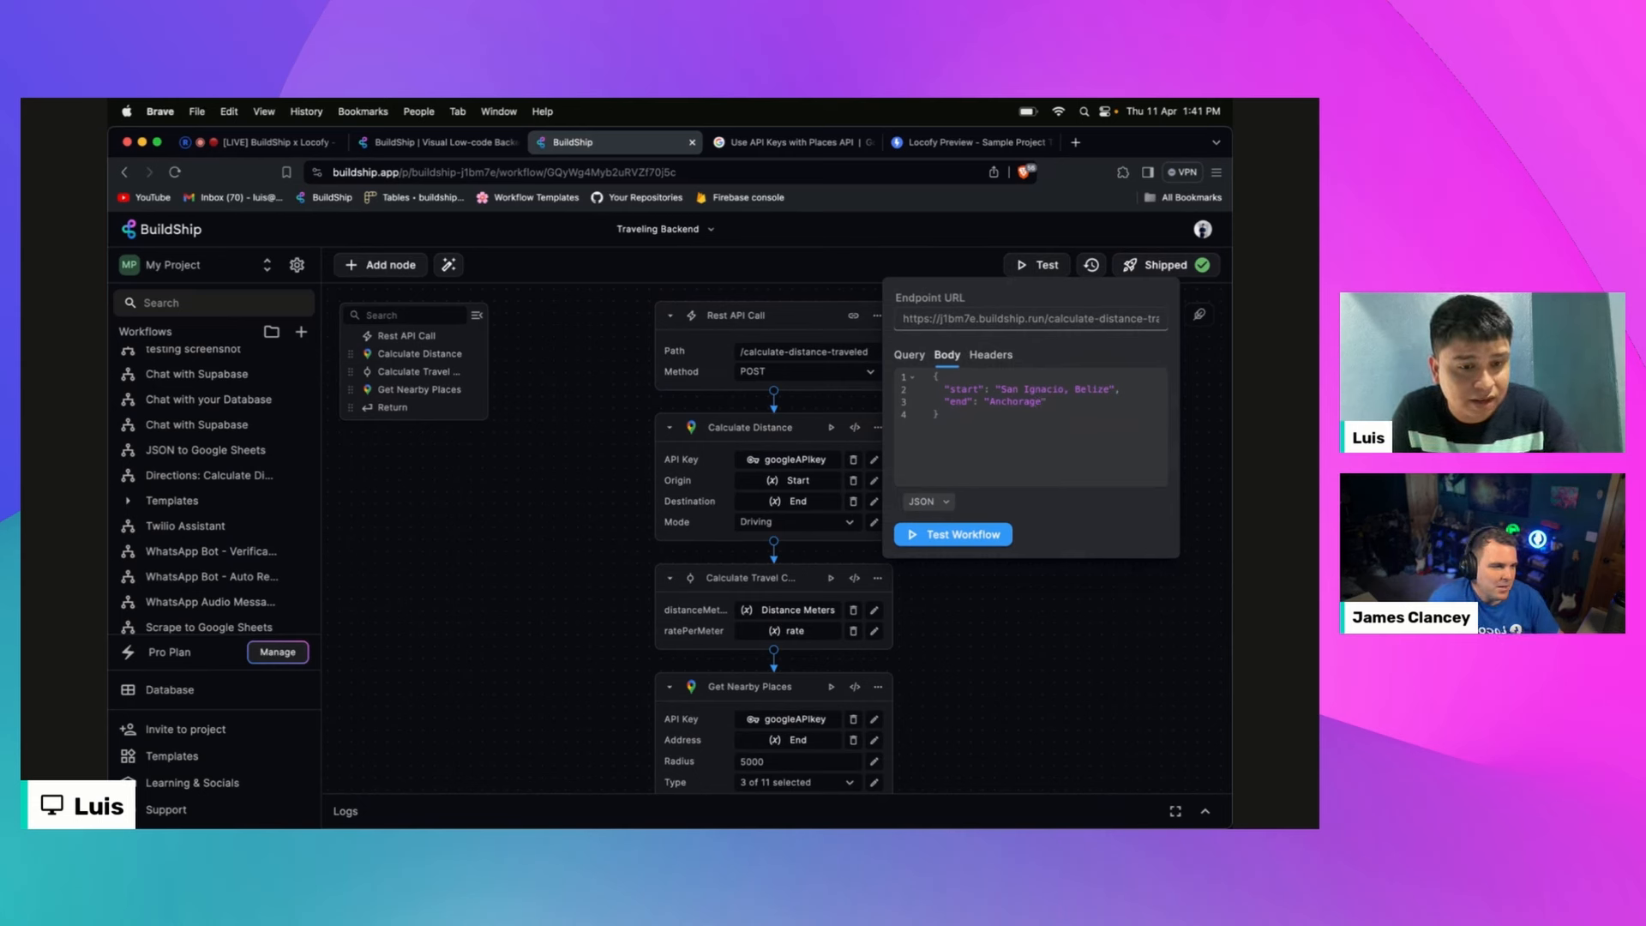
text(, AK)
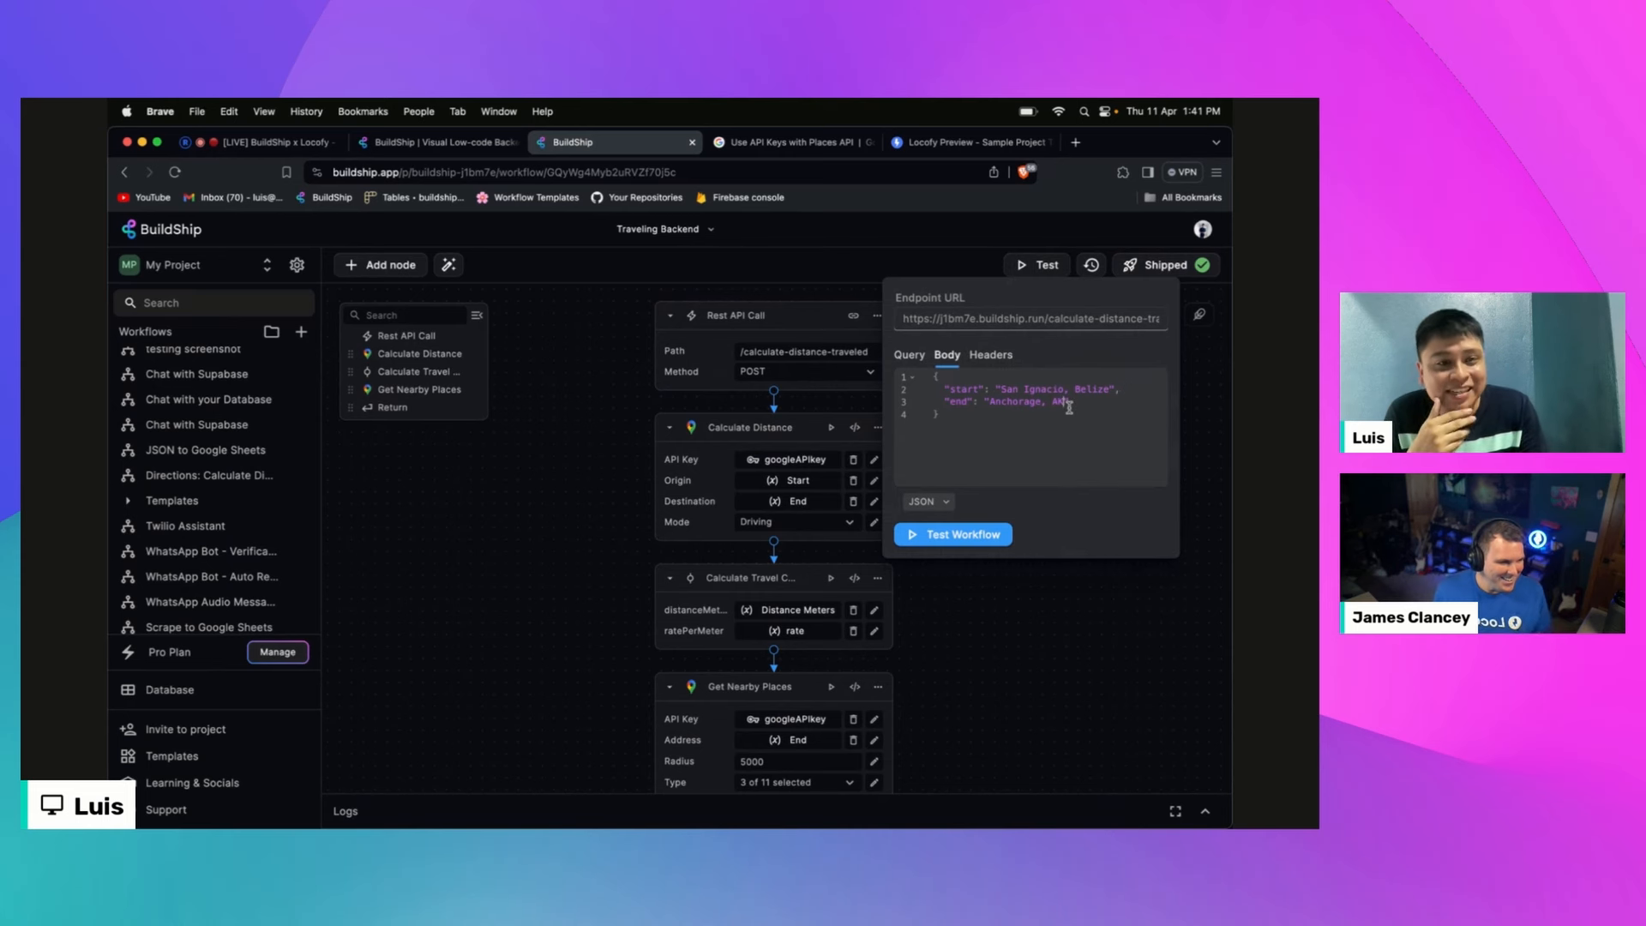
click(984, 533)
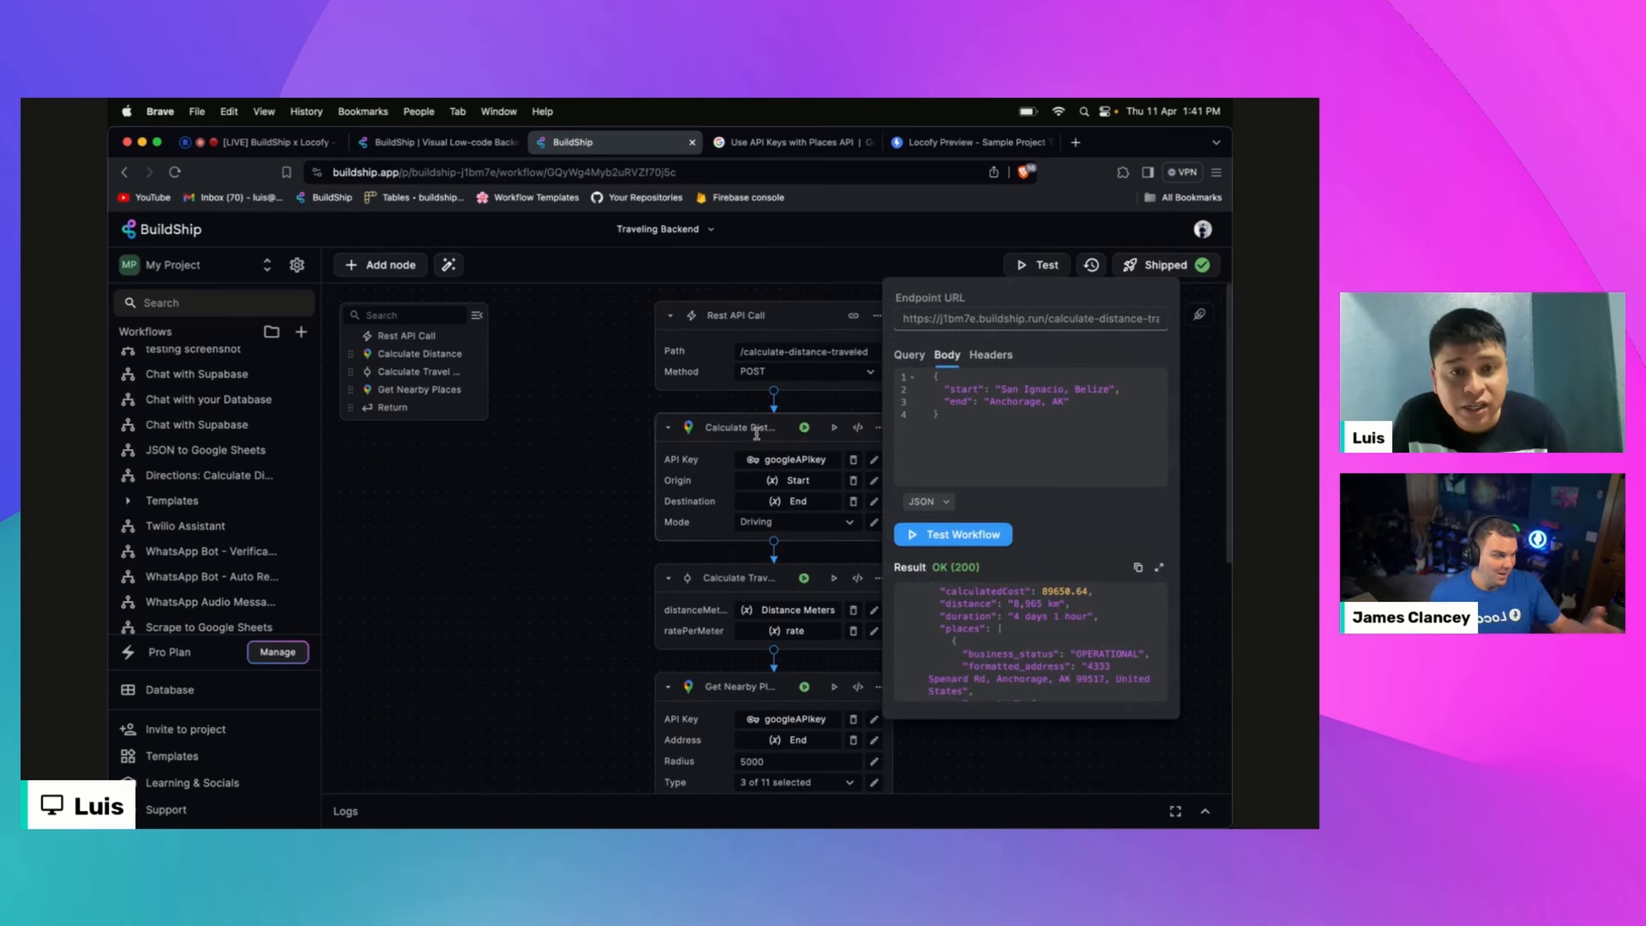
mouse_move(756, 435)
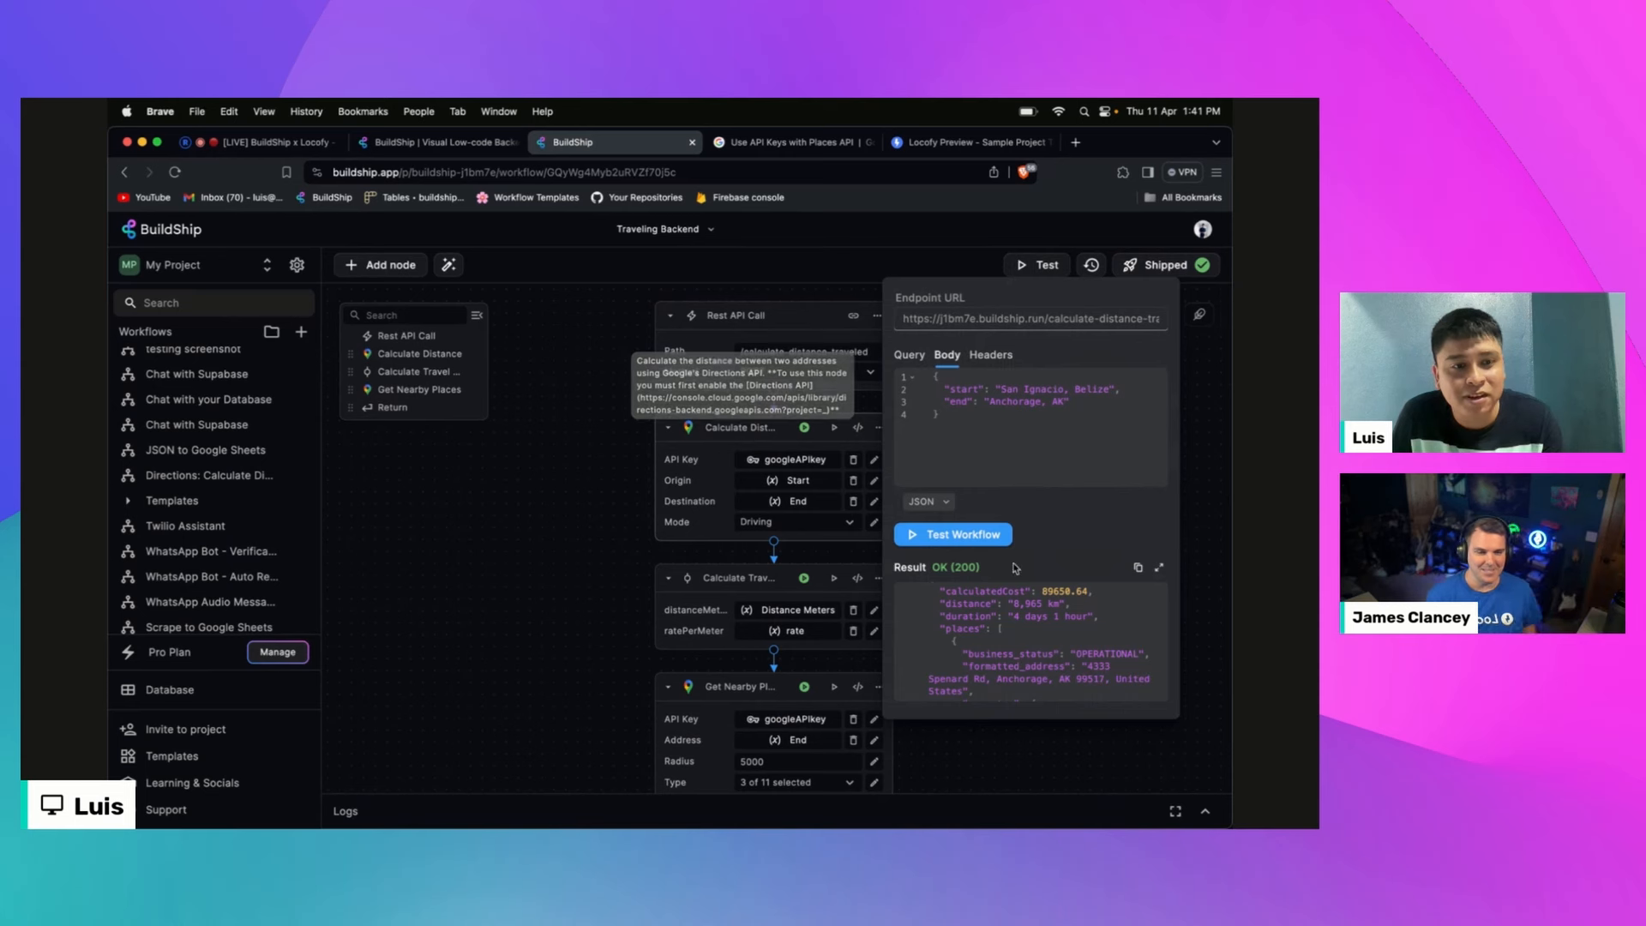
Step: Expand the workflow test result and examine its calculated cost, distance, duration and places, then close the result
scroll(1051, 615, up, 1)
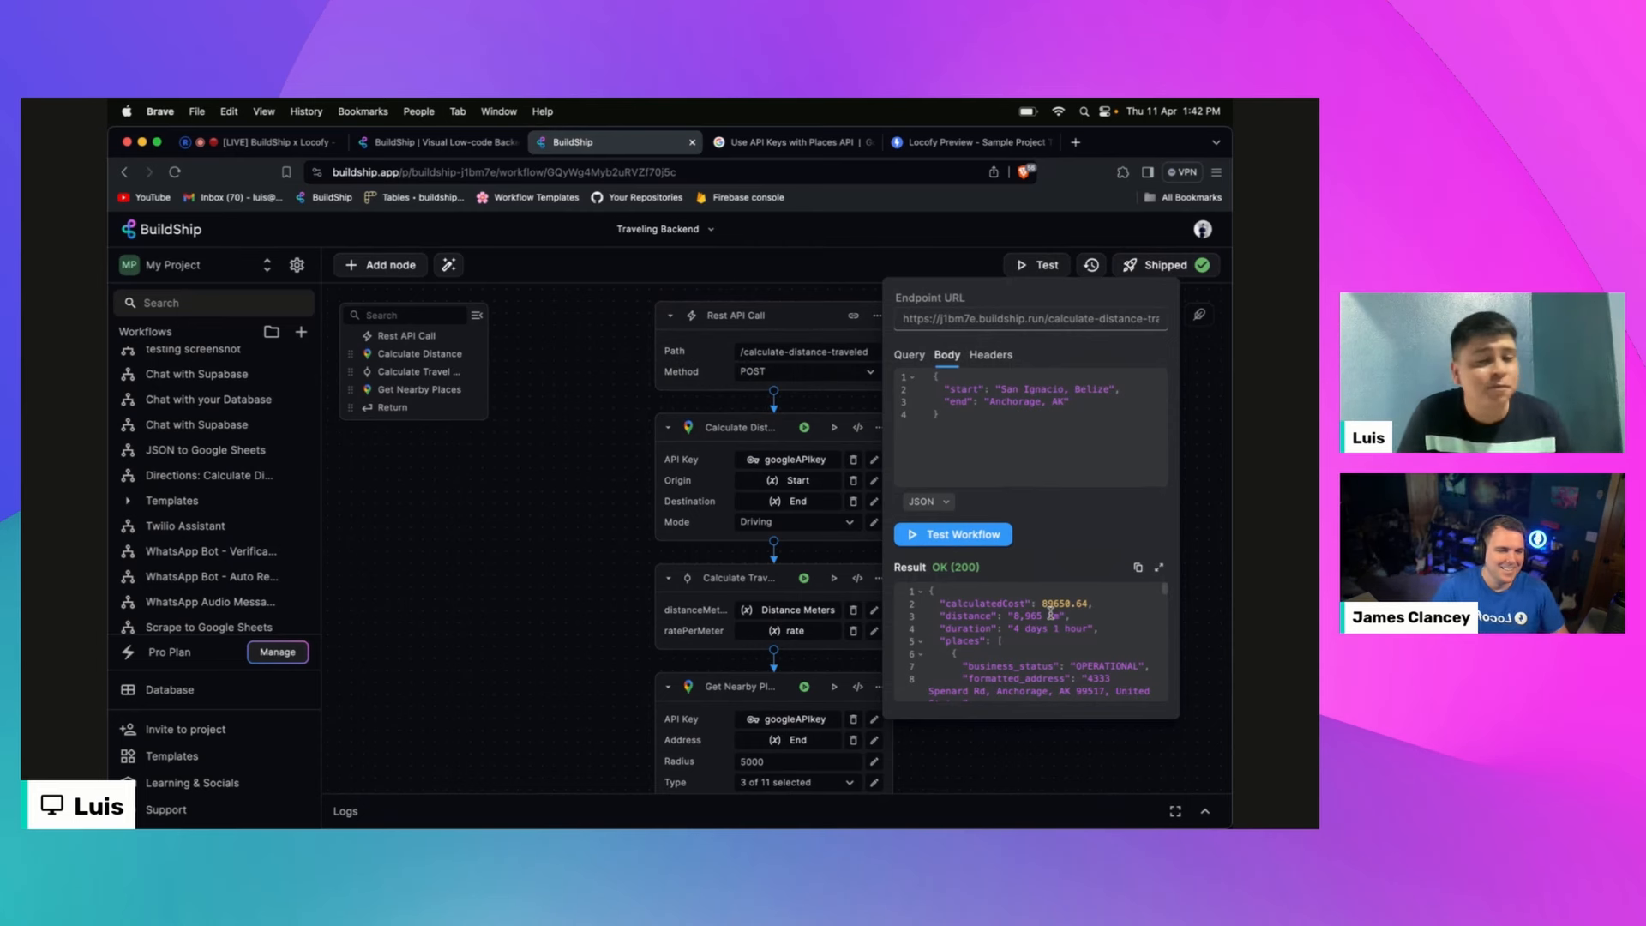
click(1160, 569)
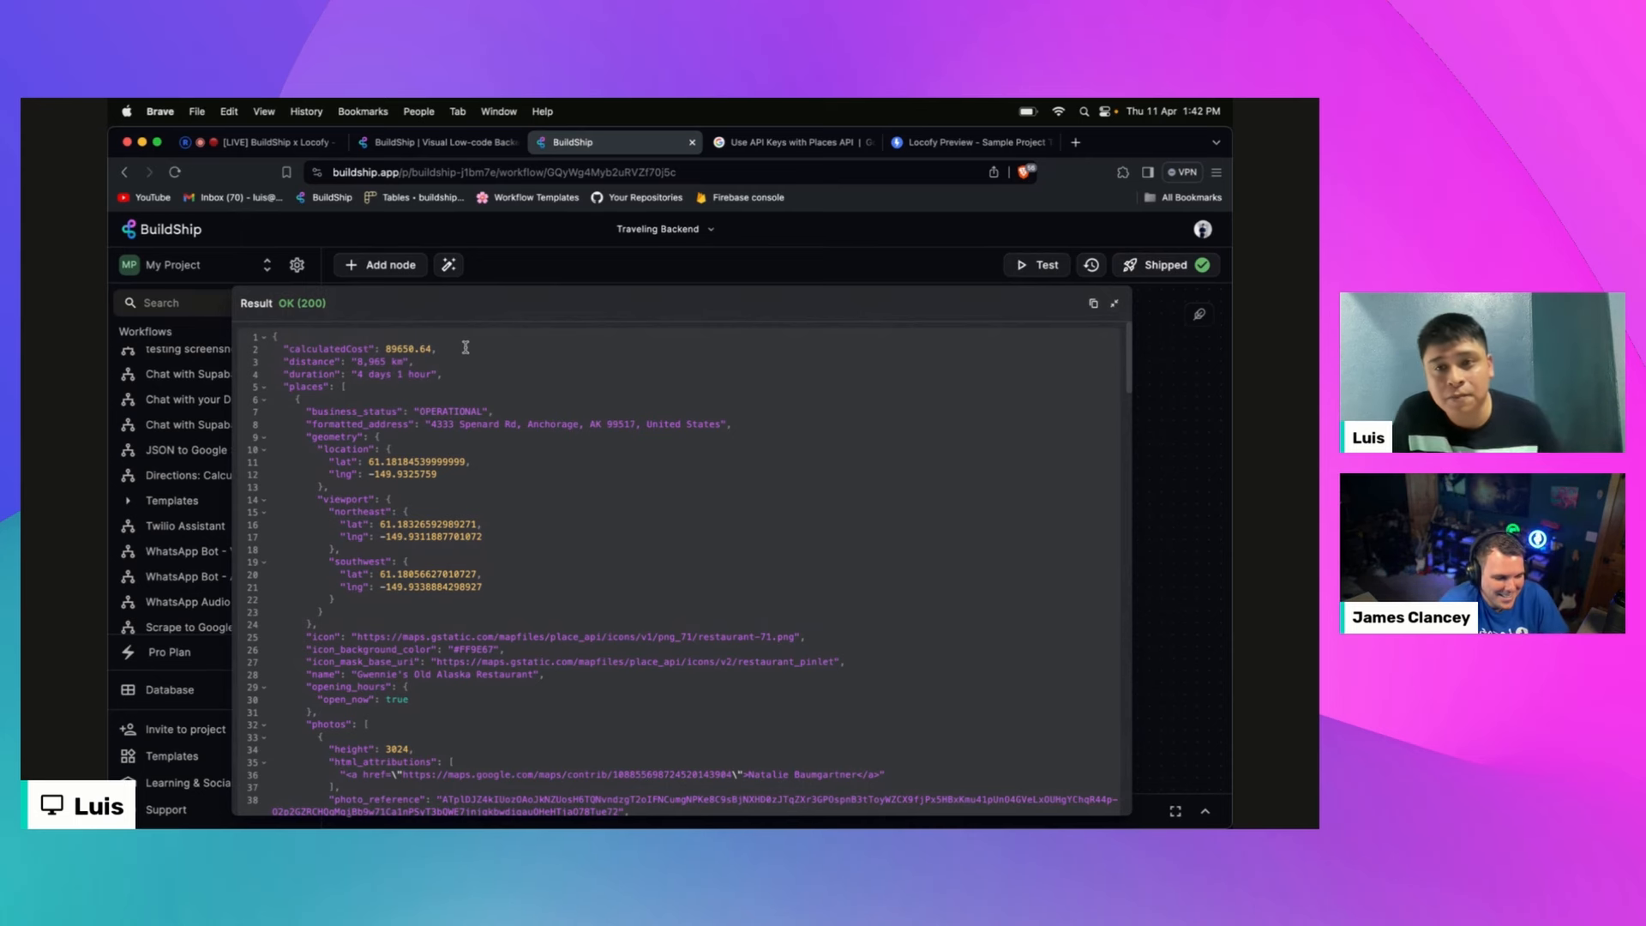
drag(416, 362, 295, 364)
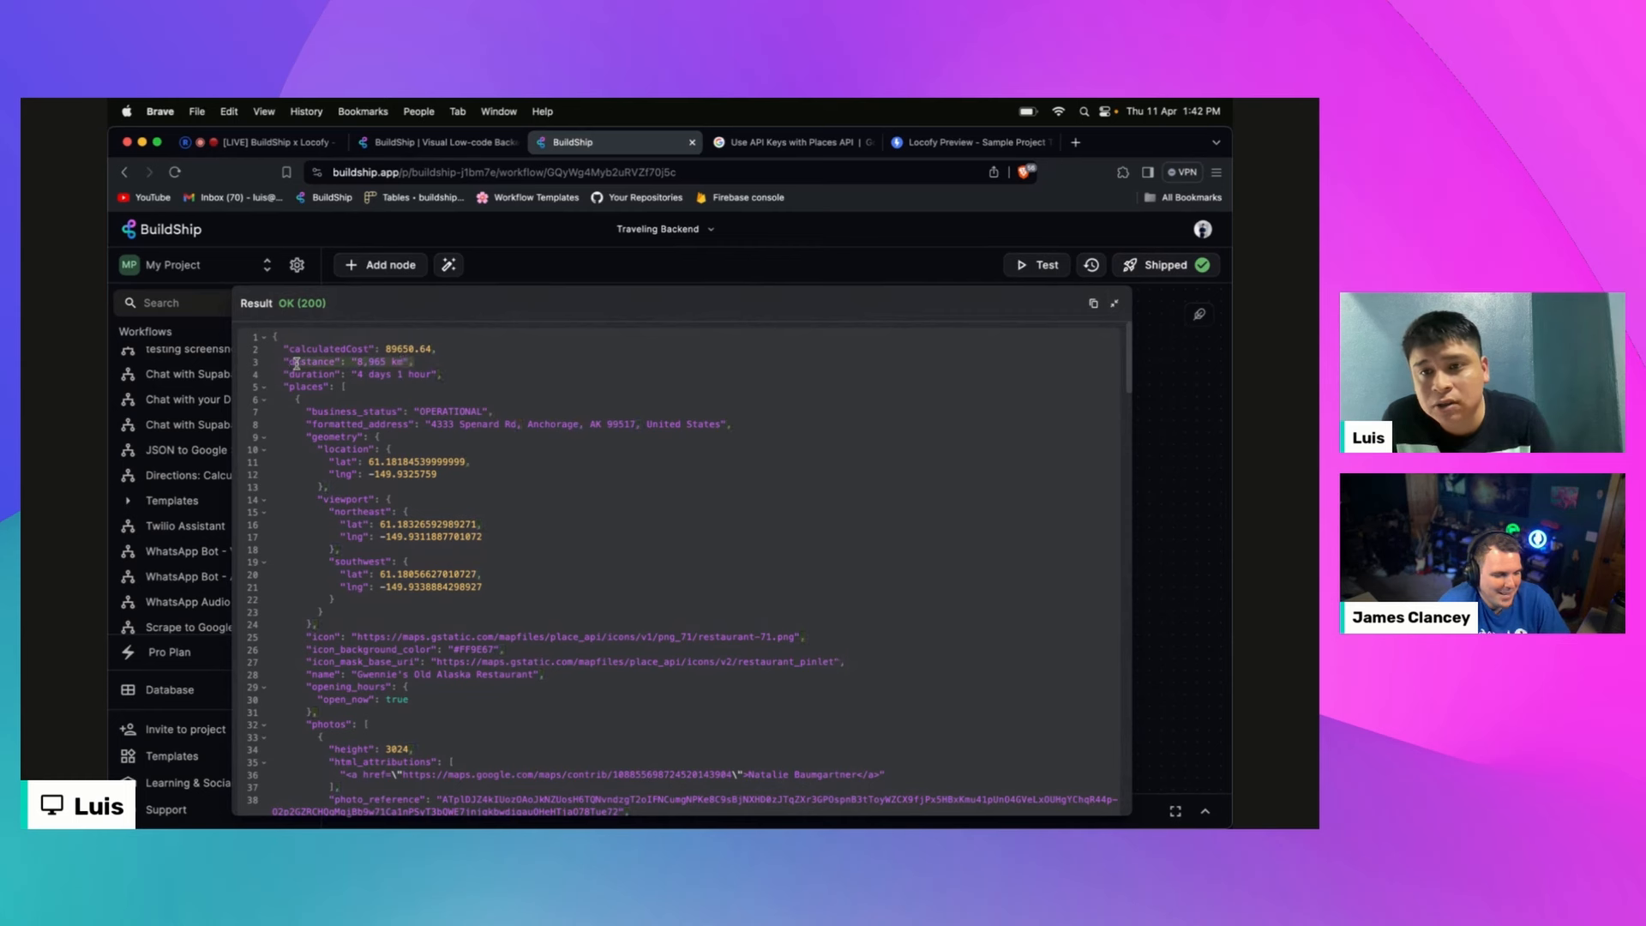
drag(448, 367, 287, 376)
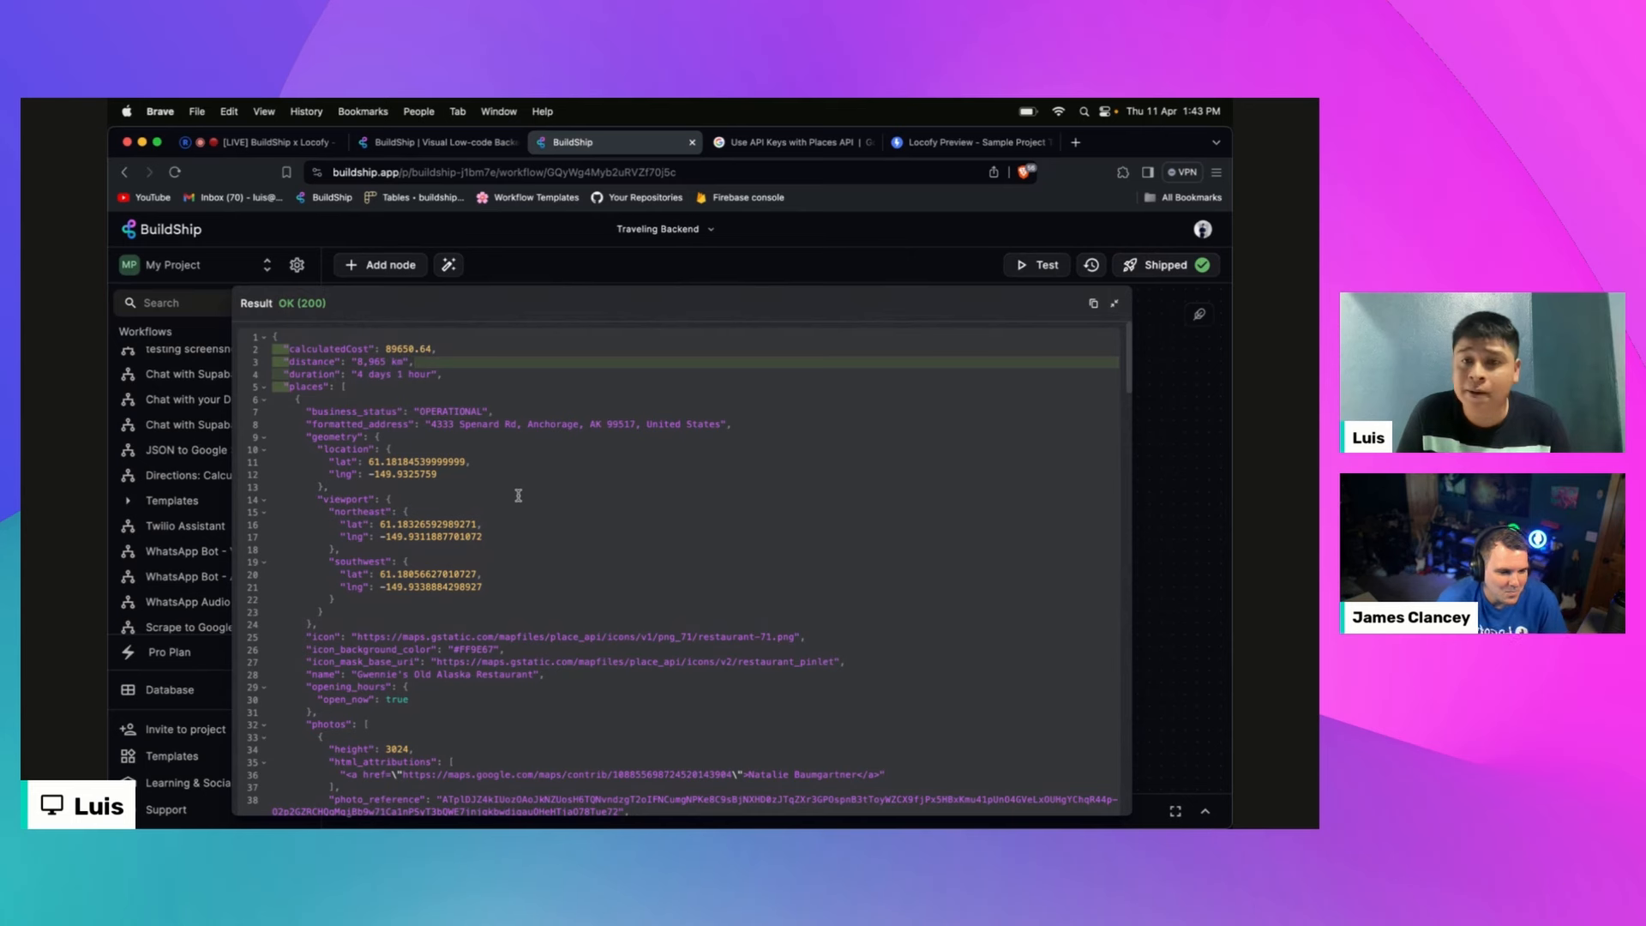
click(1211, 424)
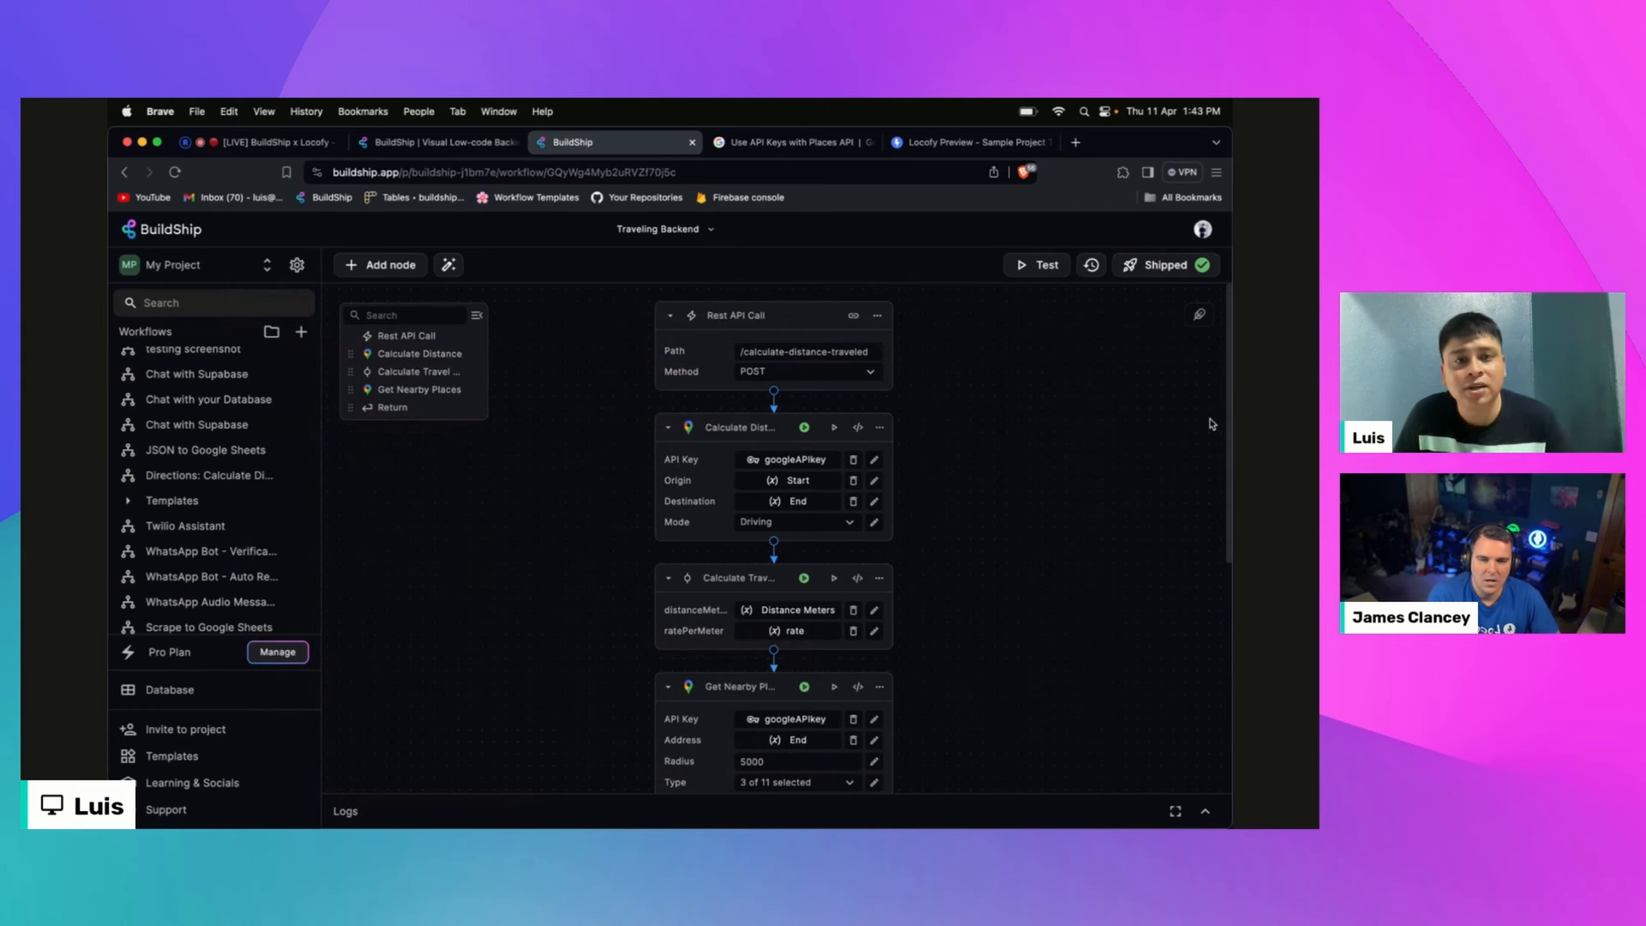
Step: Check the endpoint URL of the Rest API Call trigger again and close it
click(846, 318)
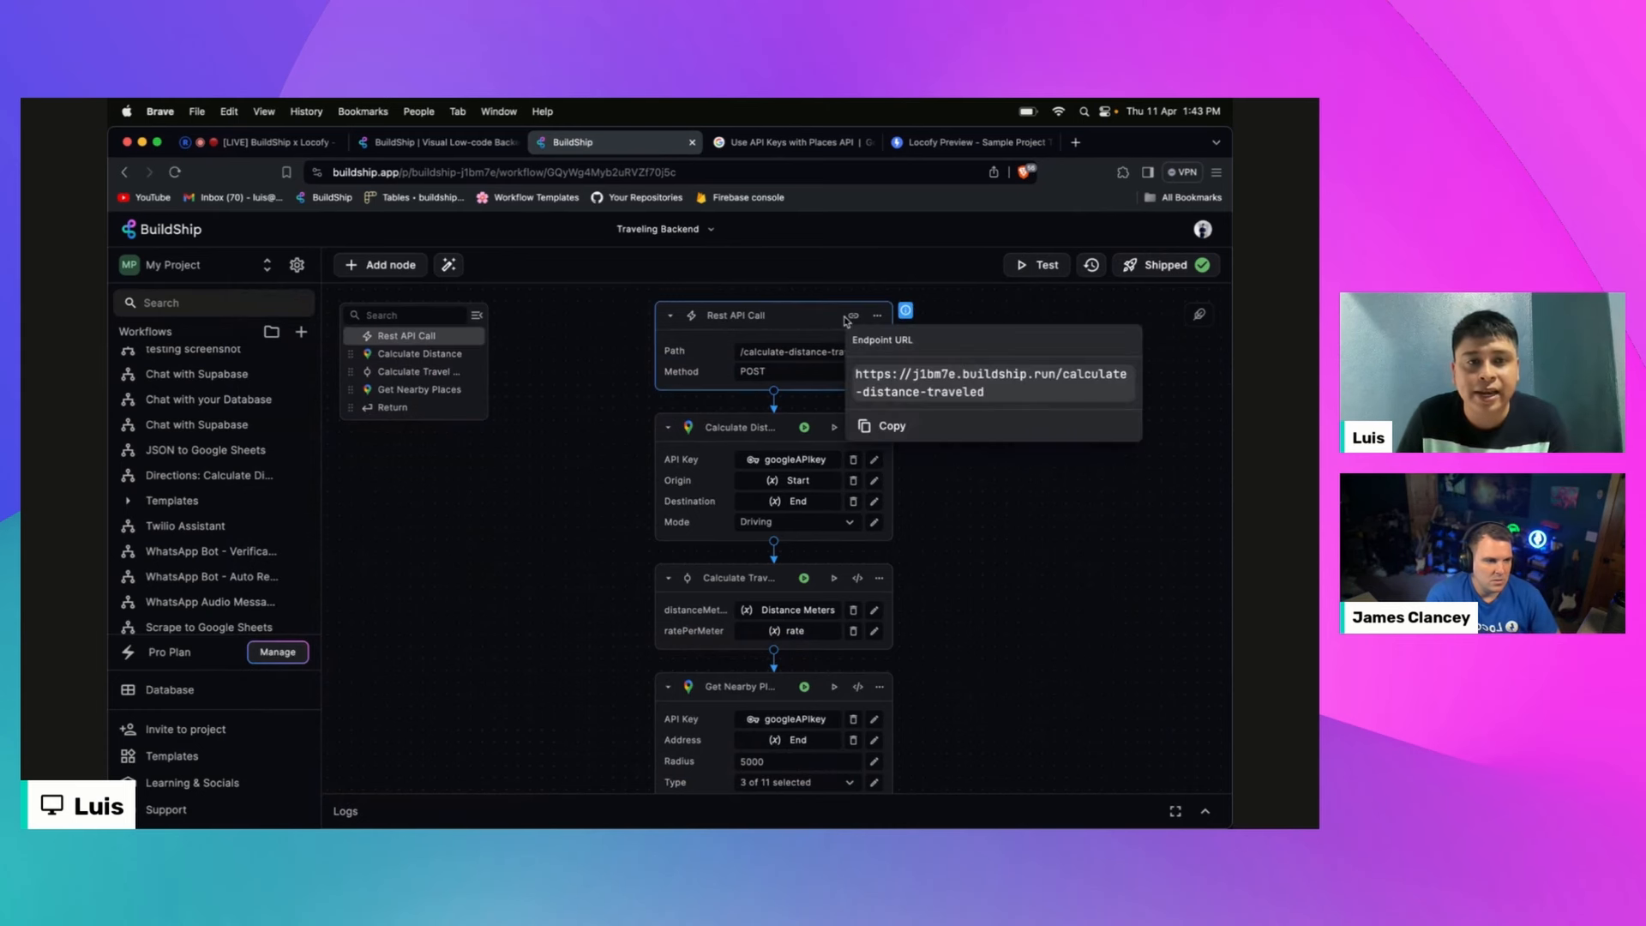
click(999, 489)
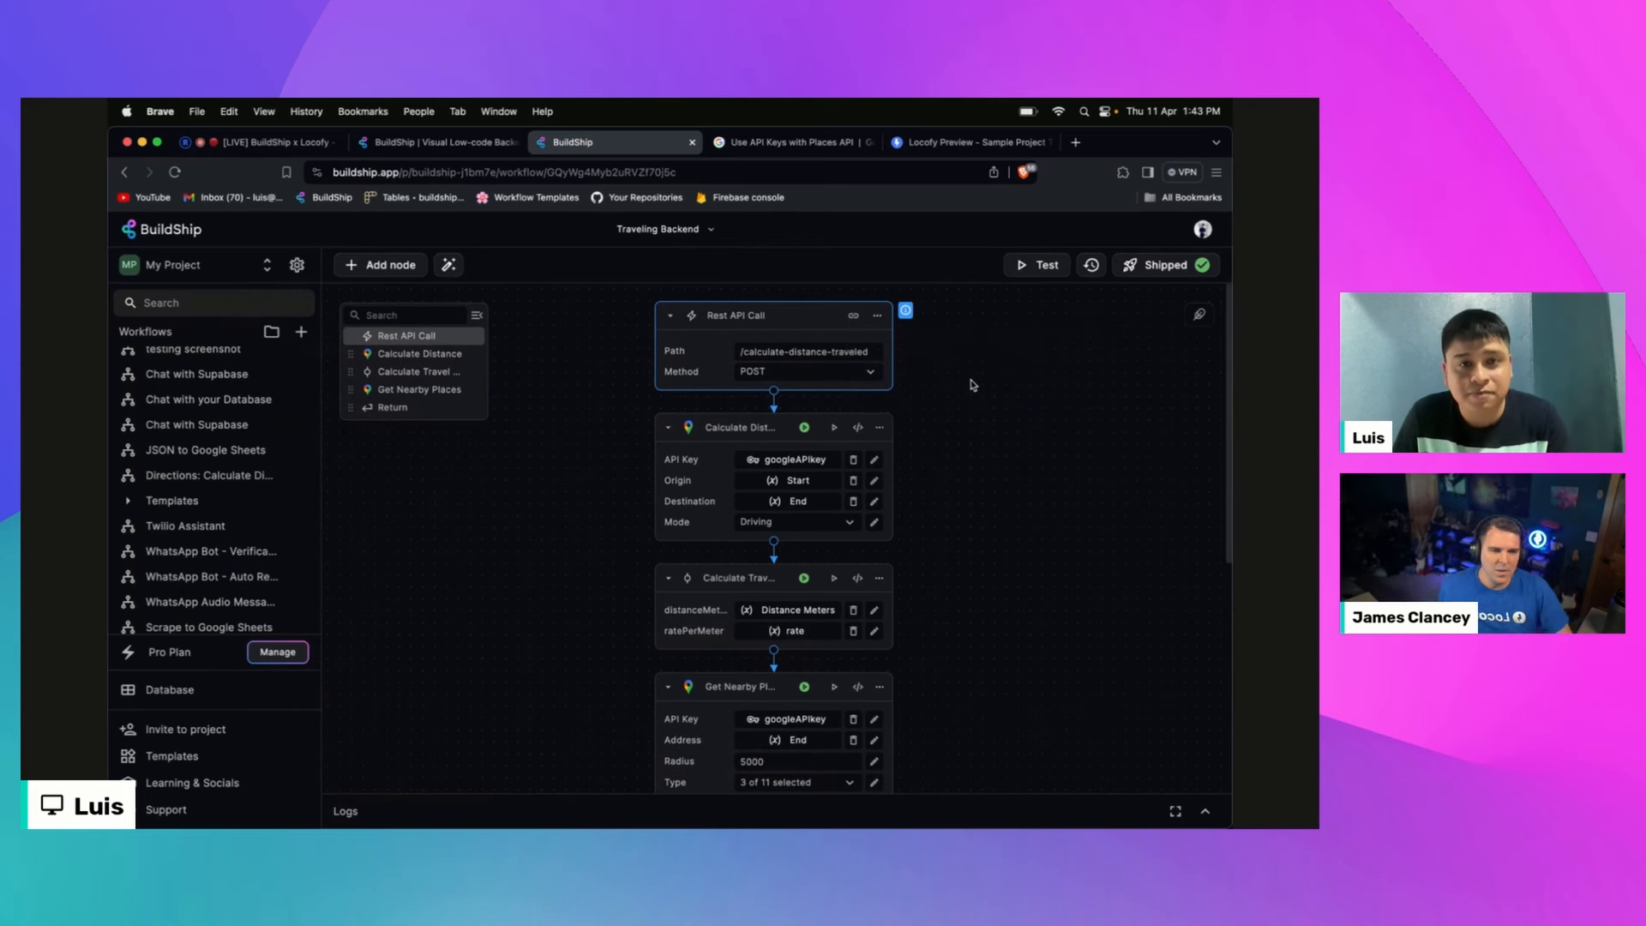
click(849, 317)
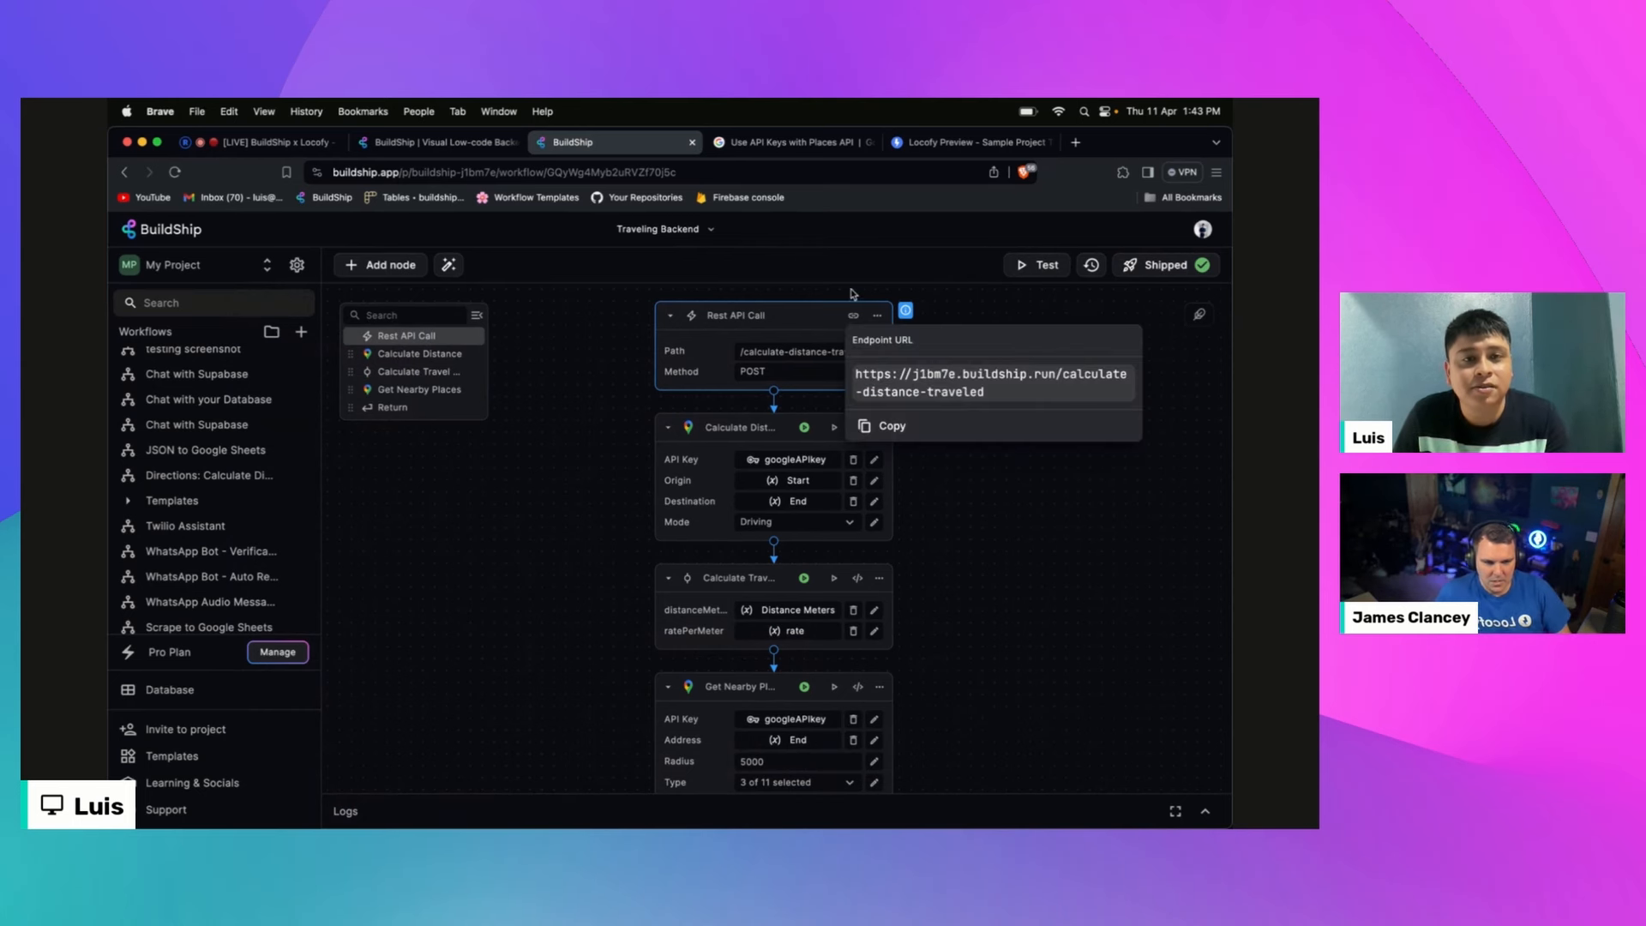
click(854, 276)
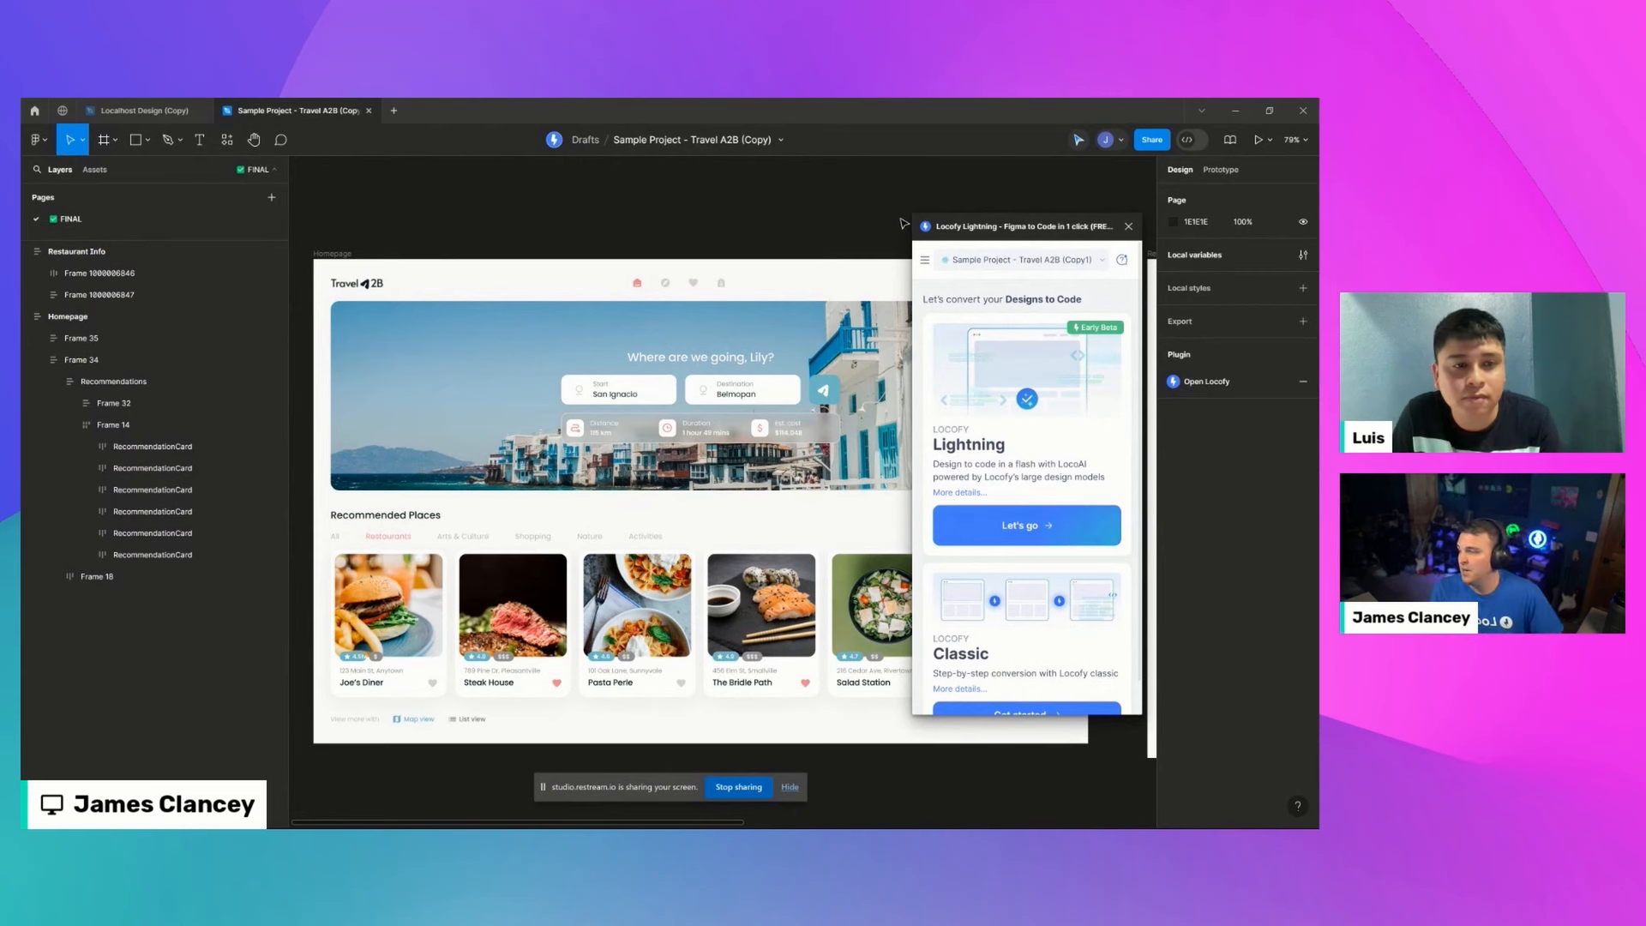
Step: Inspect the Homepage layer structure, including the nested frames of the first RecommendationCard, then collapse the Recommendations group
click(104, 339)
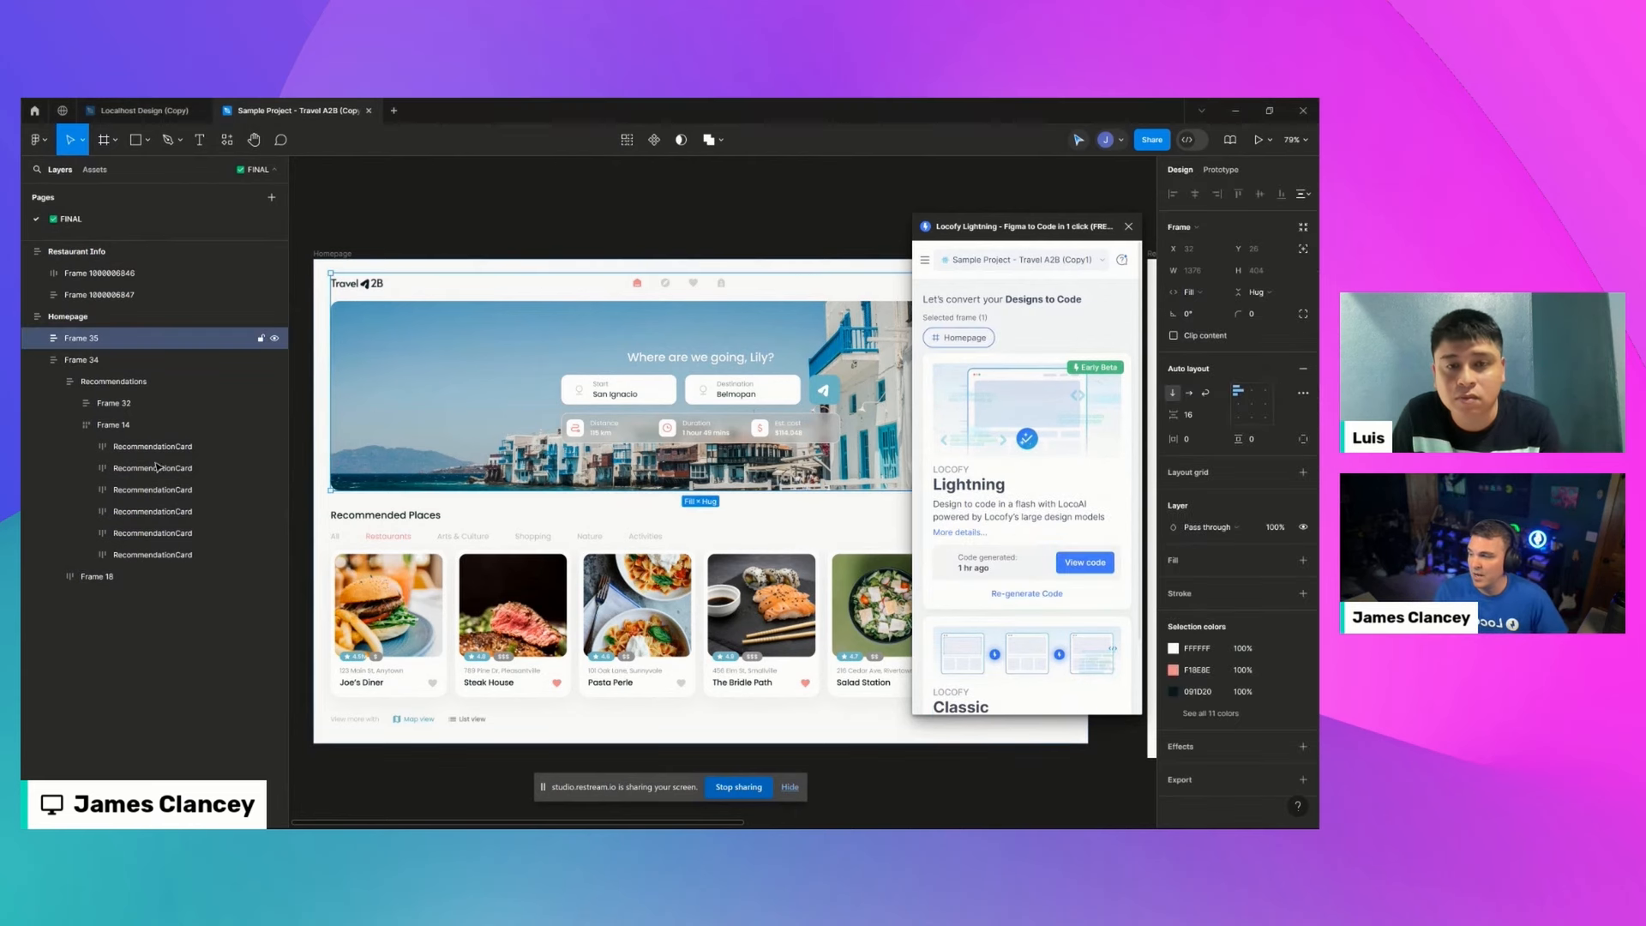
click(86, 446)
click(129, 468)
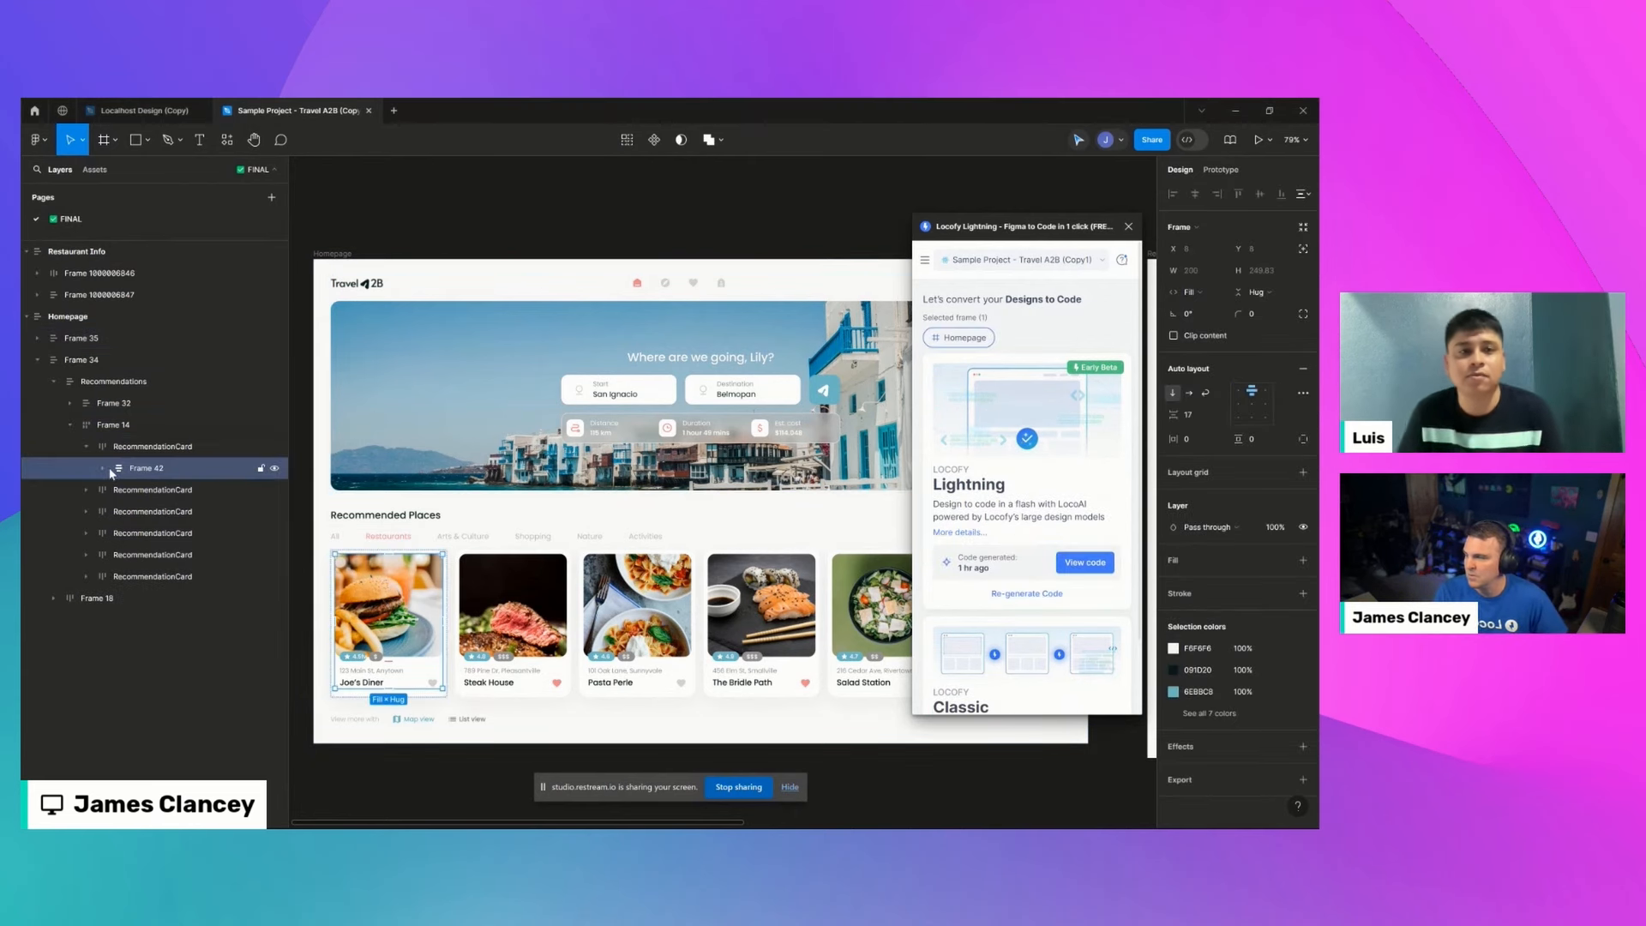
click(148, 446)
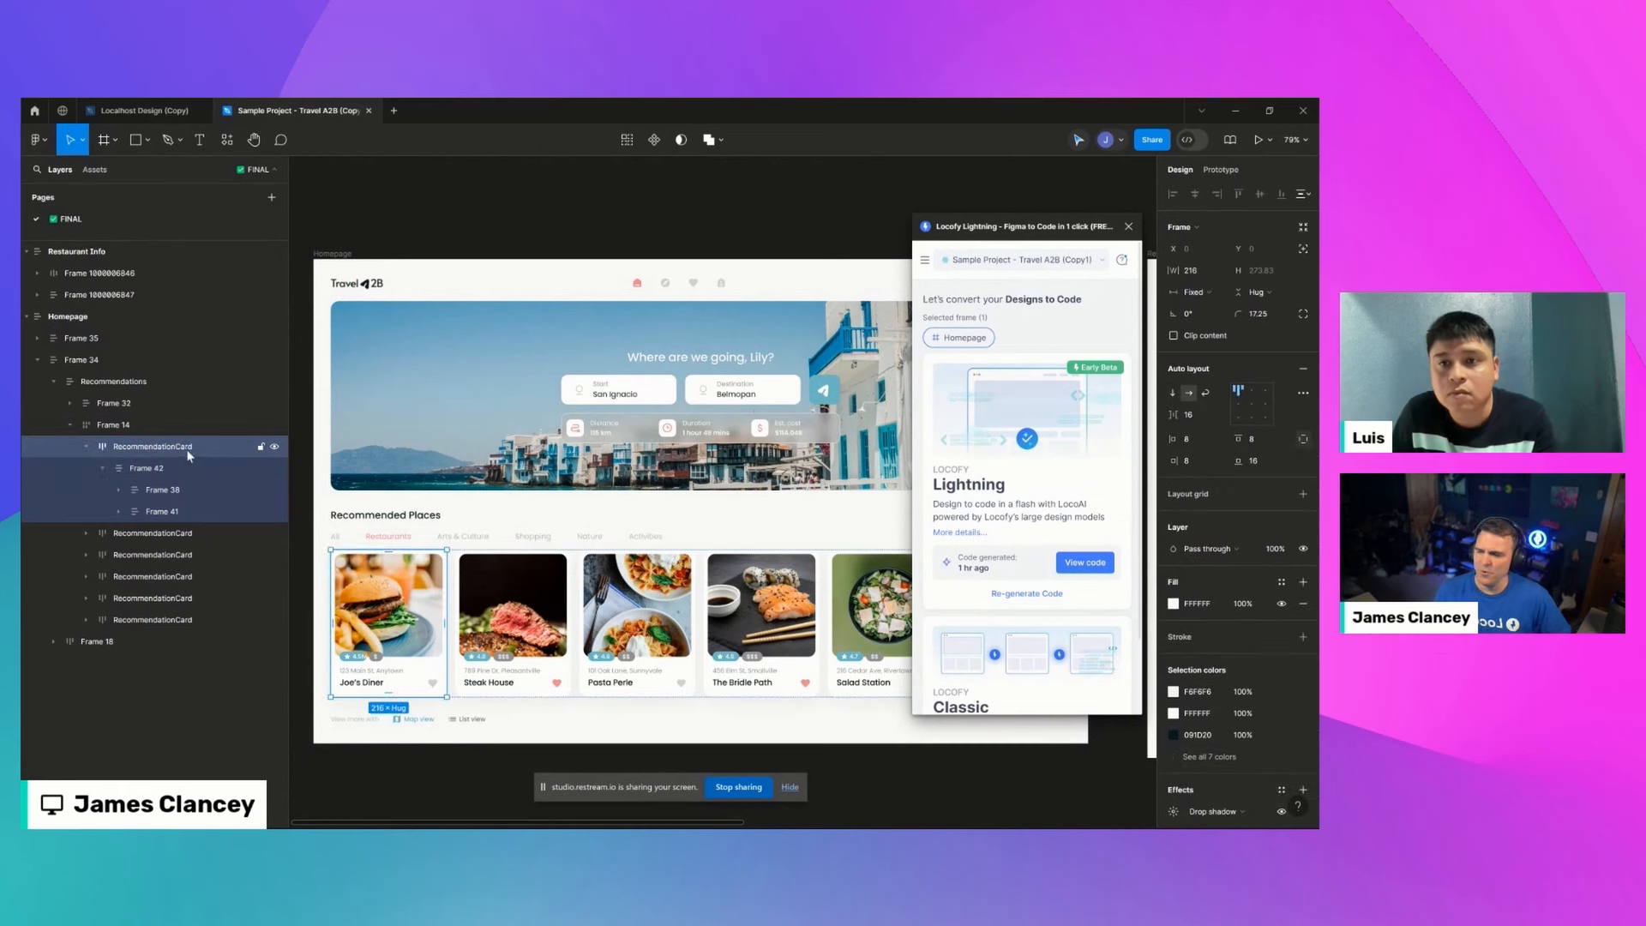
click(86, 446)
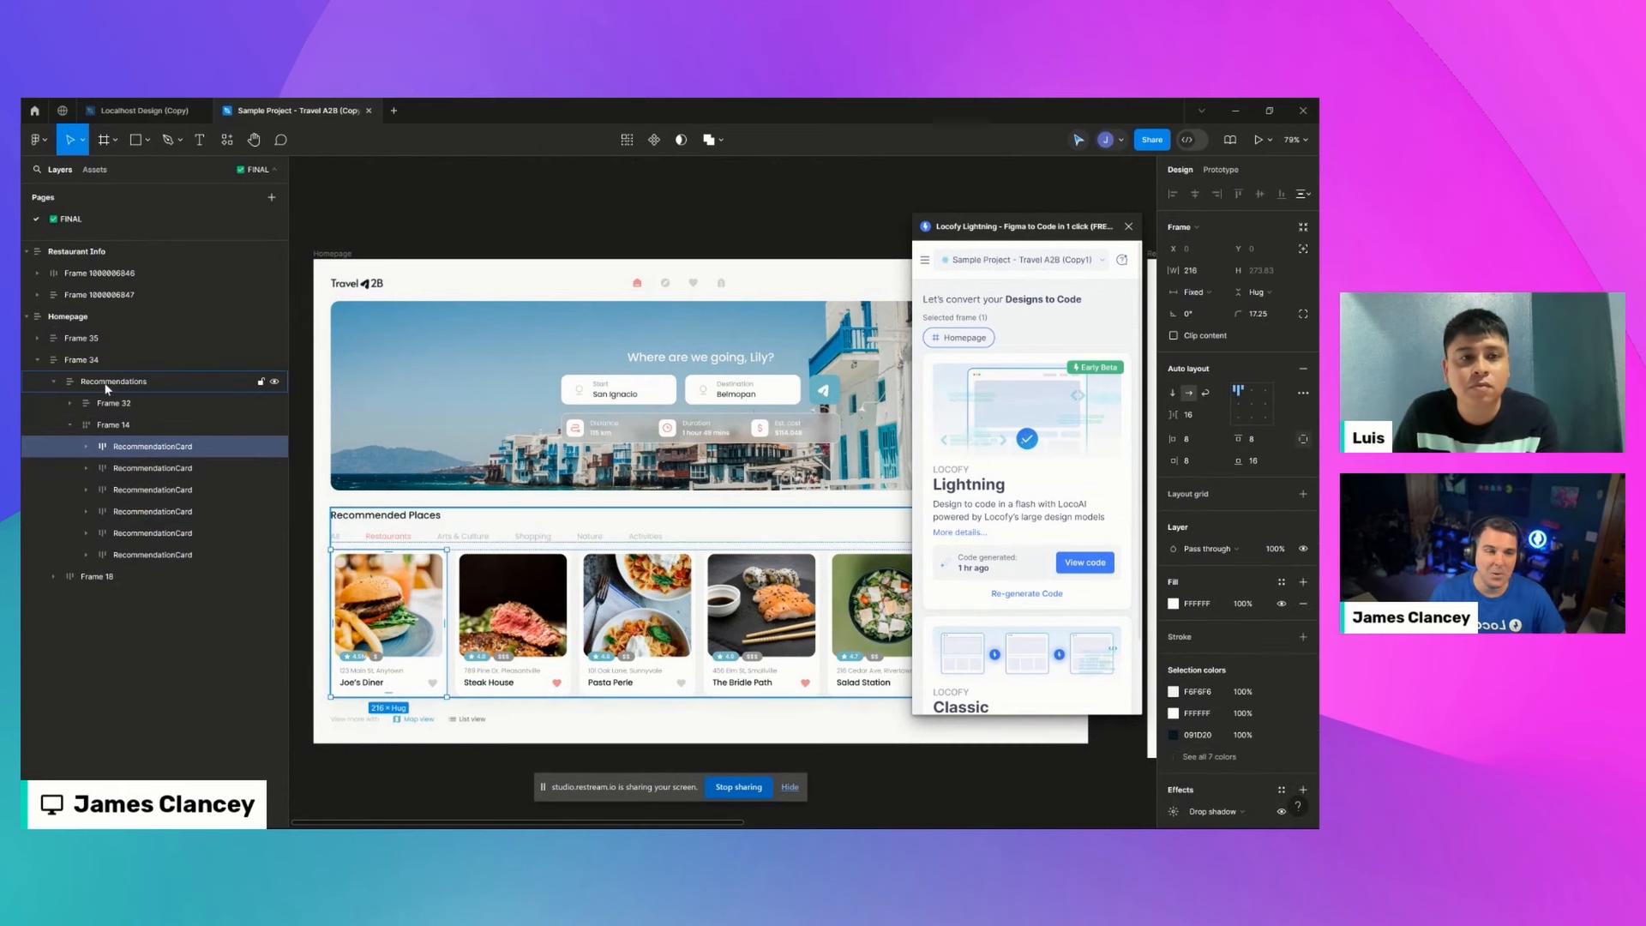
click(71, 387)
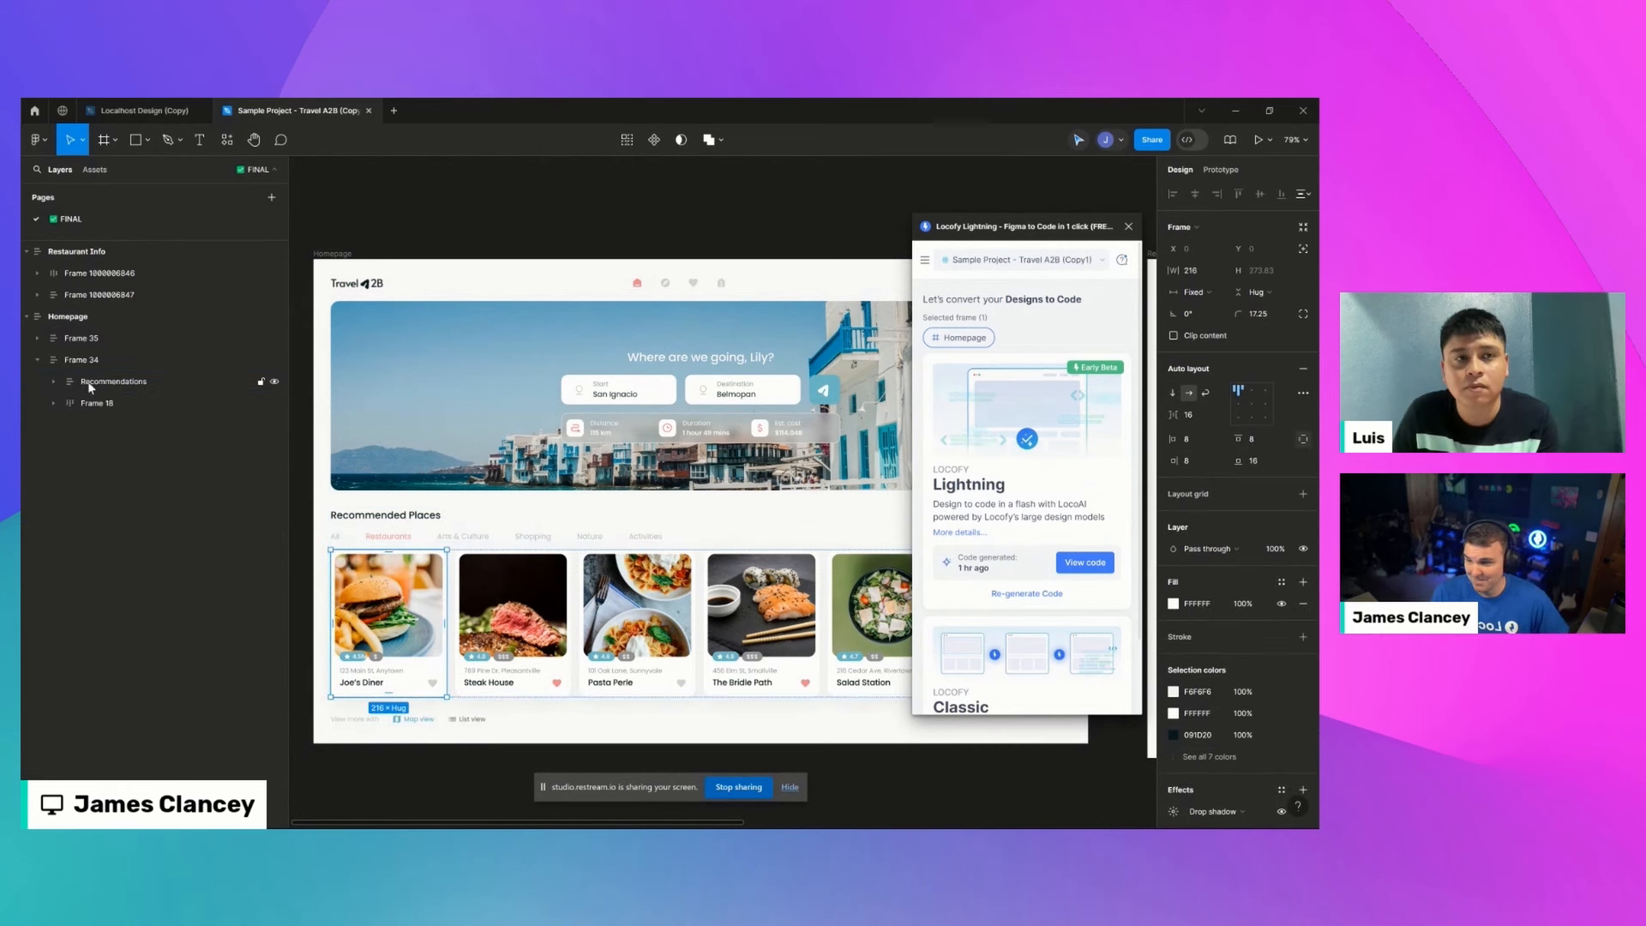
Step: Inspect the nested layers of the hero search bar down to its send icon and hidden "Let's go!" text
click(514, 404)
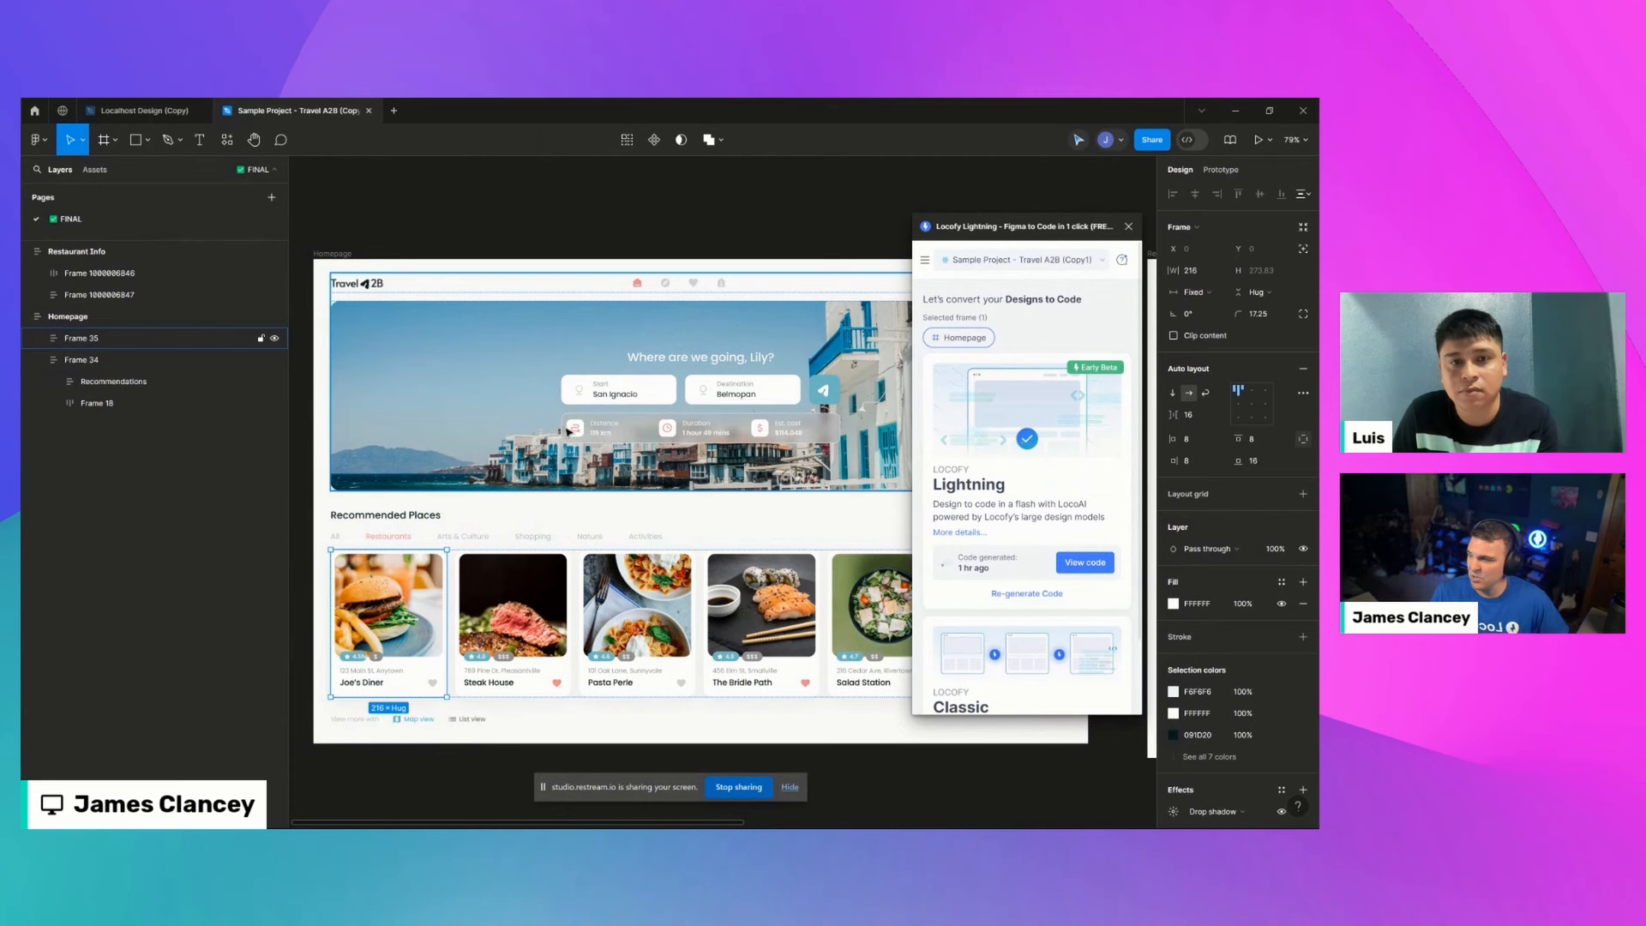
click(834, 391)
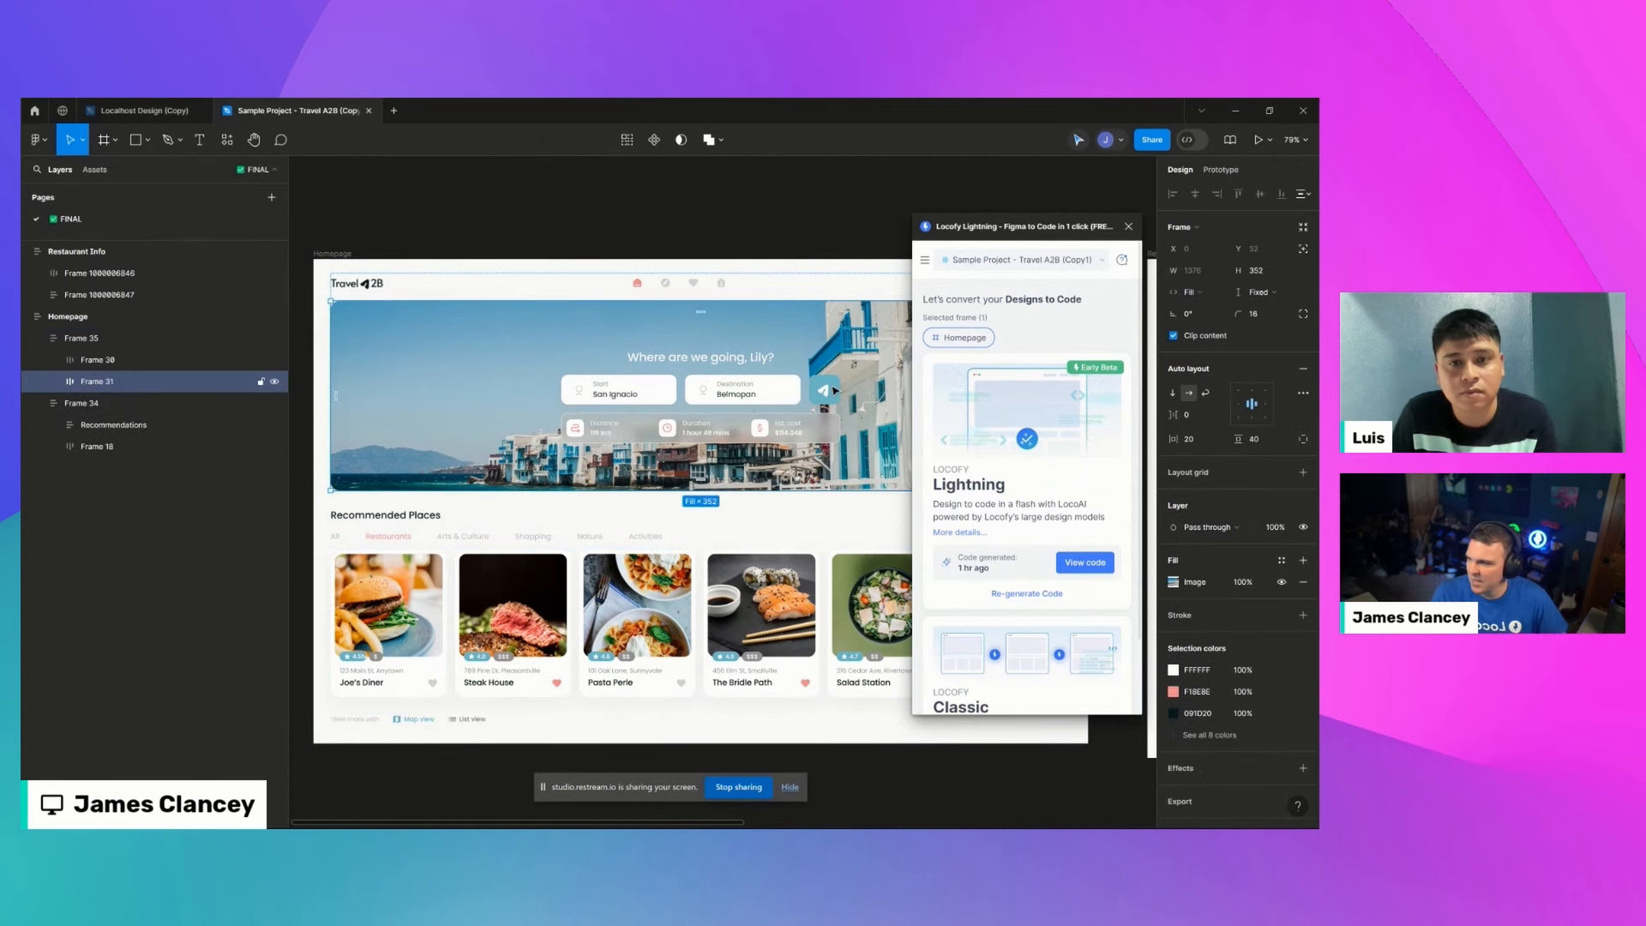
double_click(834, 391)
double_click(834, 391)
double_click(825, 391)
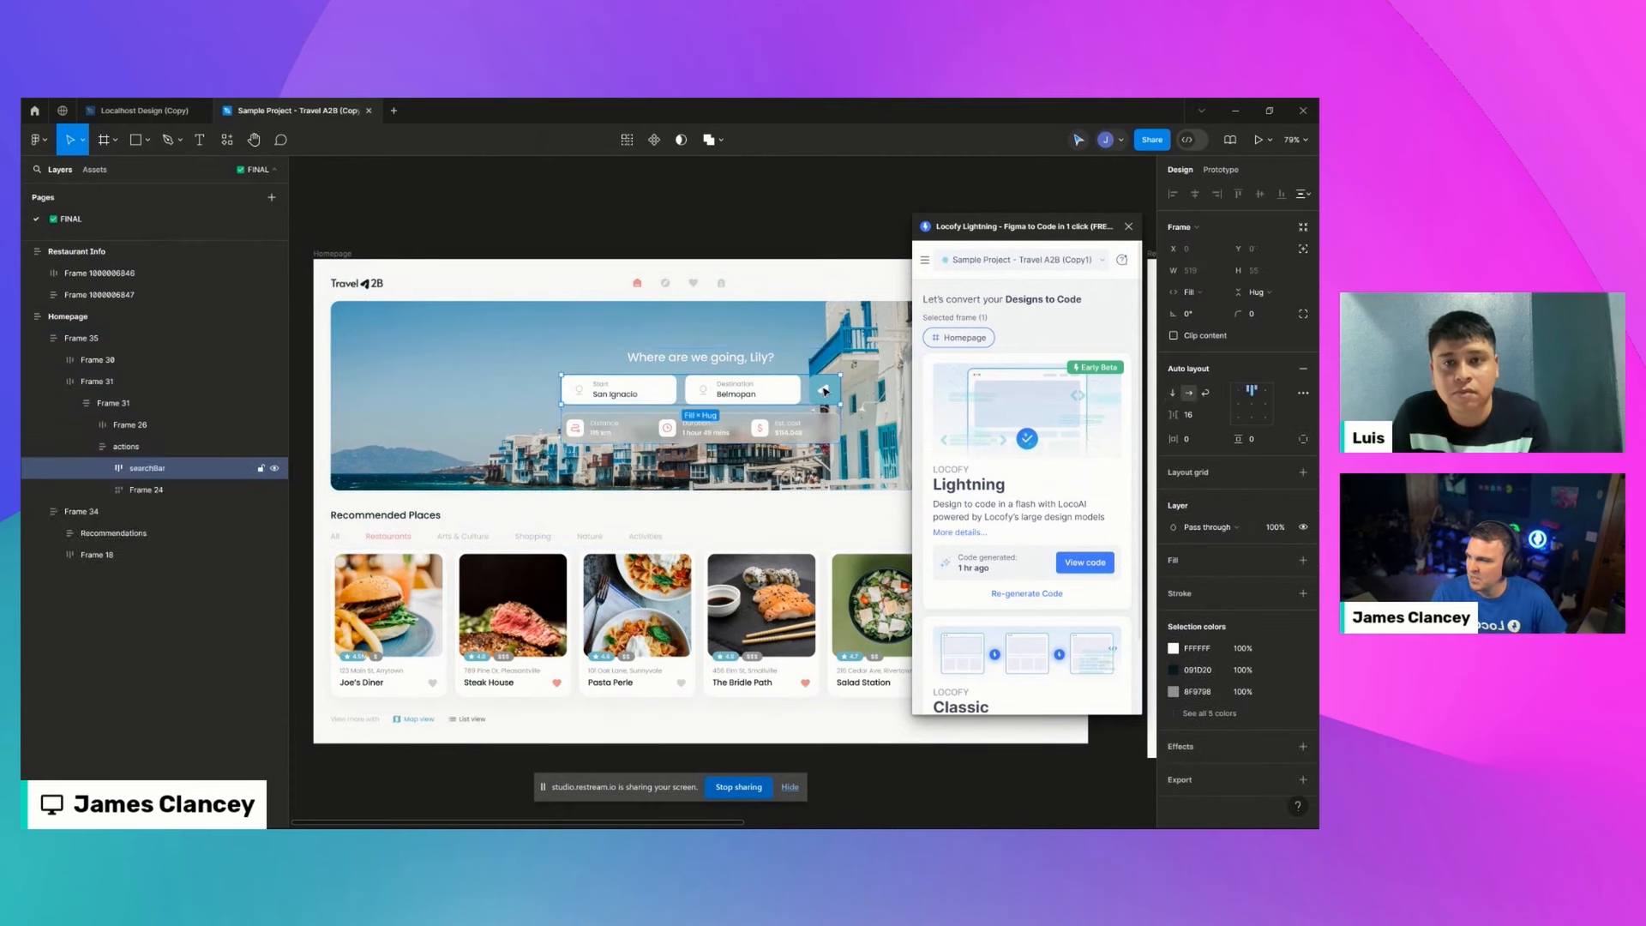
double_click(824, 391)
double_click(825, 391)
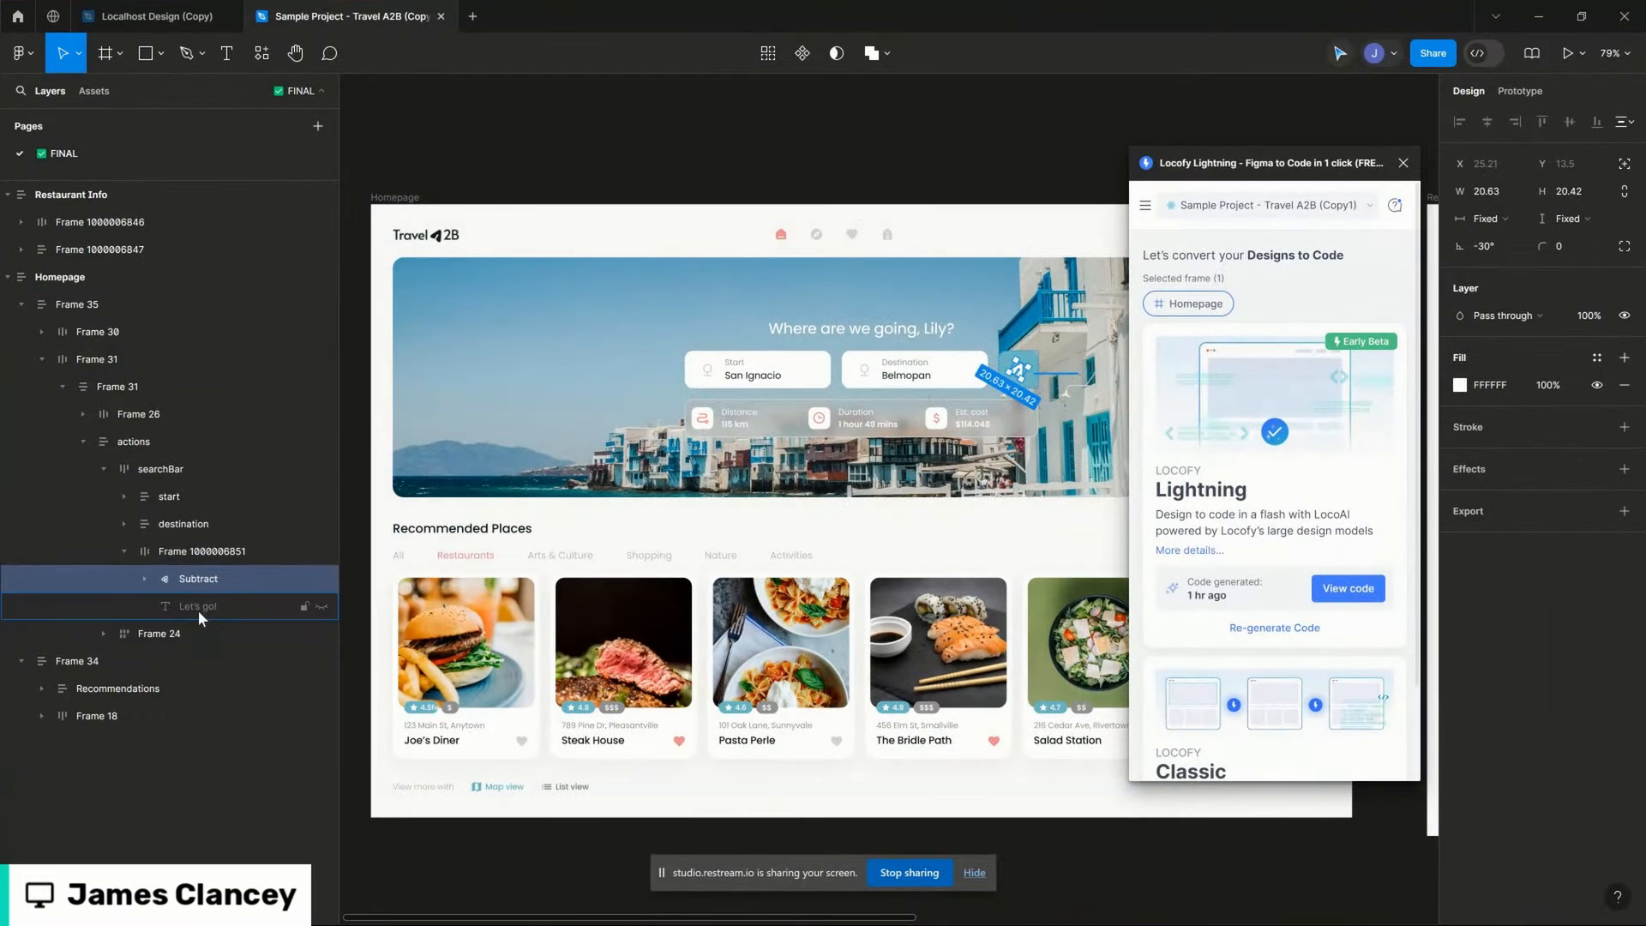
click(200, 612)
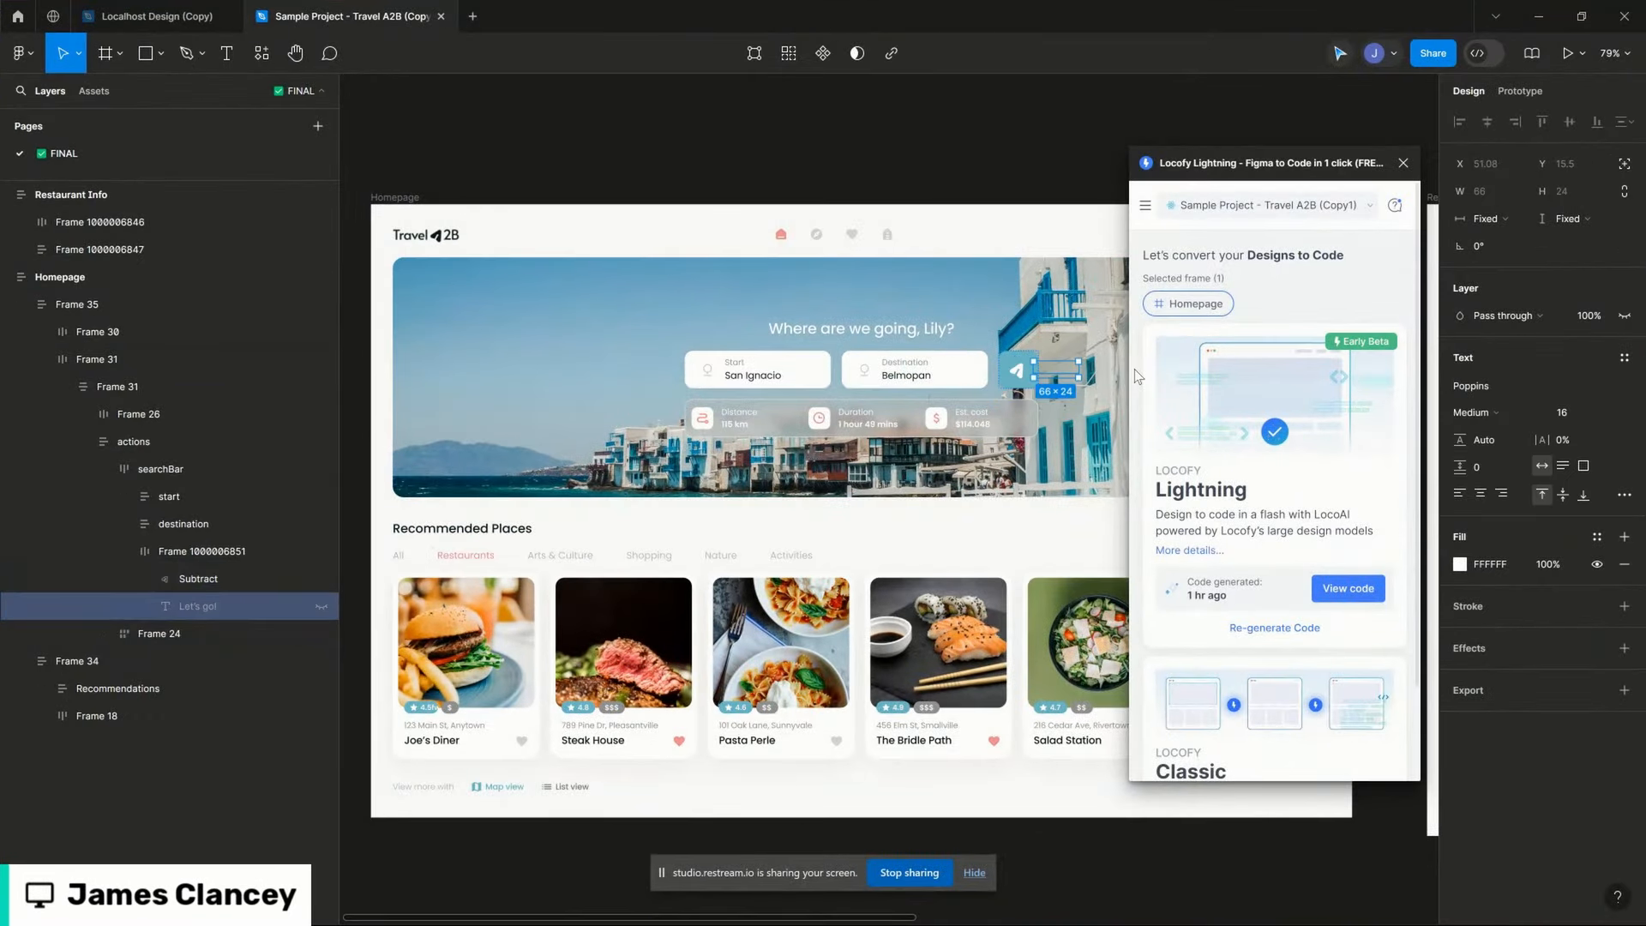
click(955, 180)
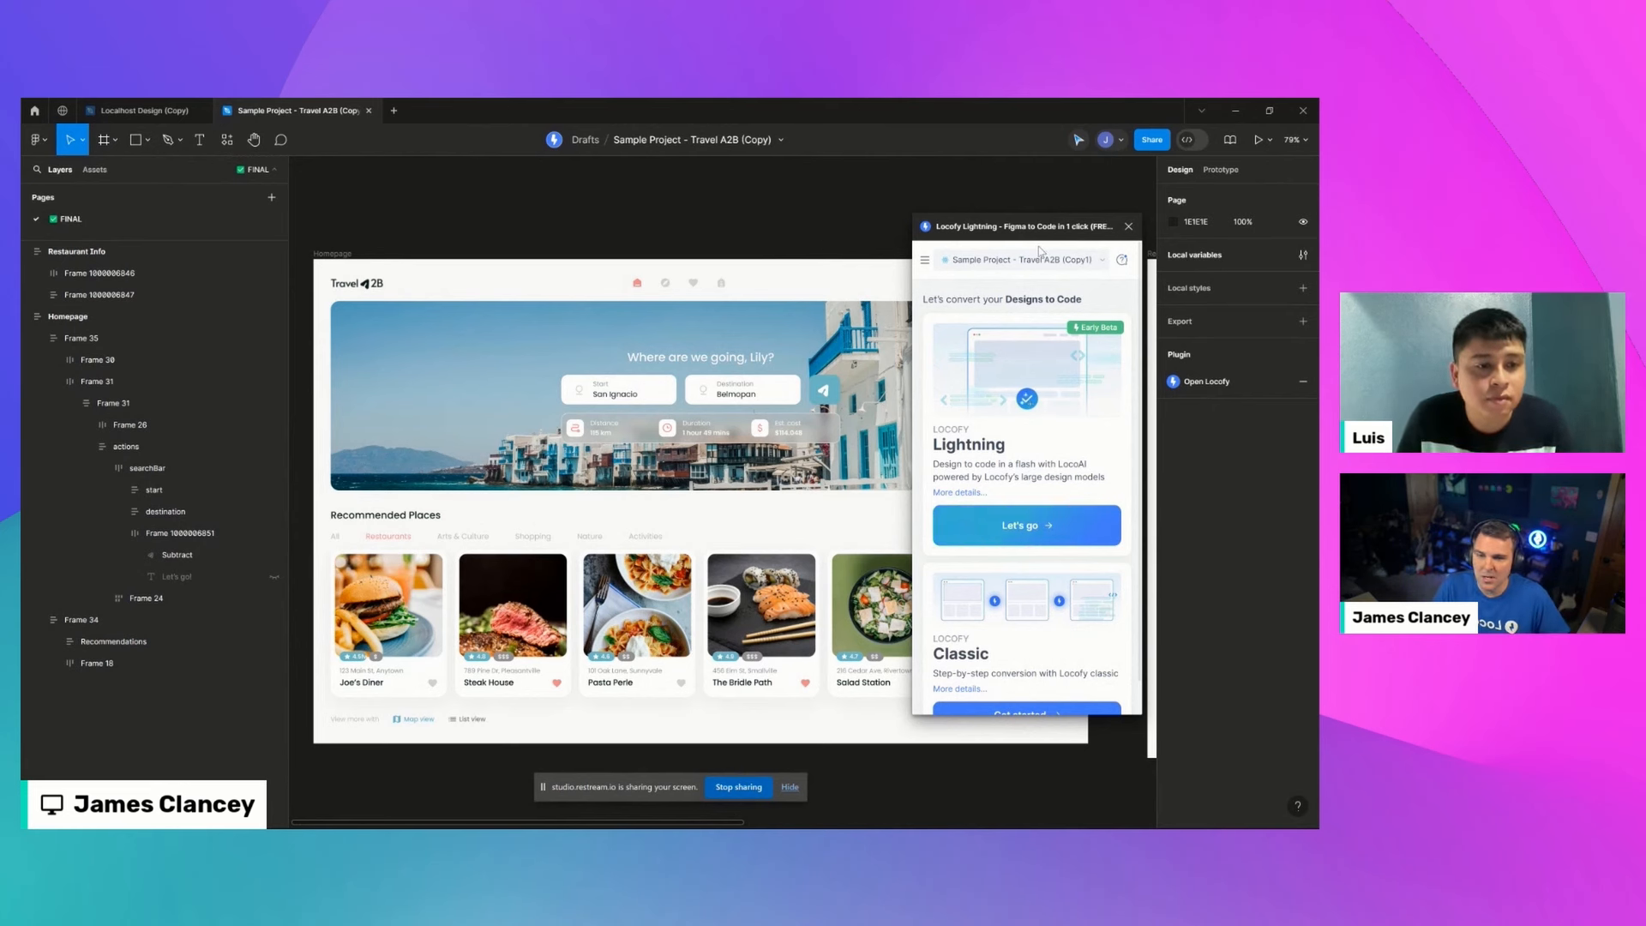
Step: Search the available plugins for "Loc", then clear the search and close the plugin list
click(228, 138)
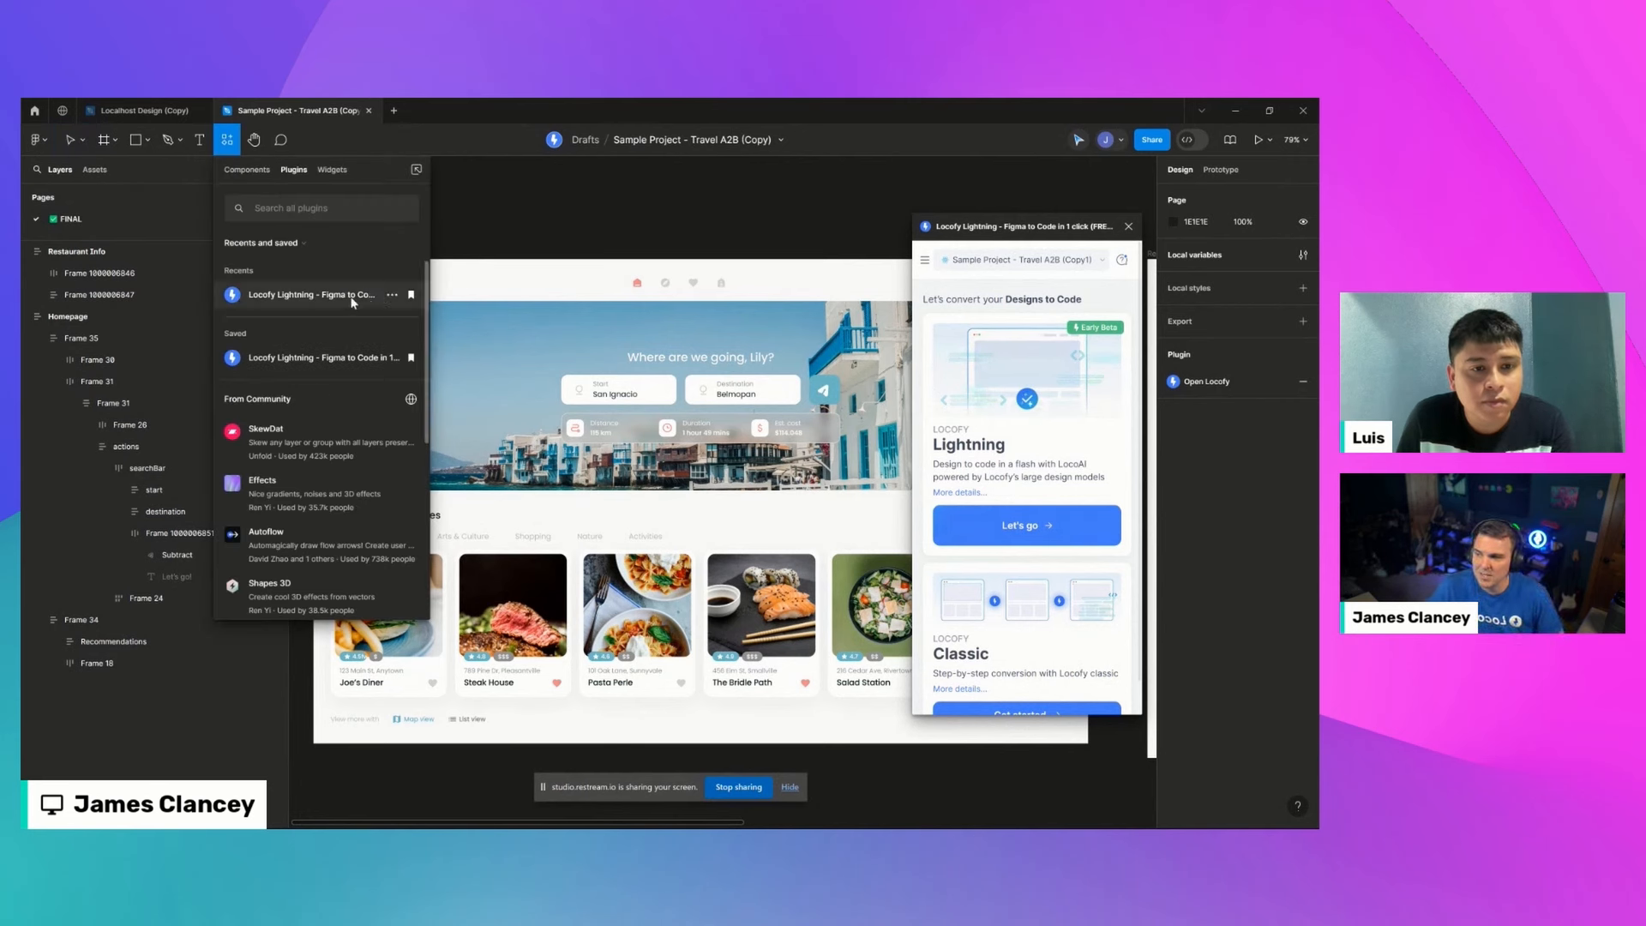
text(Loc)
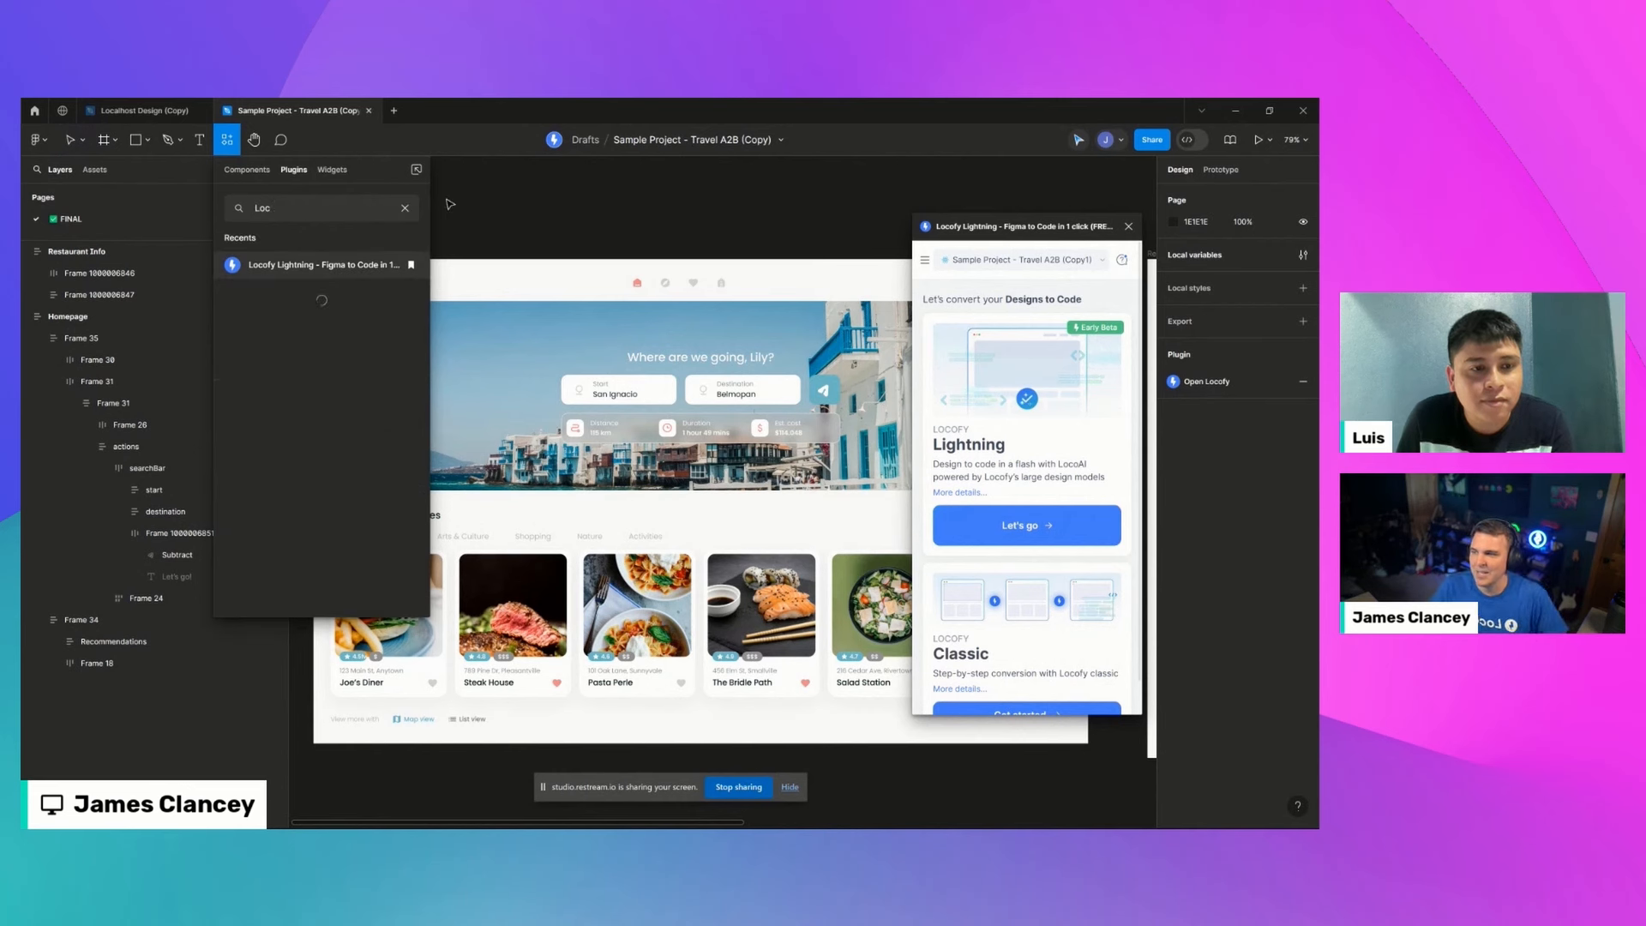
click(404, 207)
click(469, 201)
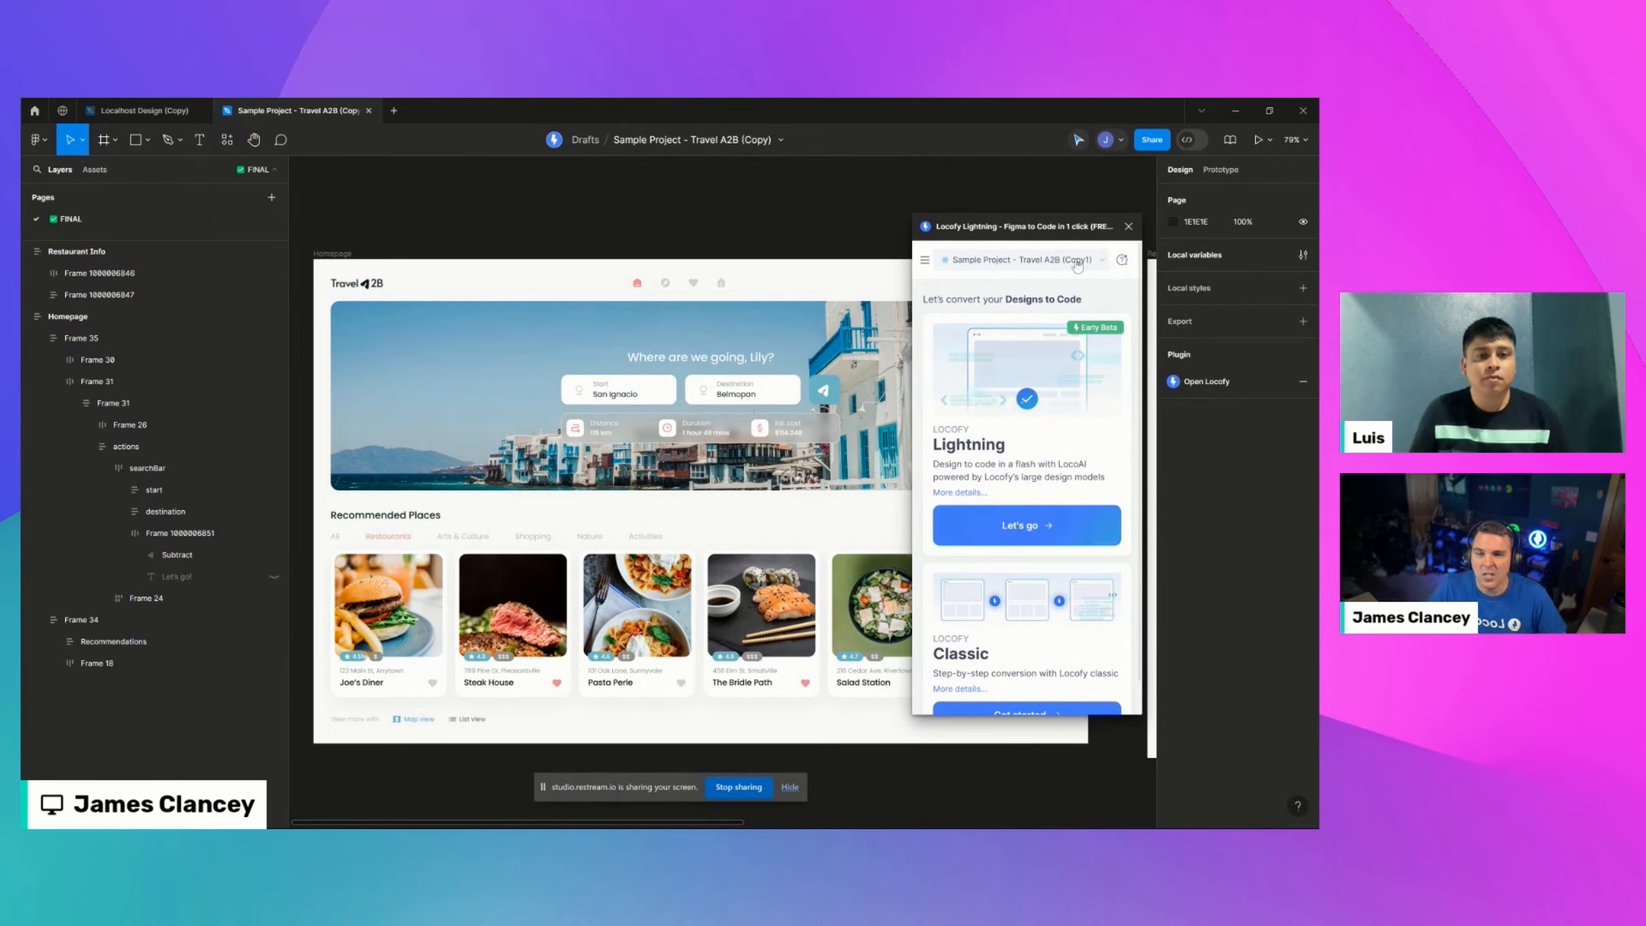
Step: Start a new Locofy project and name it "Sample Project - Travel A2B (Copy 2)"
drag(1060, 235, 1052, 185)
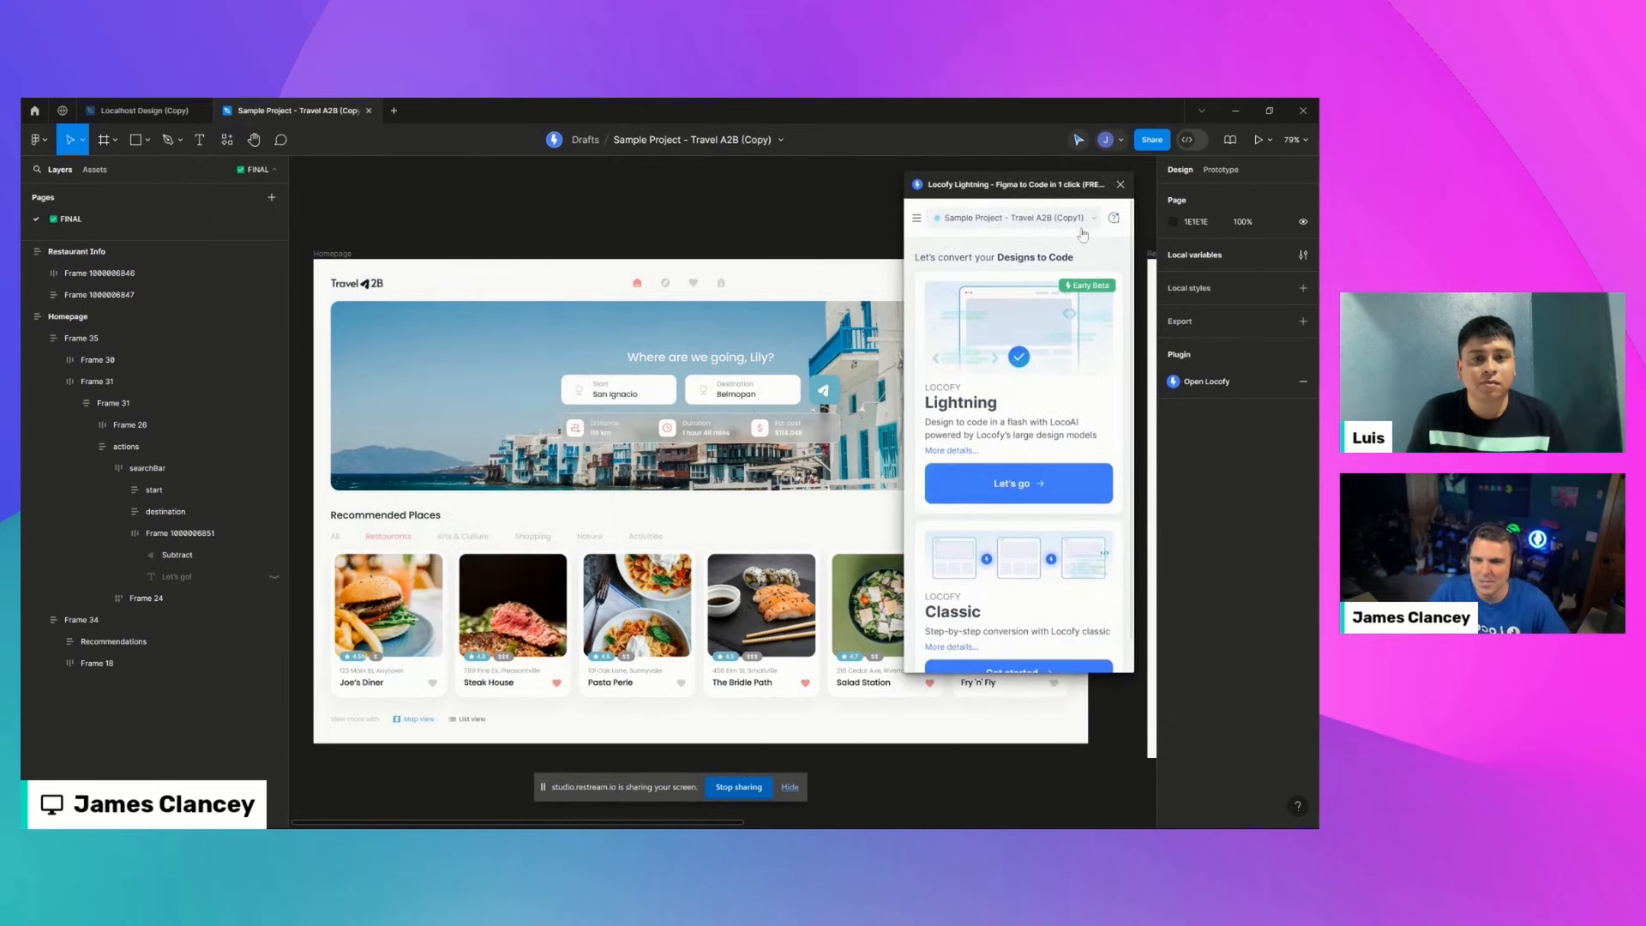
click(1082, 229)
click(963, 657)
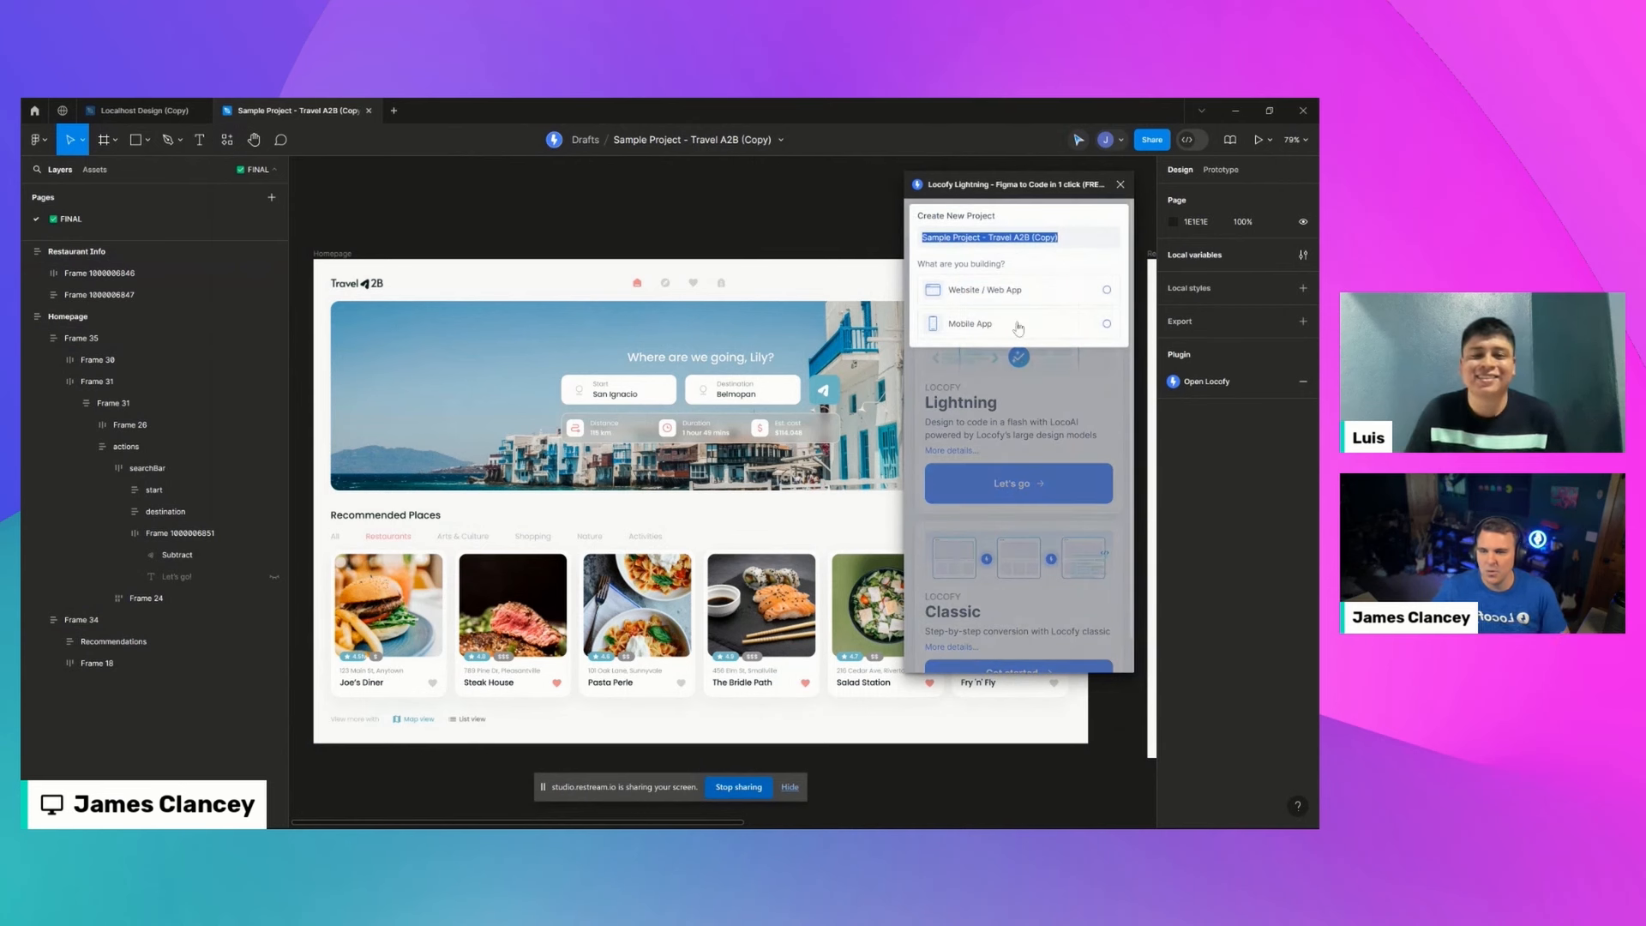
click(1061, 239)
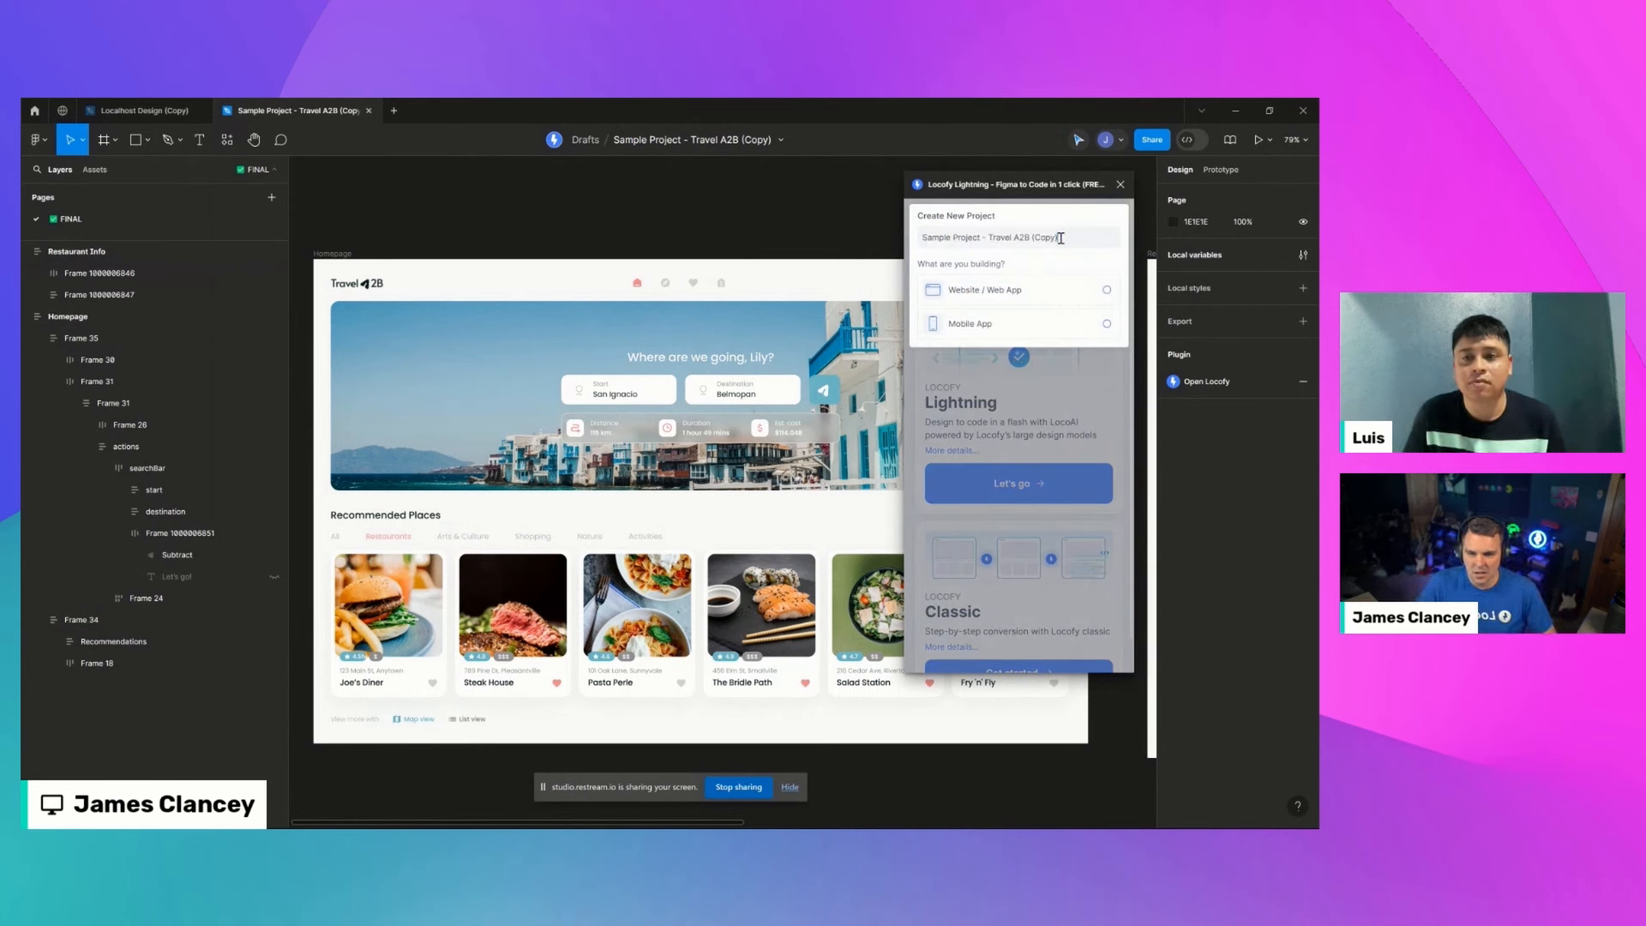
text(2))
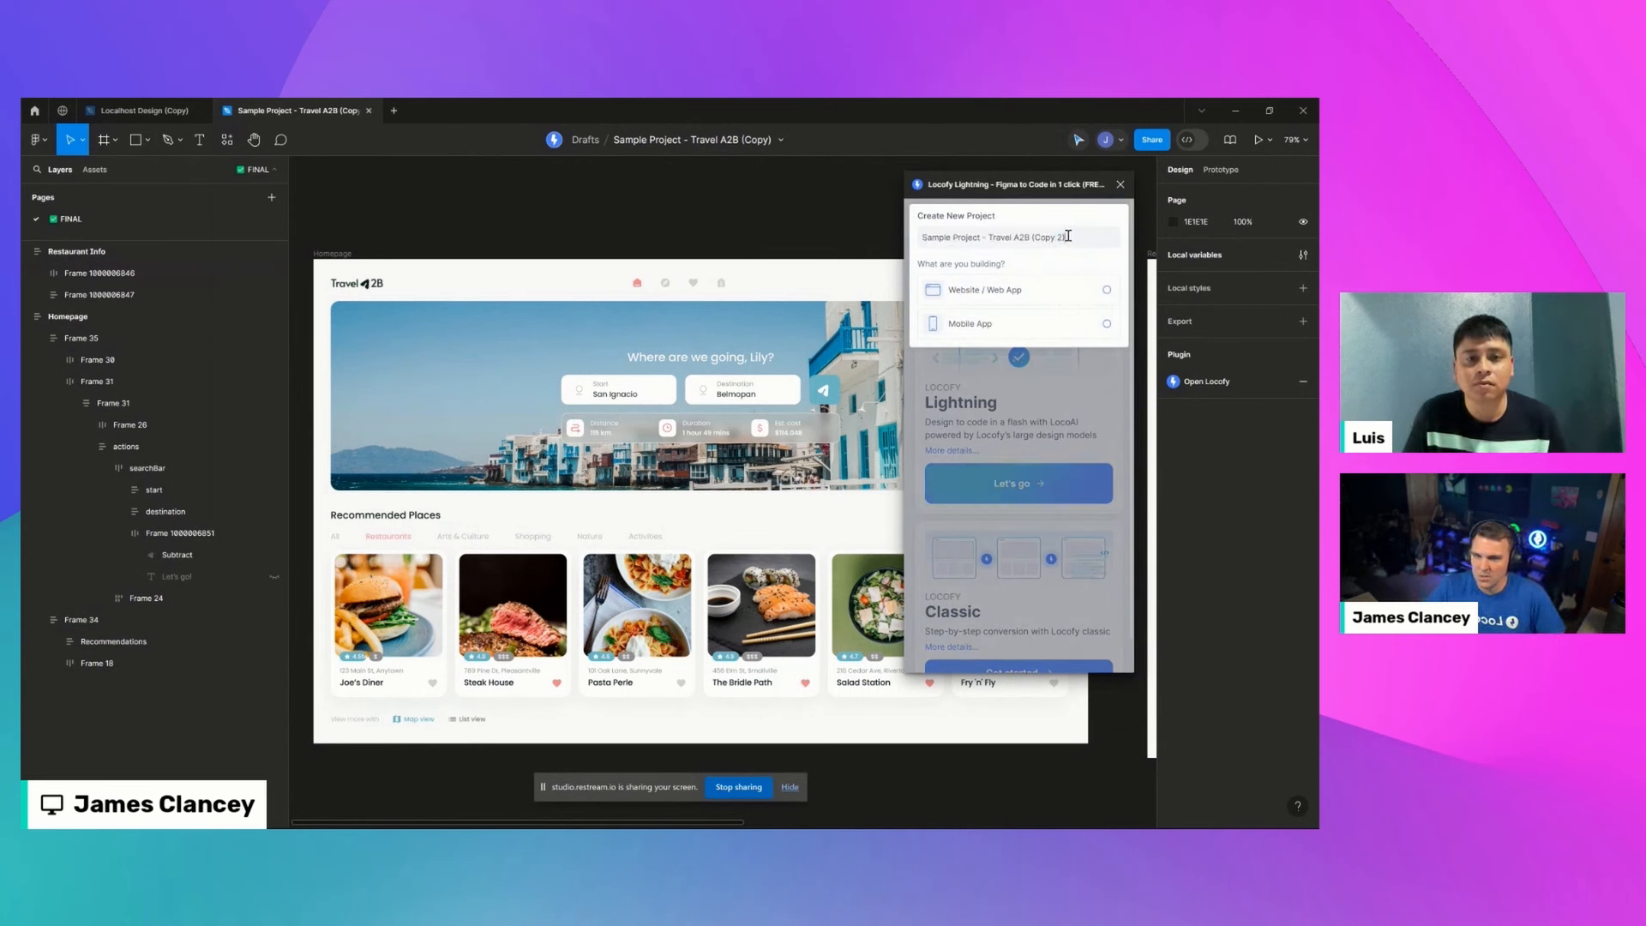
Step: Create the project as a React website / web app with TypeScript, Vite, CSS Variables and CSS Modules
click(1104, 292)
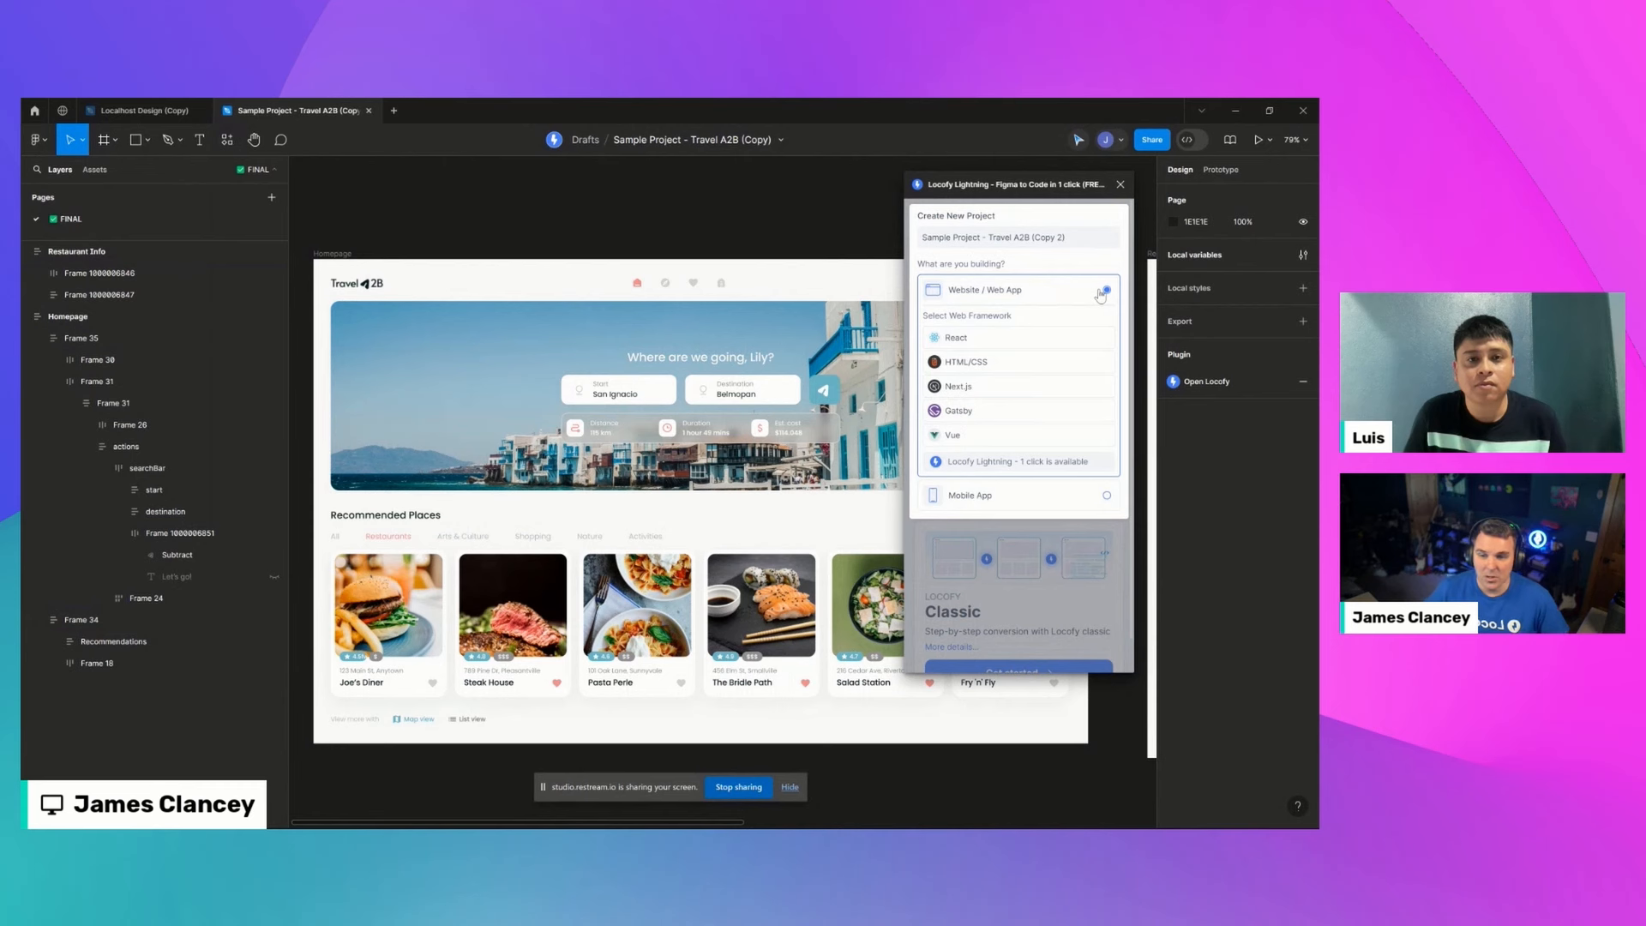
click(1054, 340)
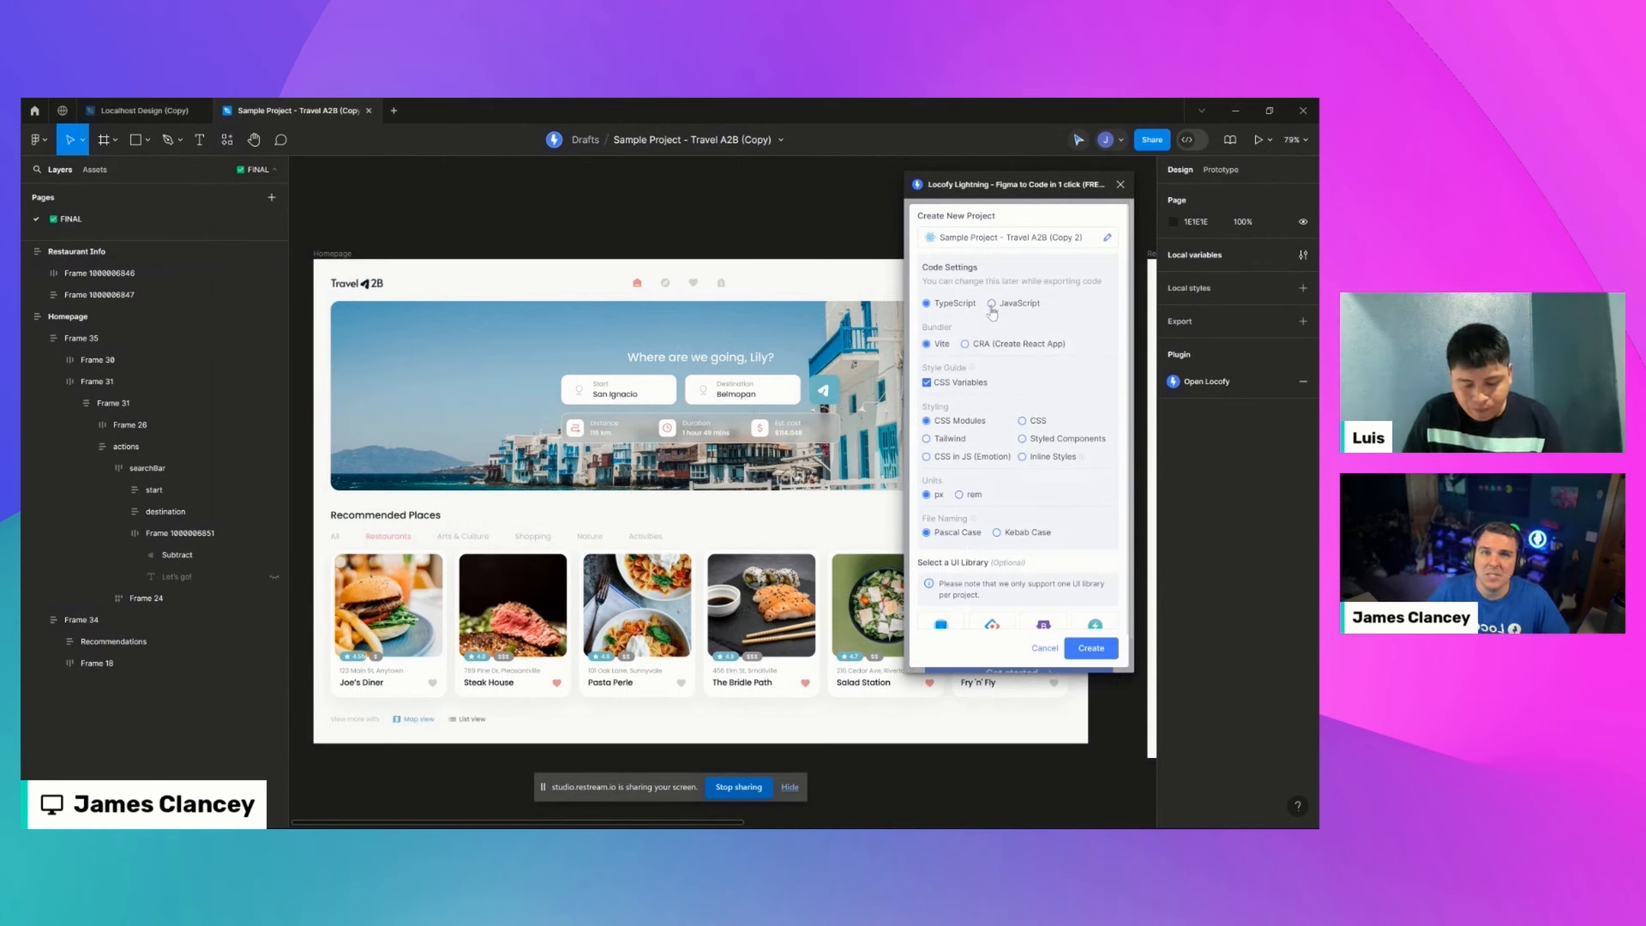
scroll(995, 562, down, 1)
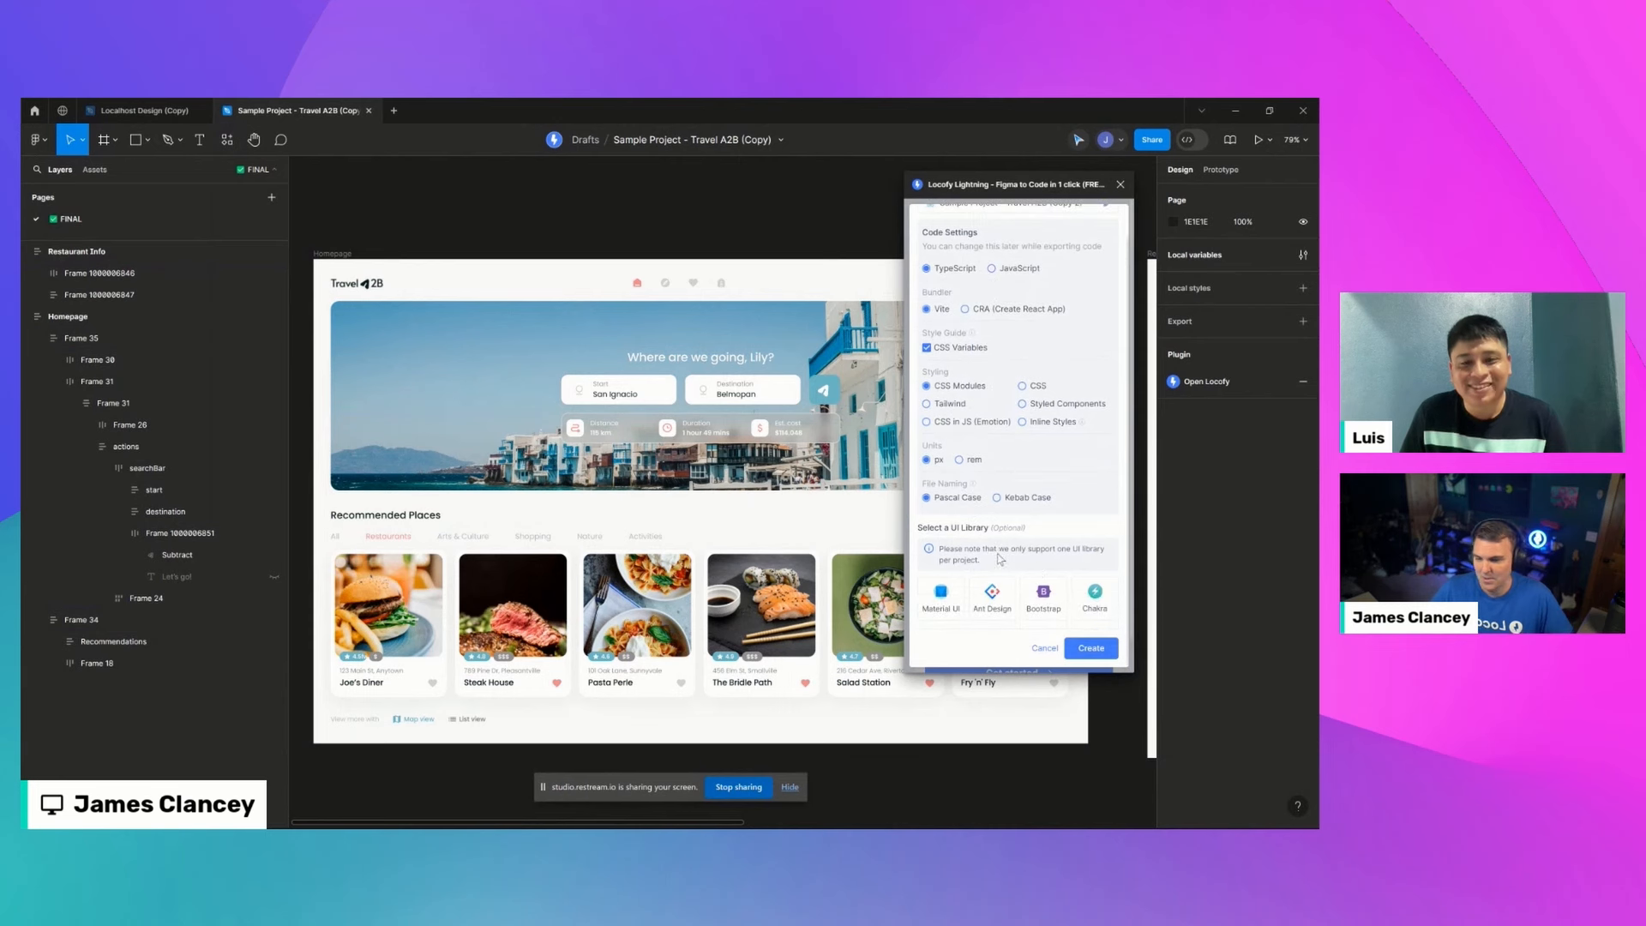
click(1092, 651)
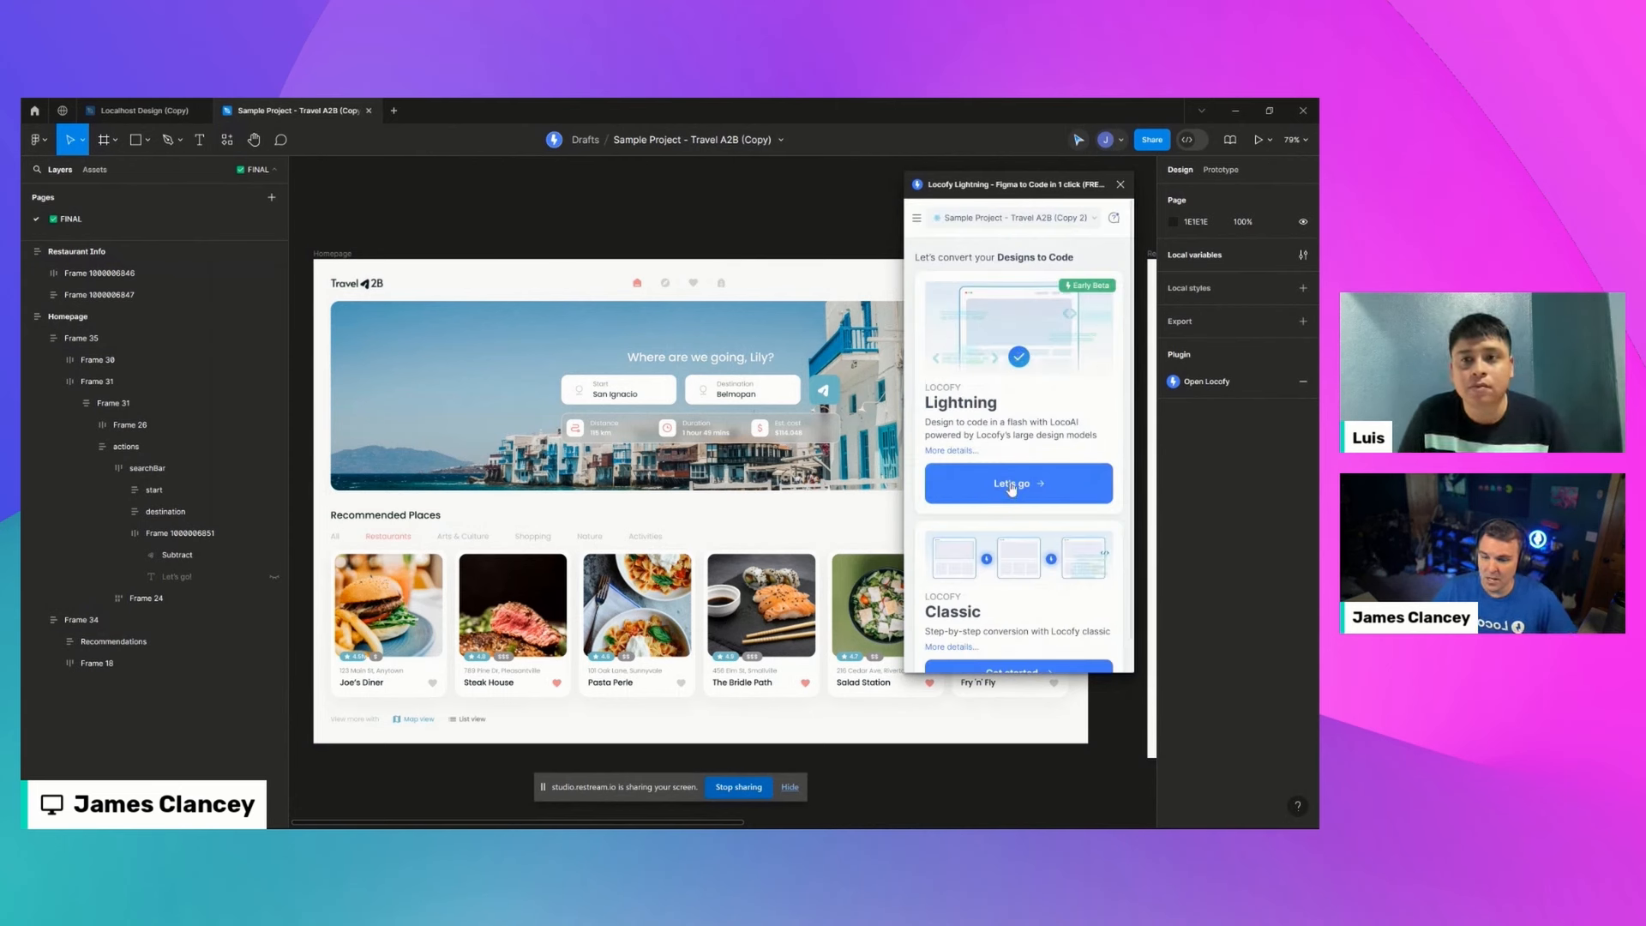
Step: Choose Lightning conversion and select the Homepage and Restaurant Info frames to convert
click(1012, 485)
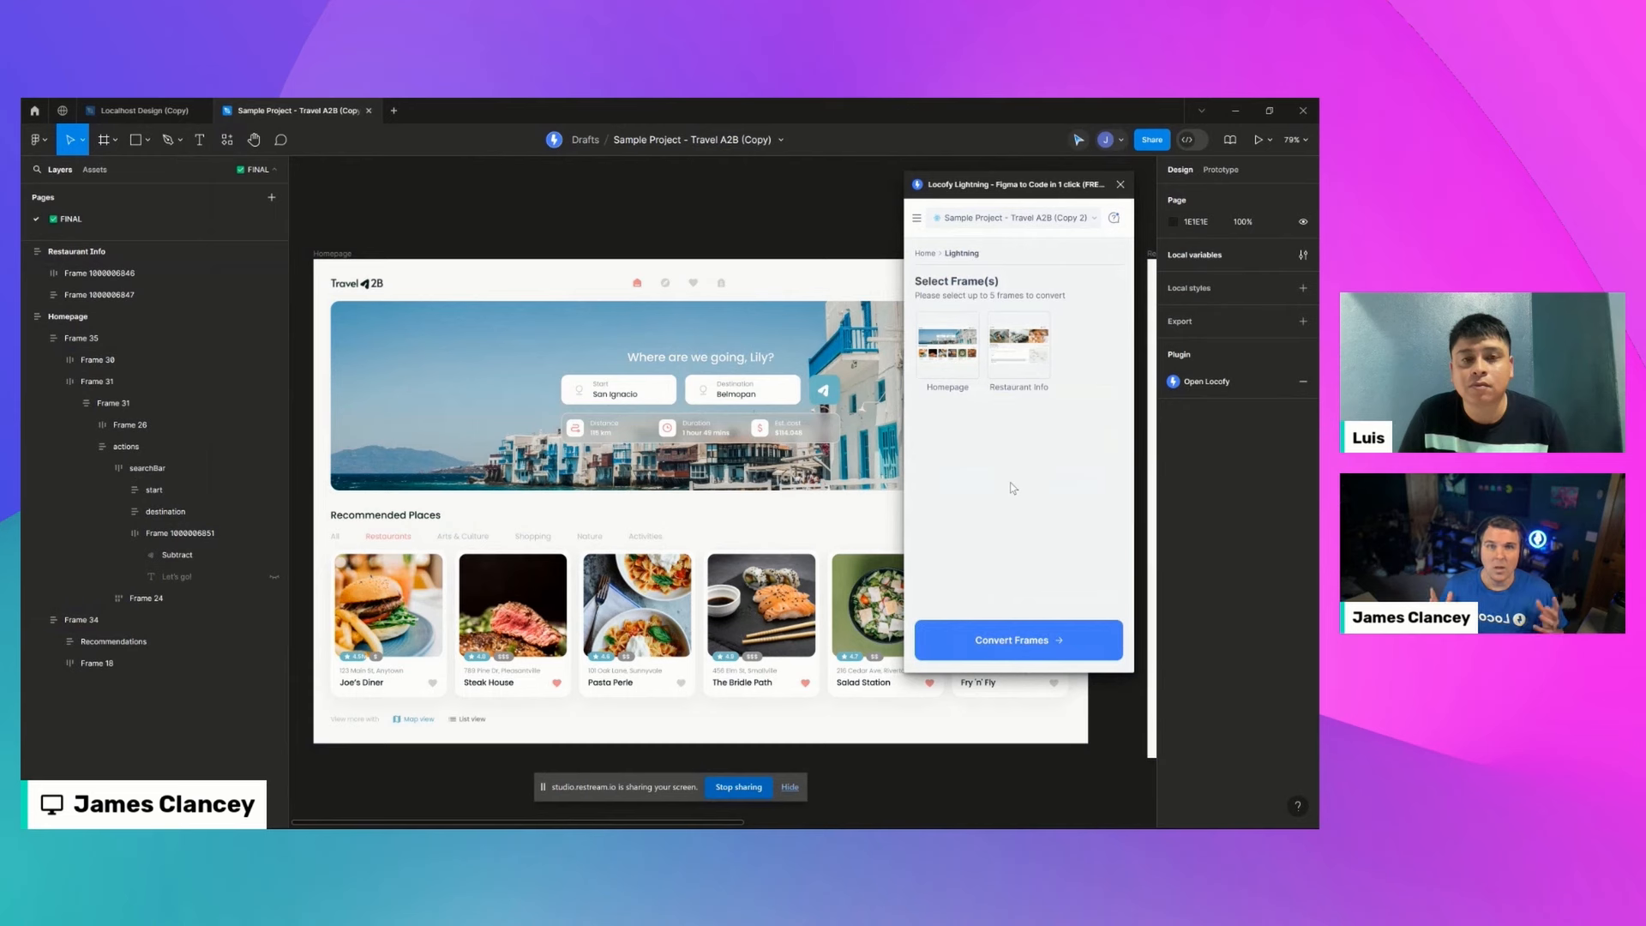
click(947, 345)
click(1018, 344)
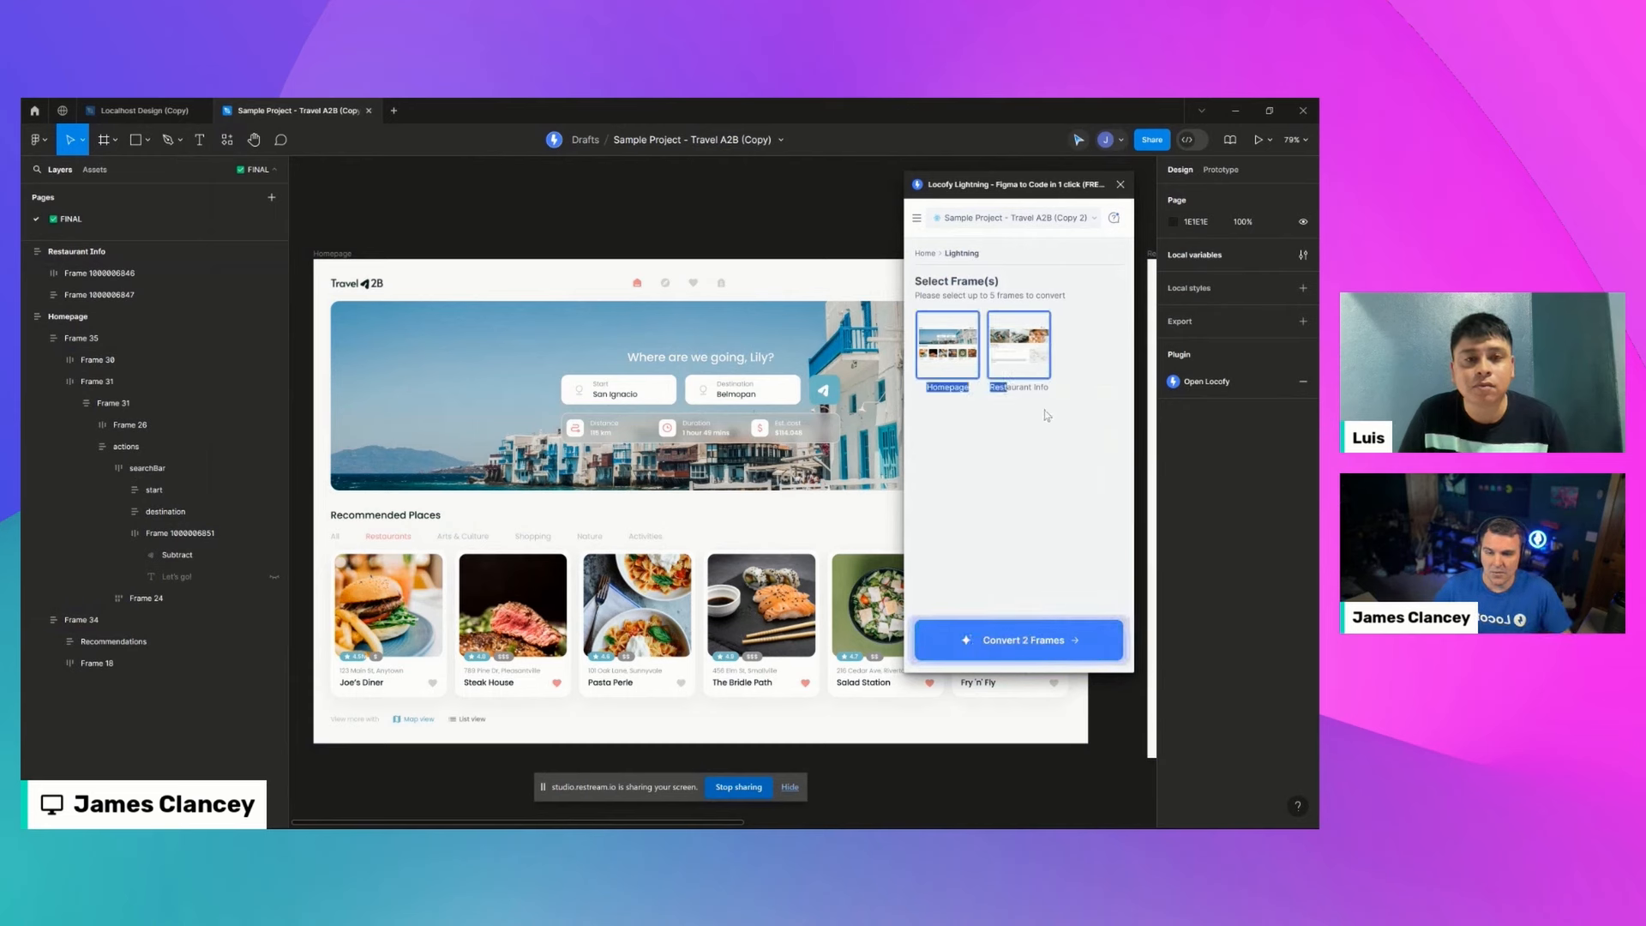
drag(1037, 184, 838, 173)
click(1291, 139)
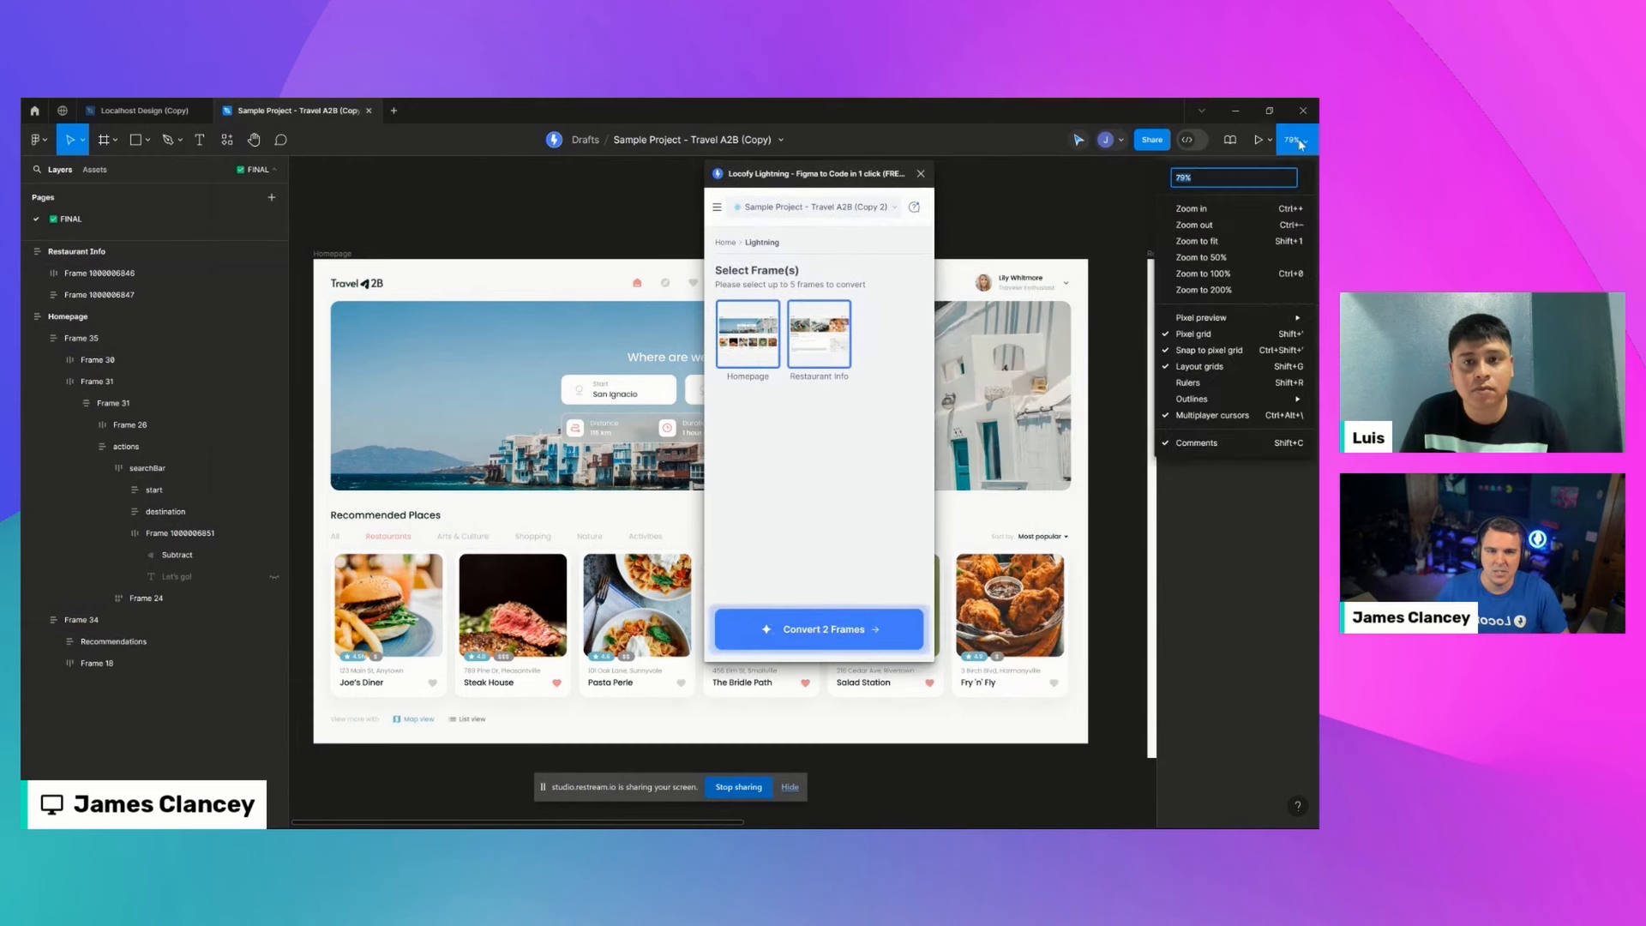
click(1256, 244)
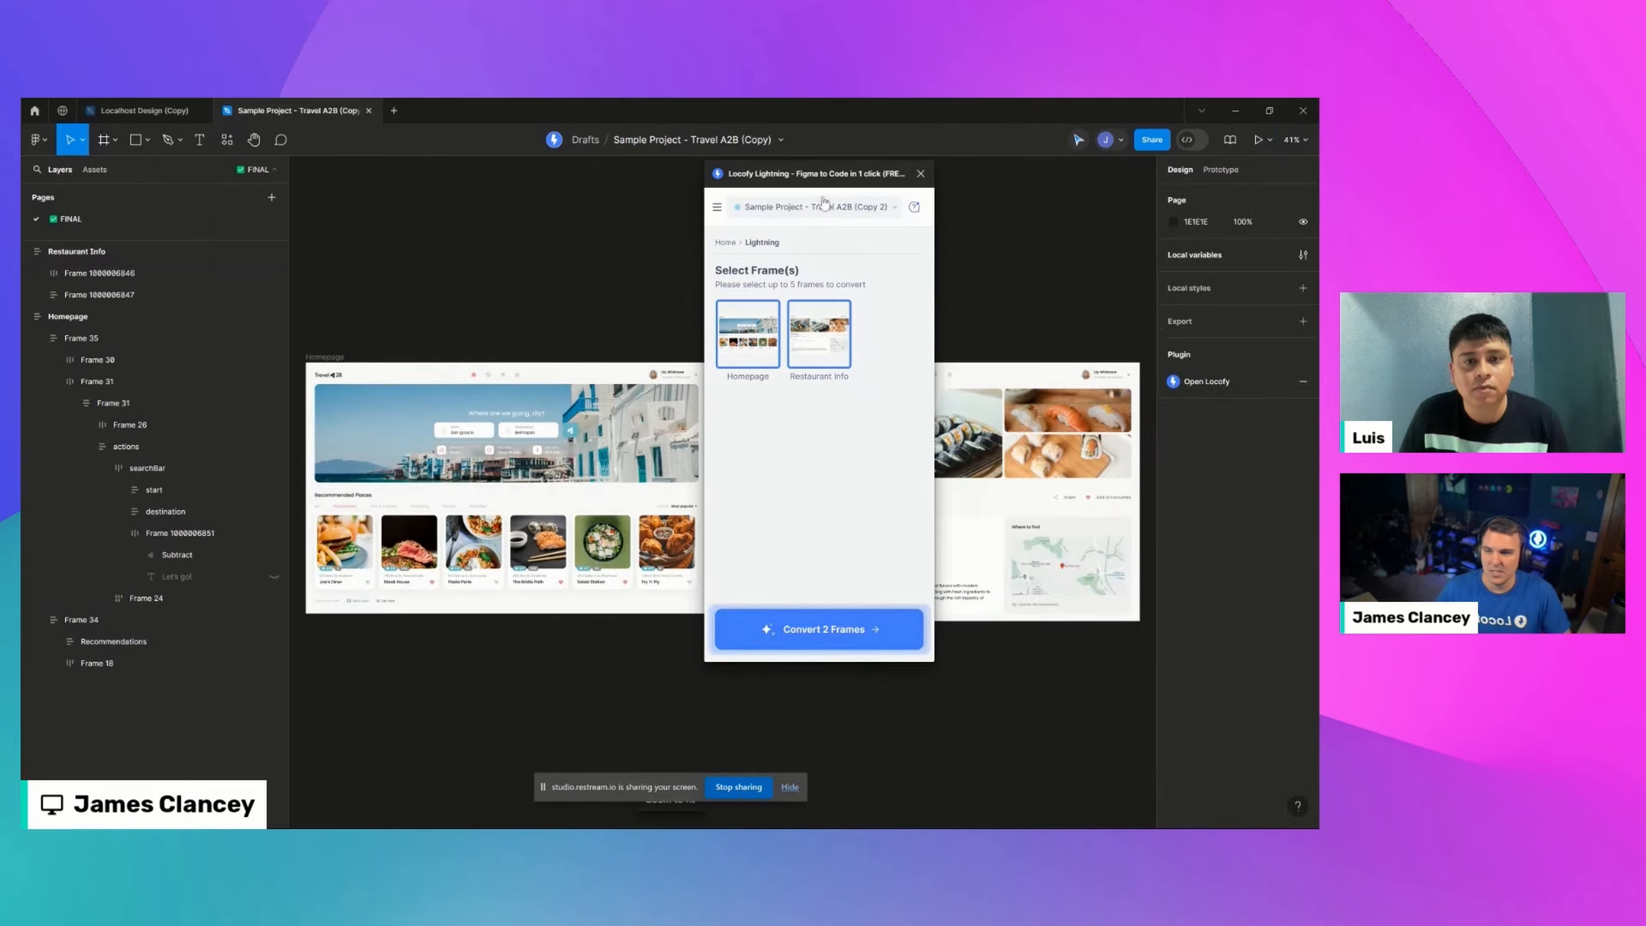
Step: Convert the two selected frames to code and reposition the plugin window so its preview and code are fully in view
drag(787, 183, 912, 248)
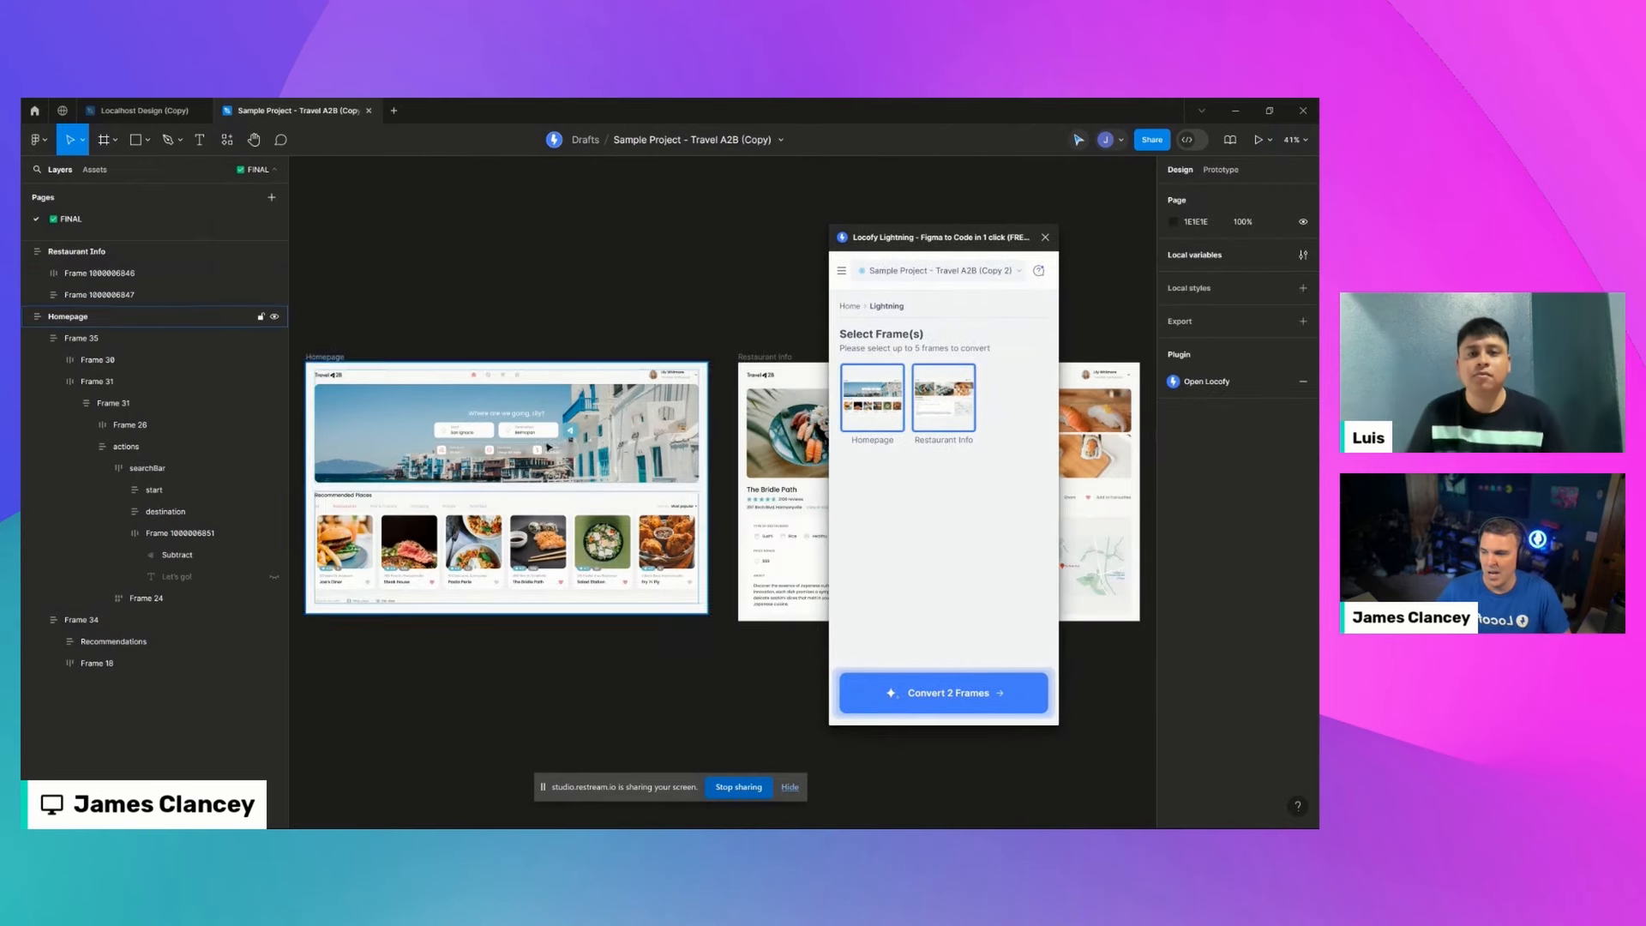
click(962, 712)
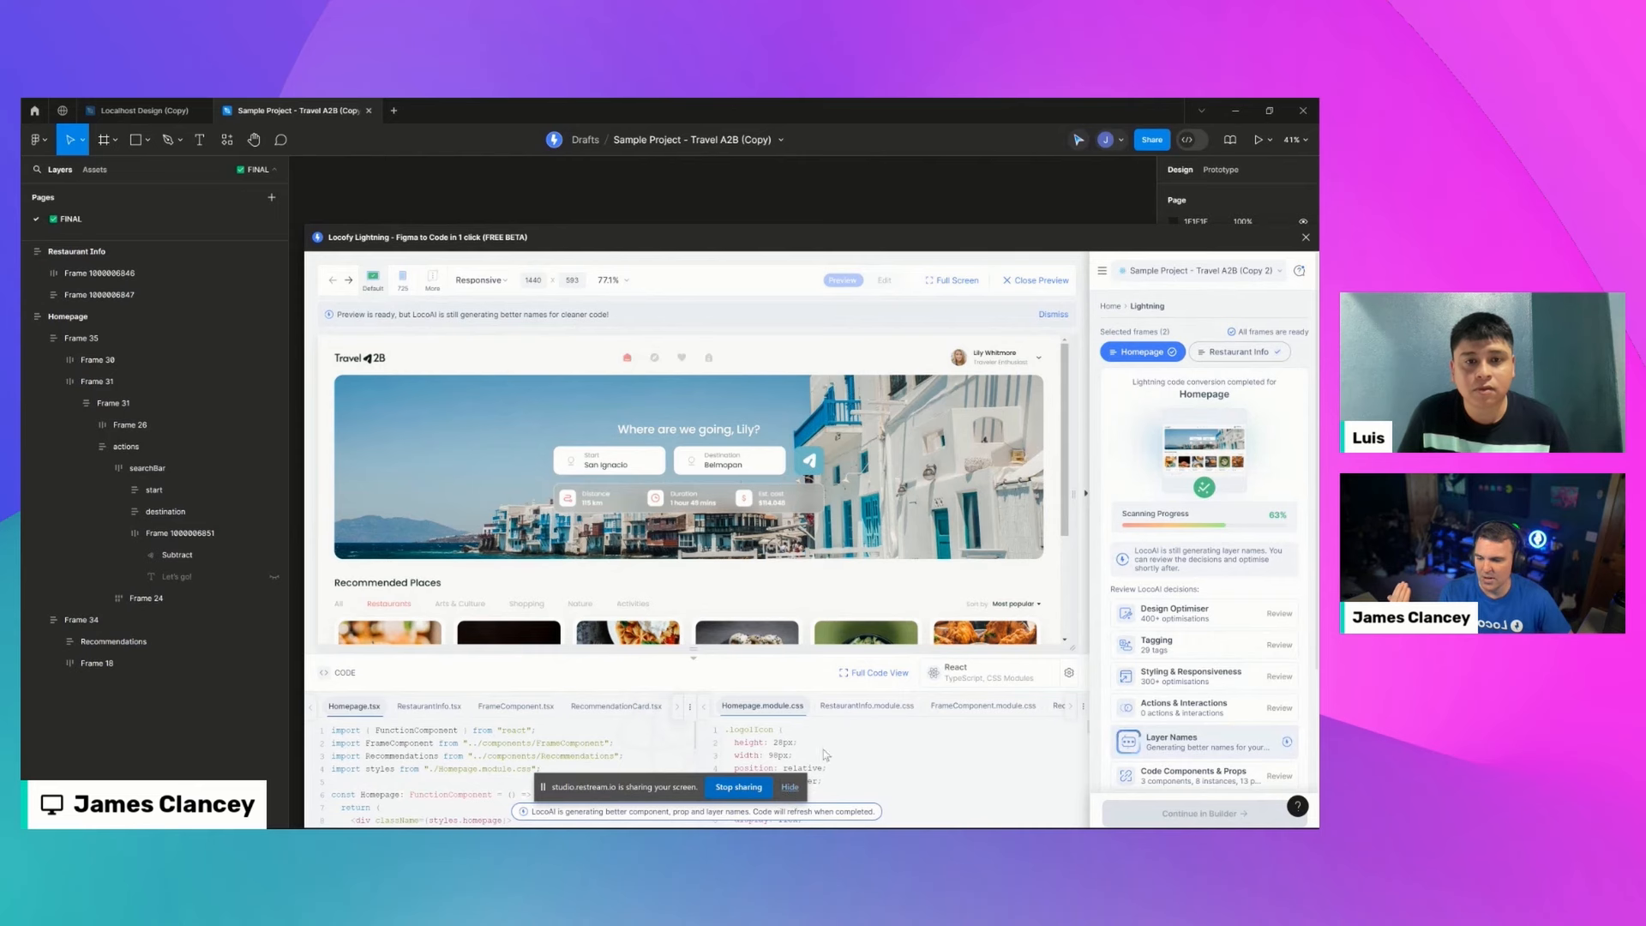
drag(791, 244, 686, 175)
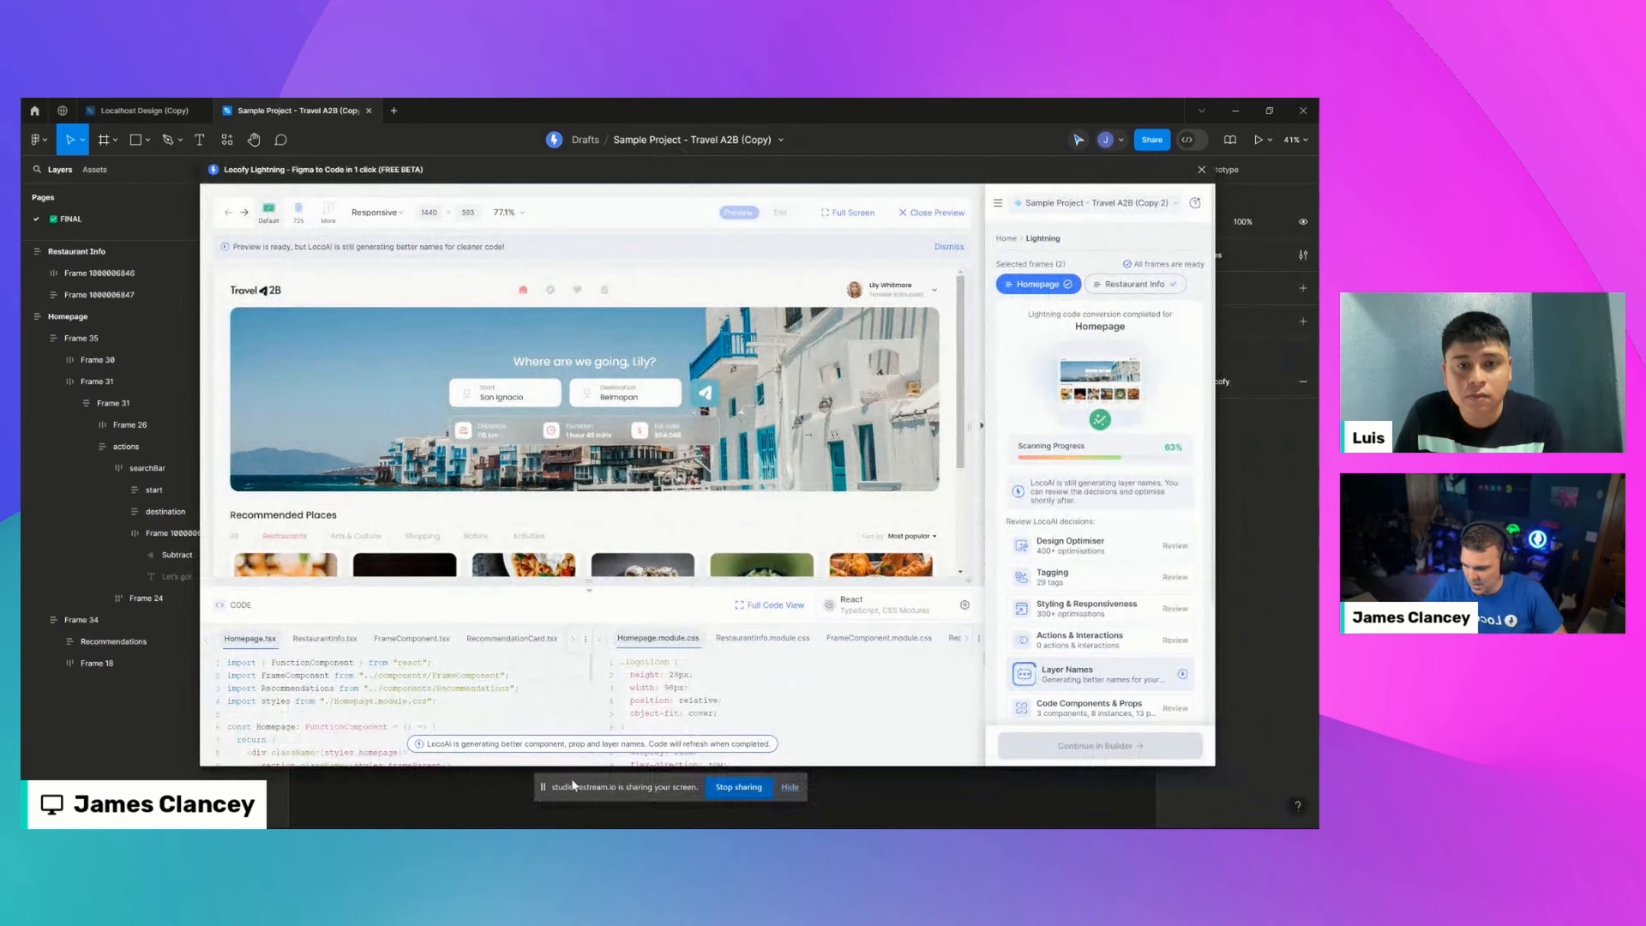
drag(573, 785, 823, 826)
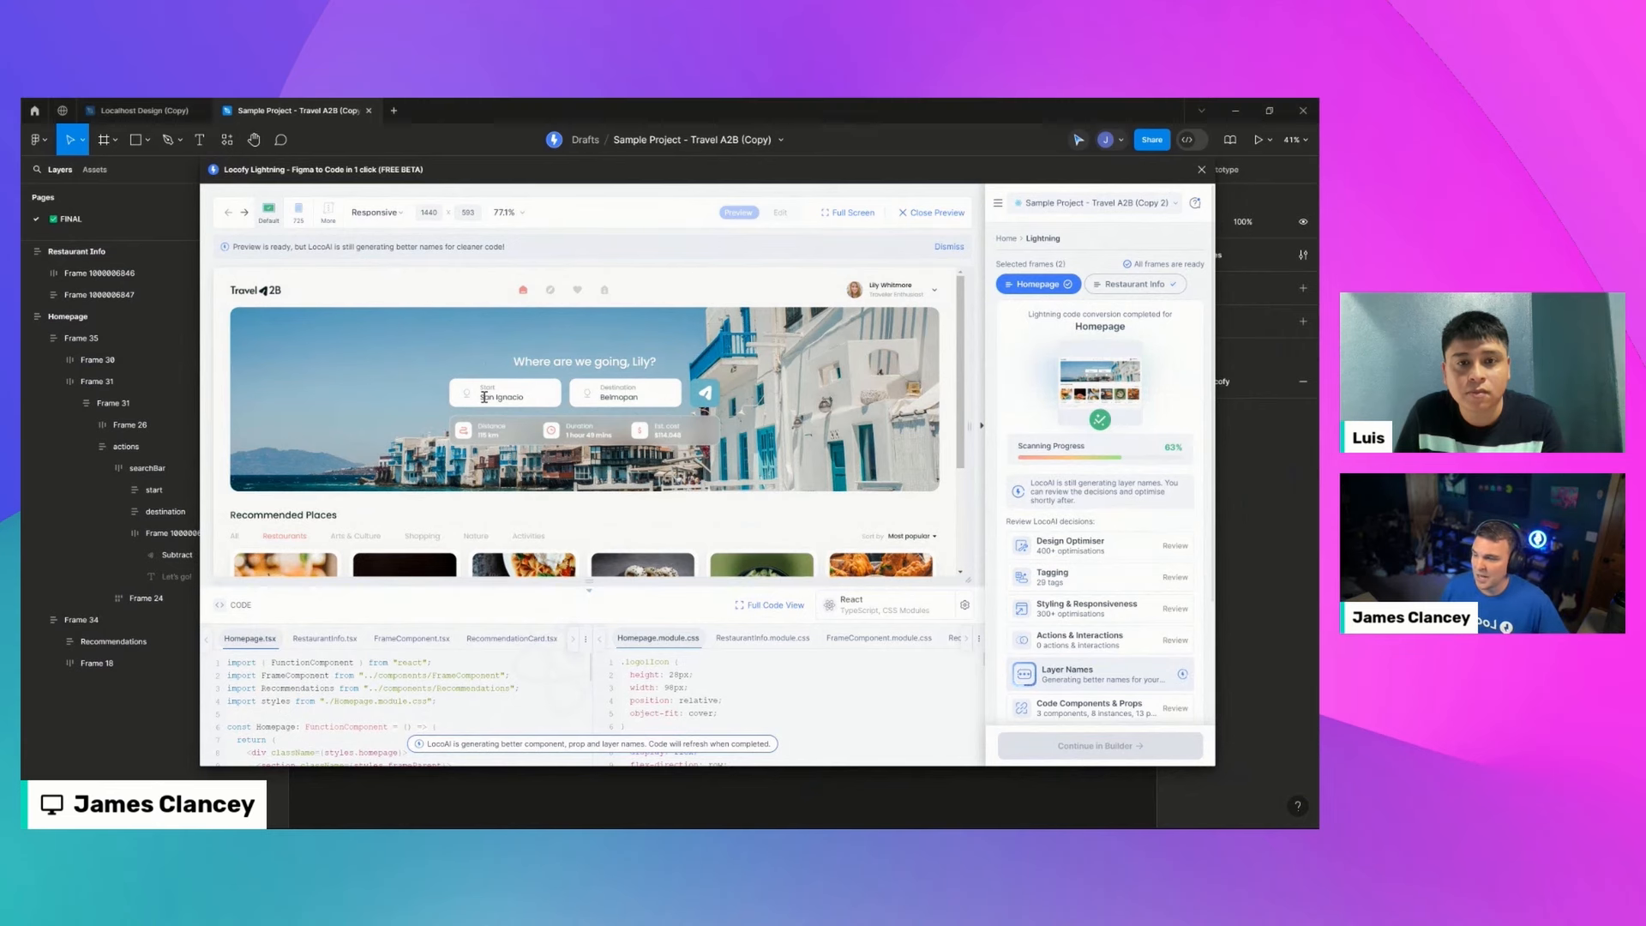
Step: Check the Homepage preview's responsiveness by narrowing it to mobile width and widening it to 1171 px, and look over the LocoAI decisions
drag(969, 423, 698, 420)
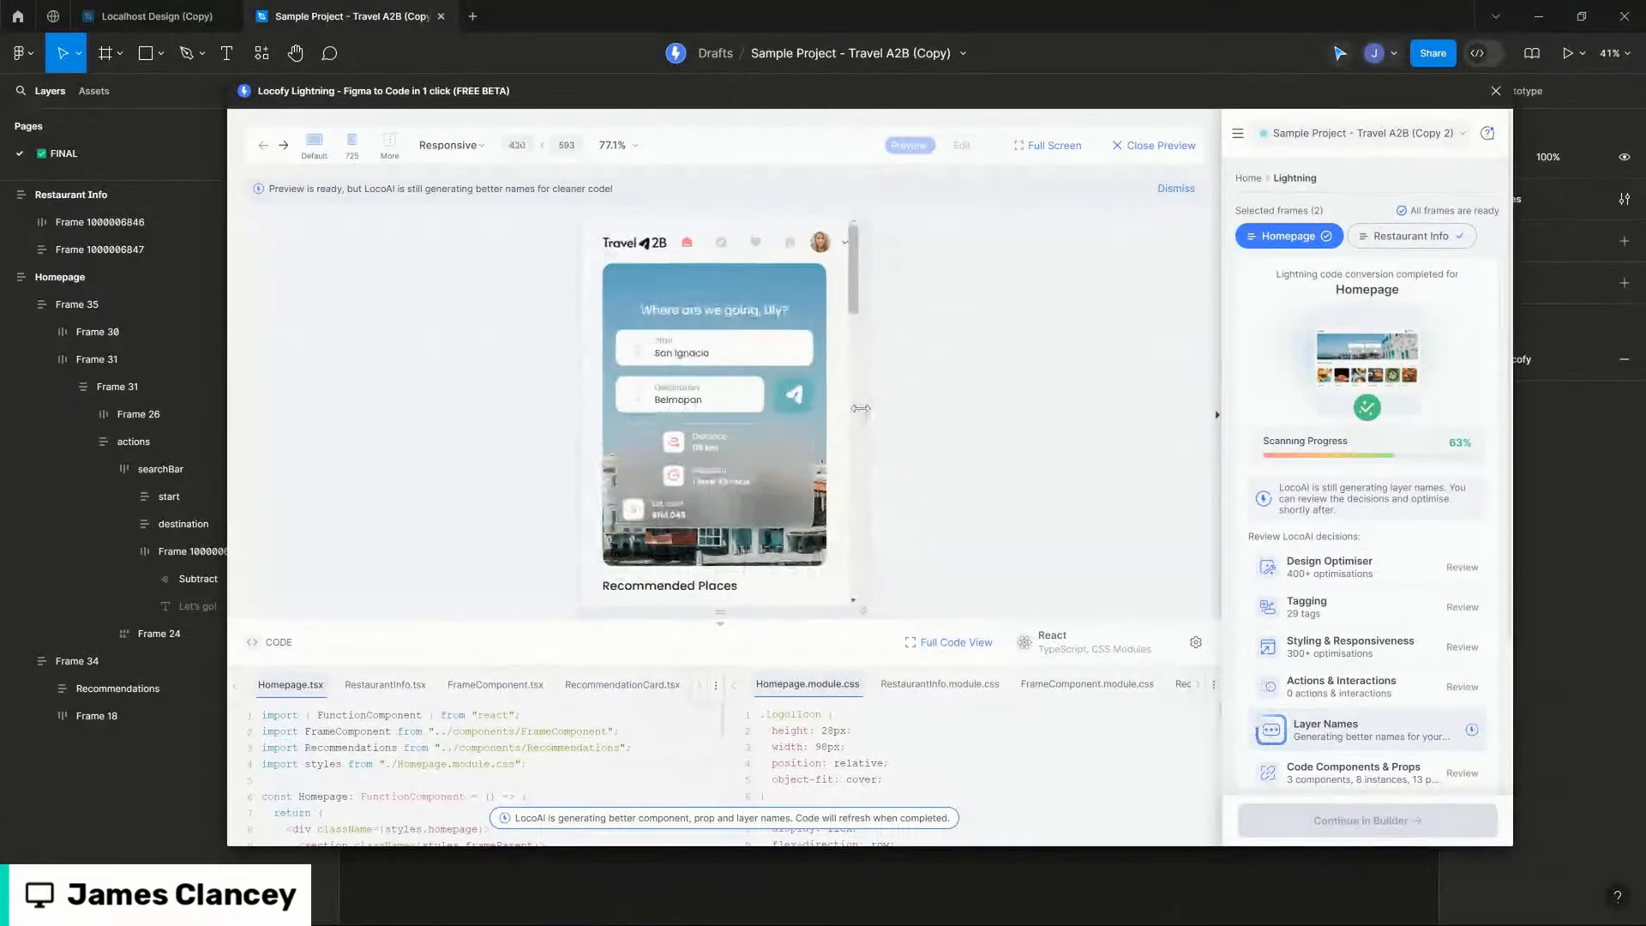
drag(860, 408, 1113, 393)
scroll(958, 410, down, 5)
scroll(952, 393, up, 7)
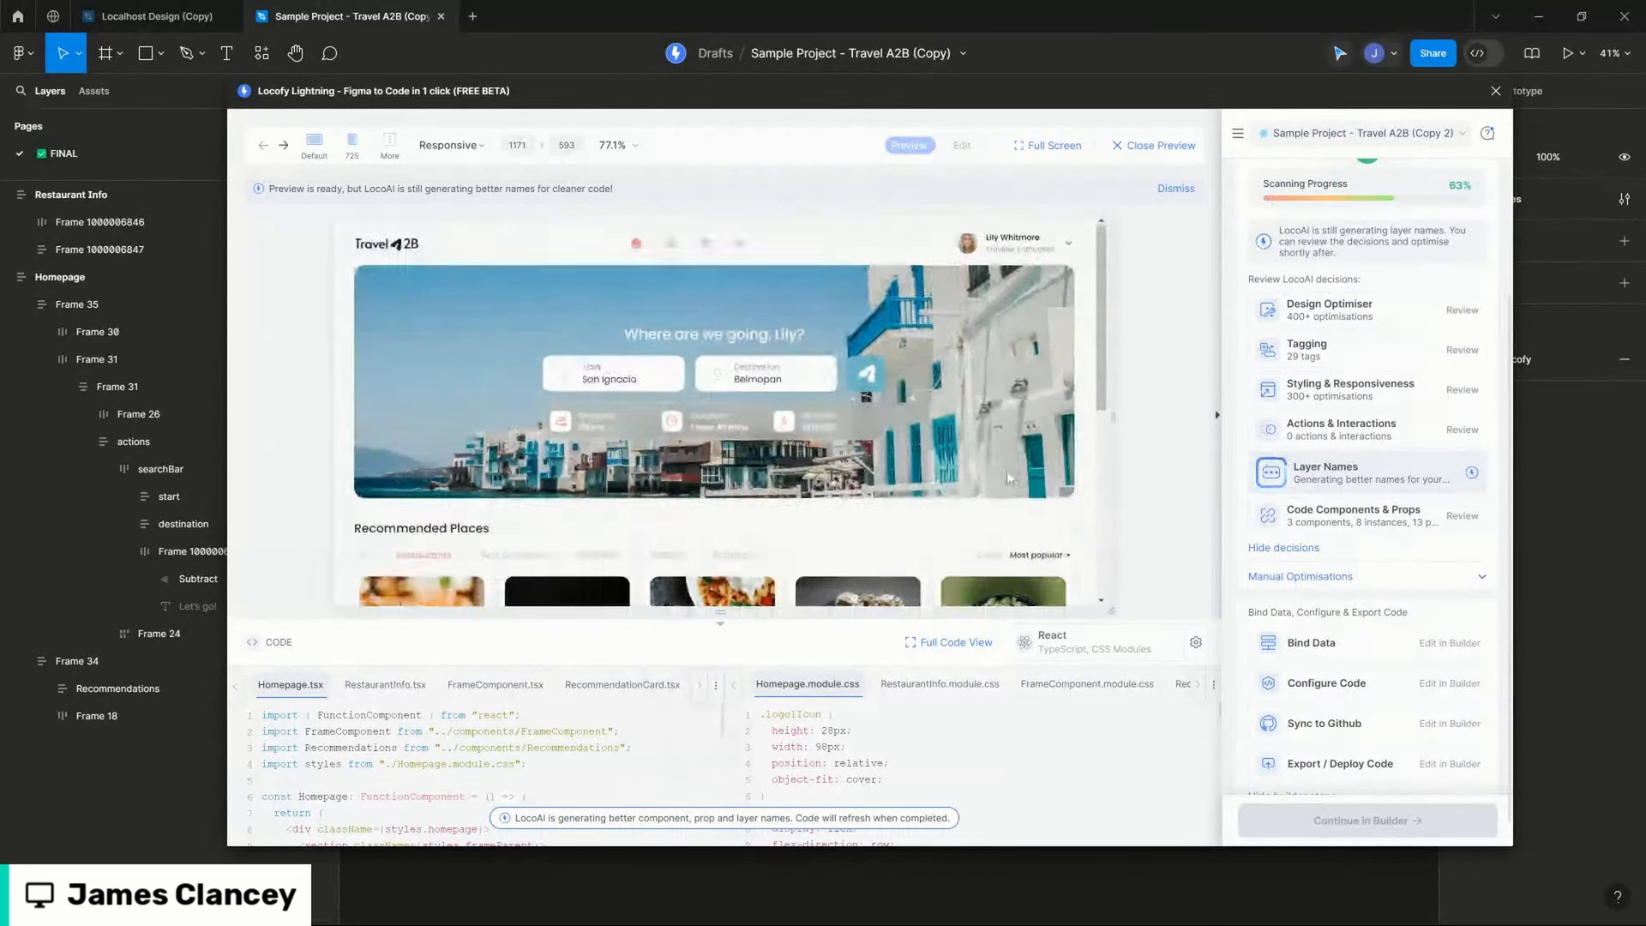
double_click(619, 381)
click(931, 146)
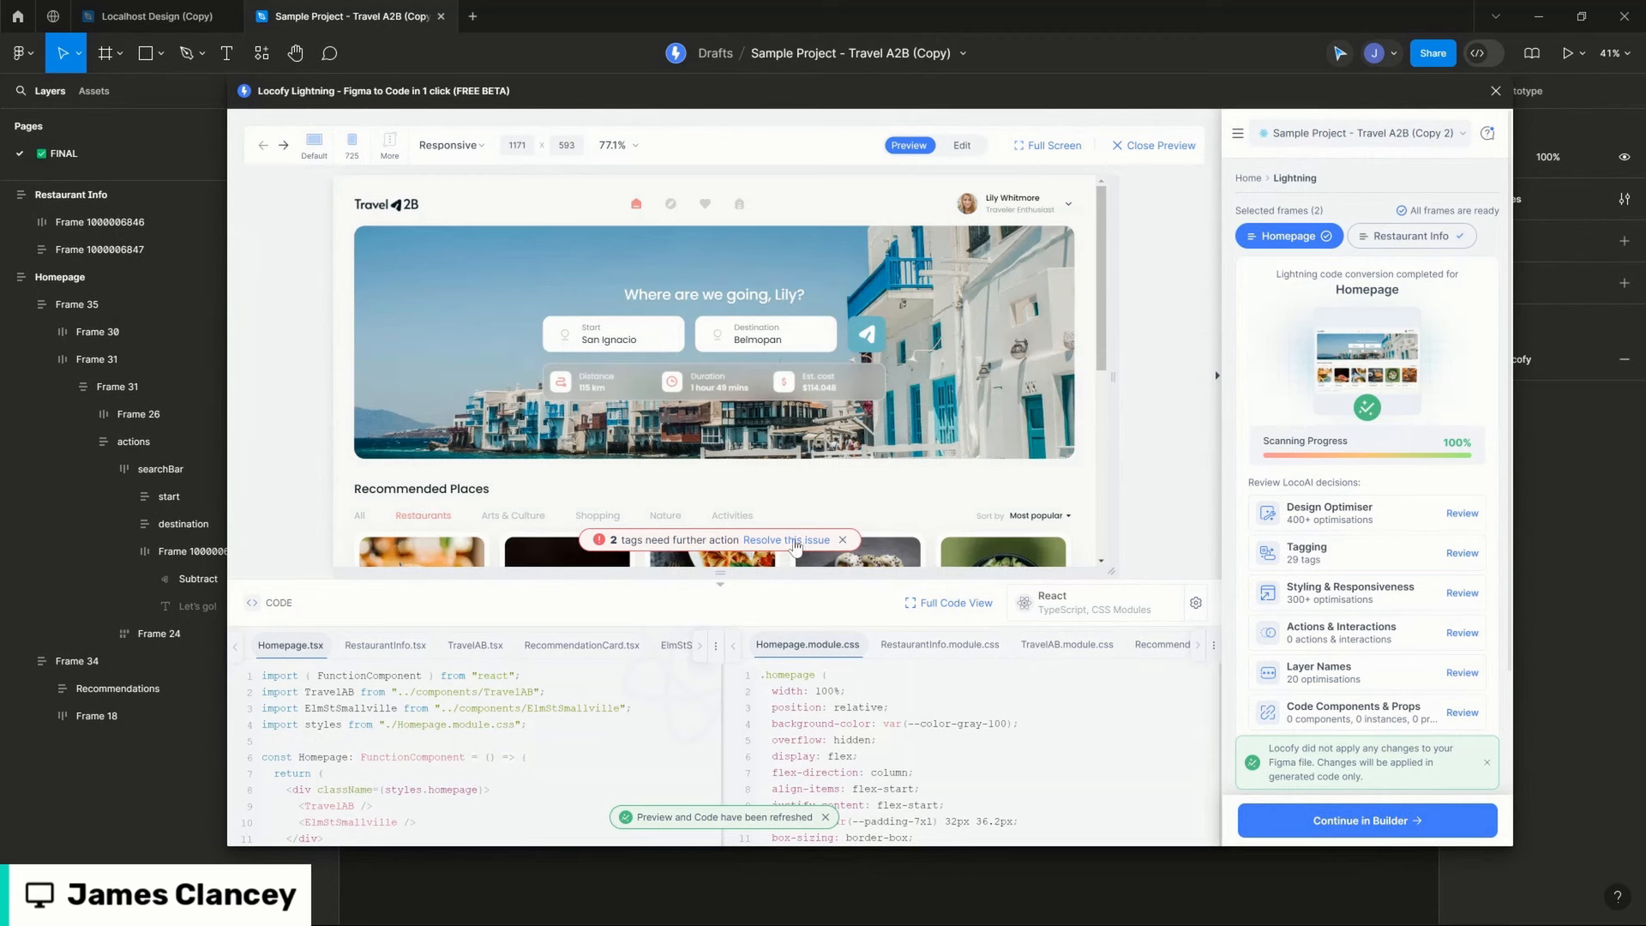
Step: Dismiss the tag warning and inspect the generated code behind the San Ignacio start text and the paper-plane icon
click(841, 540)
click(623, 339)
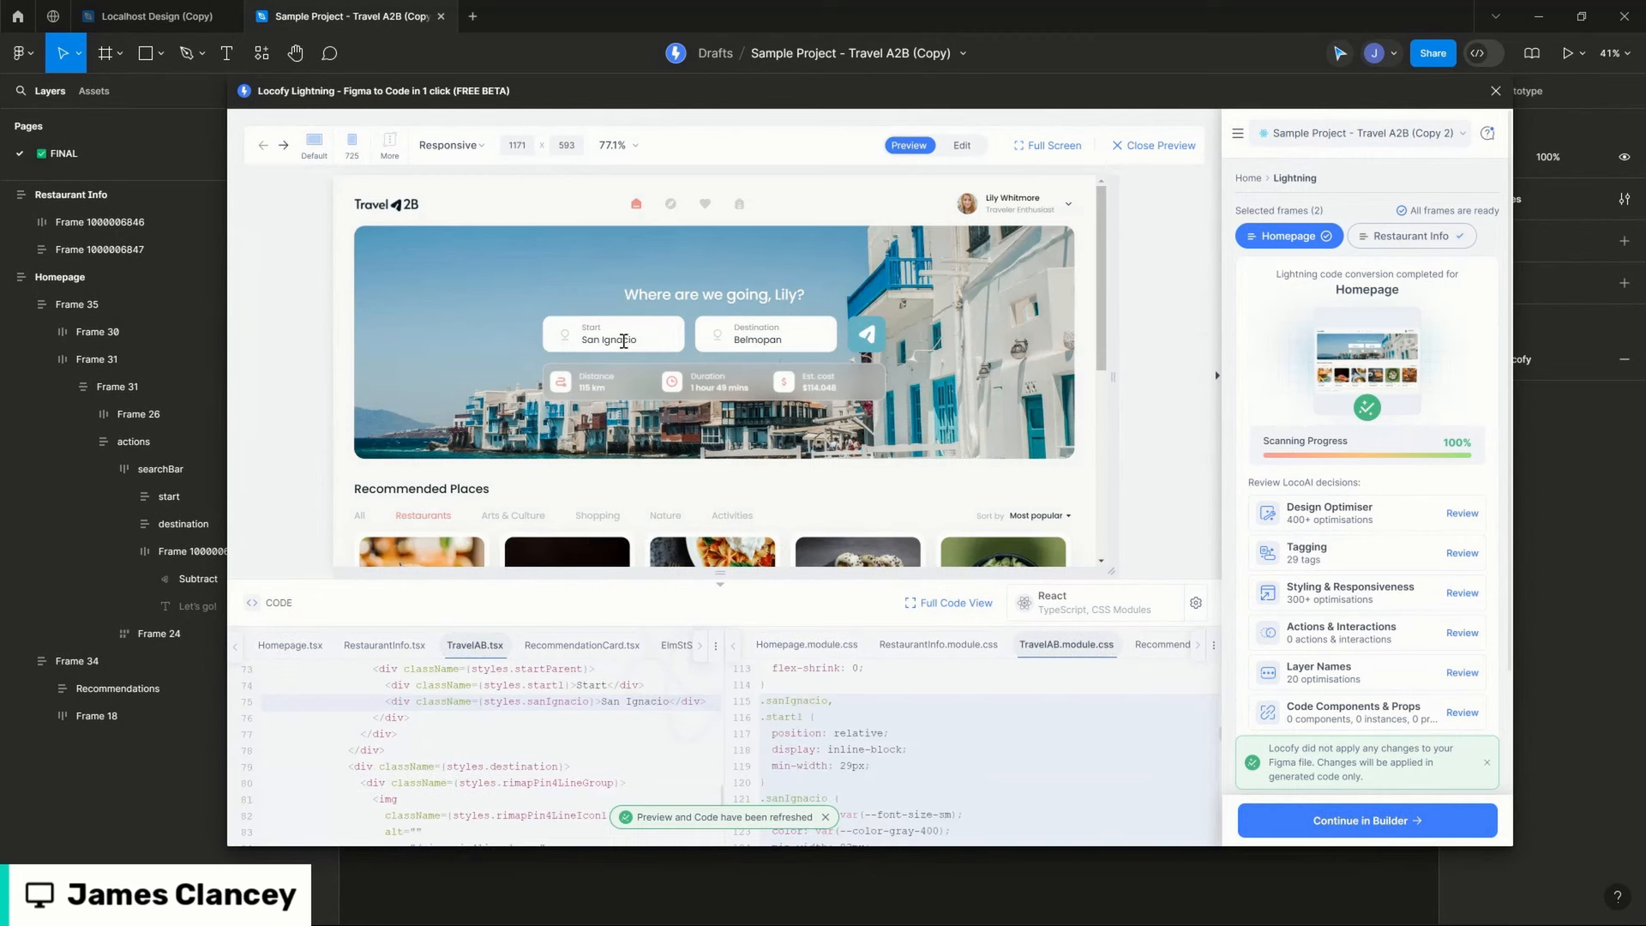
double_click(594, 340)
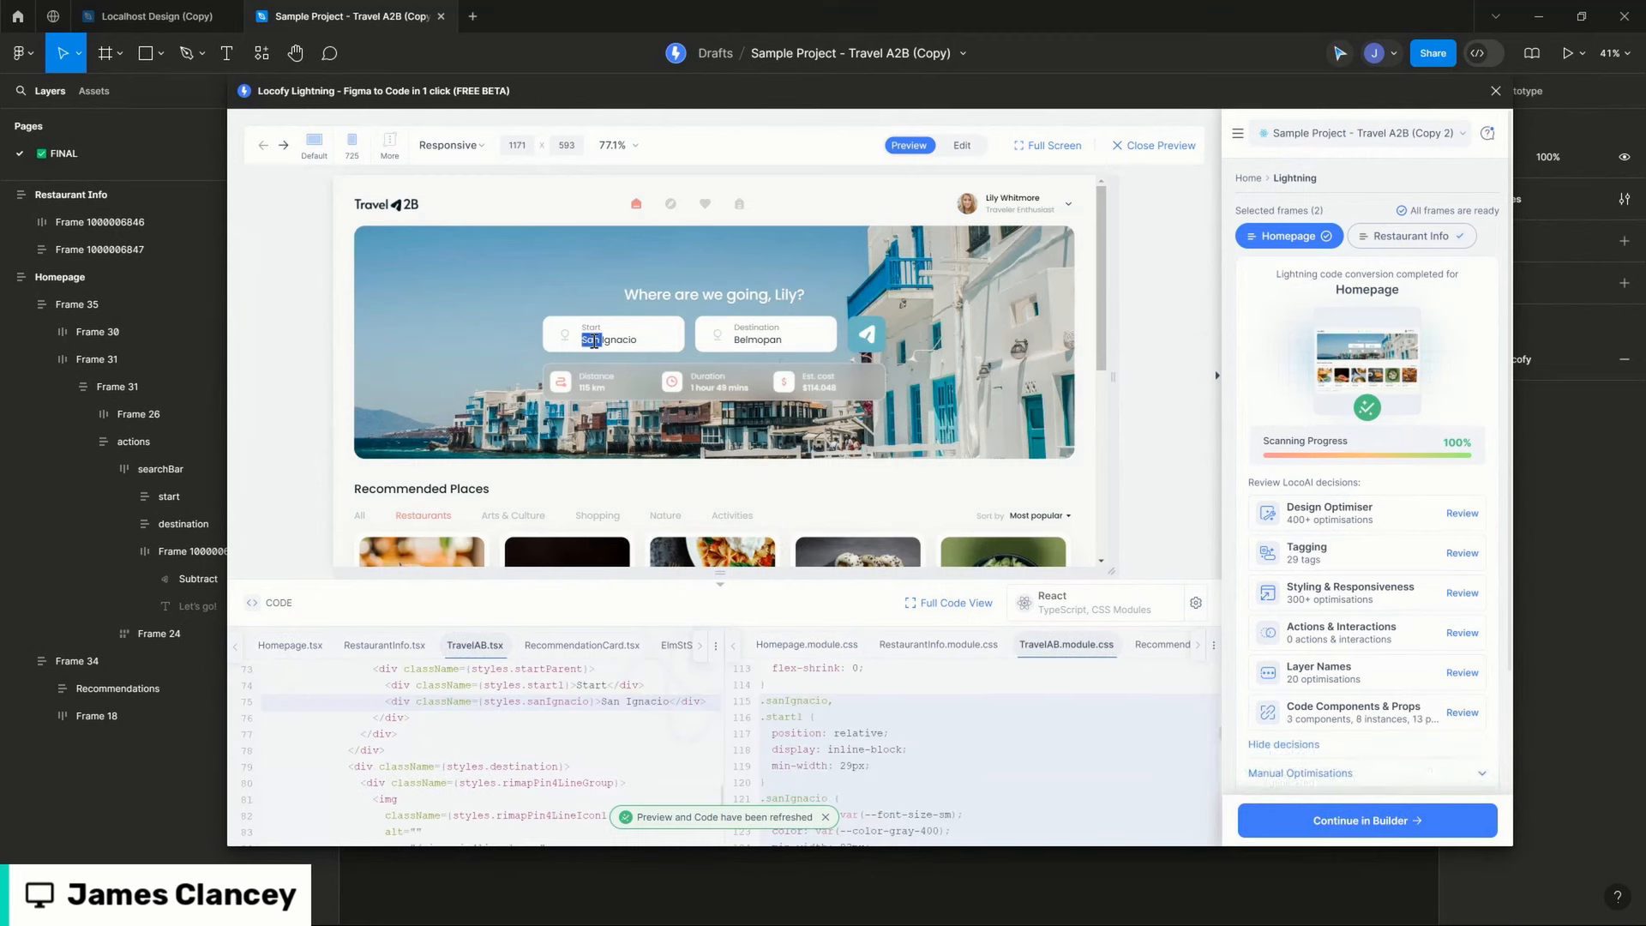
click(623, 343)
click(868, 337)
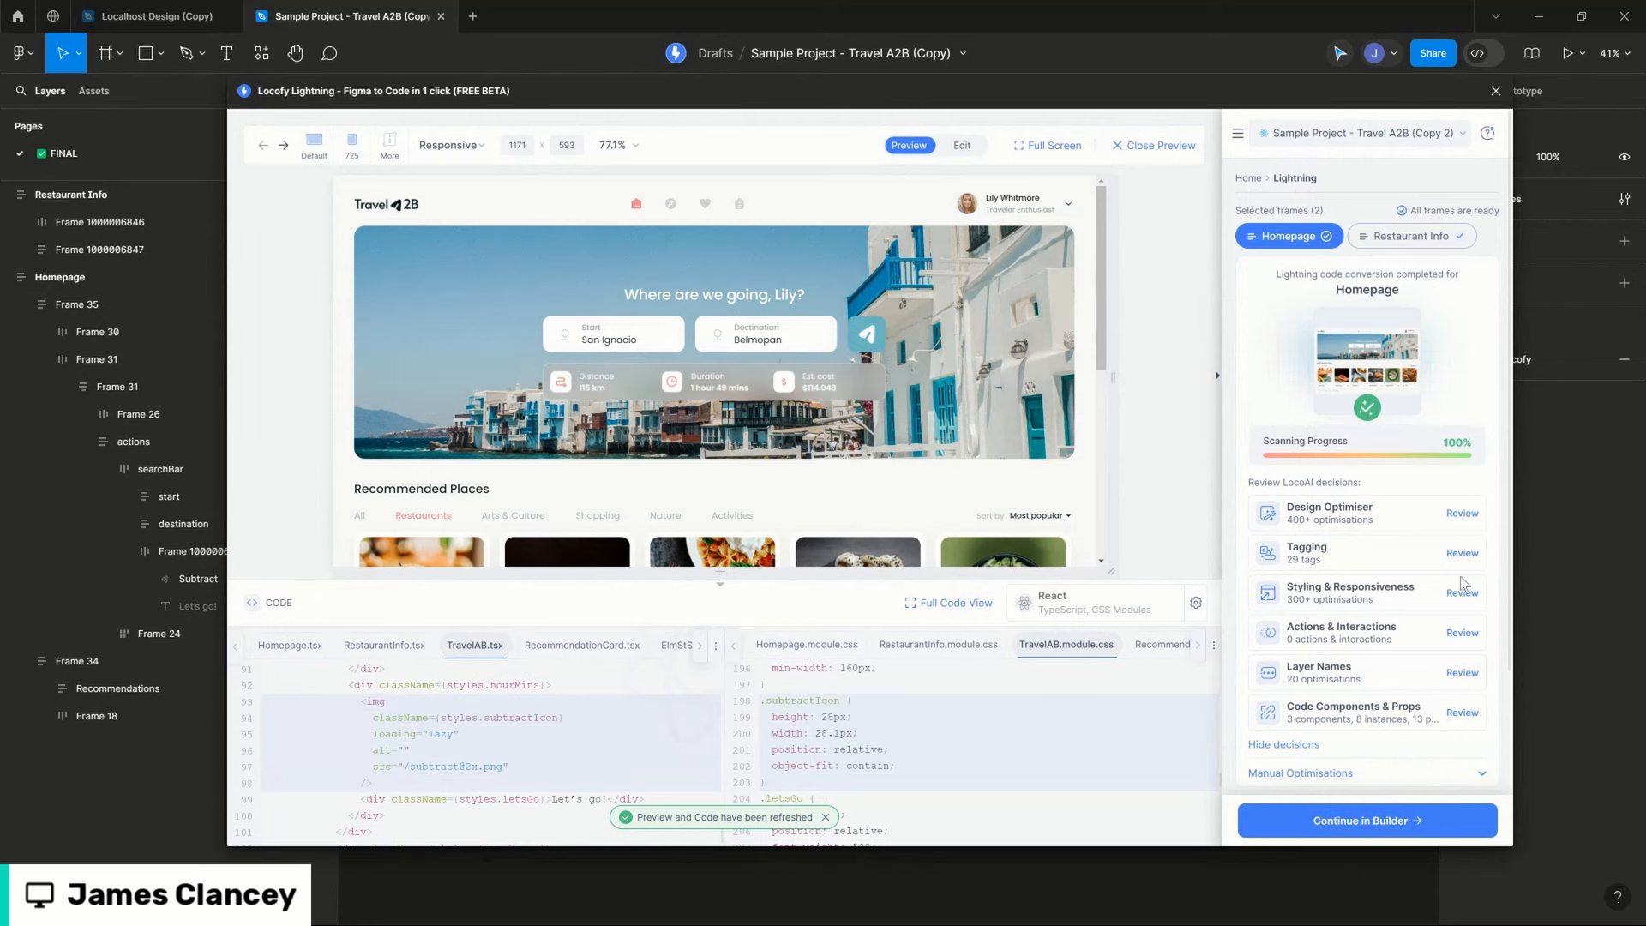
Step: Switch the preview to edit mode, select the paper-plane button's Hour Mins layer and review its generated code
click(962, 146)
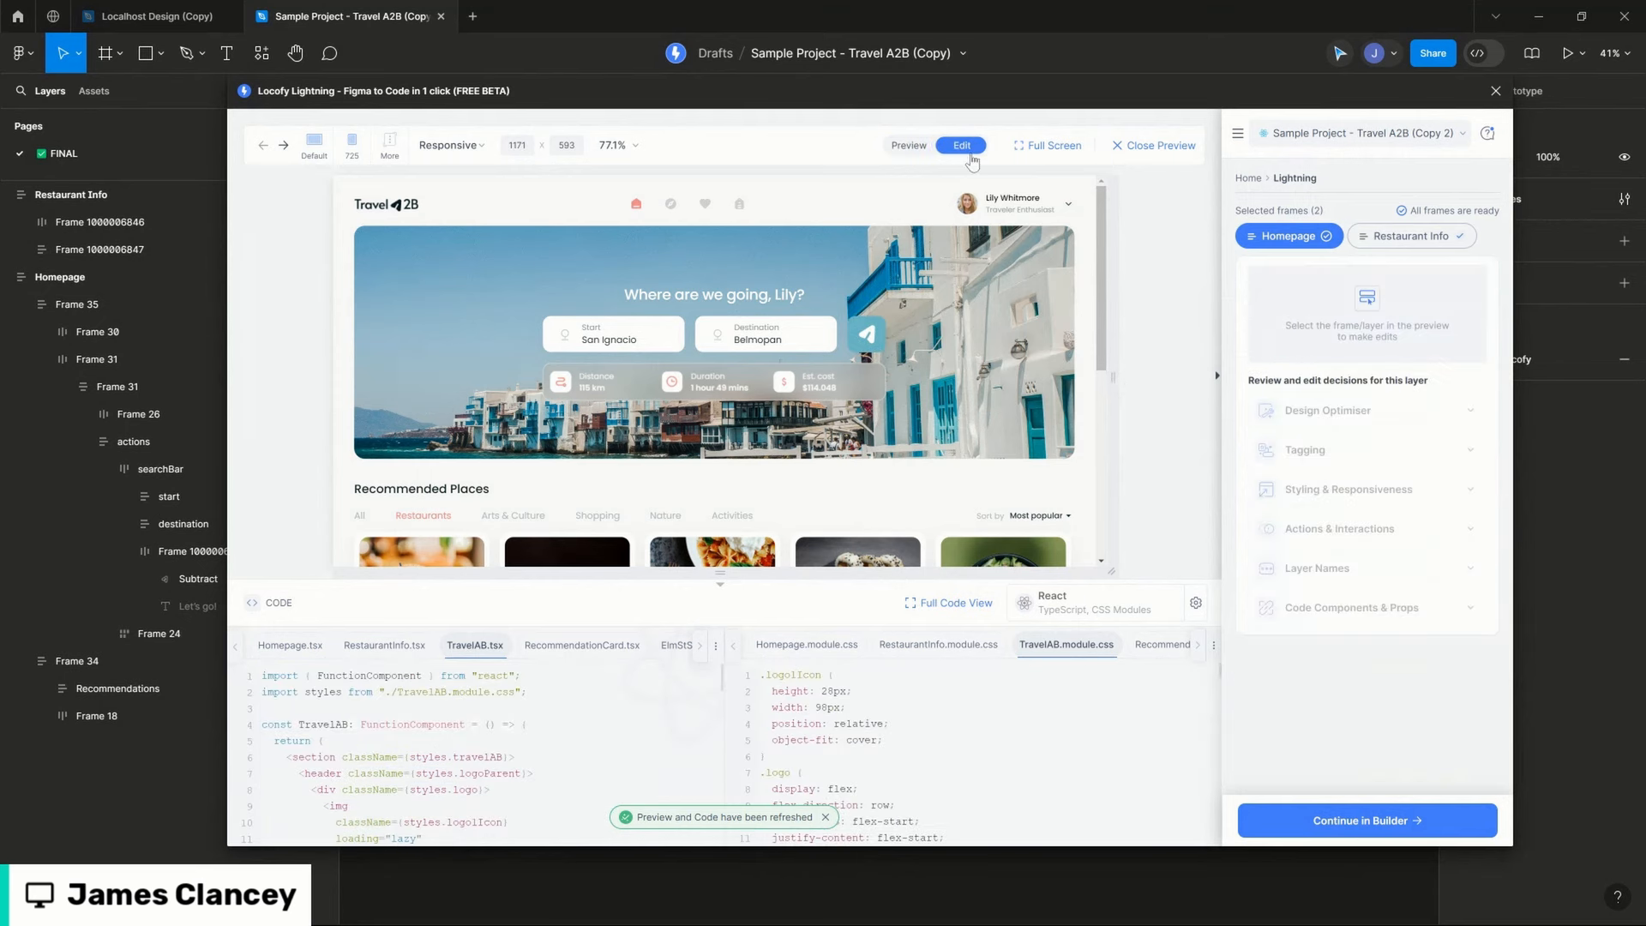
click(868, 335)
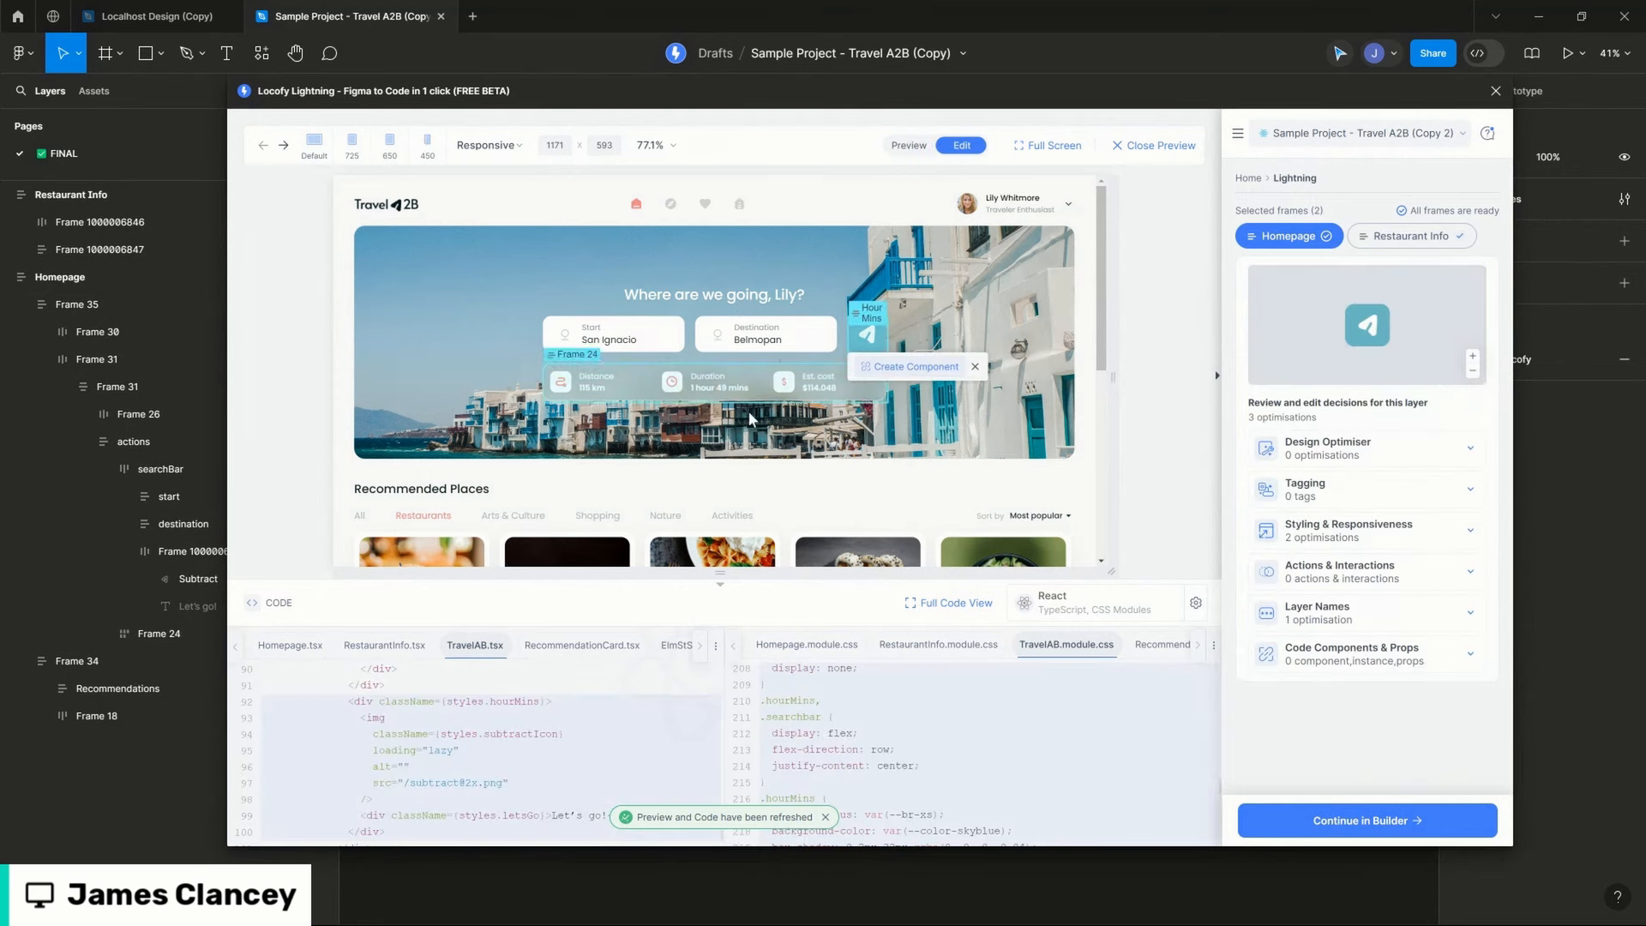
scroll(366, 693, down, 2)
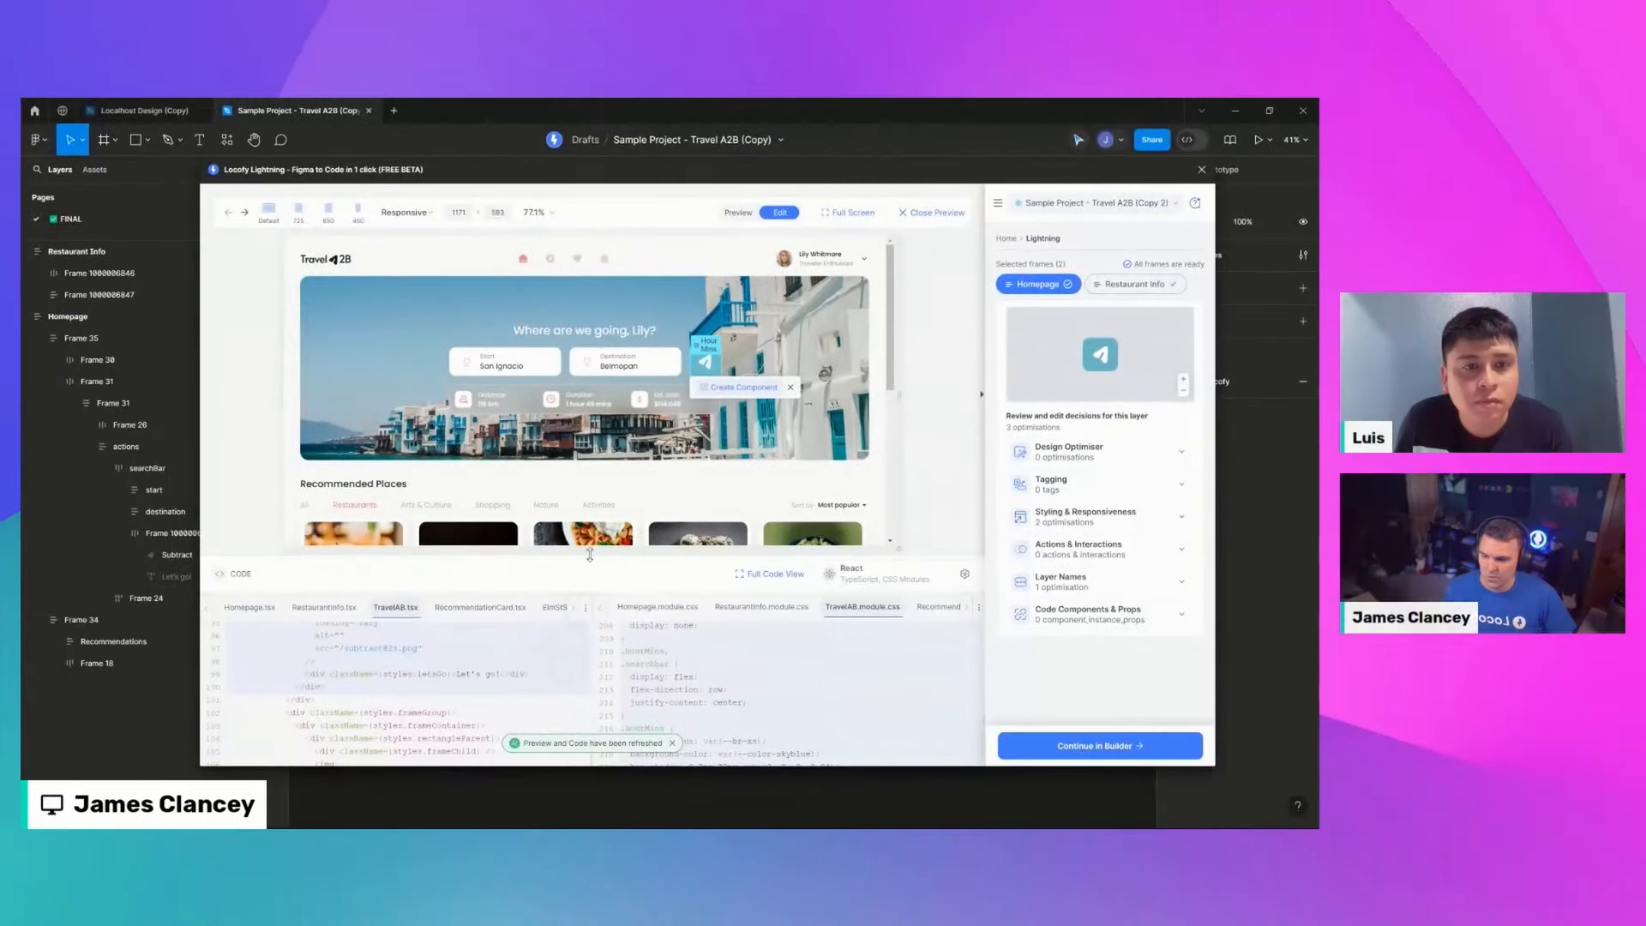
drag(732, 574, 736, 299)
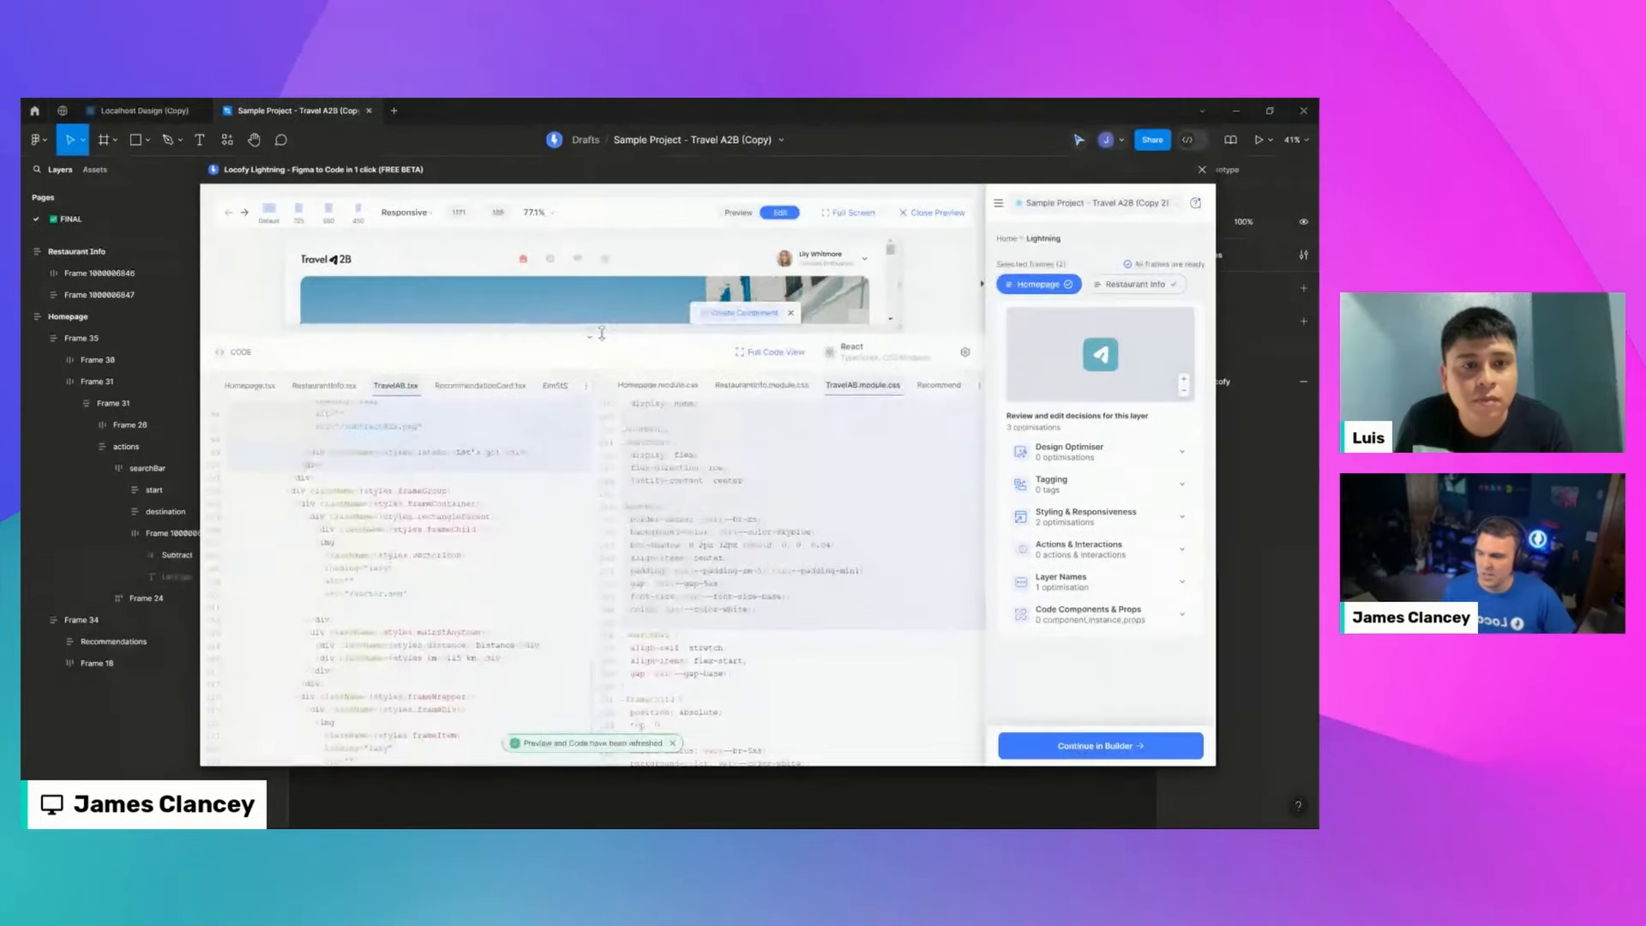
scroll(460, 522, up, 4)
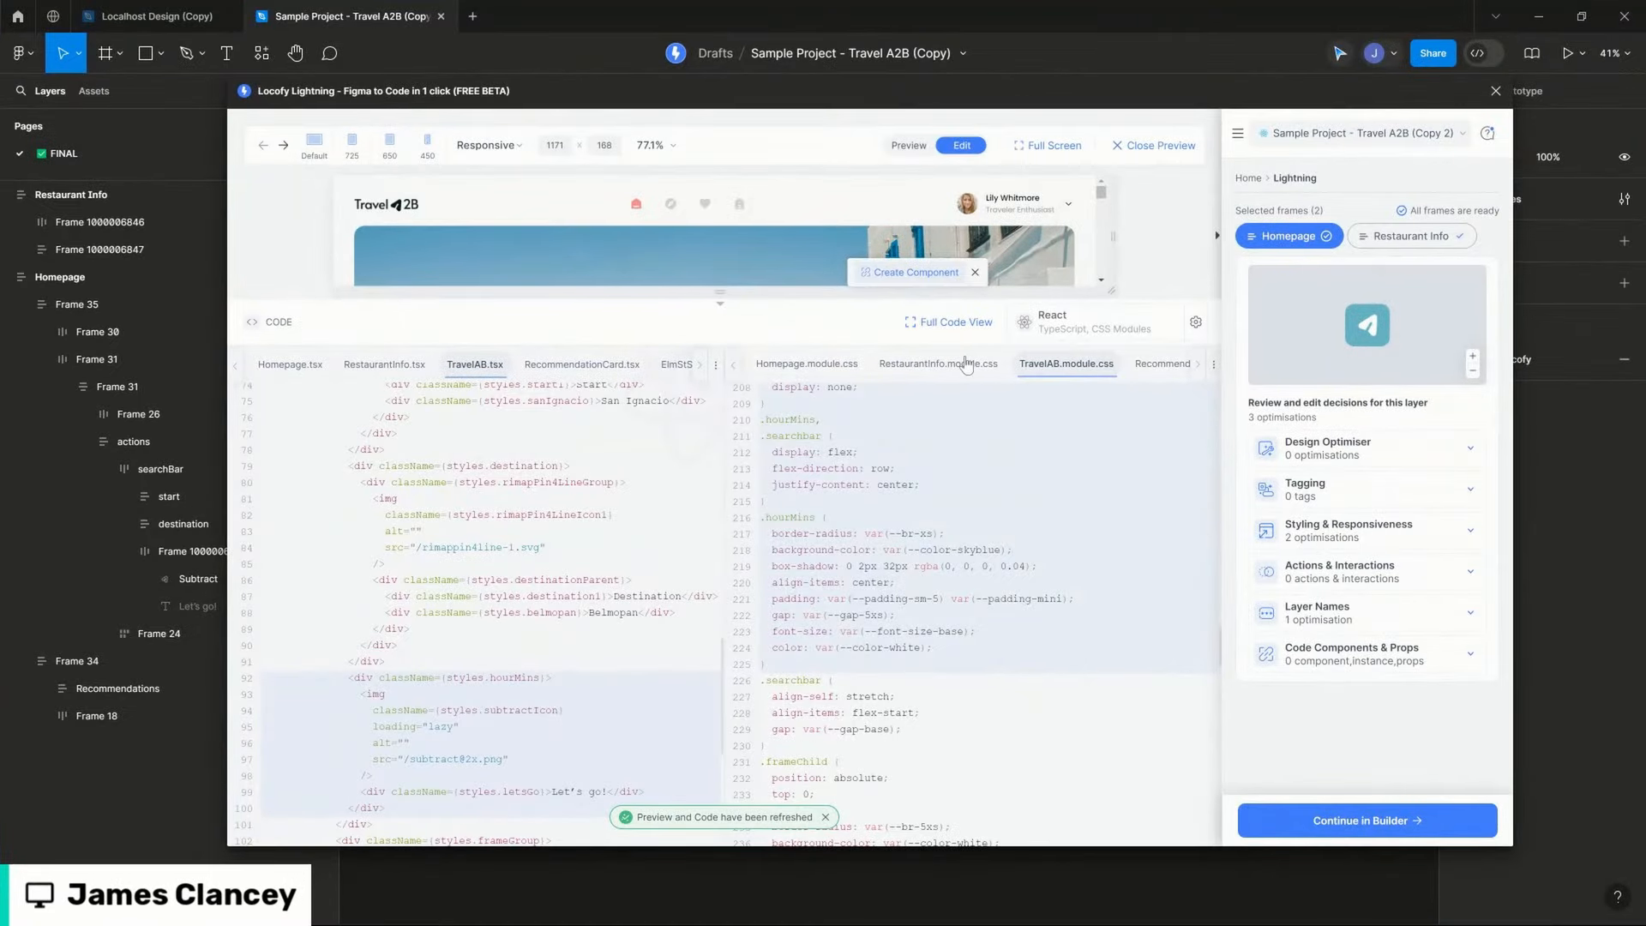
drag(729, 296, 769, 644)
Step: Tag the selected Hour Mins layer as a Button, leaving its UI library and attributes at the defaults
click(1372, 510)
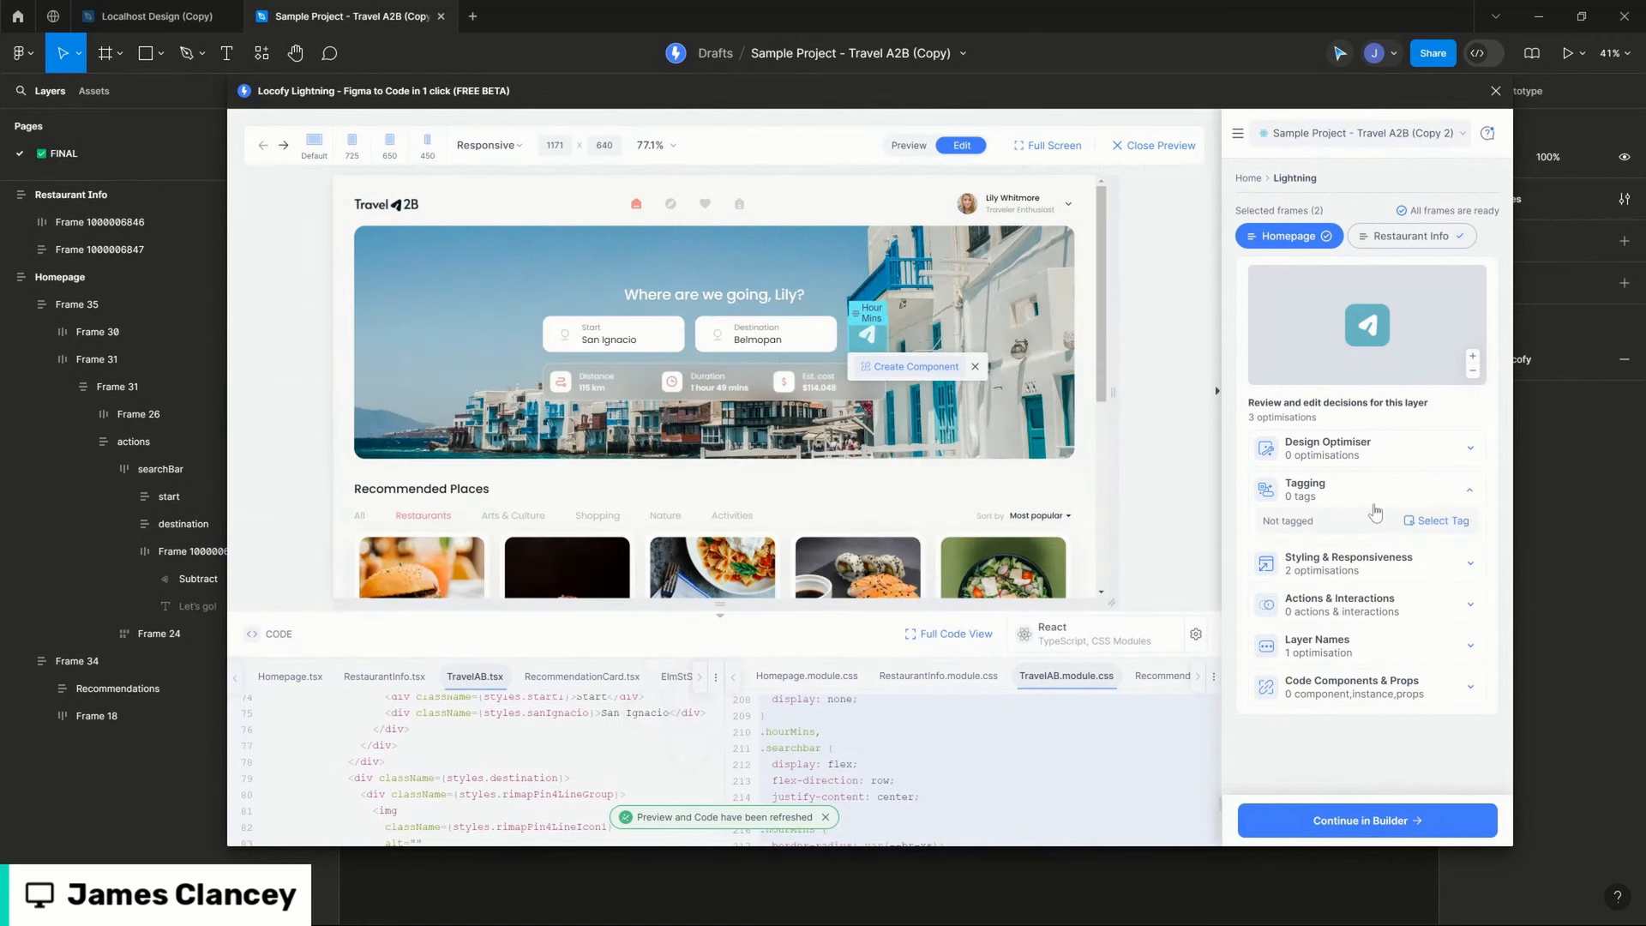
click(1447, 522)
click(1444, 614)
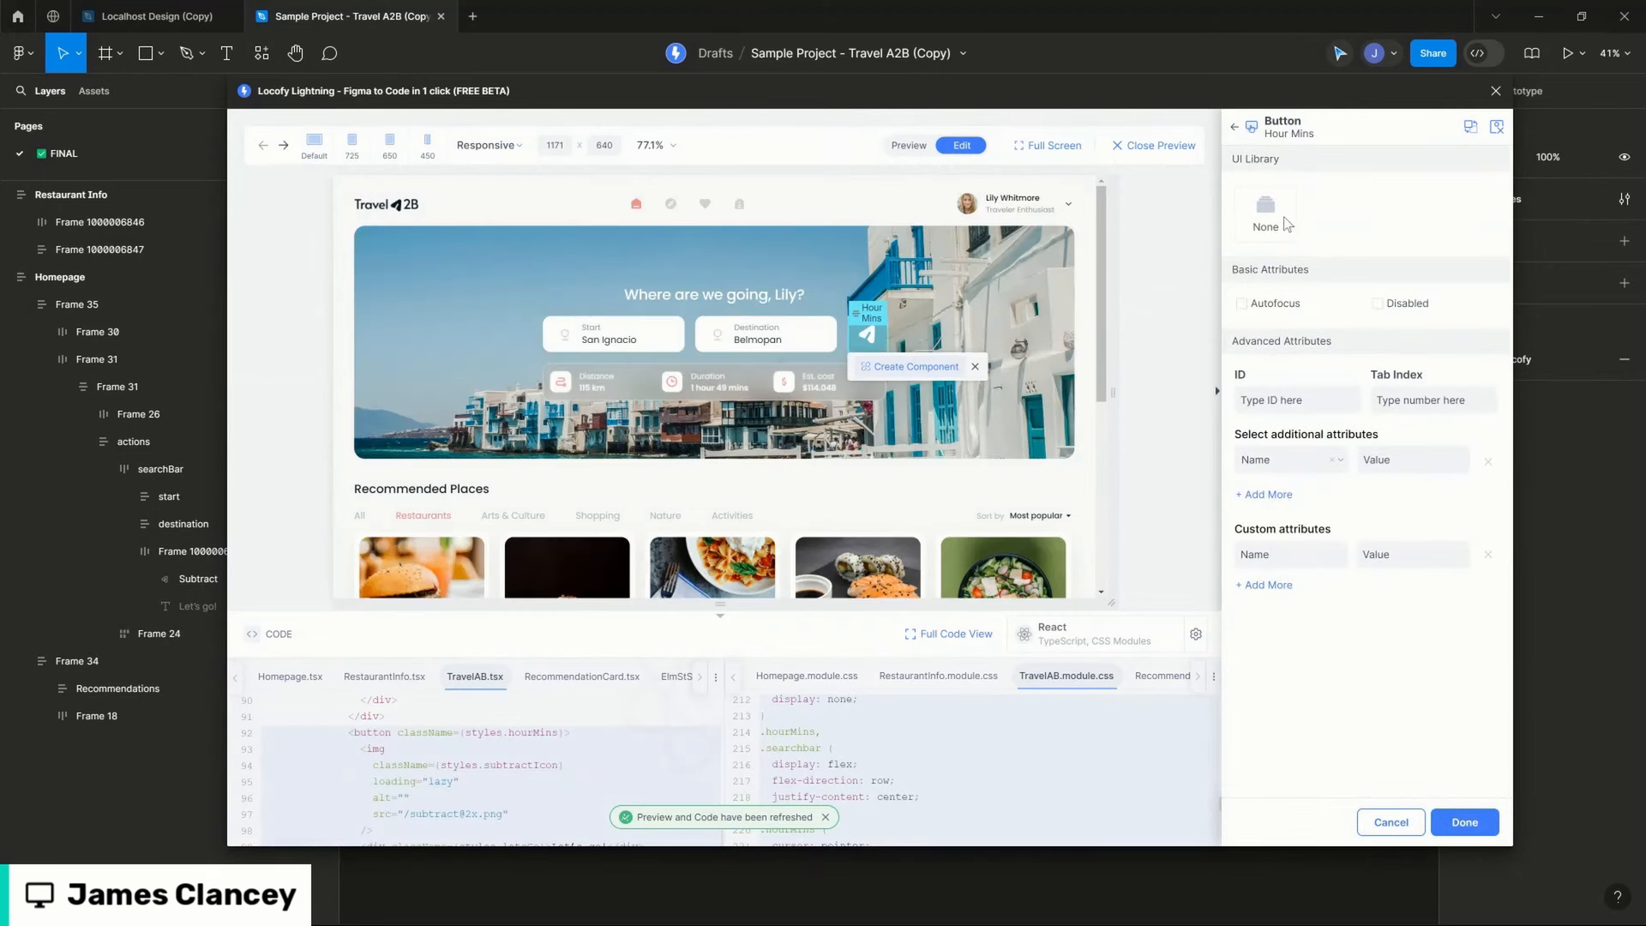
click(1464, 821)
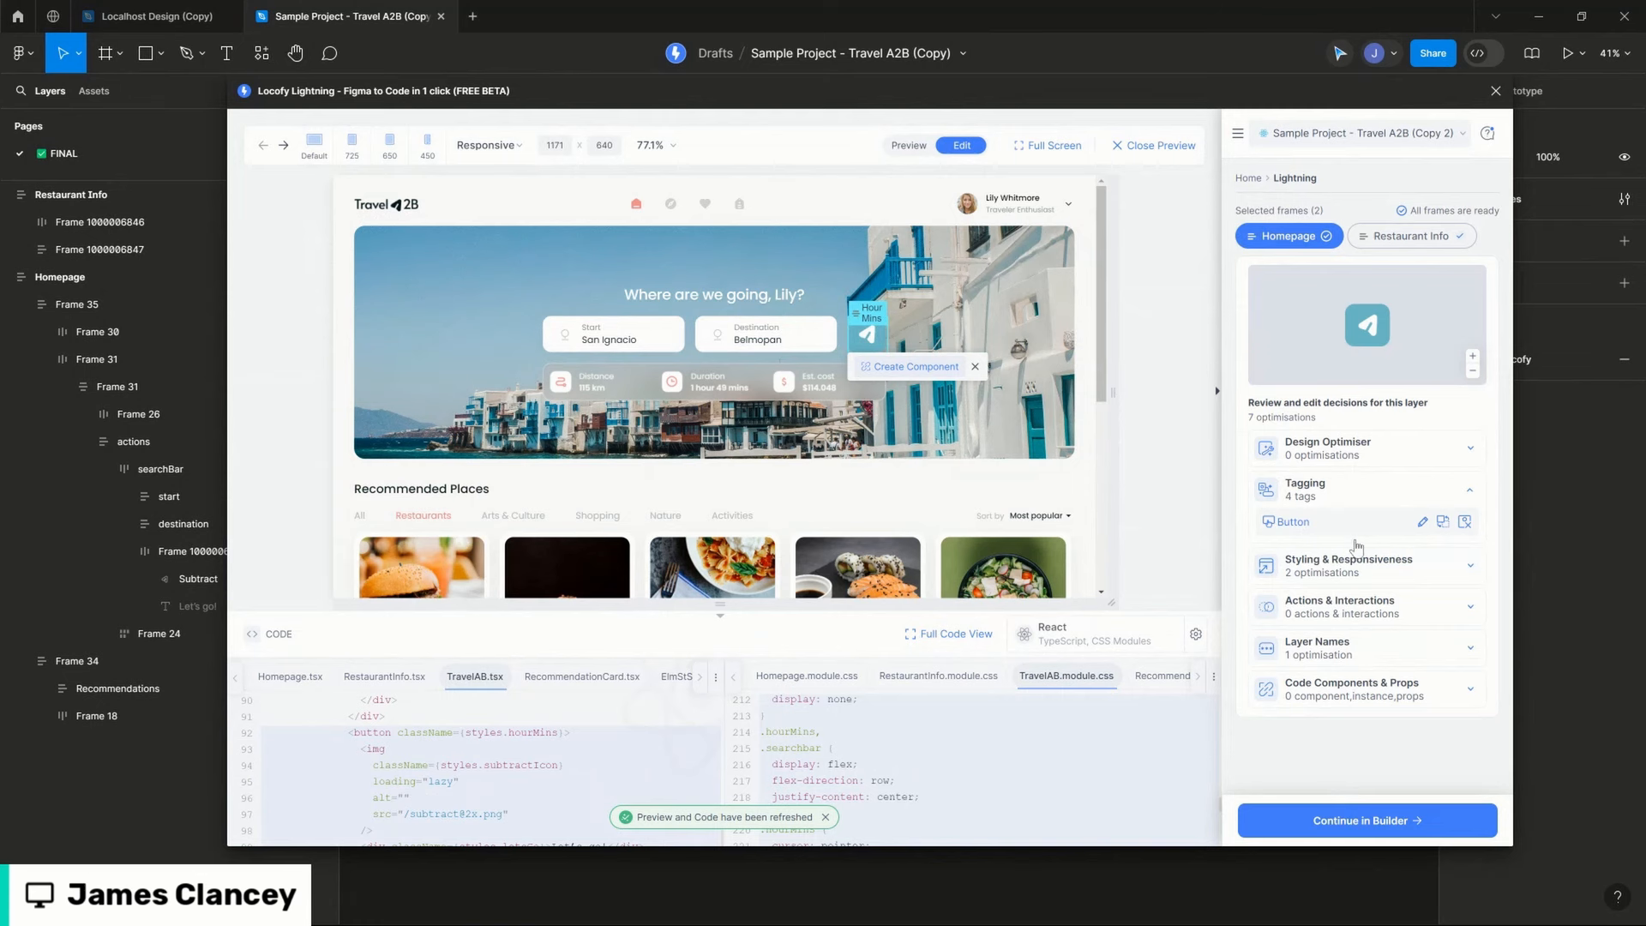
Step: Add an onClick action to the paper-plane button with the engineer note "TODO: Call the amazing BuildShip API"
click(1372, 606)
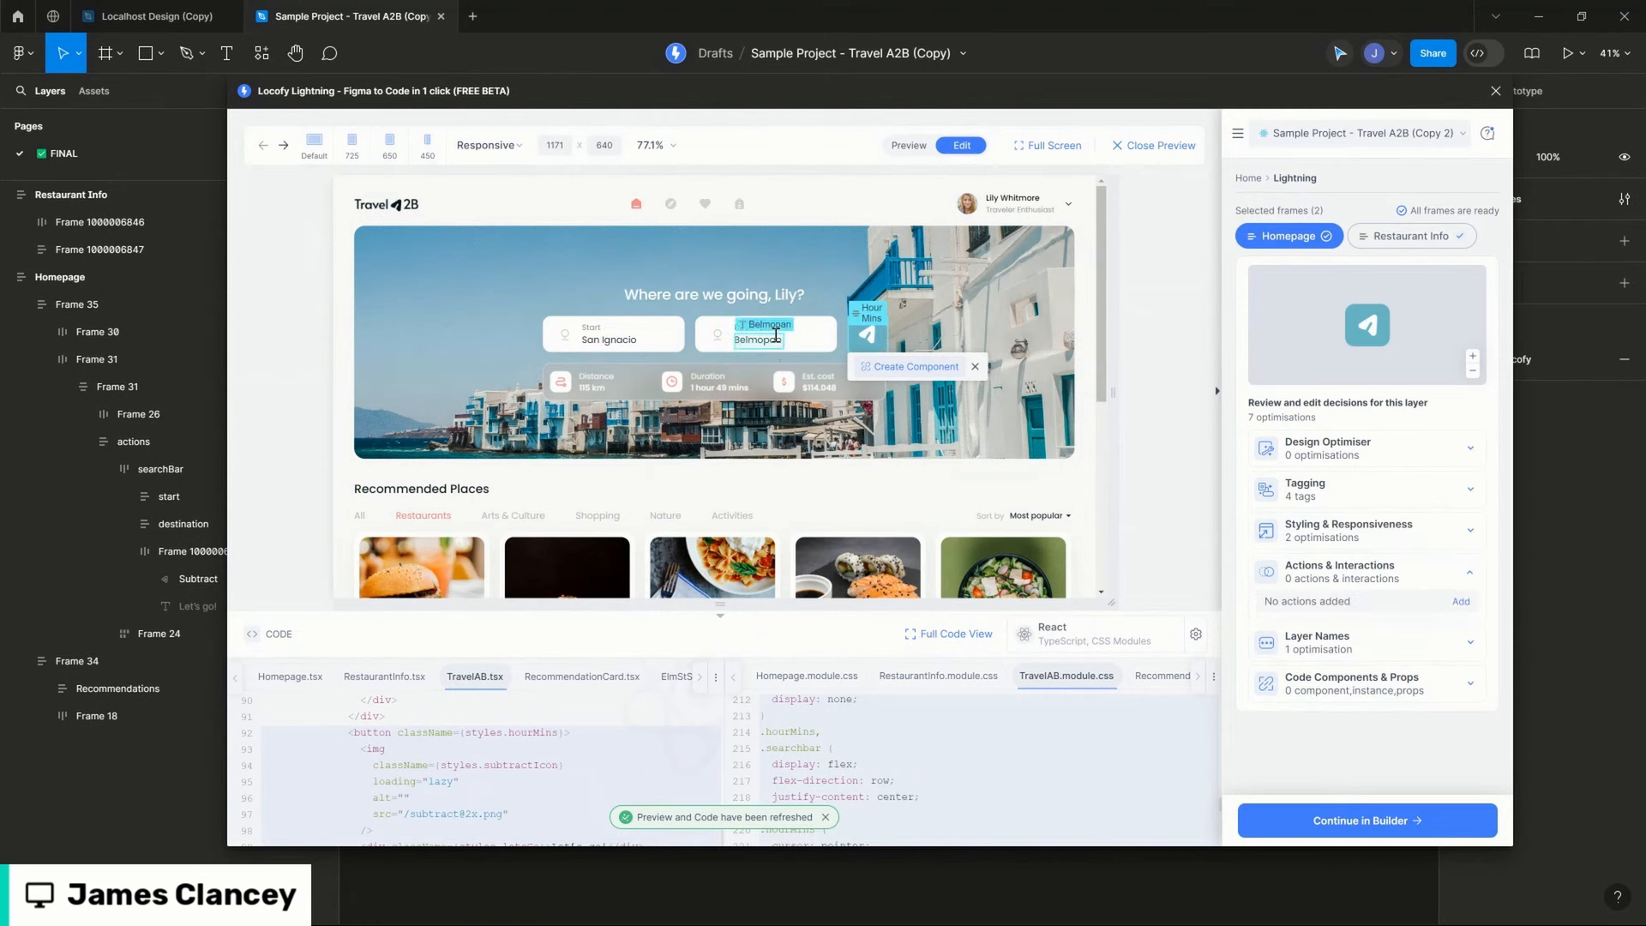
click(1460, 602)
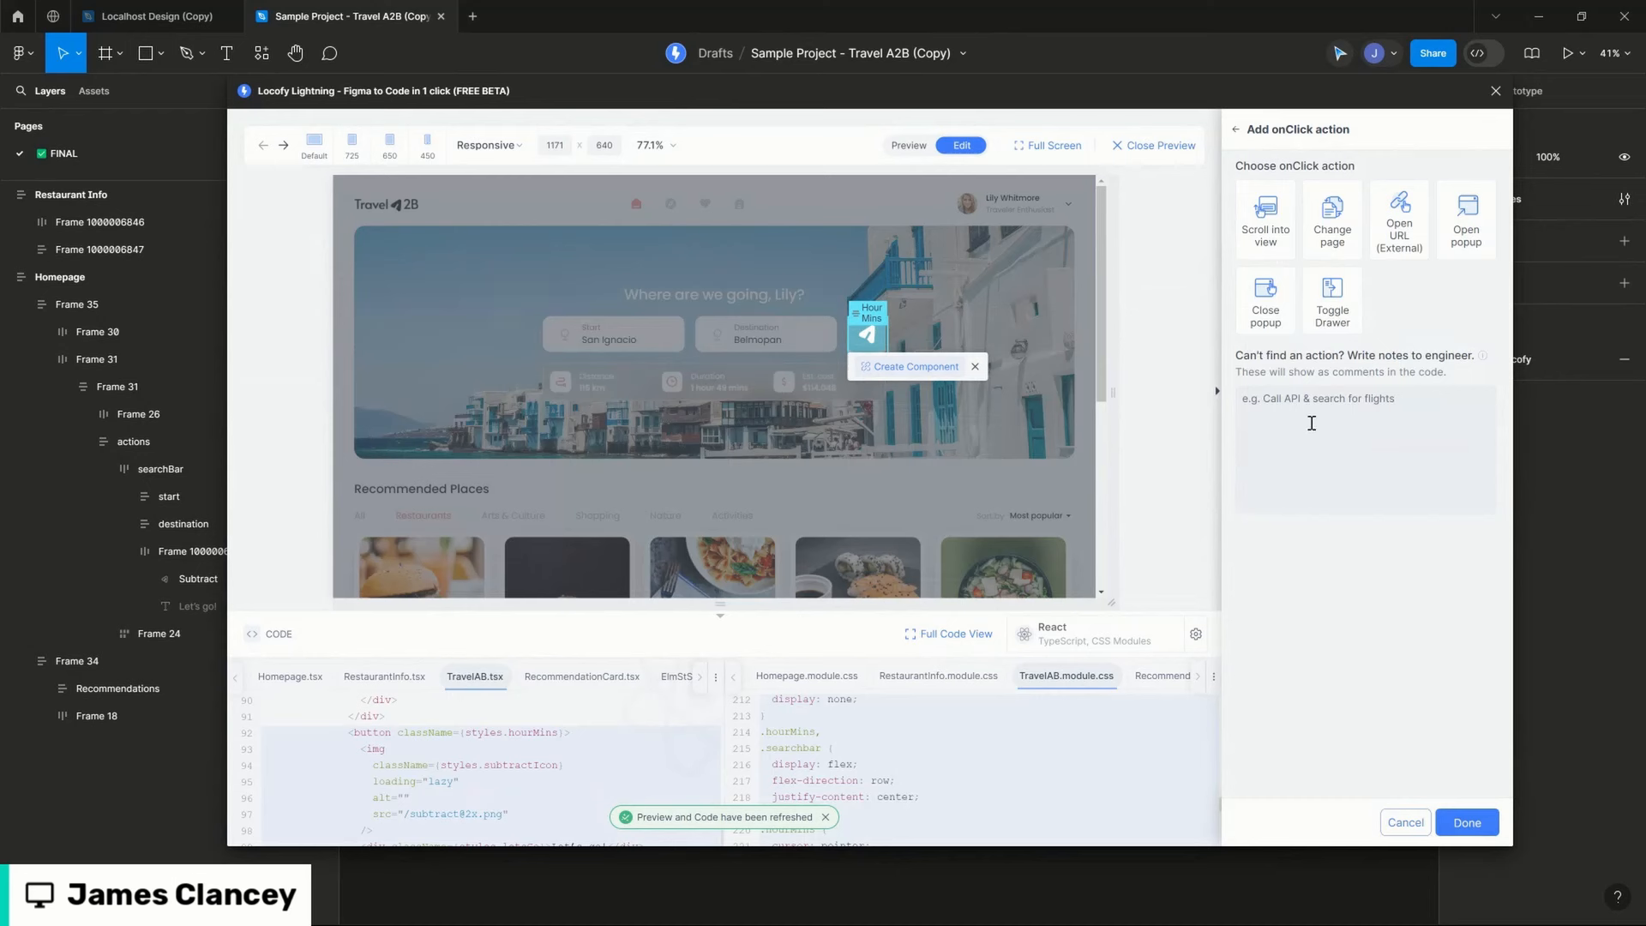
text(T)
click(1451, 821)
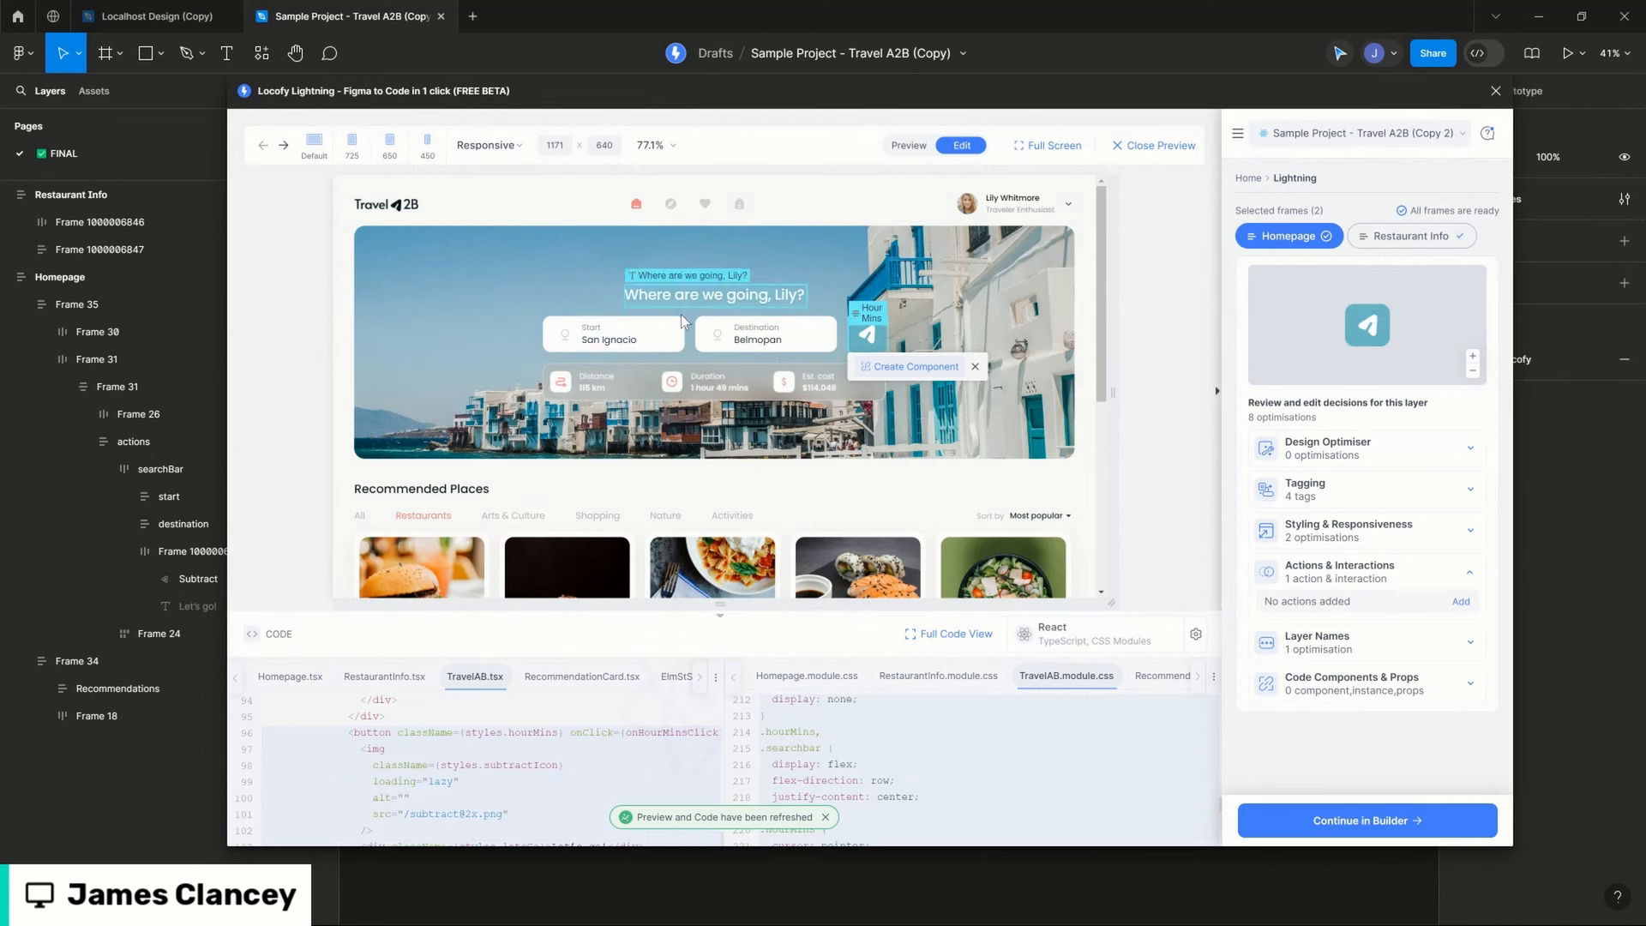
Step: Tag the San Ignacio text in the Start field as an Input
click(632, 339)
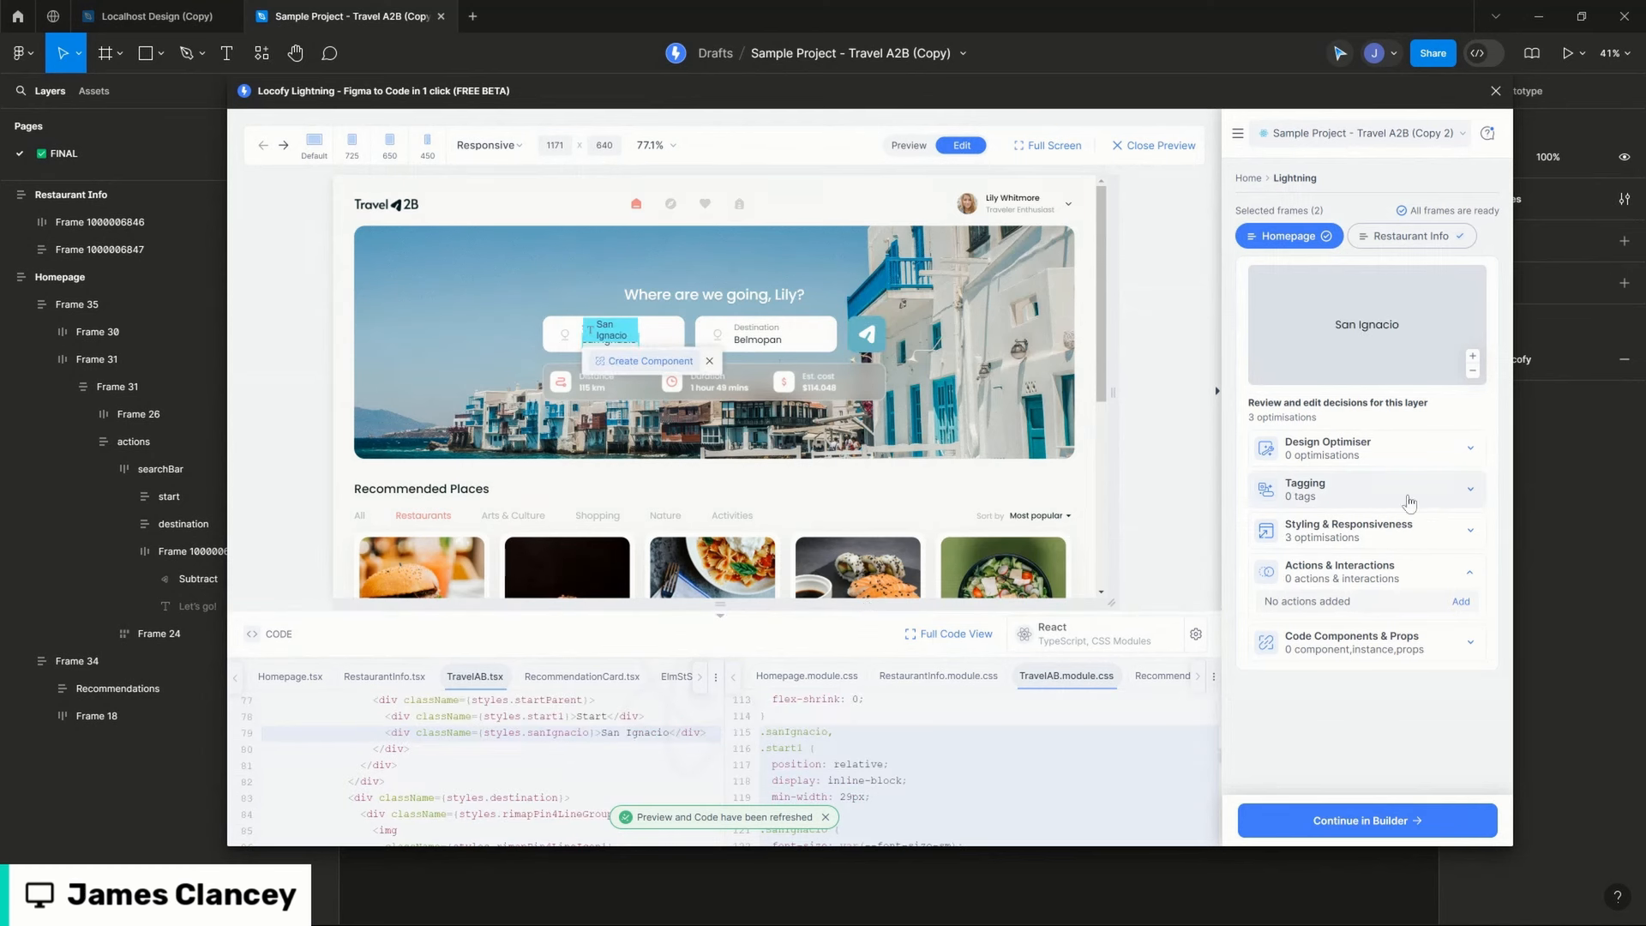
click(1451, 492)
click(1458, 521)
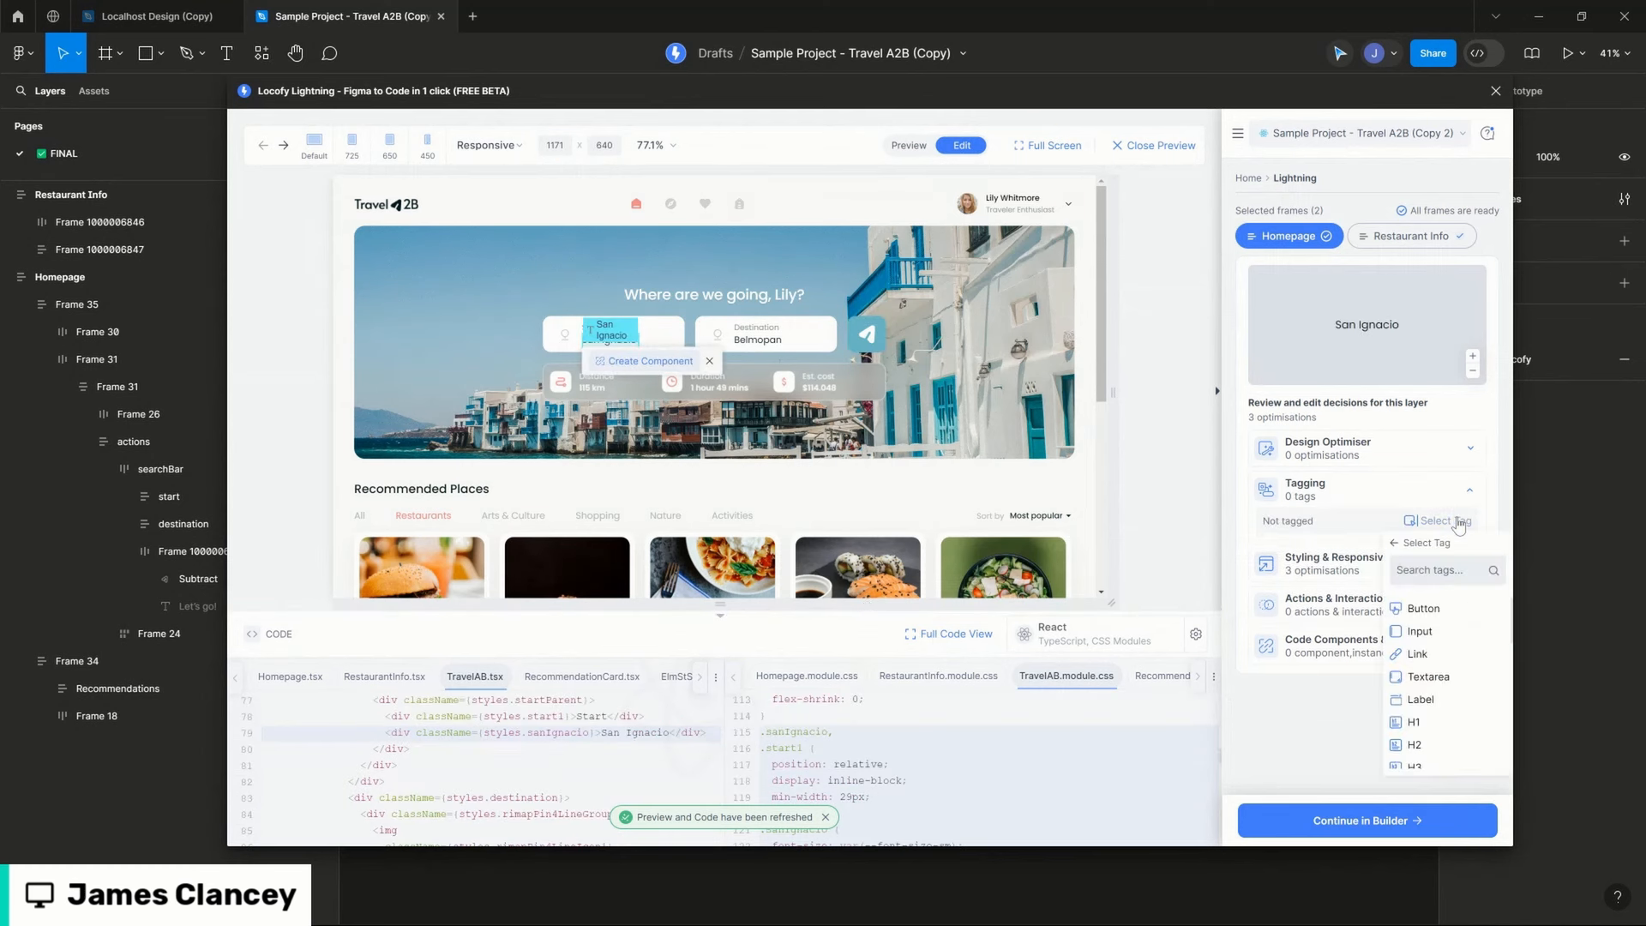
click(1434, 632)
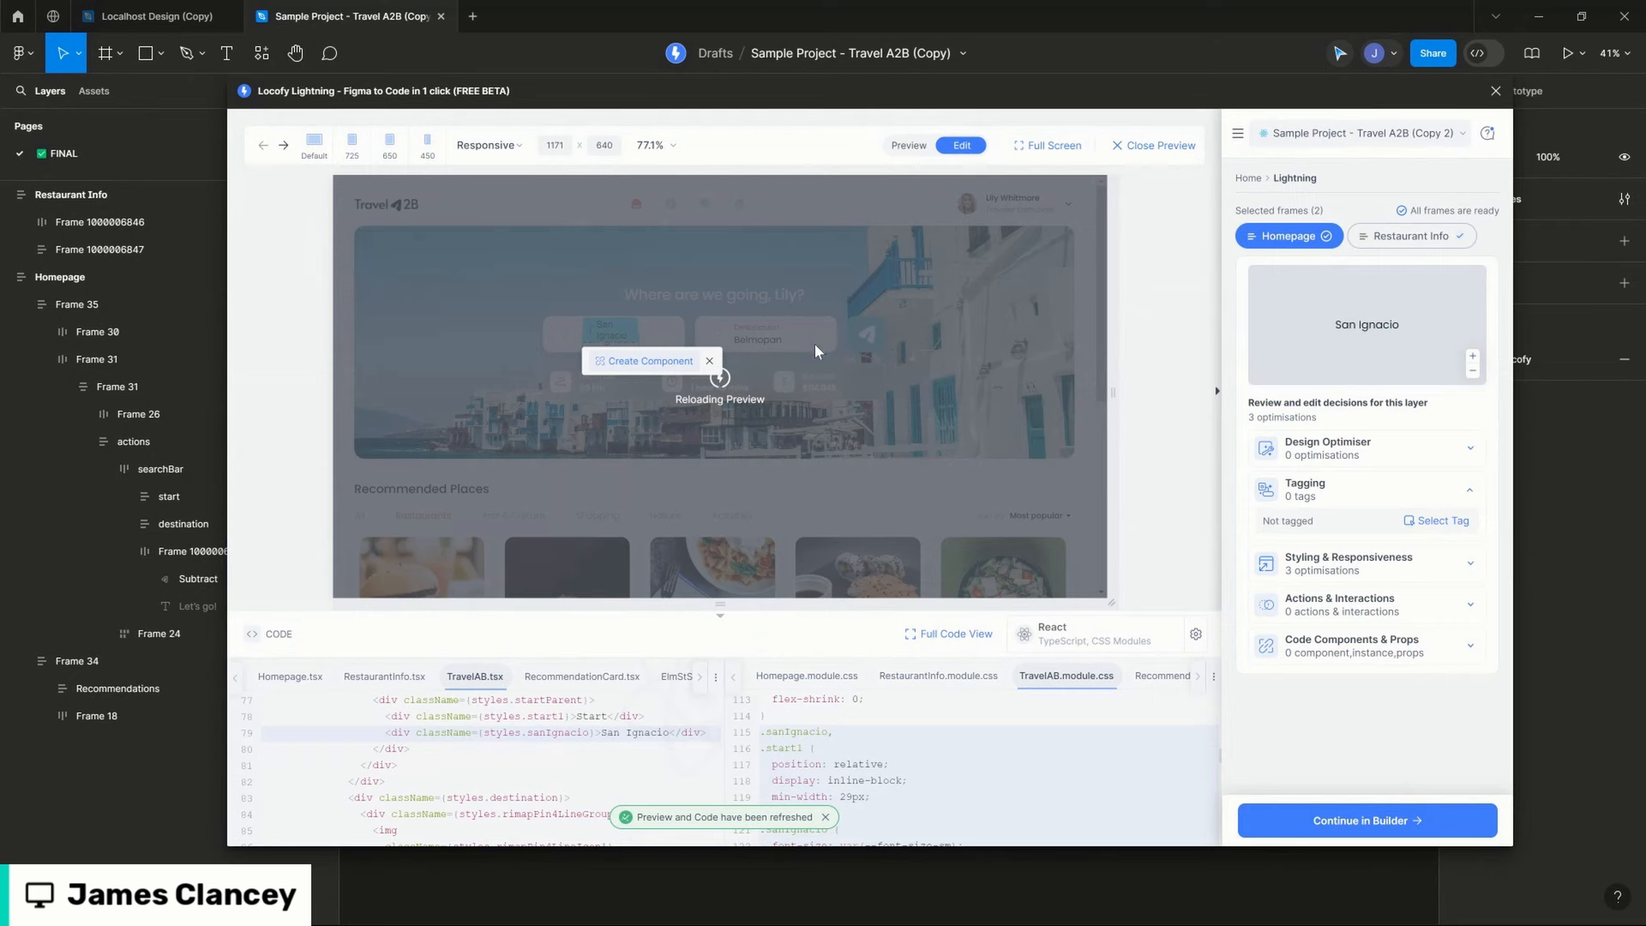
Step: Check the new Start input in the preview, tag the Belmopan destination text as an Input and deselect it
click(761, 339)
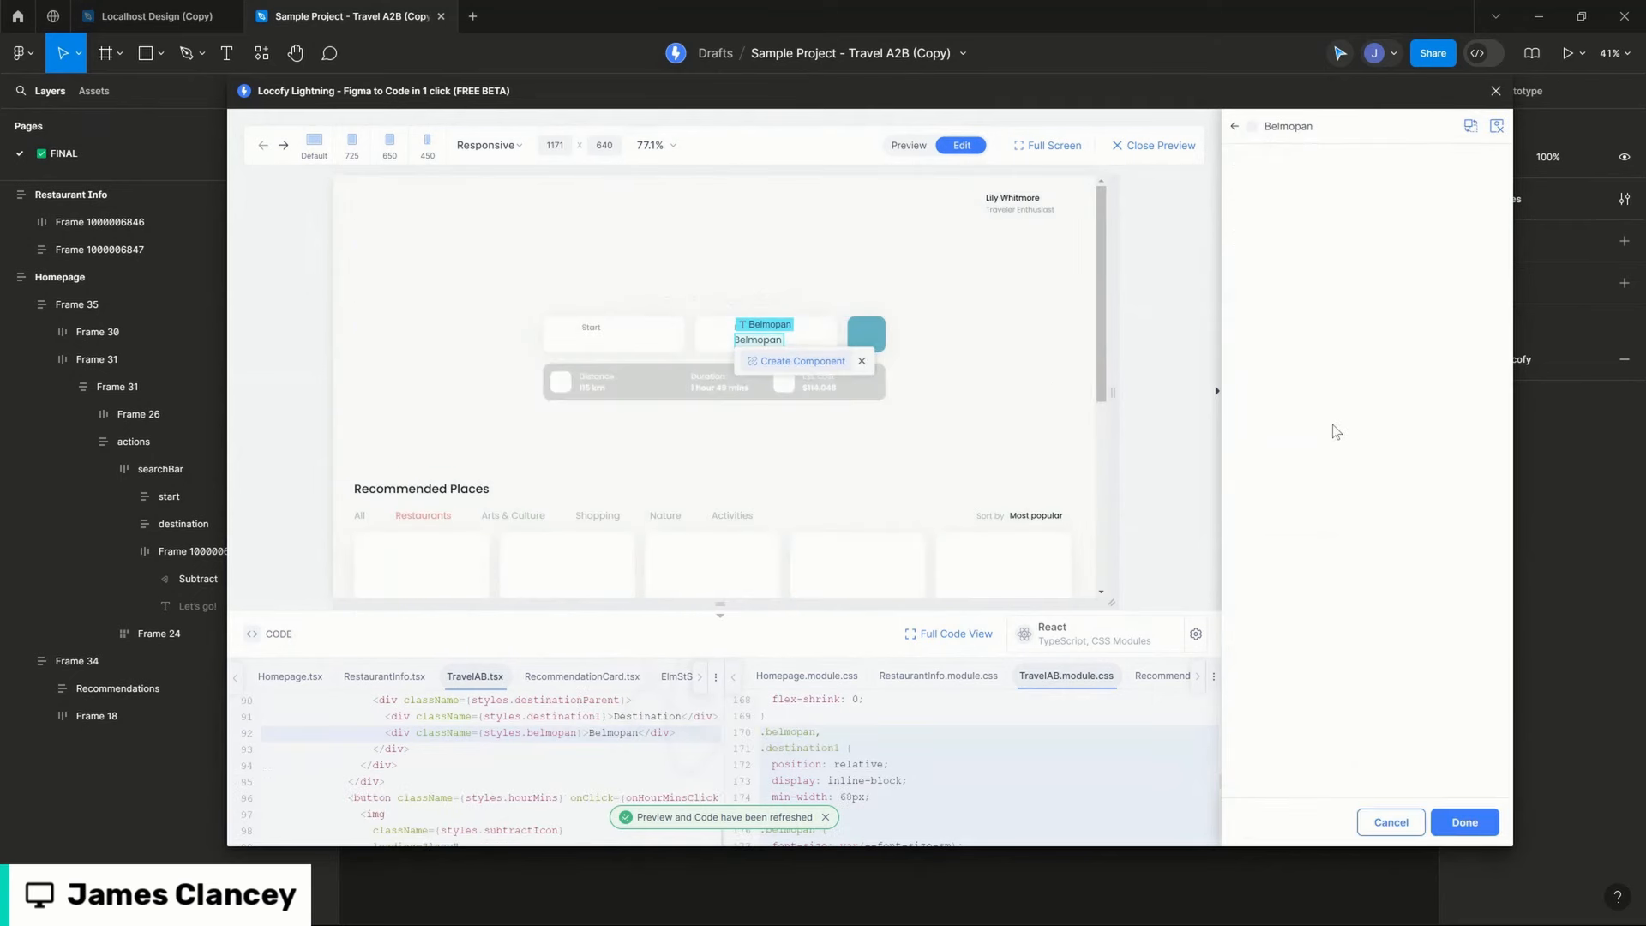
click(622, 340)
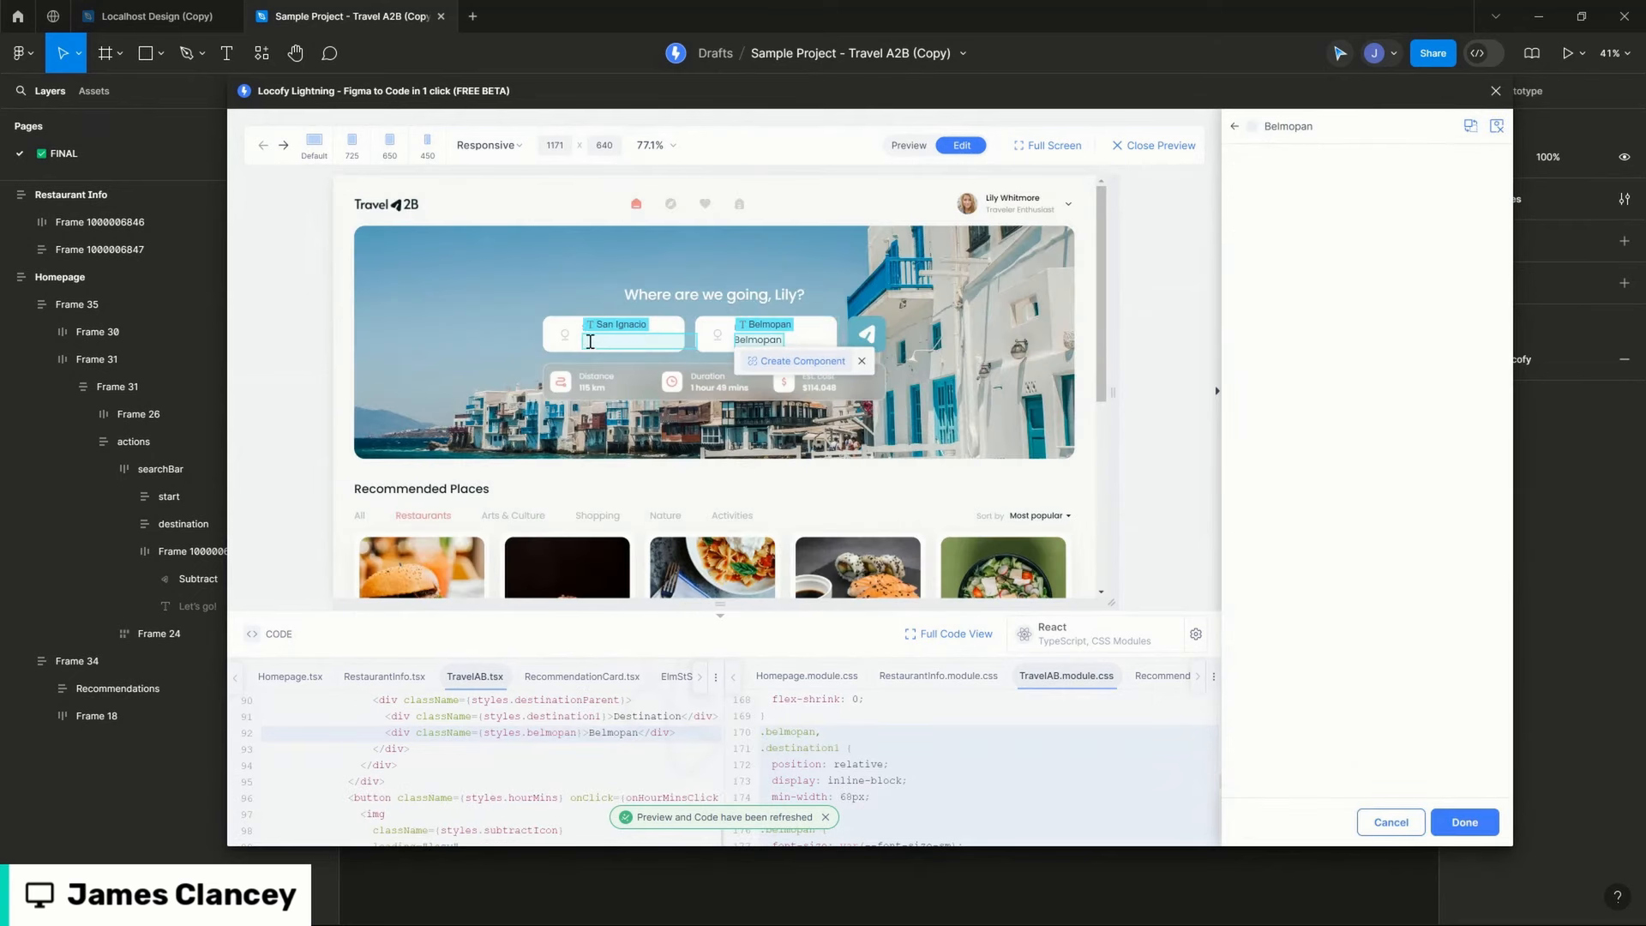
click(711, 342)
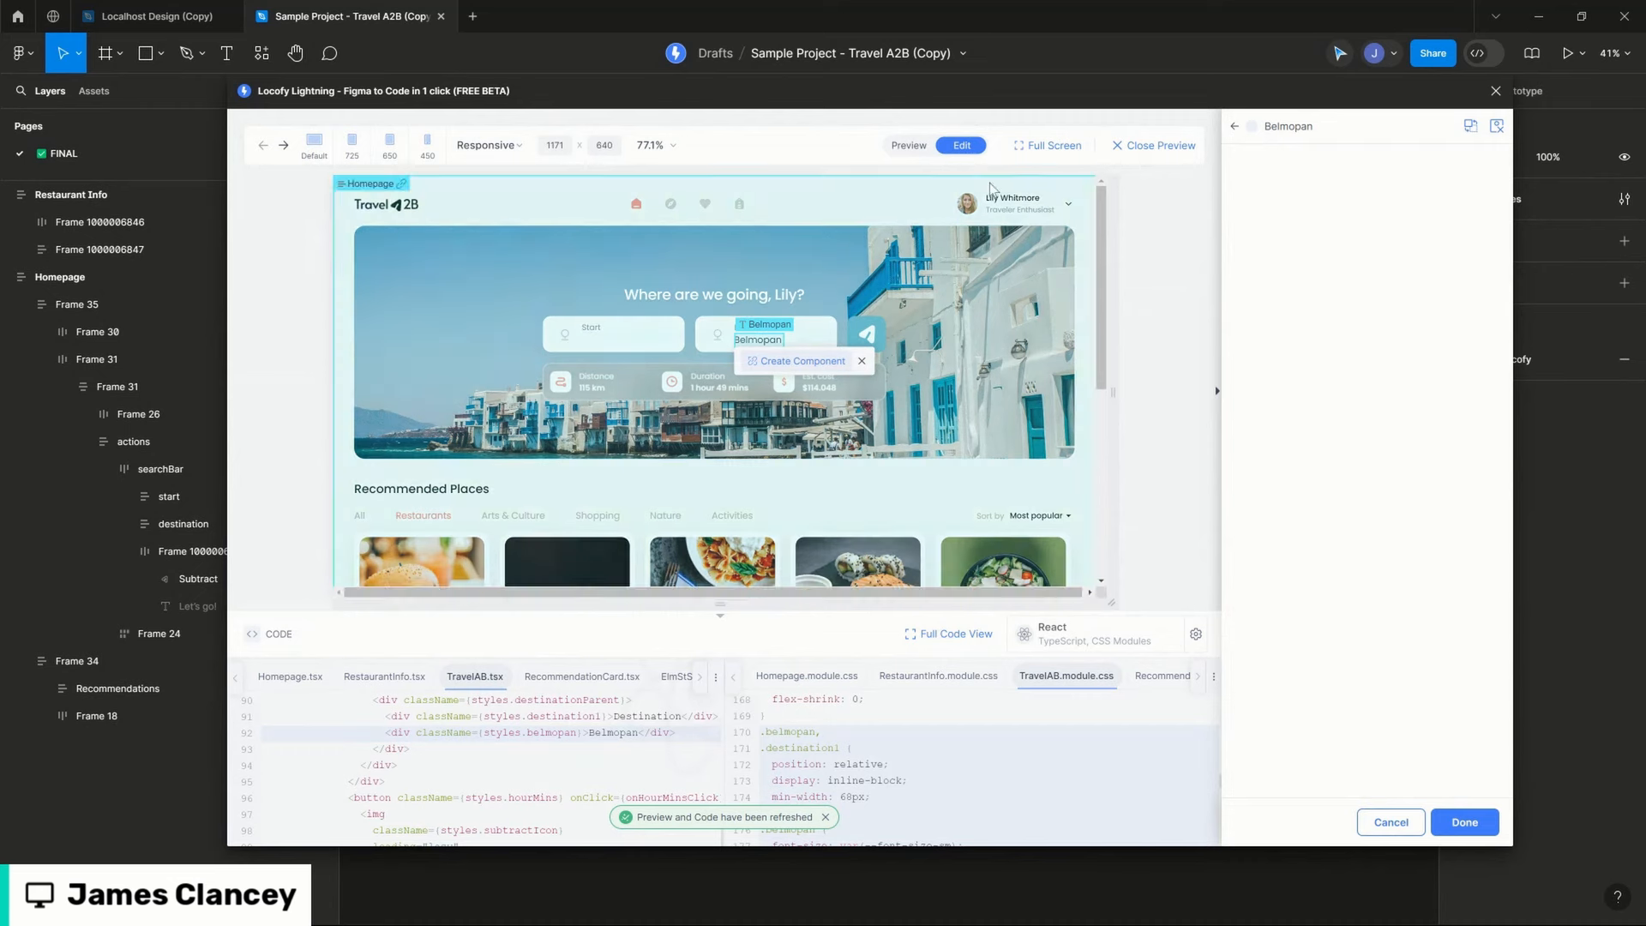
click(928, 152)
click(931, 154)
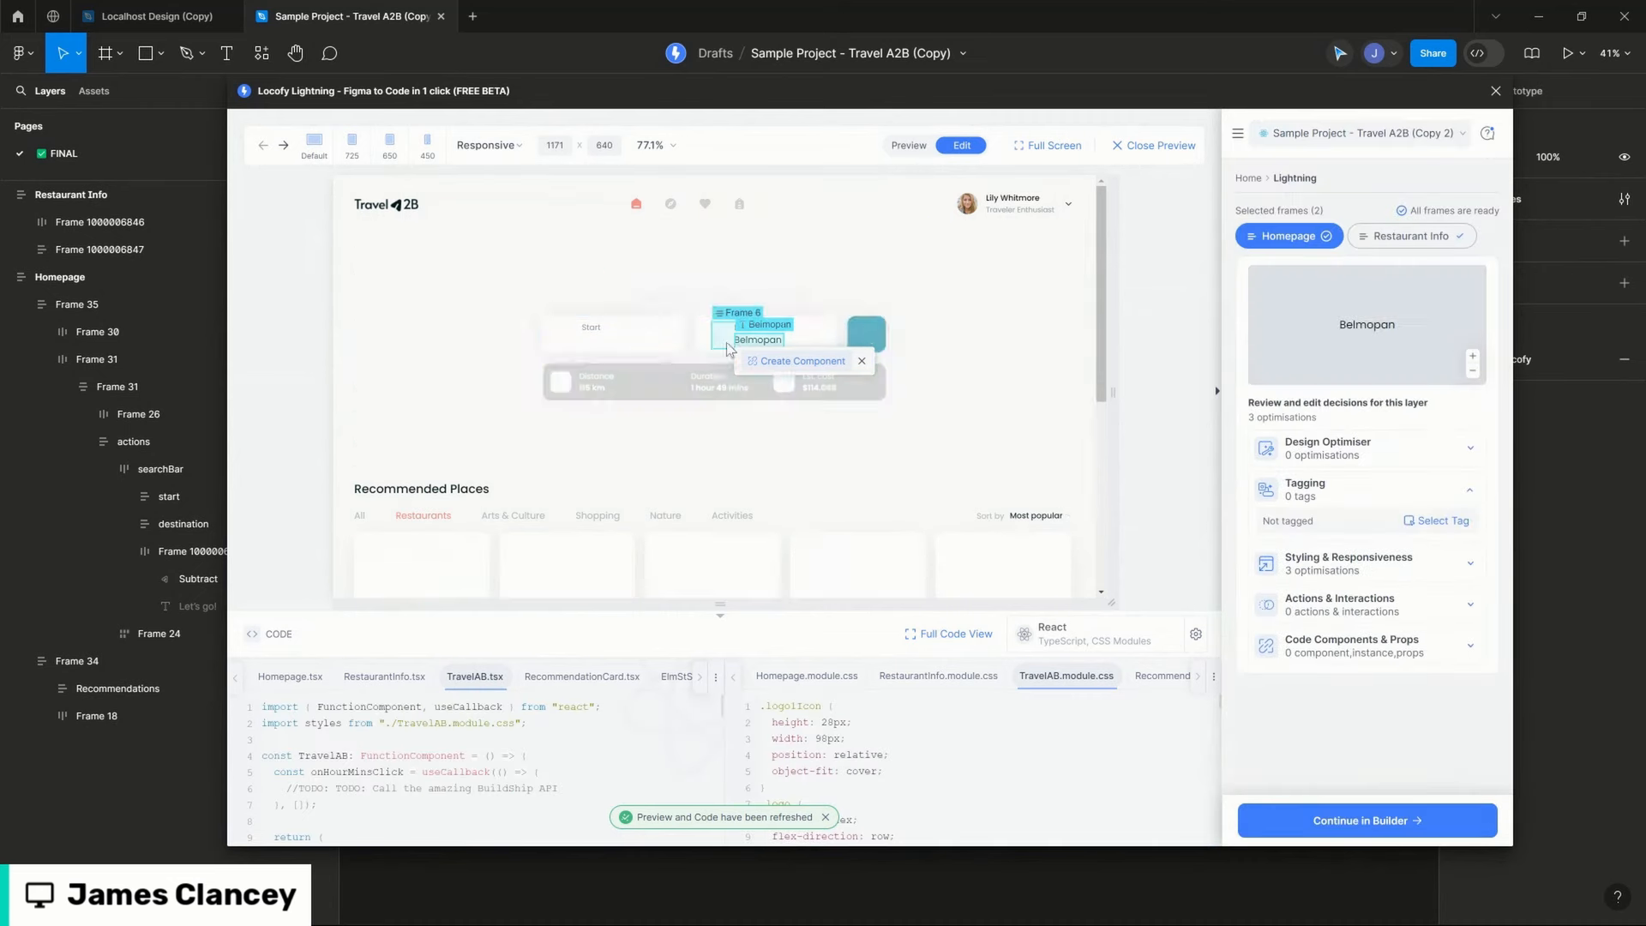
click(1444, 521)
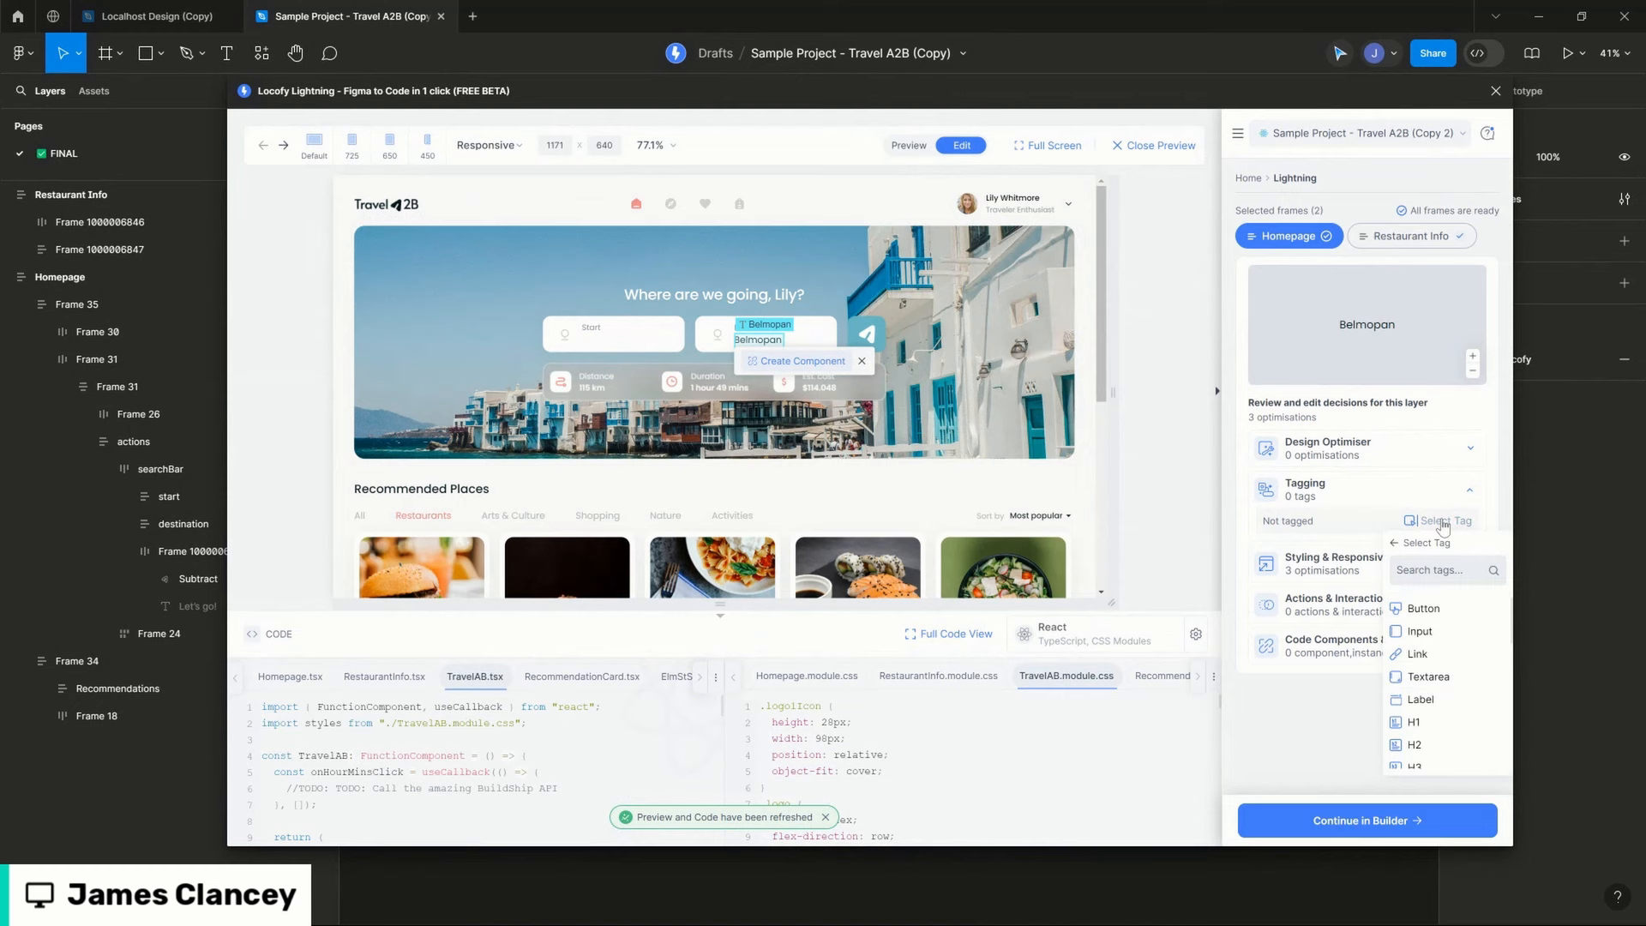
click(1430, 633)
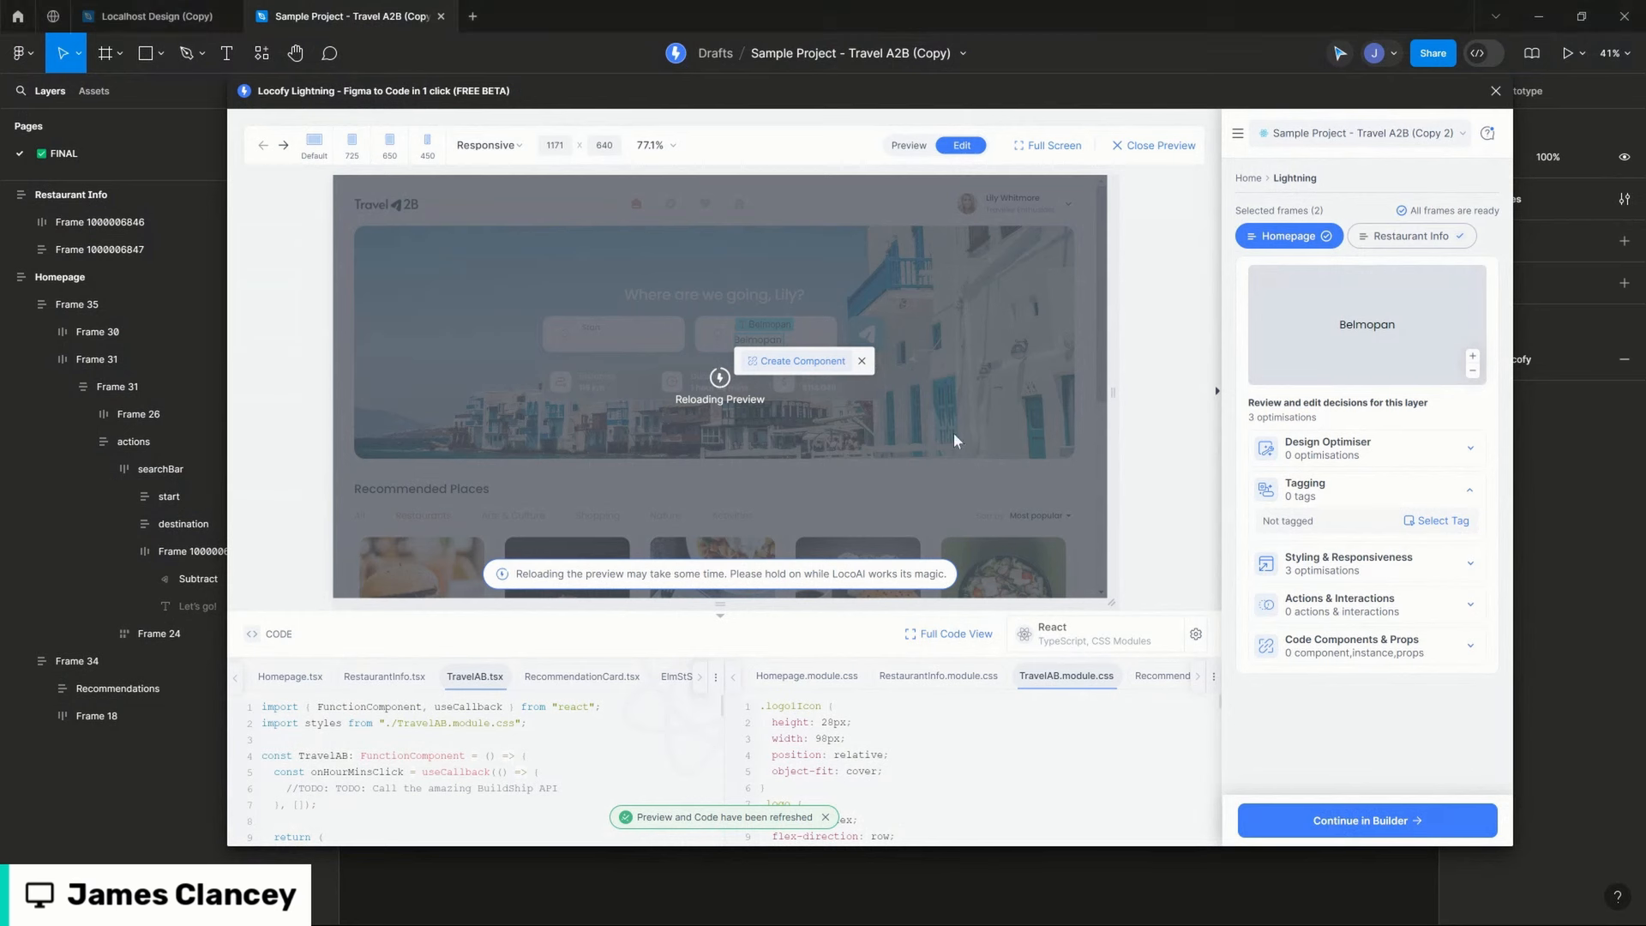
click(862, 362)
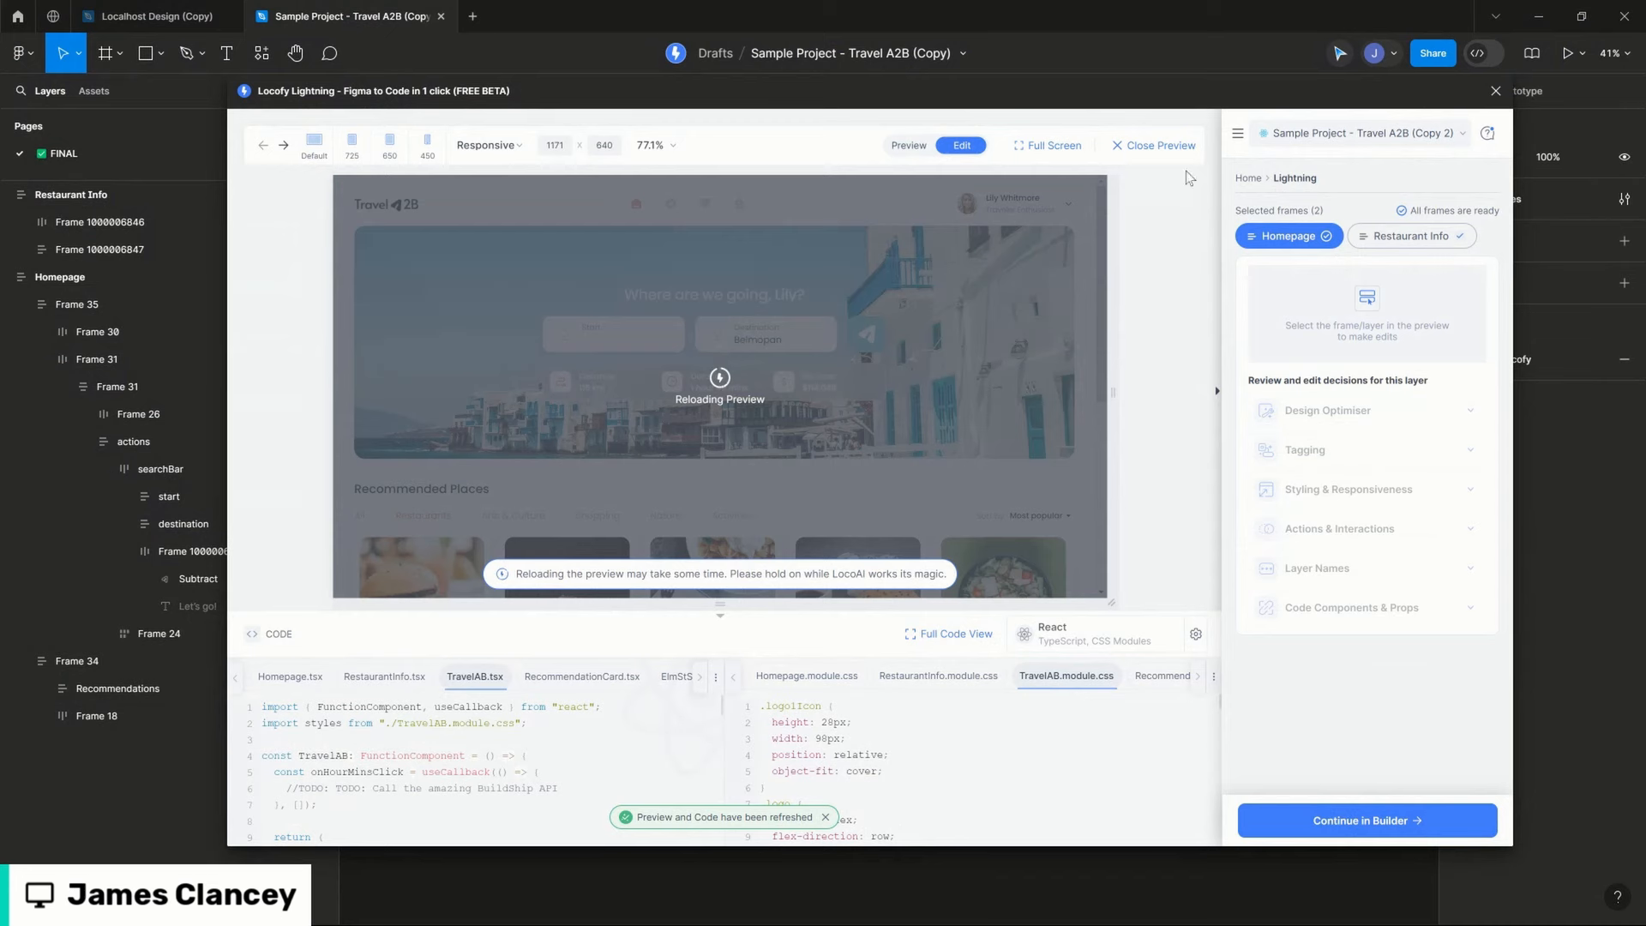
Step: Close and reopen the screen and code preview, restart the Locofy plugin and move its window between the two frames
click(1161, 146)
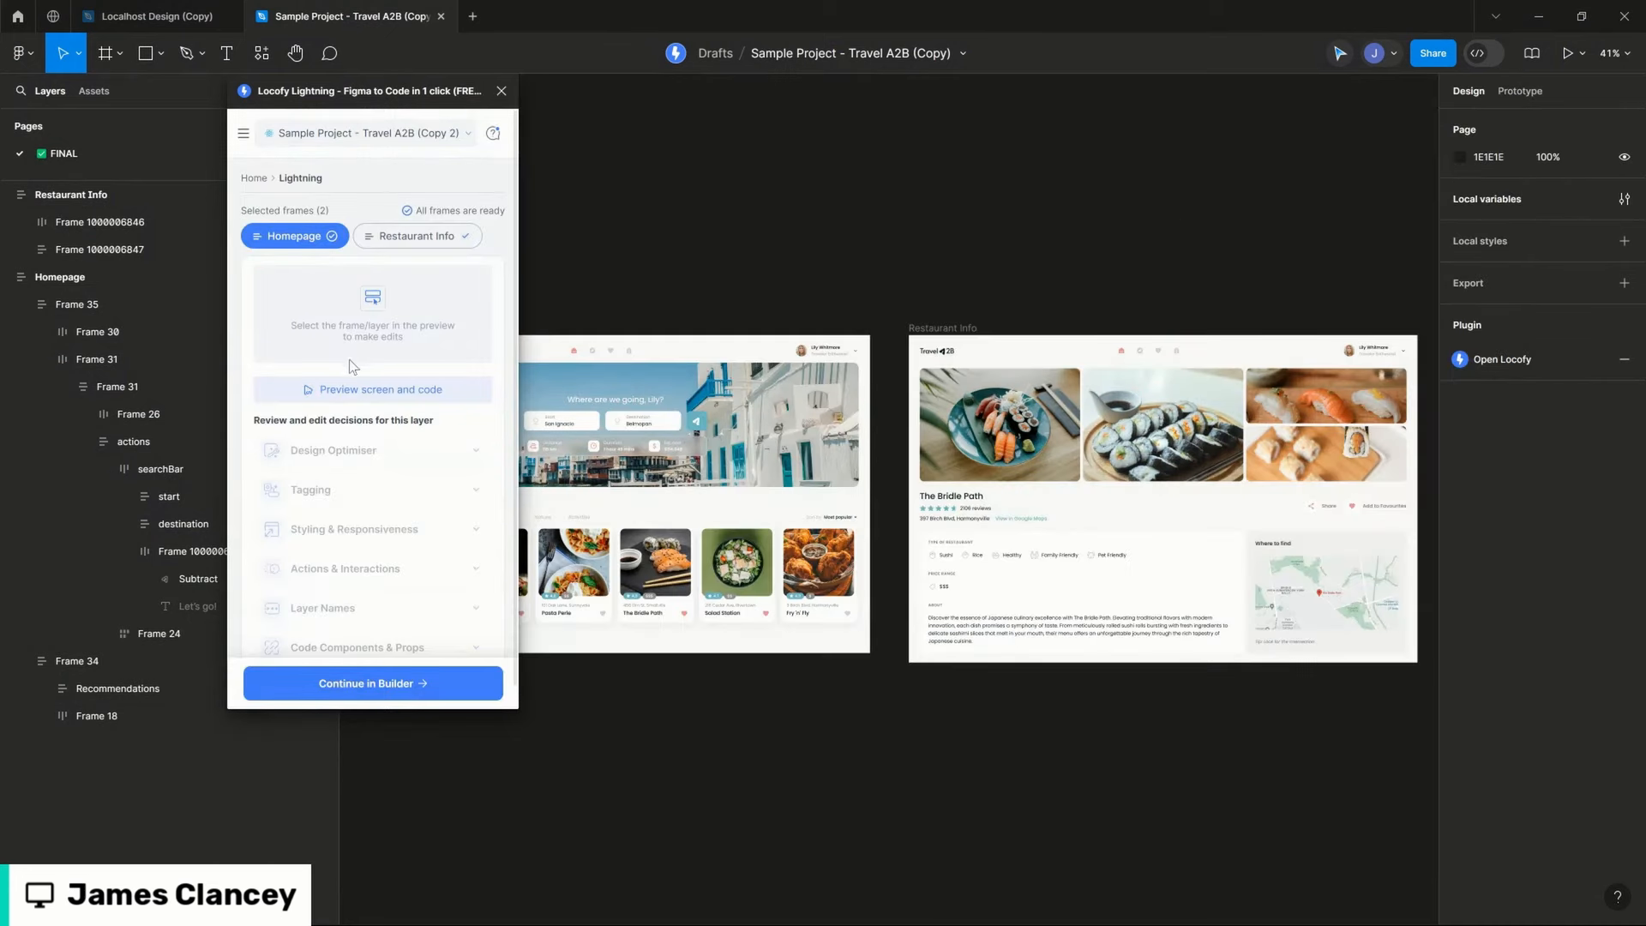
click(356, 391)
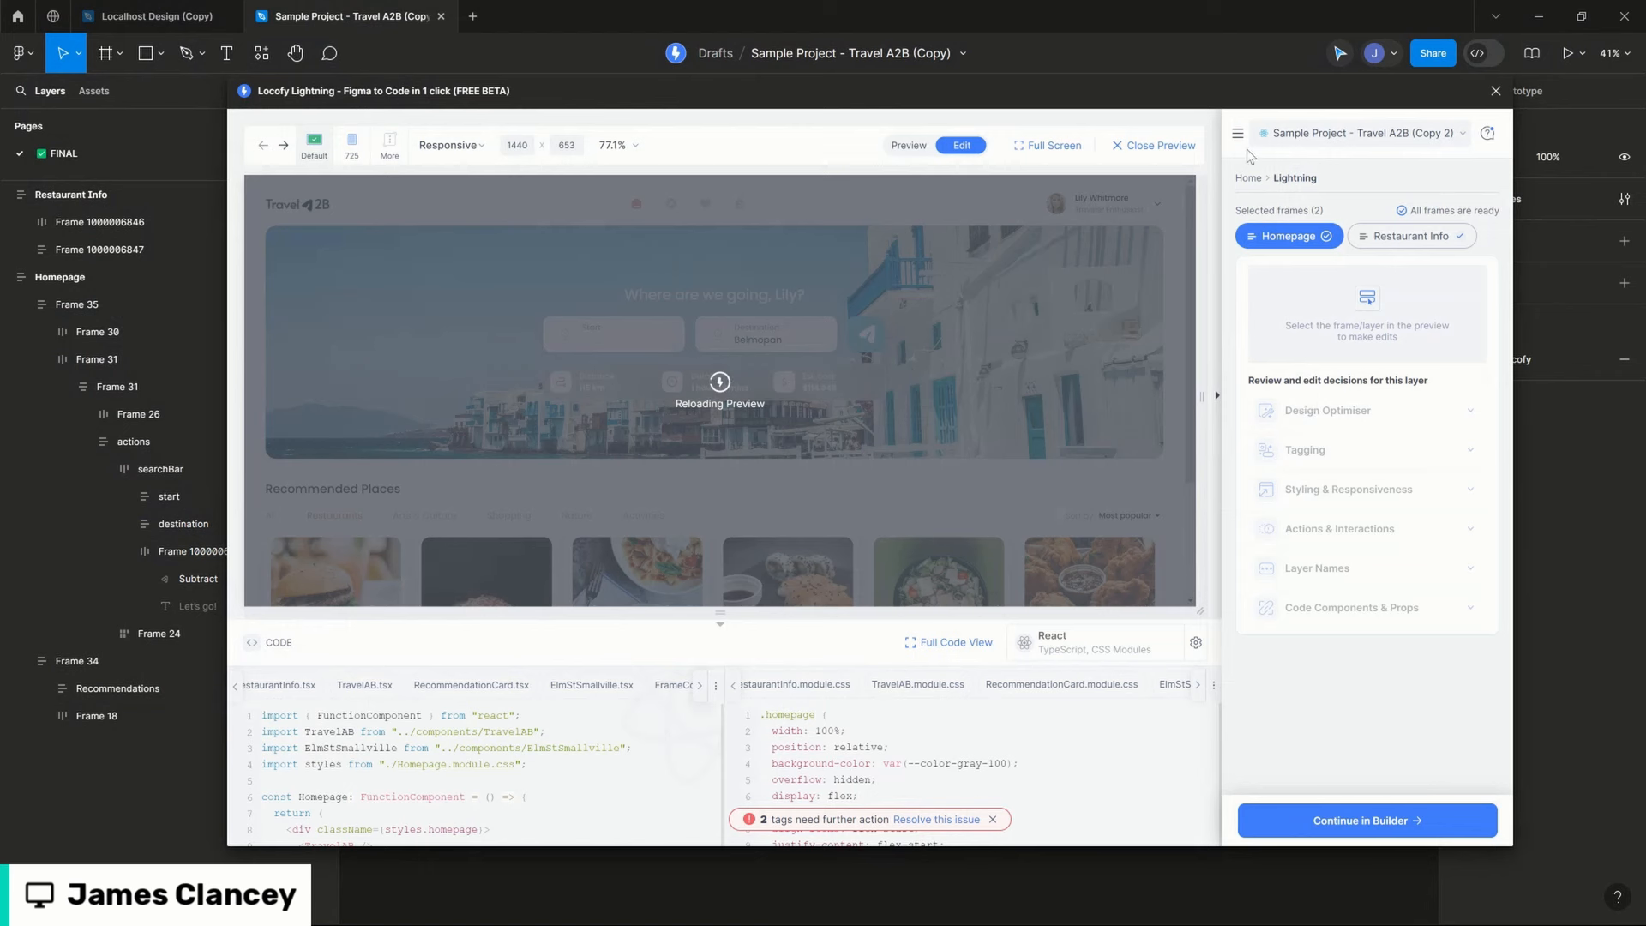
click(1493, 92)
click(1513, 358)
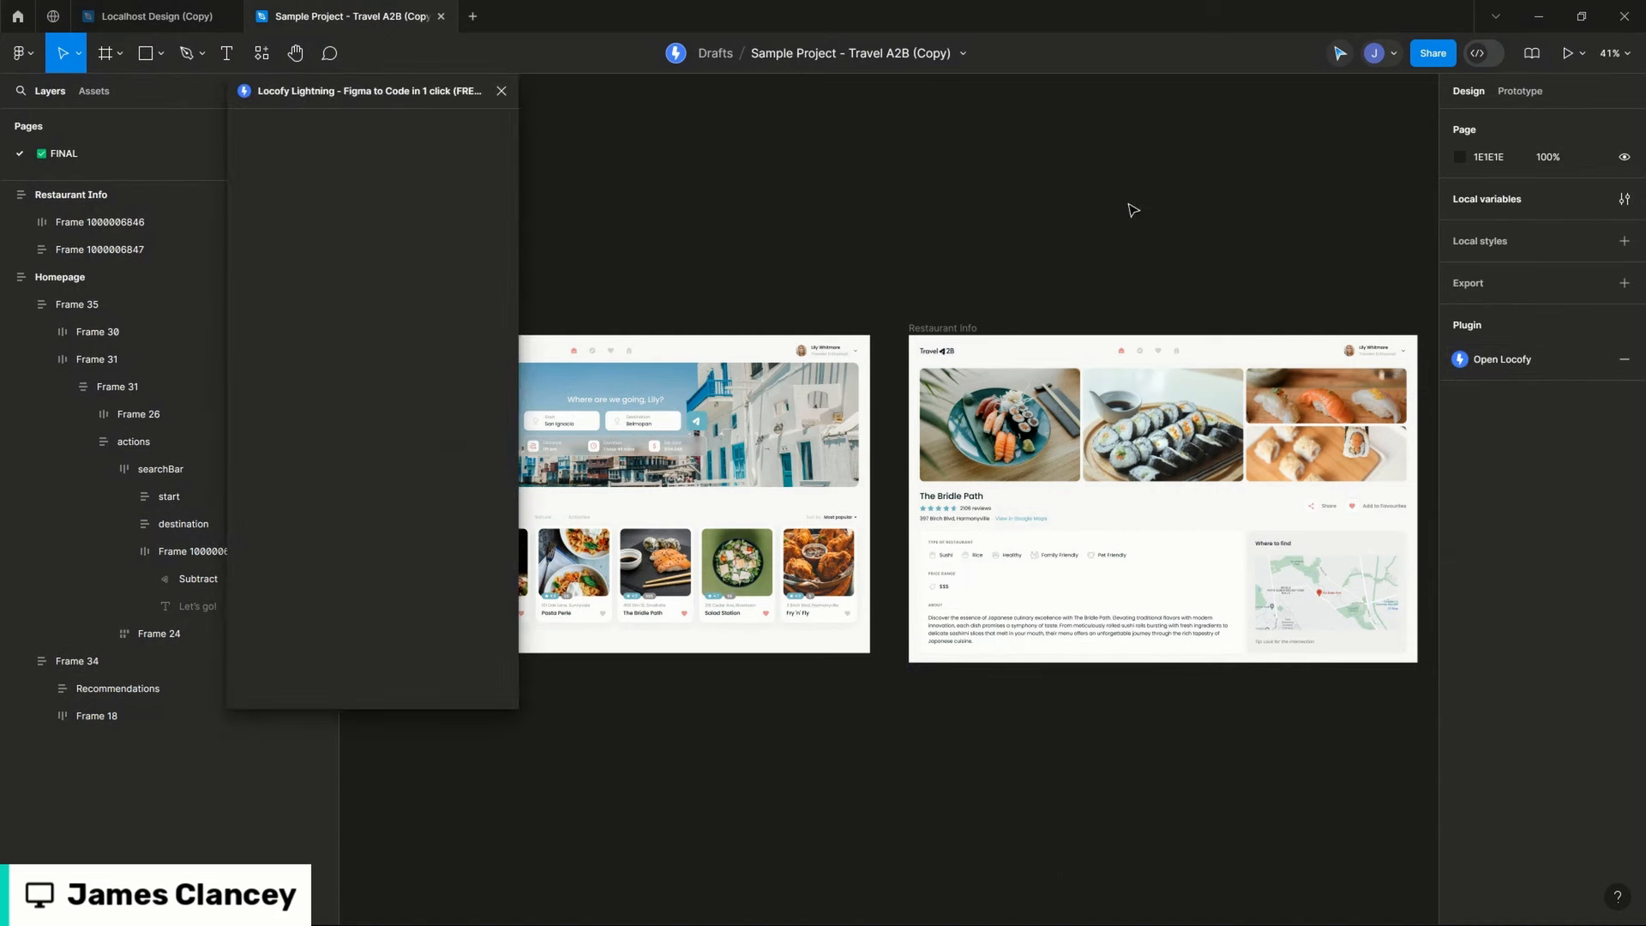
drag(403, 95, 821, 137)
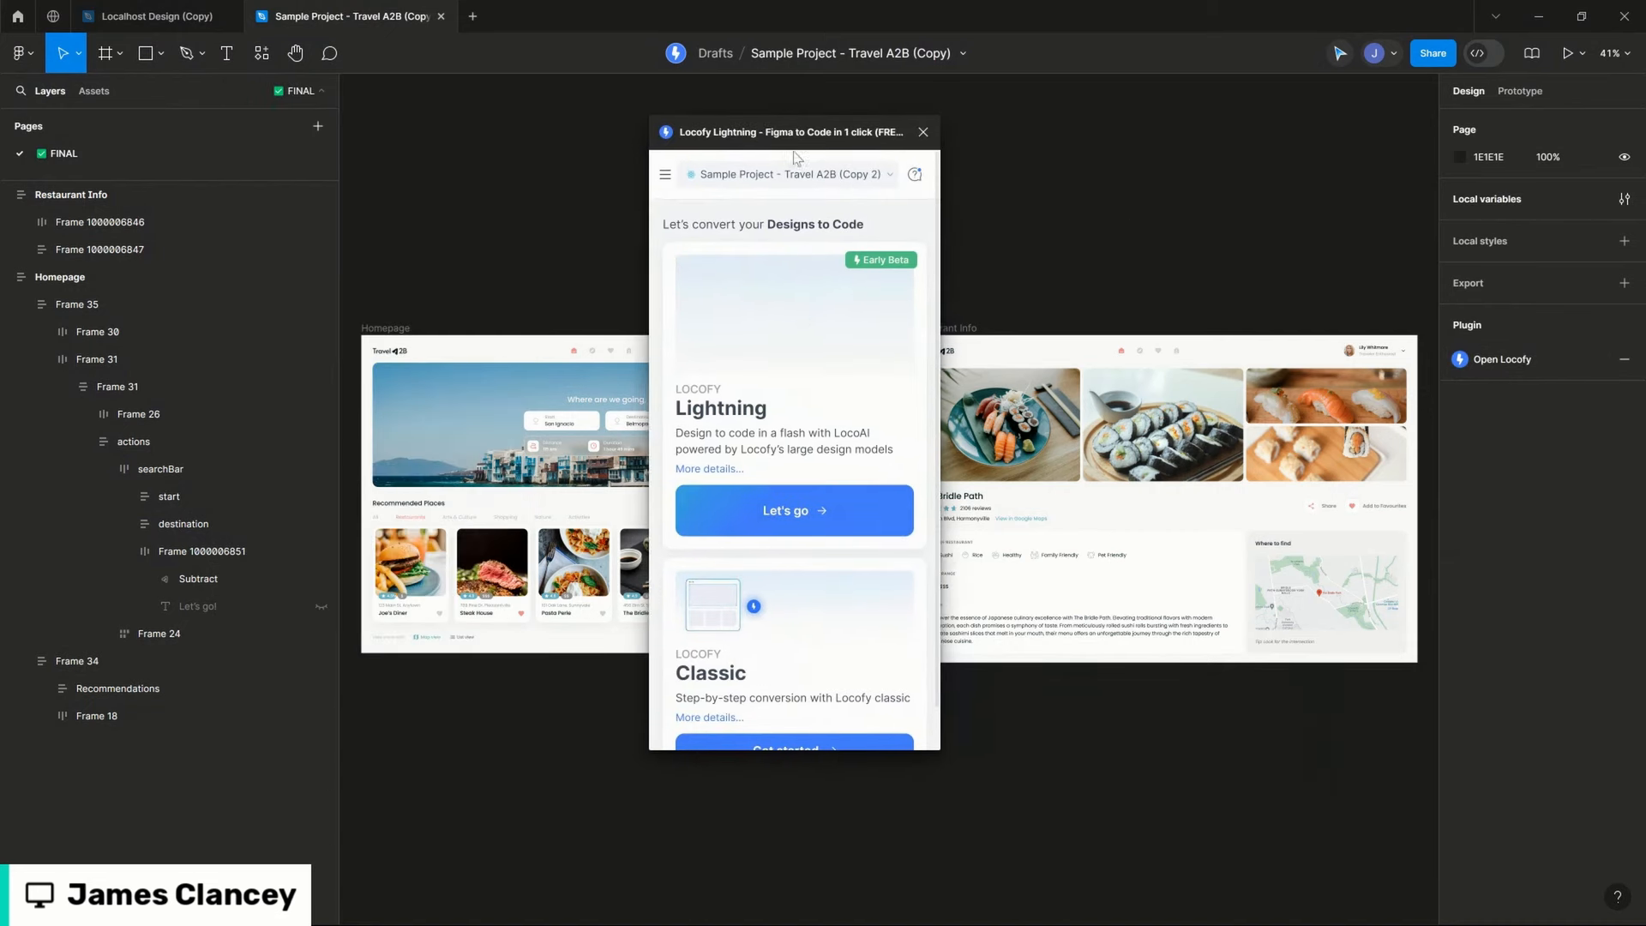
click(391, 331)
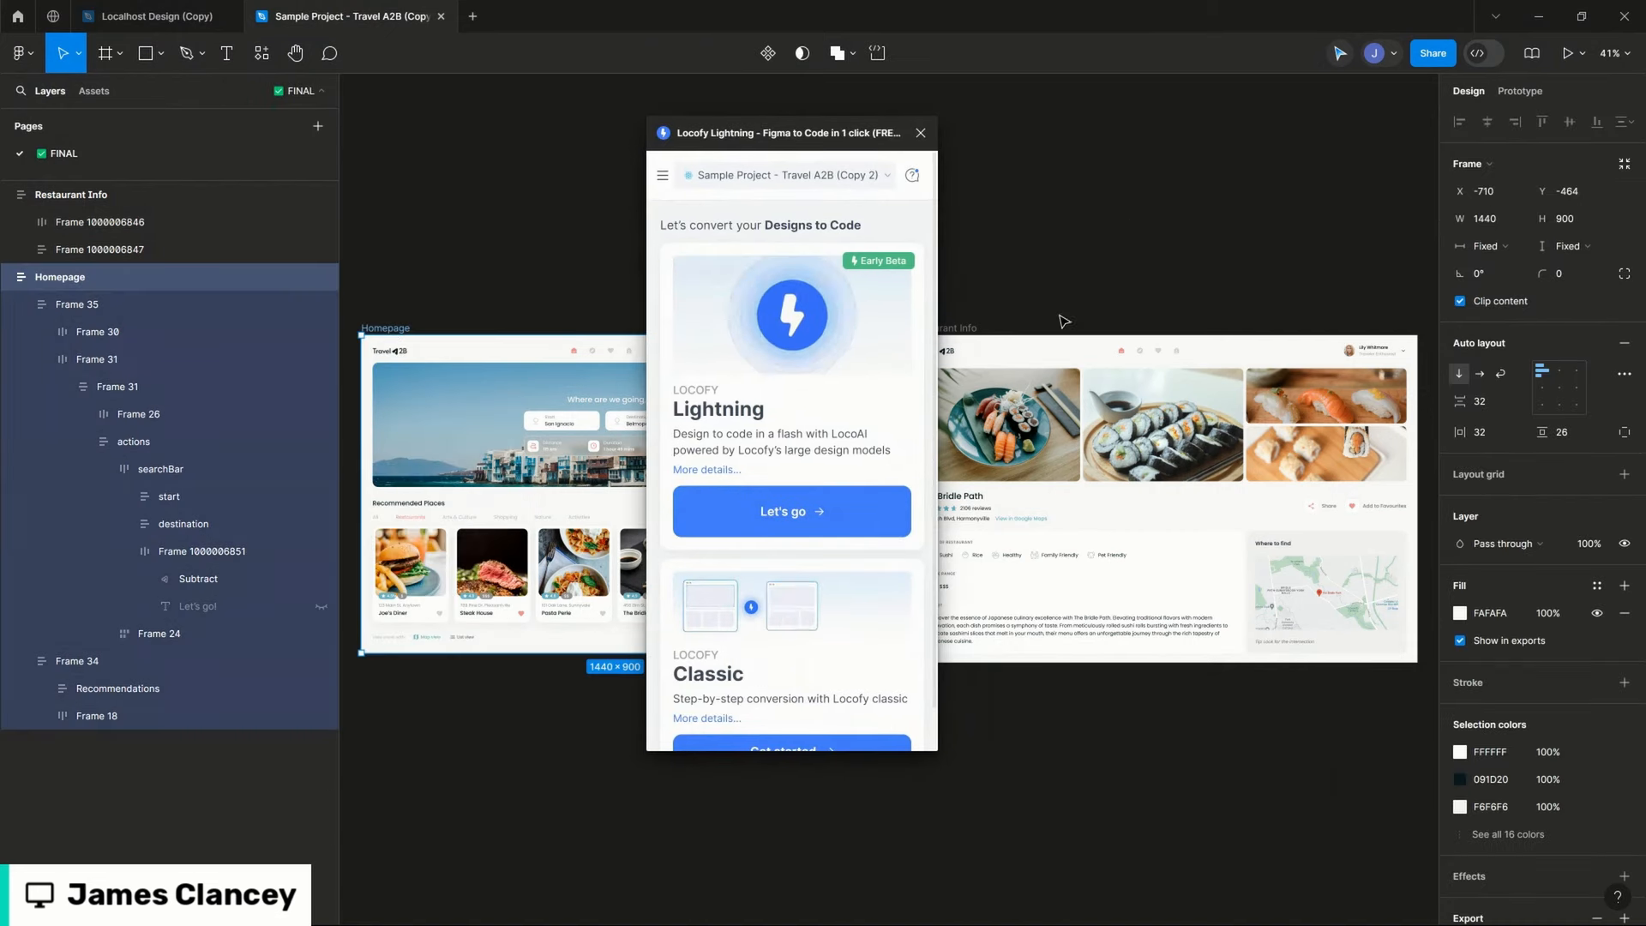
click(962, 332)
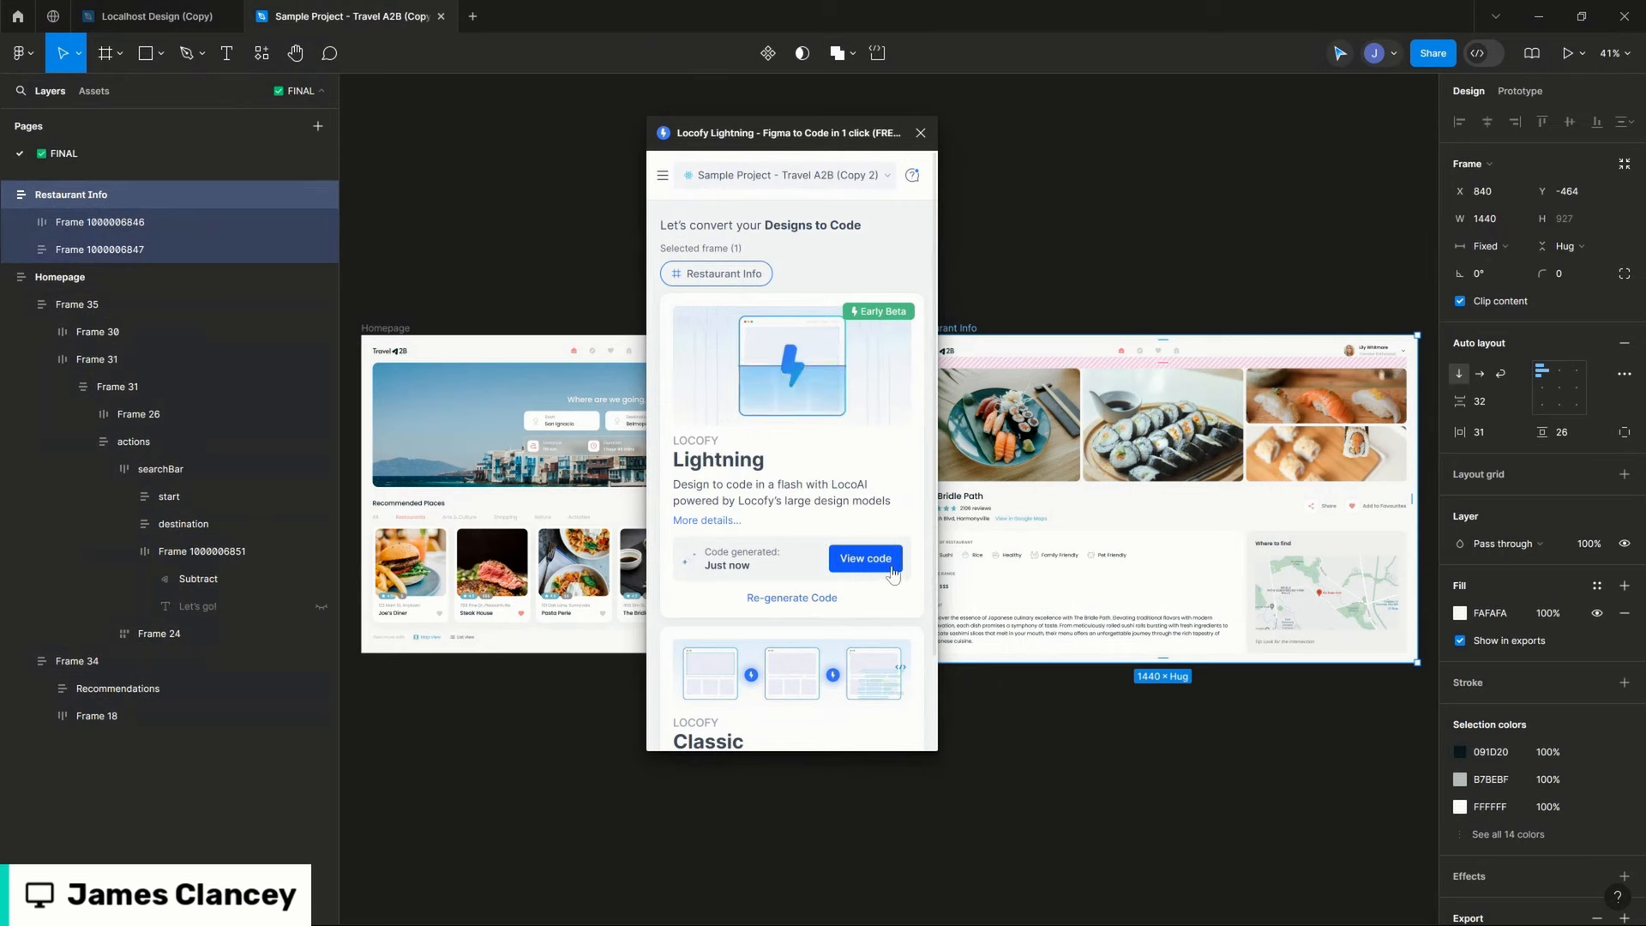
click(862, 569)
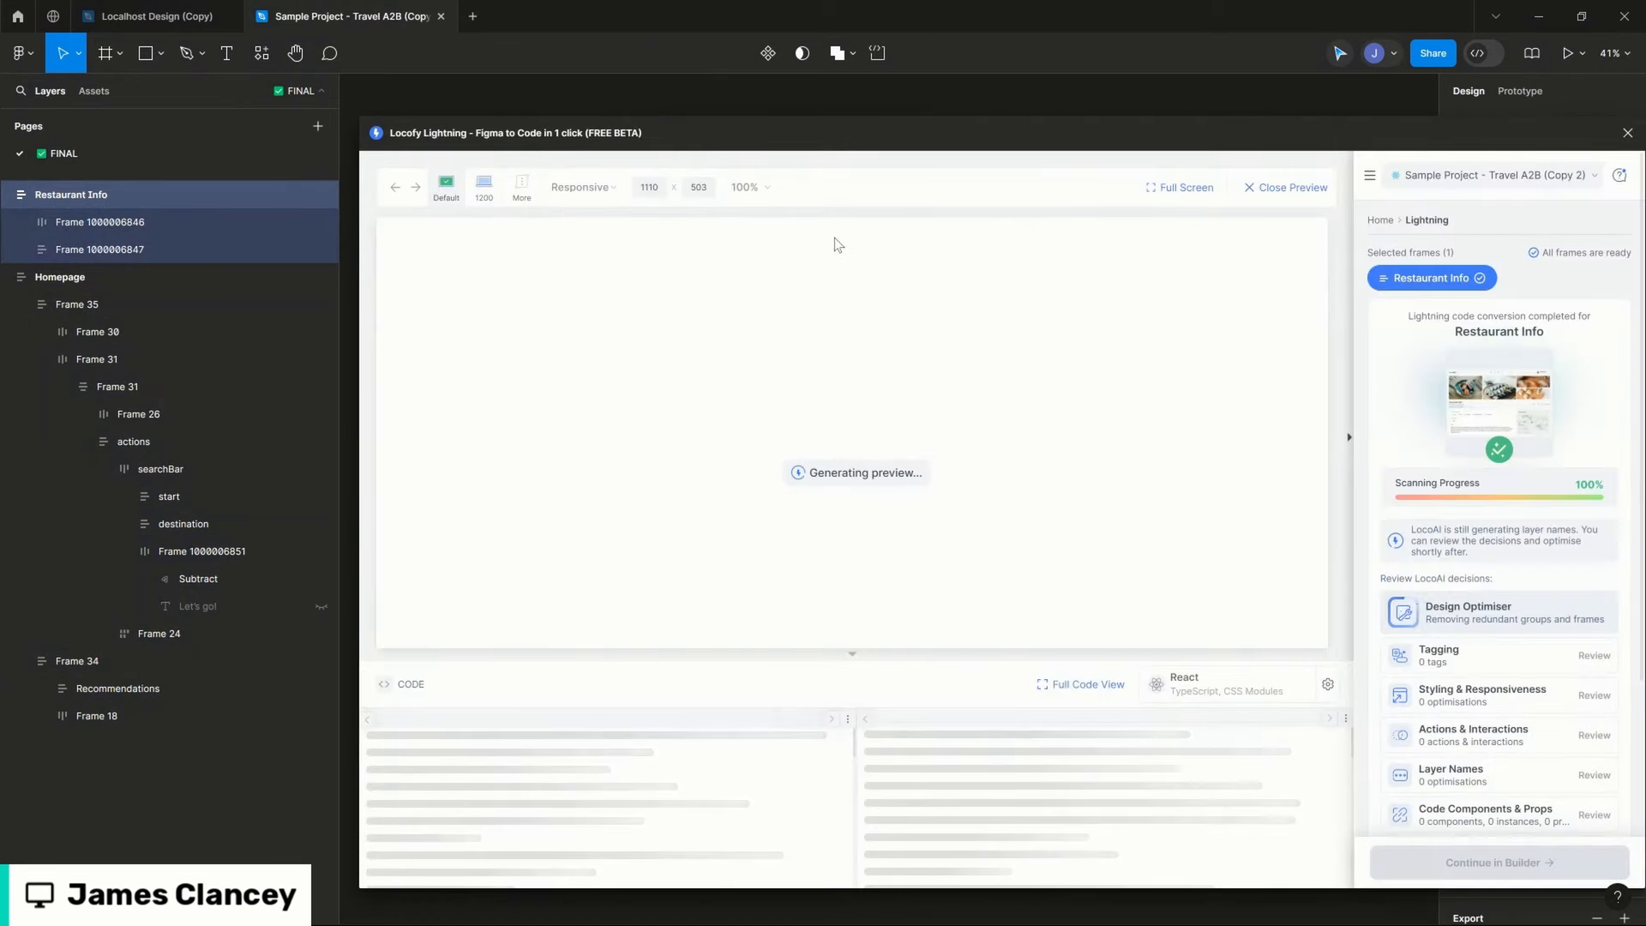
drag(1101, 137, 966, 91)
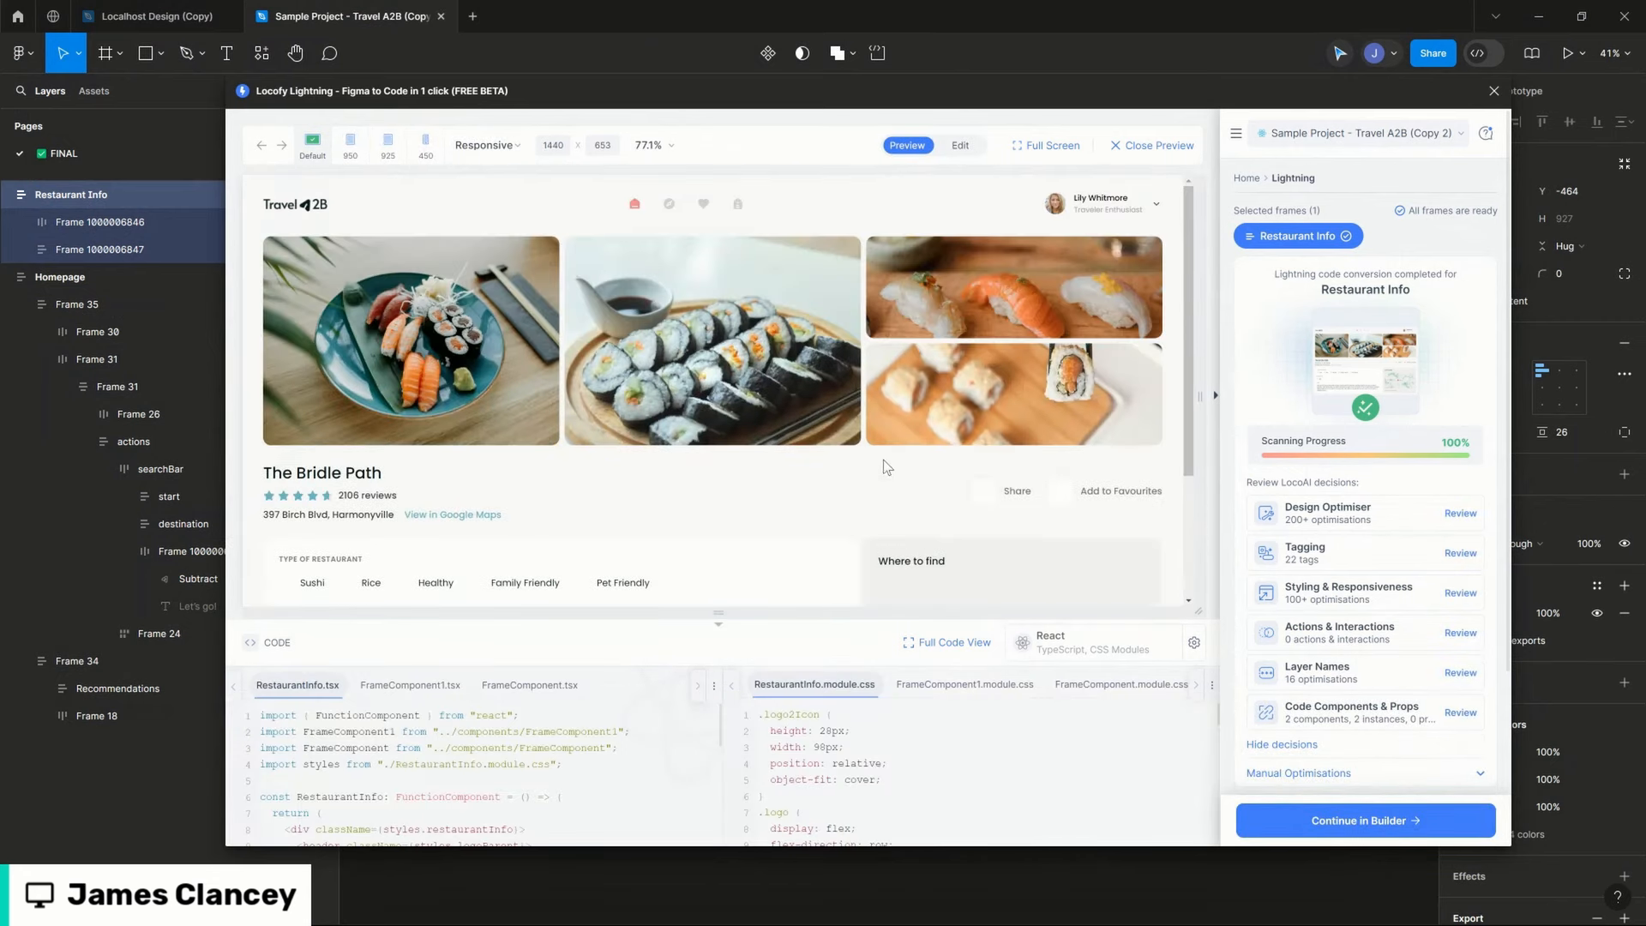
click(1493, 91)
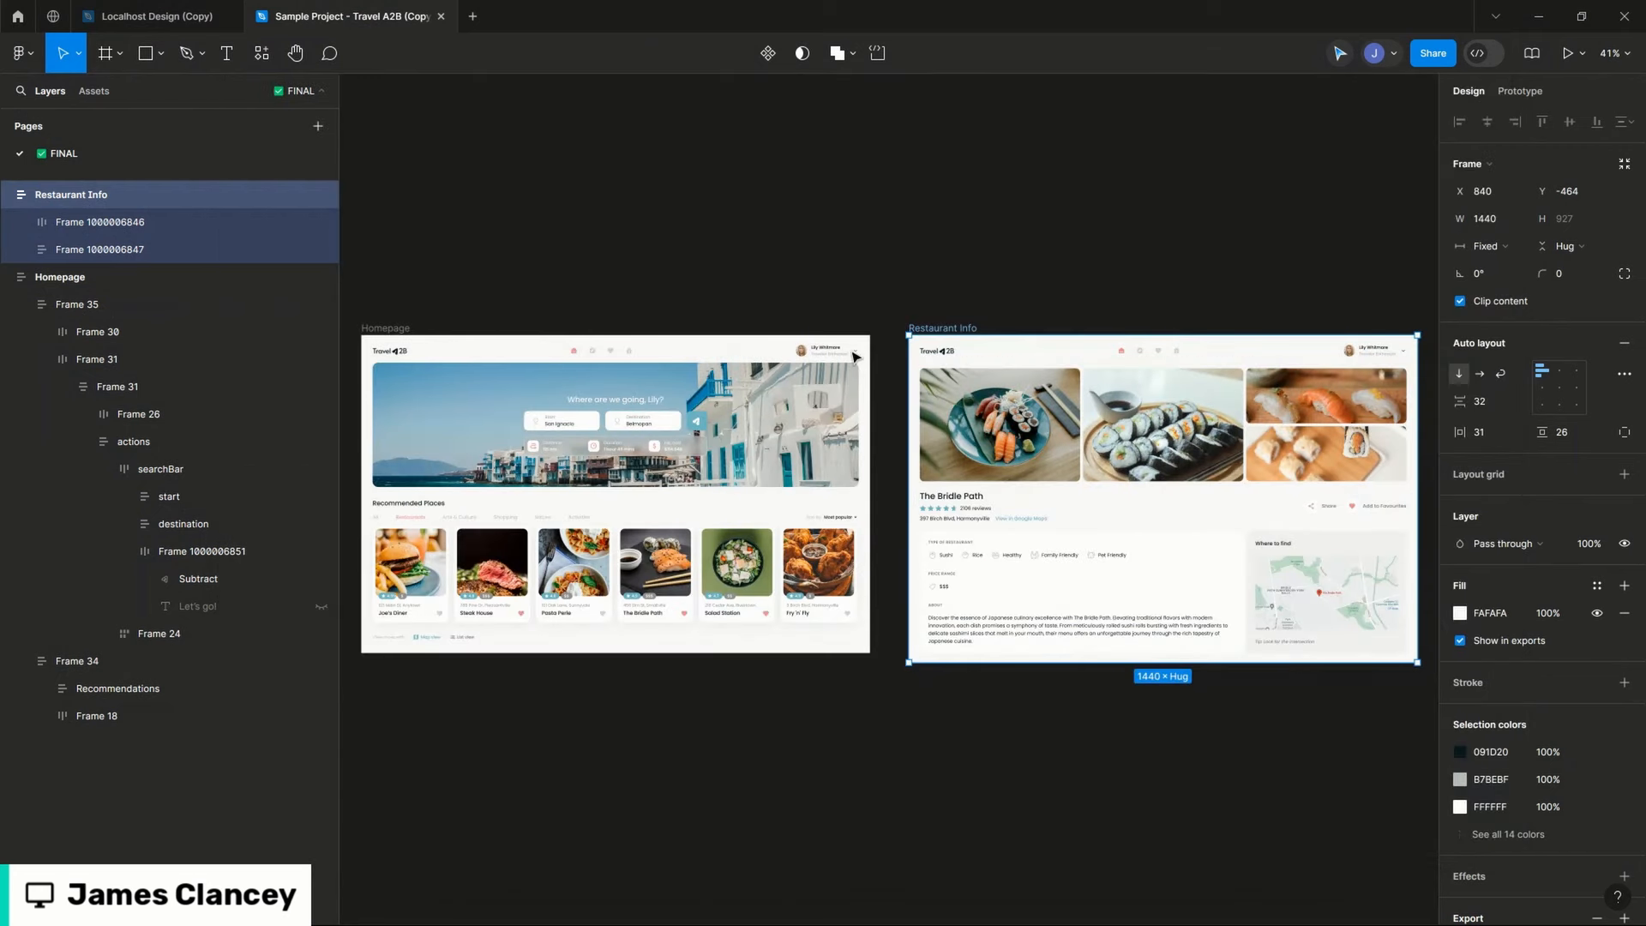
Step: Select the Homepage and Restaurant Info frames together, relaunch Locofy Lightning and open the generated code for both
click(400, 333)
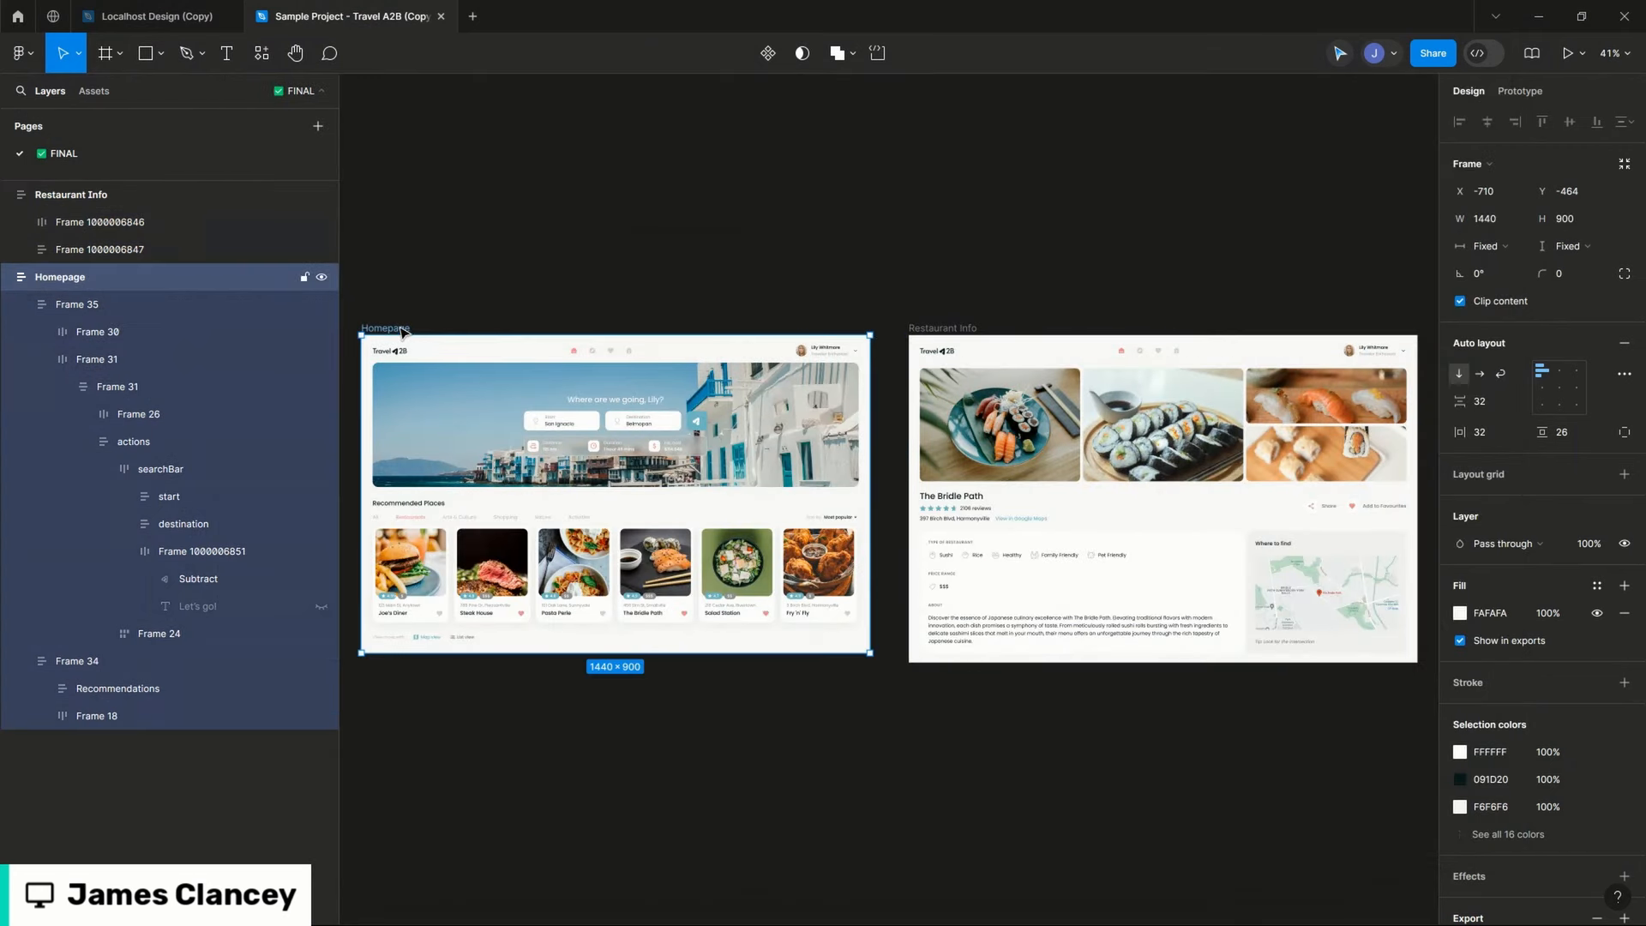
shift+click(933, 328)
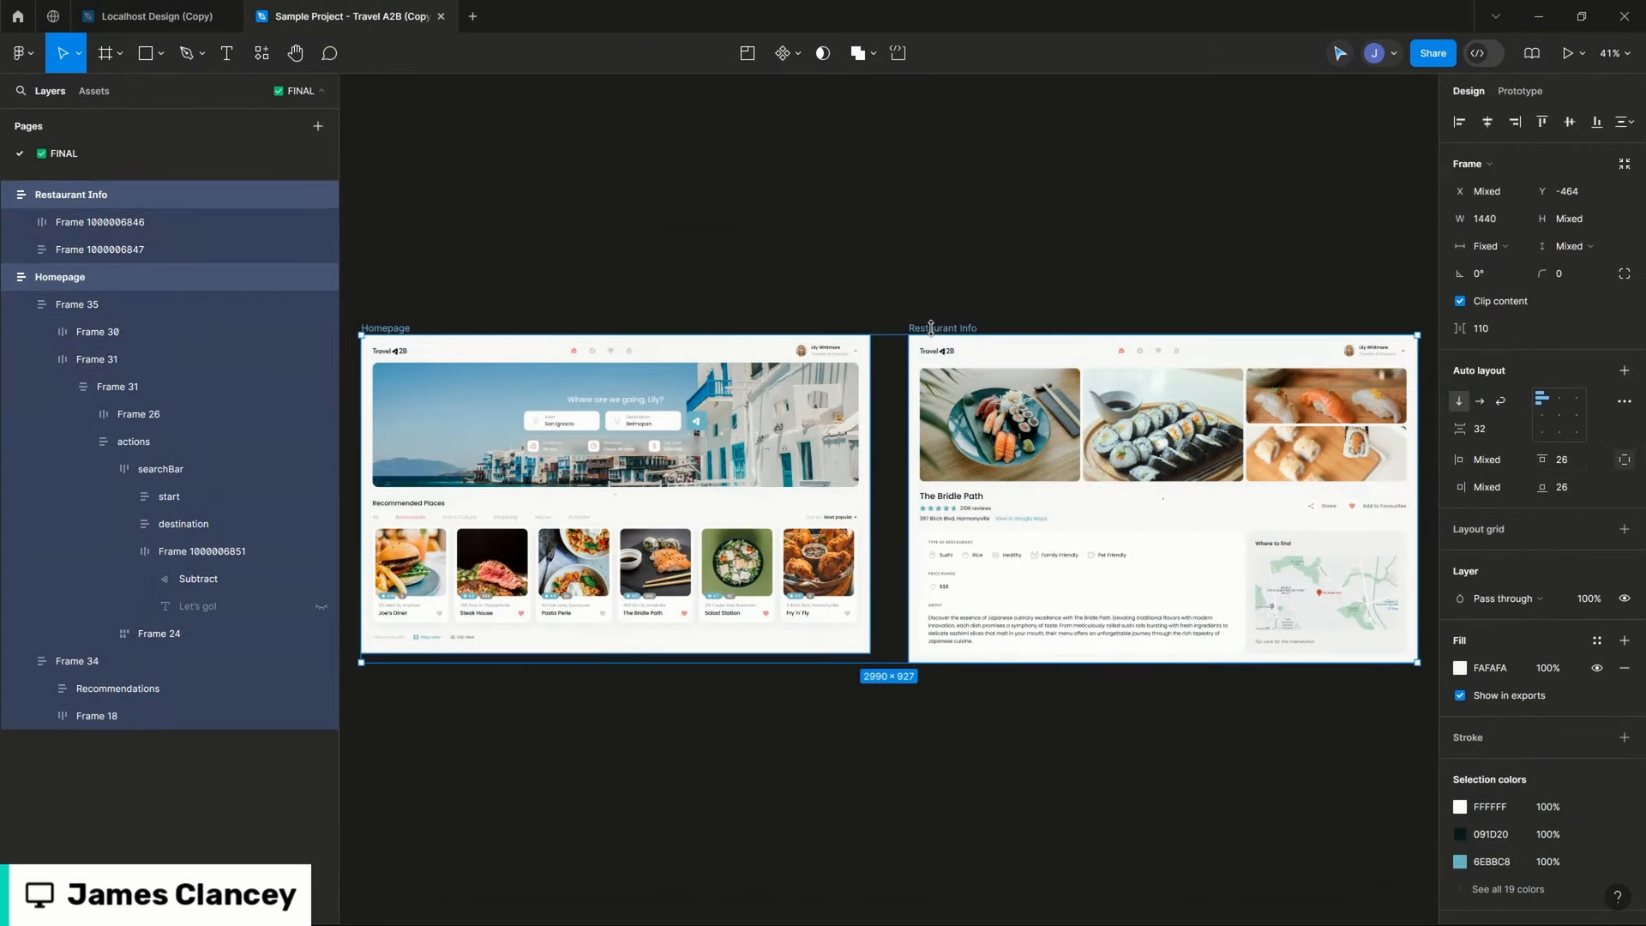
click(261, 53)
click(360, 250)
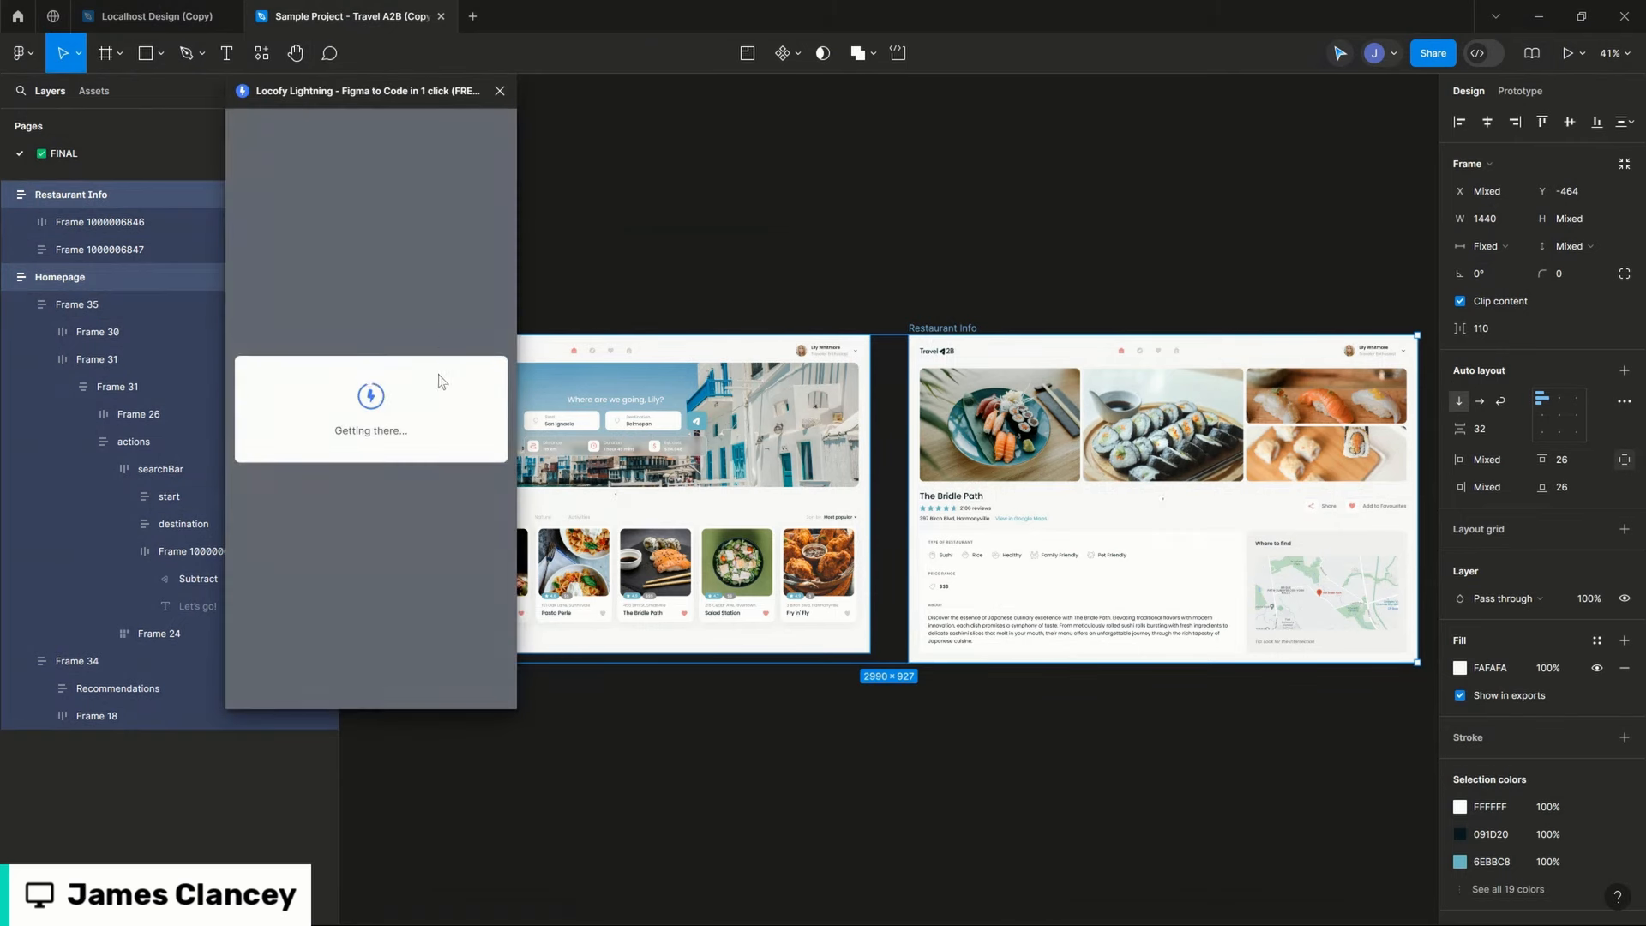
click(444, 517)
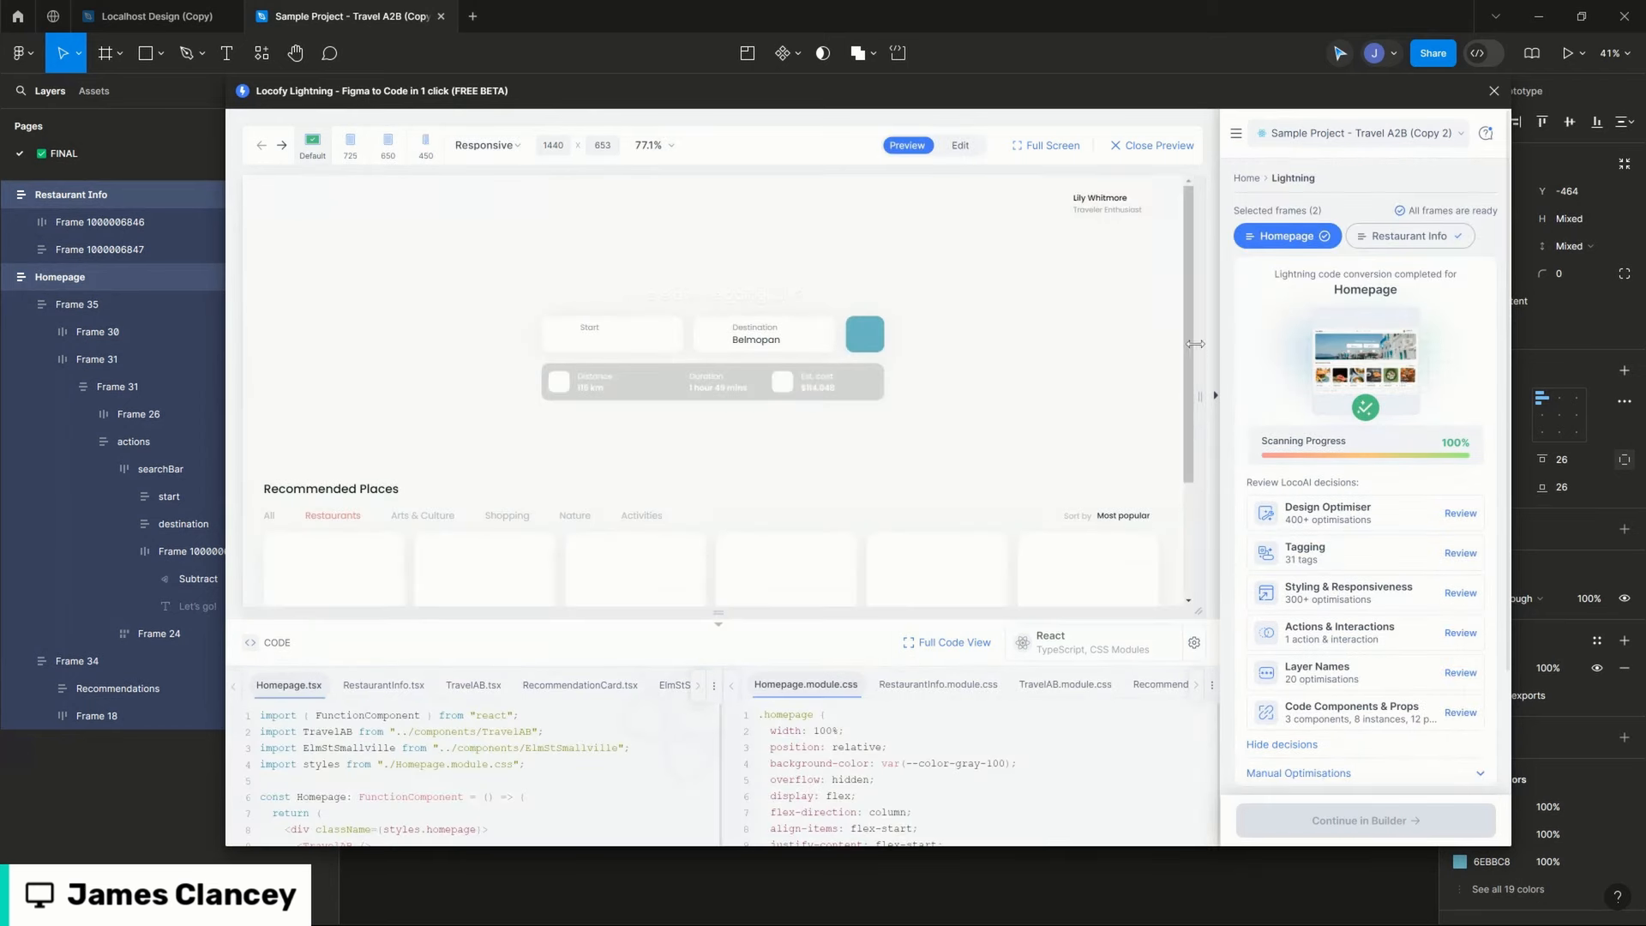
Step: Narrow the Homepage preview to about 1100 px wide and examine how the restaurant cards wrap
scroll(992, 358, down, 2)
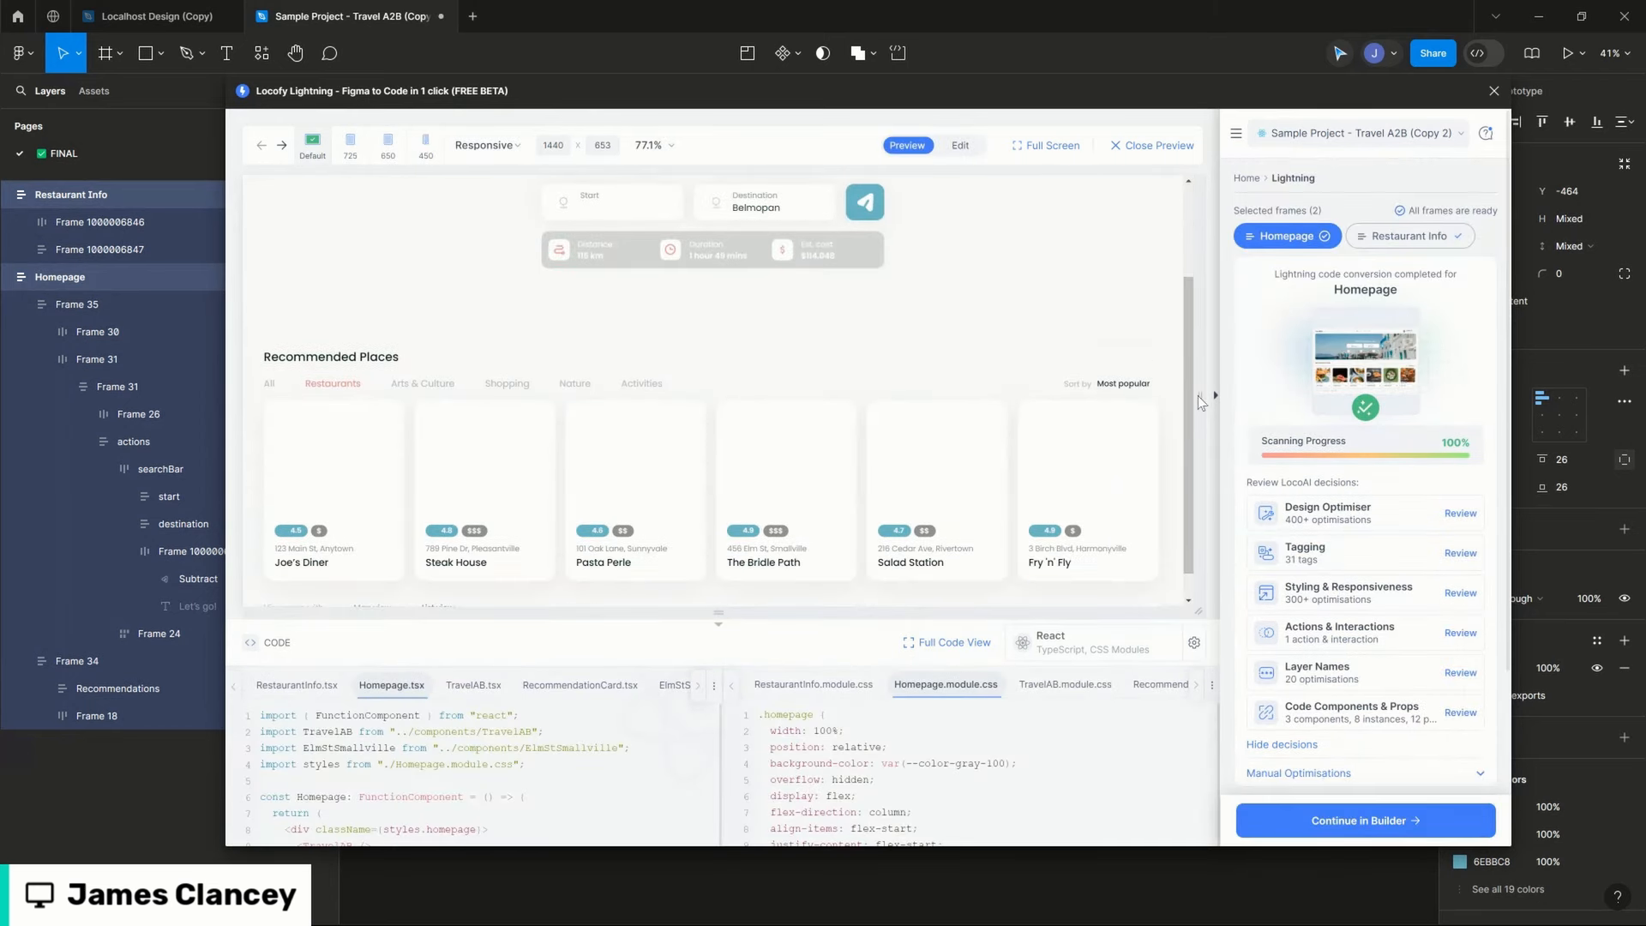
drag(1202, 398, 1087, 396)
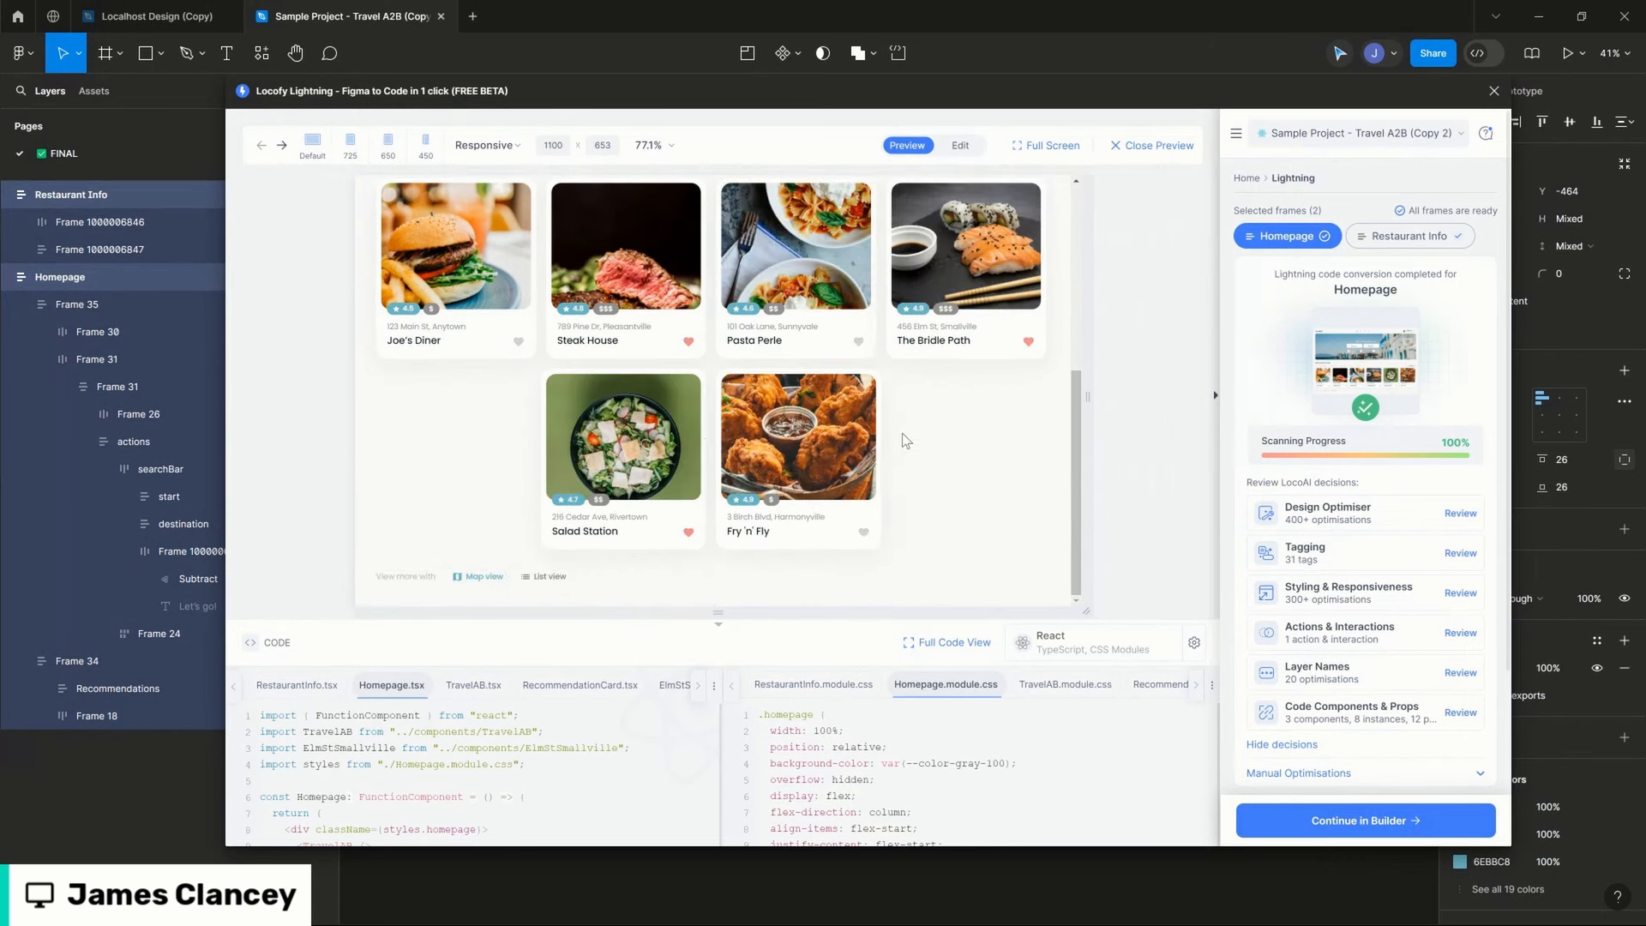
scroll(902, 440, up, 4)
Step: Set the flex alignment of the Main Nav container holding the restaurant cards to top left and save the styling
click(974, 147)
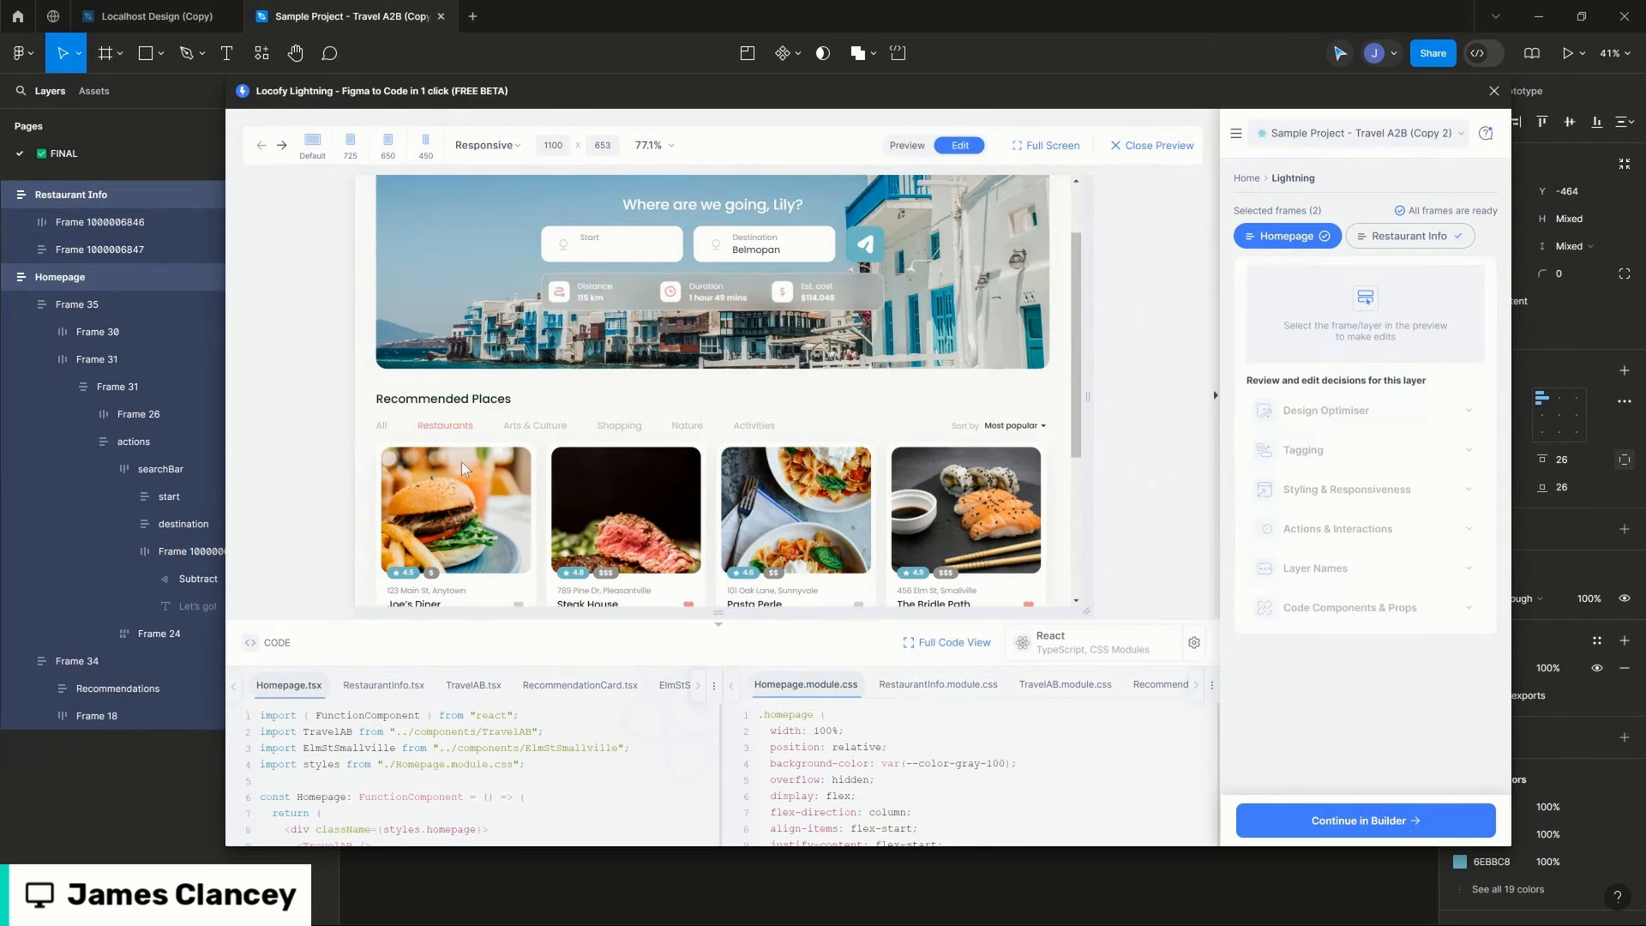
click(380, 444)
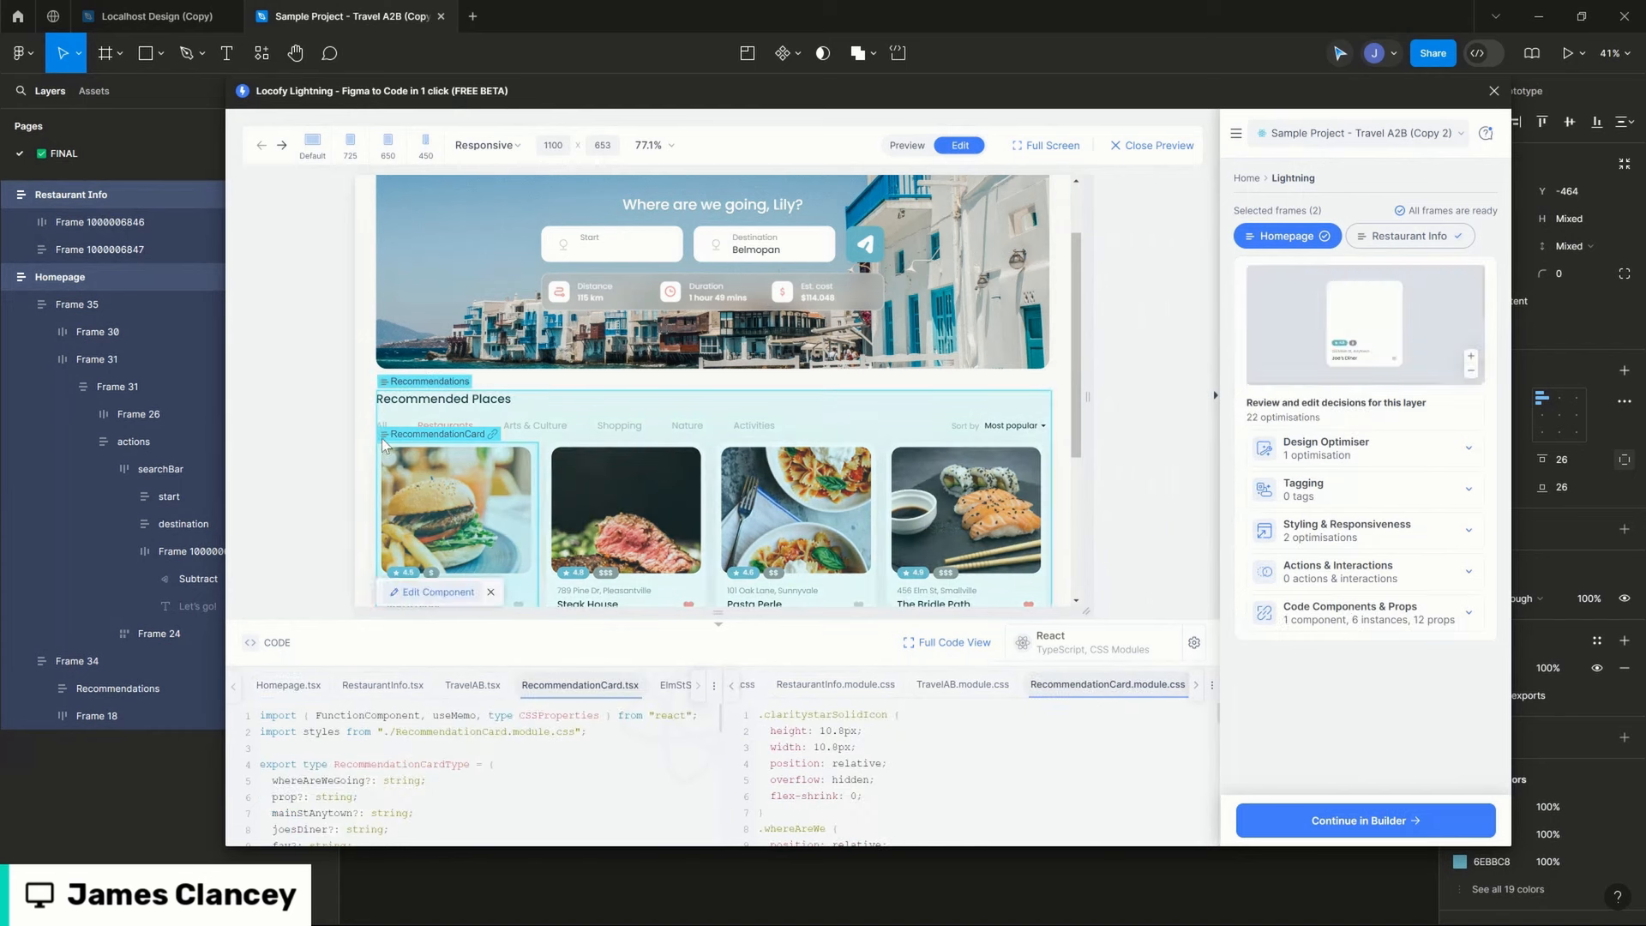
scroll(541, 465, down, 3)
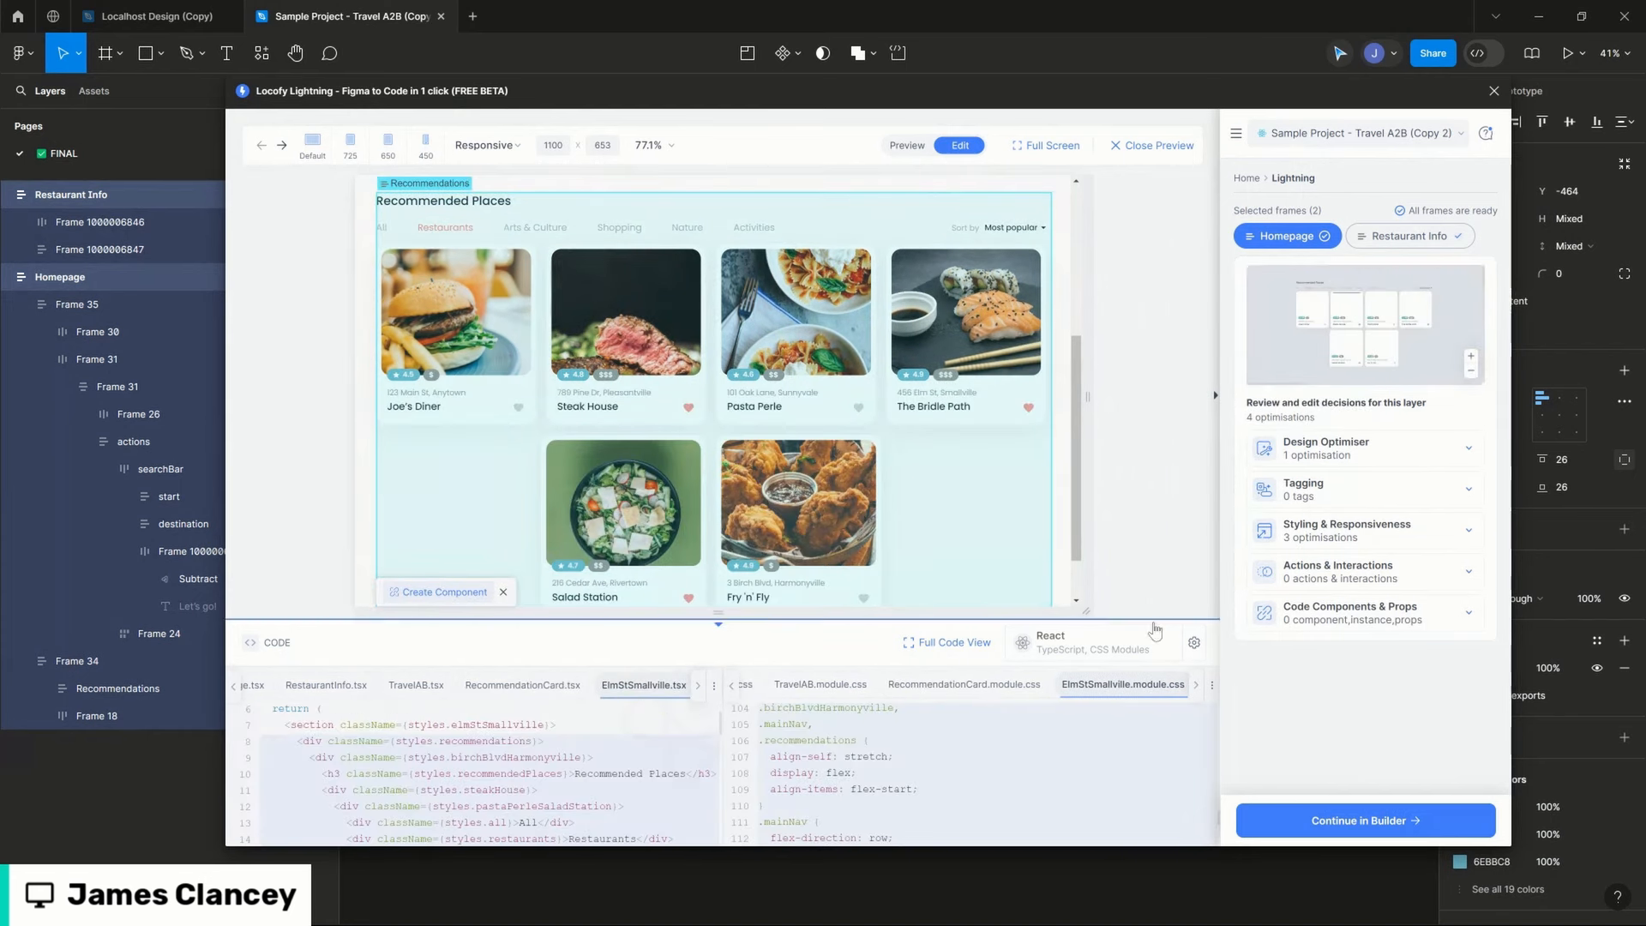
click(998, 537)
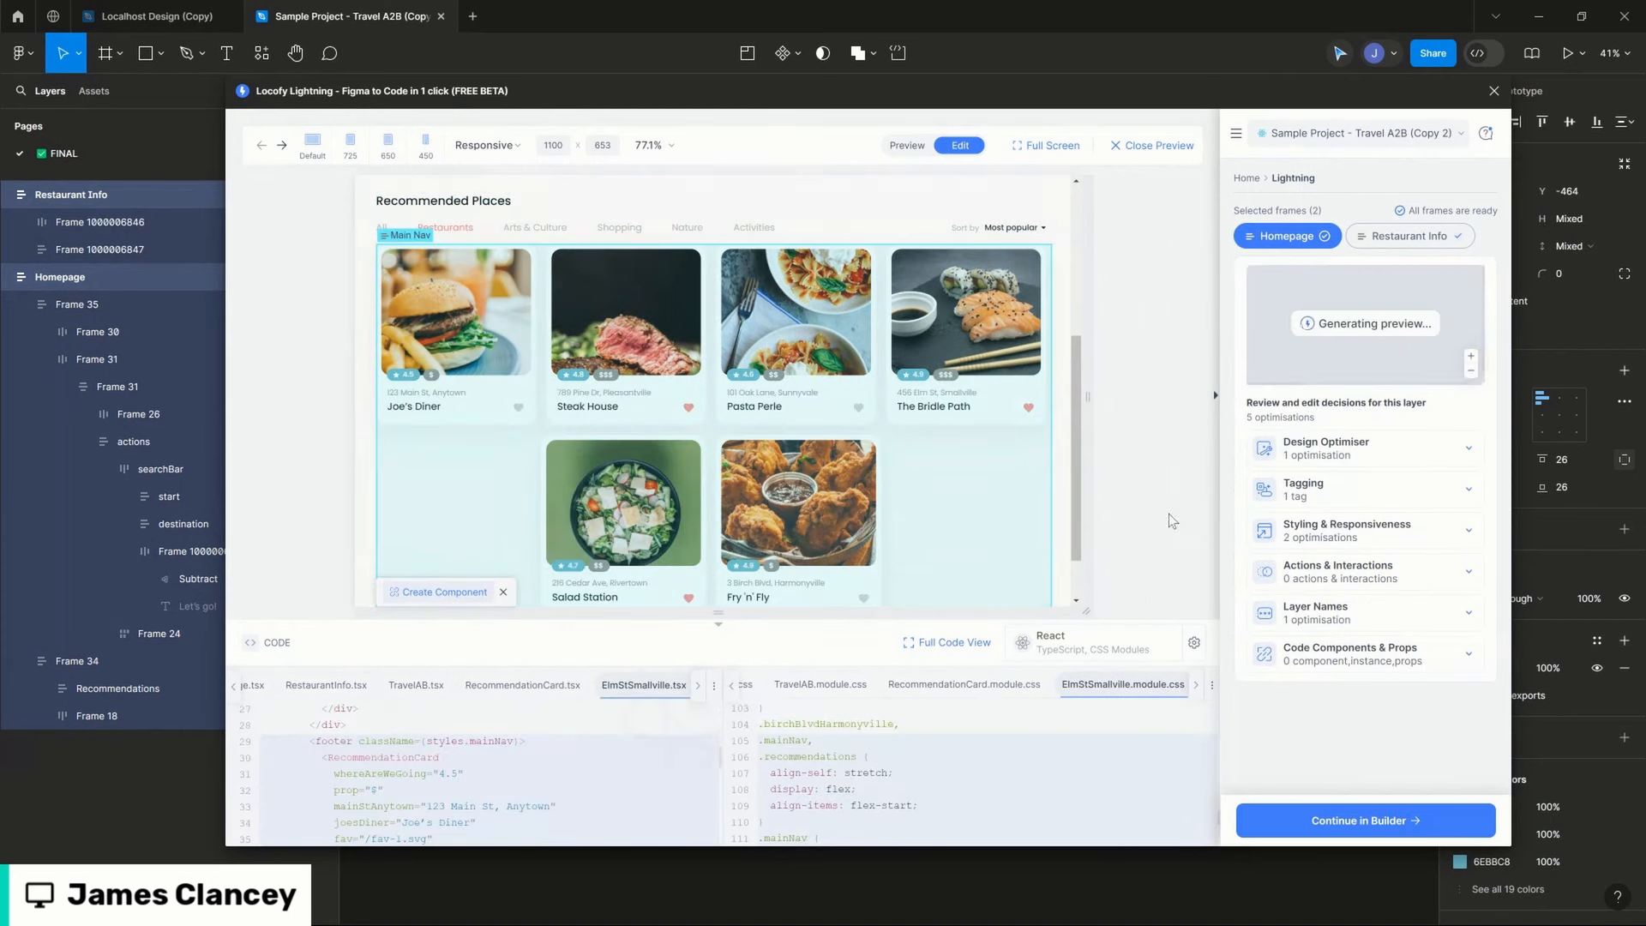
click(1426, 531)
click(1471, 561)
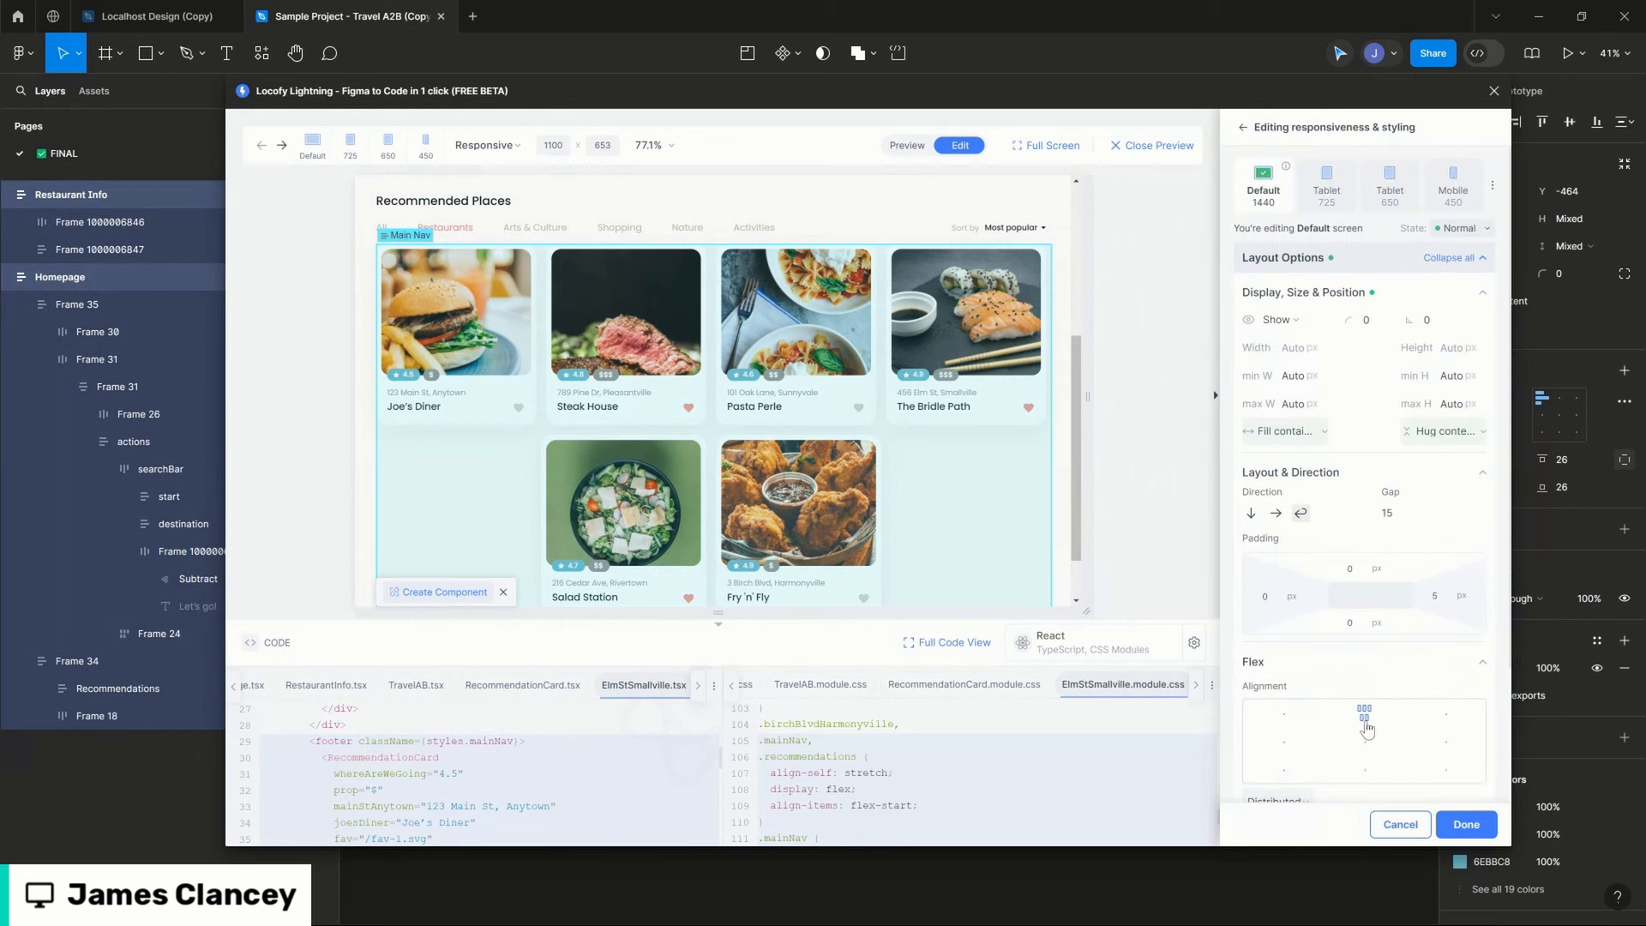
click(1281, 711)
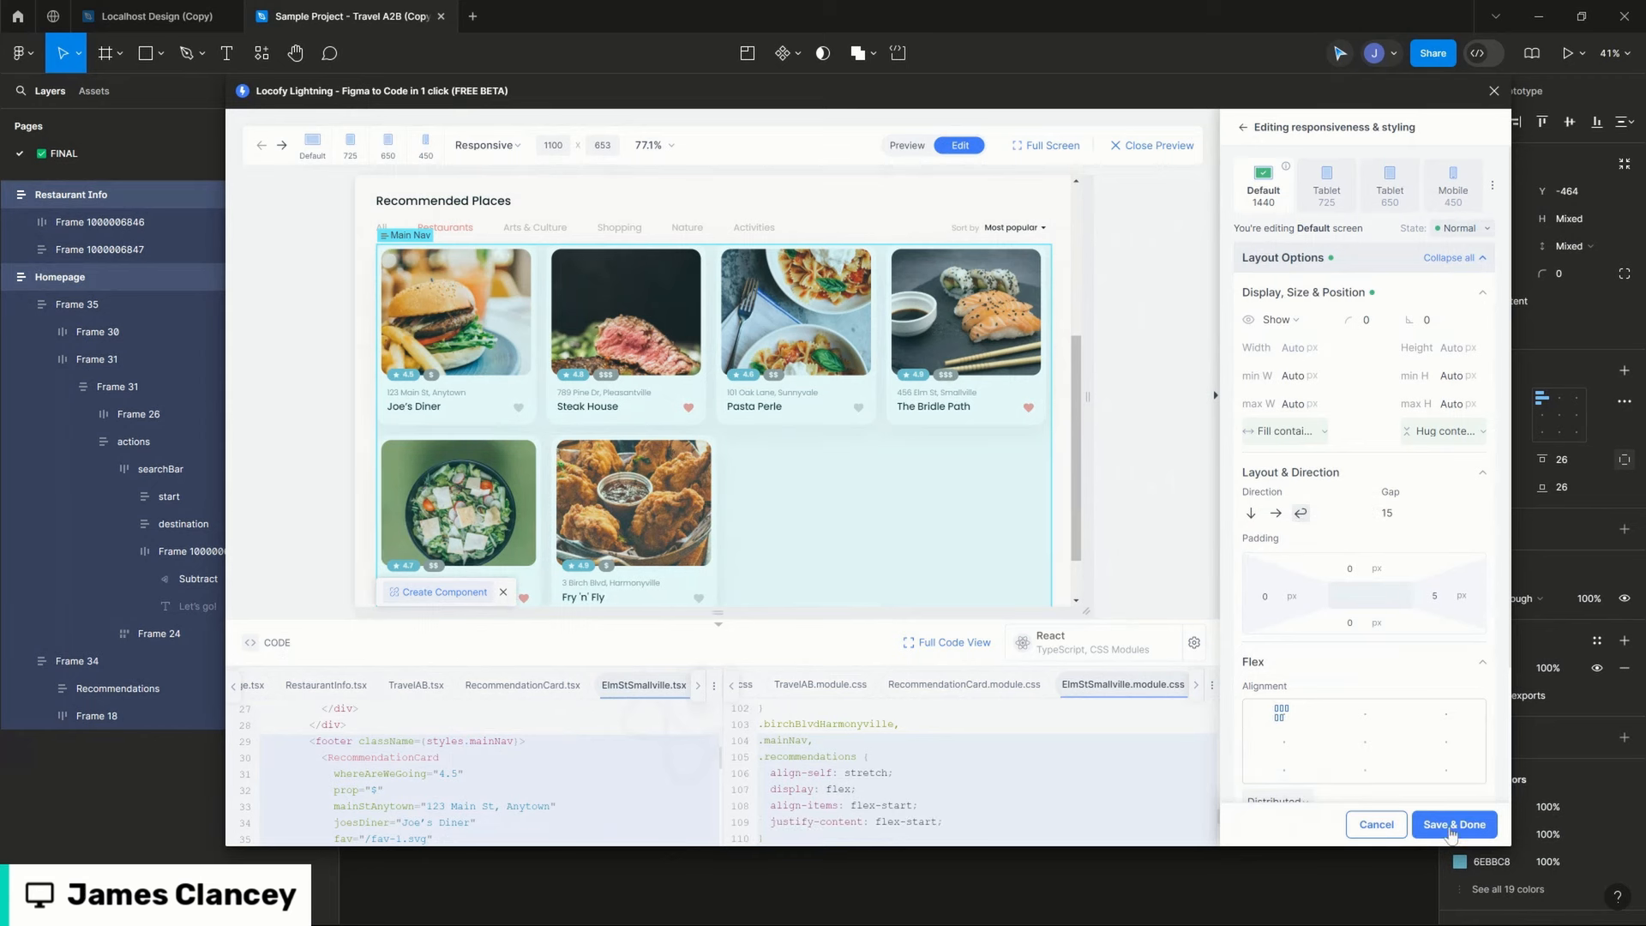
click(1450, 826)
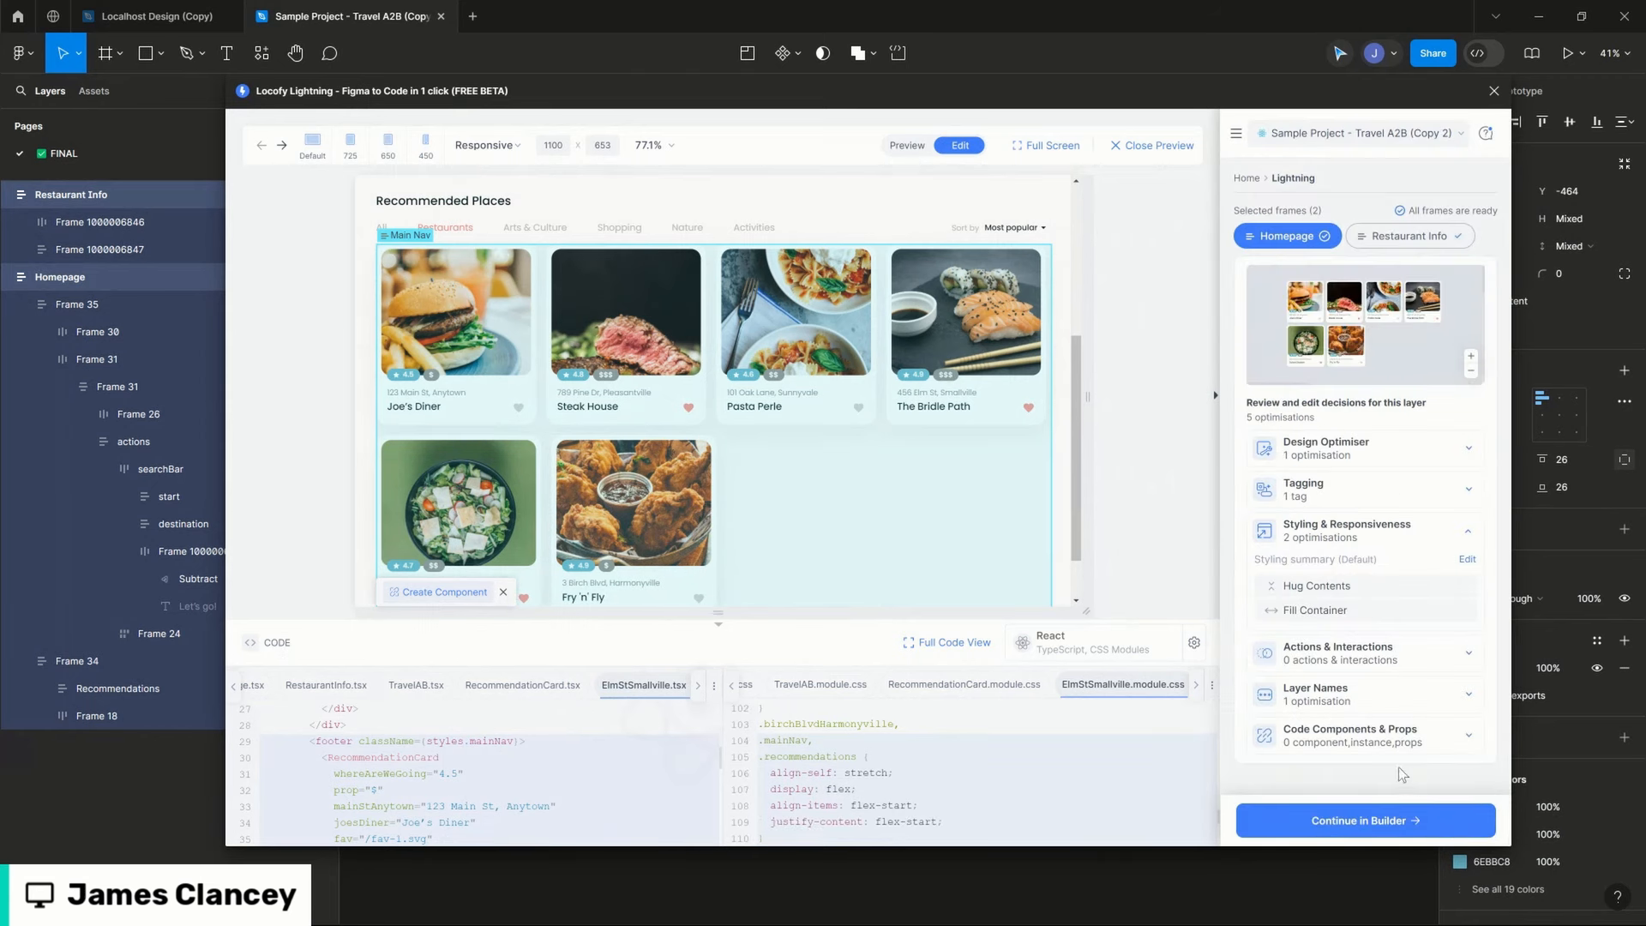
Step: Check Frame 24 with the distance, duration and cost items at about 570 px, set its default-screen flex alignment to top left and save
scroll(891, 480, up, 1)
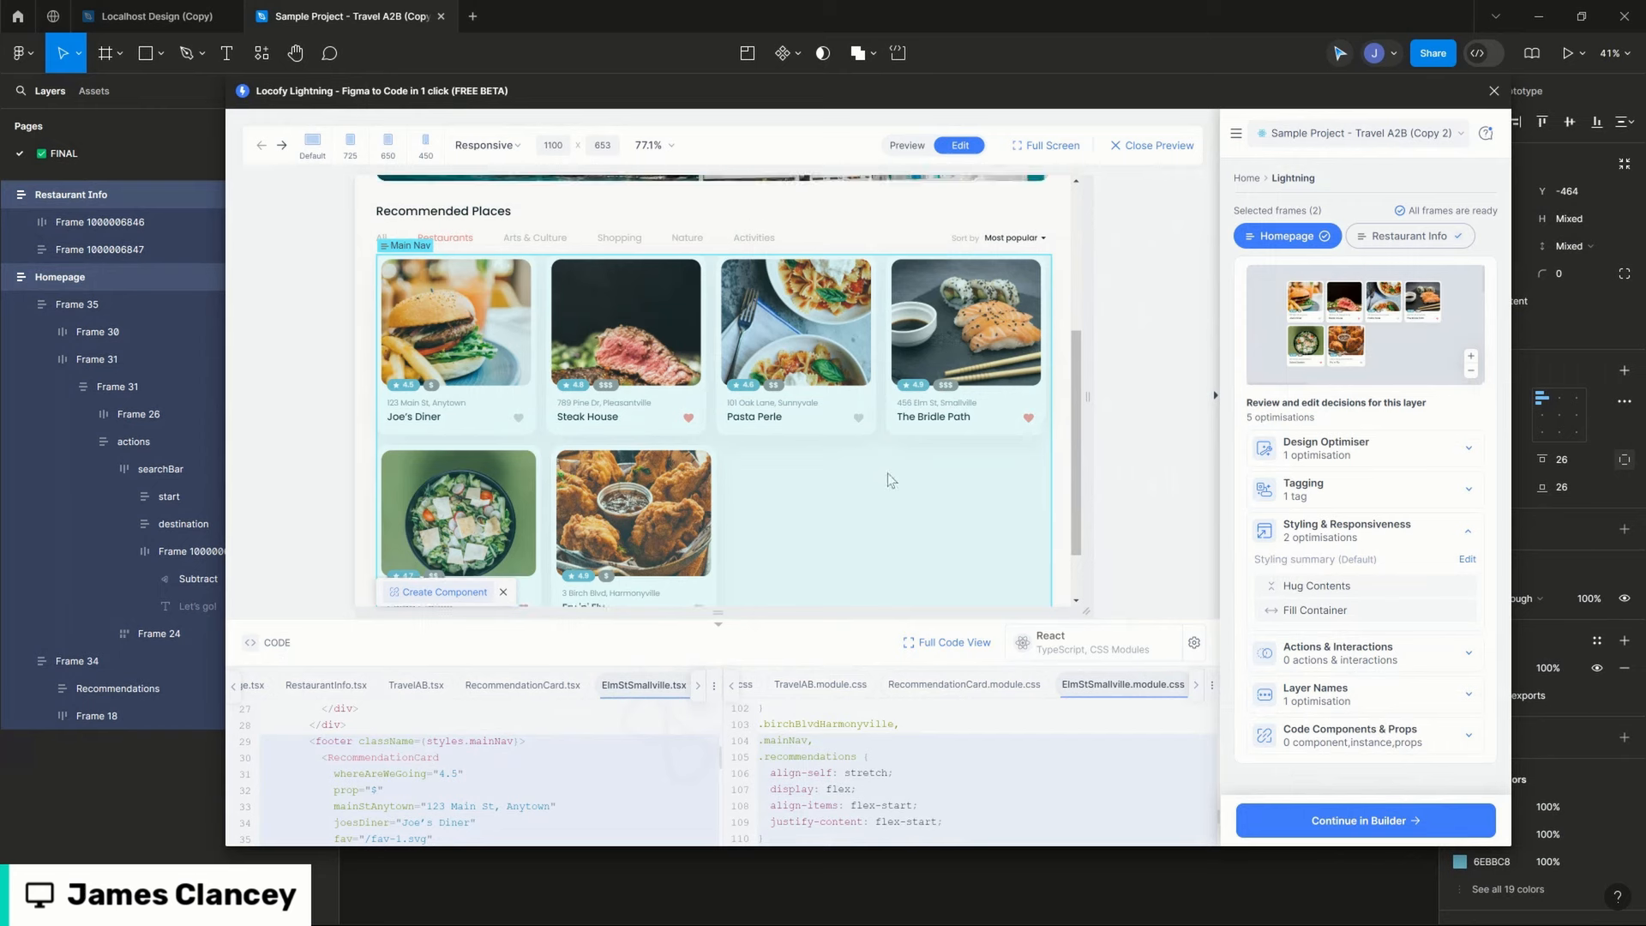
scroll(892, 480, up, 3)
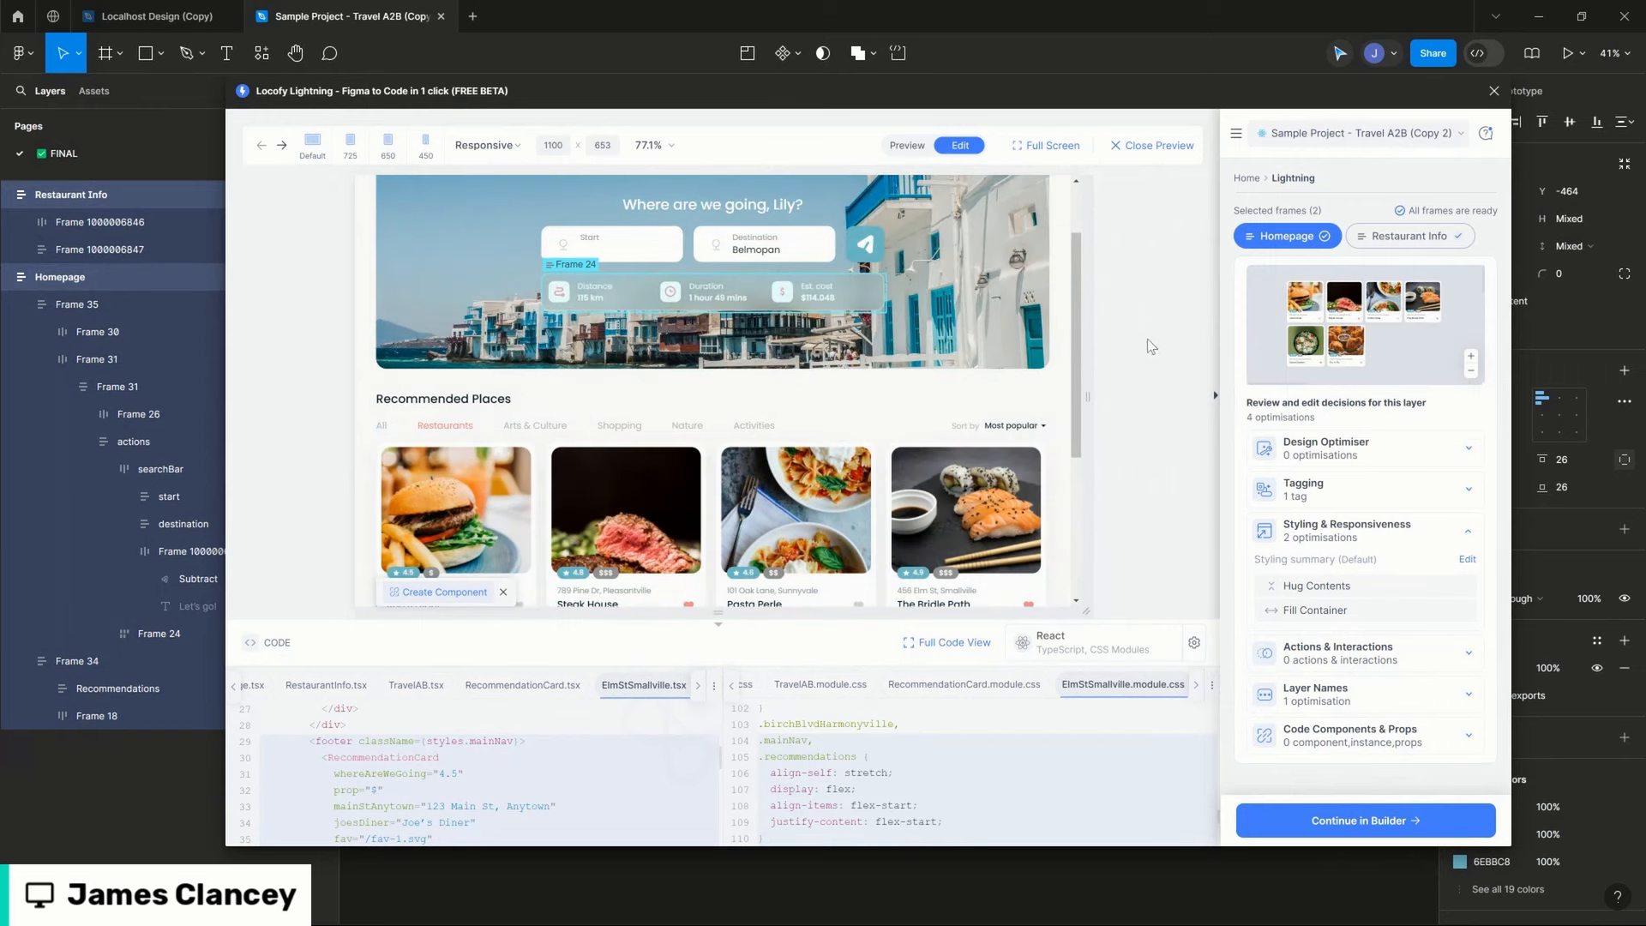
drag(1087, 381, 914, 378)
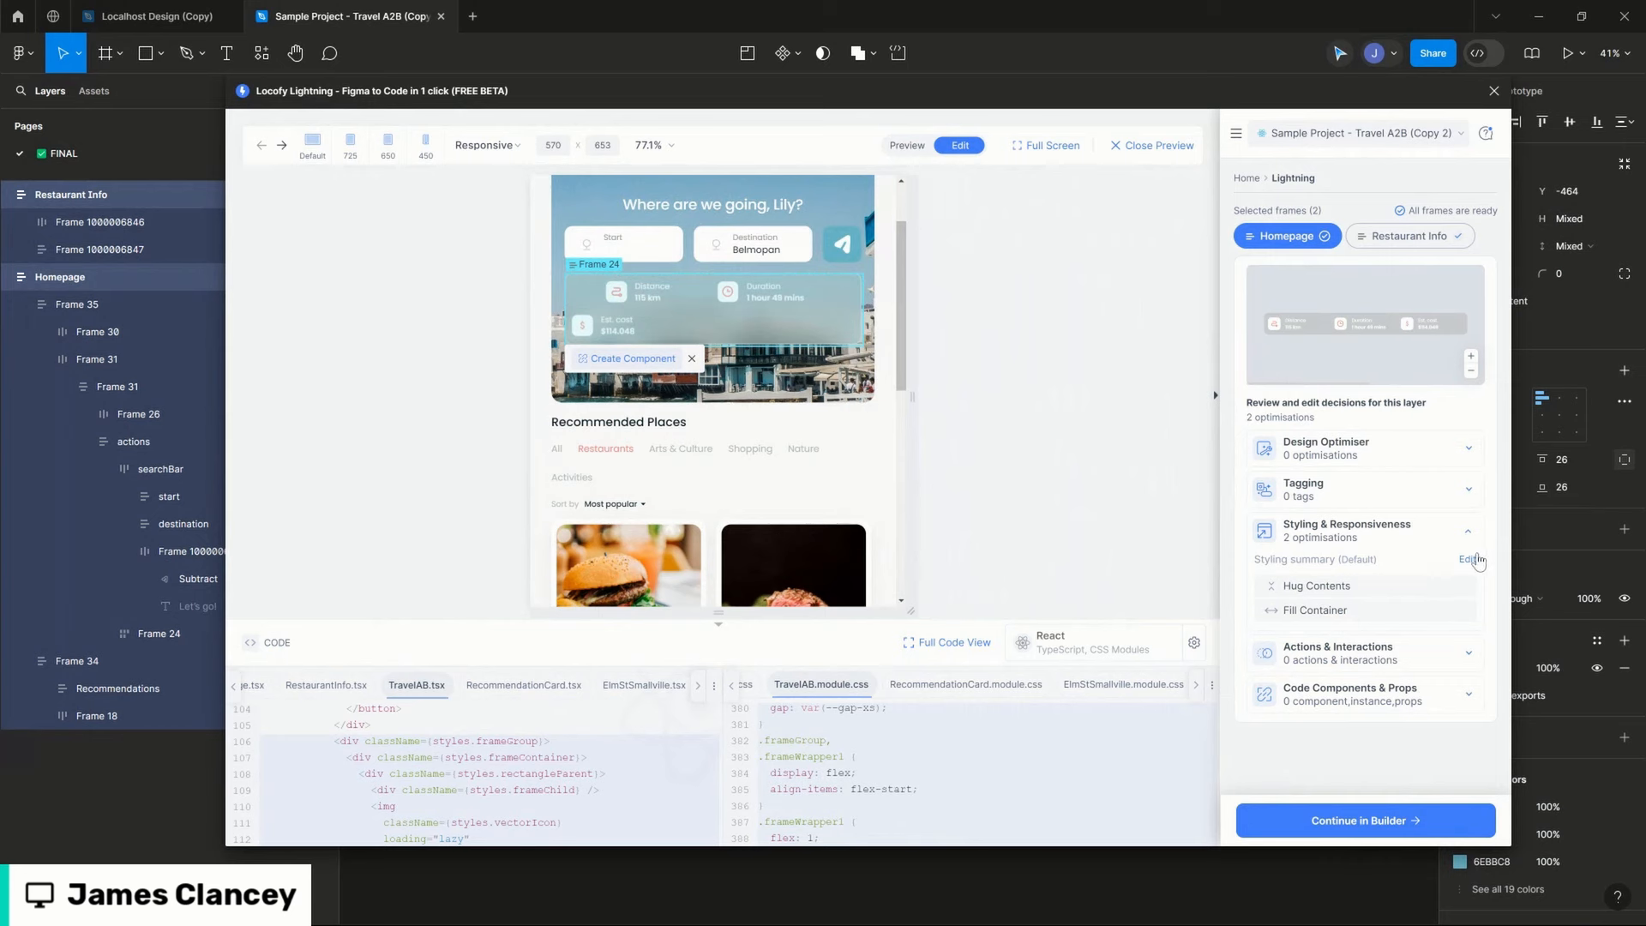
click(312, 144)
click(1468, 559)
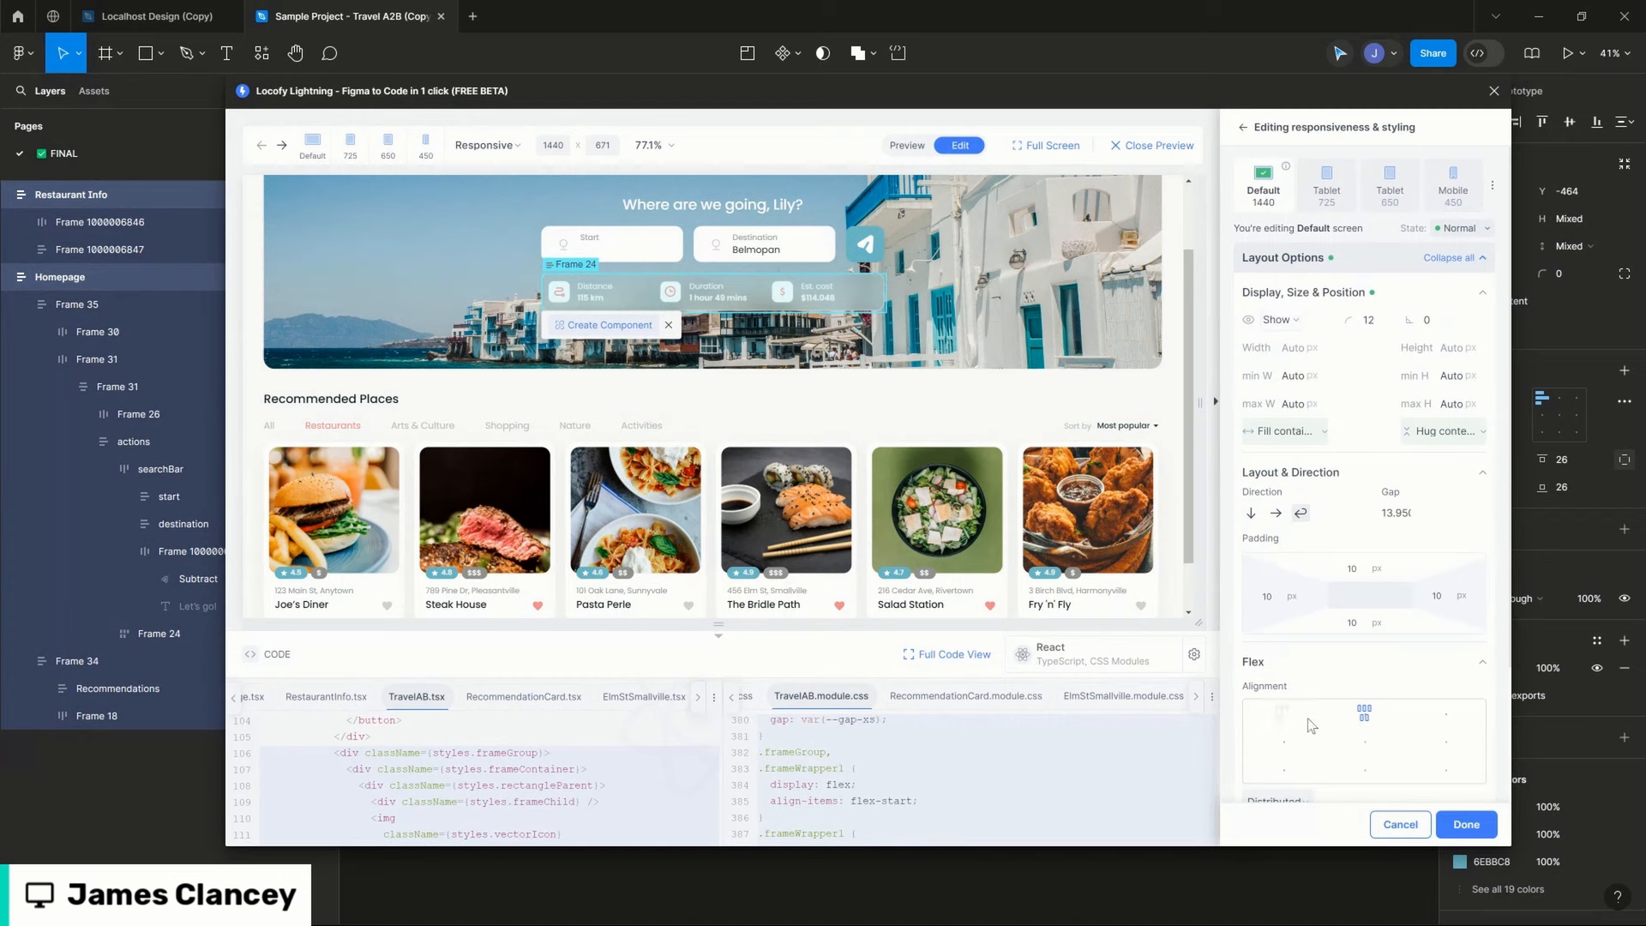
click(1281, 716)
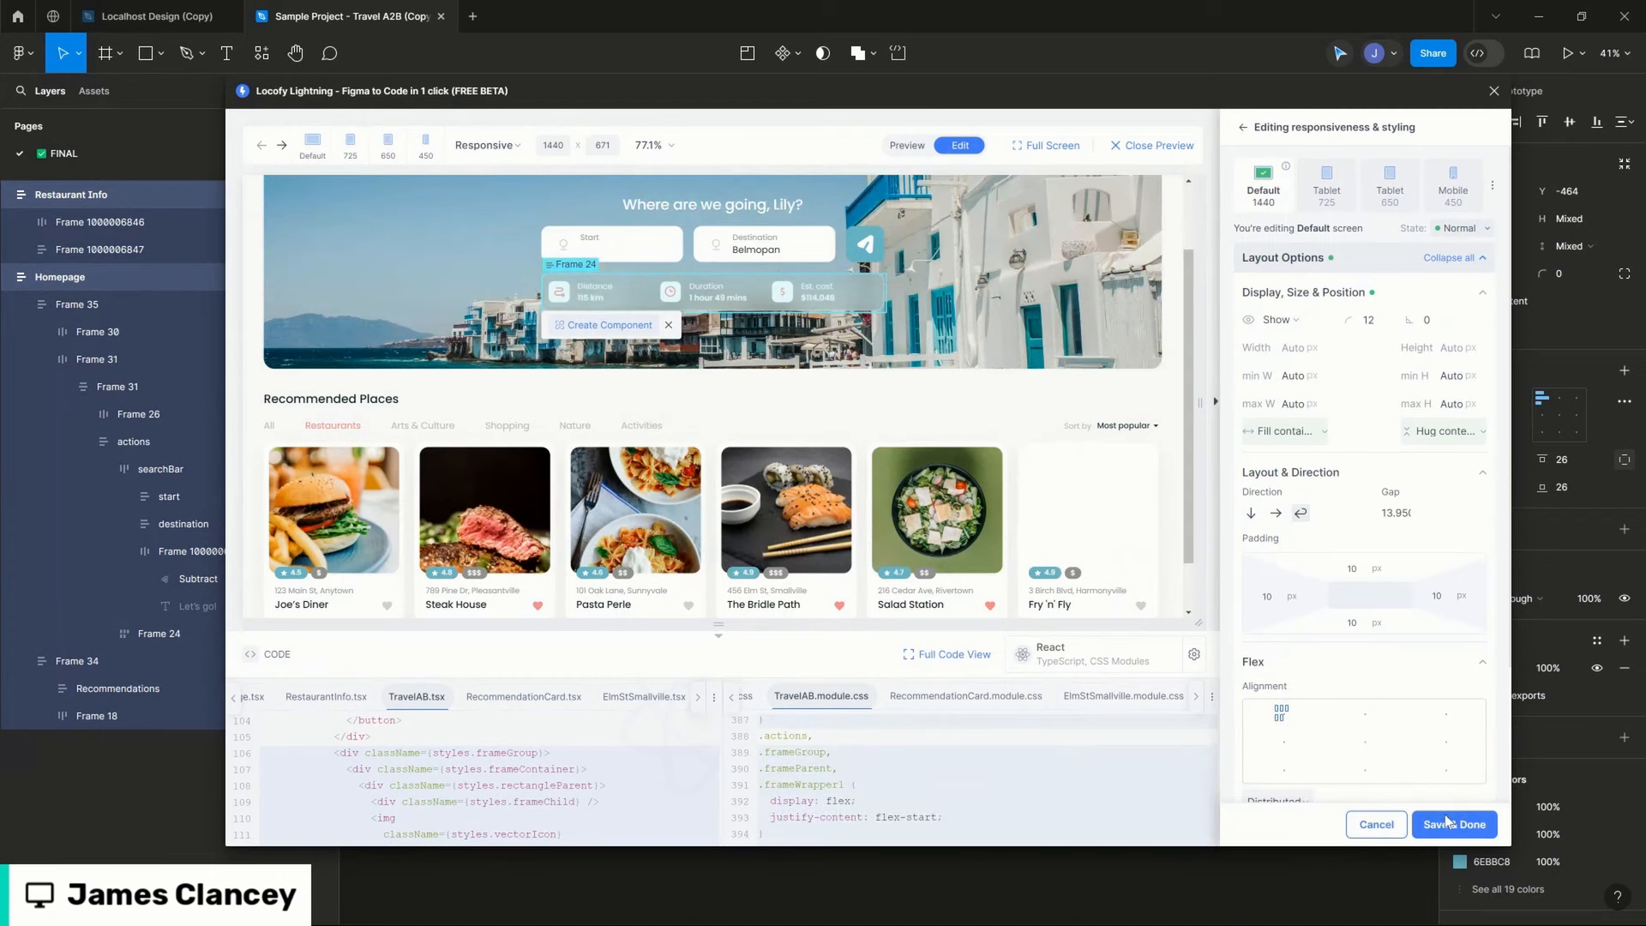
click(1446, 827)
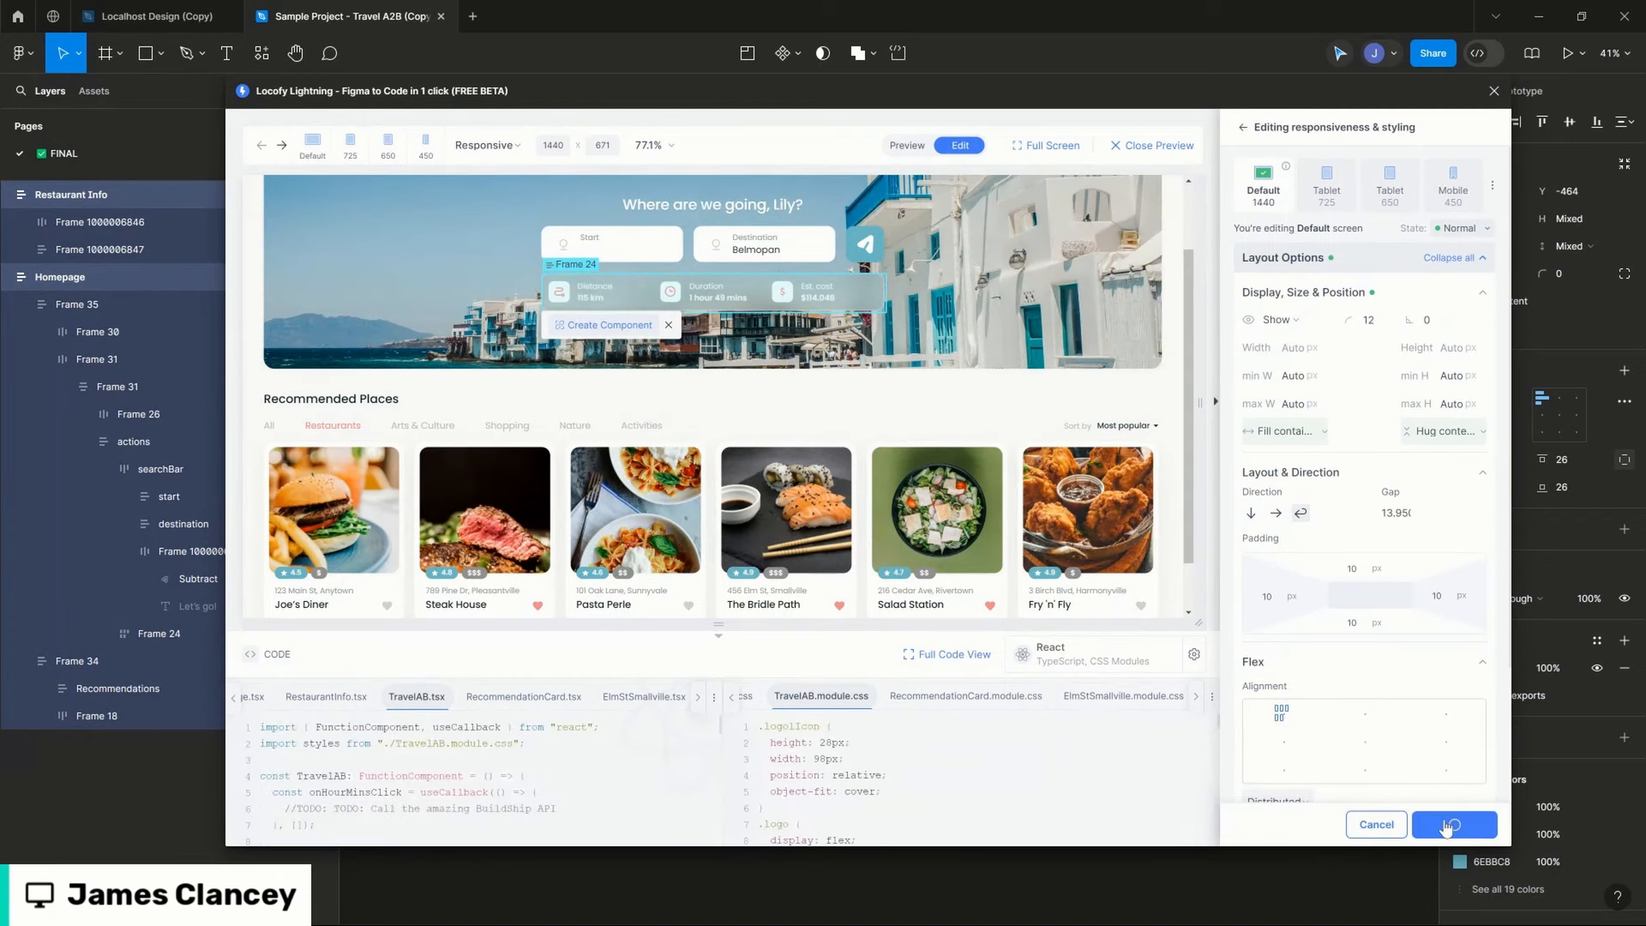
Step: Narrow the Homepage preview to about 514 px, review the searchBar's styling and the preview size options, and close the styling review
drag(1200, 407, 898, 440)
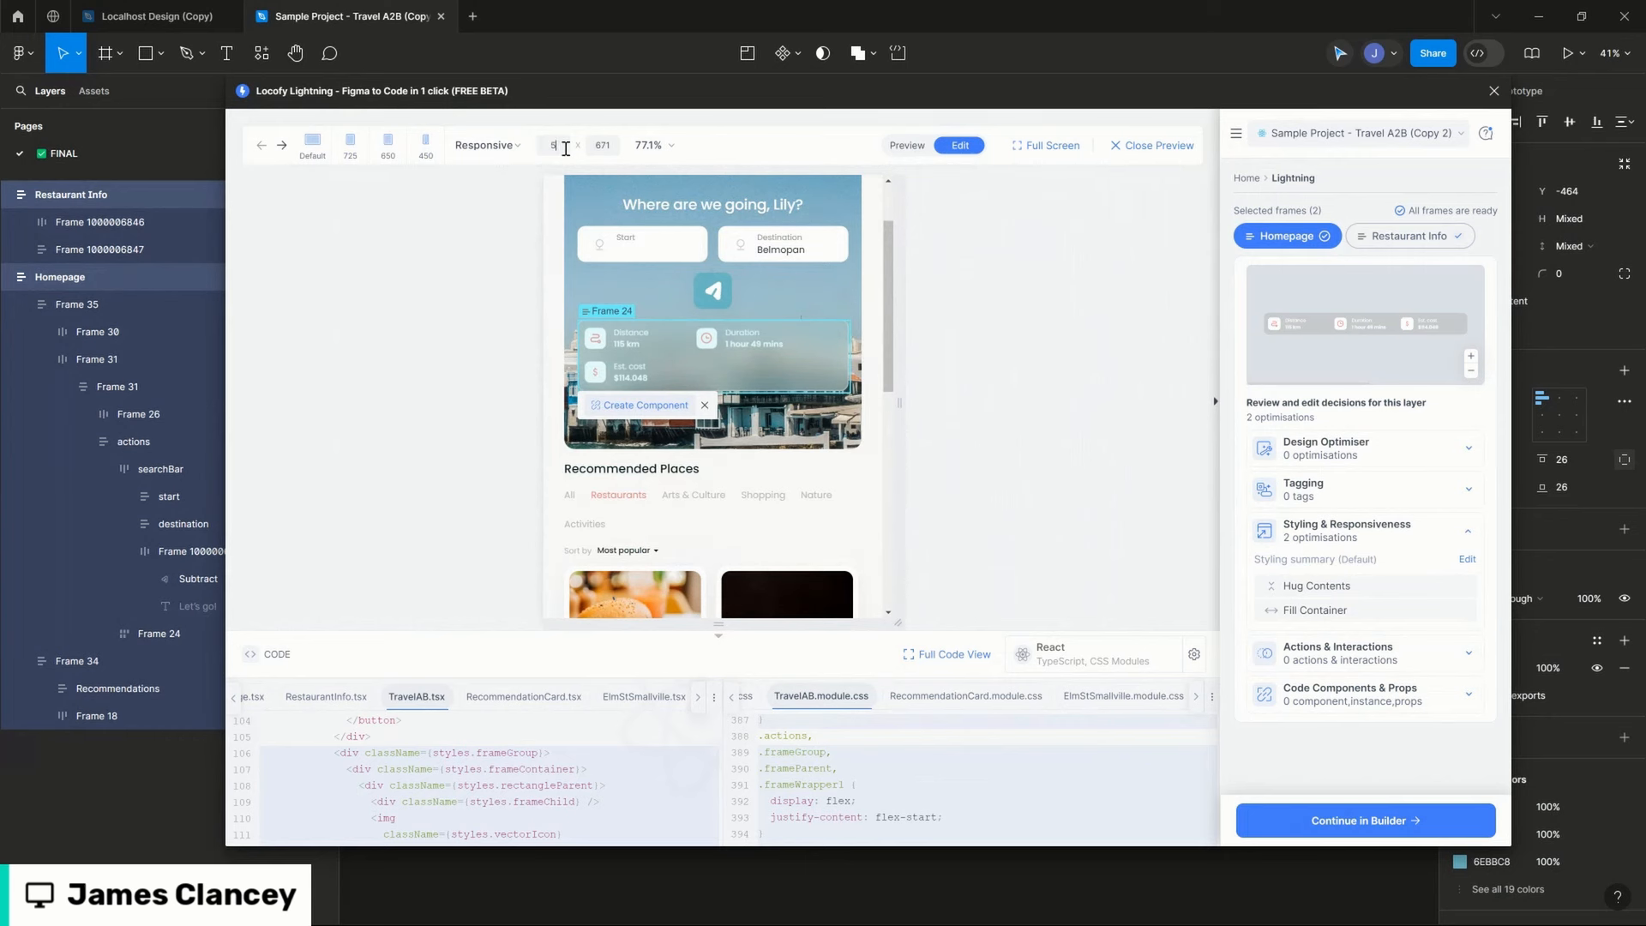
click(514, 201)
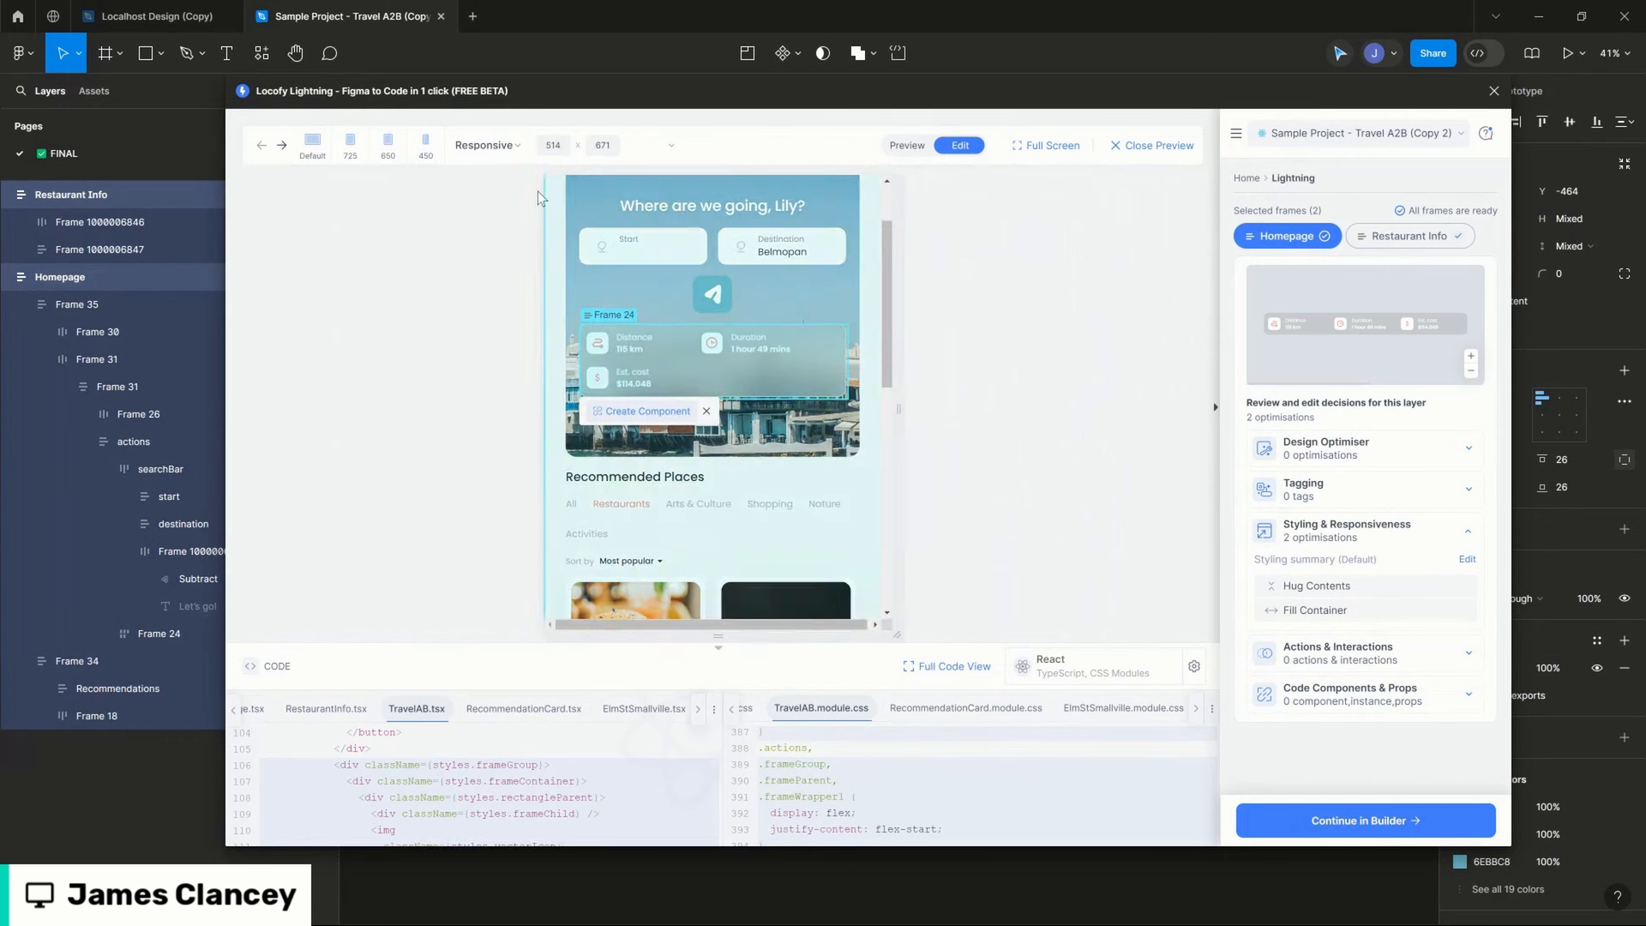
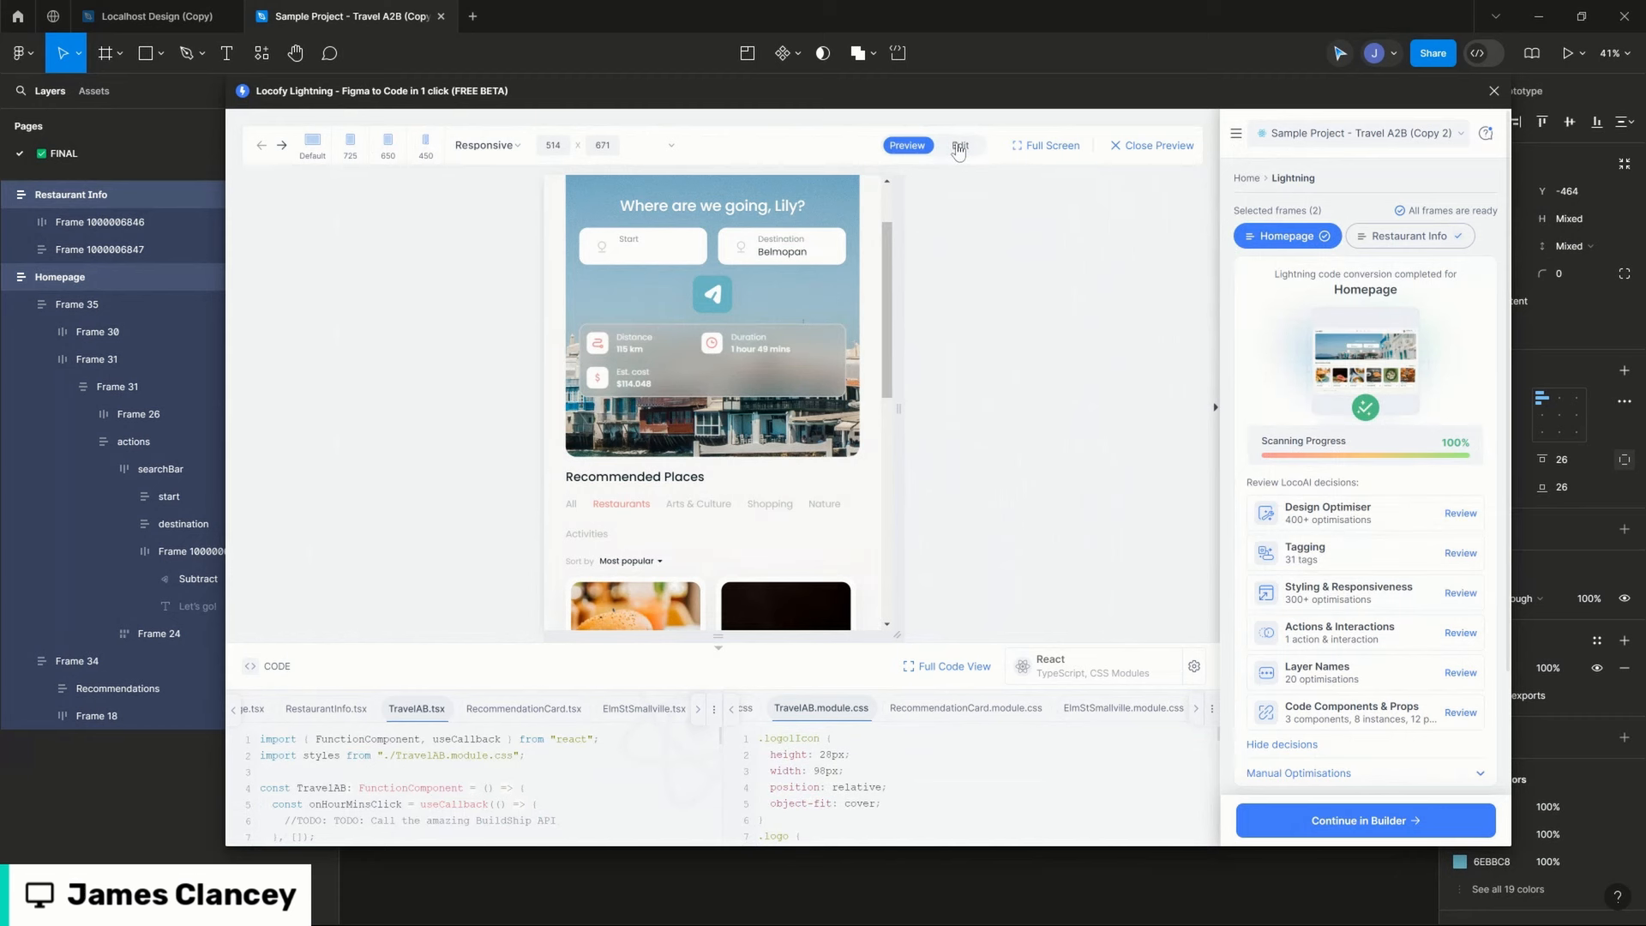
click(1450, 602)
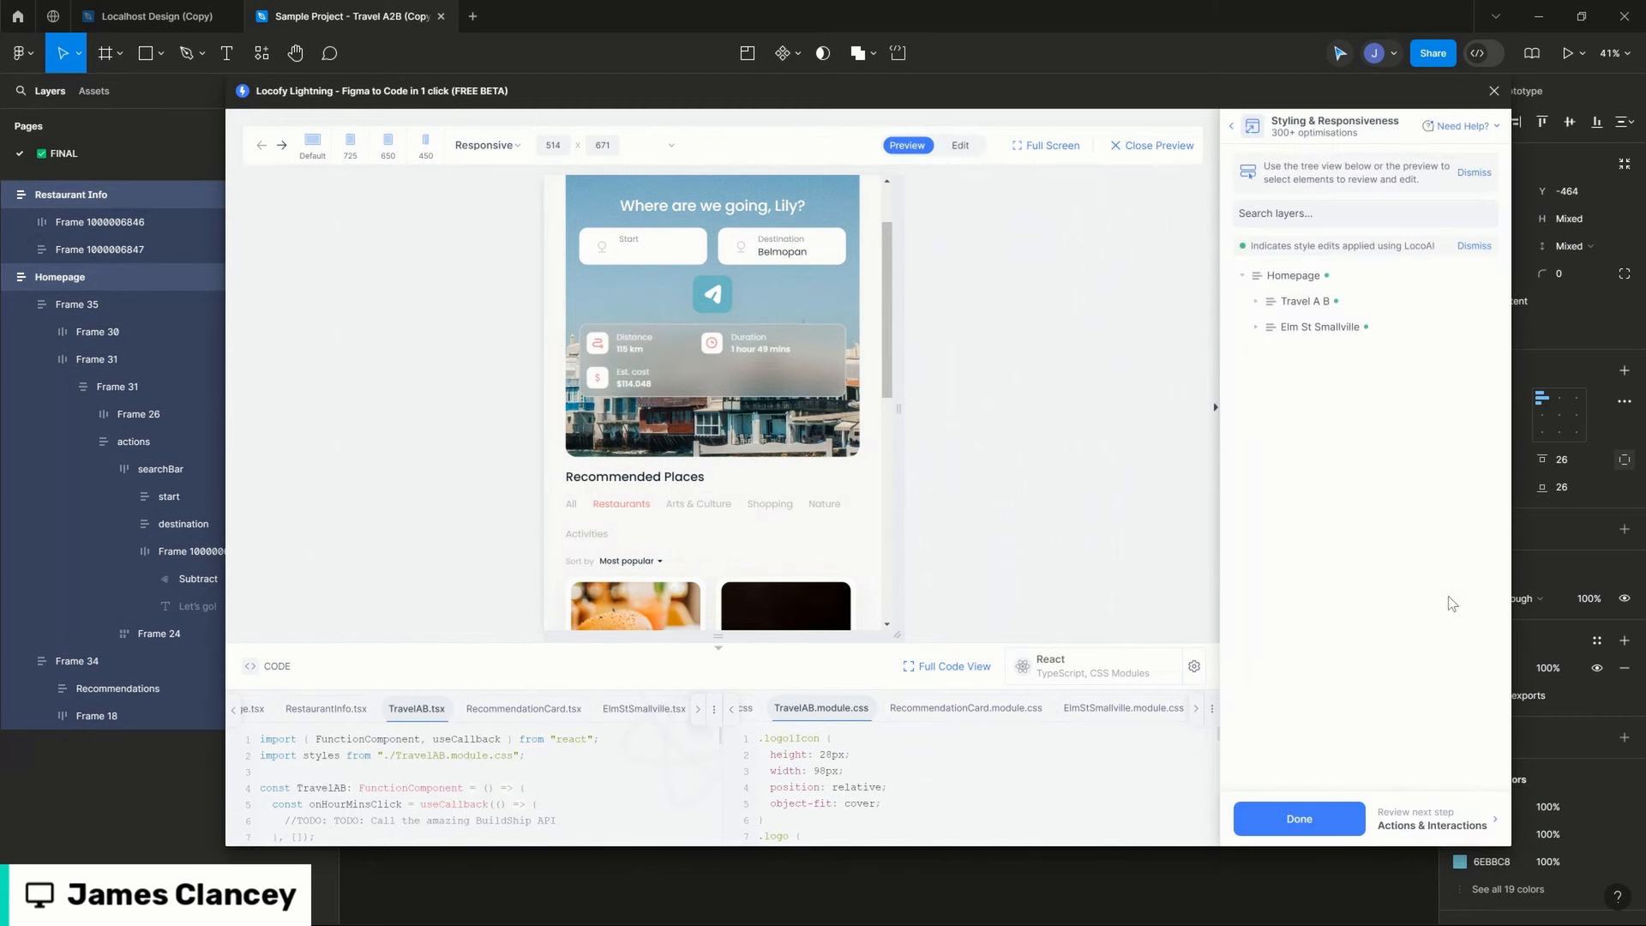
click(780, 300)
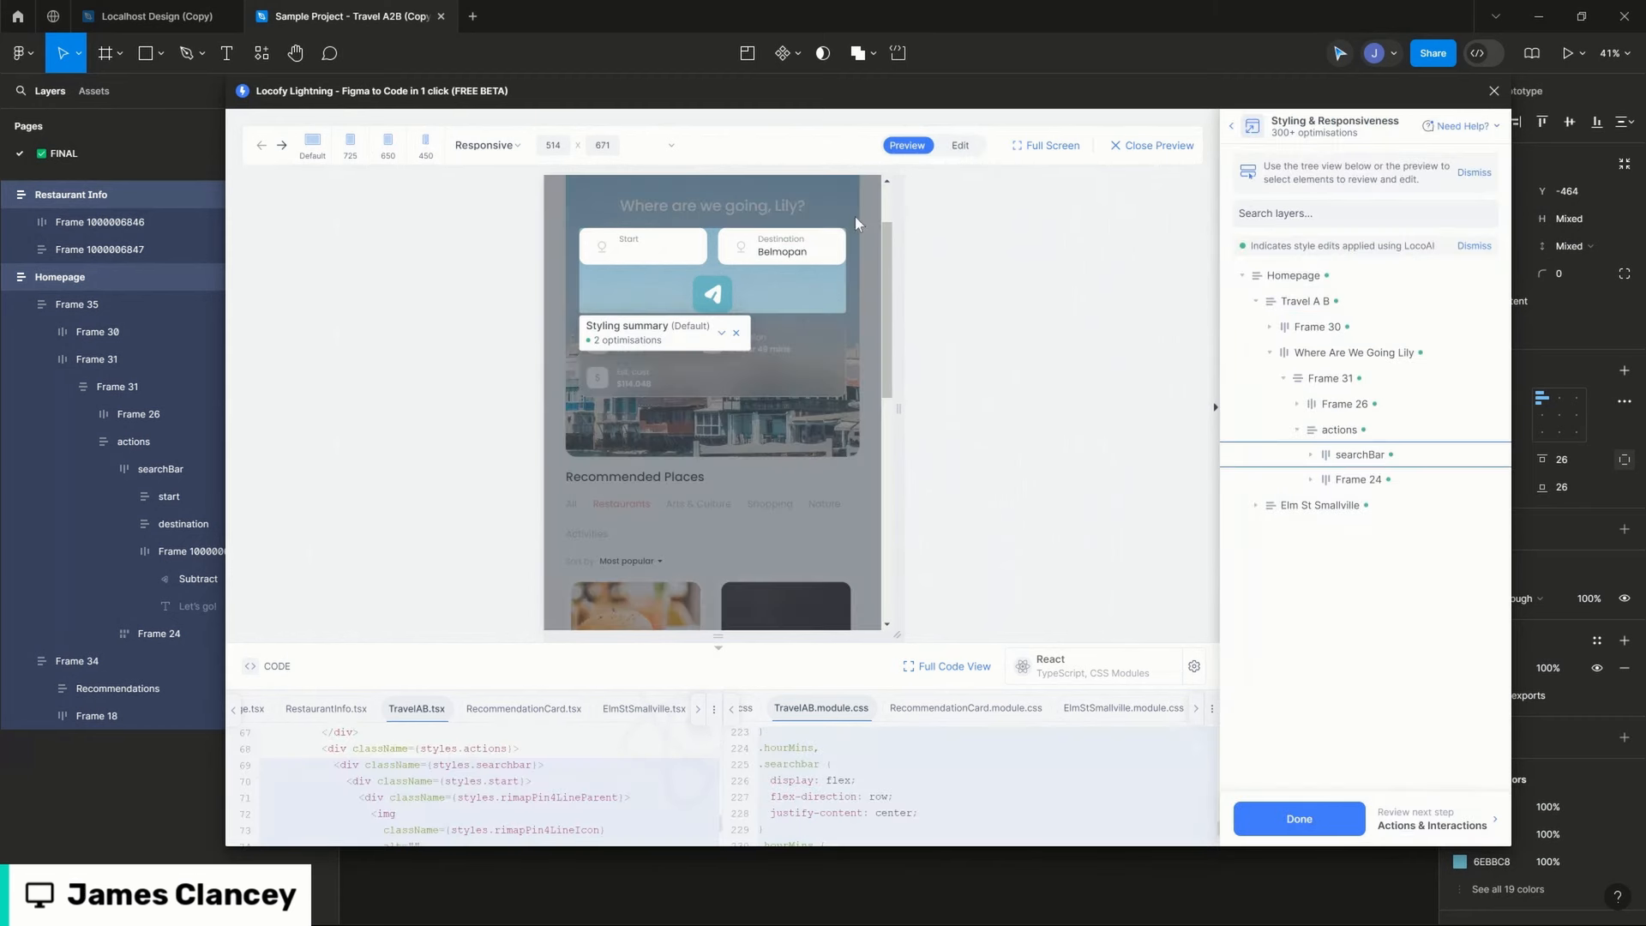
click(670, 146)
click(670, 142)
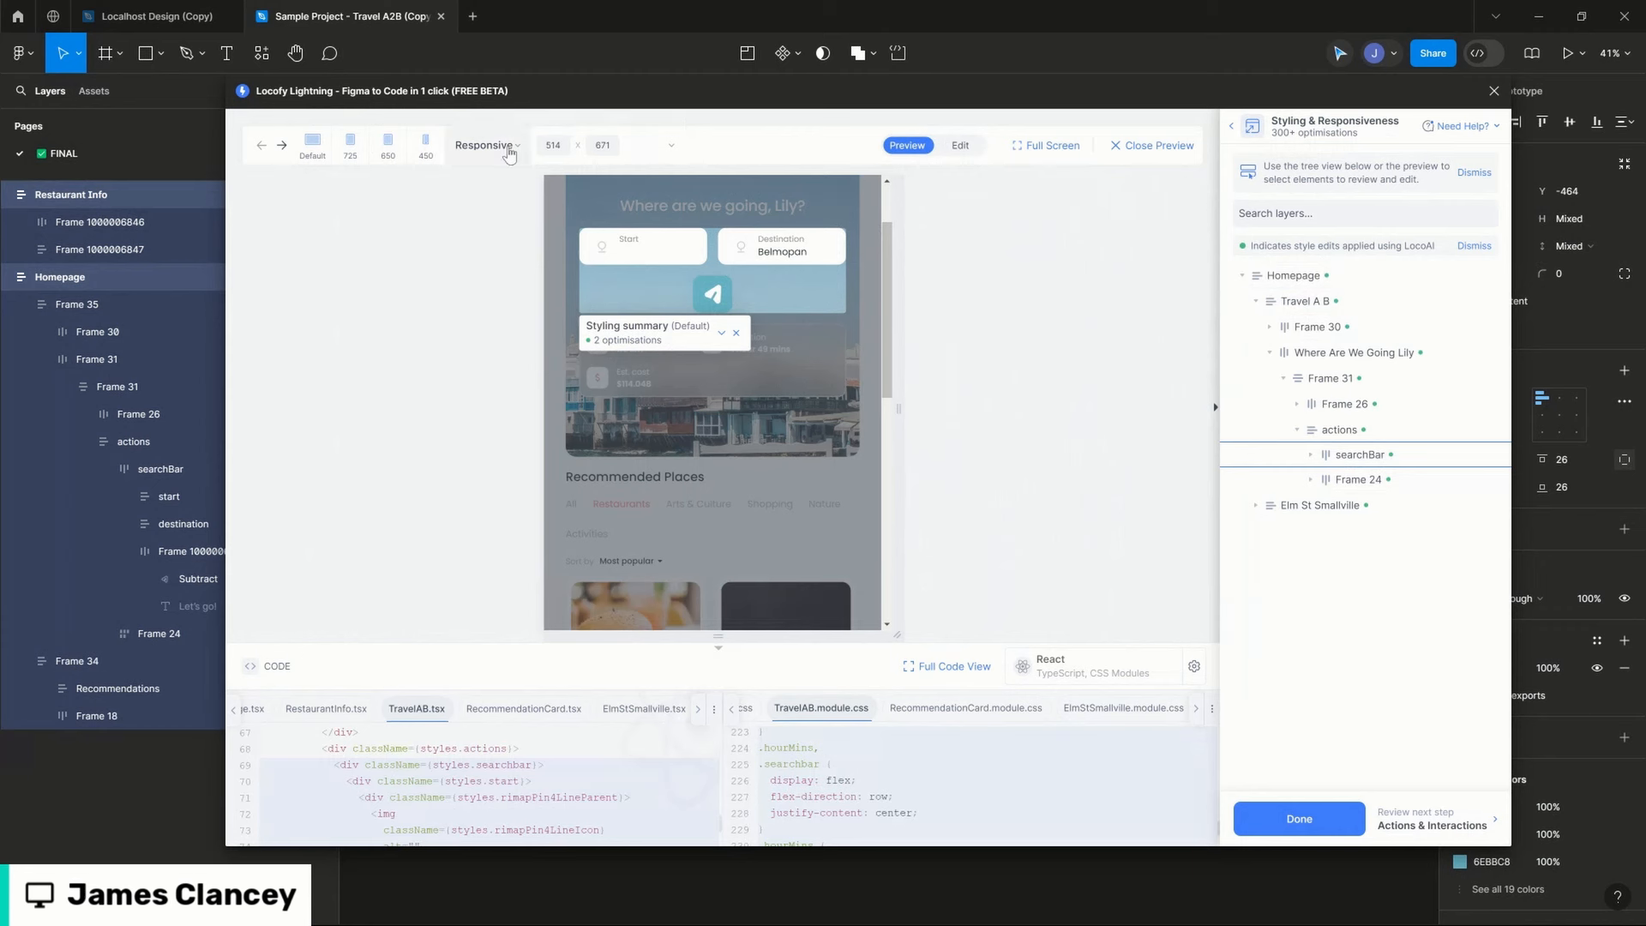
click(486, 145)
click(514, 146)
click(1342, 820)
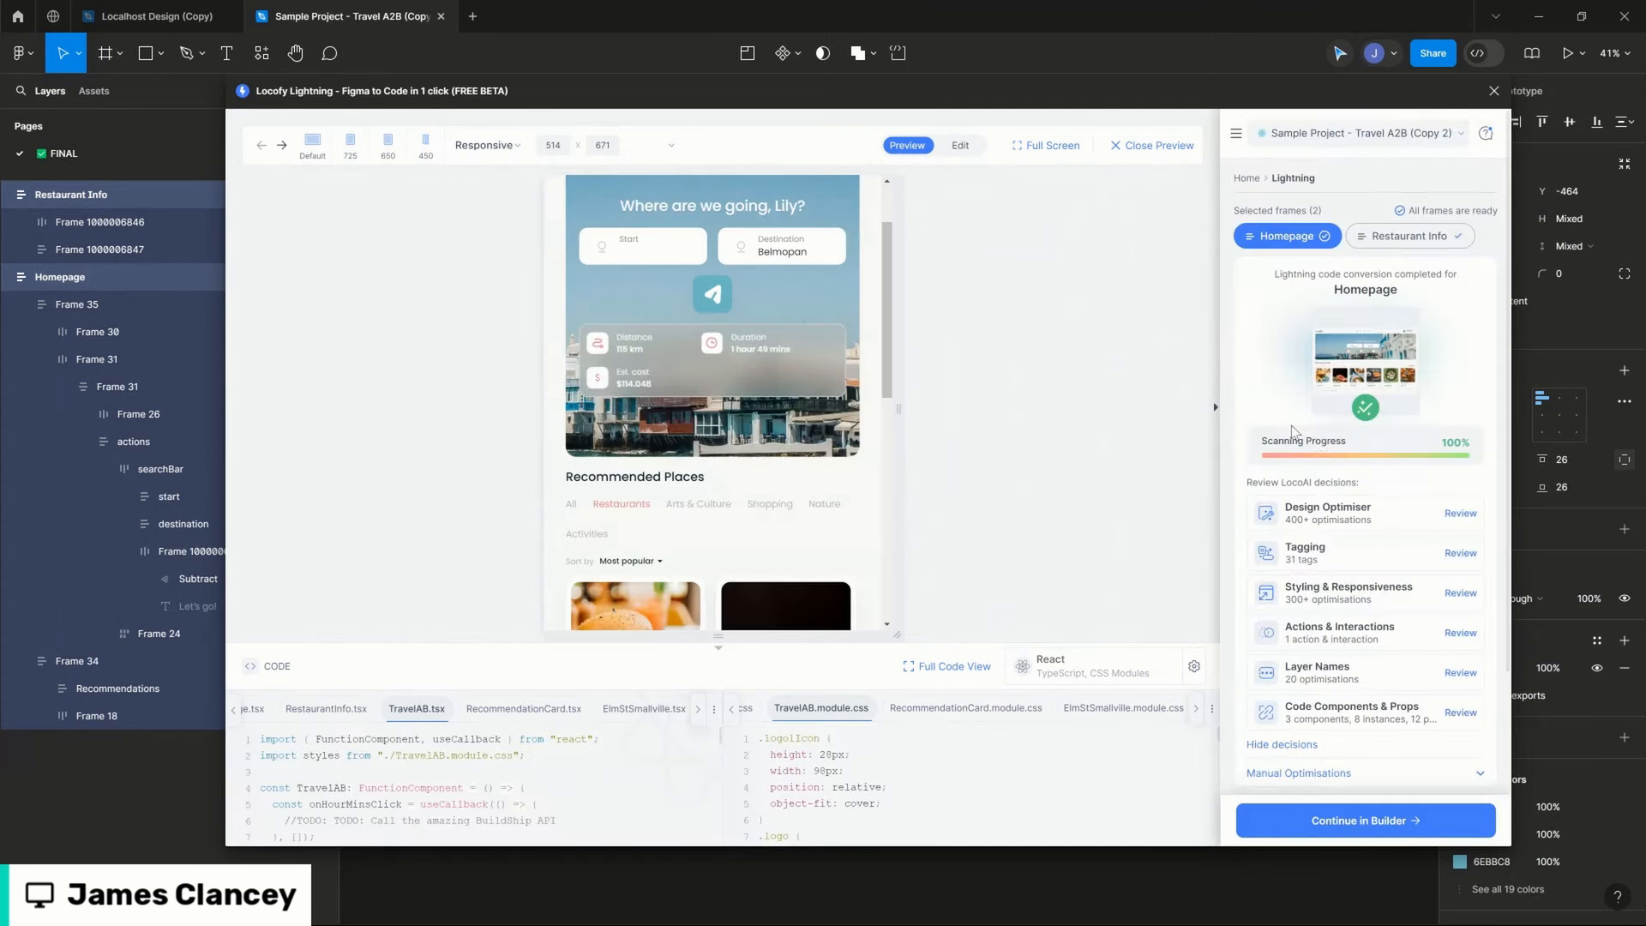
Step: Edit the Homepage layer's styling and add a media query named 514 for widths up to 514 px
click(1461, 593)
click(1324, 328)
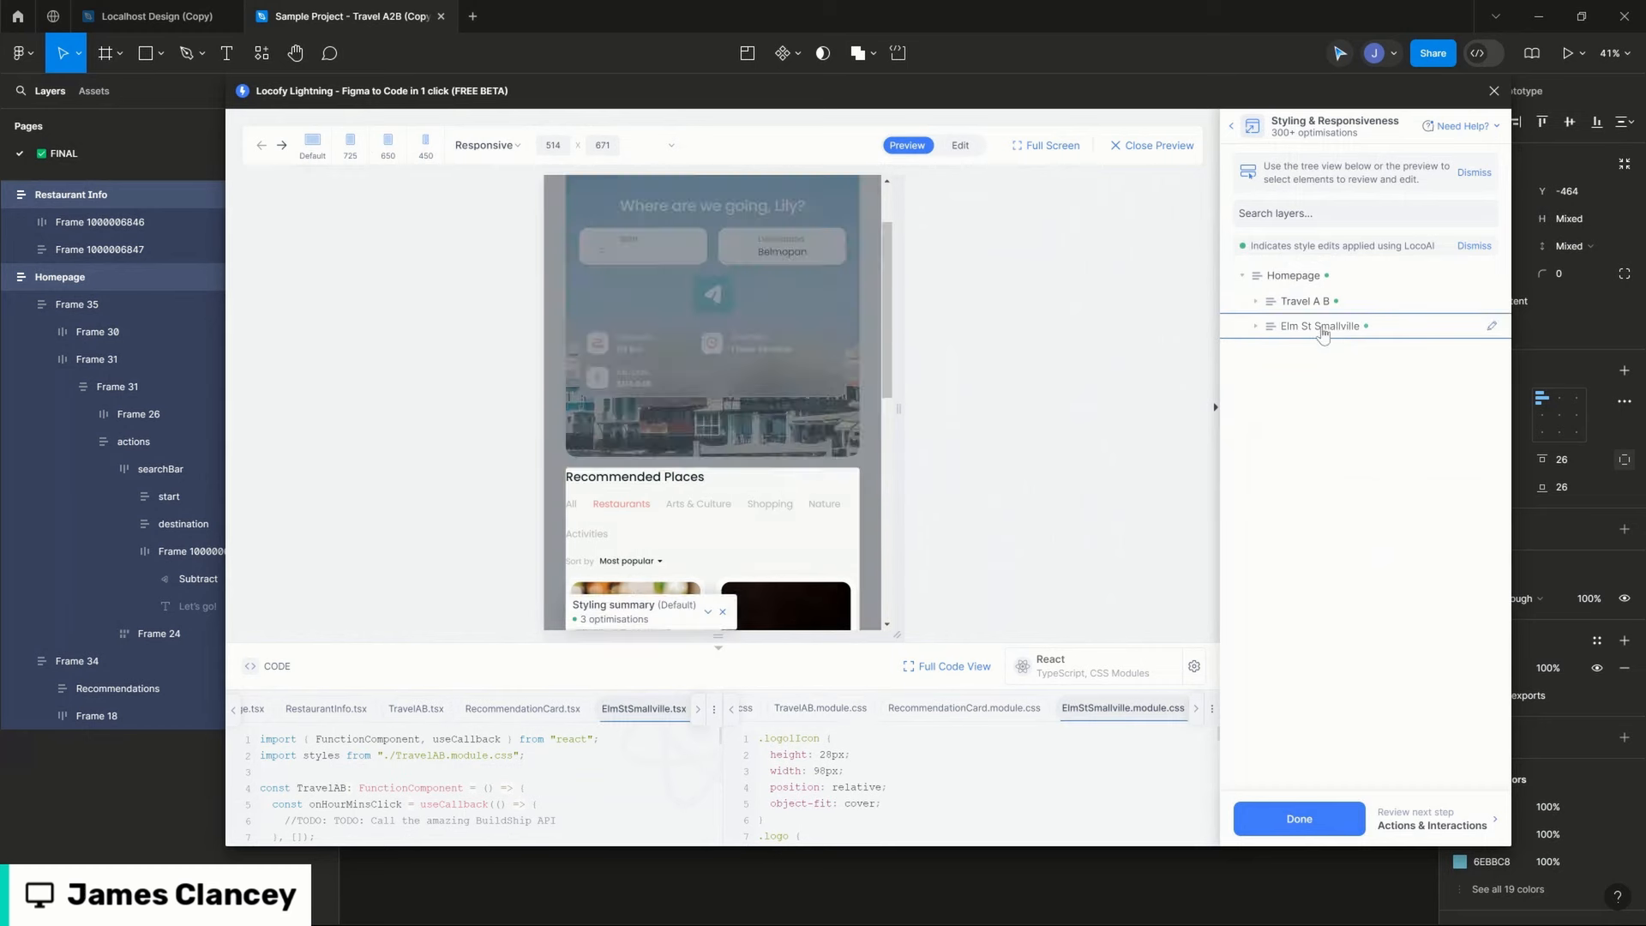
click(1310, 278)
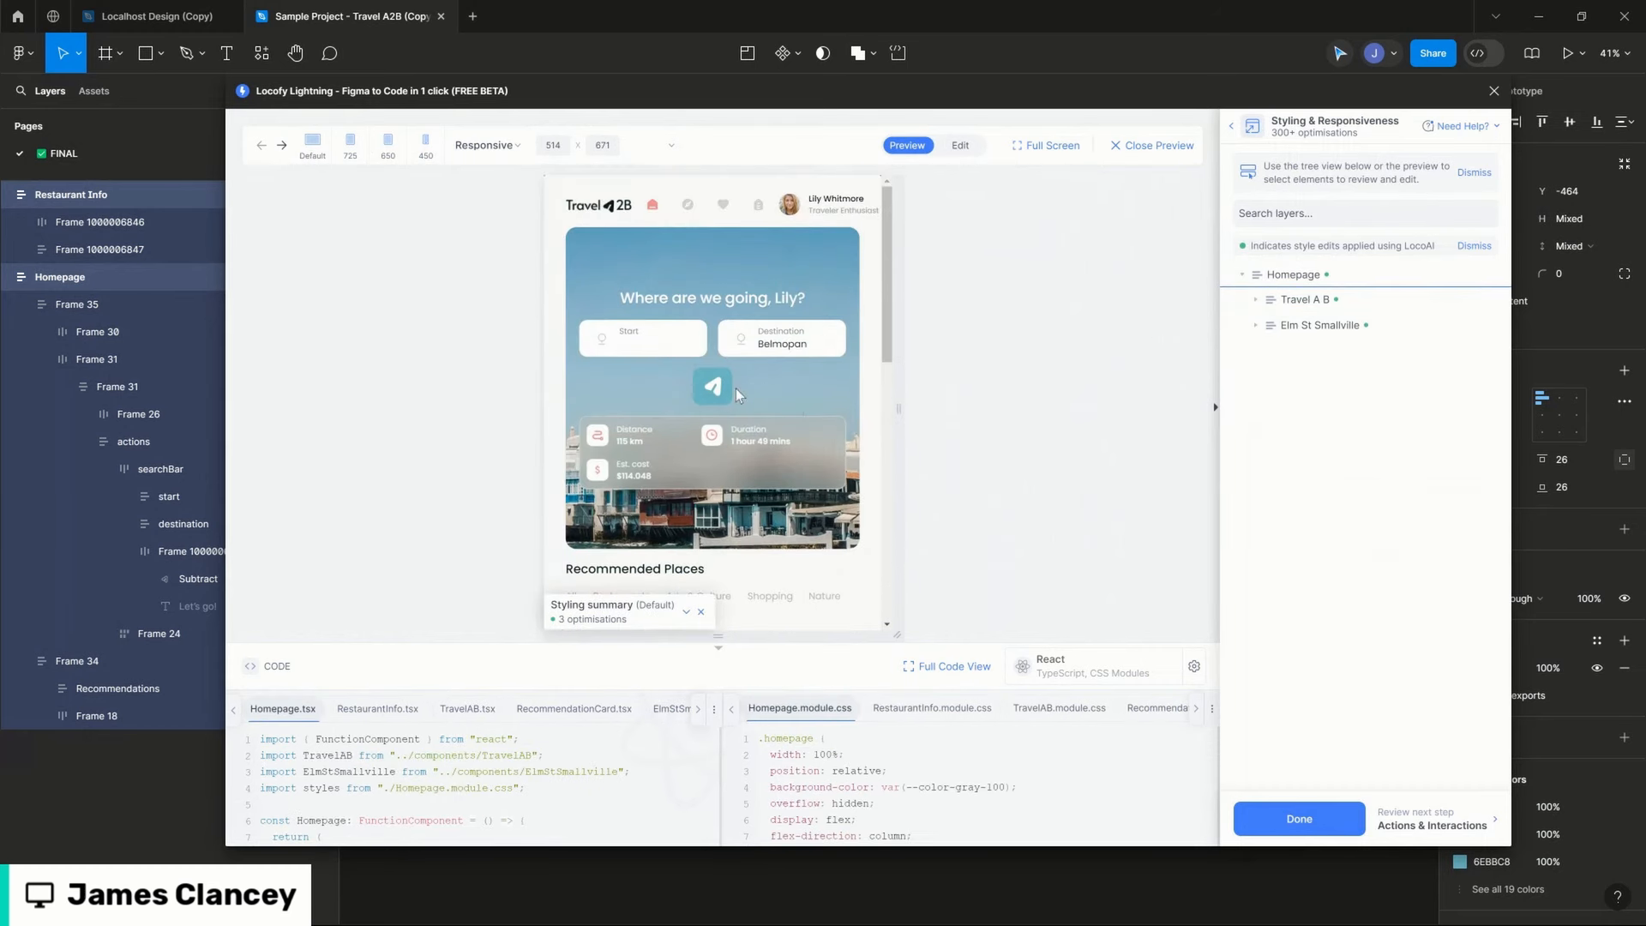
click(1492, 276)
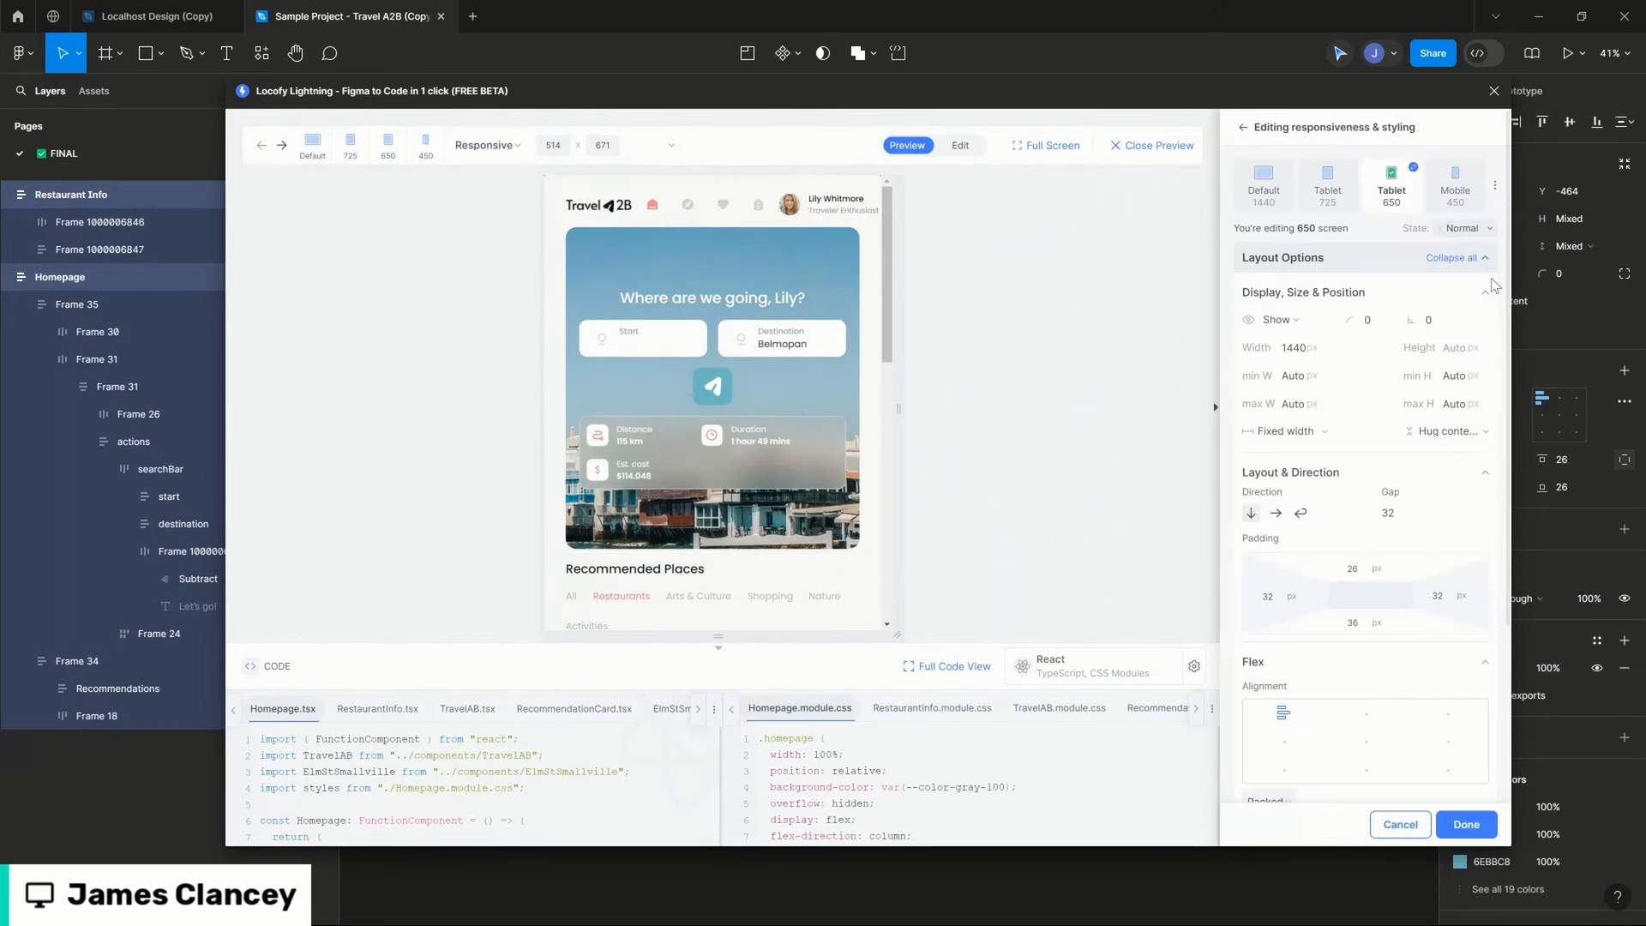
click(1495, 187)
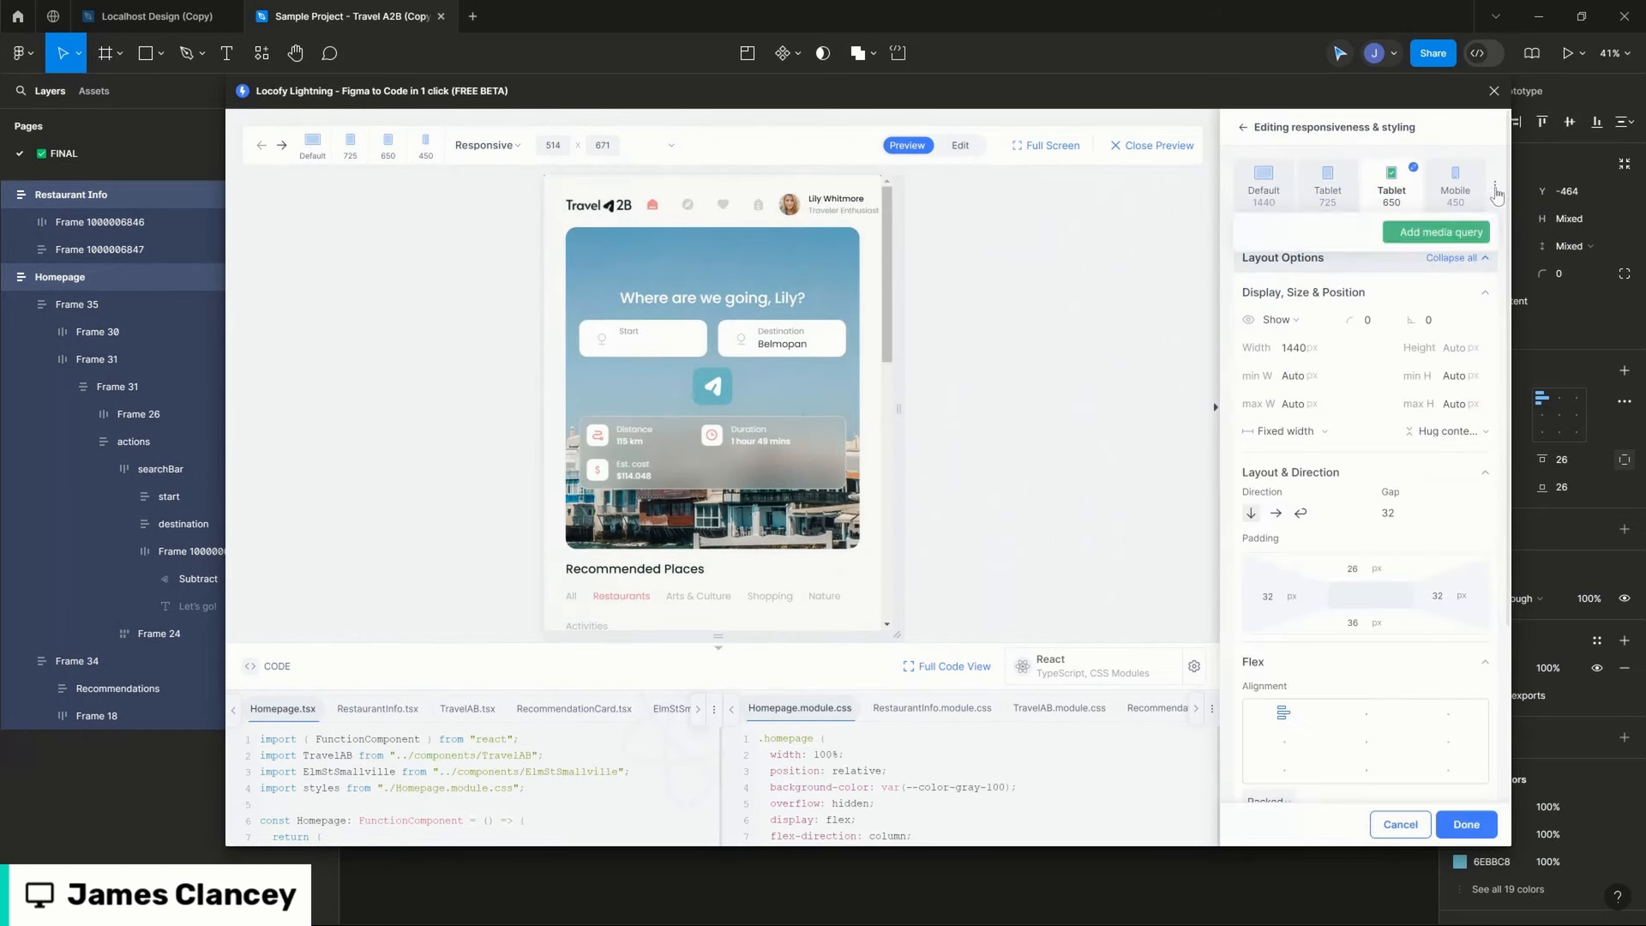
click(1430, 233)
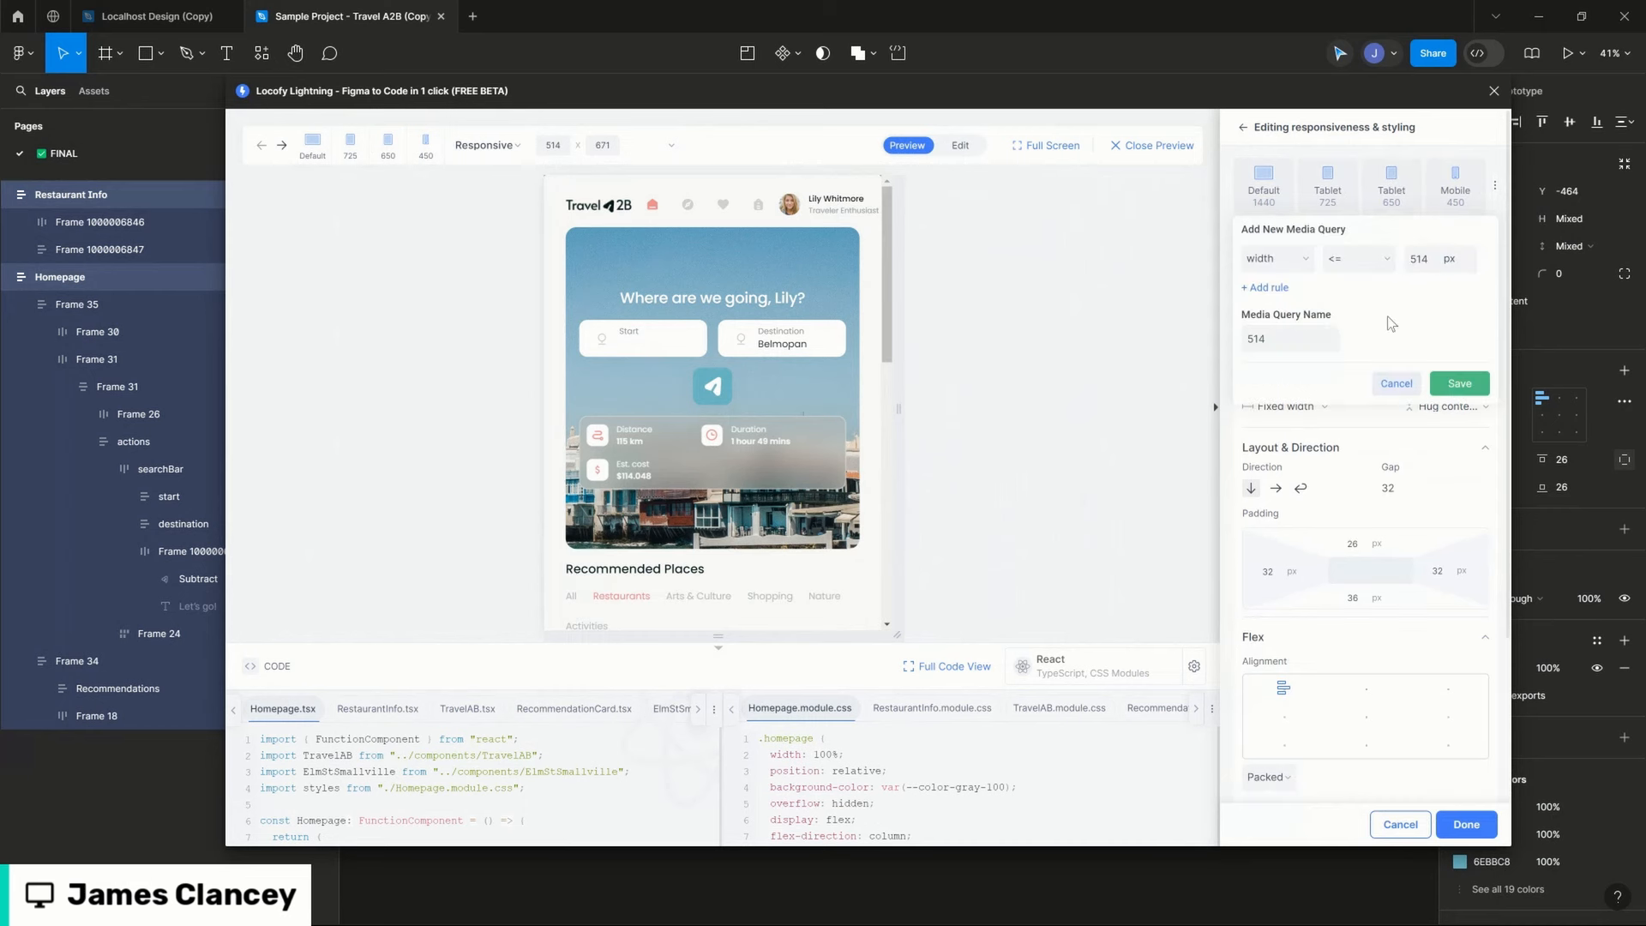
click(1459, 383)
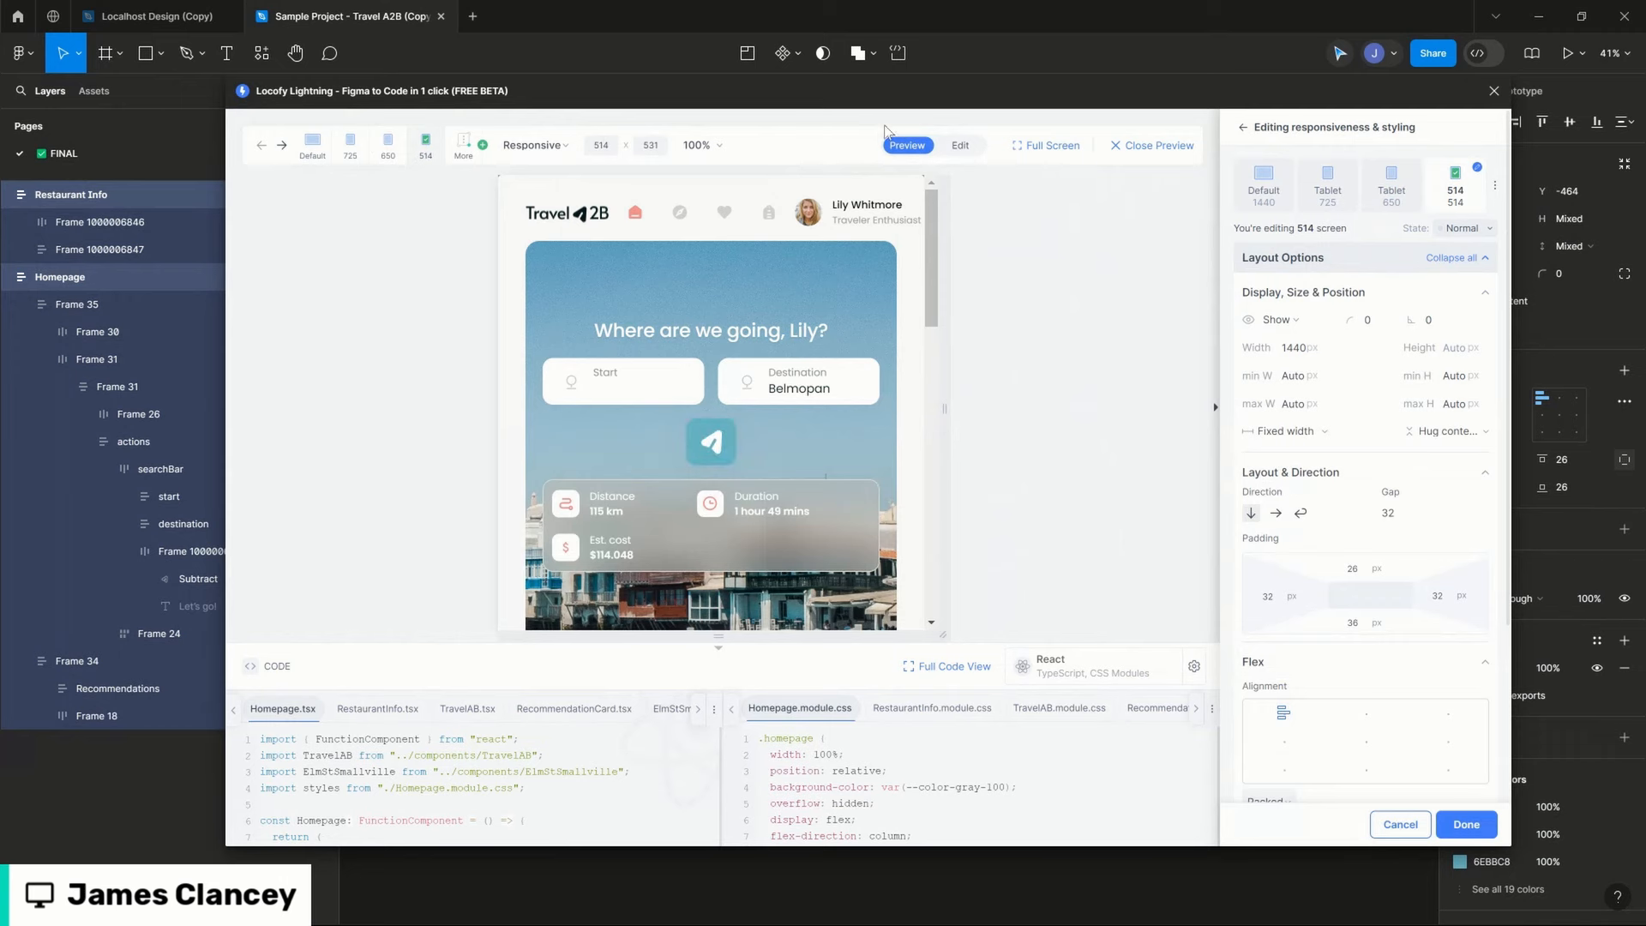
Step: Set the width of the Hour Mins button under the start and destination fields to fill container on the 514 screen
click(950, 145)
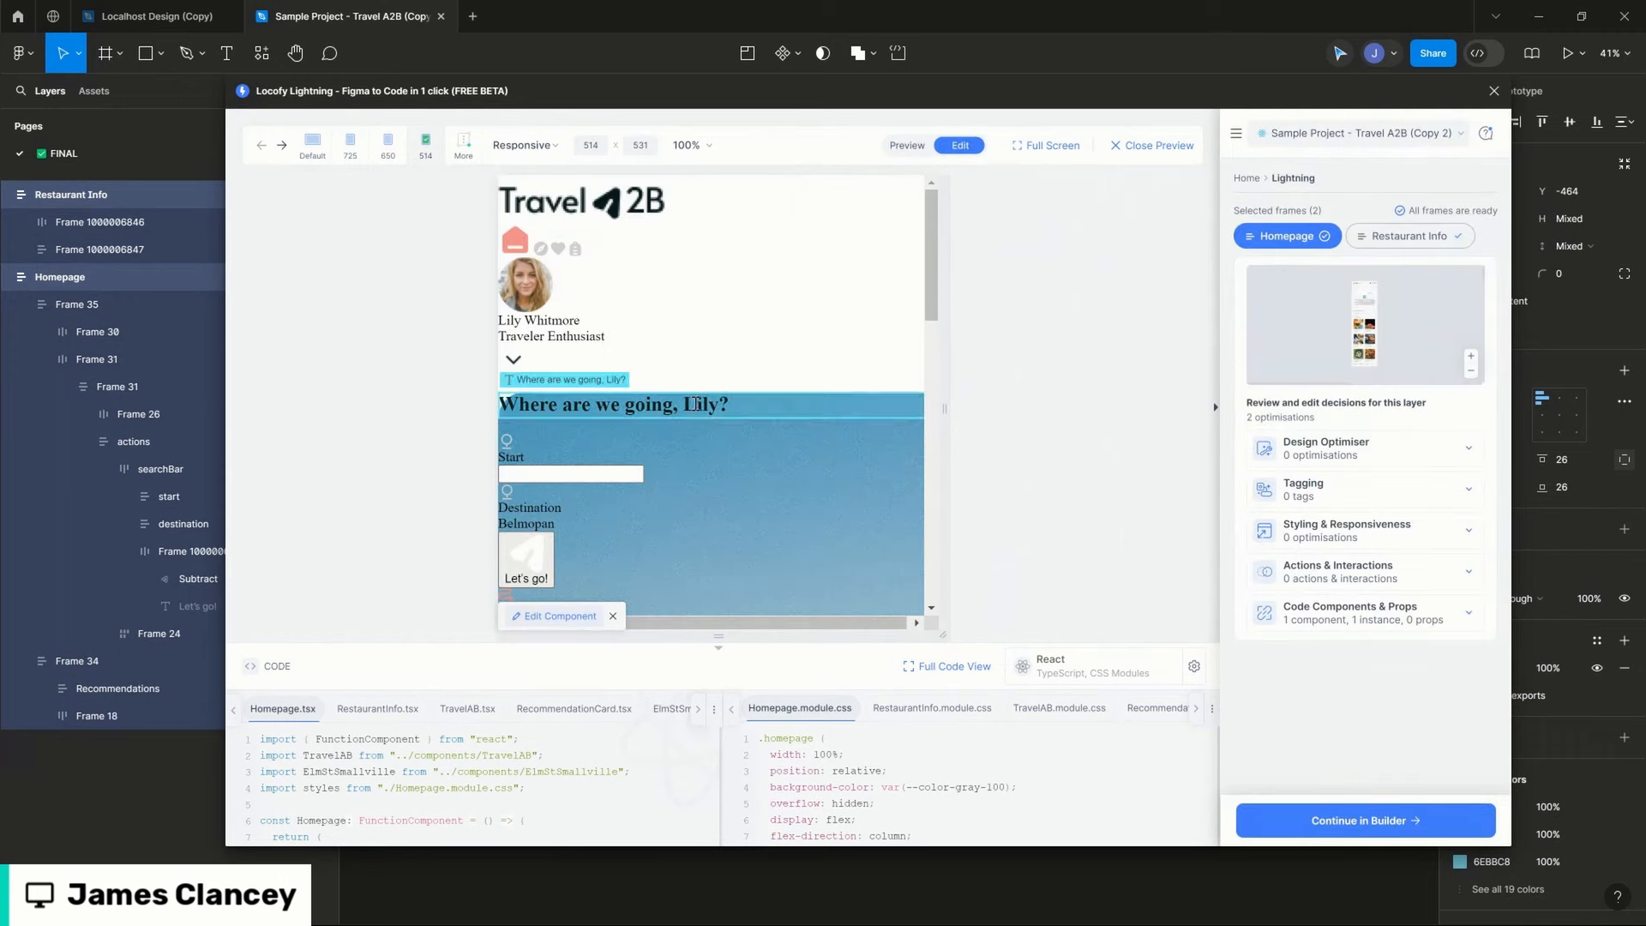
click(896, 146)
click(954, 146)
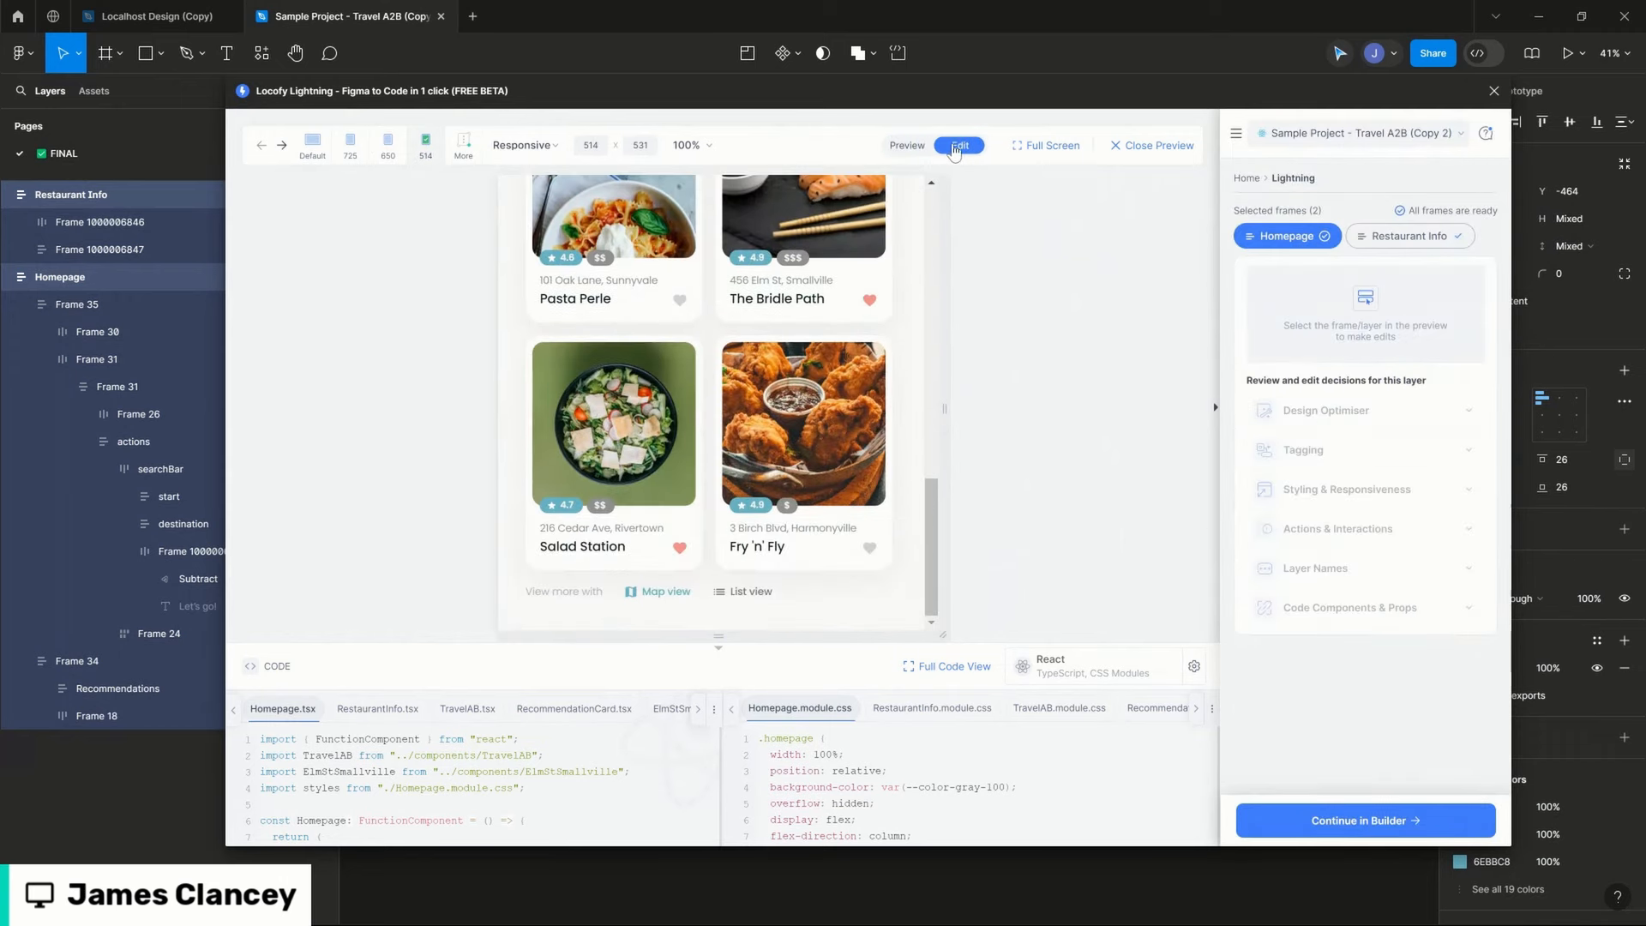
scroll(903, 410, up, 10)
click(718, 459)
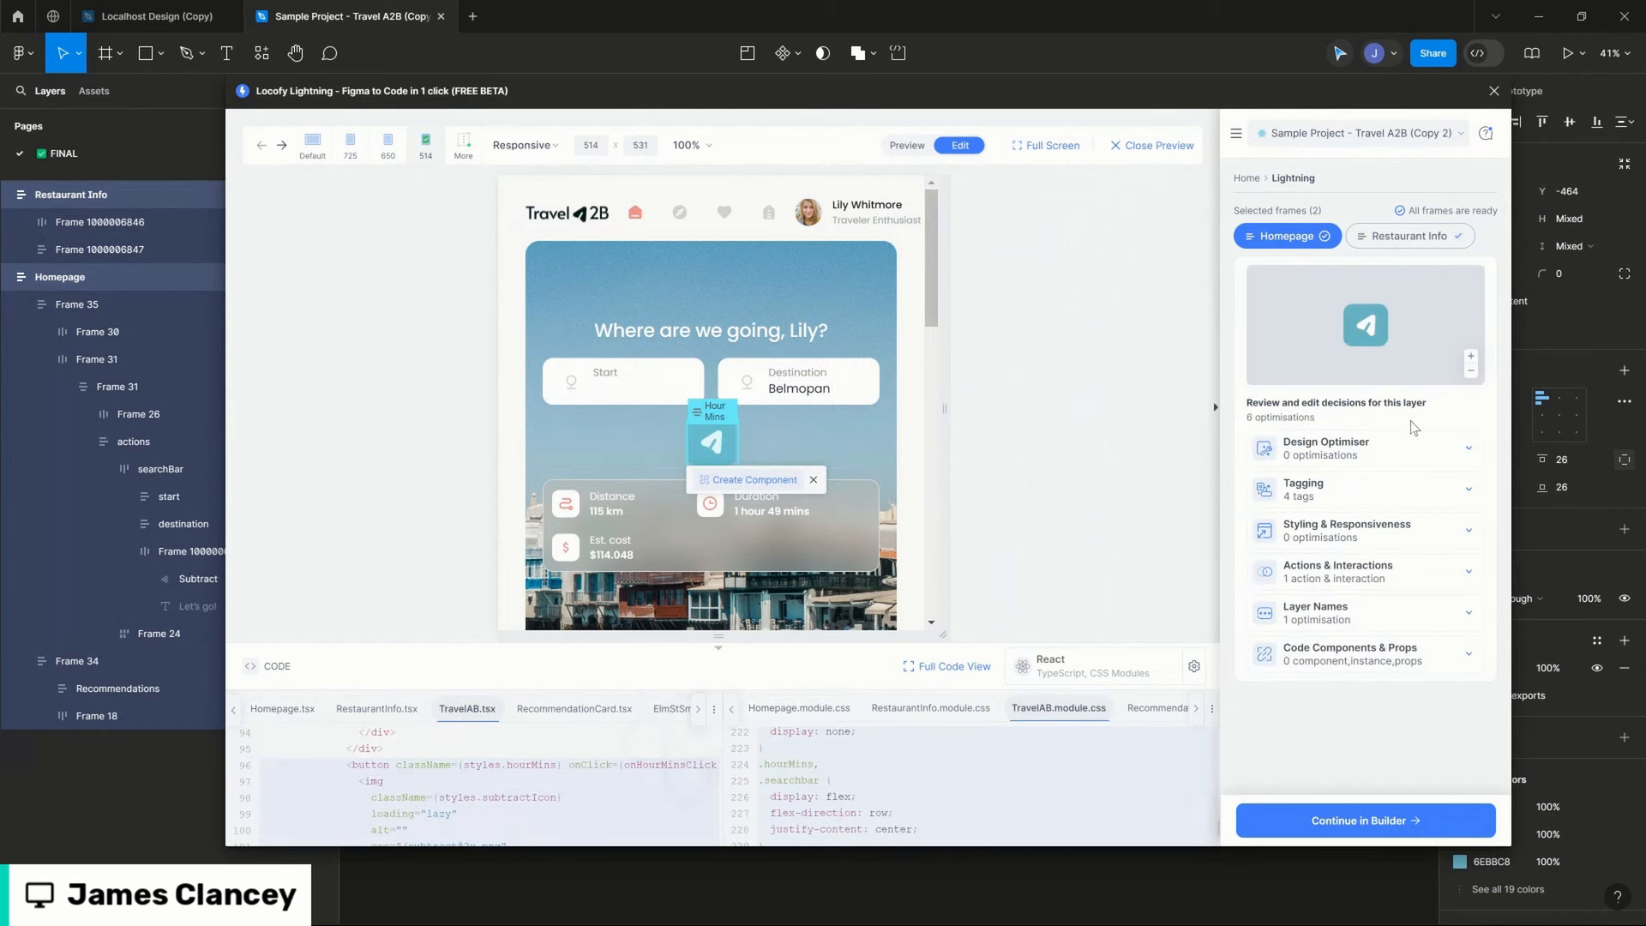
click(1466, 532)
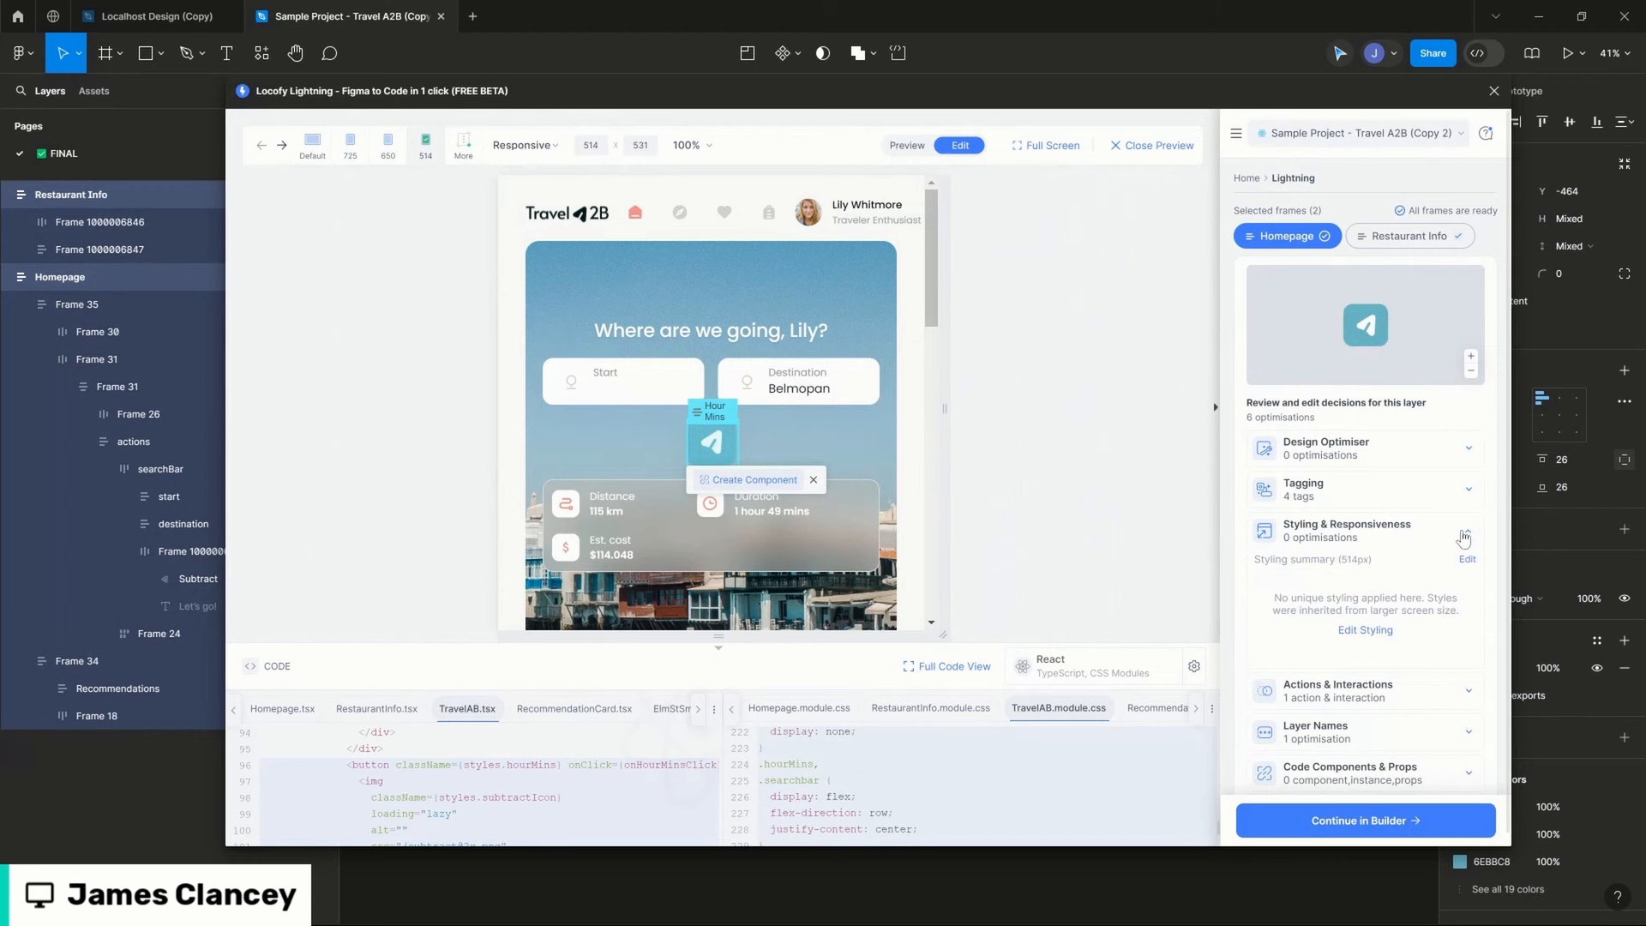
scroll(1380, 600, down, 1)
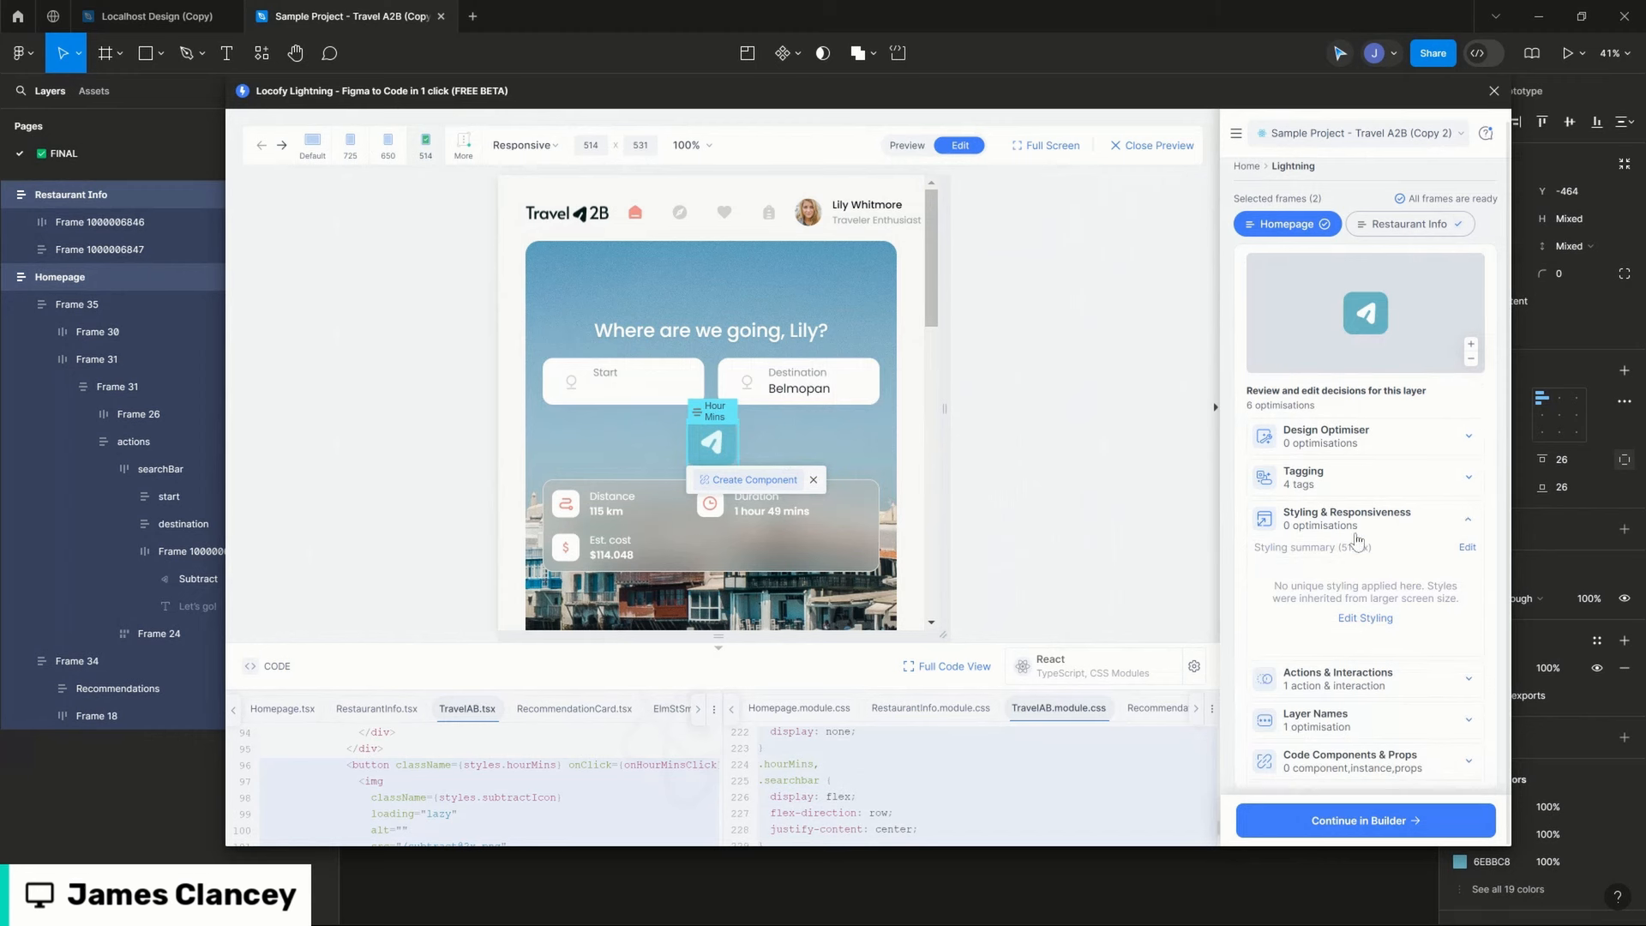
click(1467, 549)
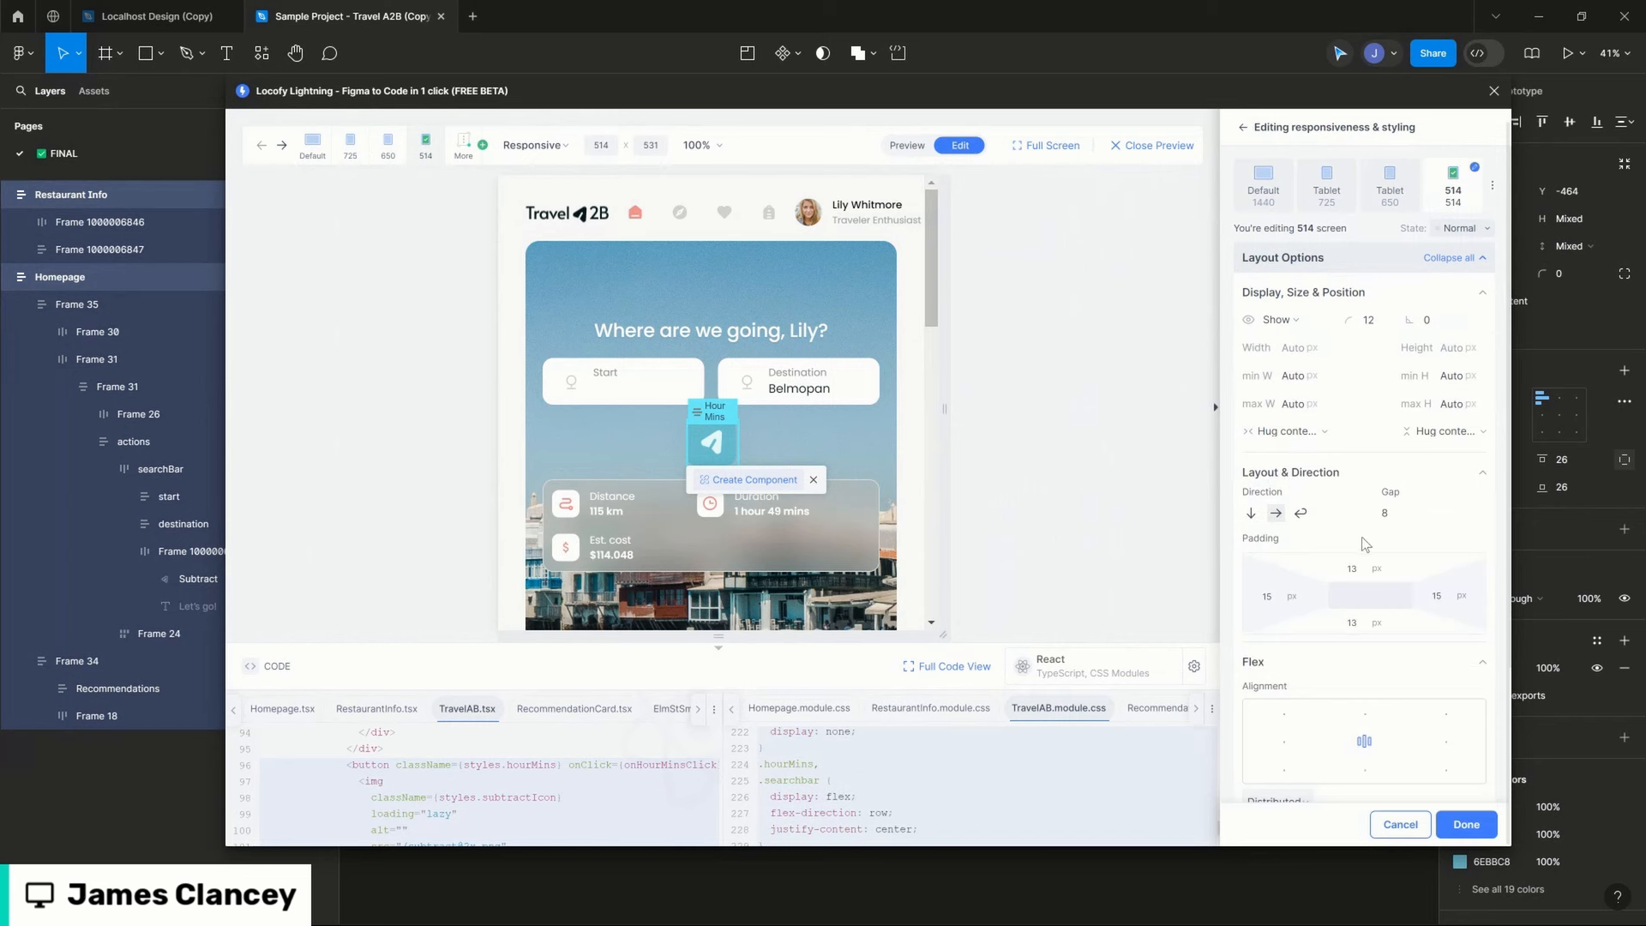
scroll(1361, 536, down, 5)
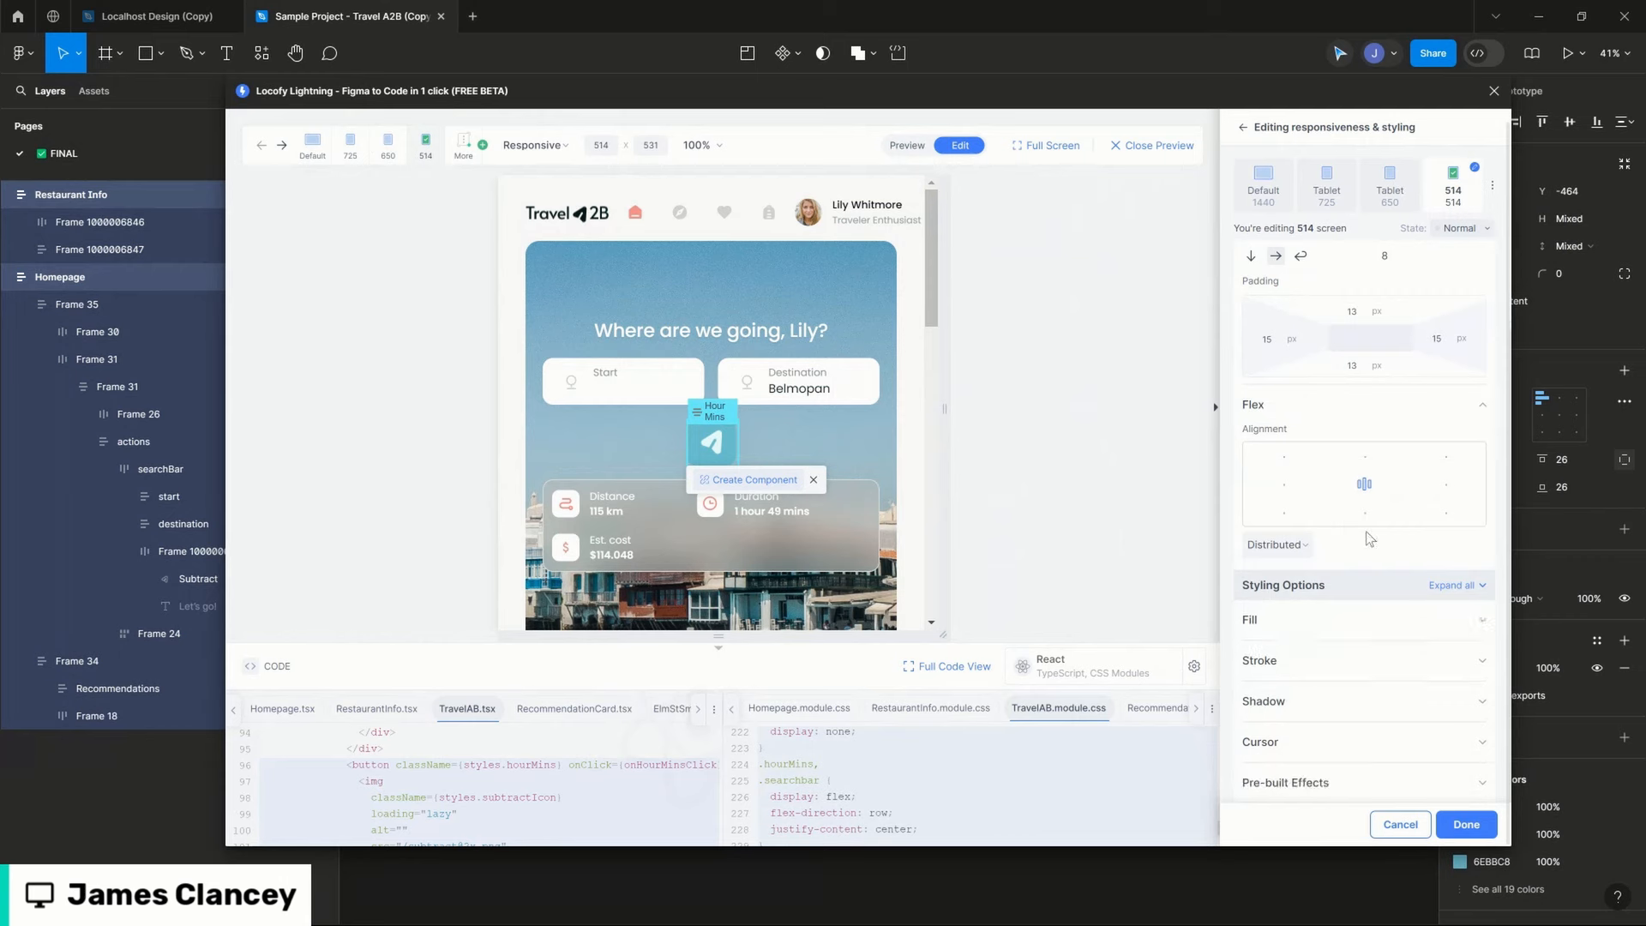
scroll(1294, 484, up, 5)
click(1320, 433)
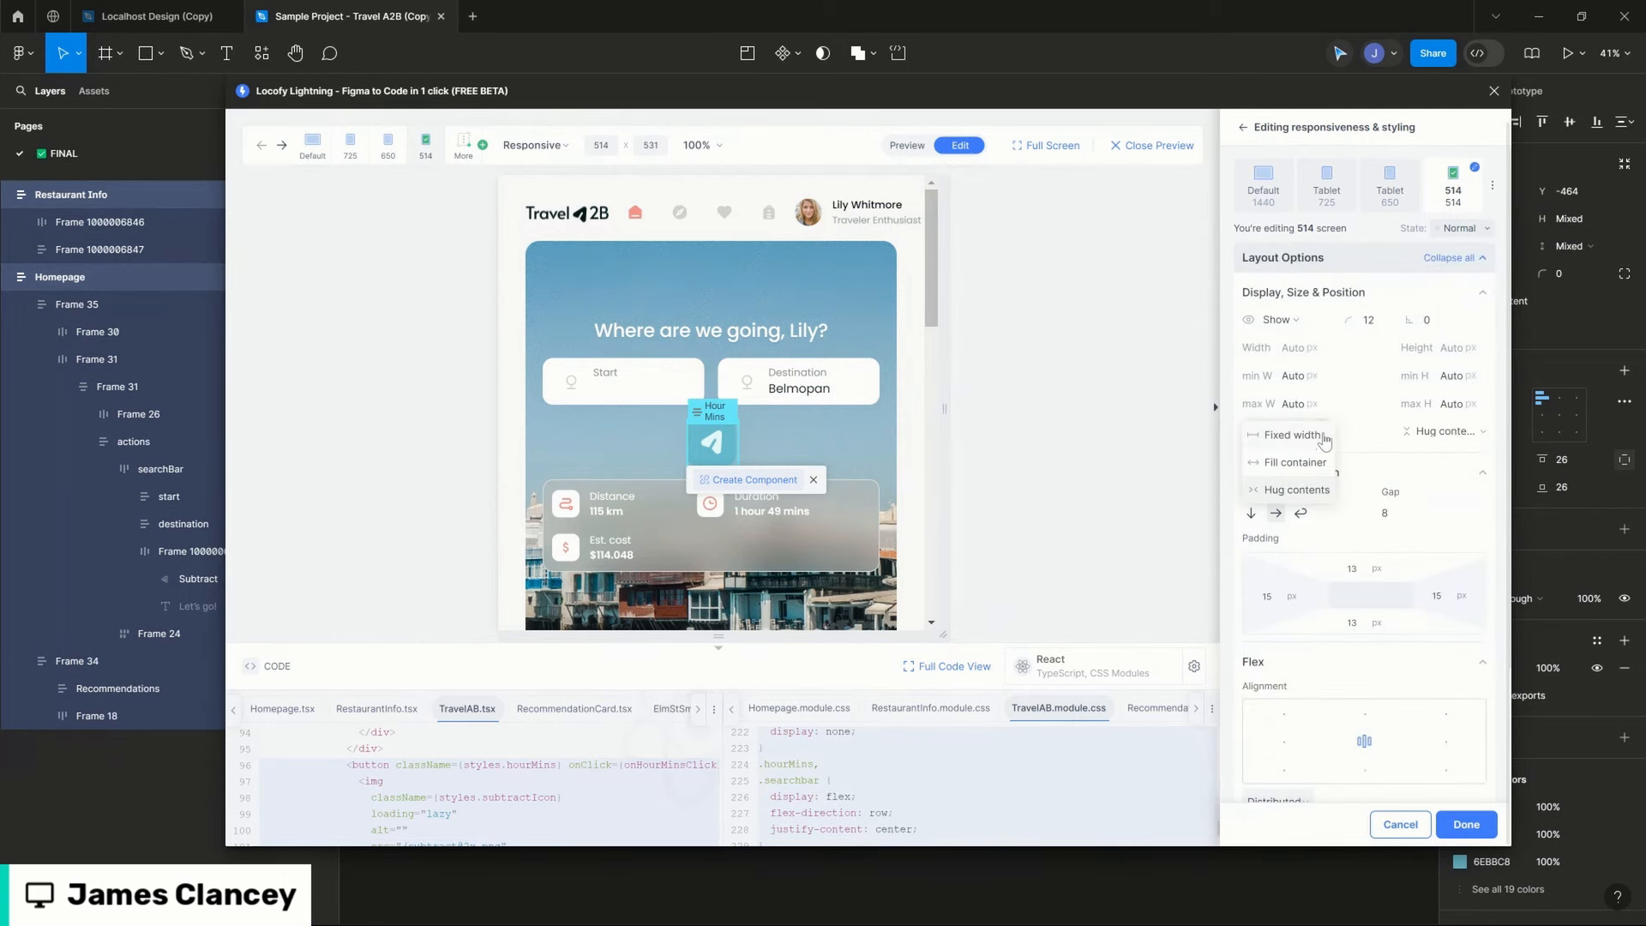
click(1303, 471)
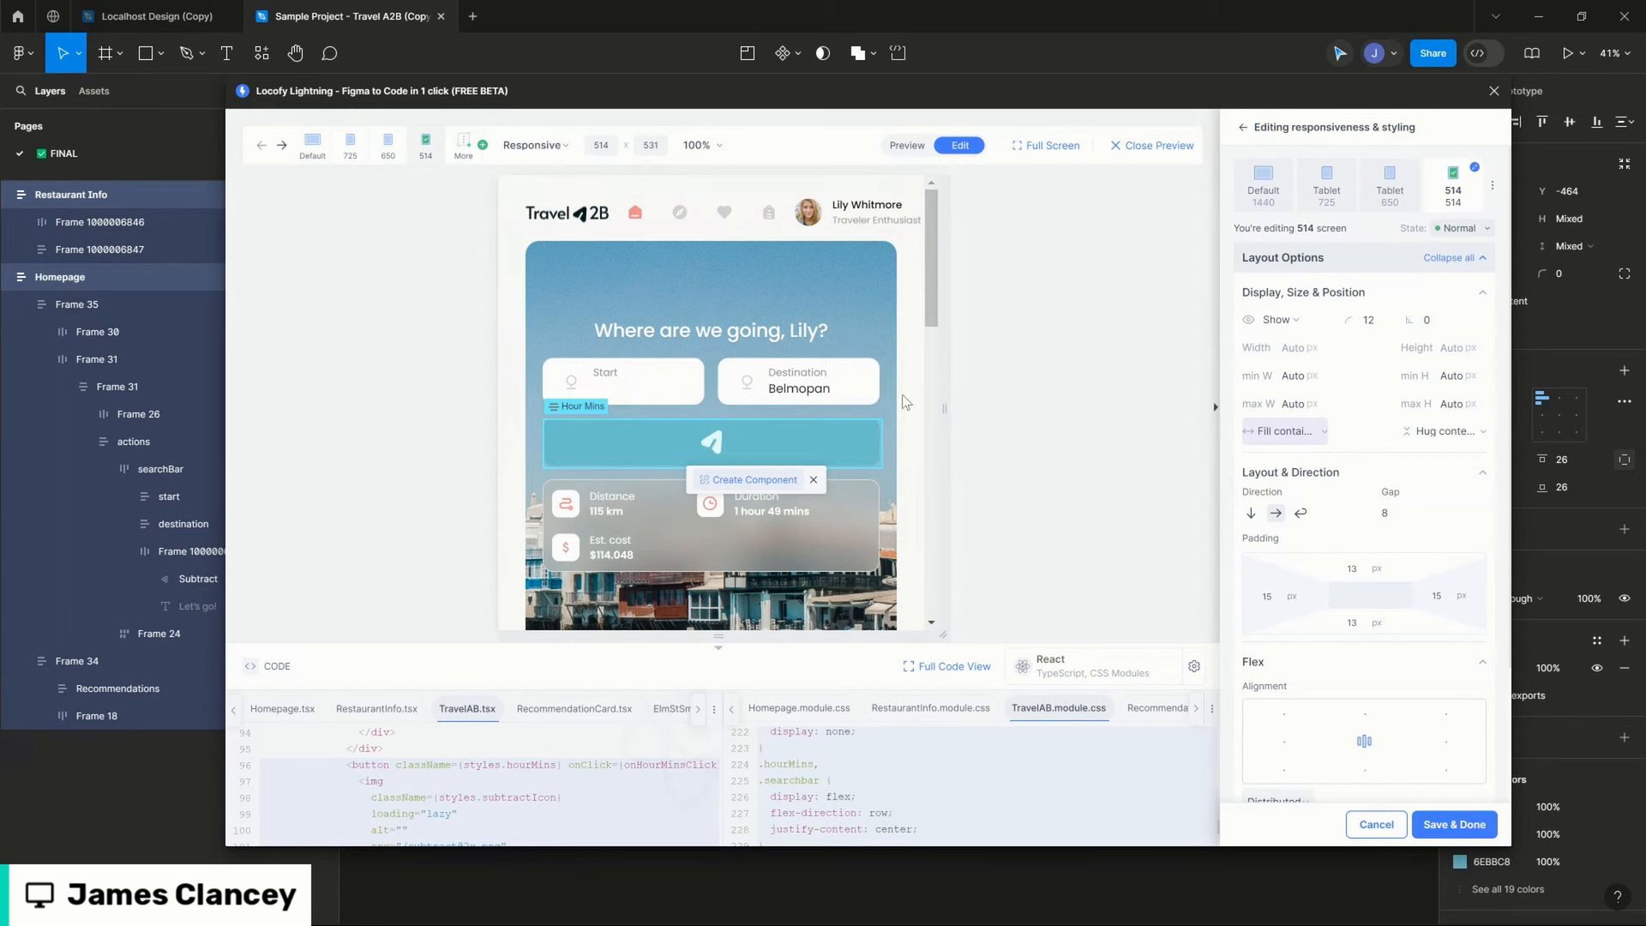
Step: Examine the Homepage and its restaurant cards at 514 px, about 664 px and the 725 px screen size
scroll(808, 346, down, 10)
scroll(807, 351, down, 3)
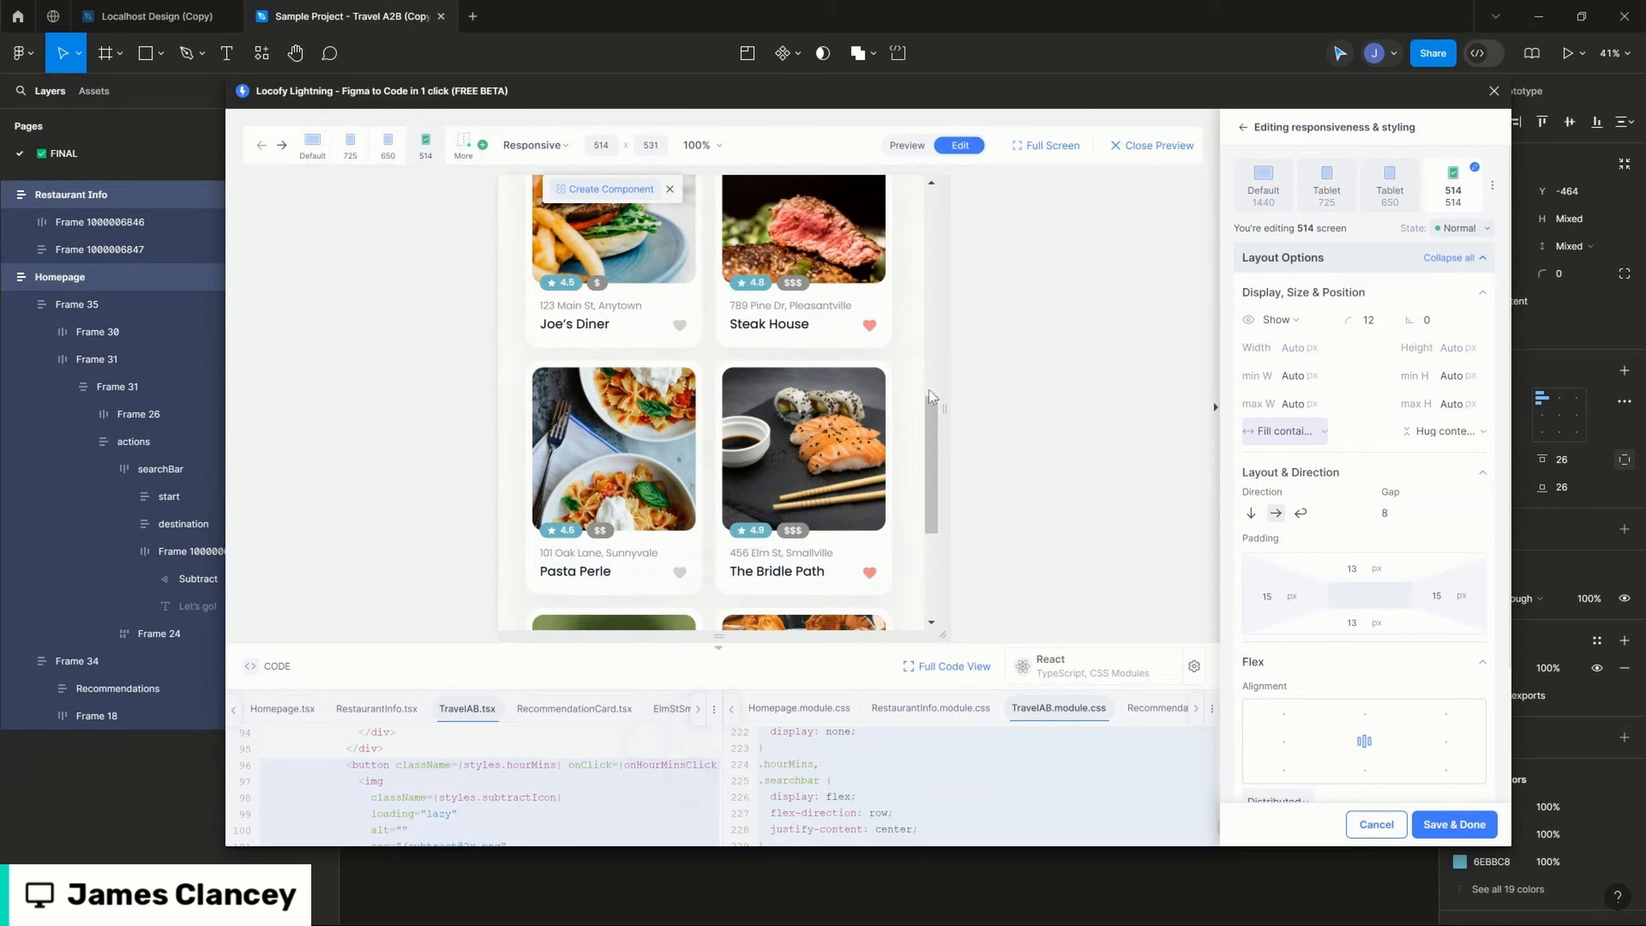
scroll(862, 383, down, 8)
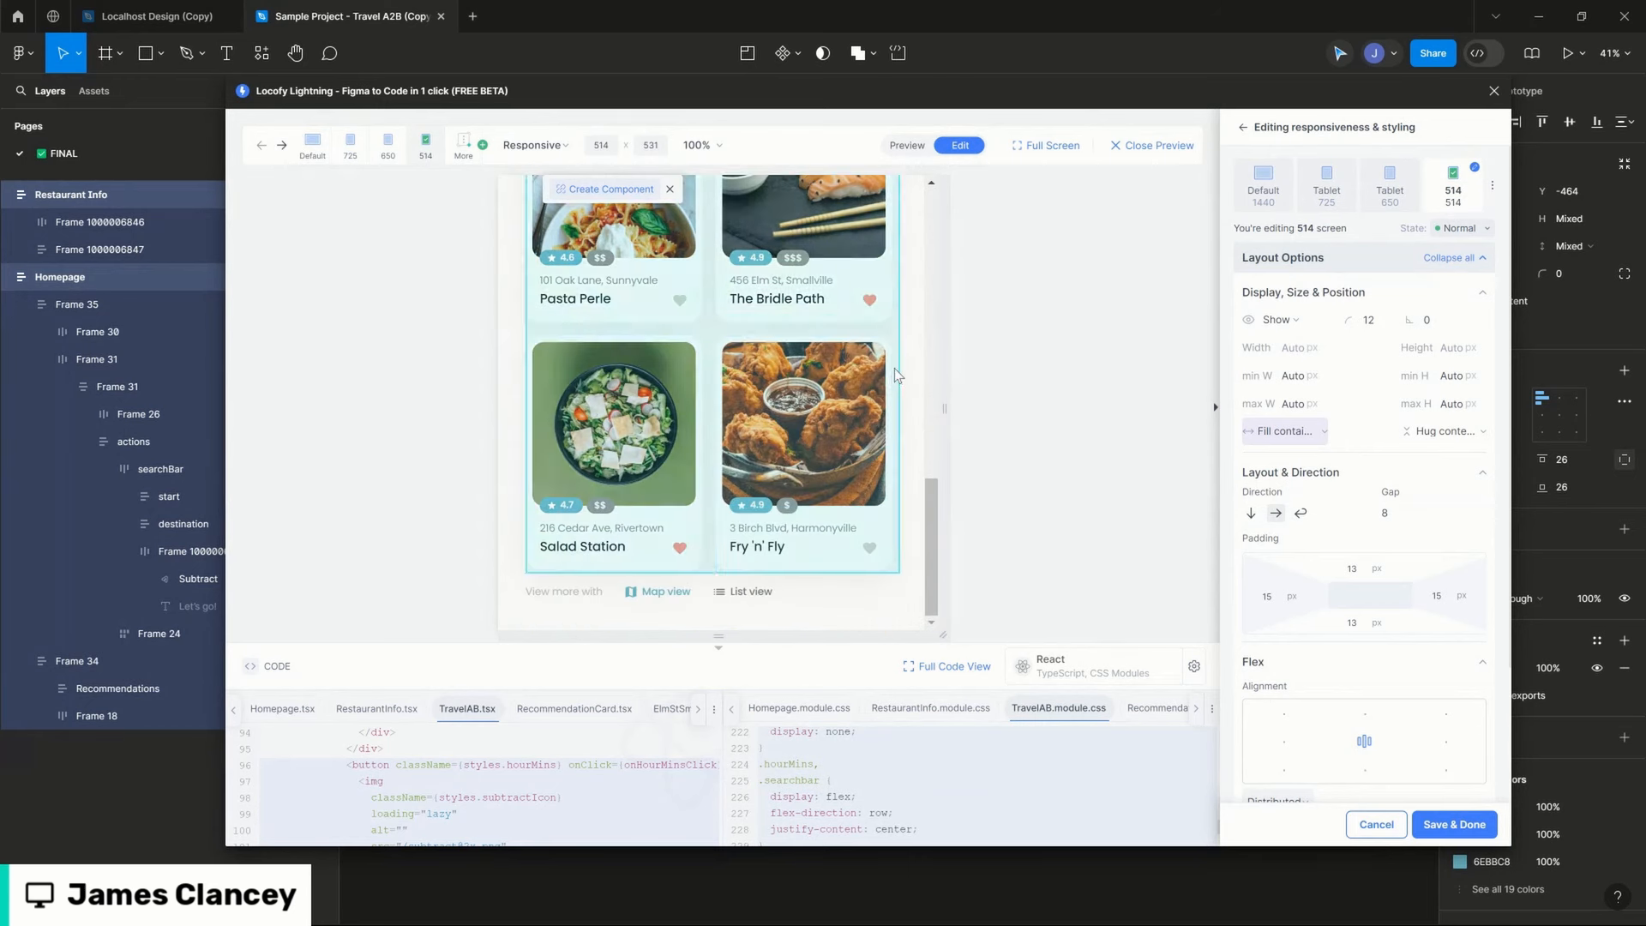
scroll(811, 372, up, 20)
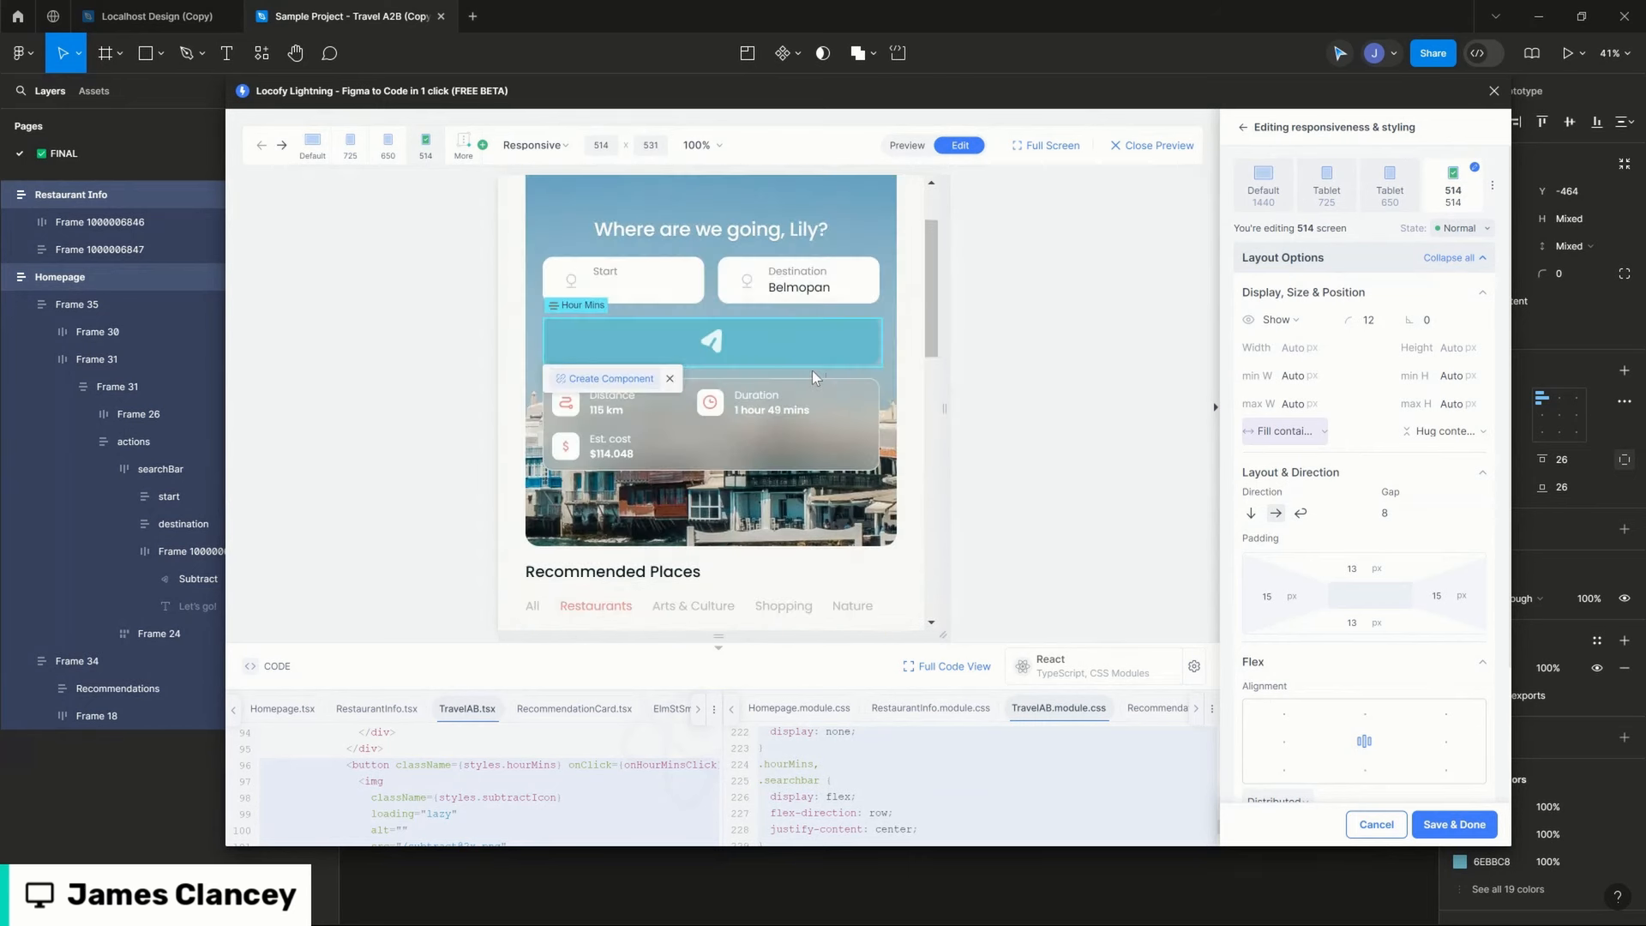
scroll(836, 374, up, 5)
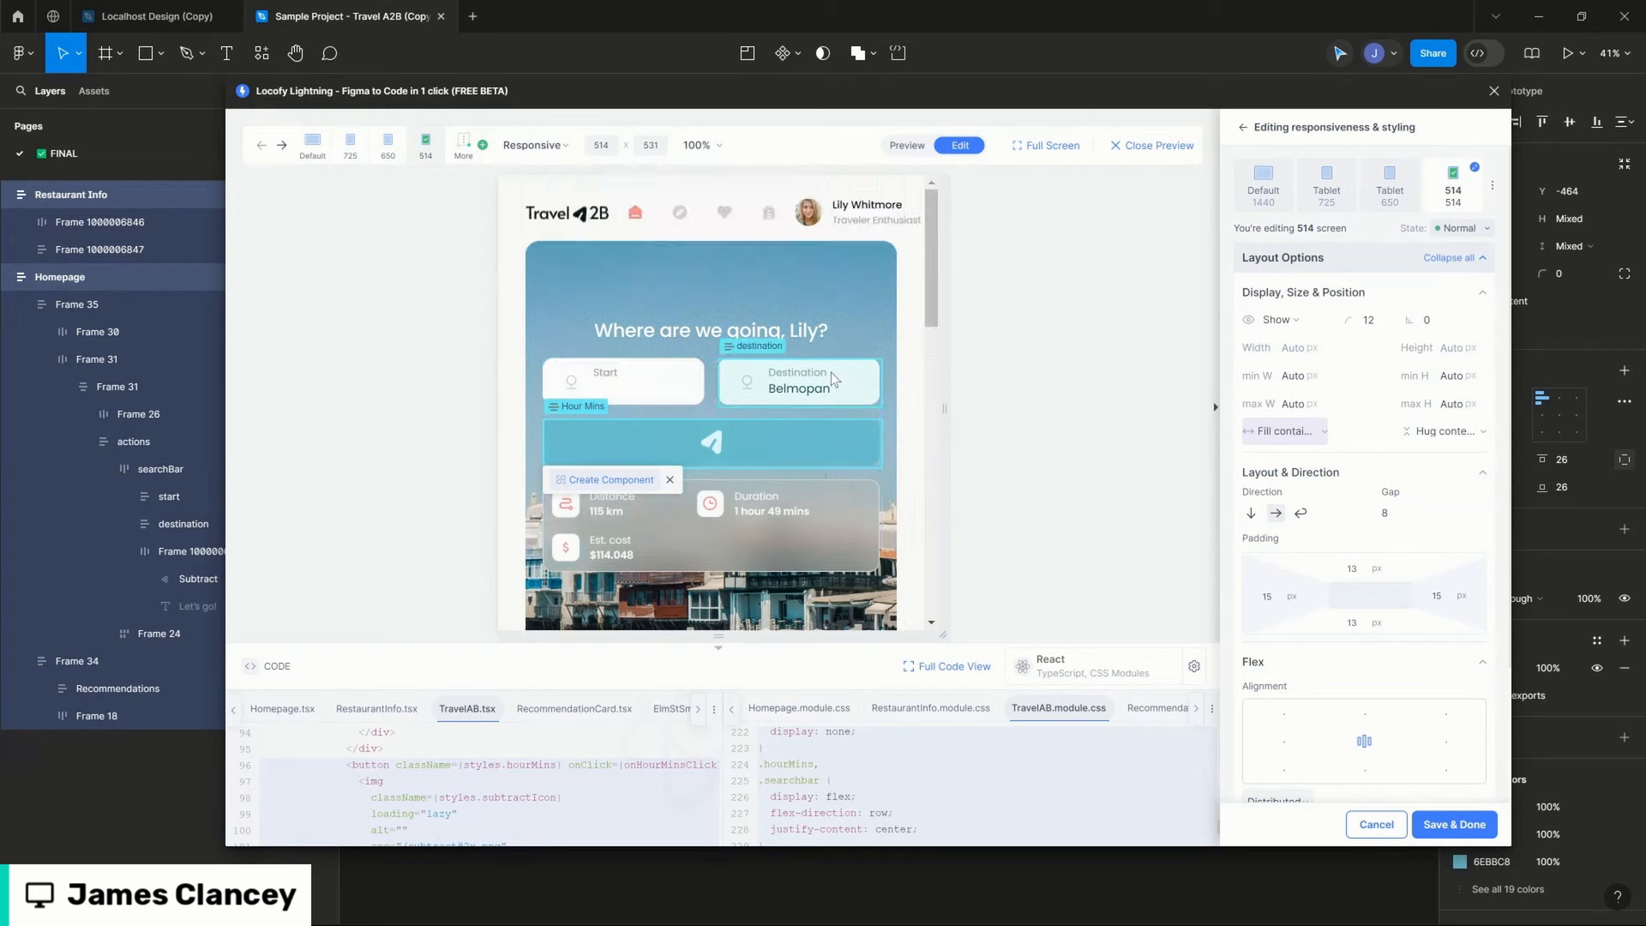
scroll(823, 379, down, 10)
scroll(822, 386, down, 3)
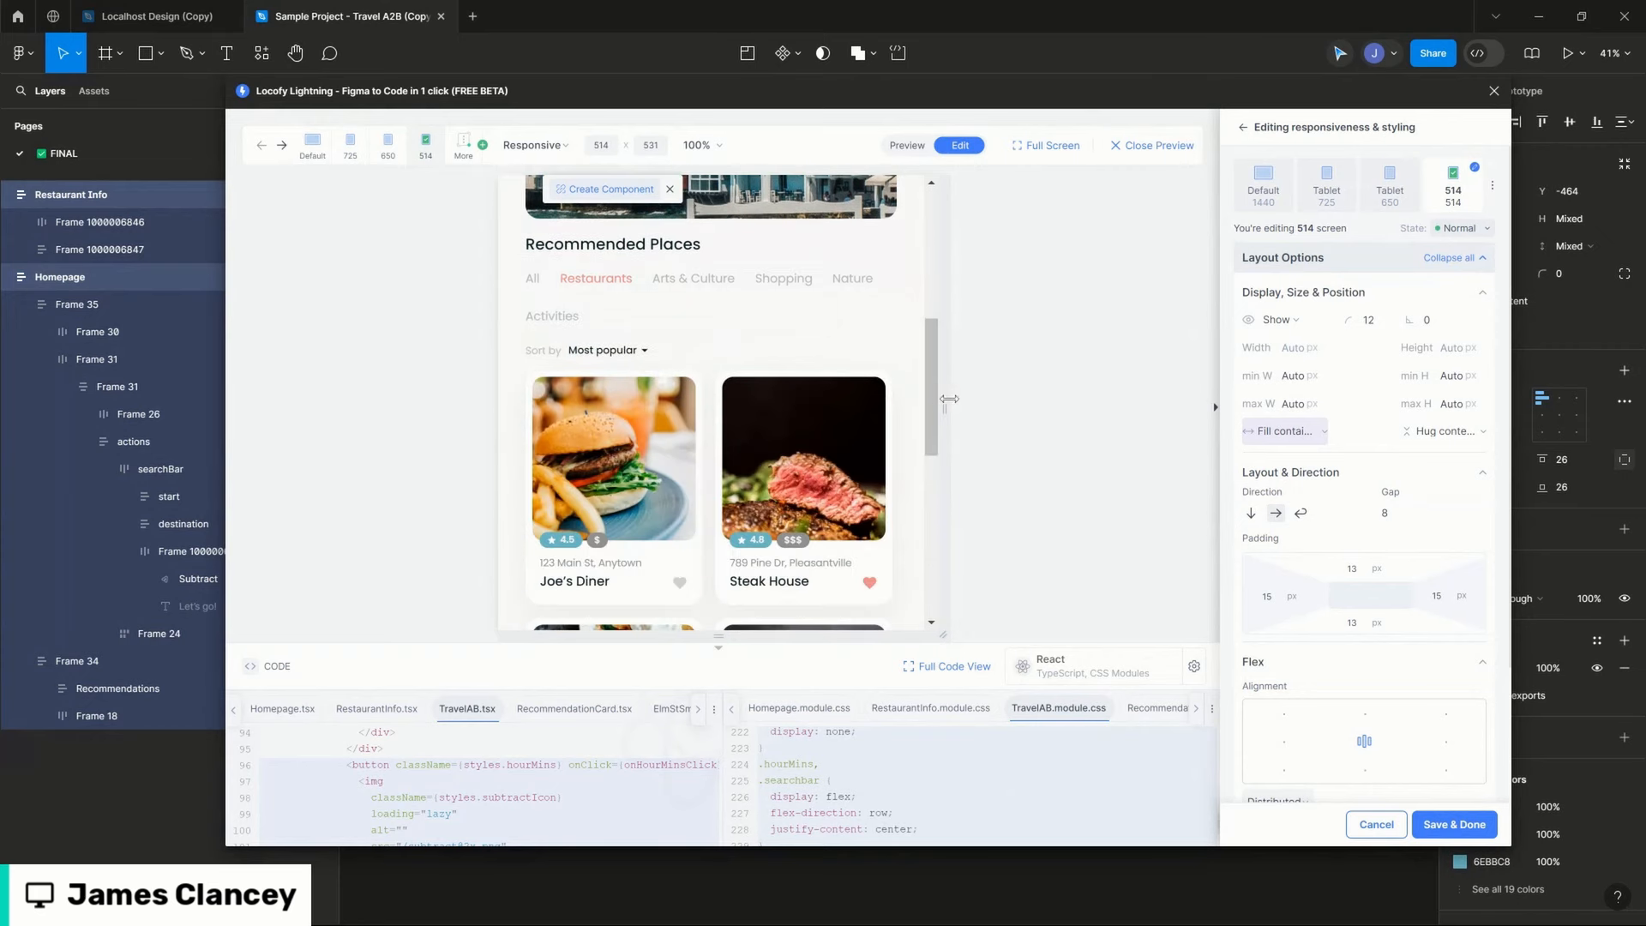
drag(944, 396, 1009, 375)
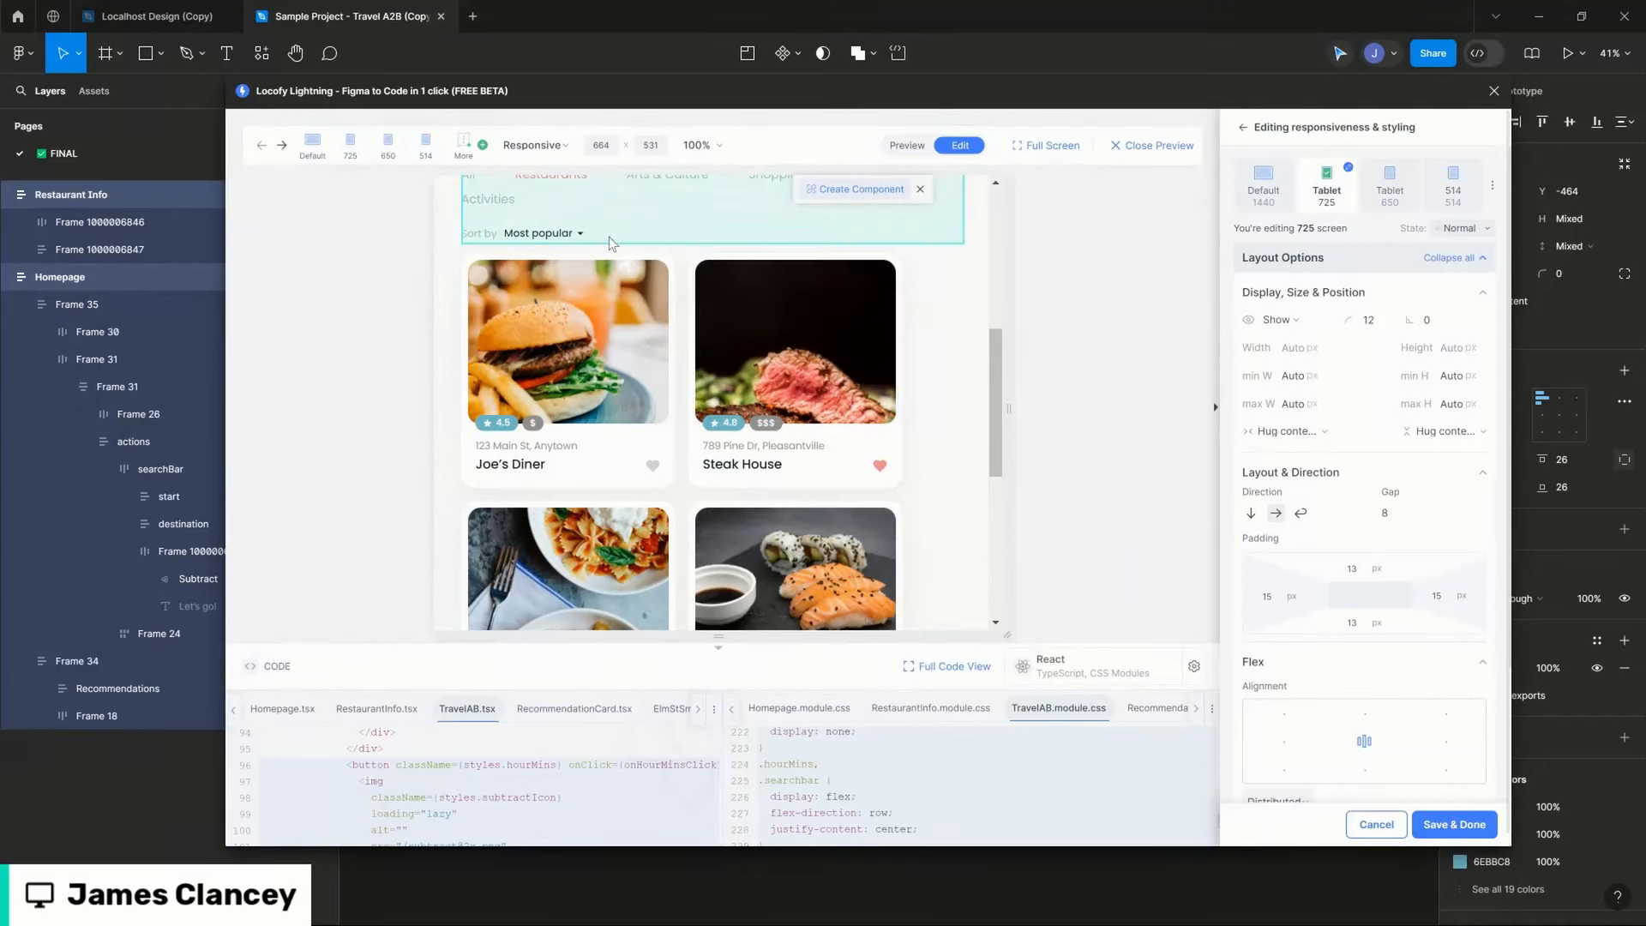
click(390, 144)
click(351, 144)
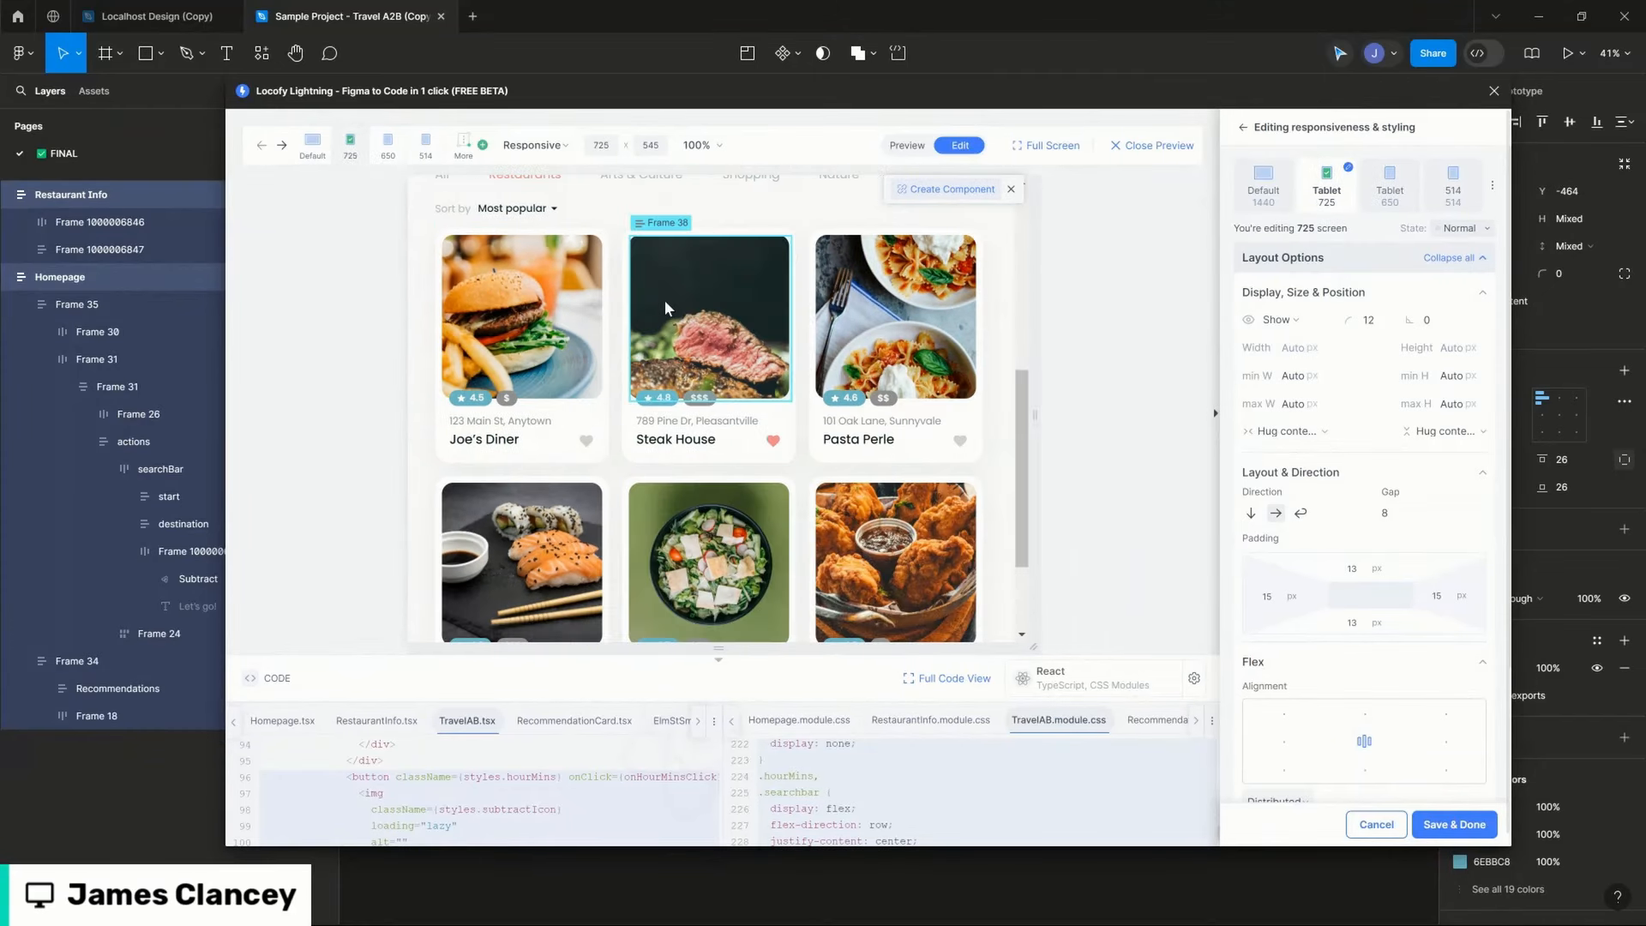
Step: Add the advanced CSS property max-width: unset to the Joe's Diner card's Logo Container on the 725 screen
click(583, 350)
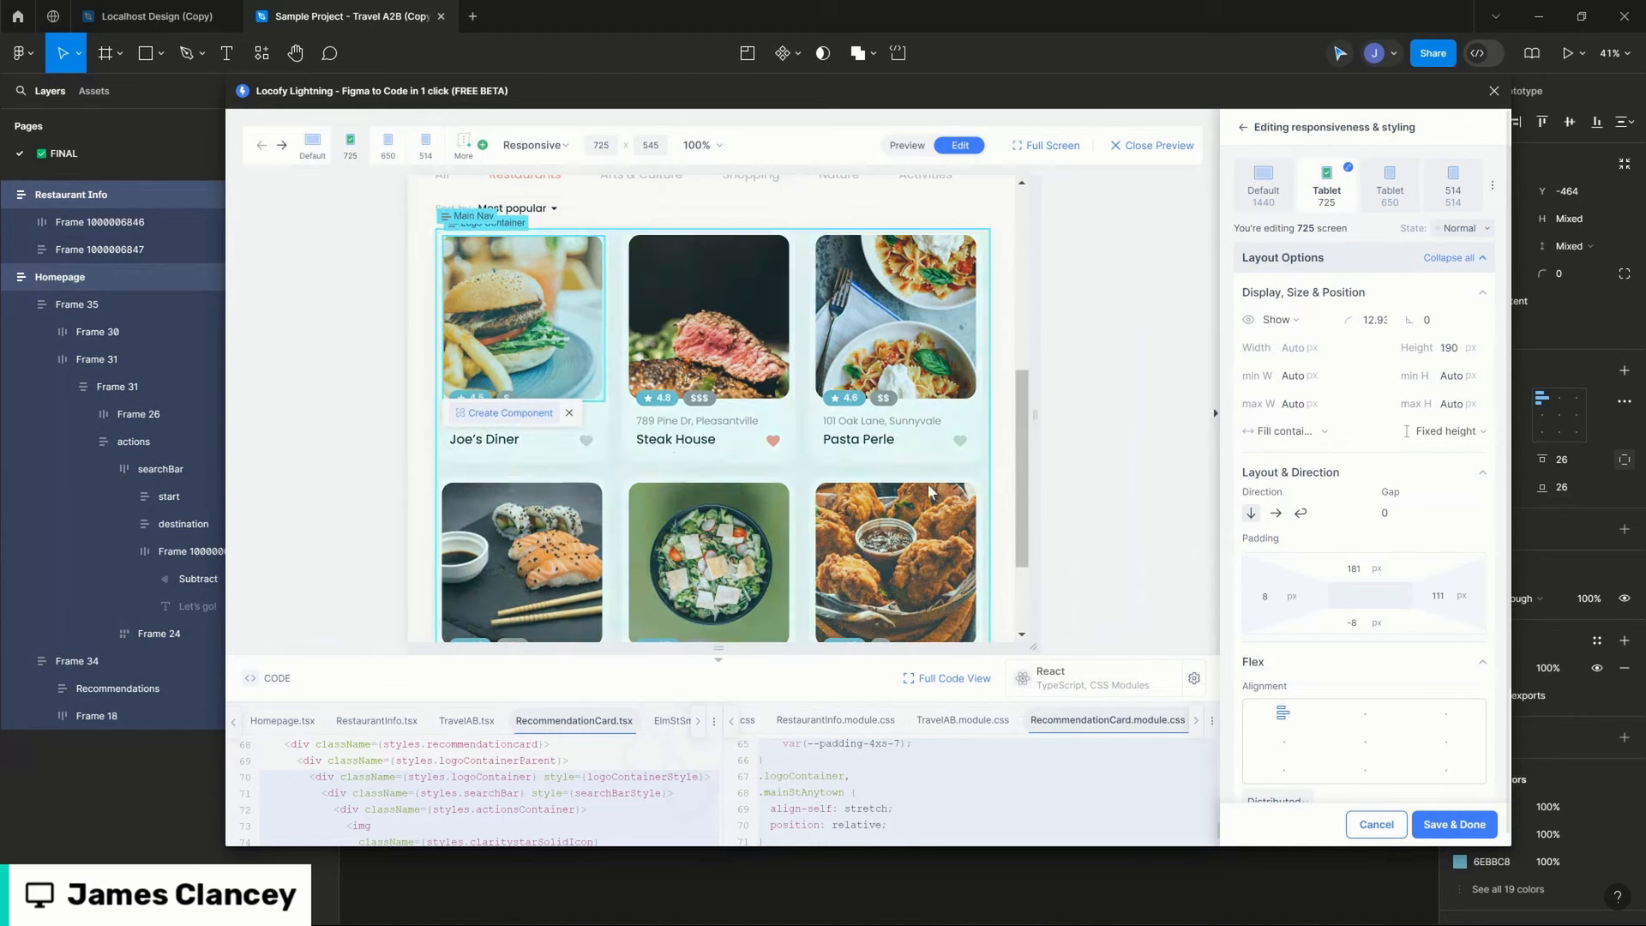
scroll(1349, 626, down, 3)
scroll(1348, 626, up, 5)
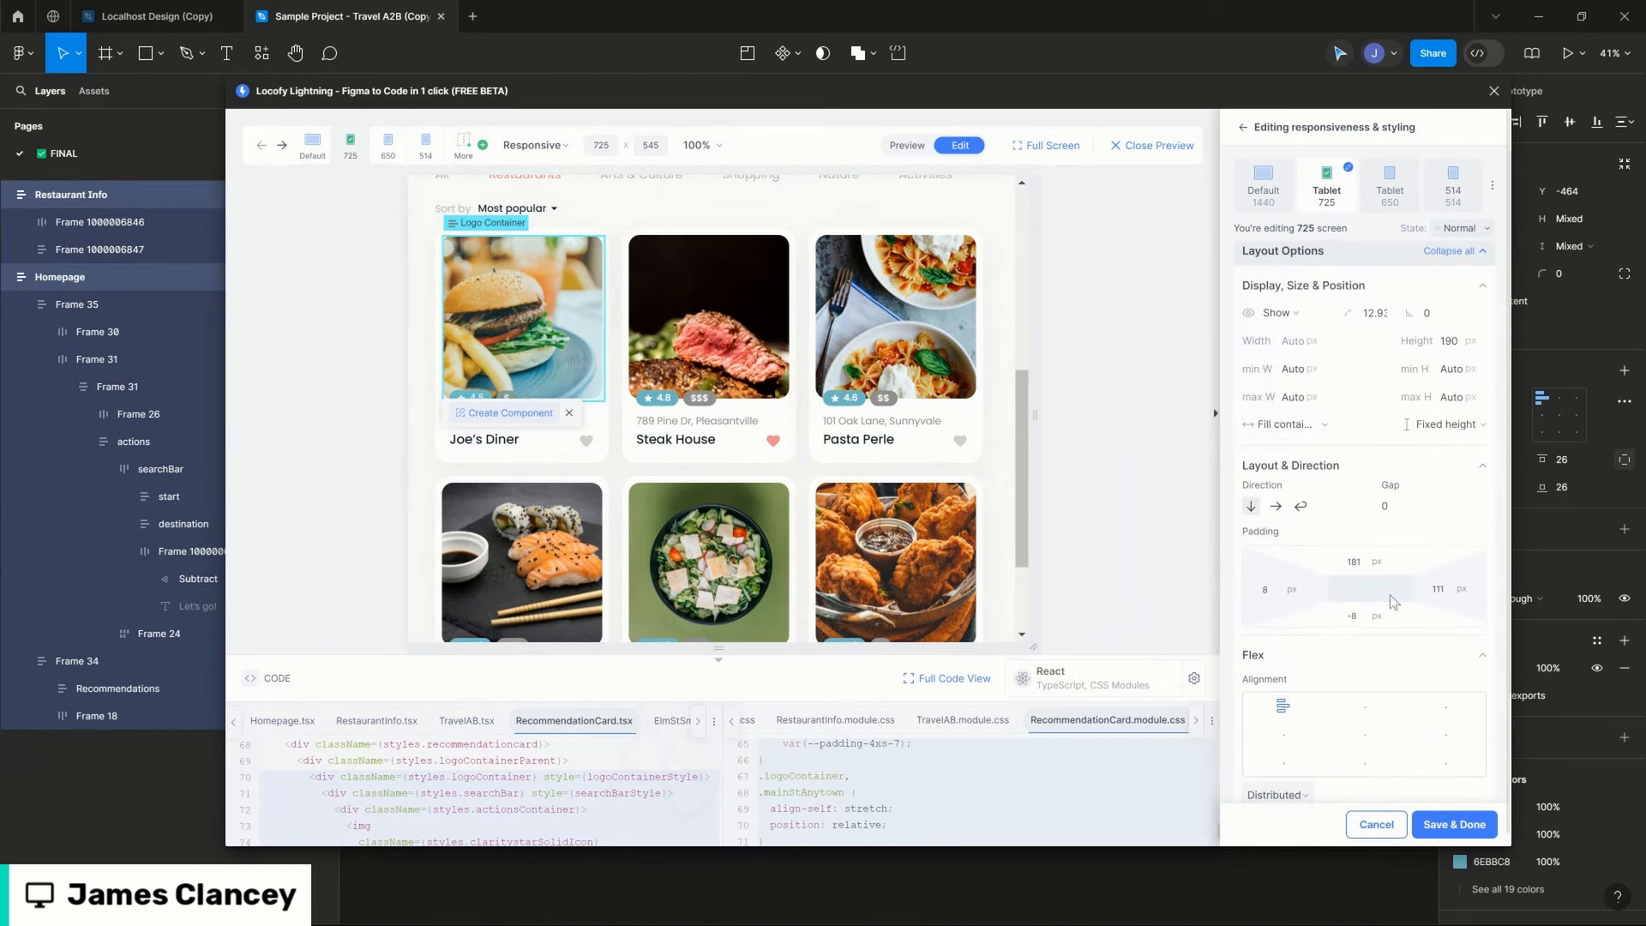
scroll(1393, 603, down, 5)
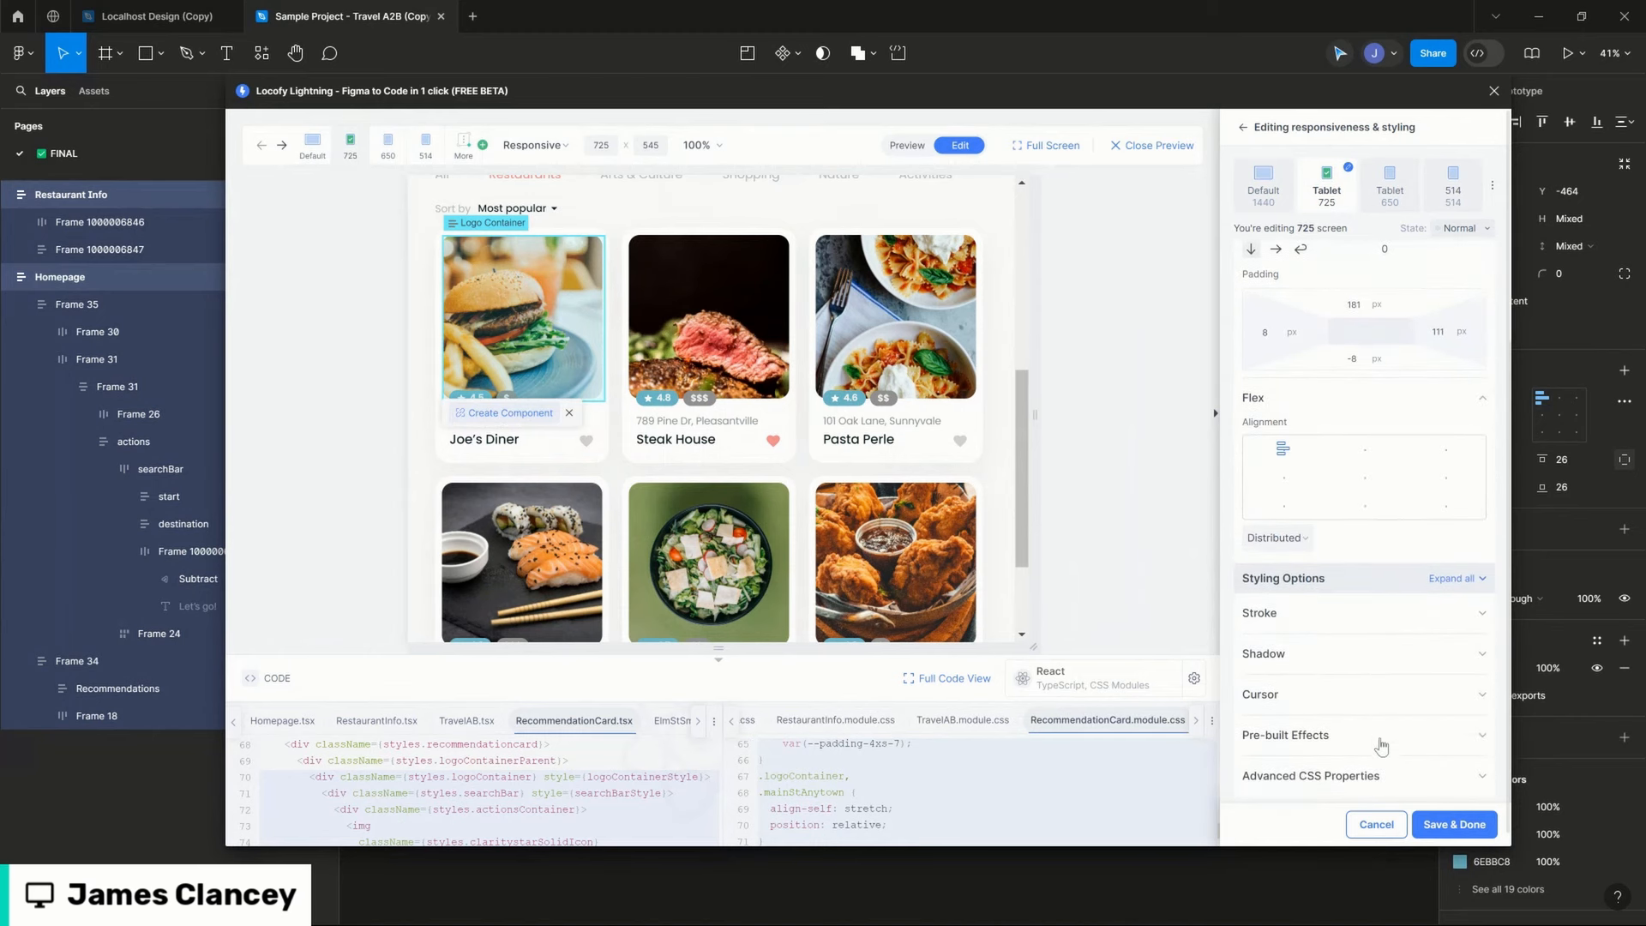
click(1417, 775)
scroll(1372, 763, down, 1)
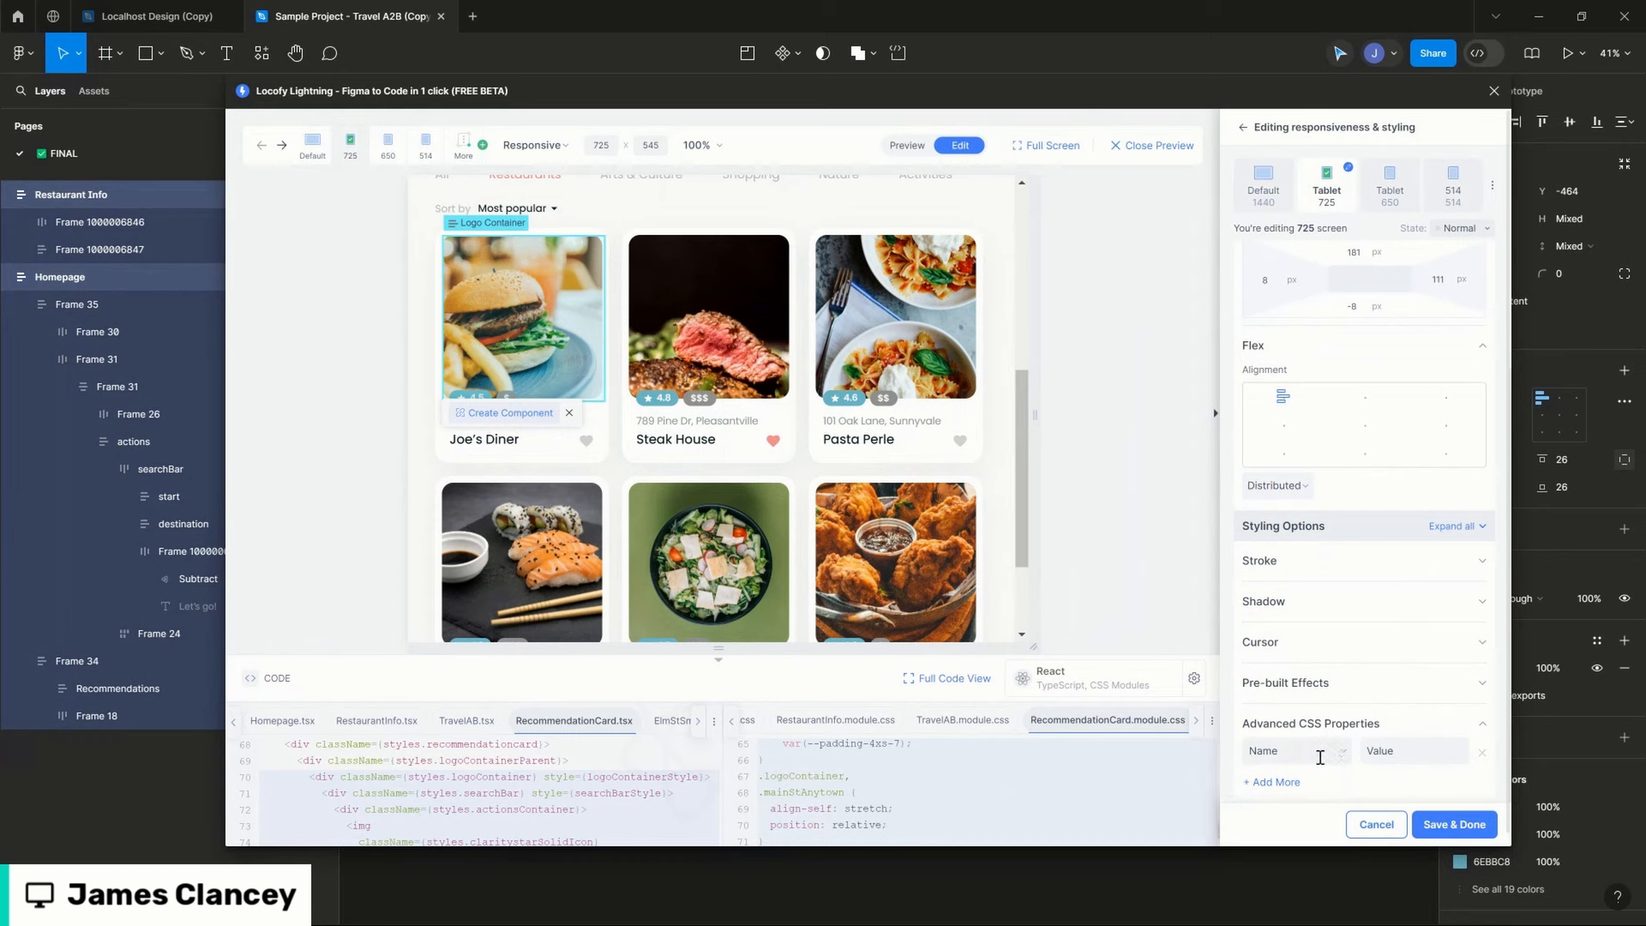
click(1315, 756)
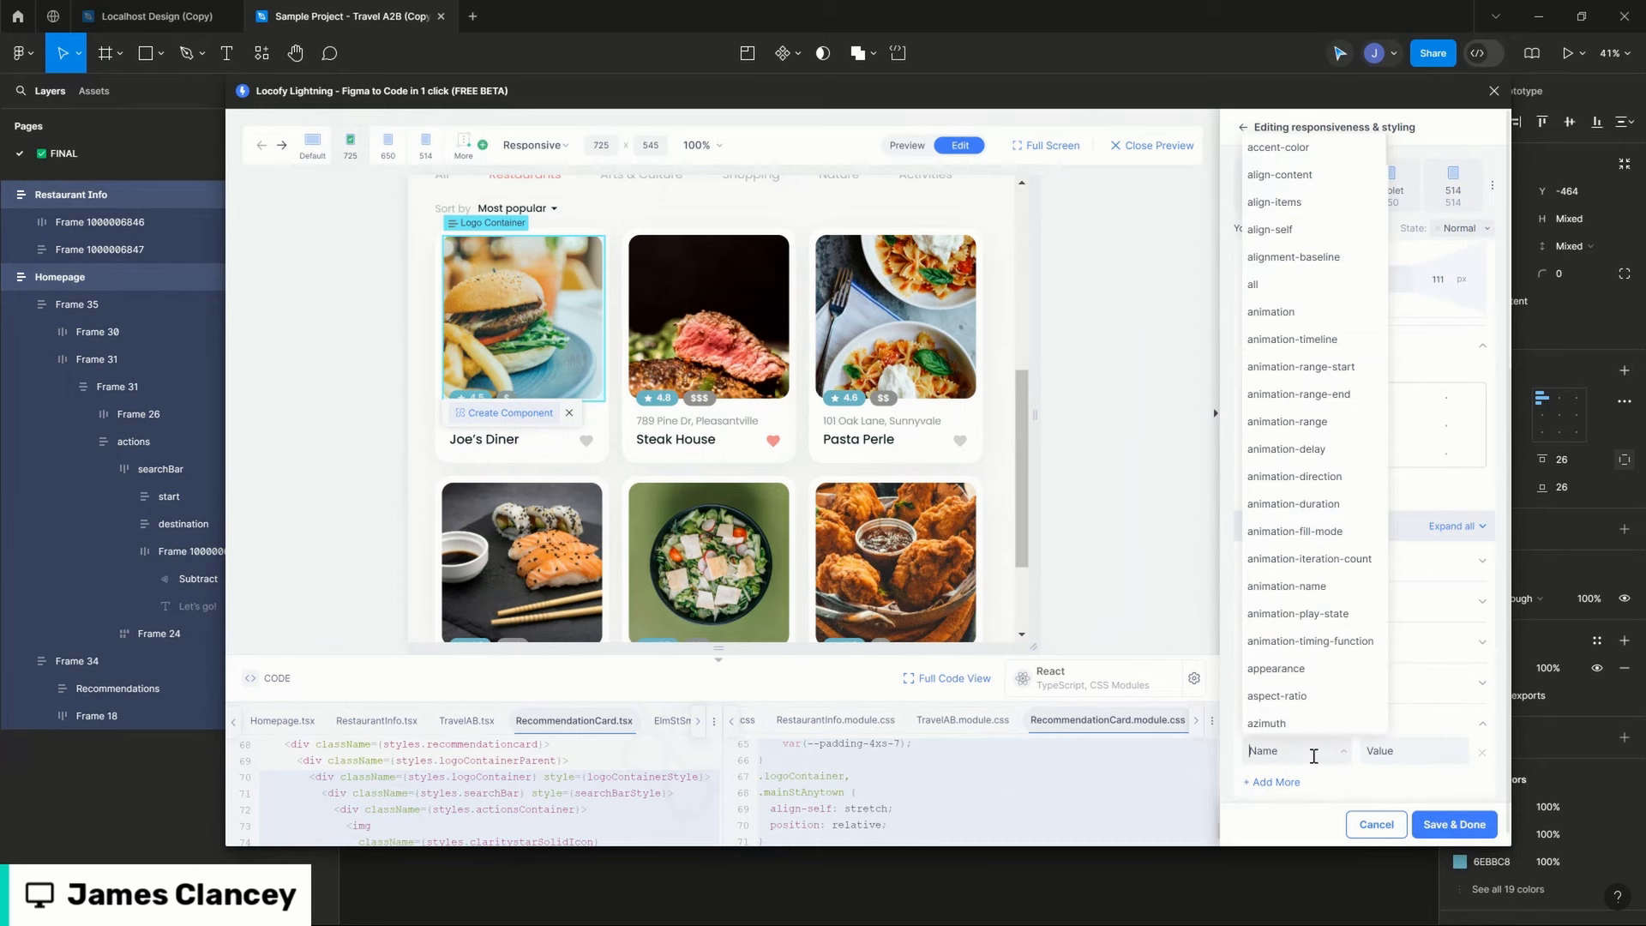
text(max)
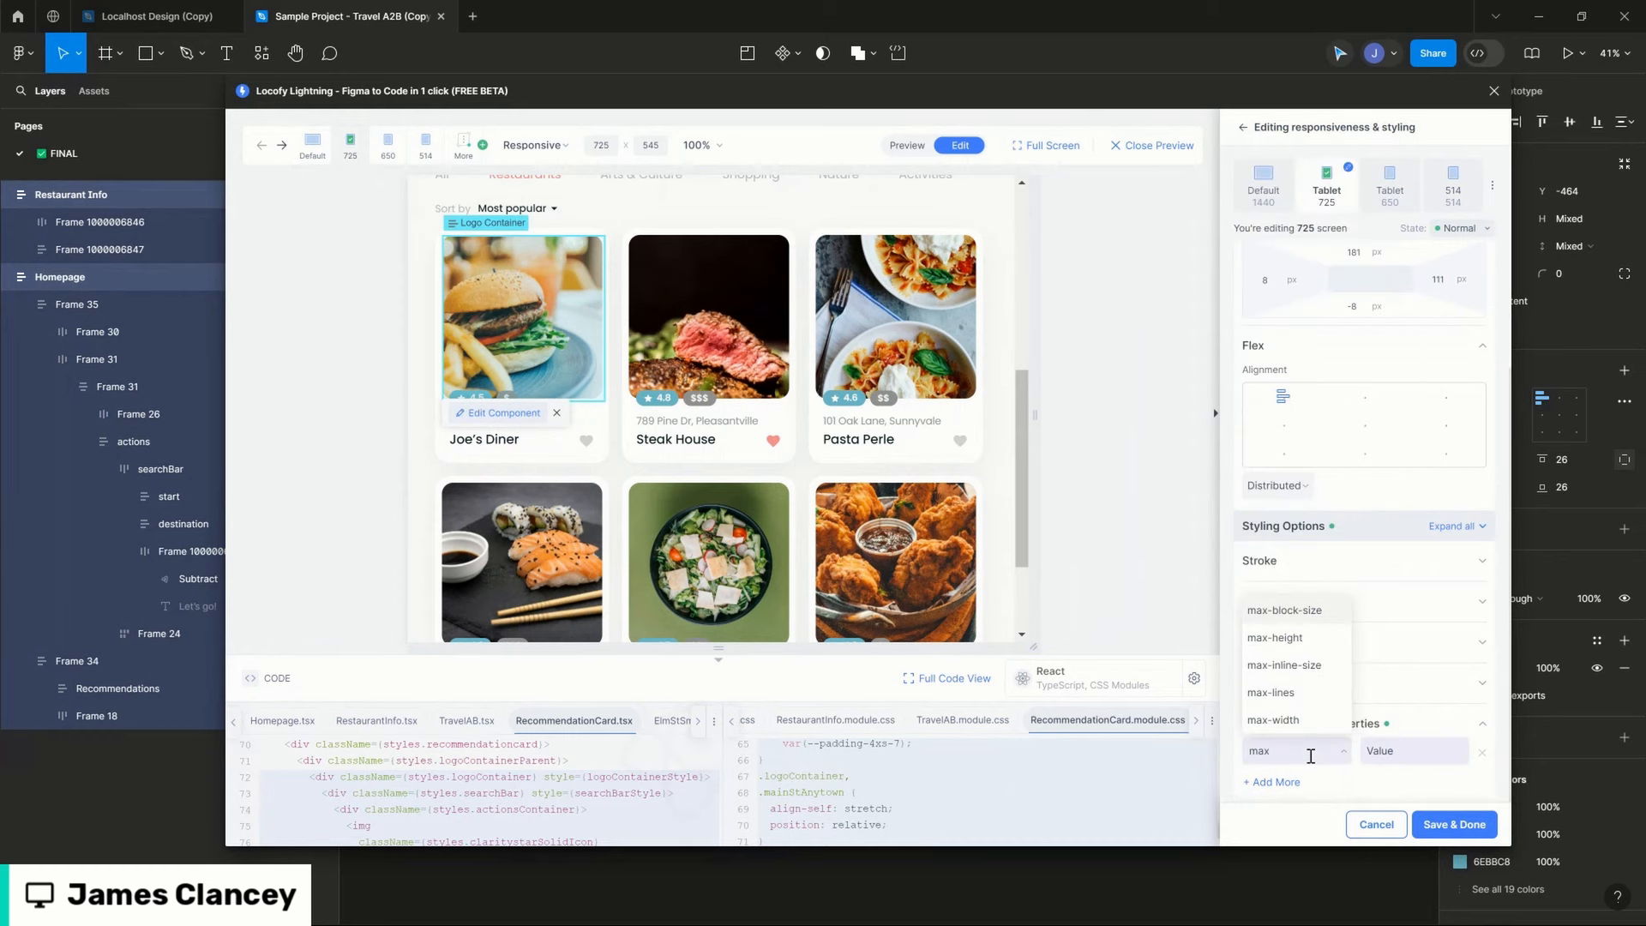
click(1293, 720)
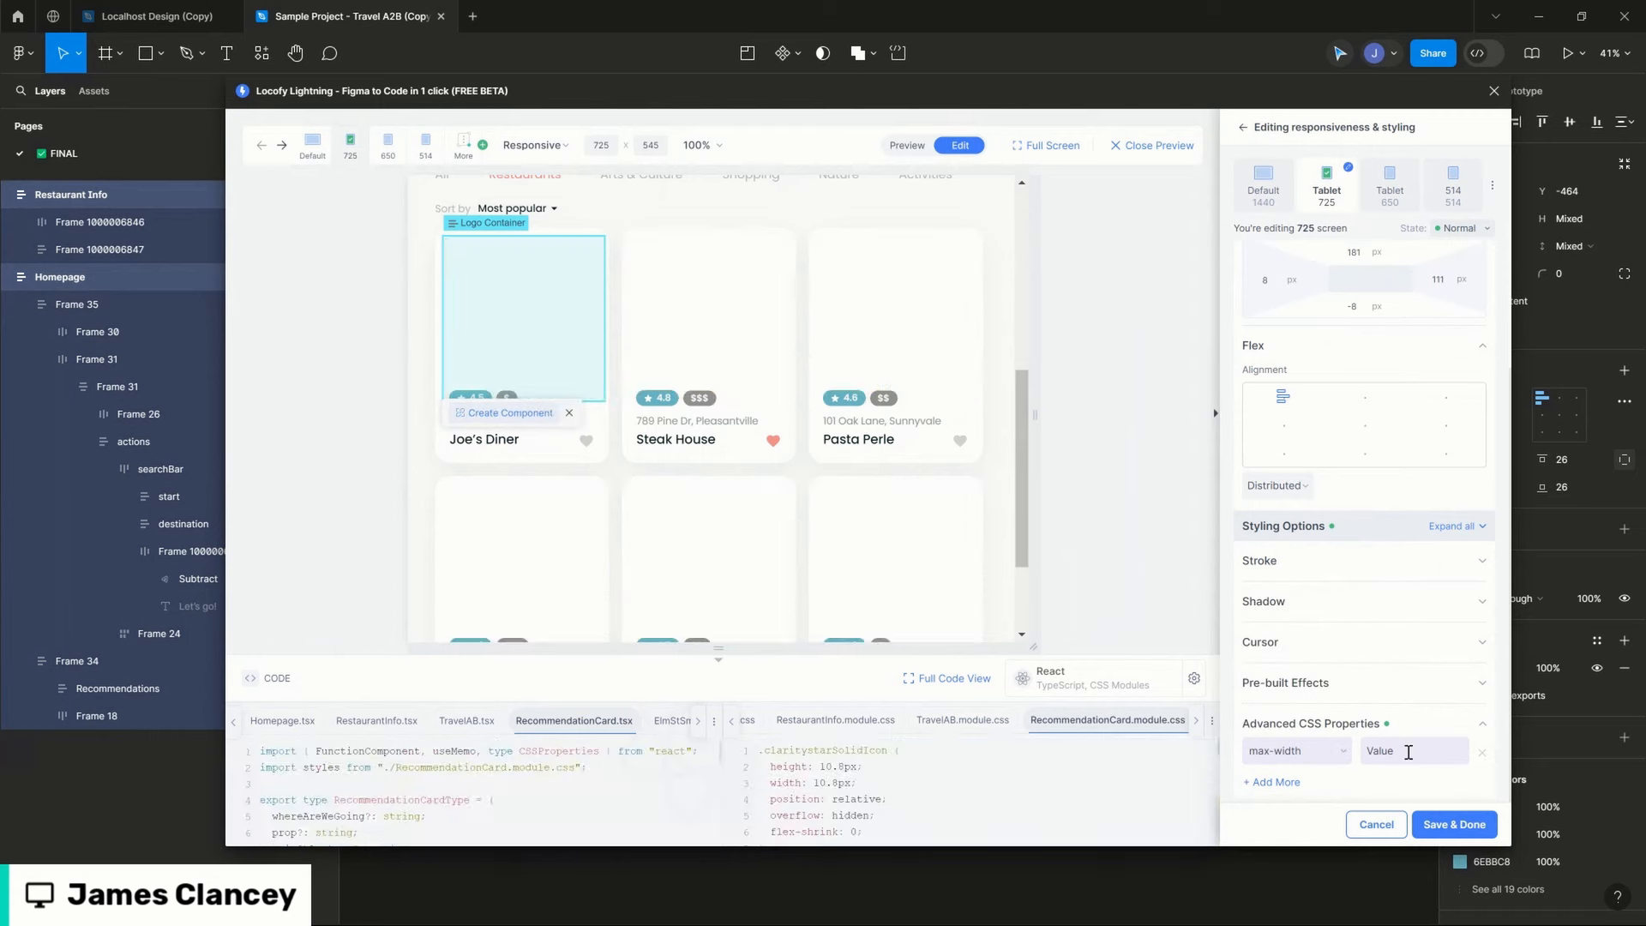
click(1407, 751)
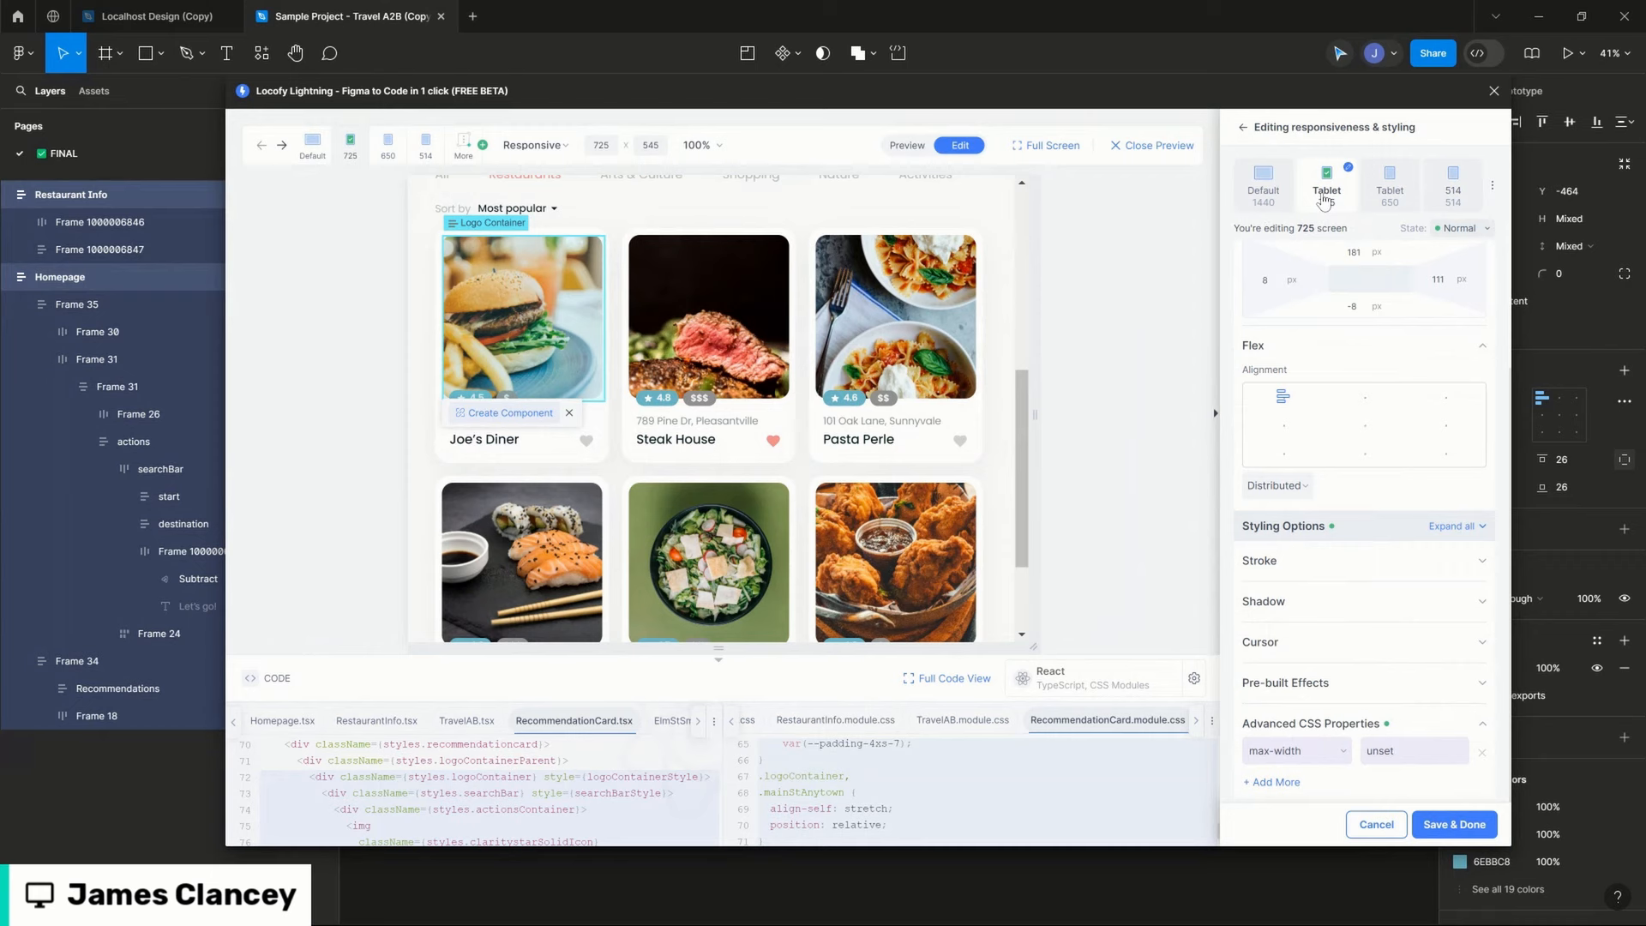
Step: Narrow the preview to about 389 px and add max-width: unset to the Joe's Diner RecommendationCard on the Mobile 450 screen
drag(1040, 398, 890, 394)
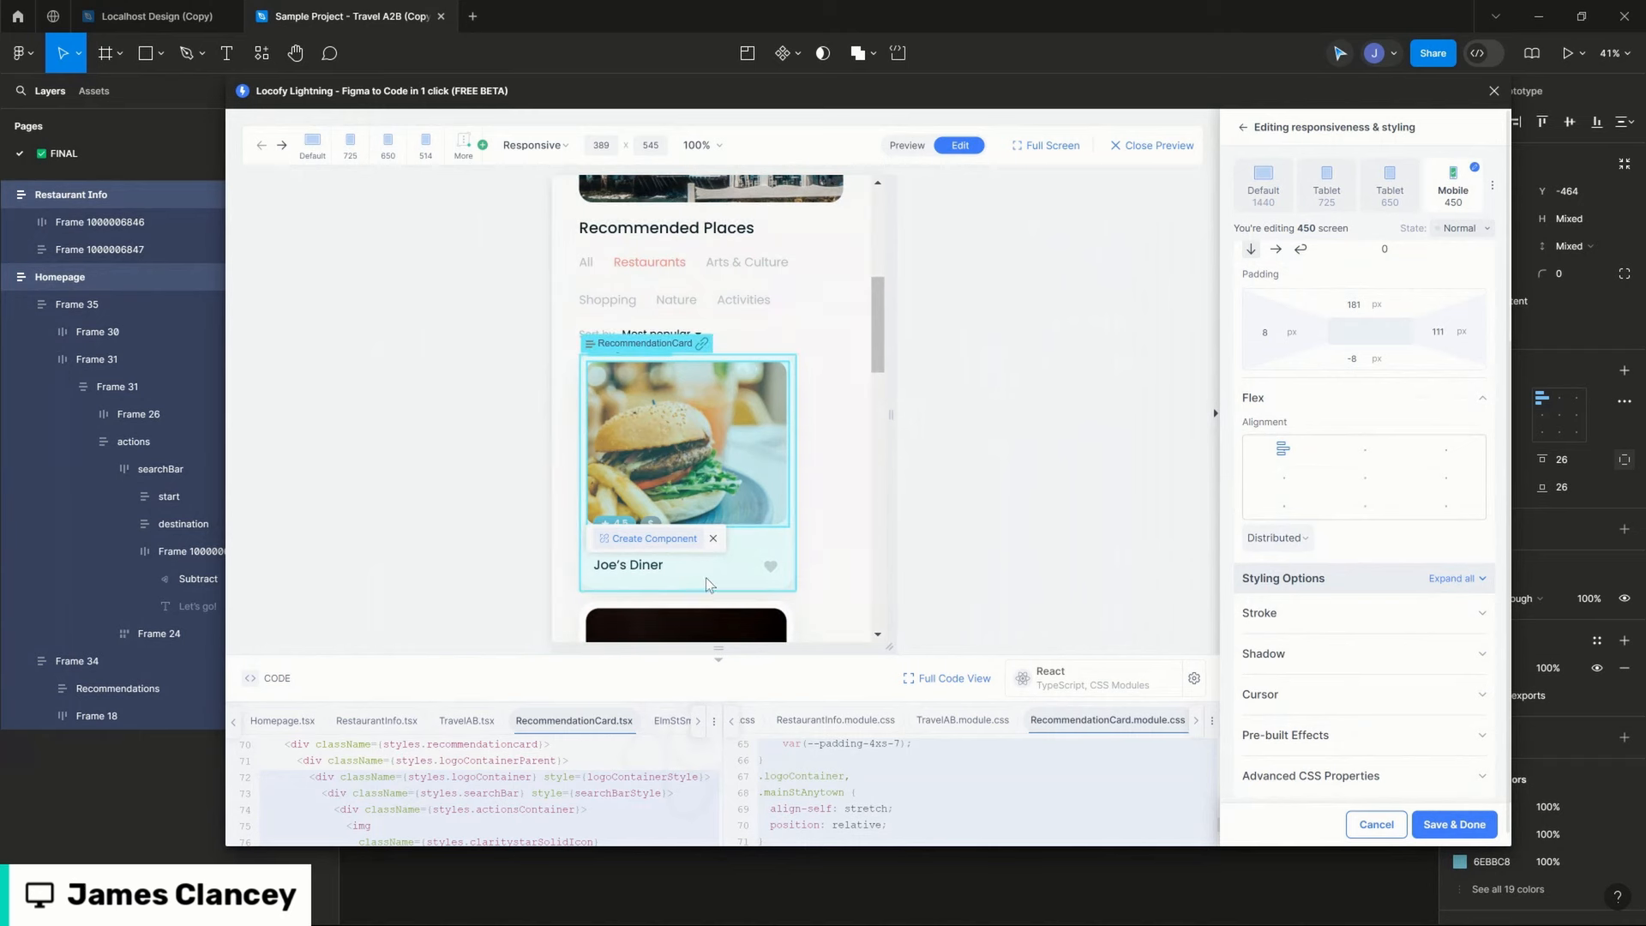
click(683, 584)
scroll(1261, 644, down, 1)
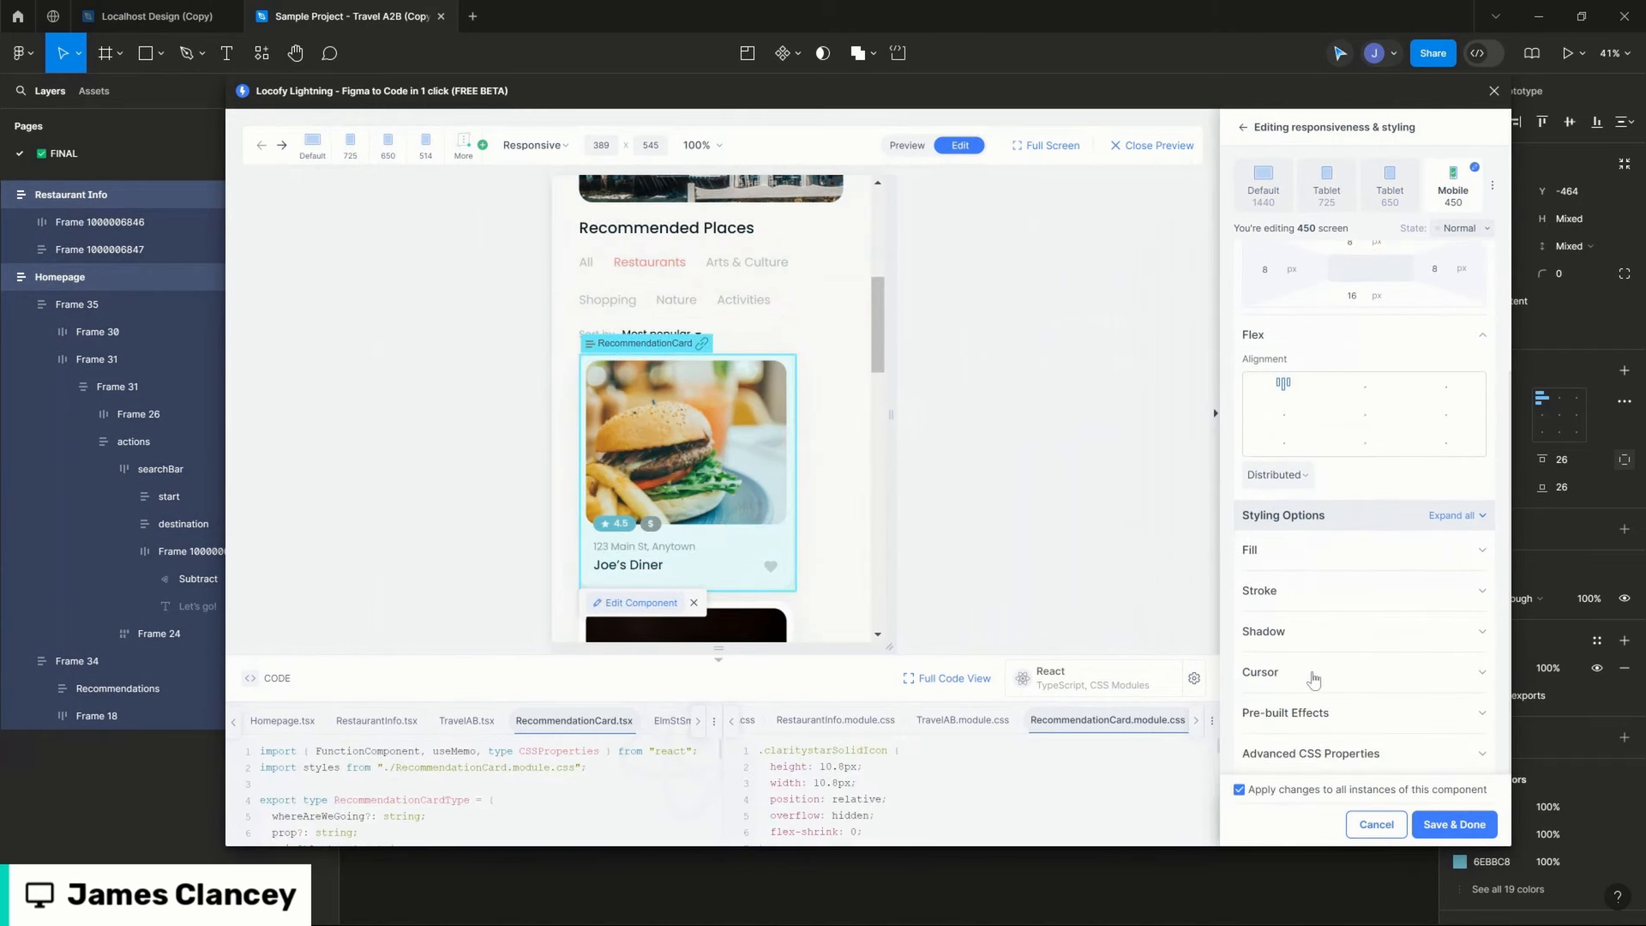
scroll(1481, 708, down, 1)
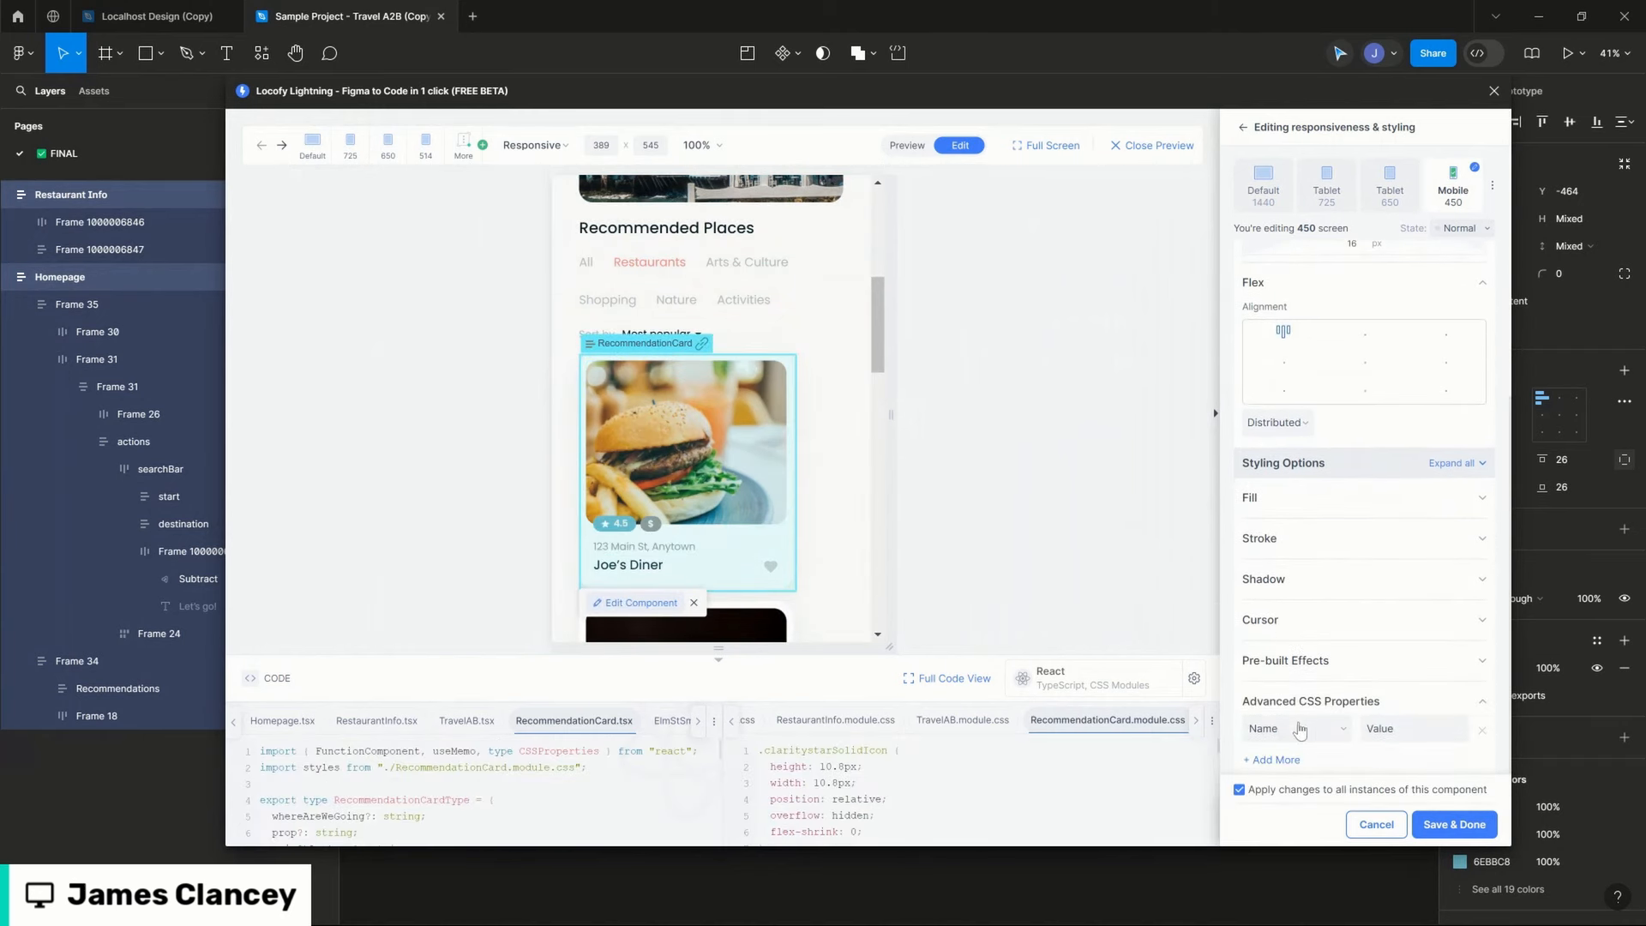
click(1301, 726)
text(max)
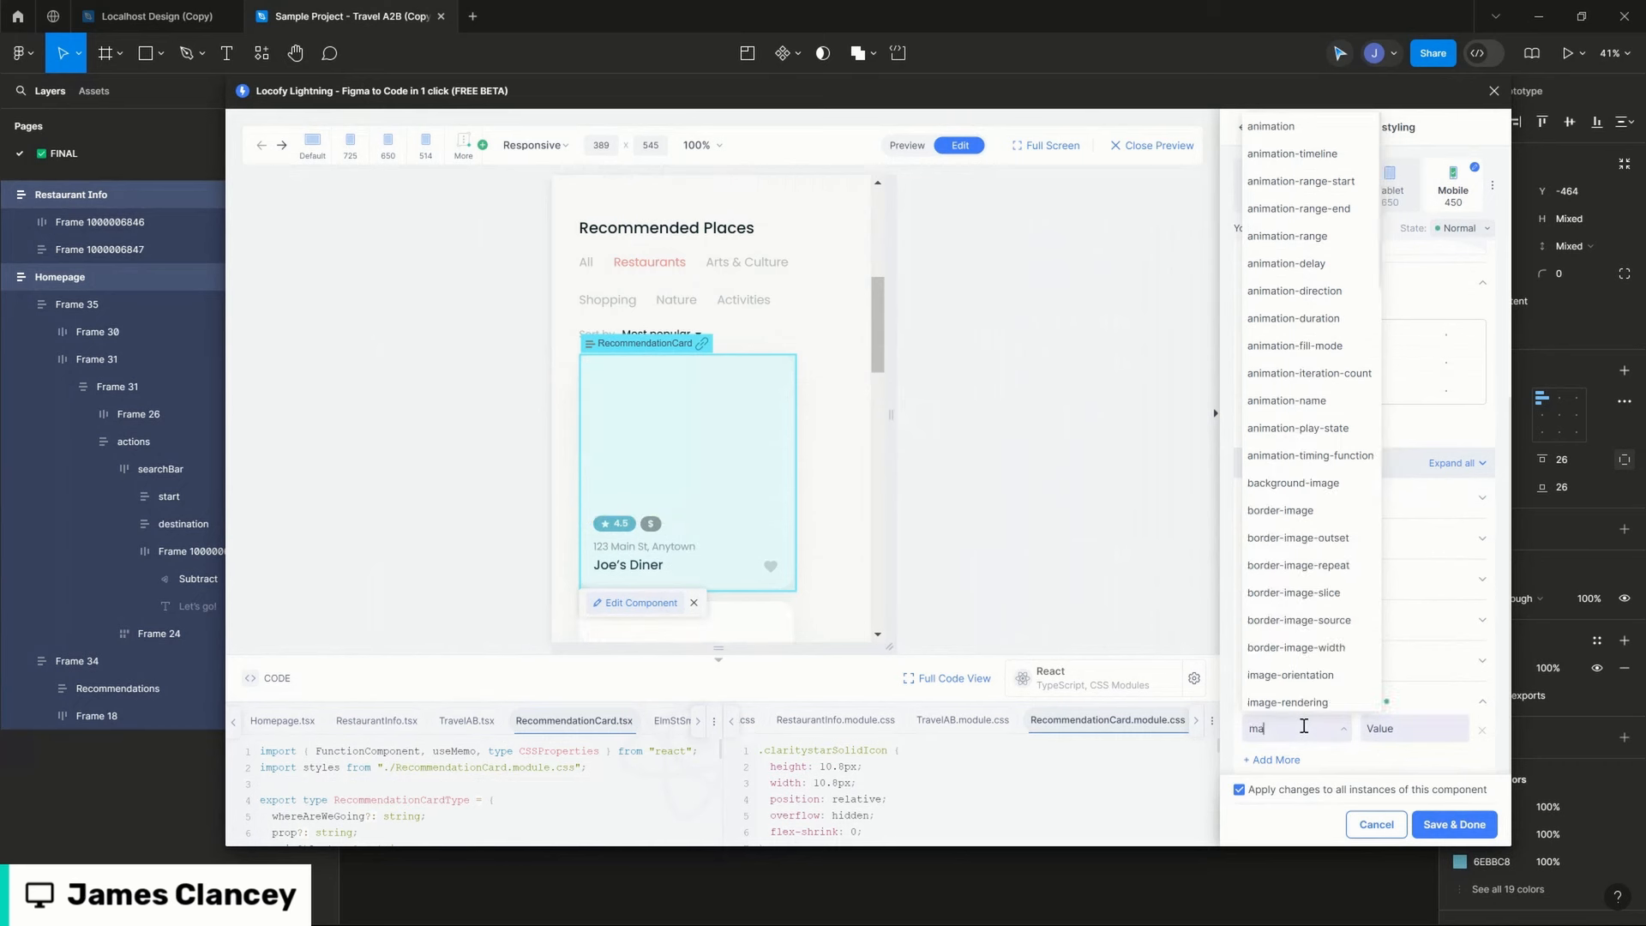
click(1393, 729)
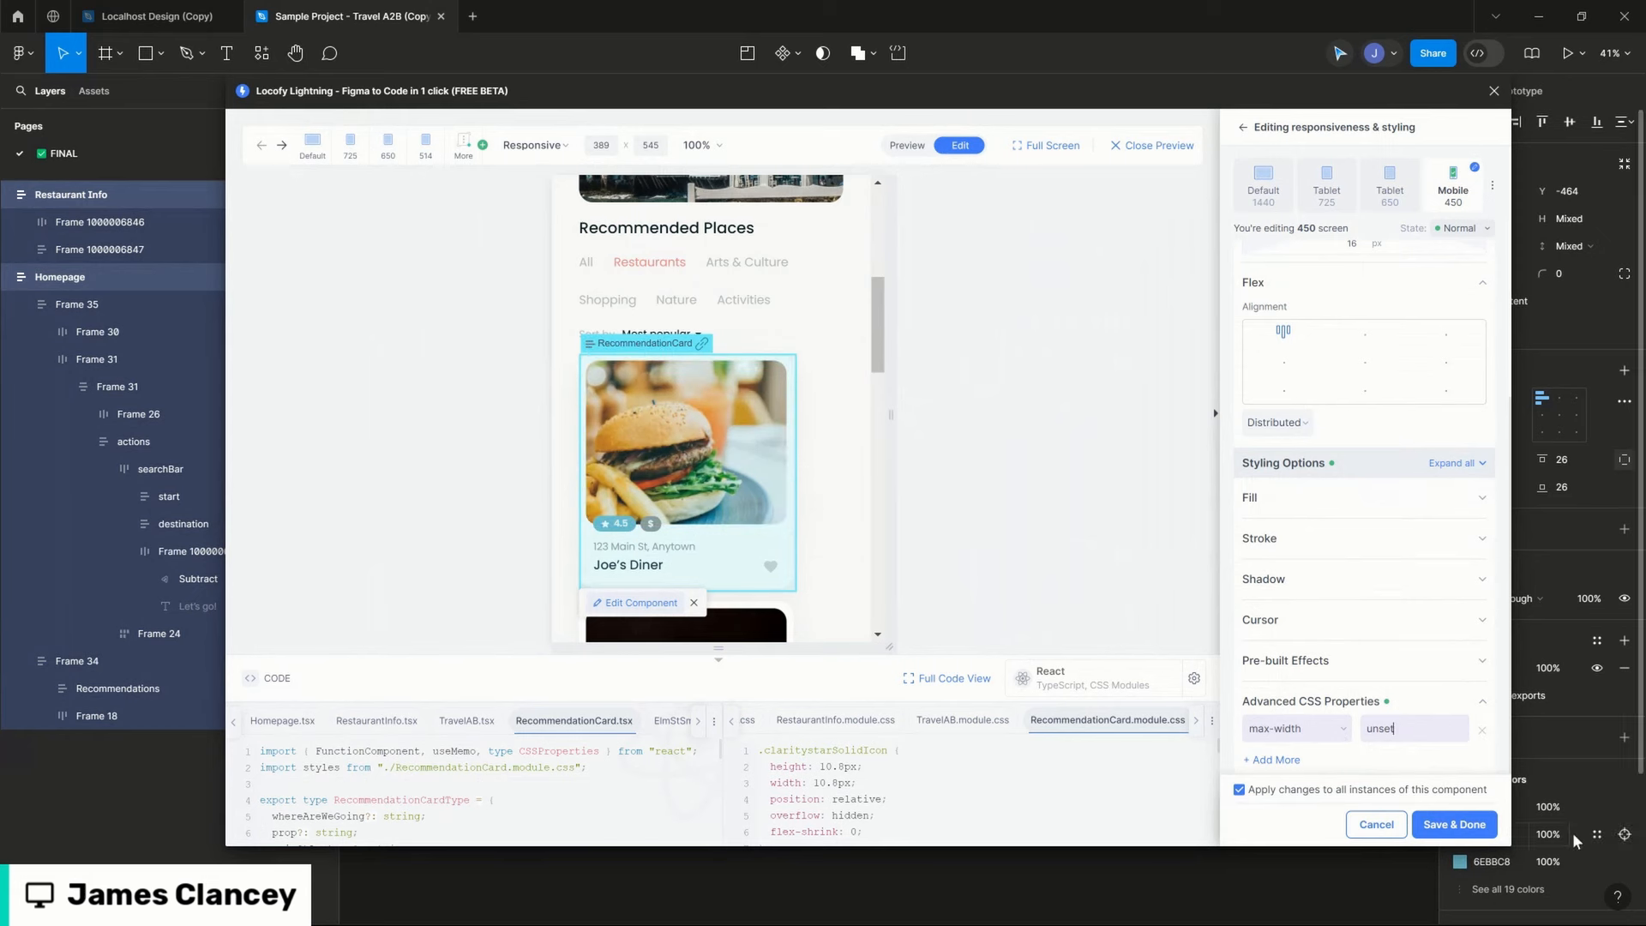
Step: Save the RecommendationCard's responsive styling, widen the preview to about 917 px and return to the Homepage search area in preview mode
click(1472, 835)
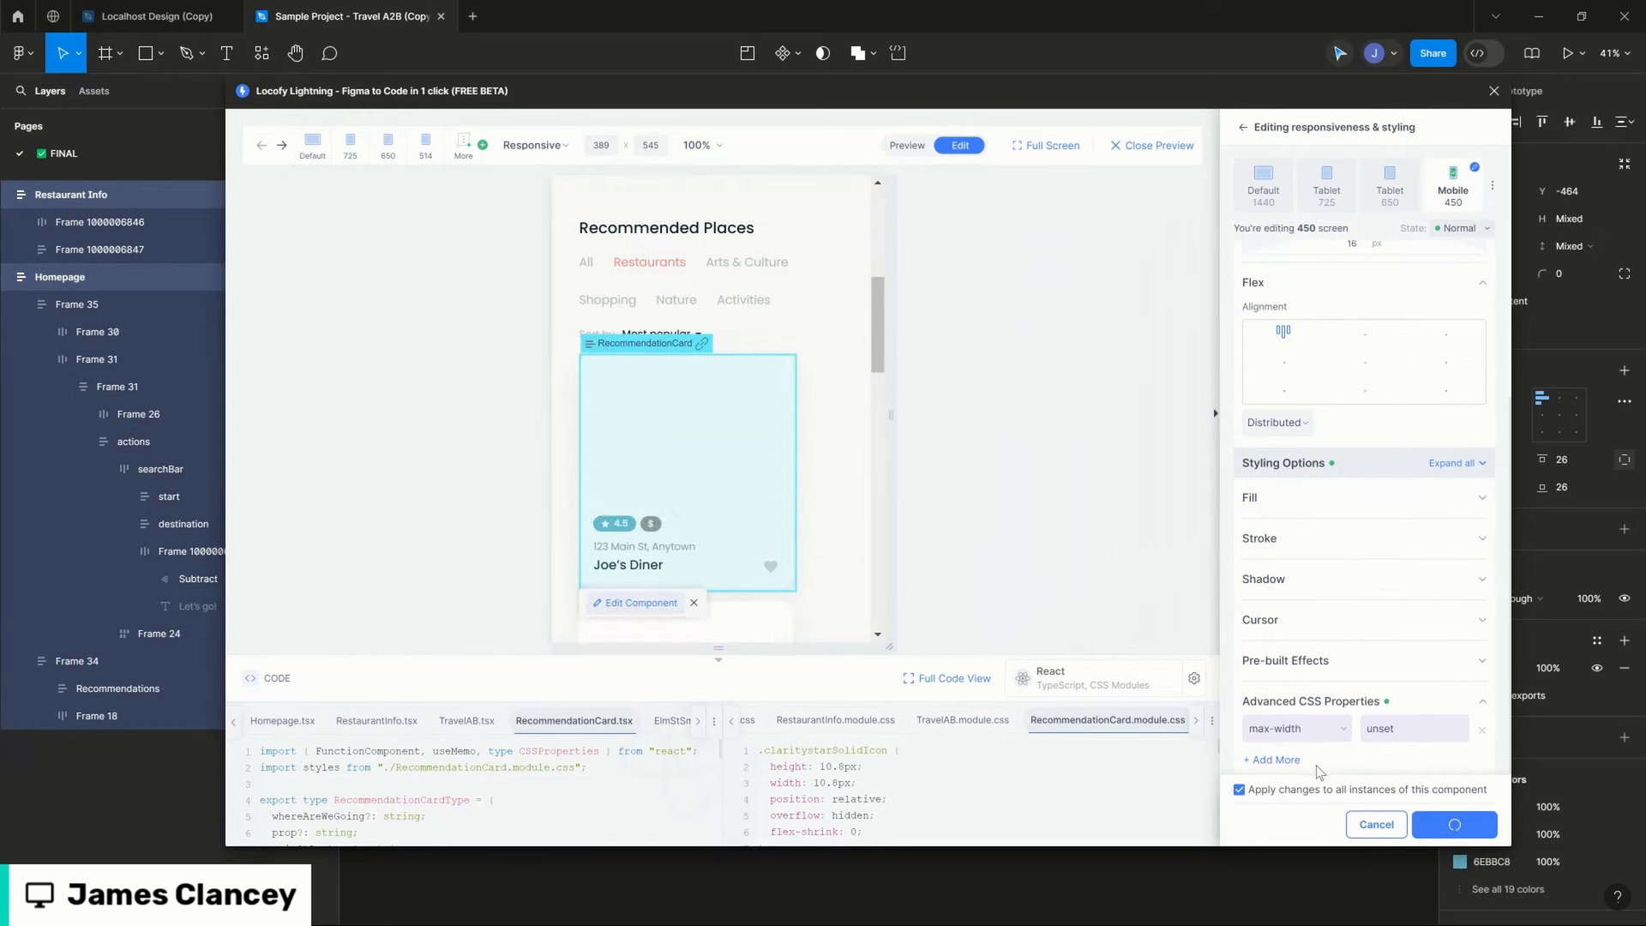
drag(892, 414, 1104, 408)
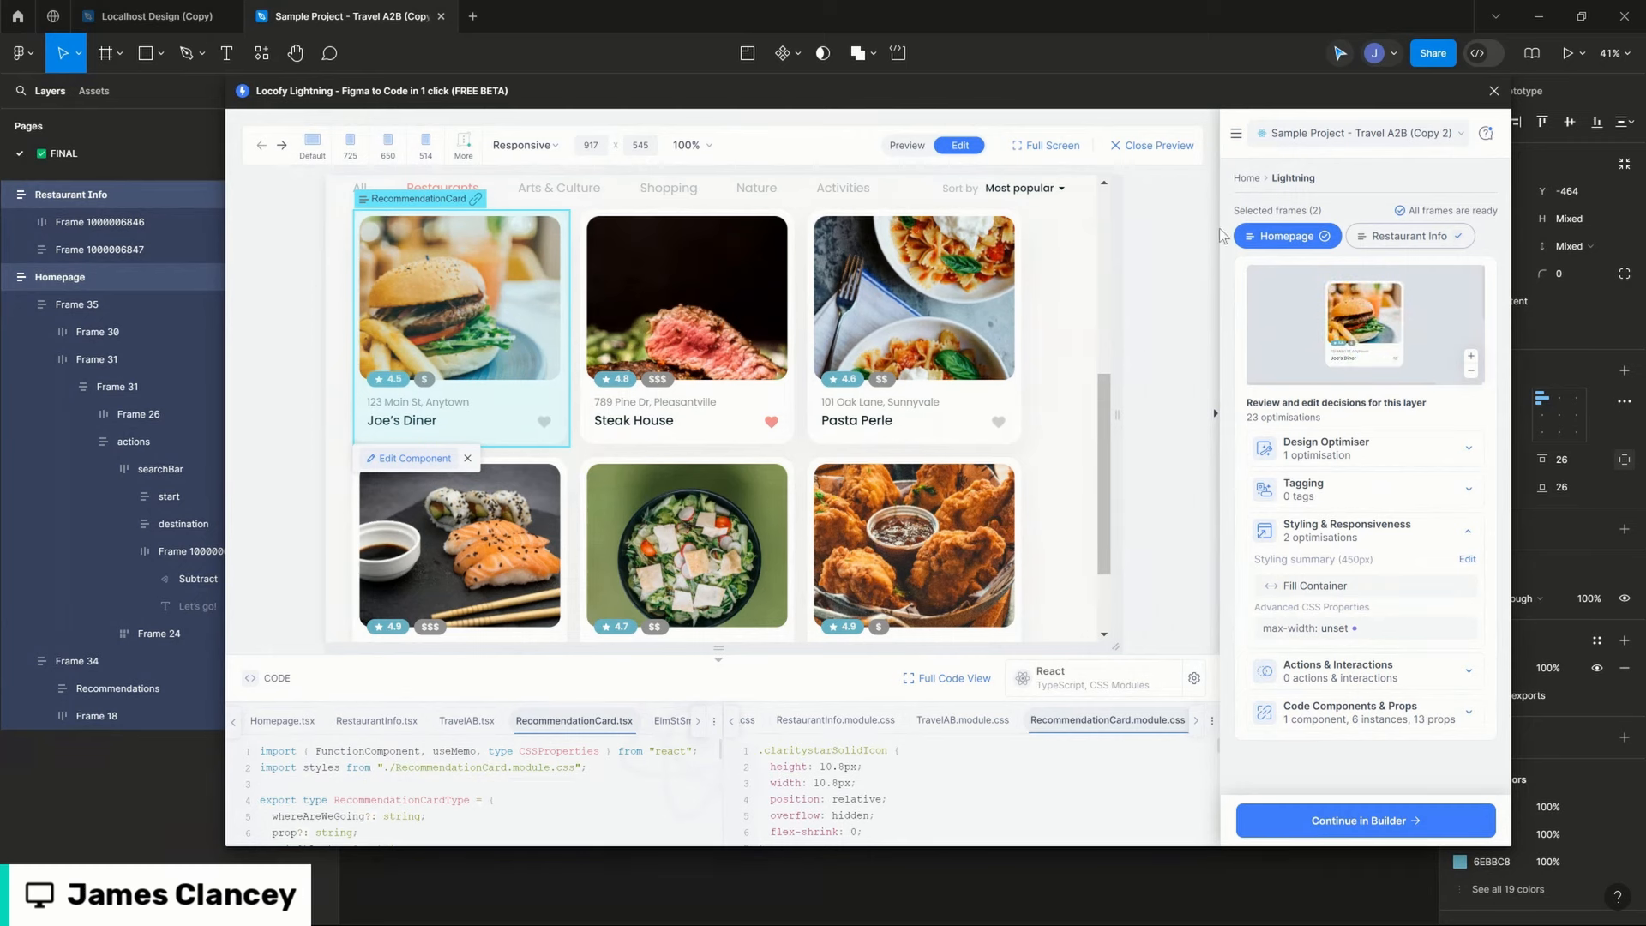
click(919, 146)
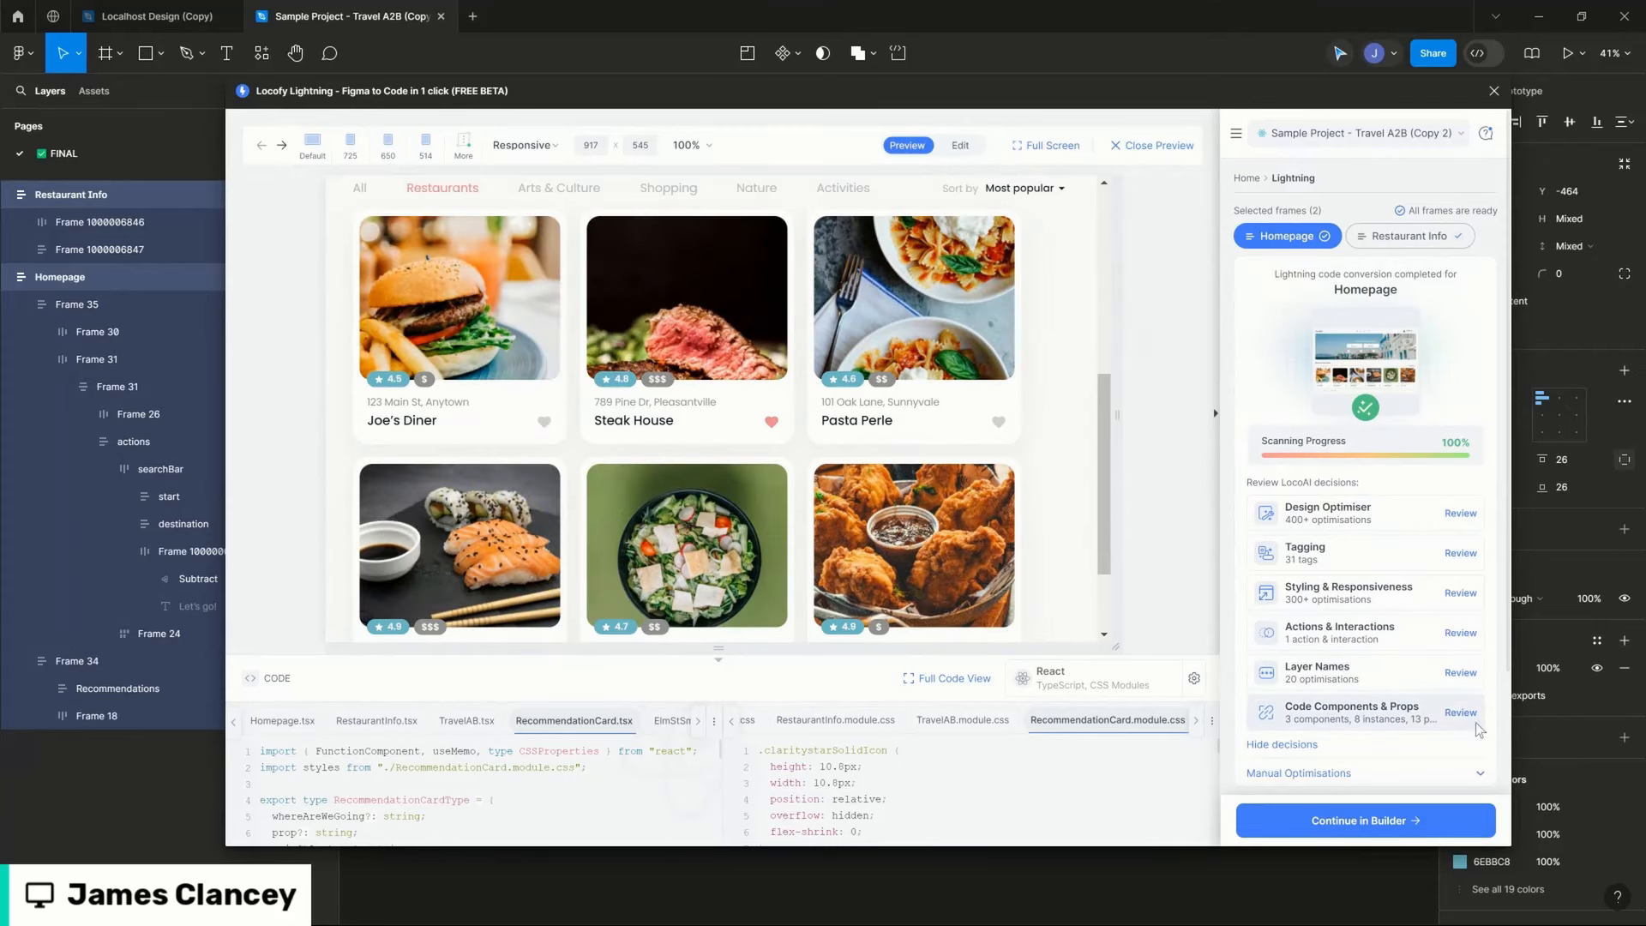
scroll(398, 588, up, 4)
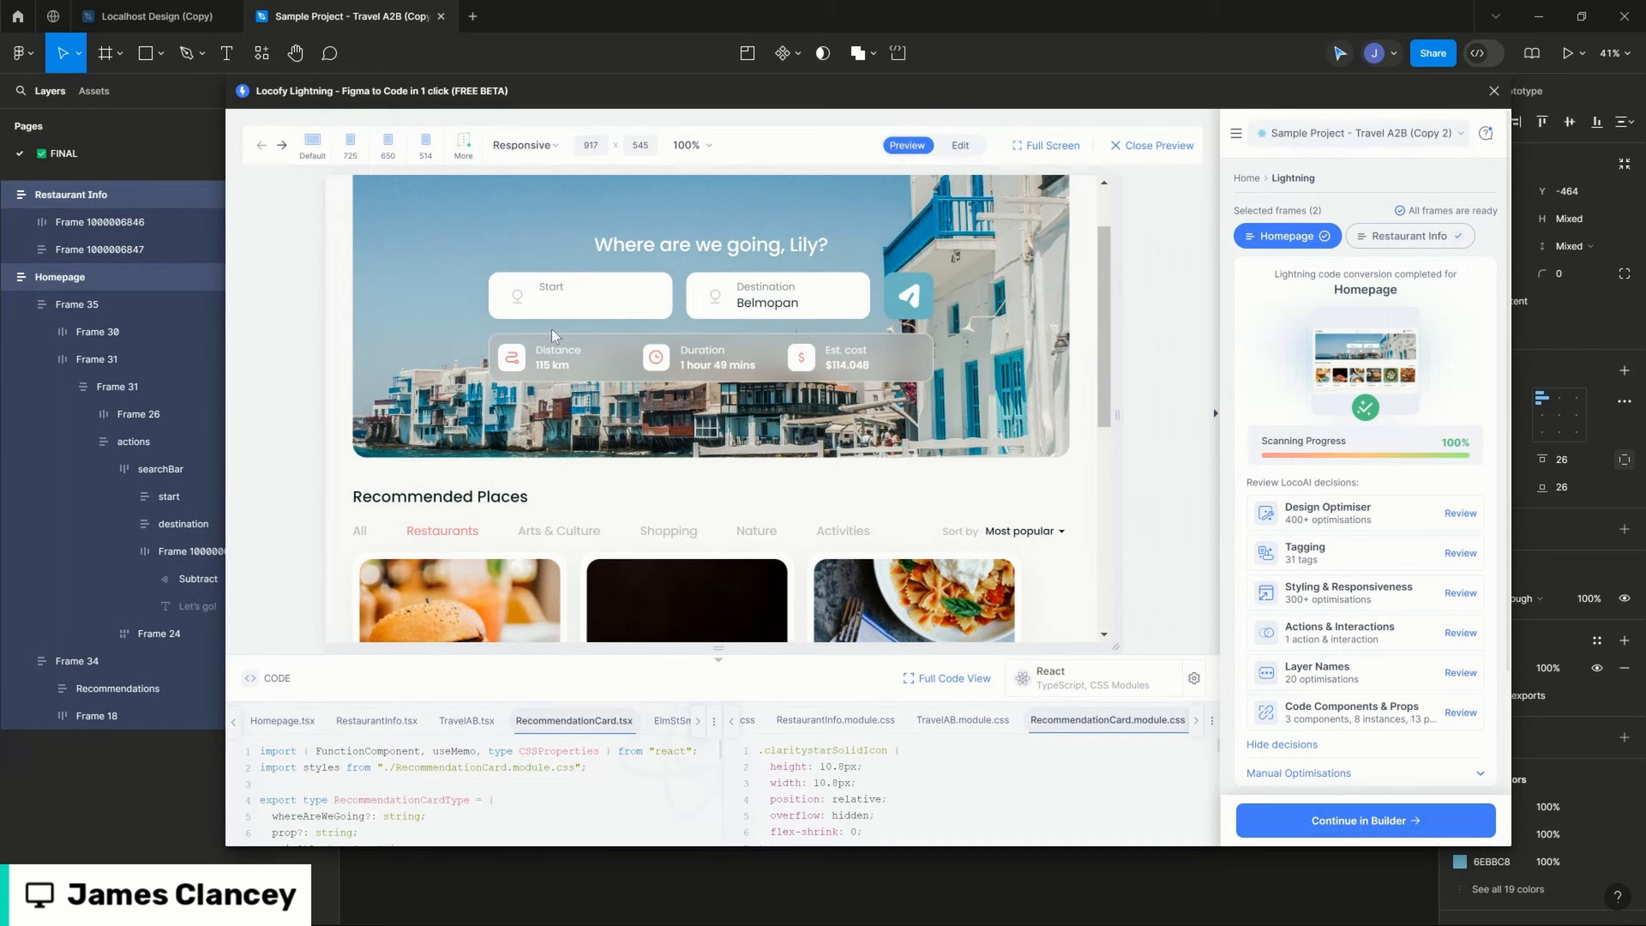
Step: Tag the Belmopan text in the Destination field as a Text input with the placeholder Belmopan
click(768, 303)
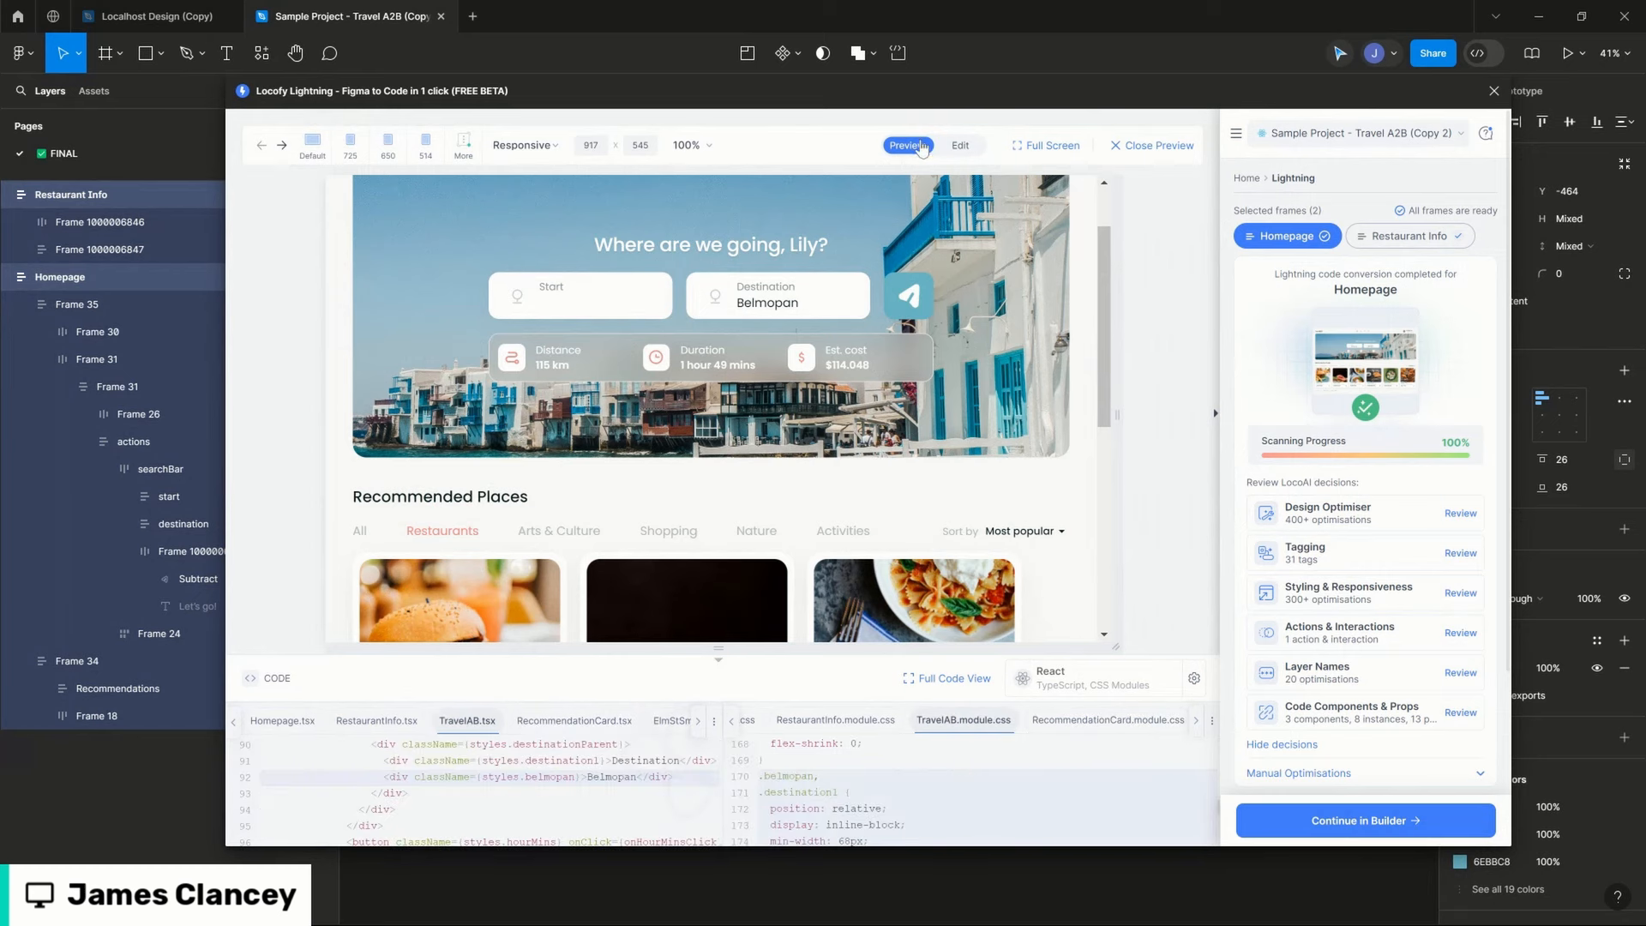
click(974, 147)
click(772, 307)
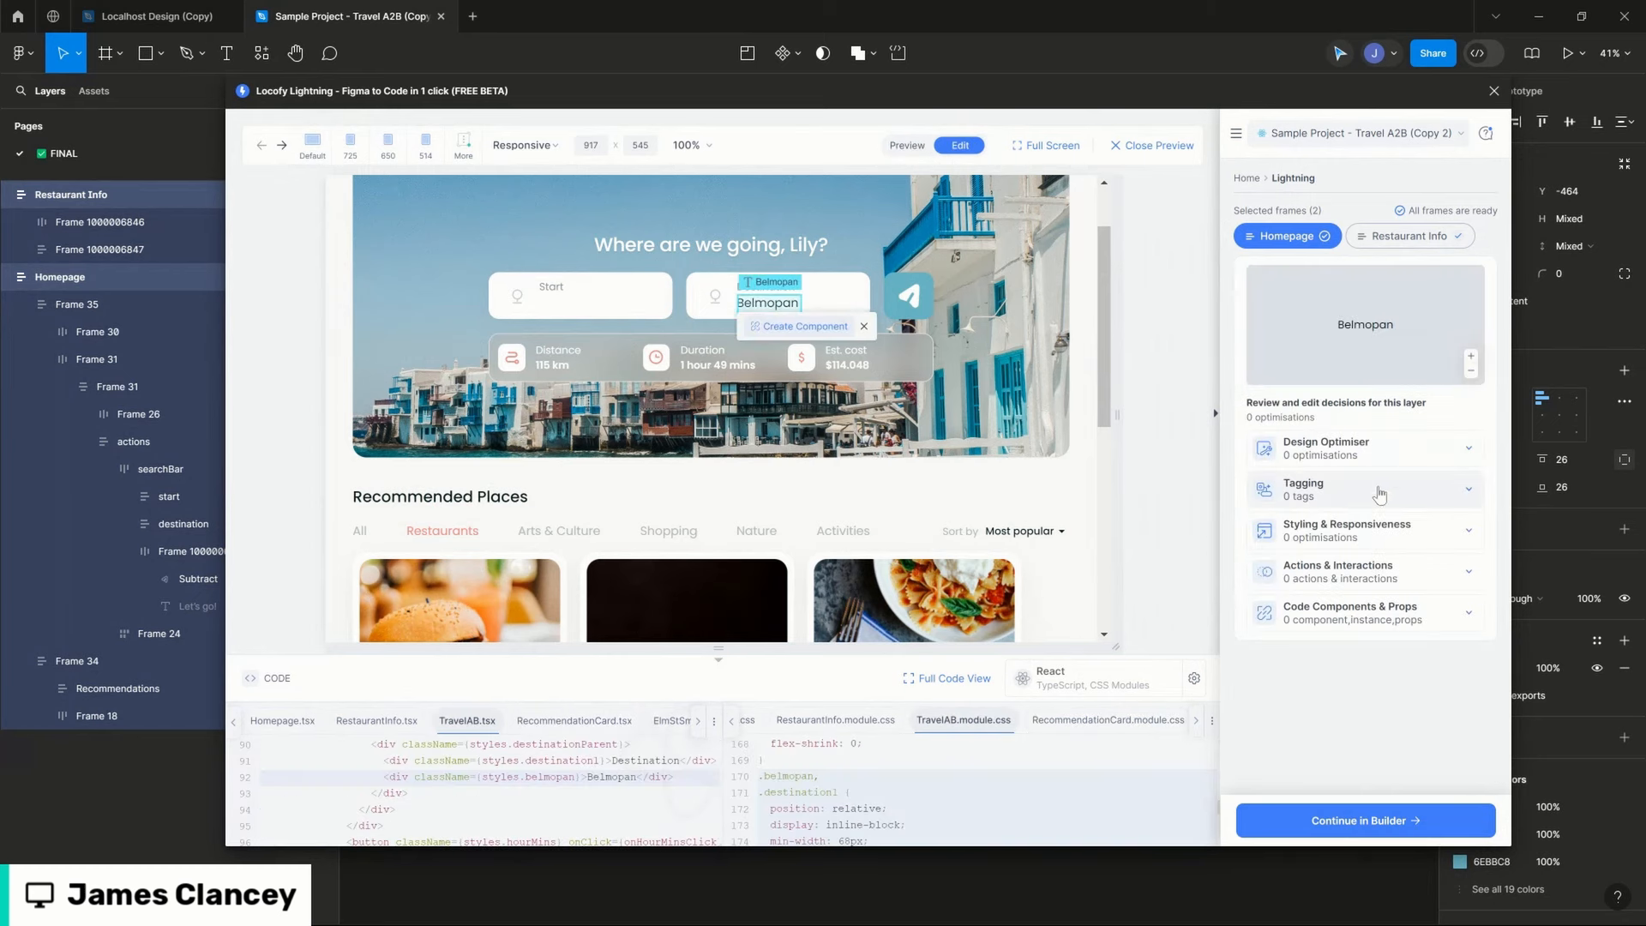
click(1433, 496)
click(1456, 522)
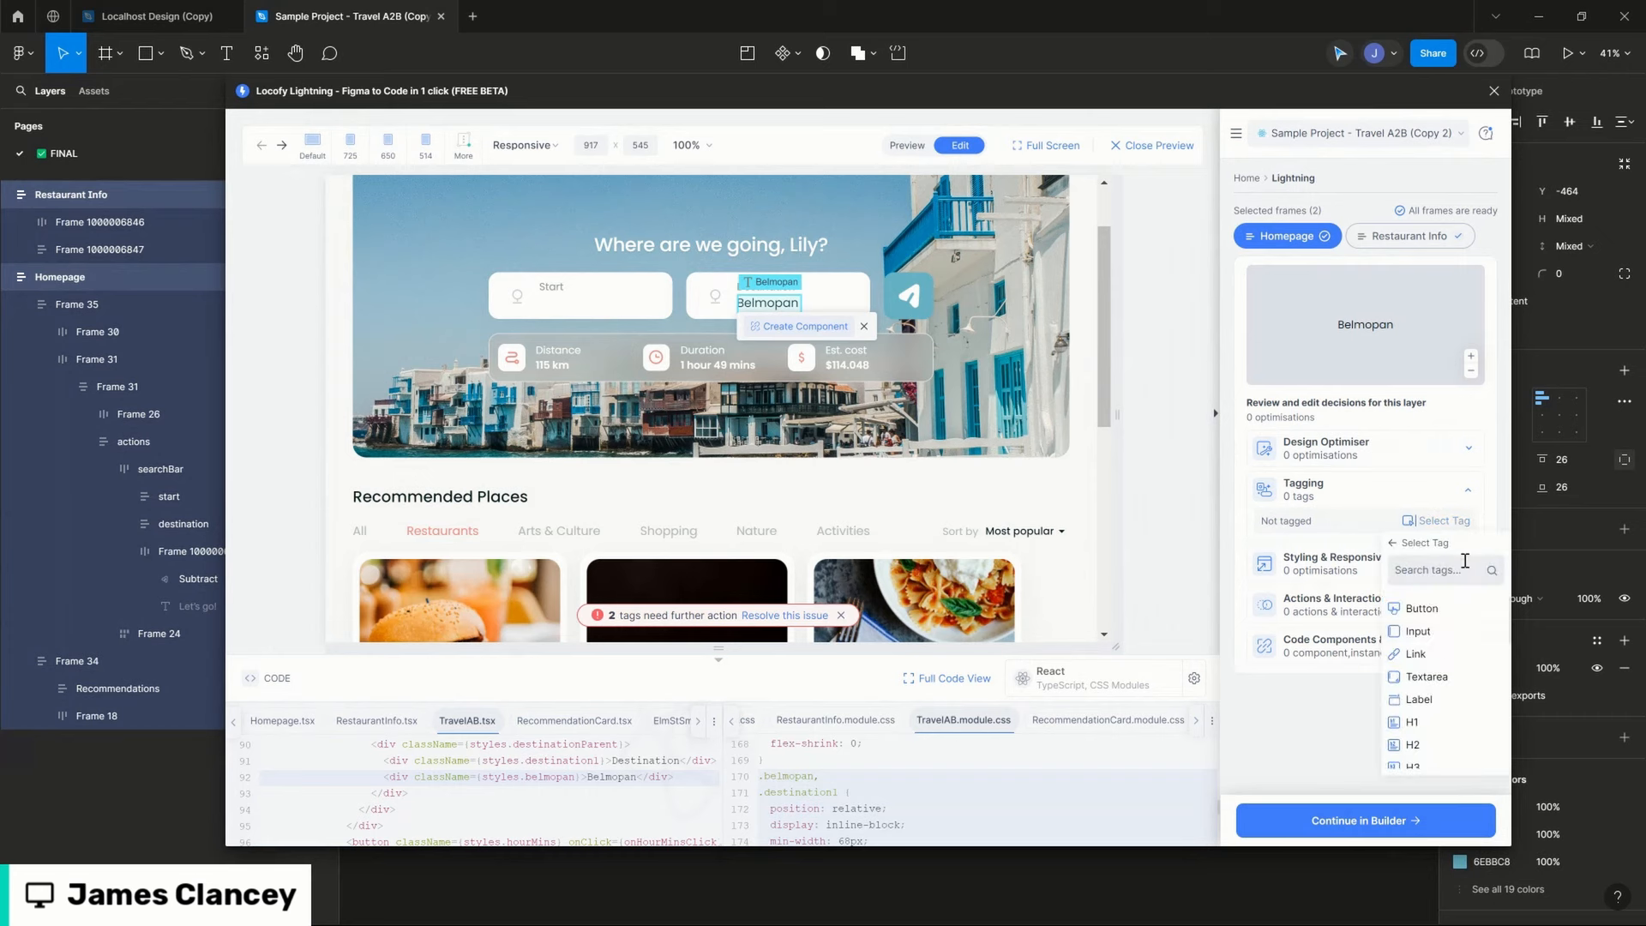
click(1440, 641)
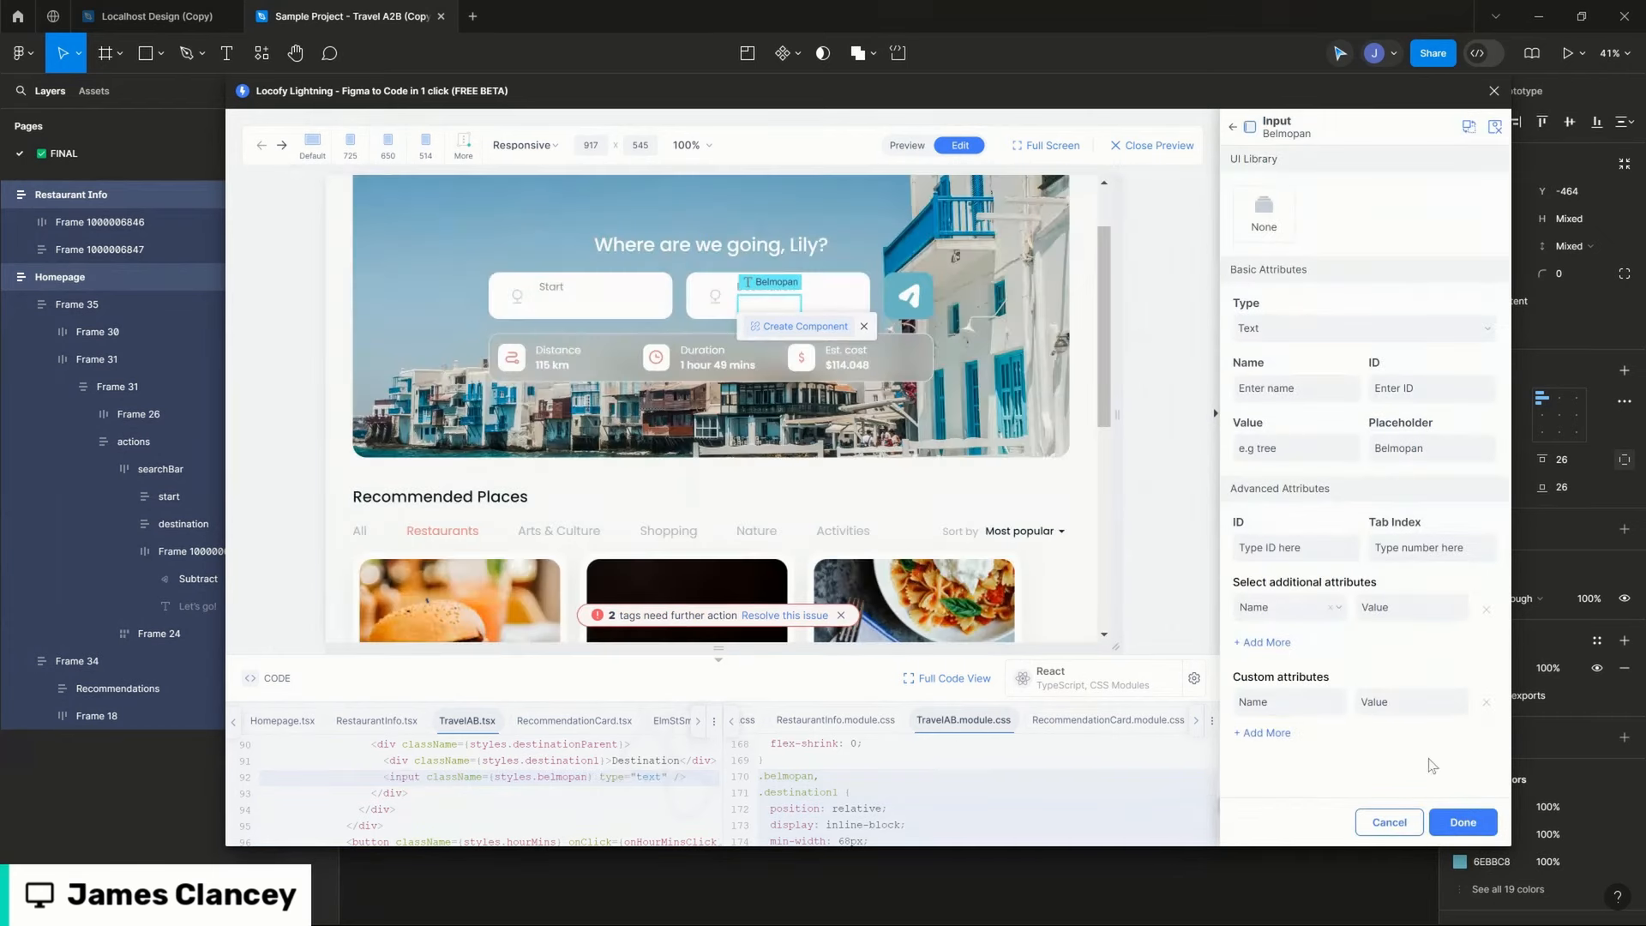
click(1460, 822)
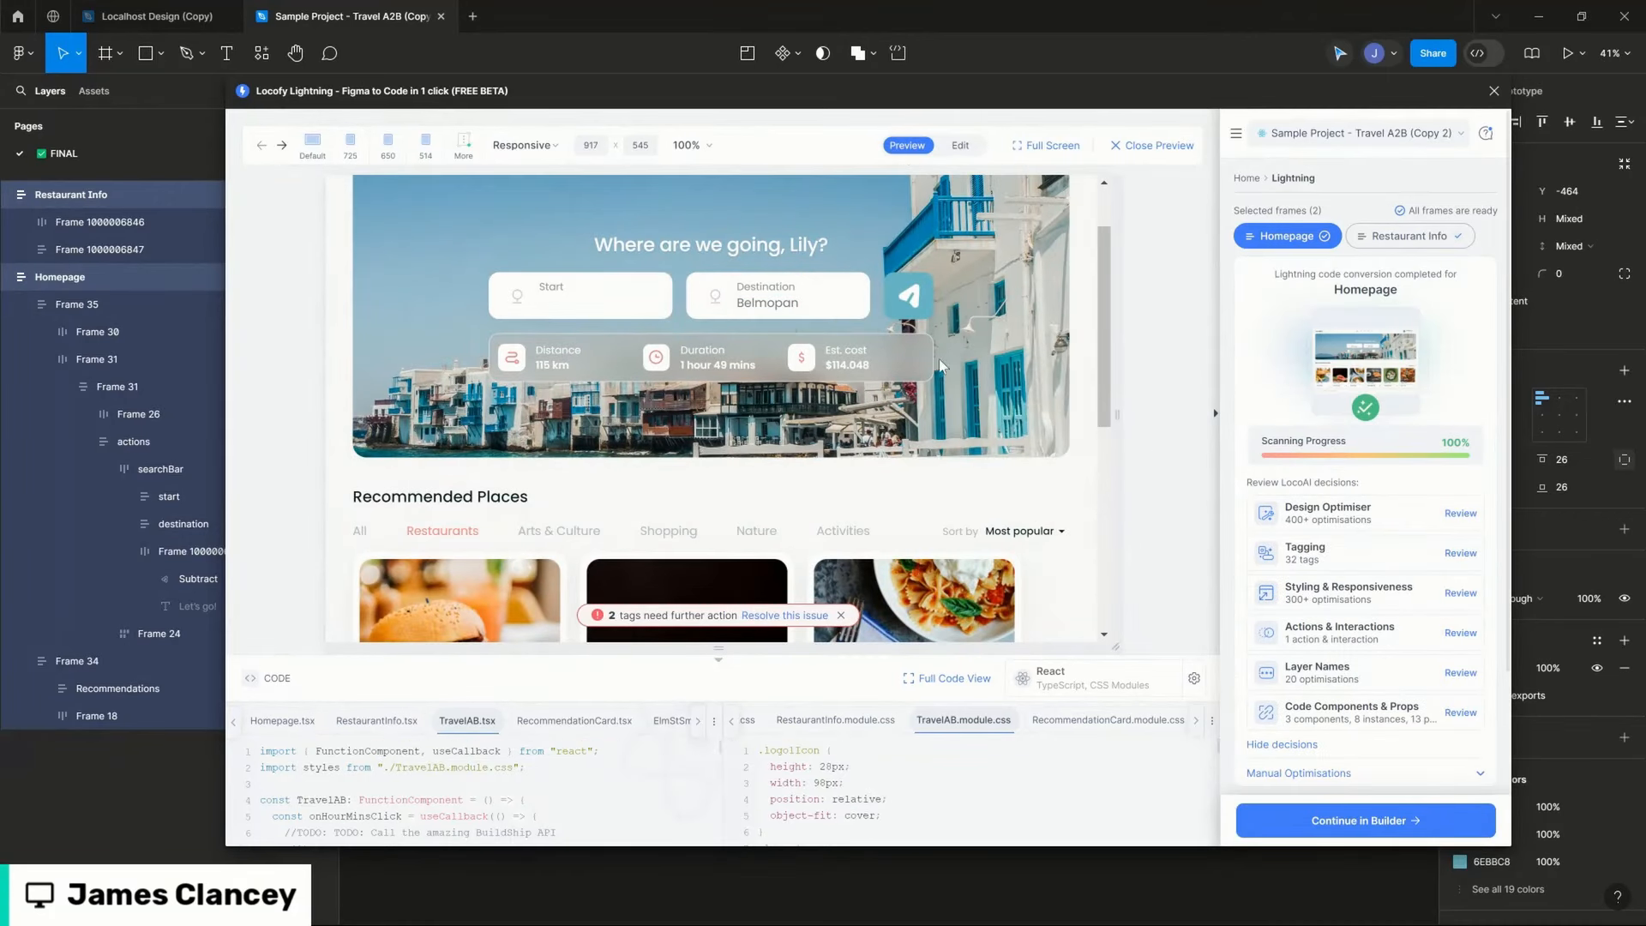
Step: Test the Start field in the preview by entering the sample text gfgfagf and clearing it
click(564, 296)
text(gfgfagf)
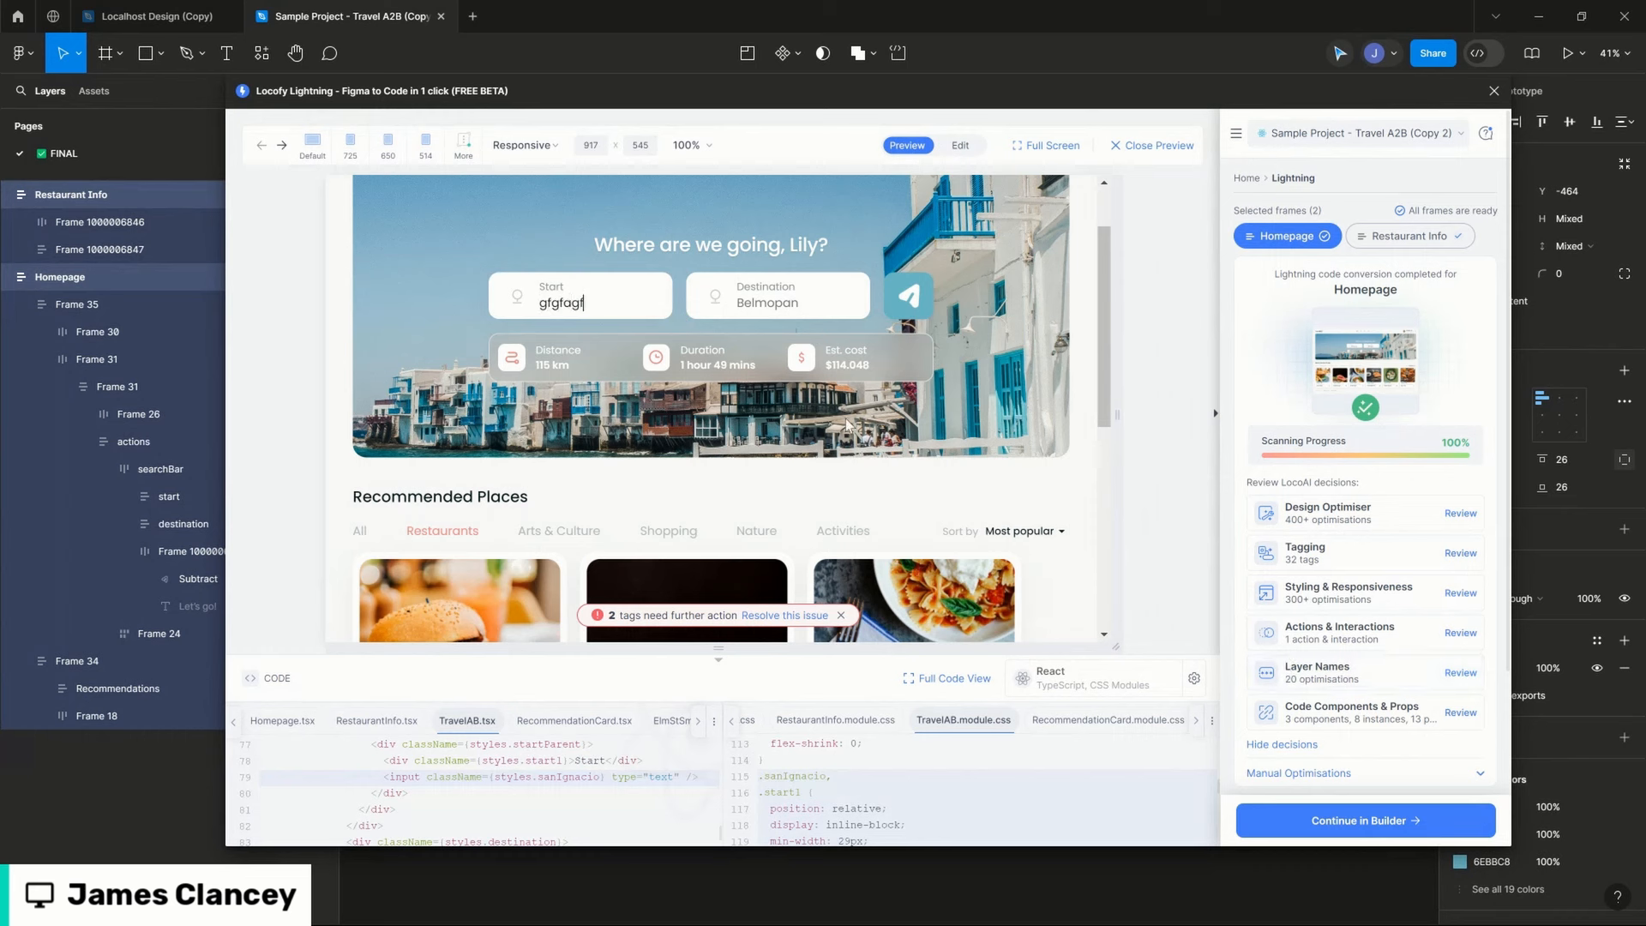
key(ctrl+a)
key(BackSpace)
Step: Delete all style props from the RecommendationCard component, from propMinWidth1 up to propPadding
click(1460, 714)
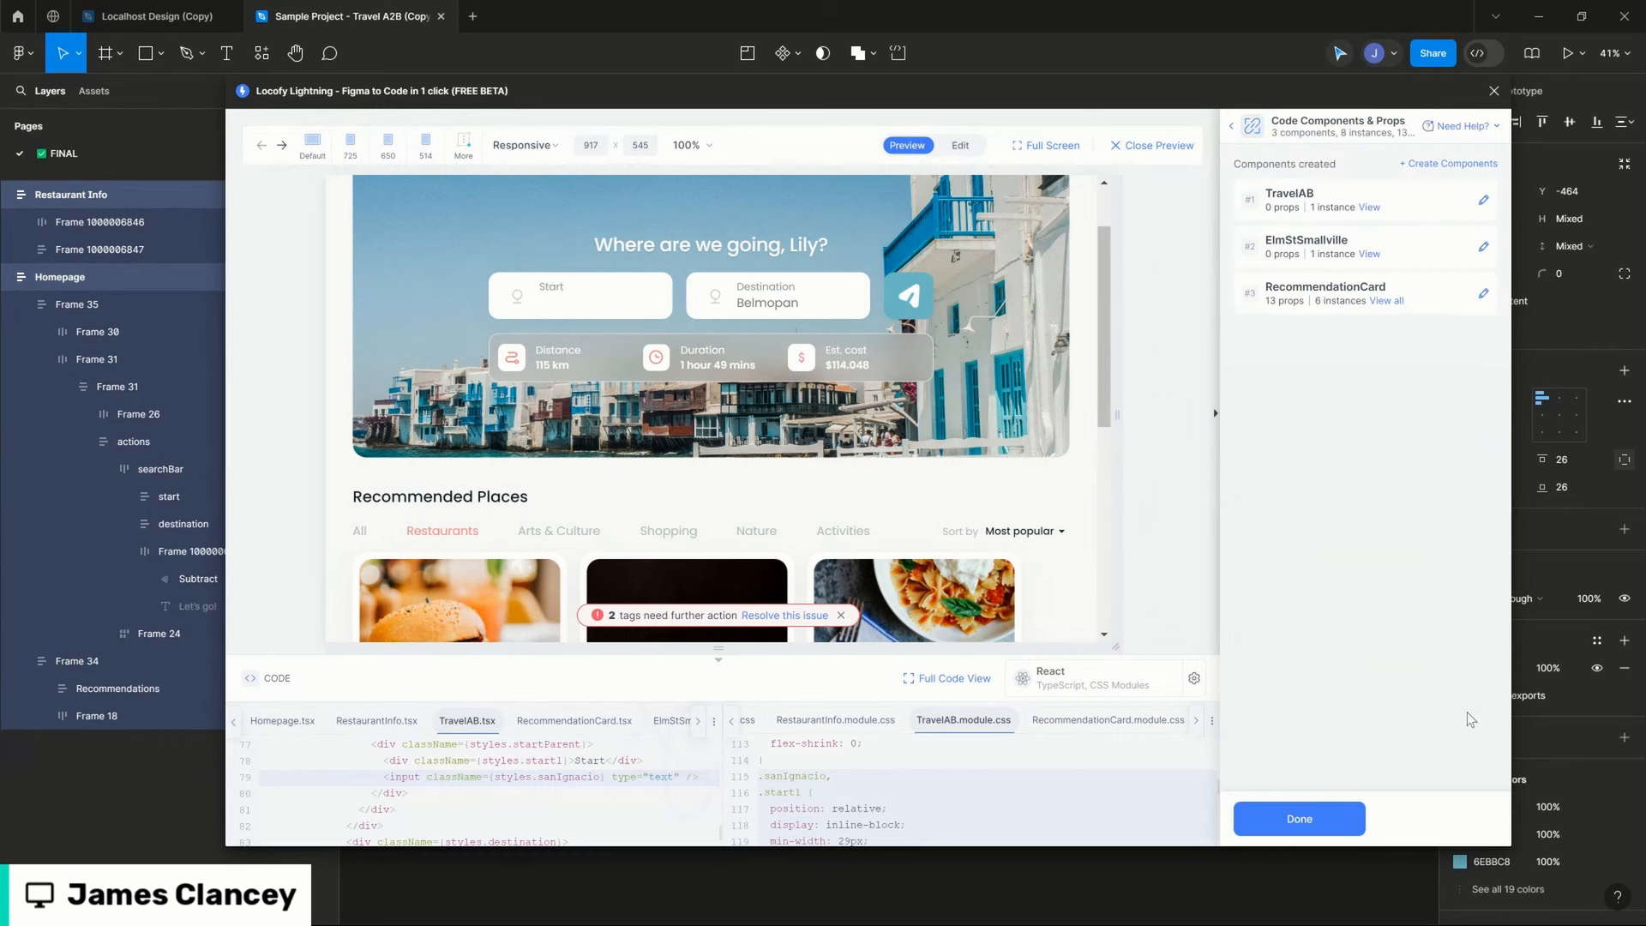
click(1345, 288)
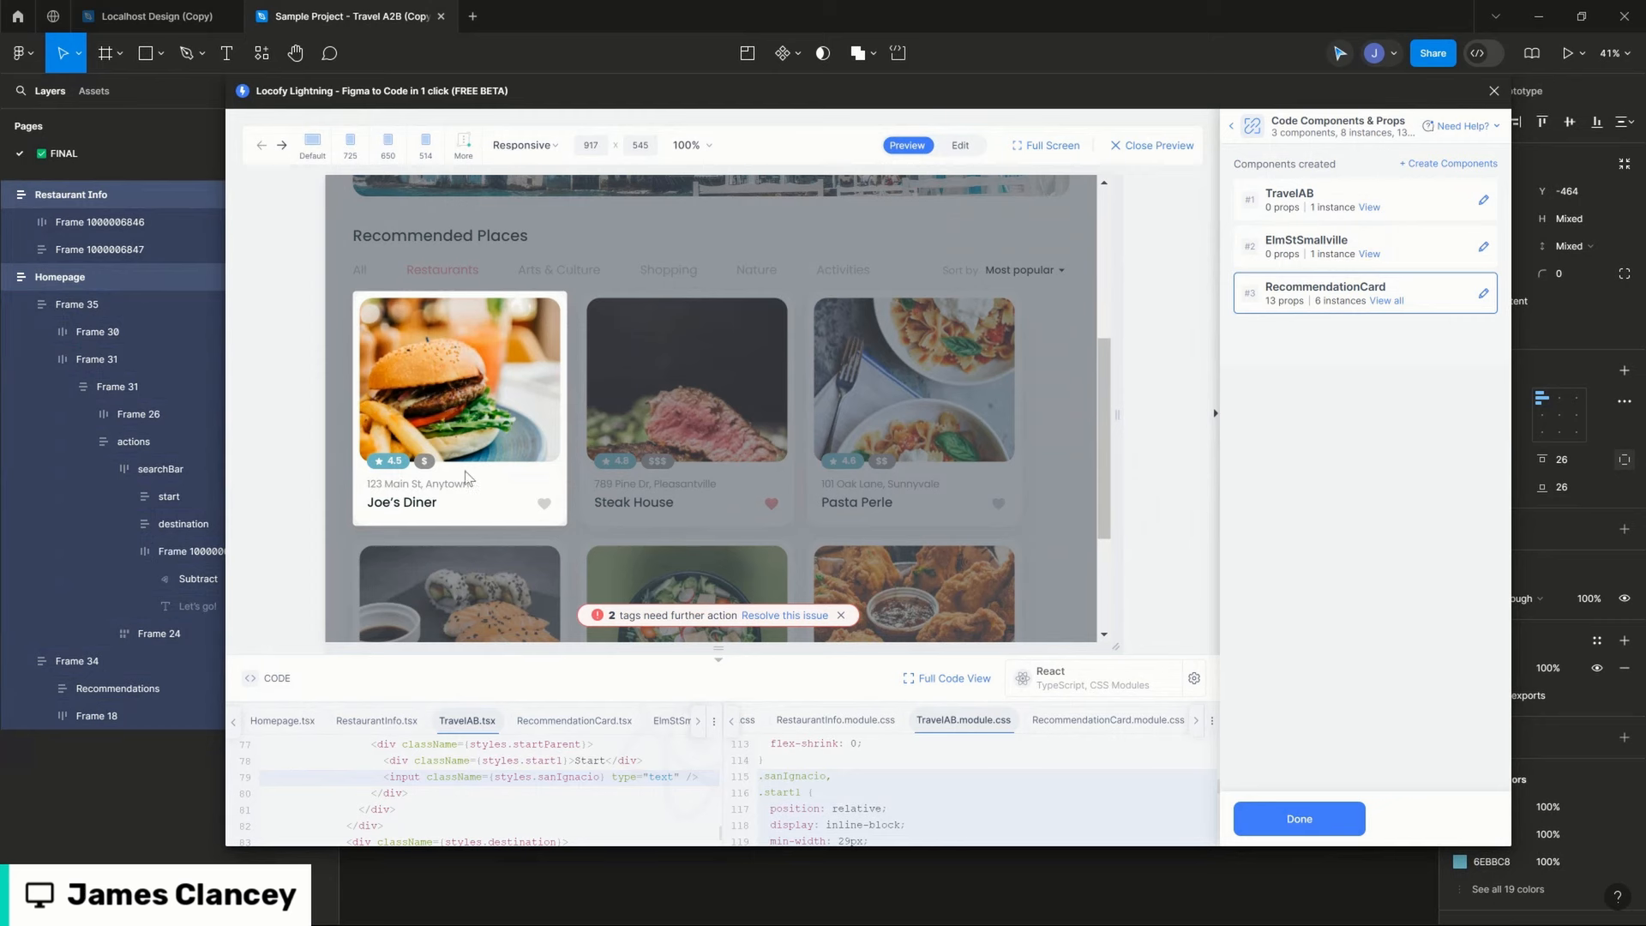
click(1481, 295)
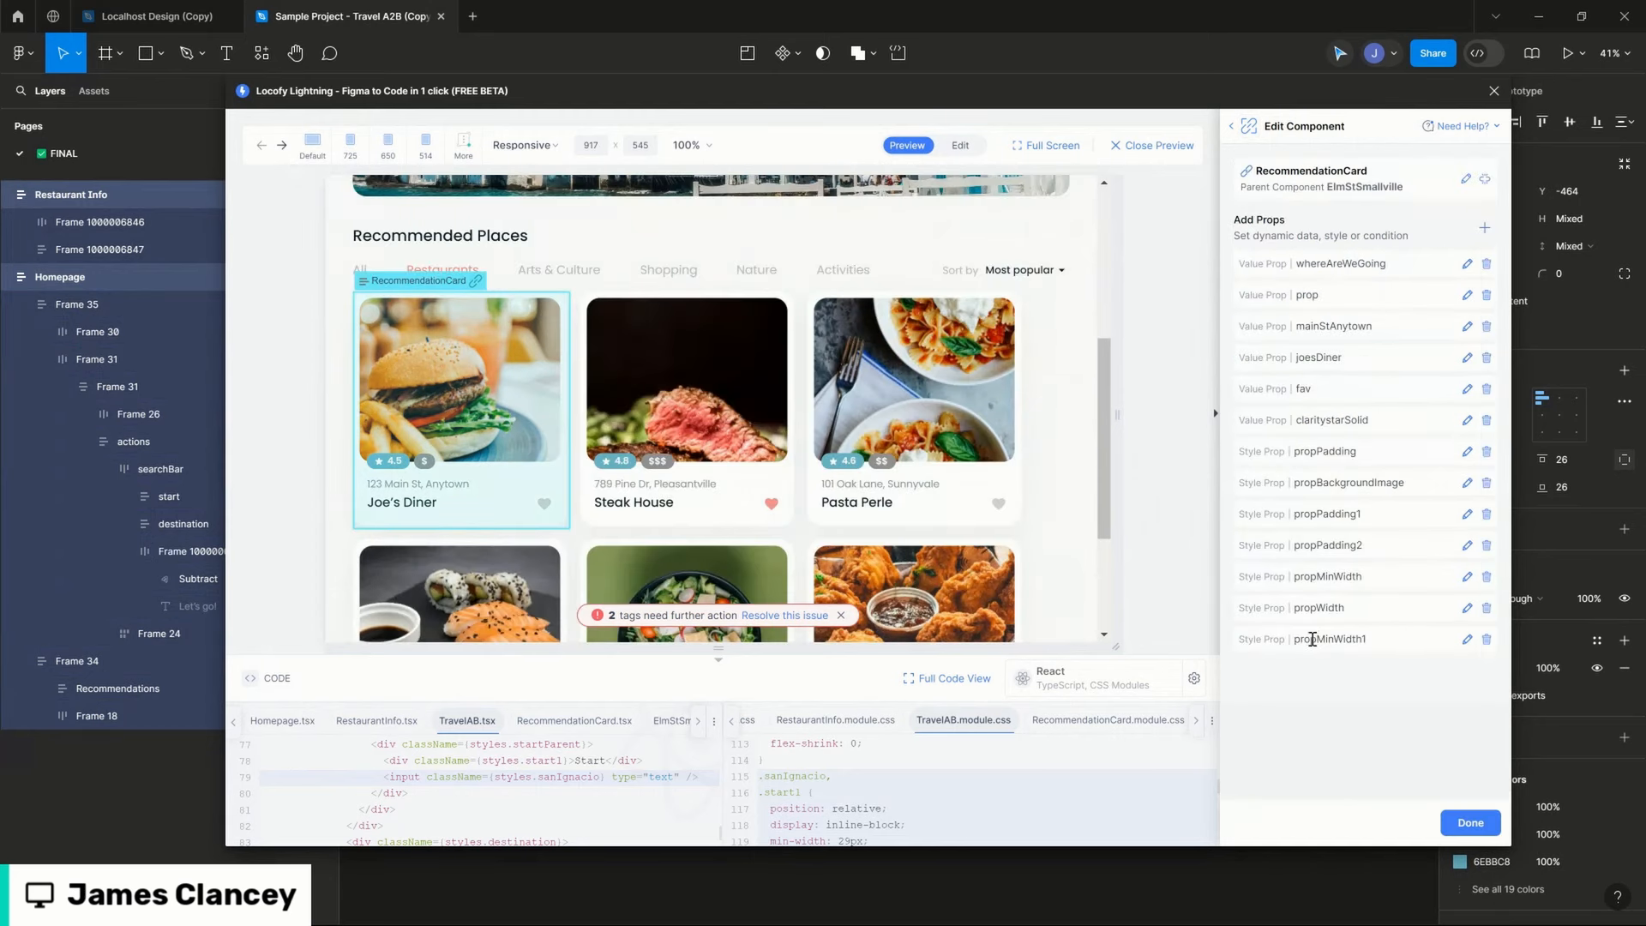
click(1486, 640)
click(1486, 608)
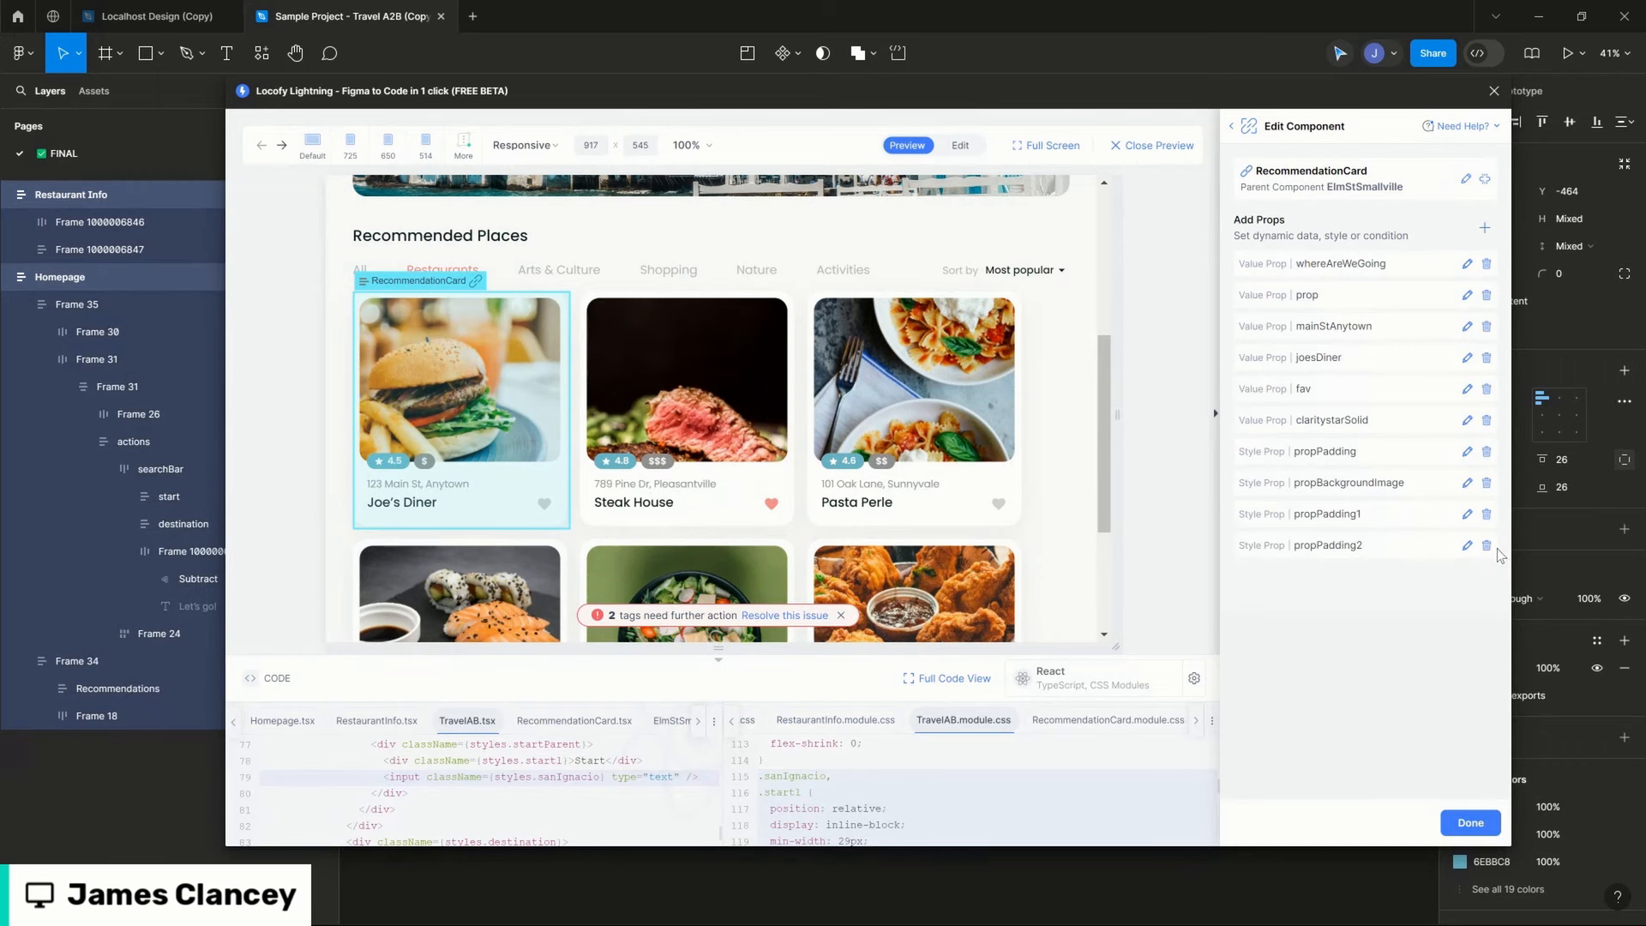
click(1486, 545)
click(1488, 516)
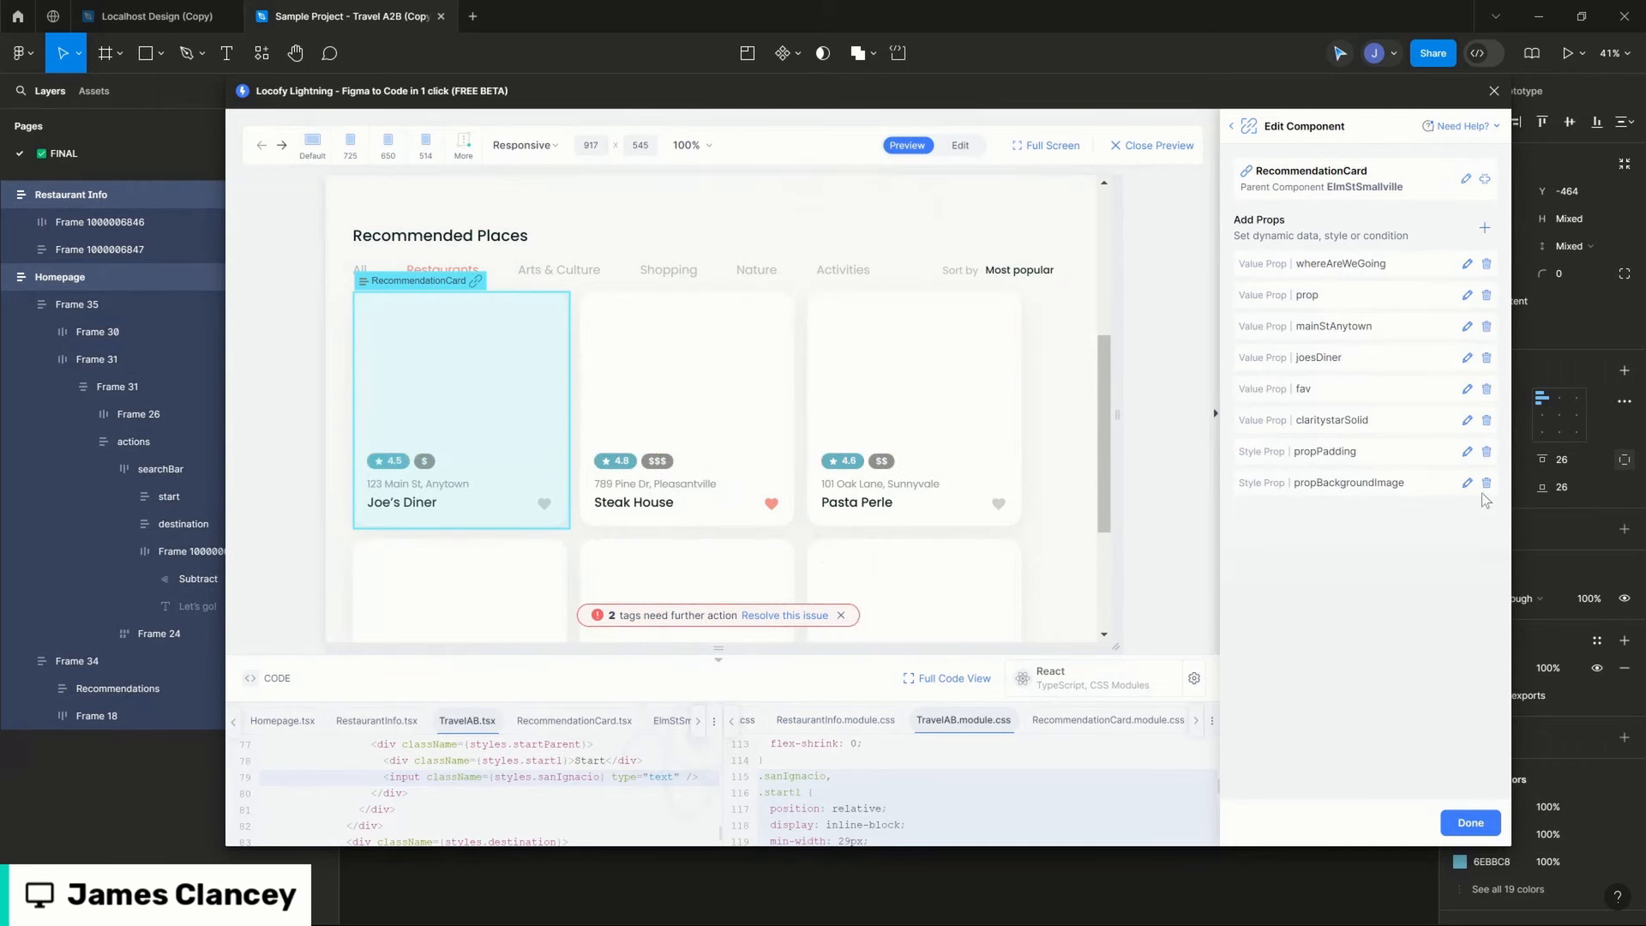
click(1487, 482)
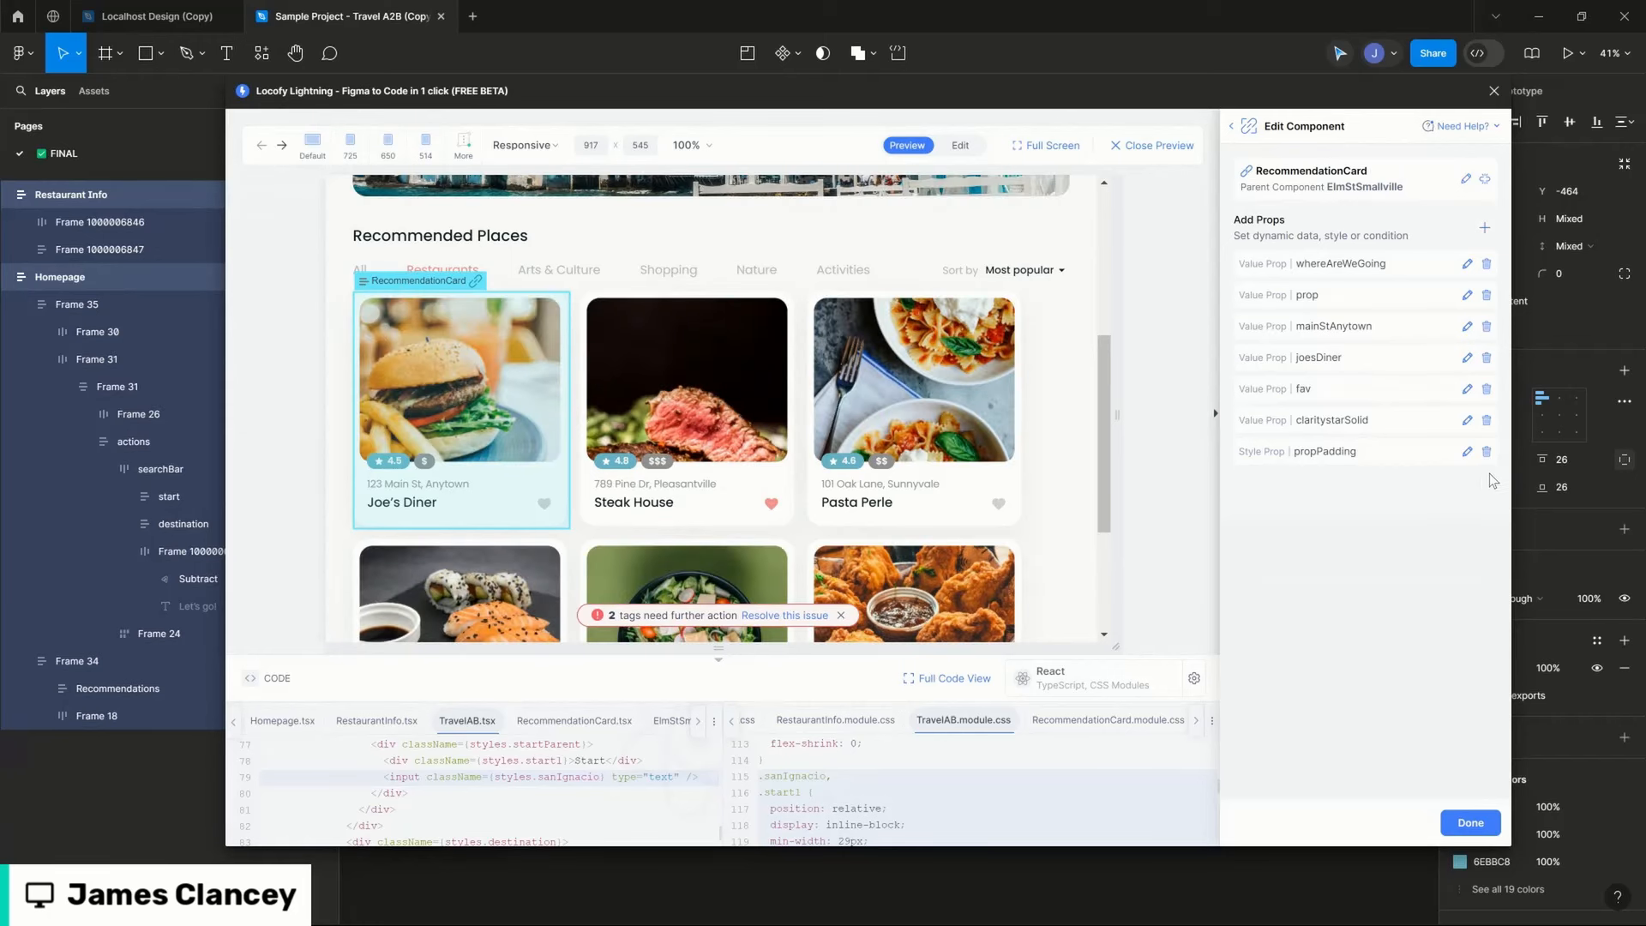
click(1486, 451)
Step: Rename the RecommendationCard value prop holding $ as price
click(1467, 295)
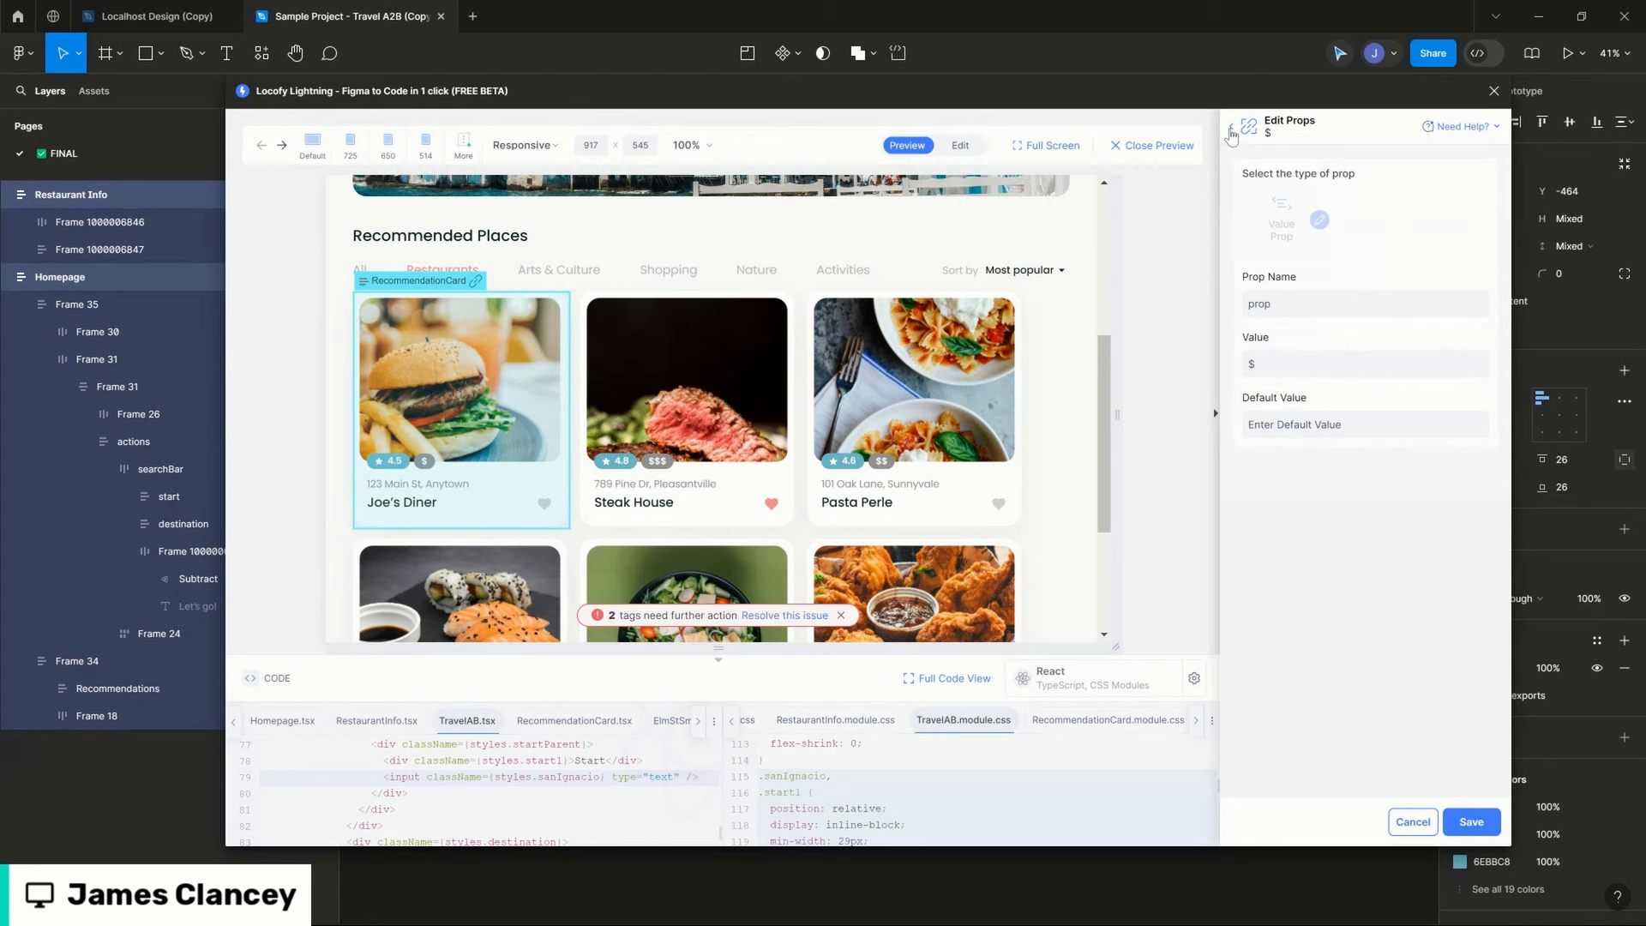
click(1231, 129)
click(1464, 298)
double_click(1358, 296)
text(price)
click(1471, 821)
Step: Rename the RecommendationCard value prop whereAreWeGoing as rating
click(1467, 264)
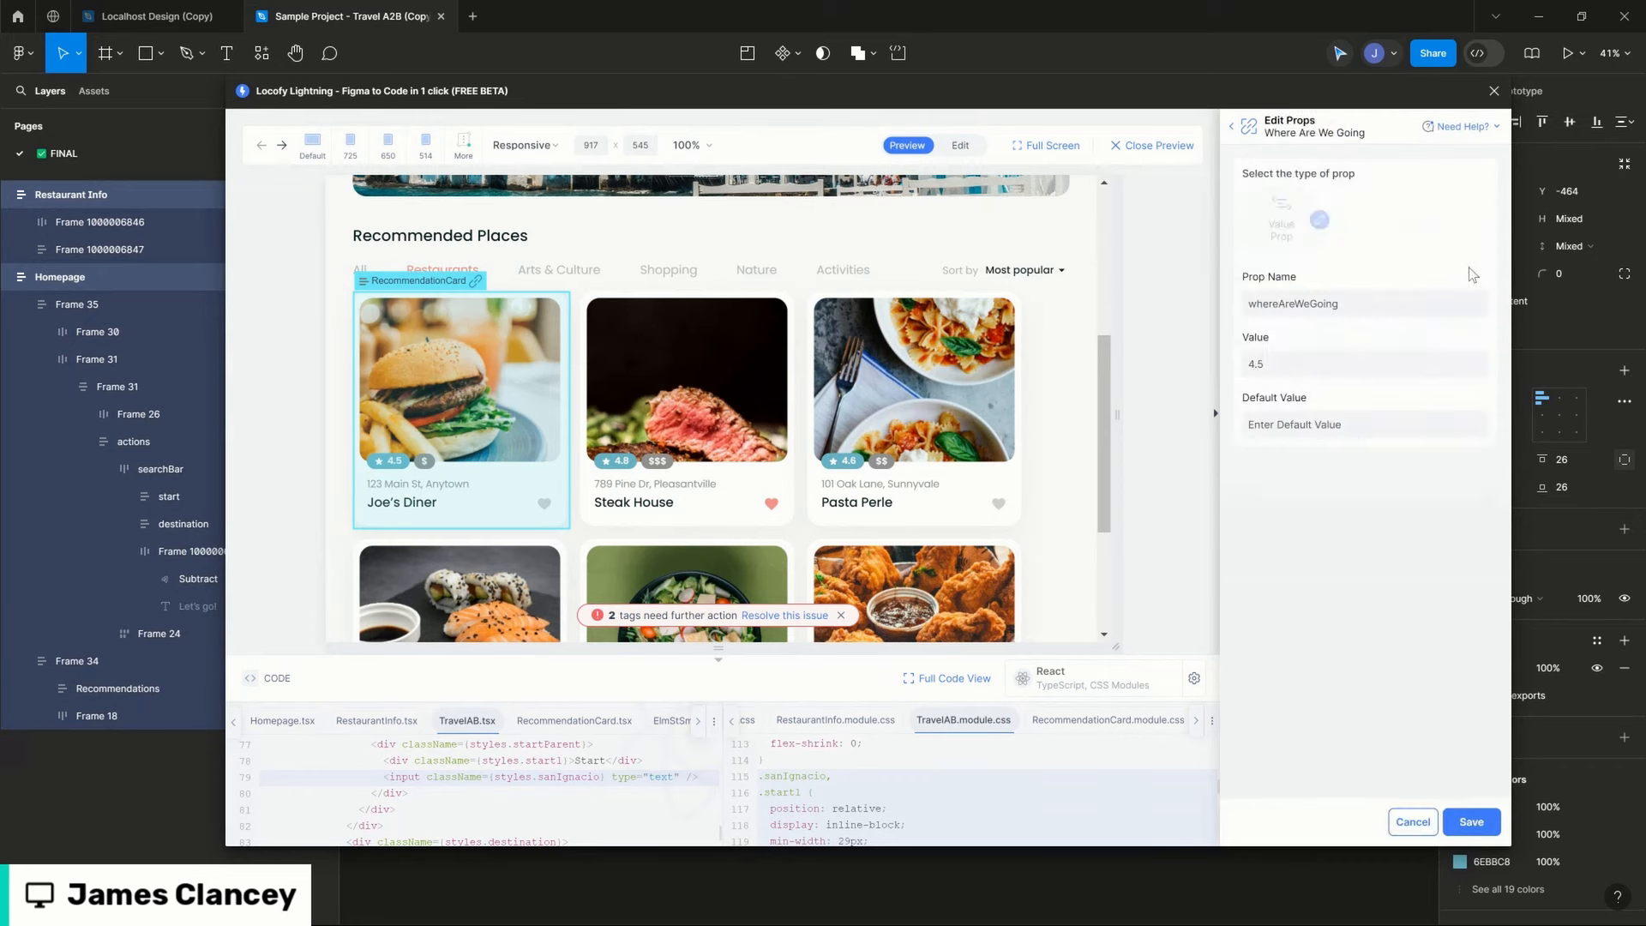
double_click(1309, 300)
text(rat)
click(1471, 821)
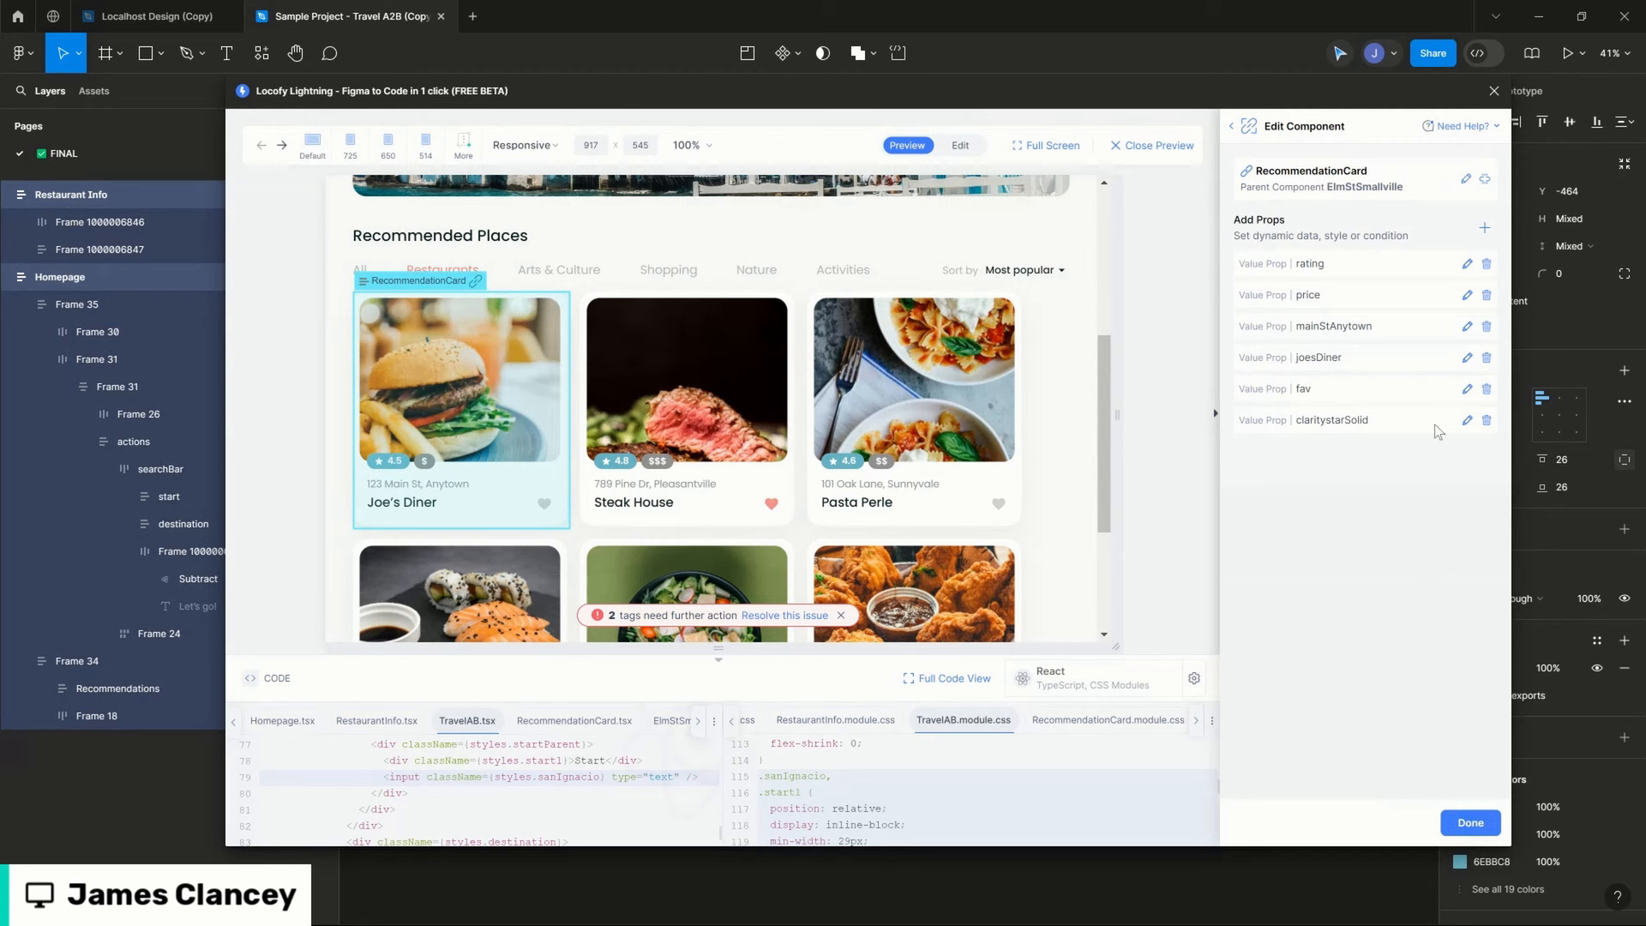
Step: Rename the RecommendationCard value prop mainStAnytown as address
click(1466, 326)
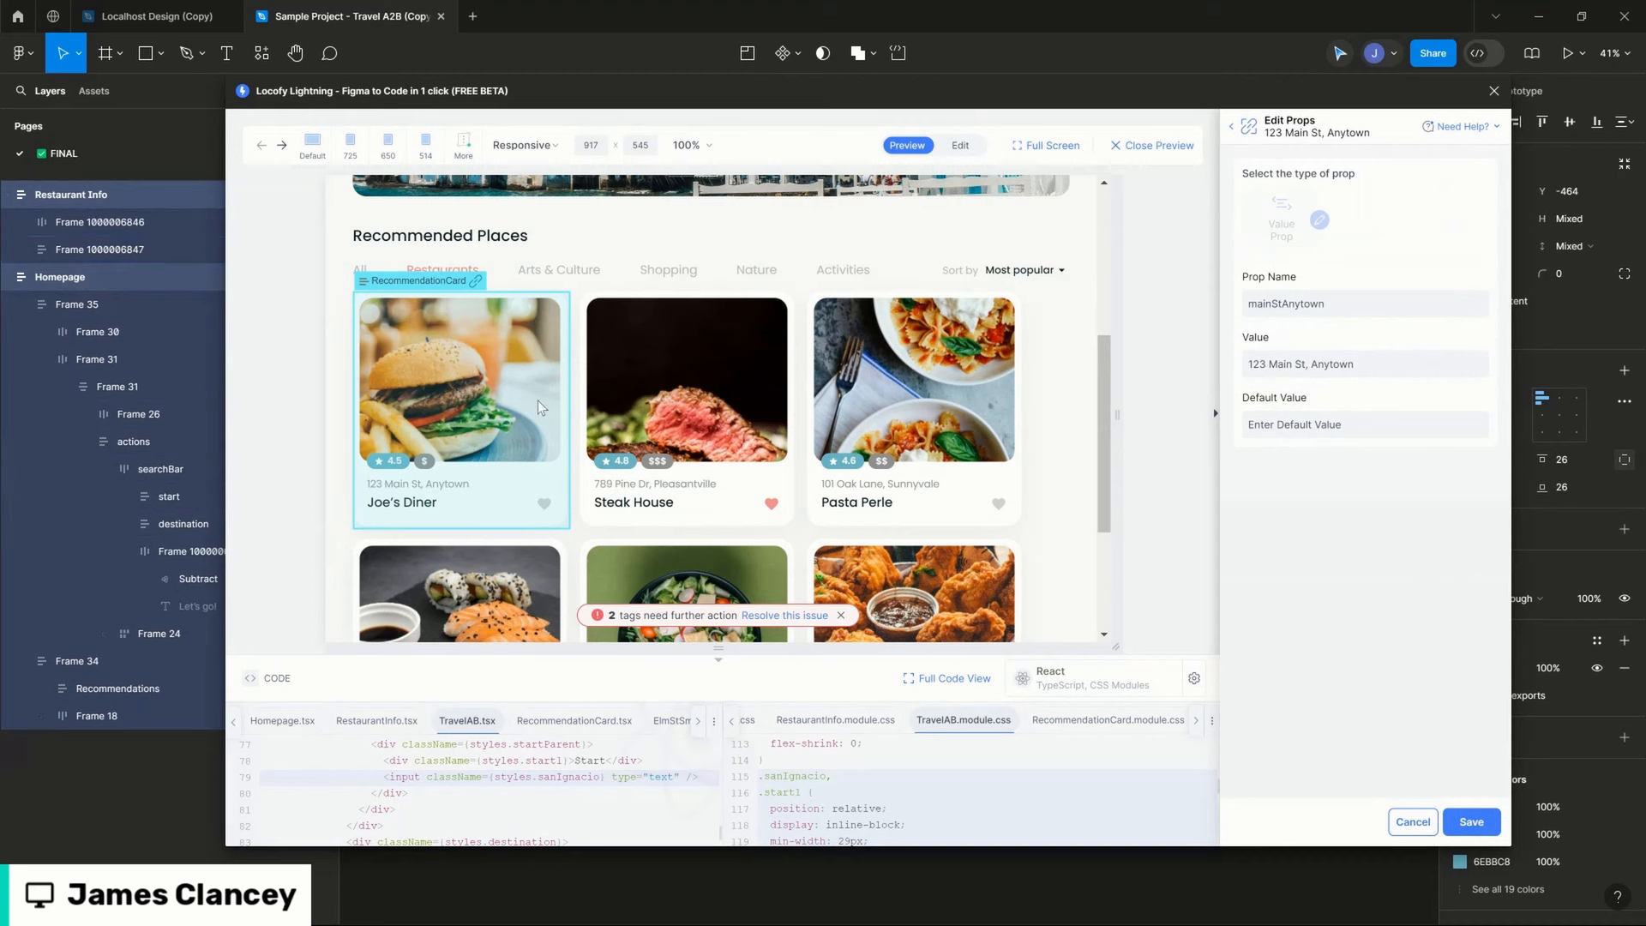
double_click(1325, 303)
text(address)
click(1454, 819)
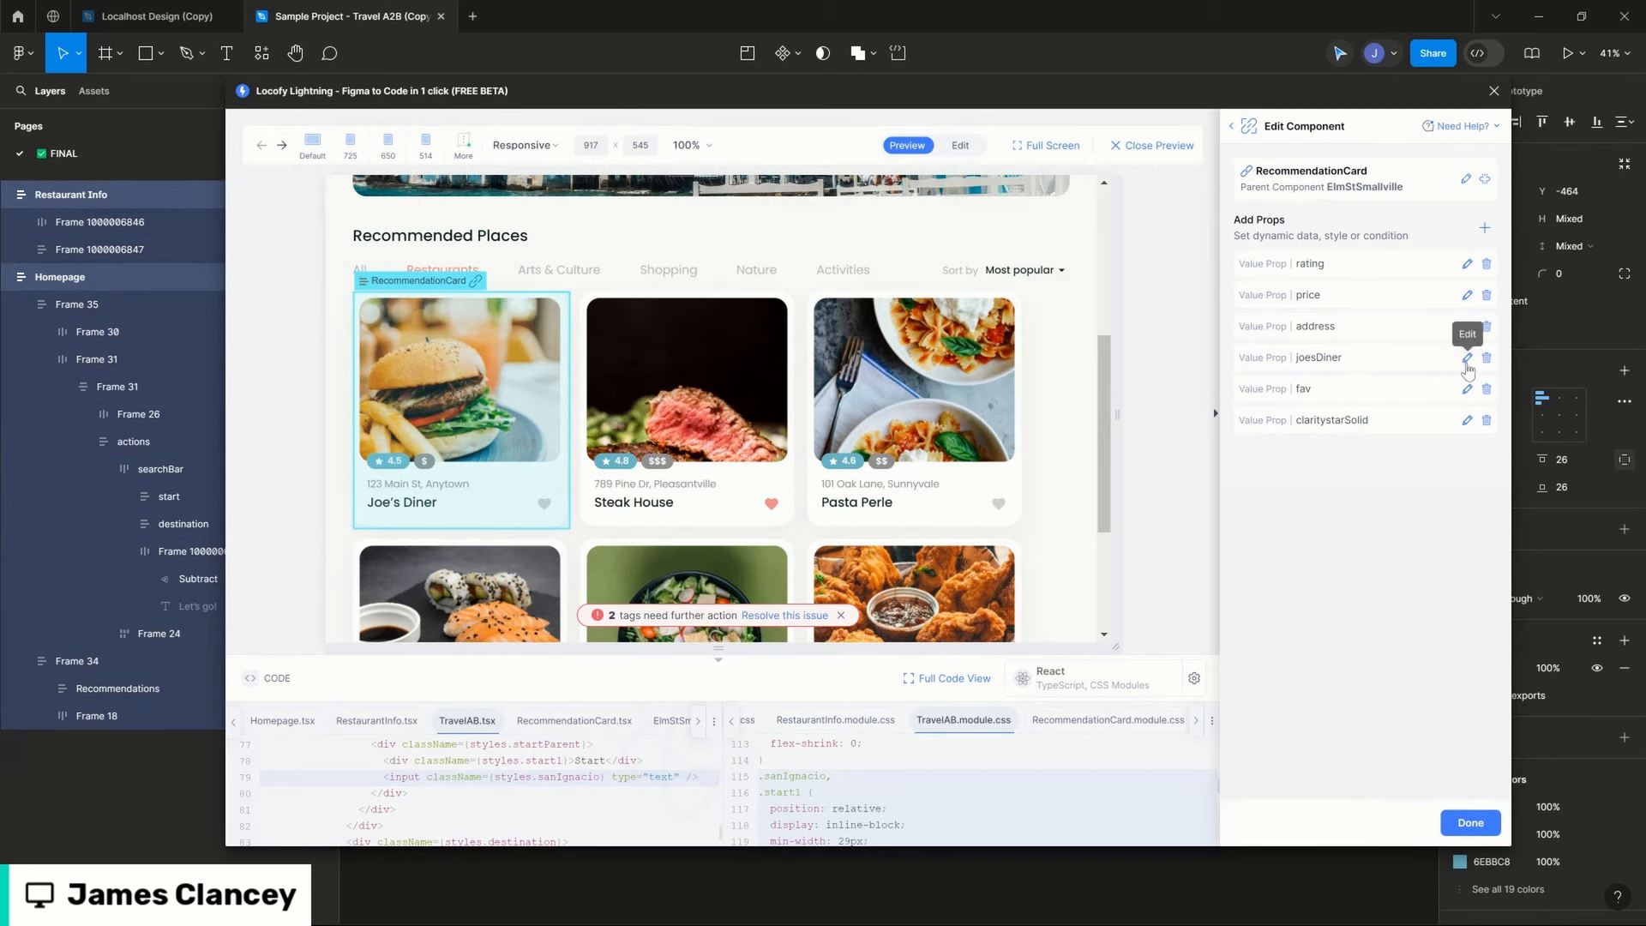
Step: Rename the RecommendationCard value prop joesDiner as title, trying name as an alternative
click(1467, 357)
double_click(1322, 310)
text(title)
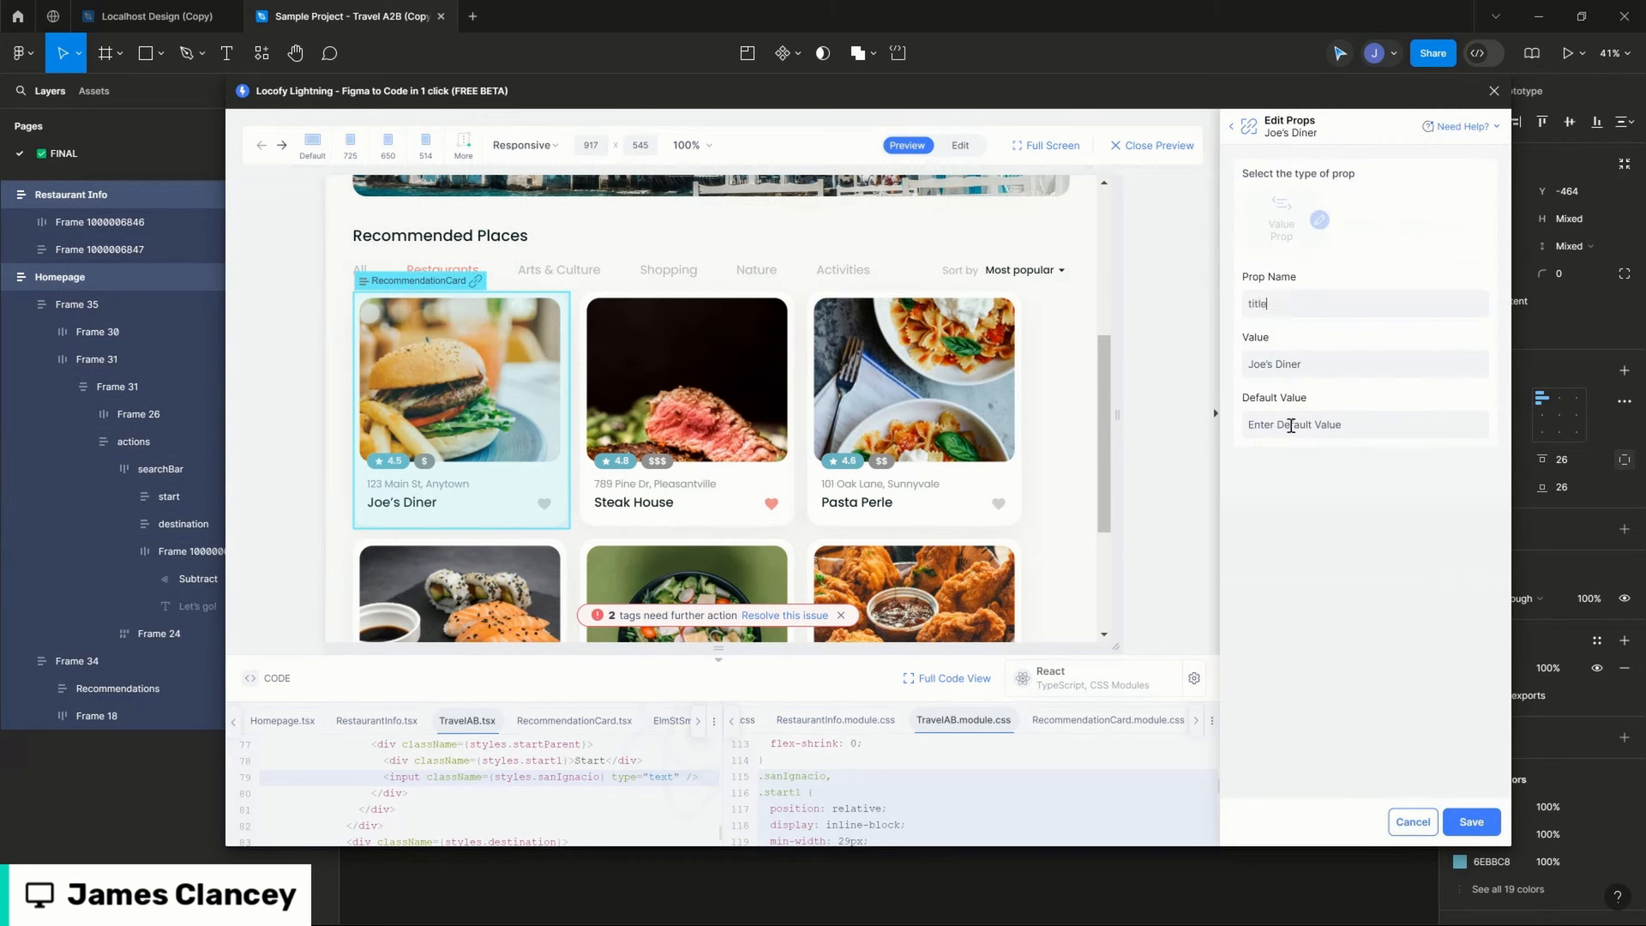
key(ctrl+a)
text(name)
key(ctrl+a)
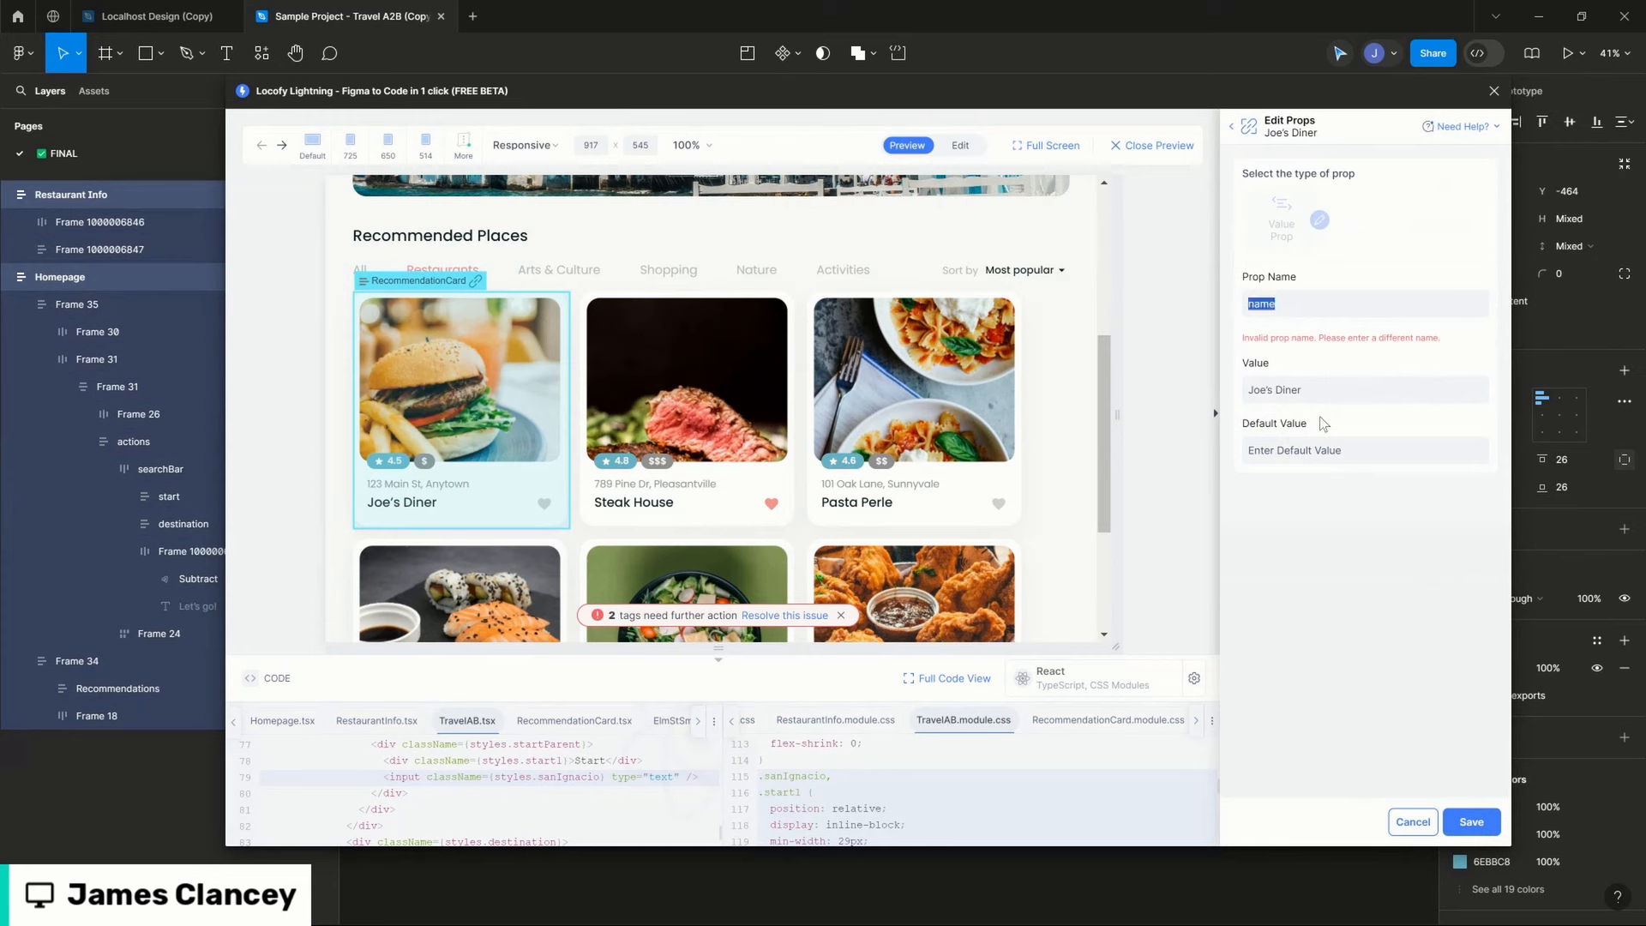
text(title)
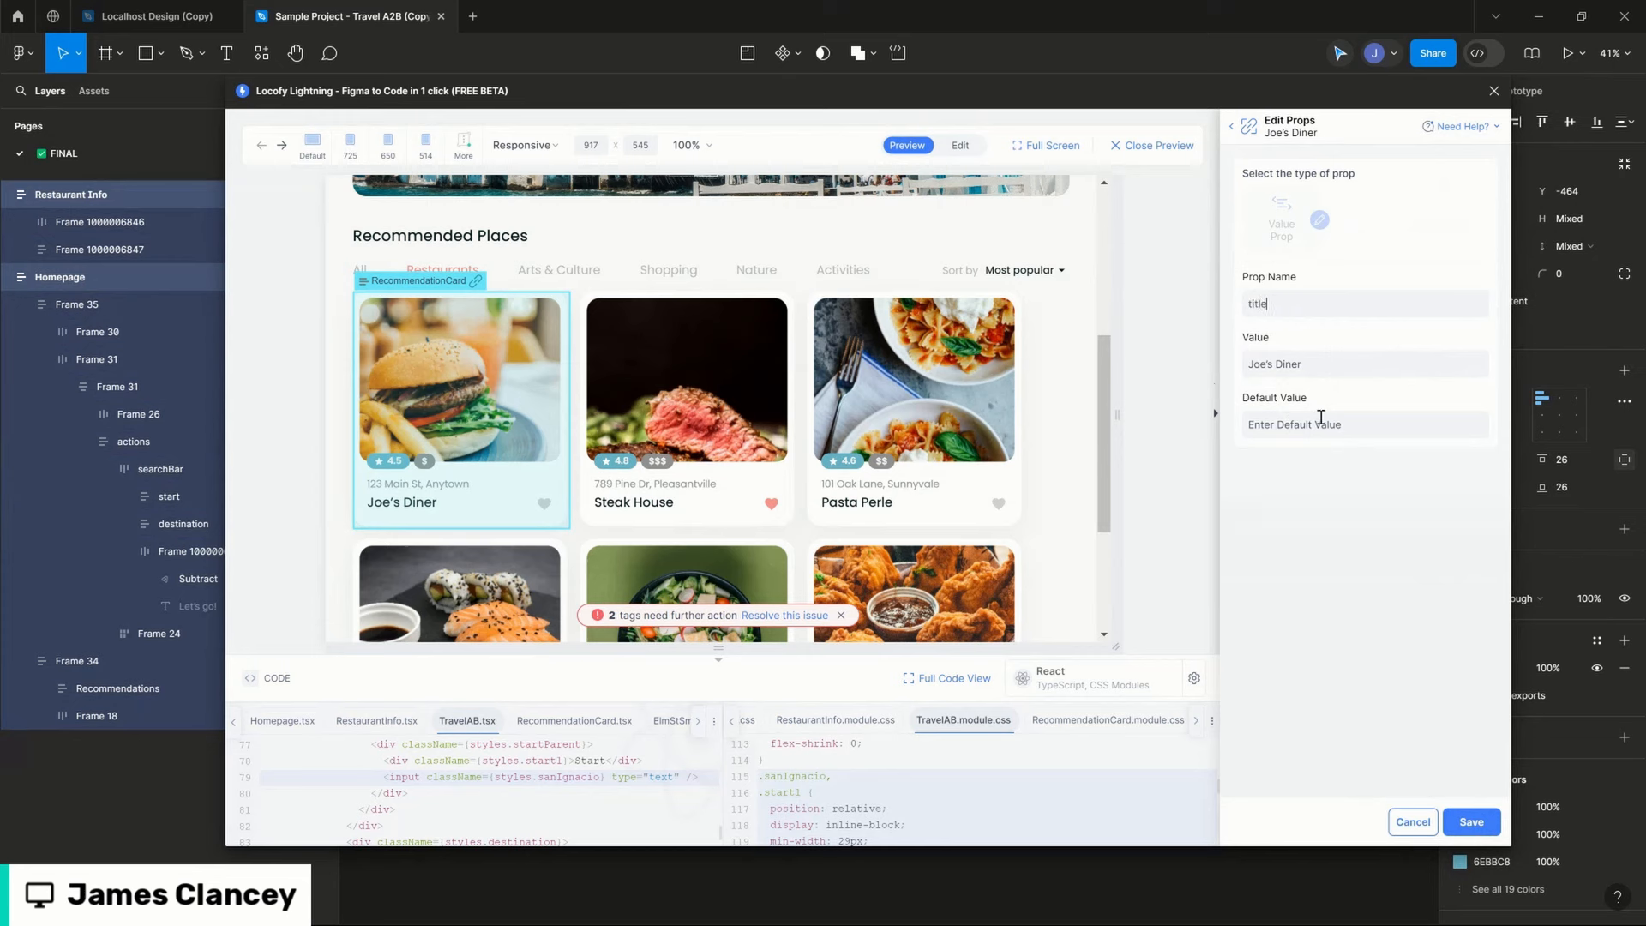
click(1471, 821)
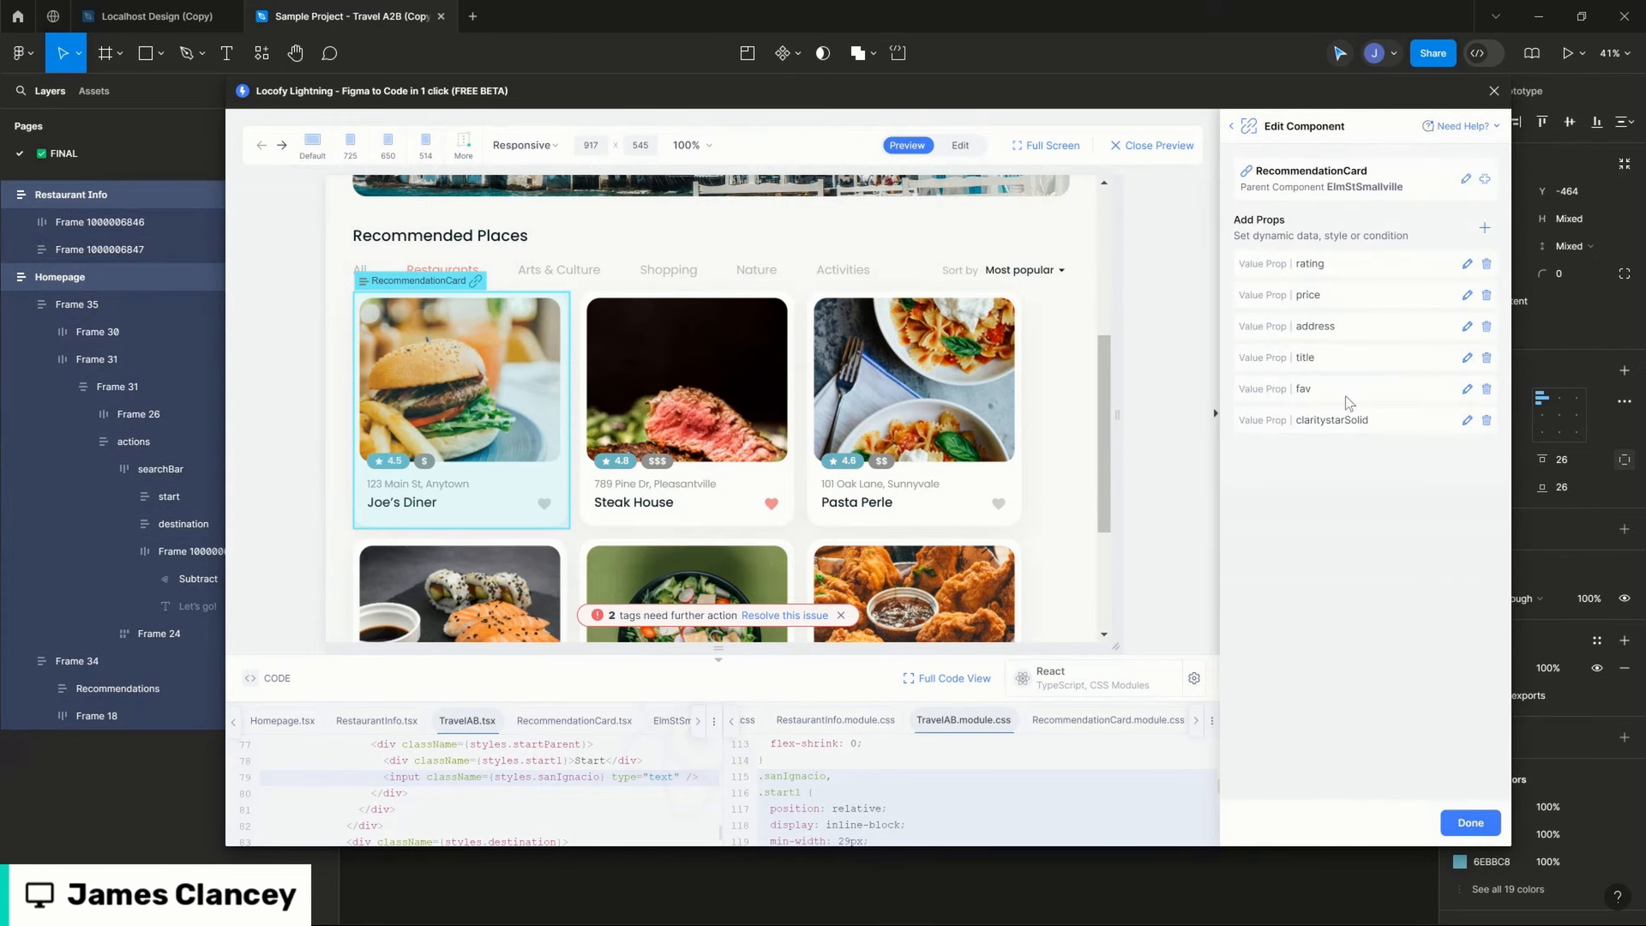
Step: Review the image assets assigned to the RecommendationCard's fav and claritystarSolid props
click(1466, 389)
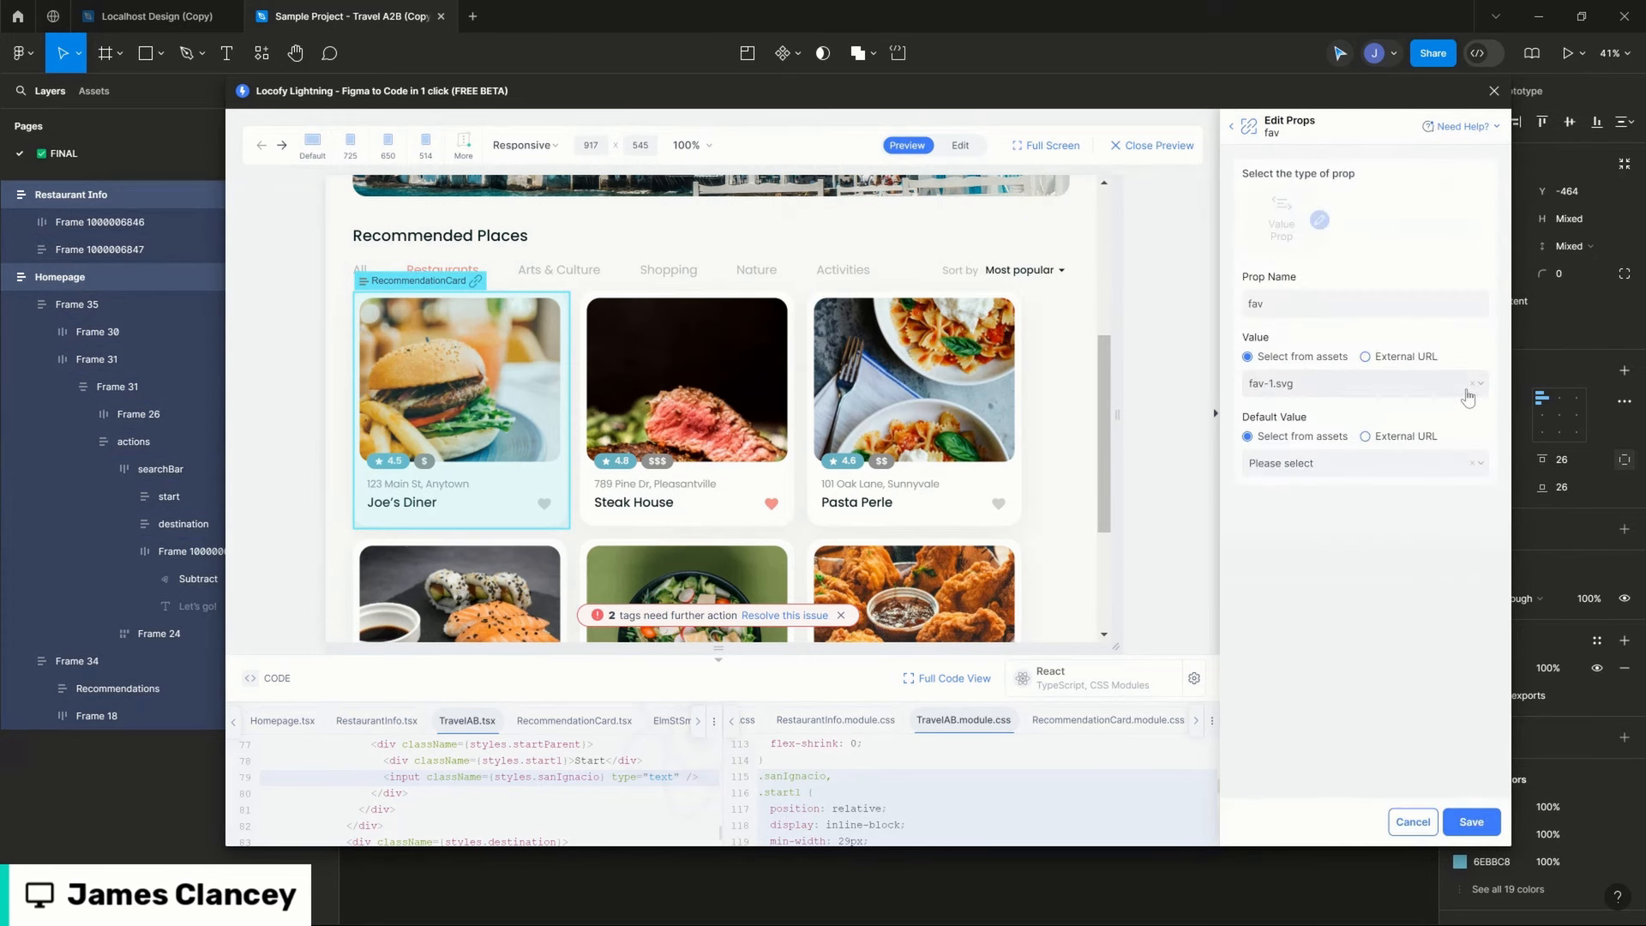
click(1300, 389)
click(1360, 273)
click(1232, 129)
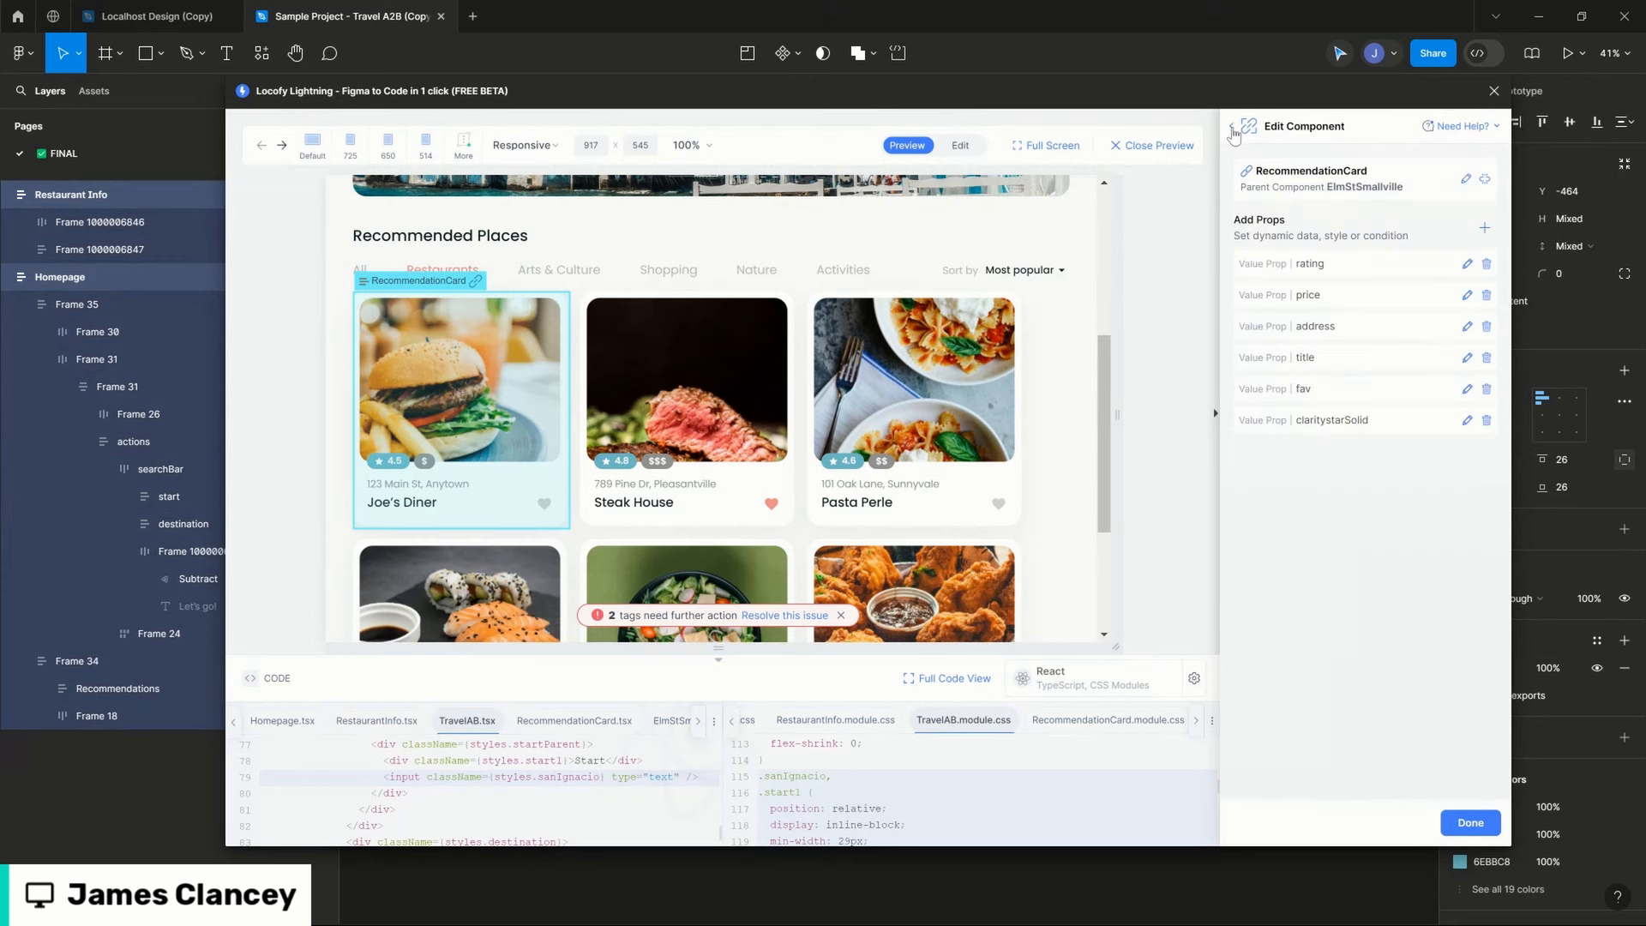
click(1467, 420)
click(1312, 386)
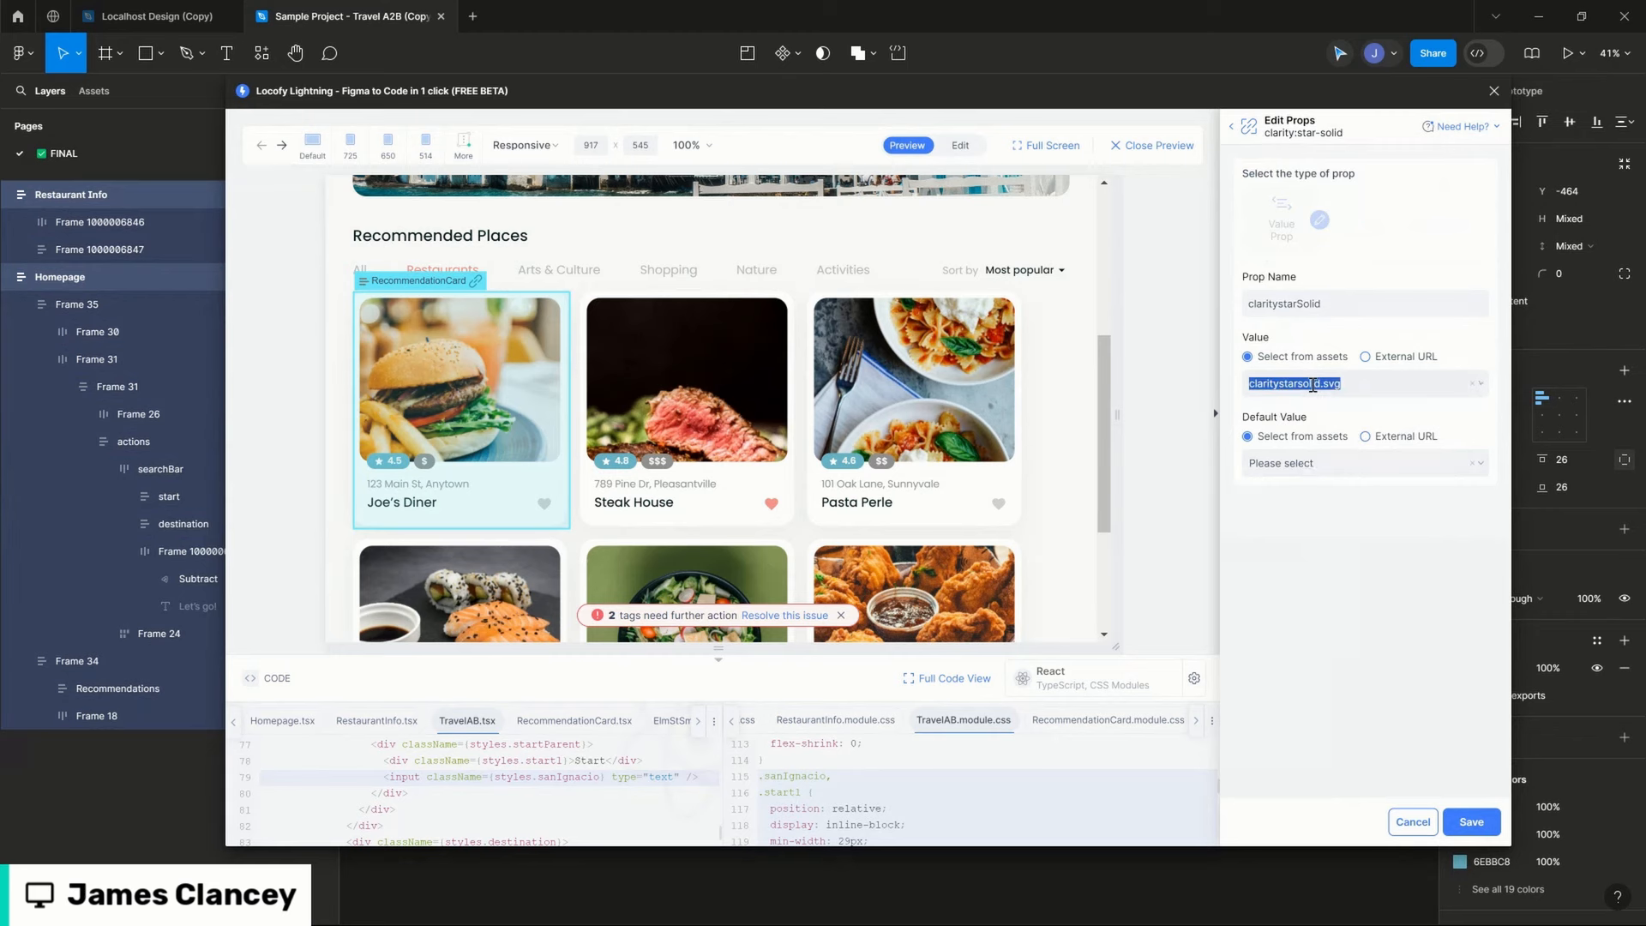
click(1312, 385)
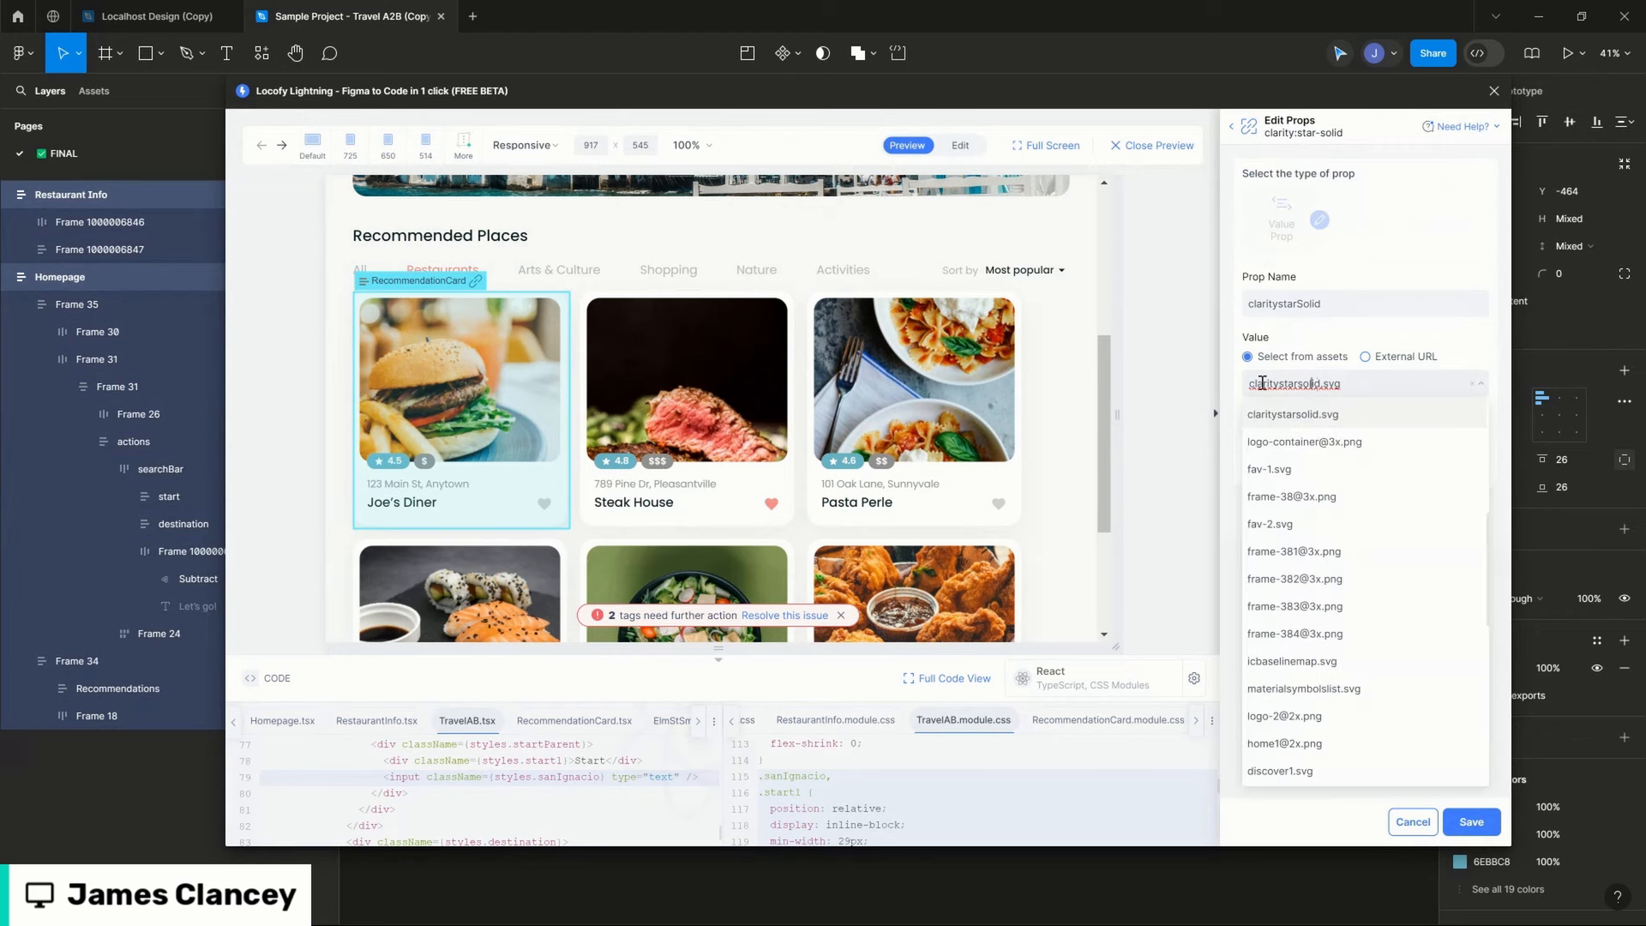
click(695, 376)
Step: Inspect the nested layers of the Joe's Diner card in the Figma Homepage design, expanding Frame 38 and Frame 12
drag(645, 98, 937, 143)
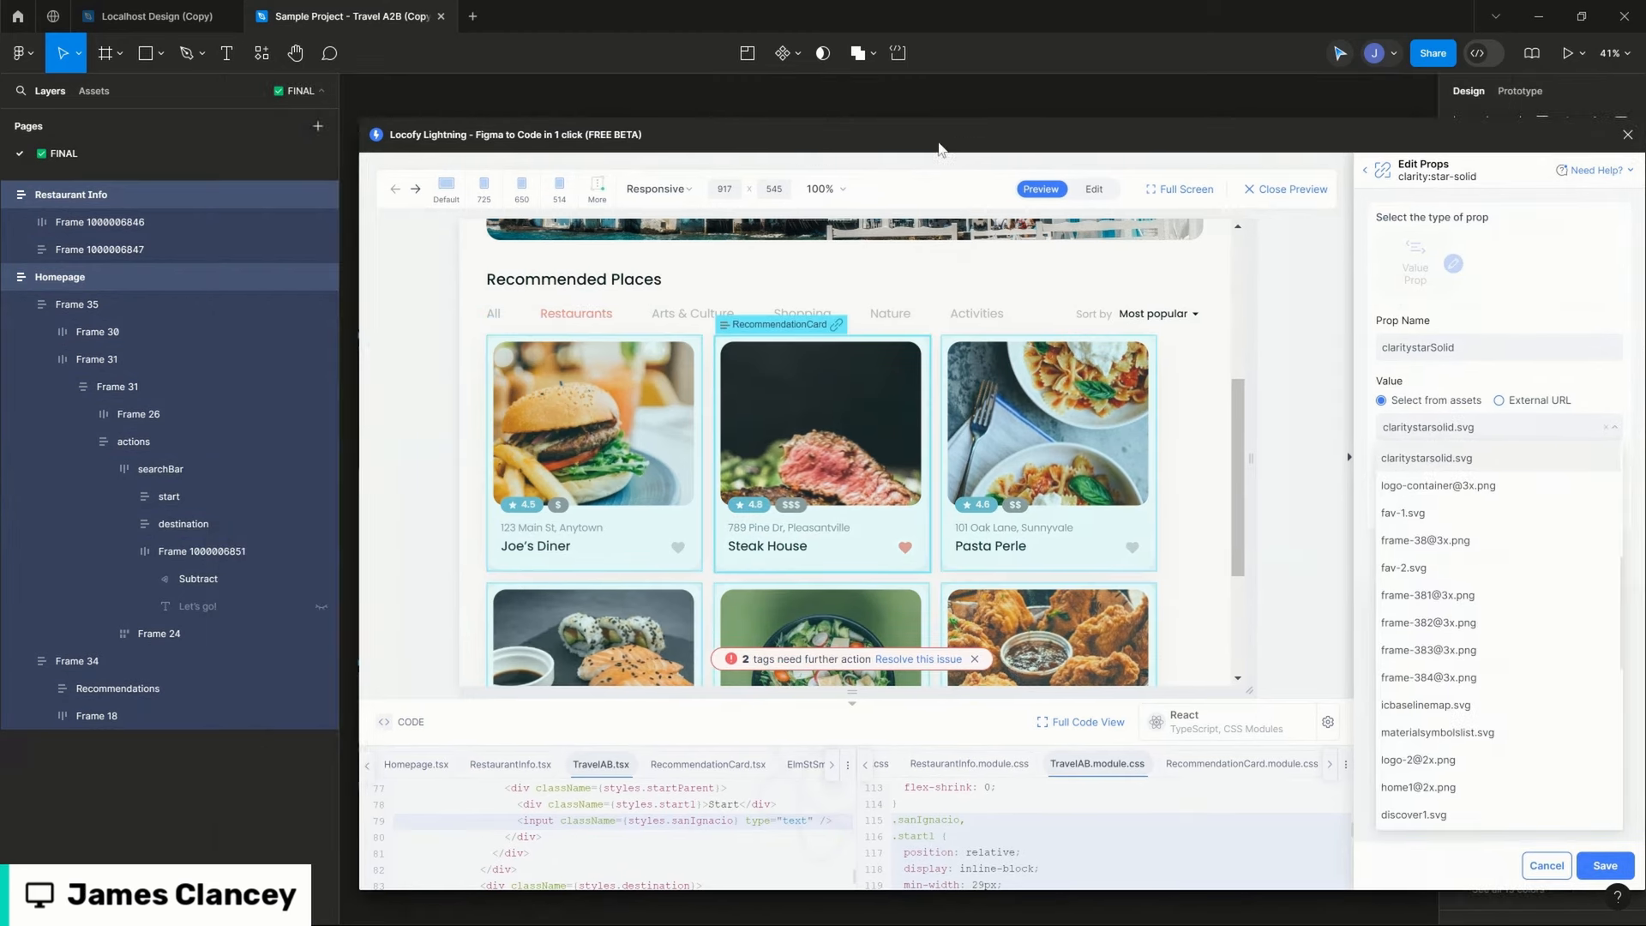
drag(544, 127, 521, 643)
double_click(404, 554)
double_click(403, 554)
double_click(404, 556)
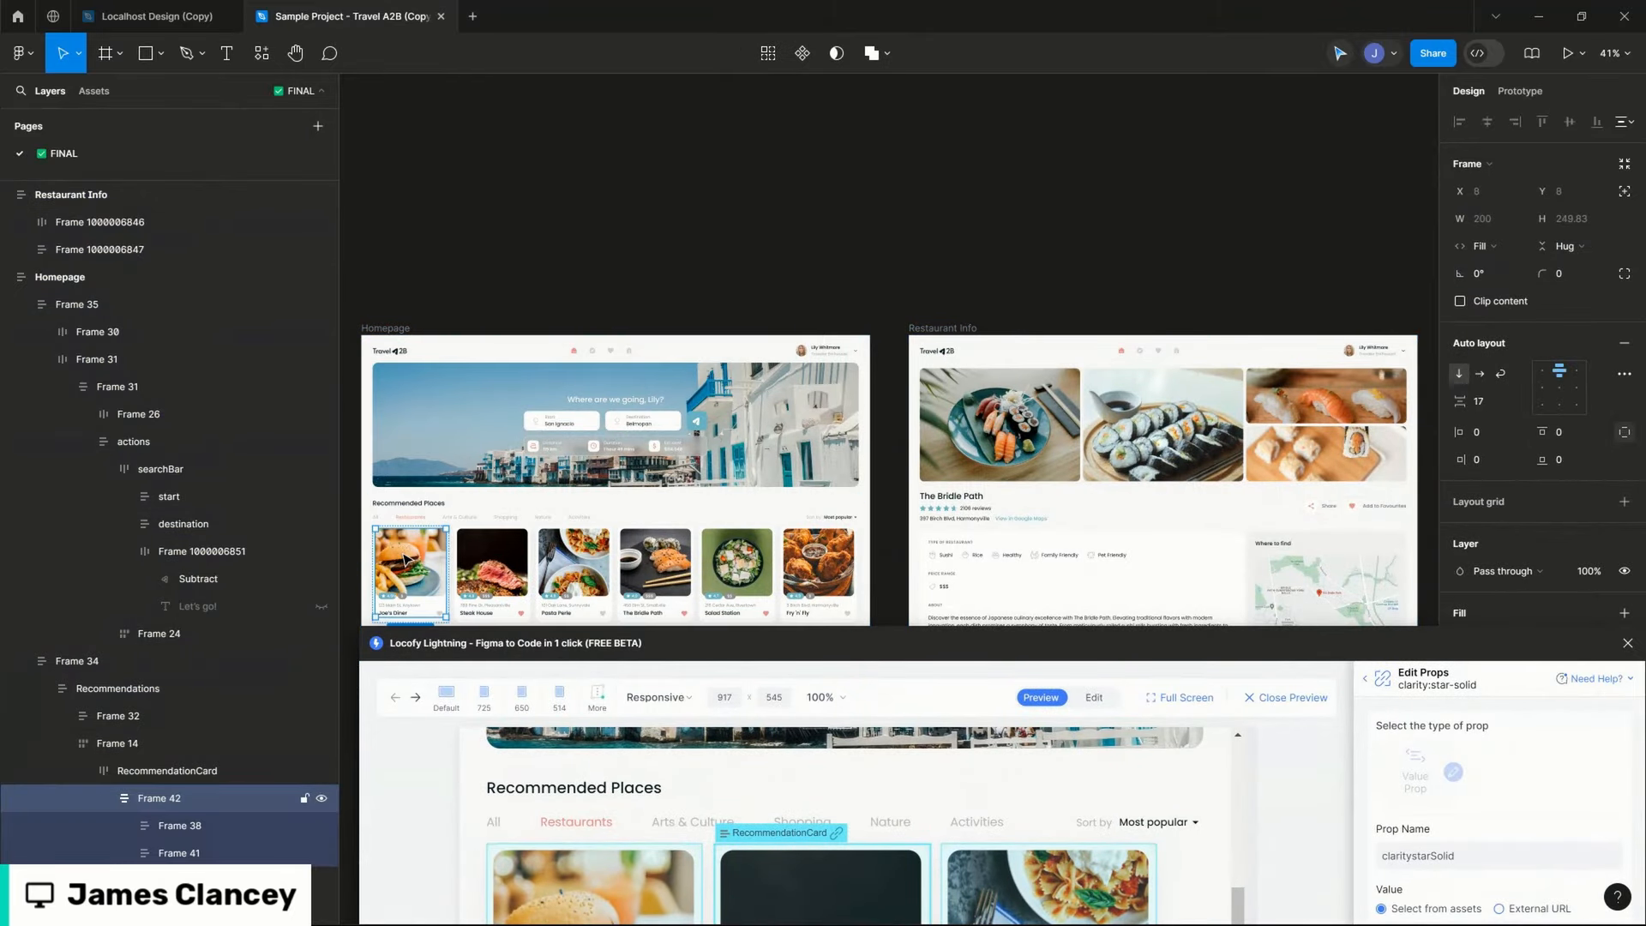
double_click(404, 556)
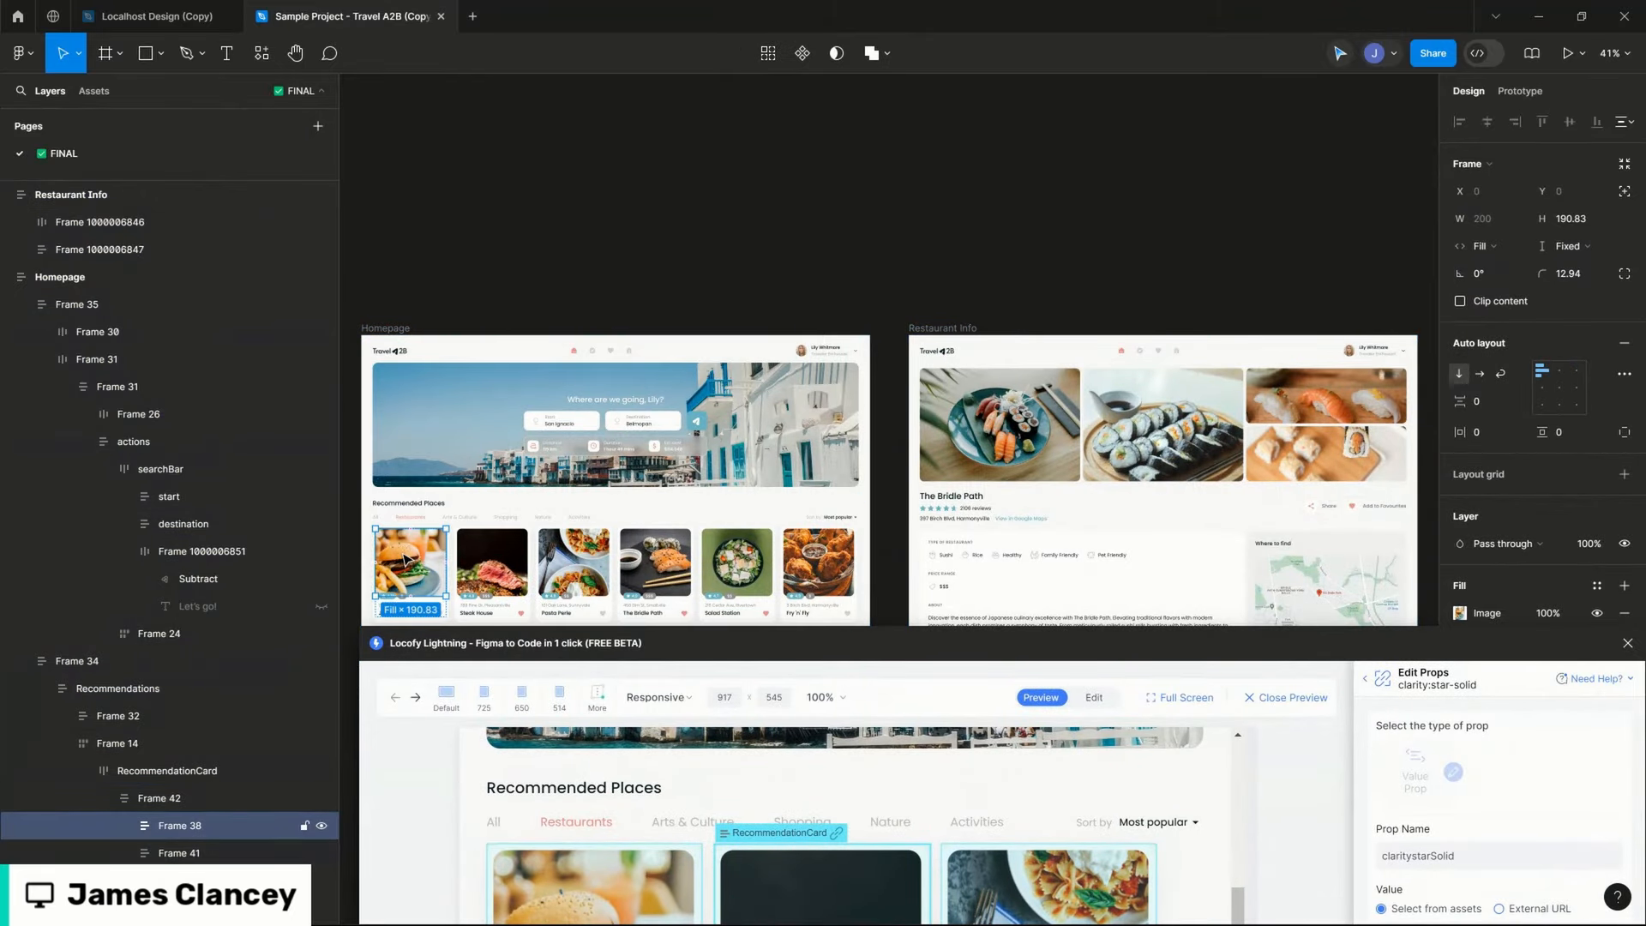
click(132, 826)
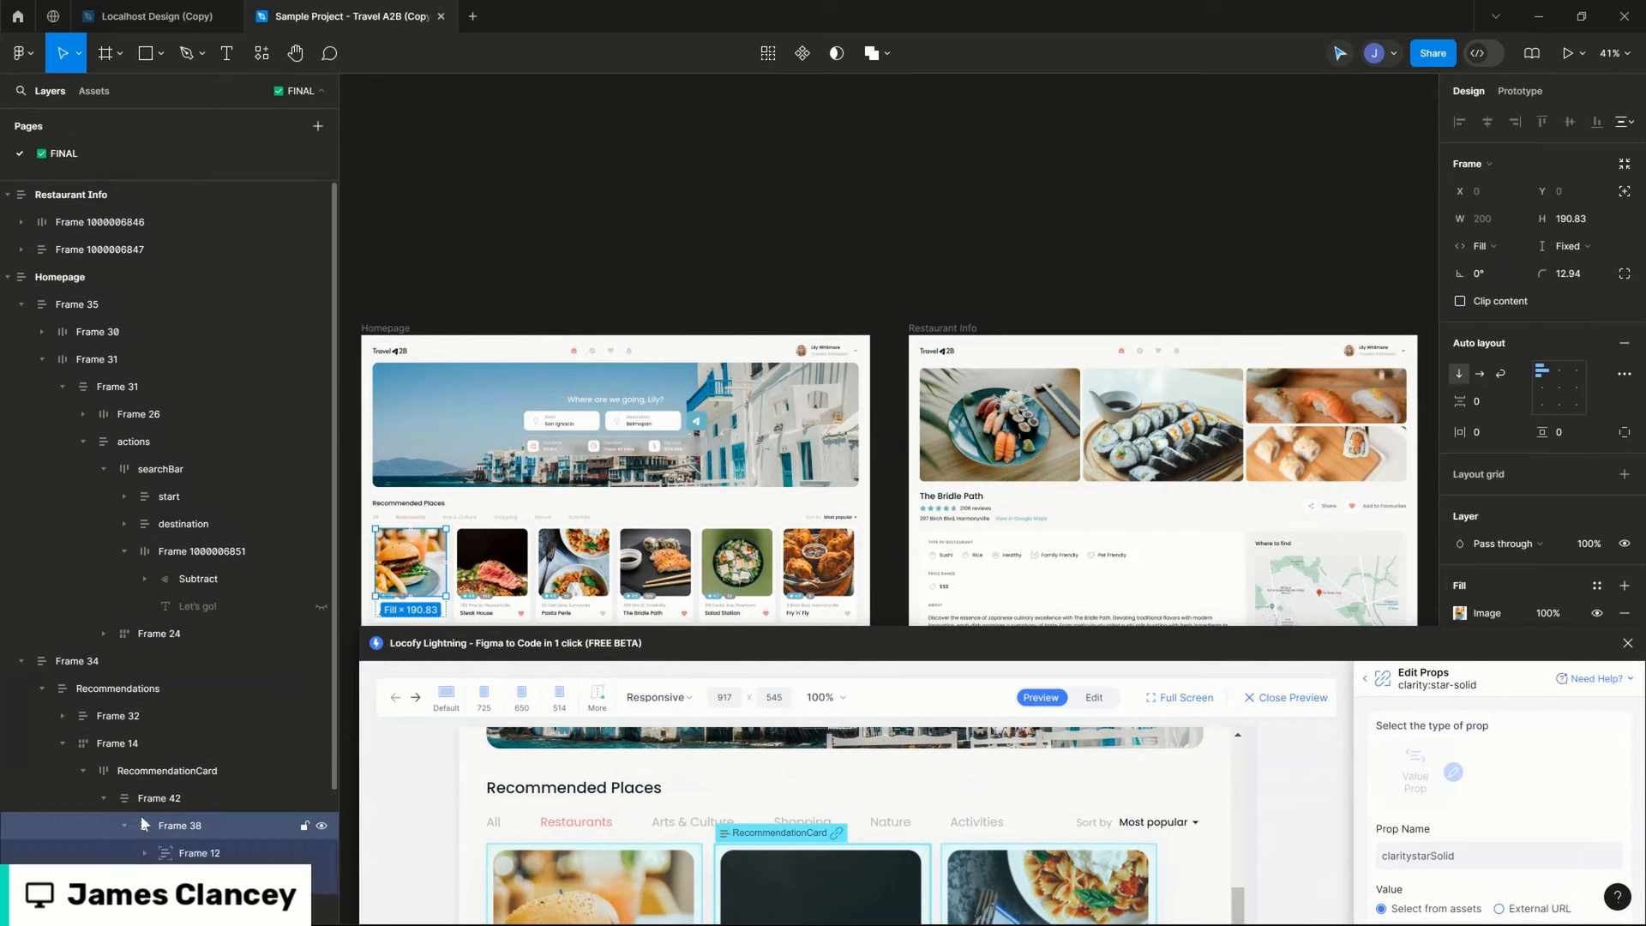
scroll(141, 823, down, 2)
click(150, 691)
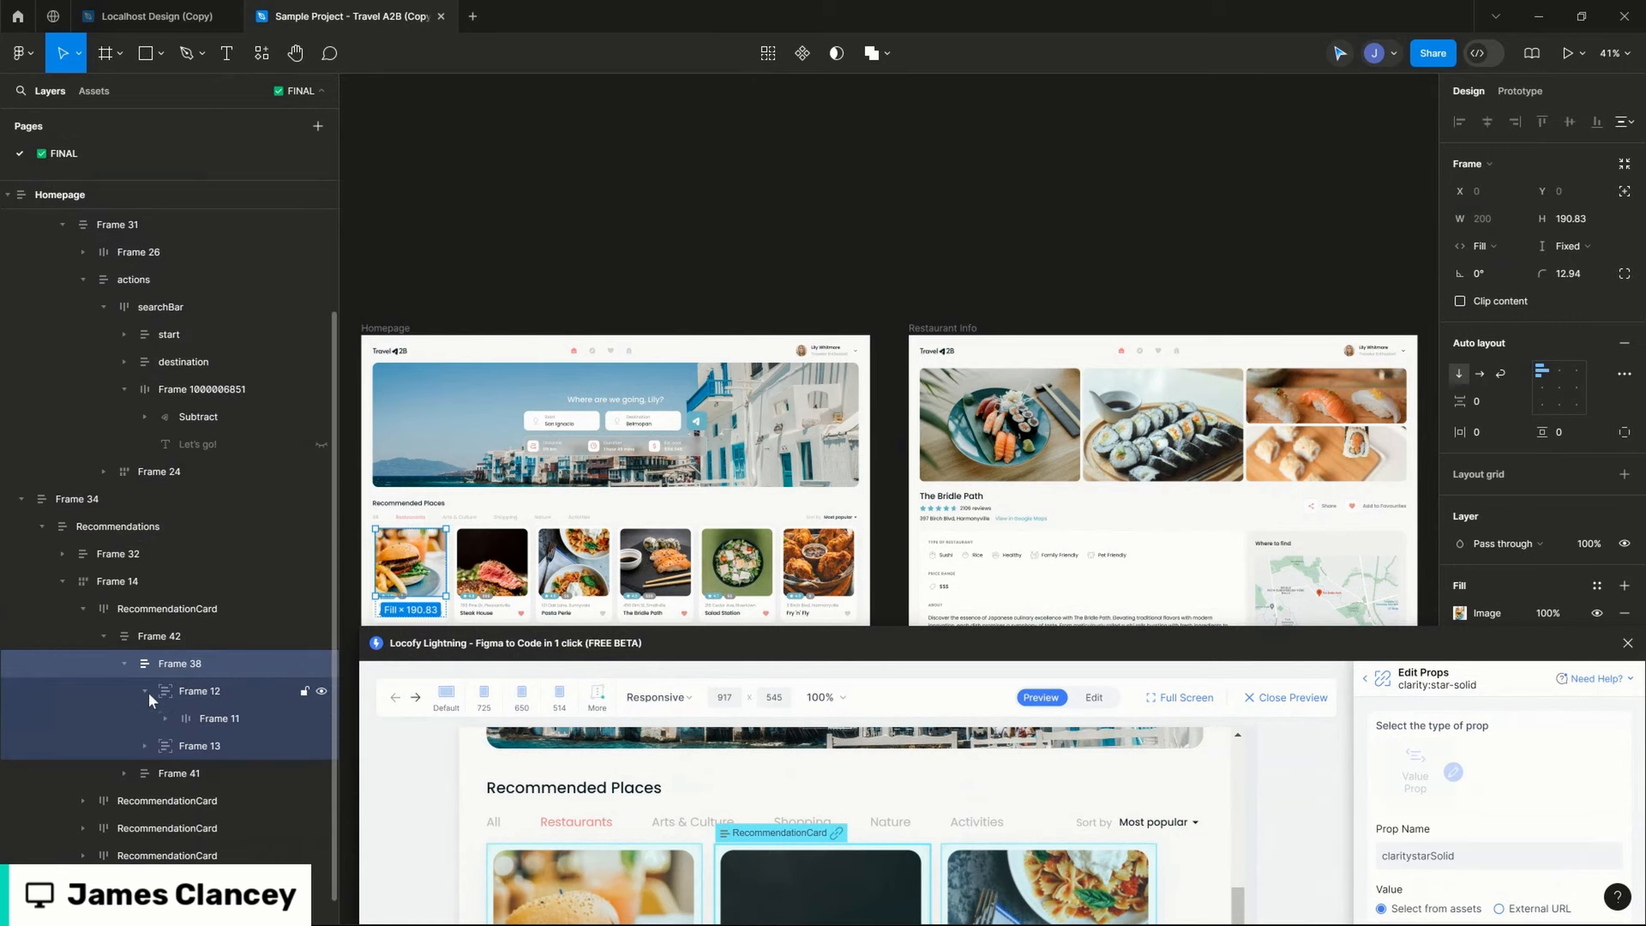
Step: Inspect the same nested layers in the Steak House card, and return to the RecommendationCard's list of props
click(495, 553)
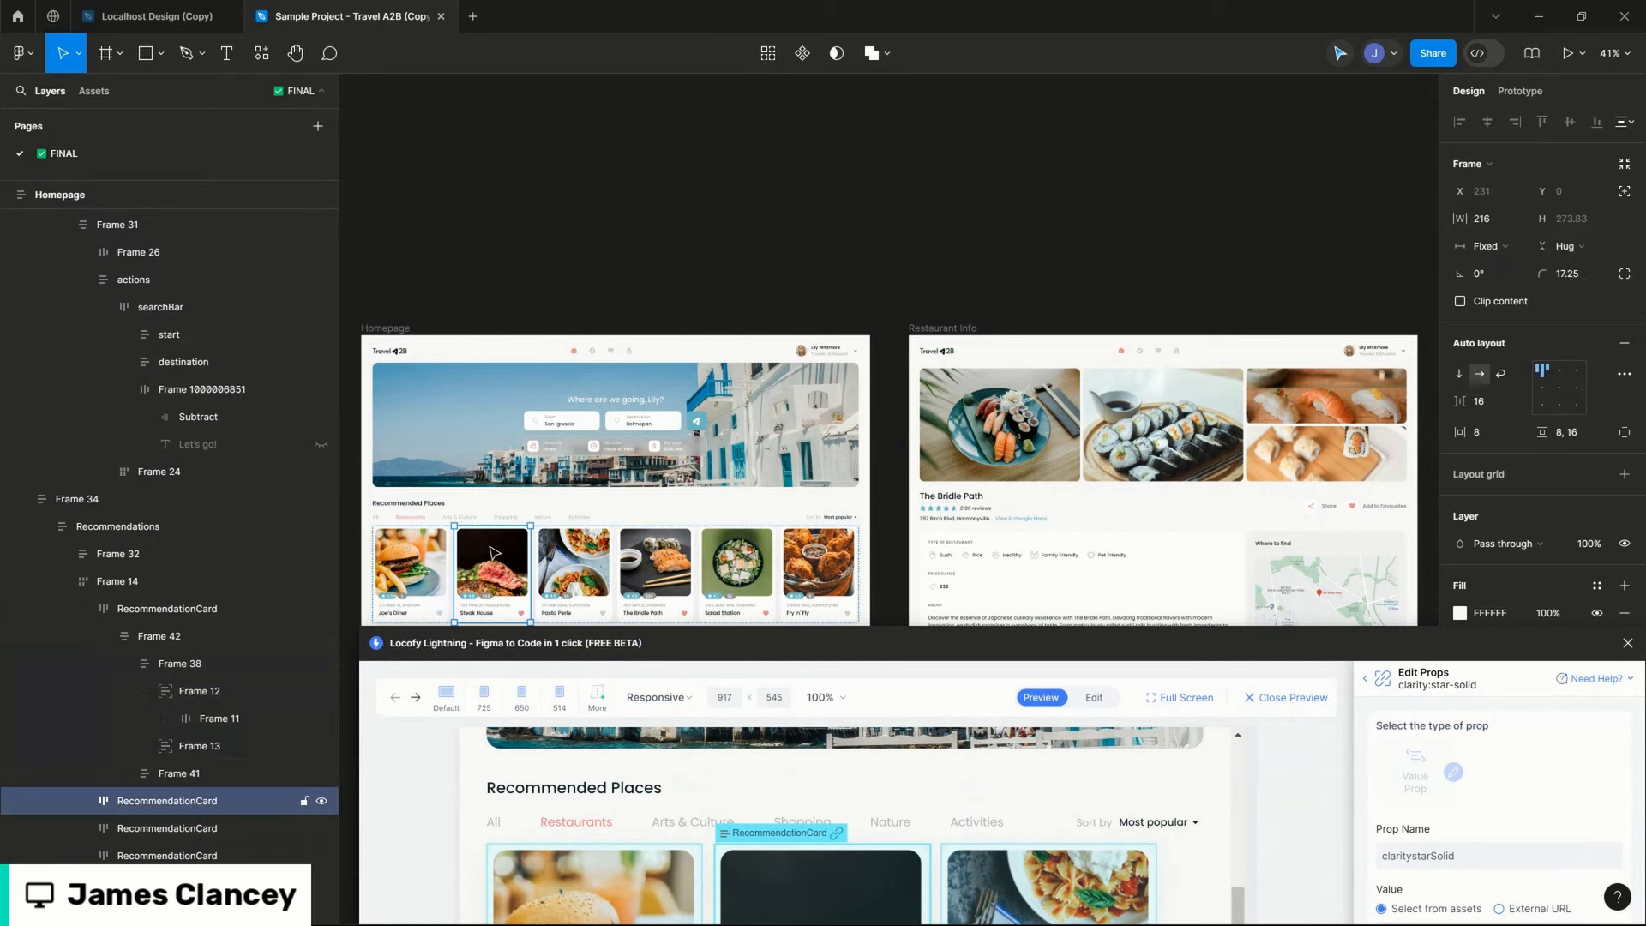
double_click(483, 557)
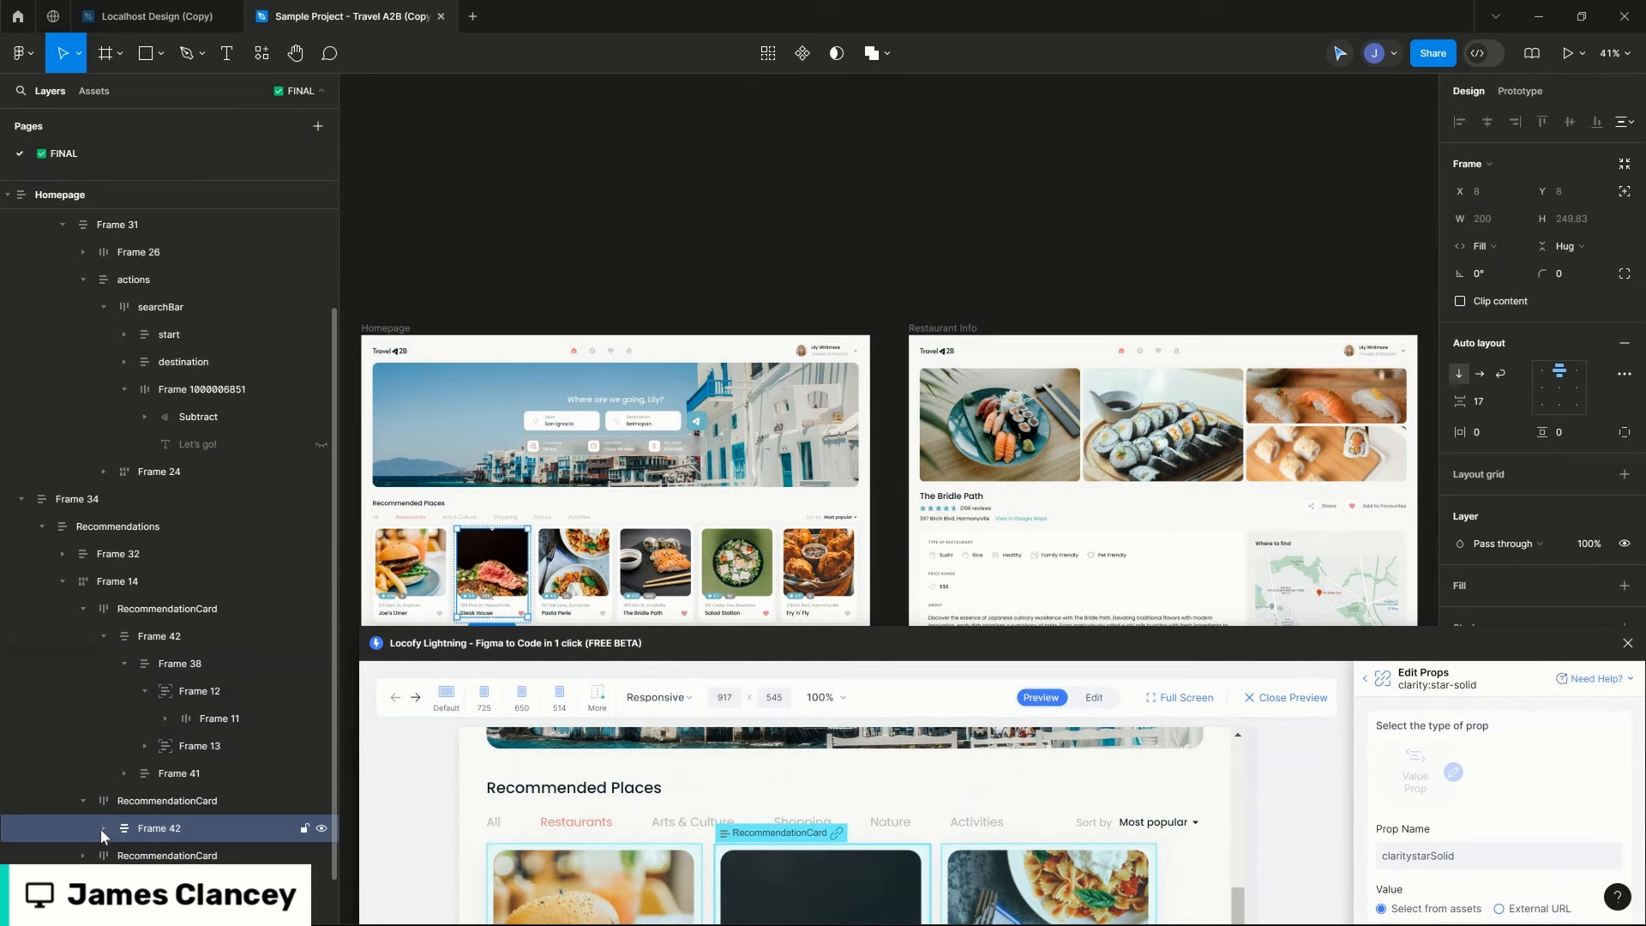
click(103, 828)
click(118, 856)
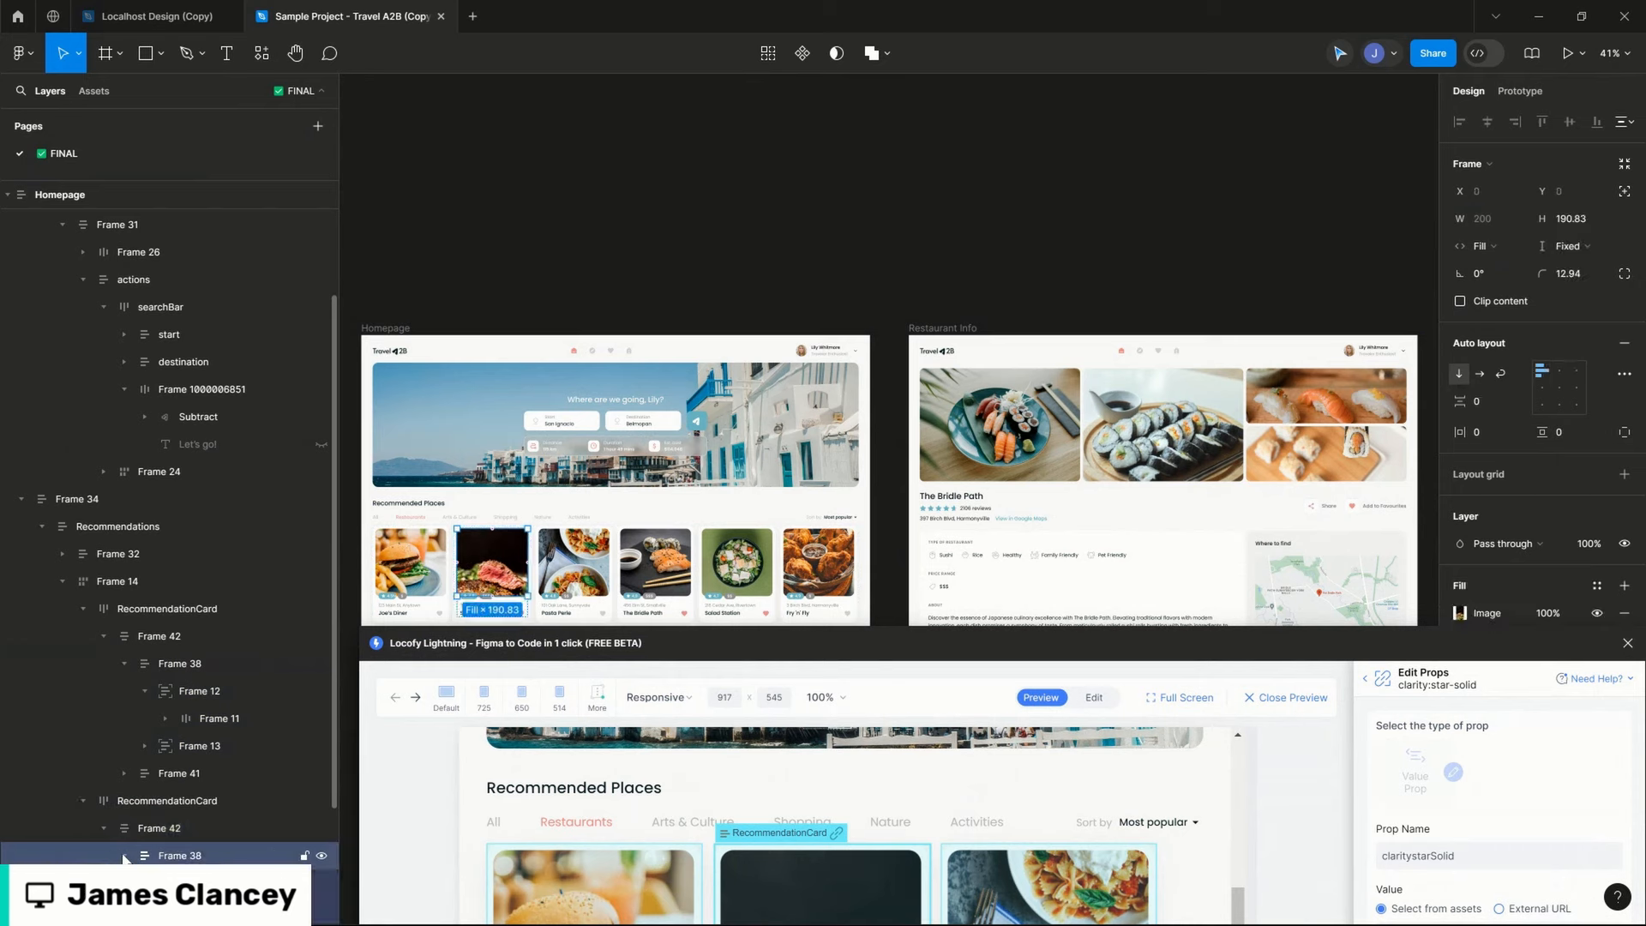
click(124, 858)
scroll(137, 815, down, 2)
click(145, 796)
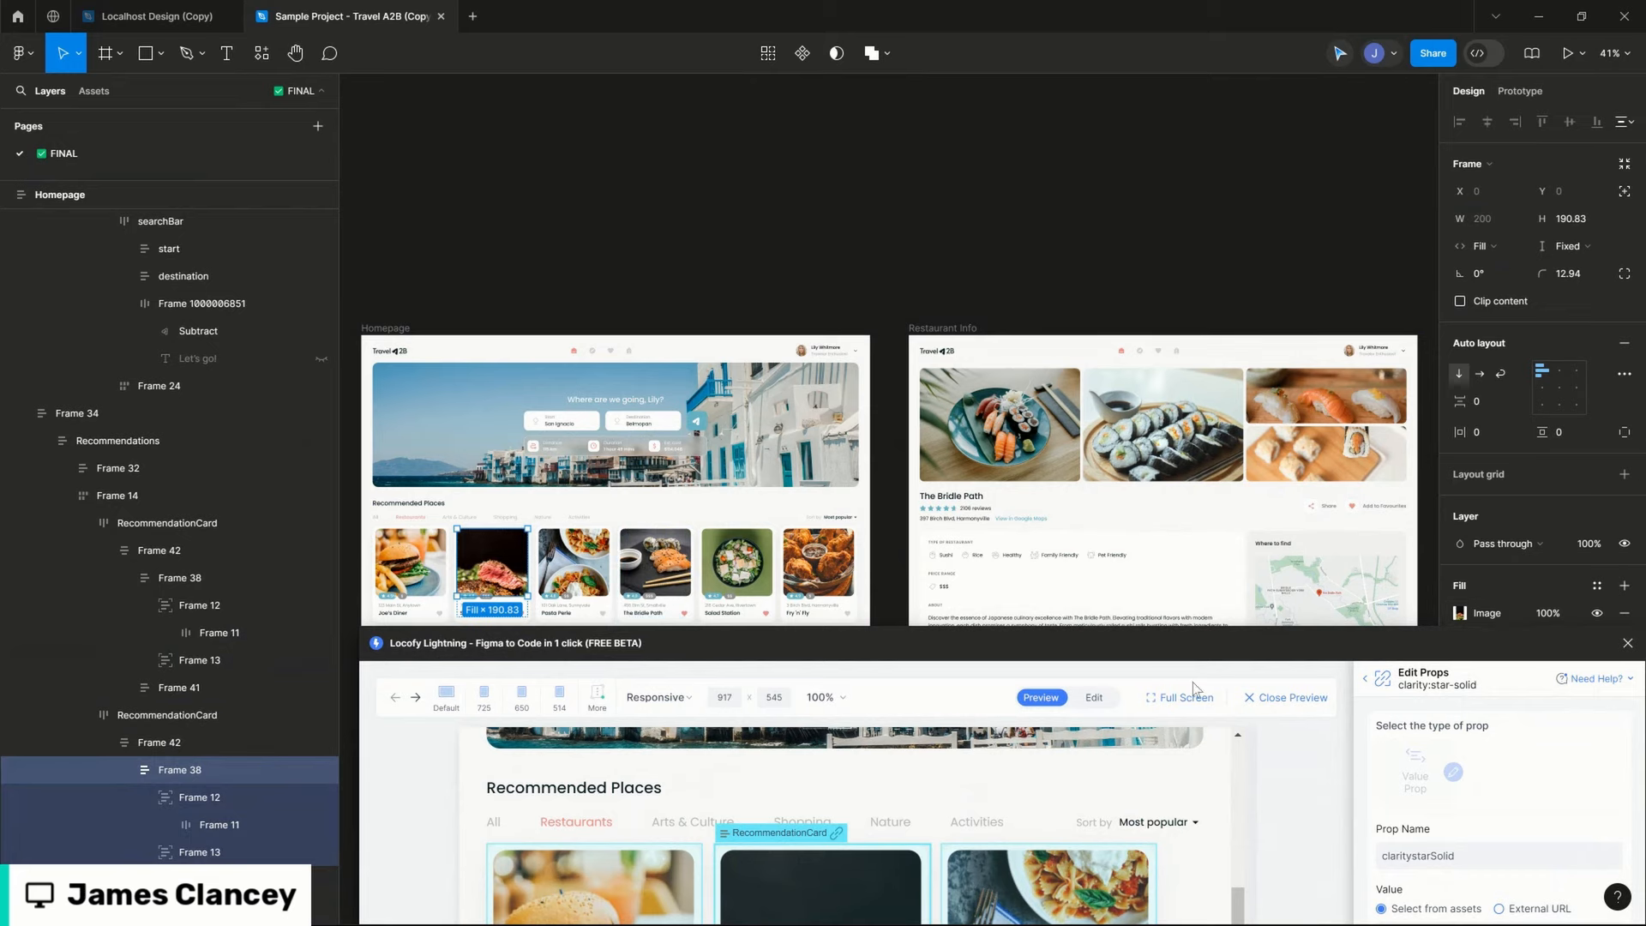
drag(1128, 655, 1076, 141)
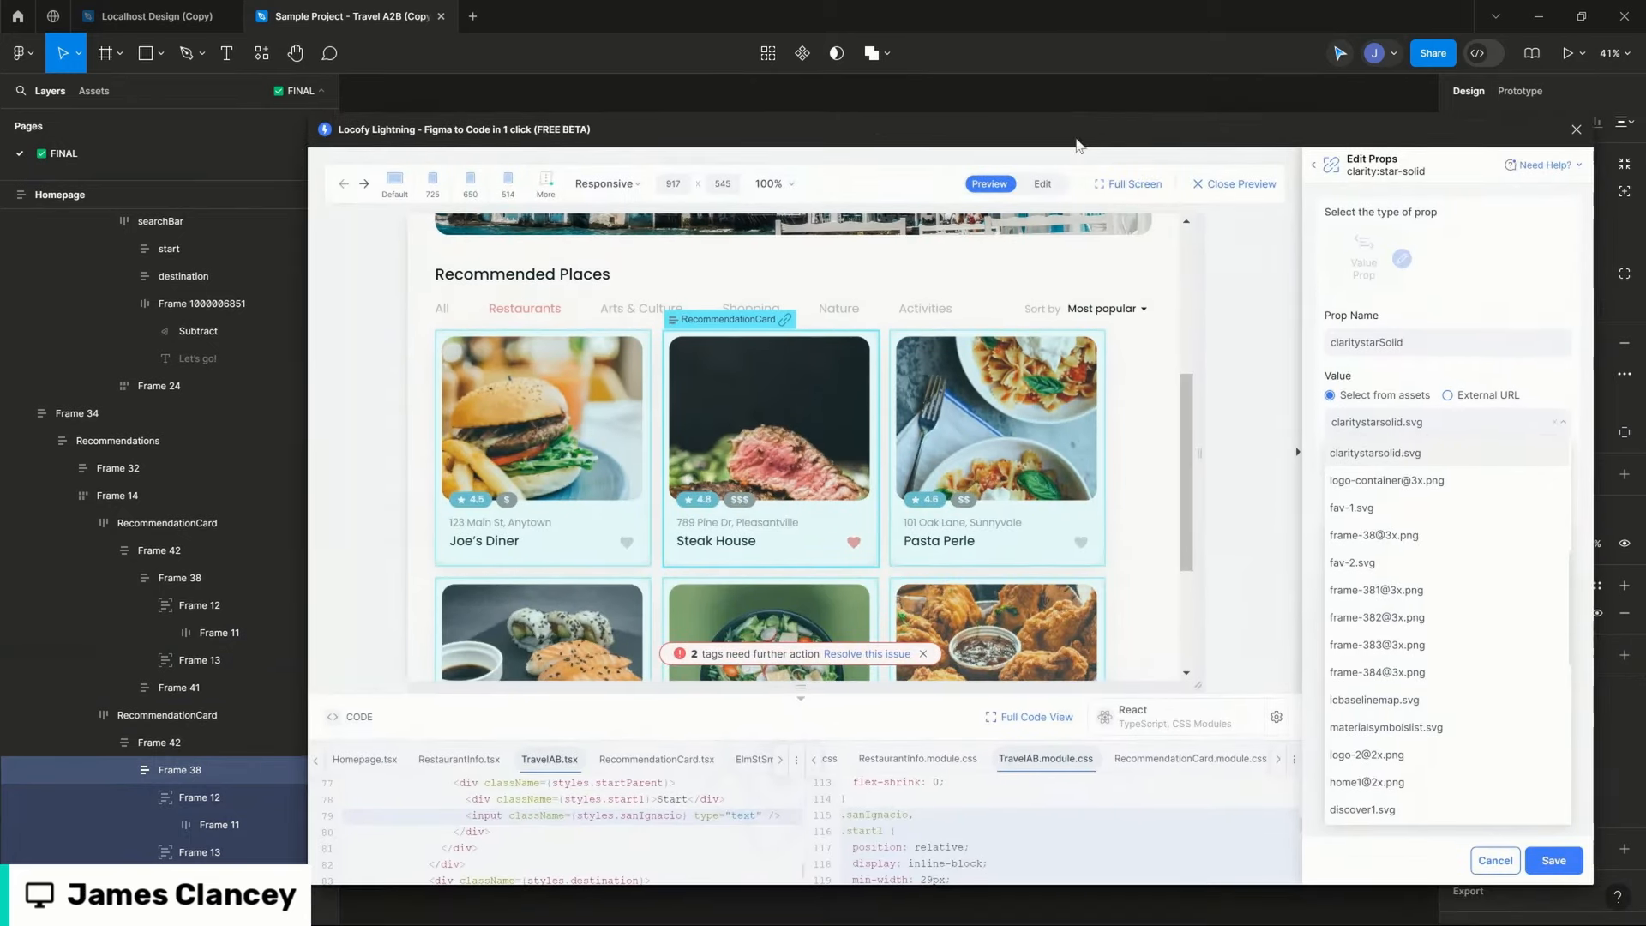
click(1536, 265)
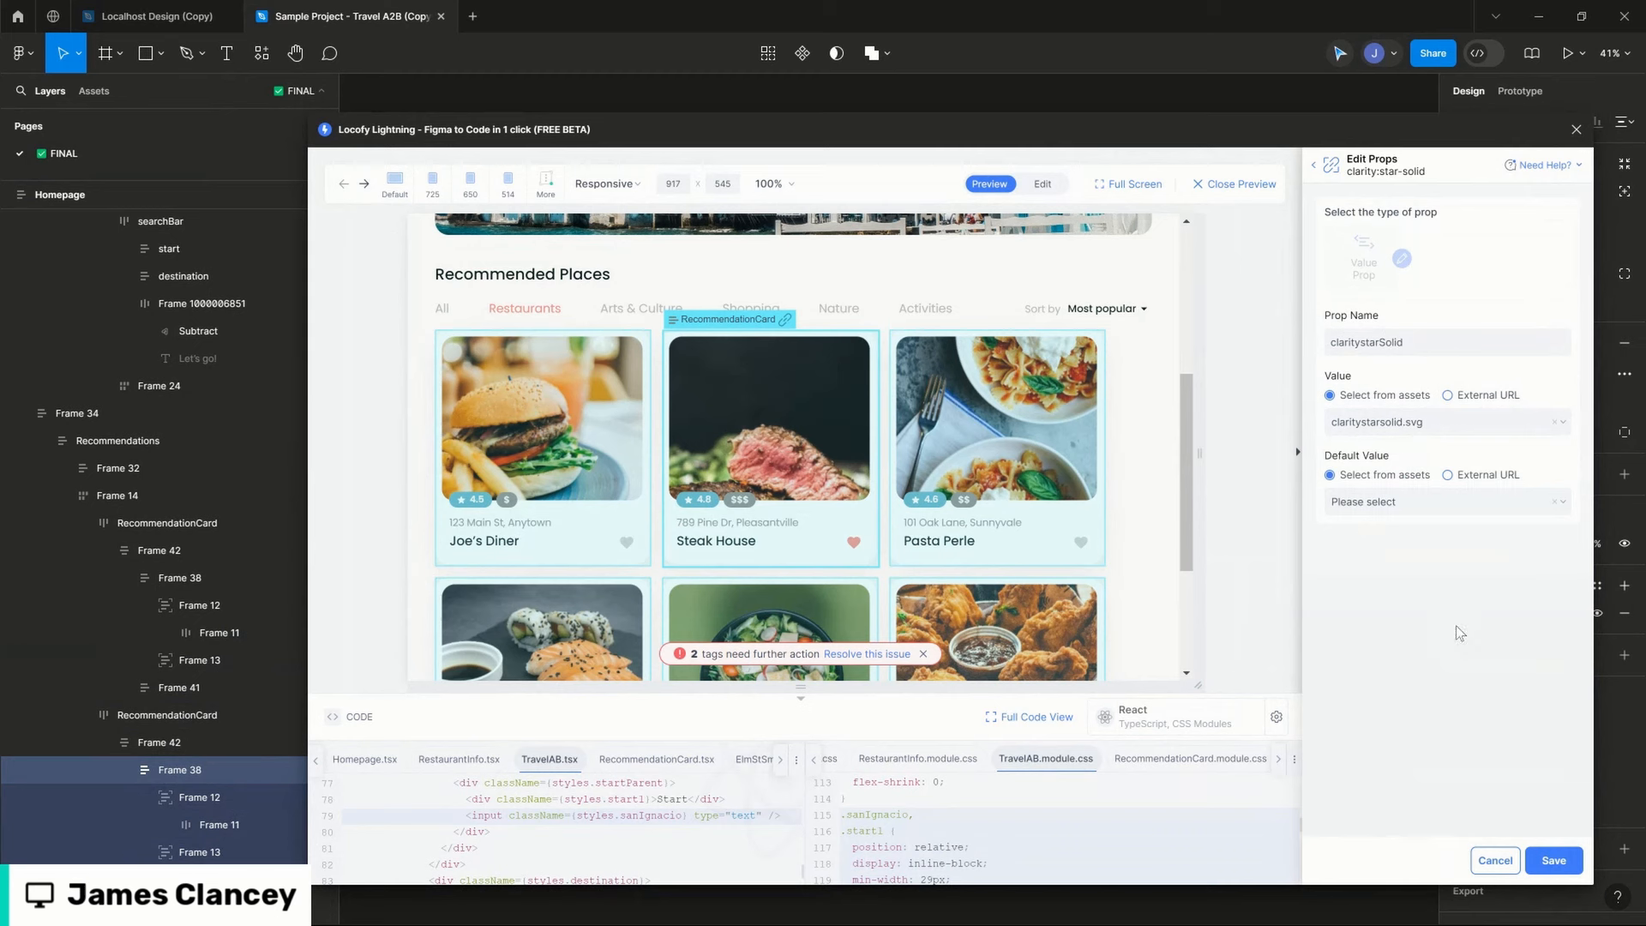
click(1314, 166)
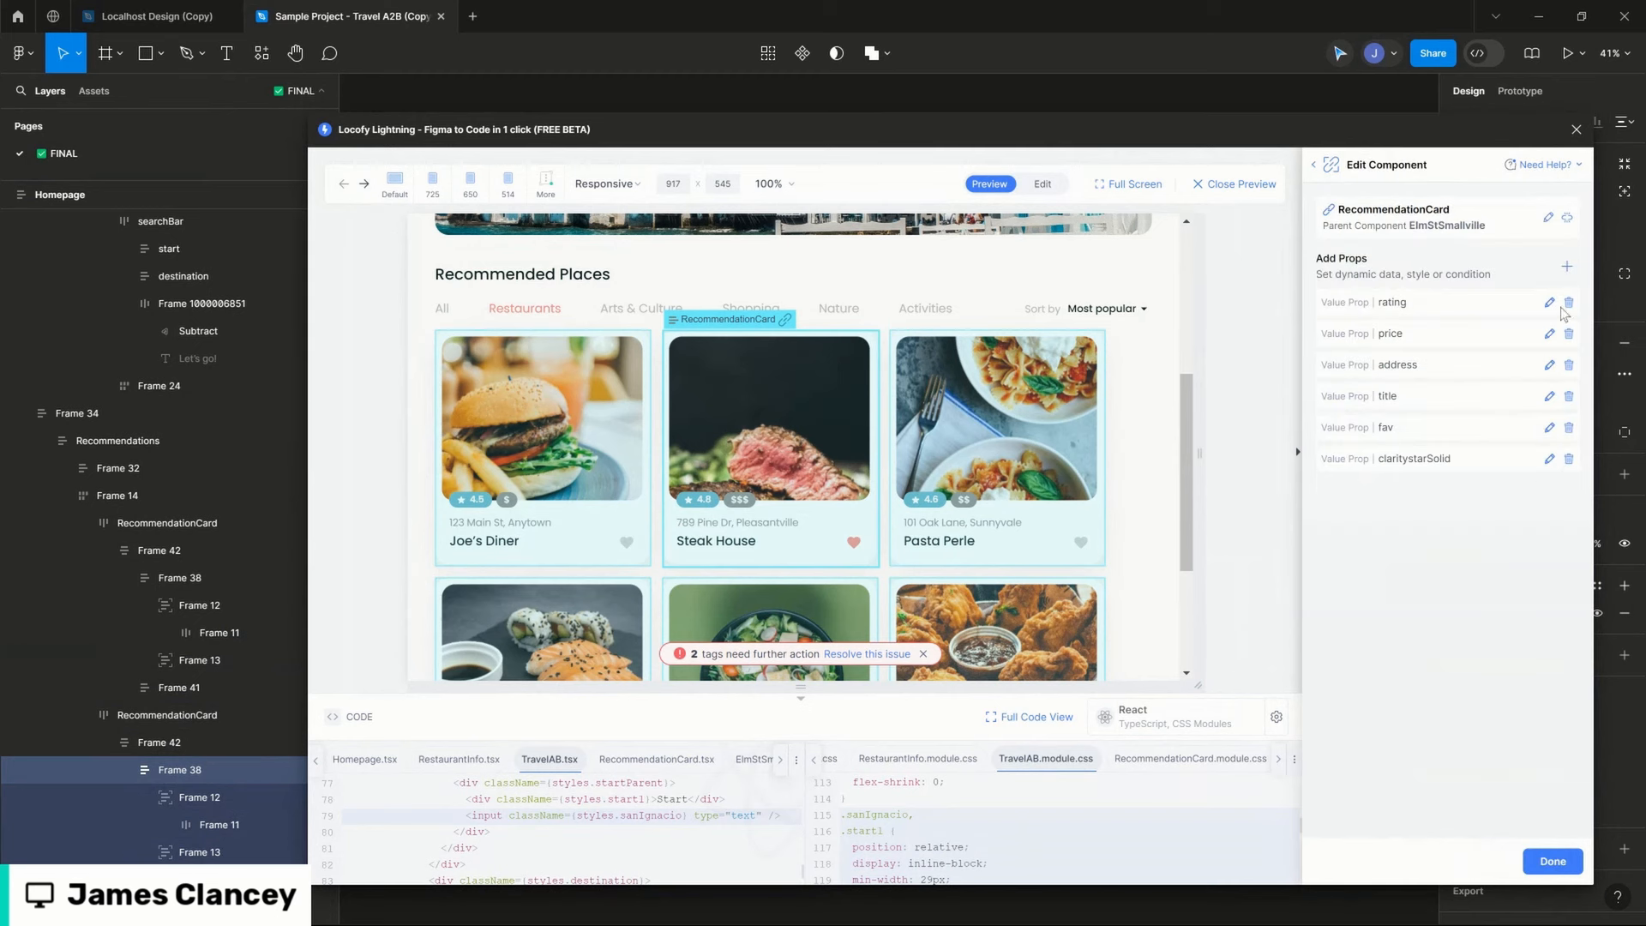
click(1548, 217)
key(ctrl+a)
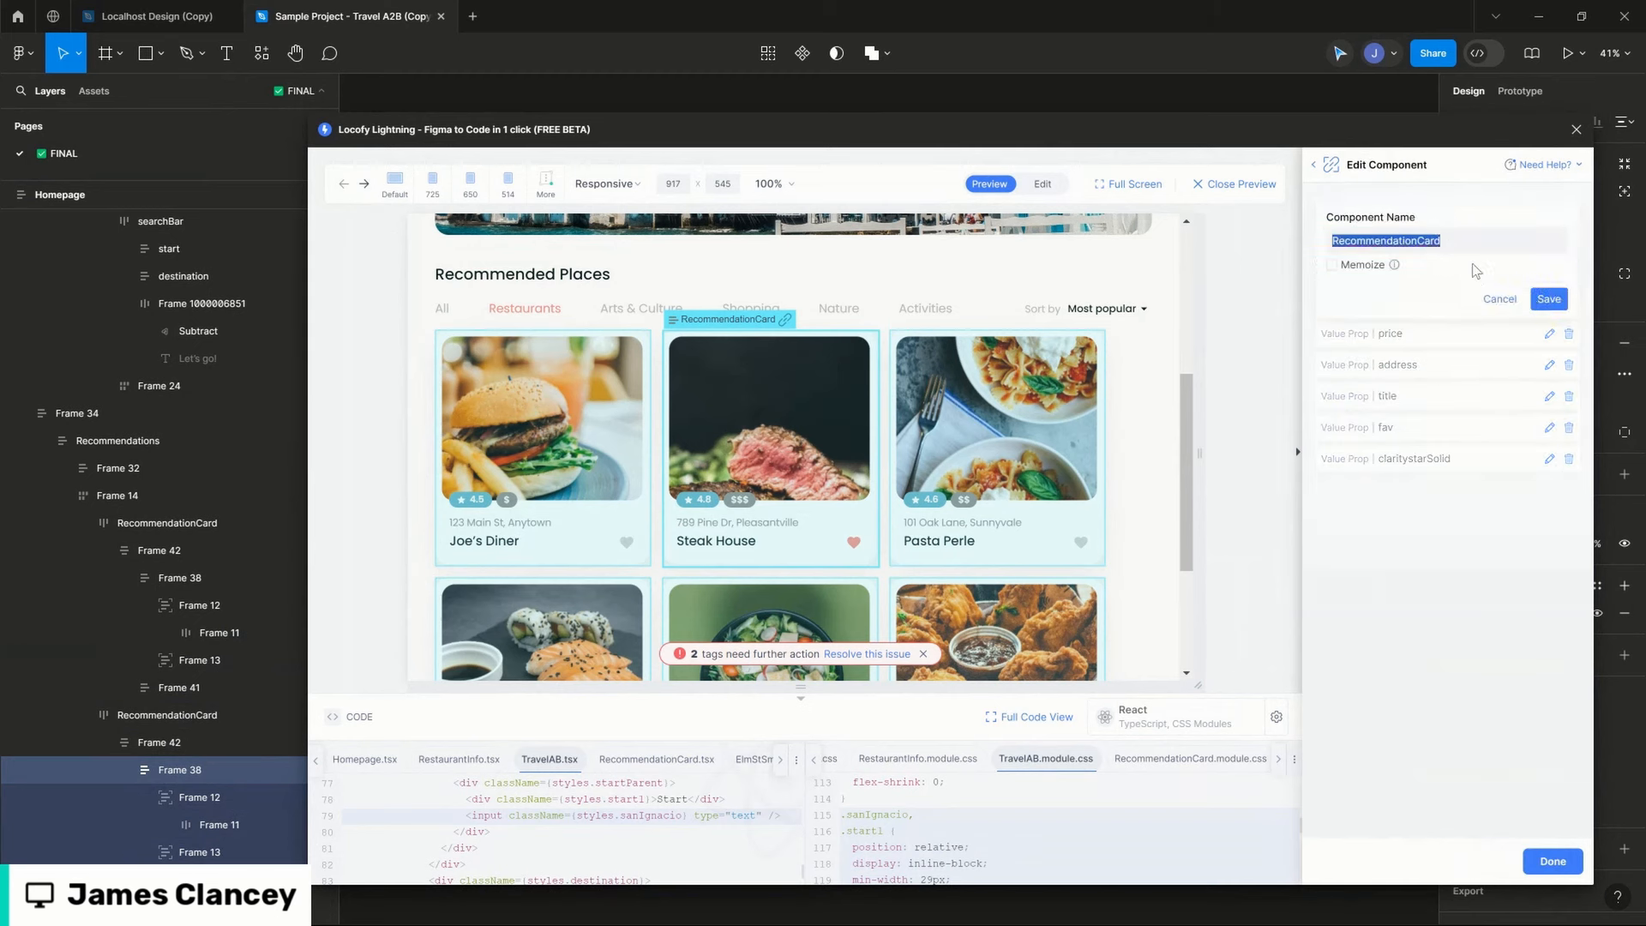
click(1498, 299)
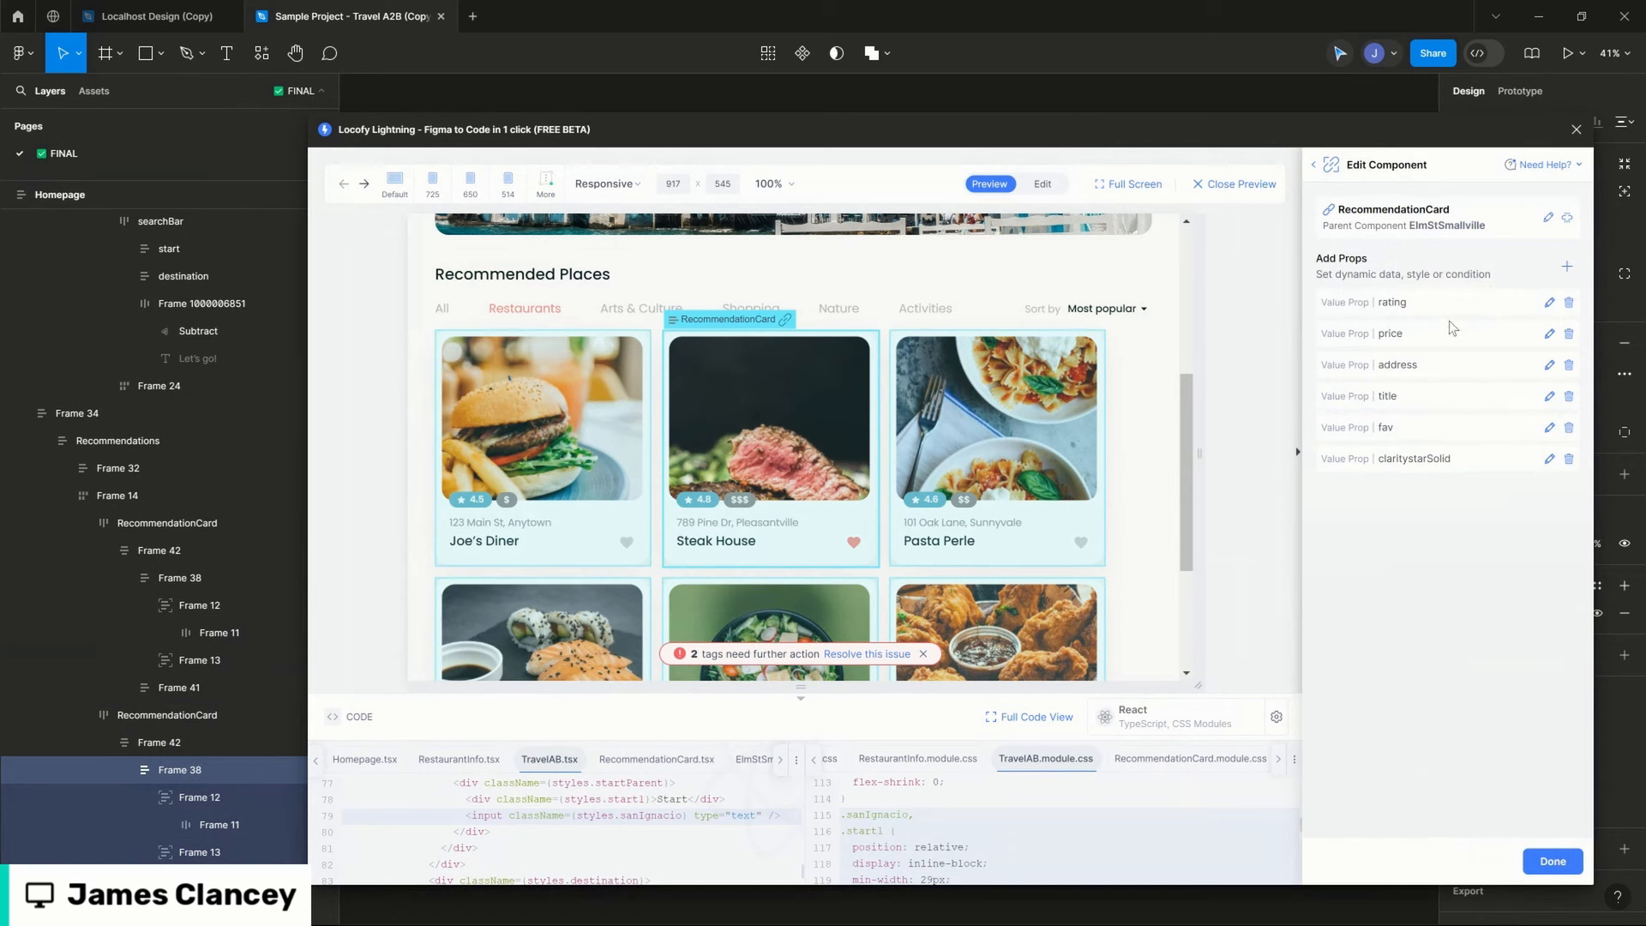
Step: Check which prop types are available for the RecommendationCard's Frame 38 layer, and finish editing the component
click(1566, 267)
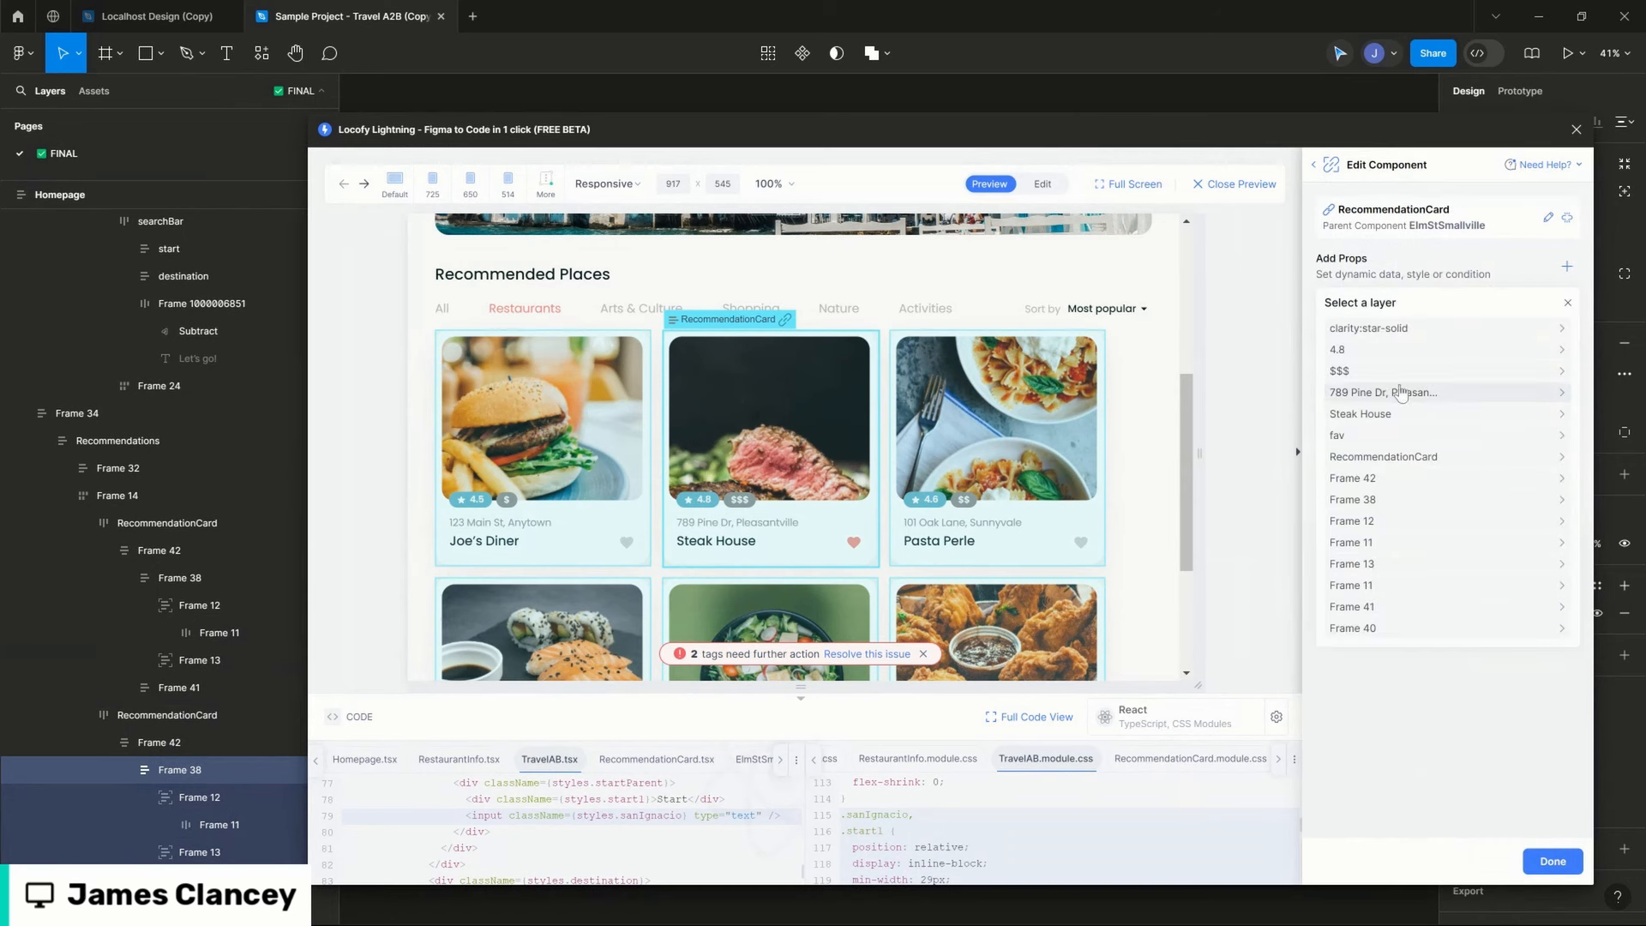
click(1389, 503)
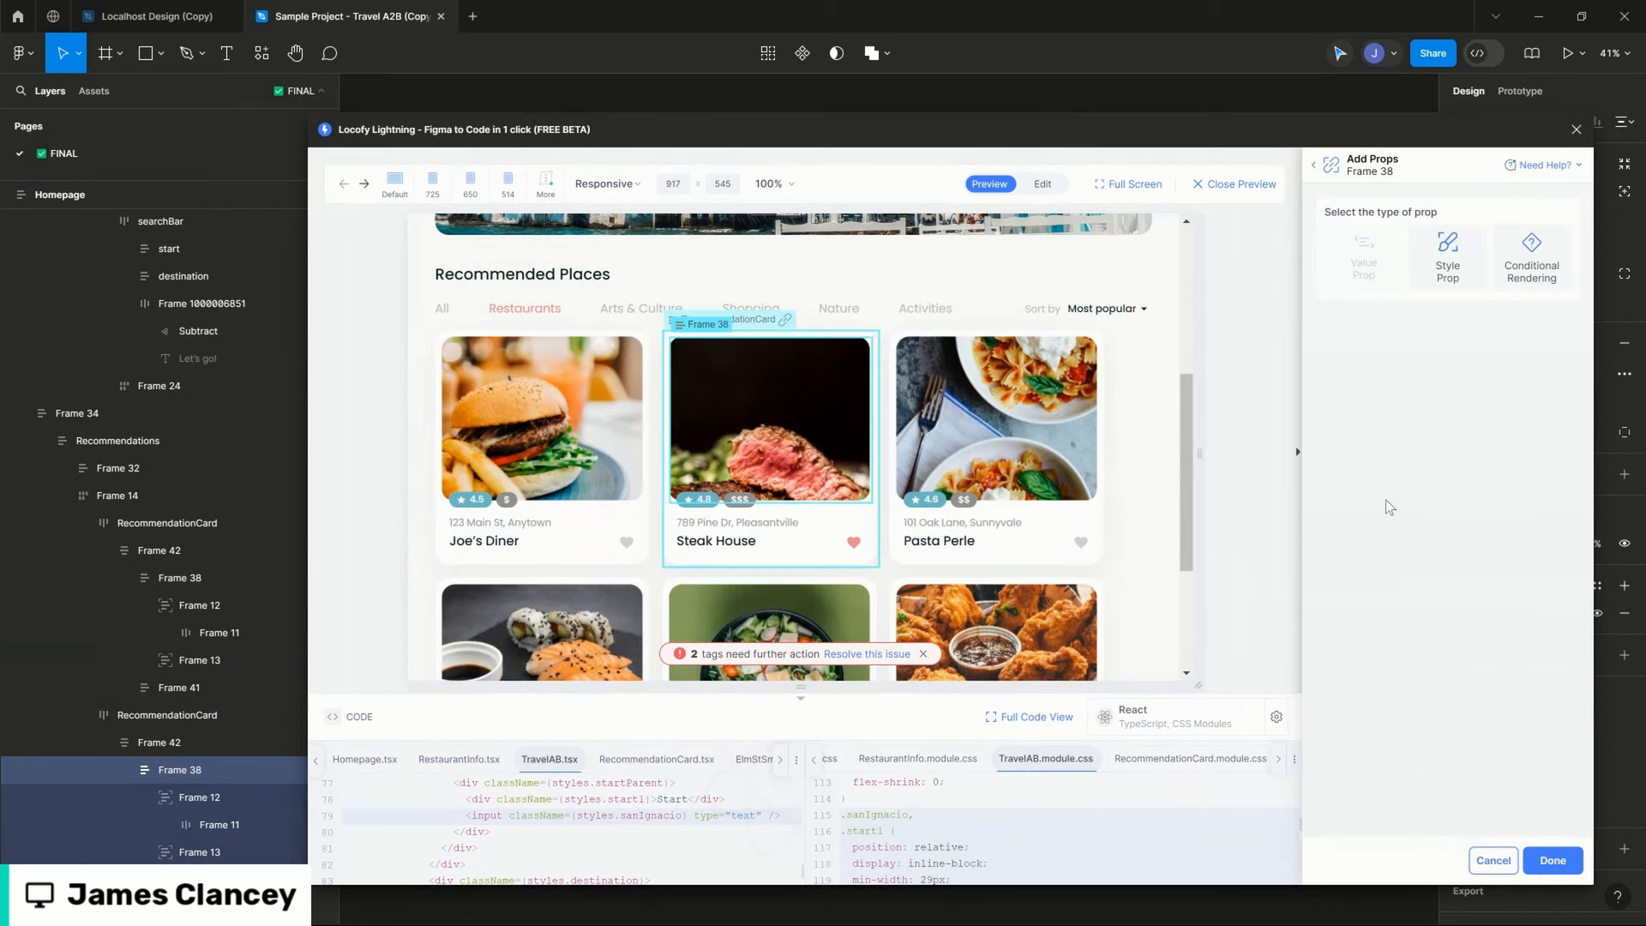
click(1312, 165)
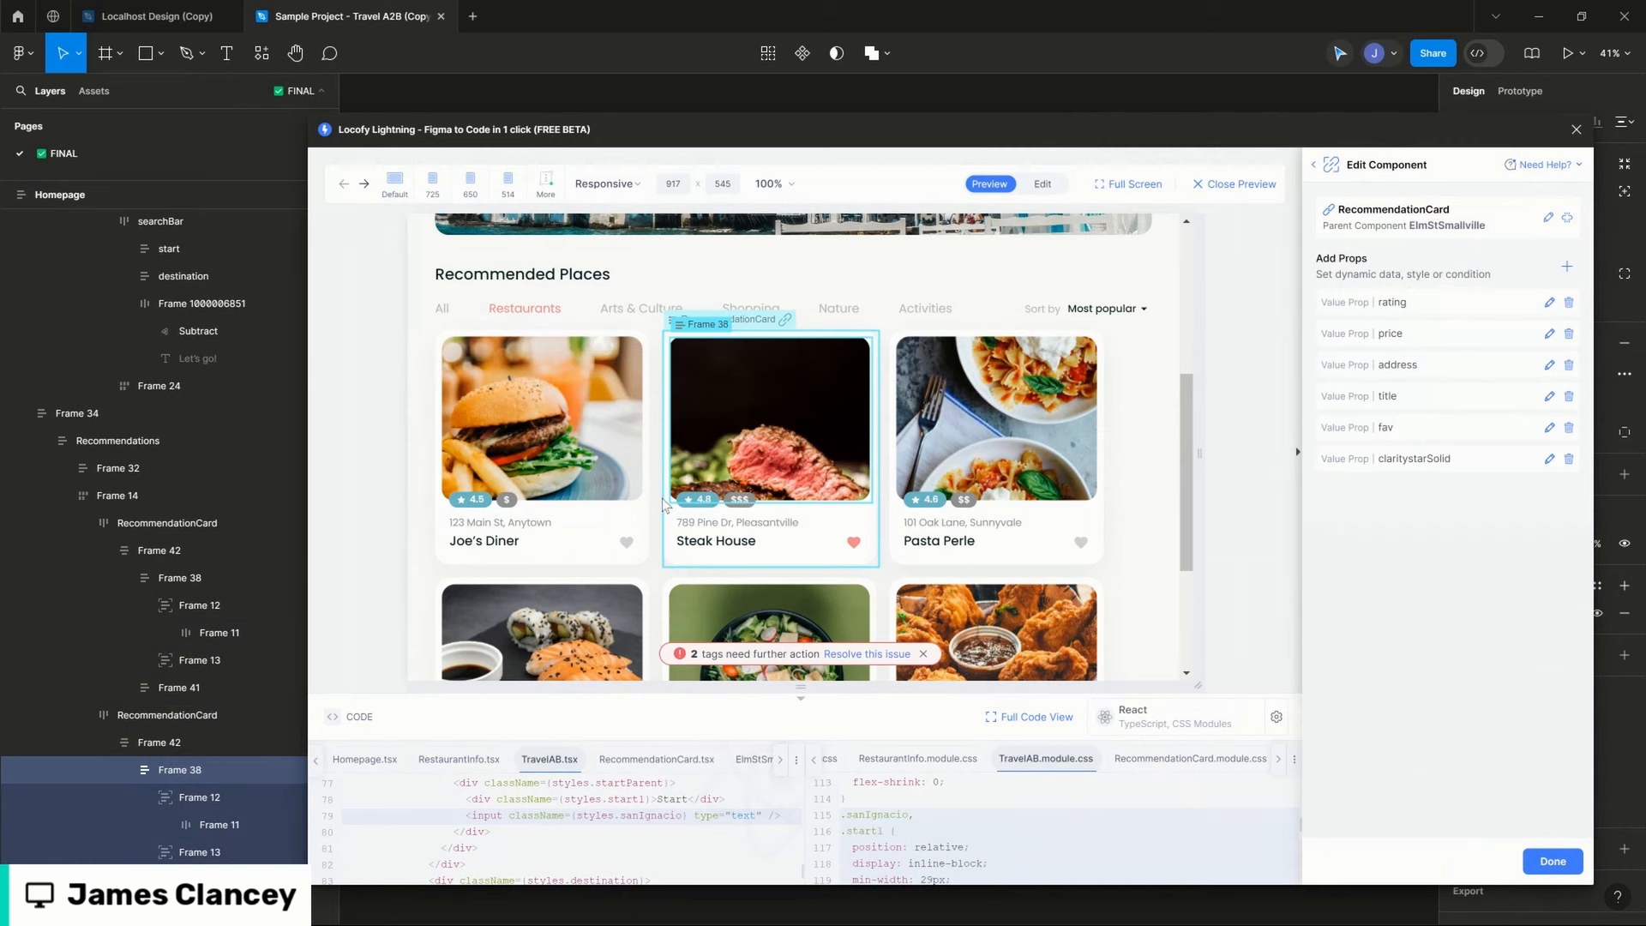
click(1536, 861)
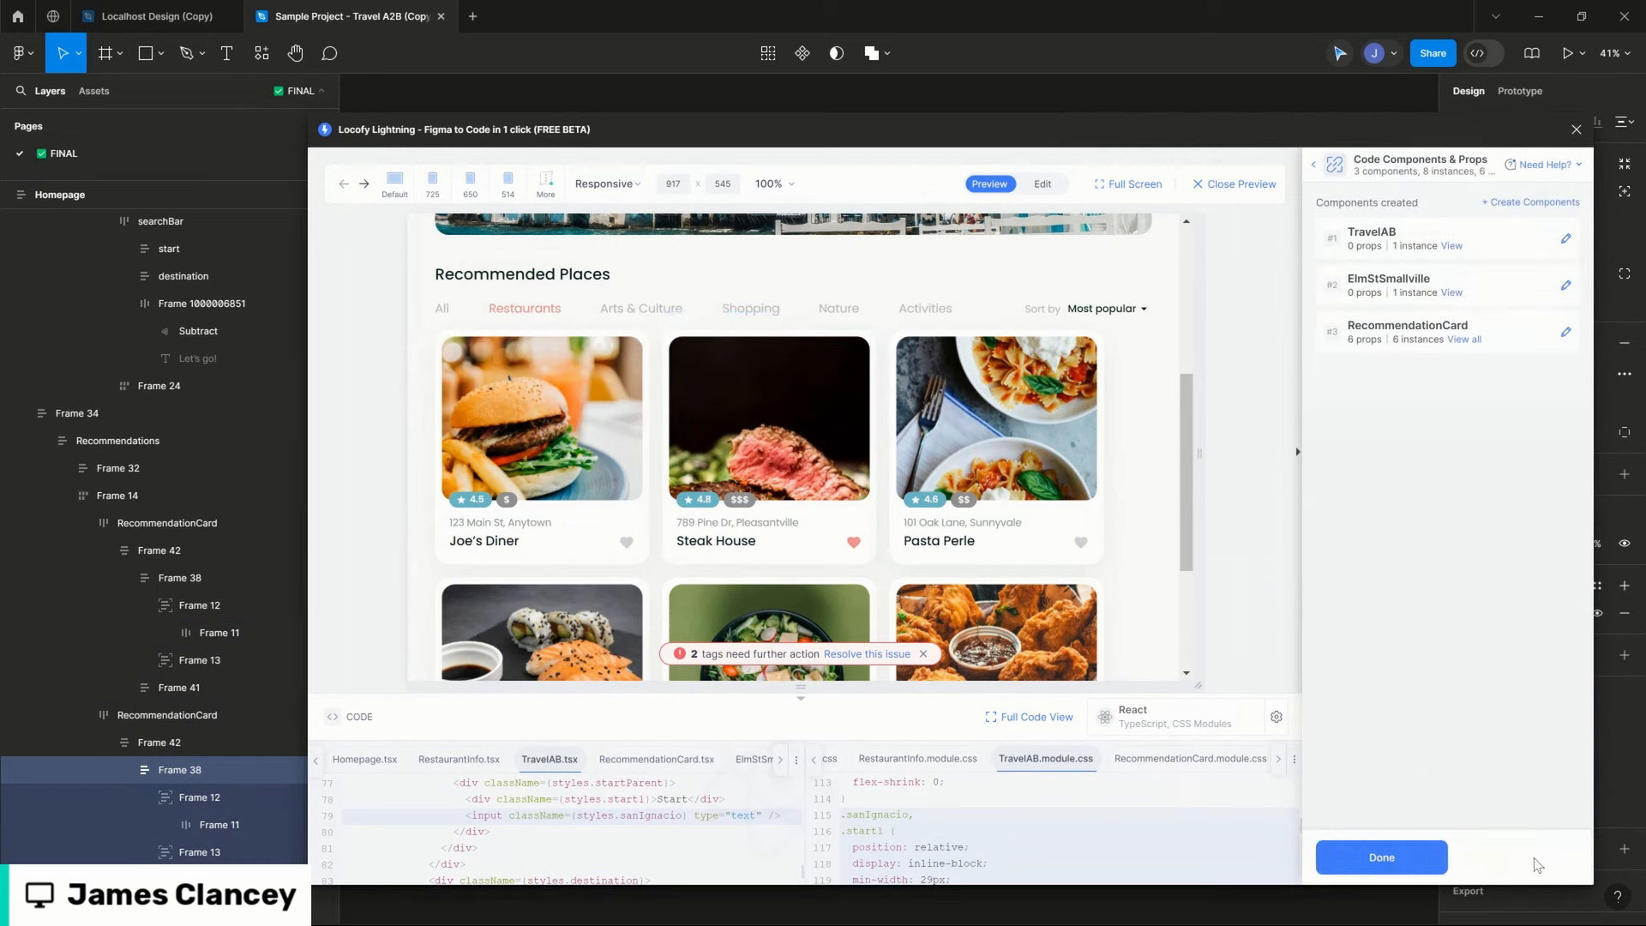
Step: Detach the ElmStSmallville component
click(1451, 292)
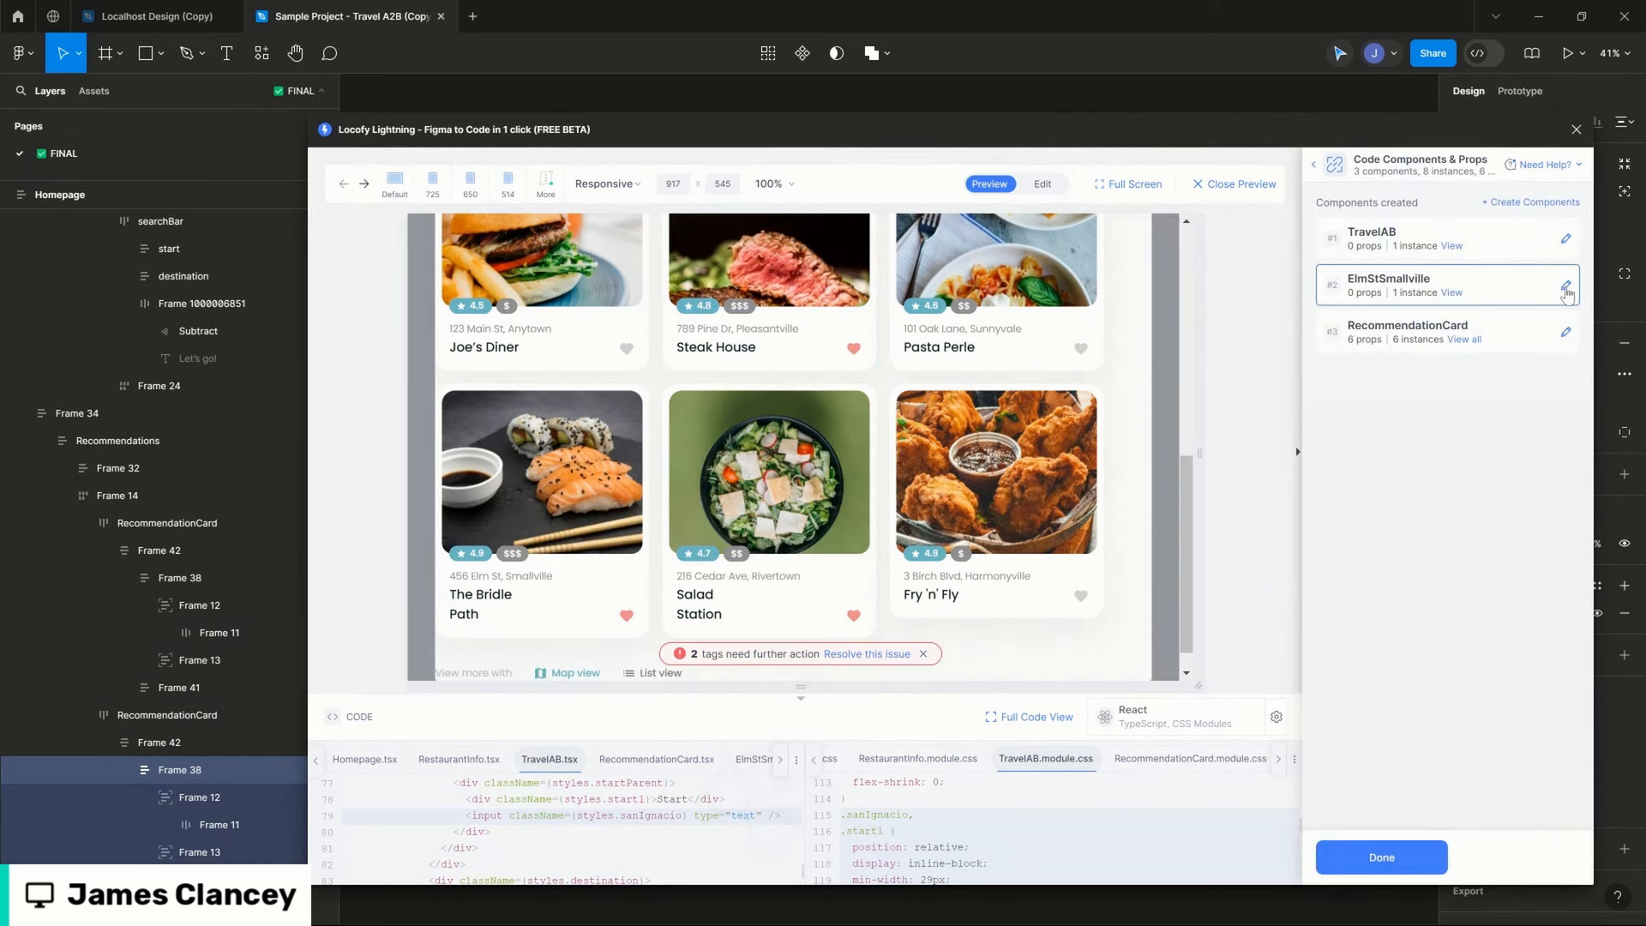
click(1565, 285)
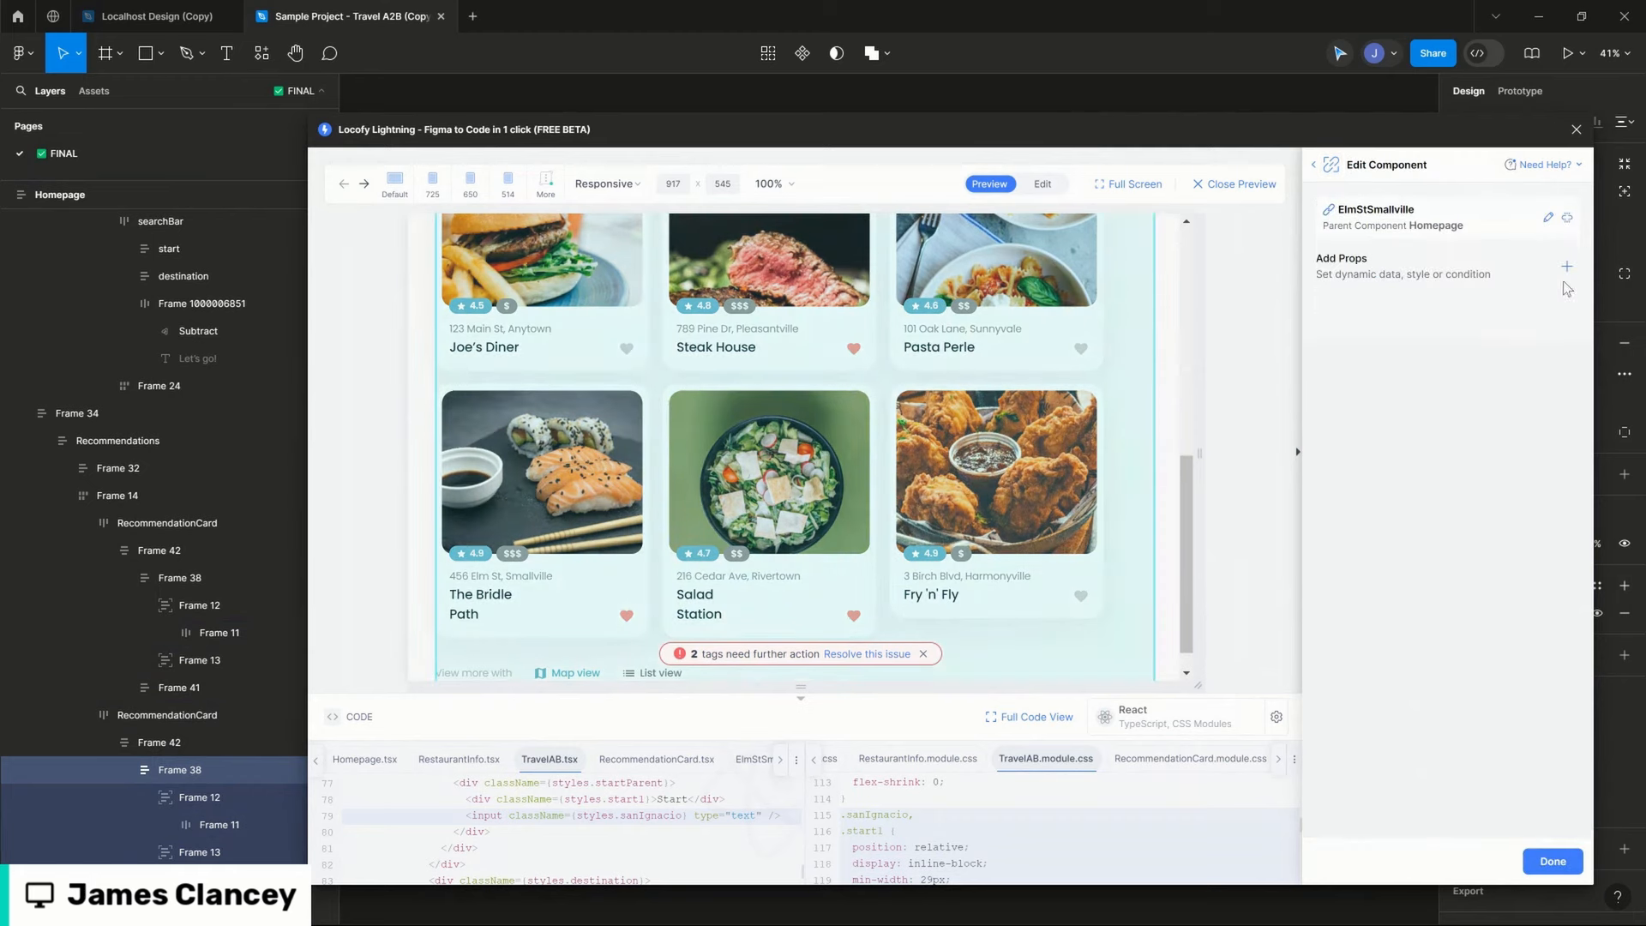
click(1568, 220)
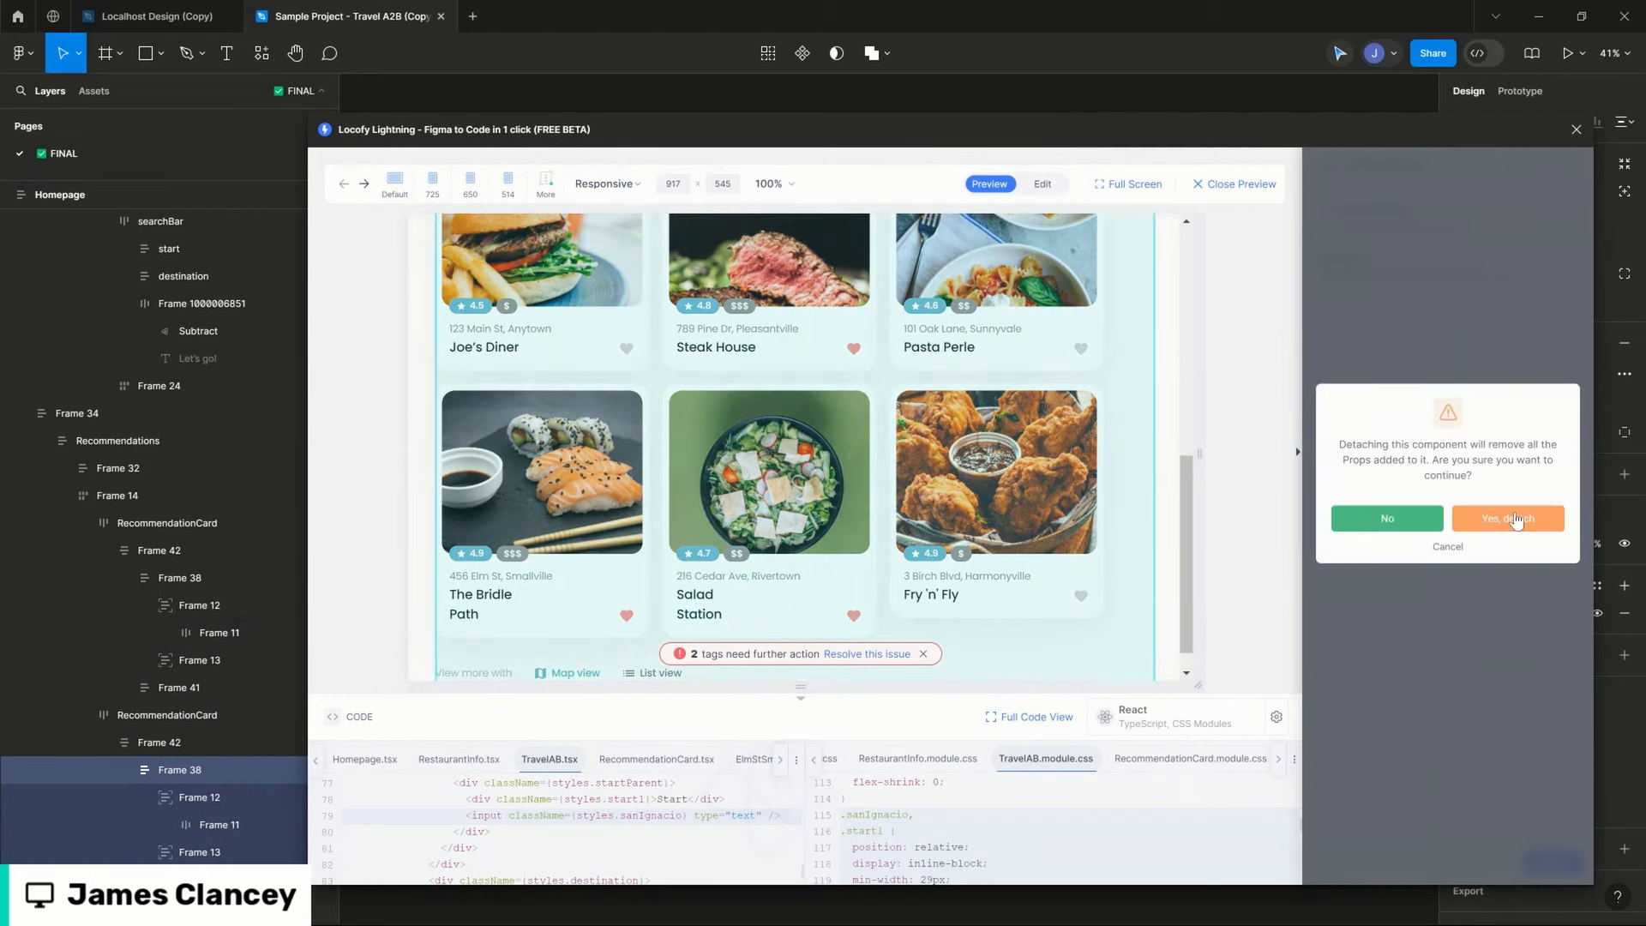
click(1516, 521)
Step: Detach the TravelAB component and finish the review of code components and props
click(1455, 245)
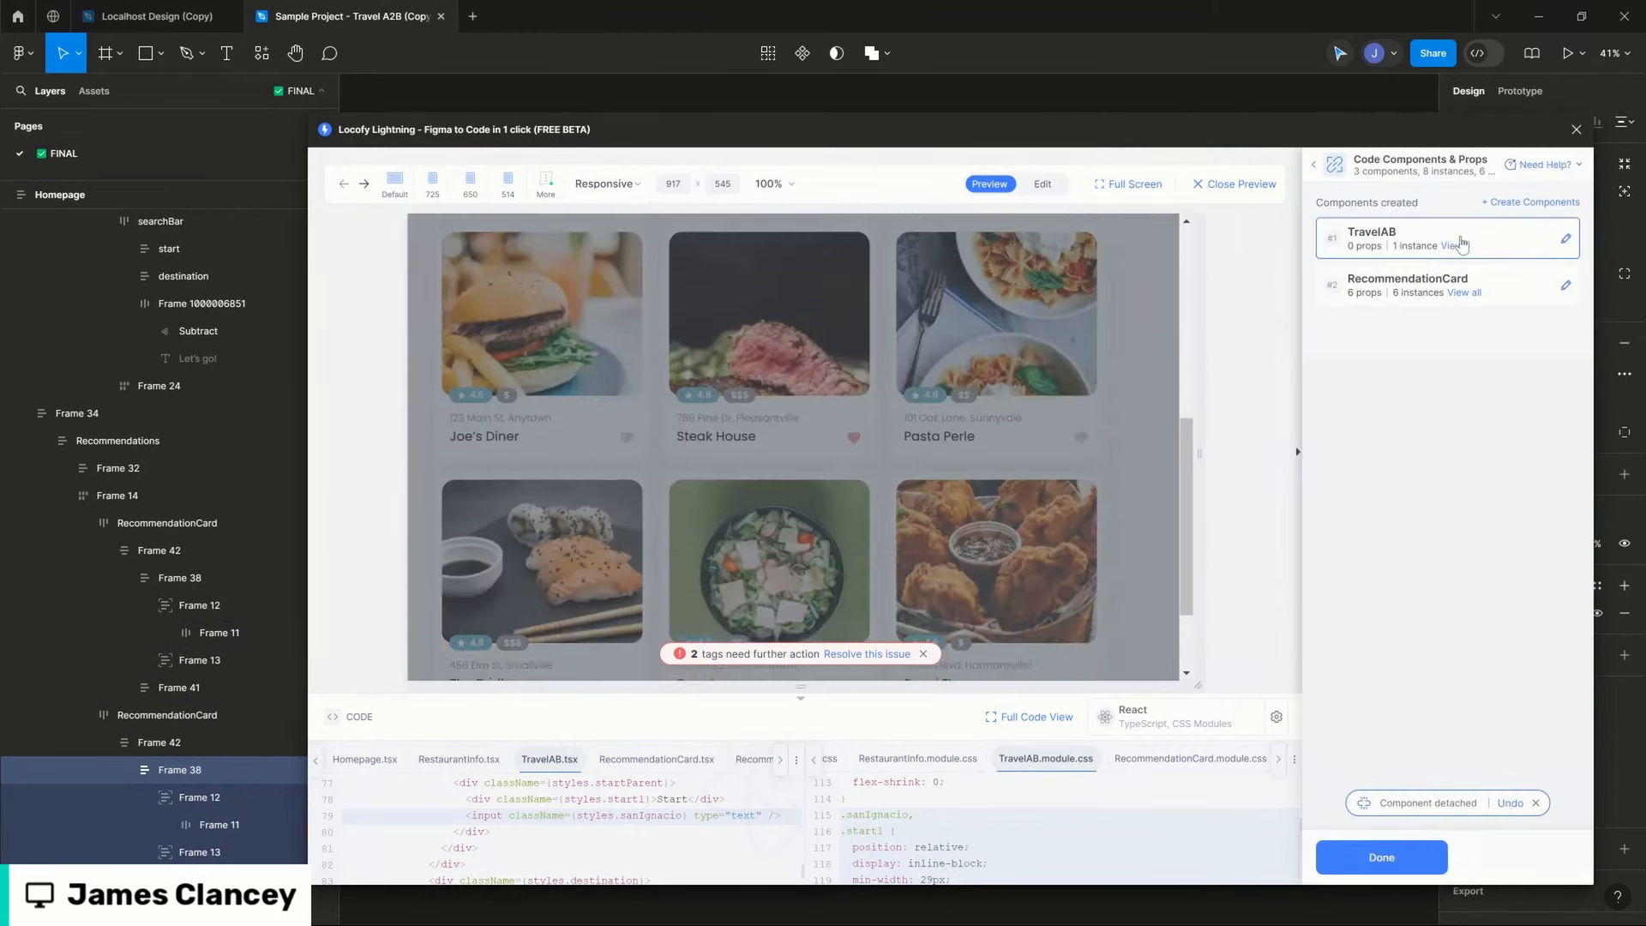
click(1567, 243)
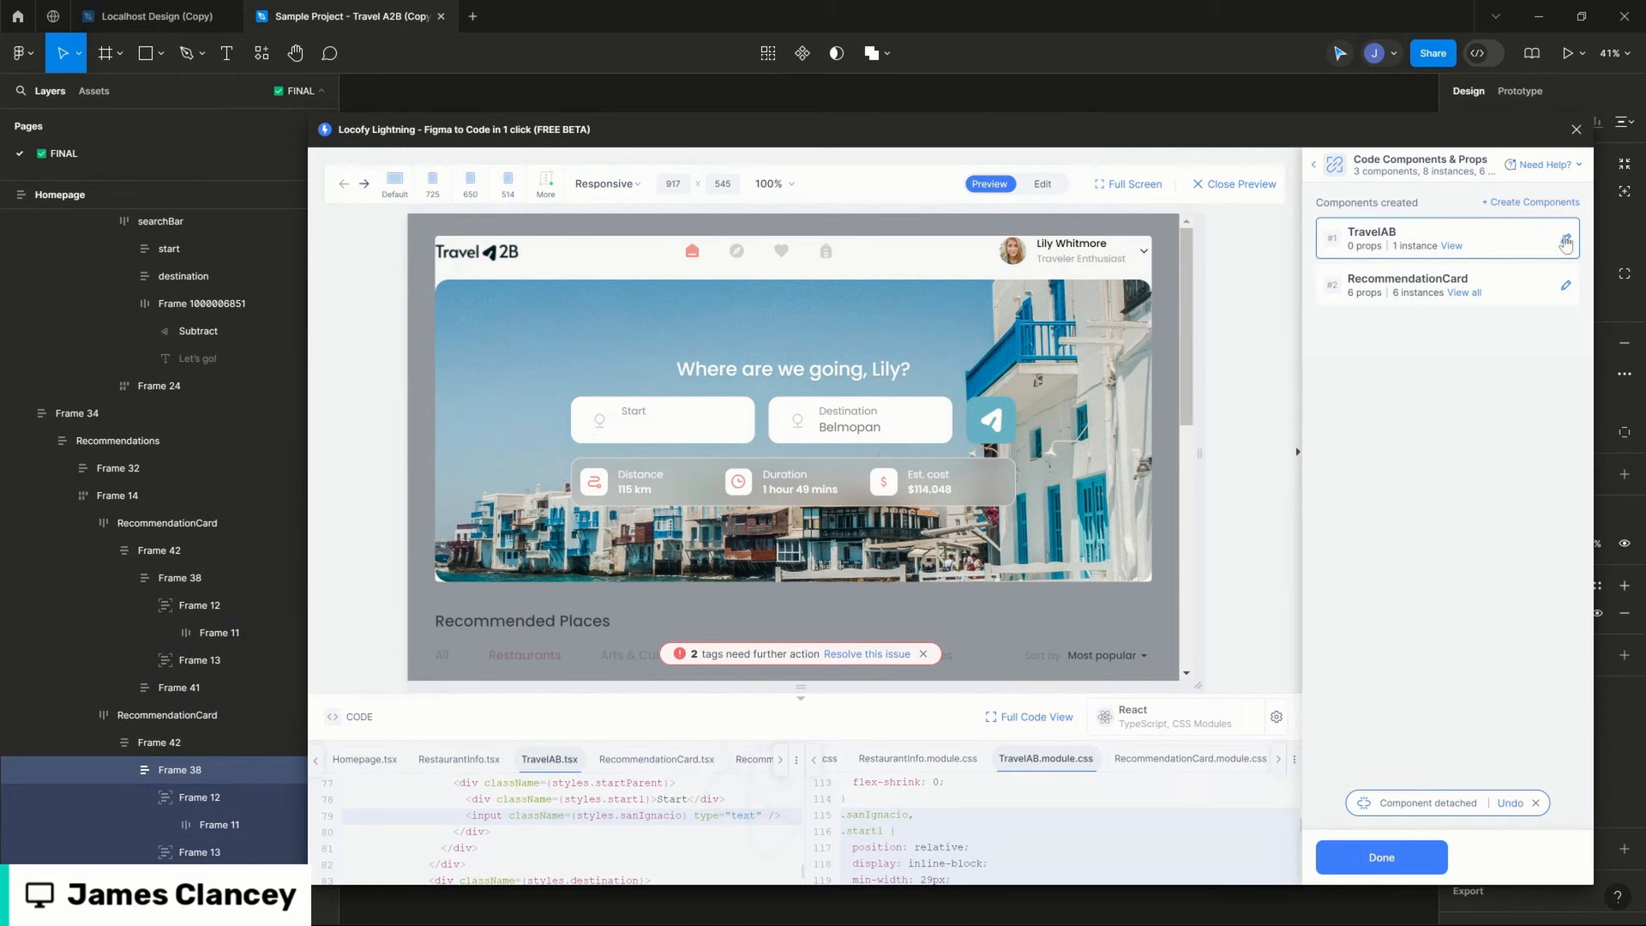
click(1565, 227)
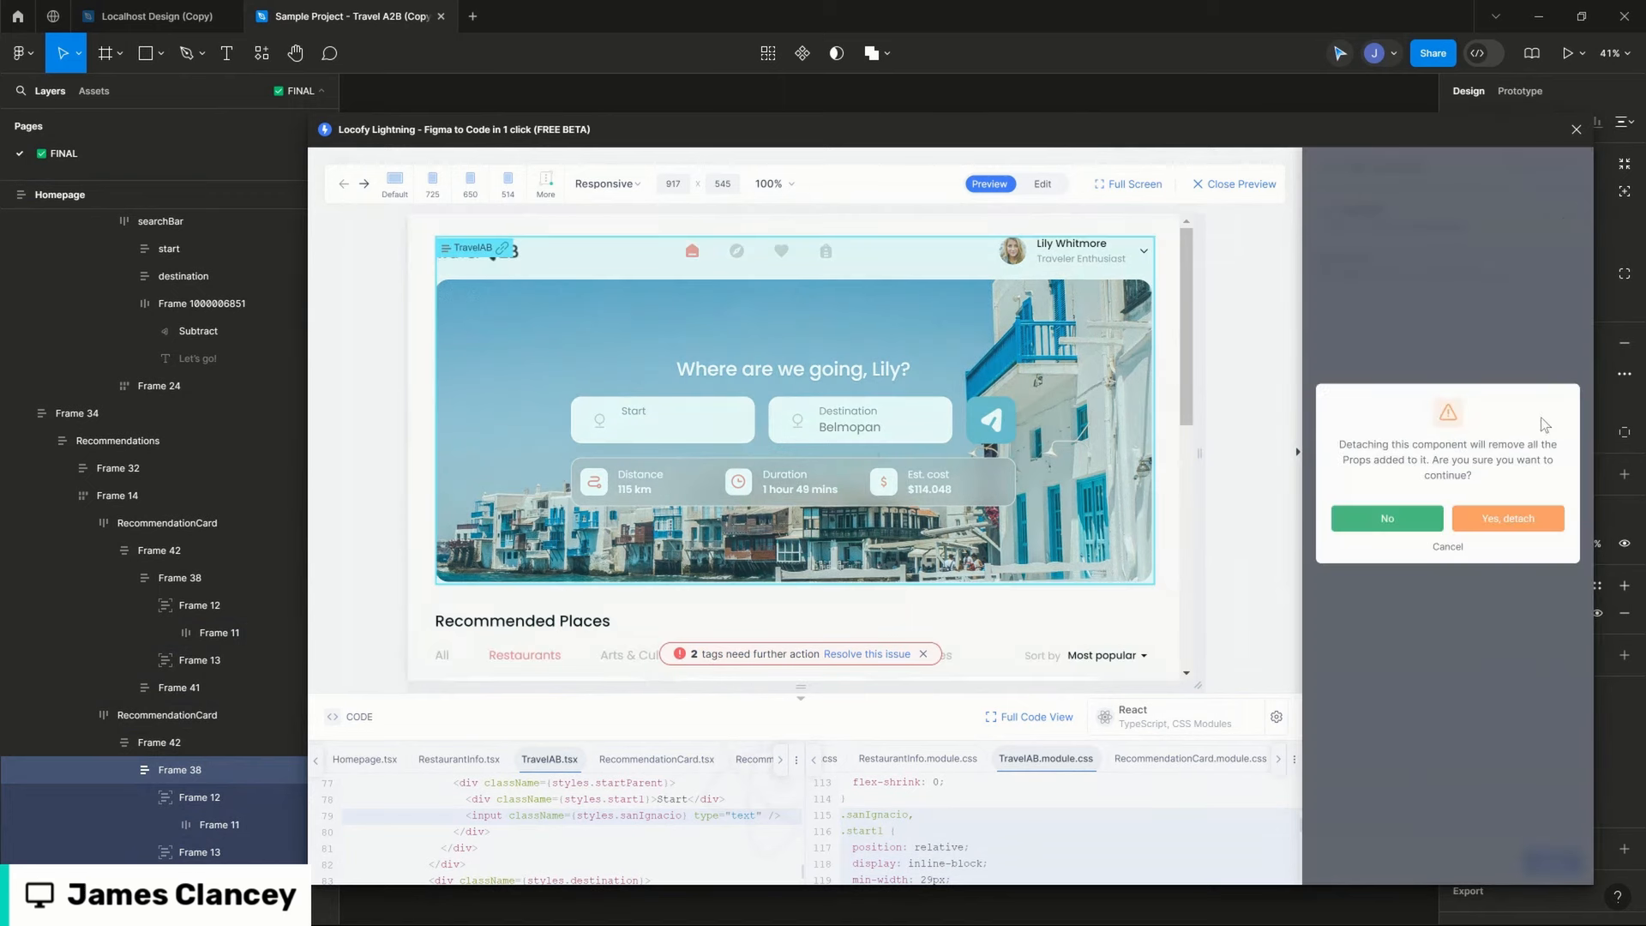
click(1533, 524)
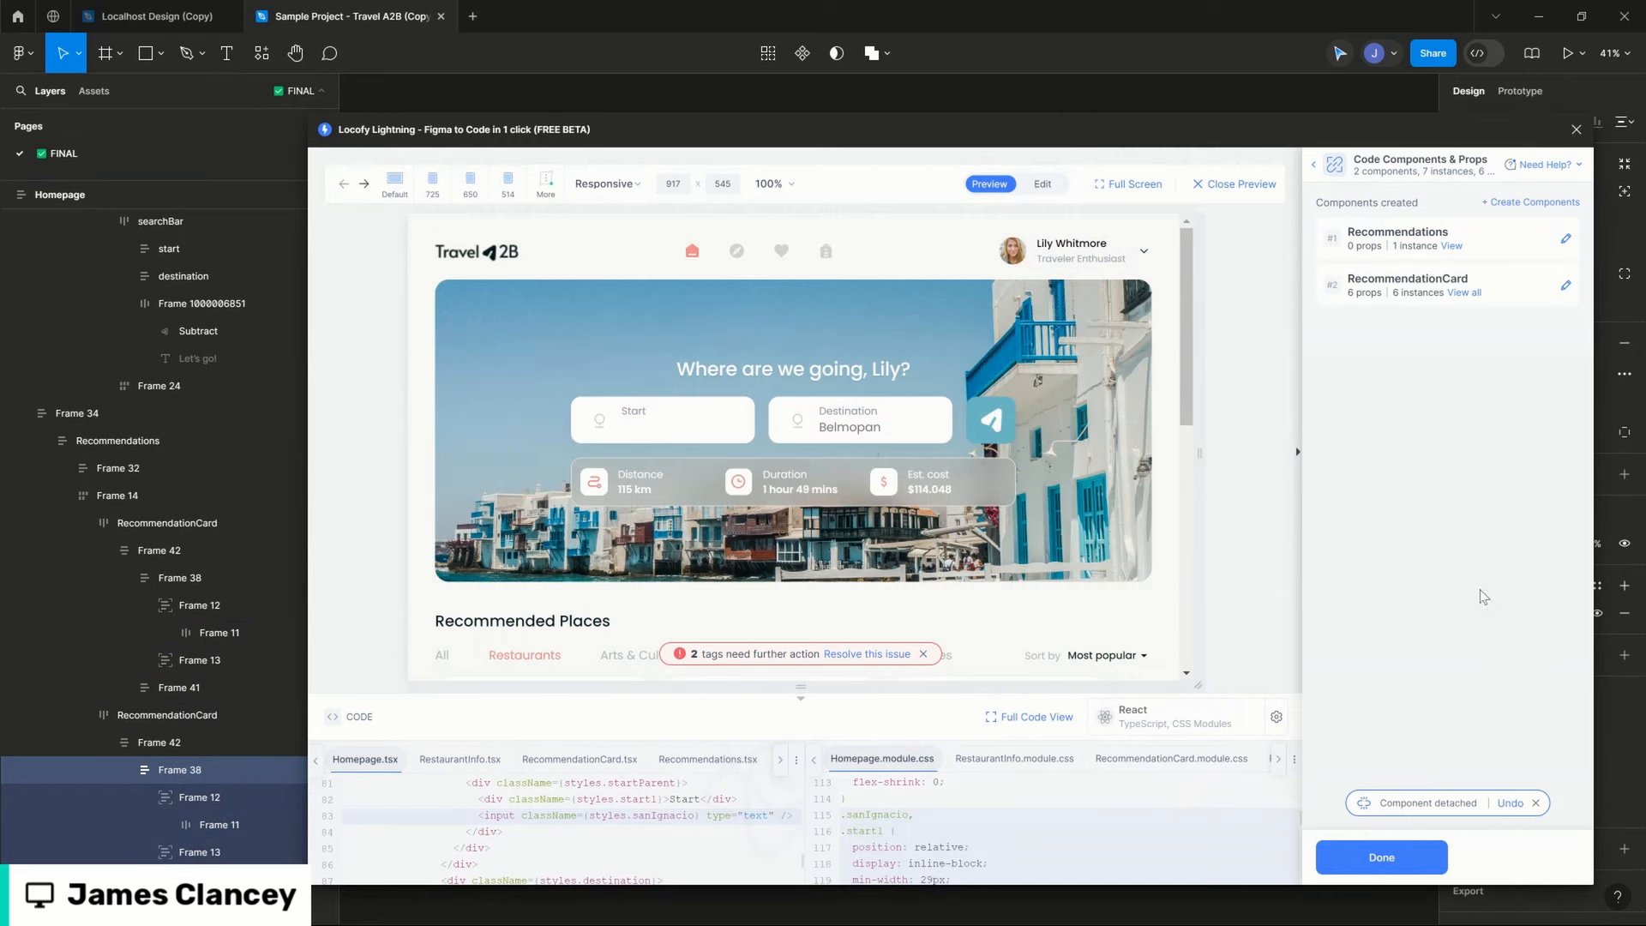
click(1381, 857)
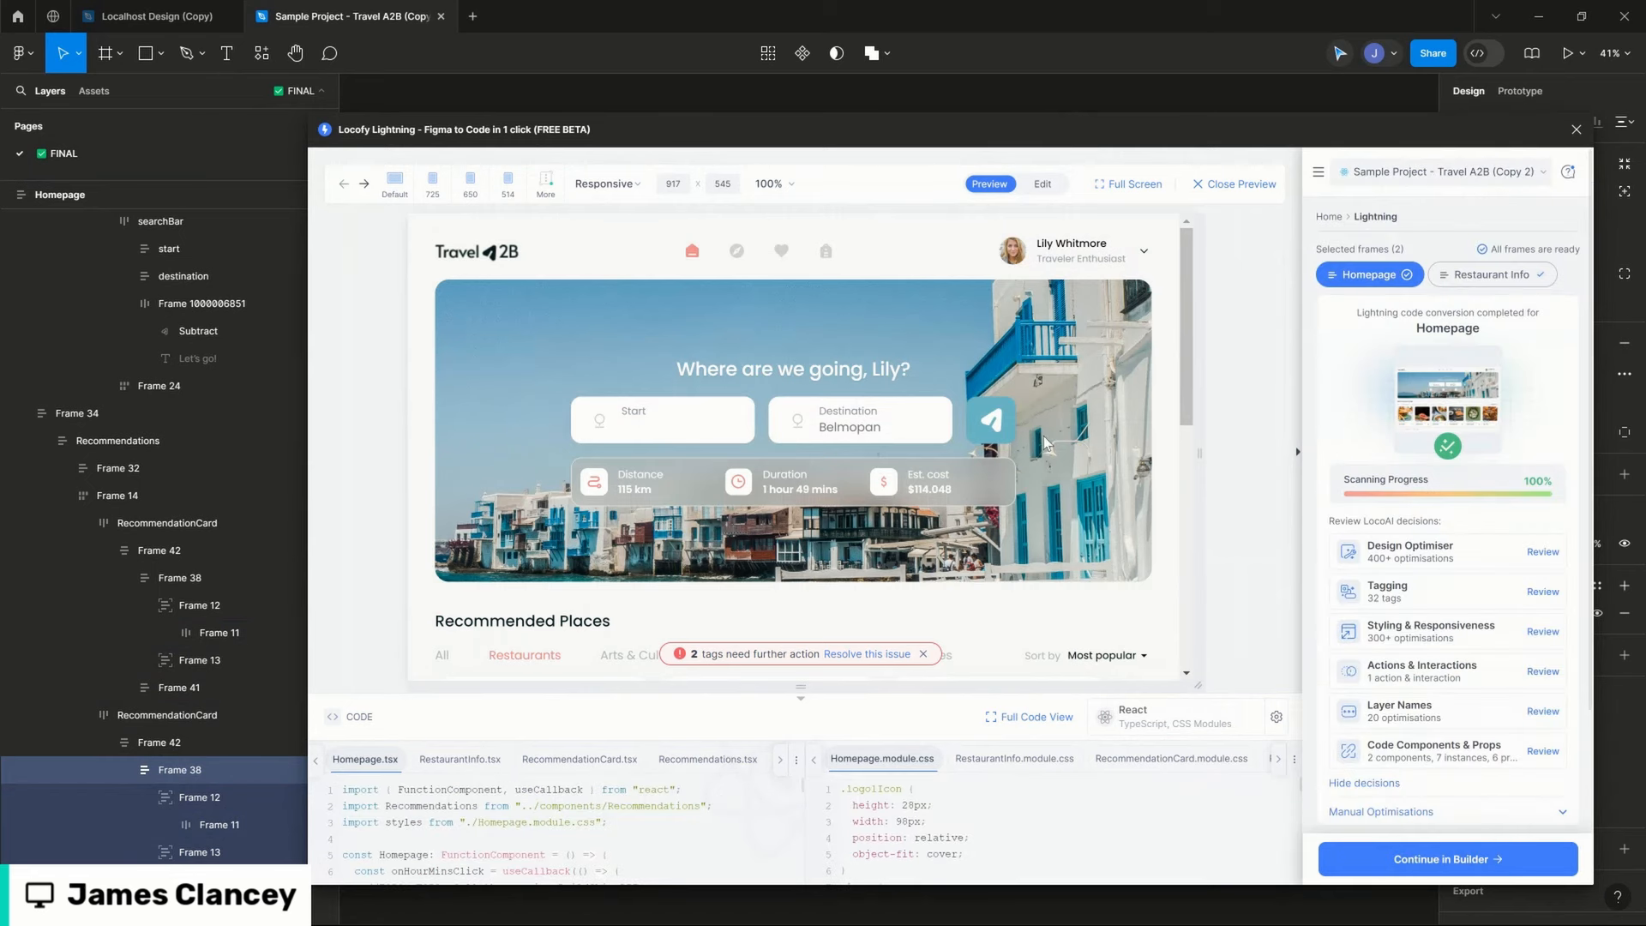
Step: Create a component named SearchRestults from Frame 24, the distance, duration and cost bar on the Homepage
click(871, 423)
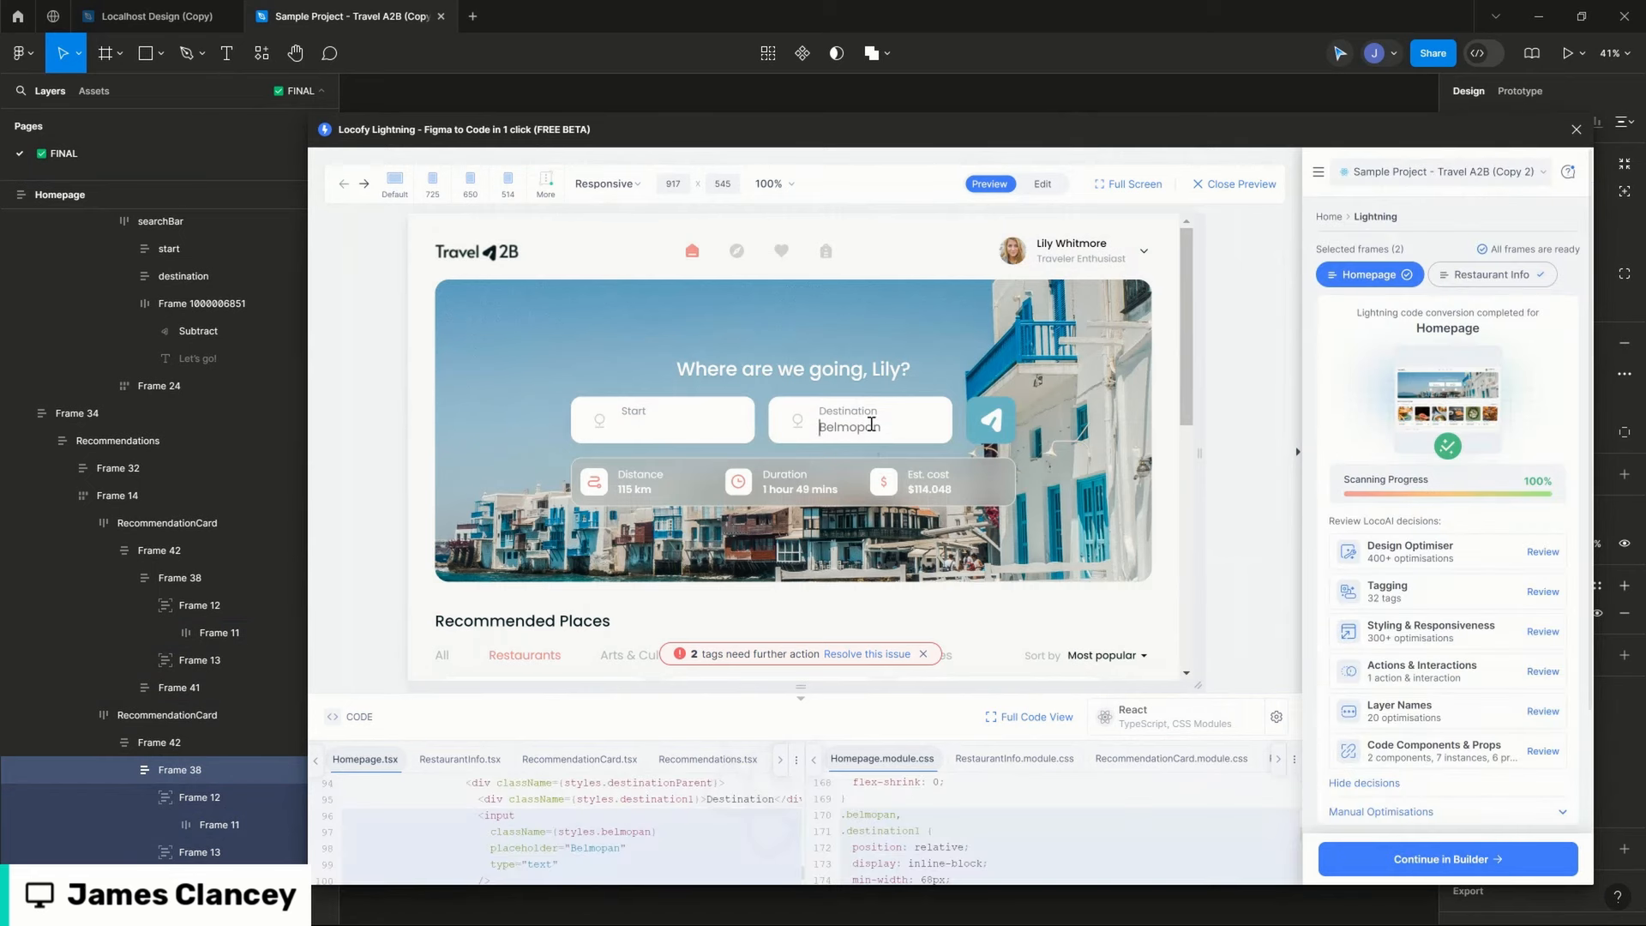
click(660, 422)
click(615, 477)
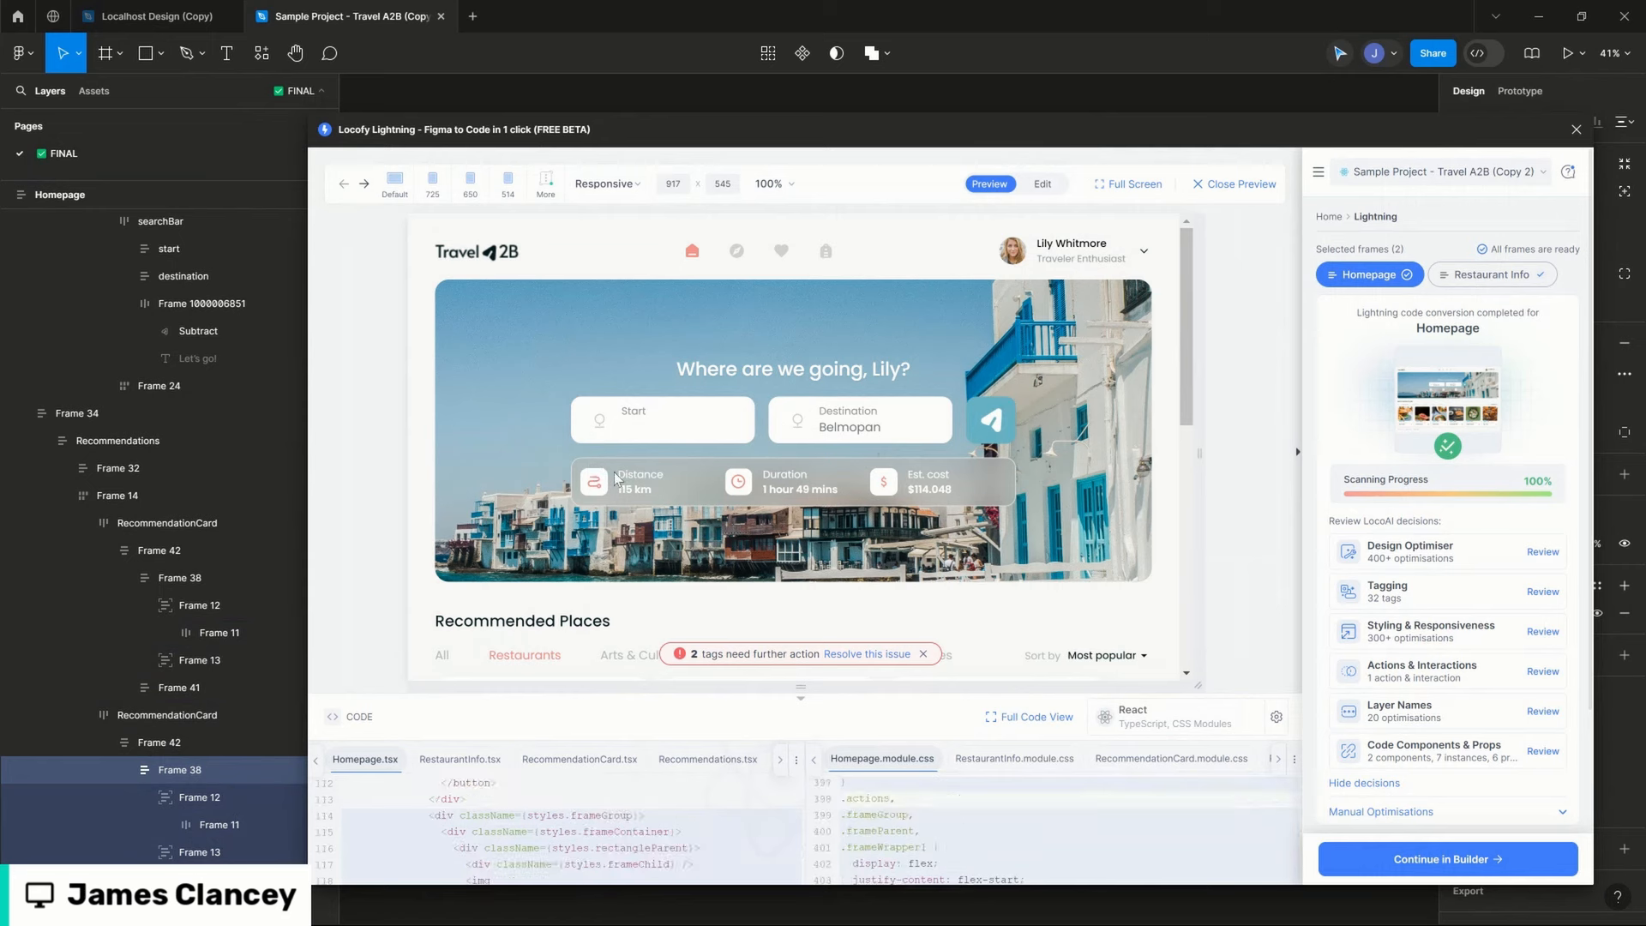
click(1043, 184)
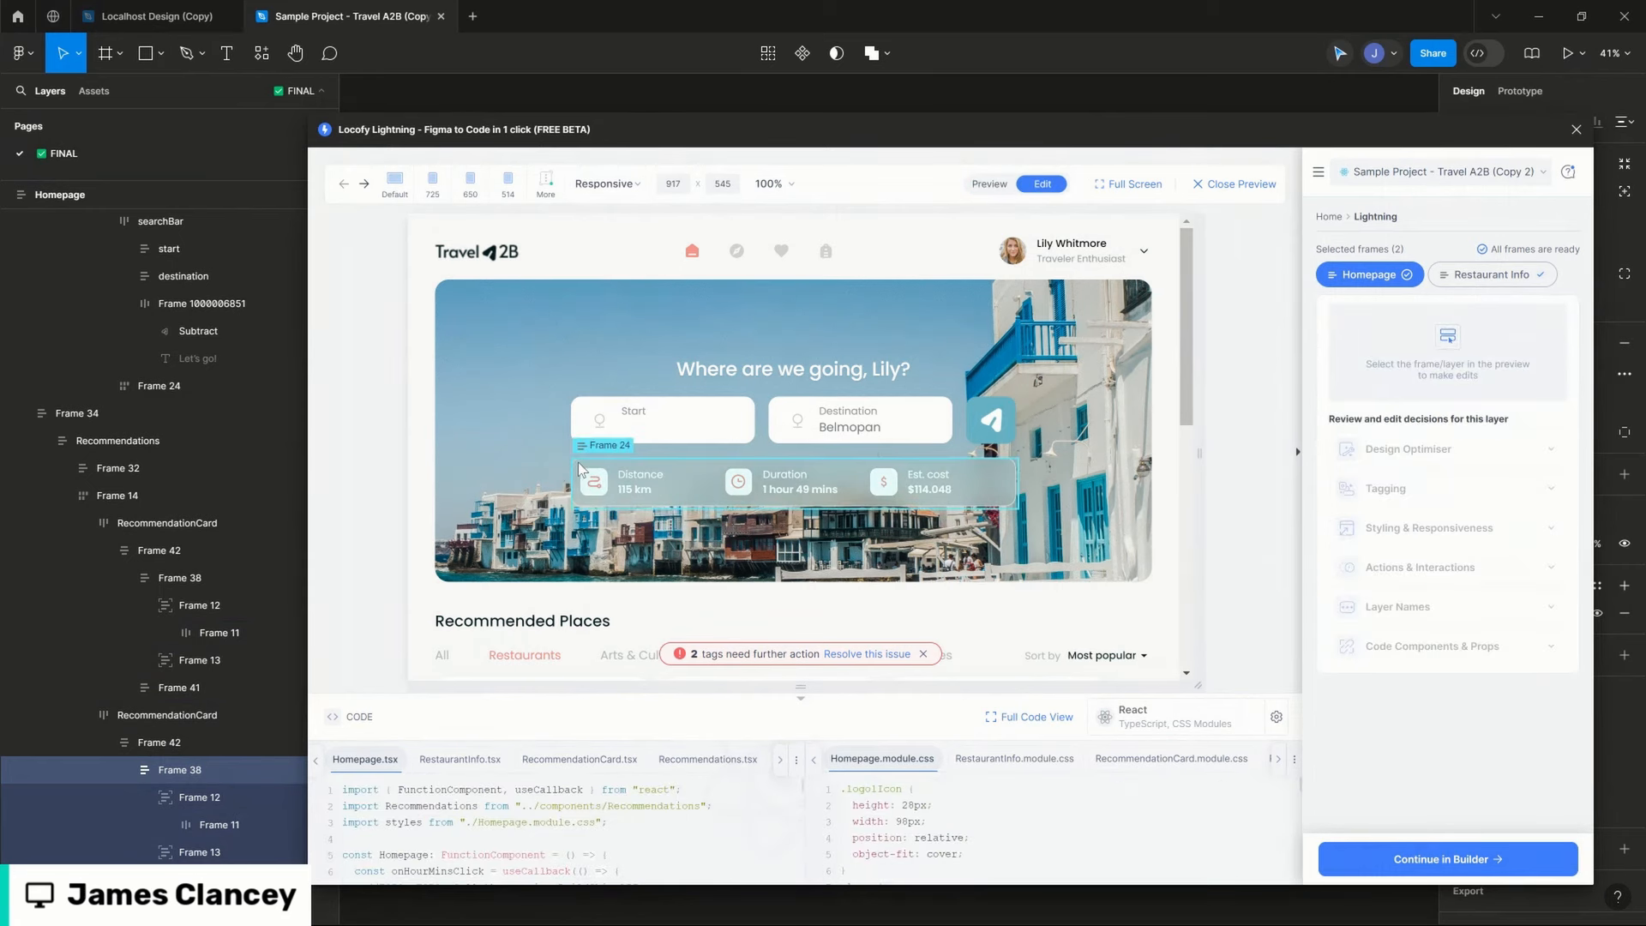
click(580, 469)
click(641, 520)
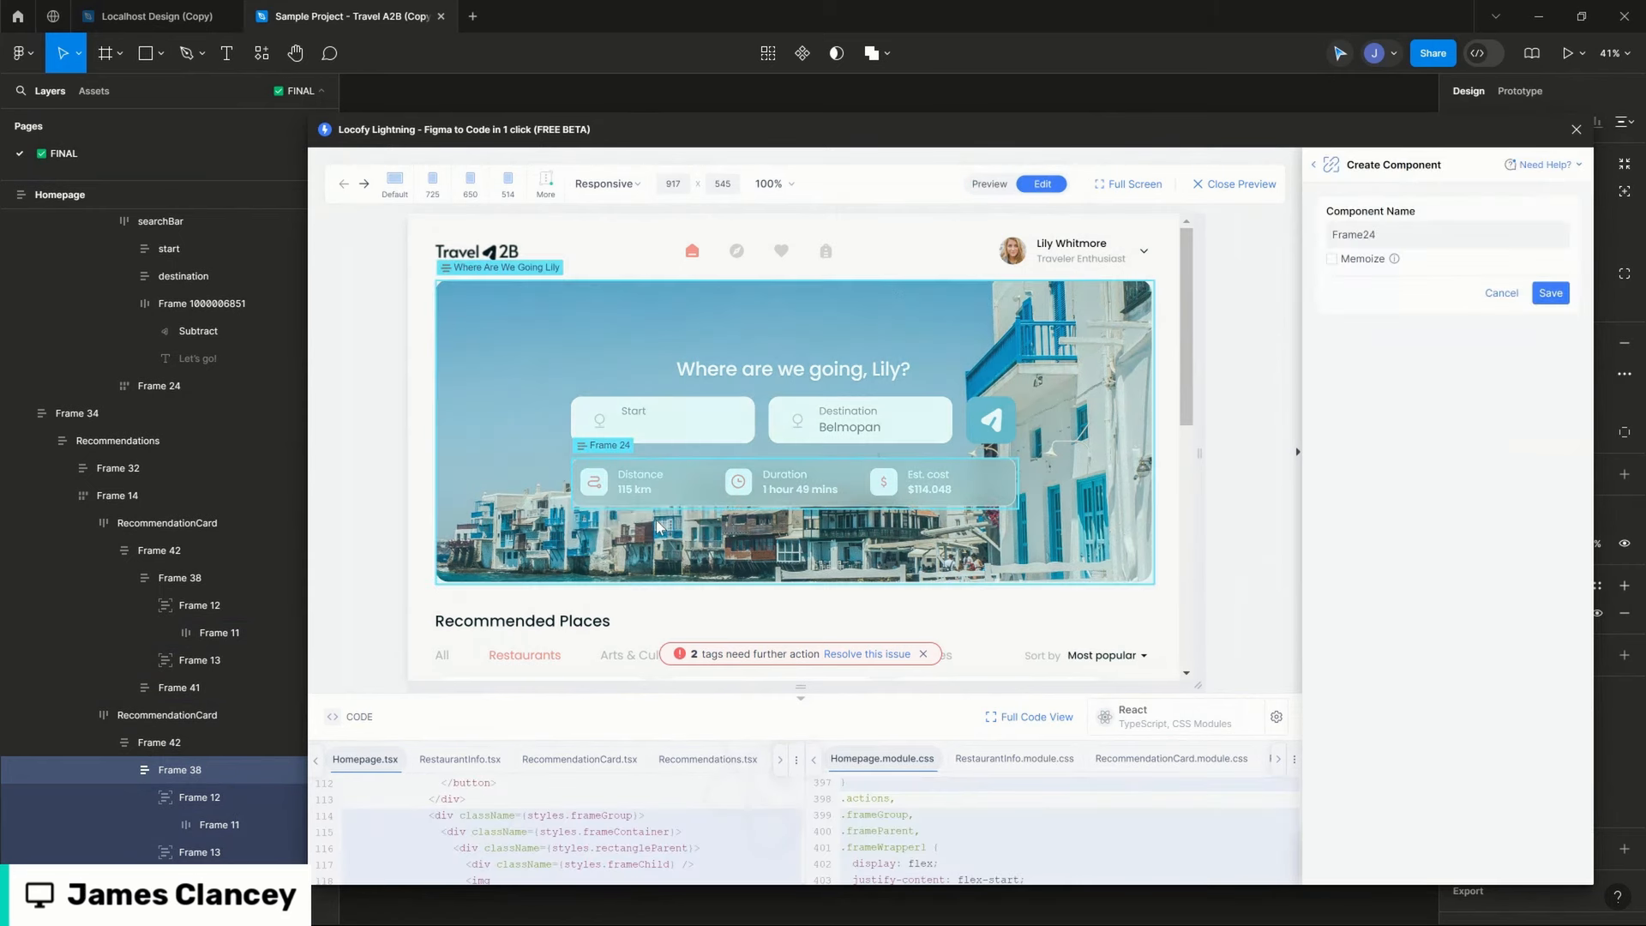
triple_click(1392, 237)
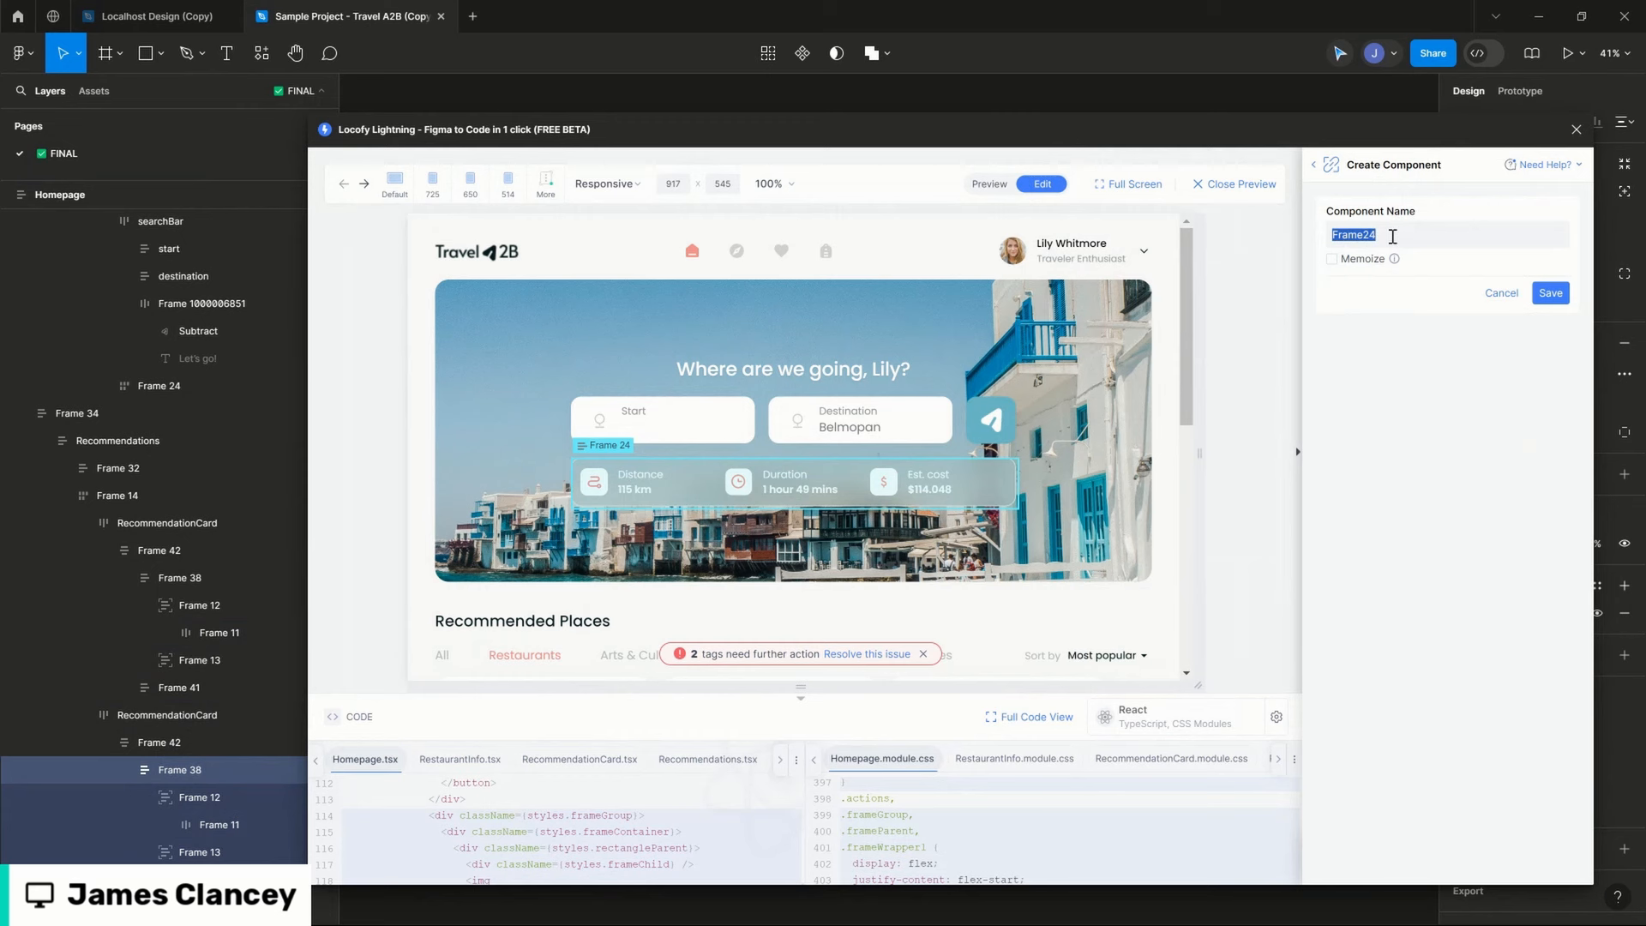
text(SearchRestults)
click(1551, 293)
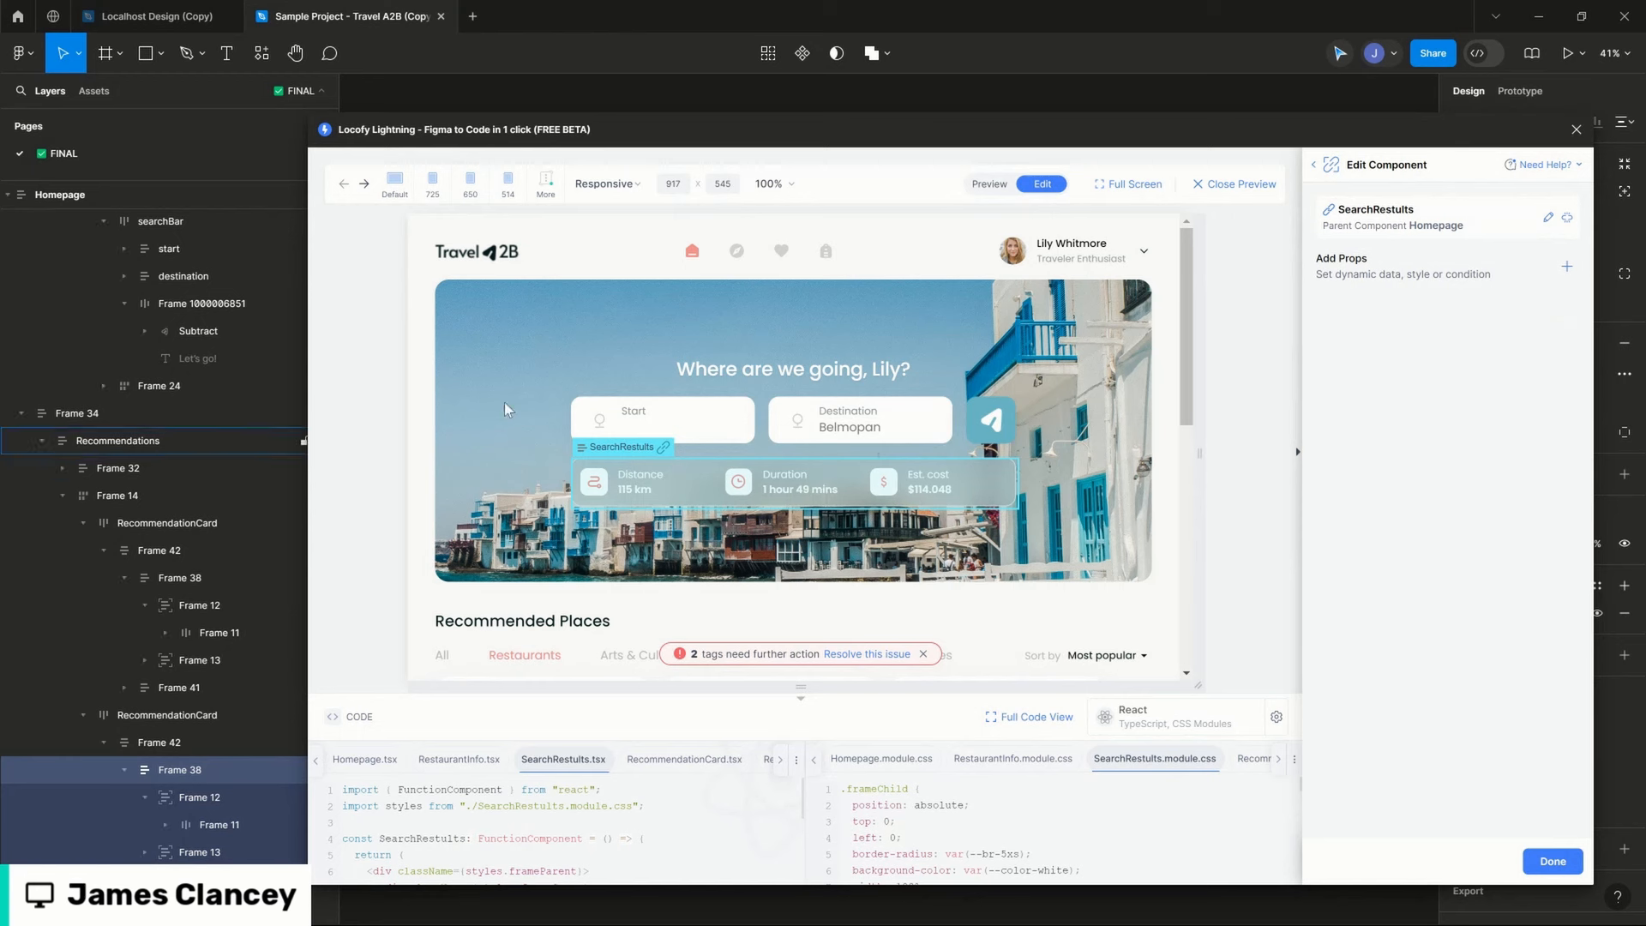
Step: Add a value prop named distance to the SearchRestults component for the 115 km text layer
click(638, 422)
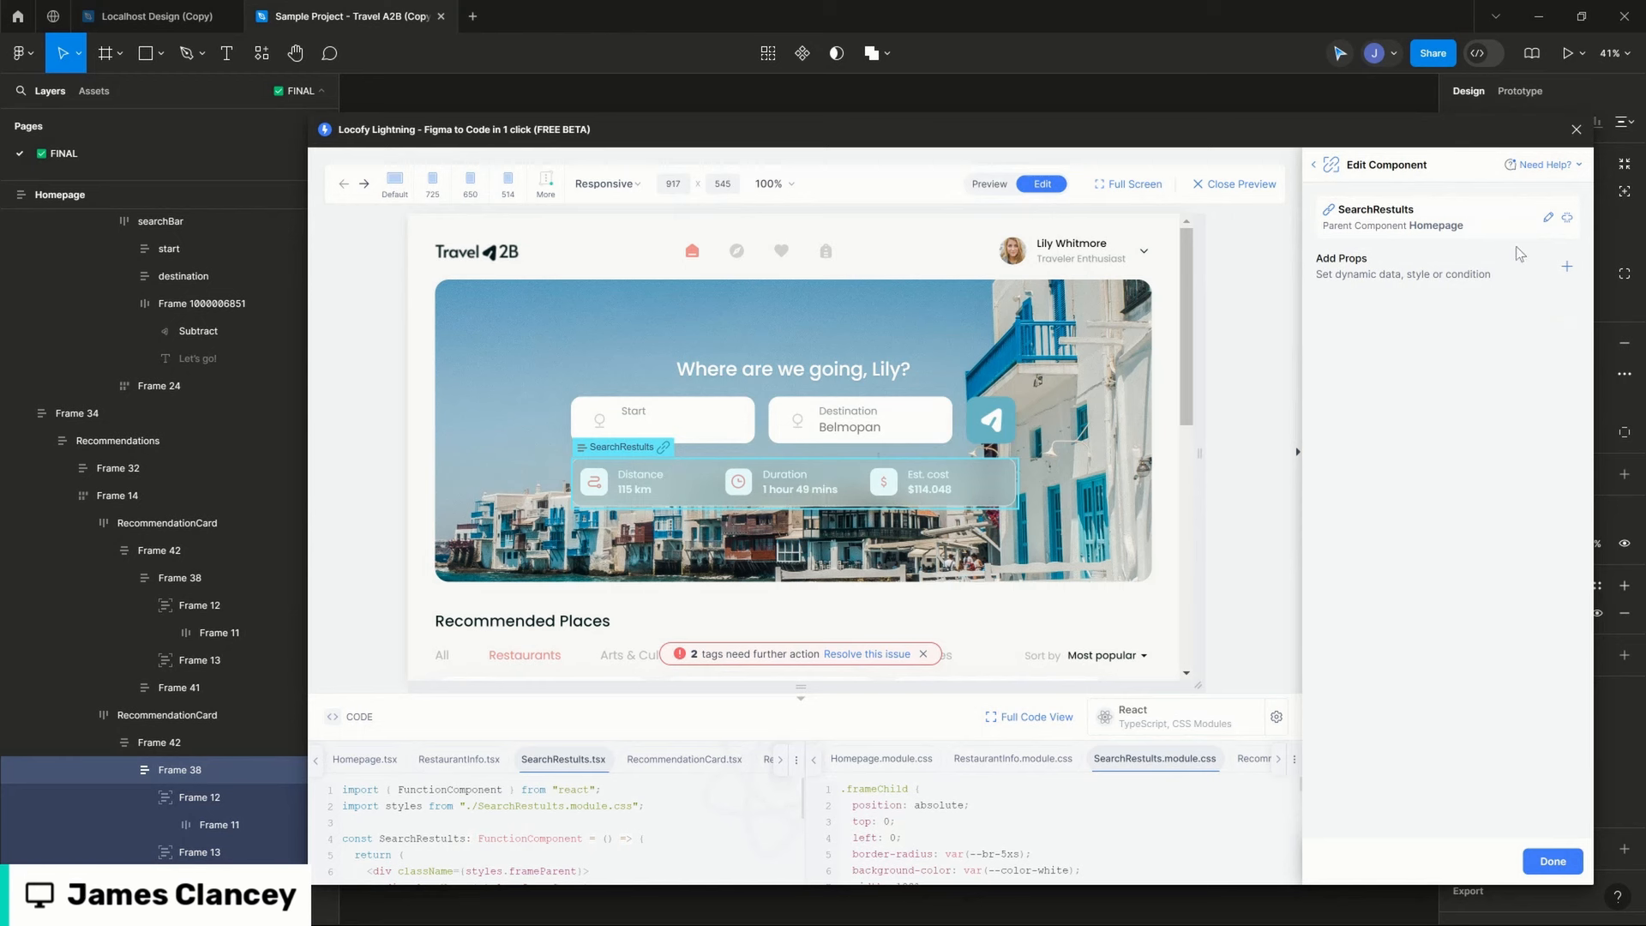
click(1567, 266)
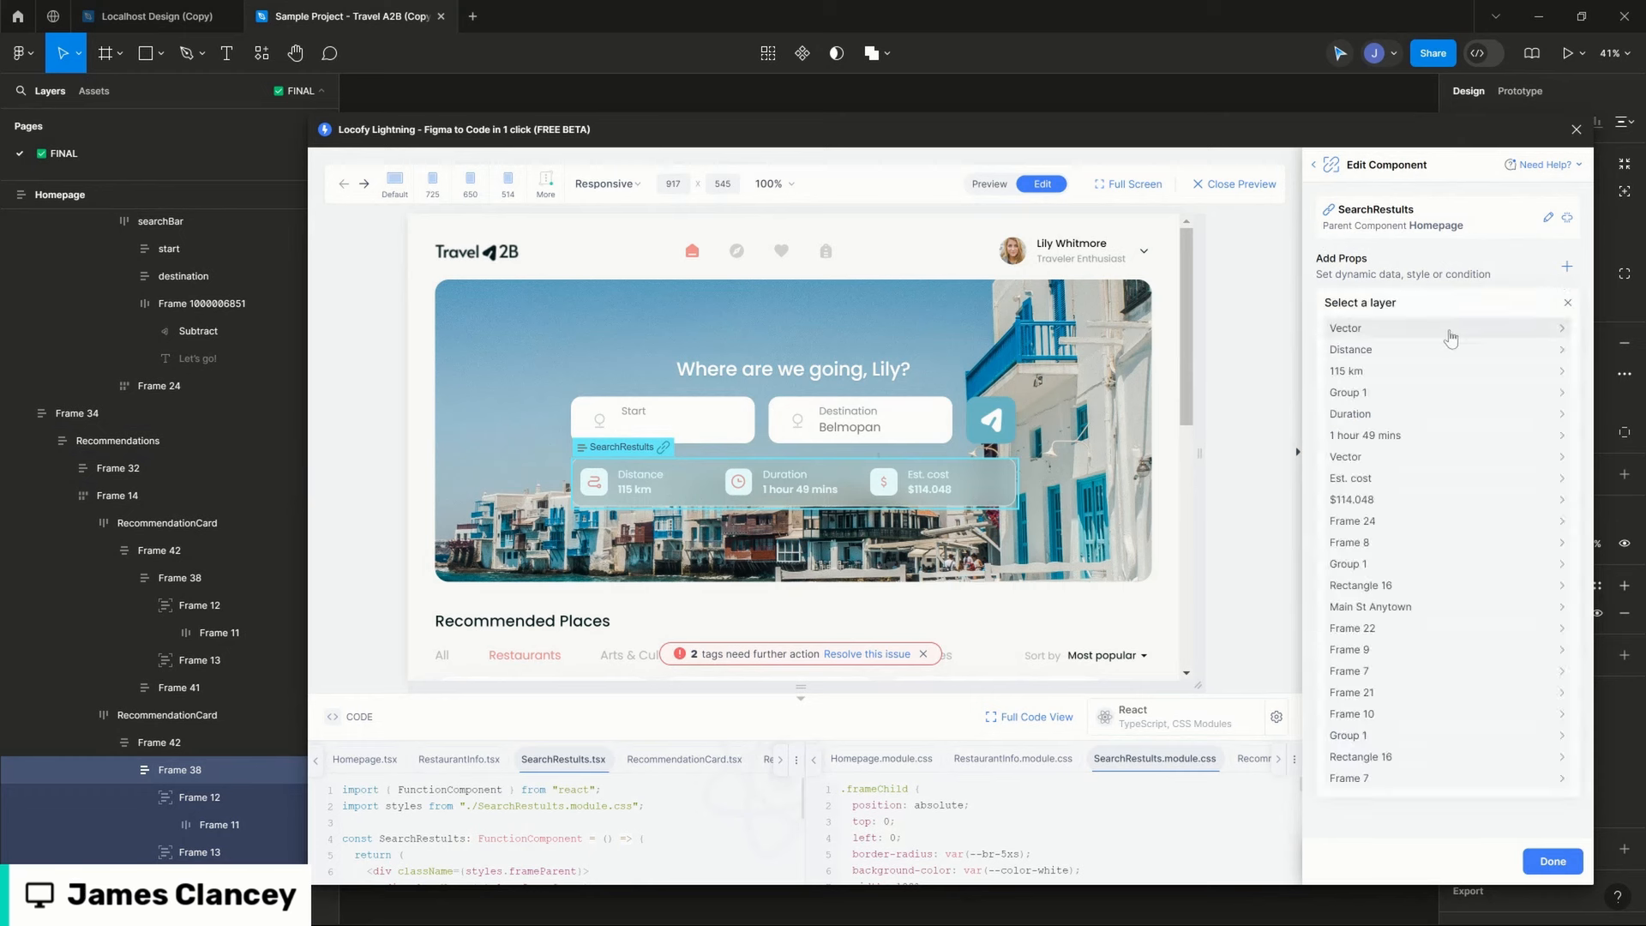
click(1380, 370)
click(1379, 259)
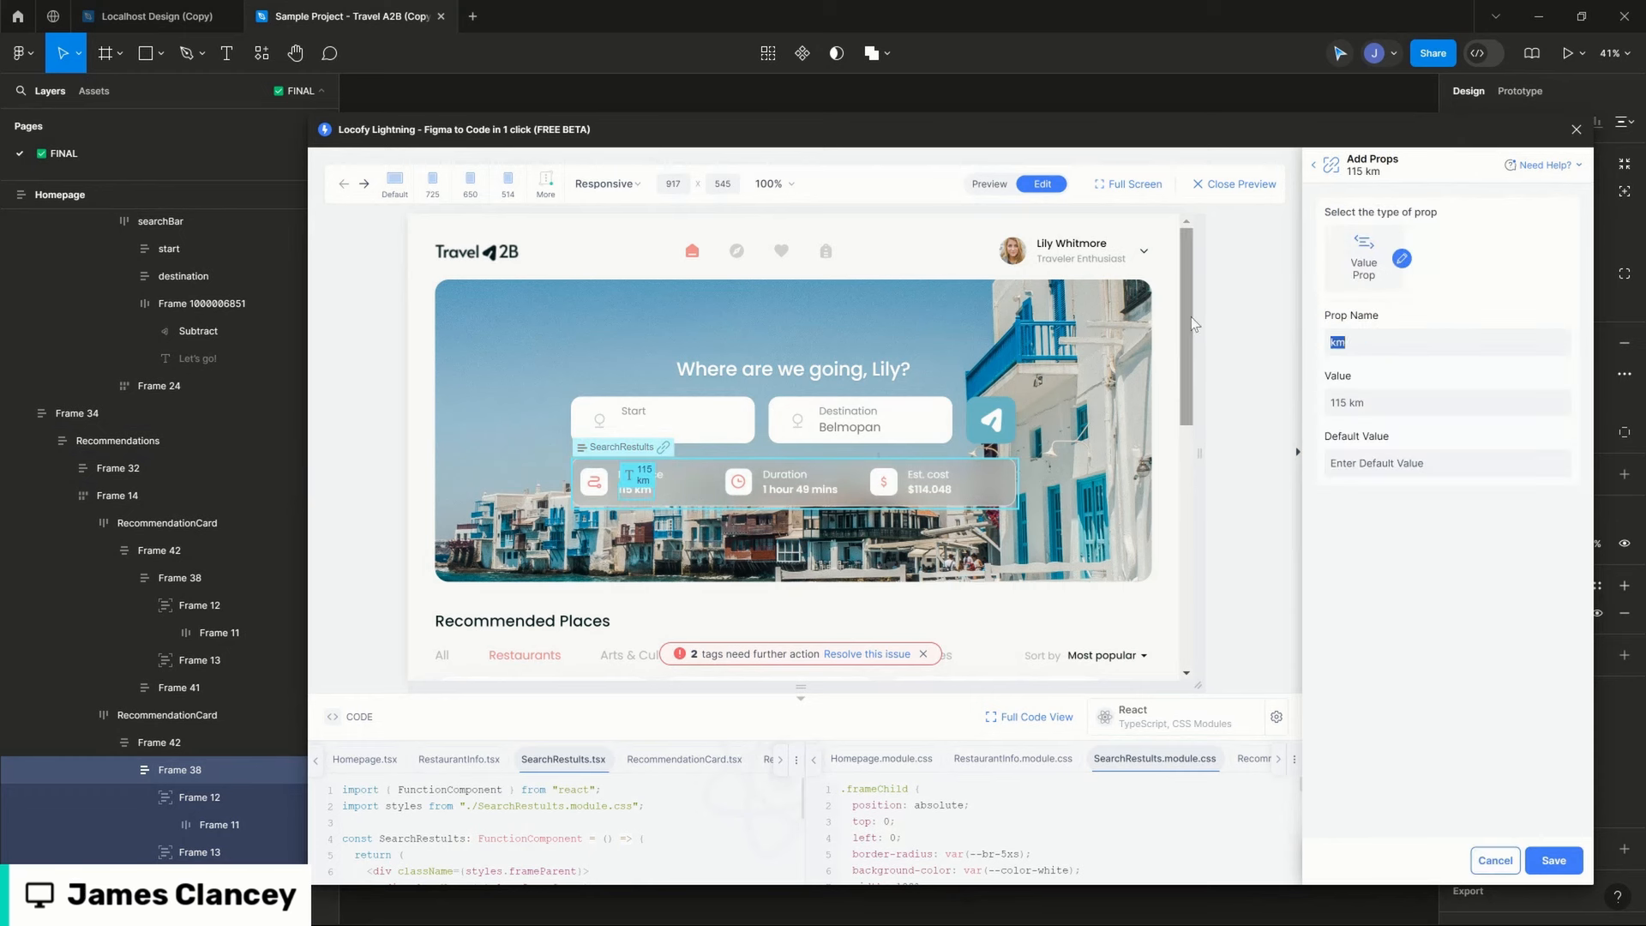
text(Dist)
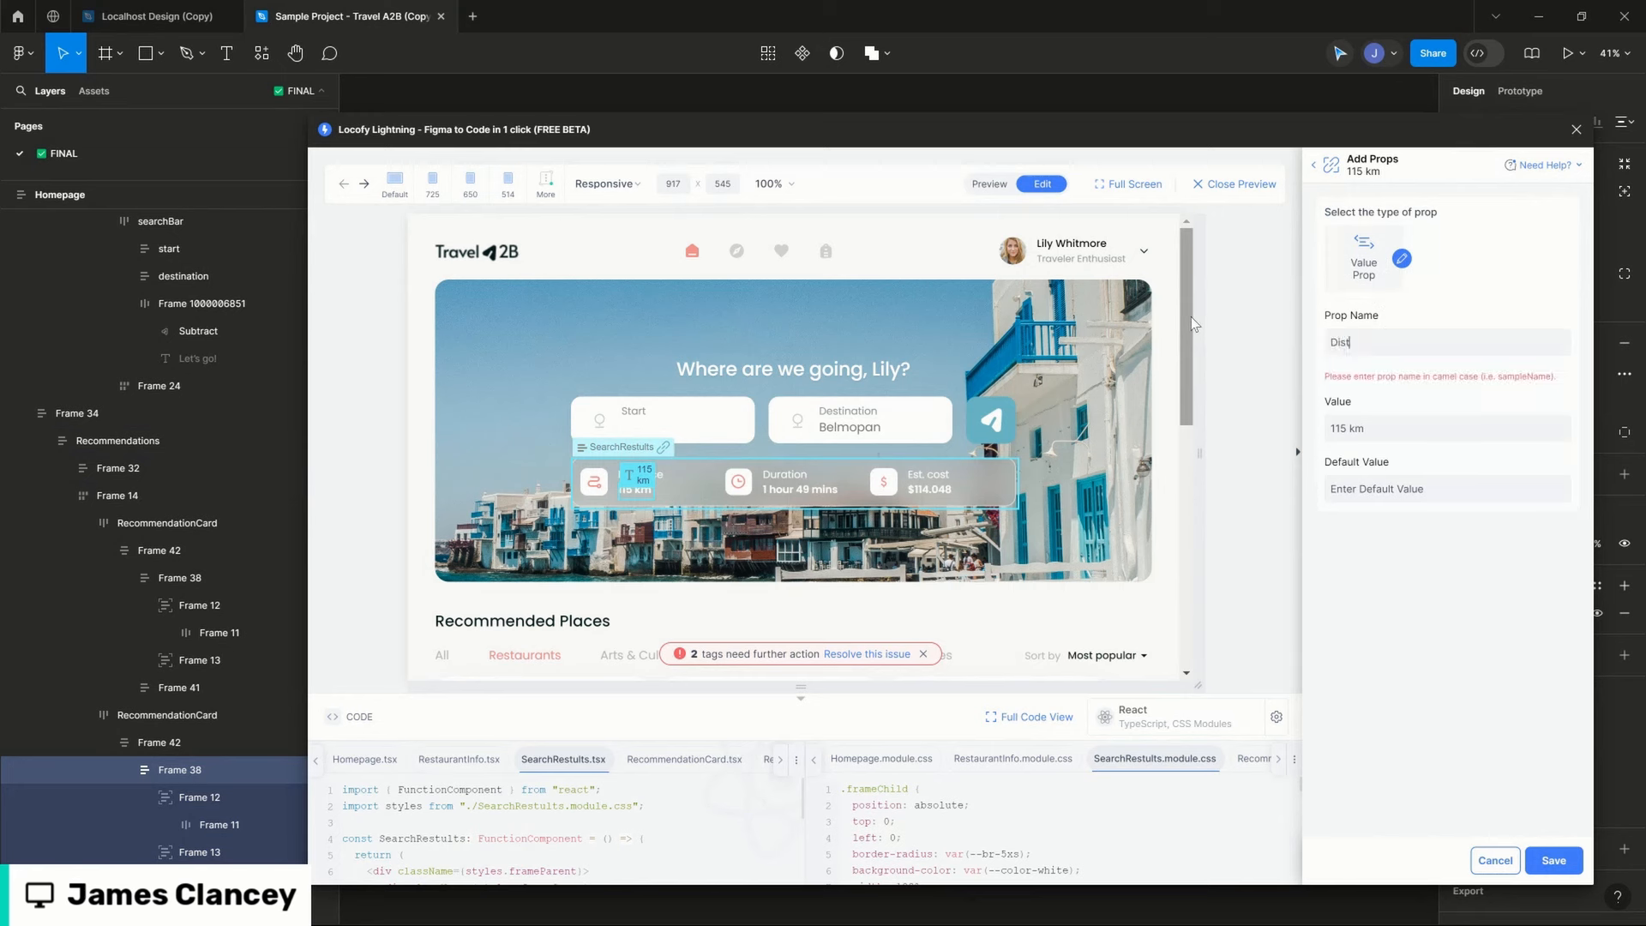
key(BackSpace)
key(BackSpace)
text(d)
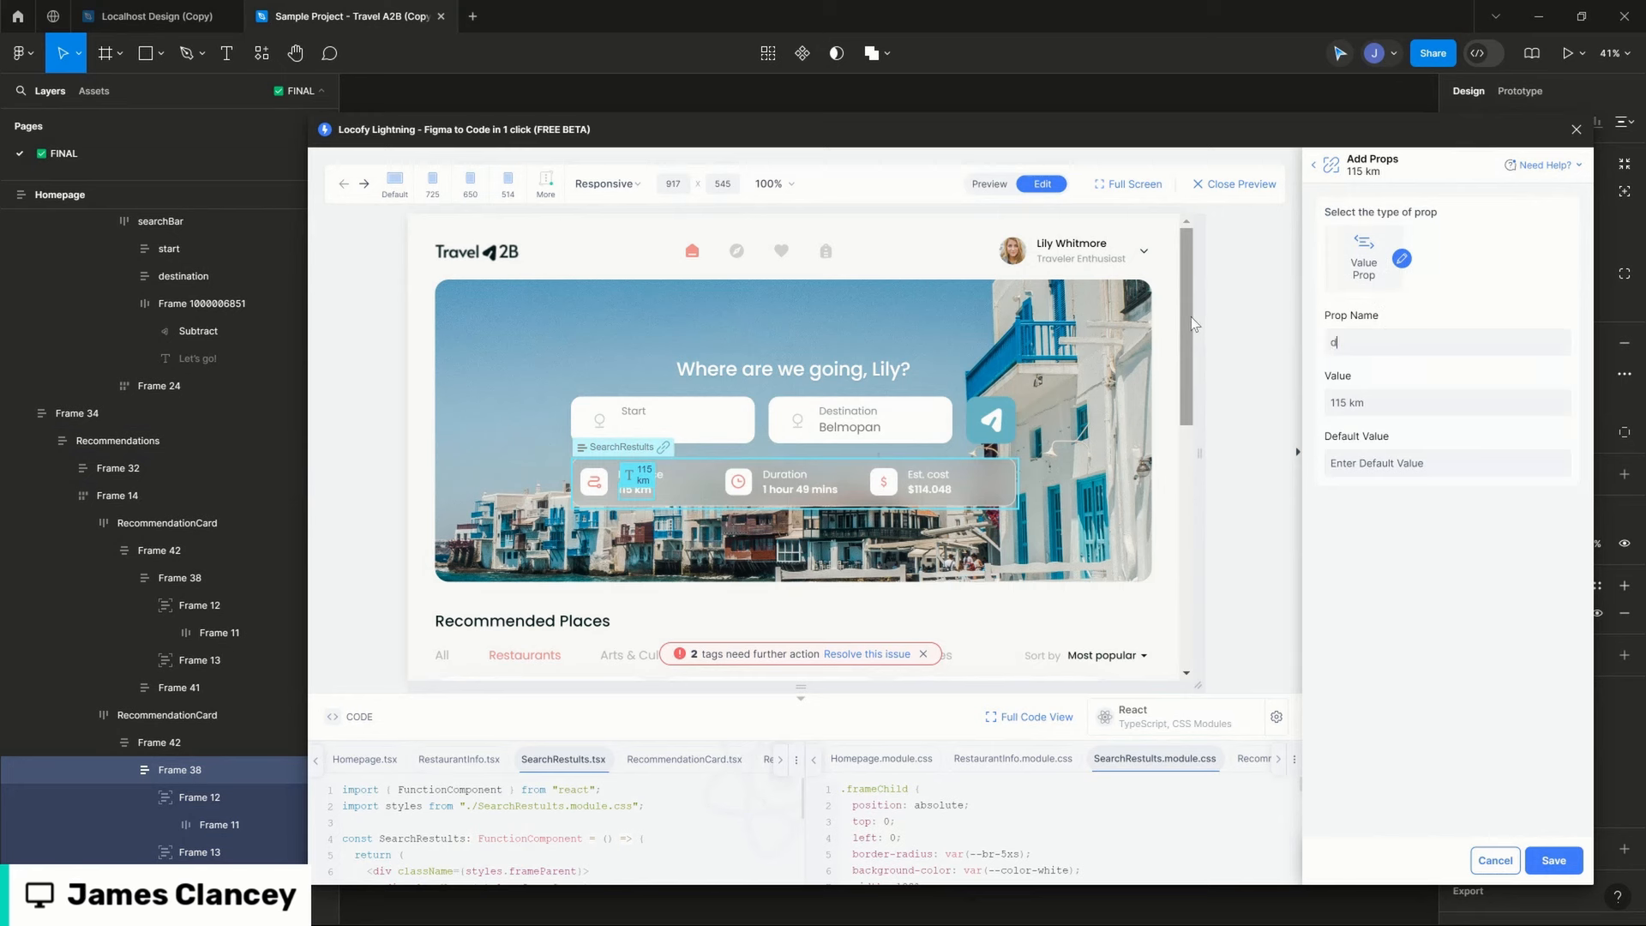
click(1559, 855)
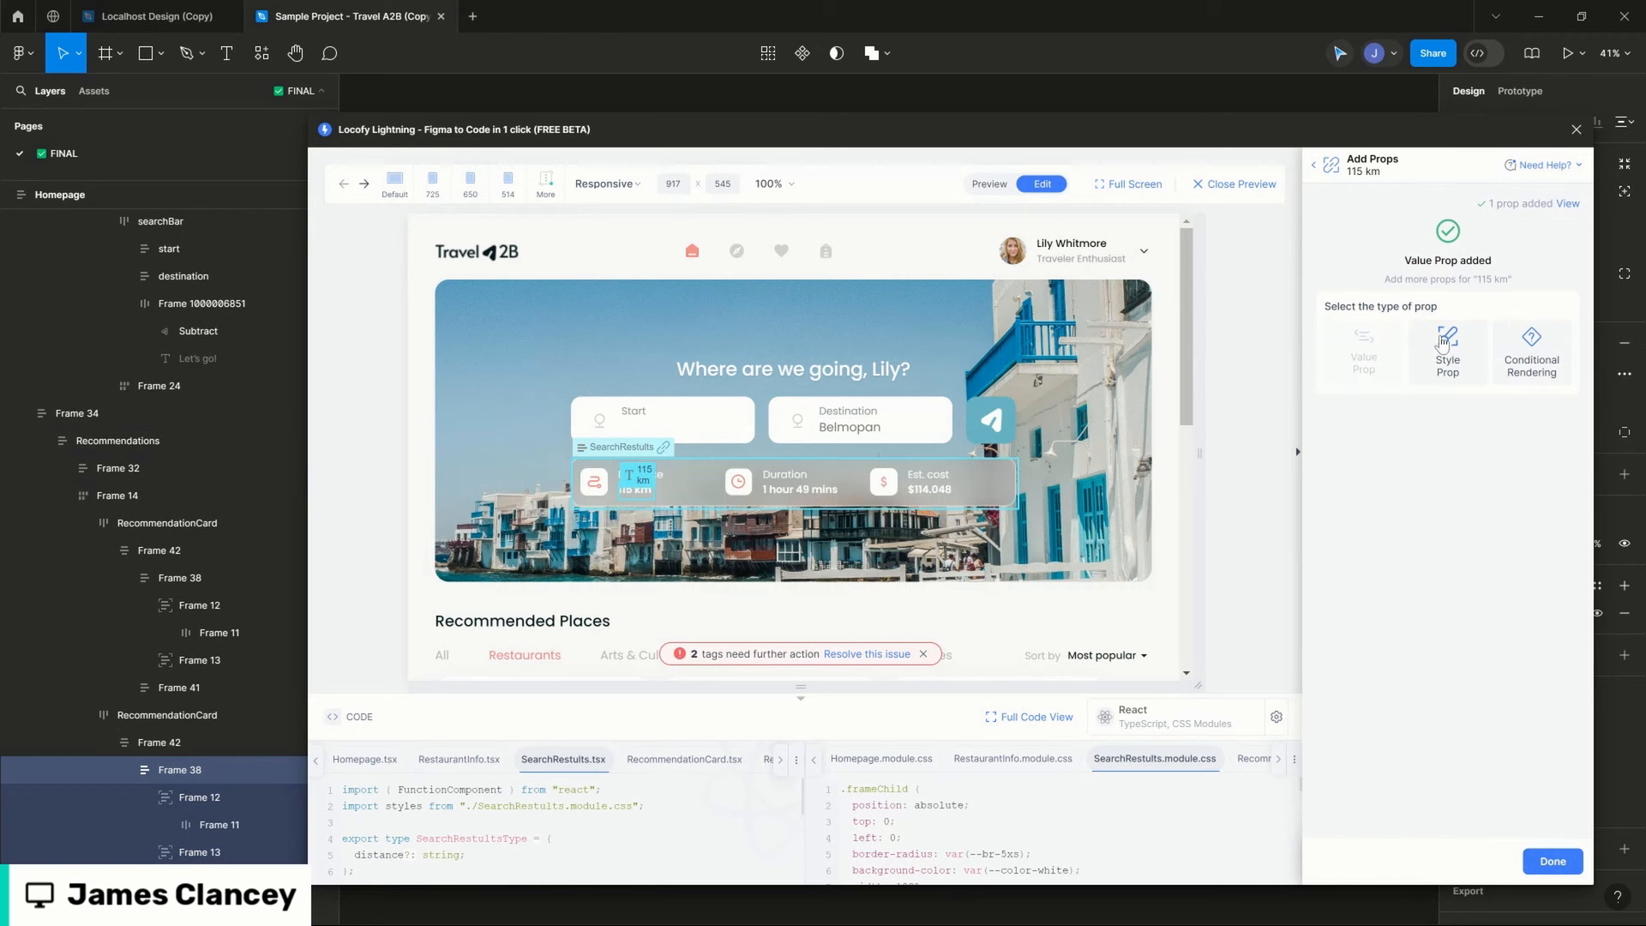
click(1551, 859)
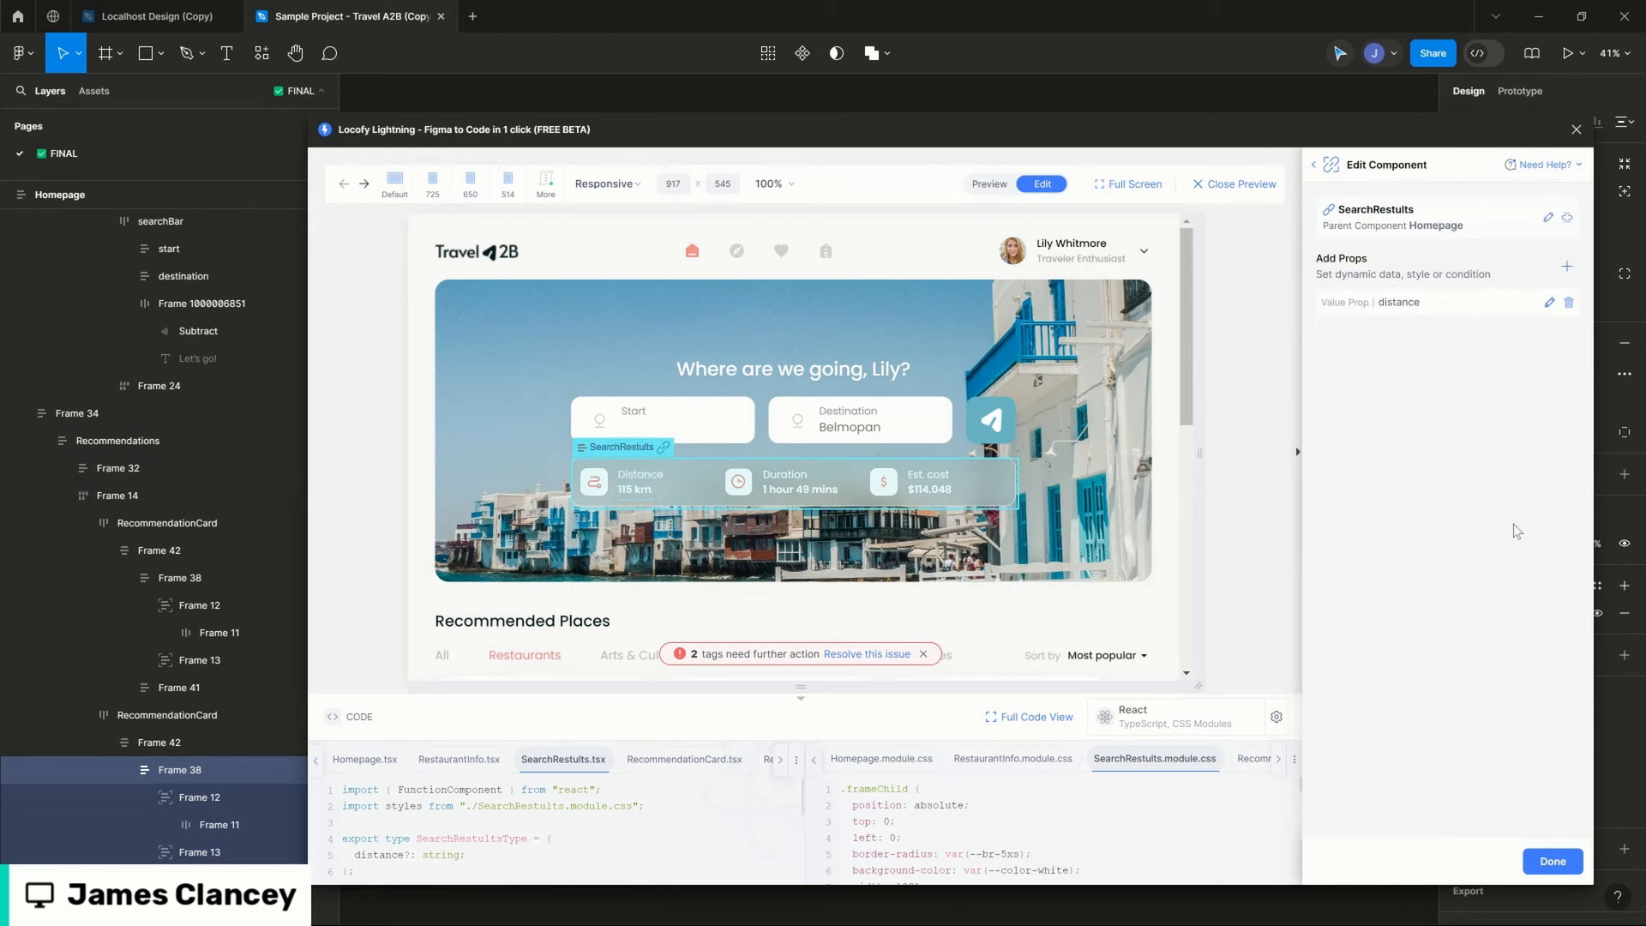
Step: Add a value prop named duration to the SearchRestults component for the 1 hour 49 mins text layer
click(1566, 266)
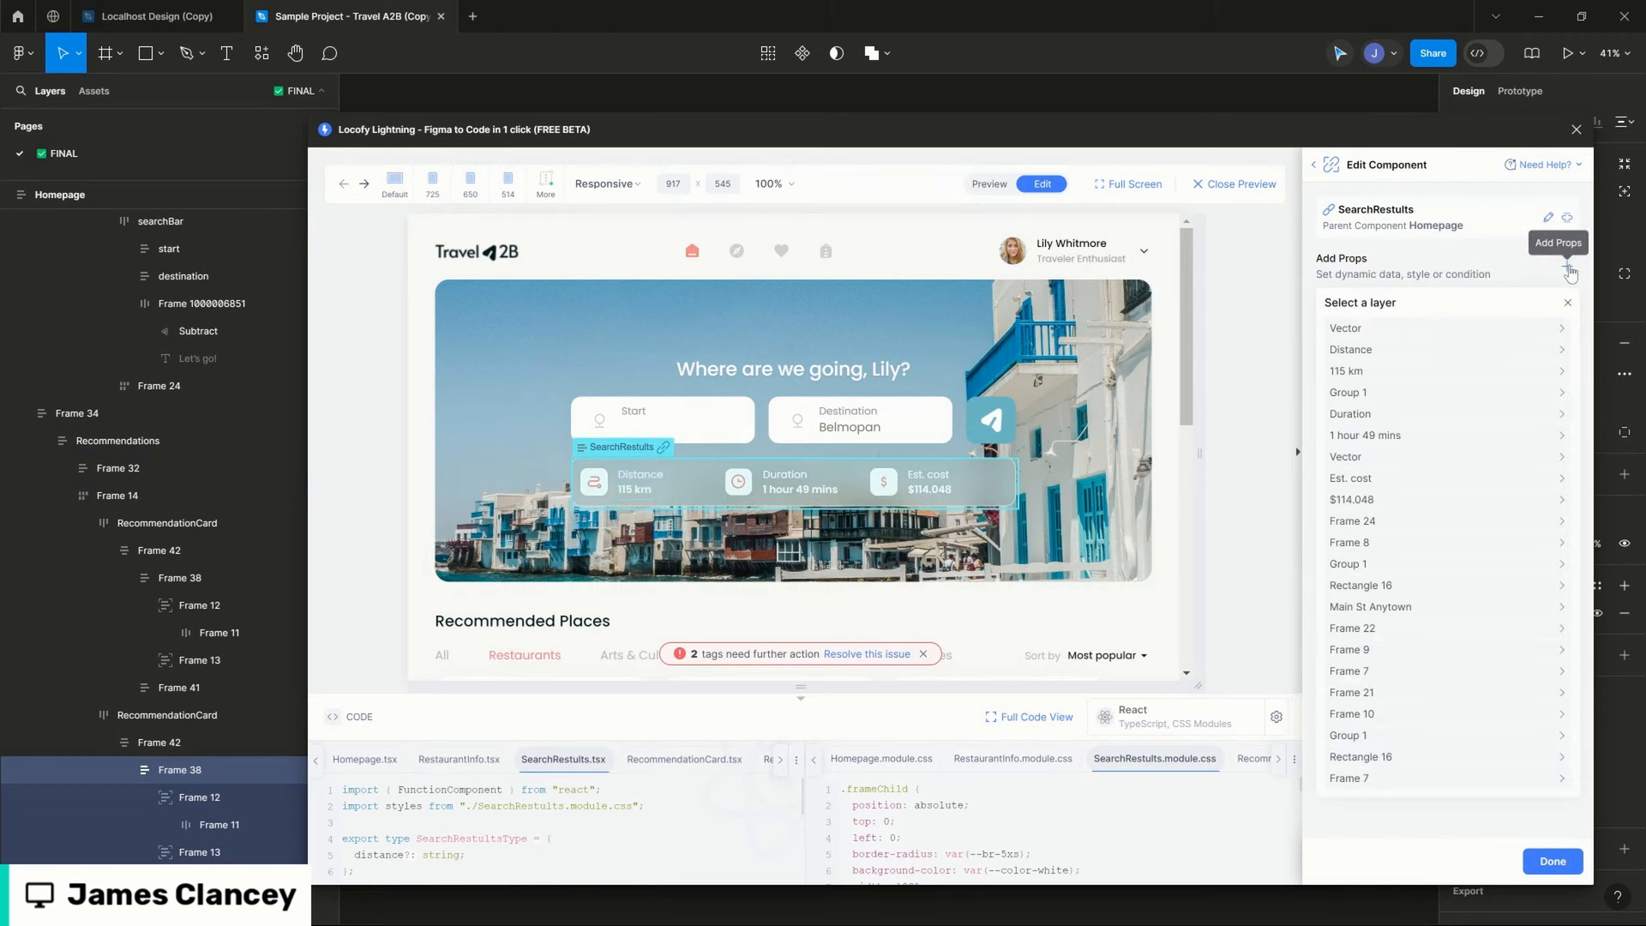
click(1376, 436)
click(1376, 266)
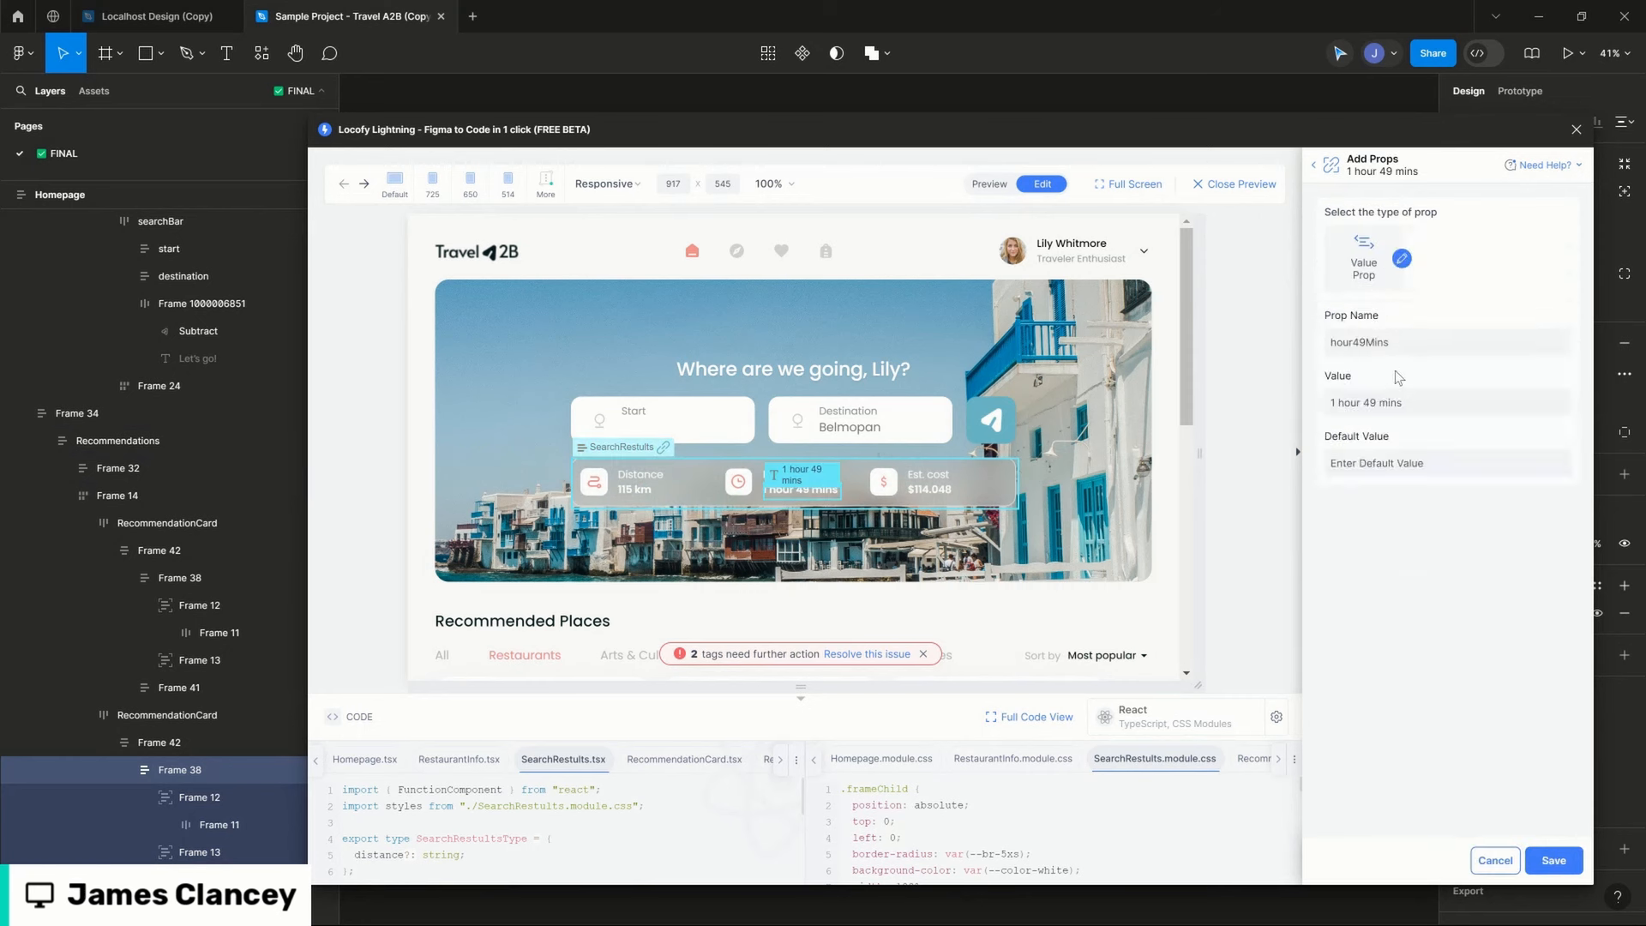
text(duration)
click(1554, 861)
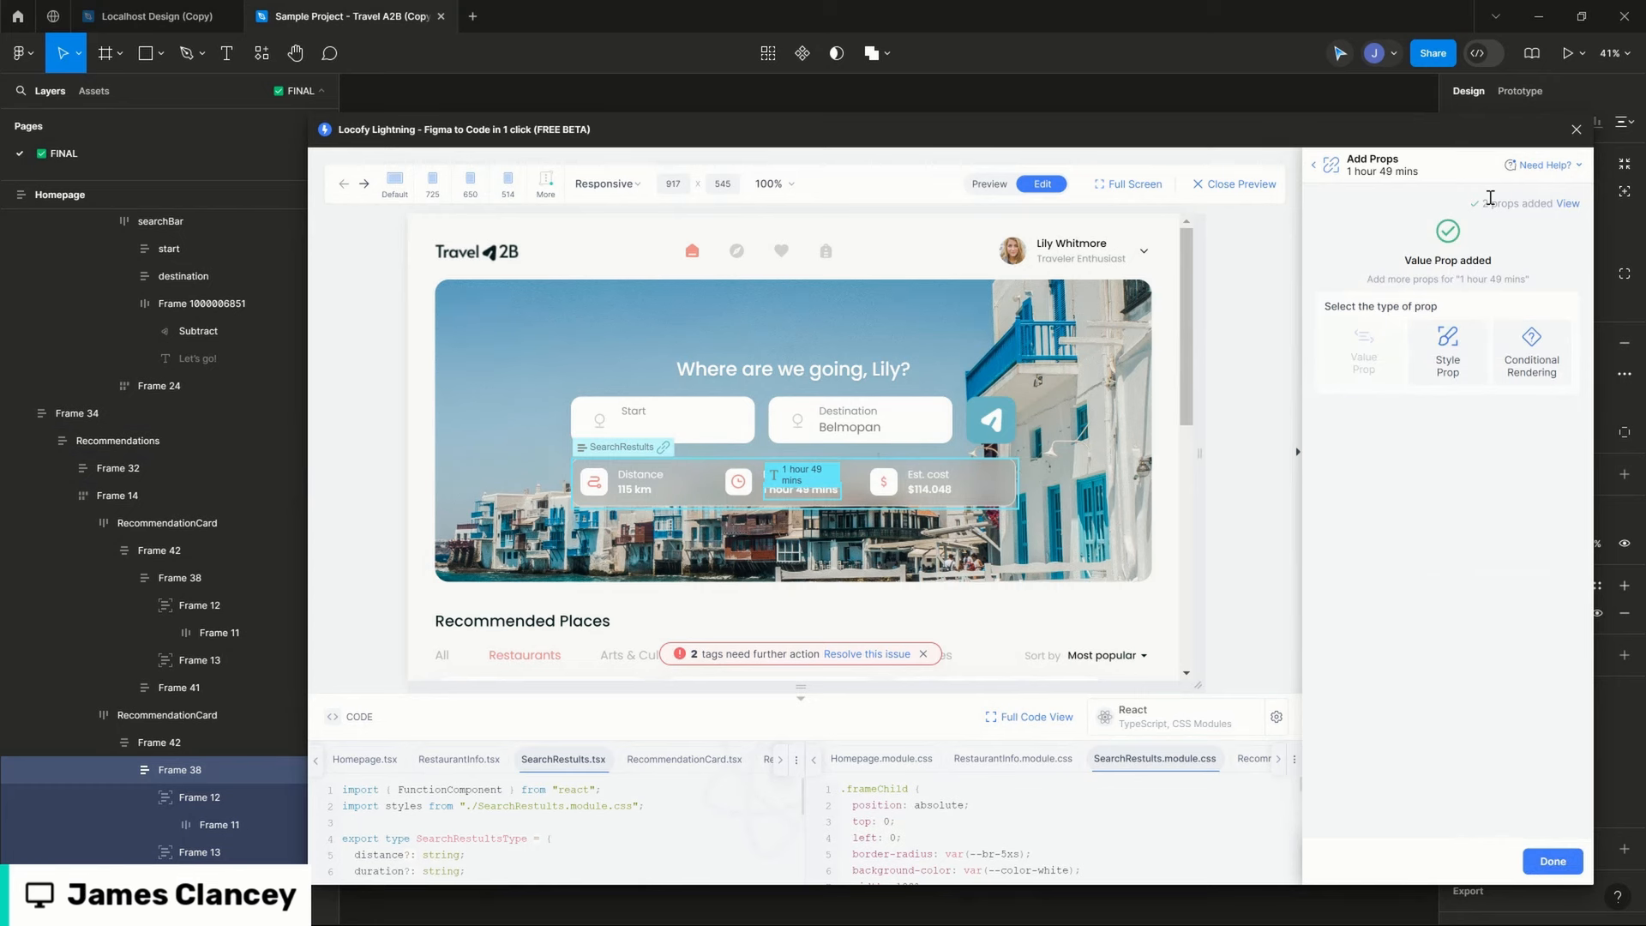
click(1552, 860)
Step: Add a value prop named cost for the $114.048 text layer and finish editing the SearchRestults component
click(1567, 268)
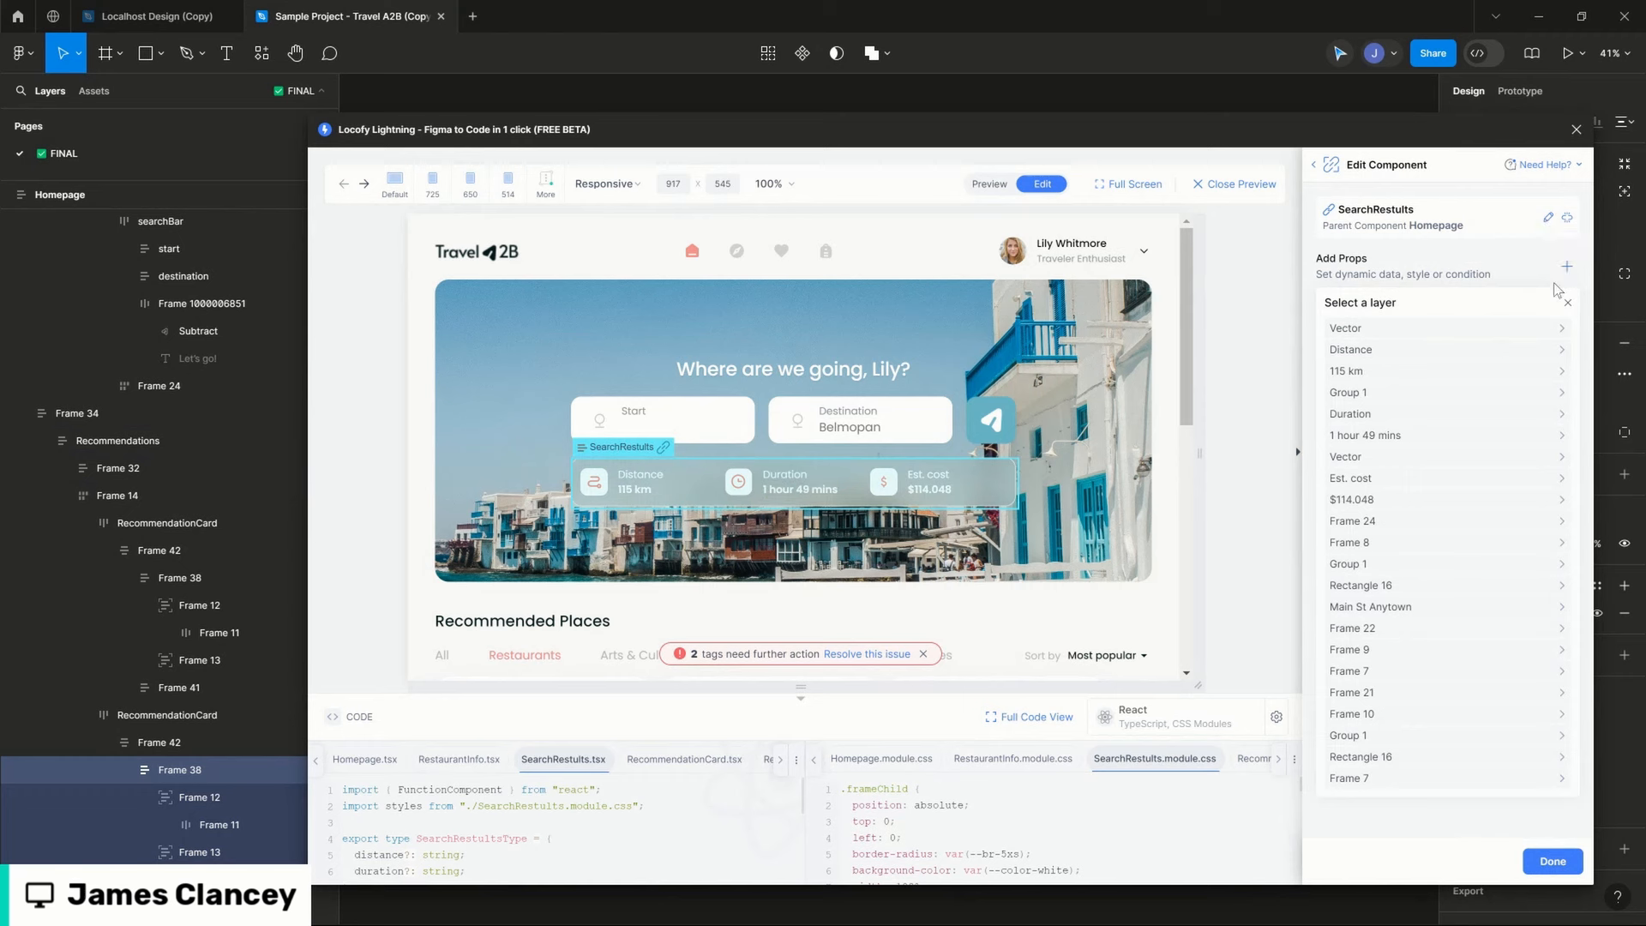
click(1352, 504)
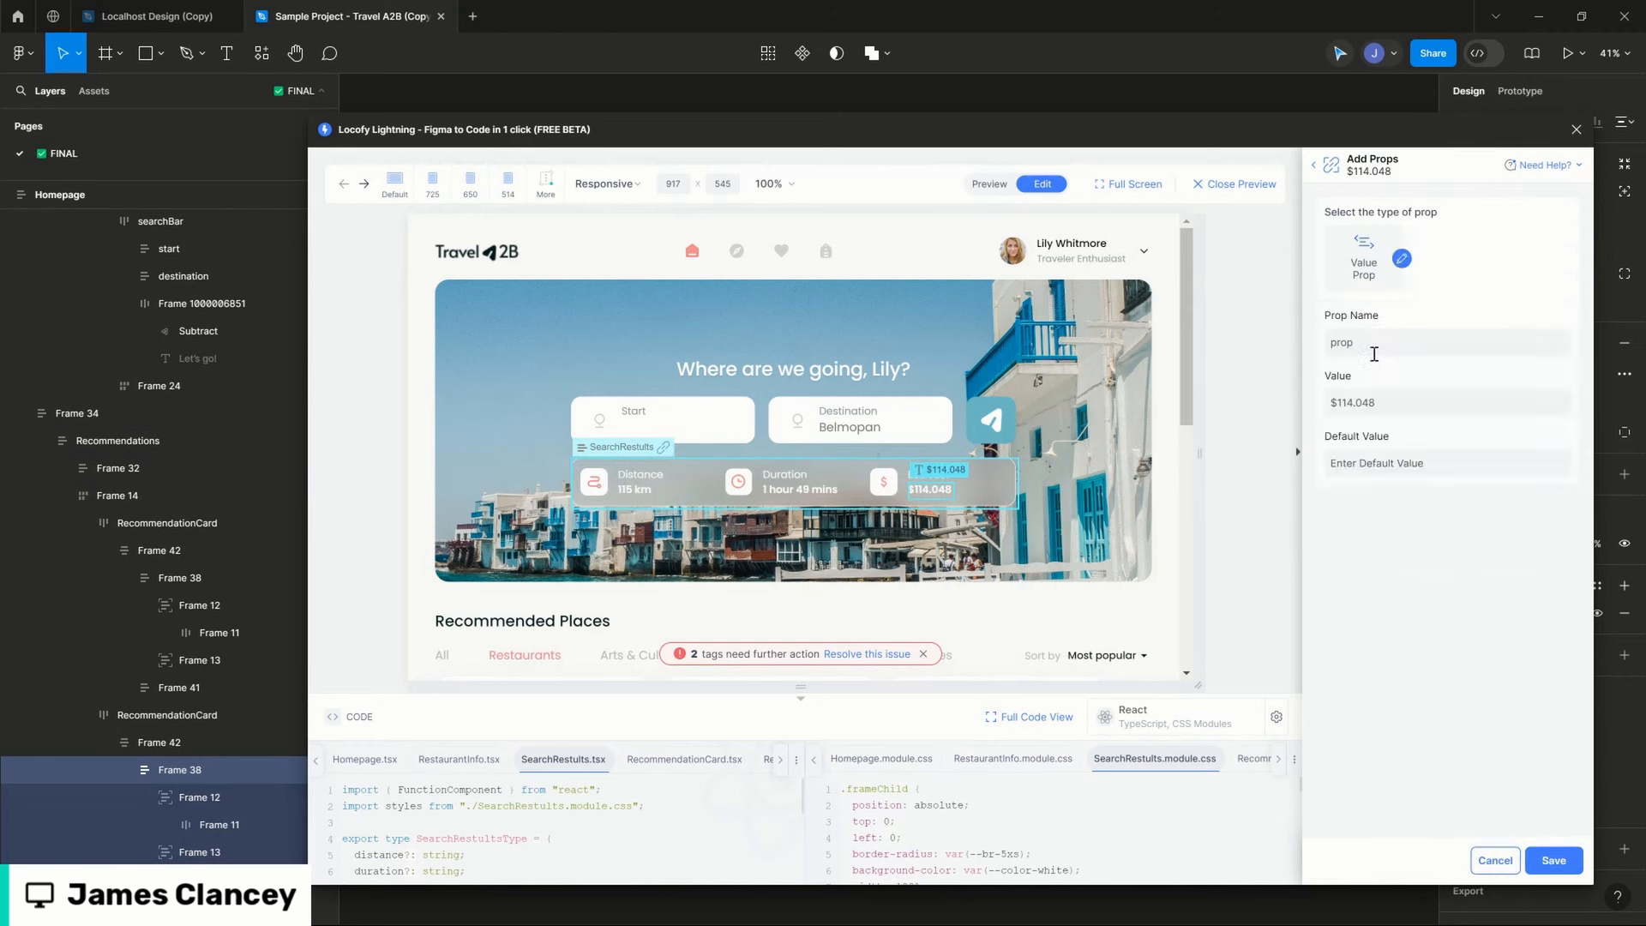
double_click(1359, 344)
text(cost)
click(1567, 859)
click(1552, 861)
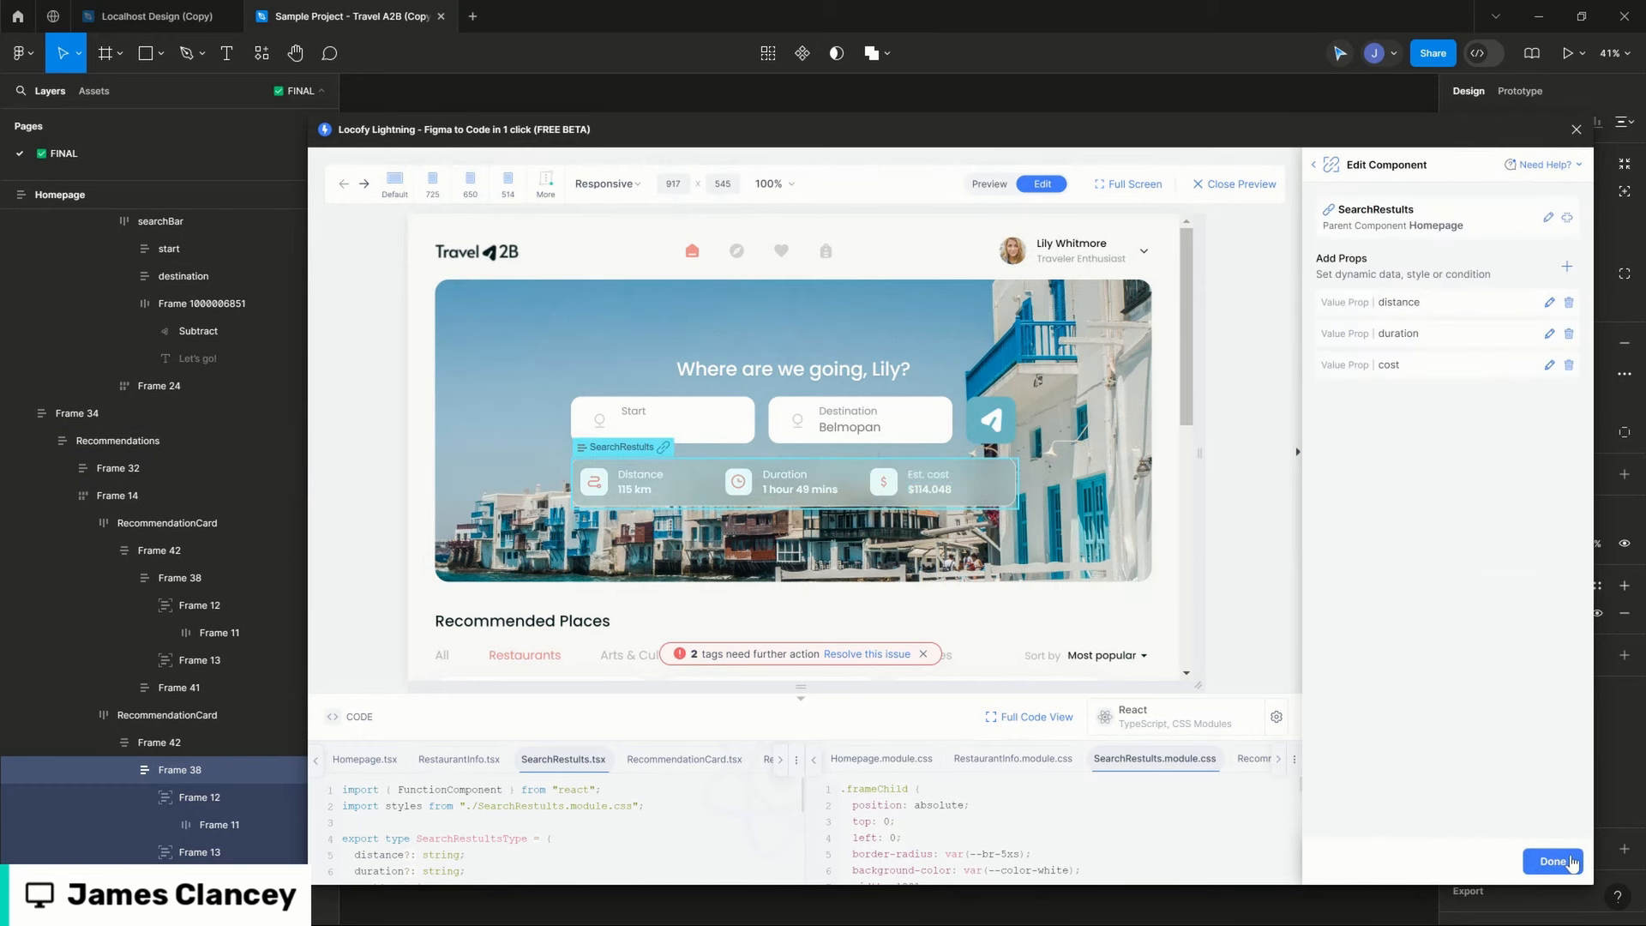
click(1568, 869)
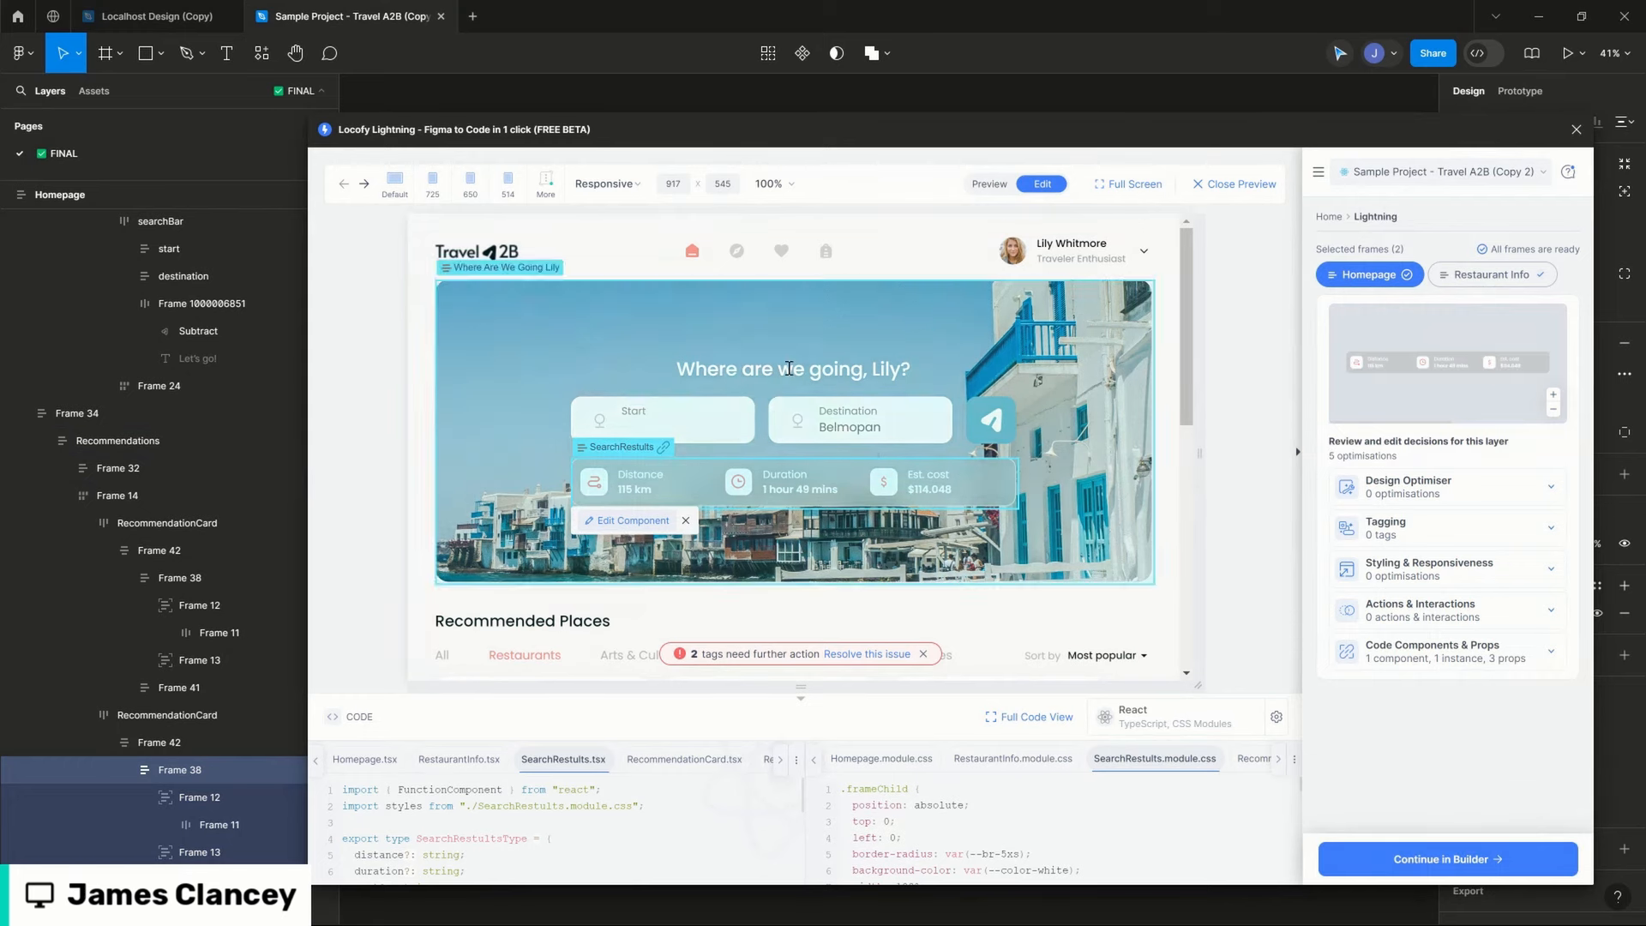
Step: Preview the Homepage's recommended places with the preview widened to 991 pixels
click(990, 184)
scroll(1061, 435, down, 5)
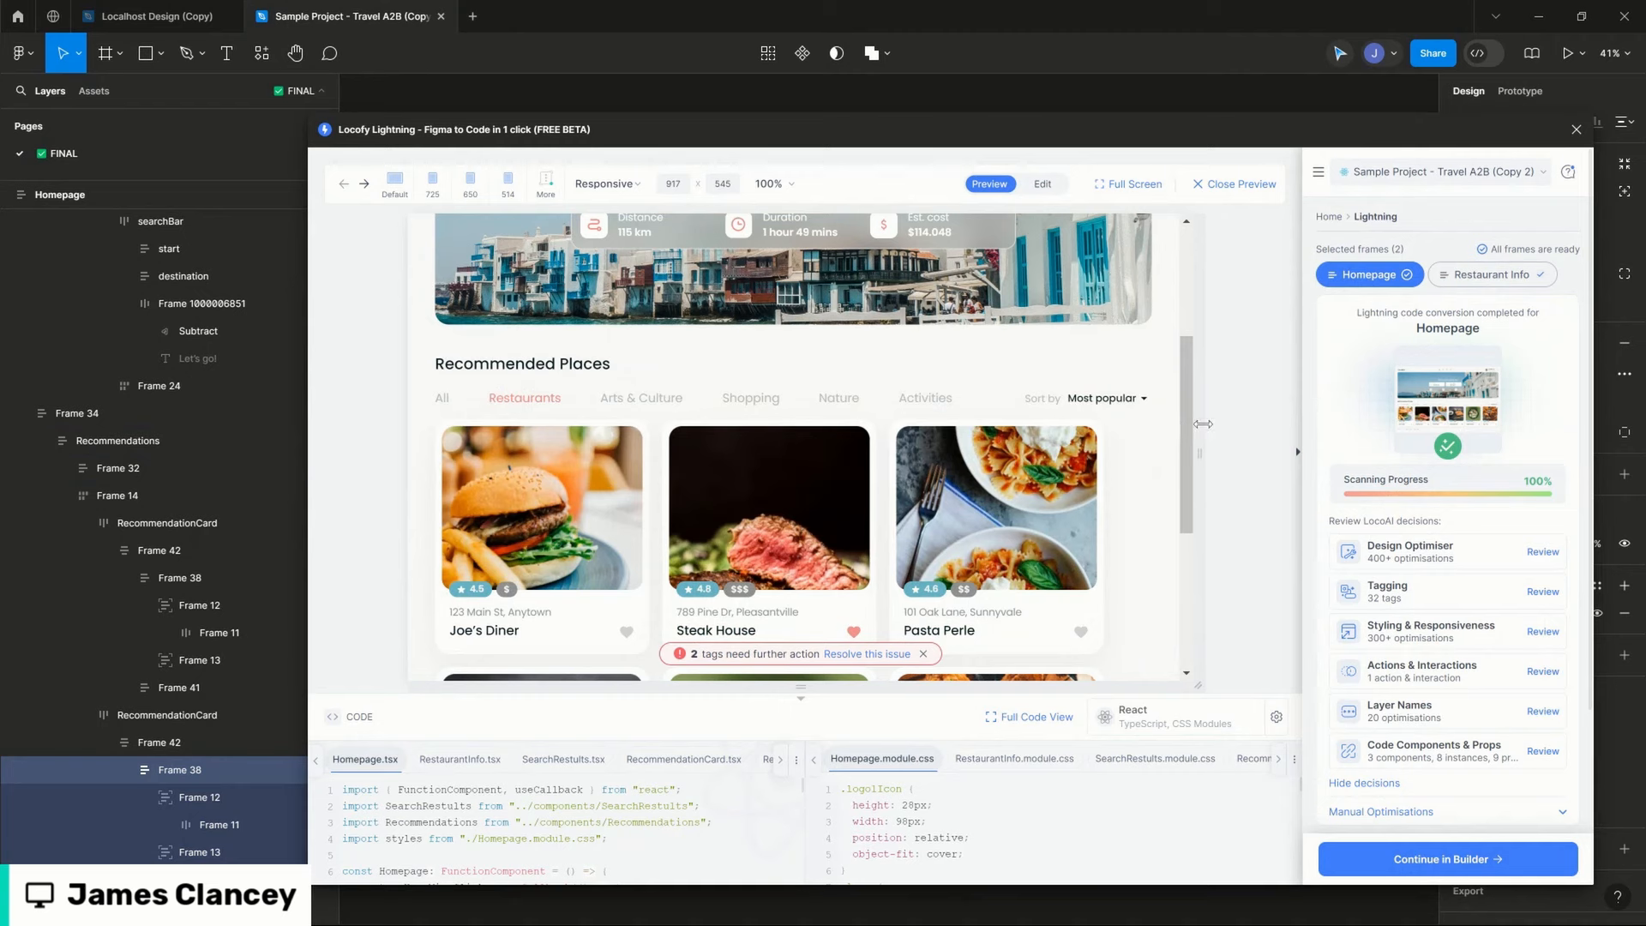
drag(1201, 420, 1231, 442)
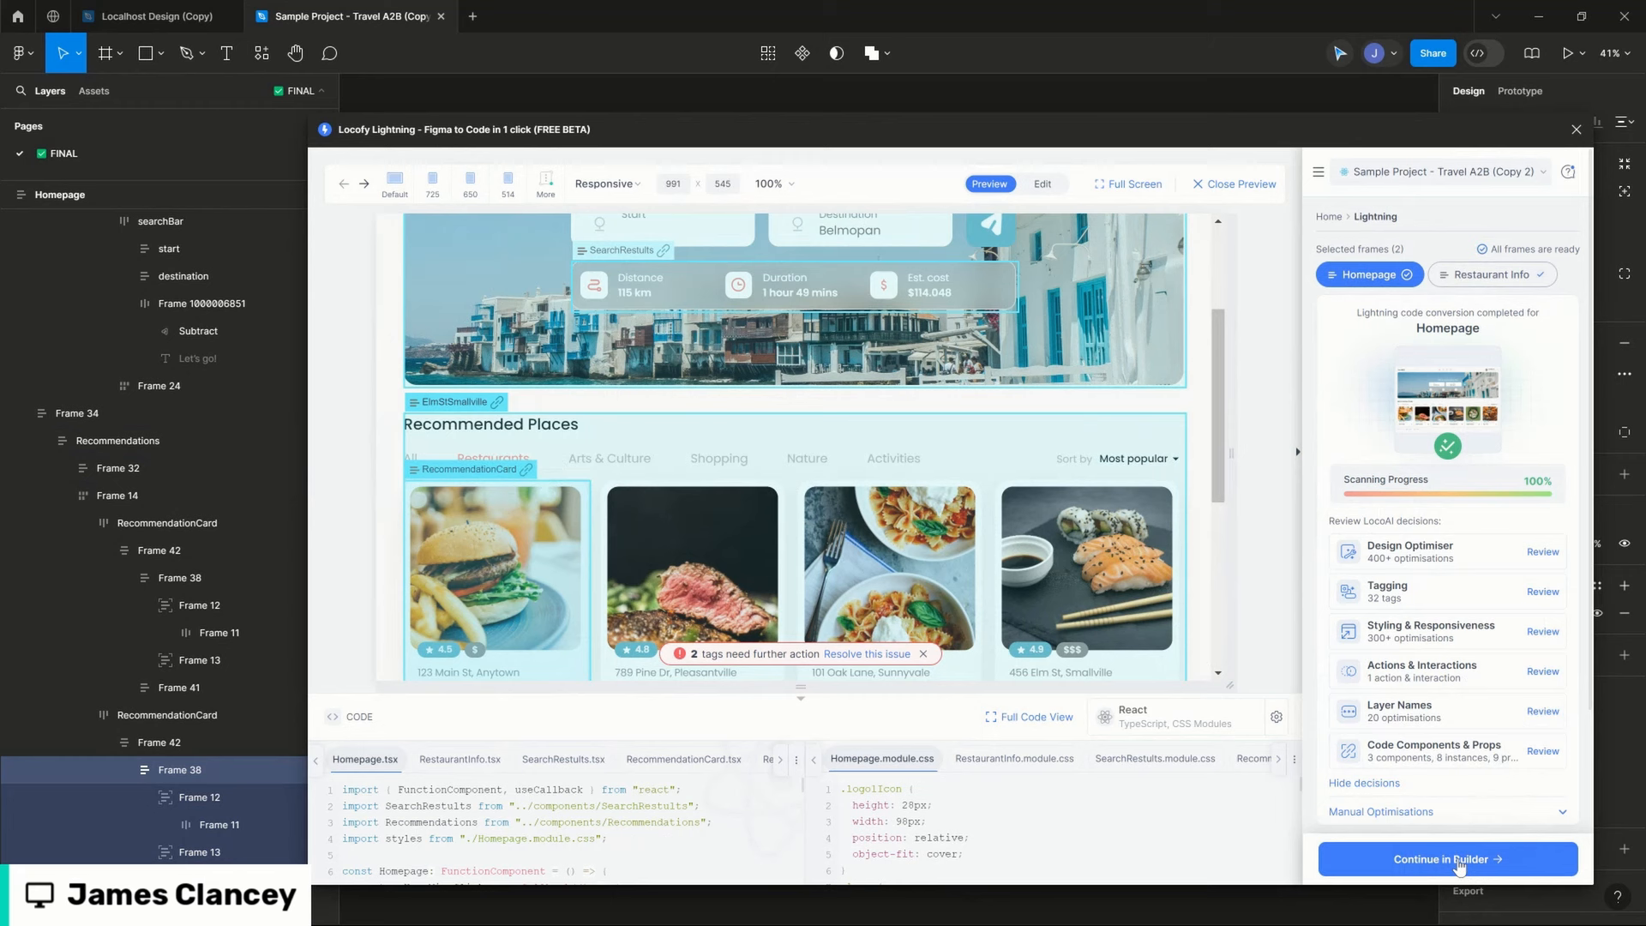
click(664, 223)
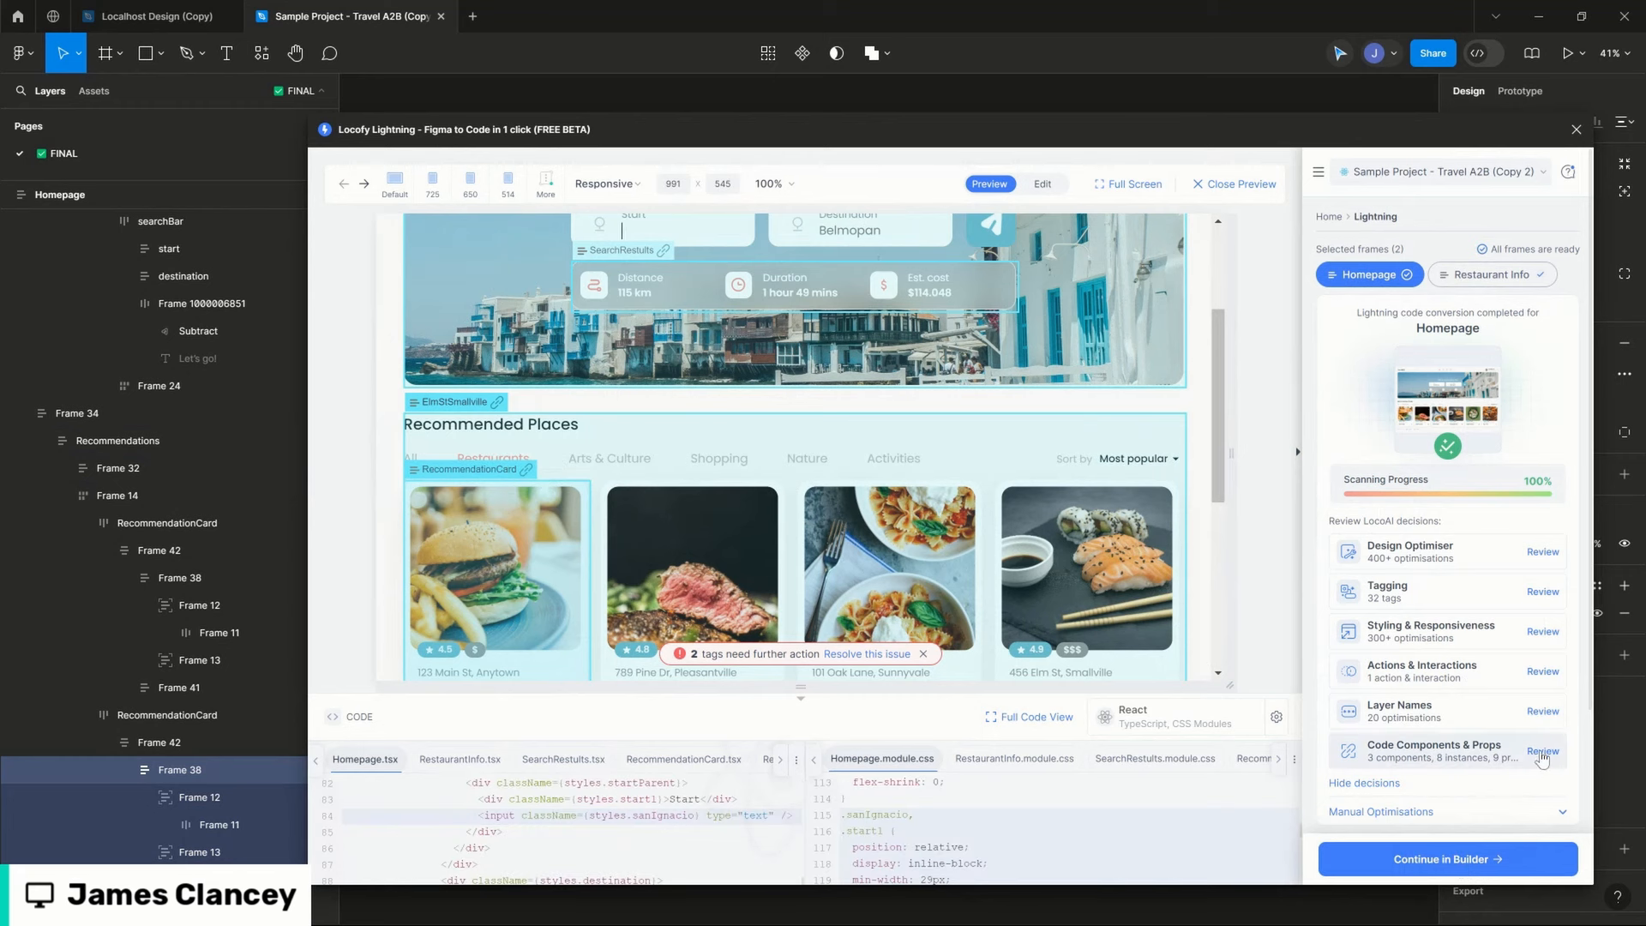
click(1043, 184)
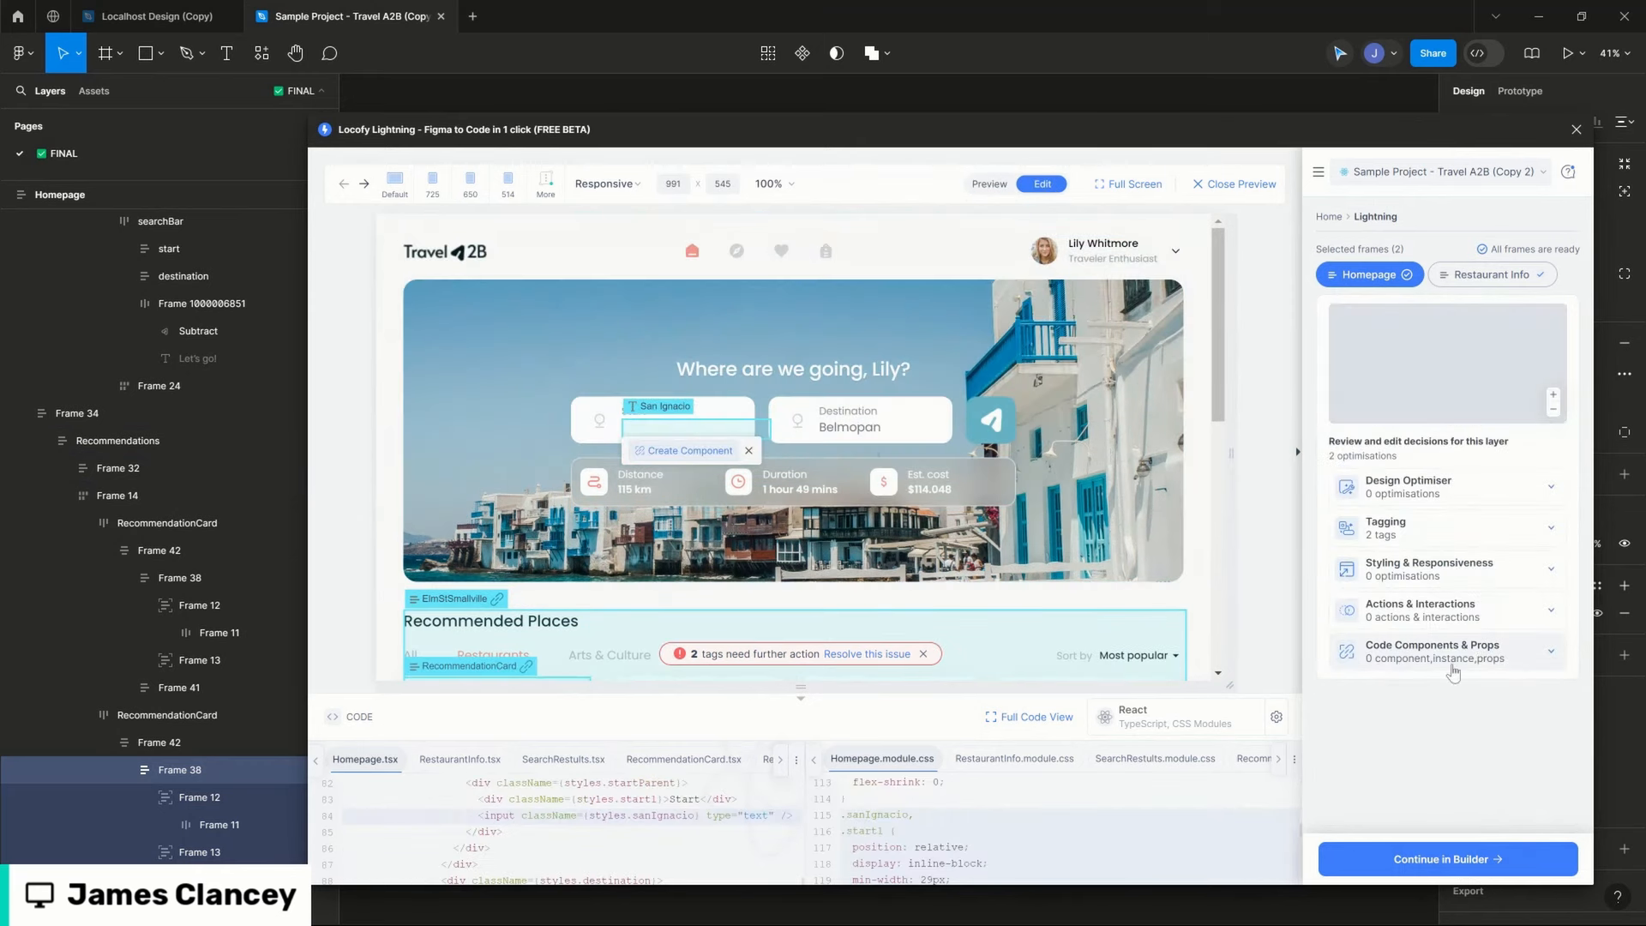
click(705, 451)
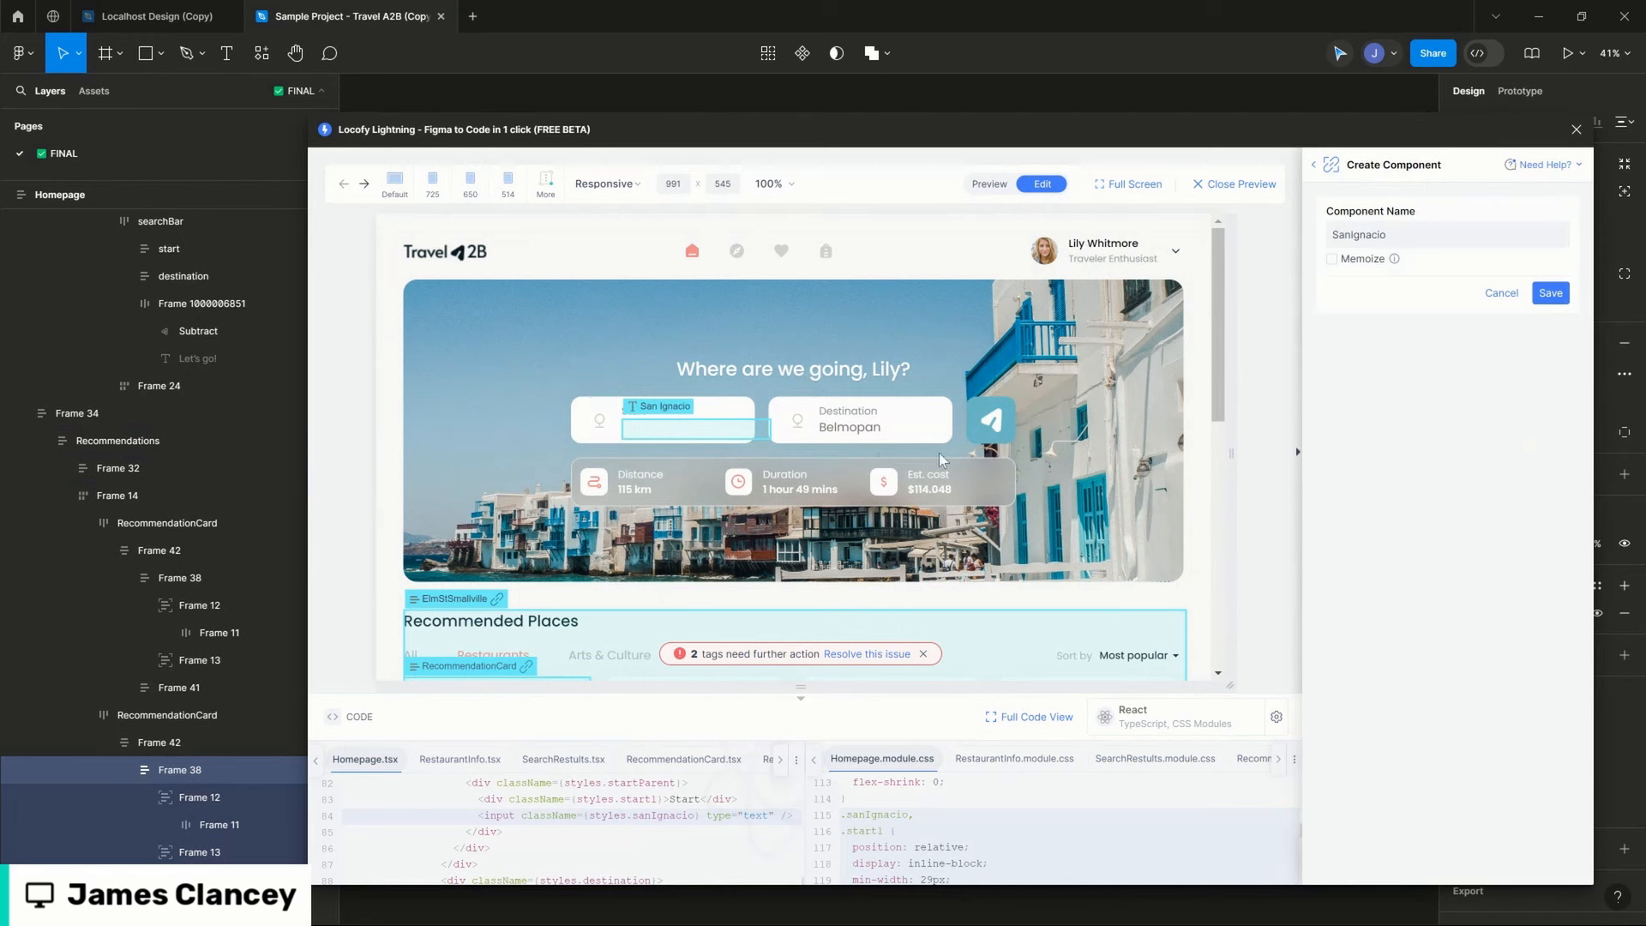
click(1312, 164)
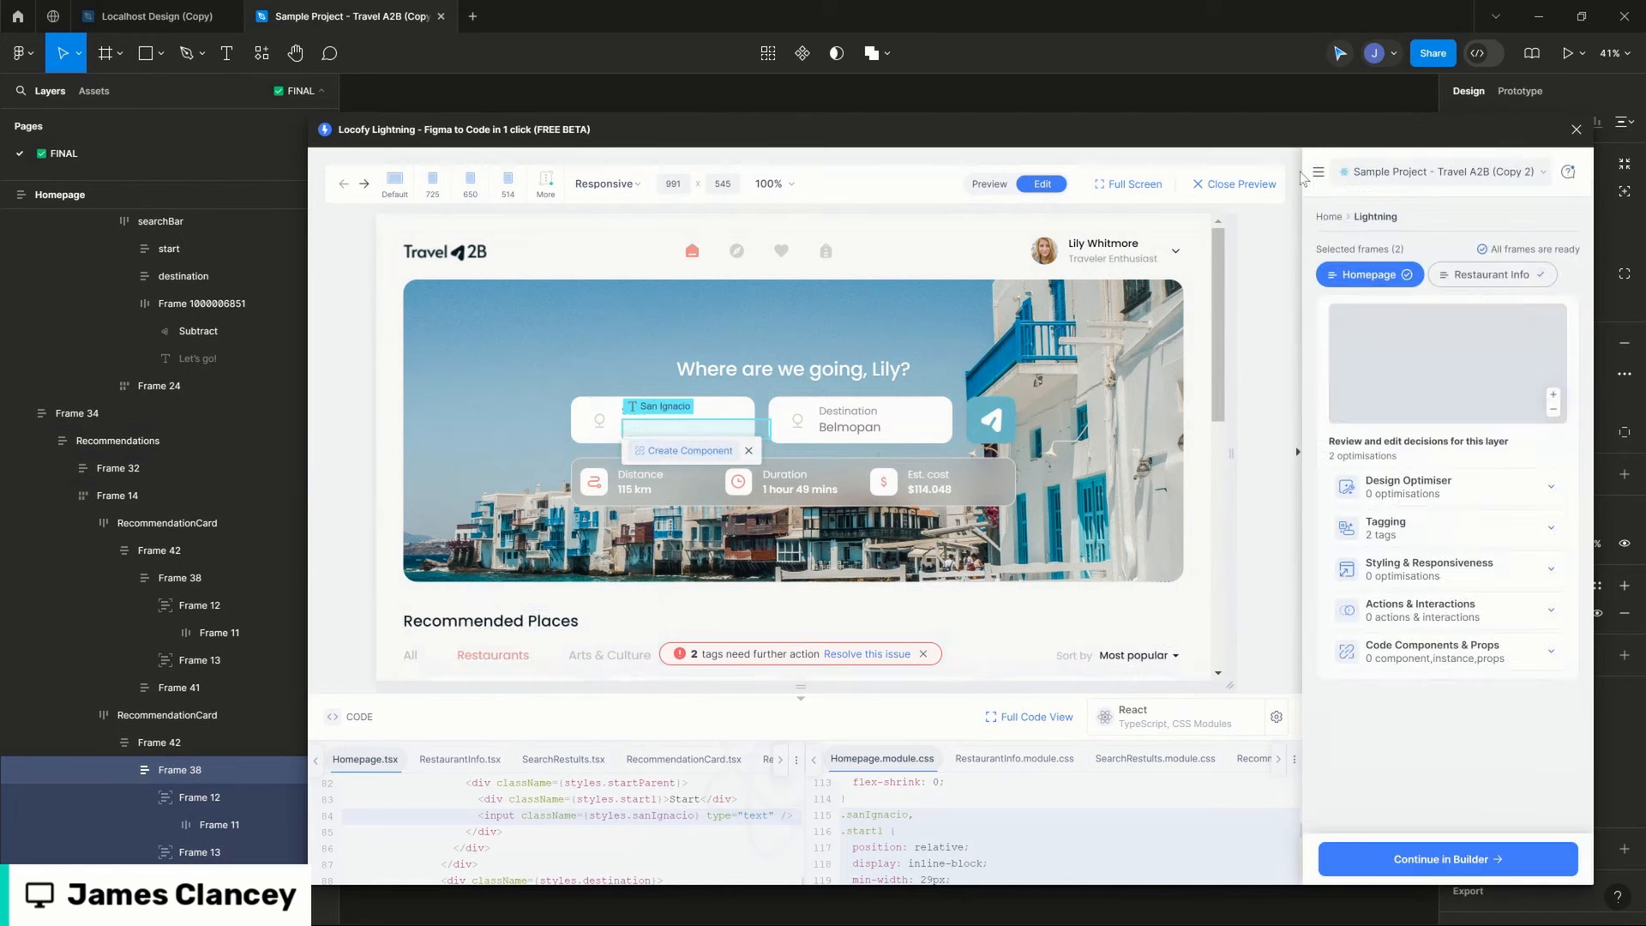
Step: Create a component named Start from the start search field, apply it to all instances and finish editing it
click(584, 420)
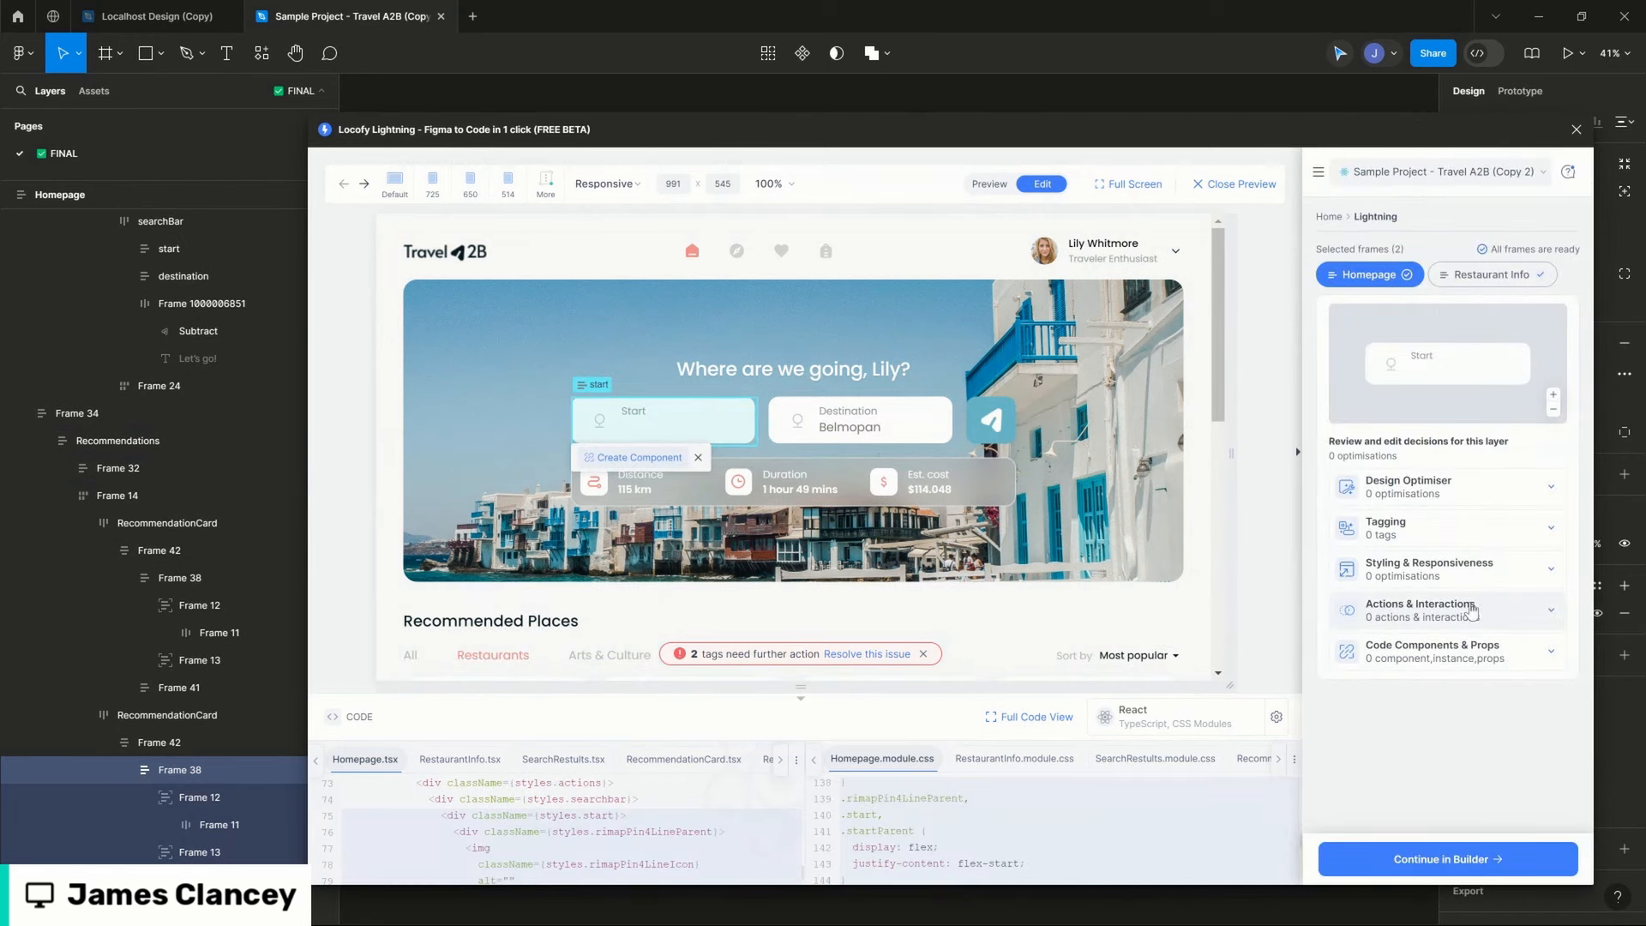
click(1505, 658)
click(1540, 699)
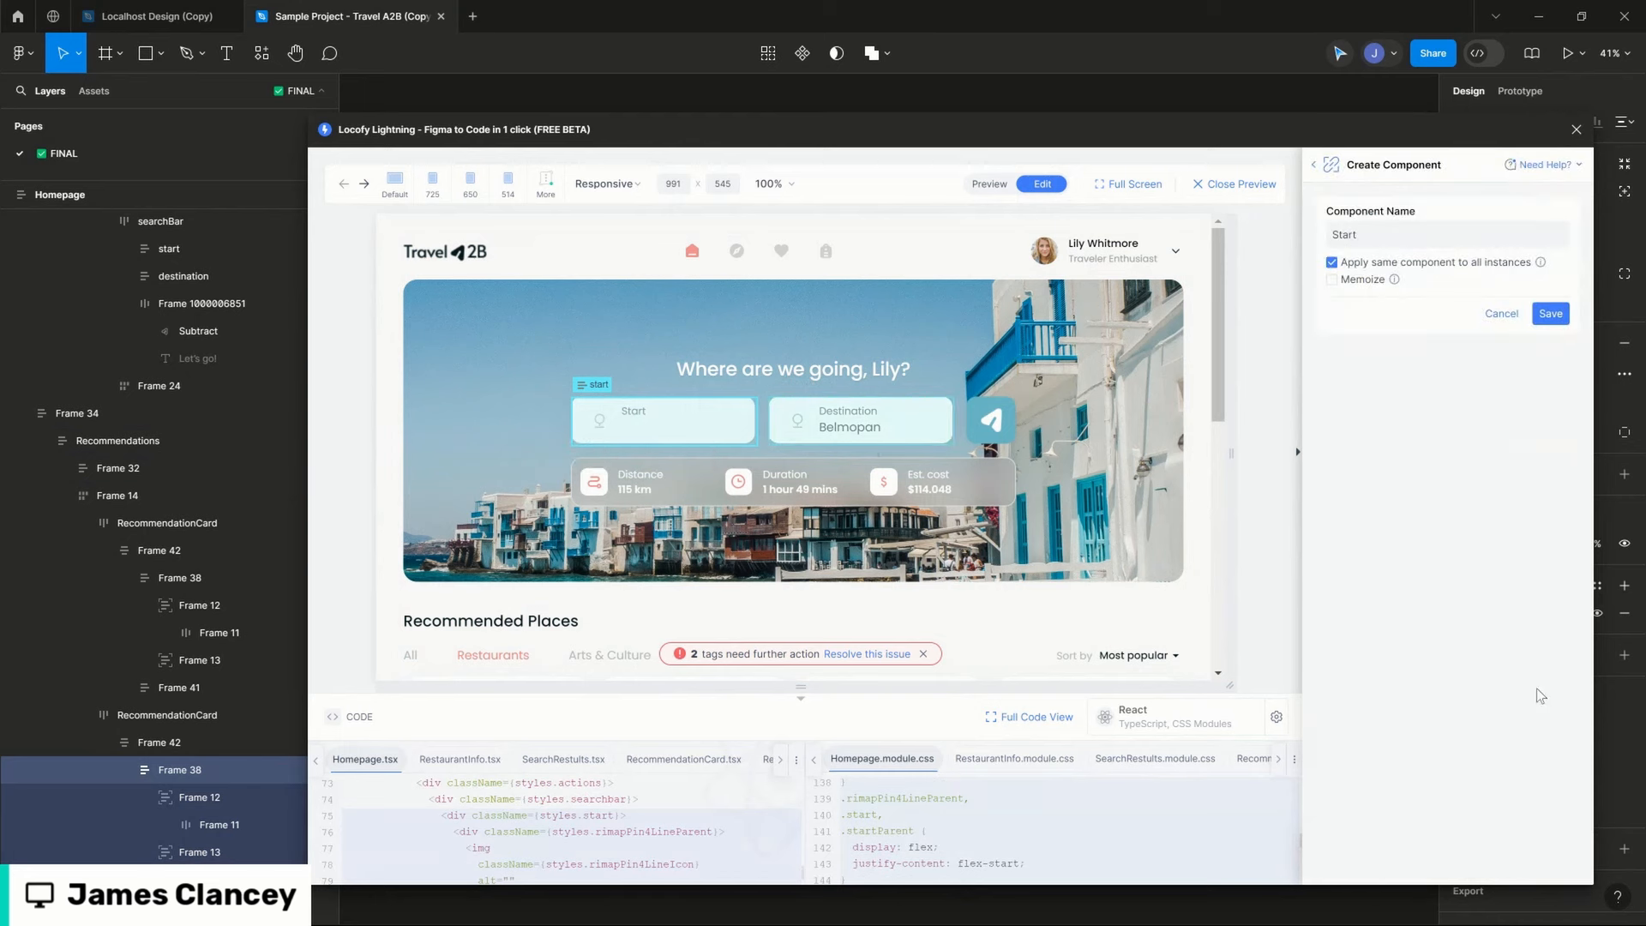
double_click(1390, 236)
click(1550, 313)
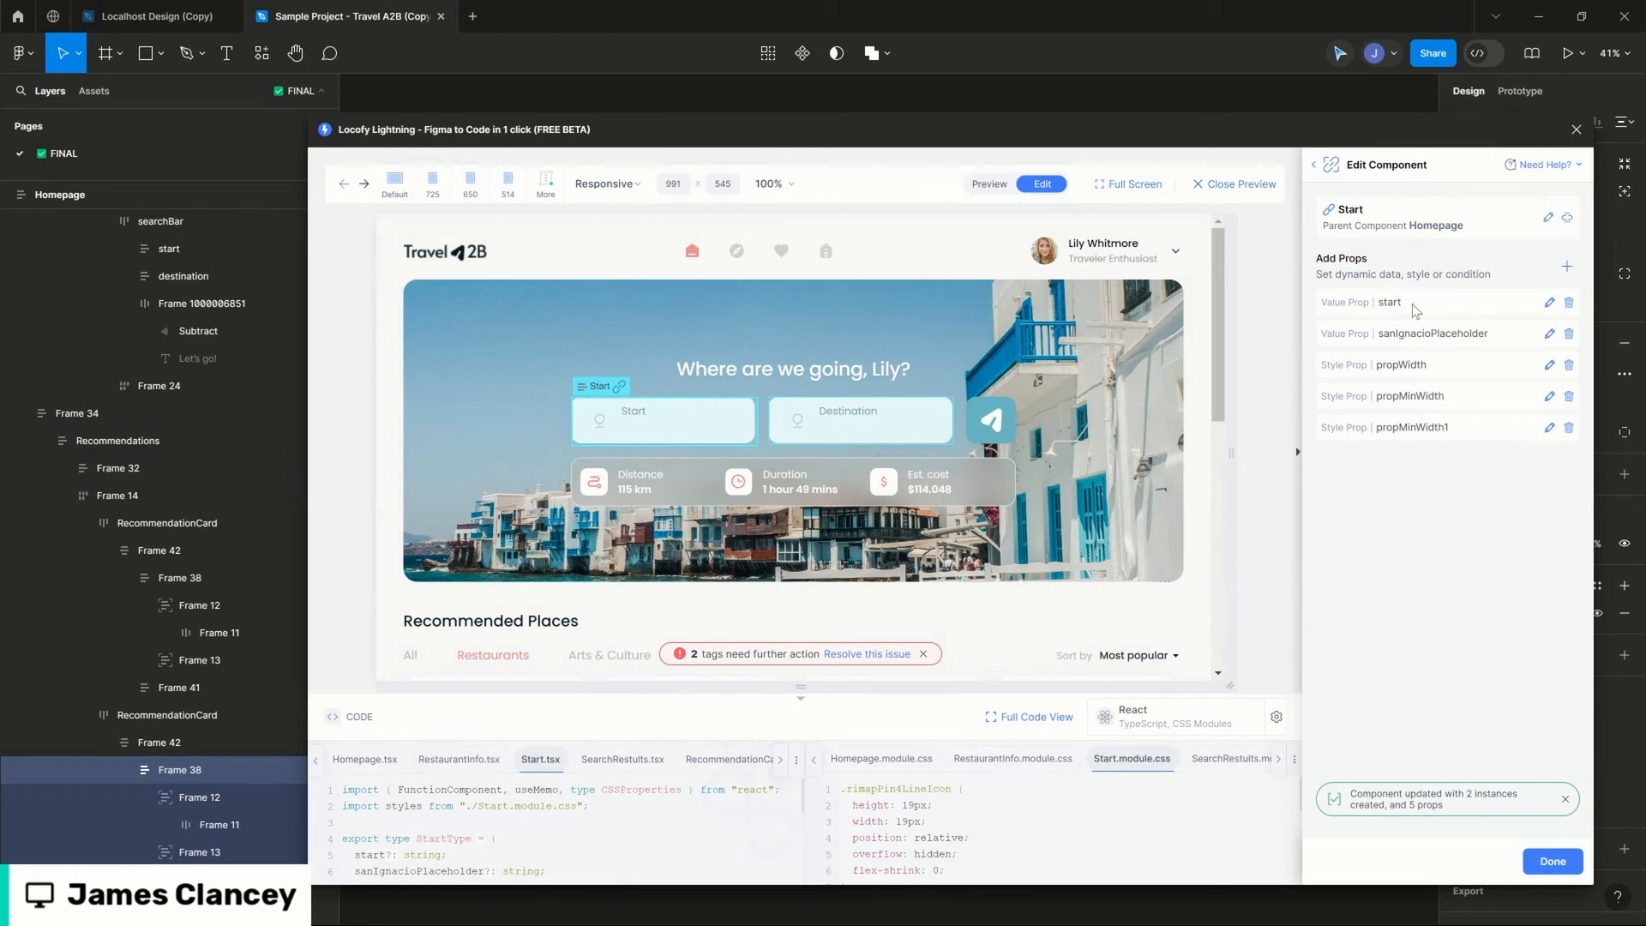
double_click(1435, 335)
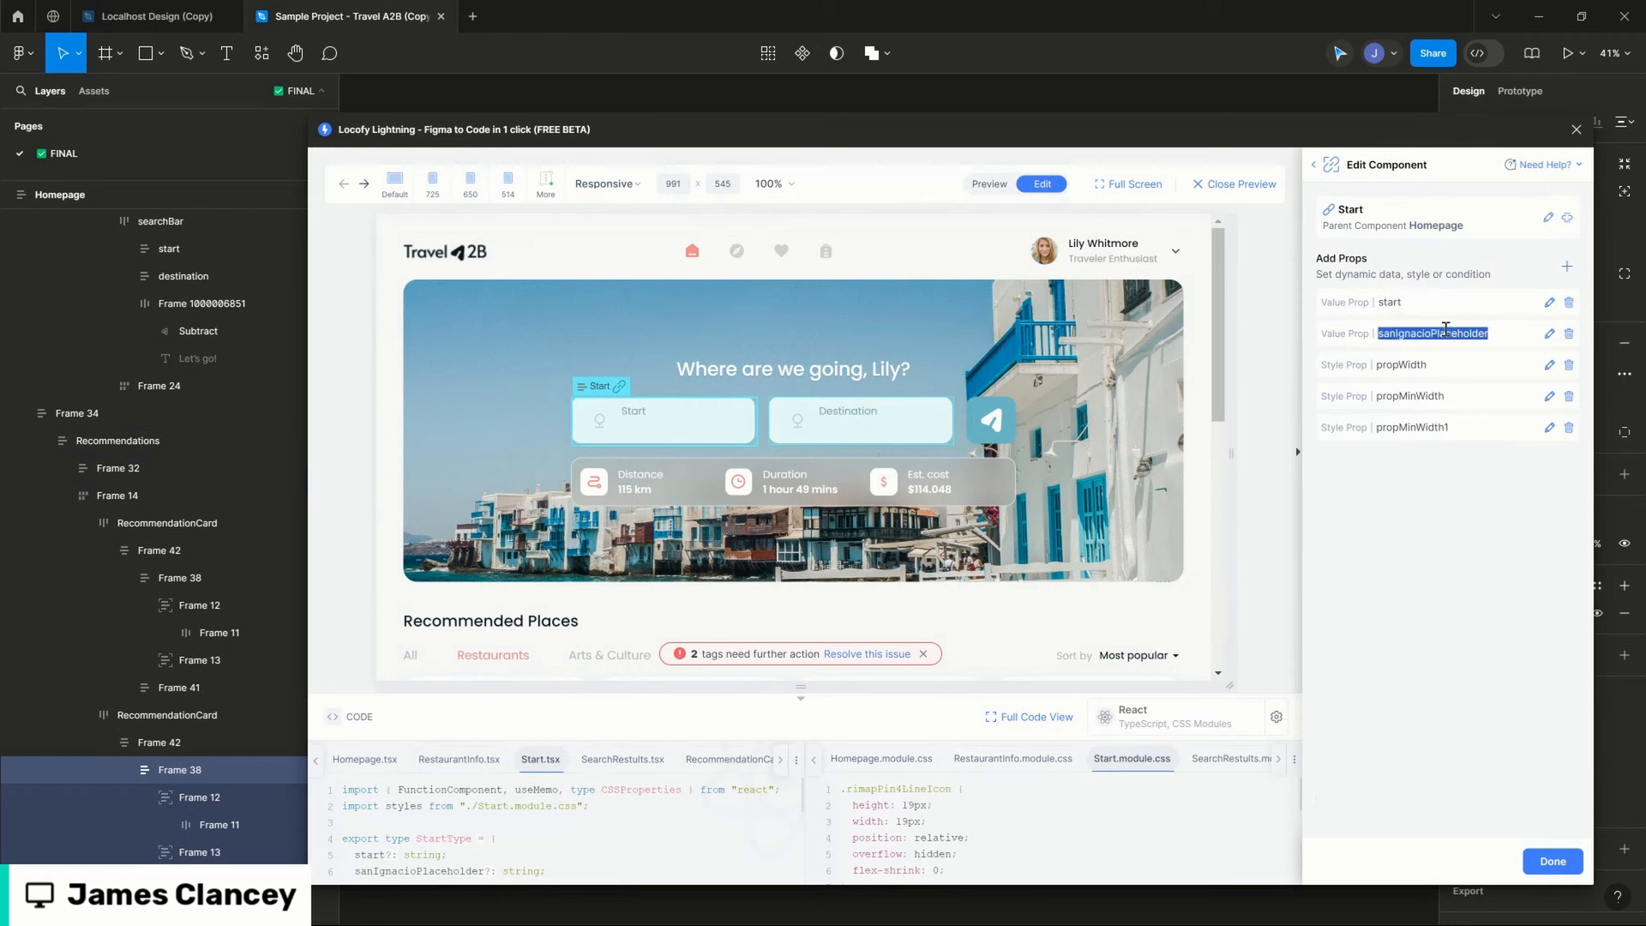
click(1542, 336)
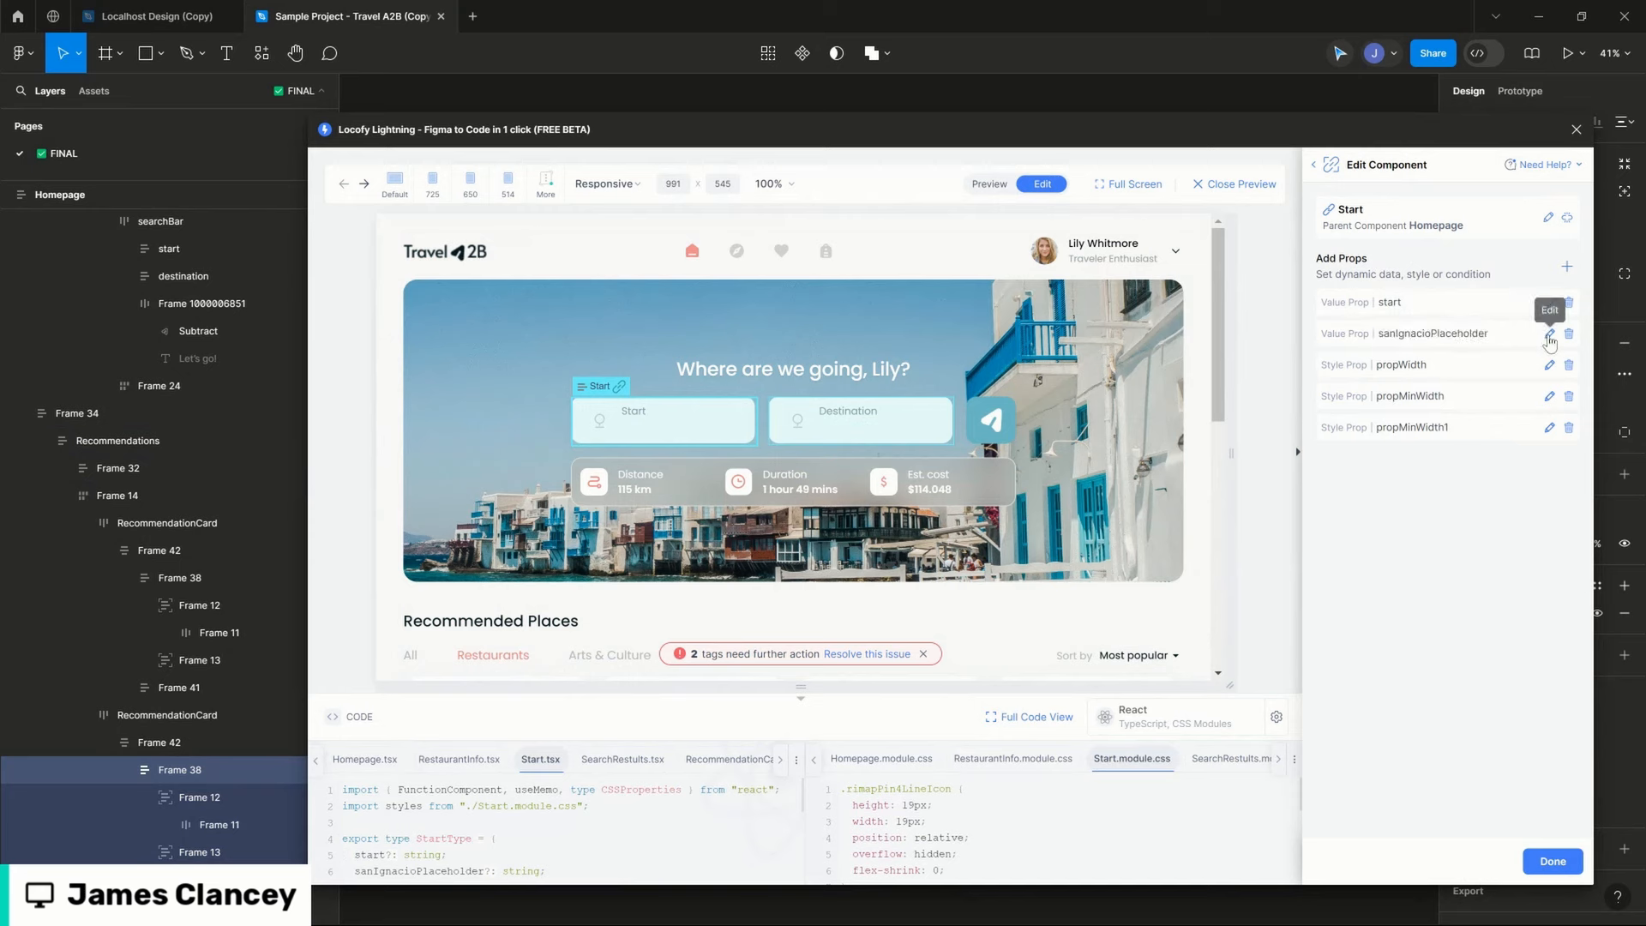
click(1552, 861)
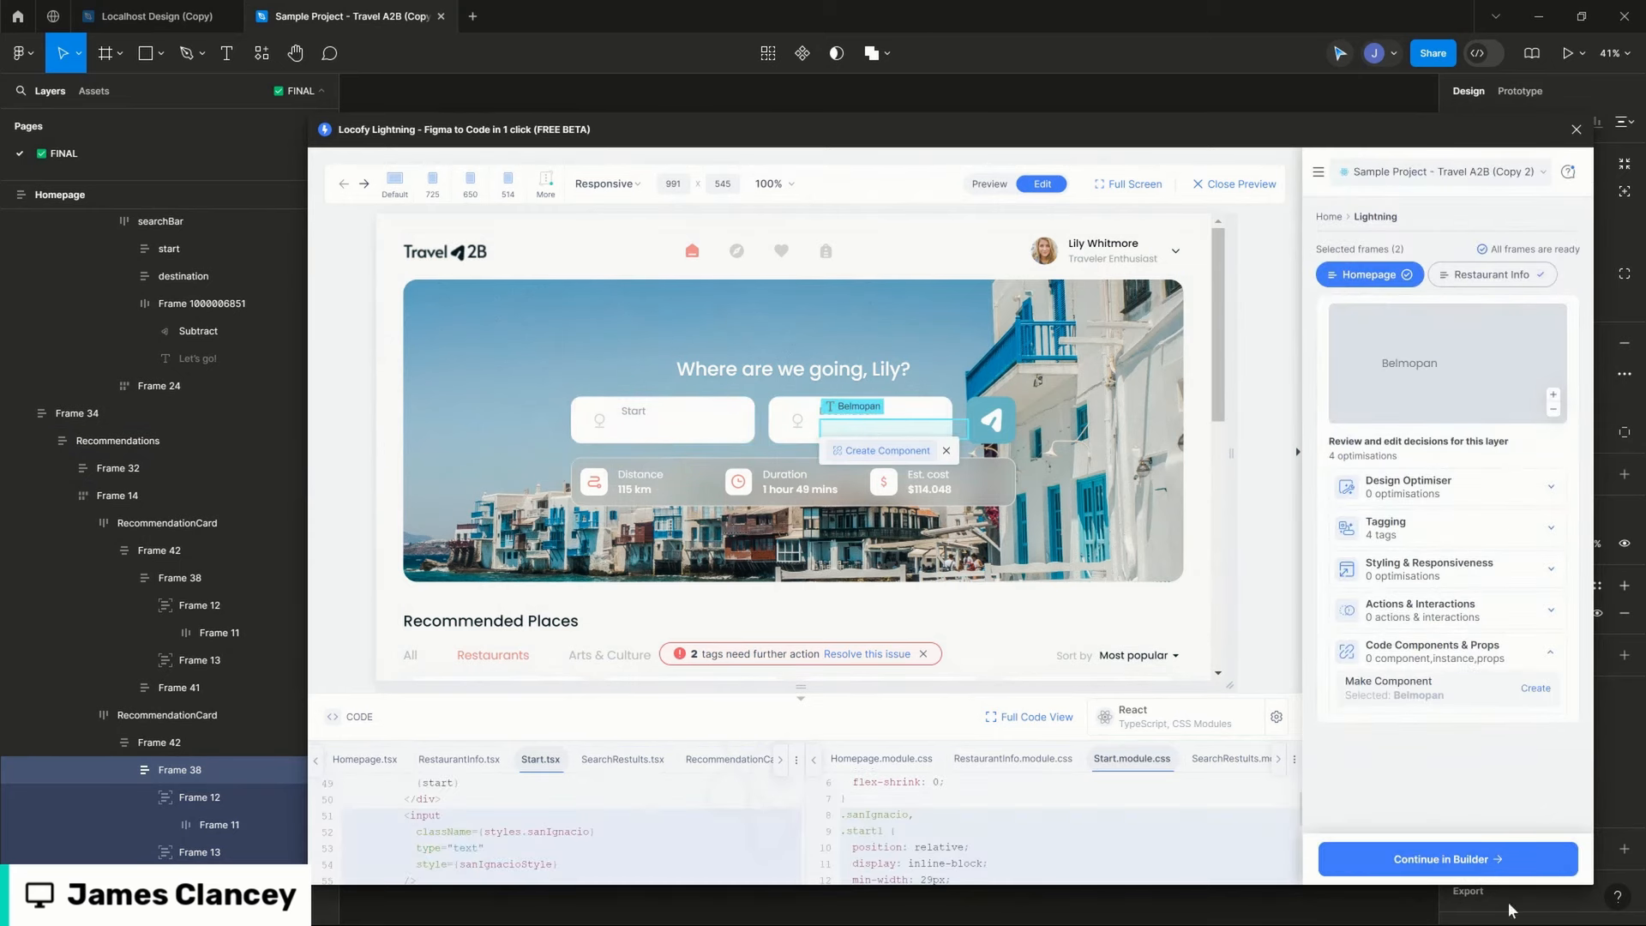
Step: Sync all selected frames to Builder with Homepage as the starting screen
click(1470, 859)
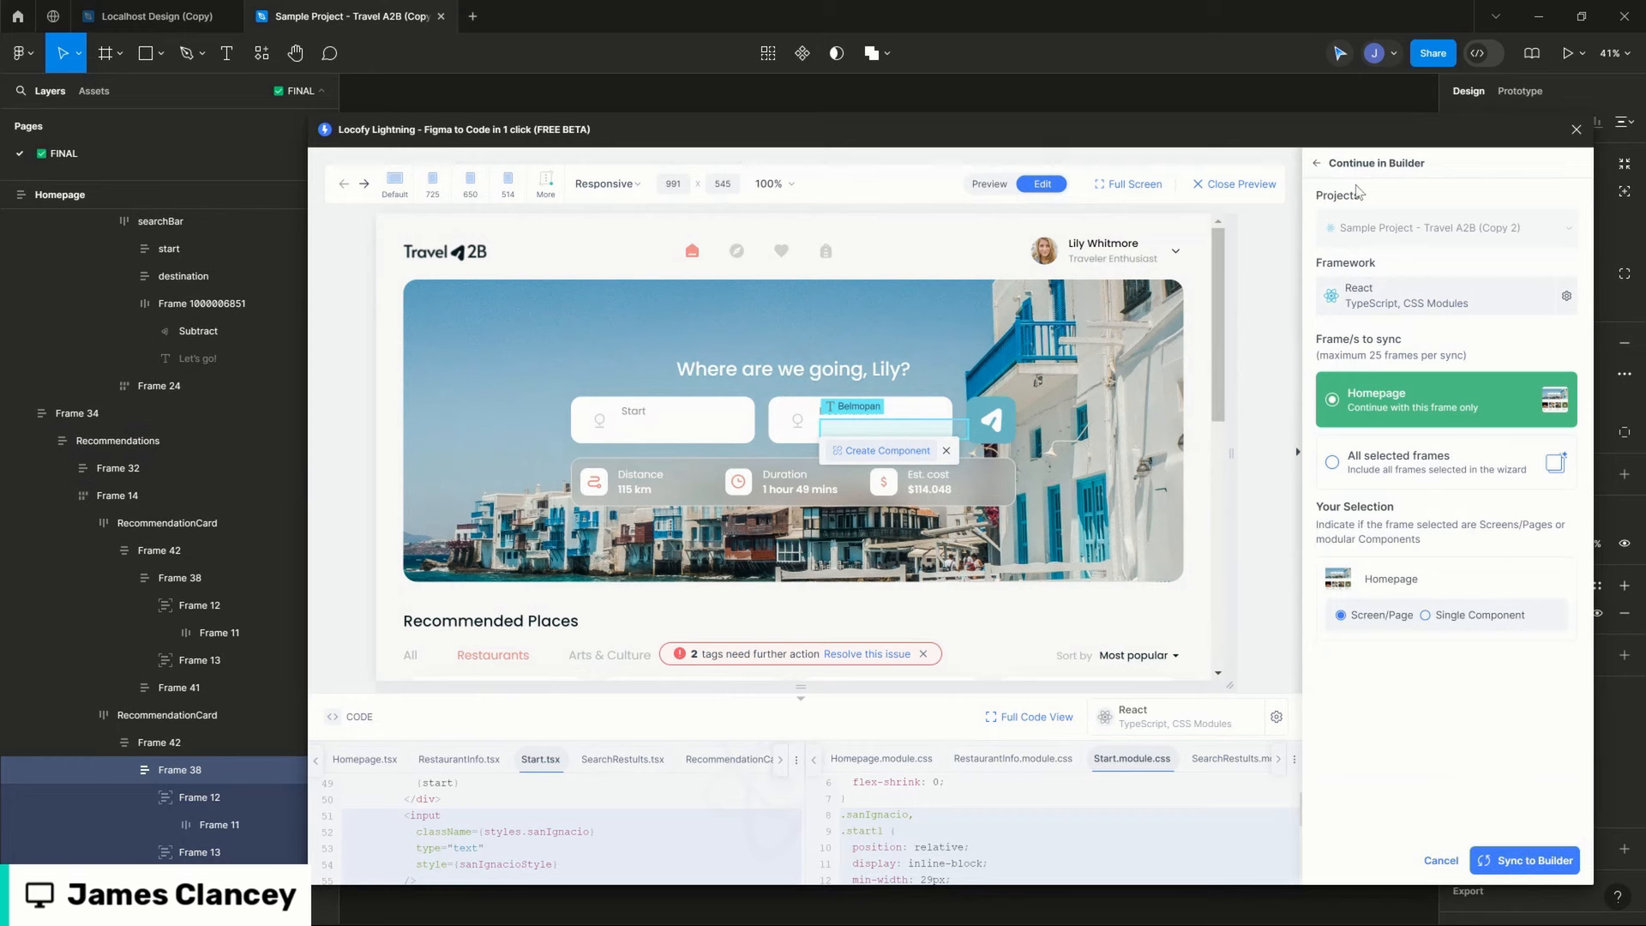
click(1316, 163)
drag(1313, 128, 1221, 105)
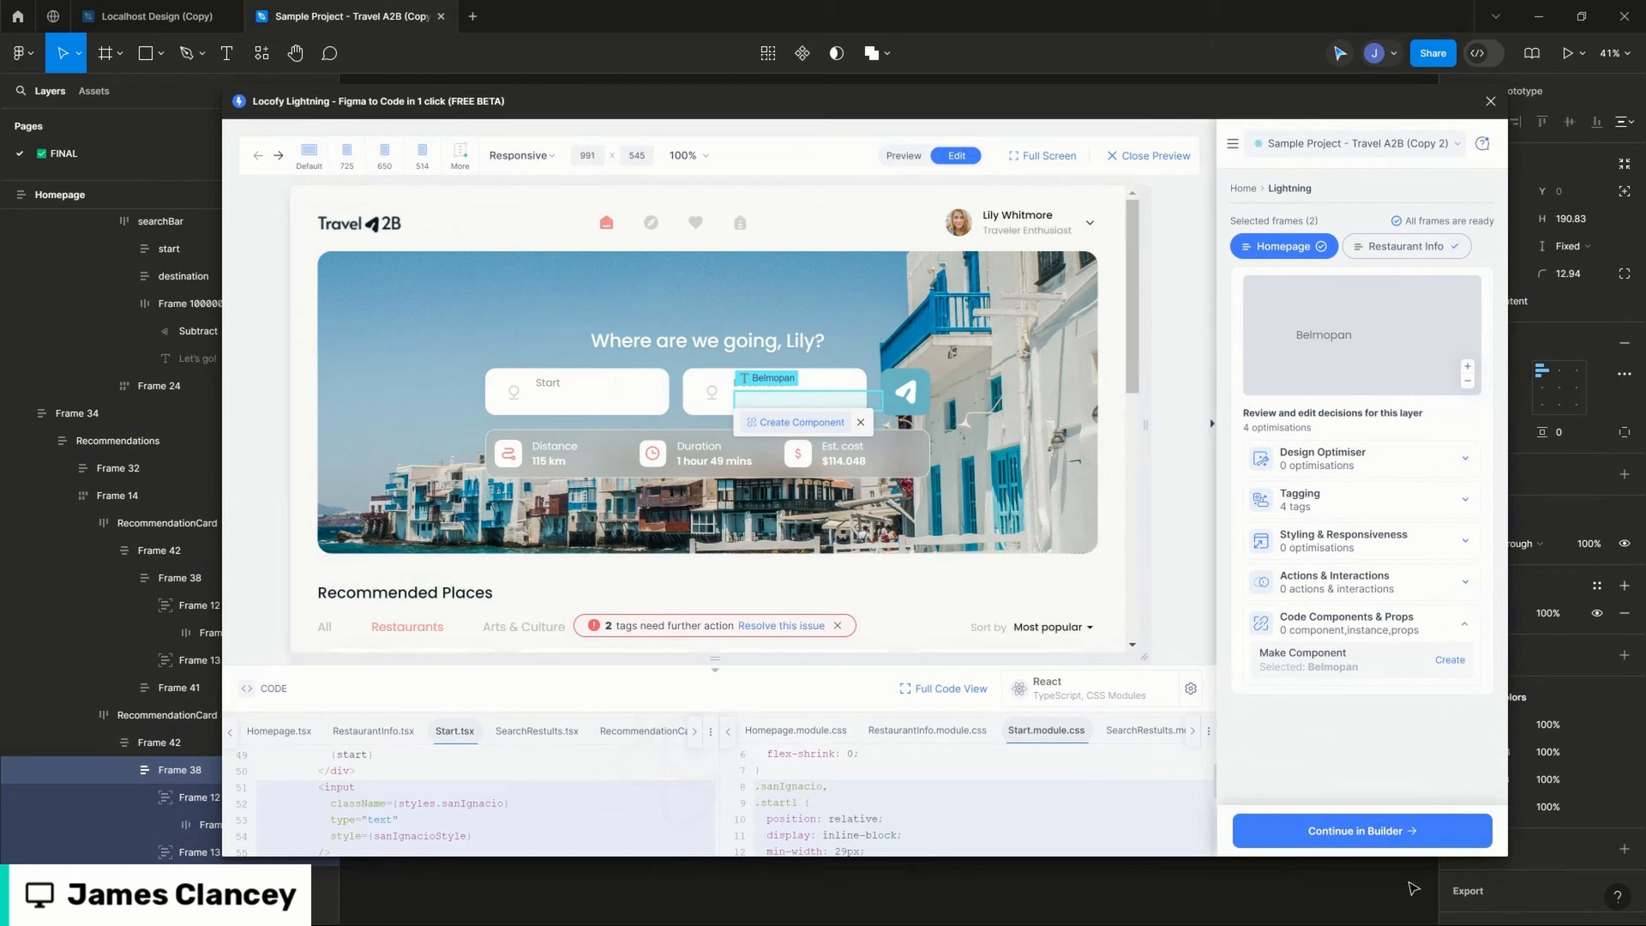
click(1384, 836)
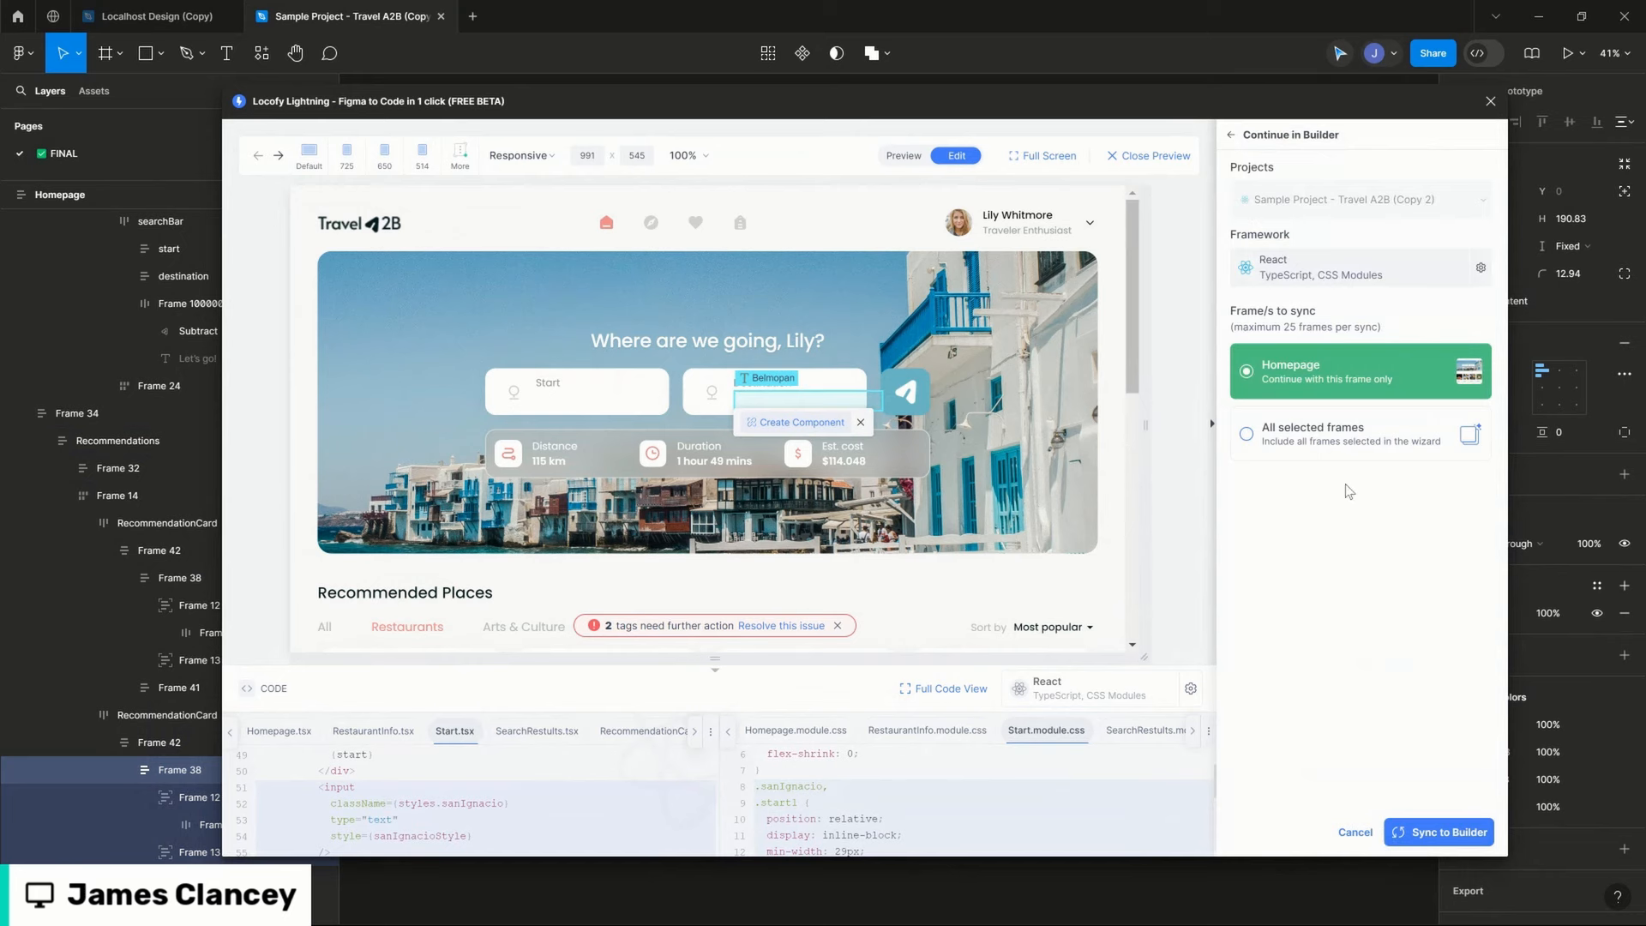
click(1326, 442)
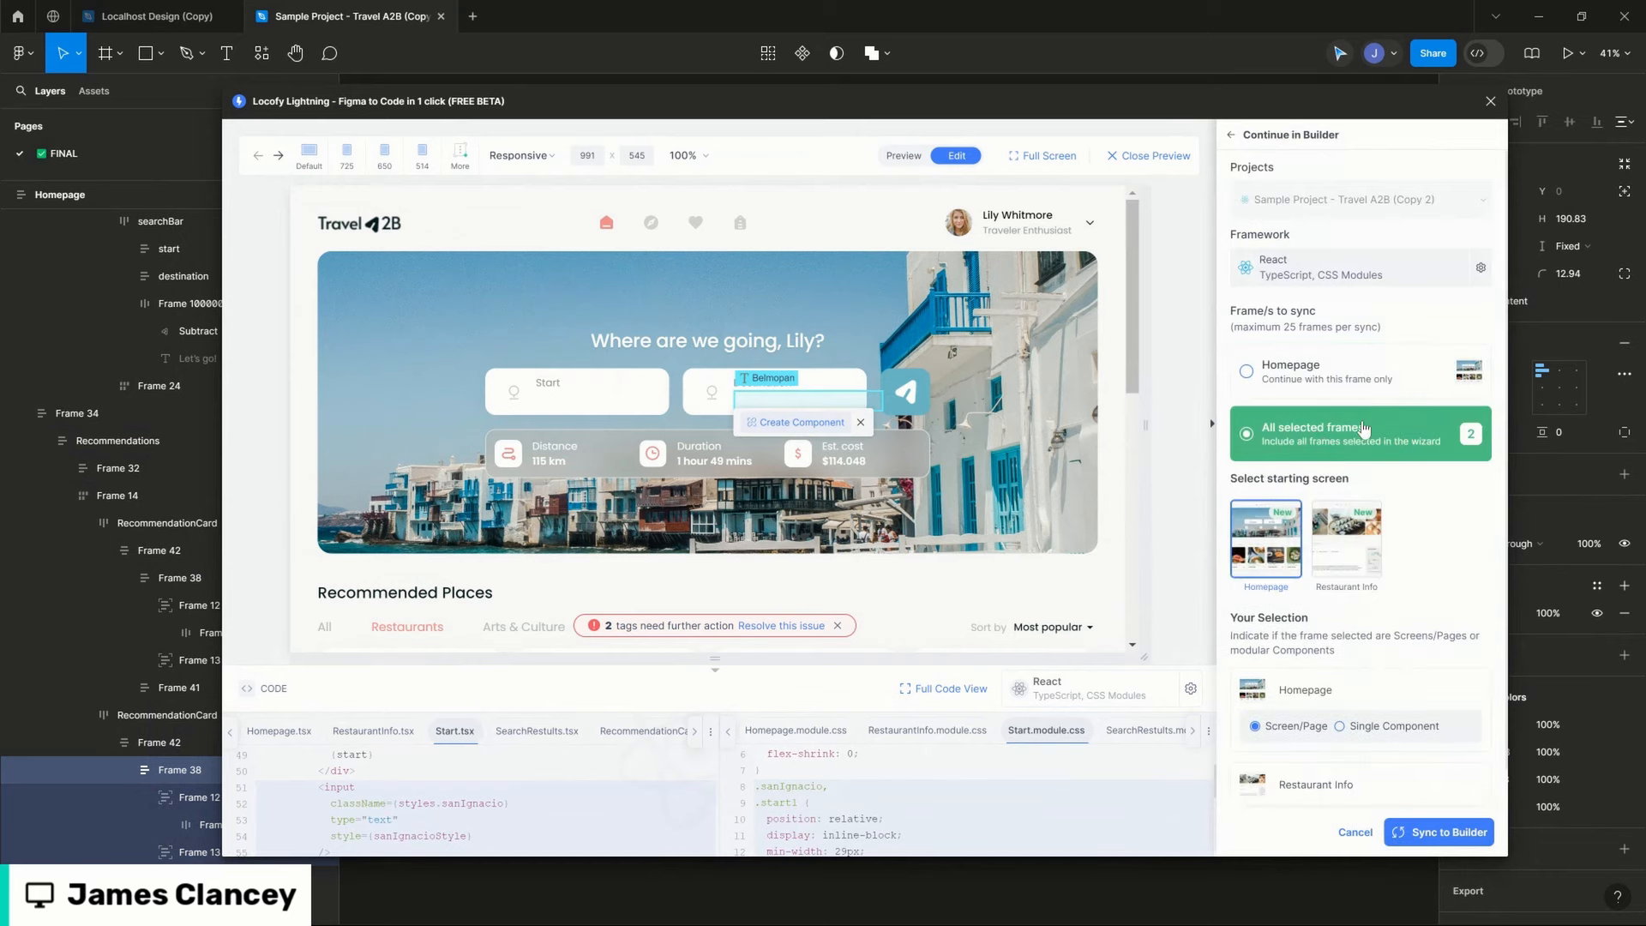
click(1440, 833)
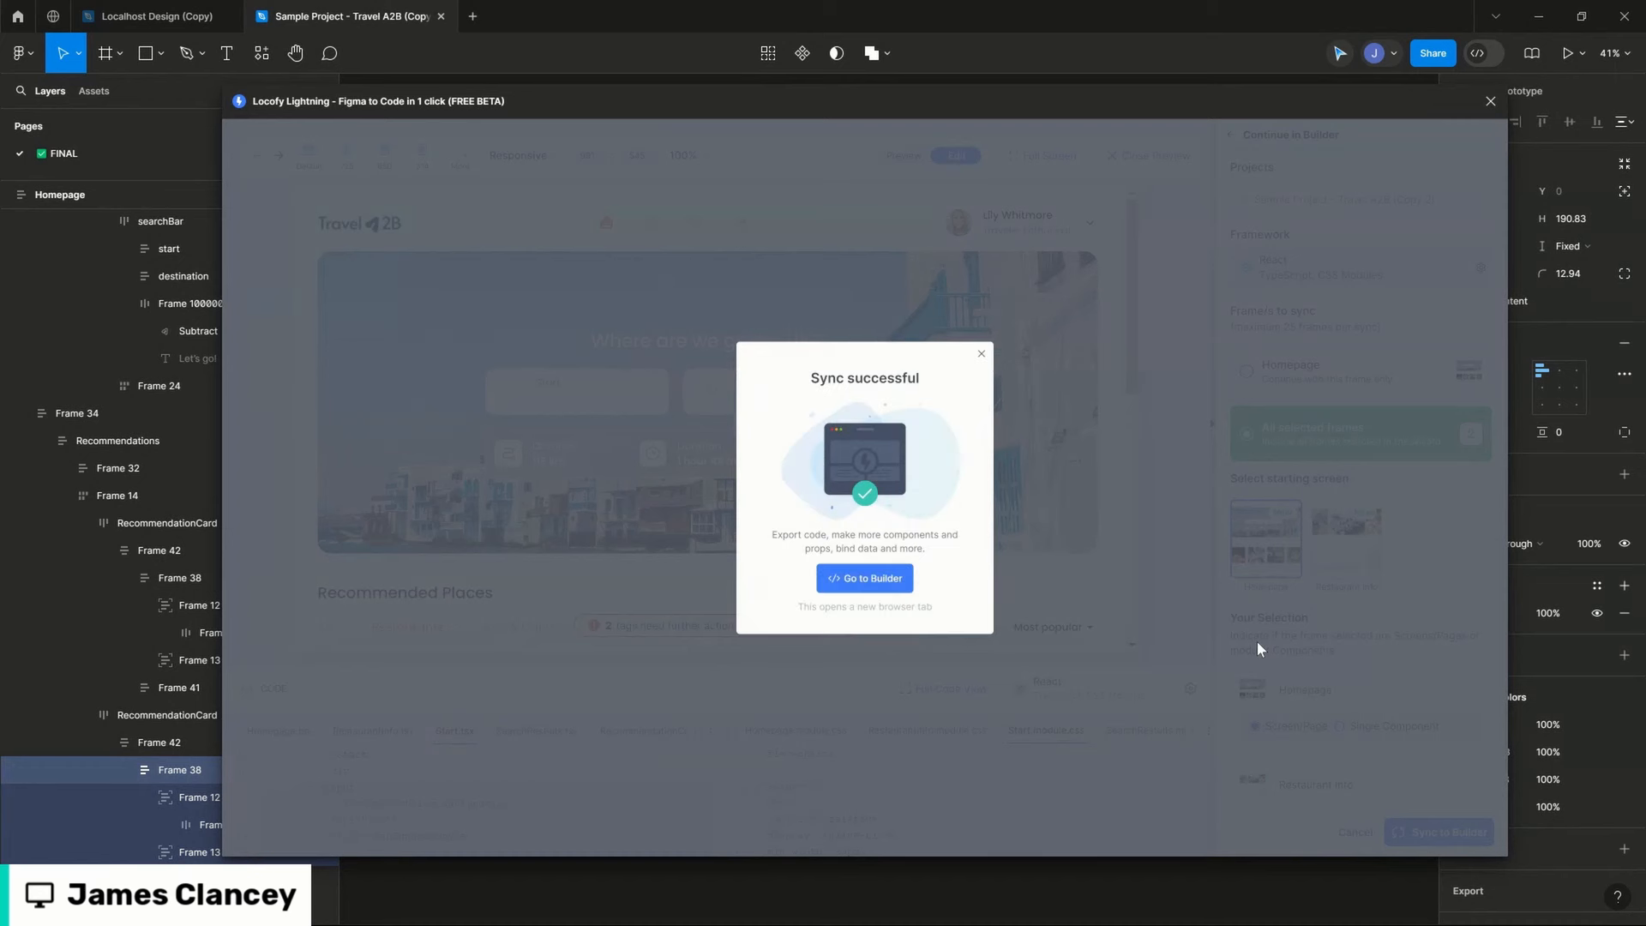
Step: Open the synced project in Locofy Builder in the browser and snap its window to the left side of the desktop
click(880, 584)
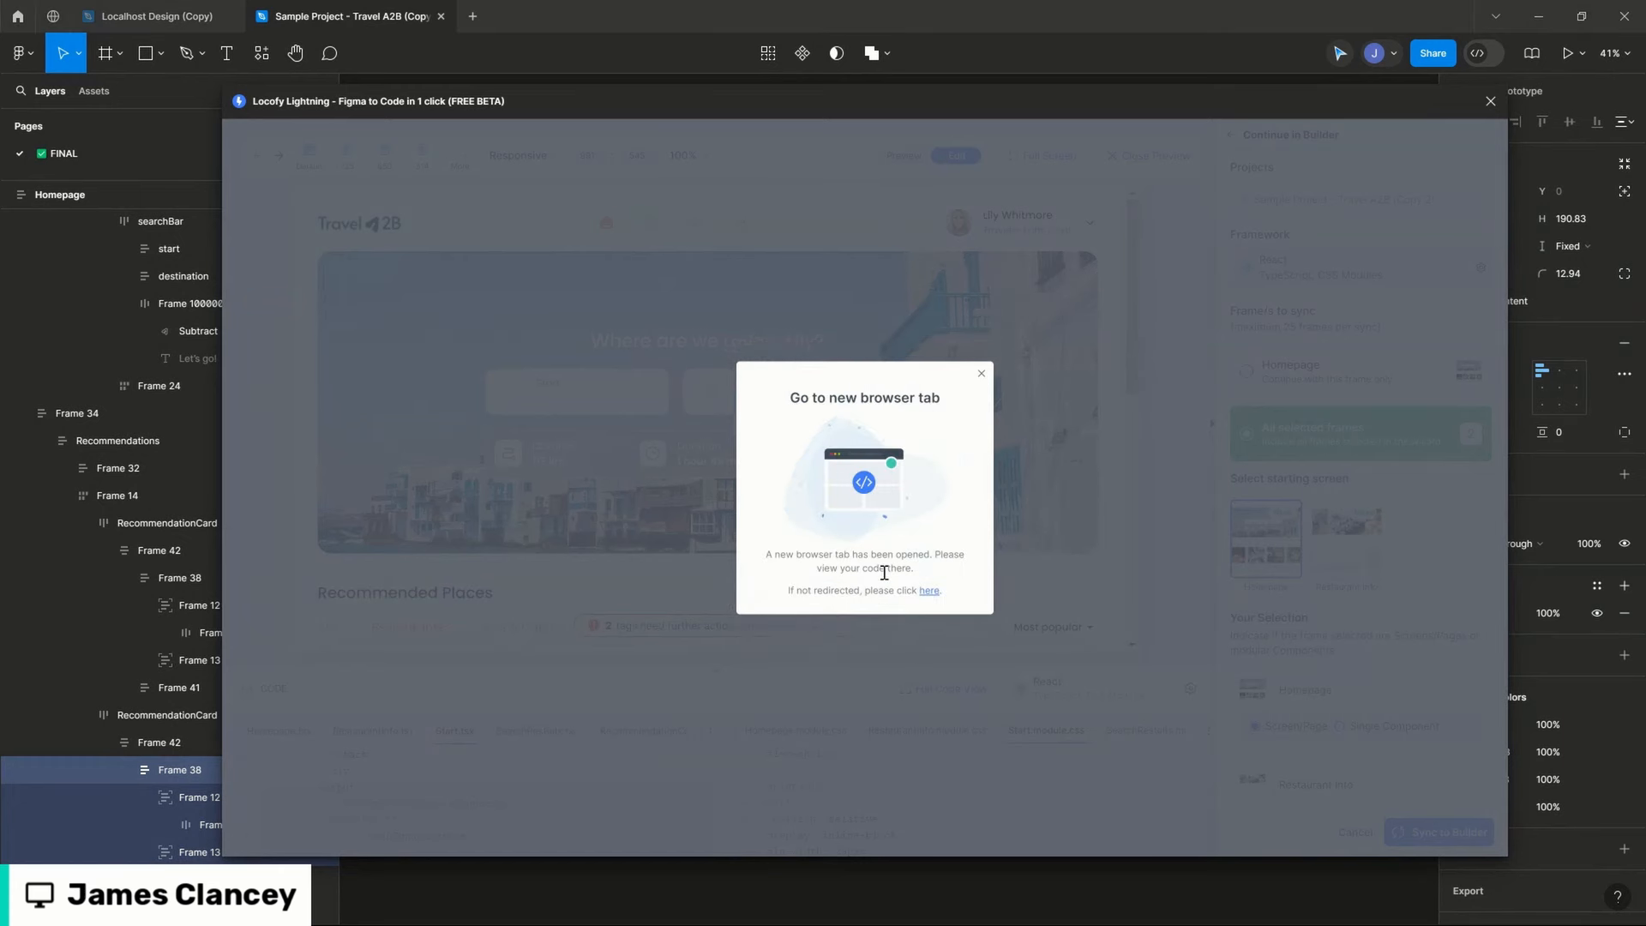
drag(1645, 262, 1093, 160)
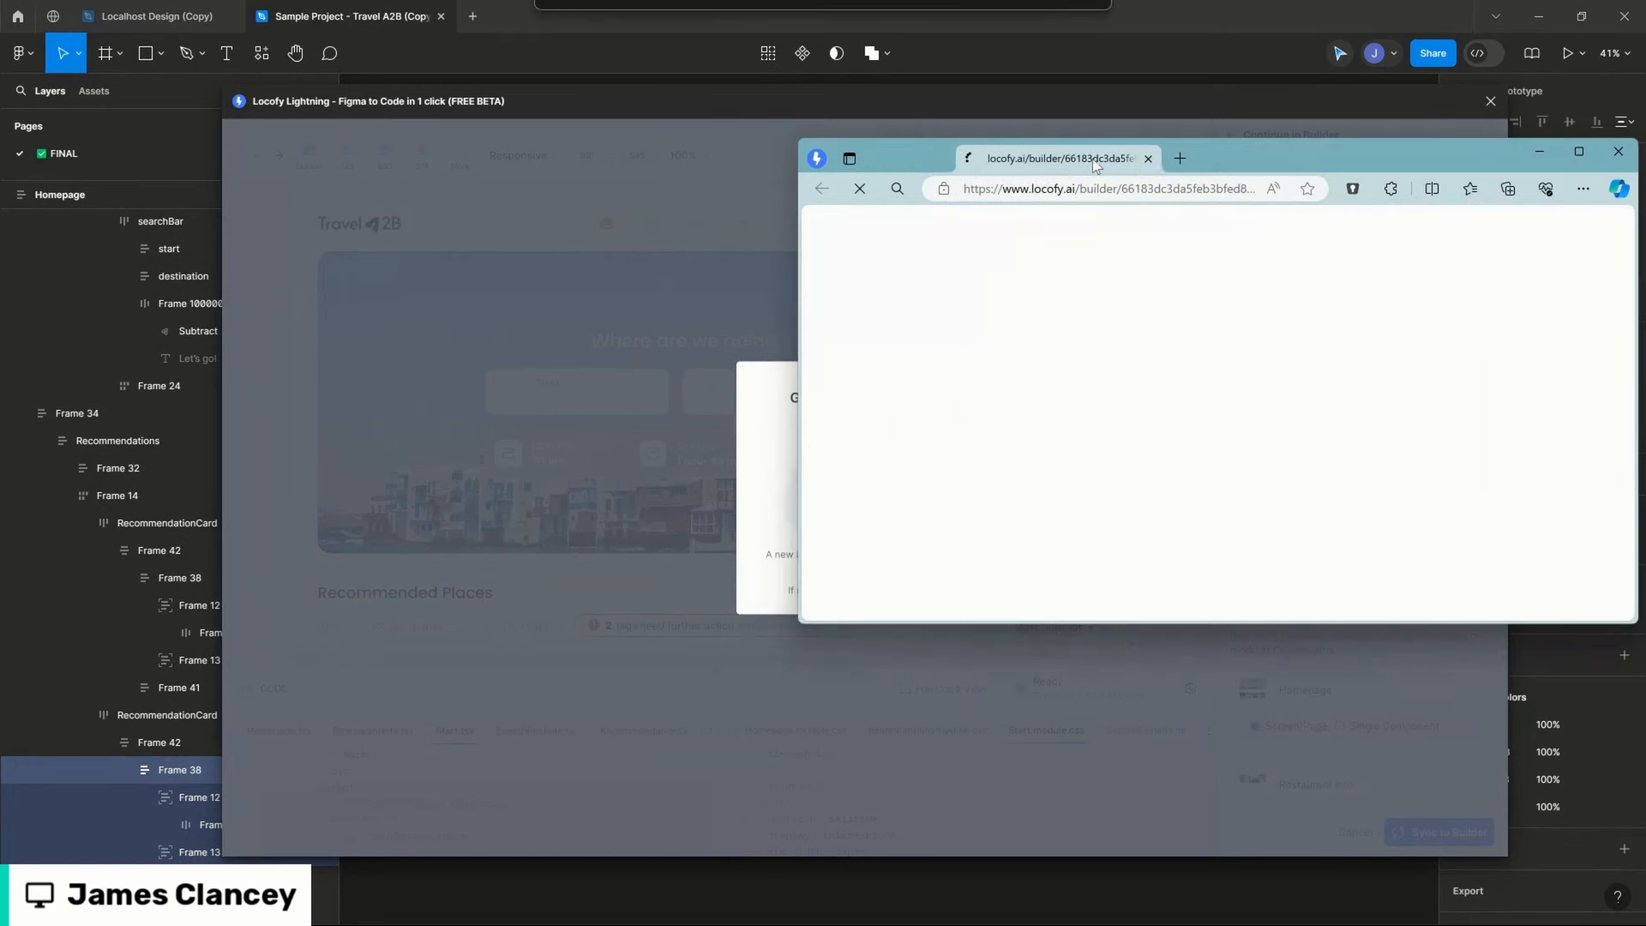
key(super+Left)
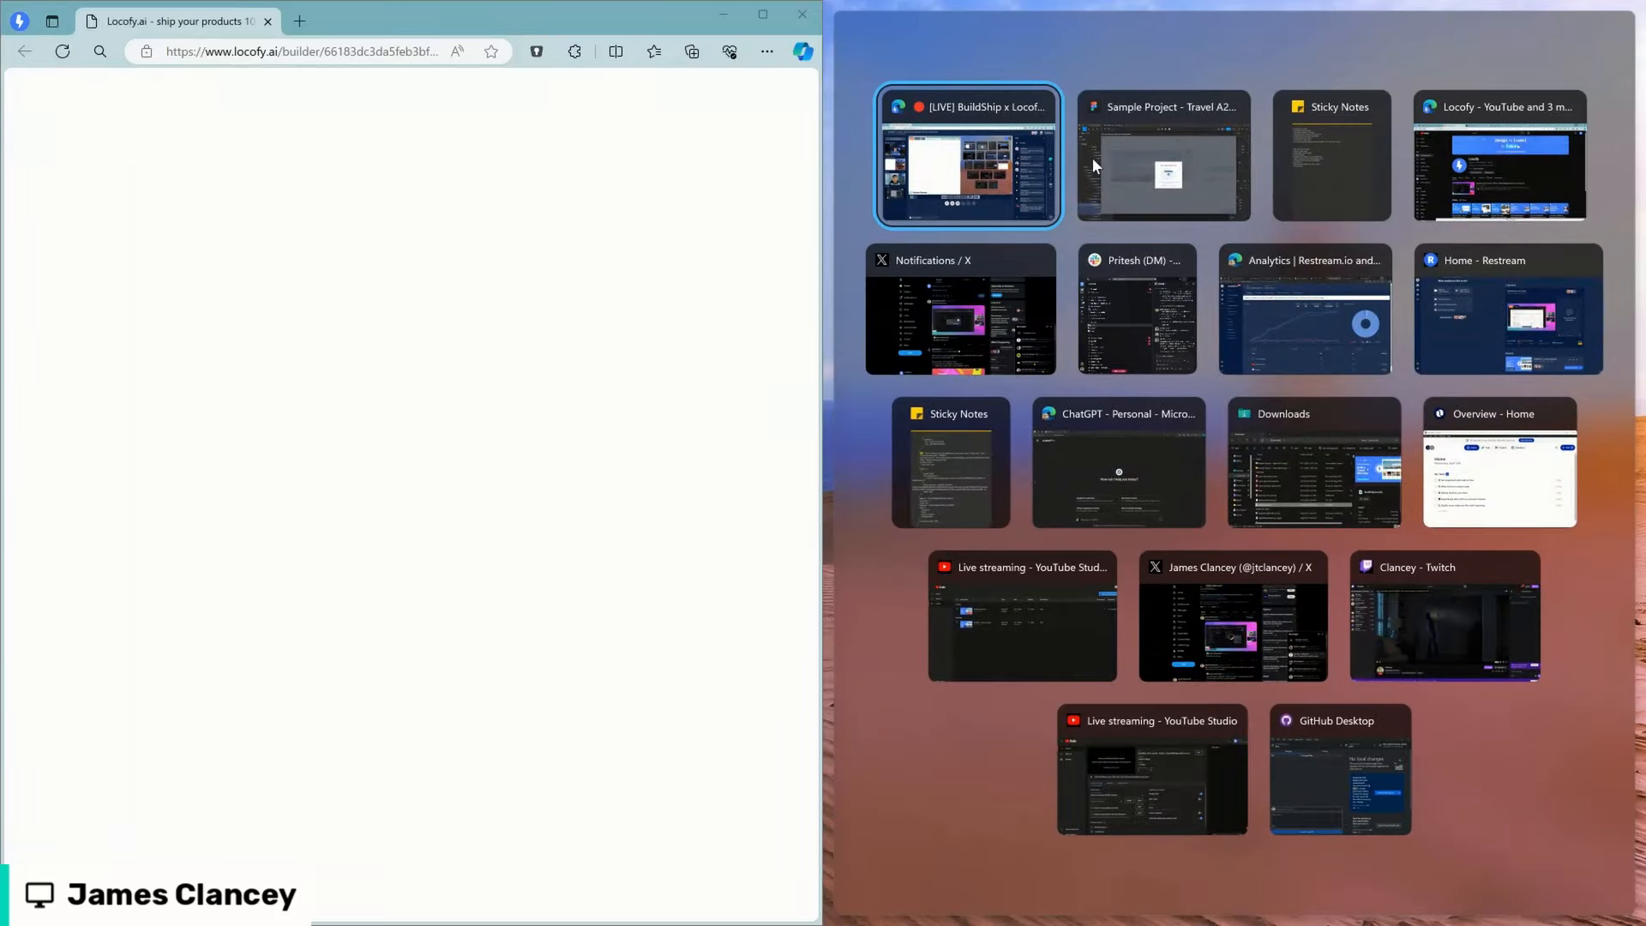
key(Escape)
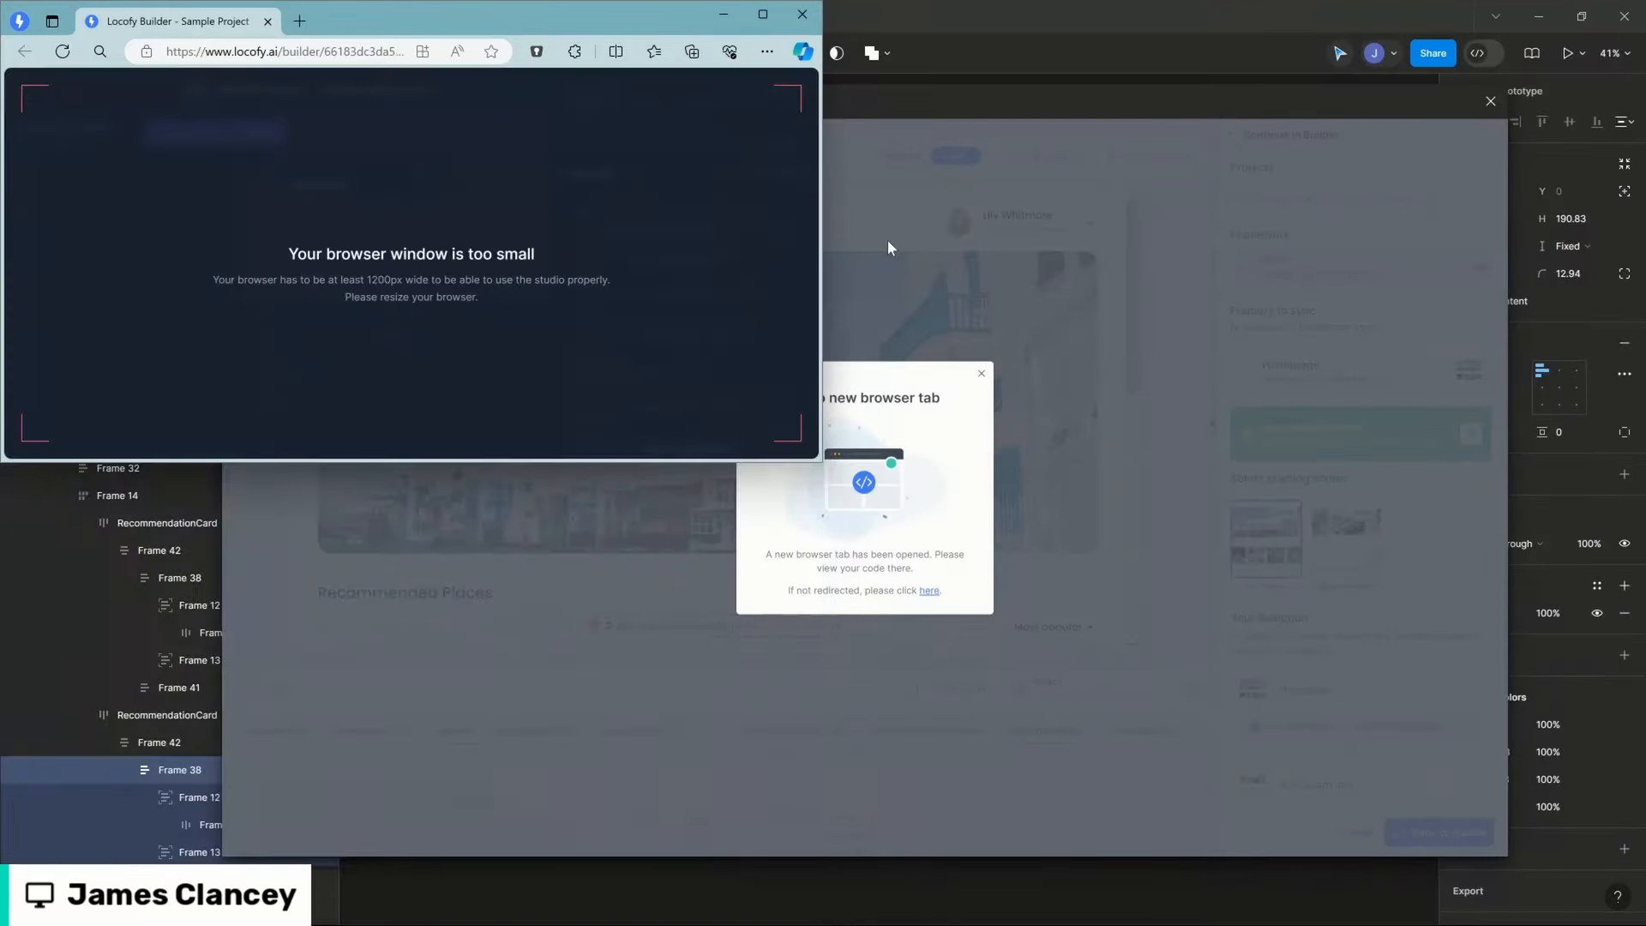
Step: Maximize the browser window showing Locofy Builder
key(super+Up)
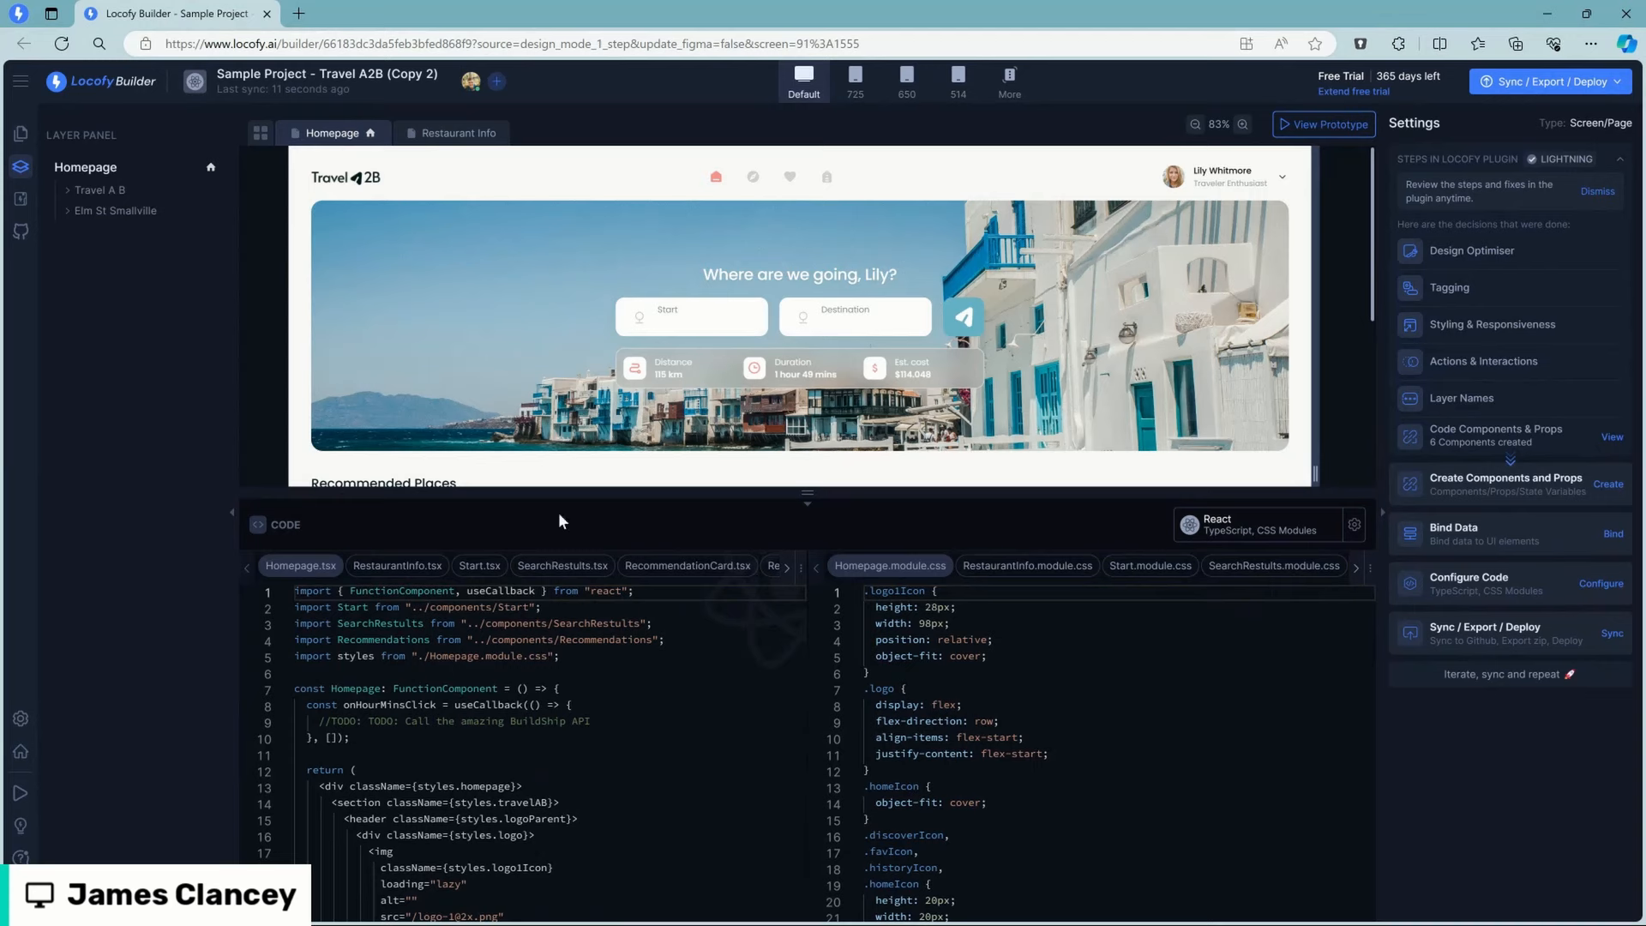
Step: Try JavaScript as the React code language, switch back to TypeScript and look over the styling options
click(1354, 525)
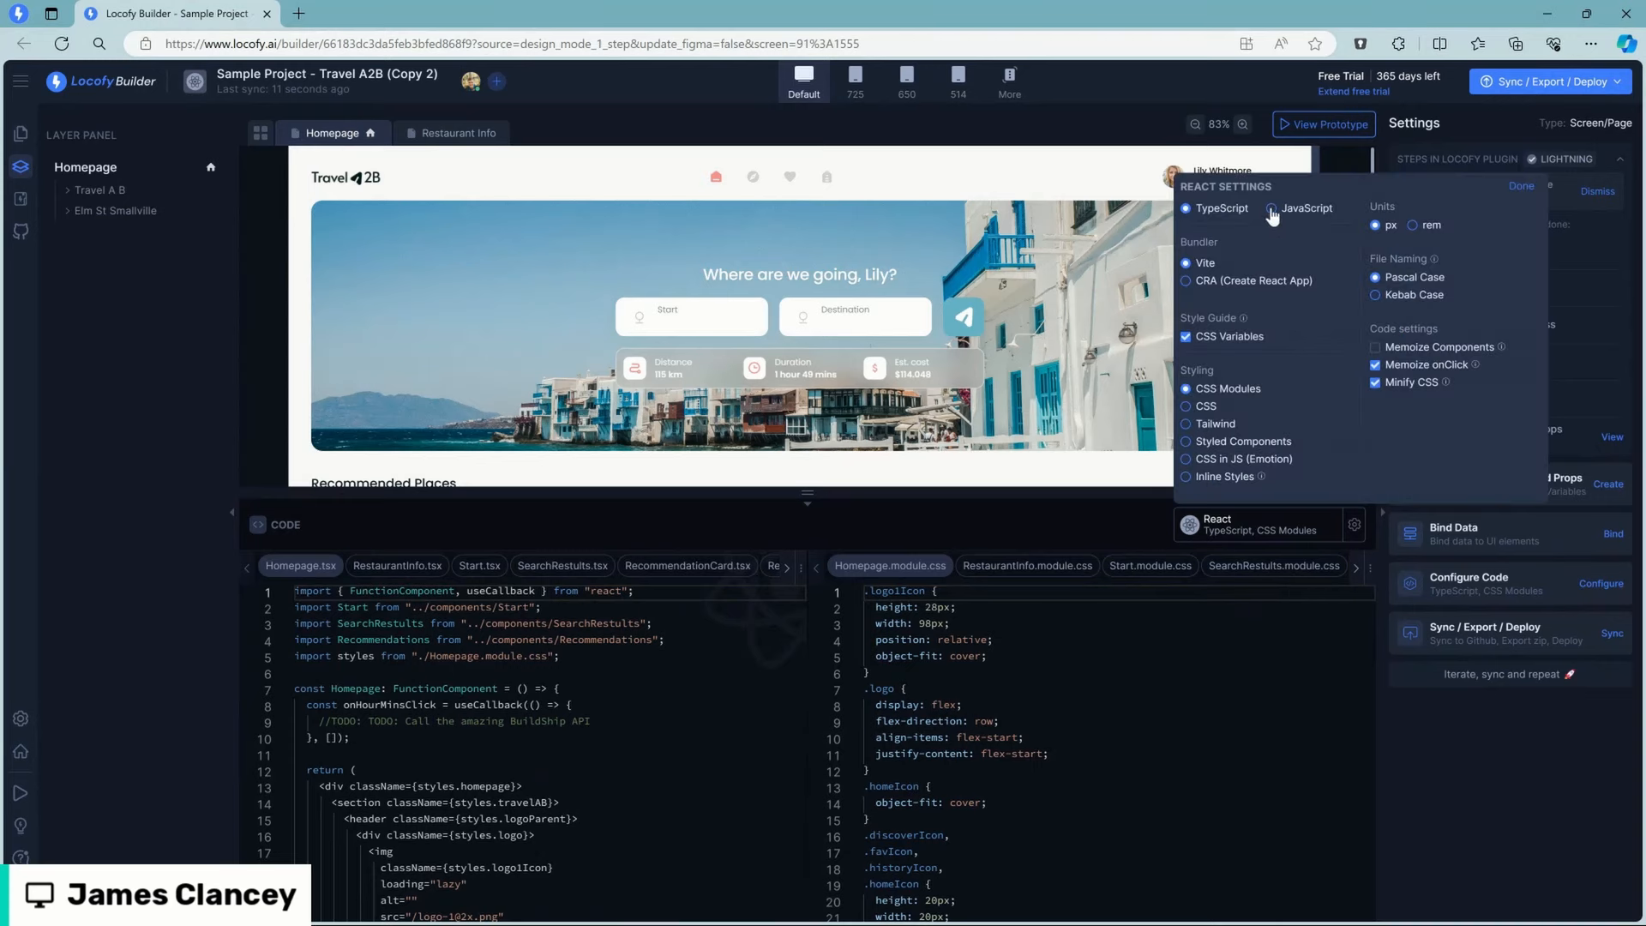
click(1271, 211)
click(1518, 187)
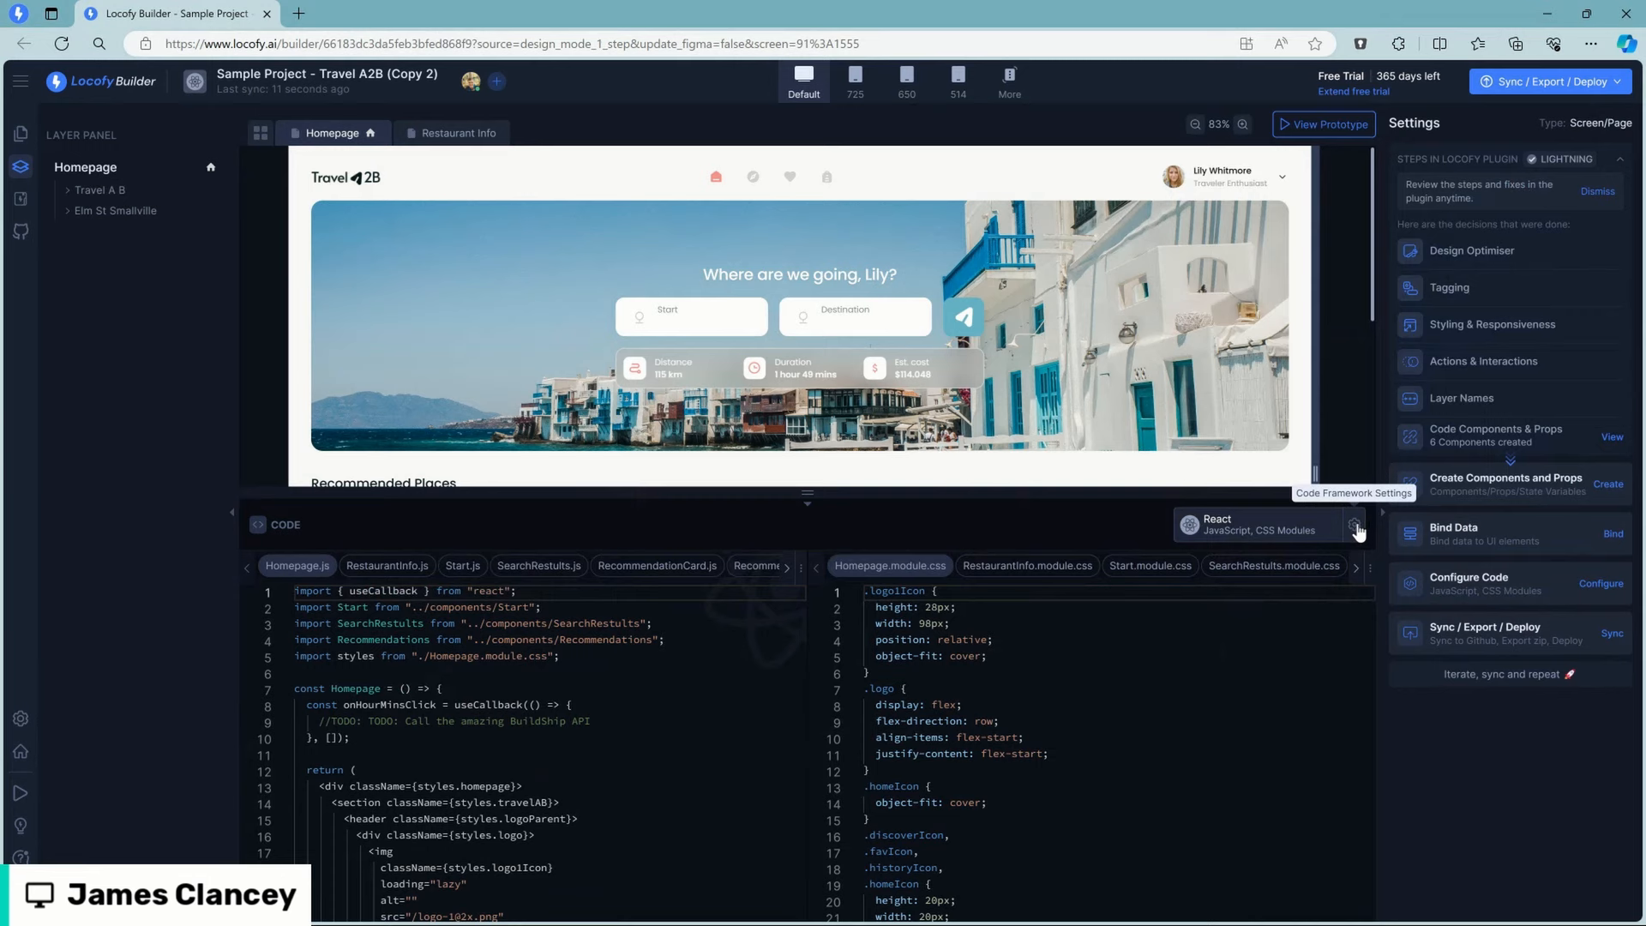
click(1355, 527)
click(1199, 209)
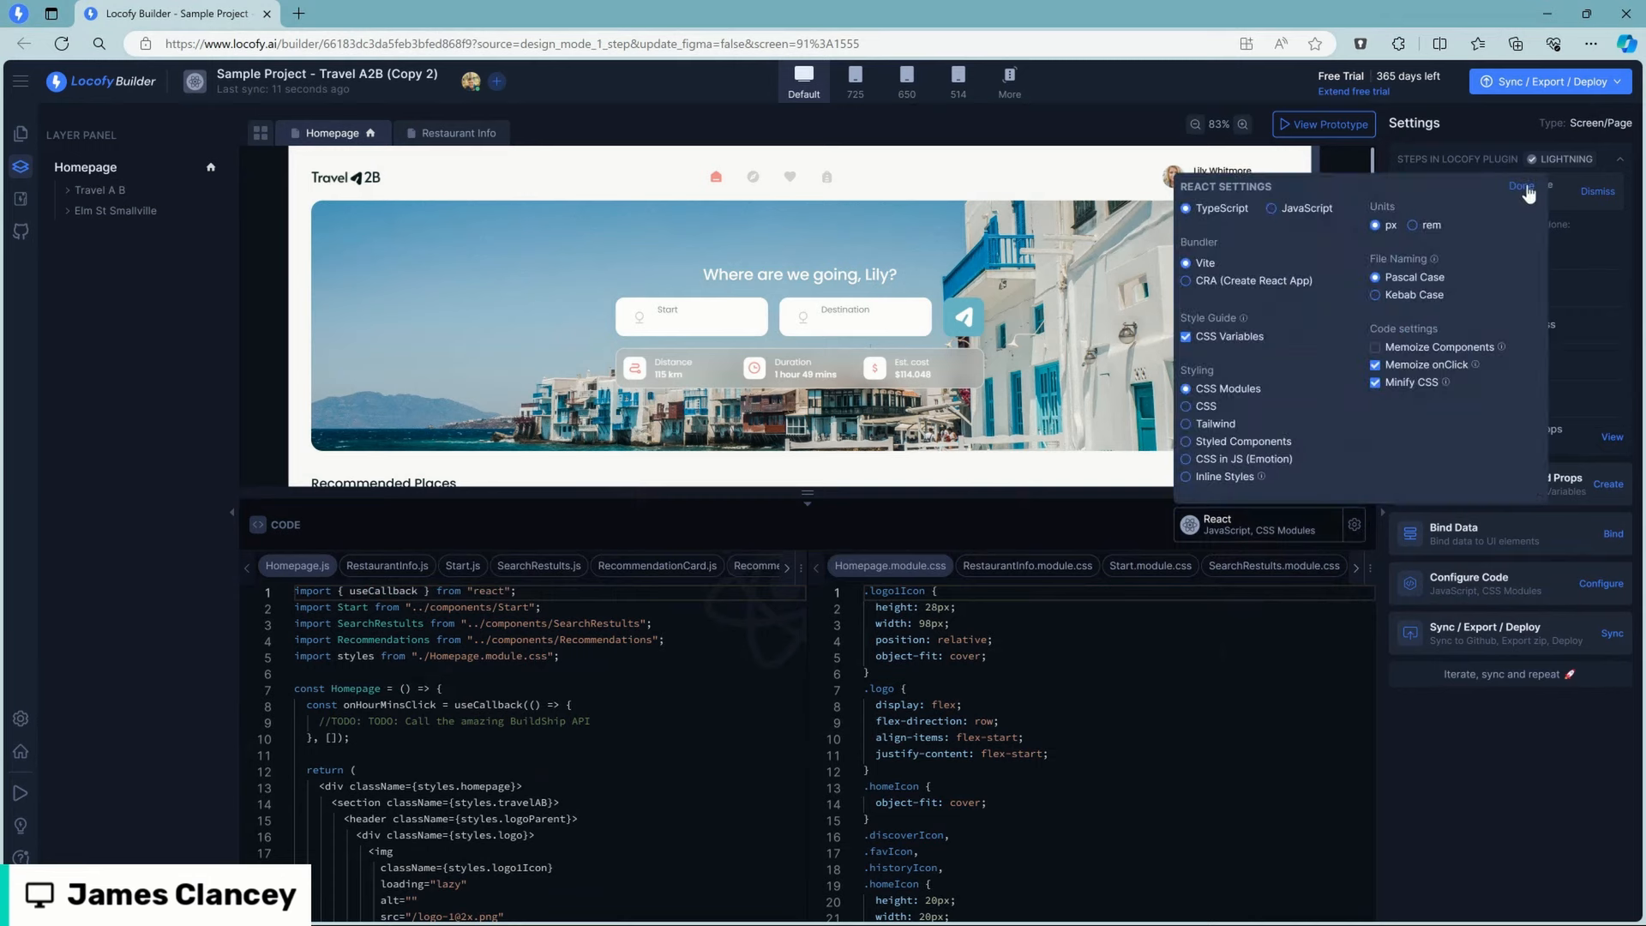
click(1522, 187)
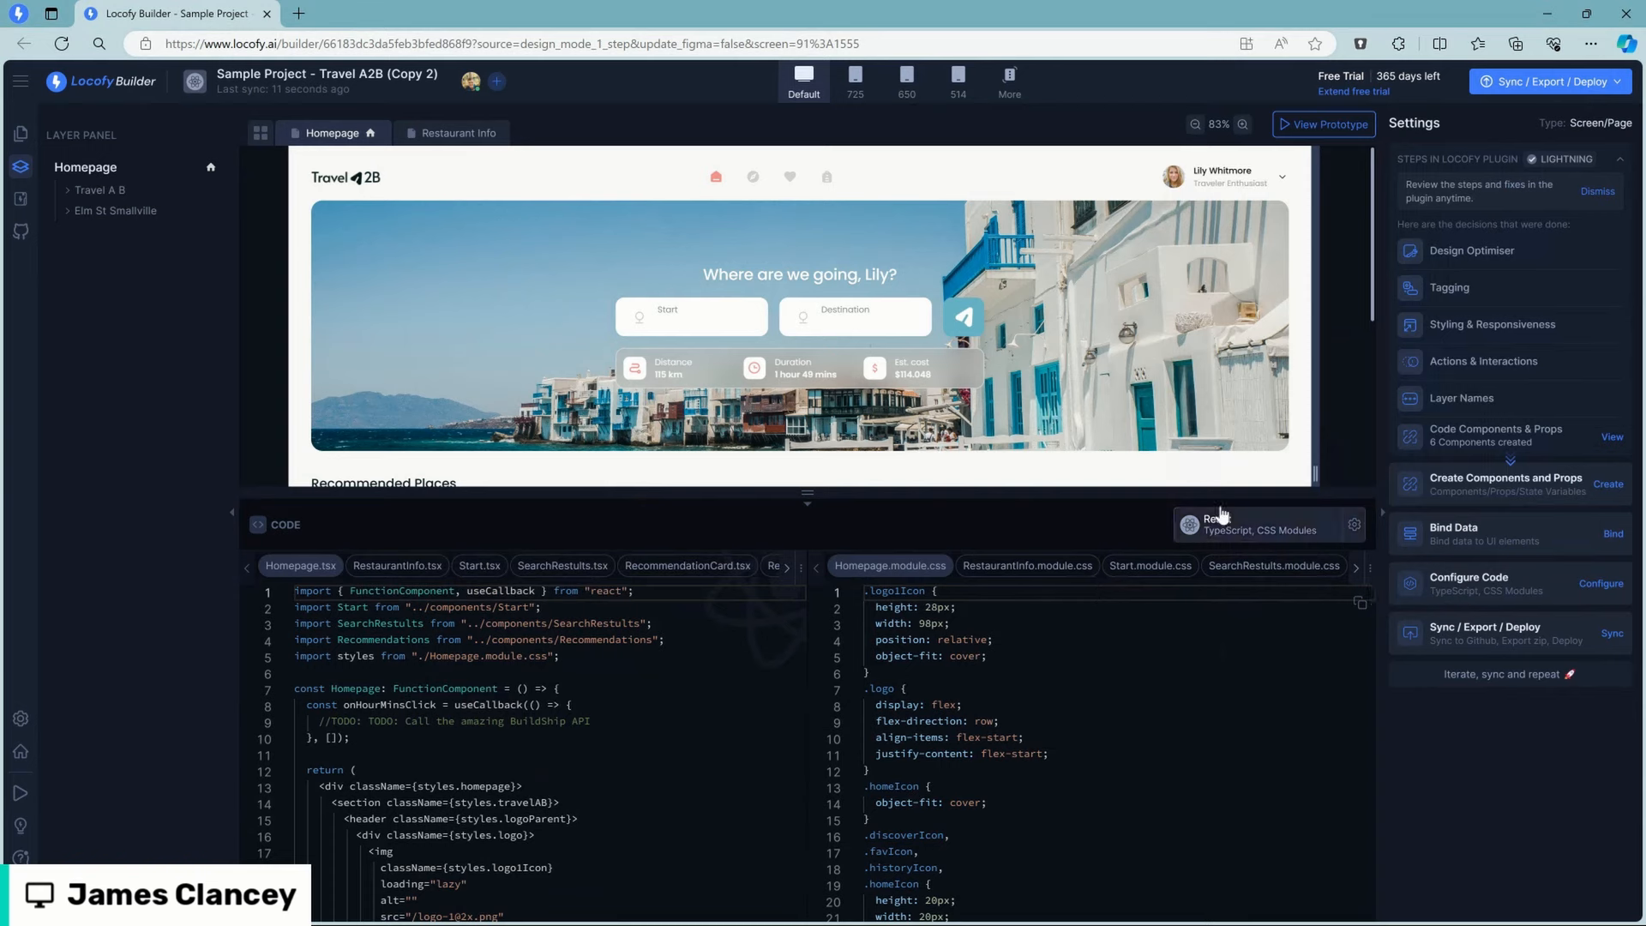
click(1355, 525)
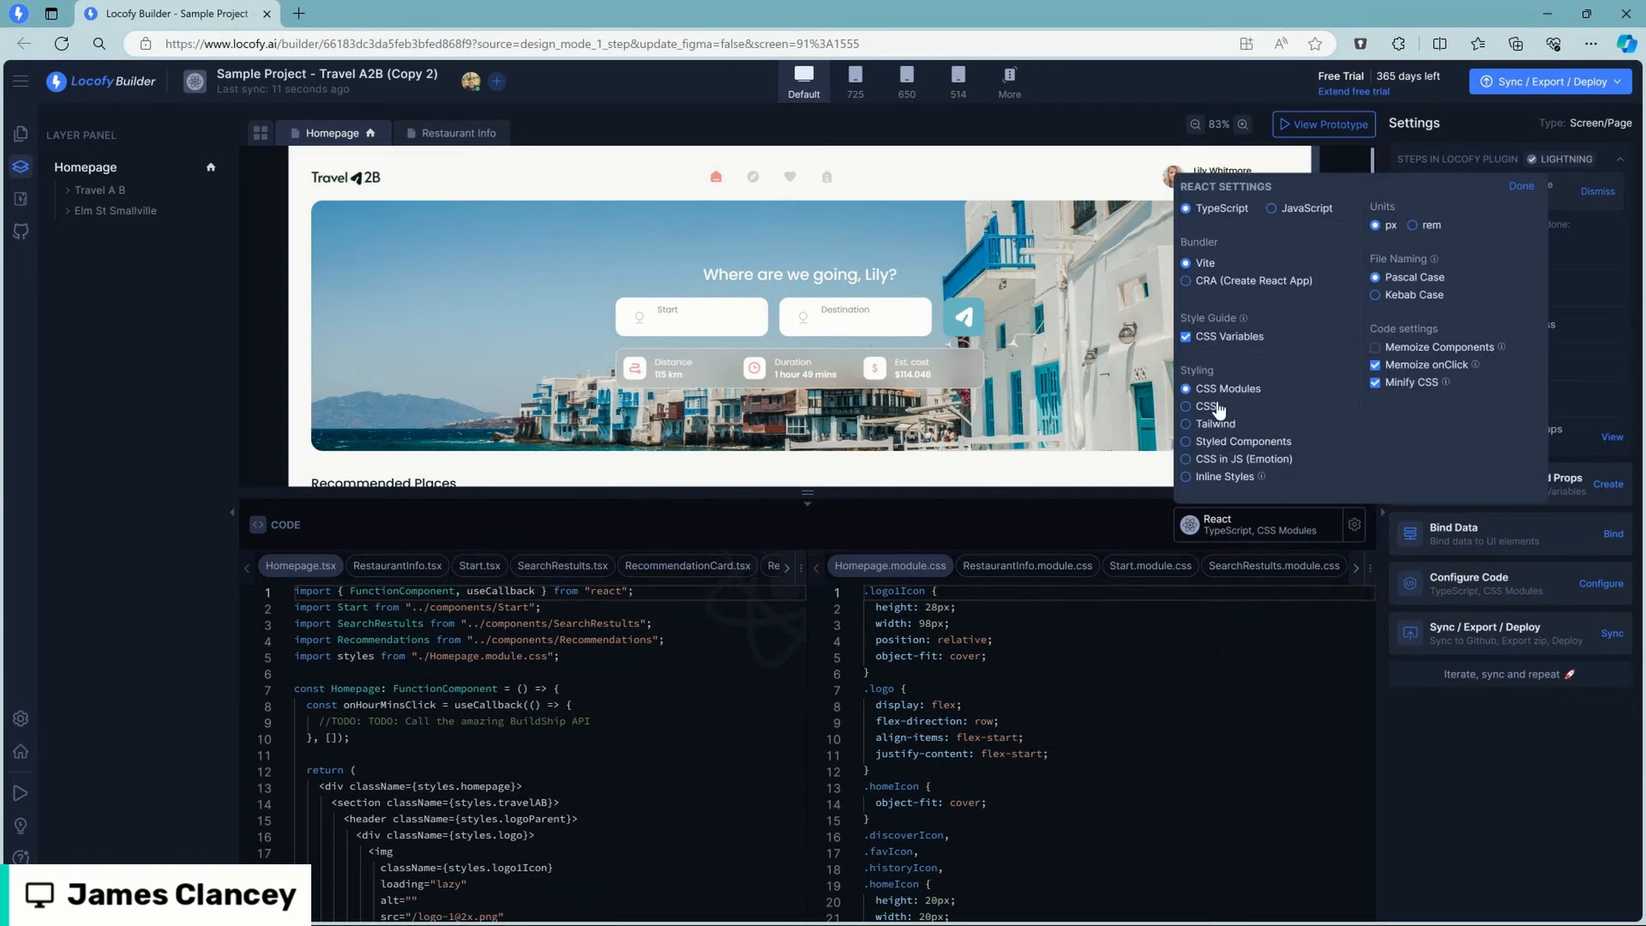
click(1207, 706)
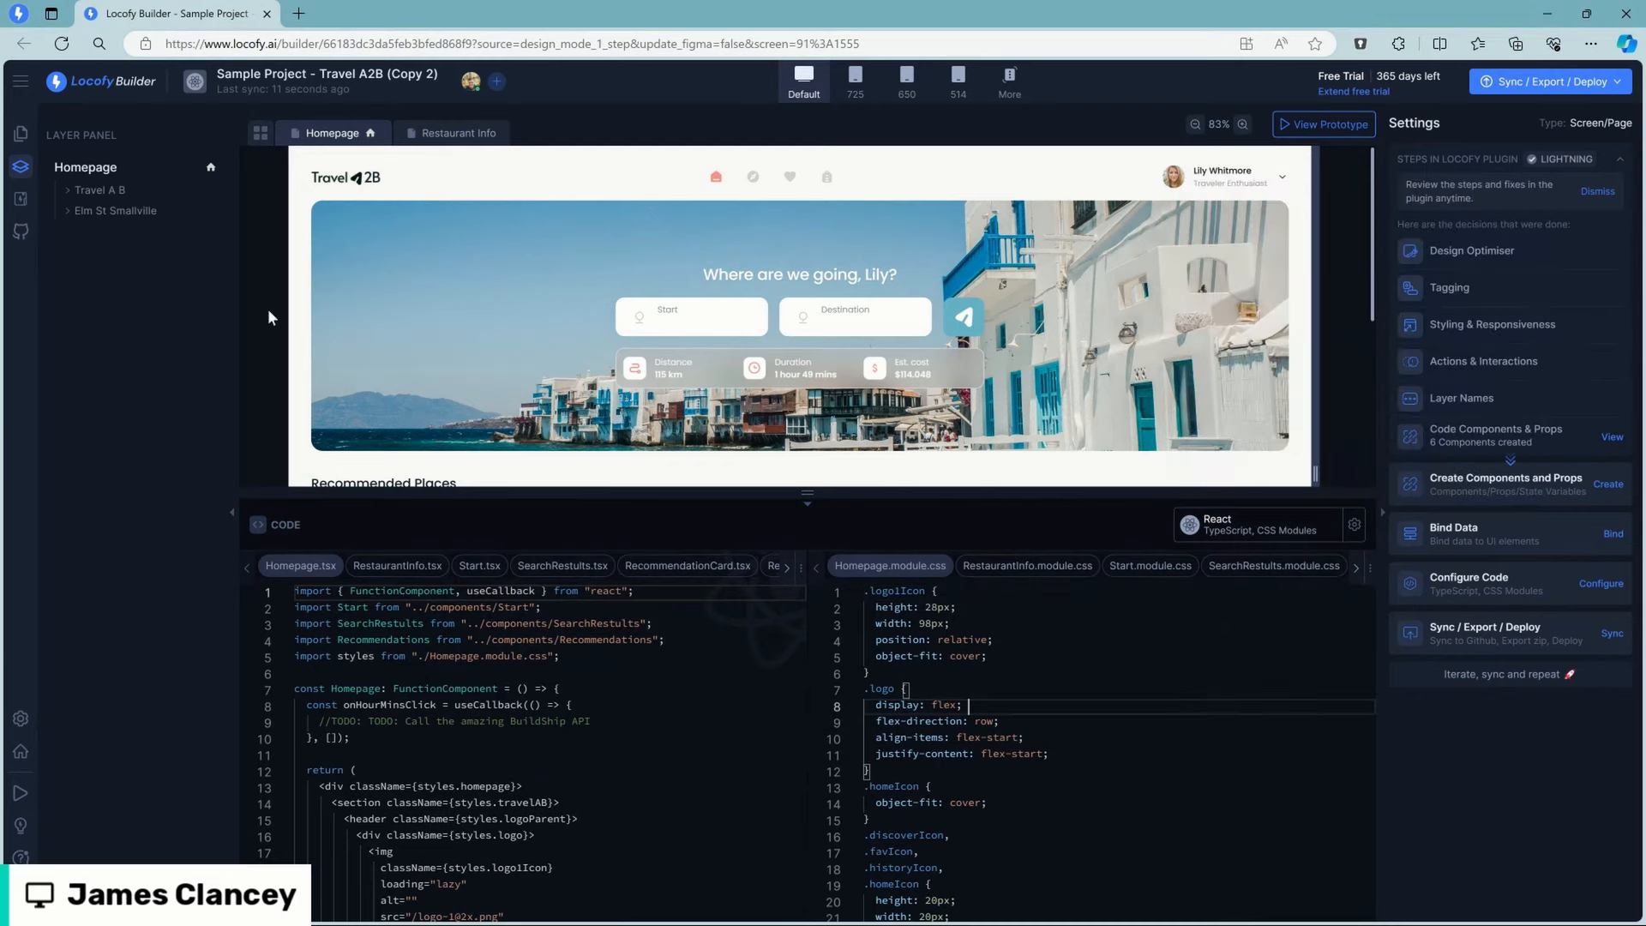
Step: Look through the project's generated files and the Homepage.tsx code, and return to the design view
click(19, 134)
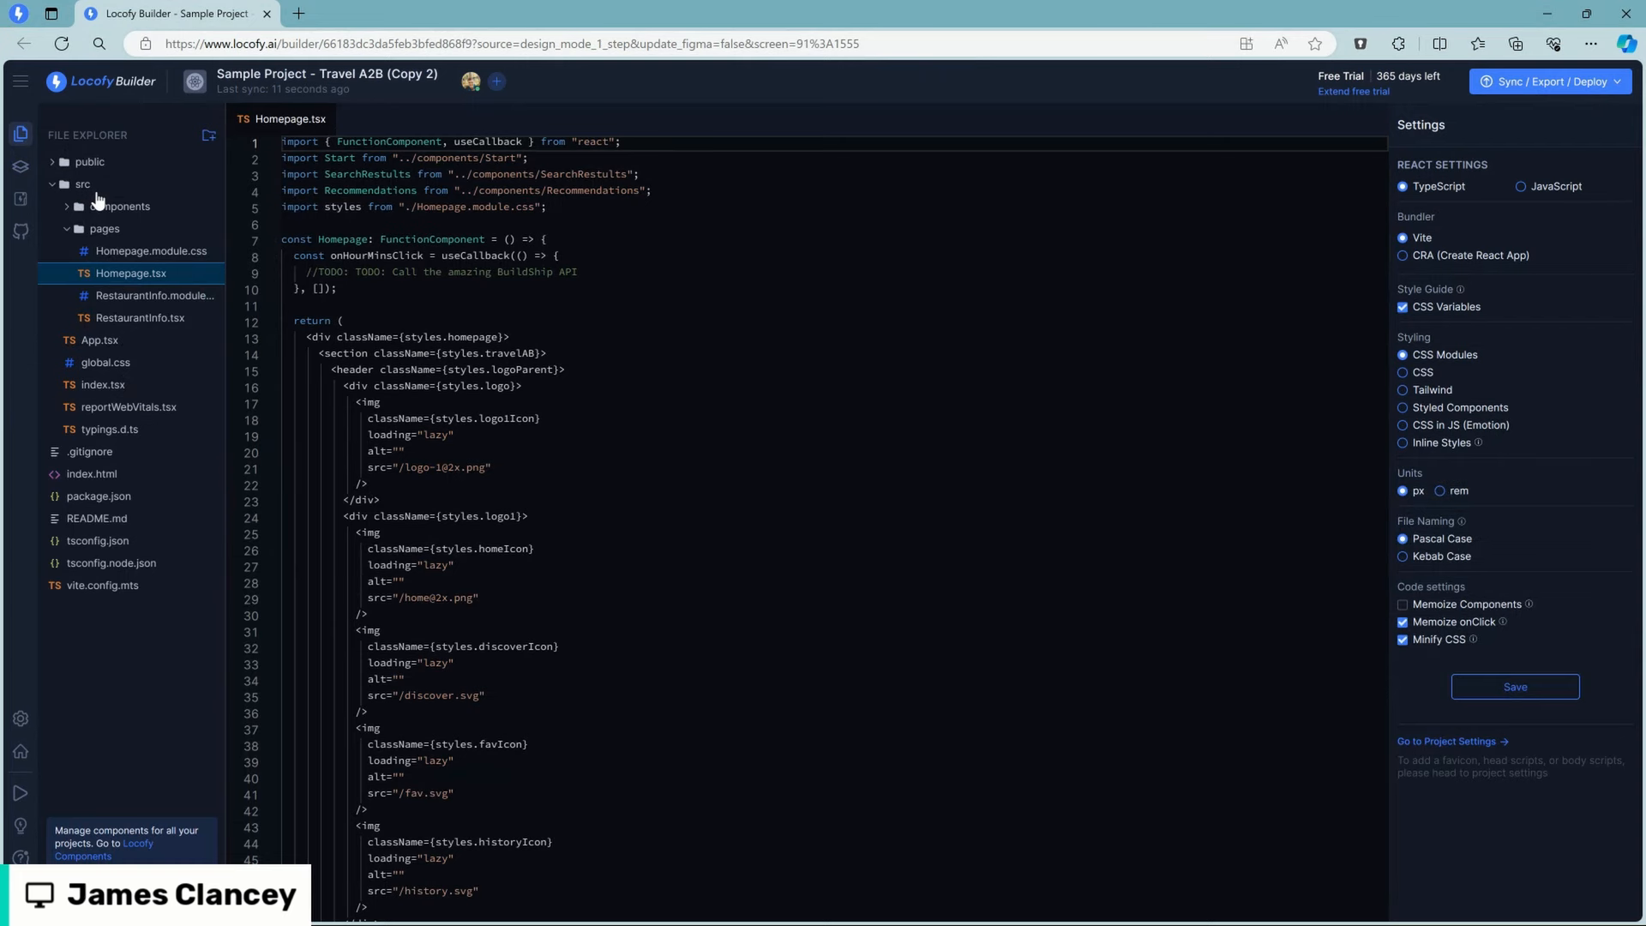
scroll(507, 424, down, 3)
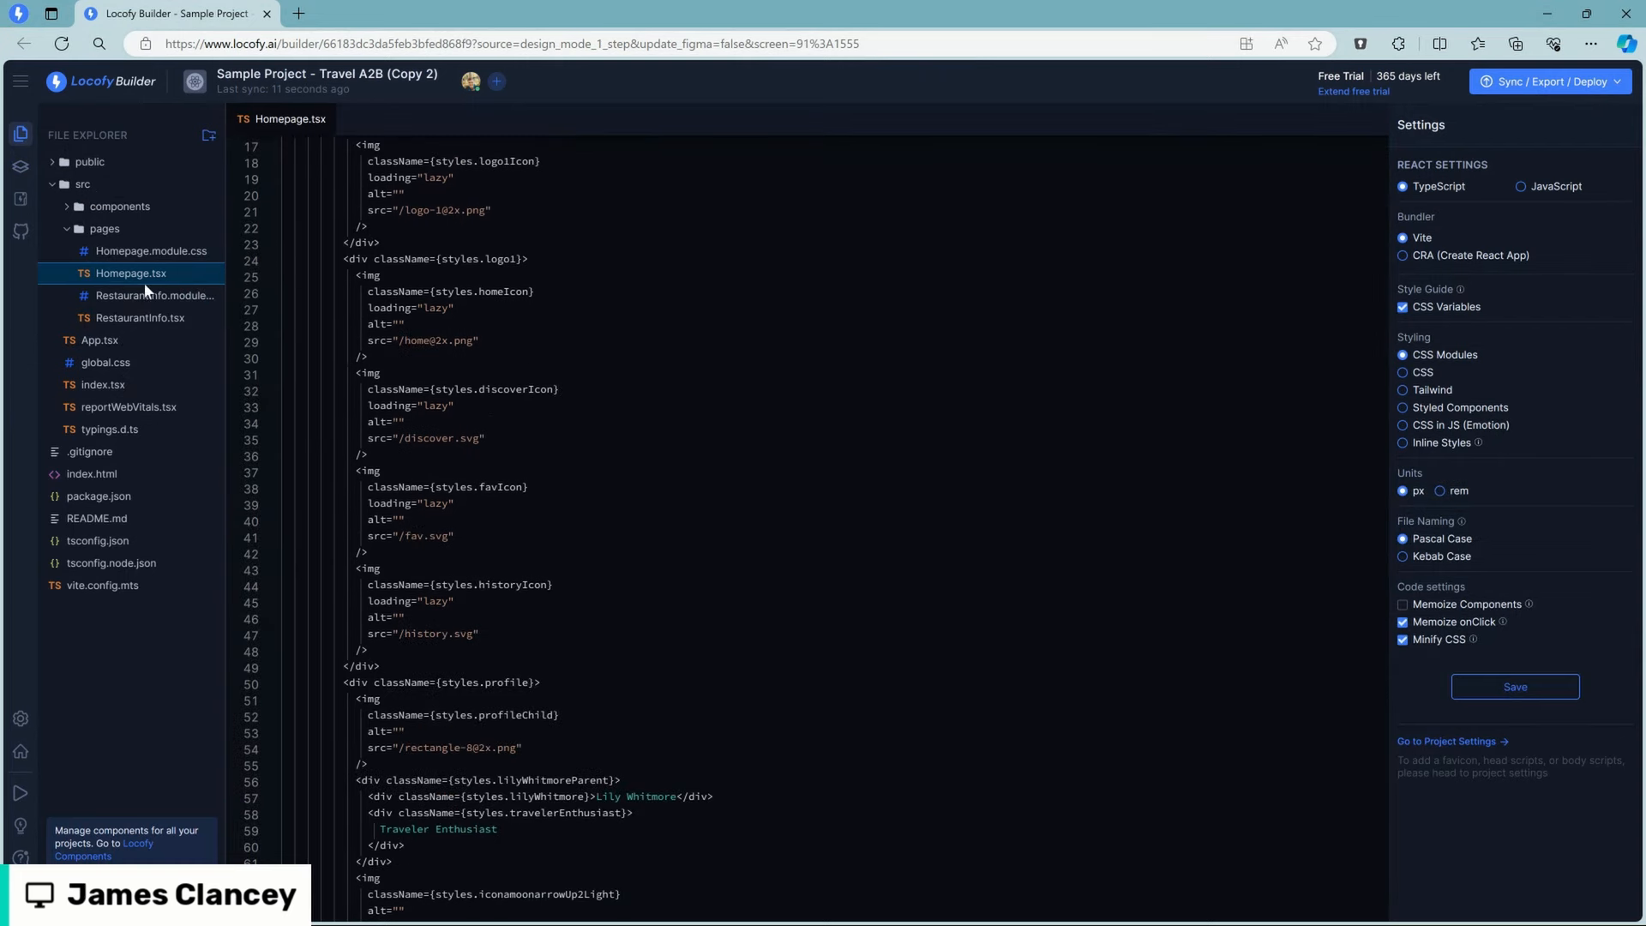
click(19, 165)
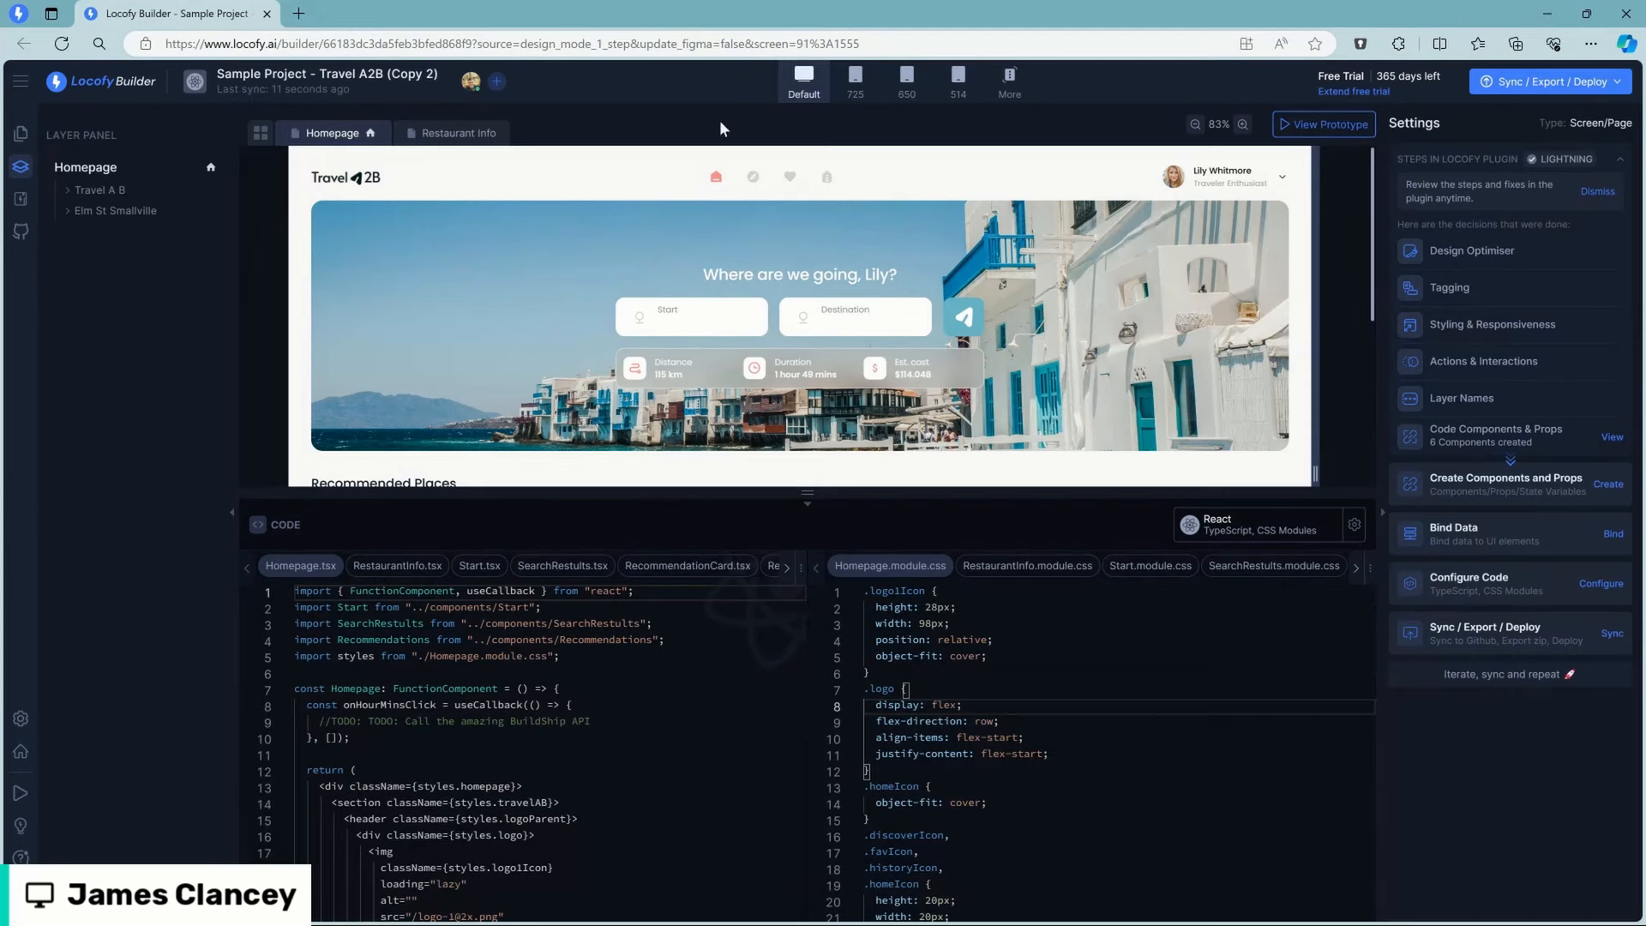
Step: Preview the Homepage at the 725 and 650 breakpoints, and return to the Default breakpoint
click(855, 85)
click(906, 83)
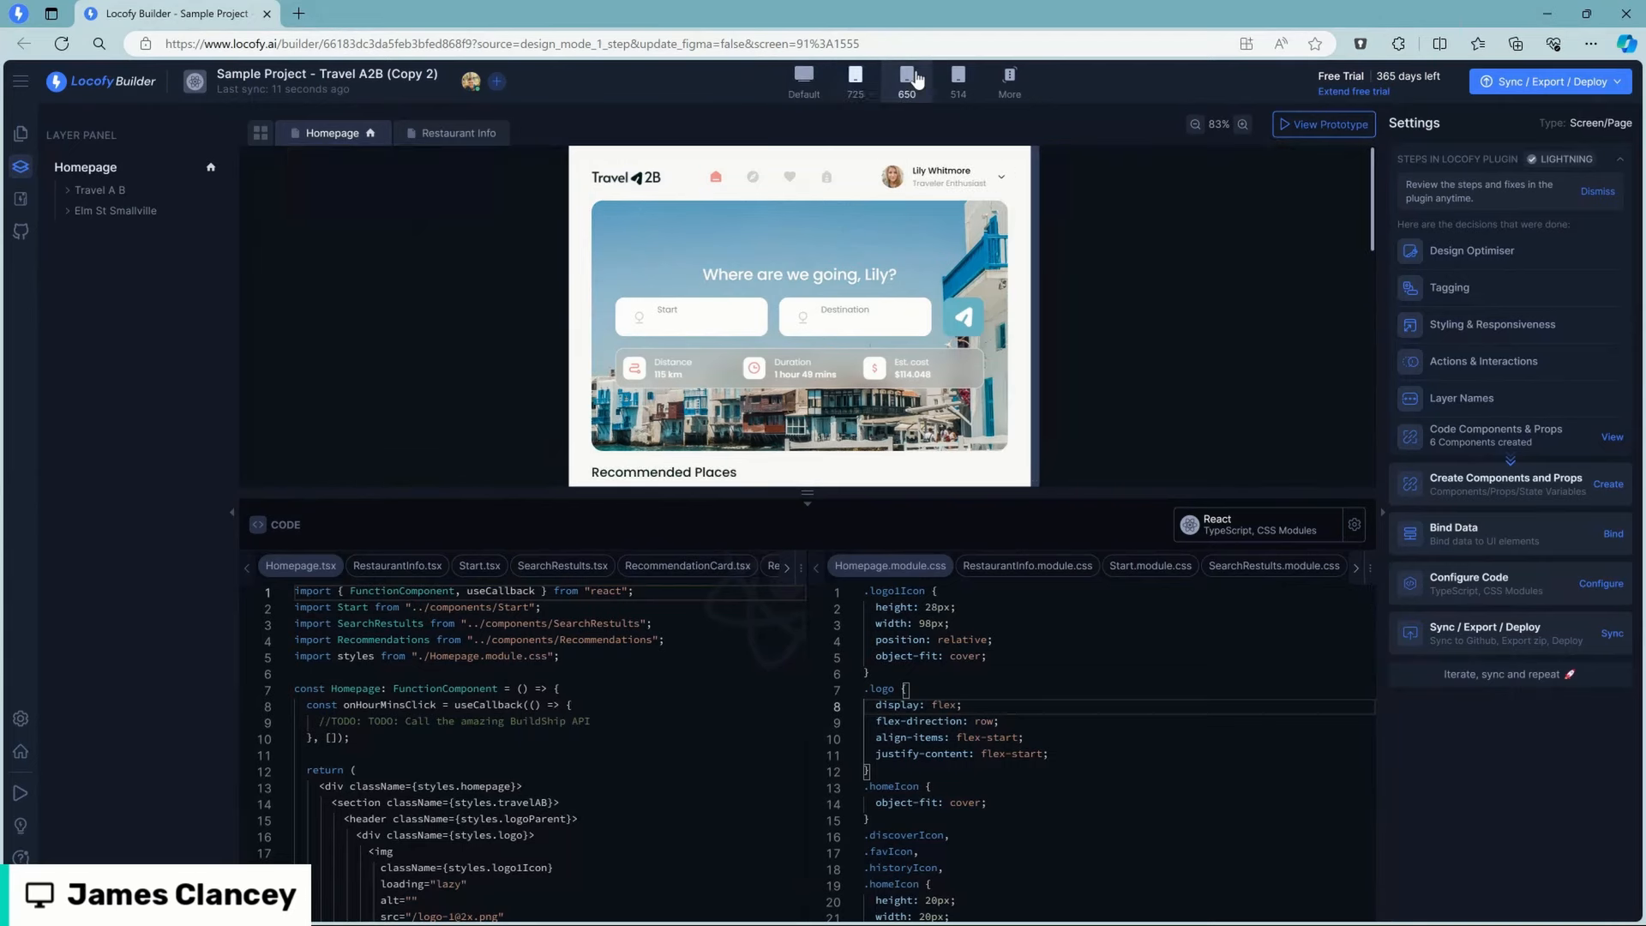
click(806, 82)
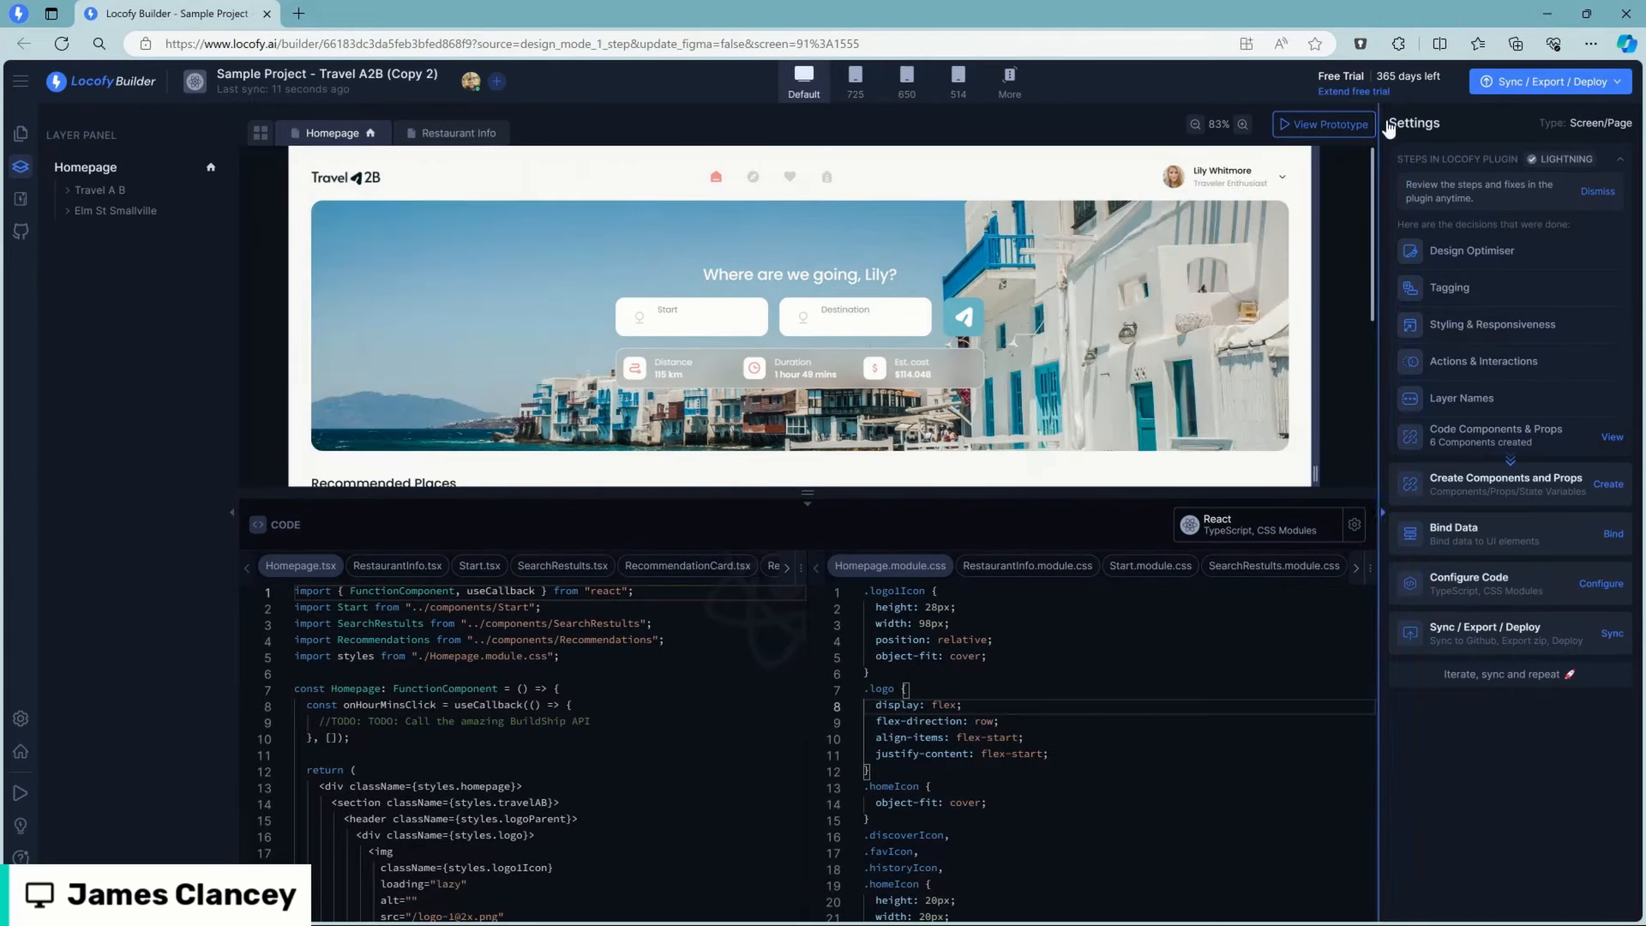
Step: View the Homepage prototype, copy its public share link and return to editing in Builder
click(1325, 125)
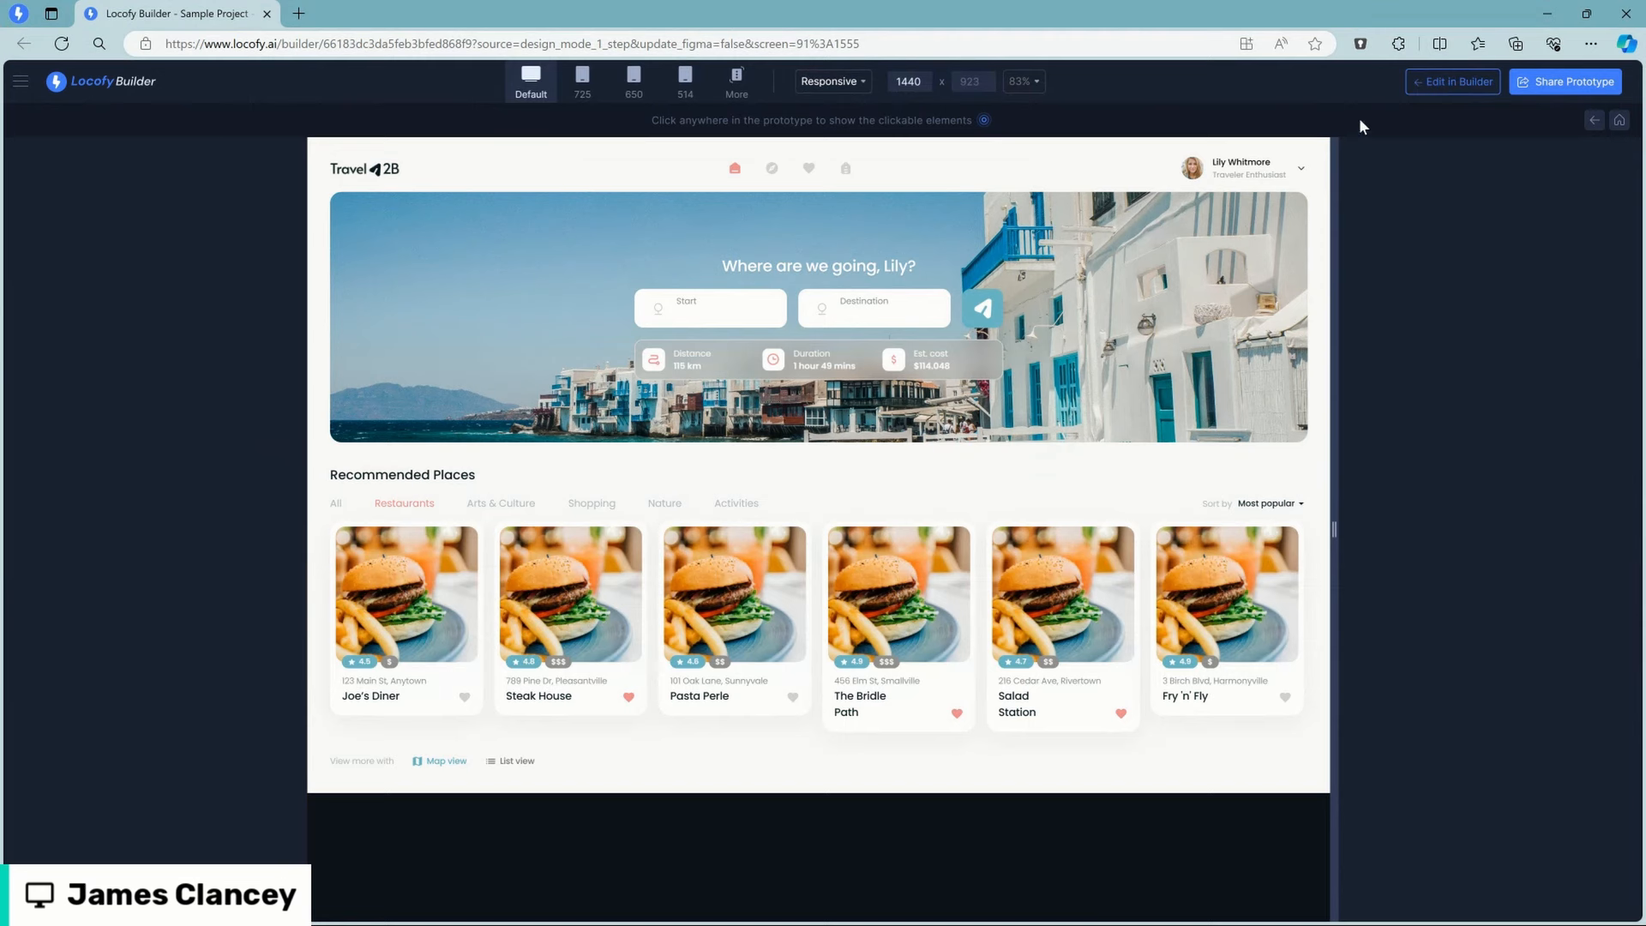
click(1542, 86)
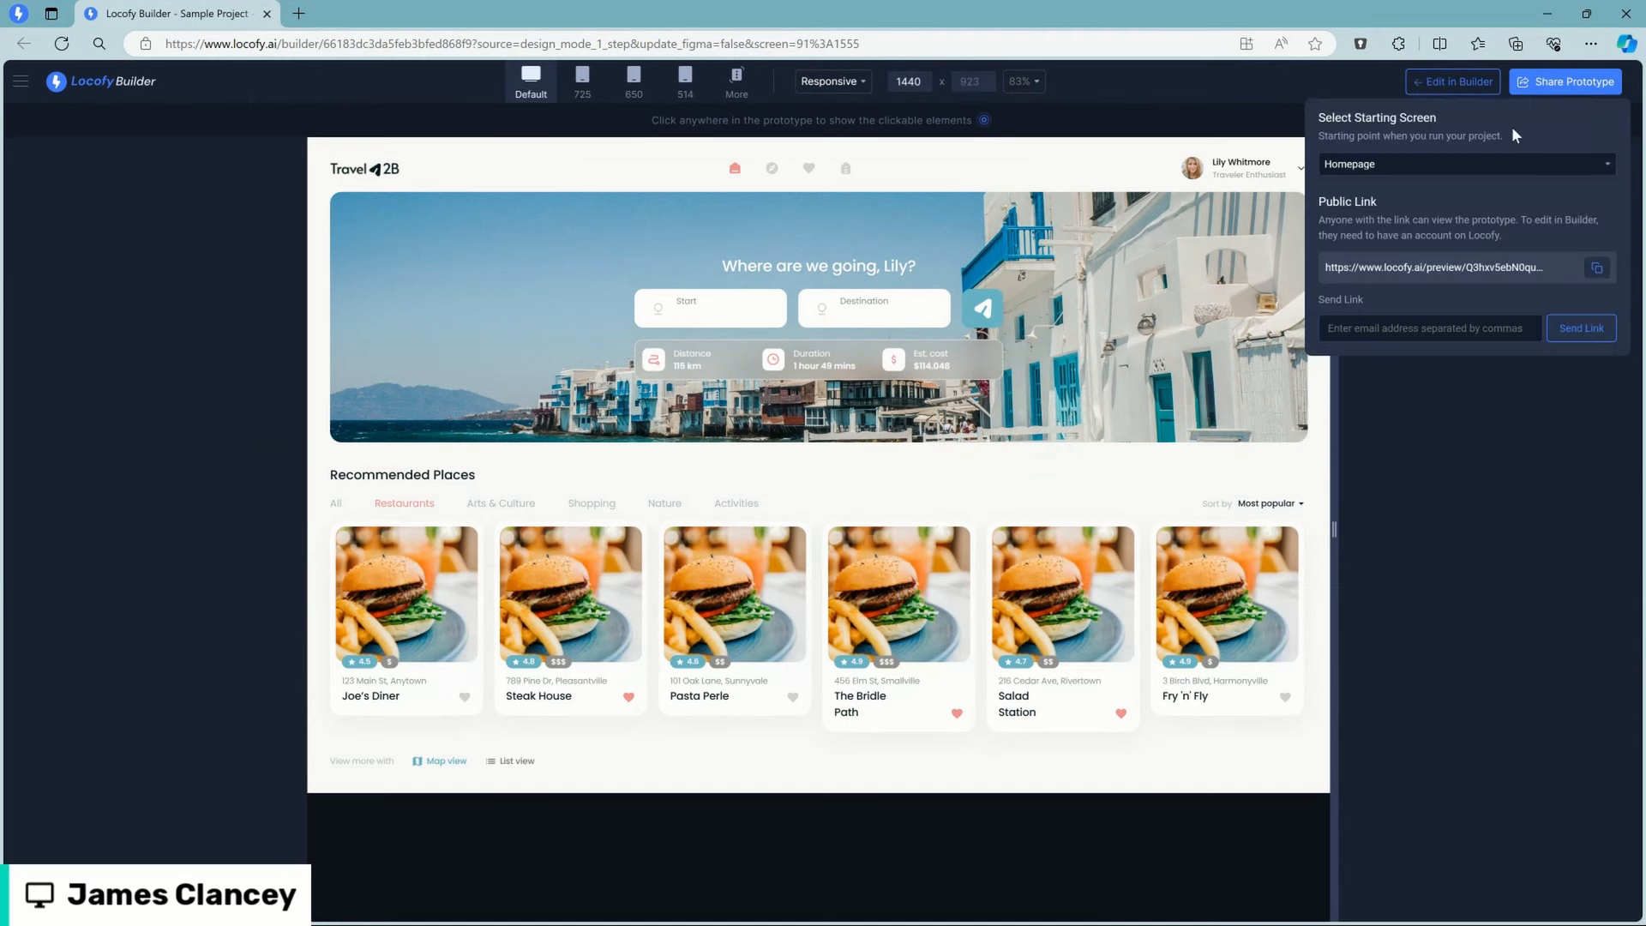
click(1595, 269)
click(1417, 82)
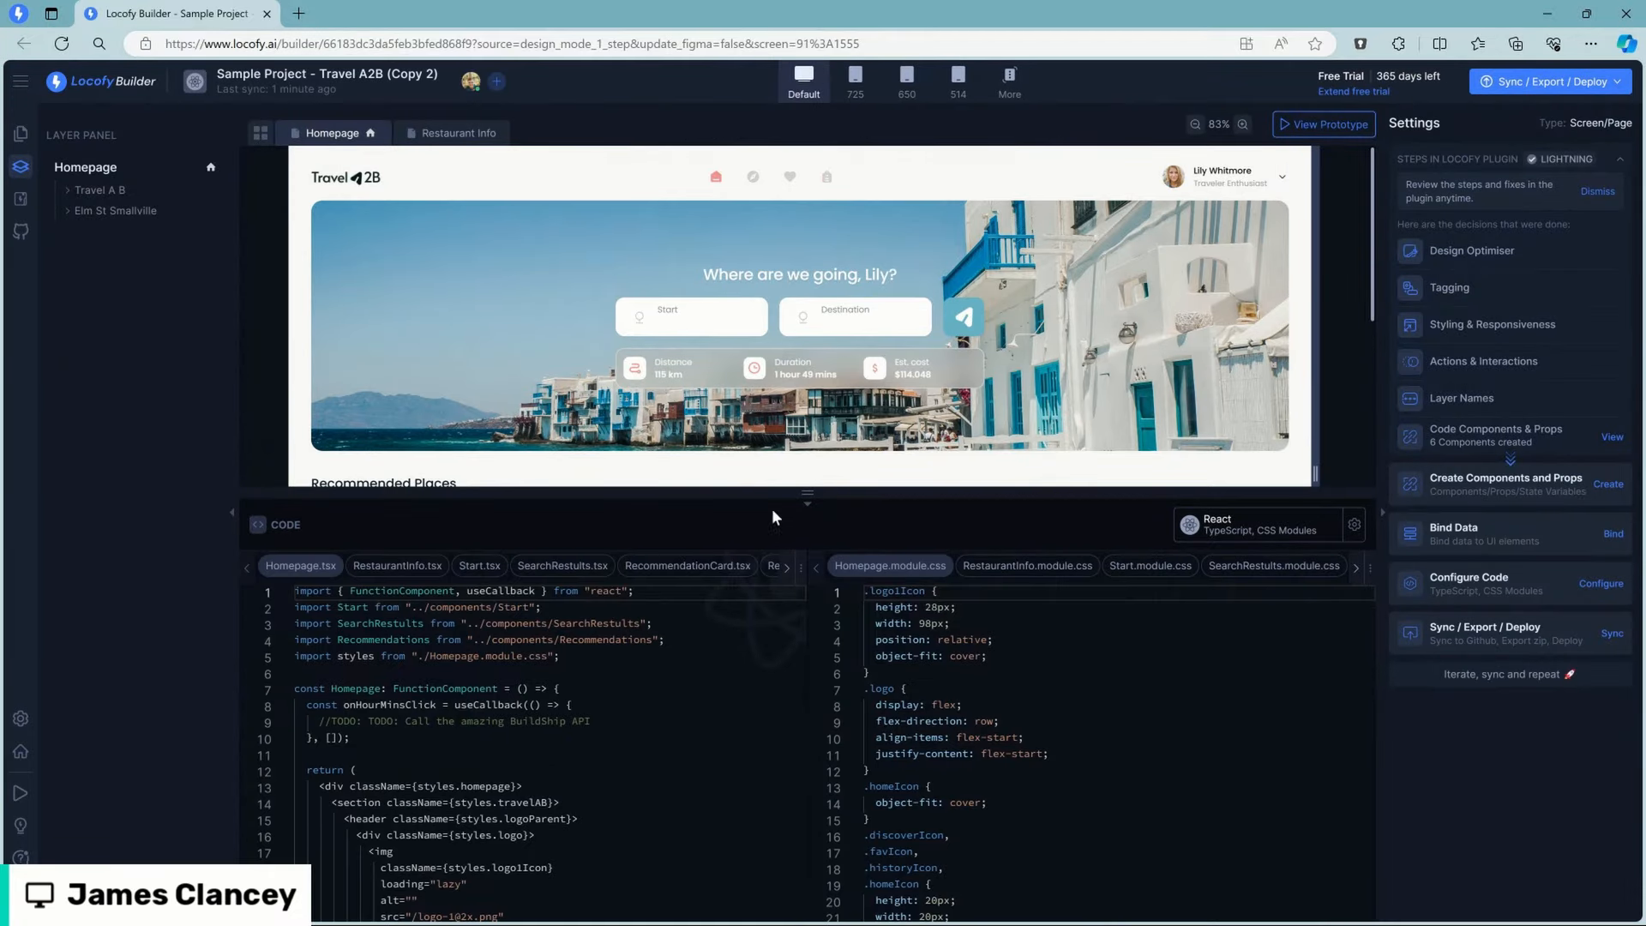
Step: Start syncing the whole project with GitHub and connect the GitHub account
click(1557, 85)
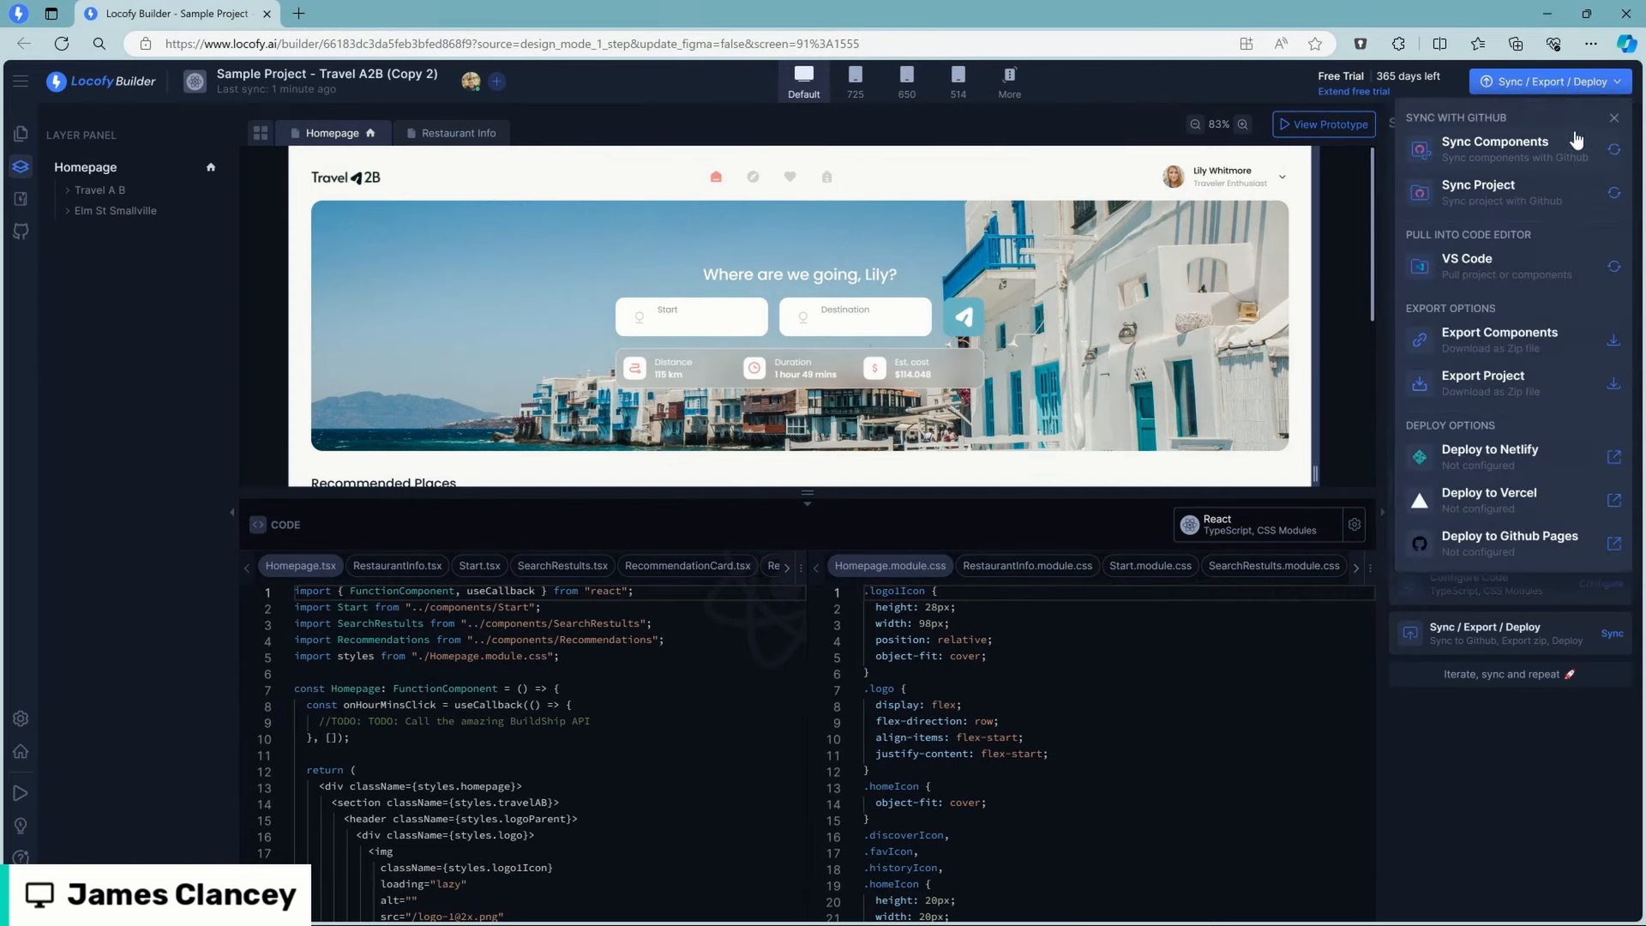
click(1492, 193)
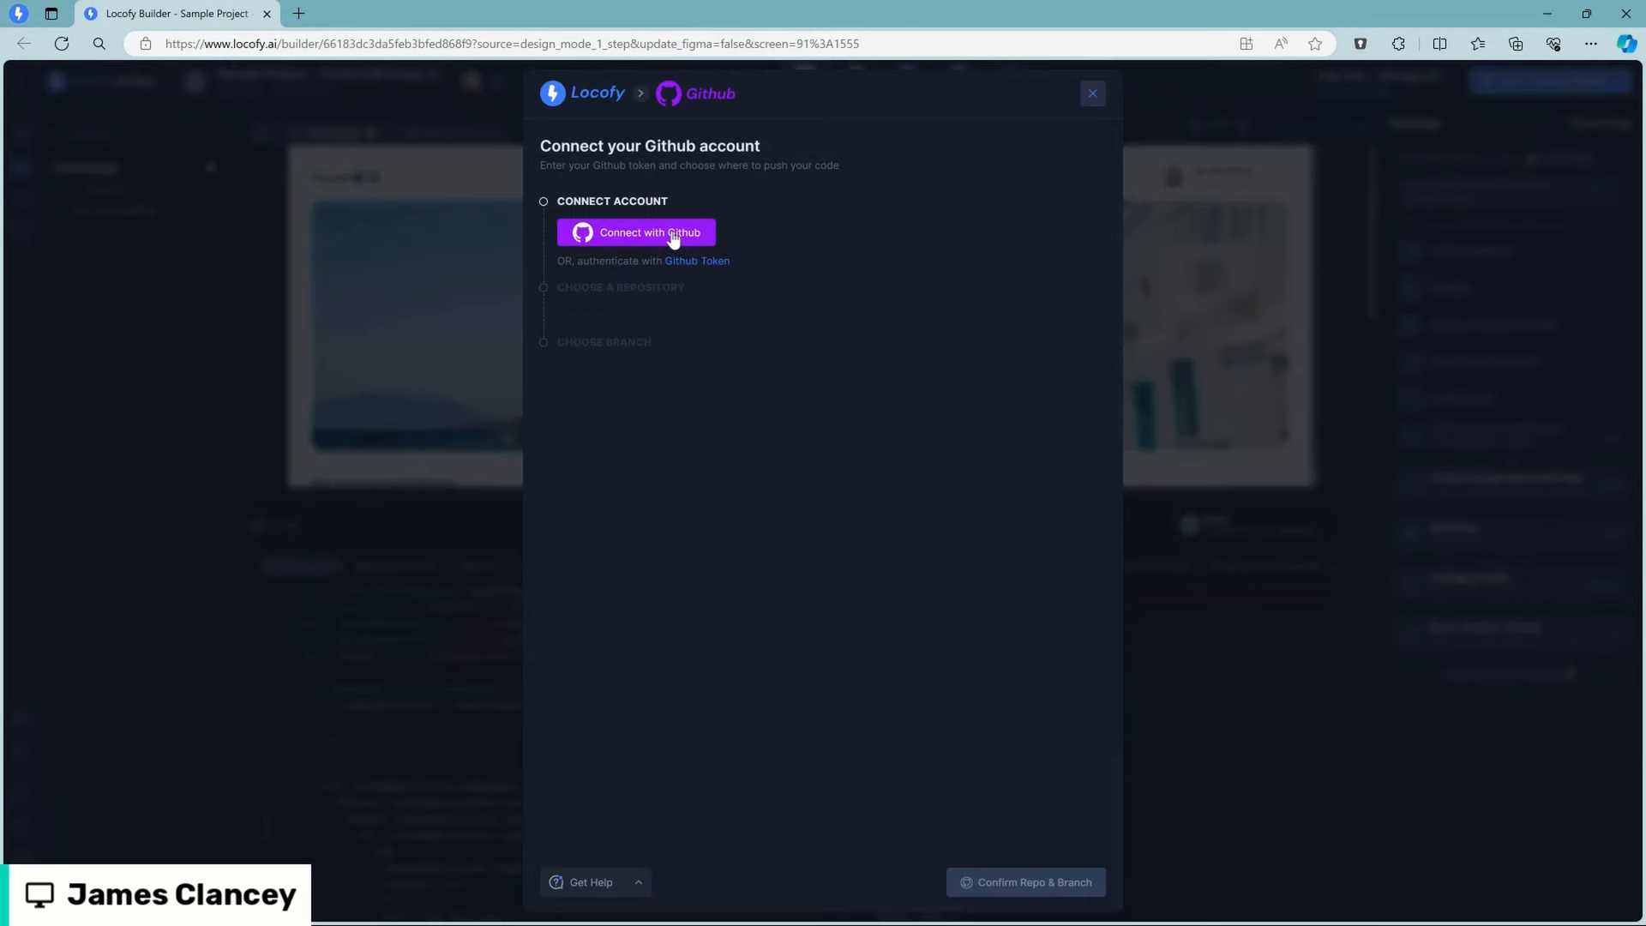
click(674, 235)
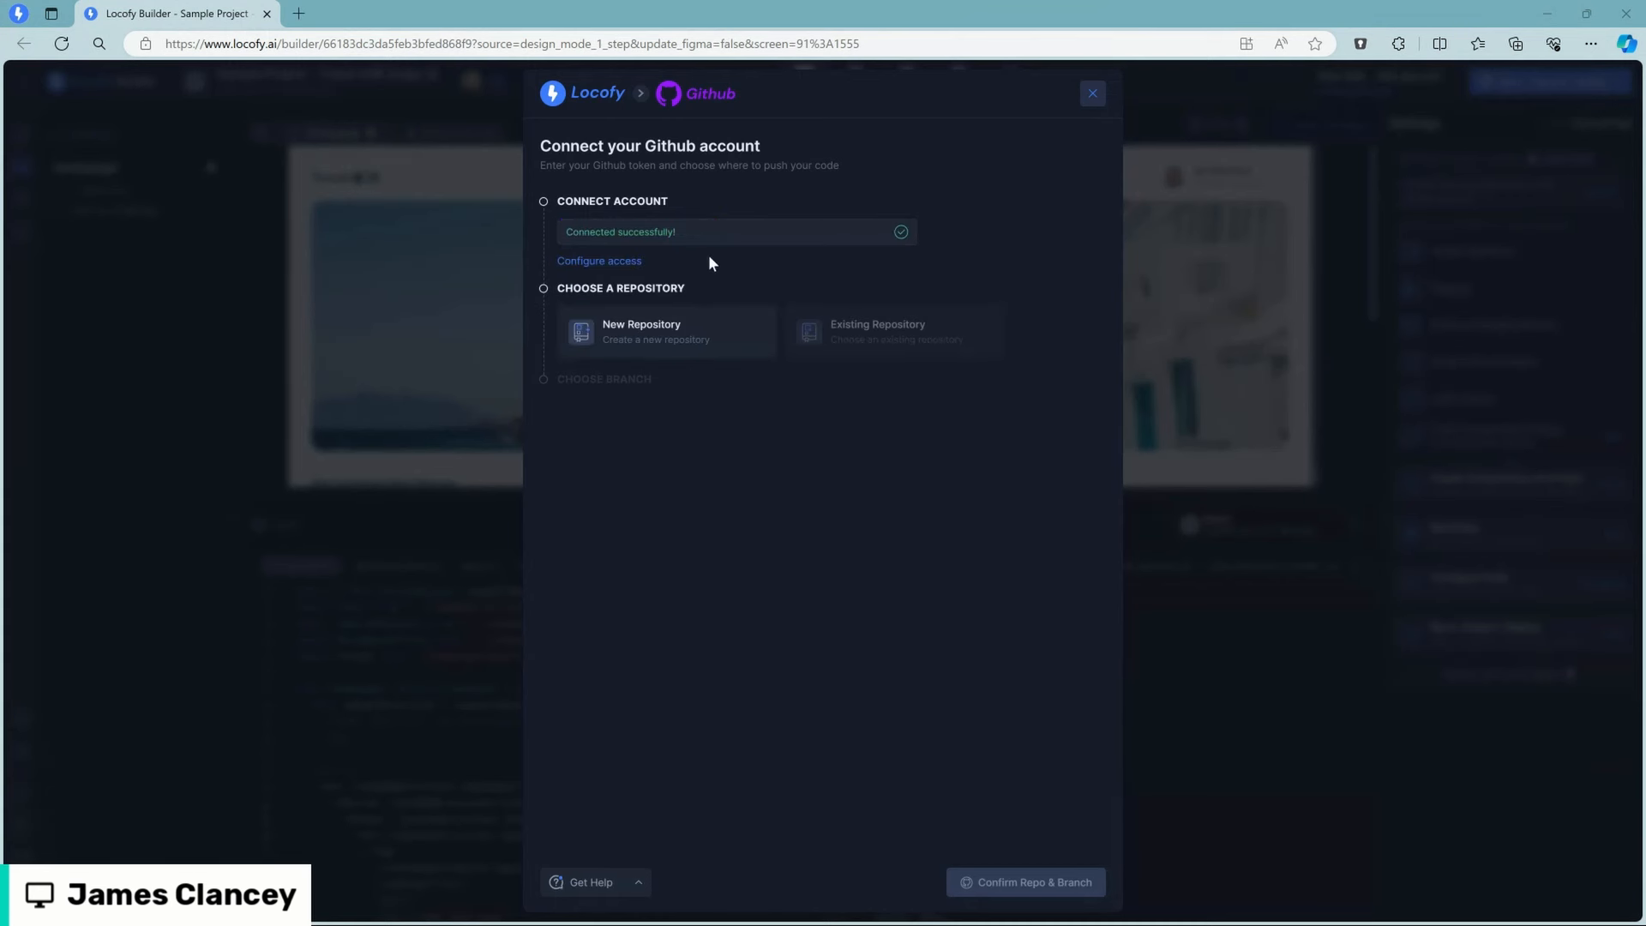
Step: Create a new repository named BuildShipDemo and push all the project files to it
click(664, 339)
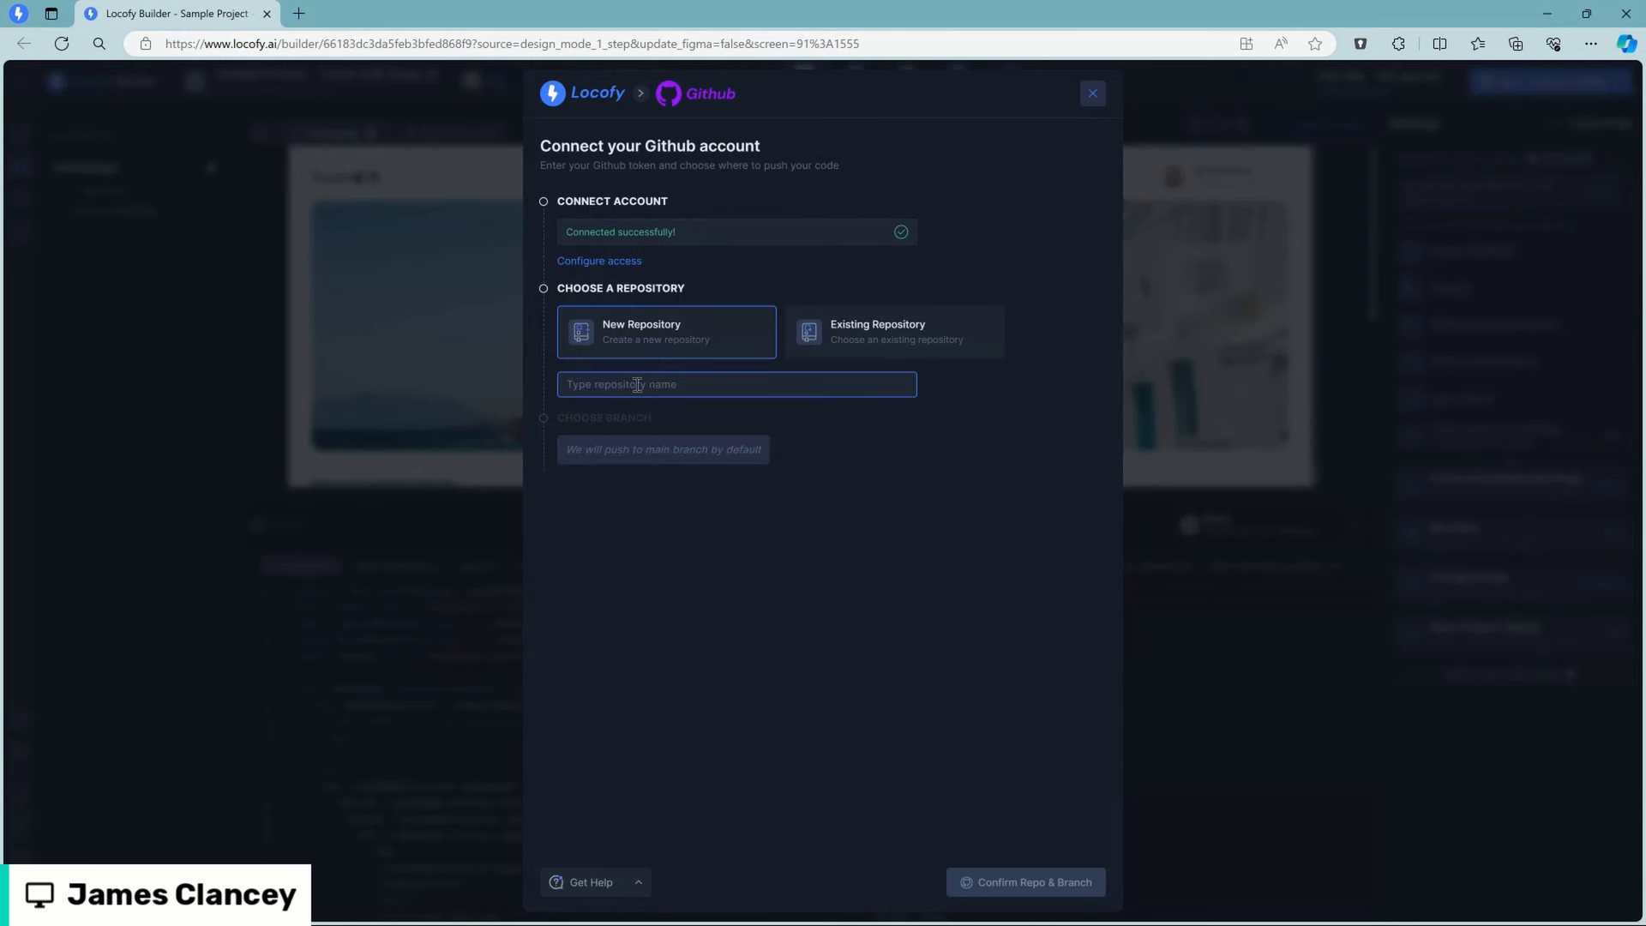
text(Bui)
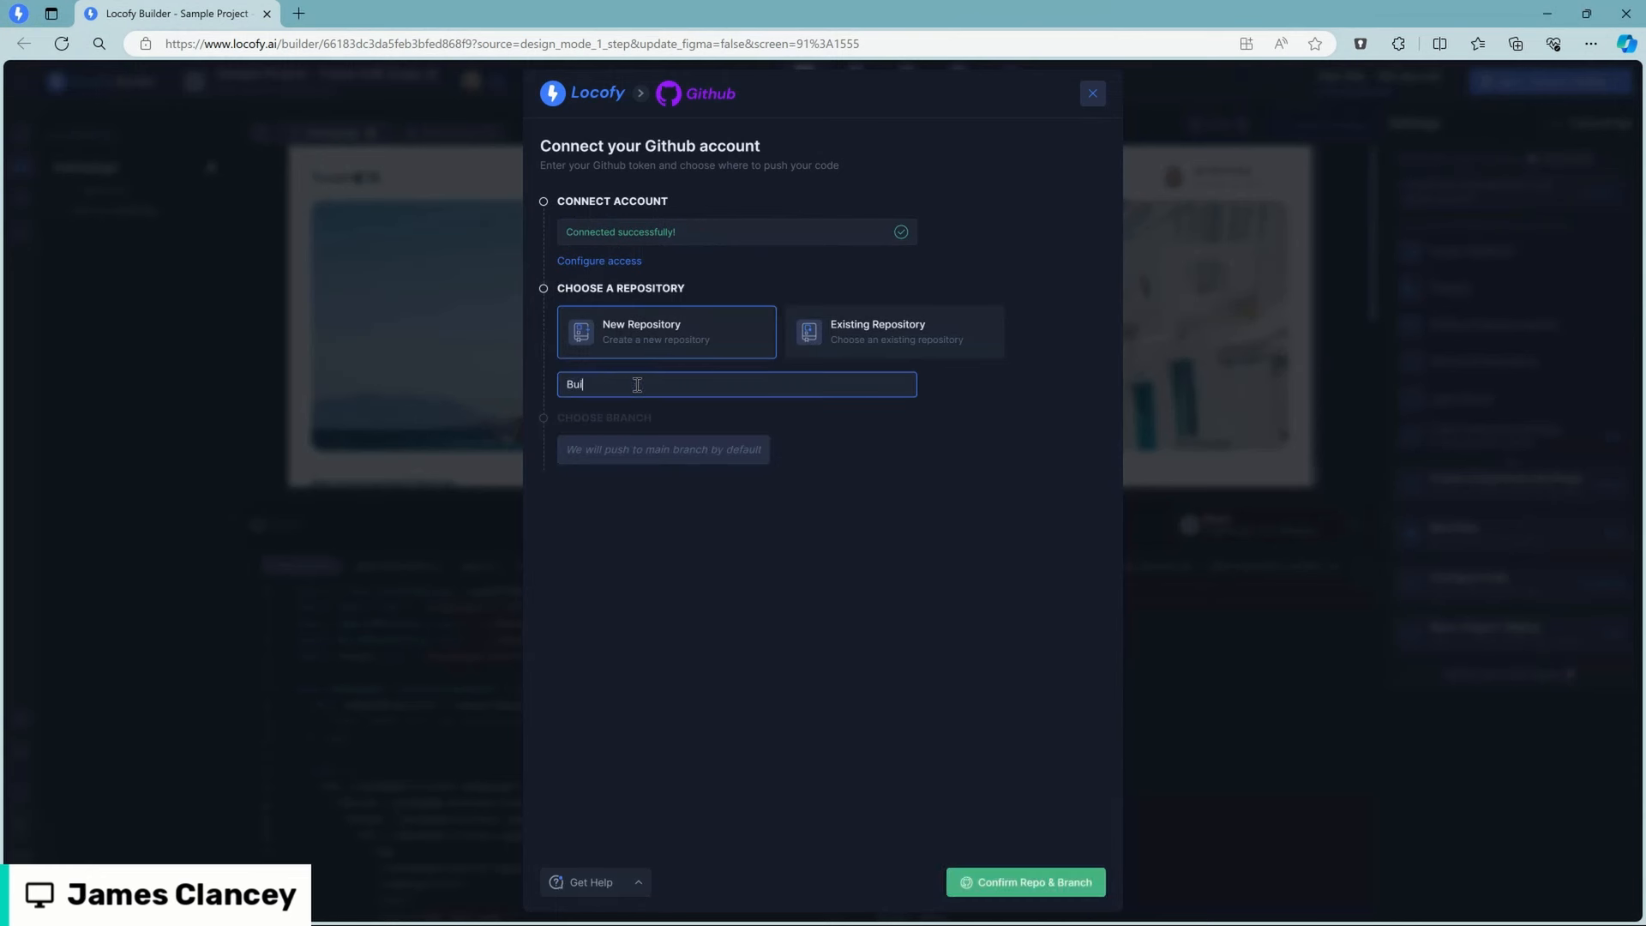
text(ldShipDemo)
click(1005, 887)
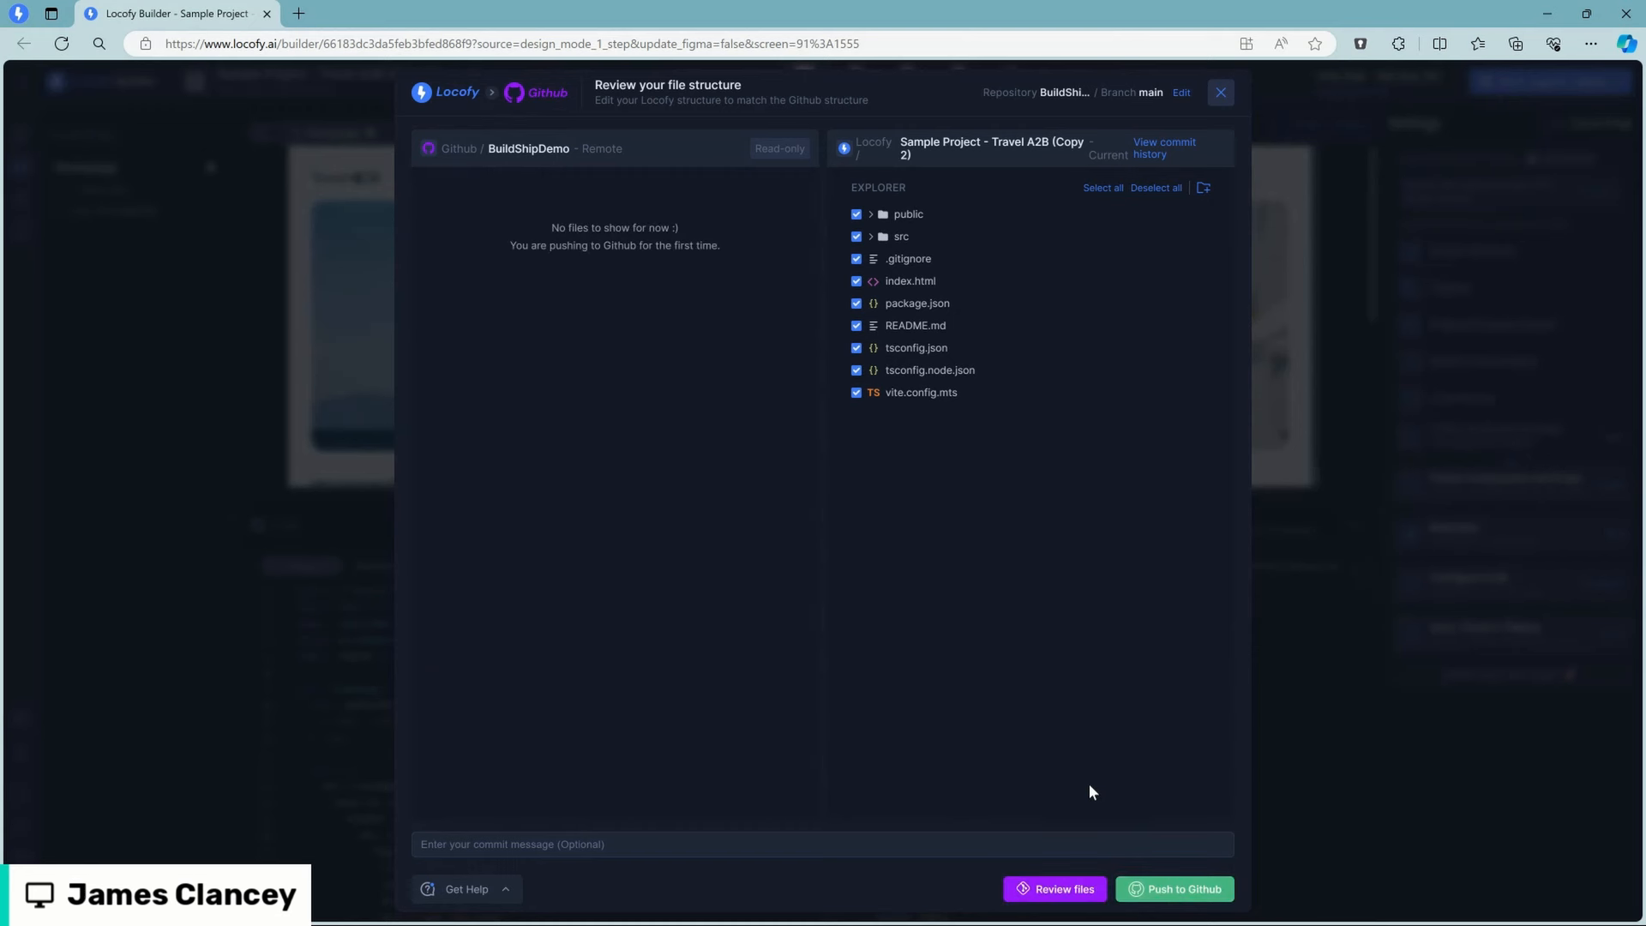
click(1167, 898)
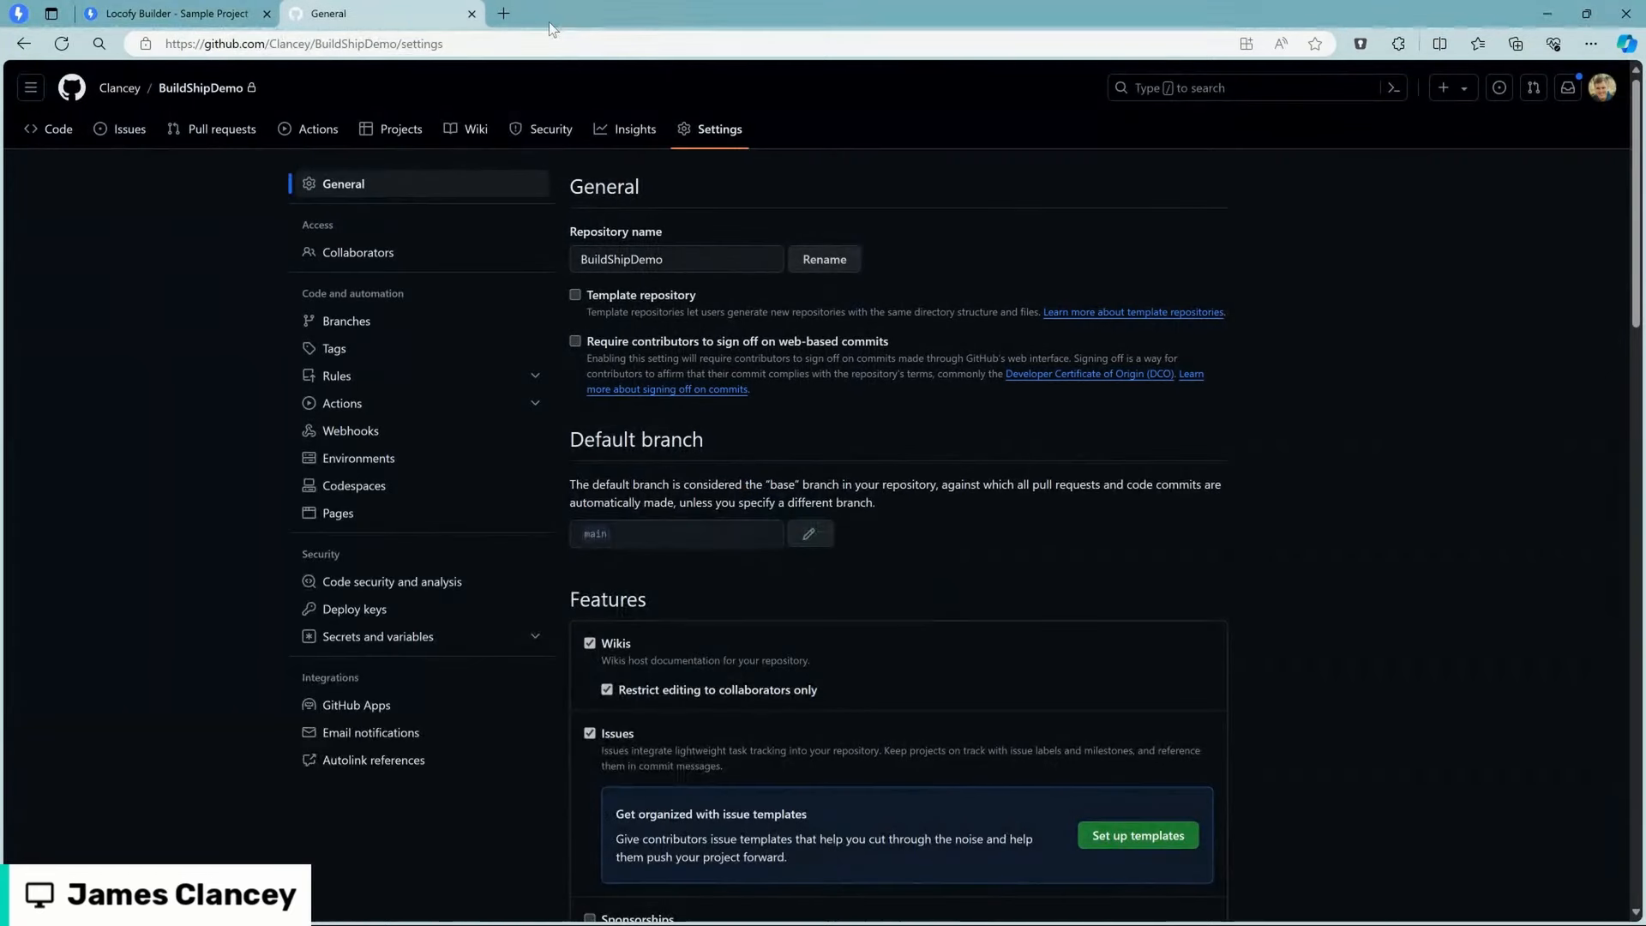
Step: In the BuildShipDemo repository settings on GitHub, change the visibility to public and accept the effects
scroll(785, 592, down, 20)
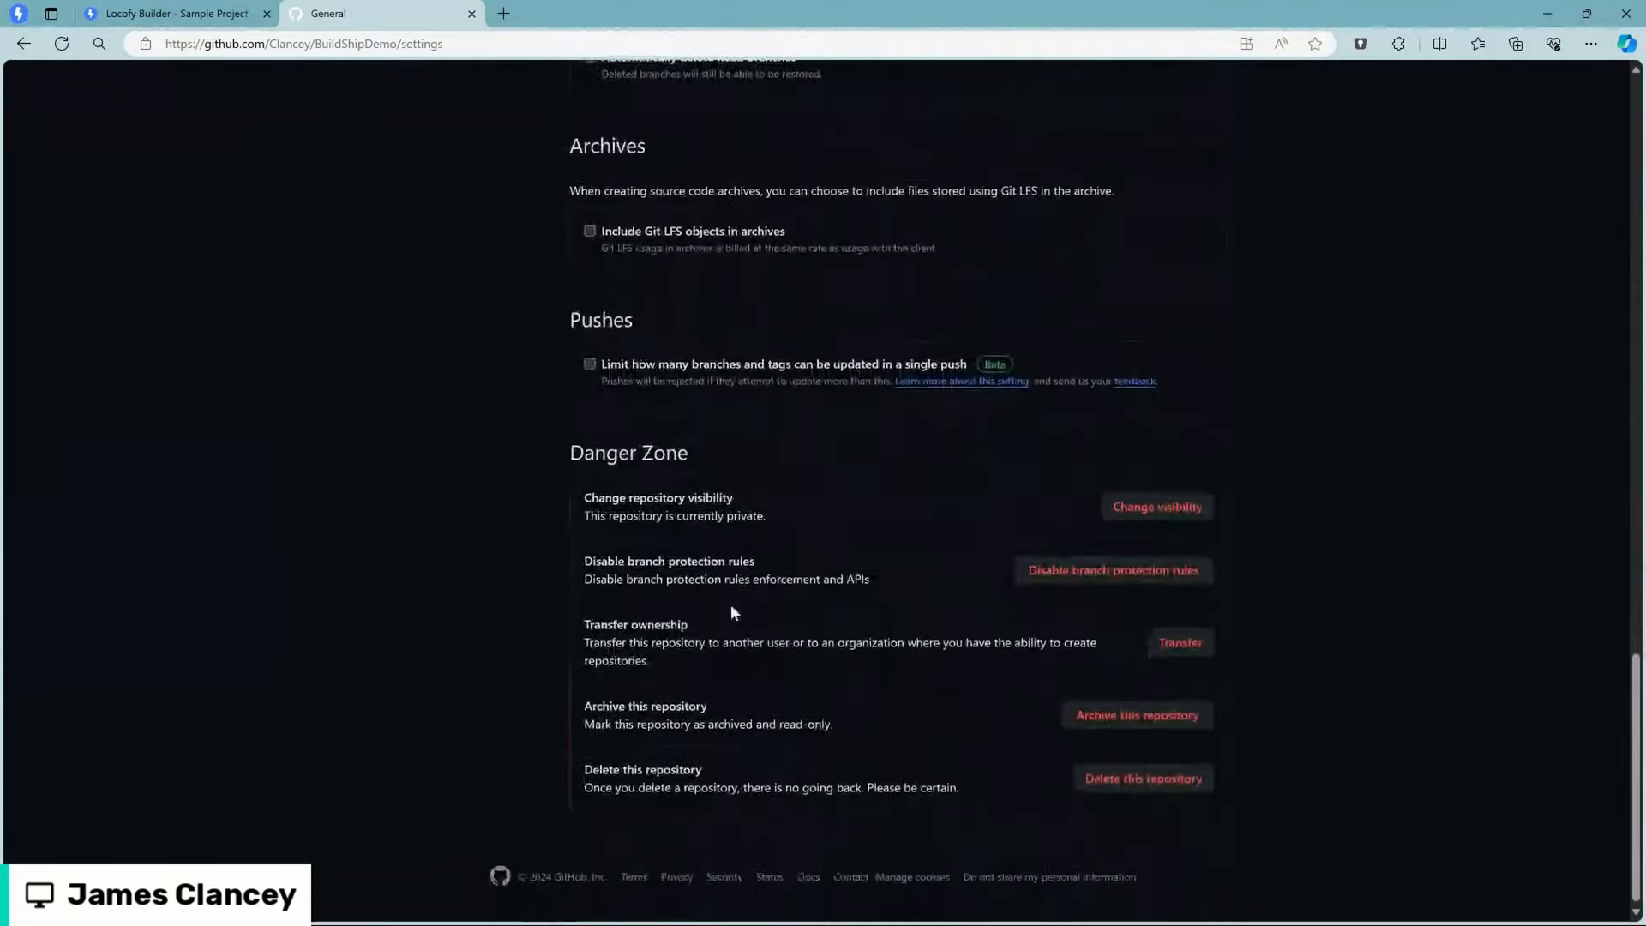
click(1164, 507)
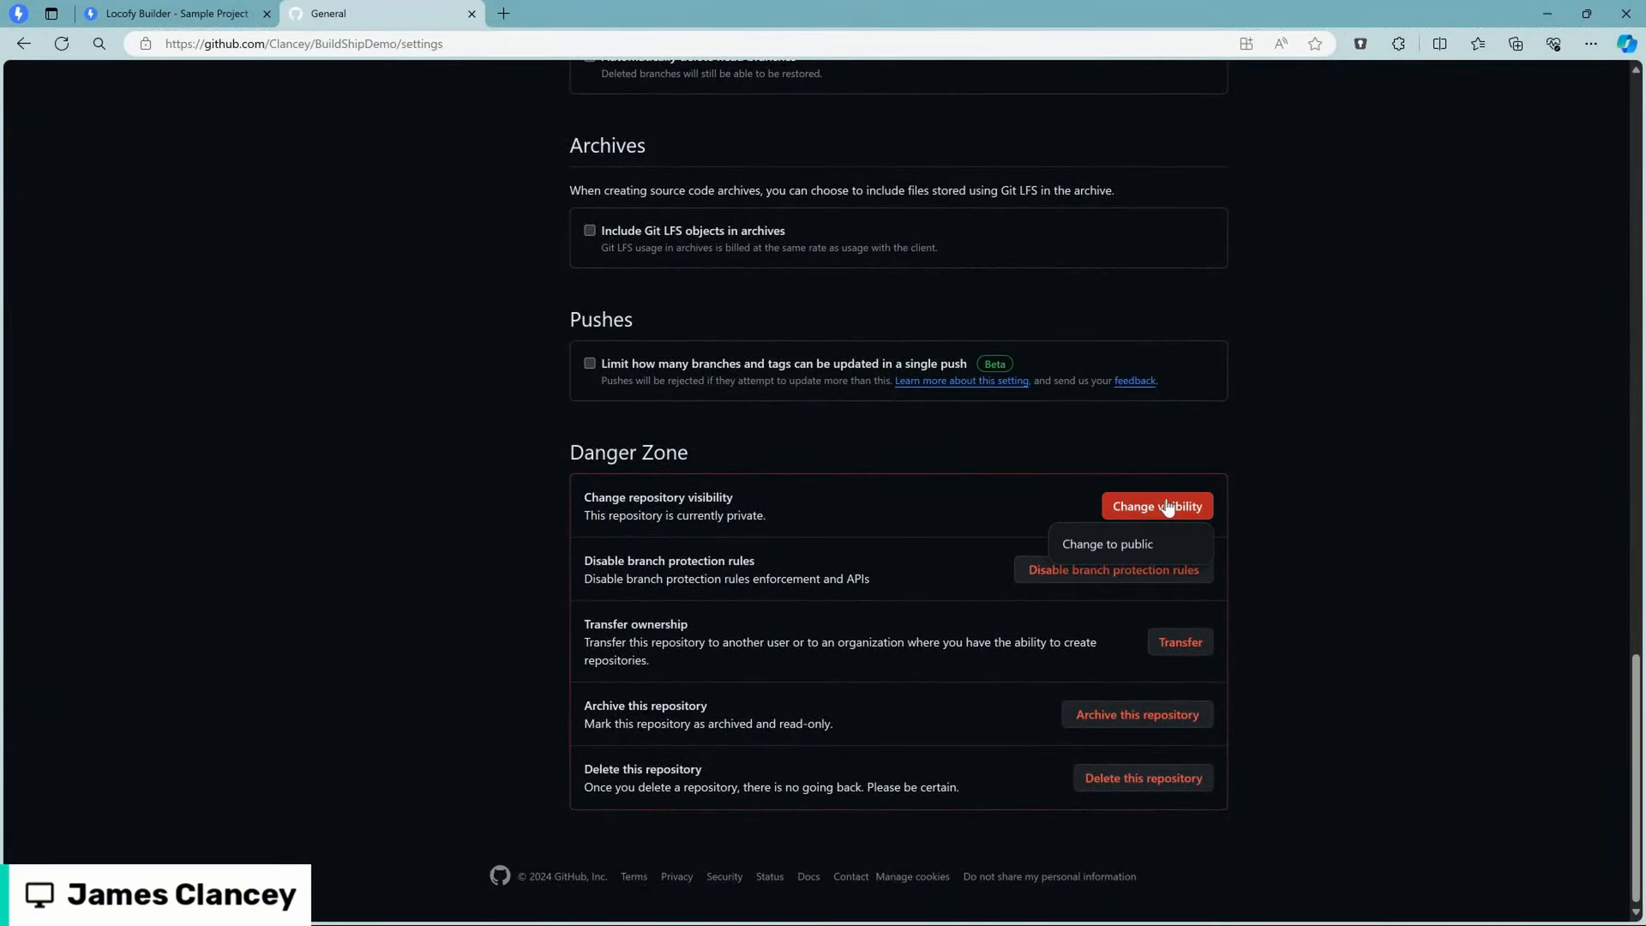
click(1105, 545)
click(841, 564)
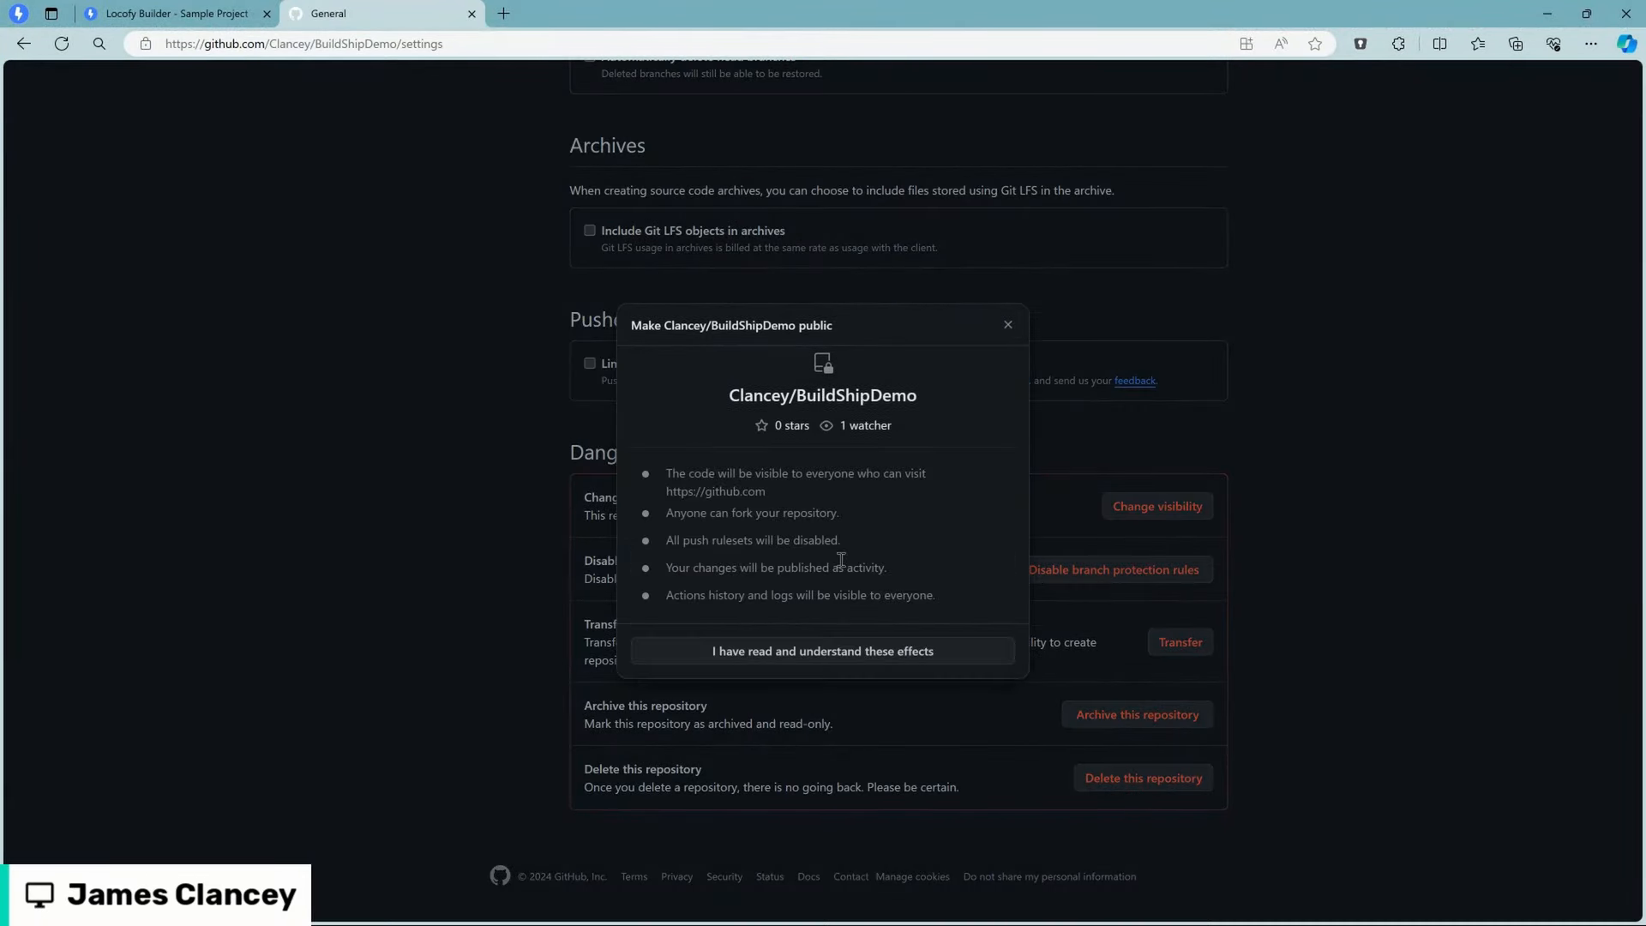
click(809, 650)
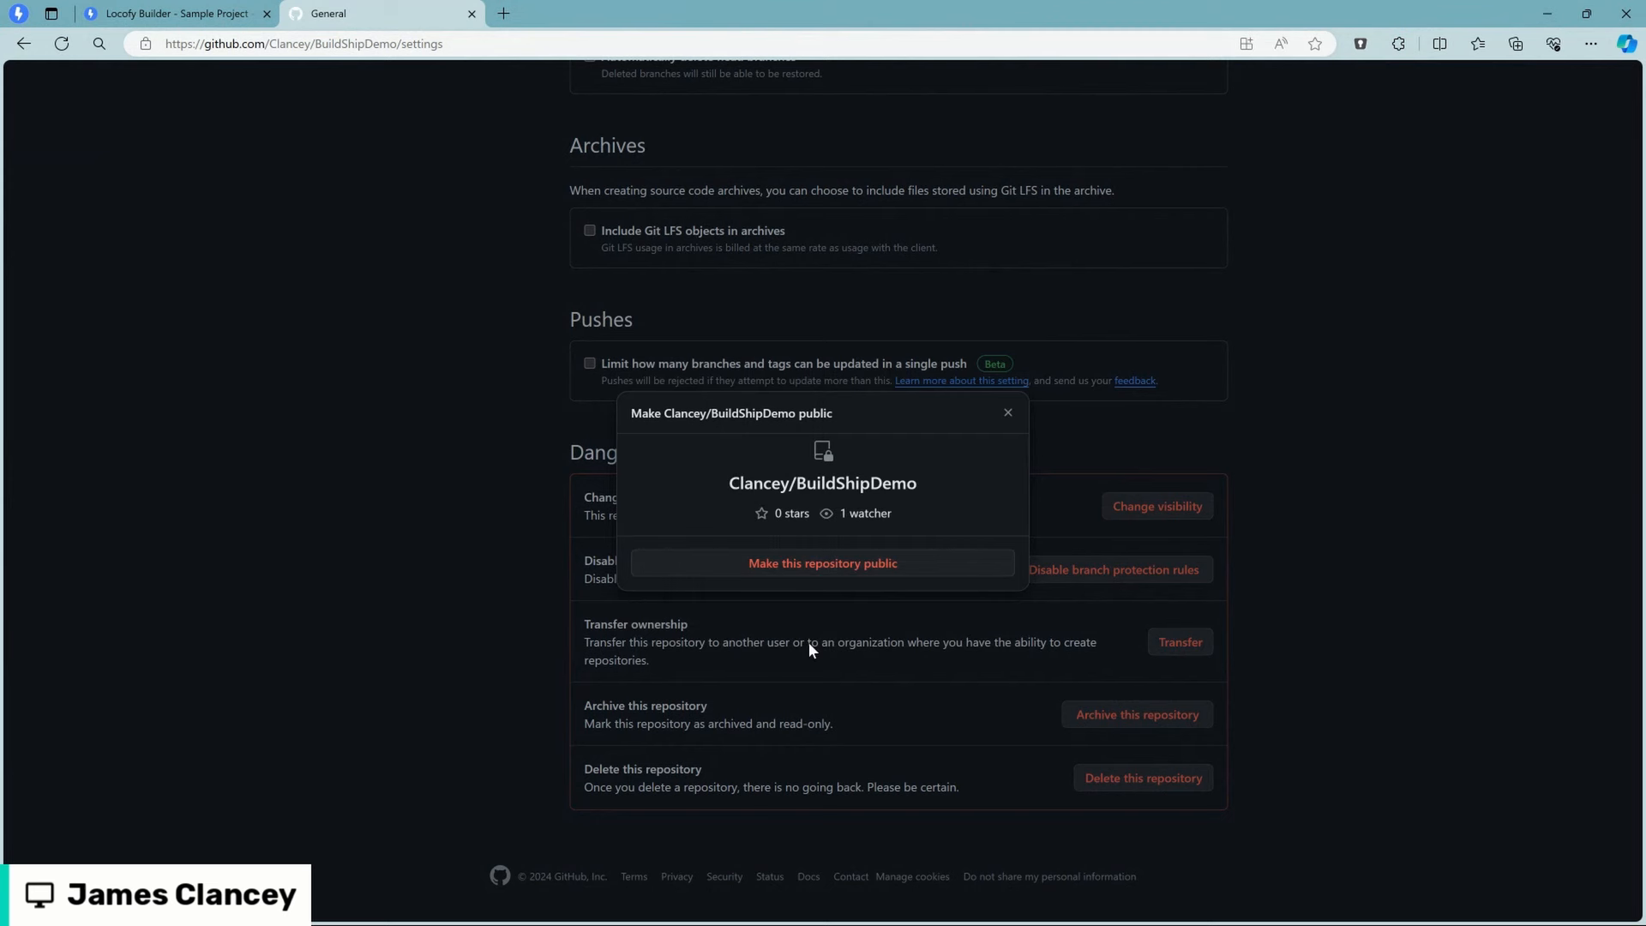
click(832, 568)
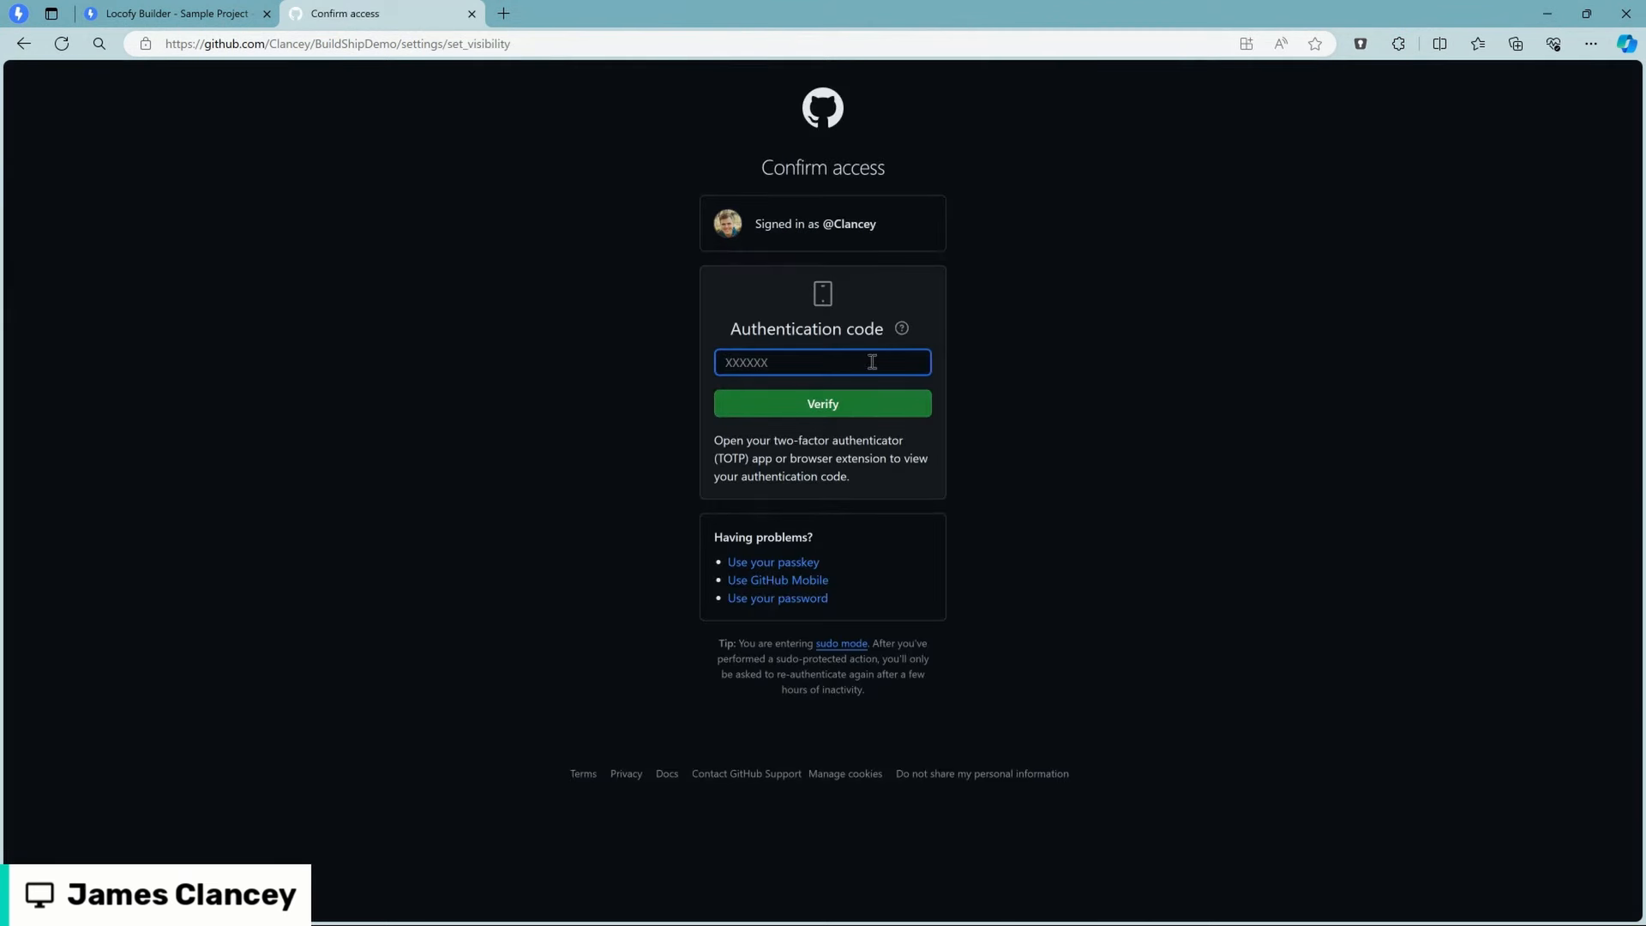
Step: Unlock the password manager with Windows Hello for the GitHub access check, and bring the browser window back maximized
click(1361, 44)
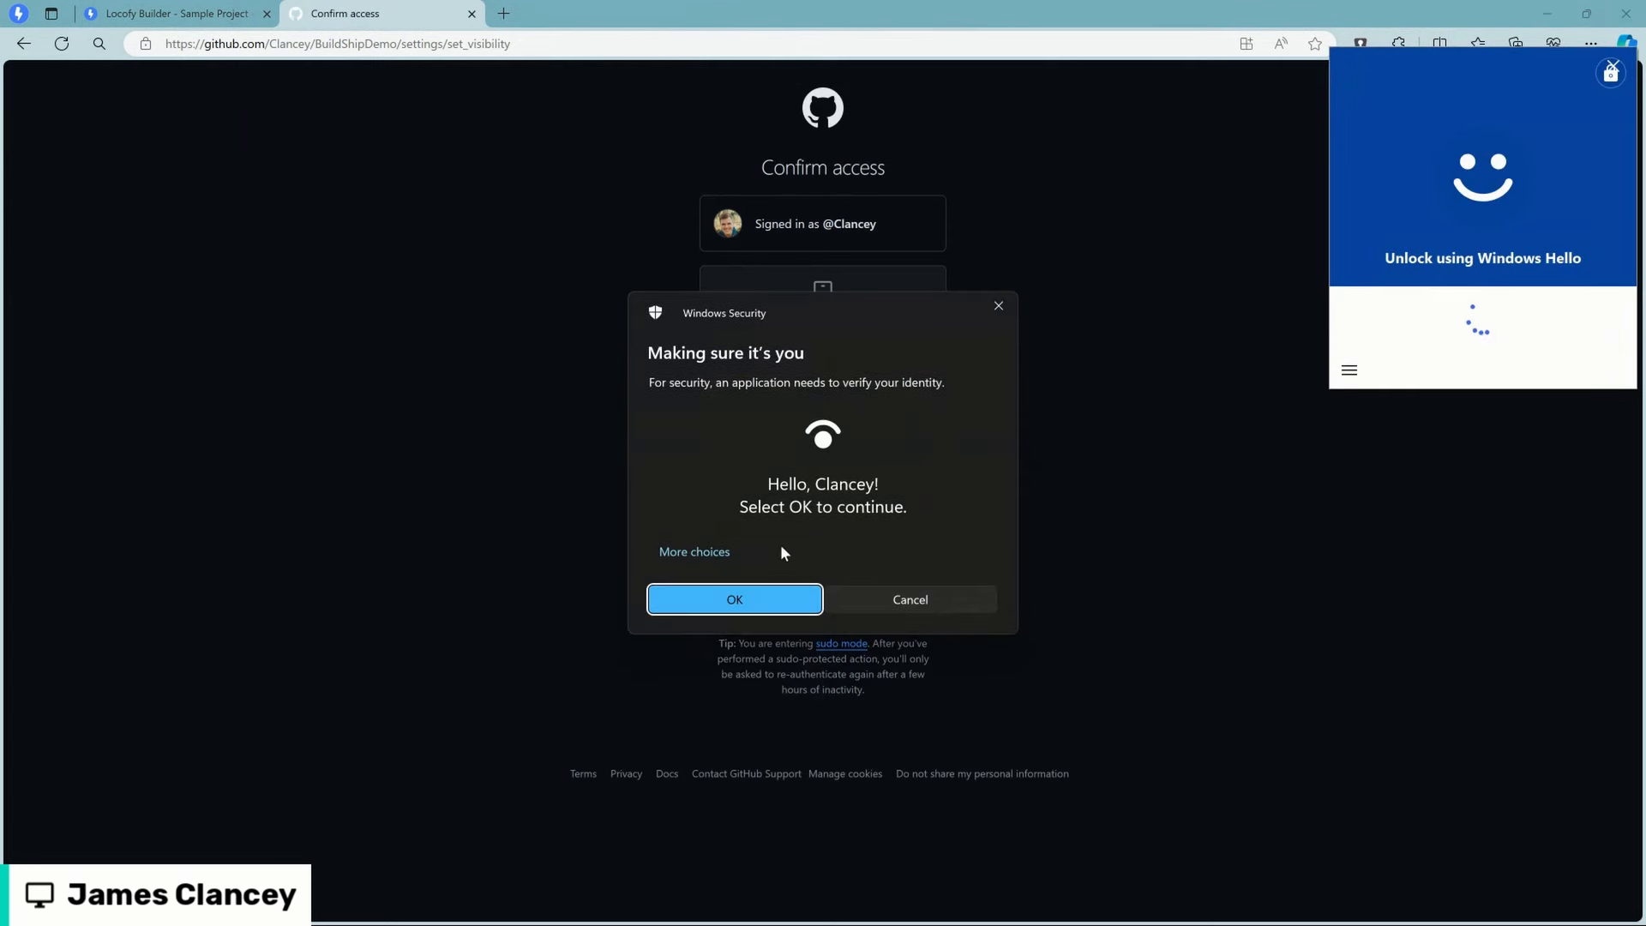
click(748, 600)
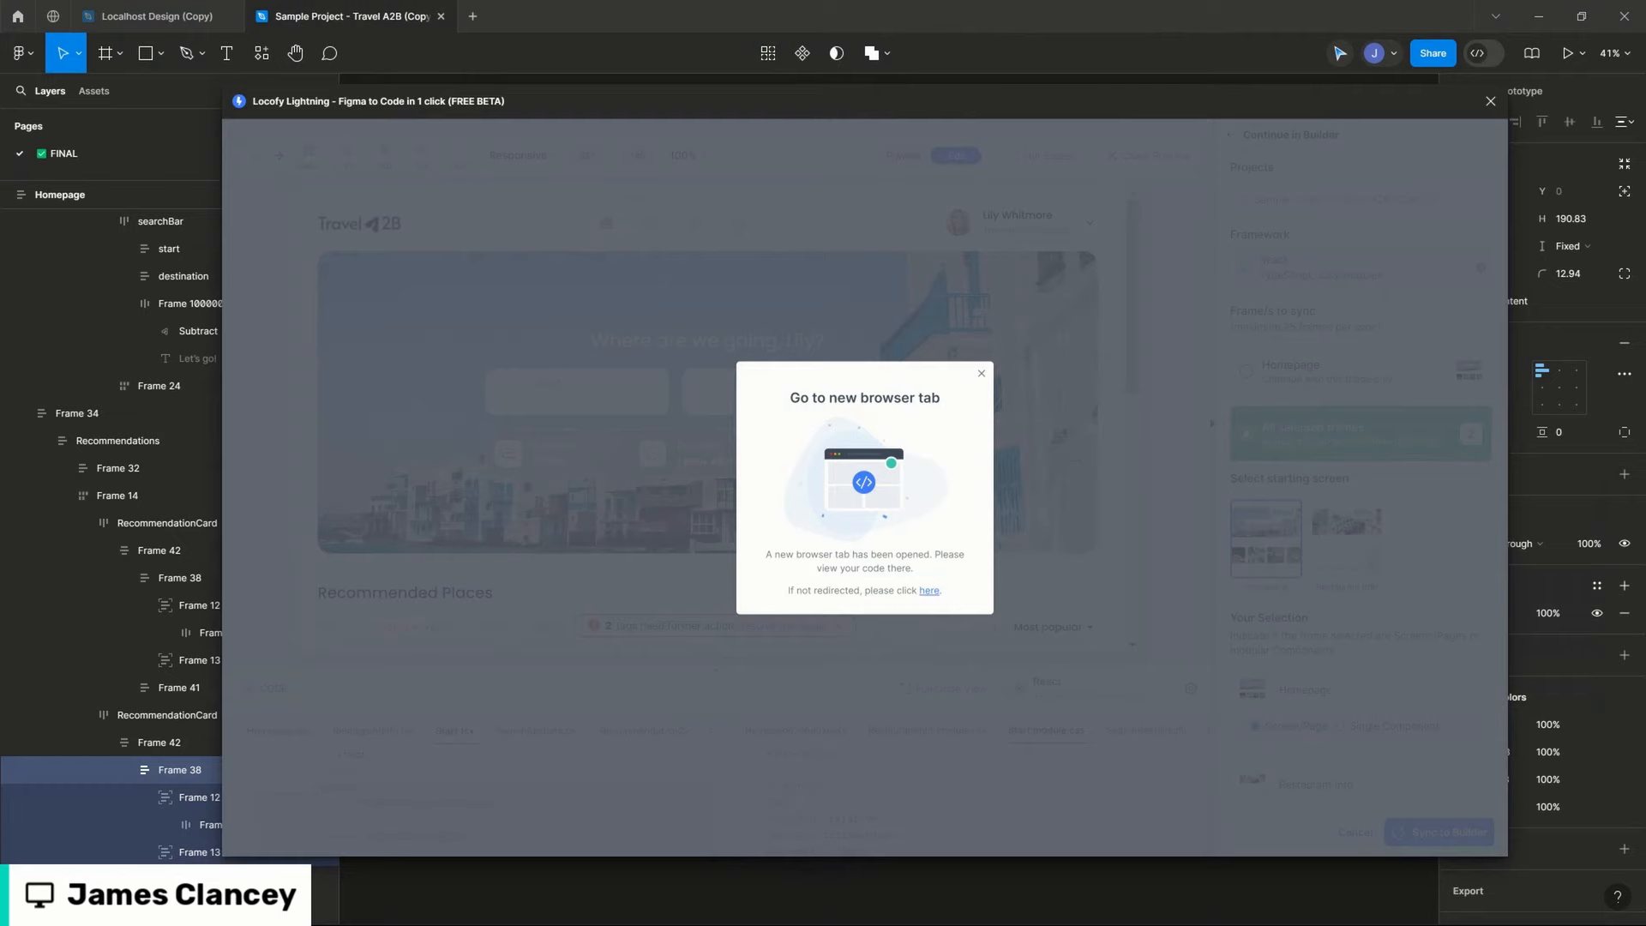
drag(1645, 288, 943, 1)
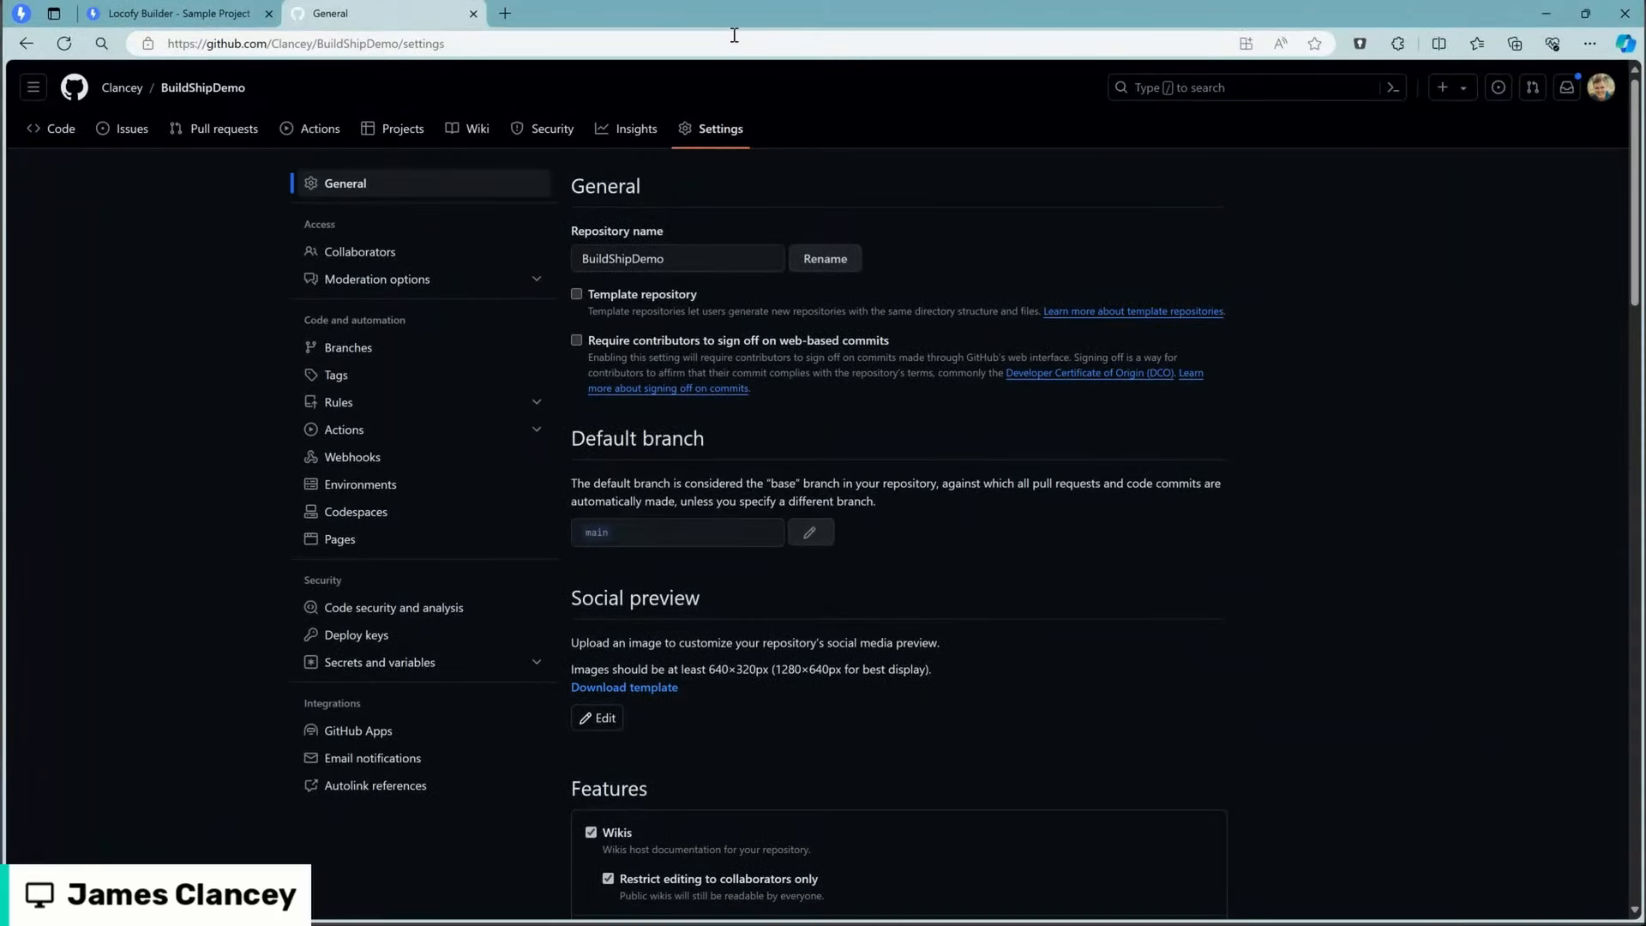
Step: Open the BuildShipDemo repository's main page and clone it with GitHub Desktop to C:\Projects\BuildShipDemo
click(202, 89)
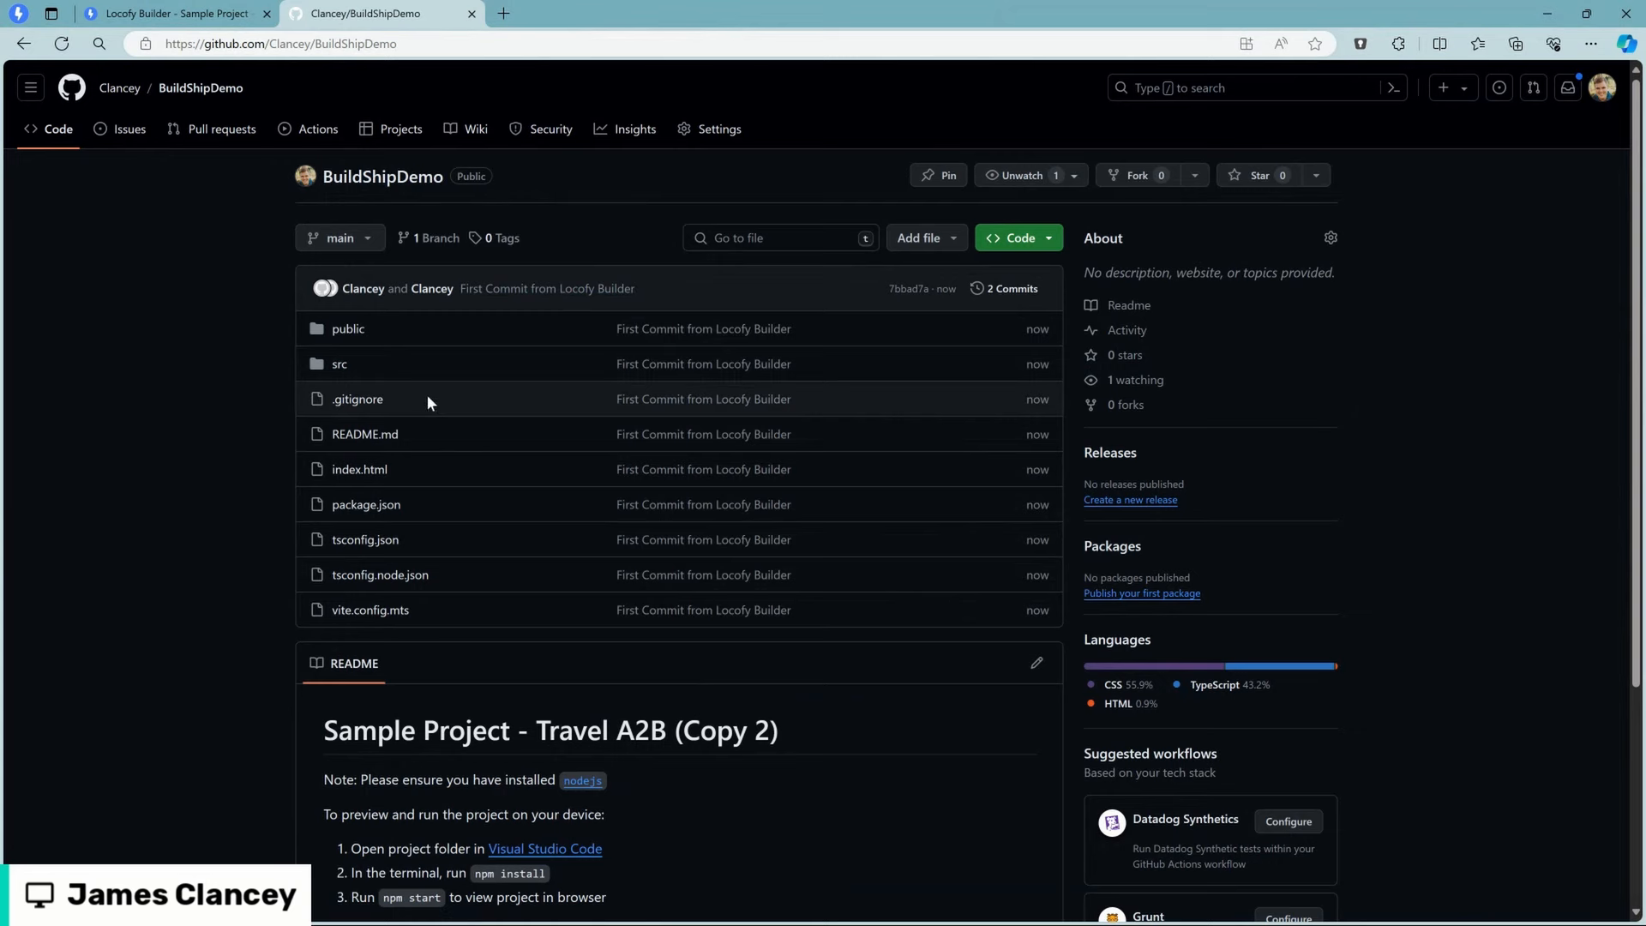
click(1001, 245)
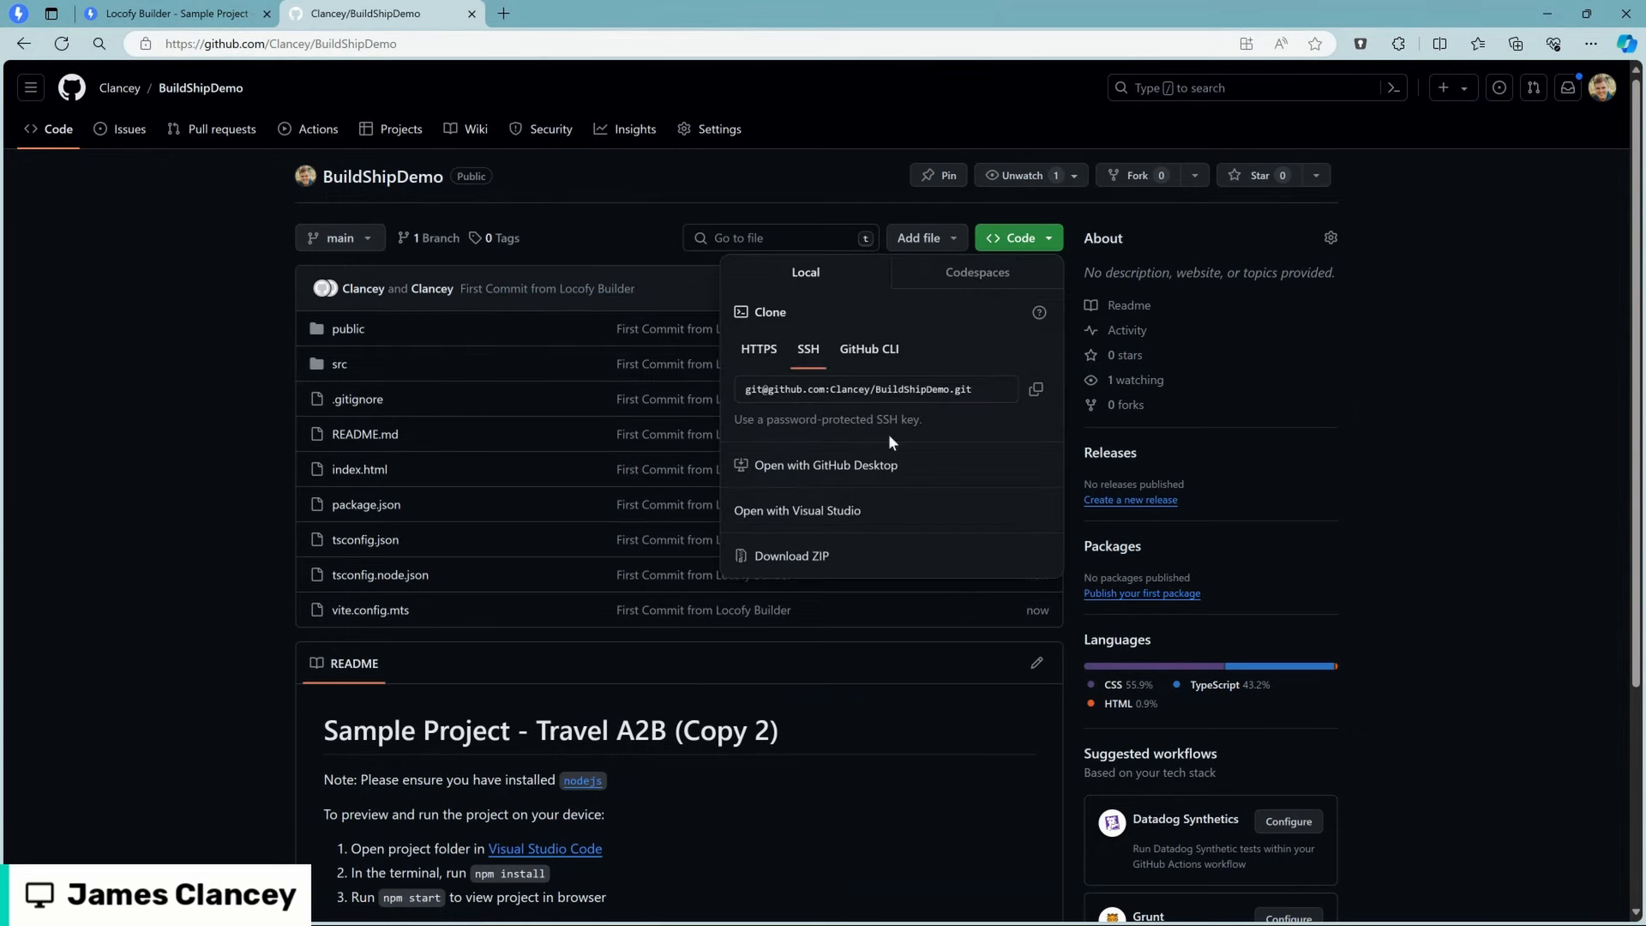
click(835, 465)
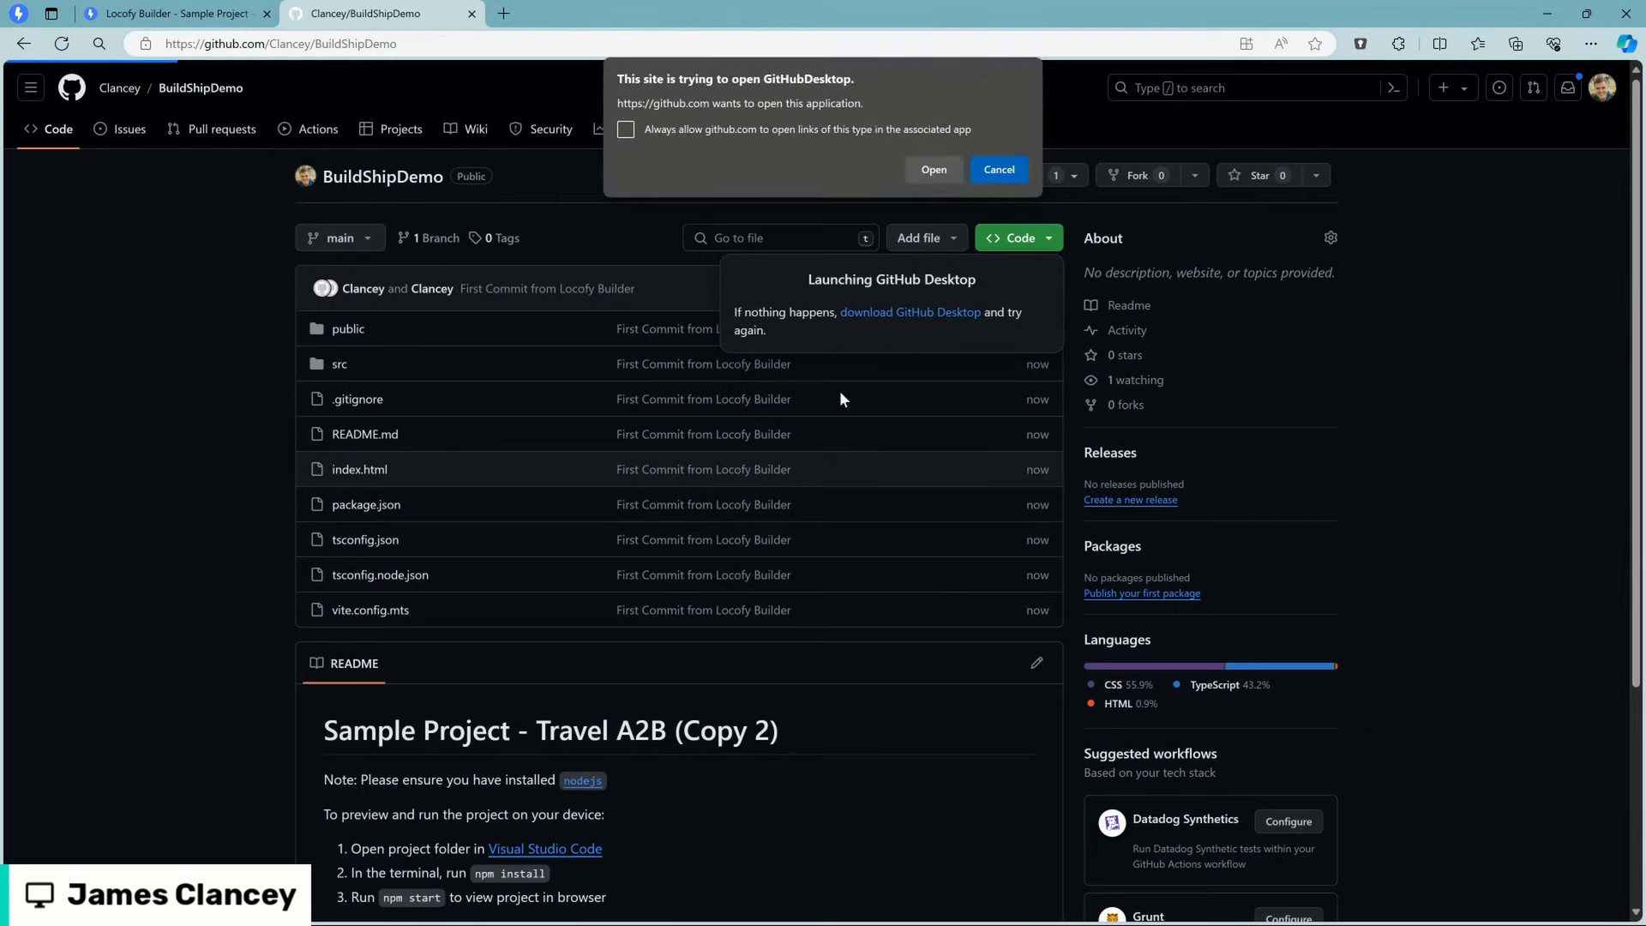
click(933, 168)
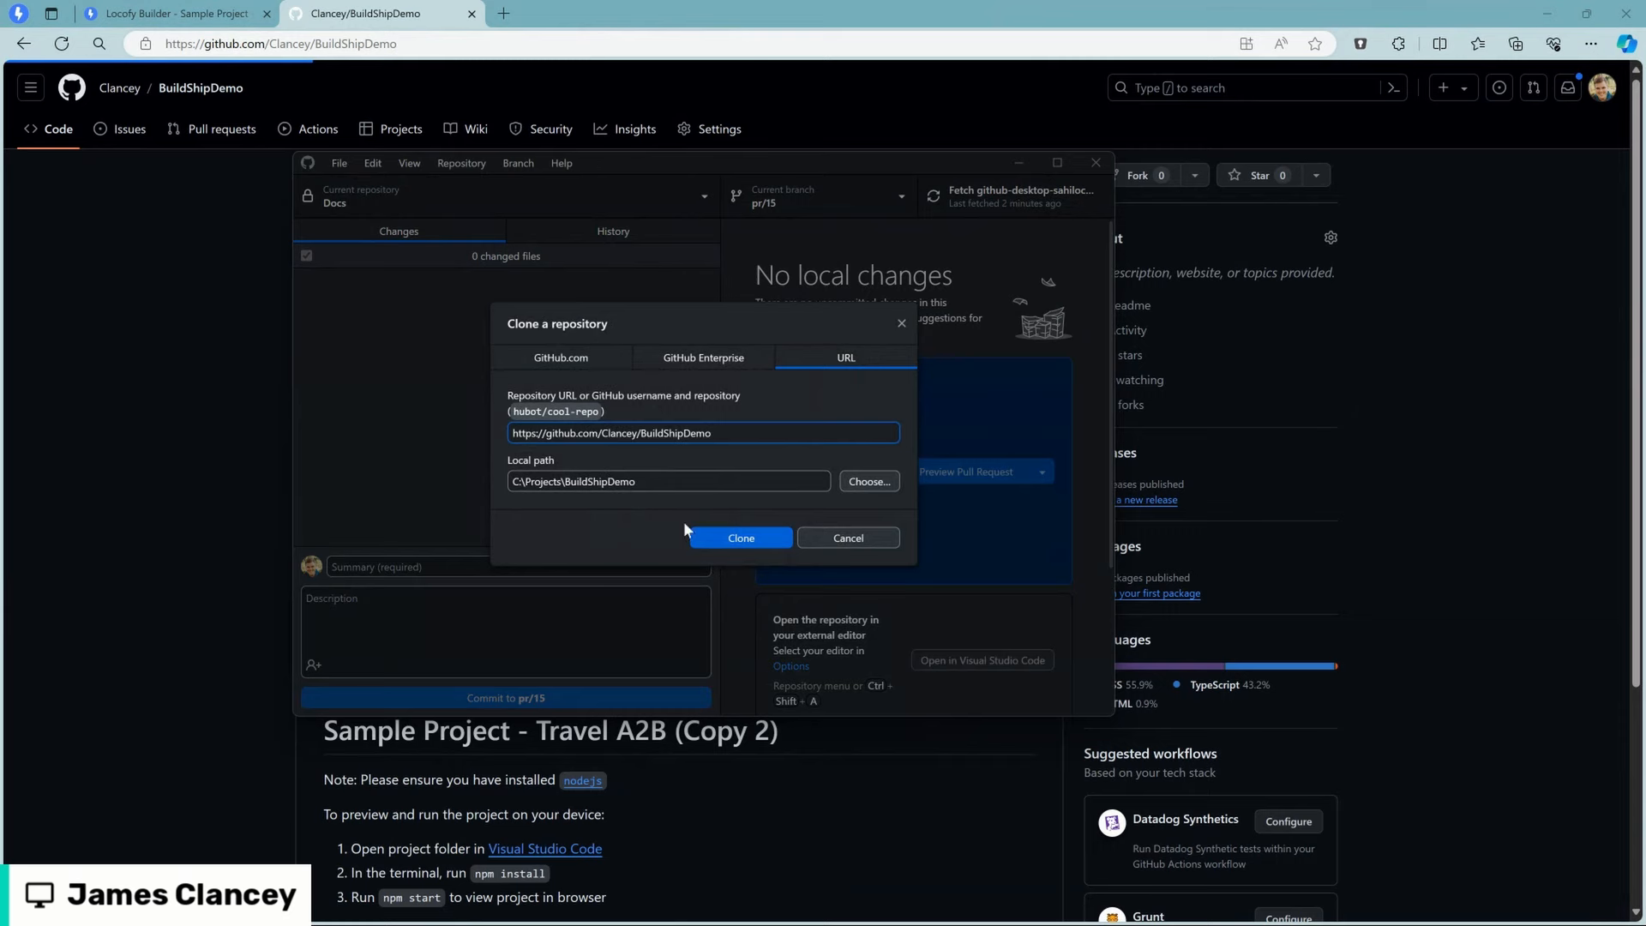
click(725, 538)
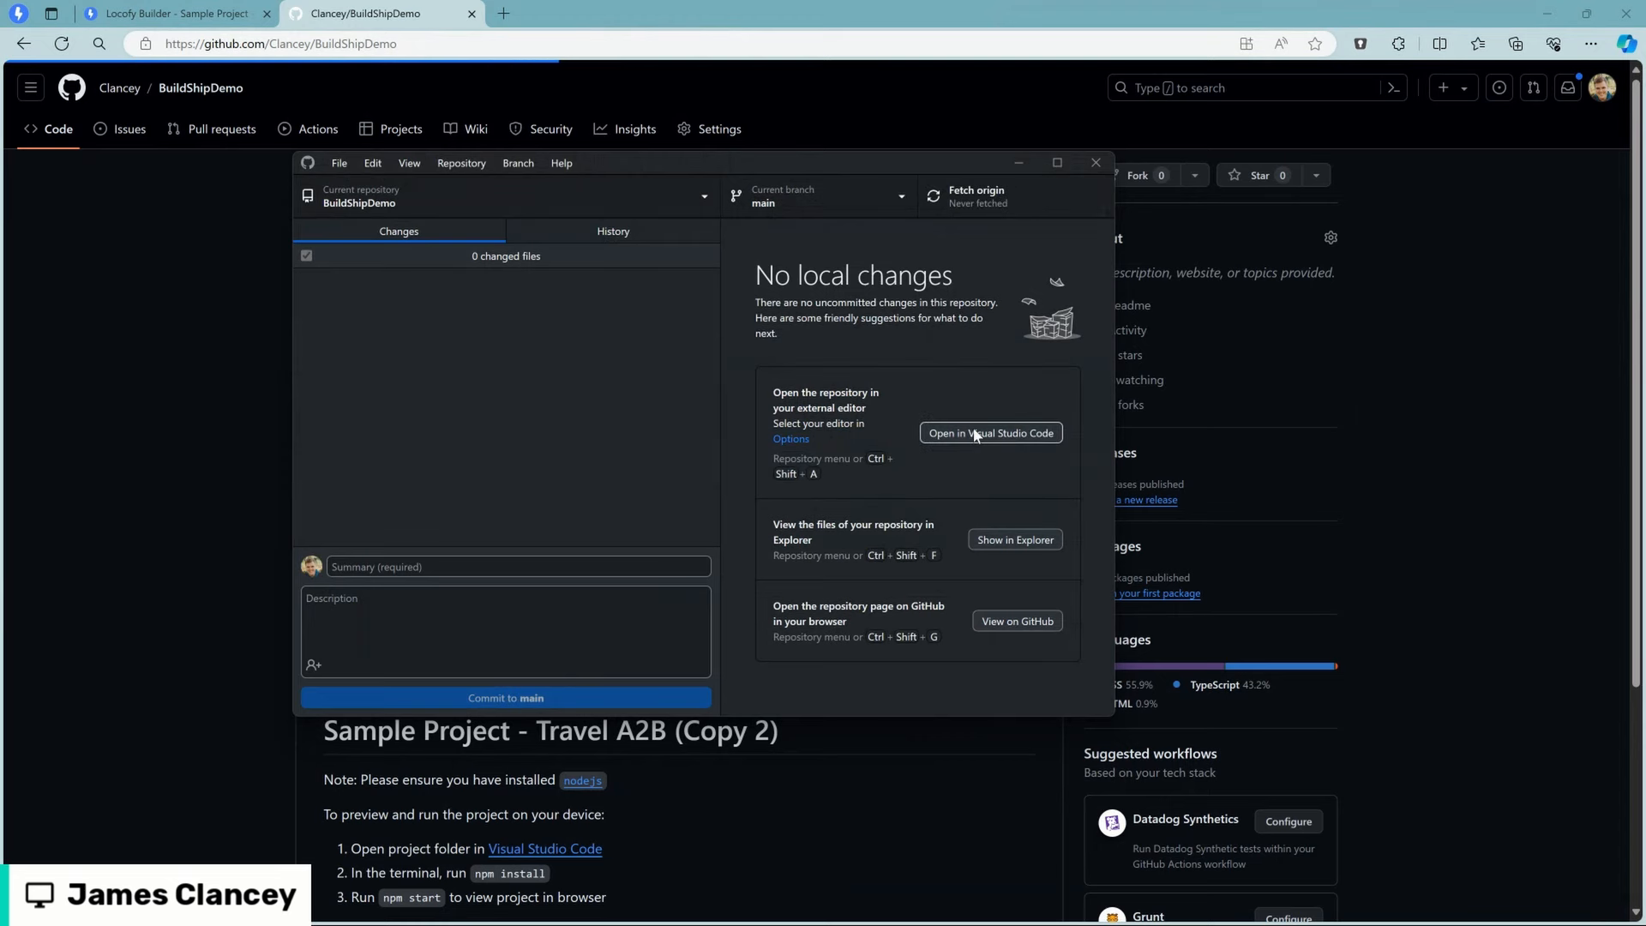
Step: Open the cloned BuildShipDemo repository in Visual Studio Code, clear GitHub Desktop out of the way, and enlarge the interface by two zoom levels
click(987, 436)
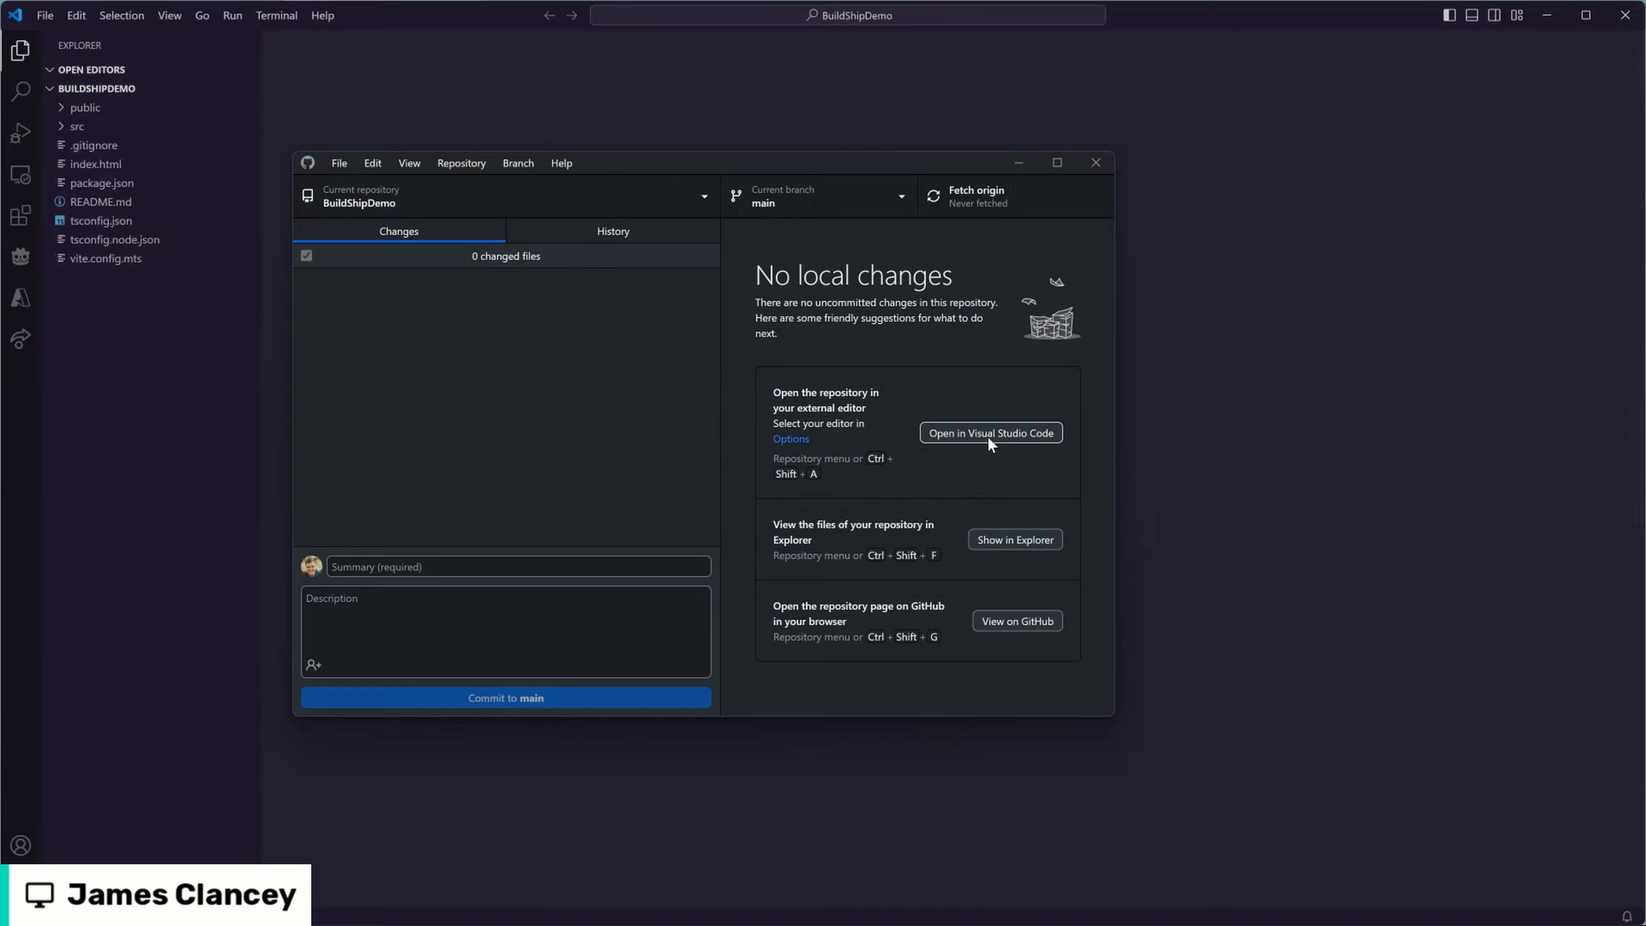
click(1018, 162)
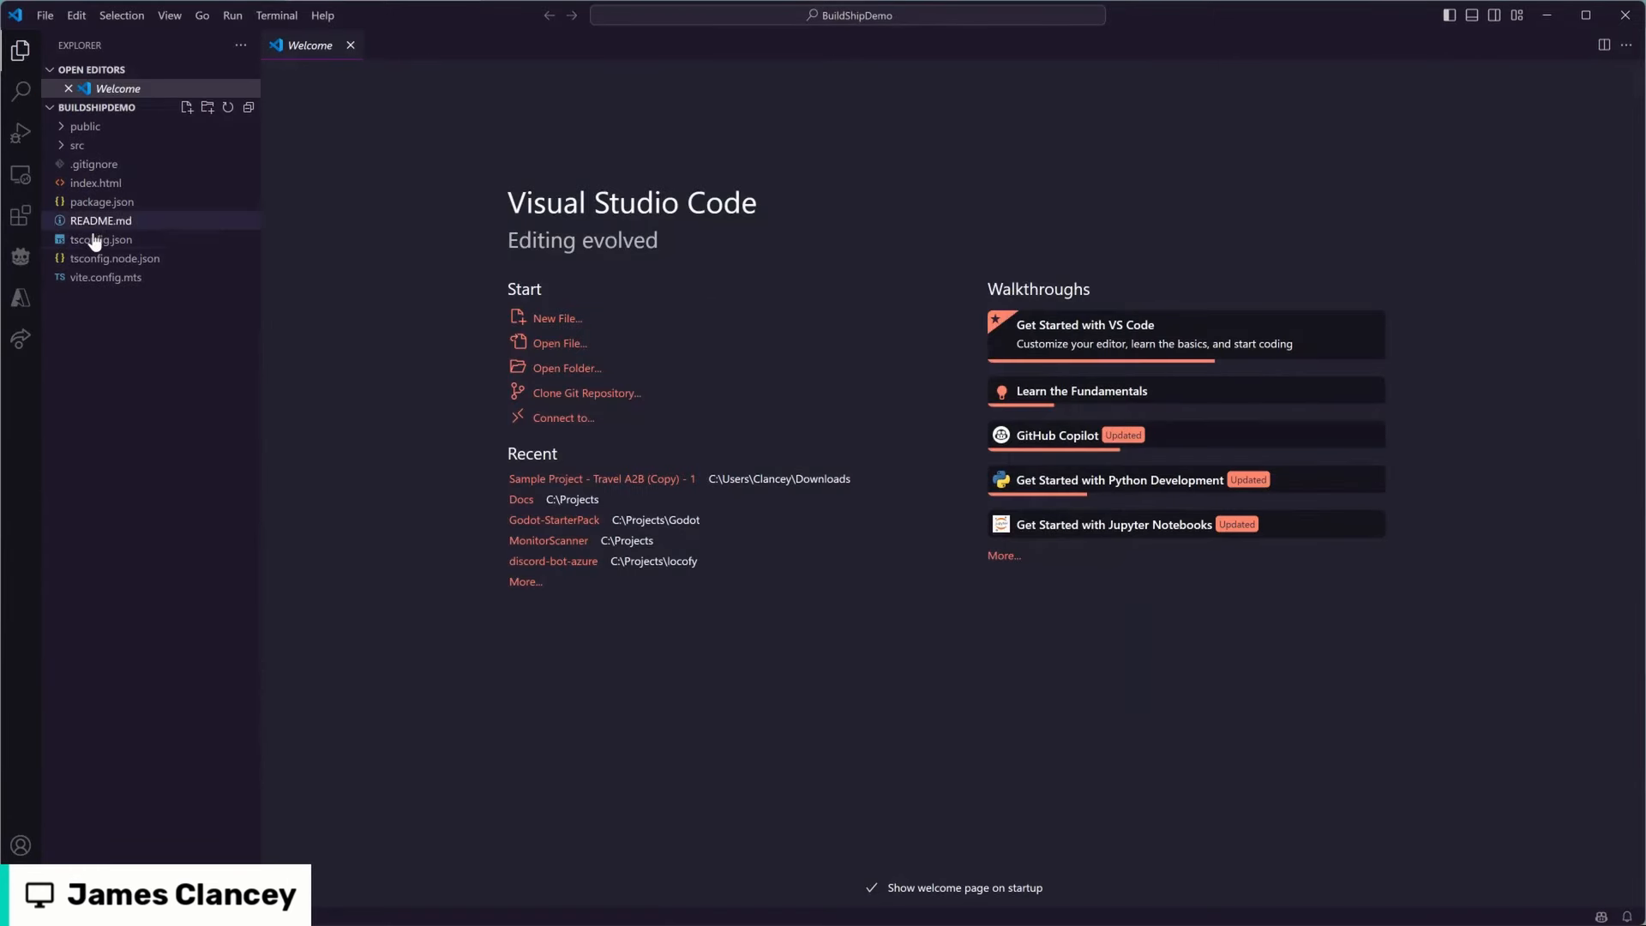
click(276, 15)
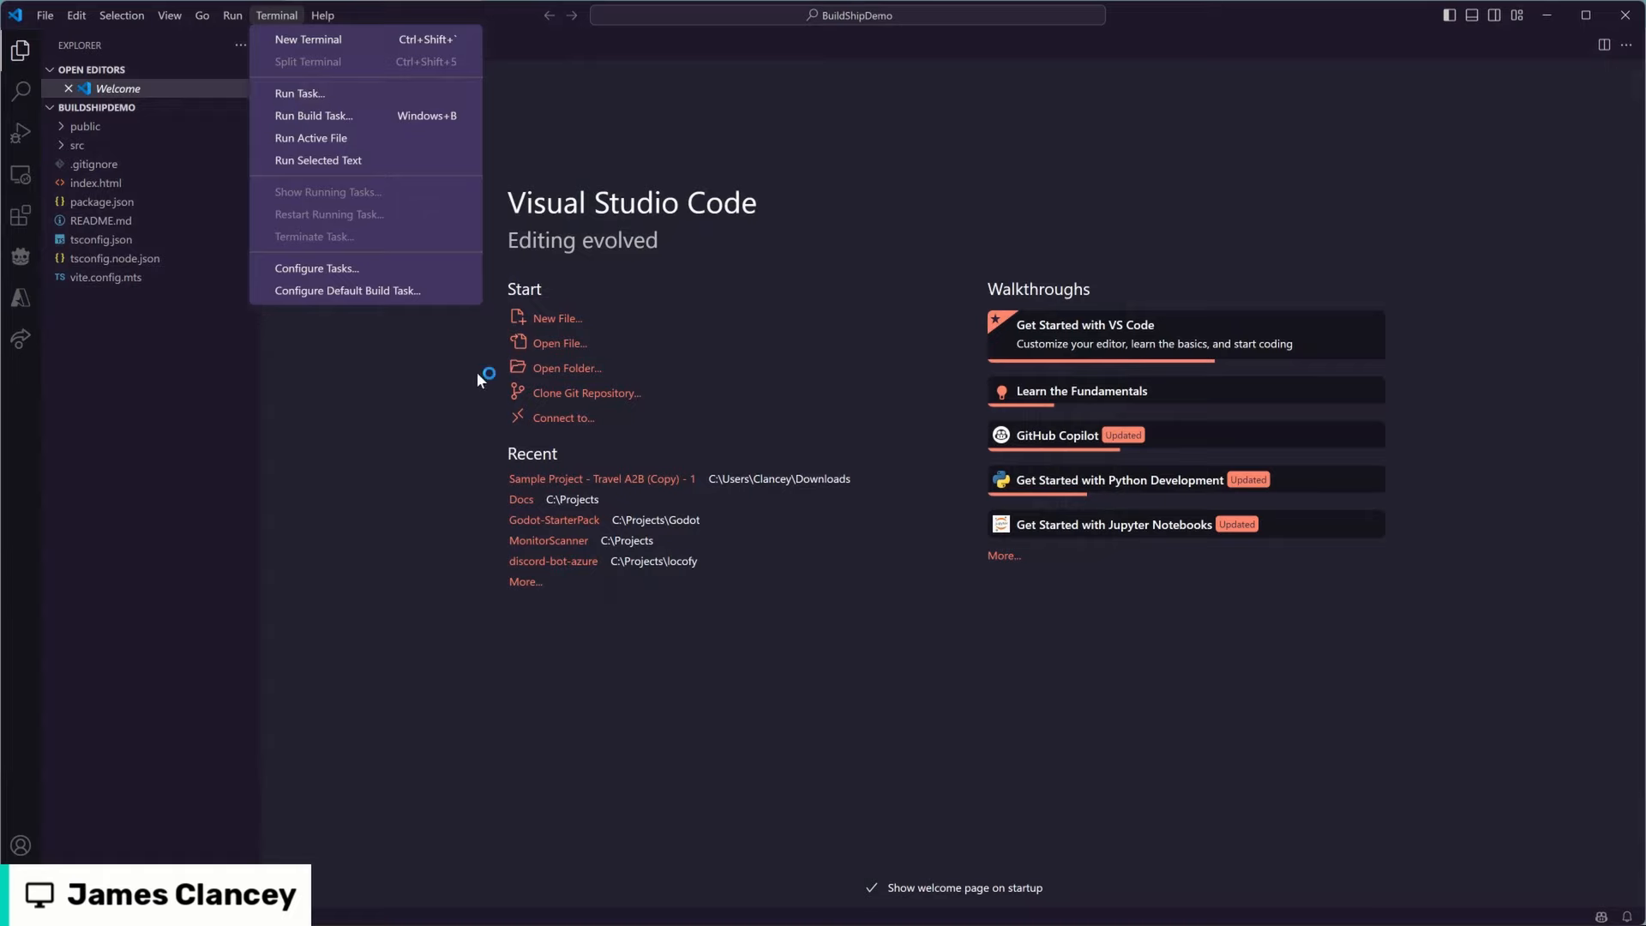
click(578, 652)
key(ctrl+equal)
key(ctrl+equal)
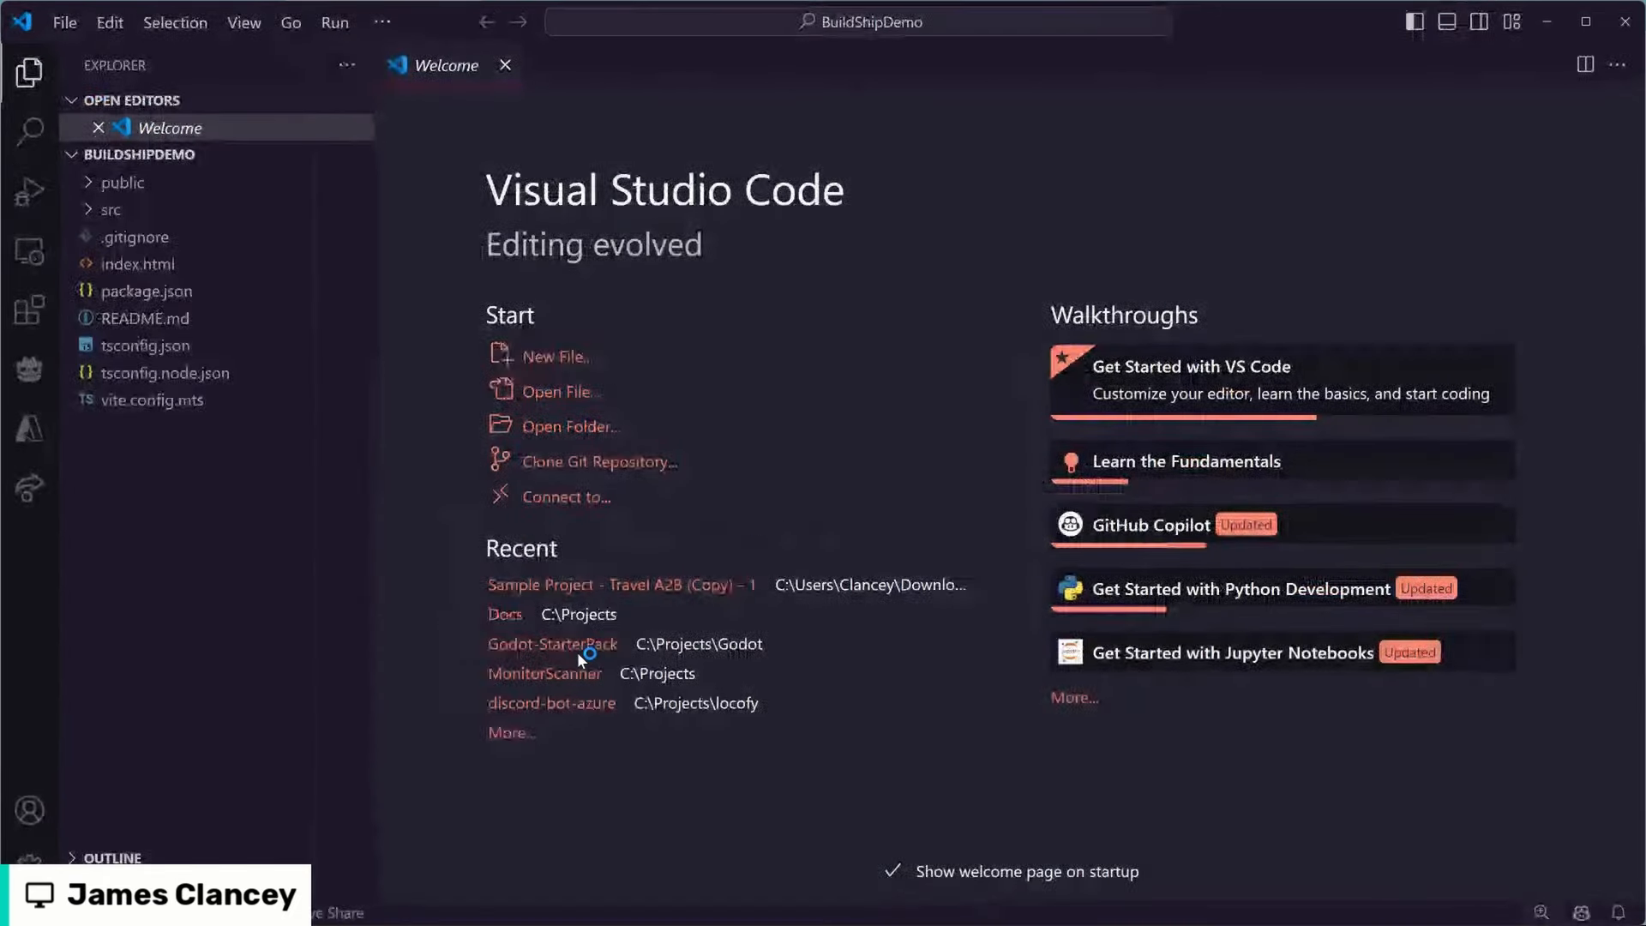
Step: Open a new terminal in the BuildShipDemo project folder and install the project's dependencies with npm i
click(330, 23)
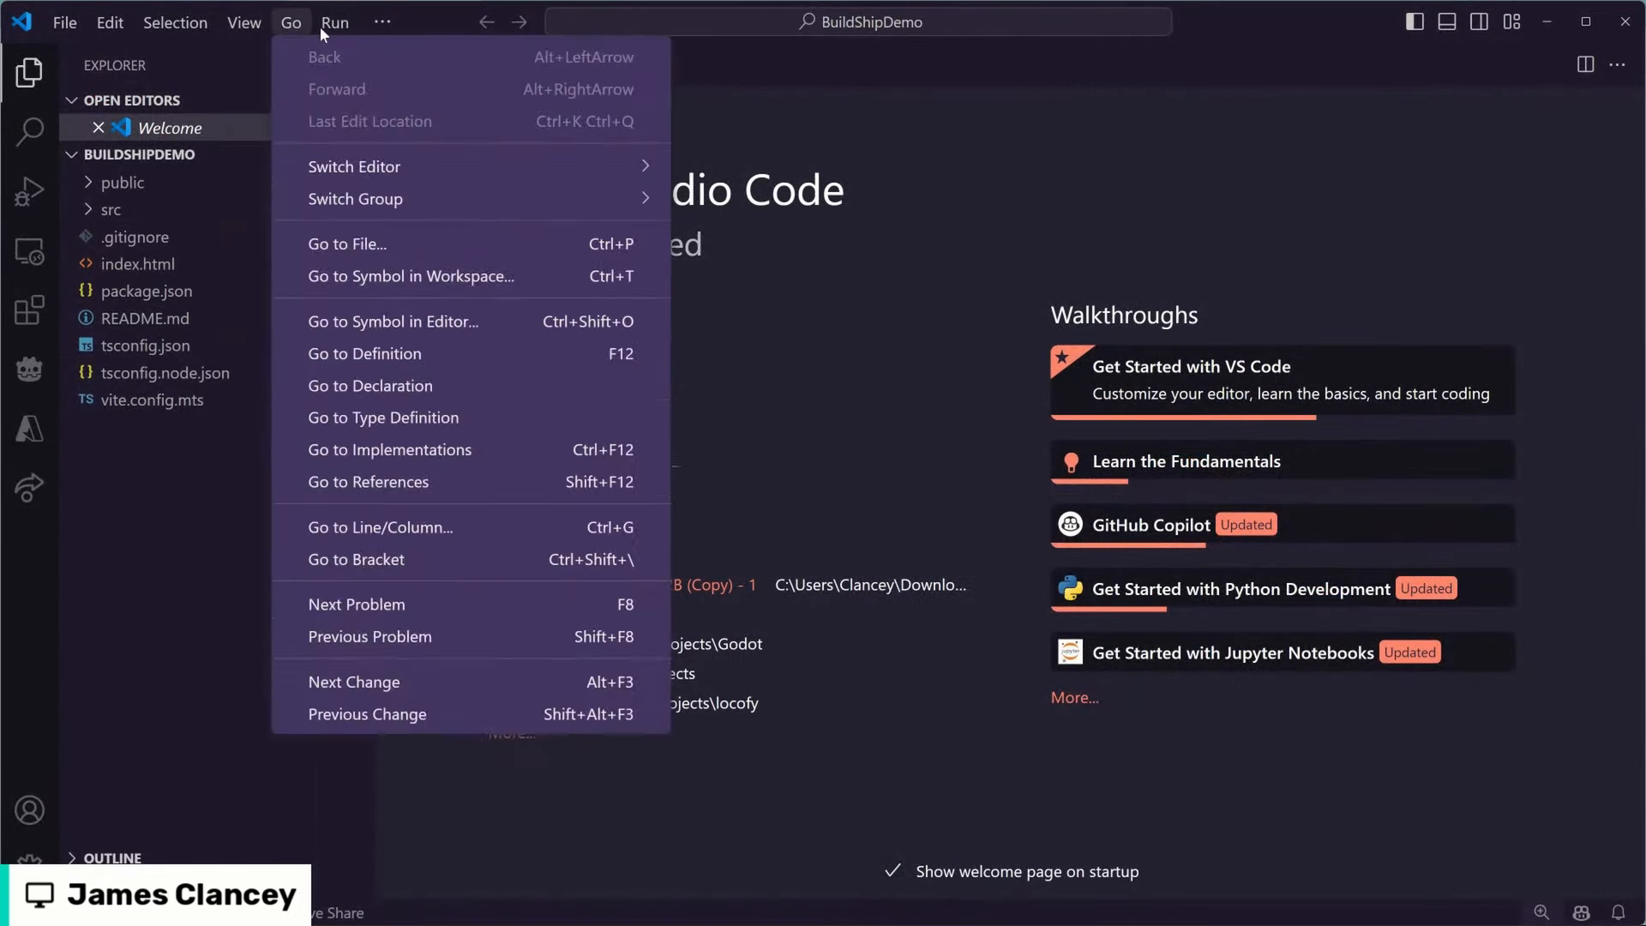
mouse_move(388, 33)
click(687, 65)
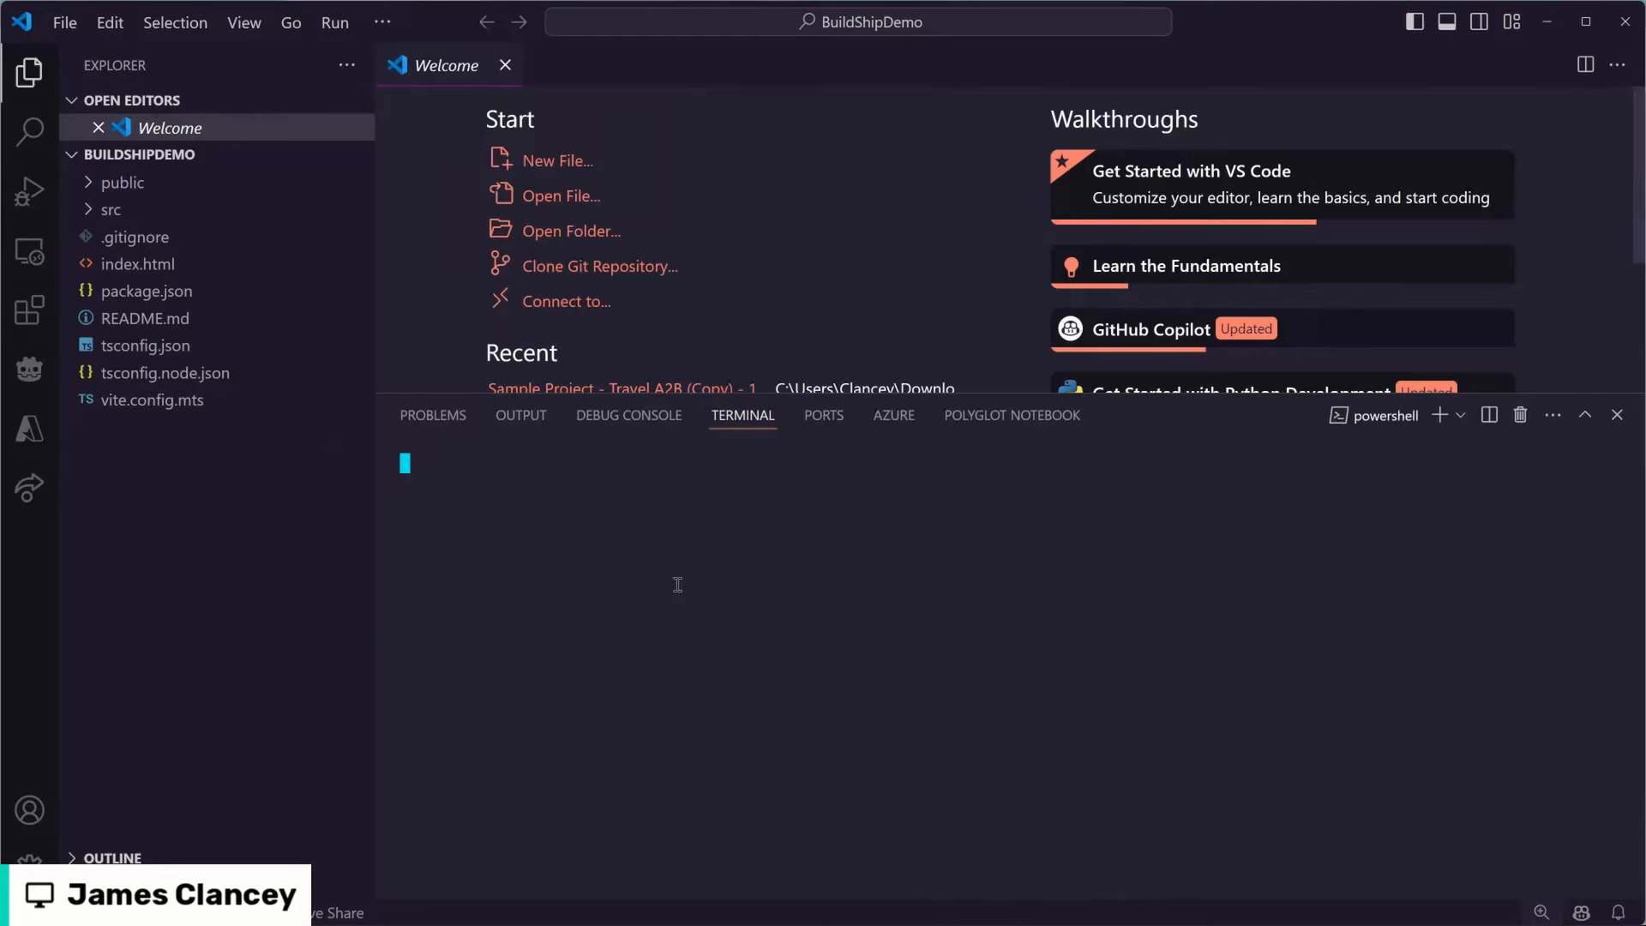
text(npm i)
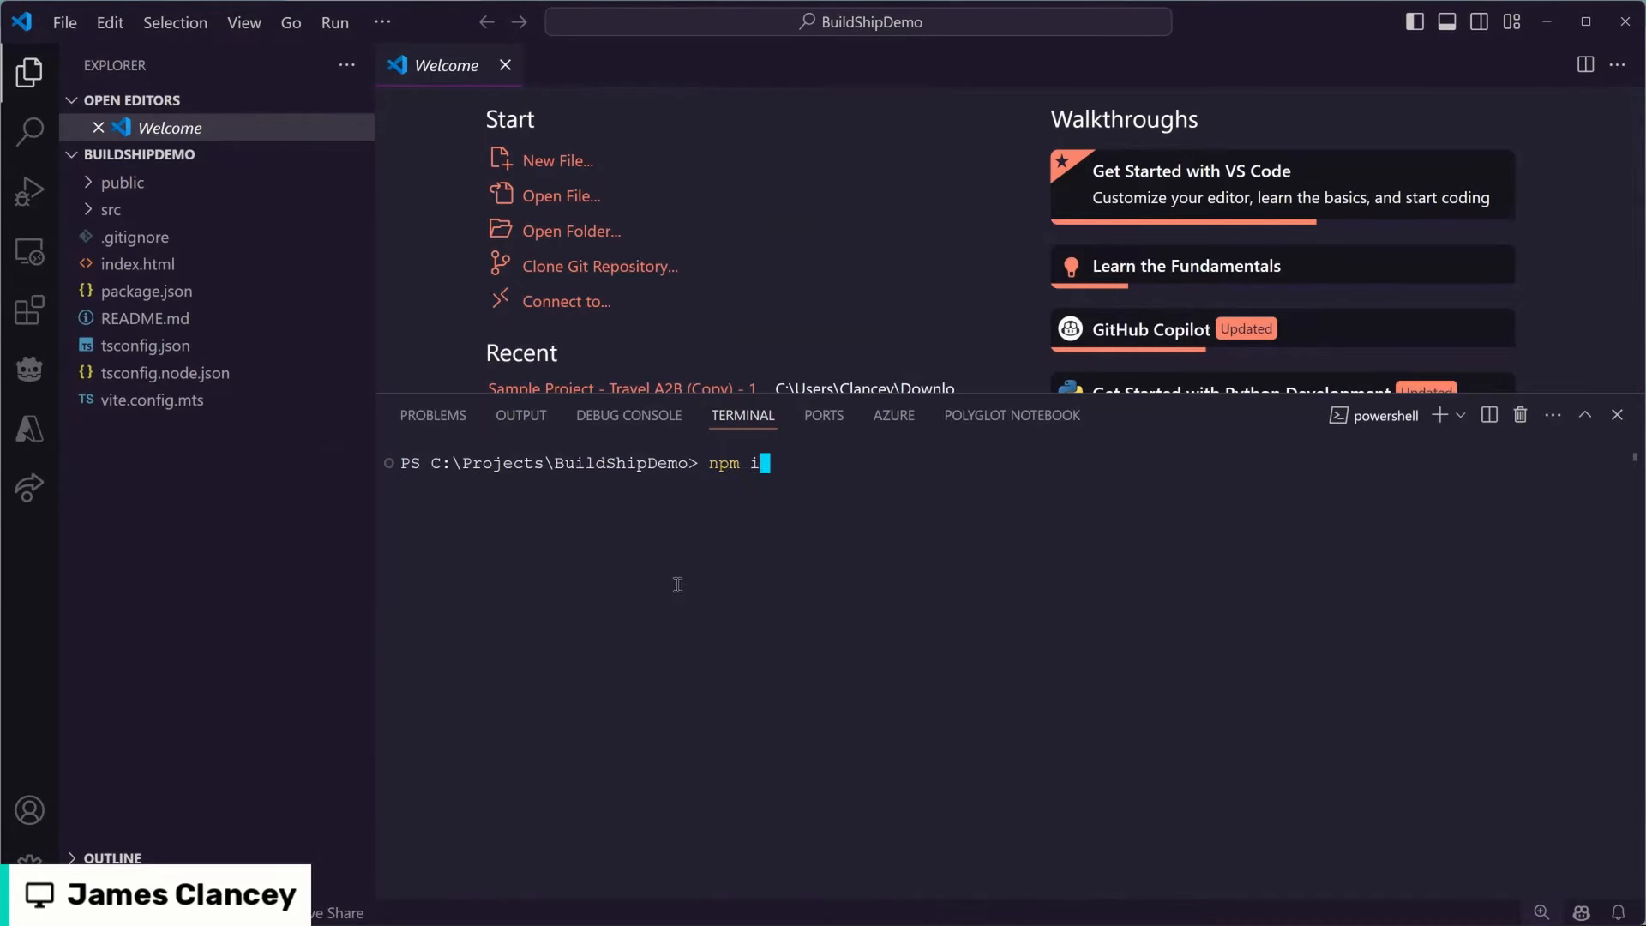
key(Return)
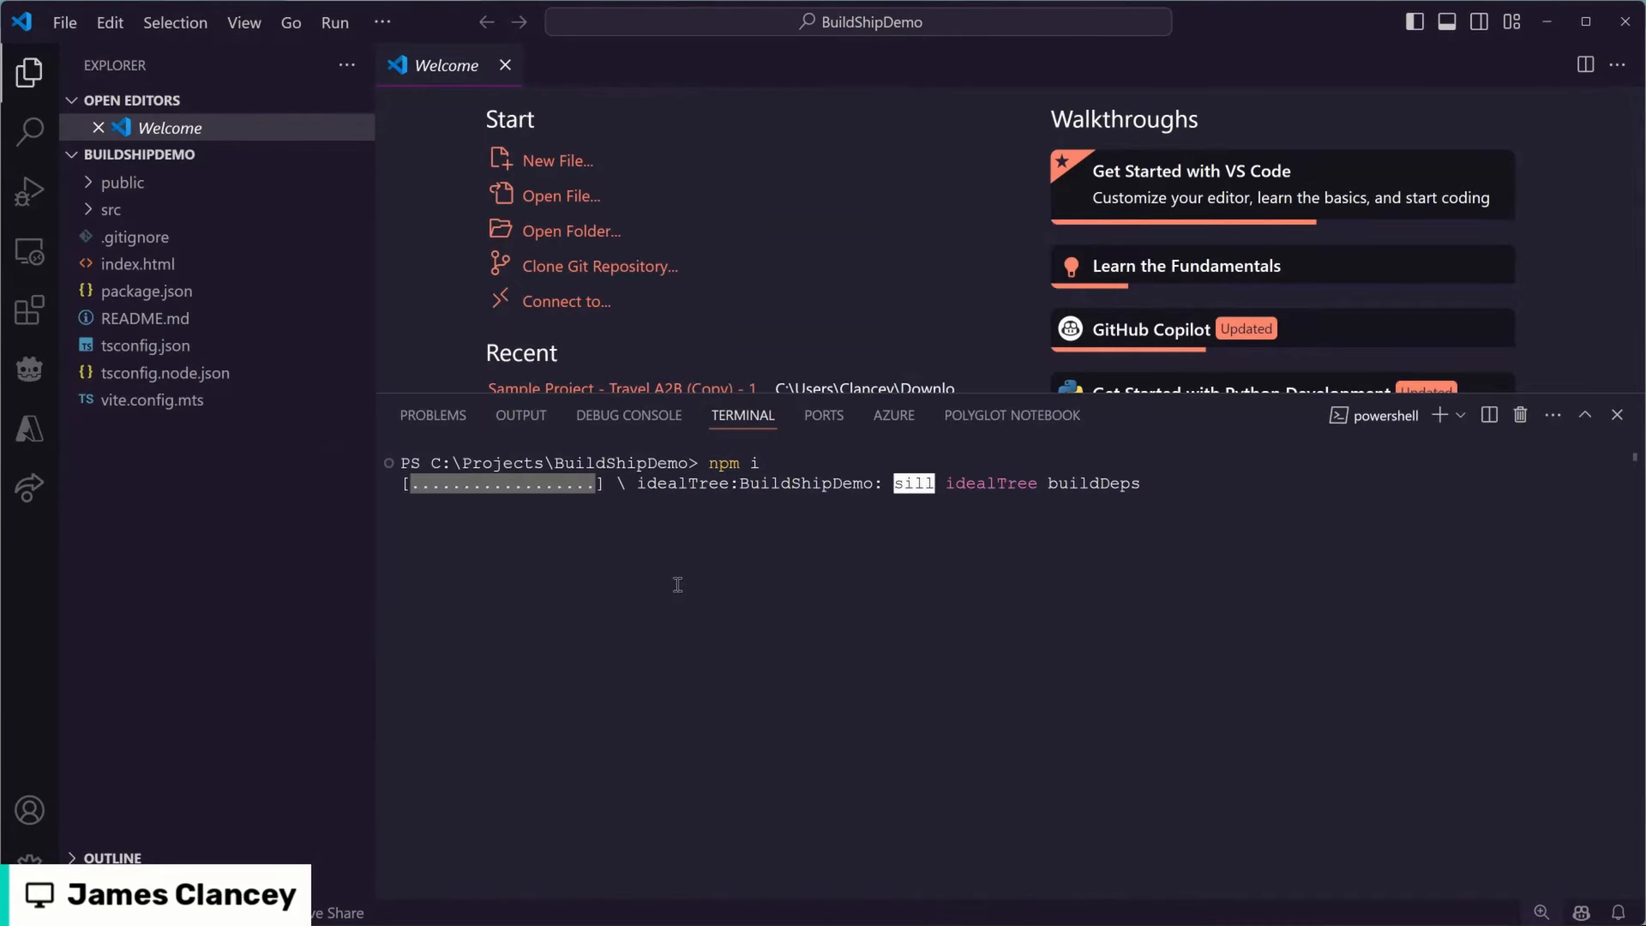